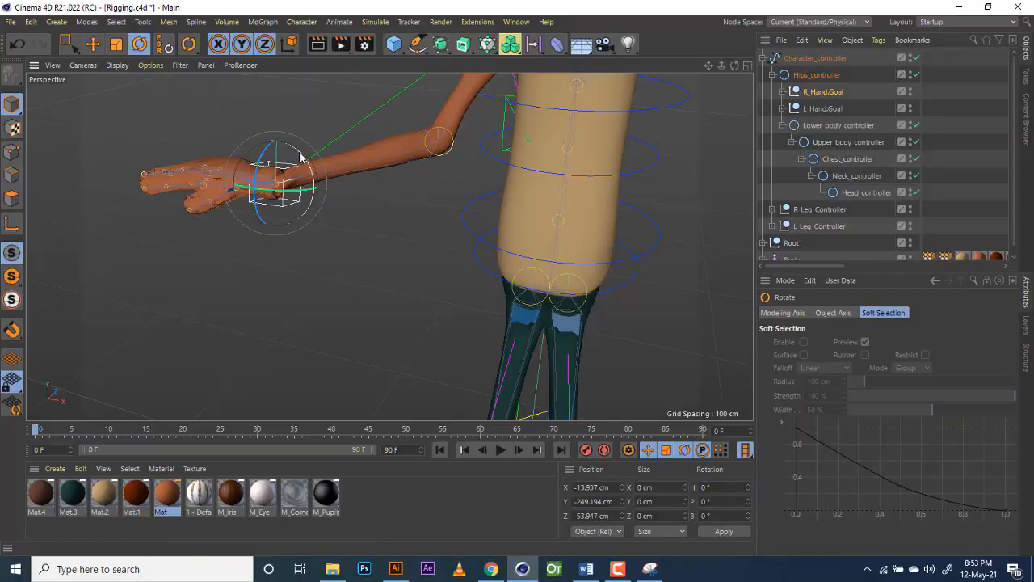
Step: Rotate the R_Hand.Goal controller to a pitch of about -41° and bend the torso backward with the Upper_body_controller
{"action": "left_click_drag", "start_coordinate": [300, 155], "coordinate": [295, 148]}
{"action": "left_click_drag", "start_coordinate": [703, 72], "coordinate": [730, 66]}
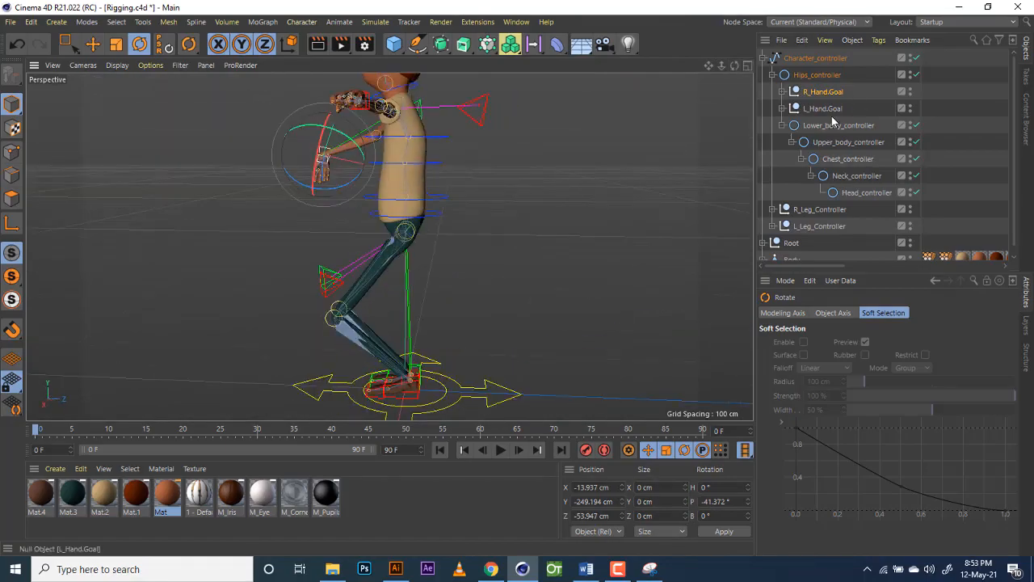
{"action": "left_click", "coordinate": [849, 142]}
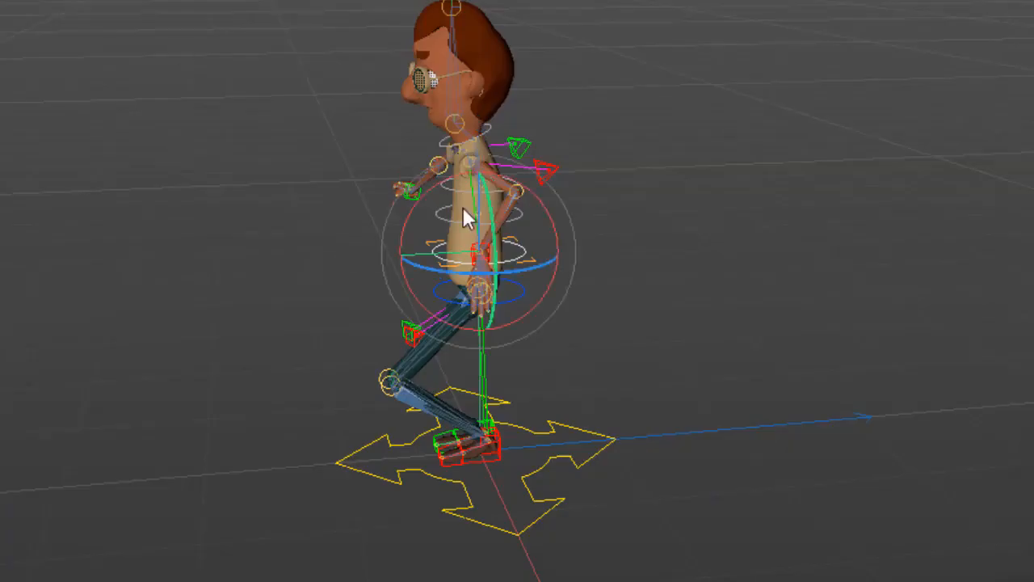
{"action": "left_click_drag", "start_coordinate": [464, 215], "coordinate": [478, 194]}
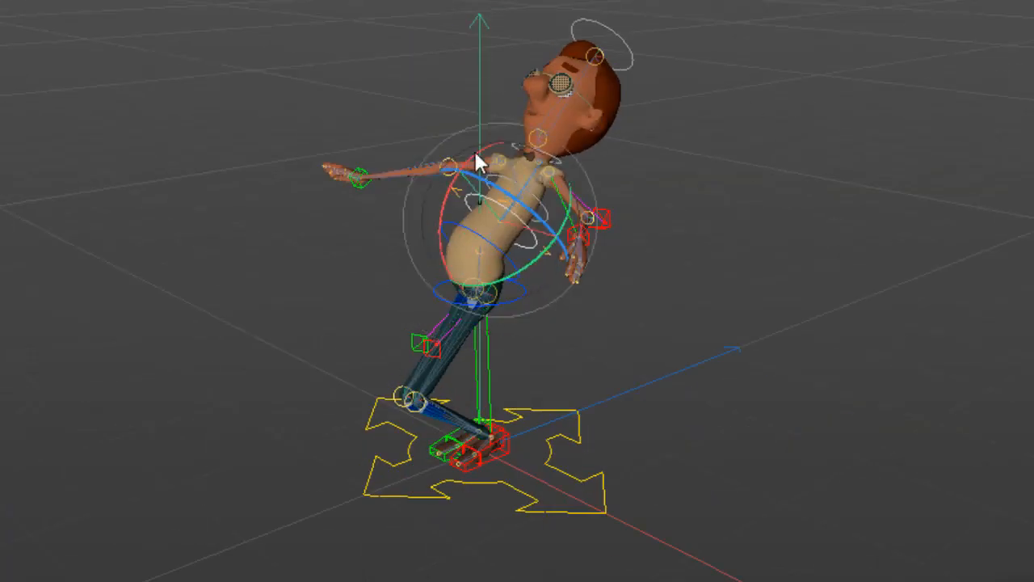
{"action": "left_click_drag", "start_coordinate": [475, 151], "coordinate": [533, 159]}
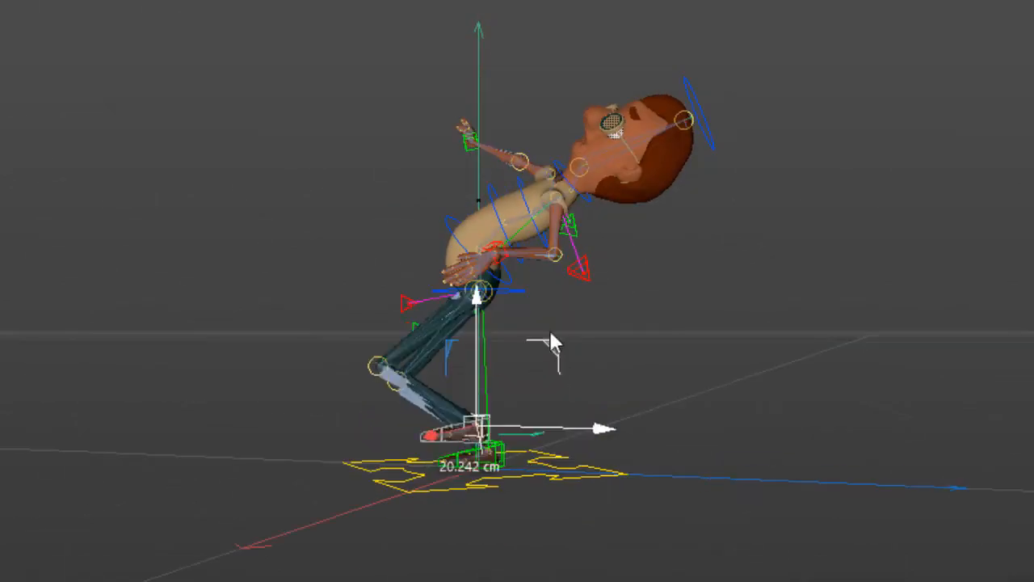
Step: Lift one leg forward by moving its foot controller, and rotate the raised foot and its toes
{"action": "left_click_drag", "start_coordinate": [550, 333], "coordinate": [388, 249]}
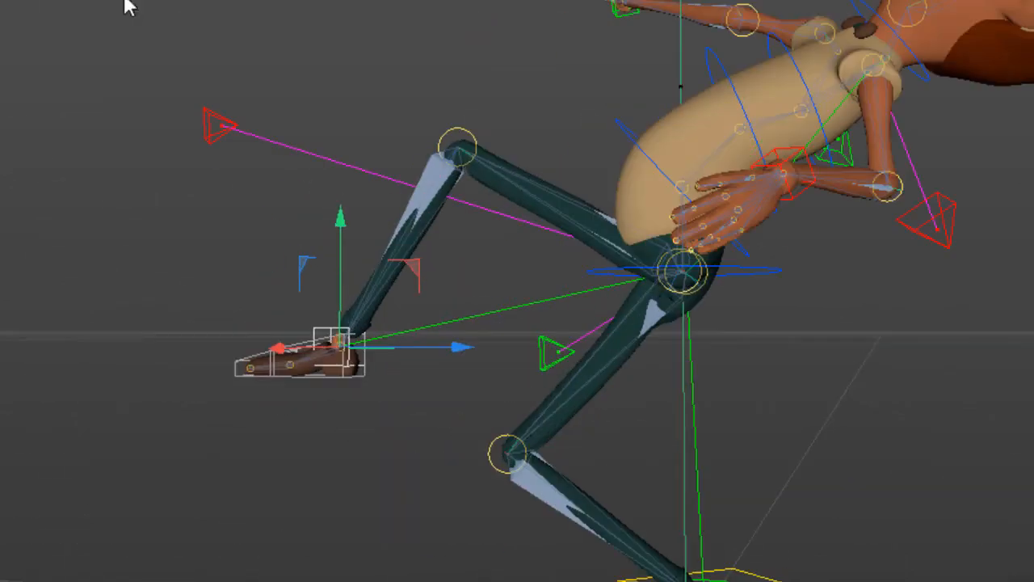
{"action": "key", "text": "r"}
{"action": "left_click_drag", "start_coordinate": [345, 312], "coordinate": [363, 342]}
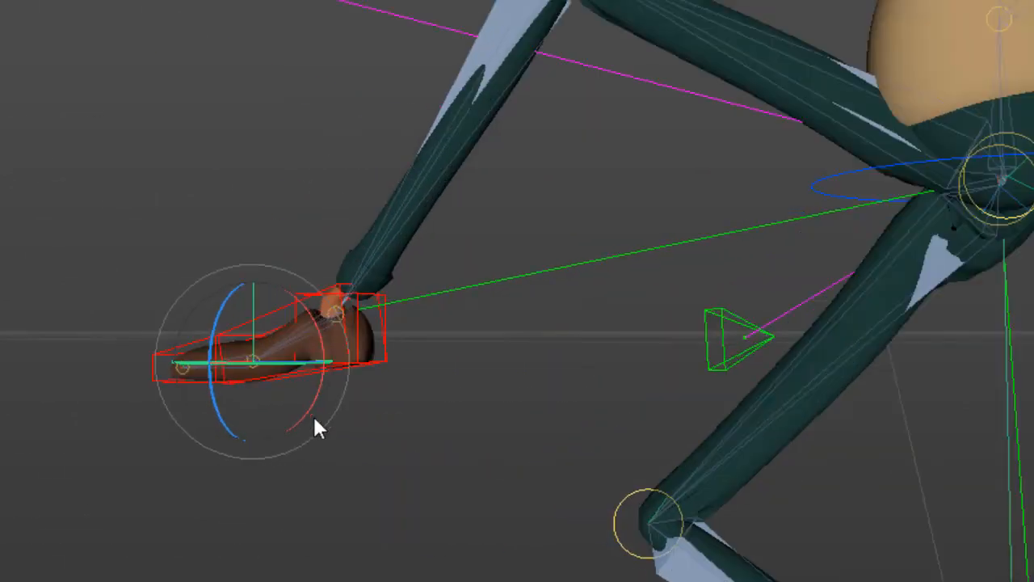
{"action": "left_click_drag", "start_coordinate": [314, 421], "coordinate": [312, 402]}
{"action": "left_click_drag", "start_coordinate": [312, 402], "coordinate": [312, 402]}
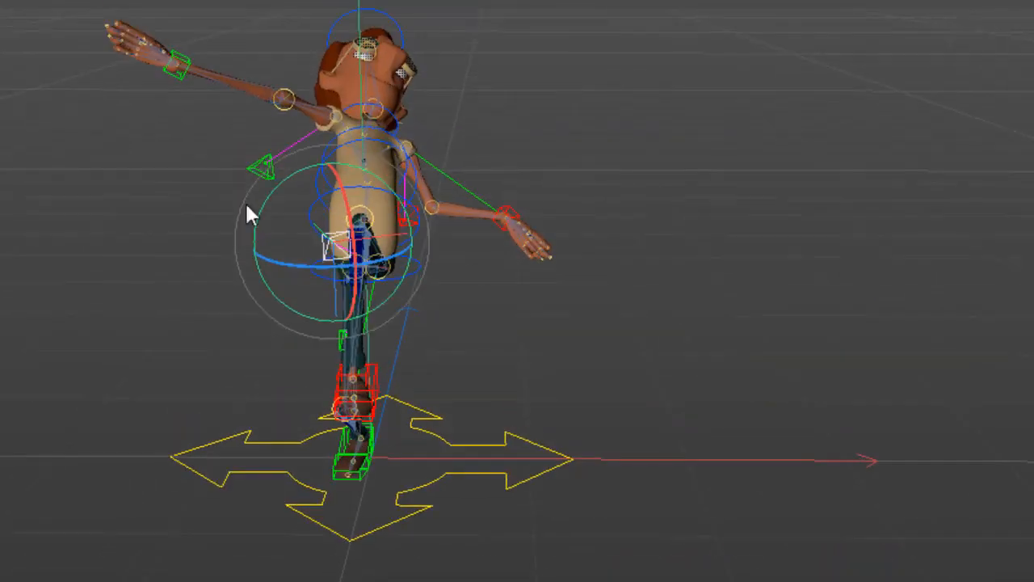
Step: Try adjusting the raised leg's knee pole controller and undo the last pose change
{"action": "left_click_drag", "start_coordinate": [404, 242], "coordinate": [418, 272]}
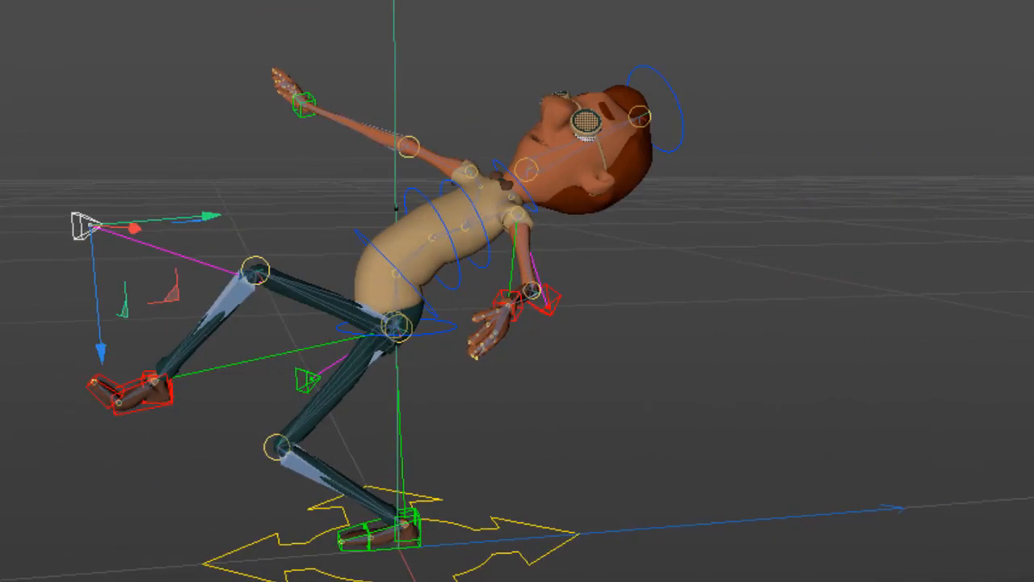
{"action": "left_click_drag", "start_coordinate": [501, 162], "coordinate": [452, 144]}
{"action": "key", "text": "ctrl+z"}
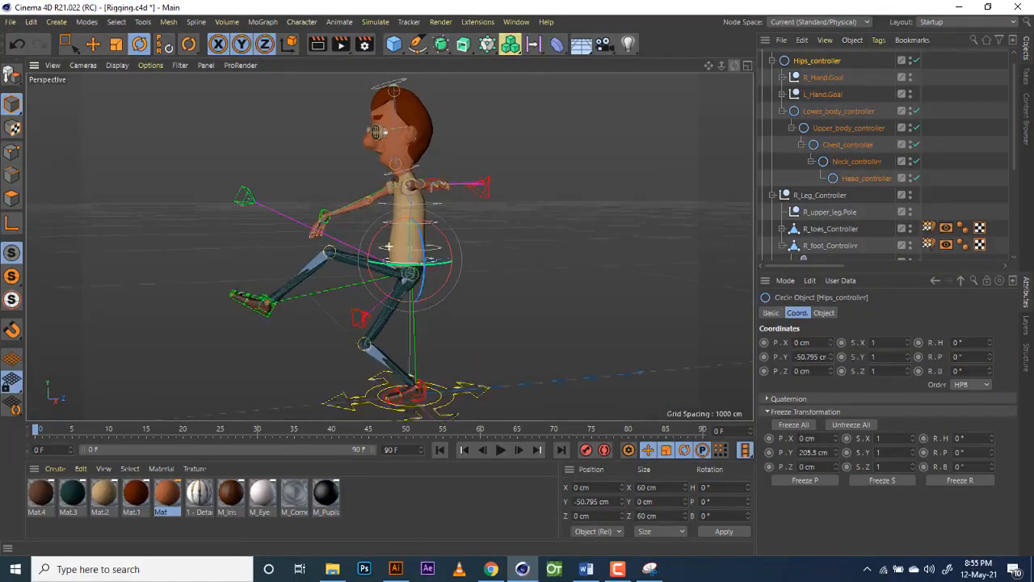
{"action": "left_click_drag", "start_coordinate": [379, 242], "coordinate": [389, 247], "text": "alt"}
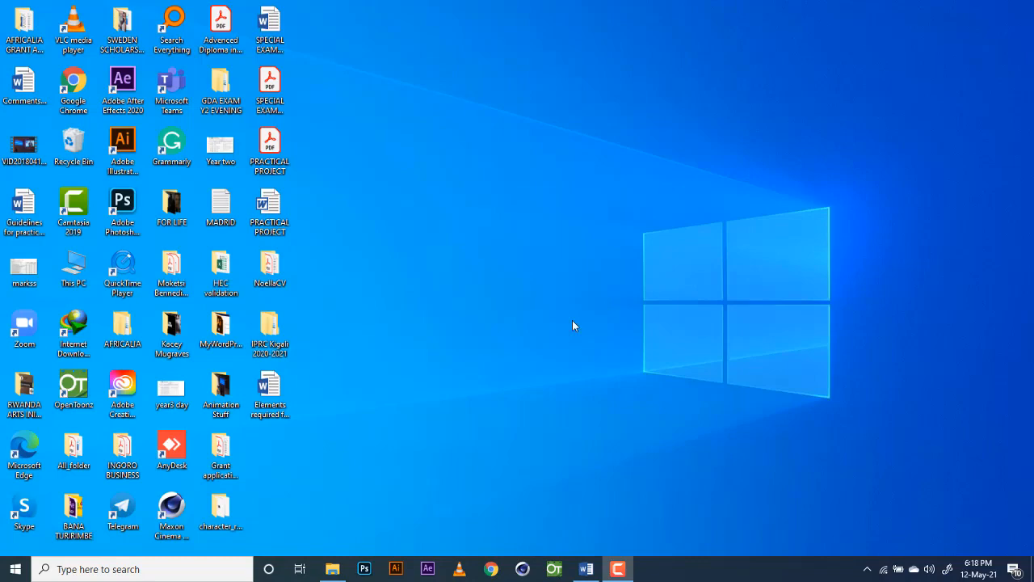
Step: Switch to Word and review the definition of rigging, marking the phrases on adding bones and controls
{"action": "left_click", "coordinate": [586, 569]}
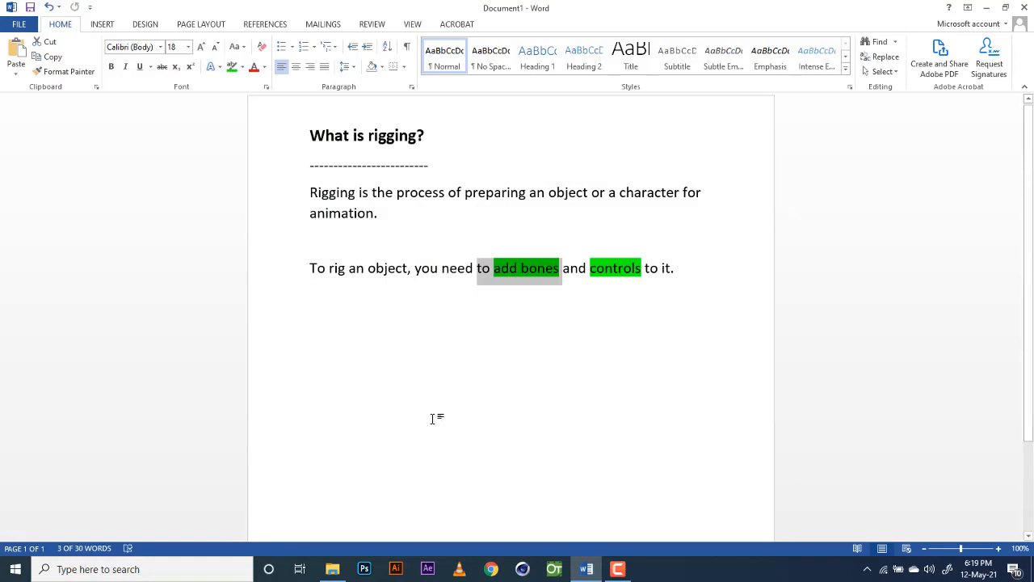
{"action": "left_click", "coordinate": [547, 280]}
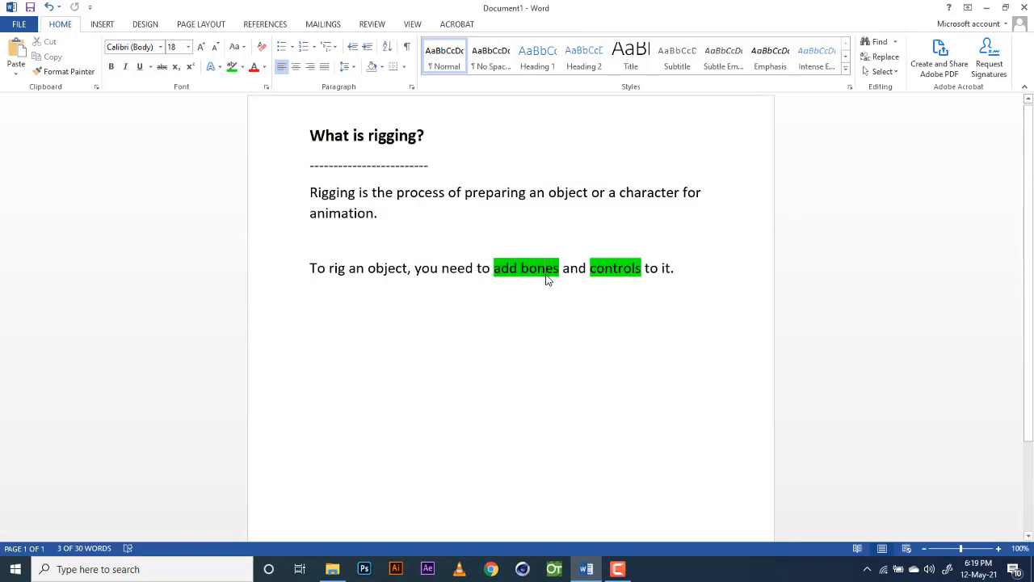
{"action": "left_click_drag", "start_coordinate": [591, 268], "coordinate": [674, 270]}
{"action": "left_click", "coordinate": [634, 319]}
{"action": "mouse_move", "coordinate": [493, 269]}
{"action": "left_mouse_down"}
{"action": "mouse_move", "coordinate": [560, 270]}
{"action": "mouse_move", "coordinate": [478, 269]}
{"action": "mouse_move", "coordinate": [495, 269]}
{"action": "left_mouse_up"}
{"action": "left_click", "coordinate": [563, 270]}
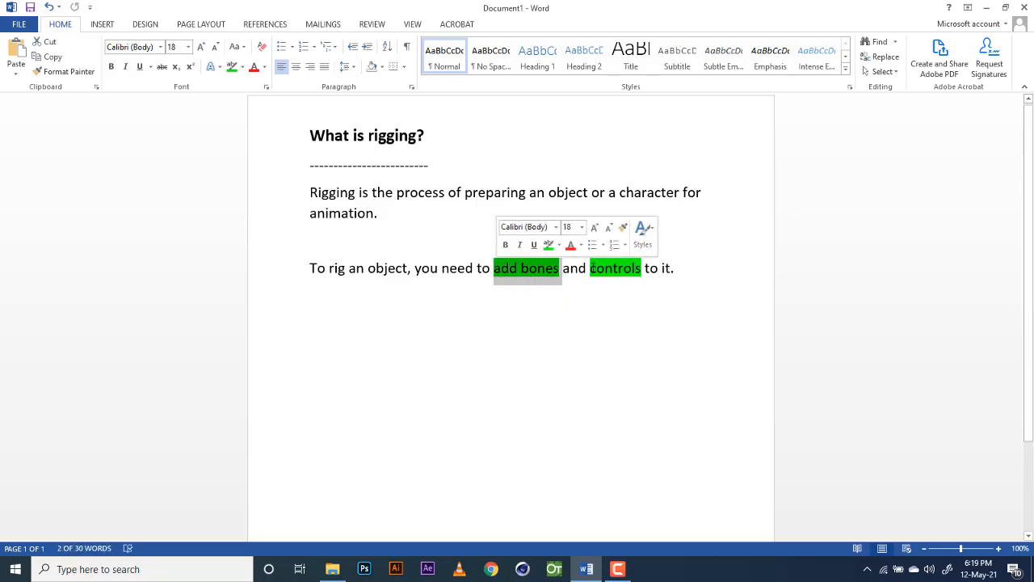
{"action": "left_click_drag", "start_coordinate": [591, 268], "coordinate": [675, 268]}
{"action": "left_click", "coordinate": [655, 269]}
{"action": "left_click", "coordinate": [662, 308]}
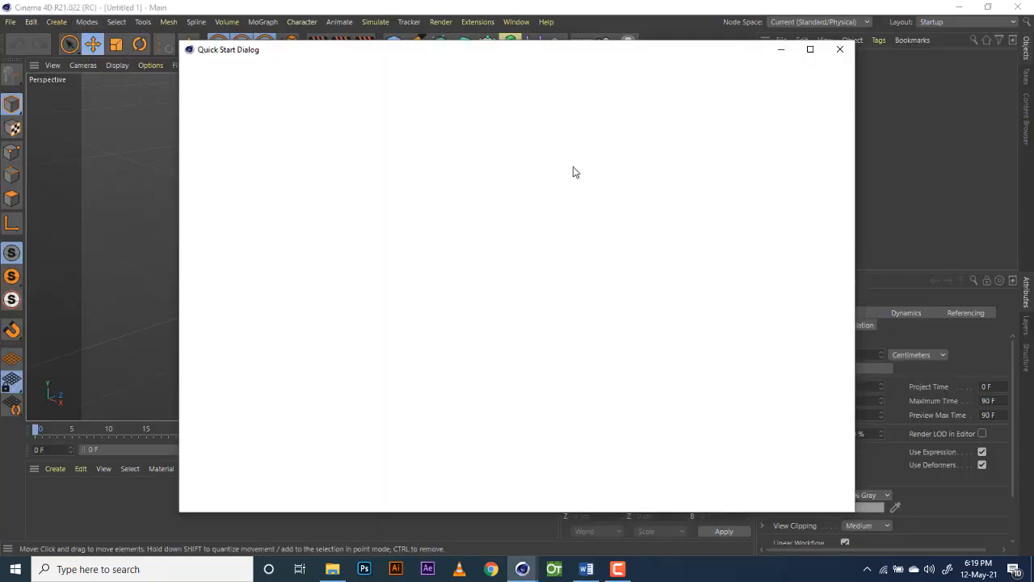
Step: In Cinema 4D, dismiss the Quick Start Dialog, open the Character project from the Rigging folder and select the Body object
{"action": "left_click", "coordinate": [839, 49]}
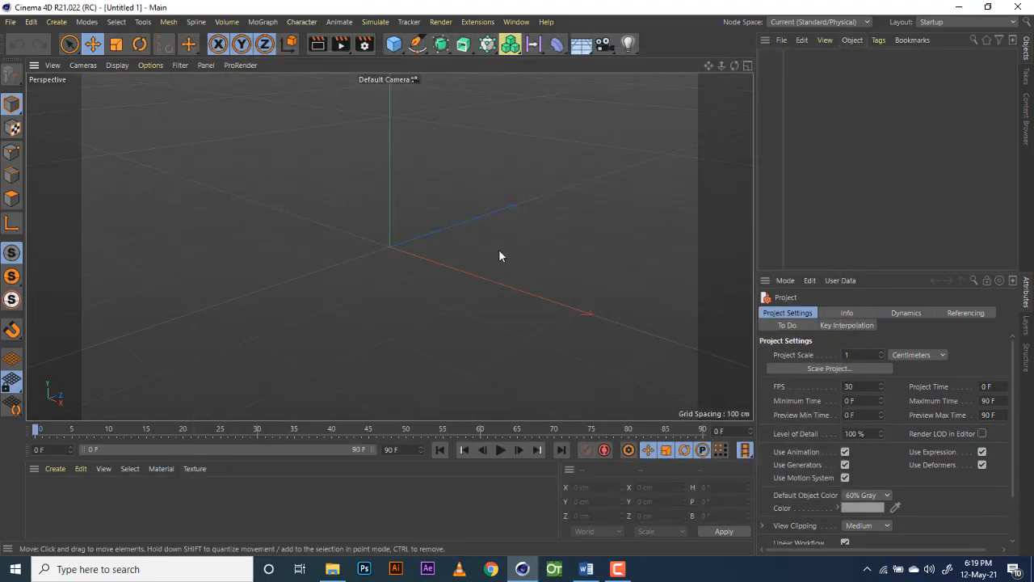
{"action": "left_click", "coordinate": [11, 22]}
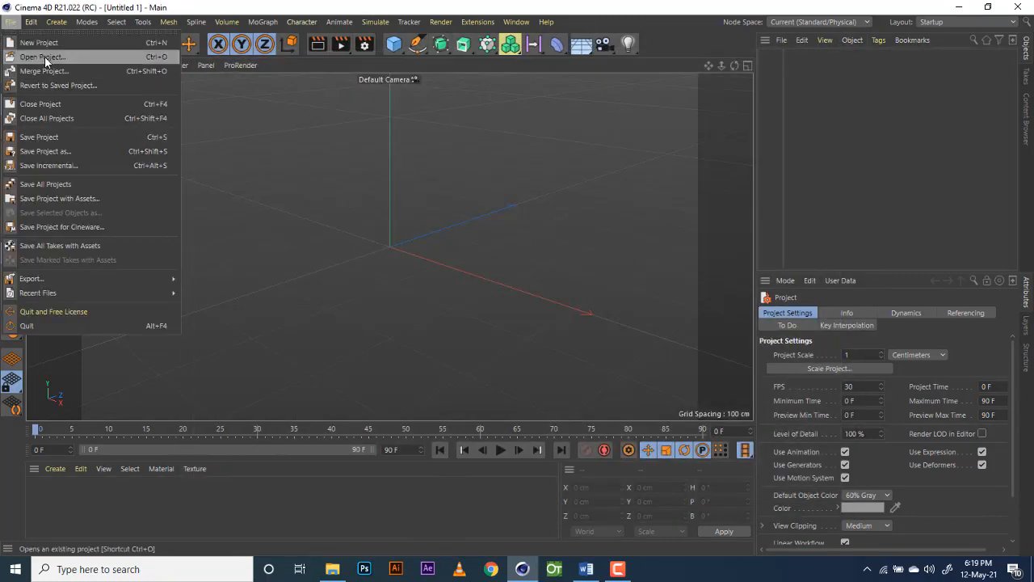
{"action": "left_click", "coordinate": [38, 57]}
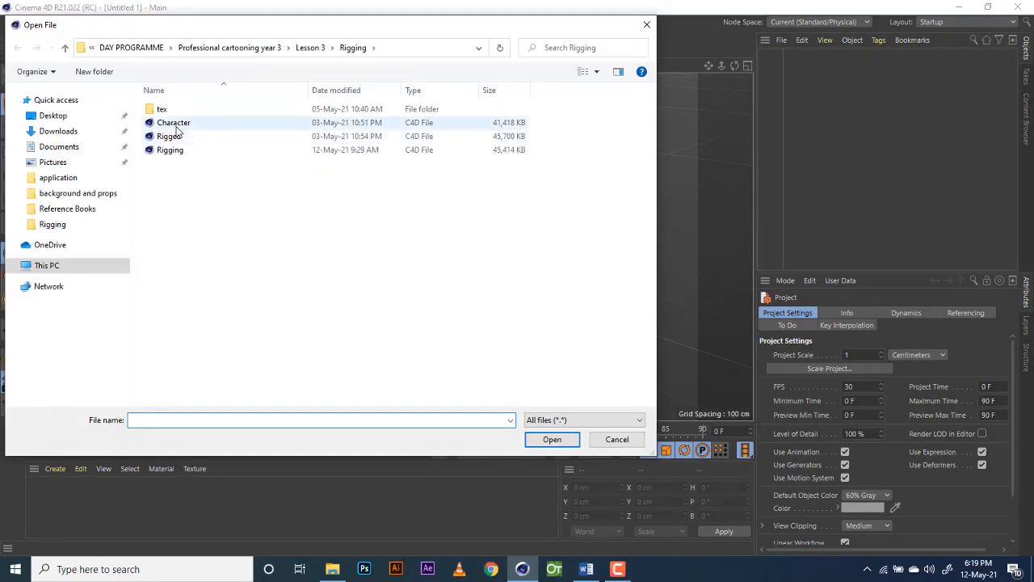
{"action": "left_click", "coordinate": [171, 123]}
{"action": "left_click", "coordinate": [553, 439]}
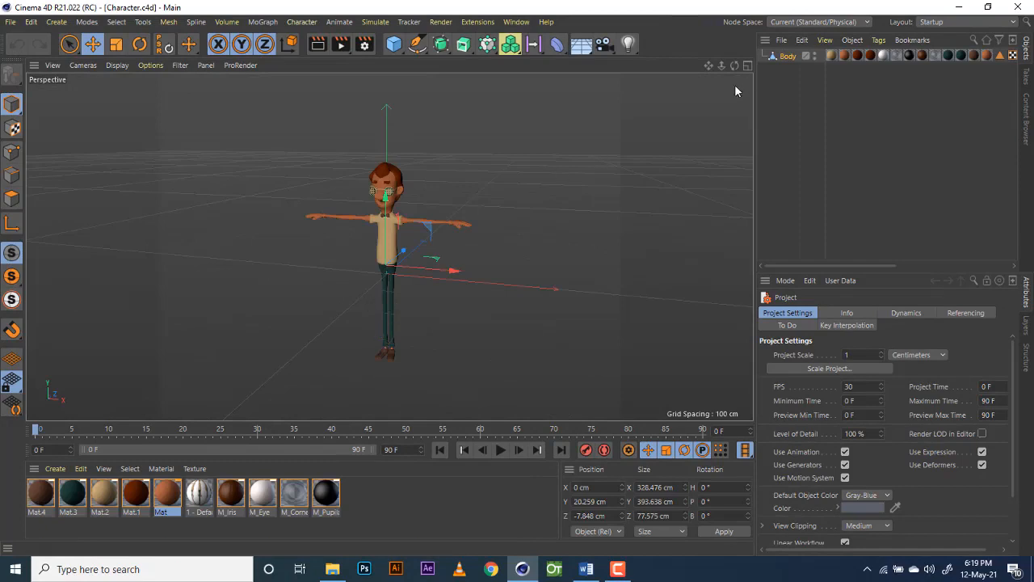
{"action": "left_click_drag", "start_coordinate": [735, 66], "coordinate": [713, 55]}
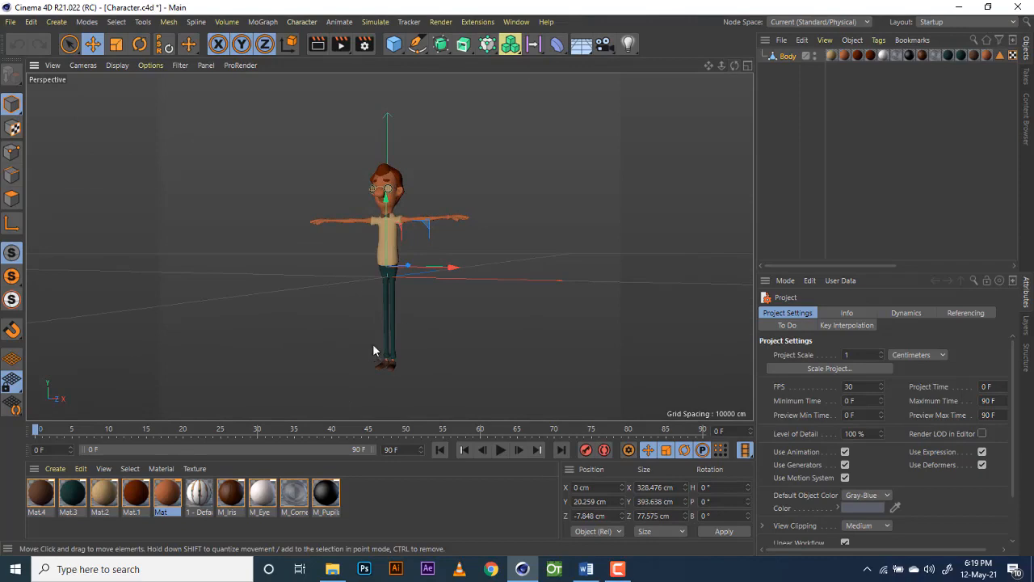
{"action": "left_click", "coordinate": [788, 55]}
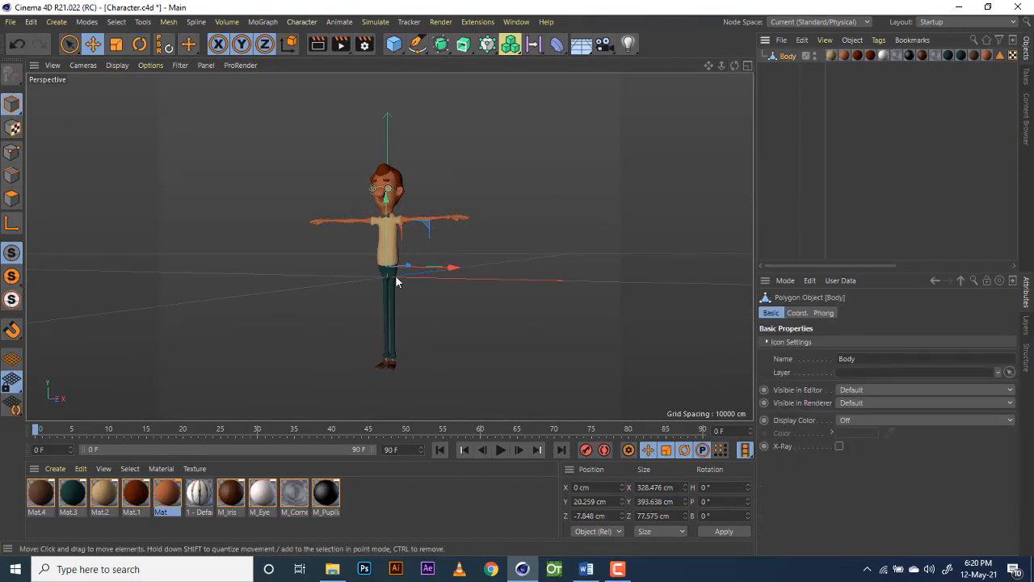
Step: Hide the reference background picture in the Front viewport
{"action": "left_click", "coordinate": [748, 65]}
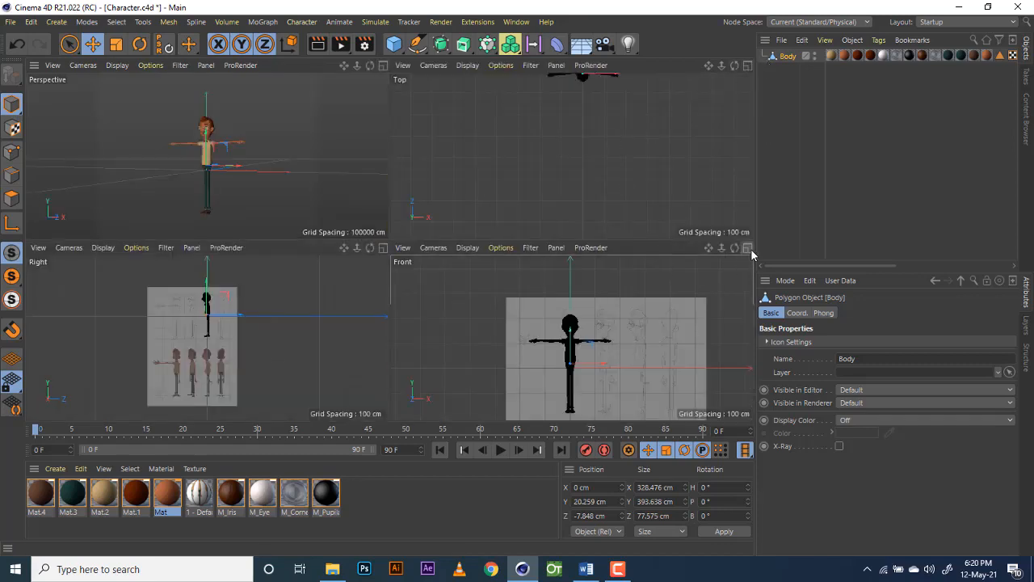
{"action": "left_click", "coordinate": [748, 247]}
{"action": "left_click_drag", "start_coordinate": [722, 65], "coordinate": [389, 246]}
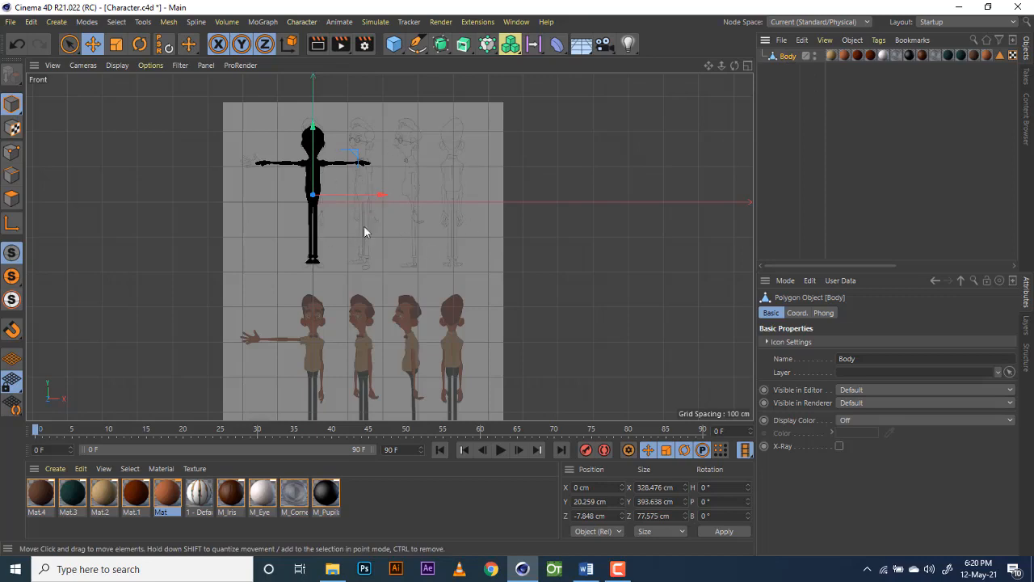
{"action": "left_click", "coordinate": [149, 69]}
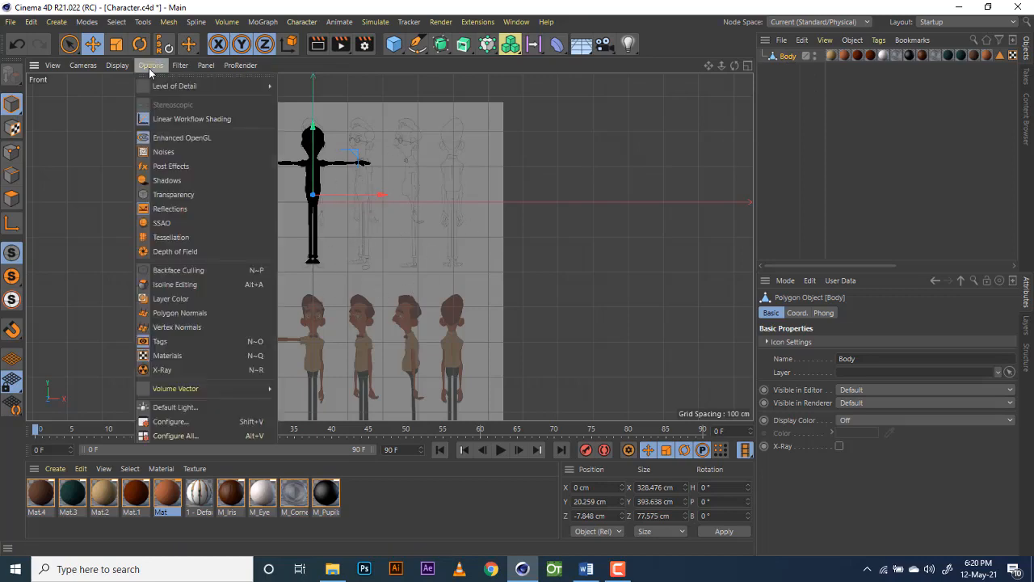
{"action": "left_click", "coordinate": [170, 421]}
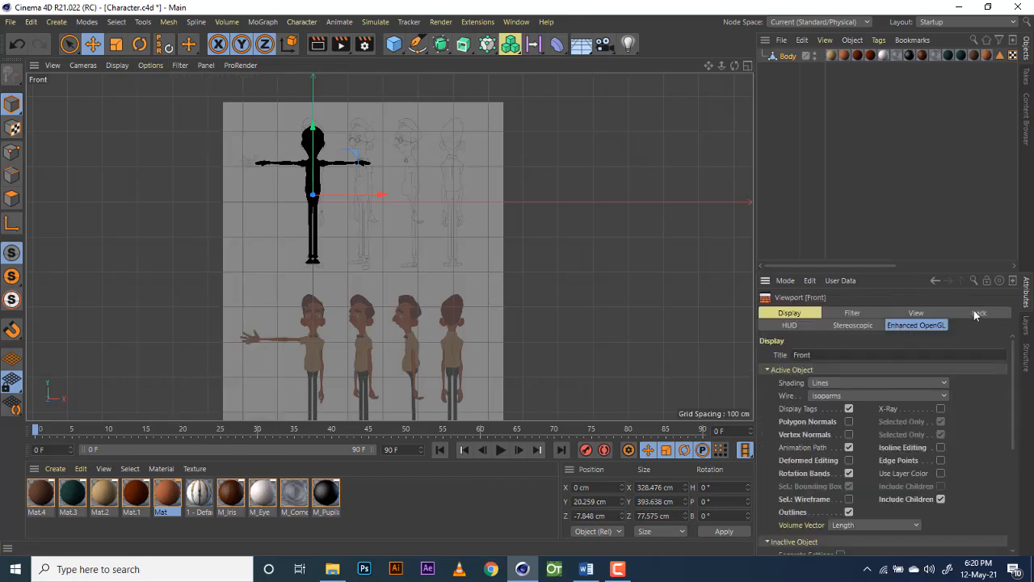
{"action": "left_click", "coordinate": [978, 312]}
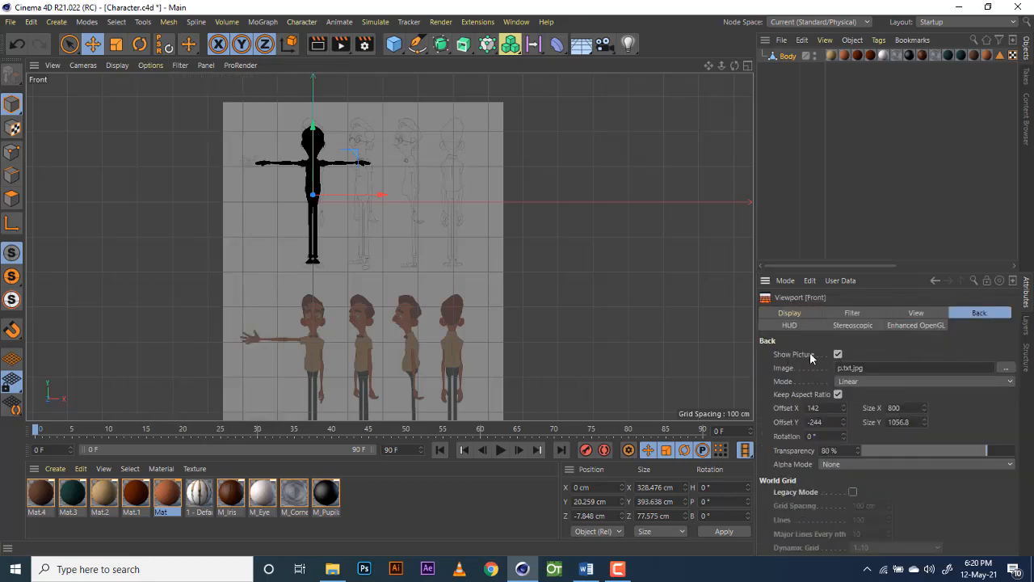
{"action": "left_click", "coordinate": [838, 355]}
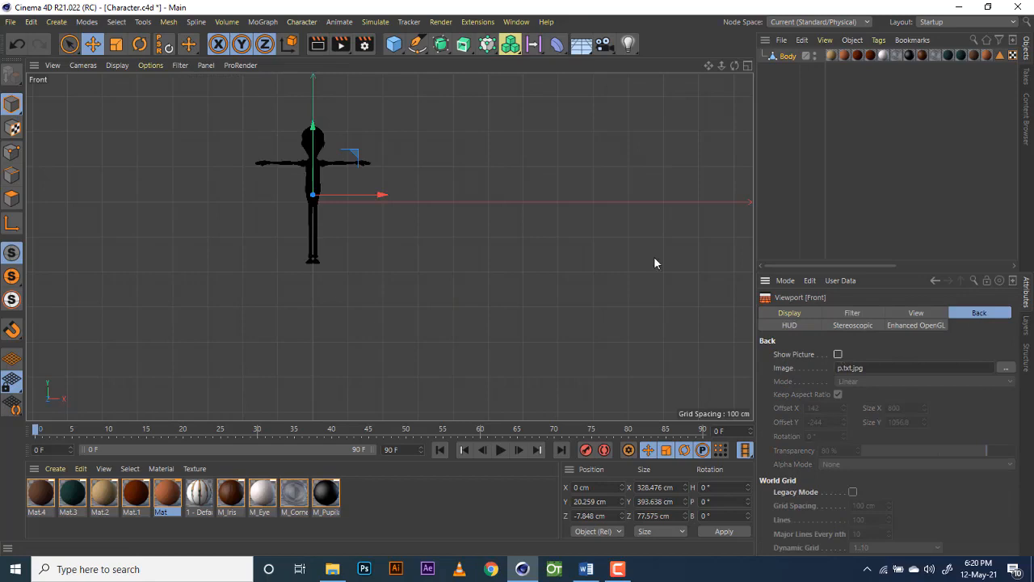
Step: Hide the reference background picture in the Right viewport
{"action": "left_click", "coordinate": [746, 65]}
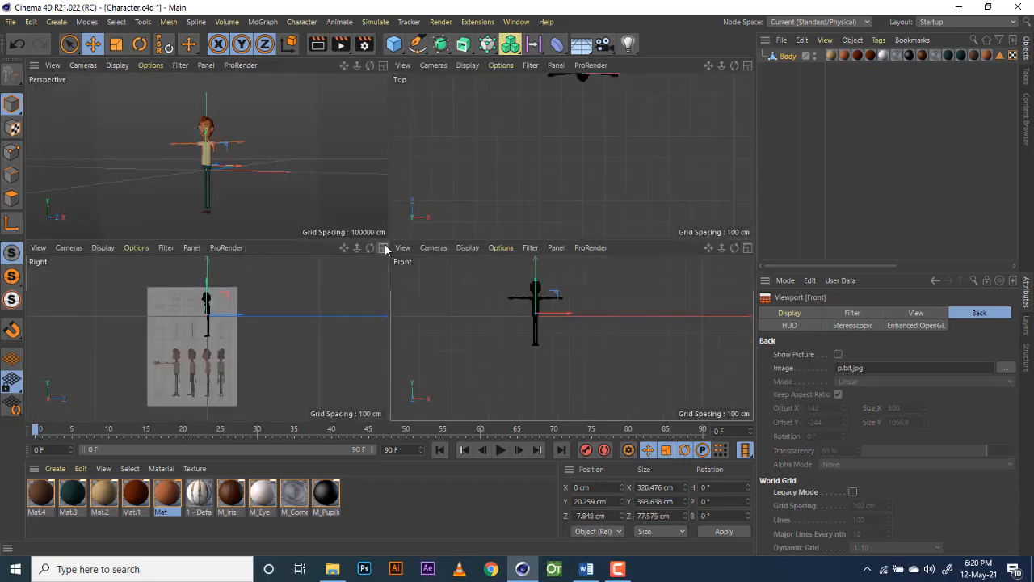
{"action": "left_click", "coordinate": [384, 248]}
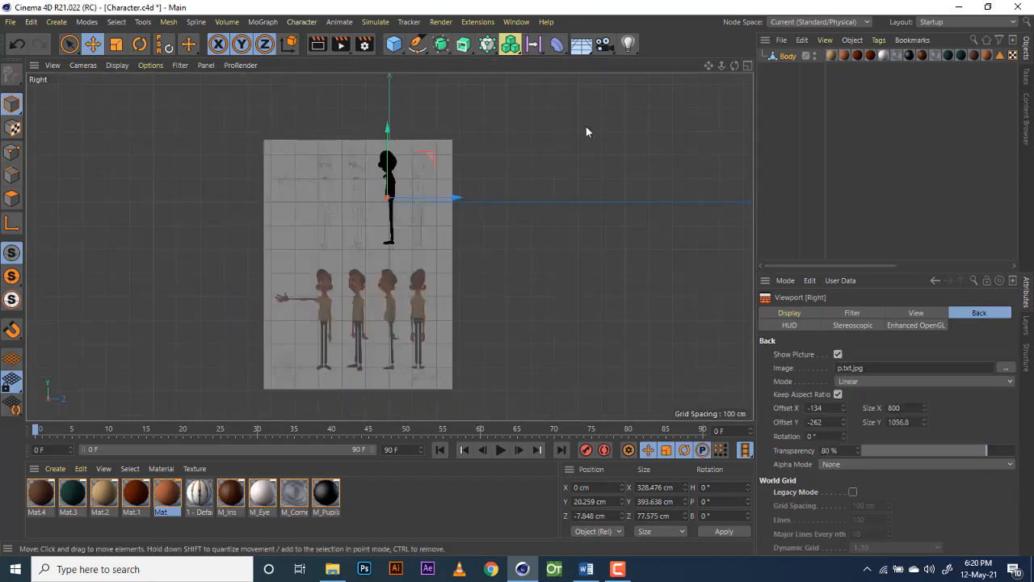
{"action": "left_click", "coordinate": [152, 65]}
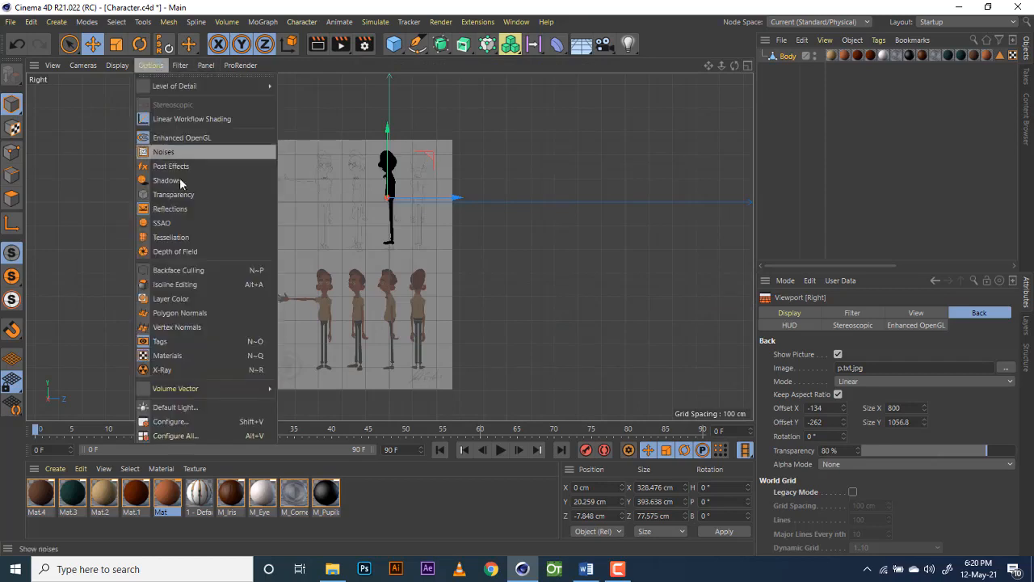
{"action": "left_click", "coordinate": [162, 422]}
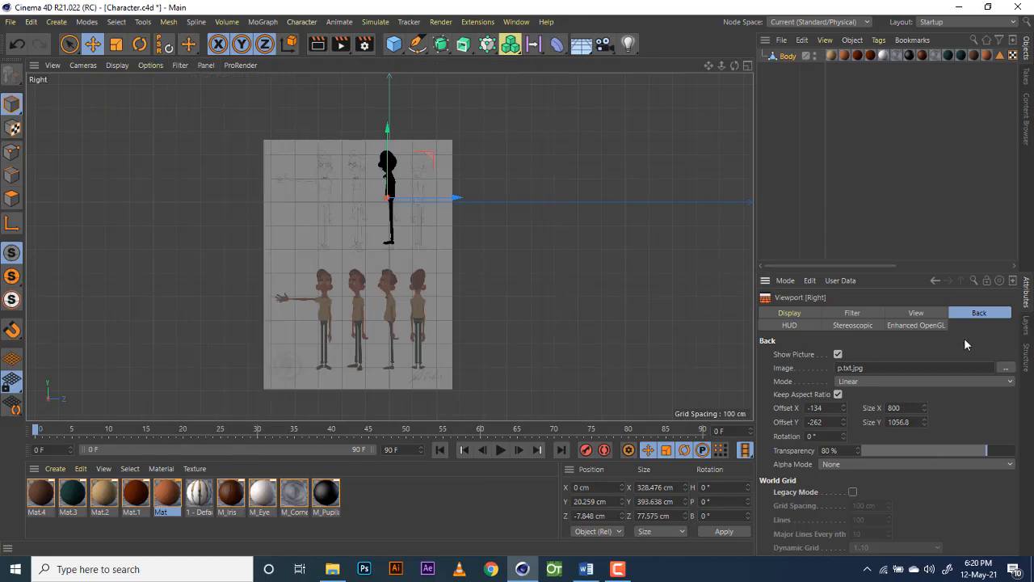
{"action": "left_click", "coordinate": [838, 354]}
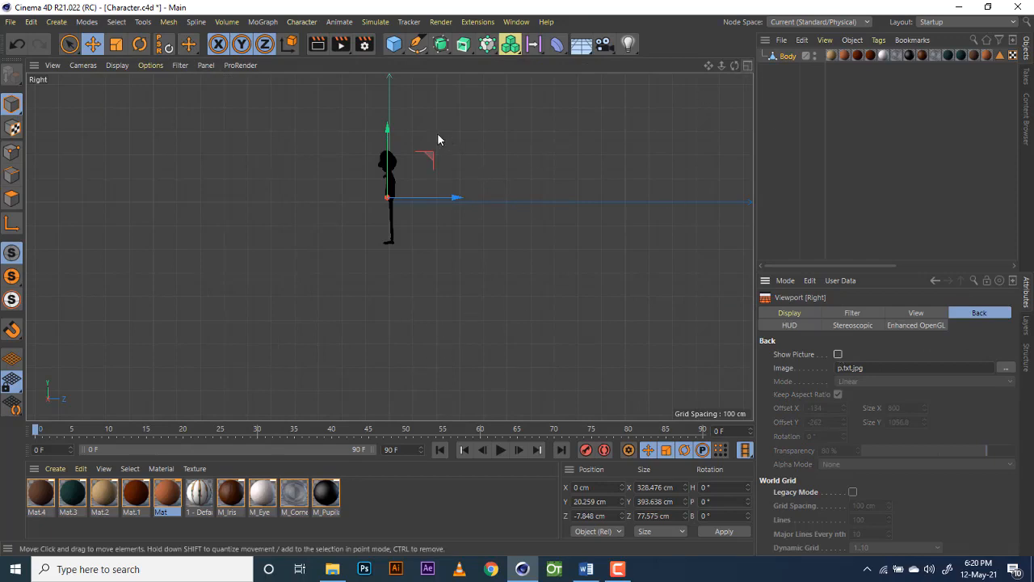
Step: Move the Body up along the Y axis to about 201 cm so its feet rest on the ground line
{"action": "left_click_drag", "start_coordinate": [388, 134], "coordinate": [387, 89]}
{"action": "scroll", "coordinate": [392, 208], "scroll_direction": "up", "scroll_amount": 2}
{"action": "scroll", "coordinate": [393, 209], "scroll_direction": "down", "scroll_amount": 3}
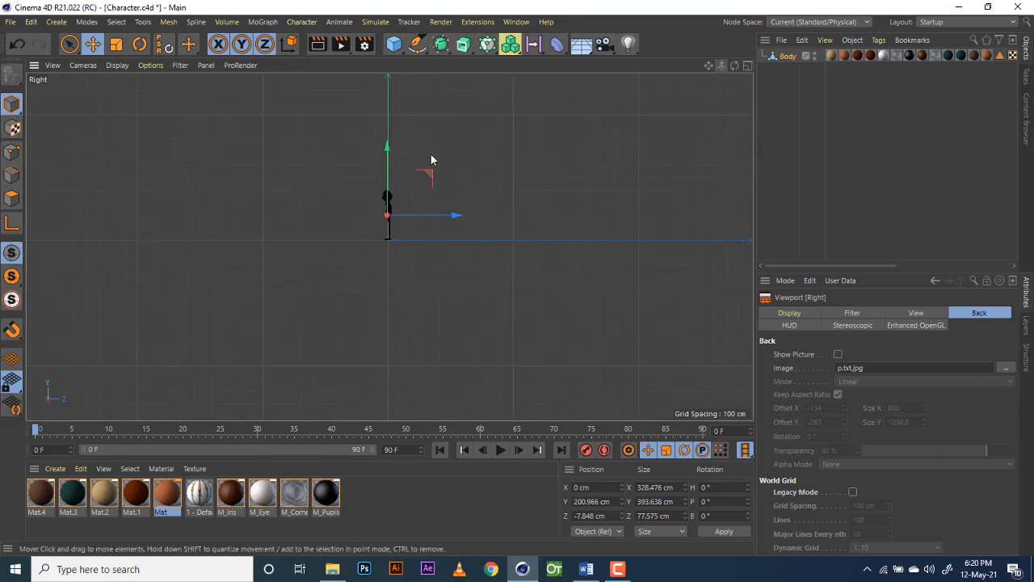
{"action": "left_click_drag", "start_coordinate": [388, 145], "coordinate": [387, 144]}
Step: Check the character's ground placement in the Front view and return to a full Perspective view
{"action": "left_click", "coordinate": [747, 66]}
{"action": "left_click", "coordinate": [748, 247]}
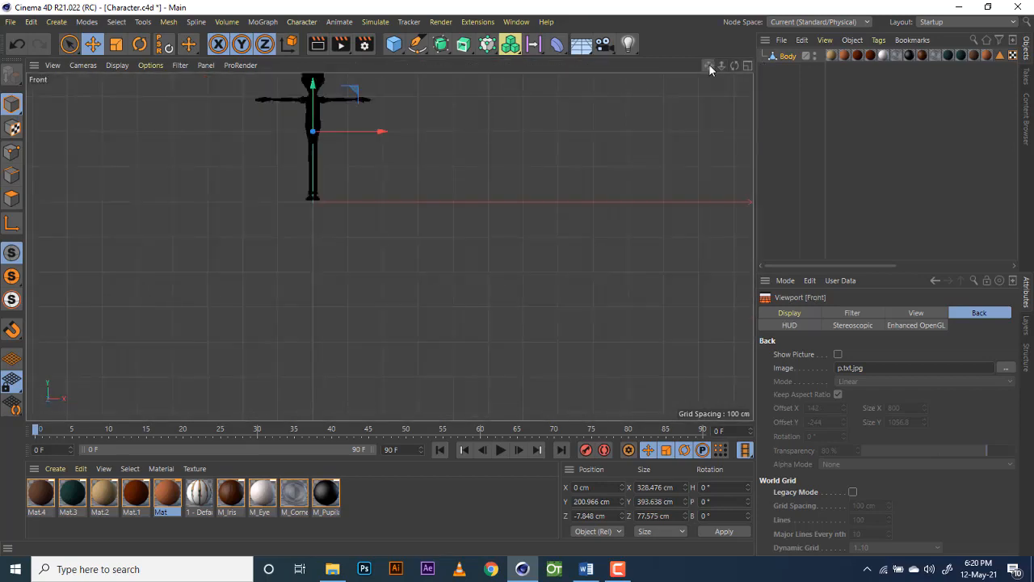
{"action": "left_click_drag", "start_coordinate": [708, 66], "coordinate": [735, 192]}
{"action": "scroll", "coordinate": [489, 230], "scroll_direction": "up", "scroll_amount": 2}
{"action": "mouse_move", "coordinate": [274, 207]}
{"action": "left_mouse_down"}
{"action": "mouse_move", "coordinate": [275, 219]}
{"action": "mouse_move", "coordinate": [274, 208]}
{"action": "left_mouse_up"}
{"action": "left_click", "coordinate": [747, 66]}
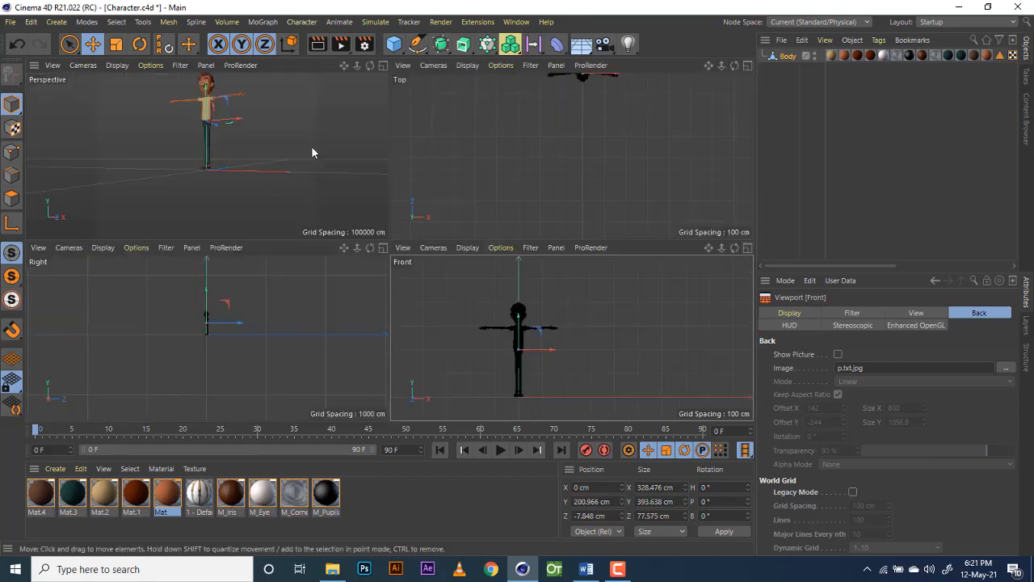
{"action": "left_click", "coordinate": [382, 66]}
{"action": "left_click_drag", "start_coordinate": [735, 65], "coordinate": [707, 66]}
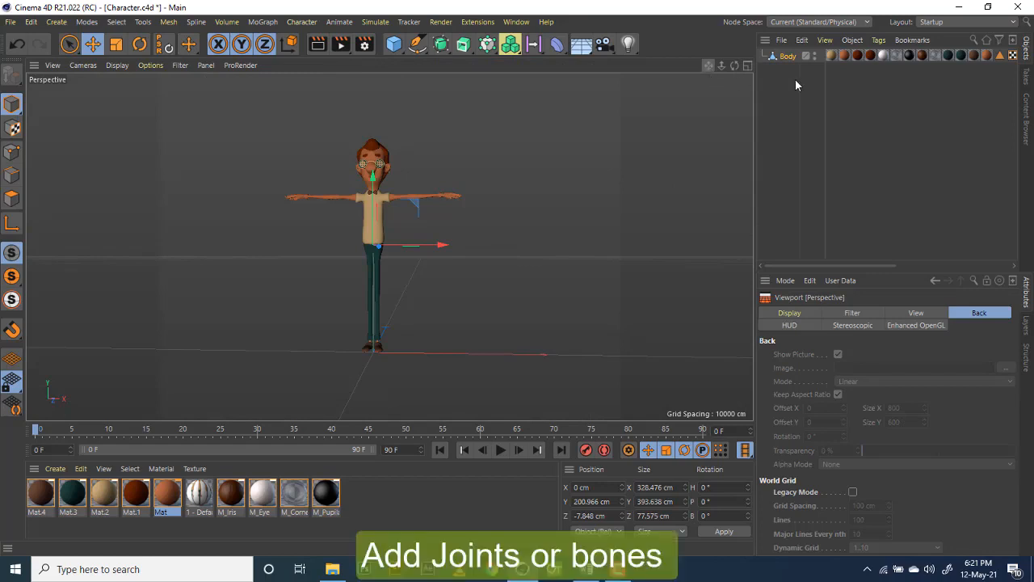
Step: Detach the Character commands as a floating palette beside the model and activate the Joint Tool
{"action": "left_click_drag", "start_coordinate": [710, 64], "coordinate": [662, 80]}
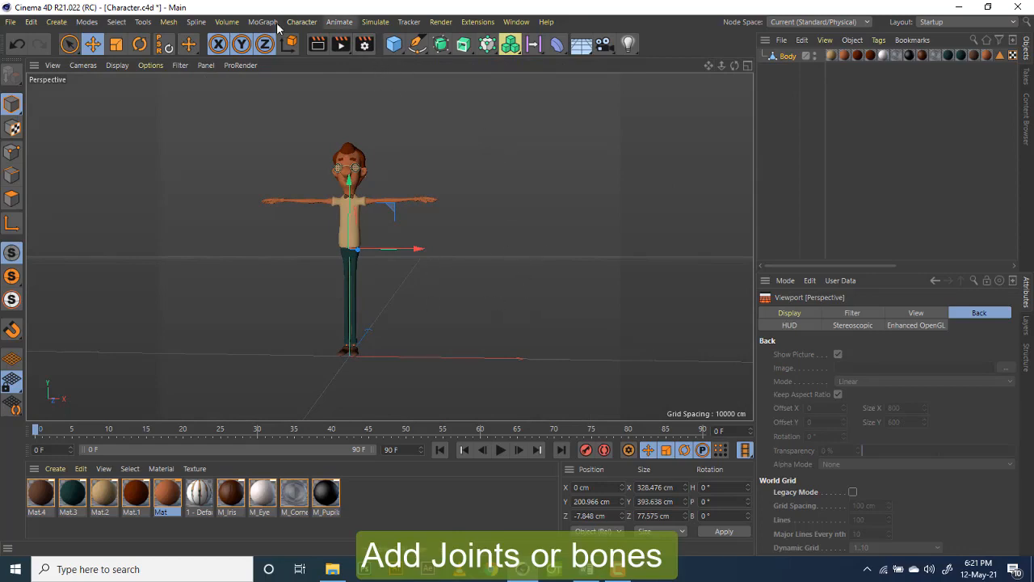
{"action": "left_click", "coordinate": [302, 22]}
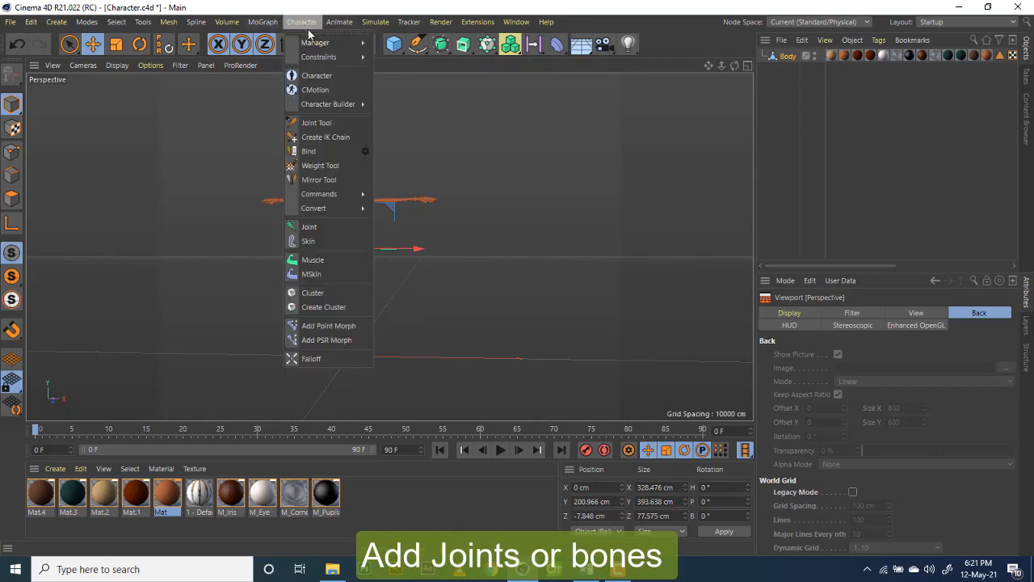
{"action": "left_click", "coordinate": [319, 33]}
{"action": "left_click_drag", "start_coordinate": [319, 23], "coordinate": [79, 88]}
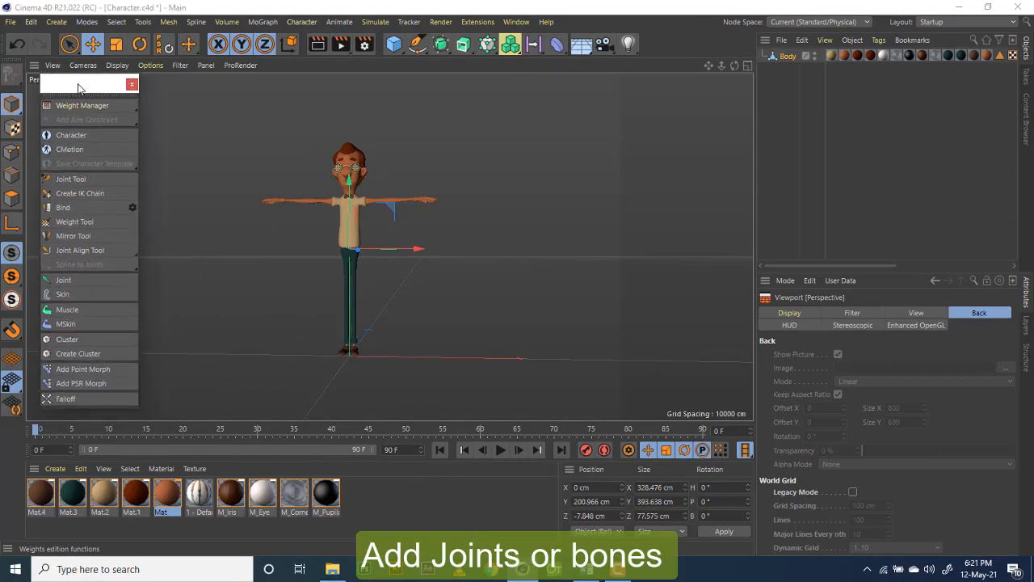
{"action": "left_click", "coordinate": [70, 179]}
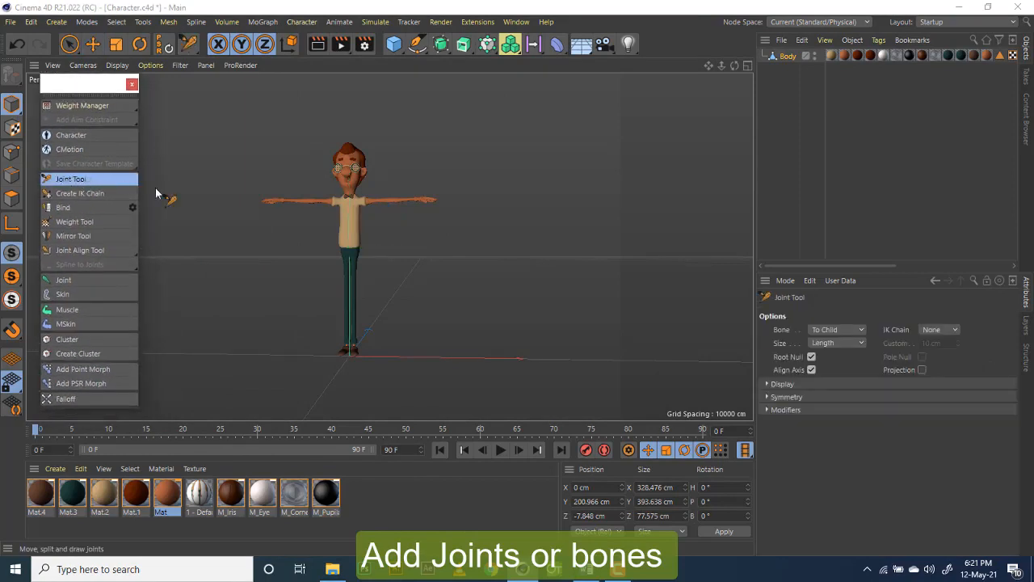
Step: In the Front view, place the first joint at the pelvis centre and a second at the character's left hip
{"action": "left_click", "coordinate": [748, 65]}
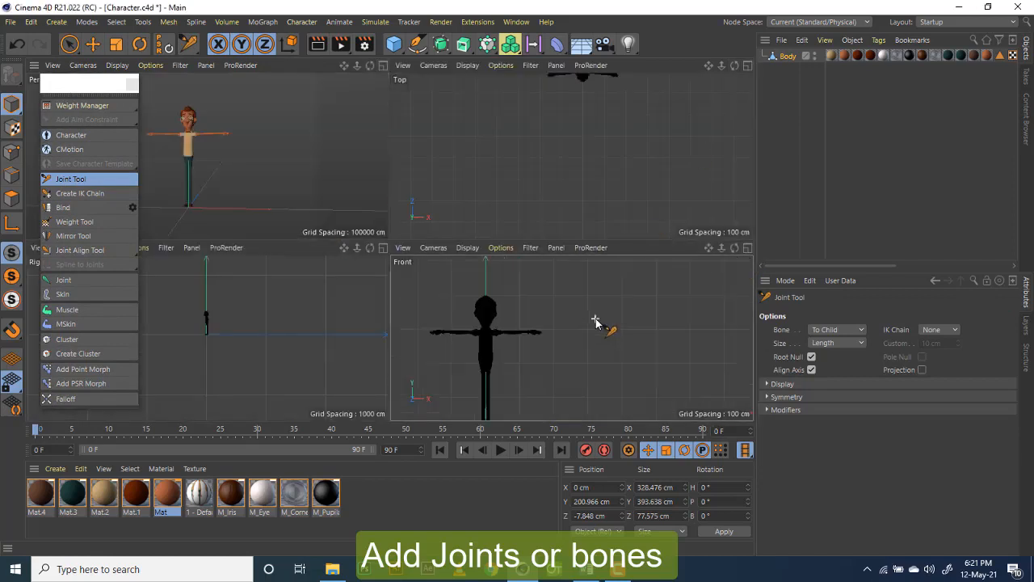
{"action": "left_click", "coordinate": [748, 247]}
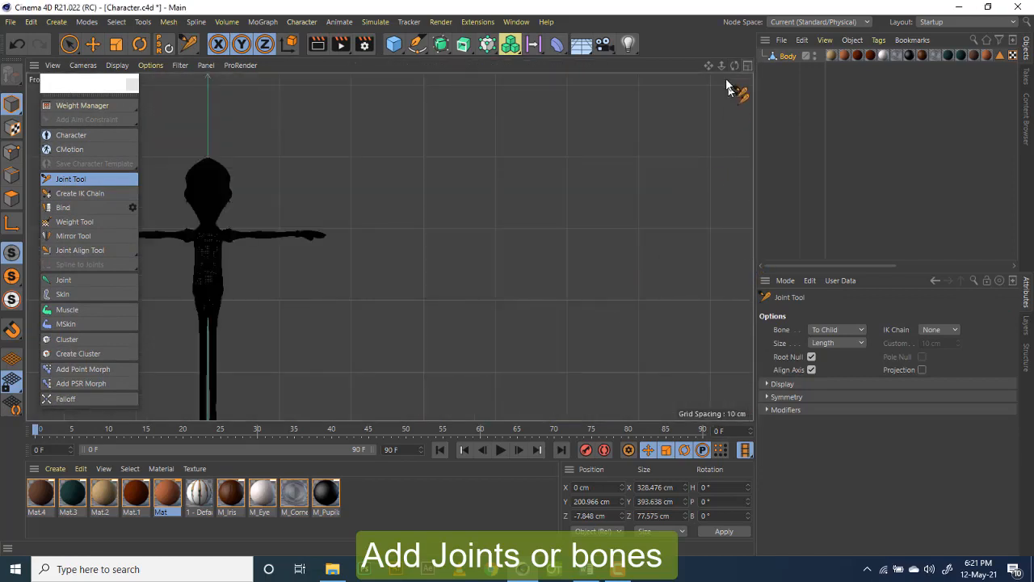
{"action": "left_click_drag", "start_coordinate": [709, 66], "coordinate": [818, 0]}
{"action": "scroll", "coordinate": [355, 247], "scroll_direction": "up", "scroll_amount": 4}
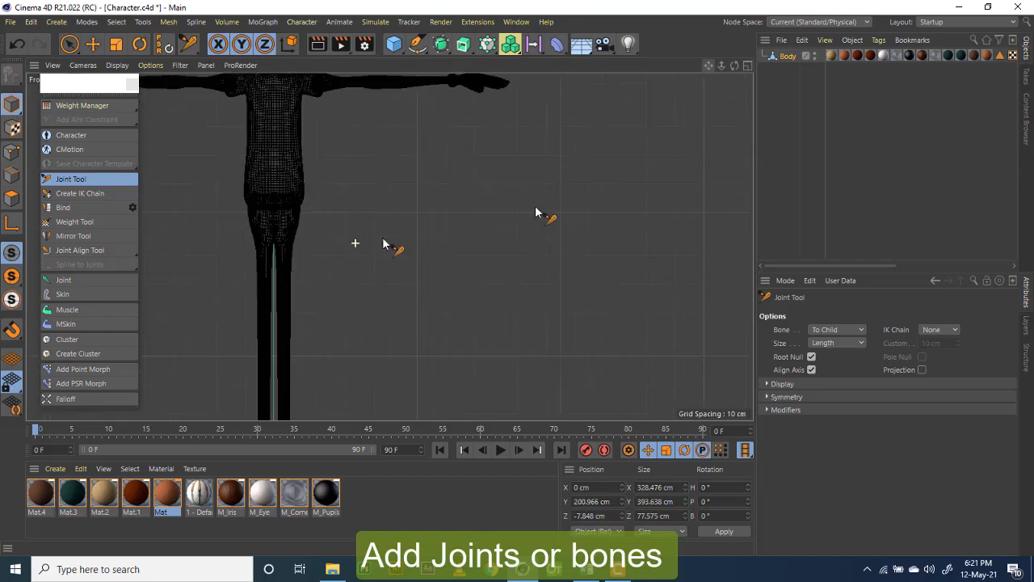
{"action": "left_click_drag", "start_coordinate": [711, 66], "coordinate": [854, 6]}
{"action": "scroll", "coordinate": [609, 156], "scroll_direction": "up", "scroll_amount": 2}
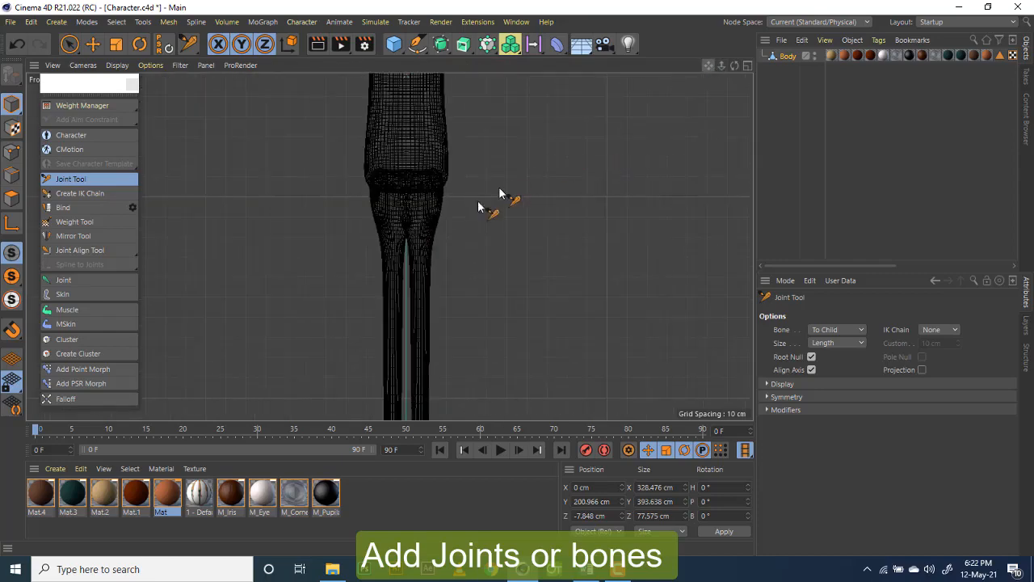
{"action": "scroll", "coordinate": [400, 240], "scroll_direction": "up", "scroll_amount": 4}
{"action": "scroll", "coordinate": [400, 239], "scroll_direction": "up", "scroll_amount": 3}
{"action": "scroll", "coordinate": [474, 222], "scroll_direction": "up", "scroll_amount": 2}
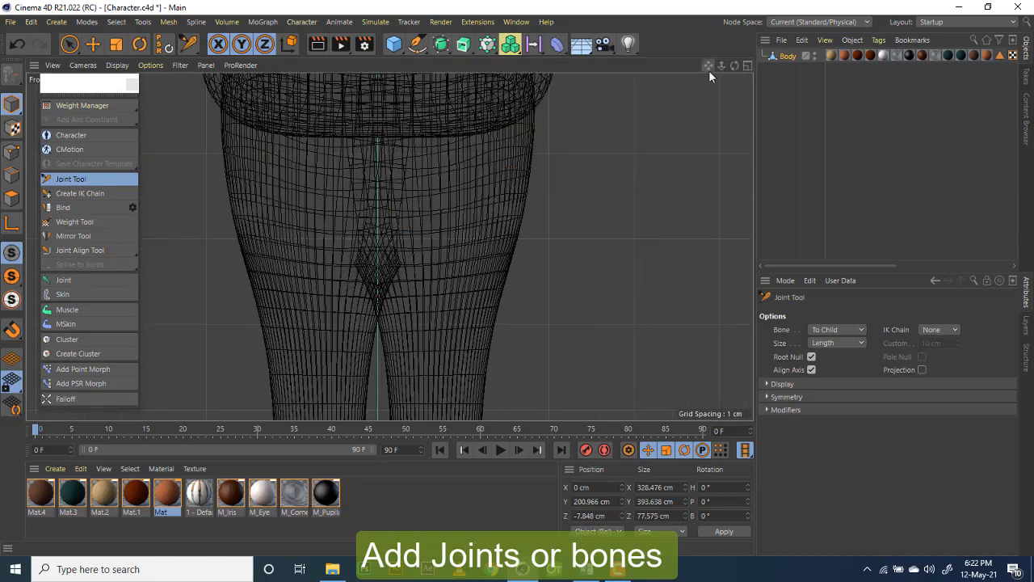
{"action": "left_click_drag", "start_coordinate": [708, 69], "coordinate": [662, 94]}
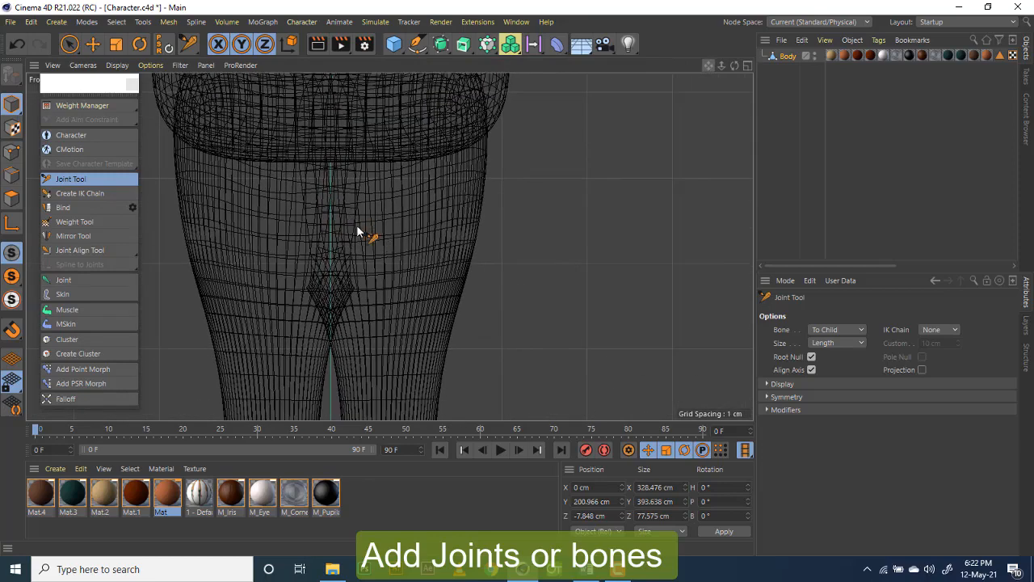
{"action": "scroll", "coordinate": [332, 225], "scroll_direction": "up", "scroll_amount": 2}
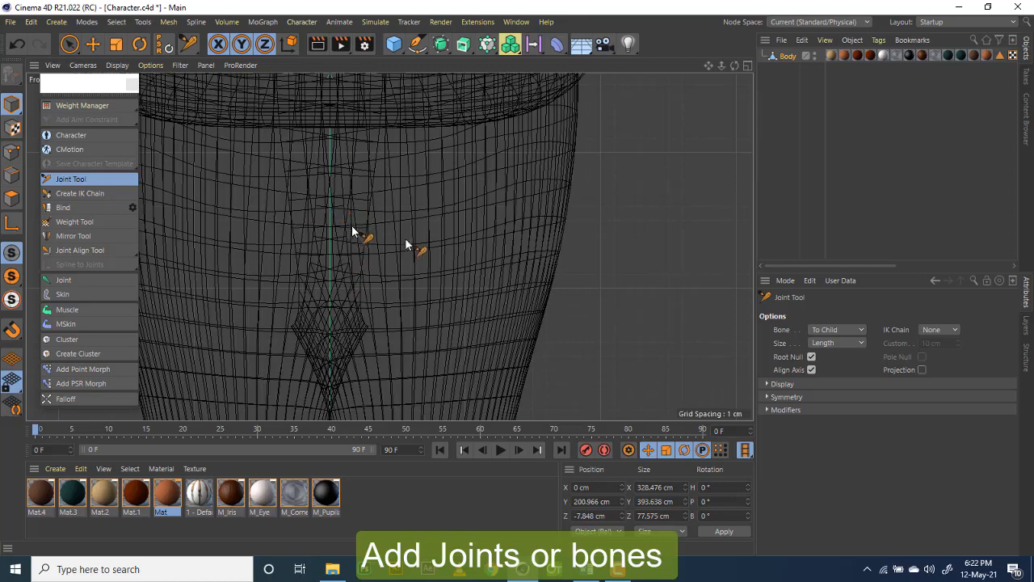
{"action": "left_click", "coordinate": [329, 219], "text": "ctrl"}
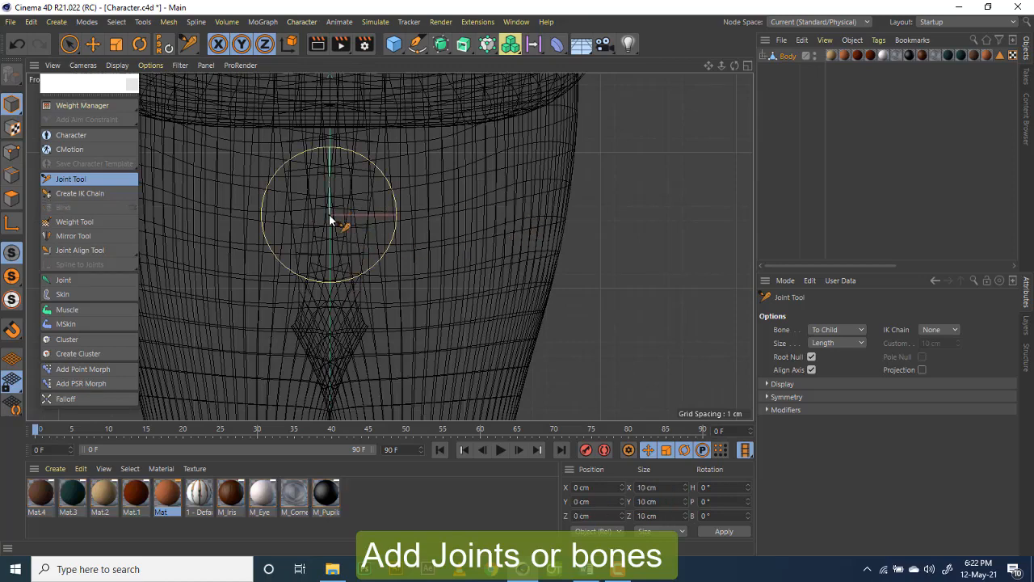
{"action": "left_click", "coordinate": [457, 207], "text": "ctrl"}
Step: Extend the joint chain down the character's left leg with a knee joint and an ankle joint
{"action": "scroll", "coordinate": [599, 164], "scroll_direction": "down", "scroll_amount": 5}
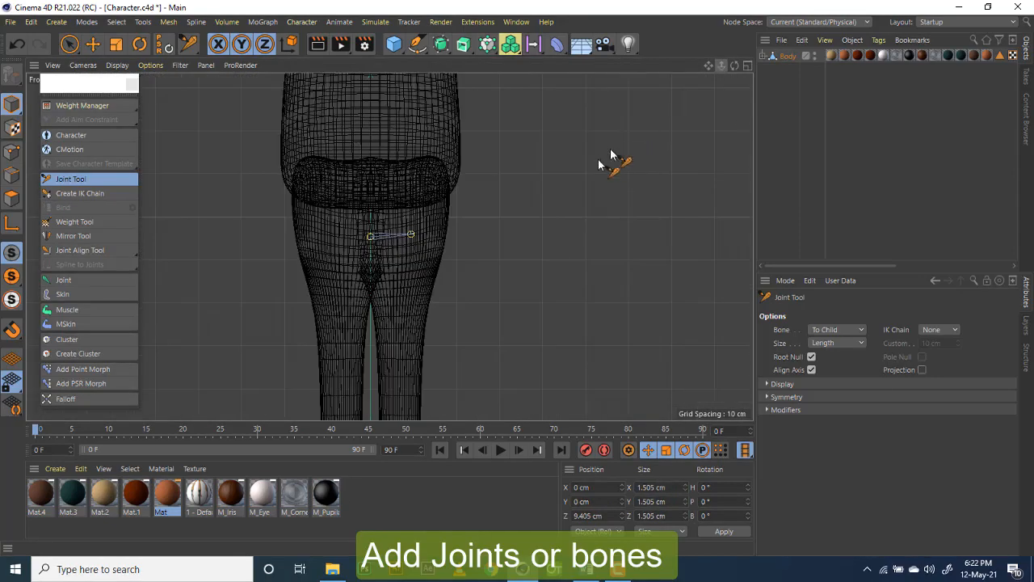
{"action": "left_click_drag", "start_coordinate": [706, 65], "coordinate": [400, 291]}
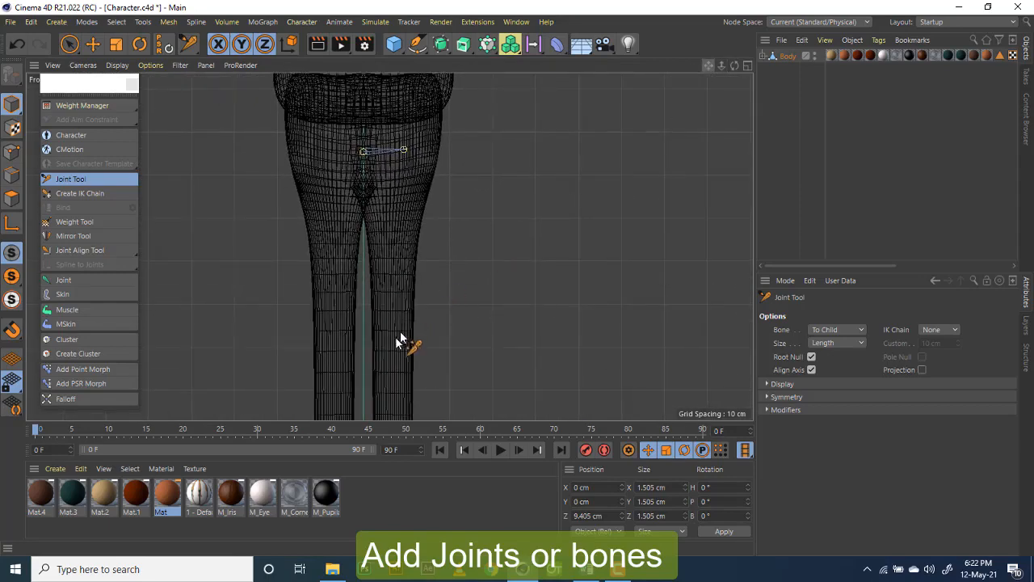
{"action": "scroll", "coordinate": [508, 284], "scroll_direction": "down", "scroll_amount": 3}
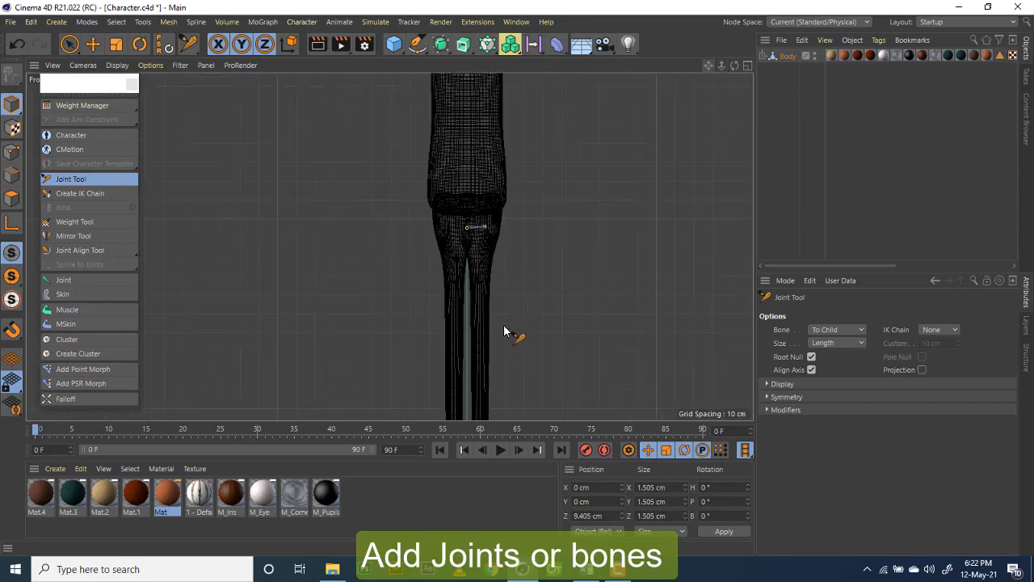
{"action": "left_click", "coordinate": [481, 364], "text": "ctrl"}
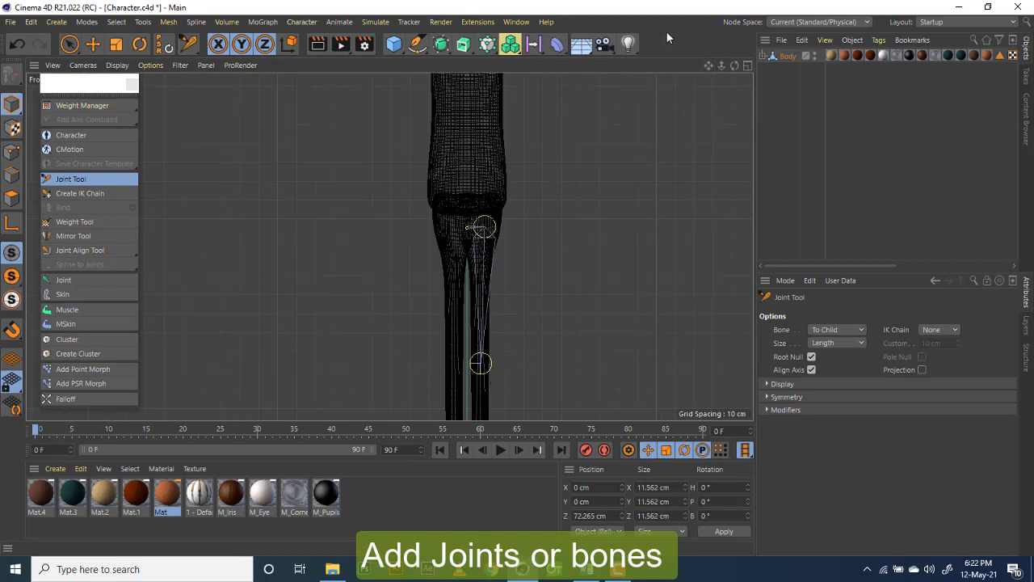
{"action": "left_click_drag", "start_coordinate": [708, 63], "coordinate": [667, 182]}
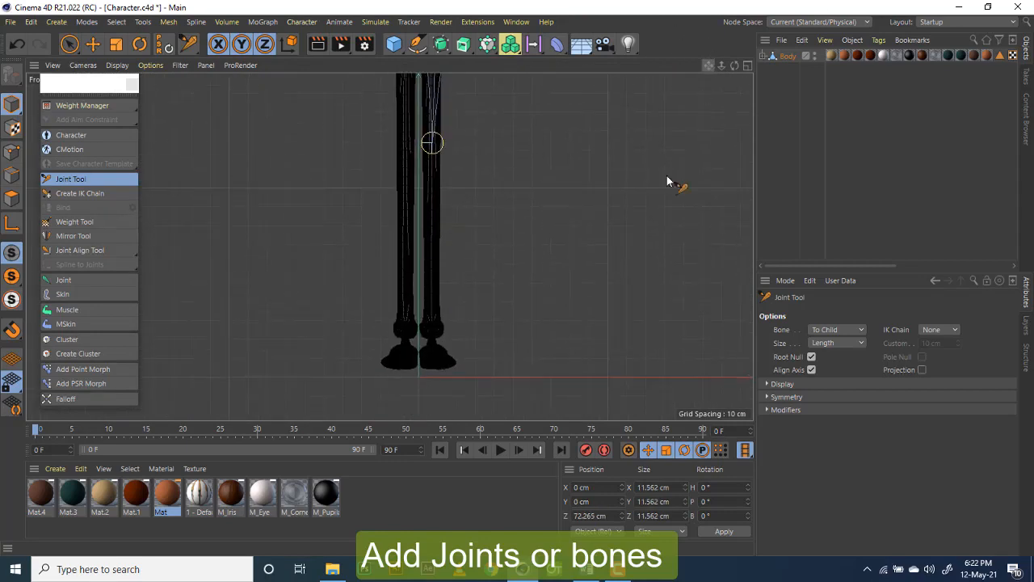
{"action": "left_click", "coordinate": [433, 346], "text": "ctrl"}
Step: Finish the left leg's joint chain by adding the joints below the ankle in the foot
{"action": "left_click_drag", "start_coordinate": [708, 65], "coordinate": [689, 1]}
{"action": "scroll", "coordinate": [611, 156], "scroll_direction": "down", "scroll_amount": 3}
{"action": "scroll", "coordinate": [392, 244], "scroll_direction": "up", "scroll_amount": 7}
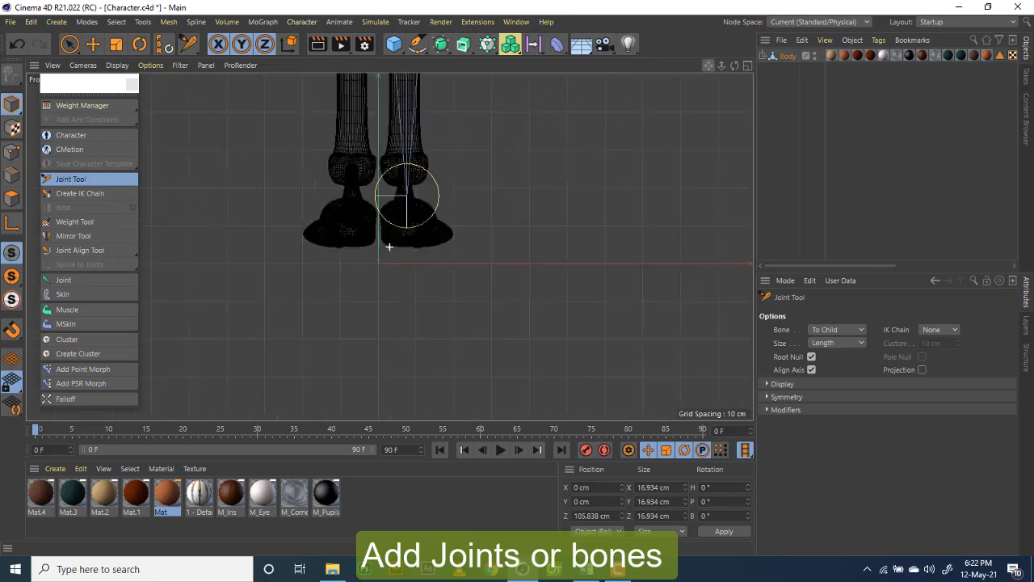
{"action": "left_click_drag", "start_coordinate": [709, 66], "coordinate": [714, 116]}
{"action": "scroll", "coordinate": [412, 238], "scroll_direction": "down", "scroll_amount": 5}
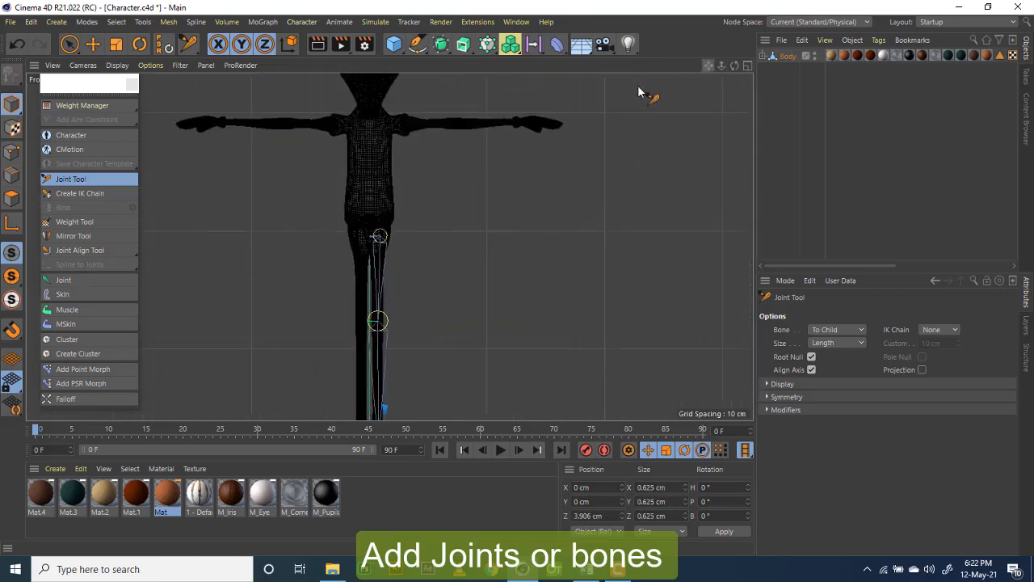
{"action": "scroll", "coordinate": [393, 229], "scroll_direction": "up", "scroll_amount": 6}
{"action": "scroll", "coordinate": [394, 228], "scroll_direction": "down", "scroll_amount": 2}
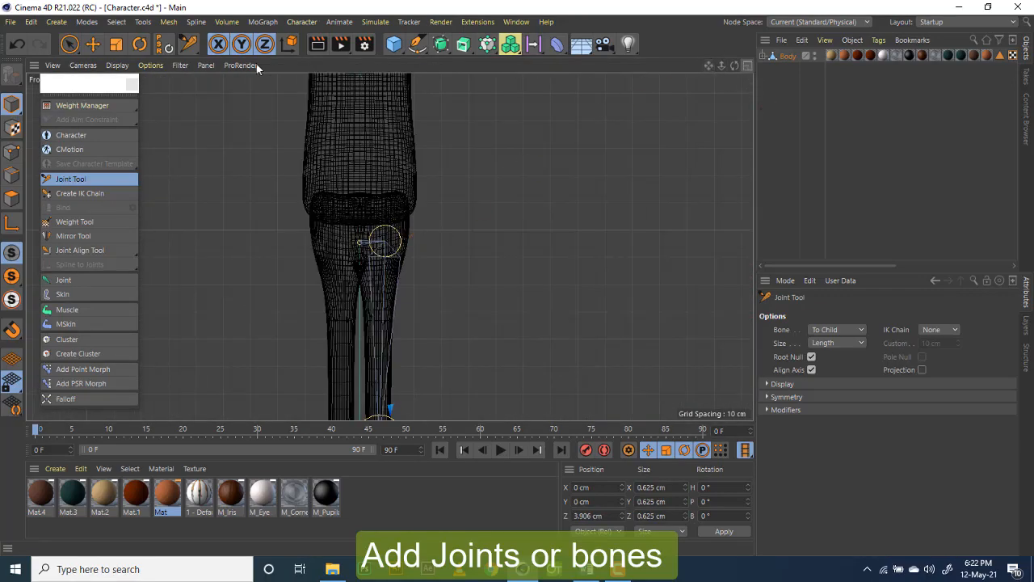
Step: Examine the alignment of the joint chain with the leg mesh in the Right view
{"action": "left_click", "coordinate": [746, 66]}
{"action": "key", "text": "ctrl+s"}
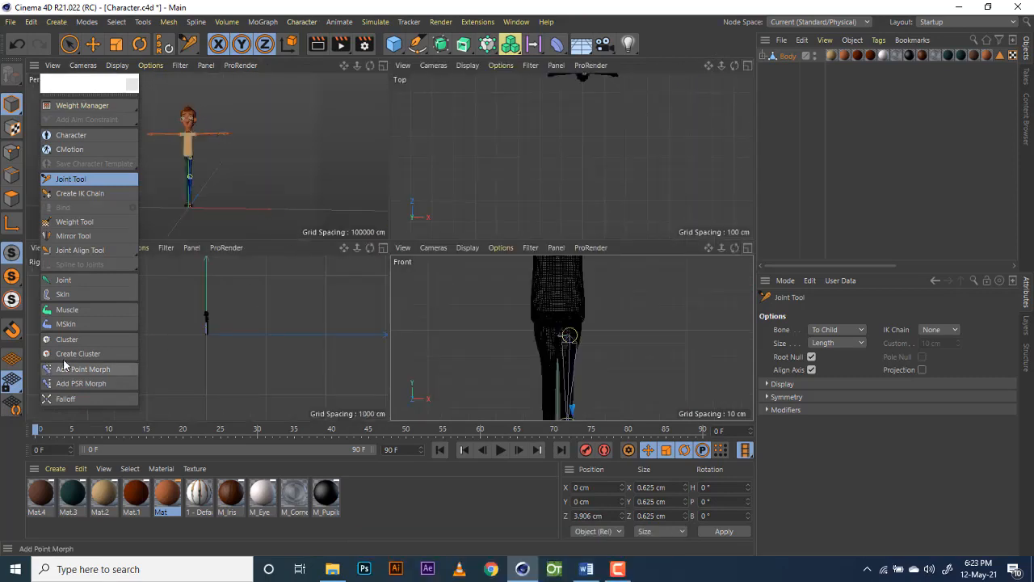
{"action": "left_click", "coordinate": [384, 248]}
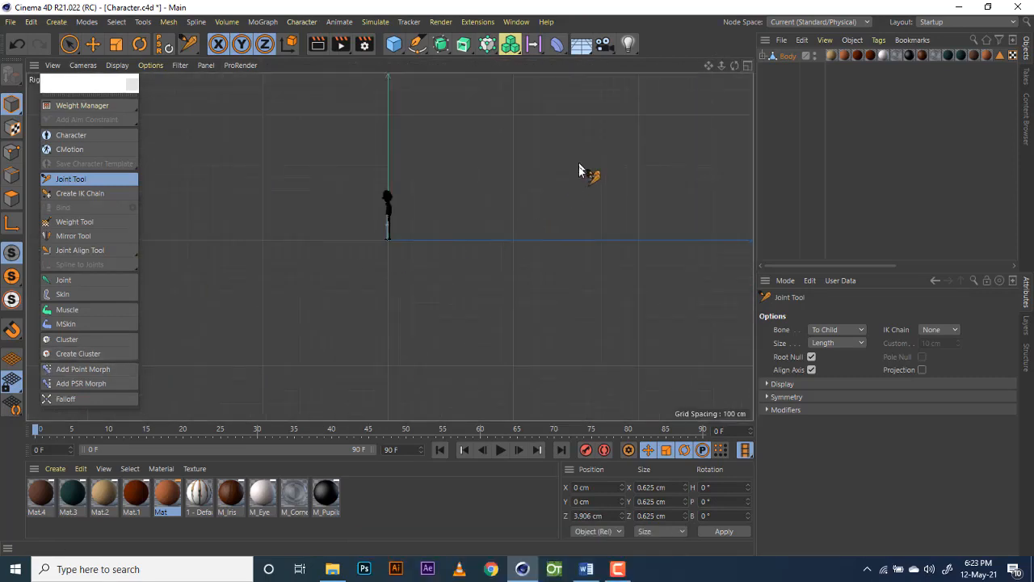
{"action": "scroll", "coordinate": [364, 246], "scroll_direction": "up", "scroll_amount": 3}
{"action": "scroll", "coordinate": [464, 240], "scroll_direction": "up", "scroll_amount": 3}
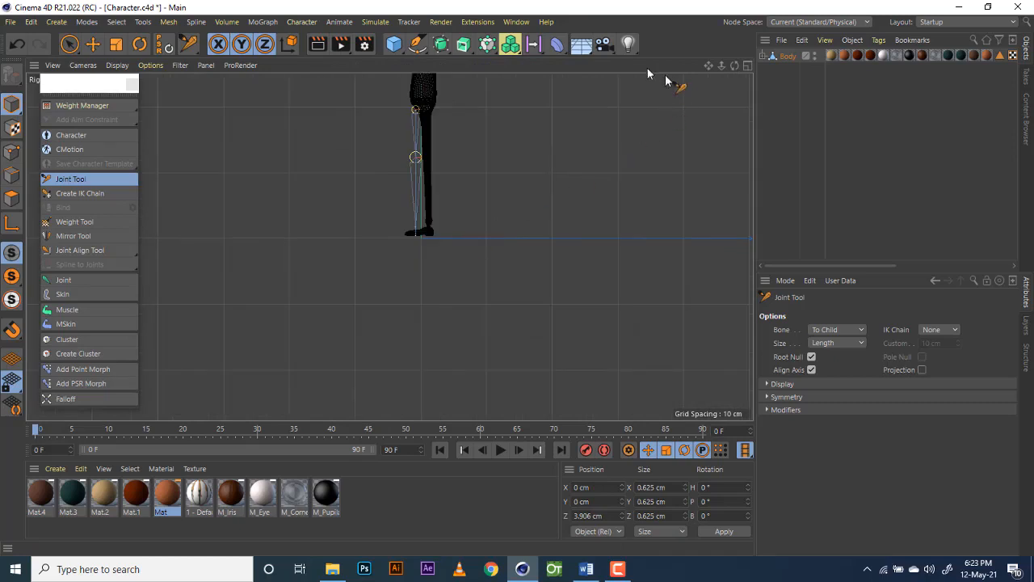
{"action": "scroll", "coordinate": [453, 185], "scroll_direction": "up", "scroll_amount": 3}
{"action": "left_click_drag", "start_coordinate": [709, 66], "coordinate": [674, 162]}
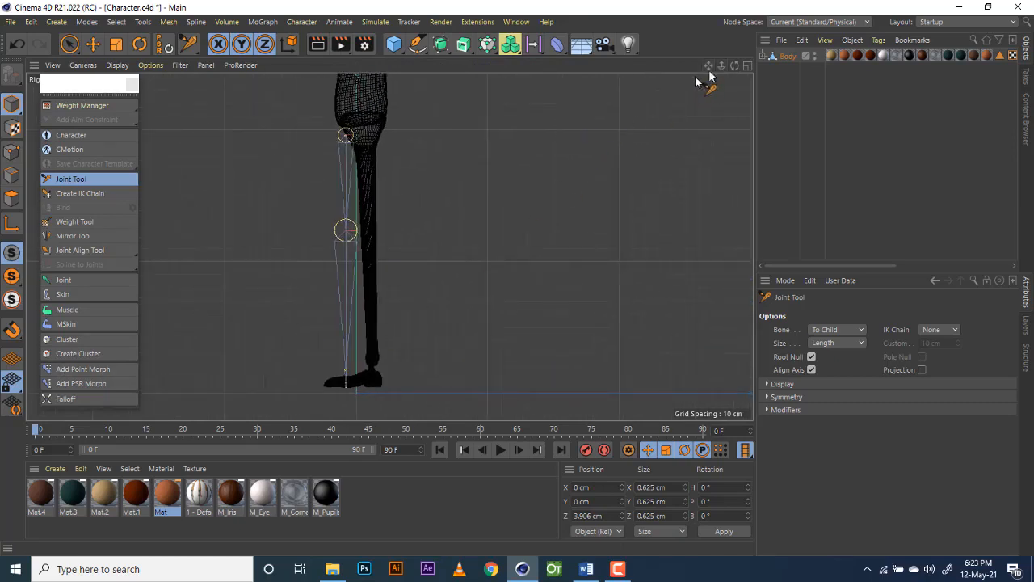
{"action": "left_click_drag", "start_coordinate": [722, 64], "coordinate": [388, 245]}
{"action": "scroll", "coordinate": [323, 311], "scroll_direction": "up", "scroll_amount": 3}
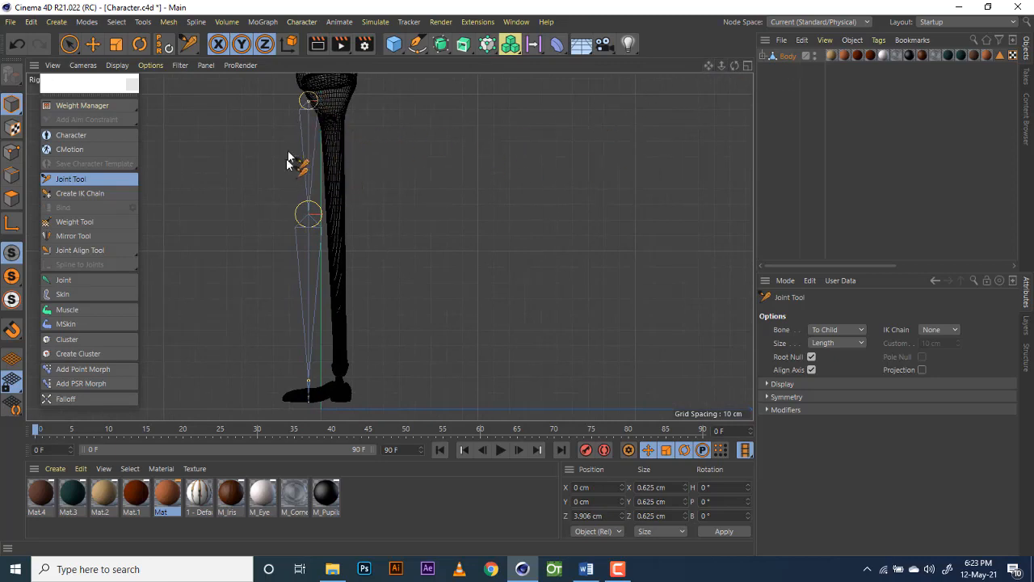
Step: Expand the Body hierarchy and move the Root with its joints out of Body to the top level
{"action": "left_click", "coordinate": [764, 57]}
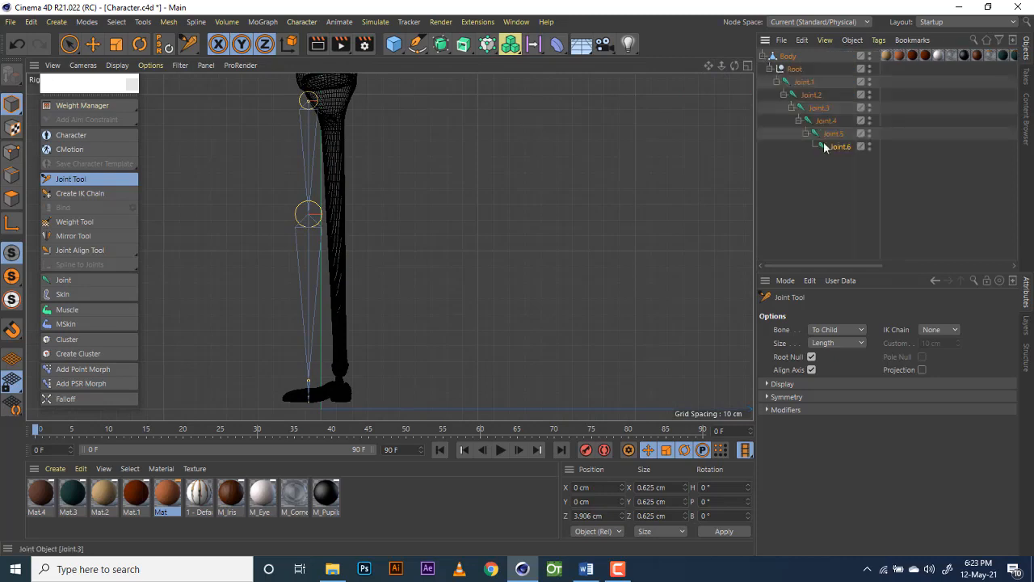
{"action": "left_click", "coordinate": [792, 69]}
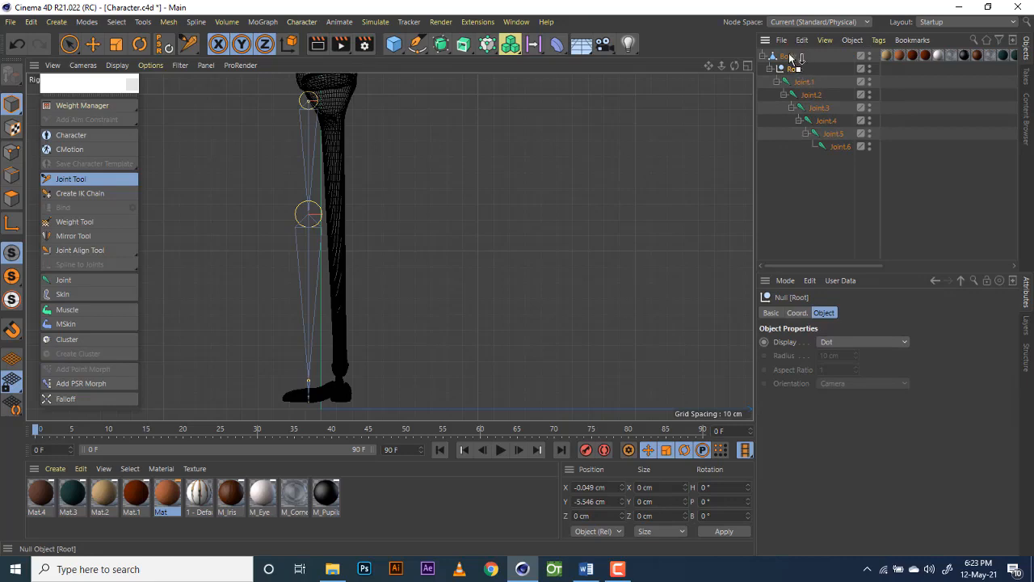
{"action": "left_click_drag", "start_coordinate": [791, 54], "coordinate": [791, 55]}
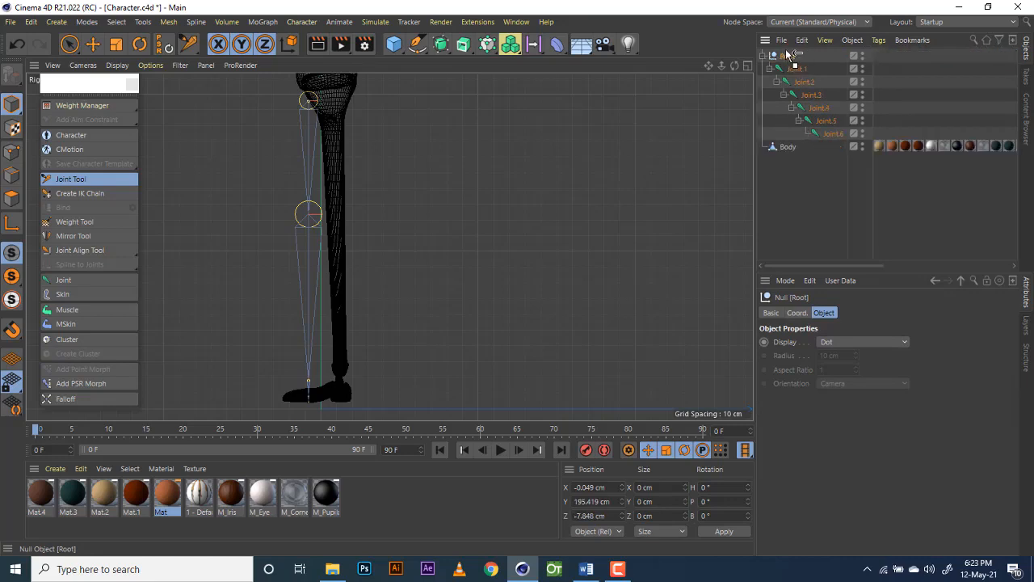
{"action": "left_click", "coordinate": [785, 147]}
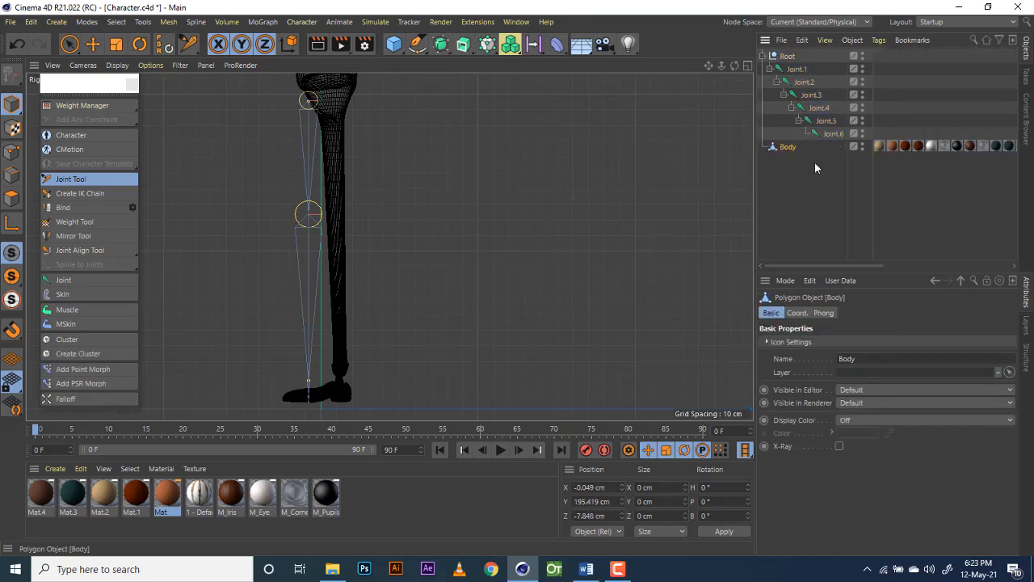
{"action": "left_click", "coordinate": [794, 56]}
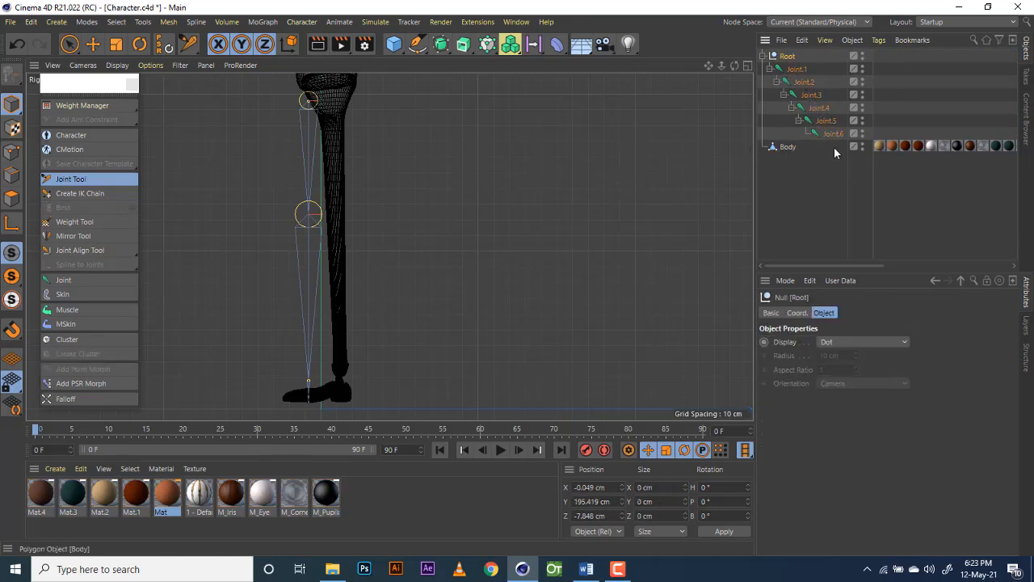
Step: Move the Body along the Z axis to about -22.1 cm so the leg mesh surrounds the joints in the Right view
{"action": "left_click", "coordinate": [788, 148]}
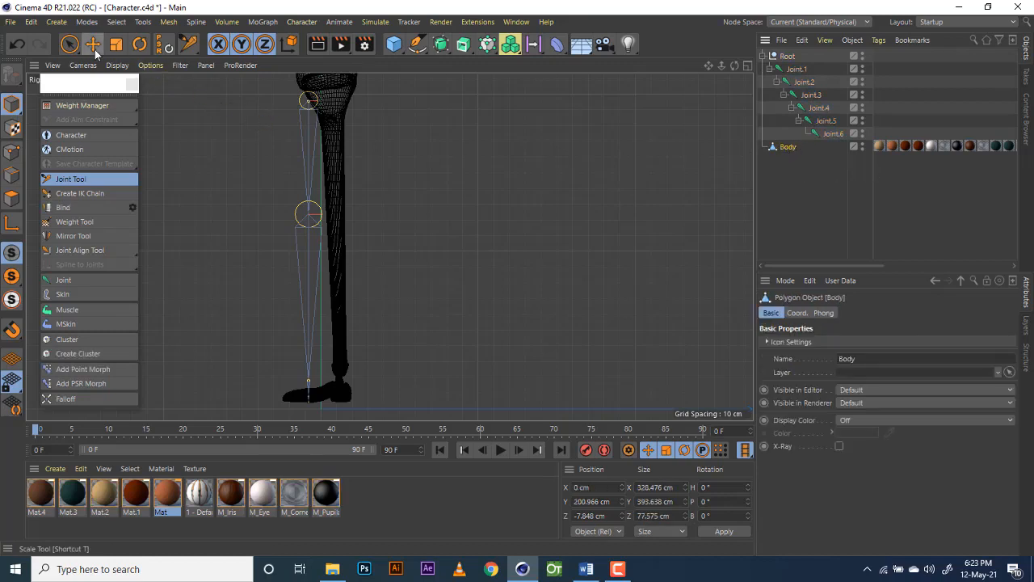
{"action": "left_click", "coordinate": [93, 45]}
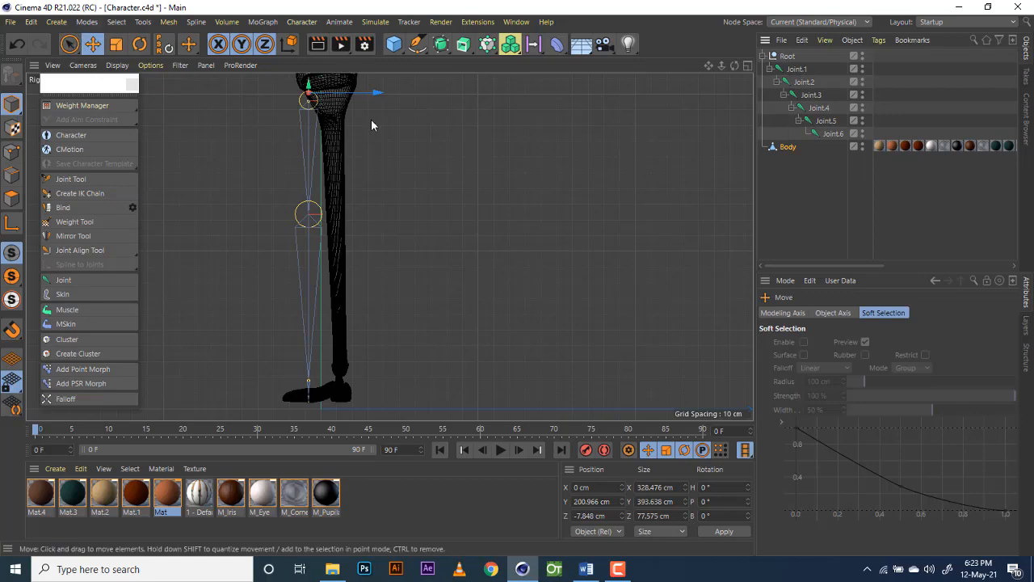
{"action": "left_click_drag", "start_coordinate": [375, 95], "coordinate": [360, 95]}
{"action": "scroll", "coordinate": [359, 94], "scroll_direction": "up", "scroll_amount": 5}
{"action": "left_click_drag", "start_coordinate": [709, 67], "coordinate": [389, 246]}
{"action": "scroll", "coordinate": [384, 241], "scroll_direction": "up", "scroll_amount": 6}
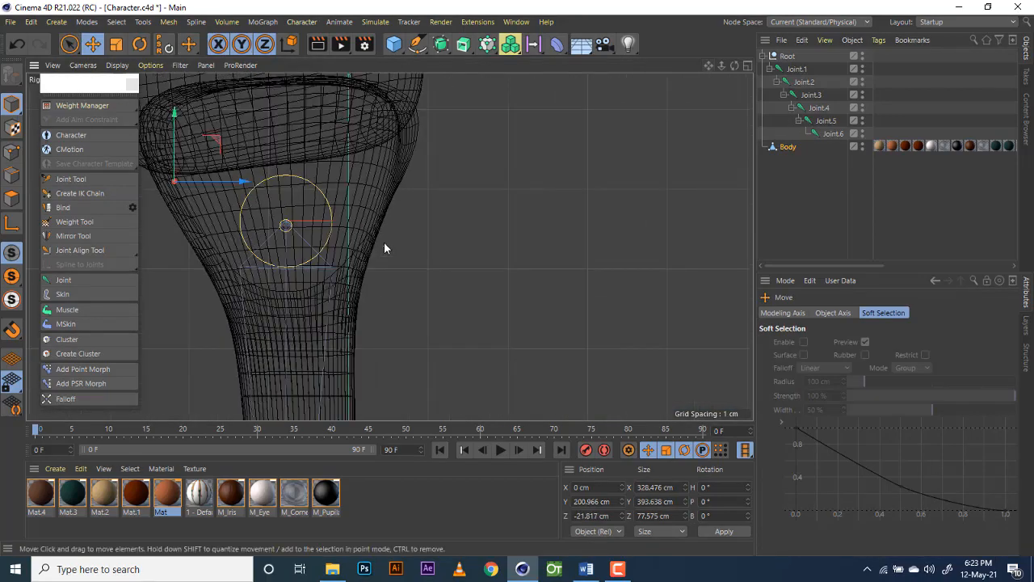
{"action": "left_click_drag", "start_coordinate": [243, 178], "coordinate": [241, 182]}
{"action": "scroll", "coordinate": [339, 233], "scroll_direction": "down", "scroll_amount": 6}
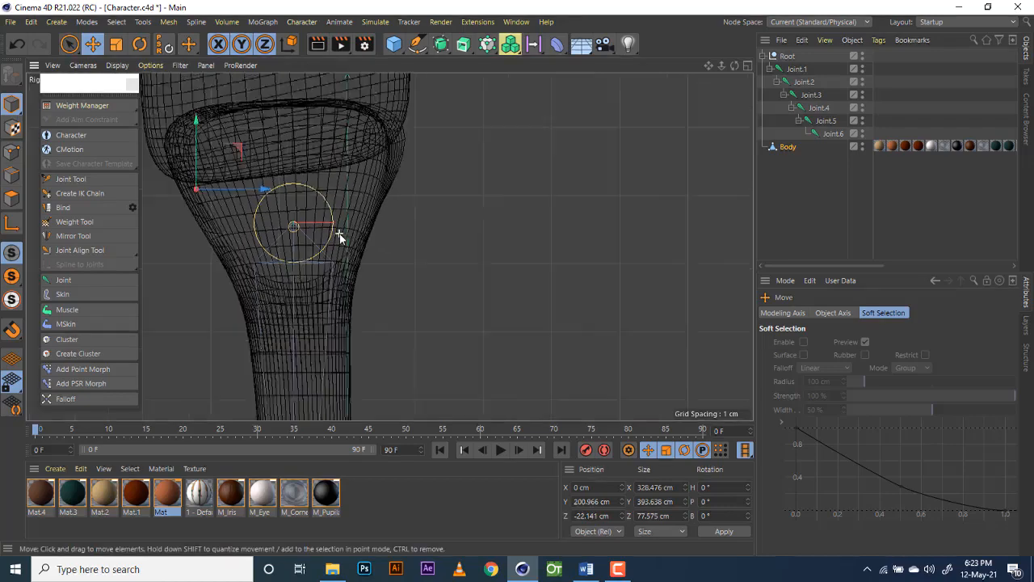
{"action": "left_click_drag", "start_coordinate": [708, 67], "coordinate": [389, 246]}
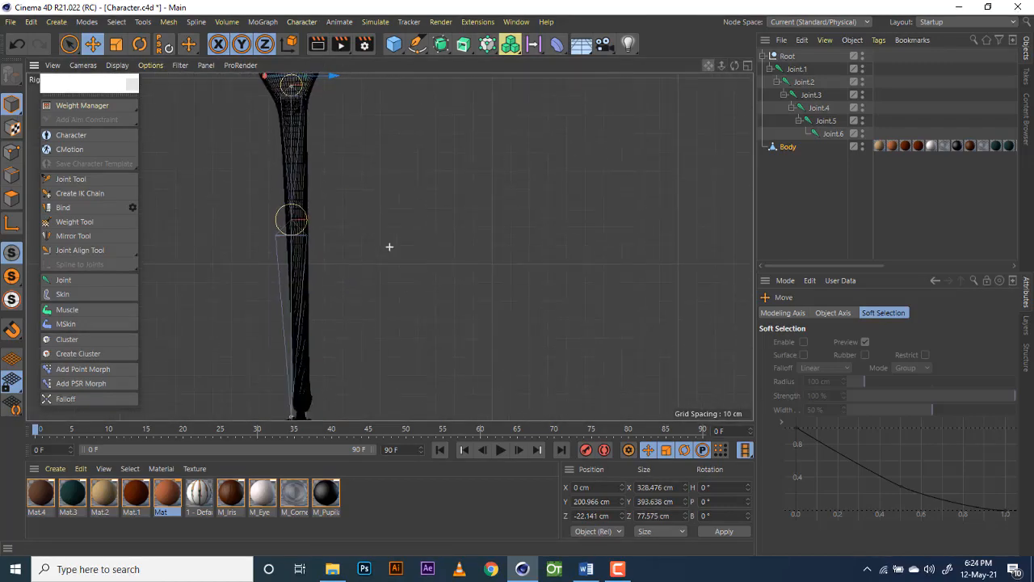
Step: Use the Joint Tool to move the lower leg chain's joints into the foot mesh, out to the ball and toe tip, in the Right view
{"action": "left_click_drag", "start_coordinate": [718, 68], "coordinate": [366, 247]}
{"action": "scroll", "coordinate": [367, 251], "scroll_direction": "up", "scroll_amount": 8}
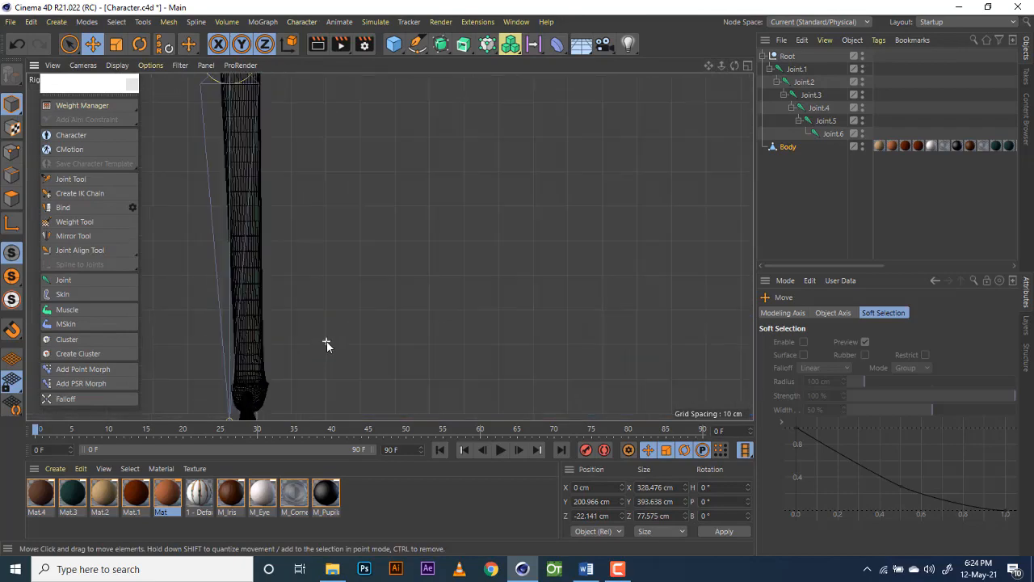
{"action": "left_click_drag", "start_coordinate": [710, 68], "coordinate": [391, 248]}
{"action": "scroll", "coordinate": [392, 301], "scroll_direction": "up", "scroll_amount": 3}
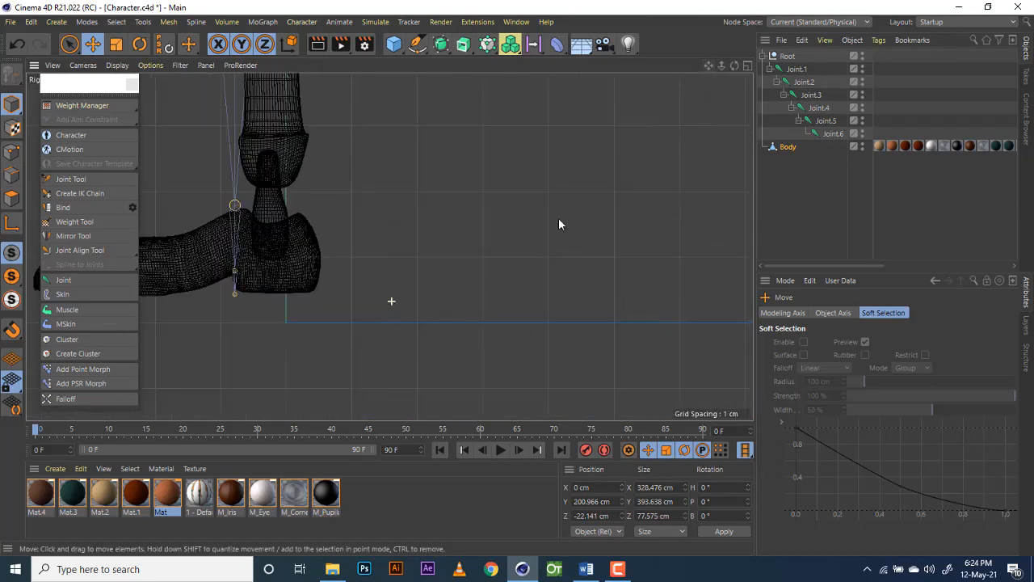
{"action": "left_click_drag", "start_coordinate": [709, 66], "coordinate": [390, 247]}
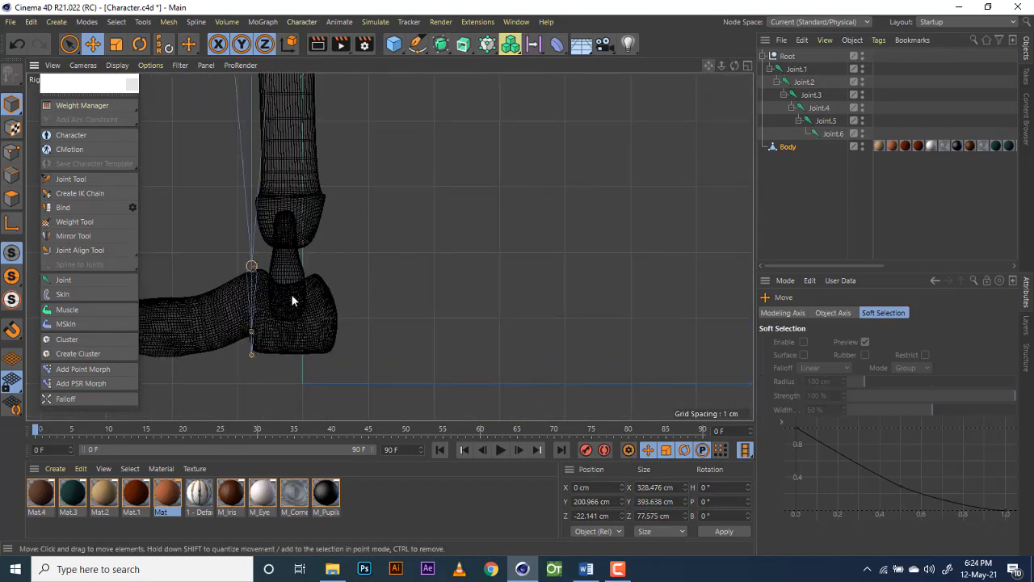
{"action": "left_click", "coordinate": [252, 267]}
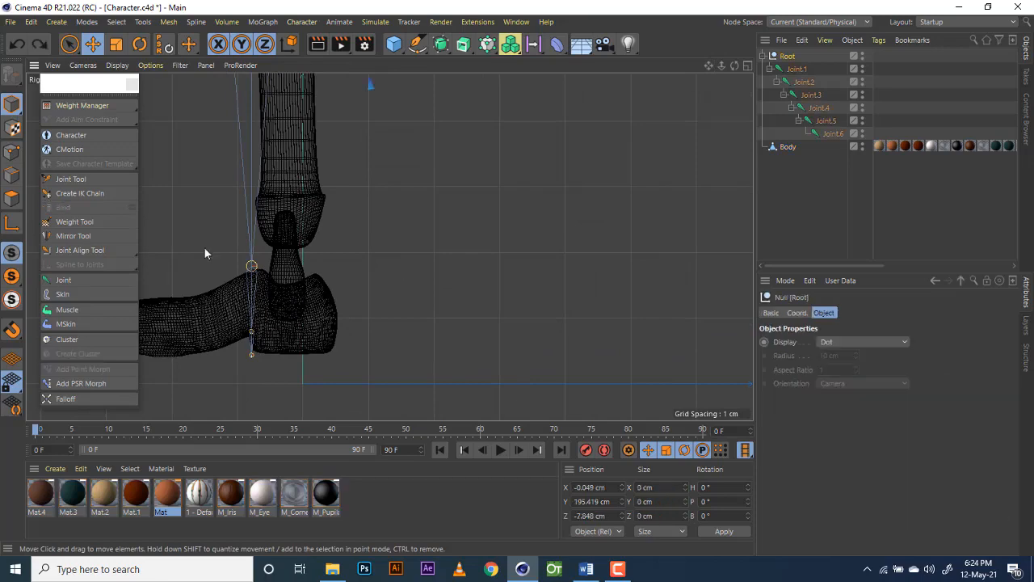
{"action": "left_click", "coordinate": [77, 180]}
{"action": "left_click_drag", "start_coordinate": [249, 266], "coordinate": [169, 320]}
{"action": "left_click_drag", "start_coordinate": [709, 66], "coordinate": [967, 1]}
{"action": "left_click_drag", "start_coordinate": [511, 262], "coordinate": [319, 243]}
{"action": "left_click_drag", "start_coordinate": [425, 221], "coordinate": [436, 230]}
{"action": "left_click_drag", "start_coordinate": [518, 238], "coordinate": [502, 242]}
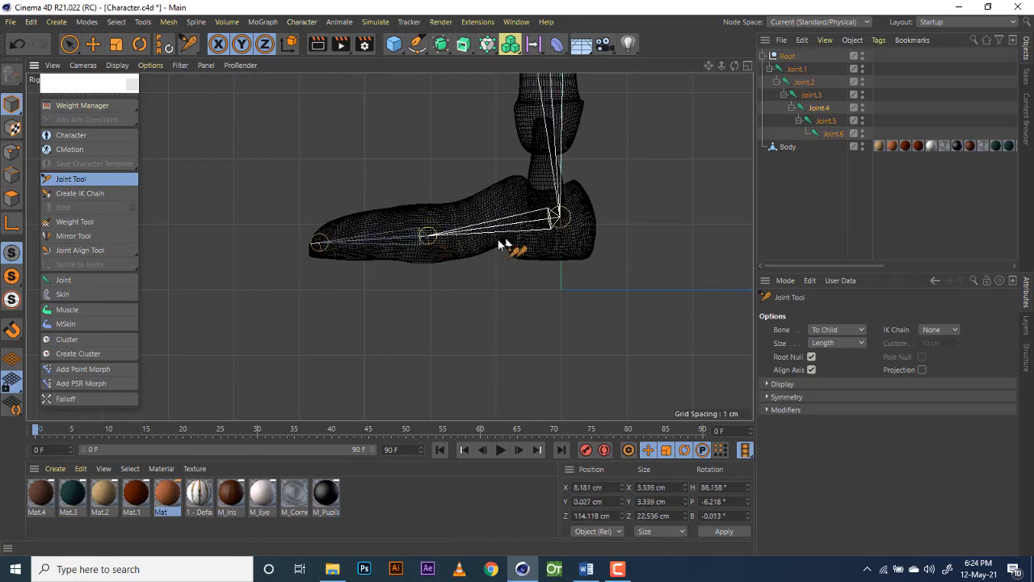
Step: Fine-tune the ankle, ball and toe joints so they run through the middle of the ankle and foot mesh
{"action": "left_click_drag", "start_coordinate": [566, 216], "coordinate": [558, 196]}
{"action": "left_click_drag", "start_coordinate": [427, 236], "coordinate": [448, 237]}
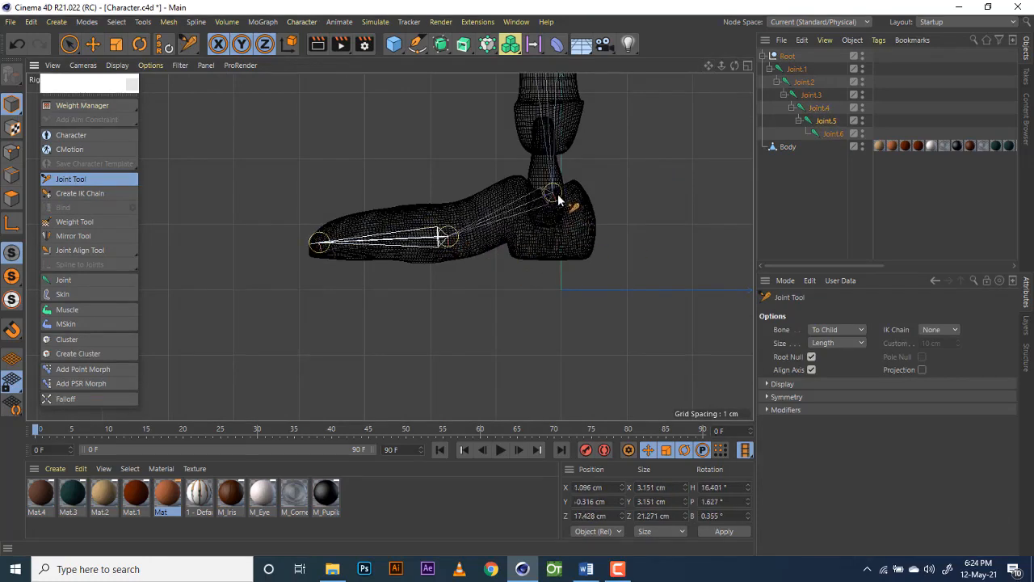
{"action": "left_click_drag", "start_coordinate": [555, 196], "coordinate": [548, 189]}
{"action": "left_click_drag", "start_coordinate": [319, 243], "coordinate": [319, 243]}
{"action": "left_click_drag", "start_coordinate": [710, 67], "coordinate": [543, 132]}
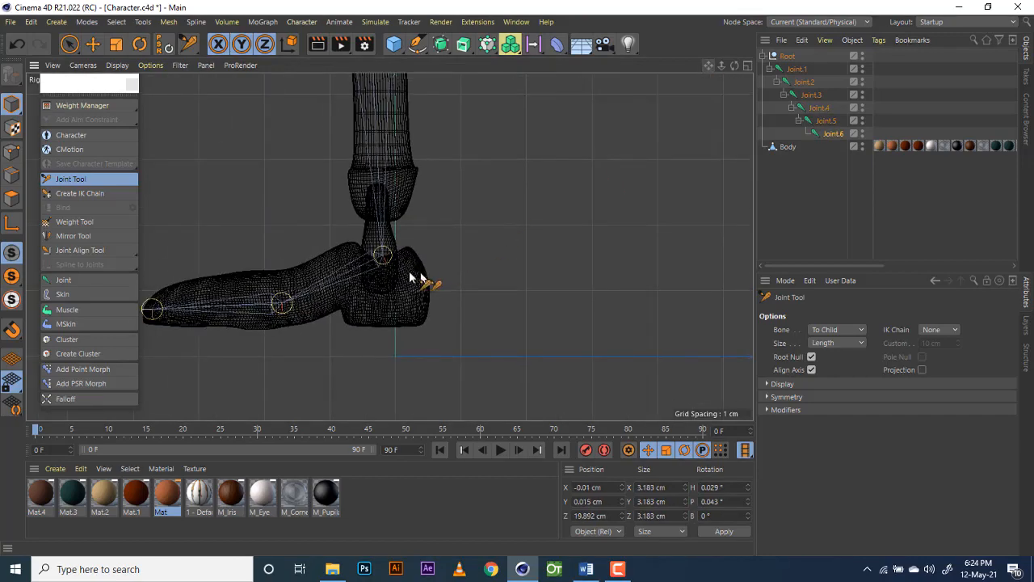
{"action": "left_click_drag", "start_coordinate": [383, 254], "coordinate": [384, 260]}
{"action": "left_click_drag", "start_coordinate": [281, 302], "coordinate": [288, 296]}
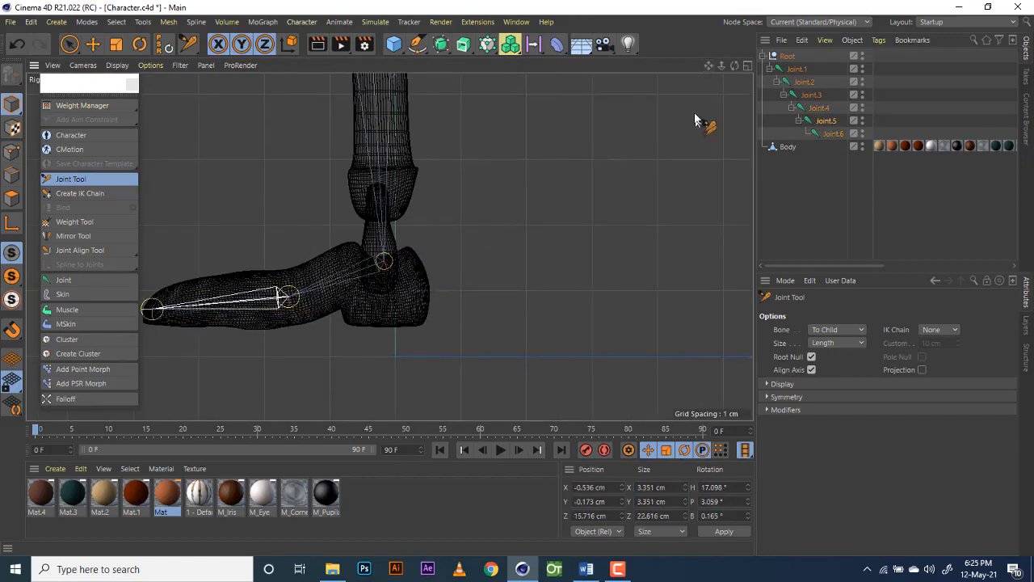
{"action": "left_click_drag", "start_coordinate": [709, 66], "coordinate": [684, 87]}
{"action": "left_click_drag", "start_coordinate": [358, 280], "coordinate": [356, 281]}
Step: Center the knee joint, Joint.3, inside the leg mesh in the Right view
{"action": "scroll", "coordinate": [423, 215], "scroll_direction": "down", "scroll_amount": 4}
{"action": "scroll", "coordinate": [427, 166], "scroll_direction": "down", "scroll_amount": 6}
{"action": "left_click_drag", "start_coordinate": [710, 66], "coordinate": [665, 182]}
{"action": "scroll", "coordinate": [355, 202], "scroll_direction": "up", "scroll_amount": 8}
{"action": "left_click_drag", "start_coordinate": [710, 66], "coordinate": [865, 62]}
{"action": "left_click_drag", "start_coordinate": [344, 219], "coordinate": [347, 219]}
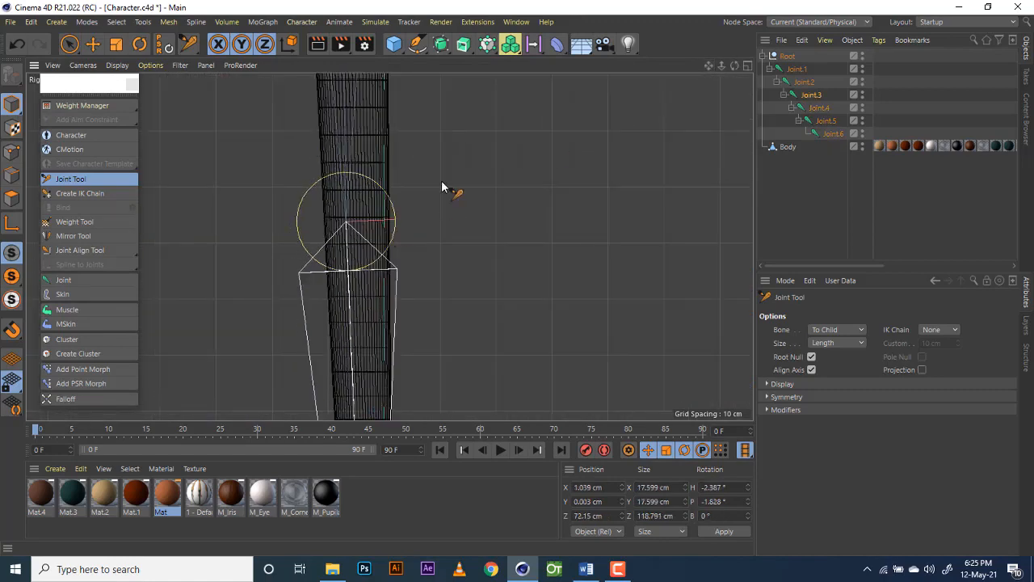
{"action": "scroll", "coordinate": [443, 185], "scroll_direction": "down", "scroll_amount": 6}
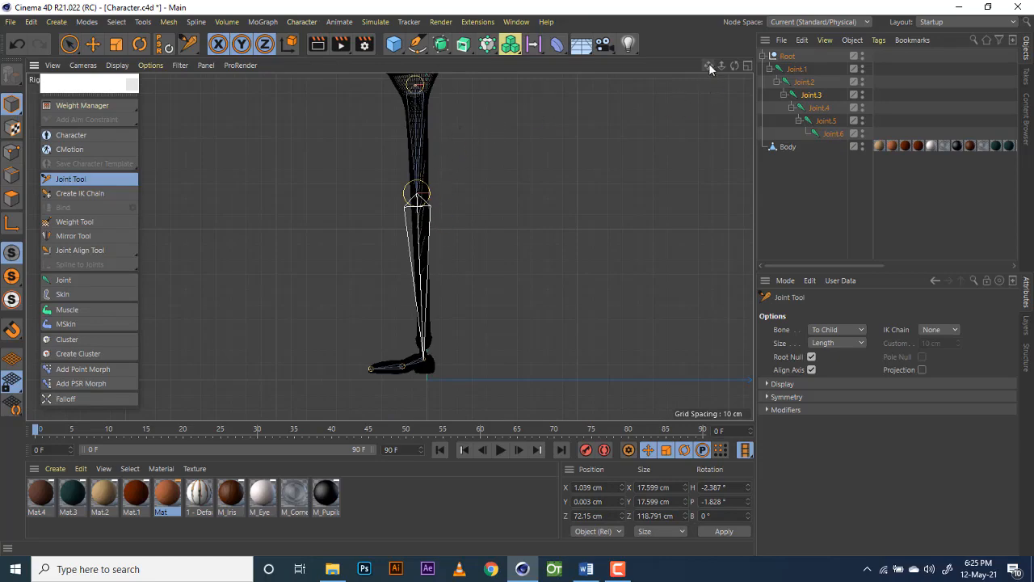
{"action": "left_click_drag", "start_coordinate": [708, 68], "coordinate": [696, 211]}
{"action": "scroll", "coordinate": [311, 258], "scroll_direction": "up", "scroll_amount": 3}
{"action": "scroll", "coordinate": [388, 275], "scroll_direction": "up", "scroll_amount": 5}
{"action": "scroll", "coordinate": [388, 275], "scroll_direction": "down", "scroll_amount": 8}
Step: Examine the leg joint chain's alignment with the mesh in the Front and Perspective views
{"action": "left_click", "coordinate": [748, 66]}
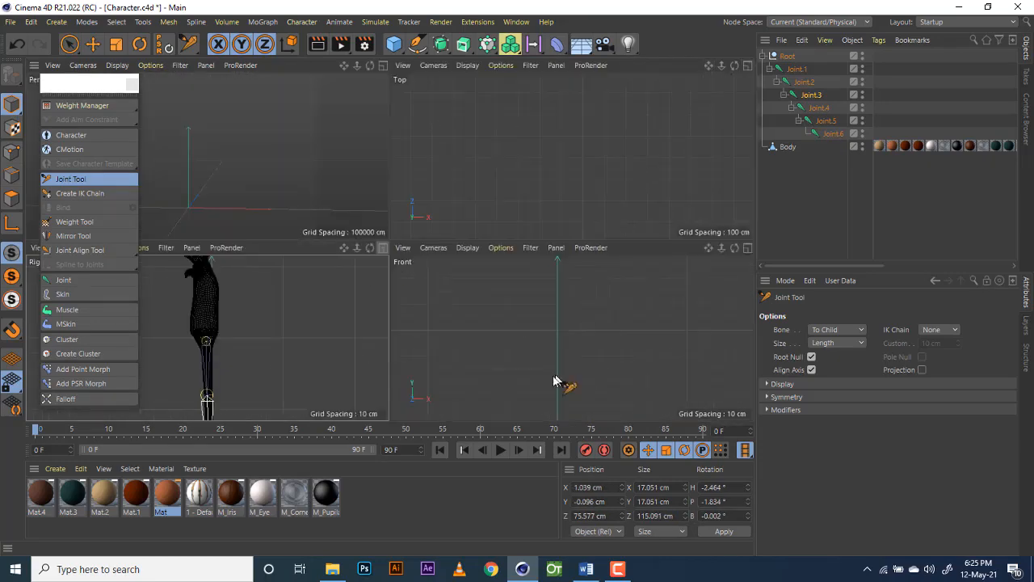
{"action": "scroll", "coordinate": [602, 355], "scroll_direction": "up", "scroll_amount": 4}
{"action": "left_click_drag", "start_coordinate": [722, 248], "coordinate": [663, 248]}
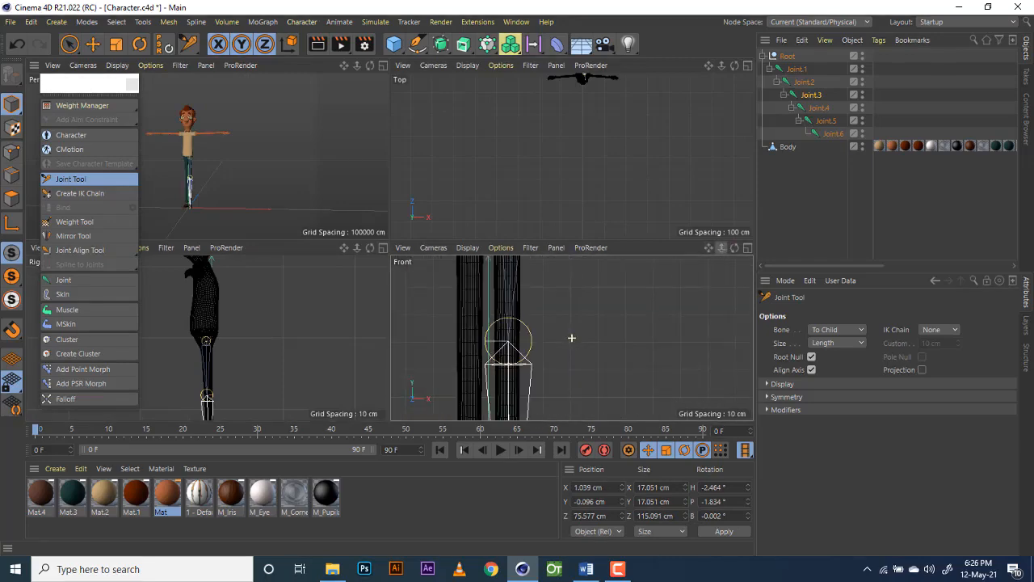
{"action": "scroll", "coordinate": [572, 338], "scroll_direction": "down", "scroll_amount": 2}
{"action": "left_click", "coordinate": [747, 248]}
{"action": "scroll", "coordinate": [407, 247], "scroll_direction": "up", "scroll_amount": 6}
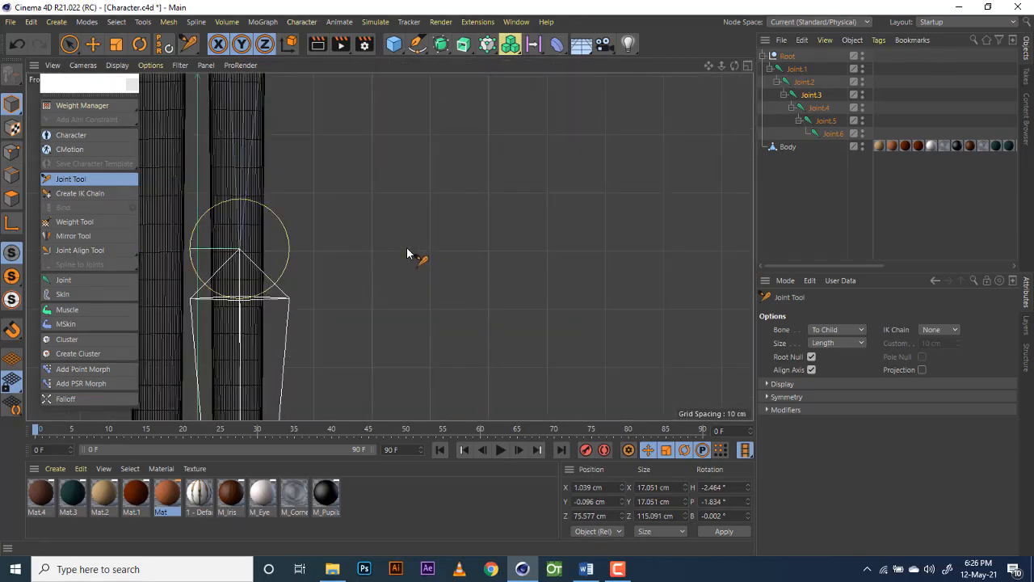
{"action": "scroll", "coordinate": [477, 209], "scroll_direction": "down", "scroll_amount": 9}
{"action": "scroll", "coordinate": [422, 312], "scroll_direction": "up", "scroll_amount": 3}
{"action": "scroll", "coordinate": [429, 312], "scroll_direction": "down", "scroll_amount": 6}
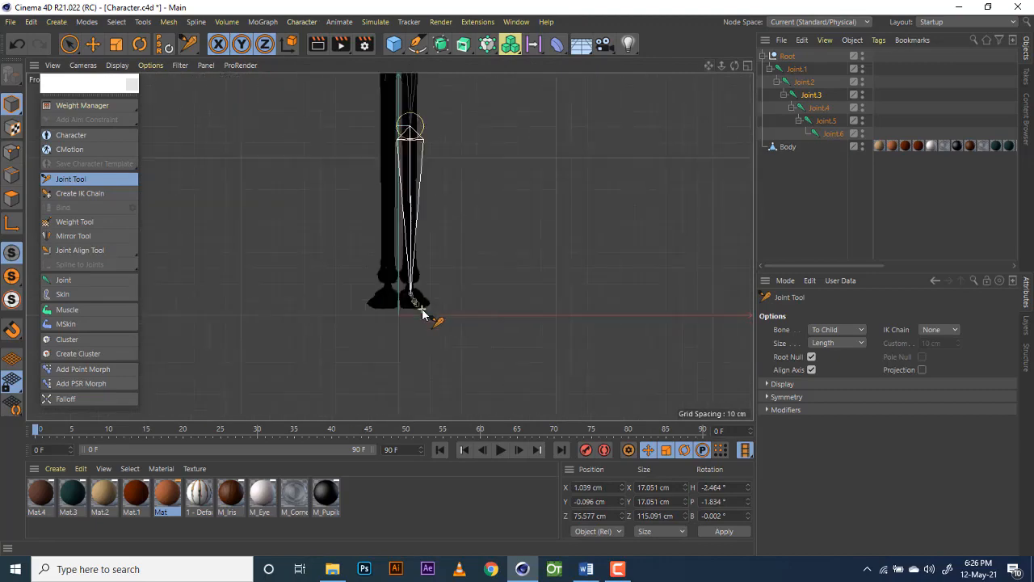
{"action": "left_click", "coordinate": [748, 65]}
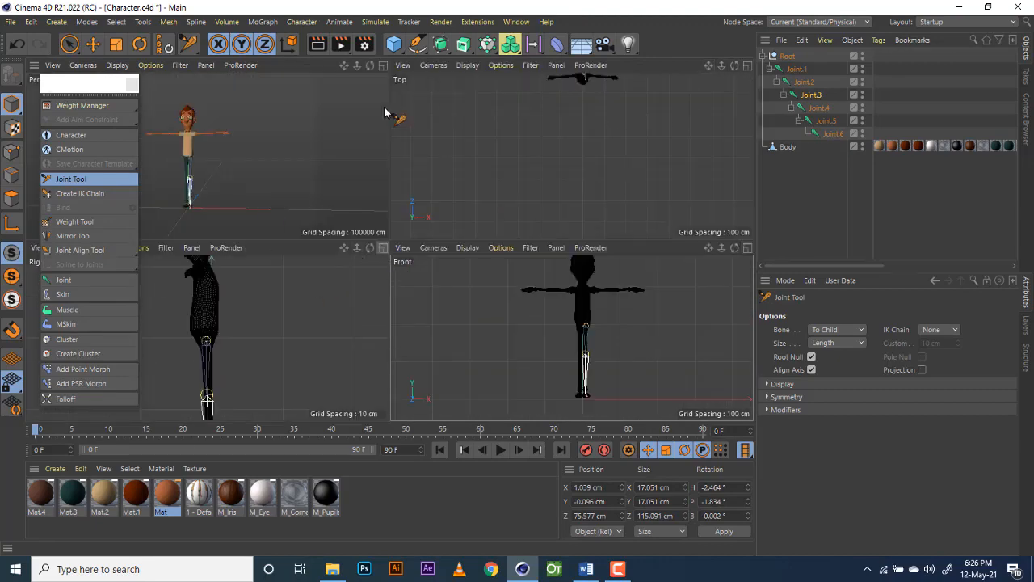
{"action": "left_click", "coordinate": [383, 66]}
{"action": "scroll", "coordinate": [402, 304], "scroll_direction": "up", "scroll_amount": 5}
{"action": "left_click_drag", "start_coordinate": [708, 66], "coordinate": [736, 66]}
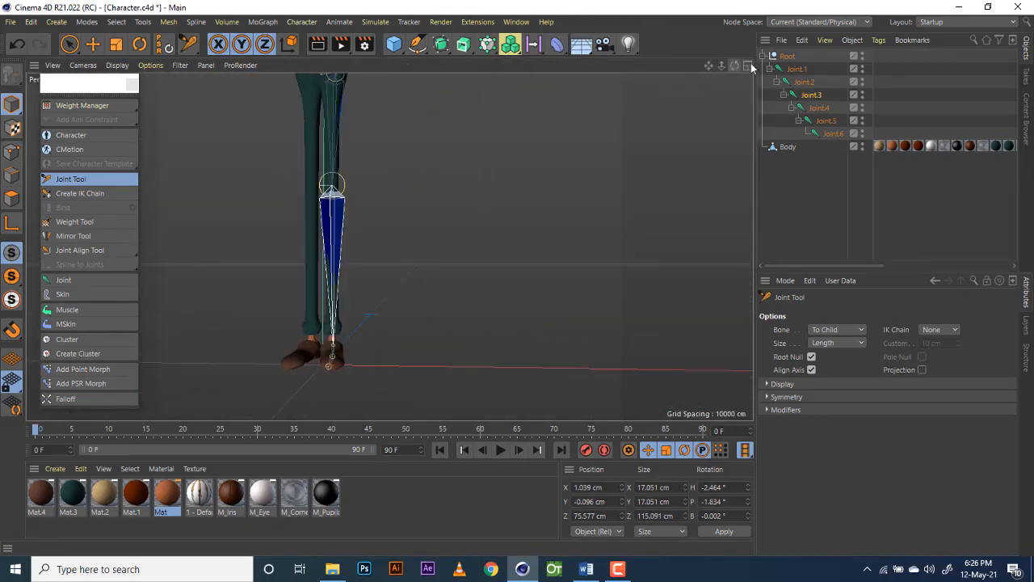
Step: Select the pelvis joint, Joint.1, at the center of the hips in the Front view
{"action": "left_click", "coordinate": [748, 65]}
{"action": "left_click", "coordinate": [747, 248]}
{"action": "scroll", "coordinate": [350, 300], "scroll_direction": "up", "scroll_amount": 5}
{"action": "scroll", "coordinate": [432, 284], "scroll_direction": "down", "scroll_amount": 2}
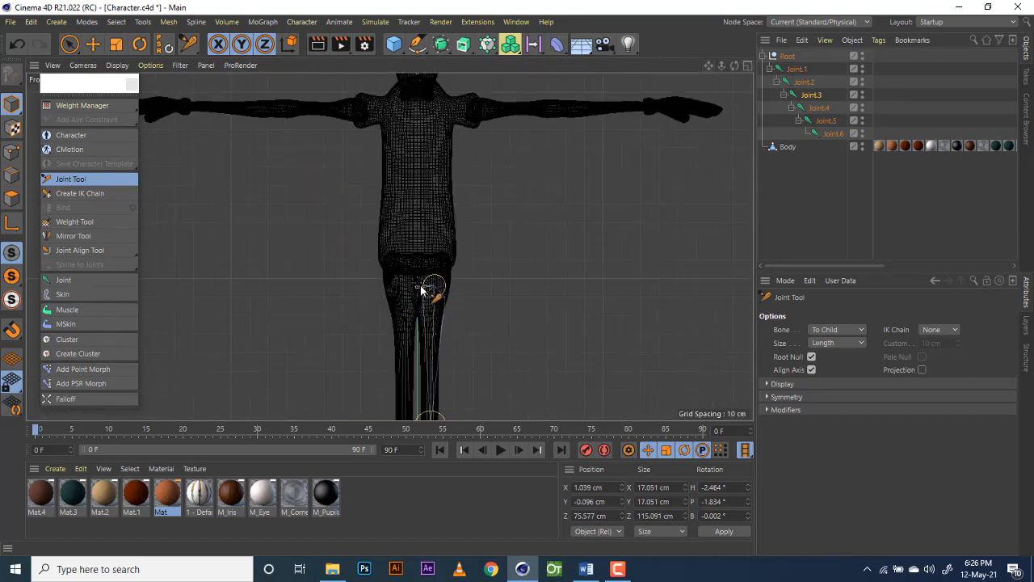
{"action": "left_click_drag", "start_coordinate": [709, 66], "coordinate": [719, 116]}
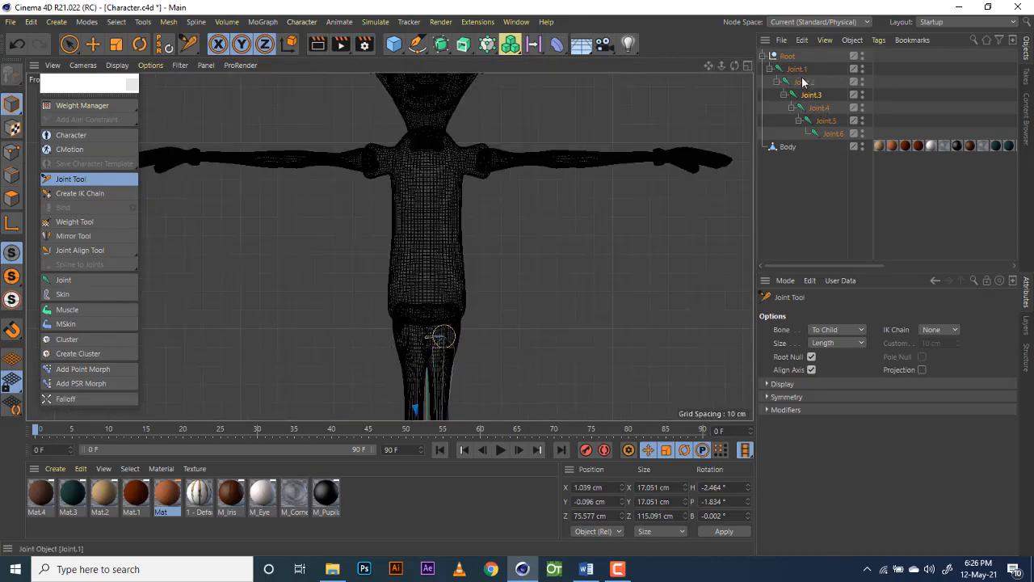
{"action": "left_click", "coordinate": [788, 56]}
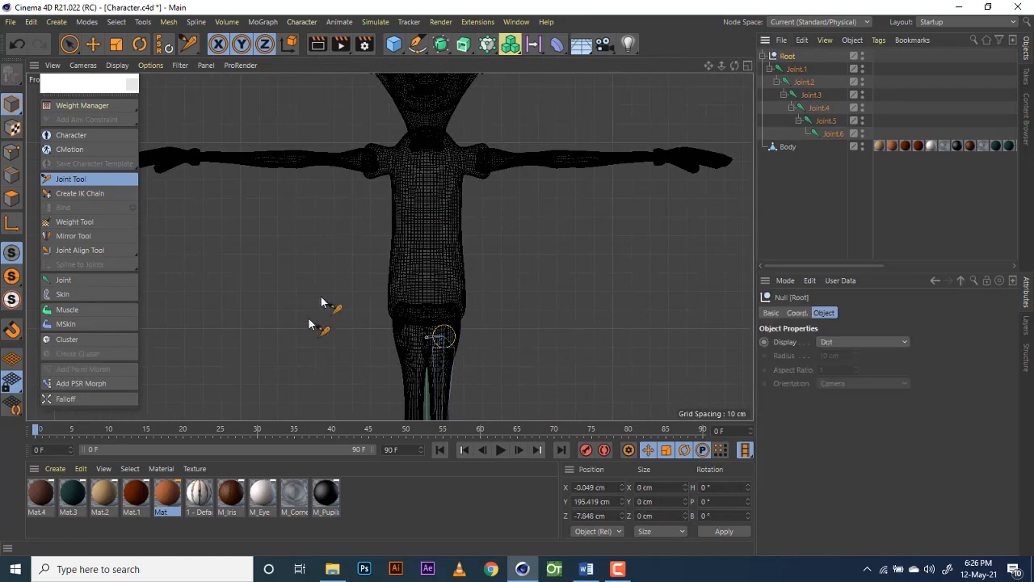
{"action": "left_click", "coordinate": [437, 340]}
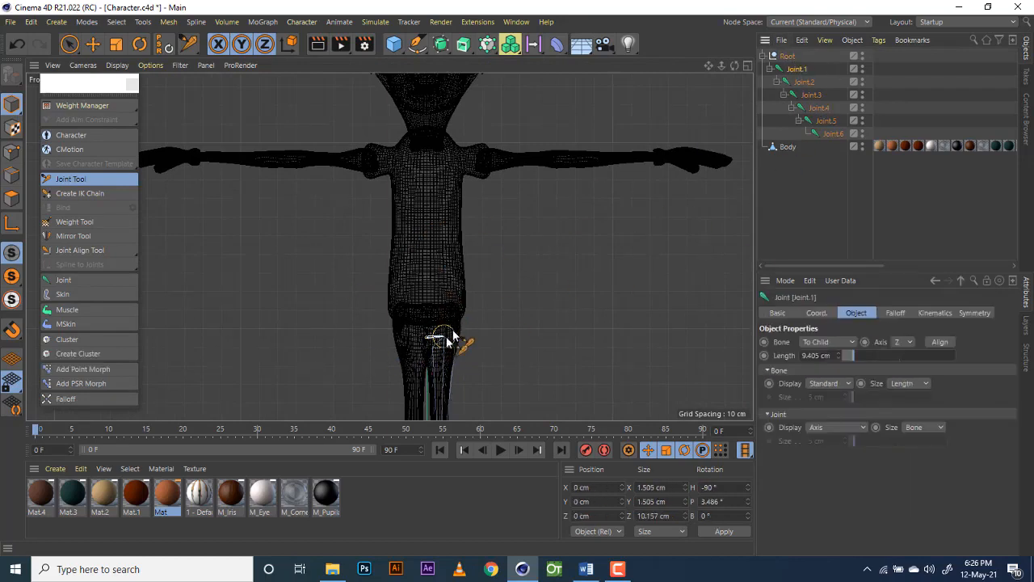
Step: Try to add a spine joint at the waist above Joint.1 with Root Null still enabled, and undo it
{"action": "left_click_drag", "start_coordinate": [708, 65], "coordinate": [714, 30]}
{"action": "scroll", "coordinate": [422, 319], "scroll_direction": "up", "scroll_amount": 5}
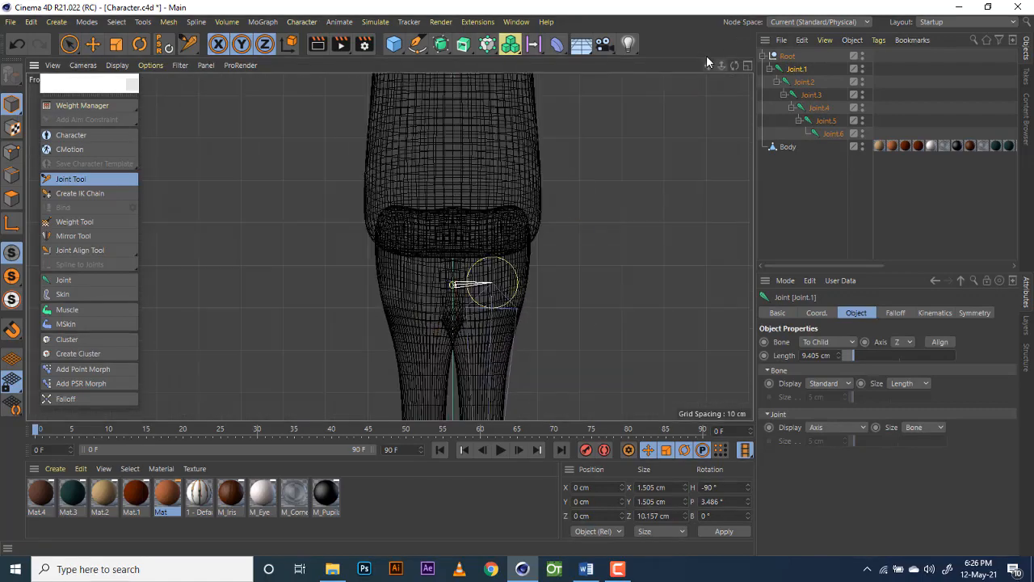
{"action": "left_click_drag", "start_coordinate": [706, 65], "coordinate": [632, 122]}
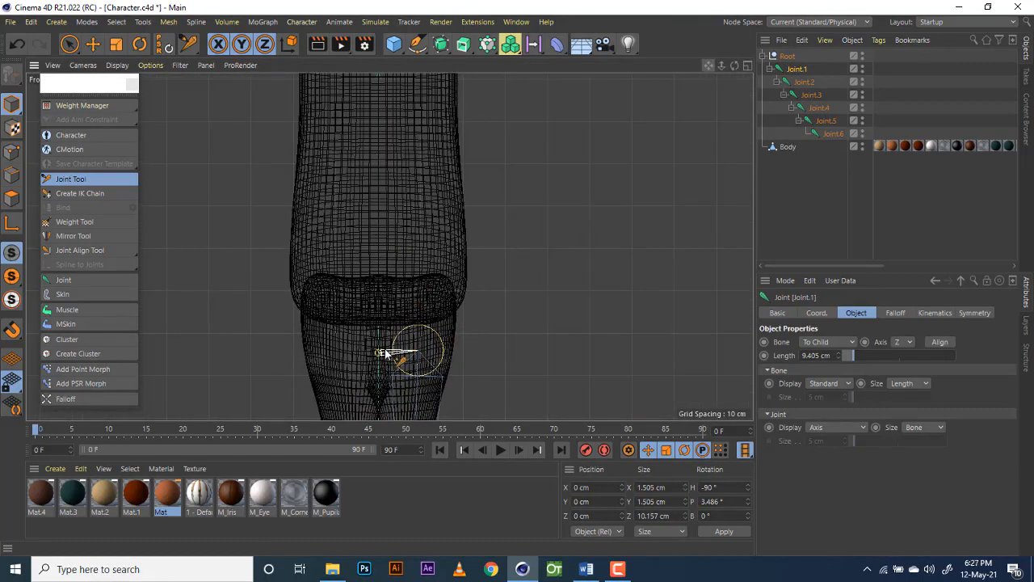
{"action": "left_click", "coordinate": [378, 281], "text": "ctrl"}
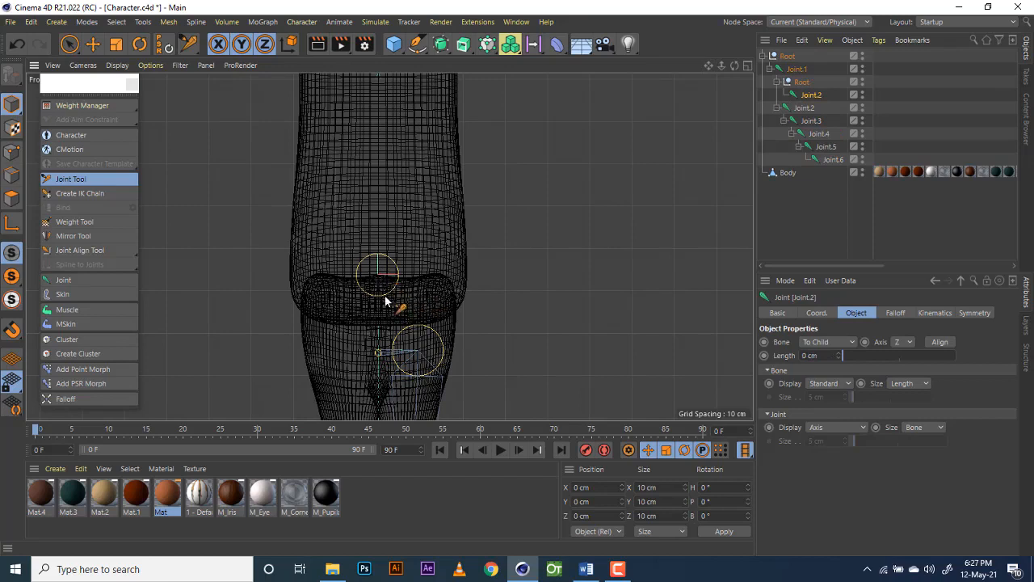
{"action": "left_click", "coordinate": [20, 48]}
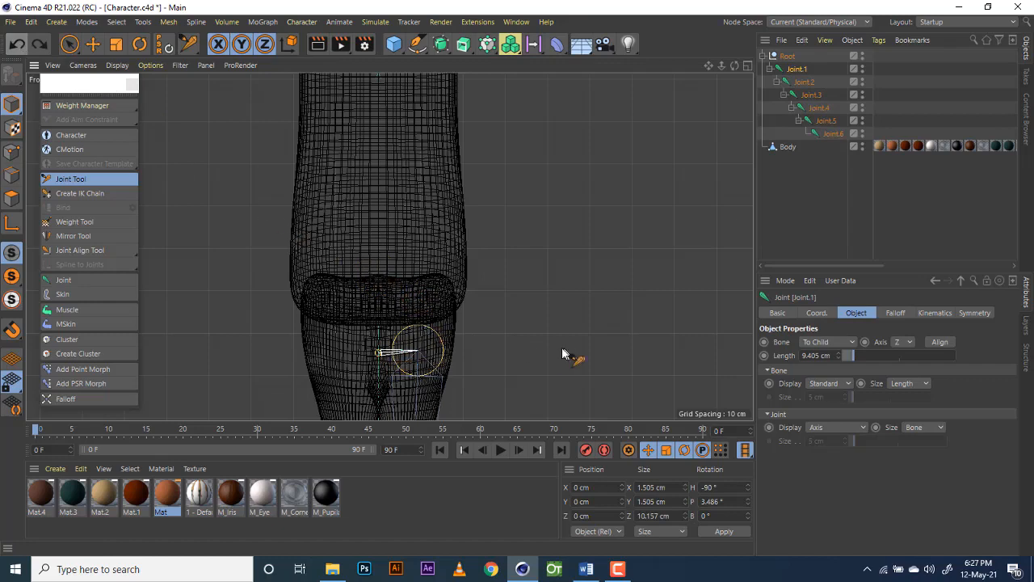
Step: Turn off Root Null for the Joint Tool and add three spine joints from Joint.1 up the torso's center line to the chest
{"action": "left_click", "coordinate": [80, 179]}
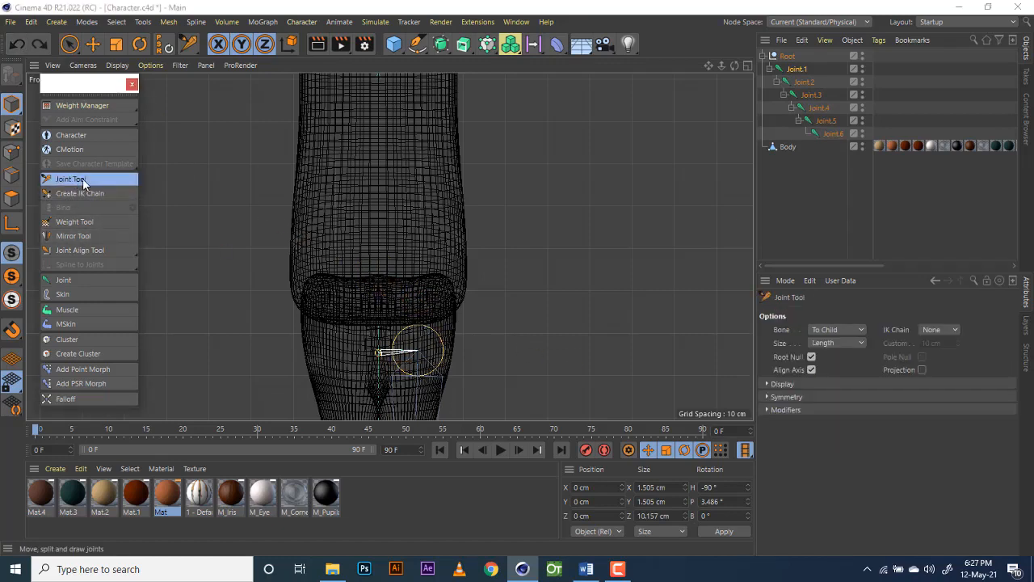
{"action": "left_click", "coordinate": [813, 357]}
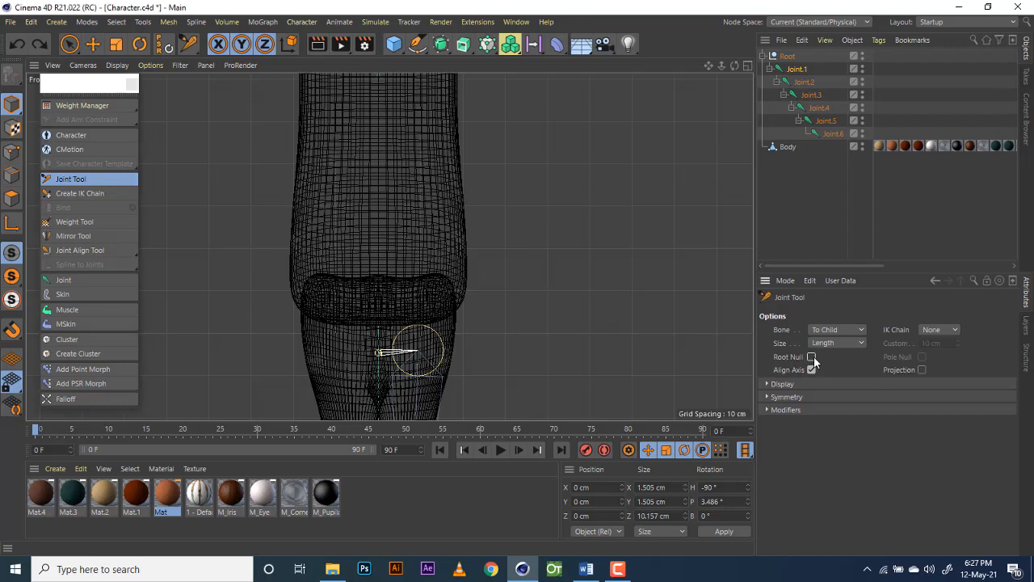
{"action": "left_click", "coordinate": [378, 267], "text": "ctrl"}
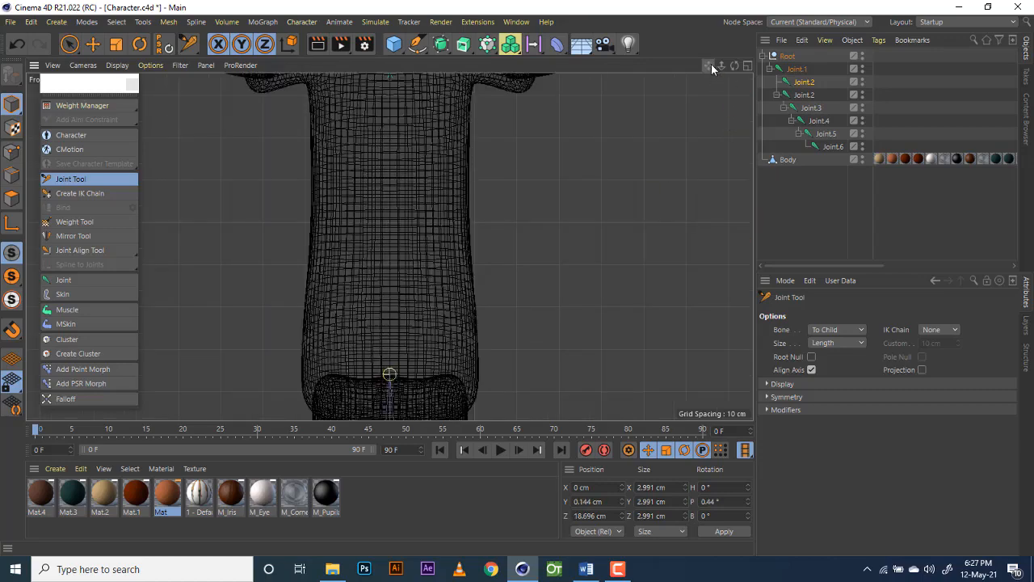
{"action": "left_click_drag", "start_coordinate": [711, 64], "coordinate": [711, 81]}
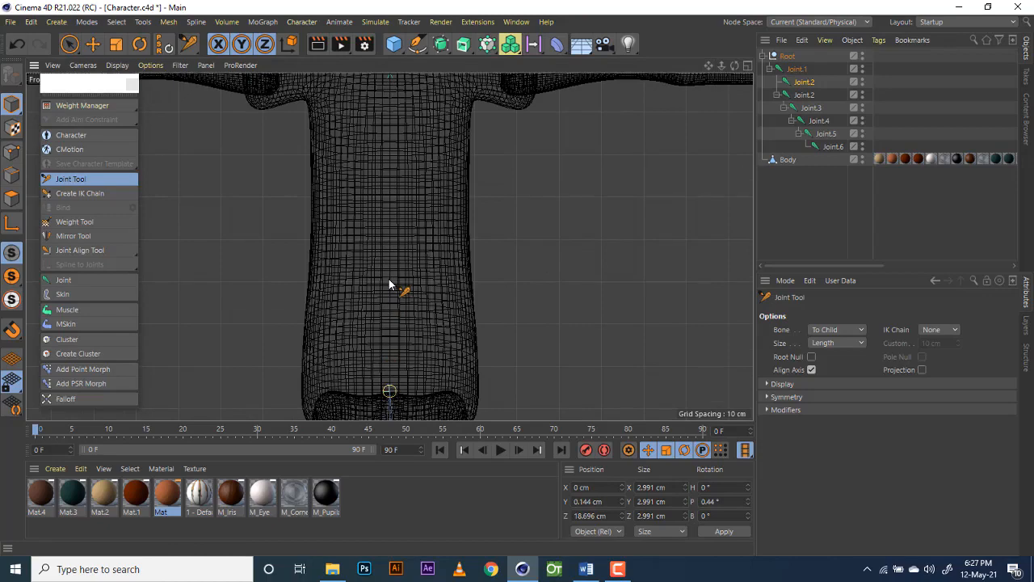
{"action": "left_click", "coordinate": [389, 280], "text": "ctrl"}
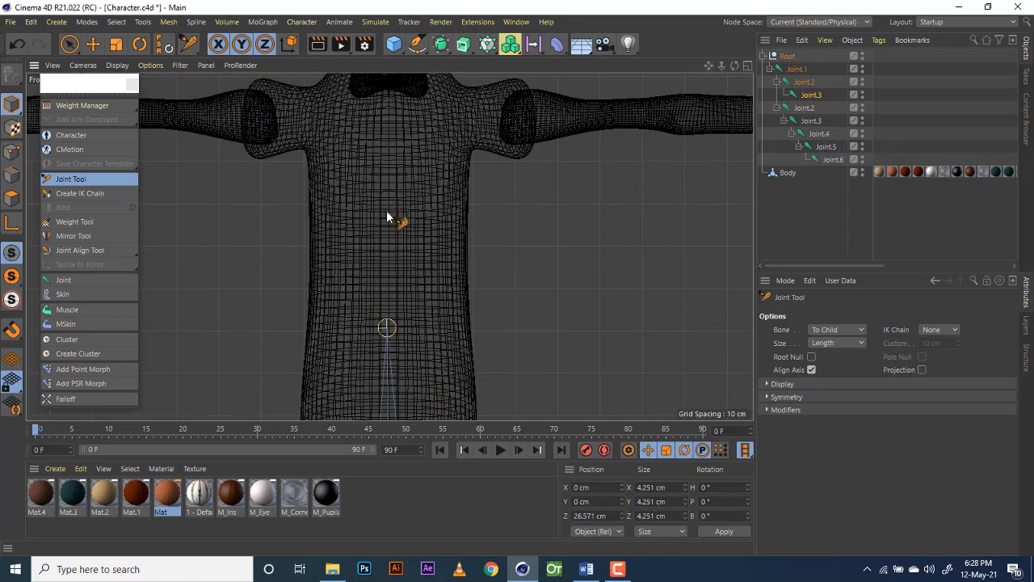
{"action": "left_click", "coordinate": [387, 204], "text": "ctrl"}
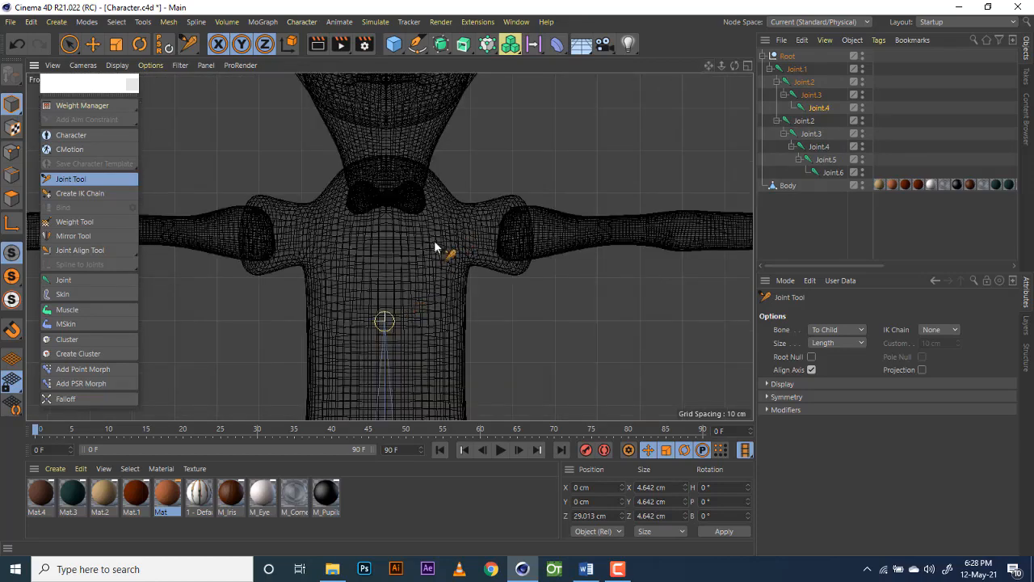
Step: Add a left collarbone joint branching from the chest joint and adjust its position beside the bow tie
{"action": "left_click", "coordinate": [433, 233], "text": "ctrl"}
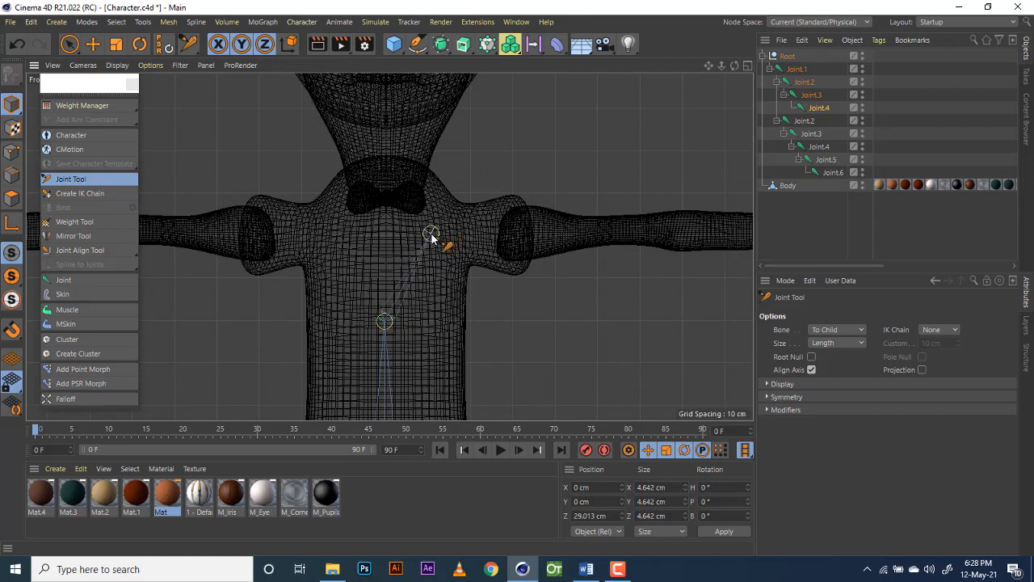
{"action": "left_click_drag", "start_coordinate": [433, 233], "coordinate": [439, 231]}
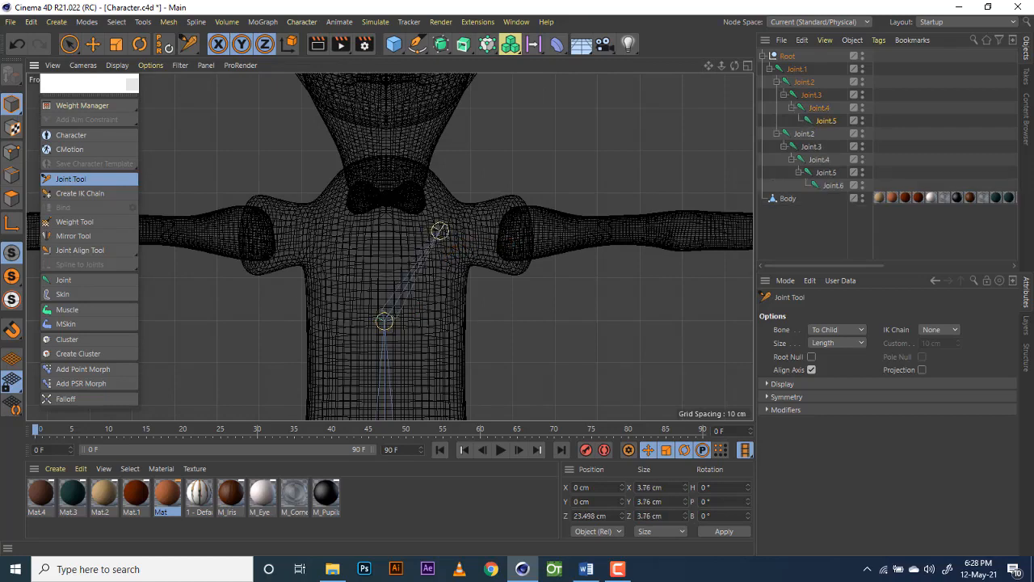
{"action": "mouse_move", "coordinate": [437, 234]}
{"action": "left_mouse_down"}
{"action": "mouse_move", "coordinate": [446, 224]}
{"action": "mouse_move", "coordinate": [435, 230]}
{"action": "left_mouse_up"}
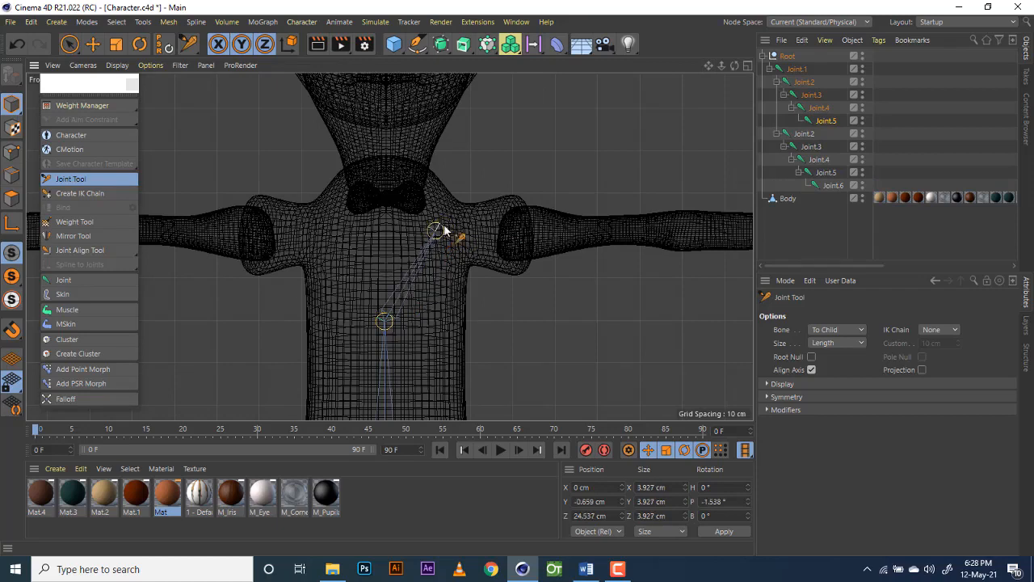
Step: Extend the chain from the collarbone with a left shoulder joint and an elbow joint in the middle of the arm
{"action": "left_click", "coordinate": [528, 226], "text": "ctrl"}
{"action": "left_click_drag", "start_coordinate": [711, 64], "coordinate": [695, 72]}
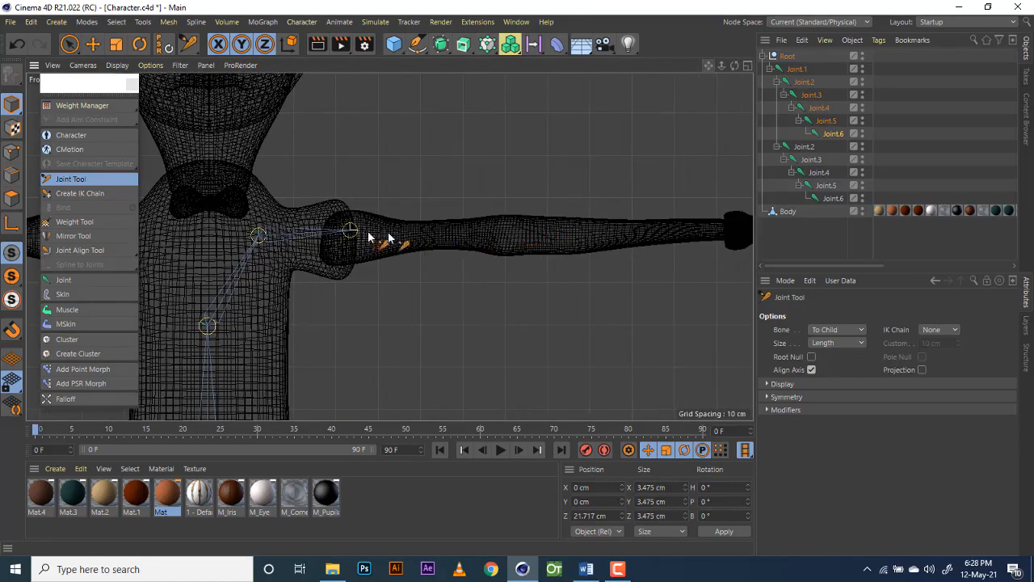
{"action": "left_click", "coordinate": [523, 236], "text": "ctrl"}
{"action": "left_click_drag", "start_coordinate": [709, 64], "coordinate": [699, 69]}
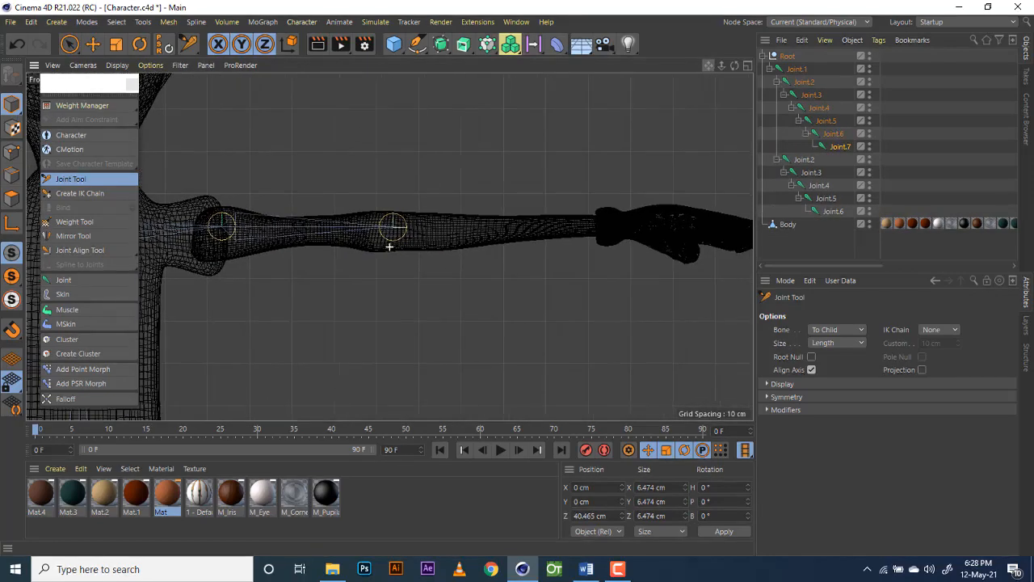
Step: Extend the left arm chain with a wrist joint and an end joint at the fingertips in the front view
{"action": "left_click", "coordinate": [598, 222], "text": "ctrl"}
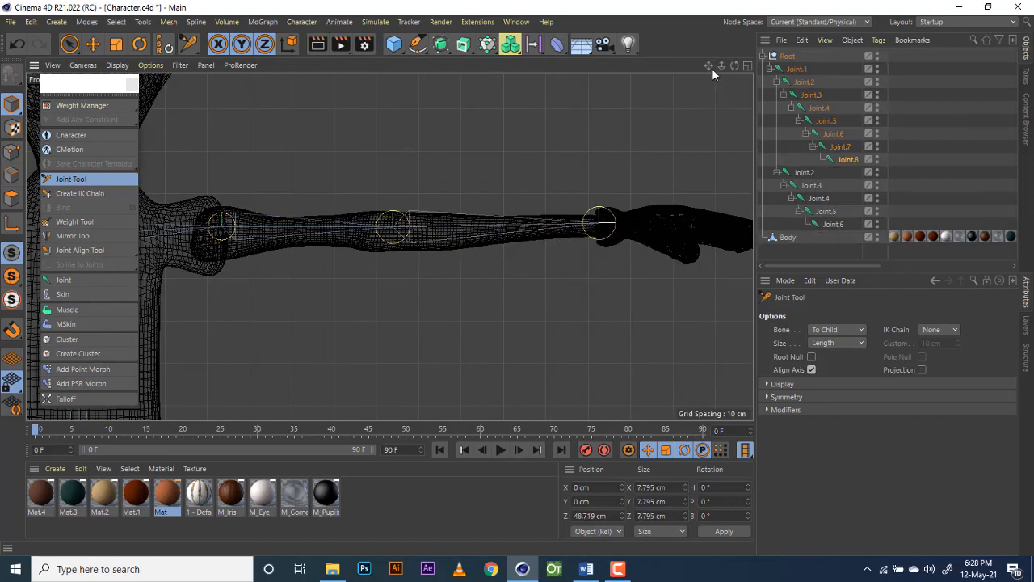
{"action": "left_click_drag", "start_coordinate": [708, 65], "coordinate": [517, 68]}
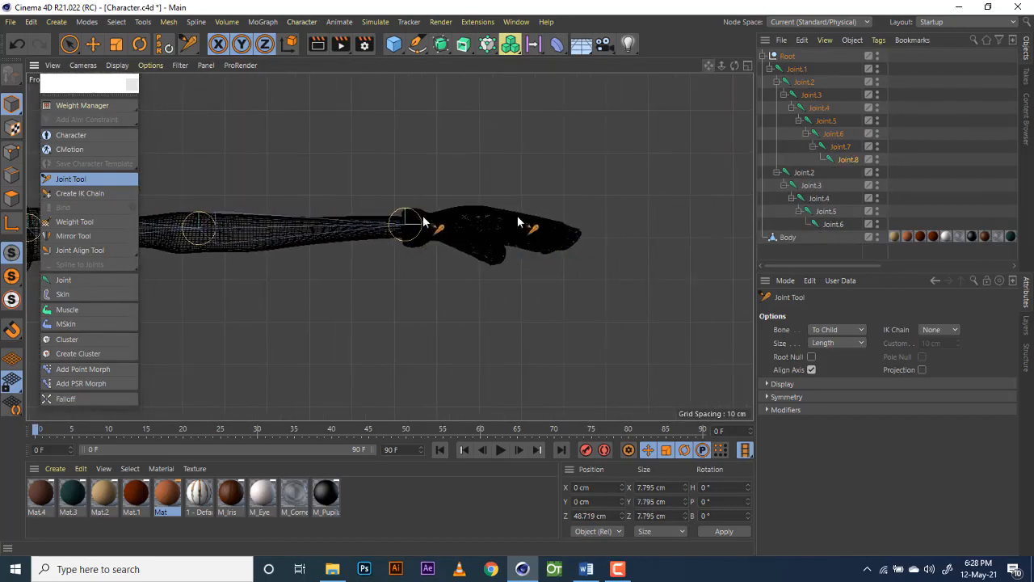
{"action": "left_click", "coordinate": [577, 239], "text": "ctrl"}
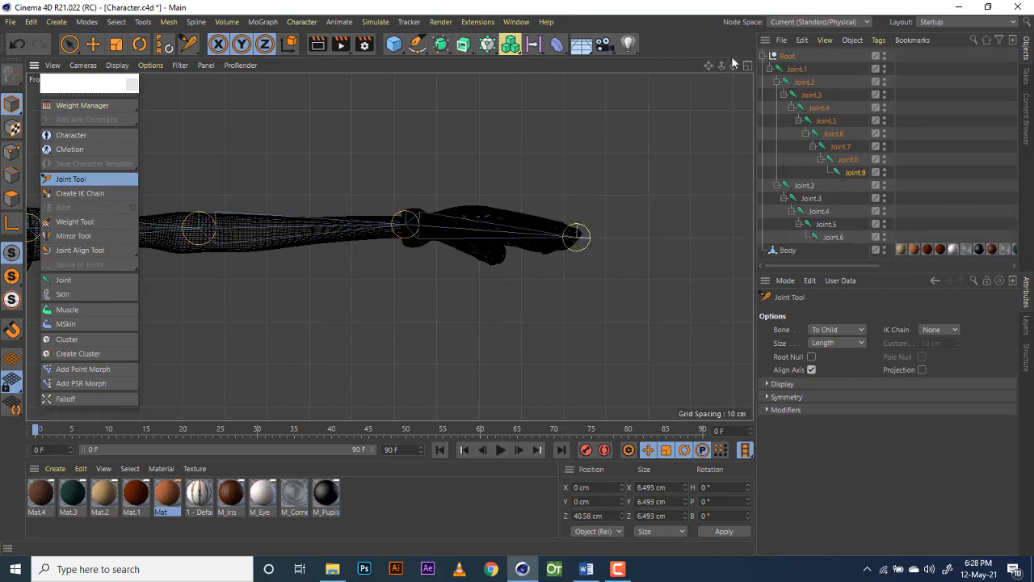
{"action": "left_click_drag", "start_coordinate": [723, 65], "coordinate": [712, 63]}
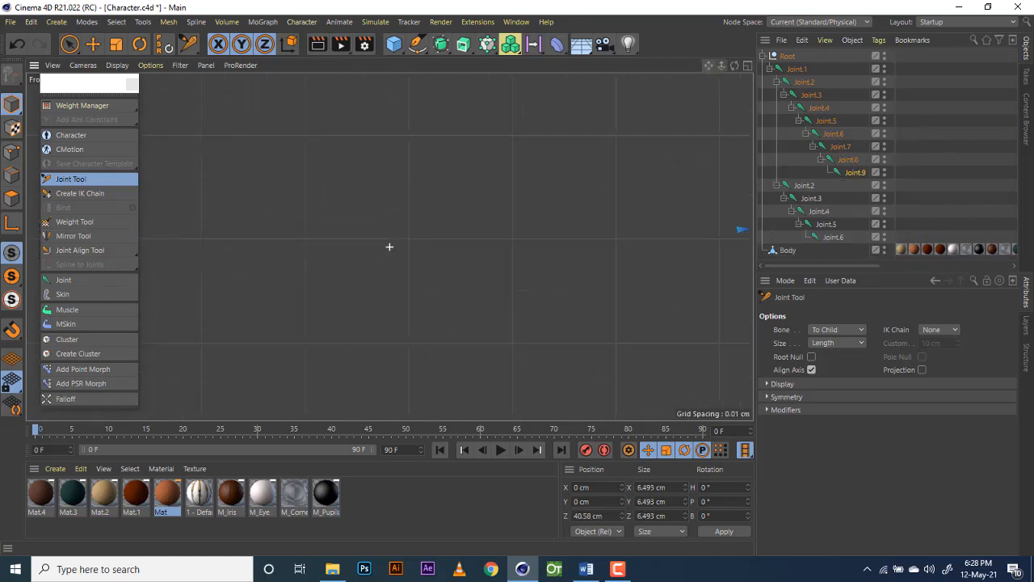
{"action": "scroll", "coordinate": [390, 247], "scroll_direction": "down", "scroll_amount": 10}
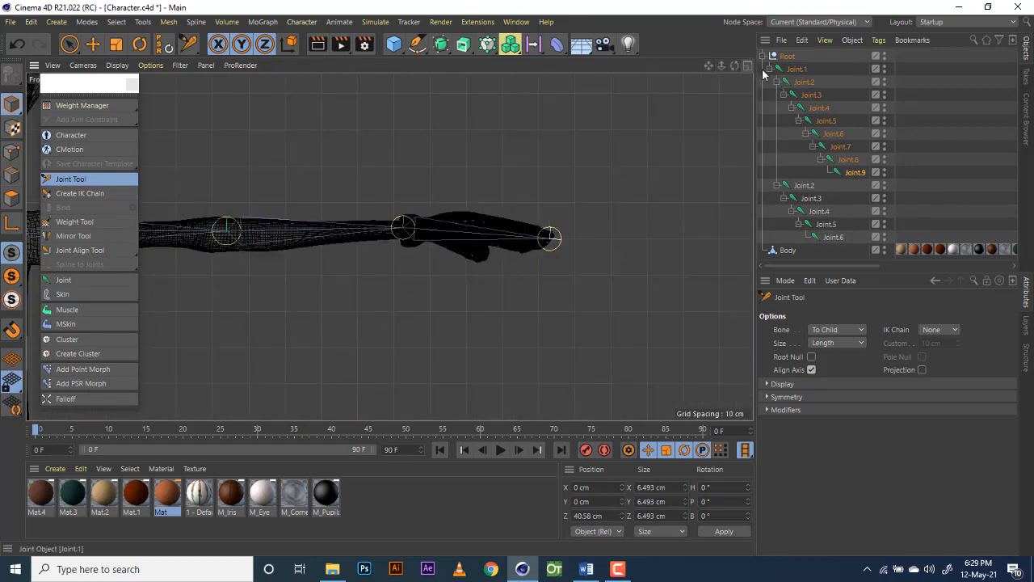
Step: Reposition the spine joints between waist and chest in the side view so the chain follows the torso's curve
{"action": "key", "text": "F3"}
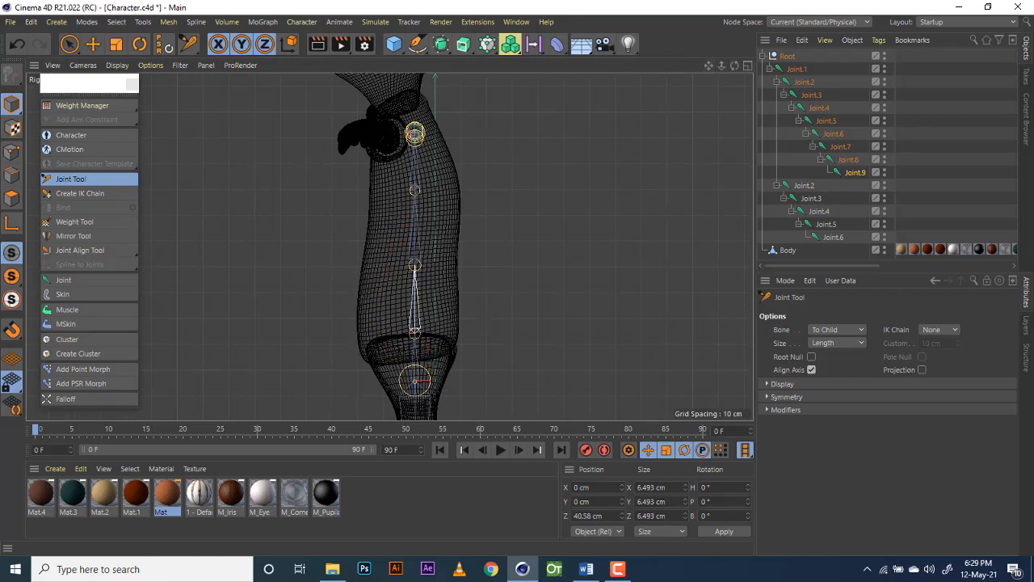
{"action": "left_click_drag", "start_coordinate": [415, 331], "coordinate": [402, 333]}
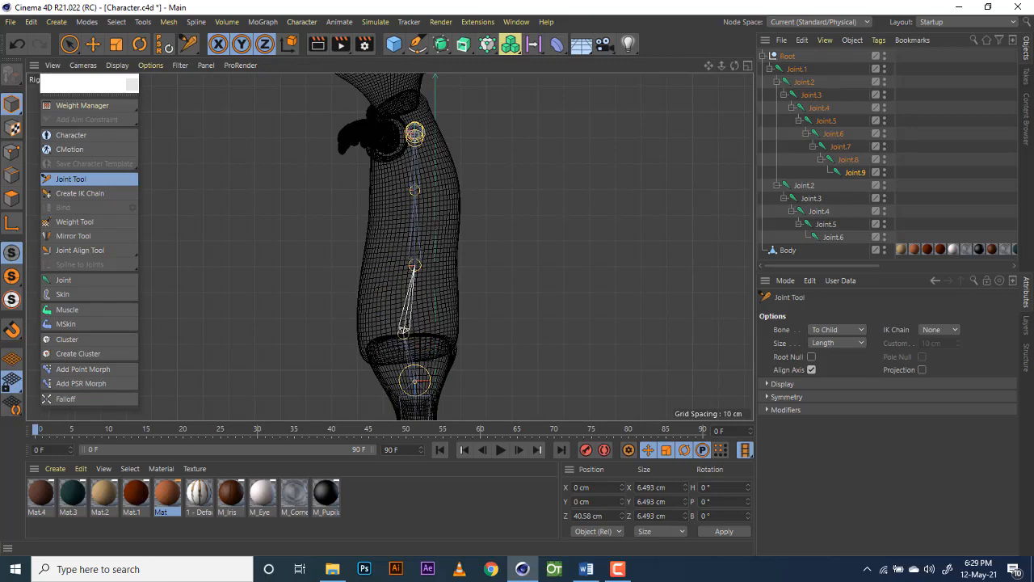
{"action": "left_click", "coordinate": [414, 333]}
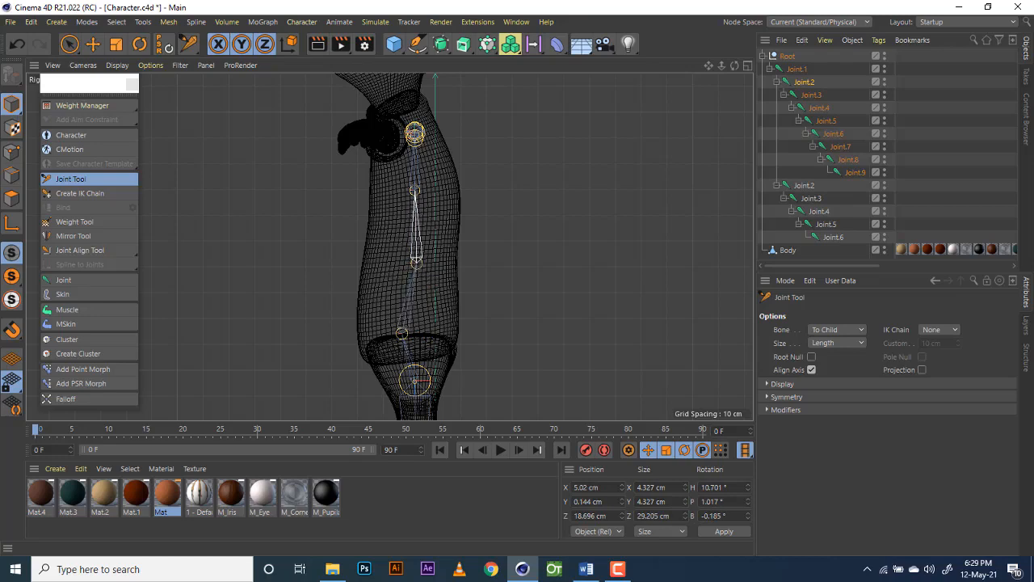
{"action": "left_click_drag", "start_coordinate": [414, 191], "coordinate": [431, 187]}
{"action": "mouse_move", "coordinate": [418, 260]}
{"action": "left_mouse_down"}
{"action": "mouse_move", "coordinate": [422, 269]}
{"action": "mouse_move", "coordinate": [411, 260]}
{"action": "left_mouse_up"}
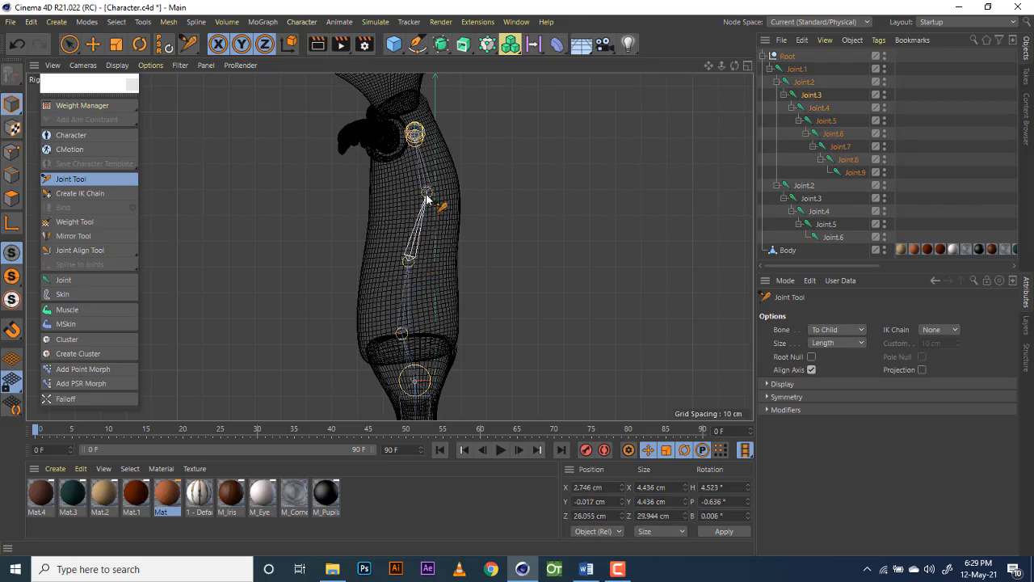
{"action": "left_click_drag", "start_coordinate": [427, 191], "coordinate": [425, 189]}
{"action": "key", "text": "ctrl+z"}
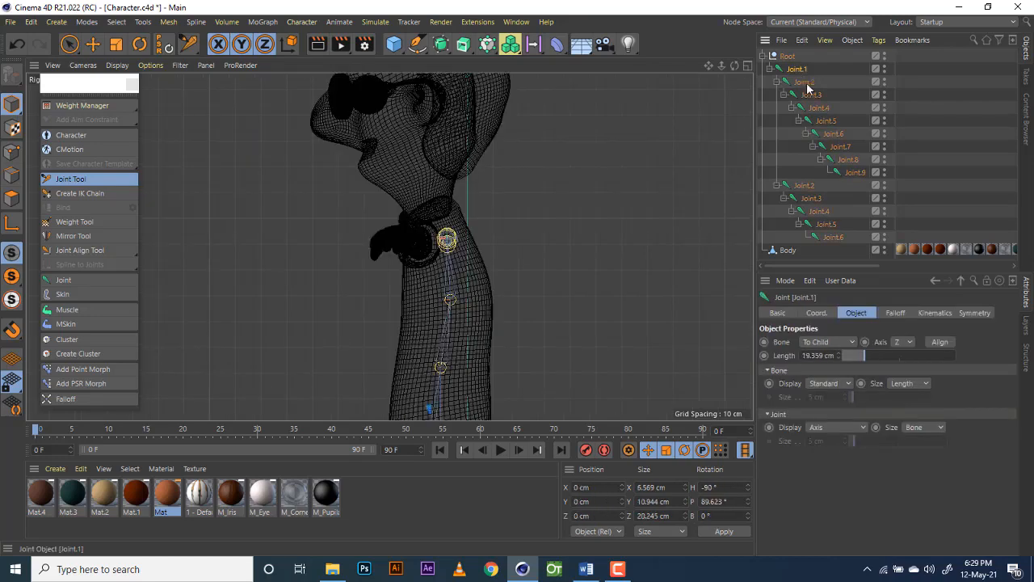
{"action": "left_click", "coordinate": [805, 85]}
Step: Move the left shoulder, elbow, wrist and fingertip joints onto the arm mesh in the top view
{"action": "middle_click", "coordinate": [538, 320]}
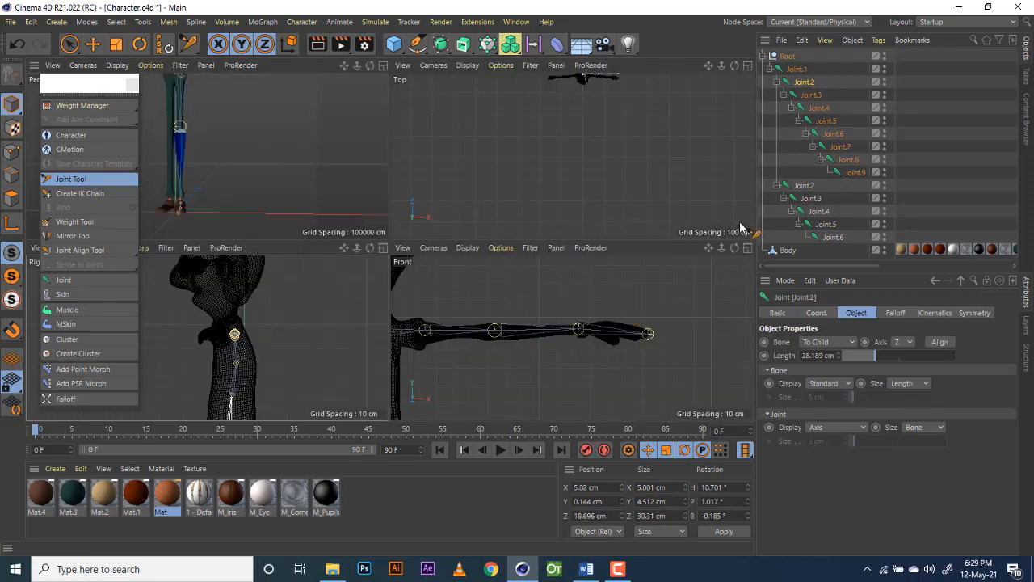
{"action": "left_click_drag", "start_coordinate": [710, 66], "coordinate": [719, 177]}
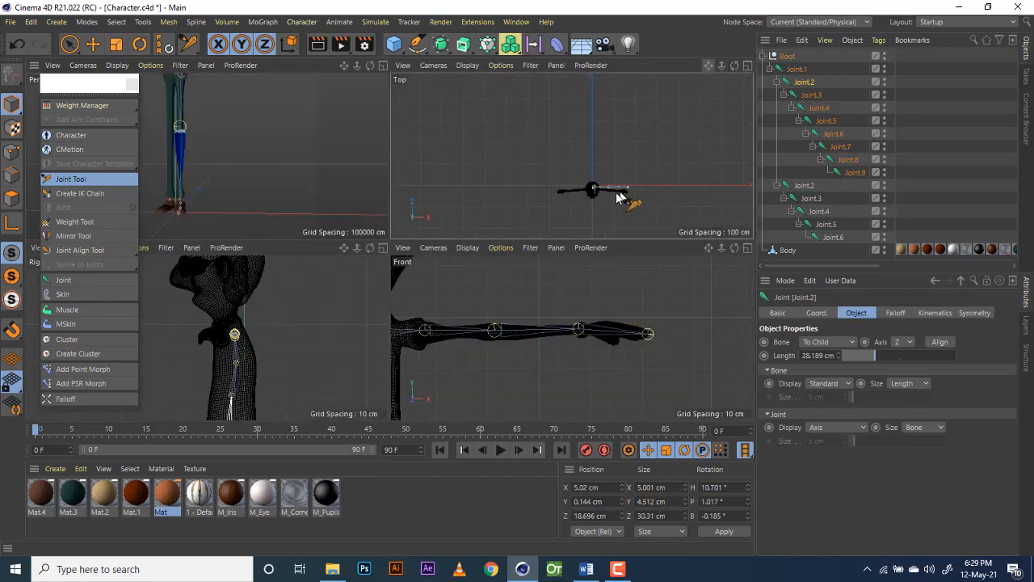
{"action": "scroll", "coordinate": [613, 196], "scroll_direction": "up", "scroll_amount": 8}
{"action": "middle_click", "coordinate": [613, 194]}
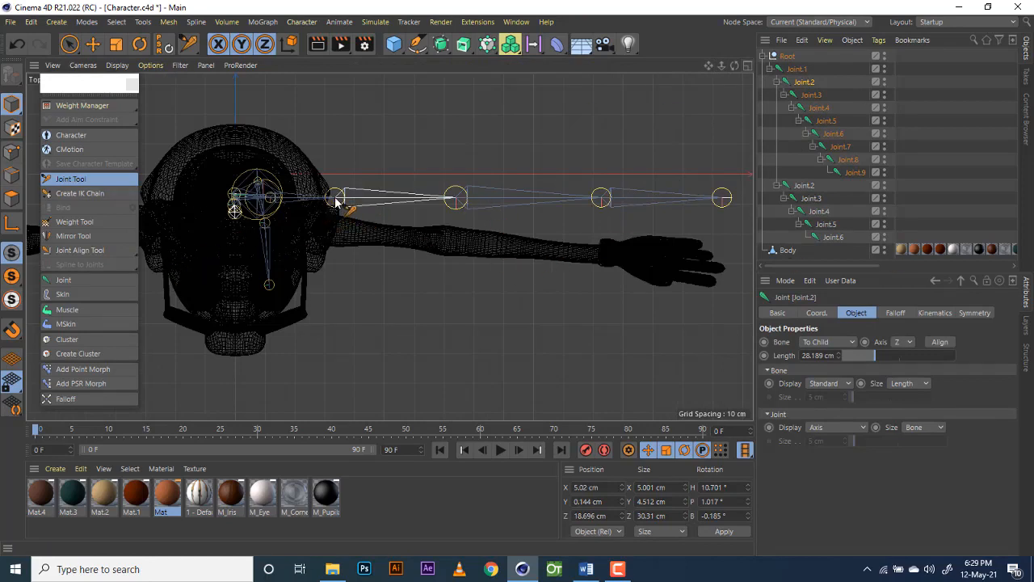
{"action": "left_click_drag", "start_coordinate": [336, 201], "coordinate": [332, 228]}
{"action": "left_click_drag", "start_coordinate": [455, 198], "coordinate": [455, 239]}
{"action": "left_click_drag", "start_coordinate": [590, 186], "coordinate": [597, 241]}
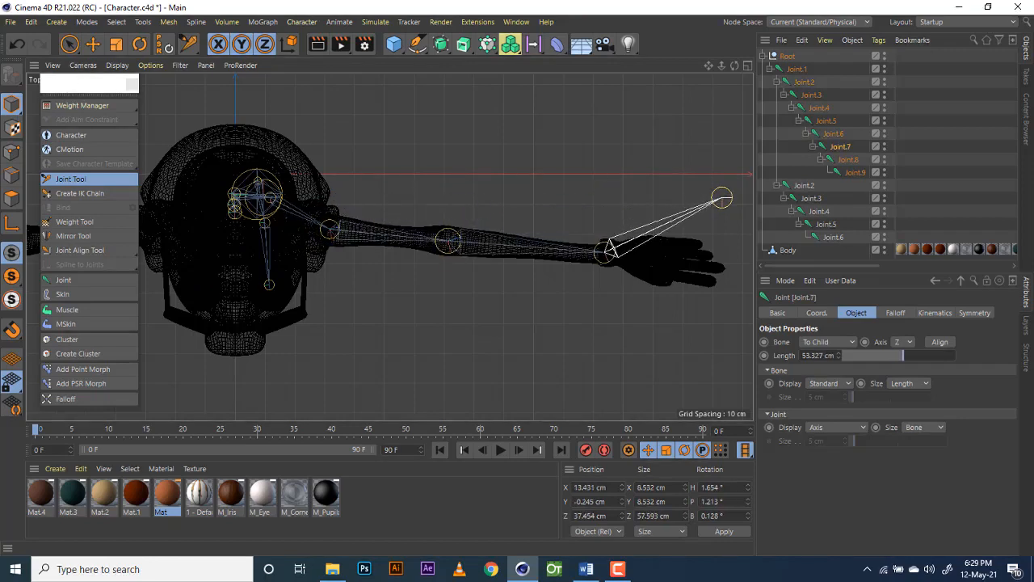
{"action": "left_click_drag", "start_coordinate": [715, 188], "coordinate": [721, 266]}
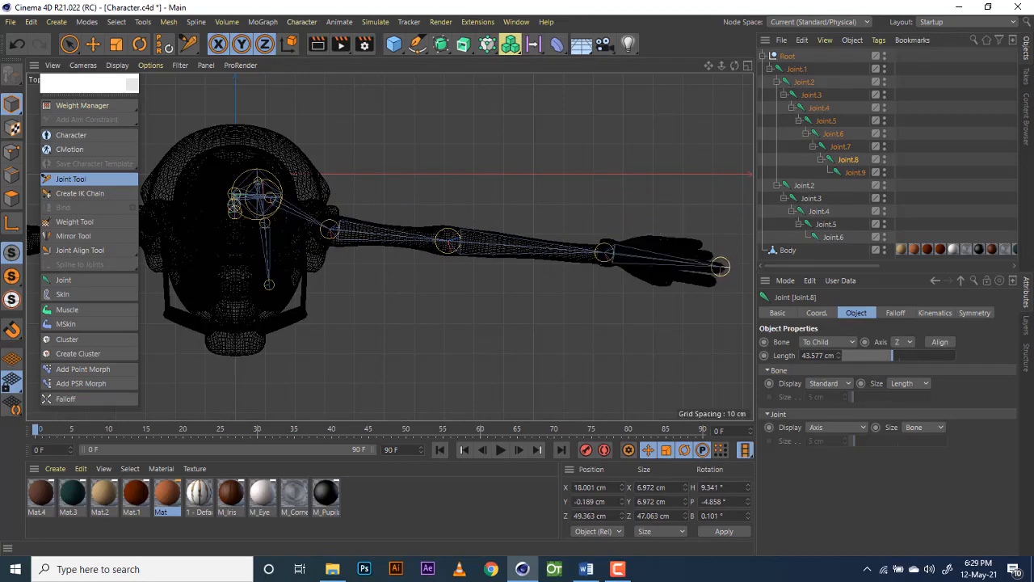
Step: Fine-tune the left elbow and shoulder joints in the top view so they sit centered in the arm
{"action": "scroll", "coordinate": [480, 307], "scroll_direction": "up", "scroll_amount": 2}
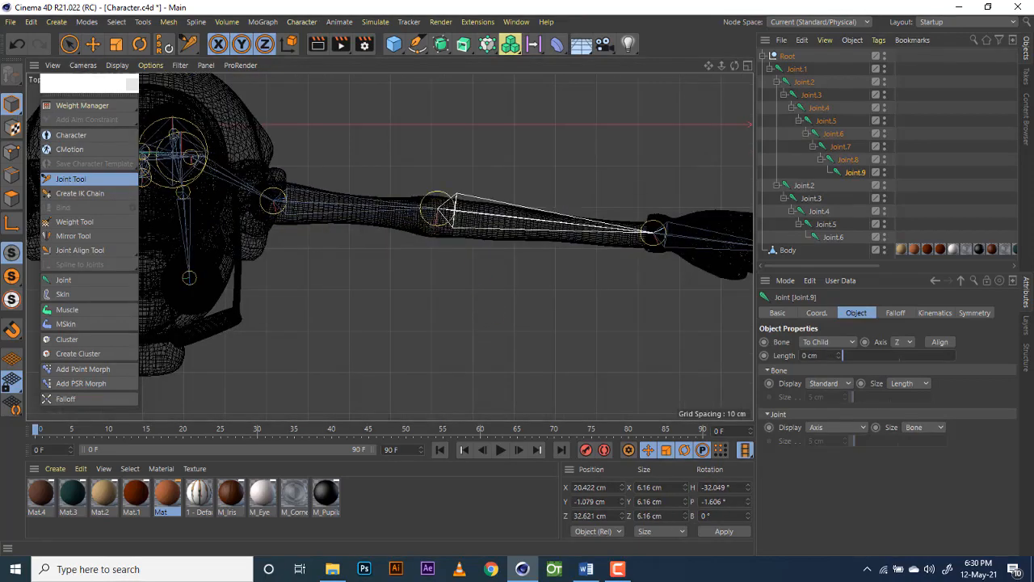
{"action": "left_click_drag", "start_coordinate": [436, 207], "coordinate": [434, 214]}
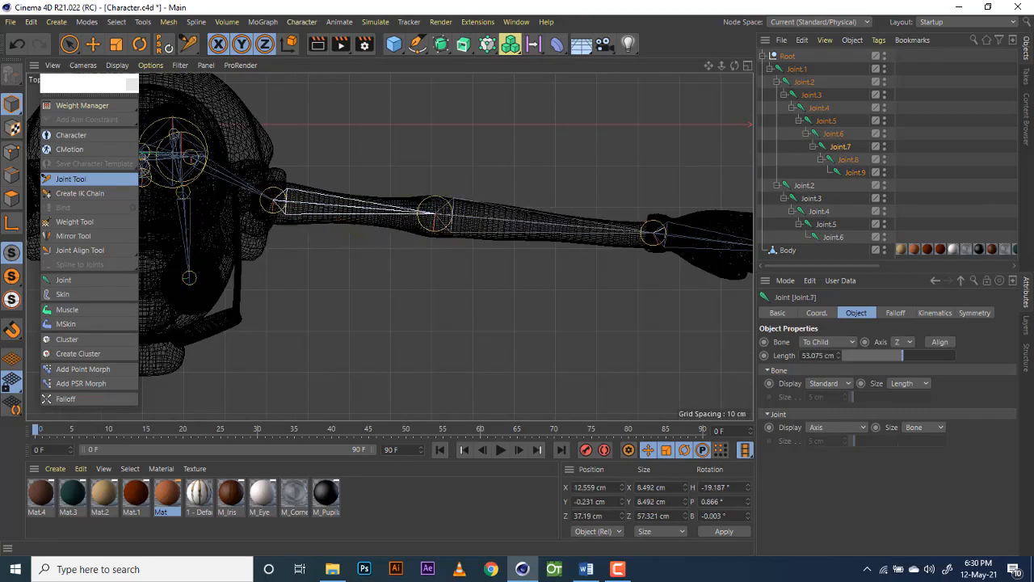
{"action": "left_click", "coordinate": [276, 208]}
{"action": "left_click", "coordinate": [444, 220]}
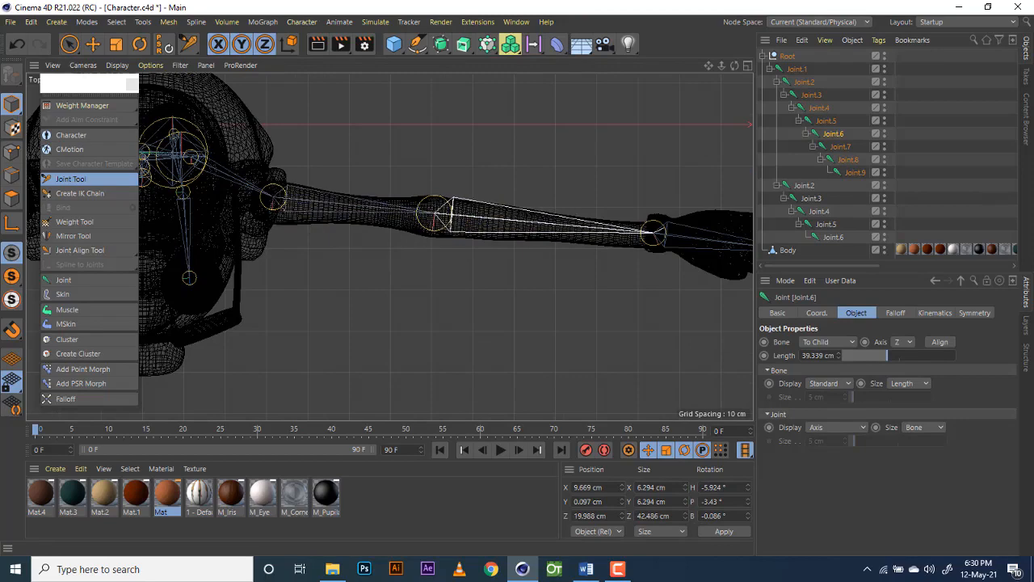
{"action": "middle_click", "coordinate": [441, 214]}
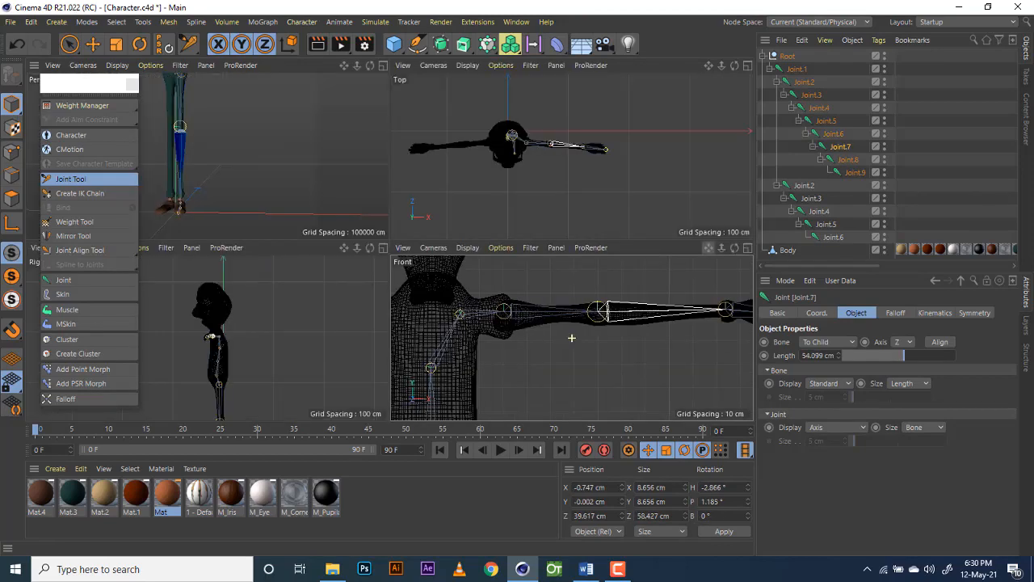
Step: Inspect the arm chain around the character in the perspective view and move the left elbow joint inside the arm mesh
{"action": "left_click_drag", "start_coordinate": [343, 66], "coordinate": [392, 95]}
{"action": "left_click", "coordinate": [383, 67]}
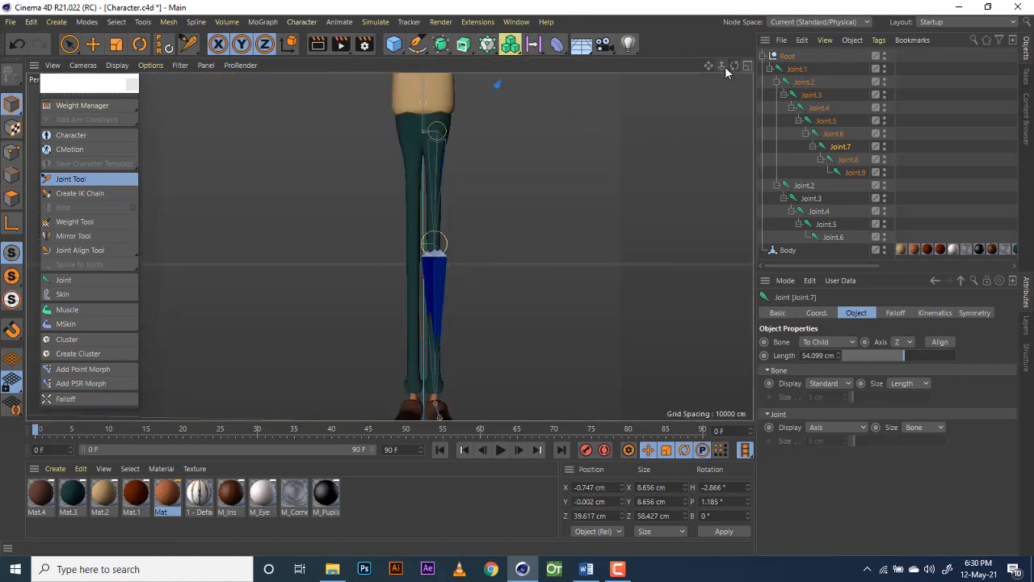
{"action": "left_click_drag", "start_coordinate": [722, 66], "coordinate": [389, 246]}
{"action": "left_click_drag", "start_coordinate": [709, 67], "coordinate": [390, 247]}
{"action": "scroll", "coordinate": [430, 159], "scroll_direction": "up", "scroll_amount": 3}
{"action": "scroll", "coordinate": [430, 159], "scroll_direction": "up", "scroll_amount": 3}
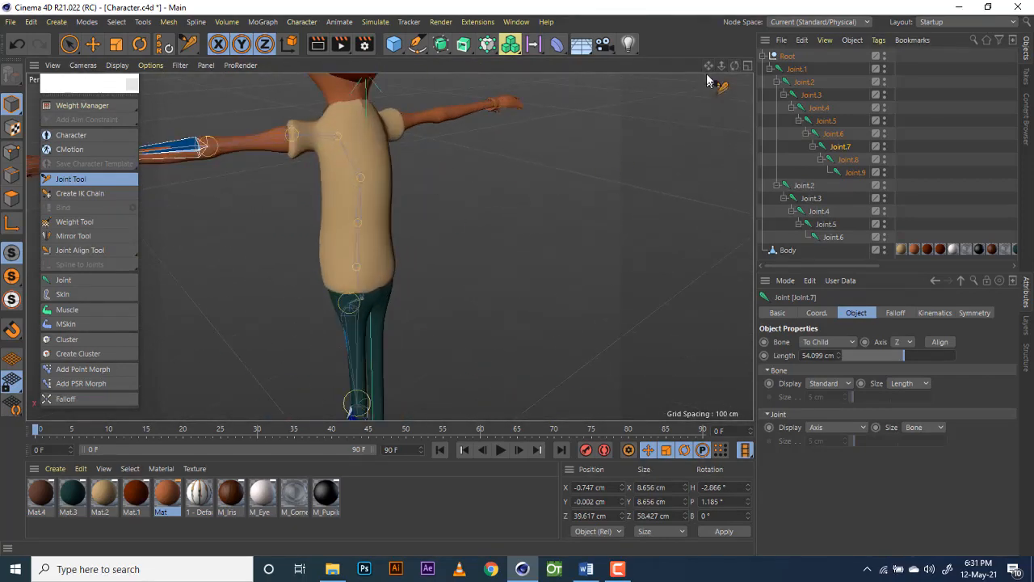
{"action": "left_click_drag", "start_coordinate": [709, 68], "coordinate": [389, 247]}
{"action": "left_click_drag", "start_coordinate": [735, 66], "coordinate": [388, 247]}
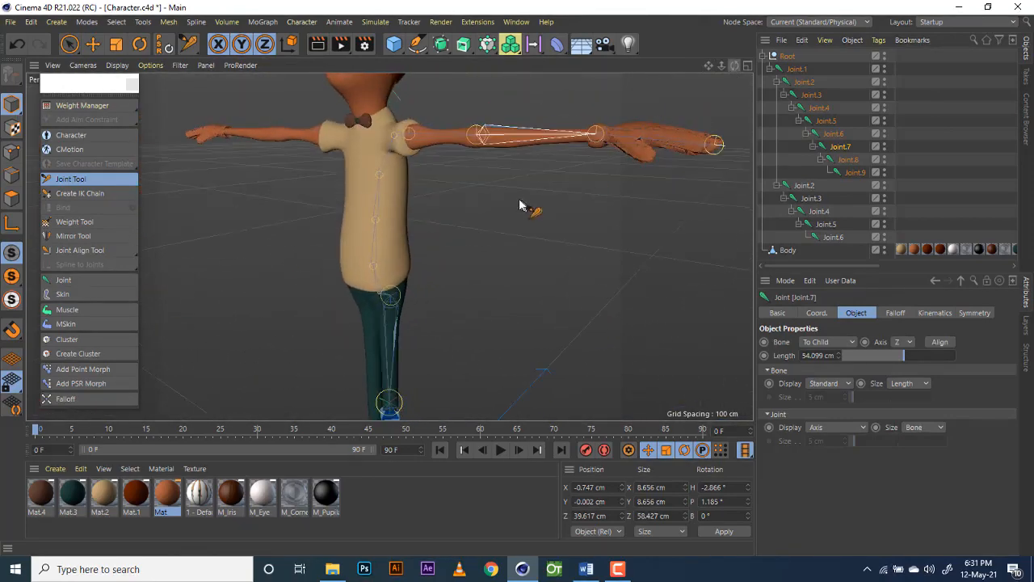
{"action": "scroll", "coordinate": [503, 169], "scroll_direction": "up", "scroll_amount": 5}
{"action": "left_click_drag", "start_coordinate": [709, 67], "coordinate": [388, 246]}
{"action": "left_click_drag", "start_coordinate": [439, 180], "coordinate": [297, 207]}
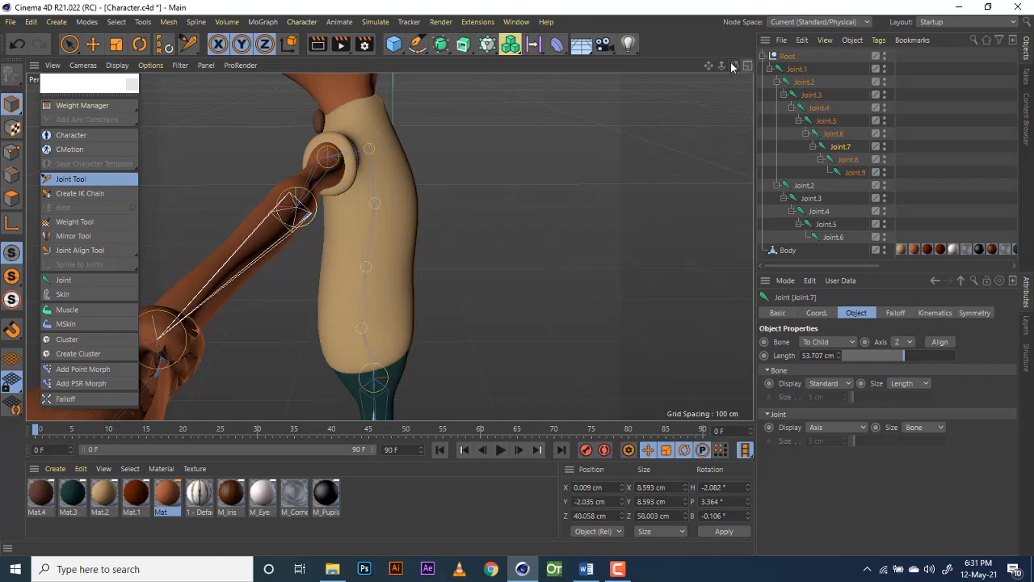
{"action": "left_click_drag", "start_coordinate": [734, 67], "coordinate": [855, 69]}
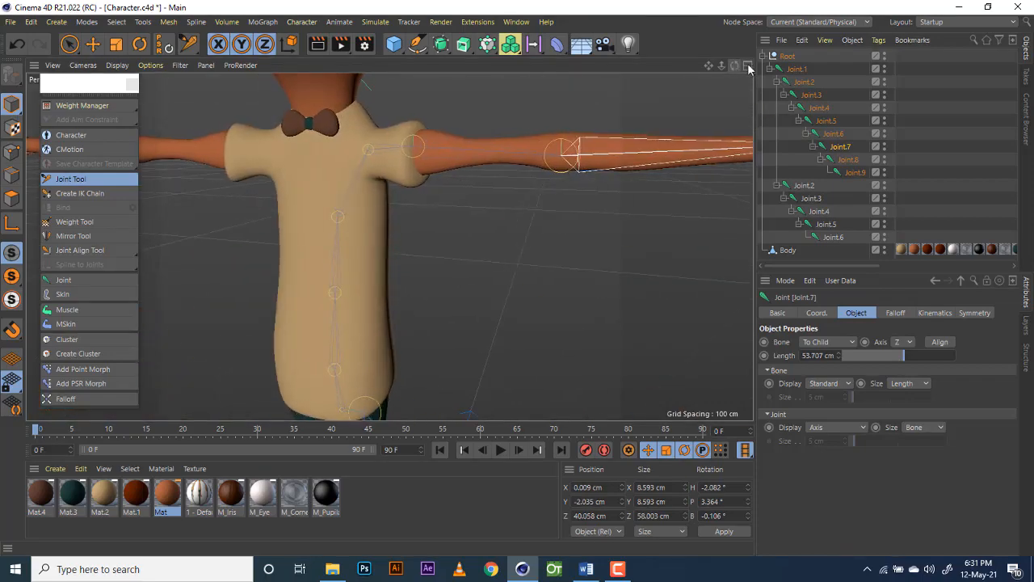
Step: Readjust the left elbow joint against the arm mesh, comparing it in the orthographic views
{"action": "left_click", "coordinate": [748, 67]}
{"action": "scroll", "coordinate": [574, 146], "scroll_direction": "up", "scroll_amount": 8}
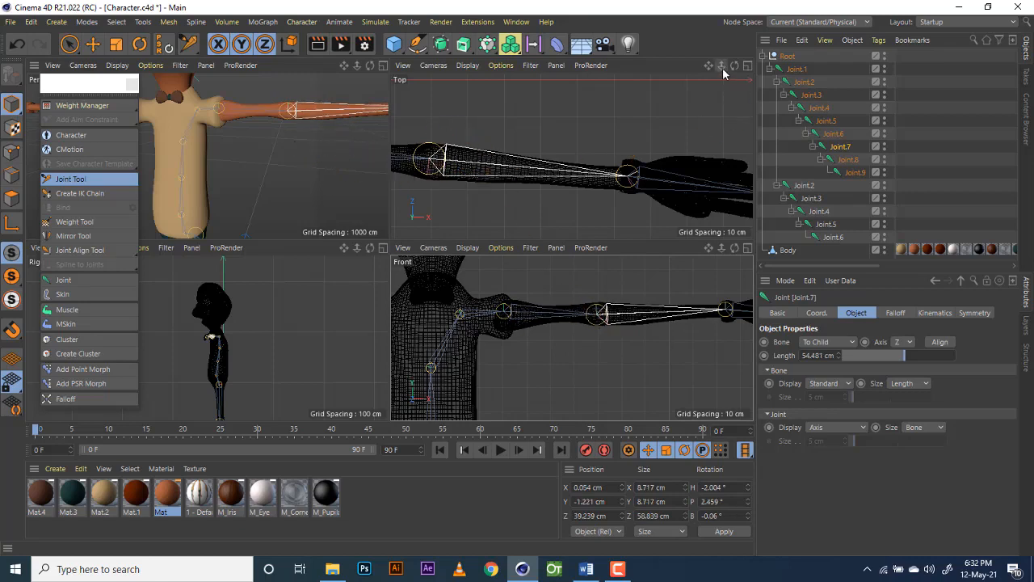
{"action": "left_click_drag", "start_coordinate": [723, 72], "coordinate": [651, 85]}
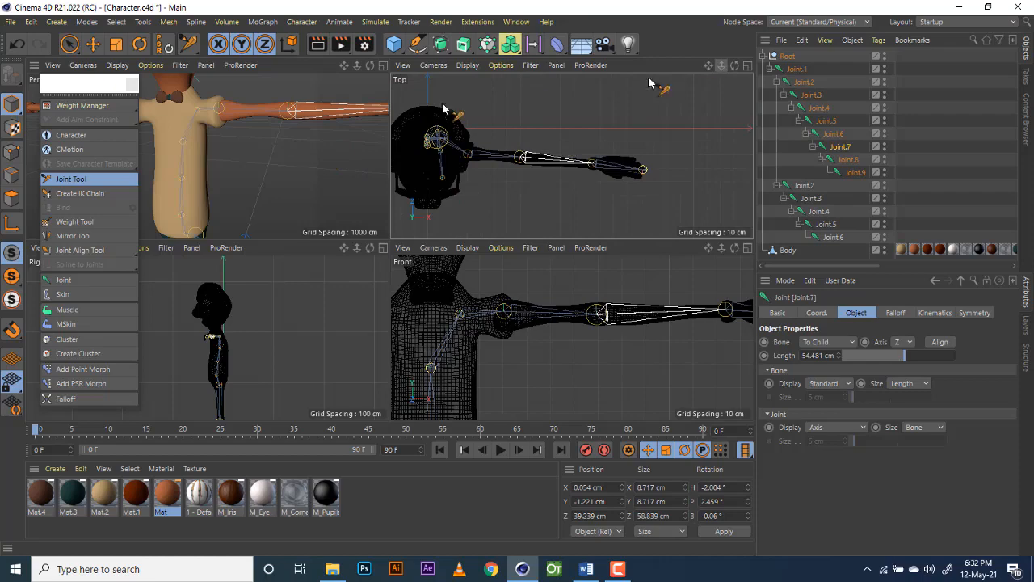
{"action": "left_click", "coordinate": [384, 68]}
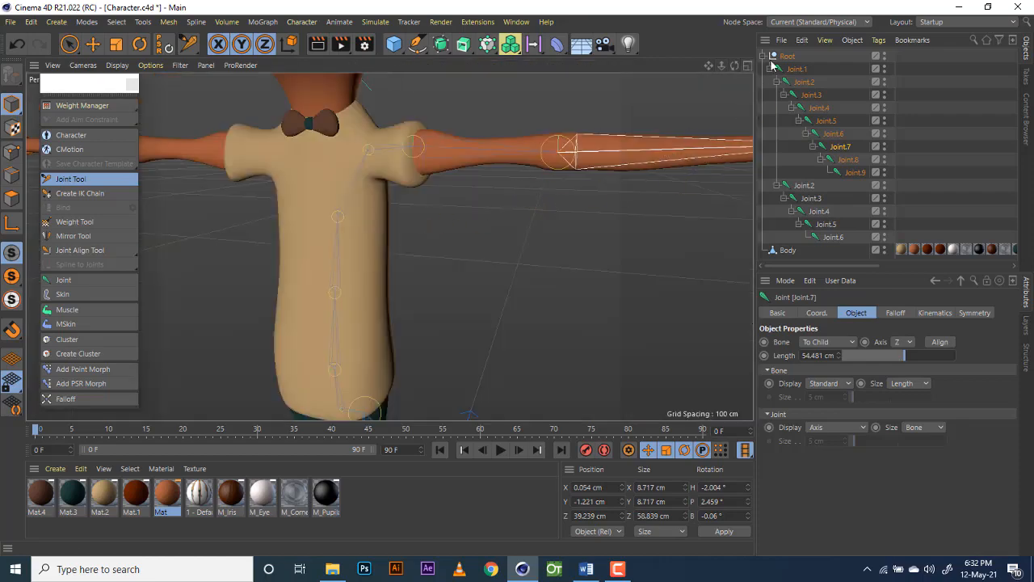
Step: Add a neck-base joint behind the bow tie in the front view, branching from the upper spine joint (Joint.4)
{"action": "left_click_drag", "start_coordinate": [722, 71], "coordinate": [323, 287]}
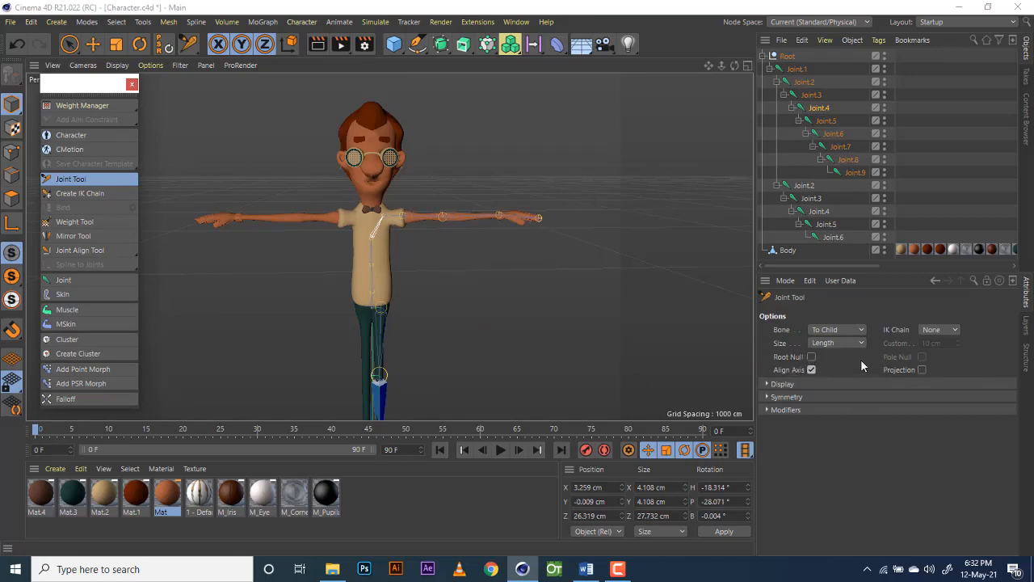
{"action": "scroll", "coordinate": [415, 272], "scroll_direction": "up", "scroll_amount": 4}
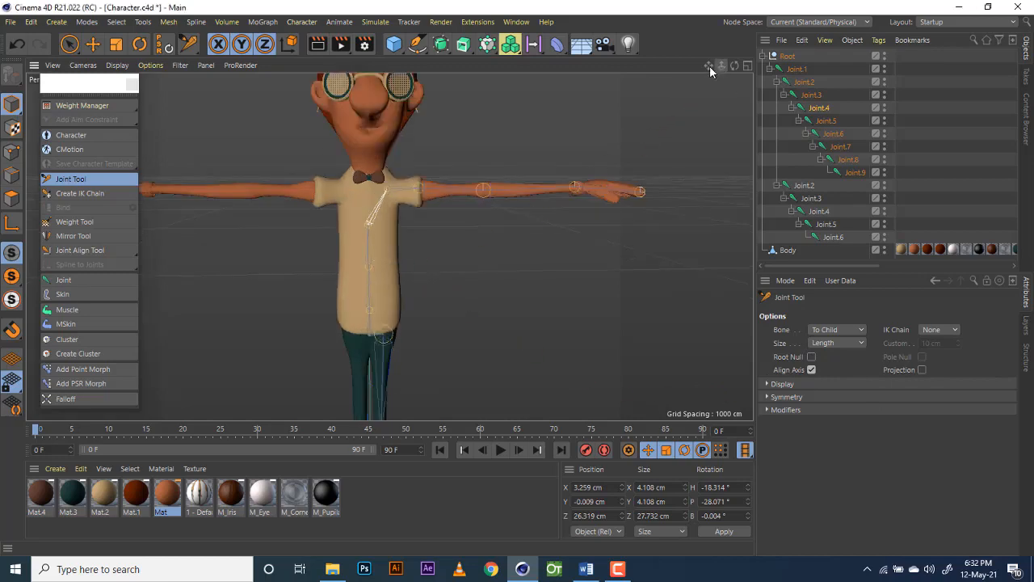
{"action": "mouse_move", "coordinate": [710, 66]}
{"action": "left_mouse_down"}
{"action": "mouse_move", "coordinate": [710, 106]}
{"action": "mouse_move", "coordinate": [723, 68]}
{"action": "left_mouse_up"}
{"action": "scroll", "coordinate": [351, 304], "scroll_direction": "up", "scroll_amount": 5}
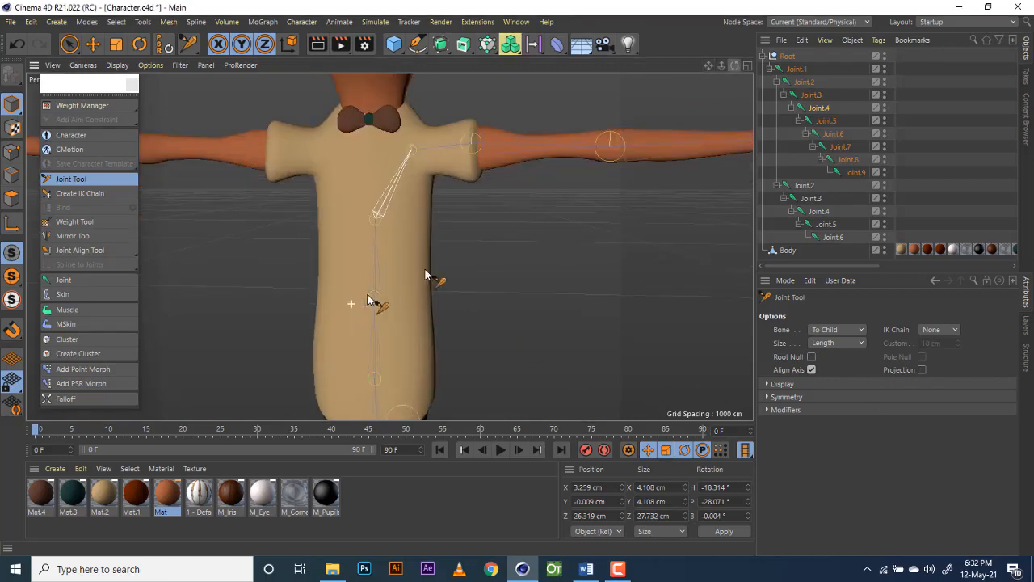
{"action": "scroll", "coordinate": [426, 275], "scroll_direction": "up", "scroll_amount": 3}
{"action": "left_click_drag", "start_coordinate": [709, 65], "coordinate": [706, 260]}
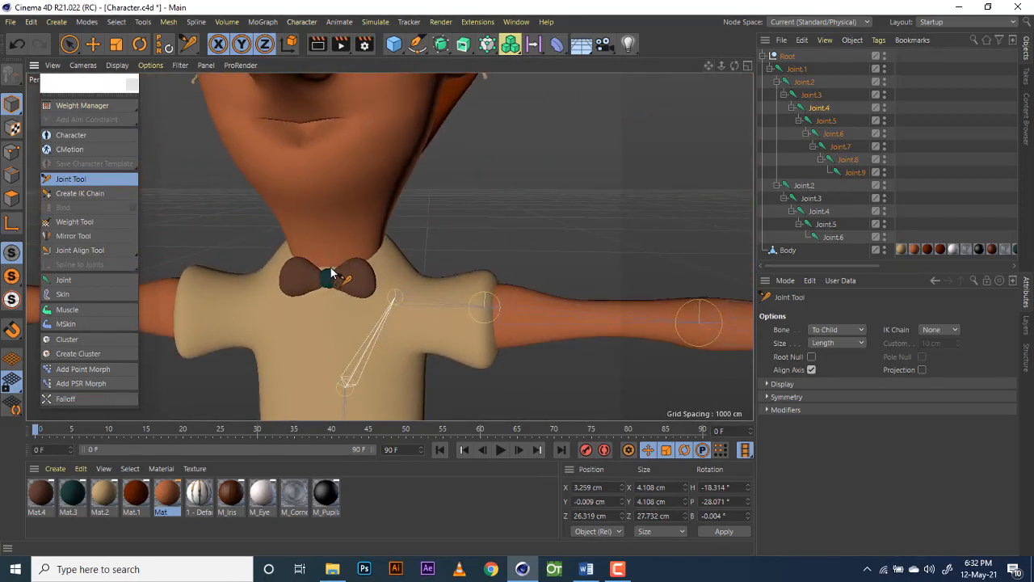
{"action": "left_click", "coordinate": [748, 66]}
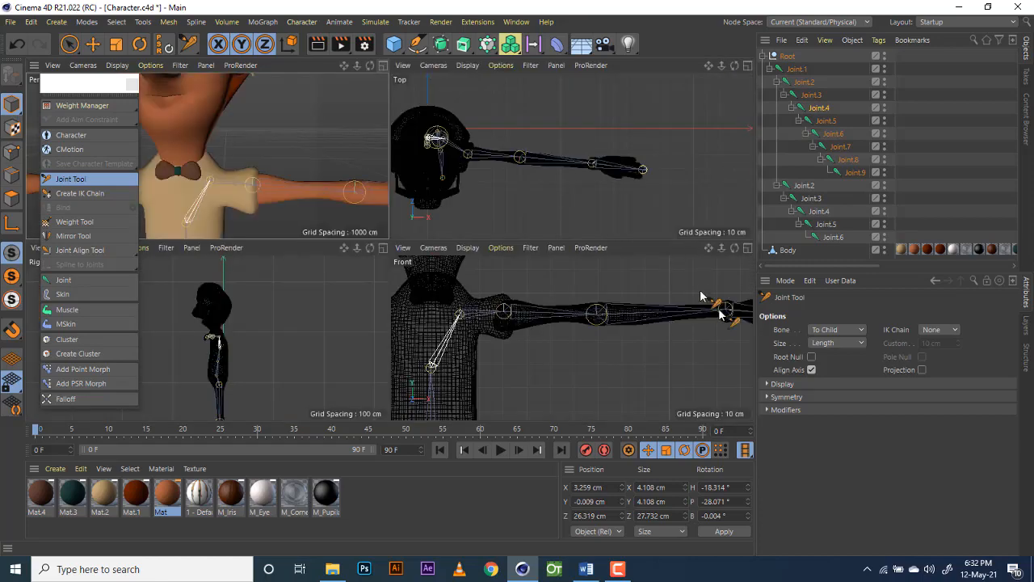
{"action": "left_click", "coordinate": [748, 249]}
{"action": "scroll", "coordinate": [389, 246], "scroll_direction": "down", "scroll_amount": 5}
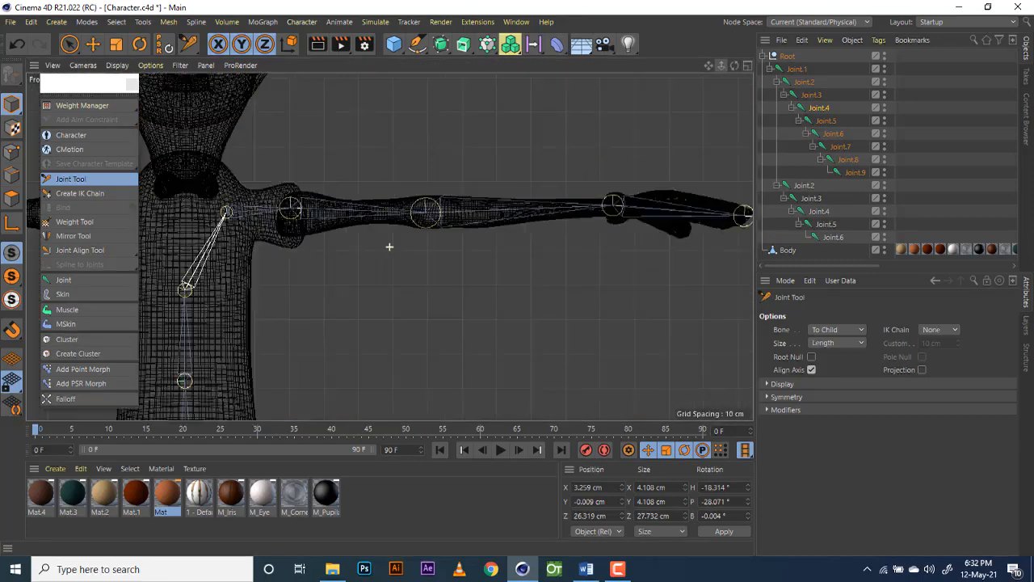
{"action": "left_click_drag", "start_coordinate": [706, 64], "coordinate": [625, 275]}
{"action": "scroll", "coordinate": [552, 271], "scroll_direction": "up", "scroll_amount": 3}
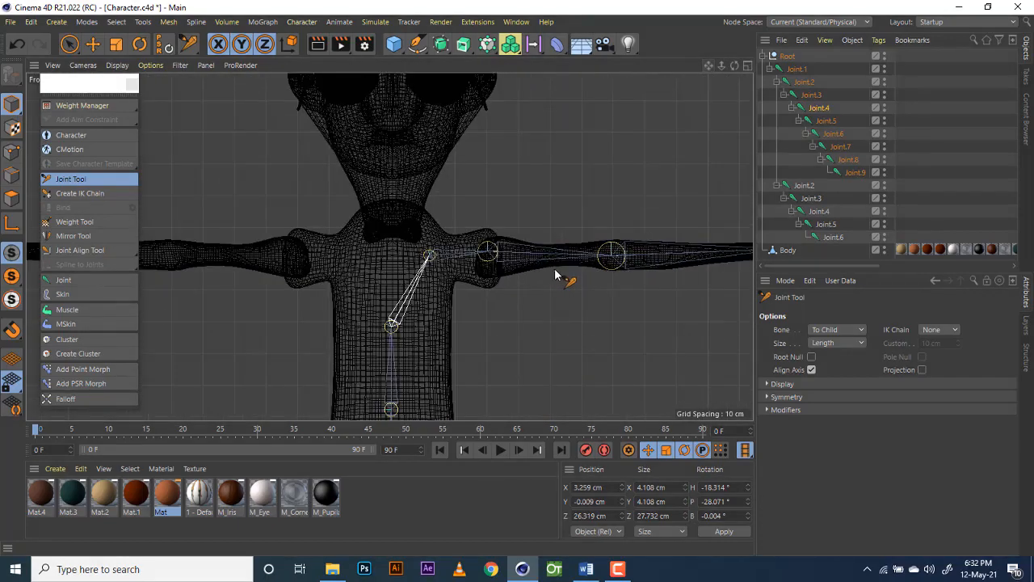
{"action": "scroll", "coordinate": [555, 275], "scroll_direction": "up", "scroll_amount": 1}
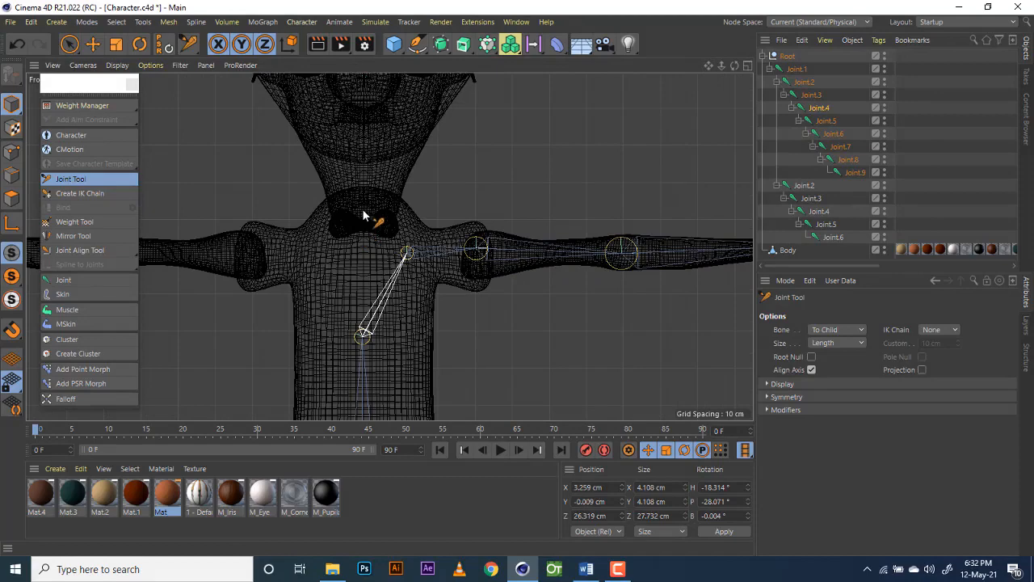
{"action": "left_click", "coordinate": [364, 216], "text": "ctrl"}
Step: Extend the neck chain in the front view with a joint at the jaw and another at the top of the head
{"action": "left_click_drag", "start_coordinate": [708, 65], "coordinate": [699, 151]}
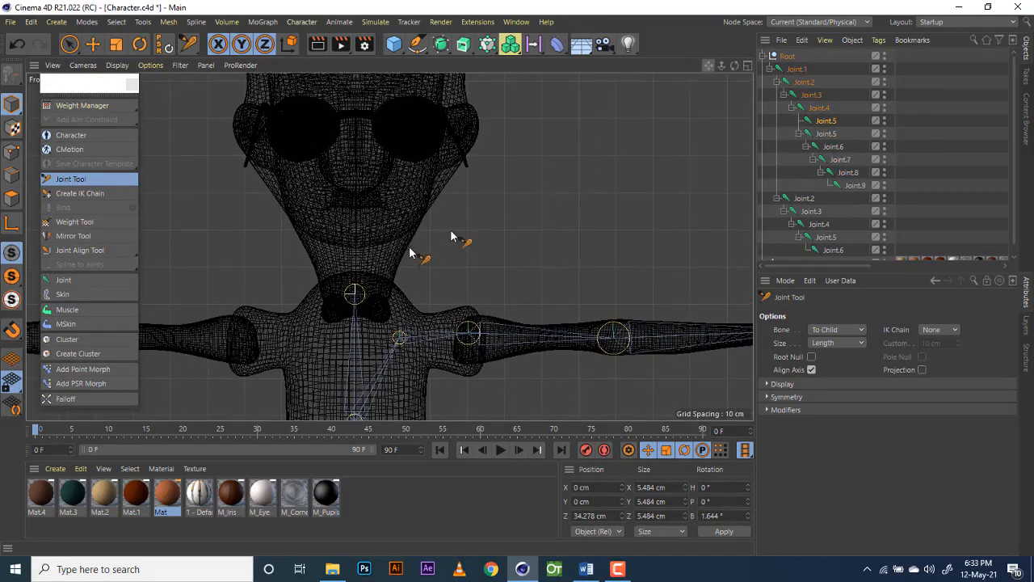
{"action": "left_click", "coordinate": [357, 245], "text": "ctrl"}
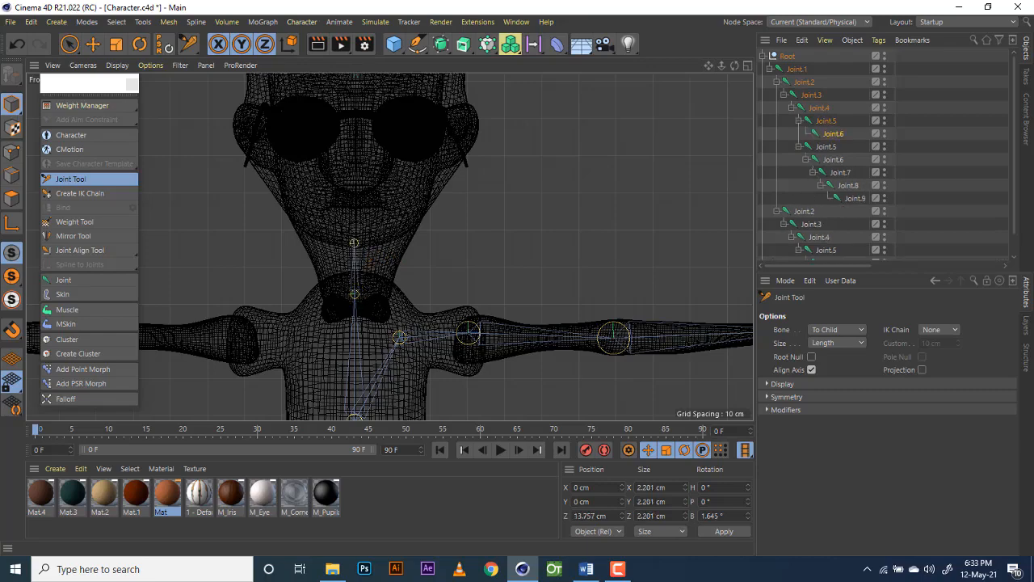
{"action": "left_click", "coordinate": [354, 247]}
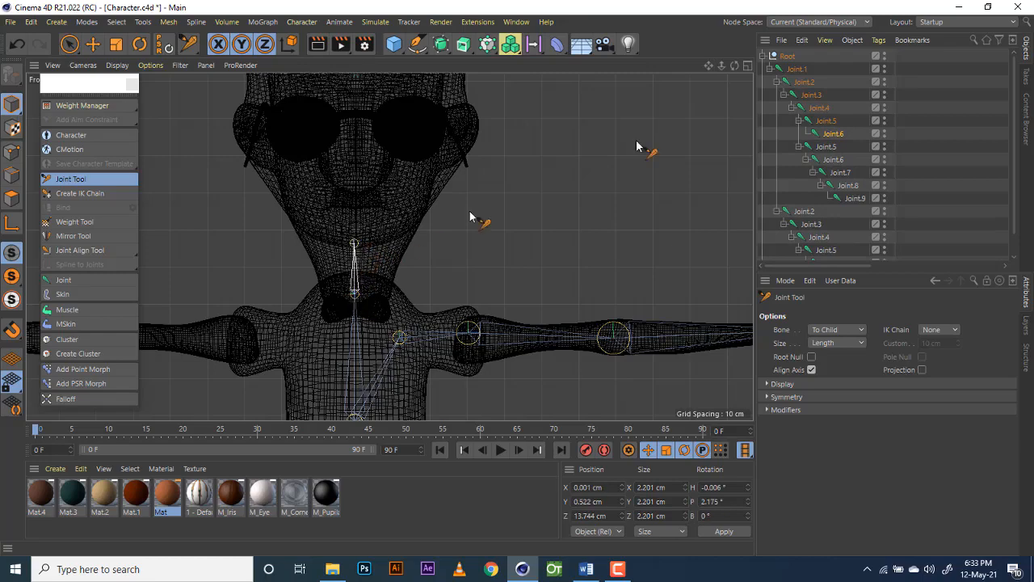
{"action": "left_click_drag", "start_coordinate": [709, 66], "coordinate": [709, 200]}
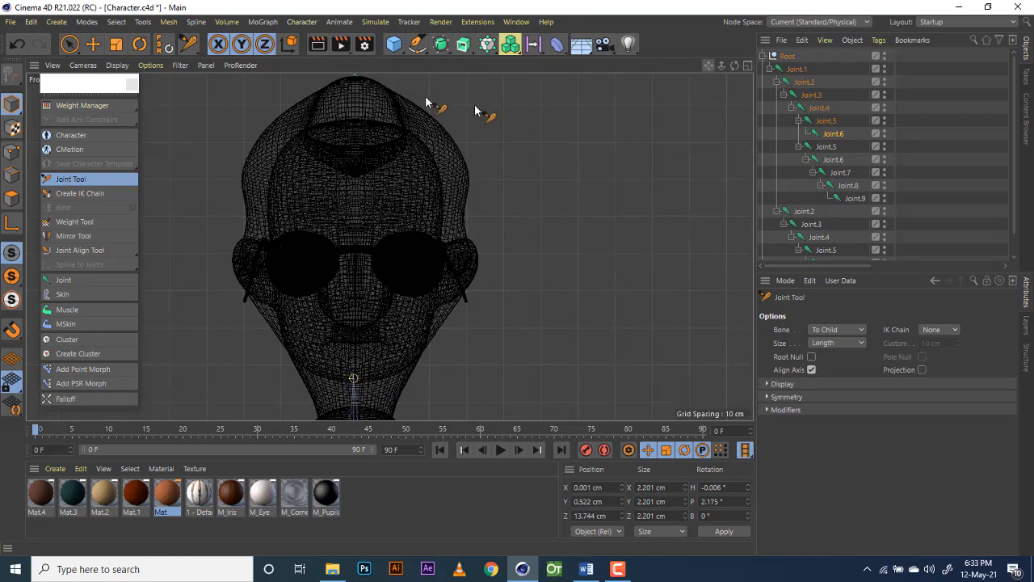
{"action": "left_click", "coordinate": [360, 80], "text": "ctrl"}
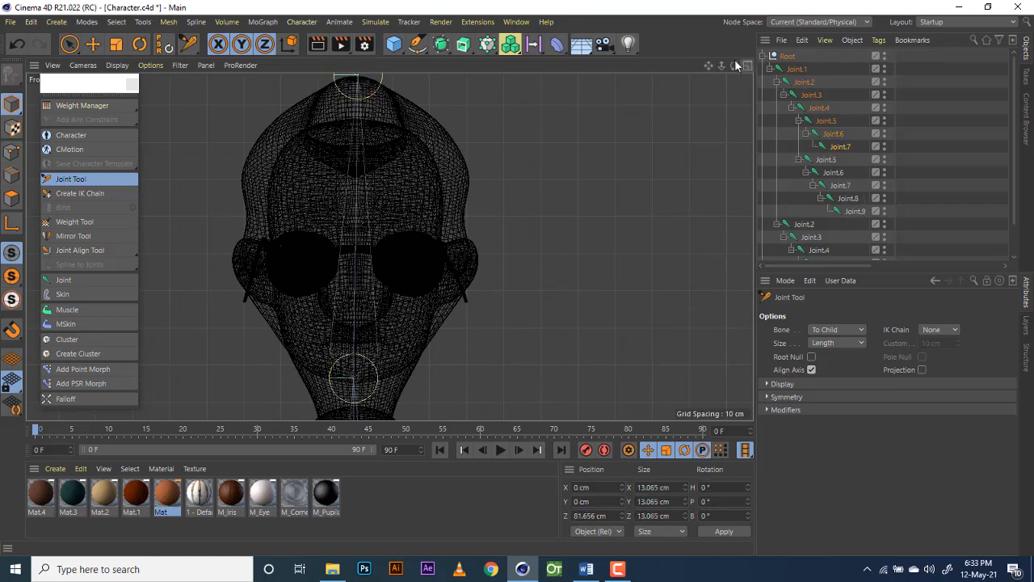
{"action": "left_click_drag", "start_coordinate": [723, 66], "coordinate": [719, 68]}
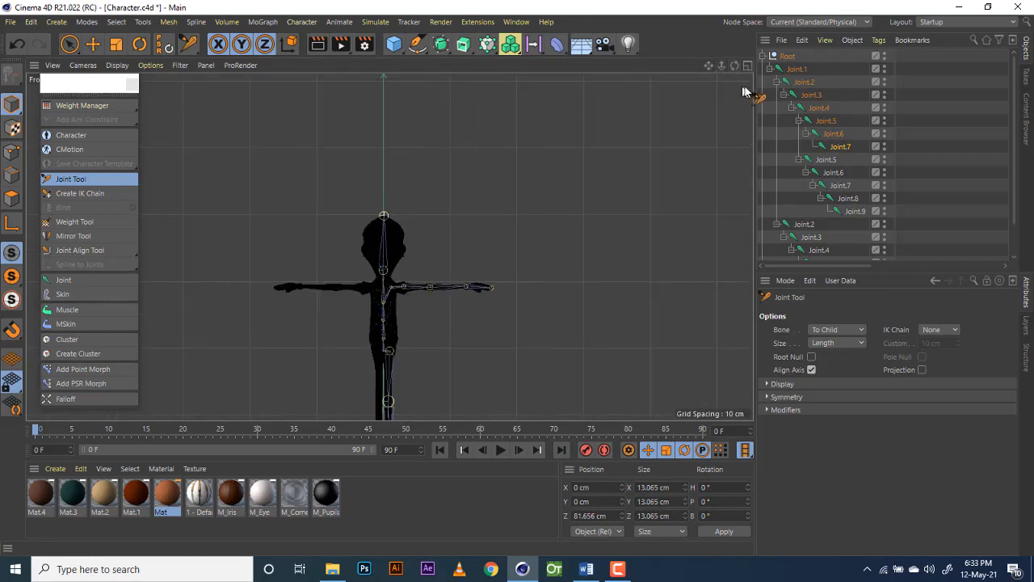
Step: In the right view, shift the neck-base joint and the left collarbone joint slightly forward inside the mesh
{"action": "left_click", "coordinate": [749, 66]}
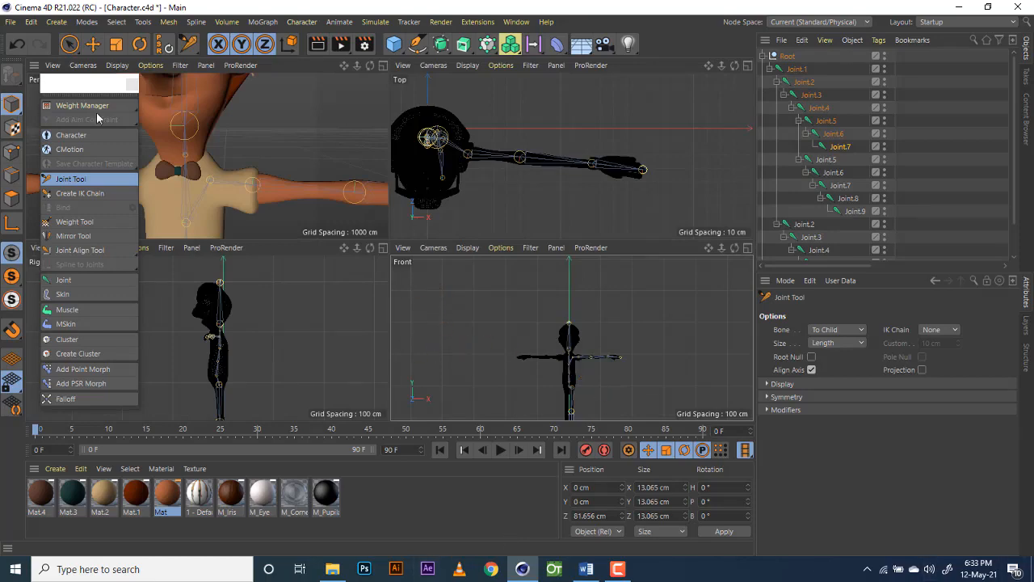
{"action": "left_click", "coordinate": [384, 249]}
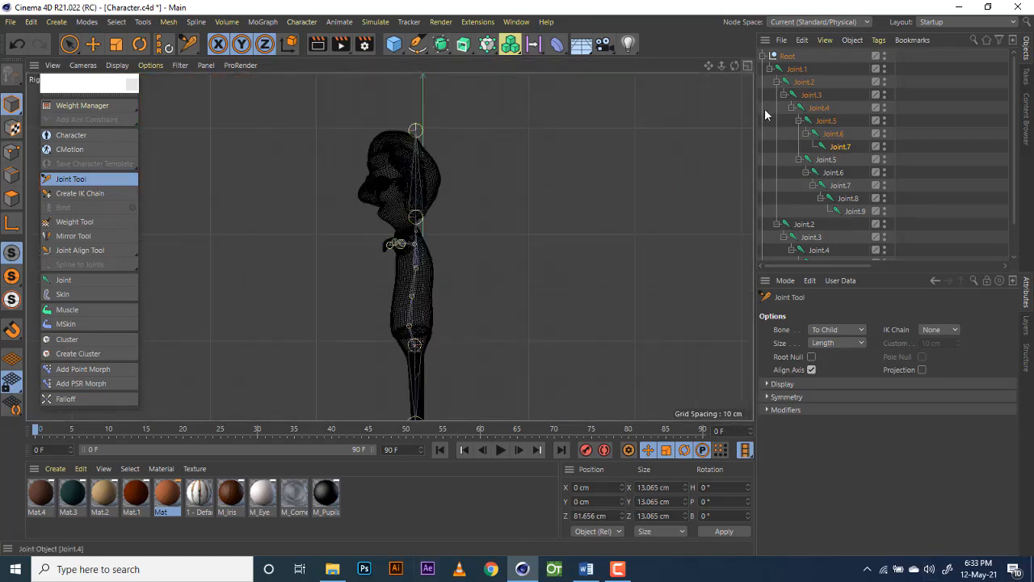
{"action": "scroll", "coordinate": [599, 202], "scroll_direction": "up", "scroll_amount": 6}
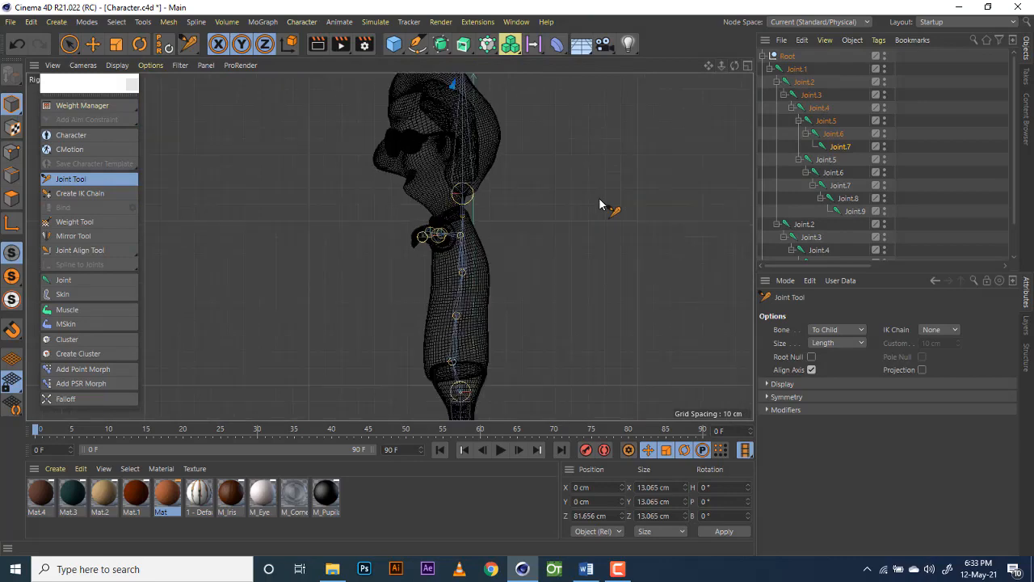
{"action": "scroll", "coordinate": [598, 202], "scroll_direction": "up", "scroll_amount": 2}
{"action": "left_click_drag", "start_coordinate": [706, 70], "coordinate": [427, 312]}
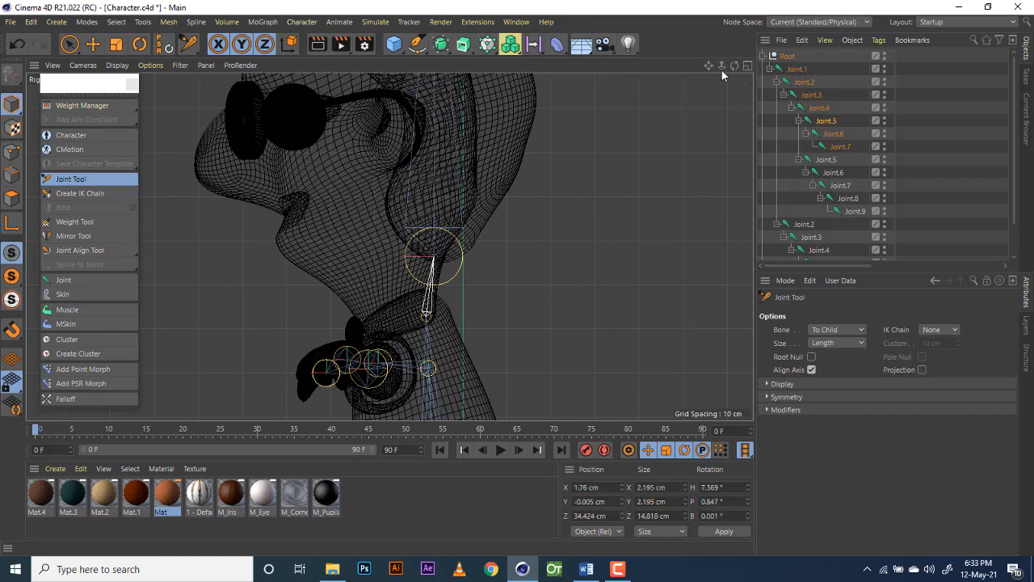
{"action": "left_click_drag", "start_coordinate": [722, 70], "coordinate": [407, 274]}
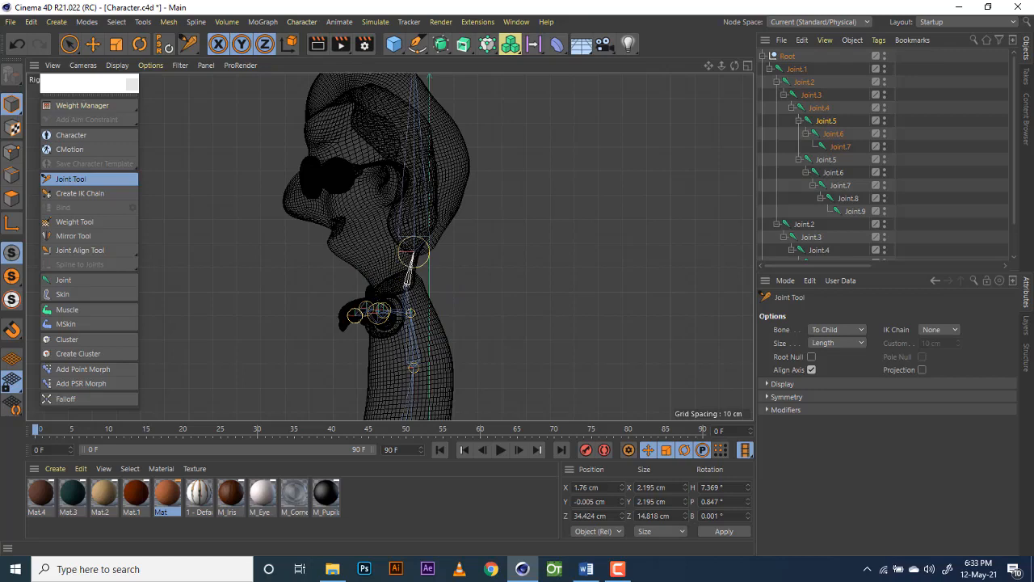
{"action": "left_click_drag", "start_coordinate": [407, 285], "coordinate": [411, 315], "text": "ctrl"}
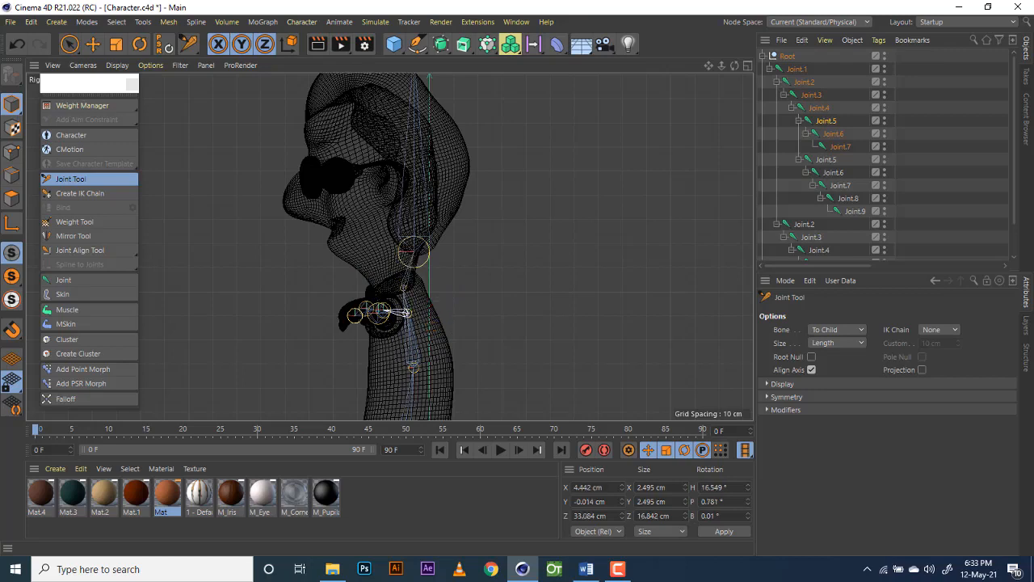
{"action": "left_click", "coordinate": [407, 296]}
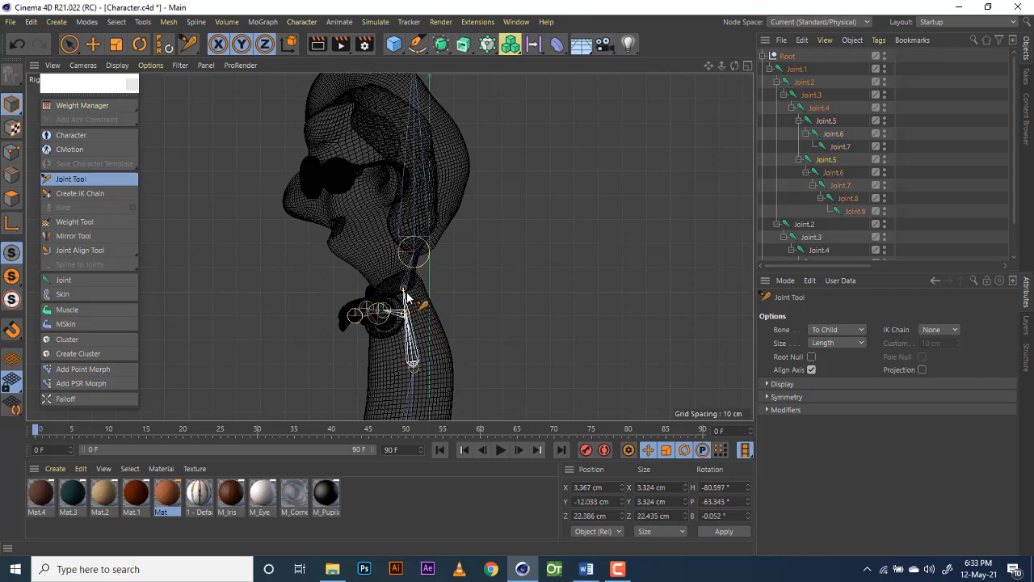
Step: Move the jaw-level joint forward under the jaw and the head-top joint forward on the crown in the right view
{"action": "left_click", "coordinate": [417, 250]}
{"action": "left_click_drag", "start_coordinate": [413, 249], "coordinate": [380, 251]}
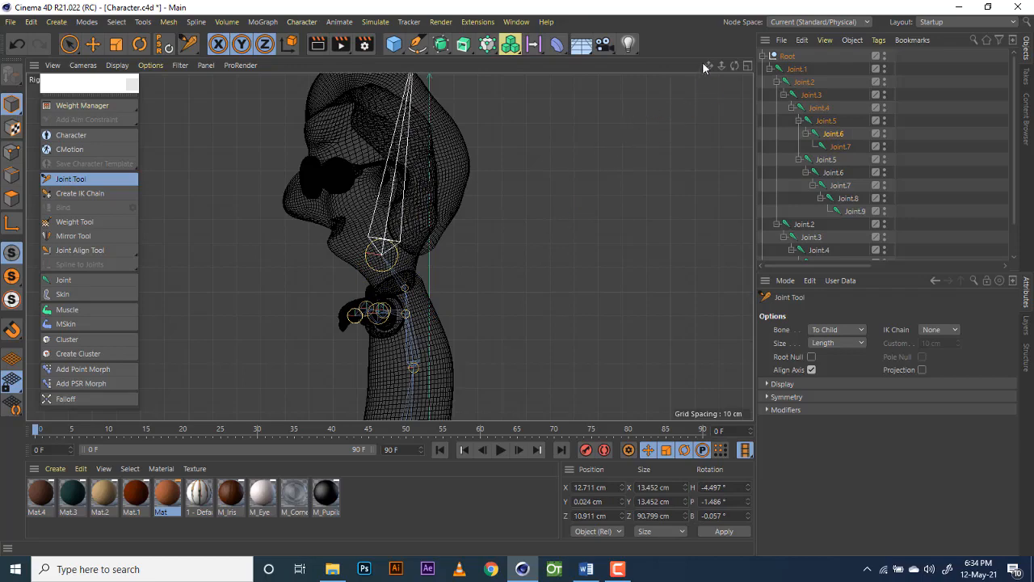
{"action": "left_click_drag", "start_coordinate": [708, 67], "coordinate": [730, 105]}
{"action": "left_click_drag", "start_coordinate": [440, 96], "coordinate": [388, 102]}
Step: Move the left collarbone joint forward toward the shoulder and fine-tune the neck-base joint in the right view
{"action": "left_click", "coordinate": [405, 293]}
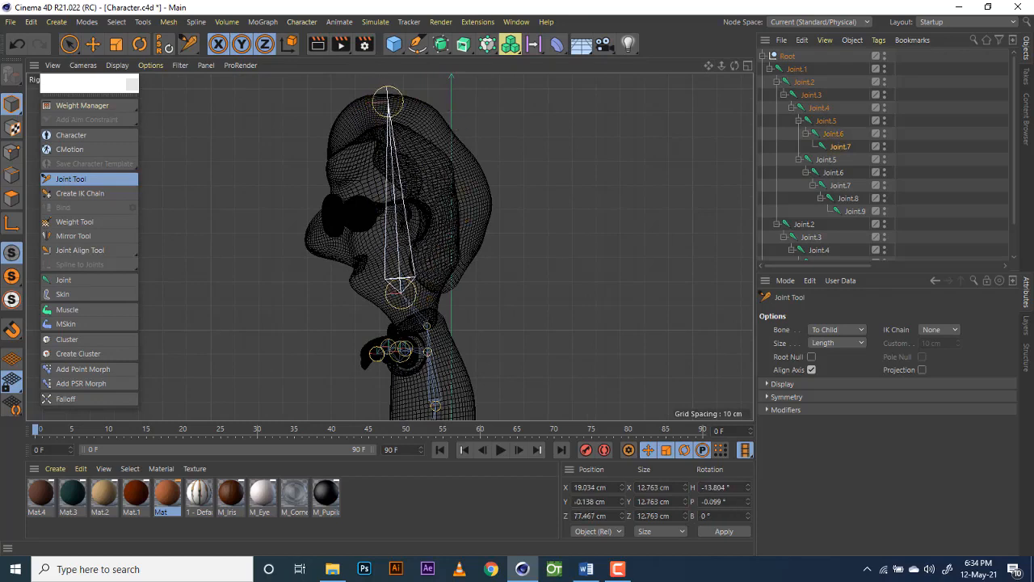
{"action": "left_click", "coordinate": [428, 329]}
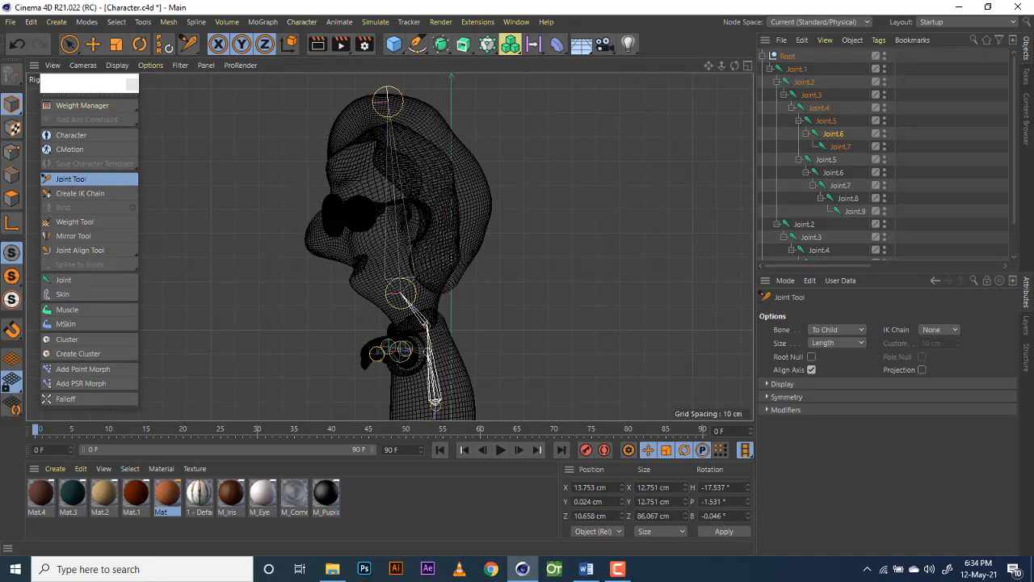
{"action": "key", "text": "ctrl+z"}
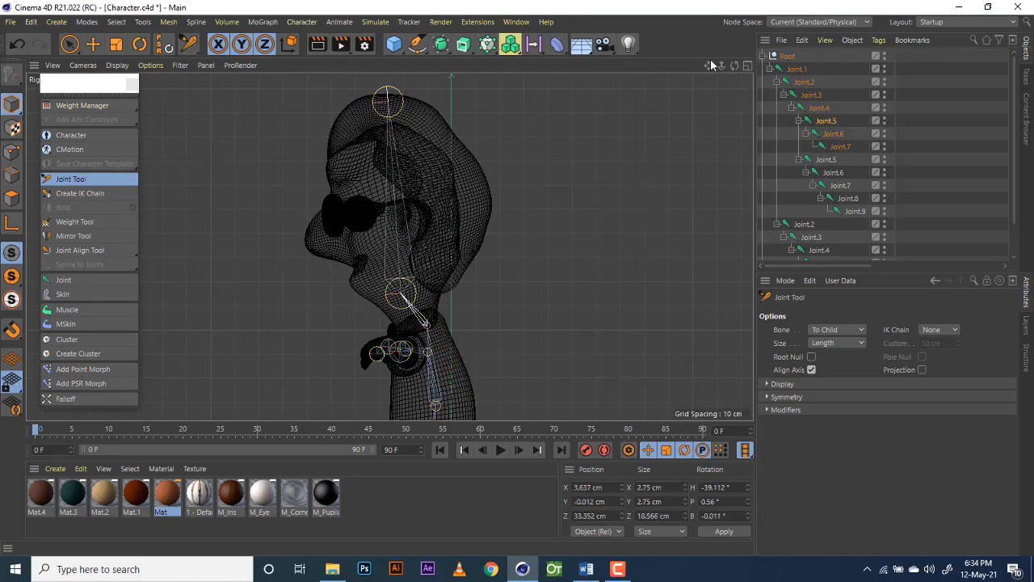
{"action": "left_click_drag", "start_coordinate": [709, 66], "coordinate": [407, 257]}
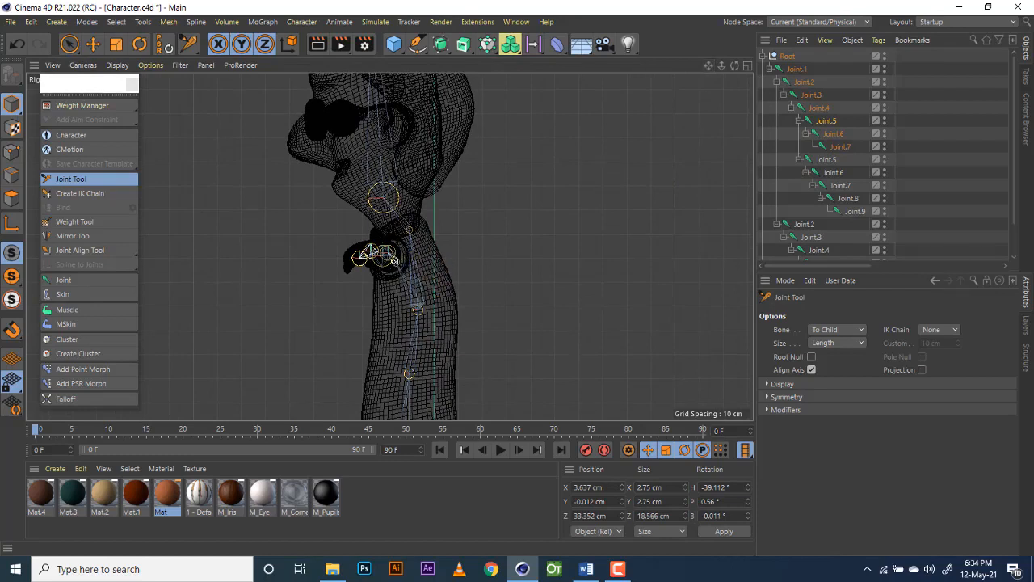
{"action": "left_click", "coordinate": [413, 236]}
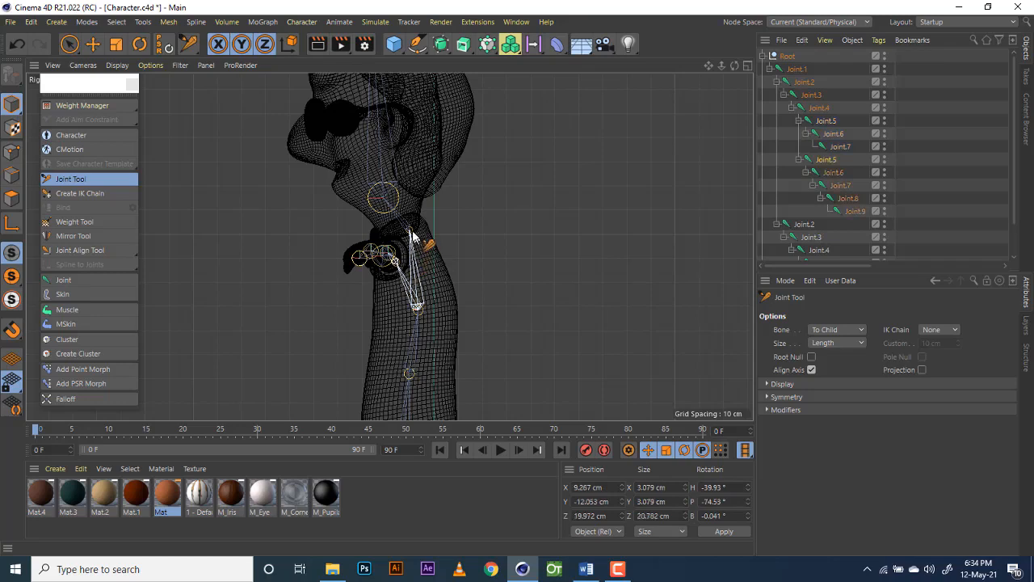
{"action": "left_click_drag", "start_coordinate": [412, 236], "coordinate": [409, 231]}
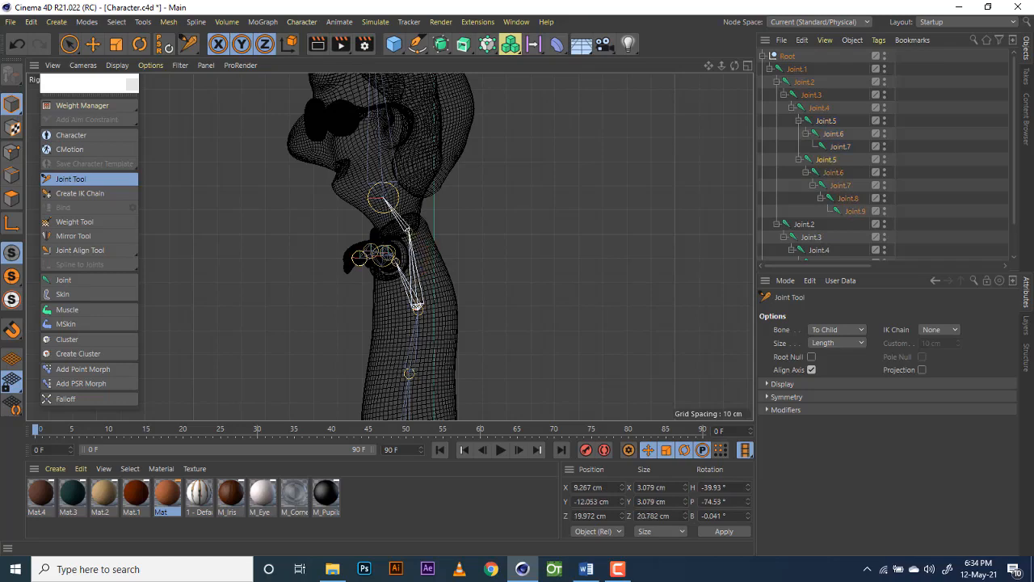
{"action": "left_click", "coordinate": [416, 306]}
Step: Nudge the neck-base and jaw-level joints sideways in the front view to line them up with the neck
{"action": "left_click", "coordinate": [747, 65]}
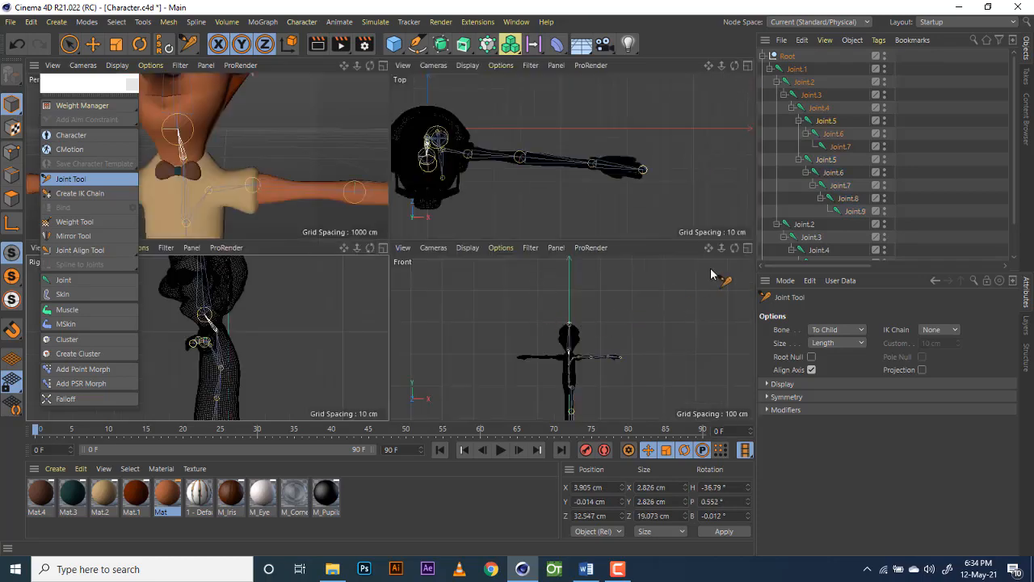
{"action": "left_click", "coordinate": [748, 247]}
{"action": "left_click_drag", "start_coordinate": [708, 65], "coordinate": [519, 185]}
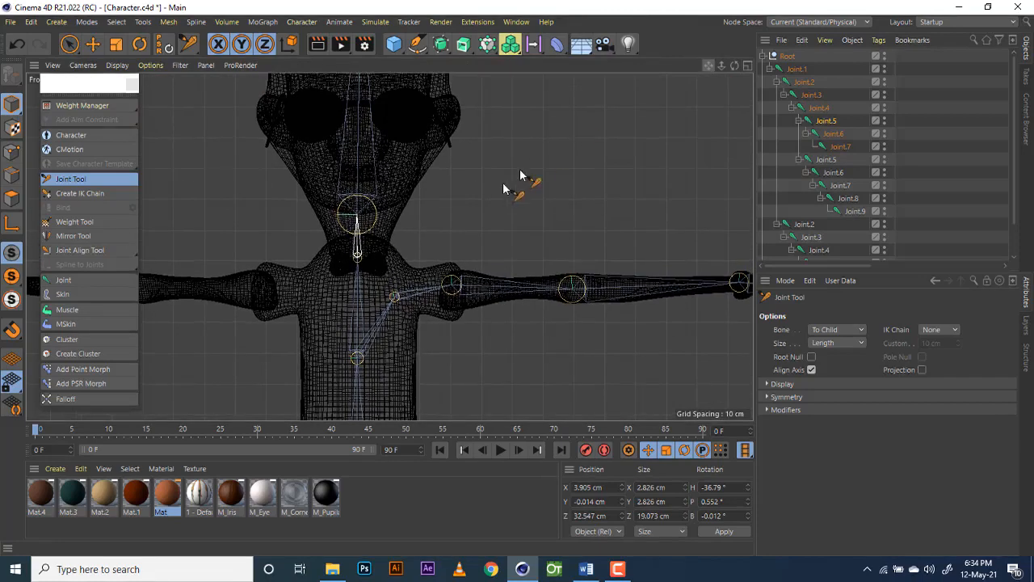
{"action": "scroll", "coordinate": [362, 294], "scroll_direction": "up", "scroll_amount": 3}
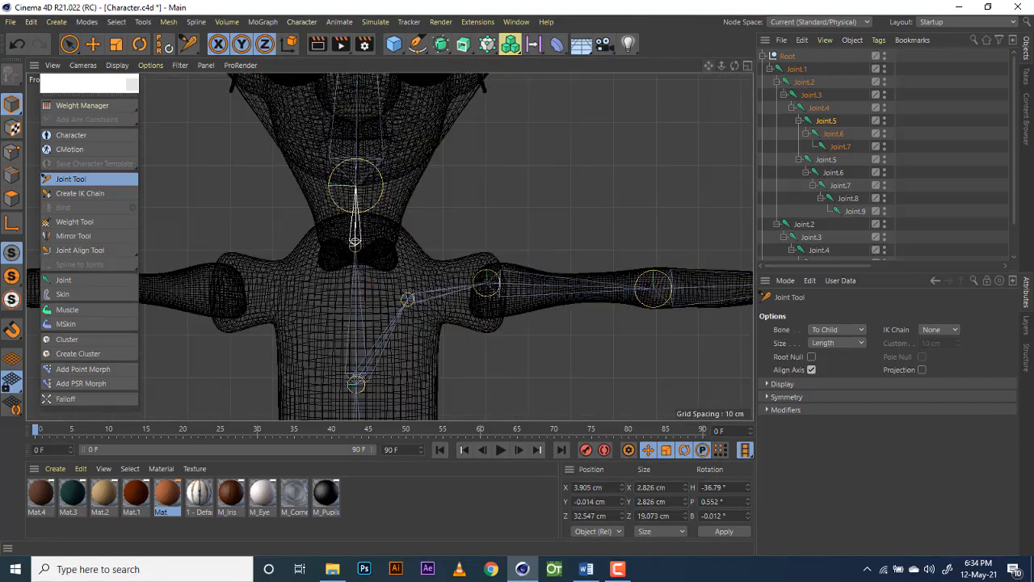
{"action": "left_click_drag", "start_coordinate": [357, 243], "coordinate": [358, 242]}
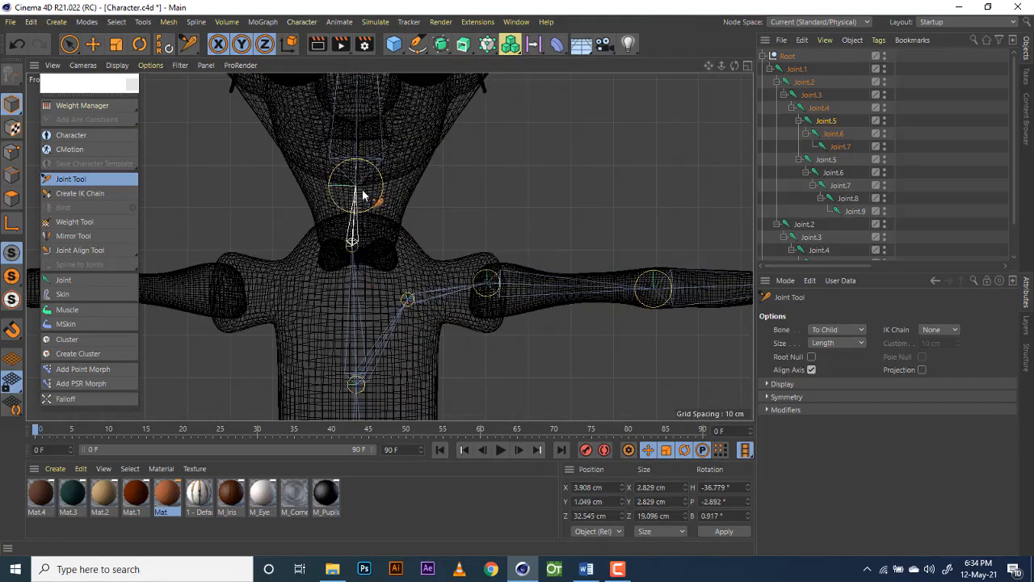
{"action": "left_click_drag", "start_coordinate": [357, 189], "coordinate": [353, 184]}
Step: Align the head-top joint with the head's centre line and recentre the neck-base joint behind the bow tie in the front view
{"action": "left_click_drag", "start_coordinate": [711, 66], "coordinate": [736, 402]}
{"action": "left_click_drag", "start_coordinate": [387, 170], "coordinate": [383, 175]}
{"action": "left_click_drag", "start_coordinate": [706, 65], "coordinate": [671, 0]}
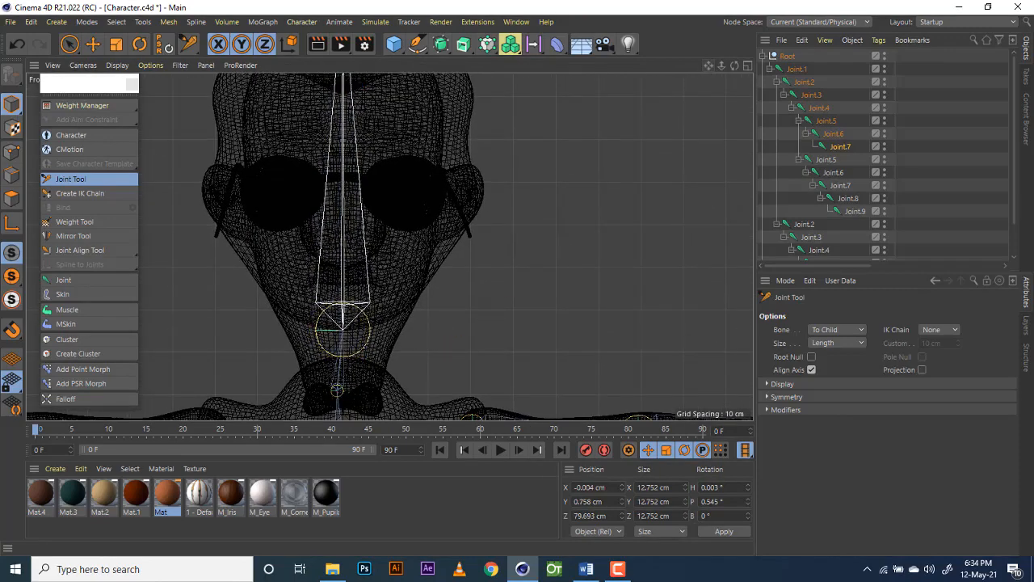
{"action": "left_click", "coordinate": [355, 391]}
{"action": "left_click_drag", "start_coordinate": [708, 66], "coordinate": [702, 0]}
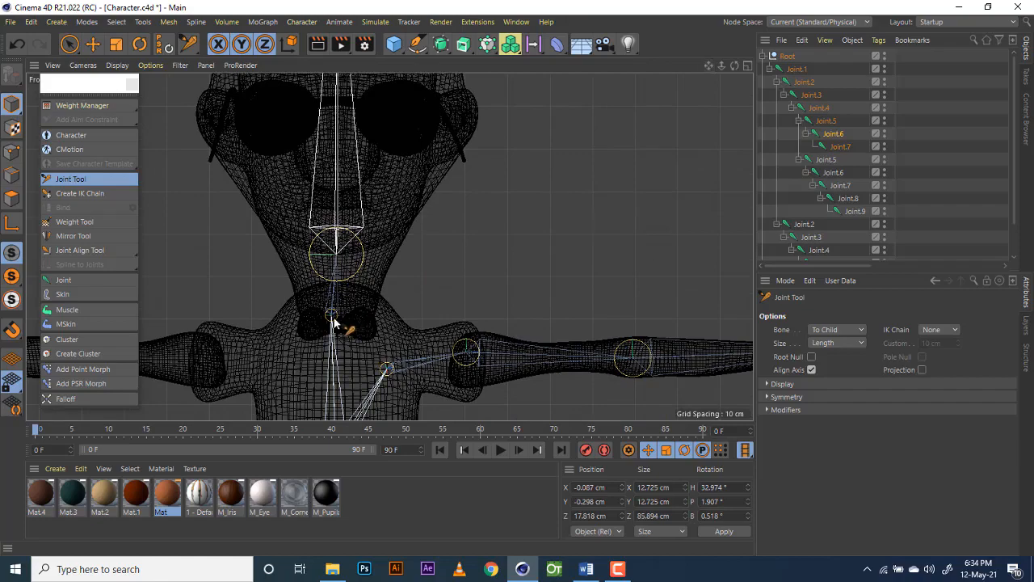
{"action": "left_click_drag", "start_coordinate": [333, 317], "coordinate": [338, 317]}
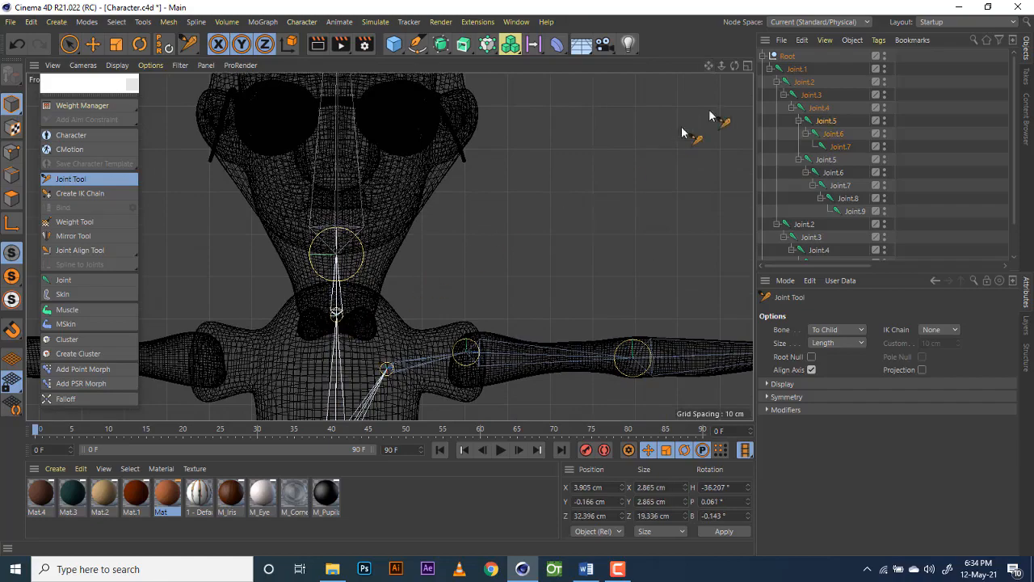
Step: Nudge the chest joint and the mid-spine joint sideways onto the torso's centre line in the front view
{"action": "left_click_drag", "start_coordinate": [710, 66], "coordinate": [386, 239]}
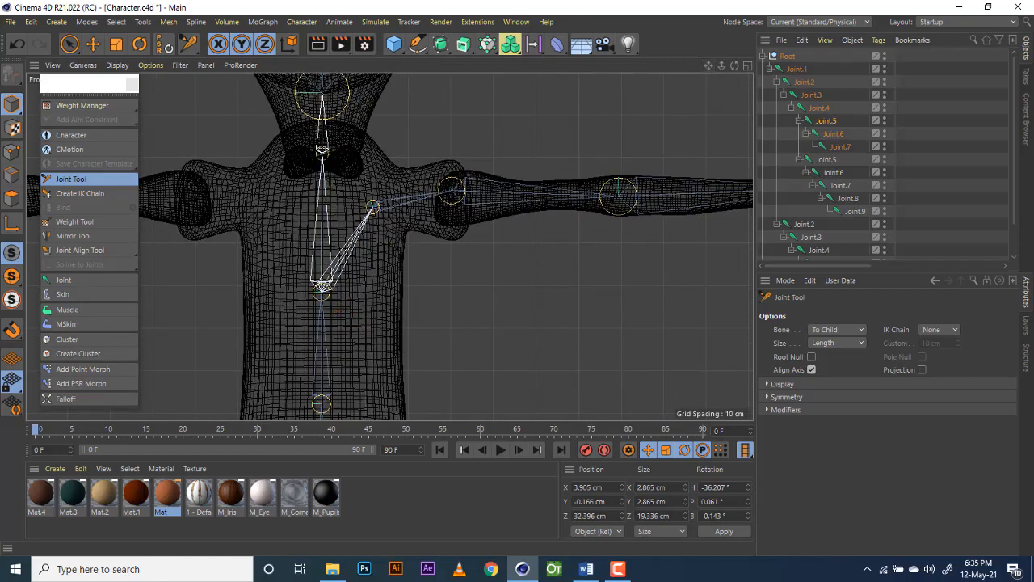
{"action": "left_click", "coordinate": [324, 285]}
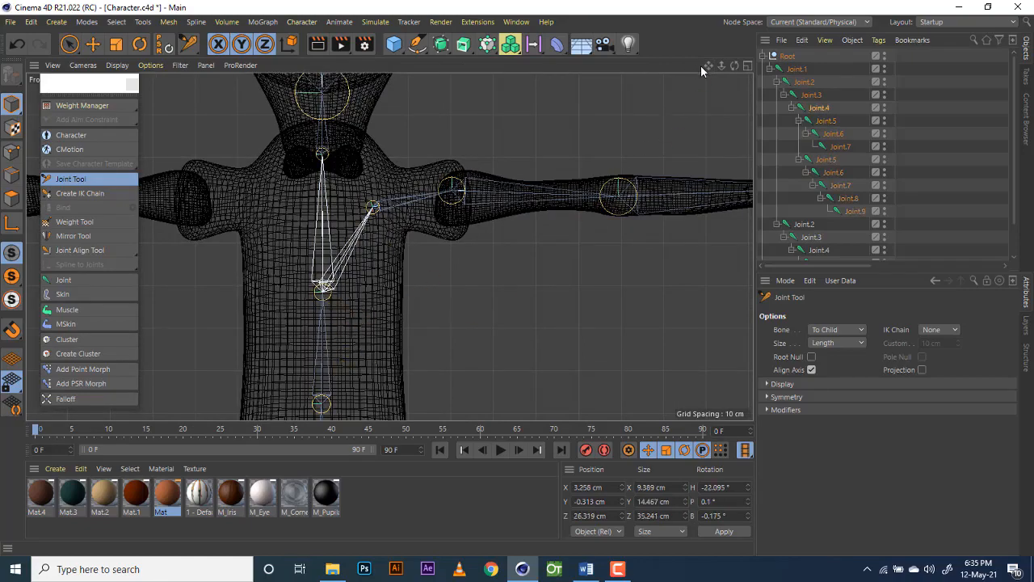
{"action": "left_click_drag", "start_coordinate": [706, 68], "coordinate": [693, 1]}
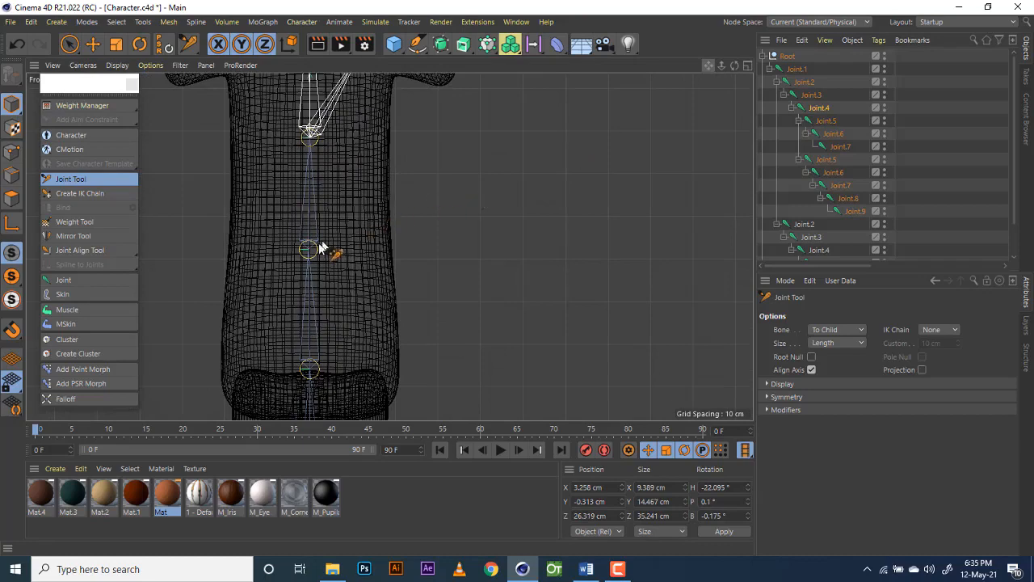
{"action": "left_click", "coordinate": [319, 249]}
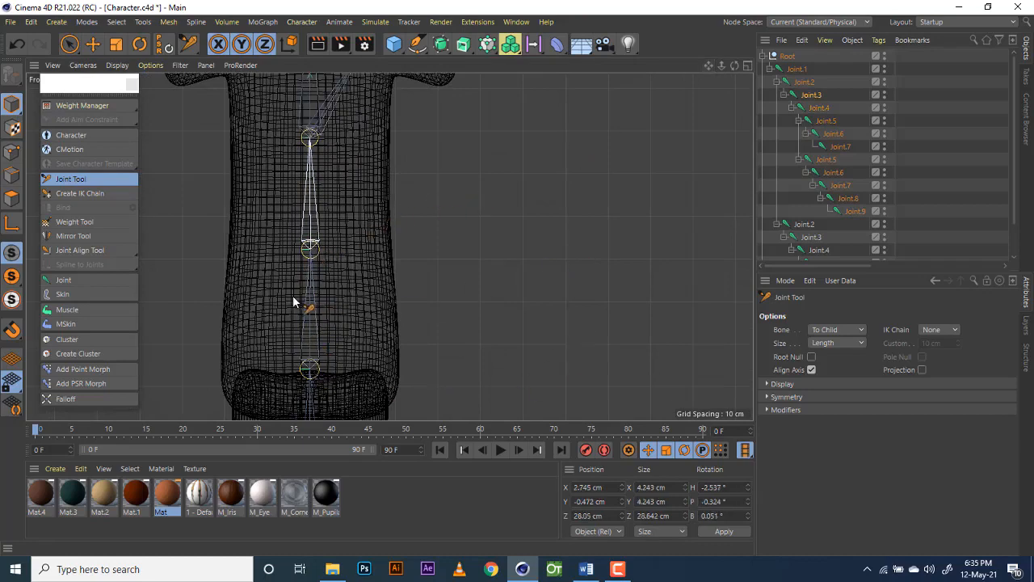
{"action": "scroll", "coordinate": [304, 316], "scroll_direction": "down", "scroll_amount": 5}
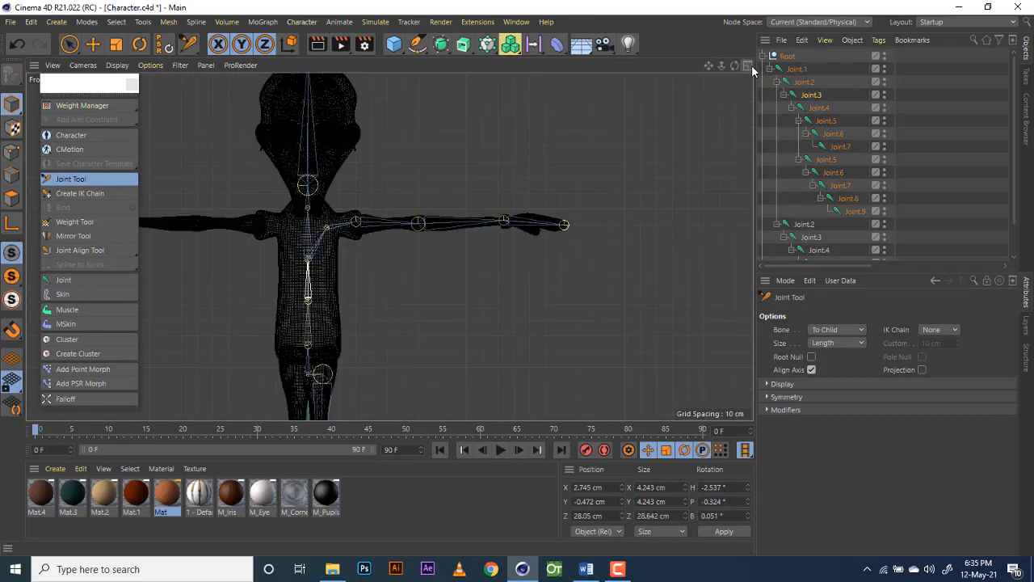
Step: Check the spine, head, left arm and left leg joints against the mesh in the right and top views
{"action": "left_click", "coordinate": [748, 67]}
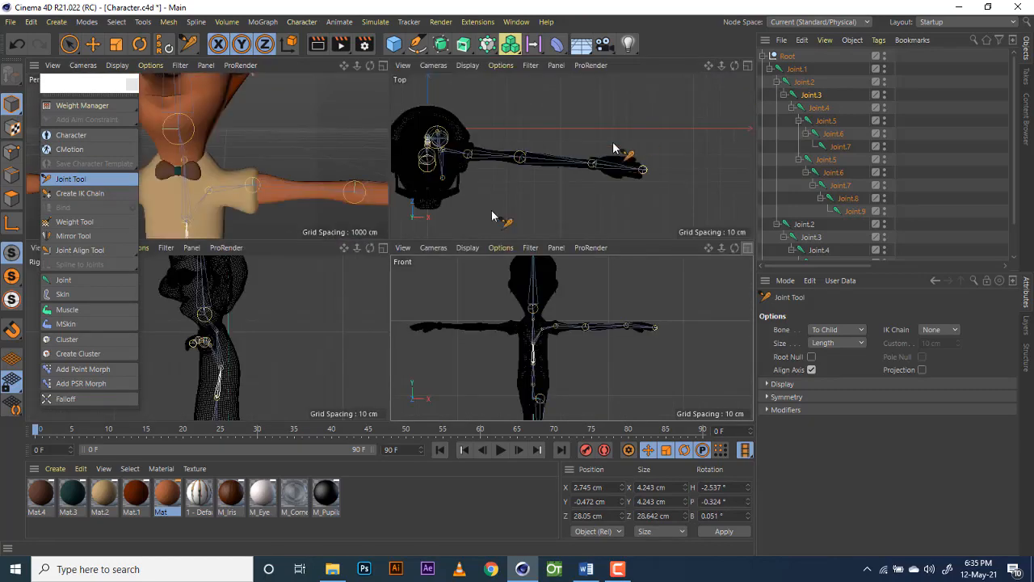
{"action": "left_click", "coordinate": [383, 247]}
{"action": "scroll", "coordinate": [526, 303], "scroll_direction": "up", "scroll_amount": 3}
{"action": "scroll", "coordinate": [526, 302], "scroll_direction": "down", "scroll_amount": 3}
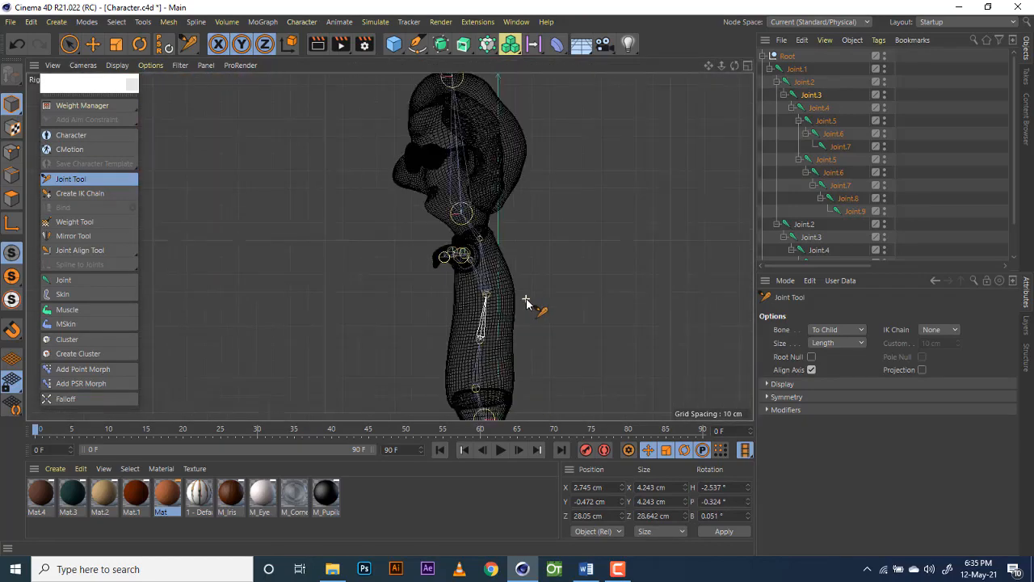
{"action": "scroll", "coordinate": [527, 302], "scroll_direction": "down", "scroll_amount": 2}
{"action": "left_click_drag", "start_coordinate": [709, 66], "coordinate": [389, 246]}
{"action": "left_click", "coordinate": [749, 64]}
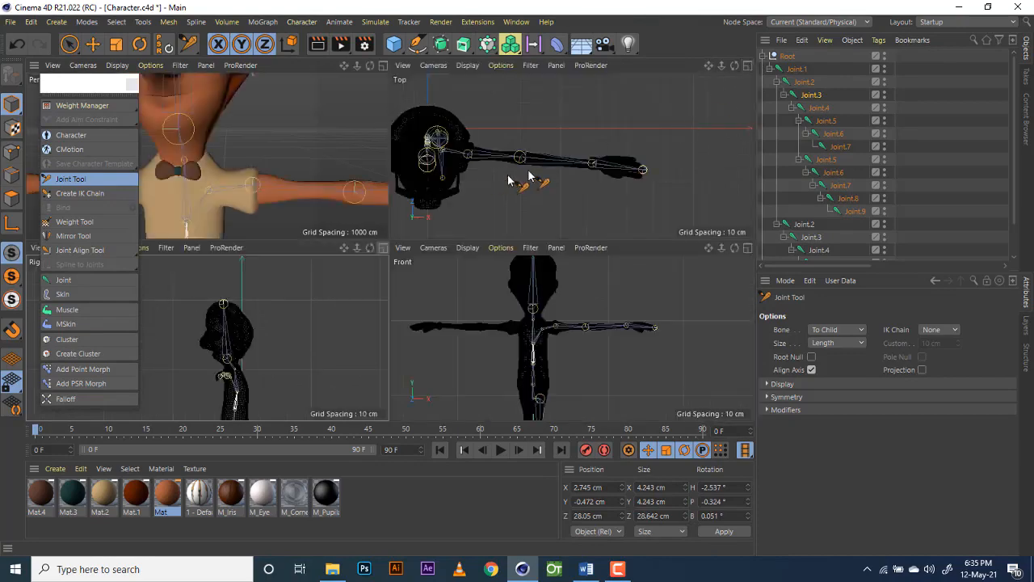
{"action": "left_click", "coordinate": [749, 64]}
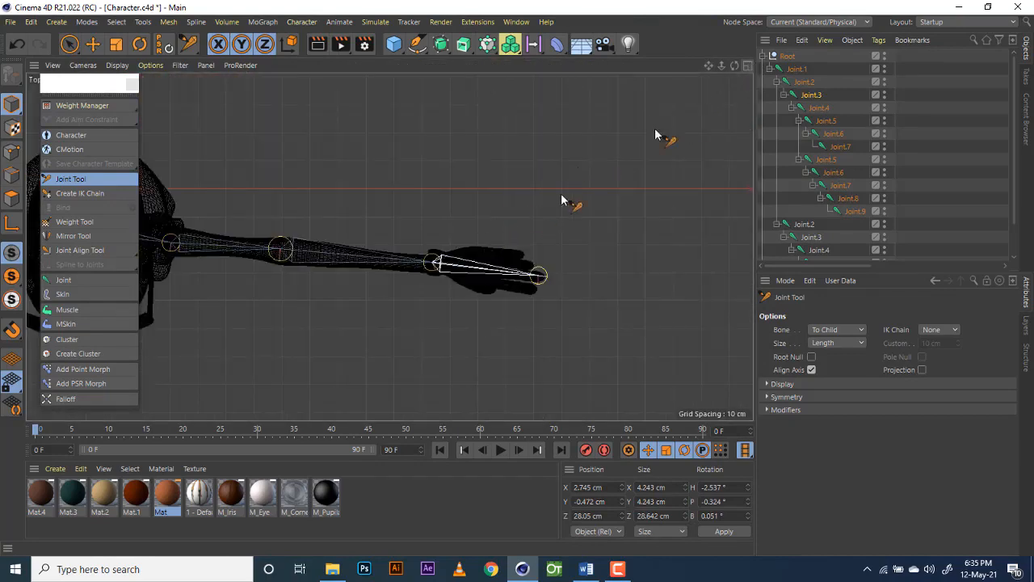
{"action": "left_click_drag", "start_coordinate": [709, 66], "coordinate": [389, 246]}
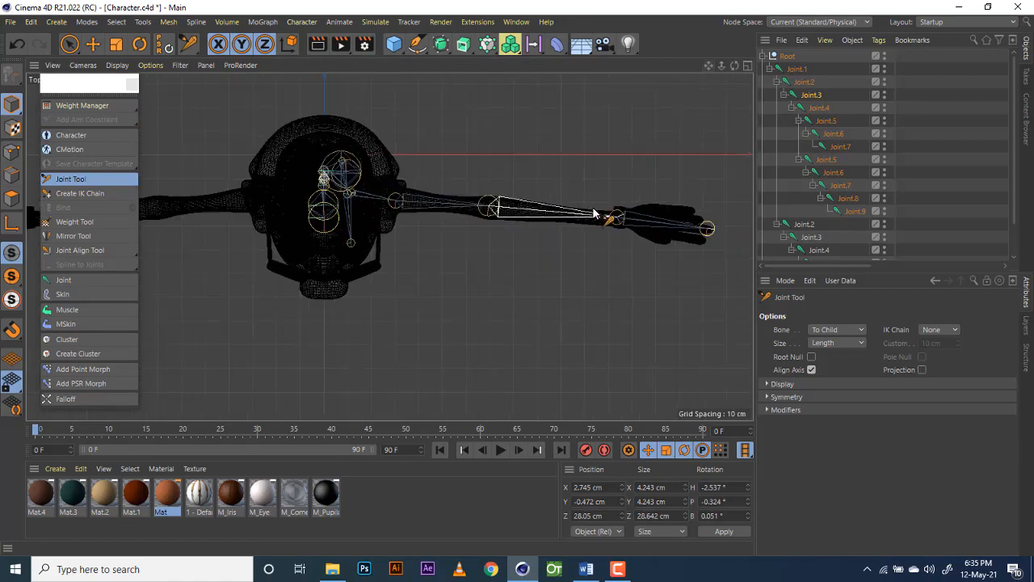
{"action": "left_click", "coordinate": [747, 63]}
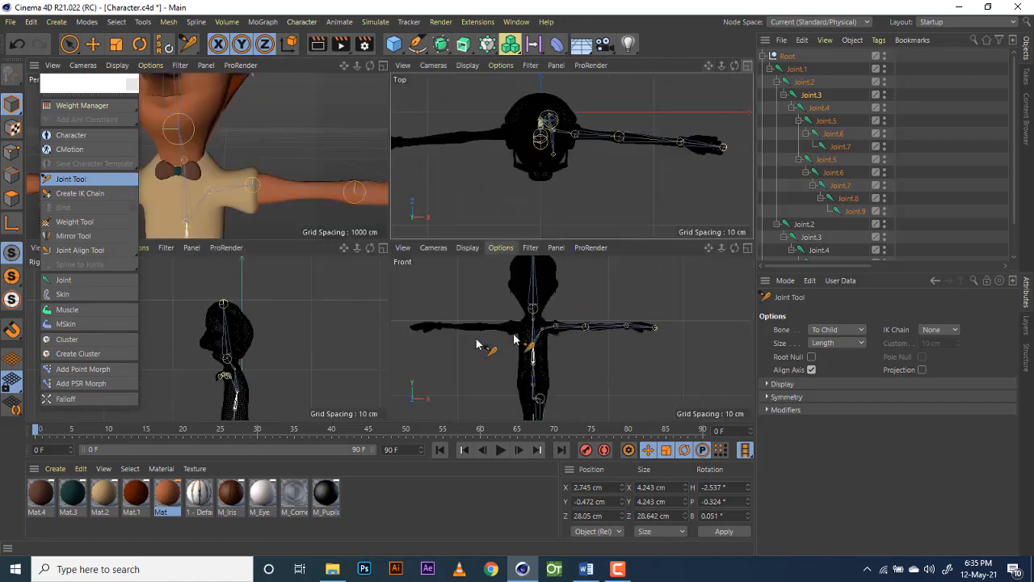
{"action": "scroll", "coordinate": [319, 355], "scroll_direction": "down", "scroll_amount": 3}
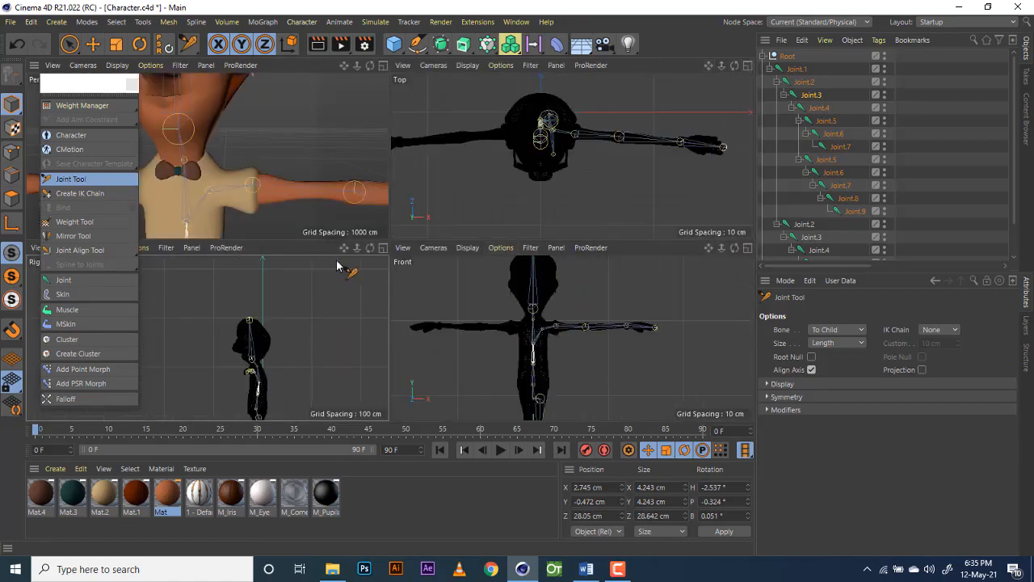
{"action": "left_click", "coordinate": [382, 248]}
{"action": "left_click_drag", "start_coordinate": [709, 65], "coordinate": [663, 8]}
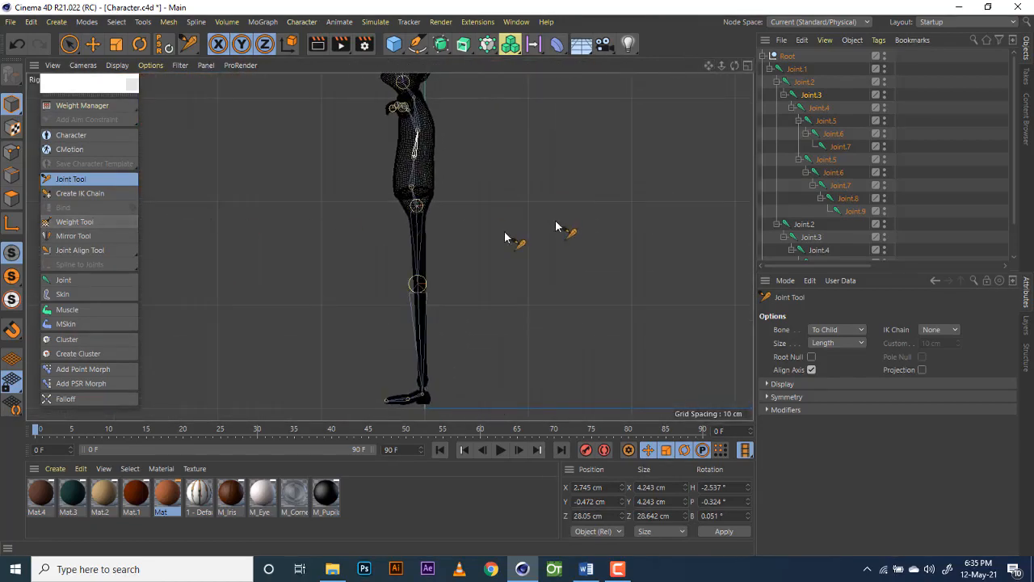
{"action": "scroll", "coordinate": [422, 369], "scroll_direction": "up", "scroll_amount": 4}
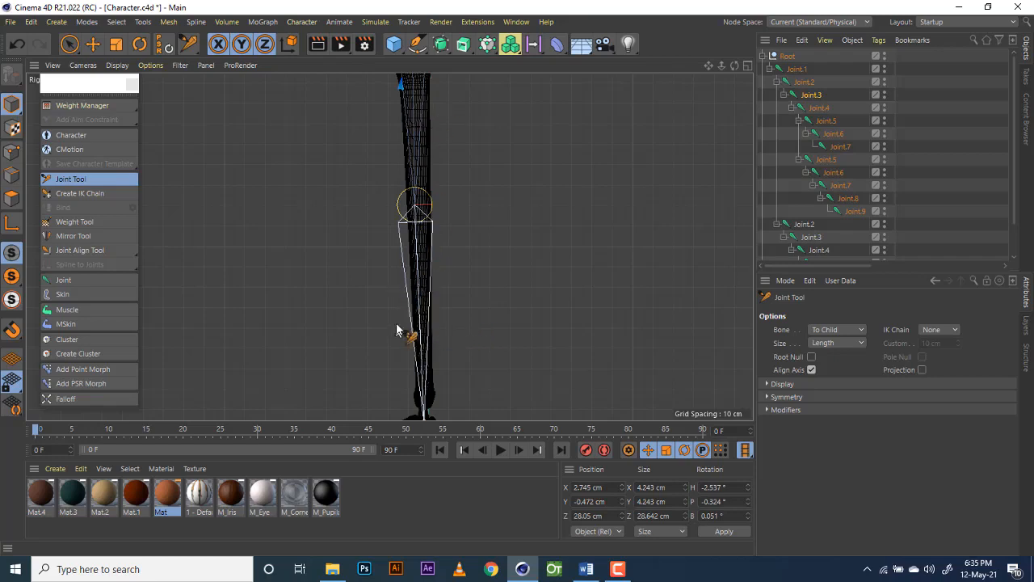
{"action": "left_click", "coordinate": [747, 65]}
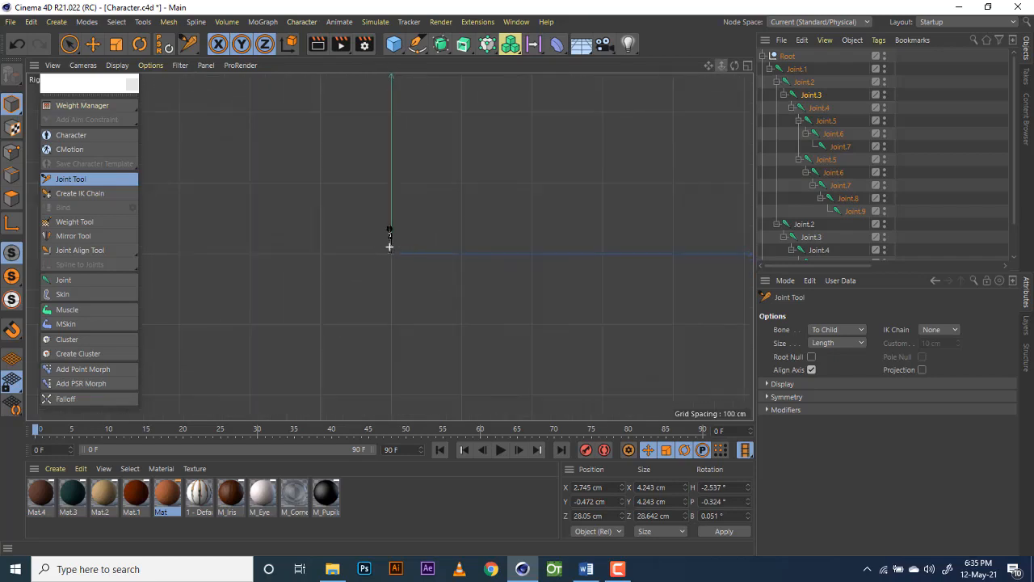
Step: Move the left elbow joint slightly to centre it inside the arm mesh in the top view
{"action": "left_click", "coordinate": [748, 65]}
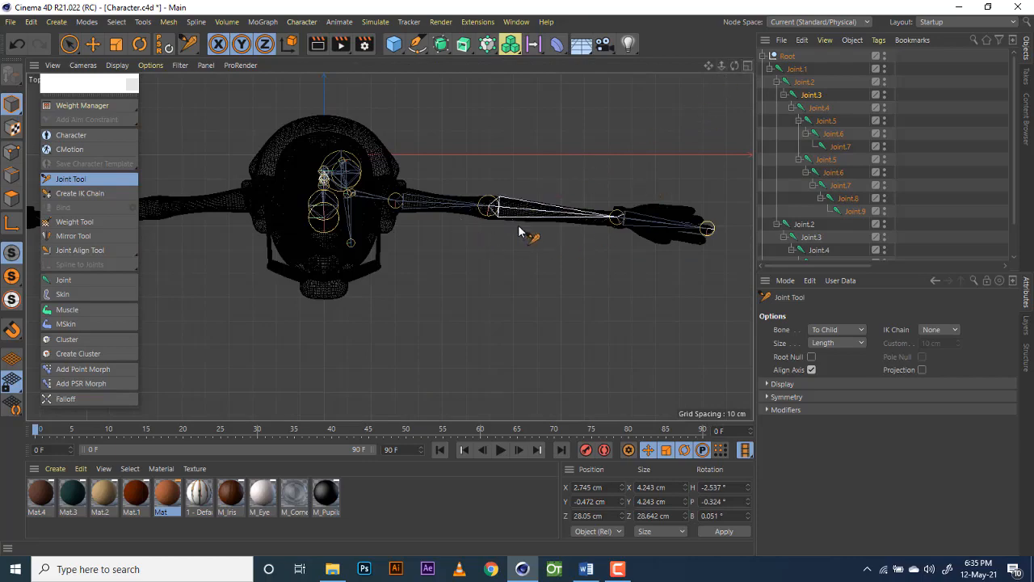
{"action": "scroll", "coordinate": [521, 228], "scroll_direction": "up", "scroll_amount": 3}
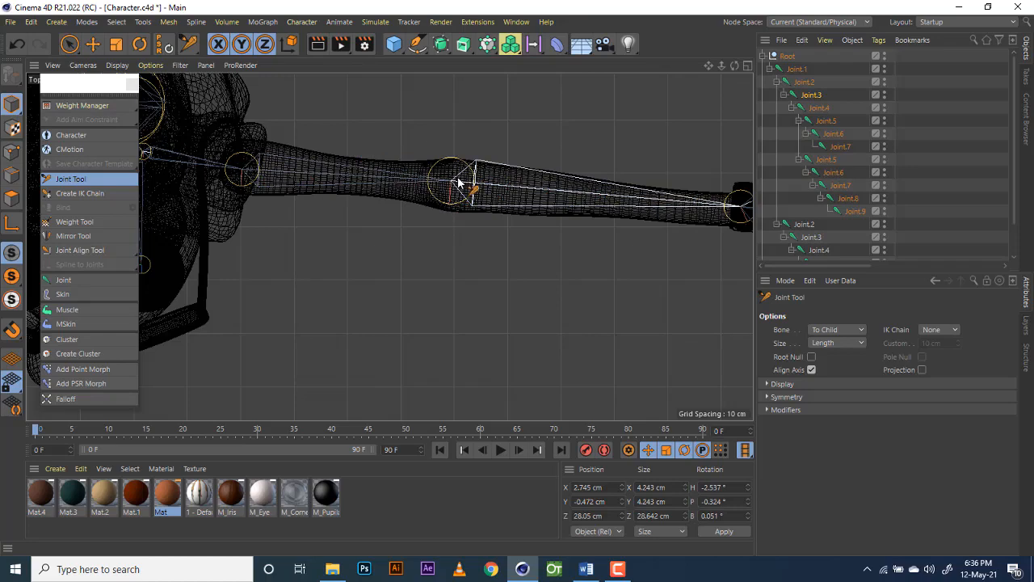
{"action": "left_click_drag", "start_coordinate": [451, 181], "coordinate": [455, 177]}
{"action": "left_click", "coordinate": [747, 67]}
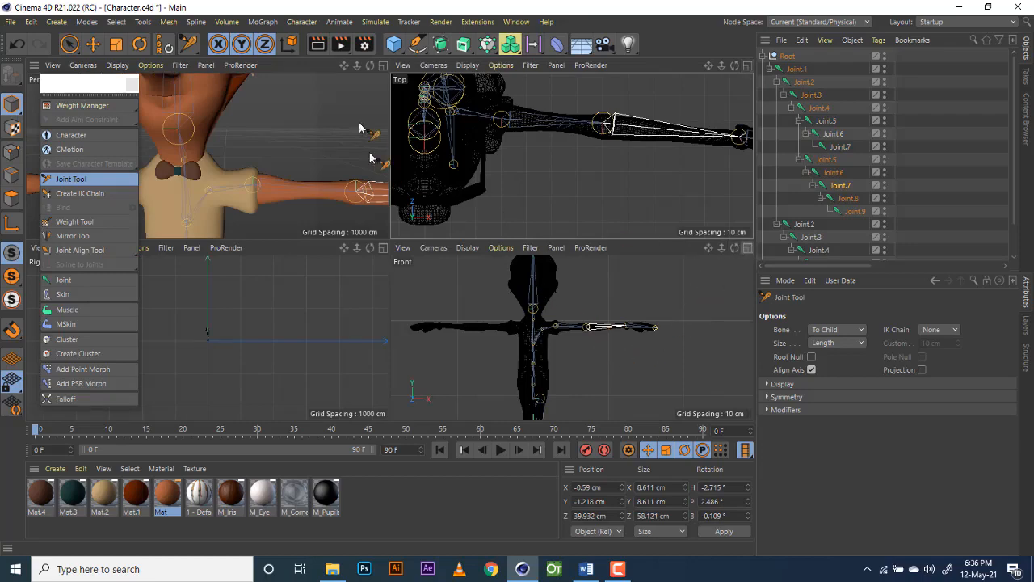
Step: Examine the left knee, elbow, shoulder and spine joints up close from several angles in the perspective view
{"action": "left_click", "coordinate": [383, 66]}
{"action": "left_click_drag", "start_coordinate": [725, 69], "coordinate": [668, 131]}
{"action": "scroll", "coordinate": [387, 331], "scroll_direction": "up", "scroll_amount": 6}
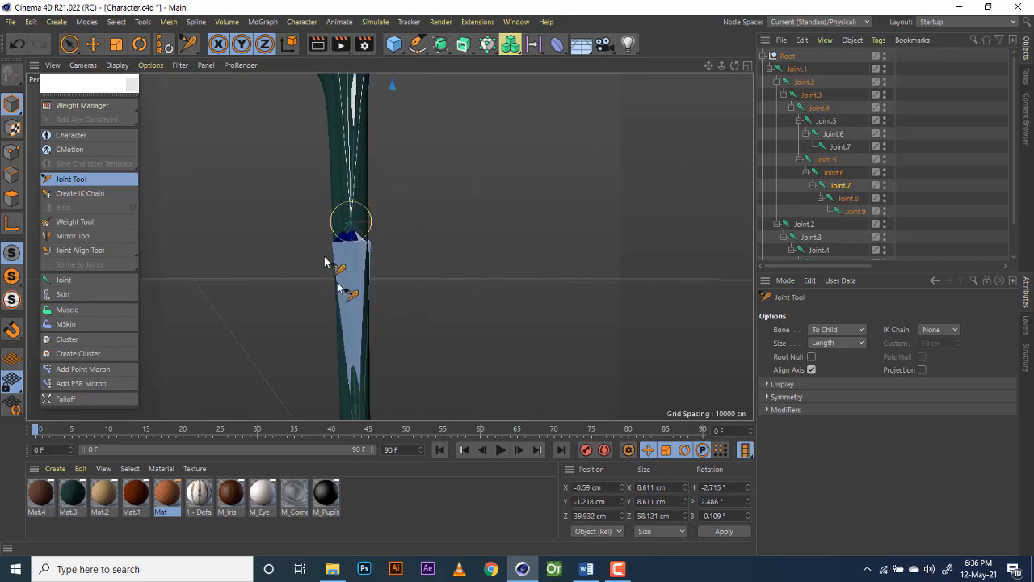
{"action": "left_click_drag", "start_coordinate": [710, 68], "coordinate": [657, 111]}
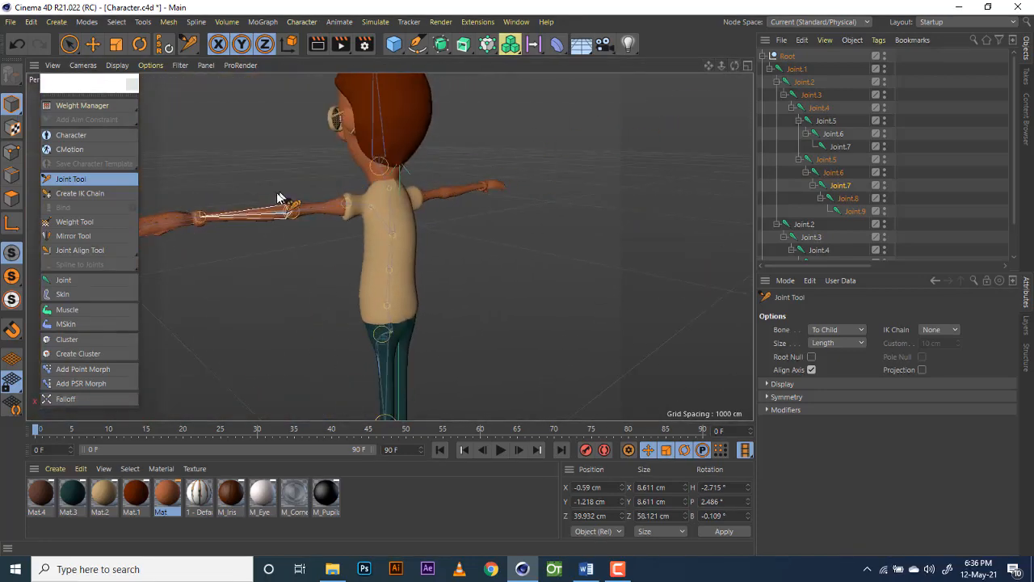
{"action": "scroll", "coordinate": [295, 208], "scroll_direction": "up", "scroll_amount": 5}
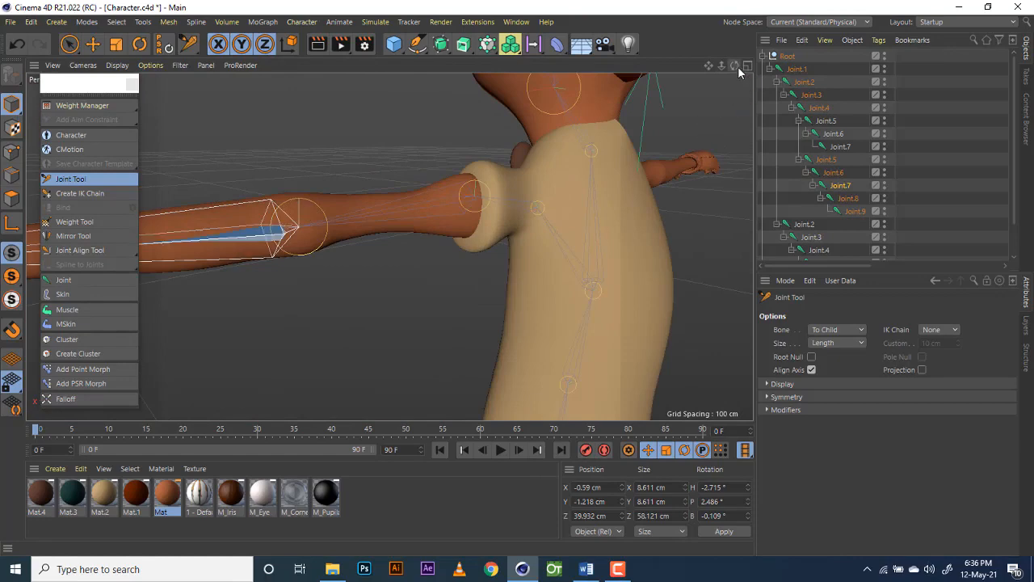
{"action": "left_click_drag", "start_coordinate": [735, 65], "coordinate": [452, 212]}
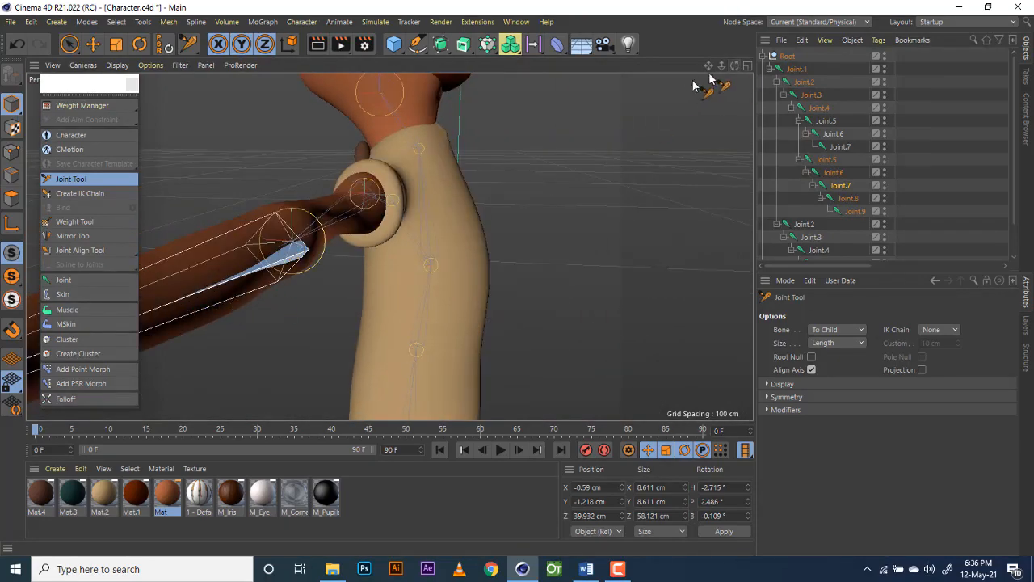
{"action": "left_click_drag", "start_coordinate": [709, 65], "coordinate": [393, 261]}
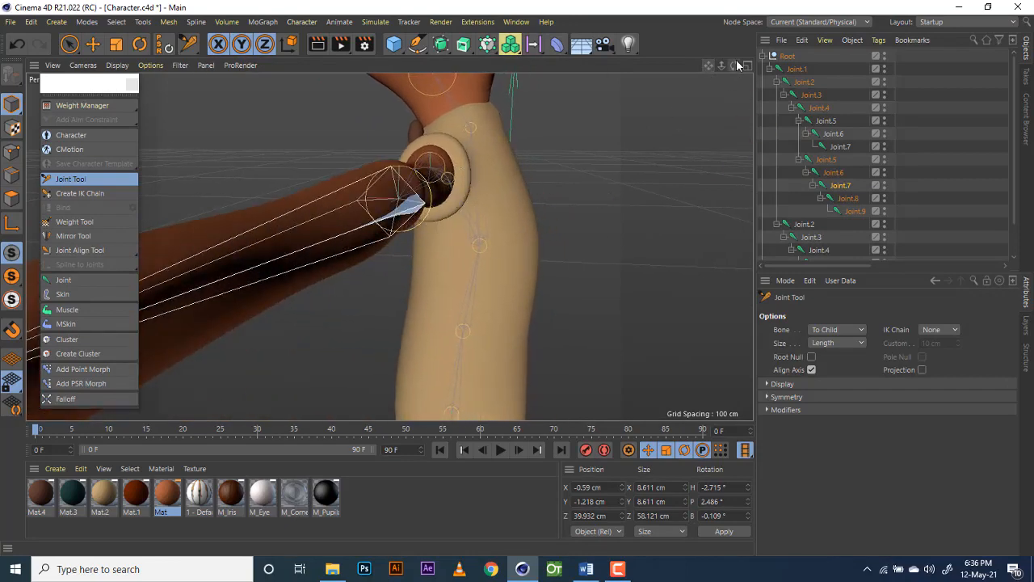
{"action": "left_click_drag", "start_coordinate": [735, 65], "coordinate": [389, 247]}
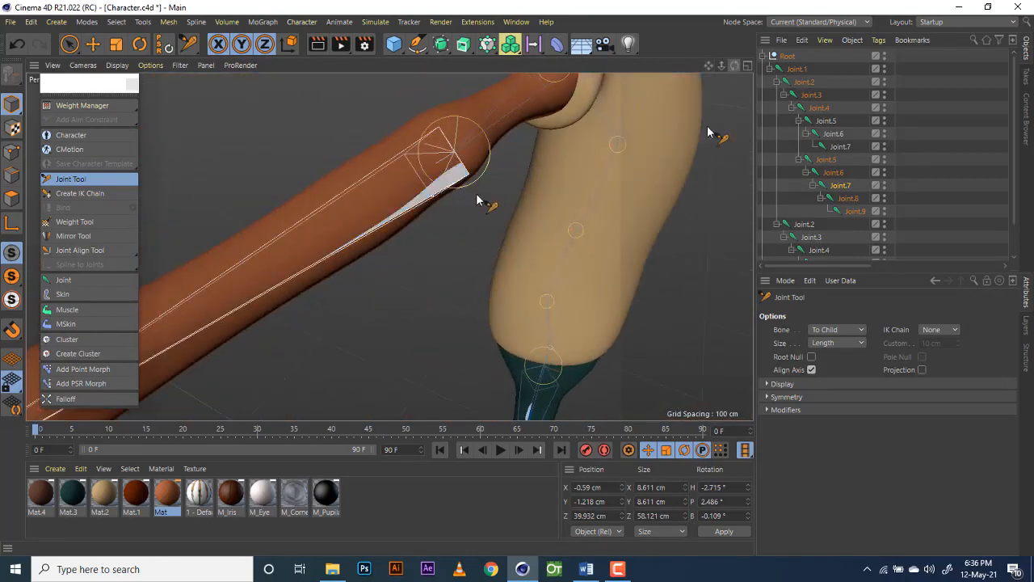
{"action": "left_click_drag", "start_coordinate": [735, 71], "coordinate": [388, 246]}
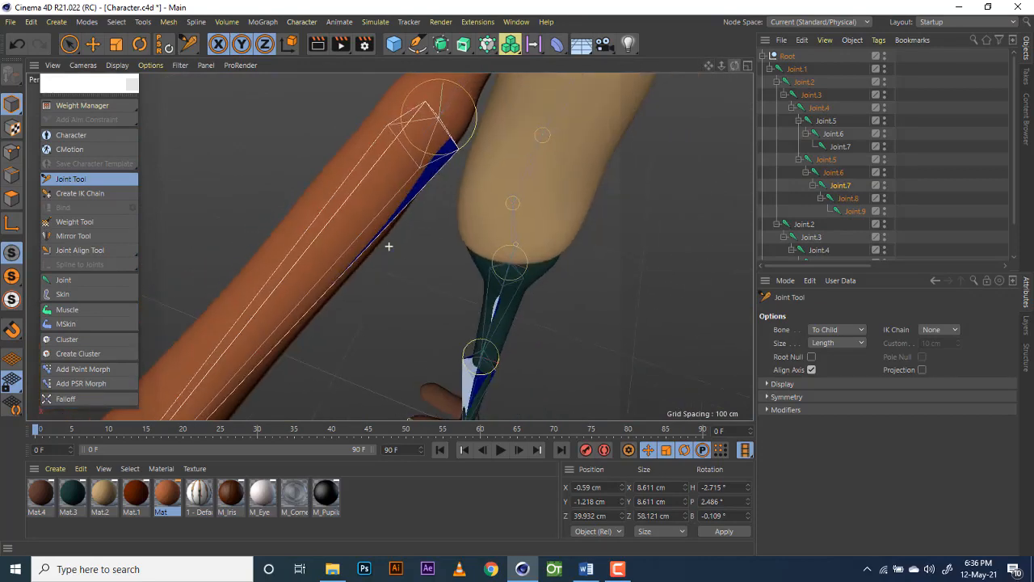
{"action": "left_click_drag", "start_coordinate": [711, 68], "coordinate": [388, 245]}
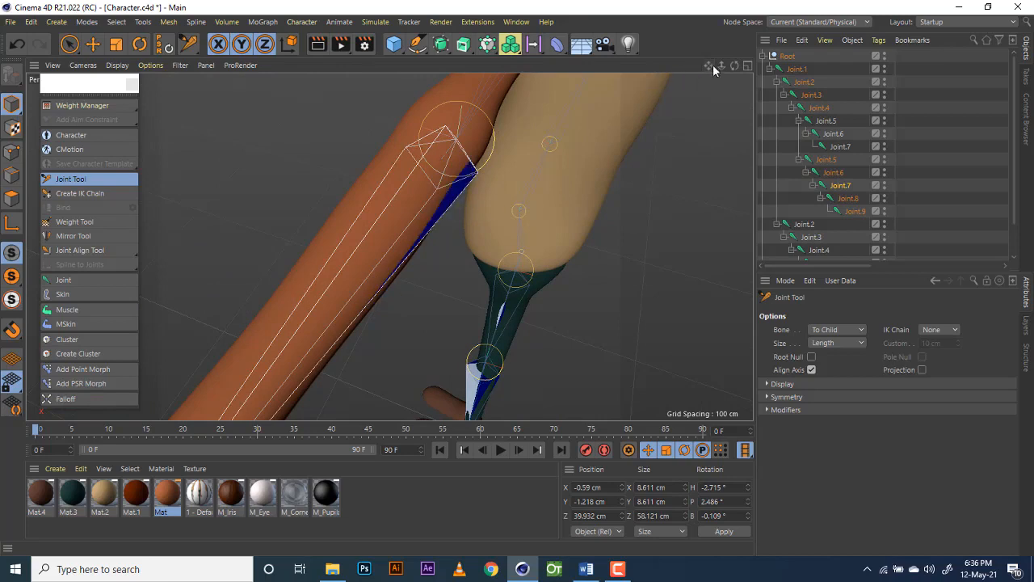
{"action": "left_click_drag", "start_coordinate": [716, 66], "coordinate": [389, 246]}
Step: Review the whole character and its skeleton from the front in the perspective view
{"action": "scroll", "coordinate": [389, 247], "scroll_direction": "down", "scroll_amount": 6}
{"action": "left_click_drag", "start_coordinate": [731, 70], "coordinate": [388, 247]}
{"action": "left_click_drag", "start_coordinate": [706, 70], "coordinate": [389, 246]}
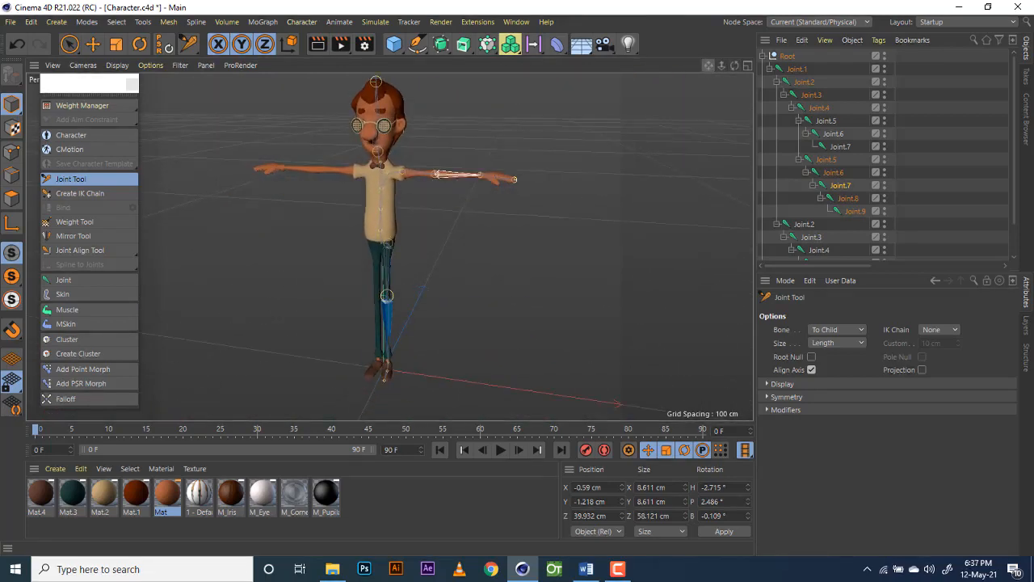
{"action": "left_click_drag", "start_coordinate": [735, 65], "coordinate": [389, 247]}
{"action": "left_click_drag", "start_coordinate": [724, 68], "coordinate": [389, 246]}
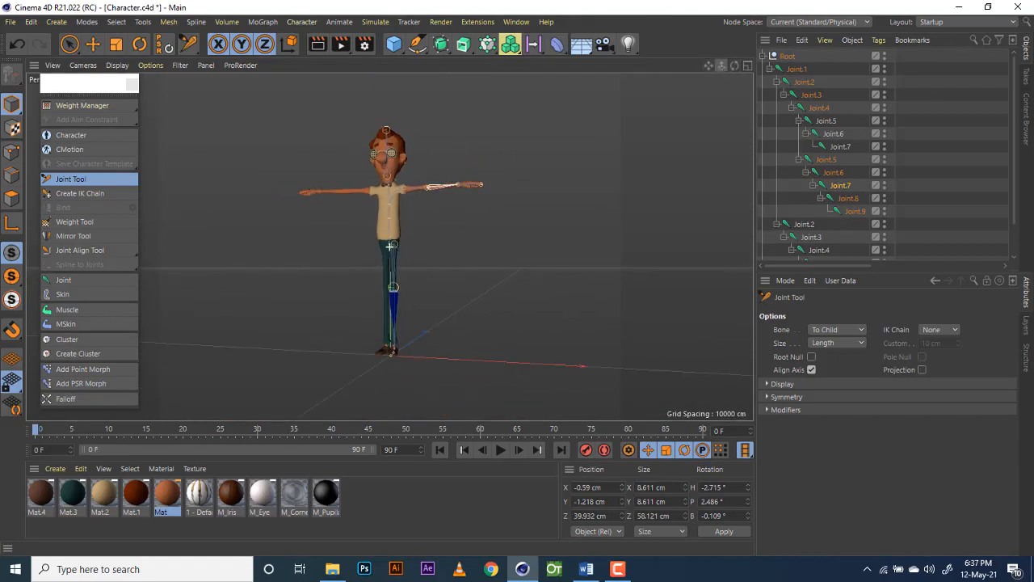
{"action": "left_click_drag", "start_coordinate": [737, 66], "coordinate": [737, 67]}
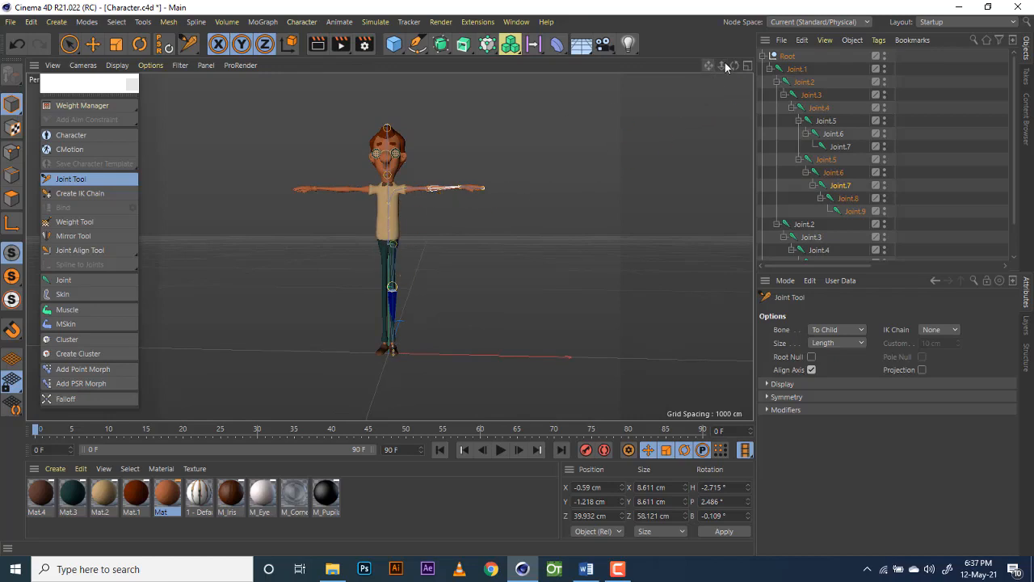
{"action": "left_click_drag", "start_coordinate": [722, 65], "coordinate": [710, 68]}
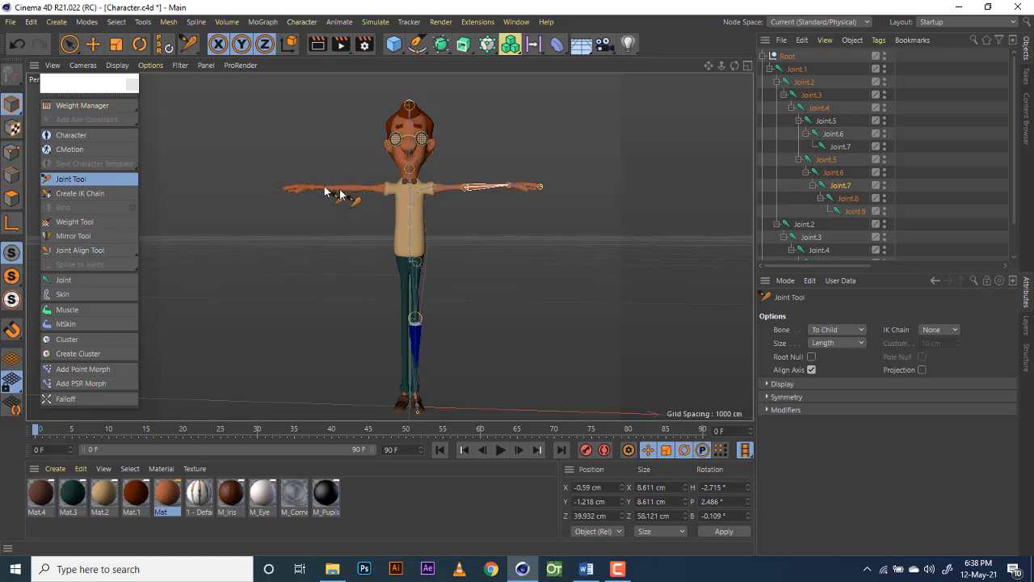
{"action": "left_click_drag", "start_coordinate": [709, 65], "coordinate": [410, 234]}
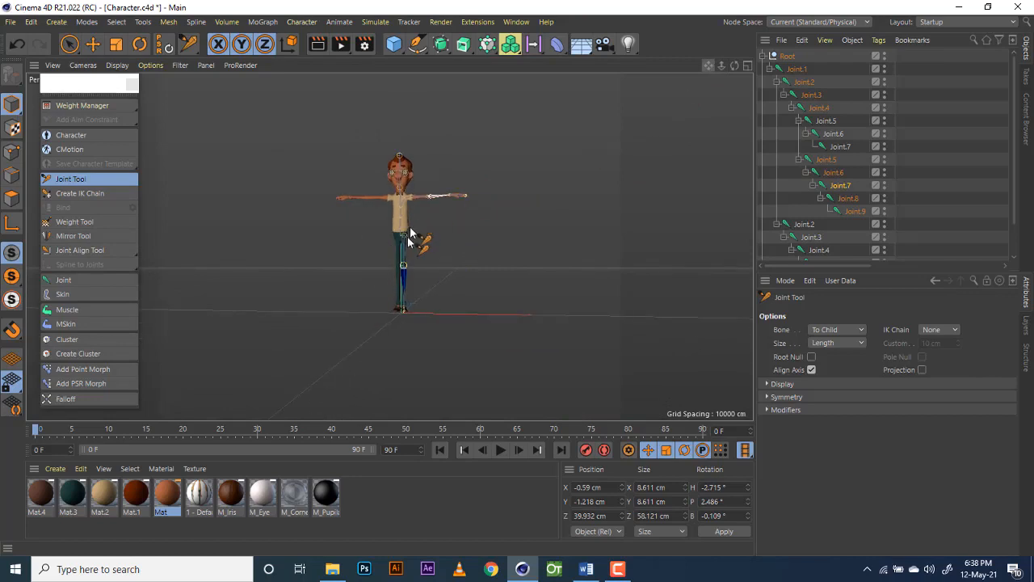
{"action": "scroll", "coordinate": [409, 234], "scroll_direction": "up", "scroll_amount": 3}
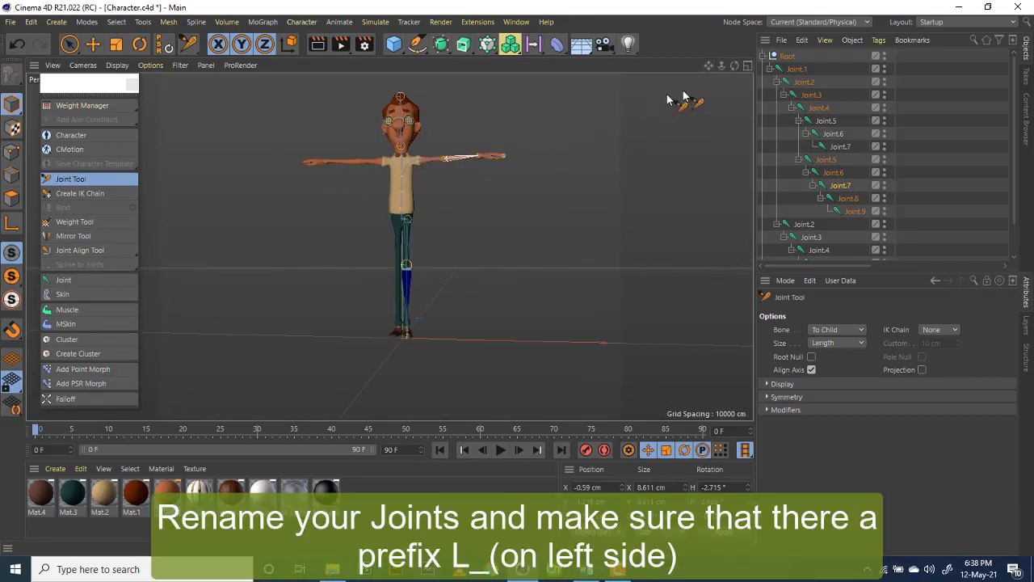
{"action": "left_click_drag", "start_coordinate": [729, 63], "coordinate": [388, 246]}
{"action": "scroll", "coordinate": [389, 245], "scroll_direction": "up", "scroll_amount": 1}
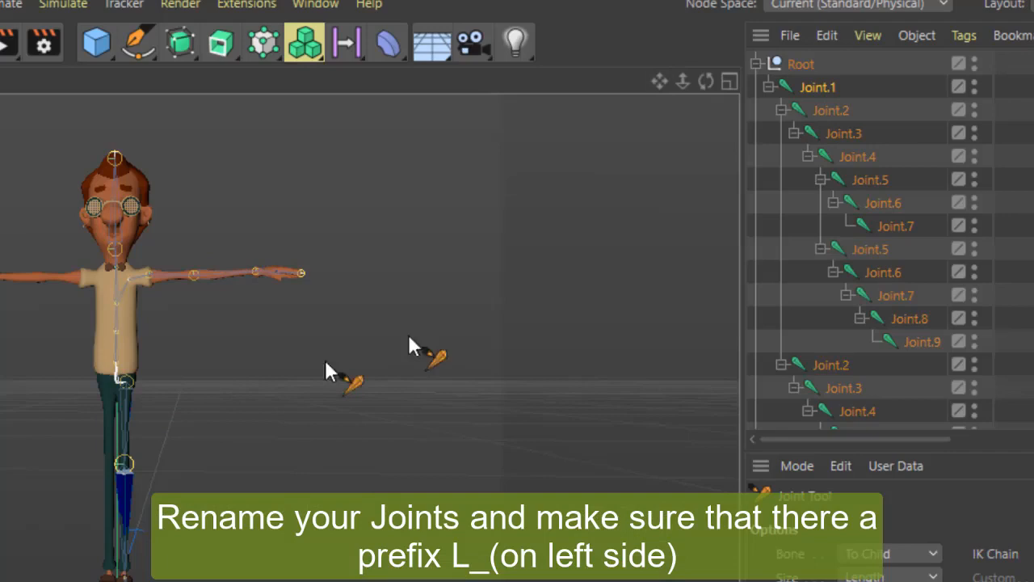
Step: Rename the first joint under Root as Hips and its spine child Joint.2 as Lower_body
{"action": "double_click", "coordinate": [803, 69]}
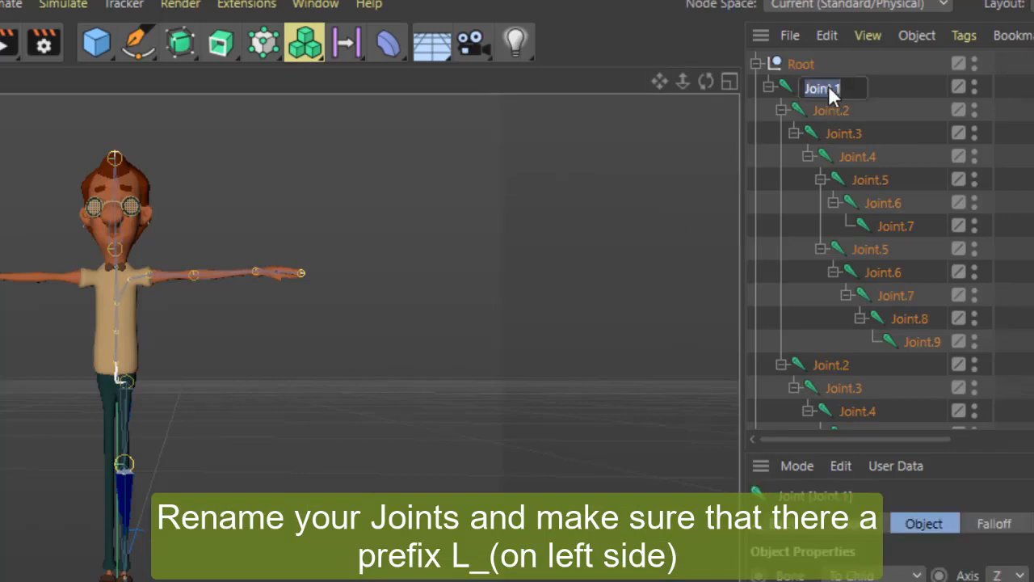
{"action": "type", "text": "Hips"}
{"action": "double_click", "coordinate": [843, 108]}
{"action": "type", "text": "Low"}
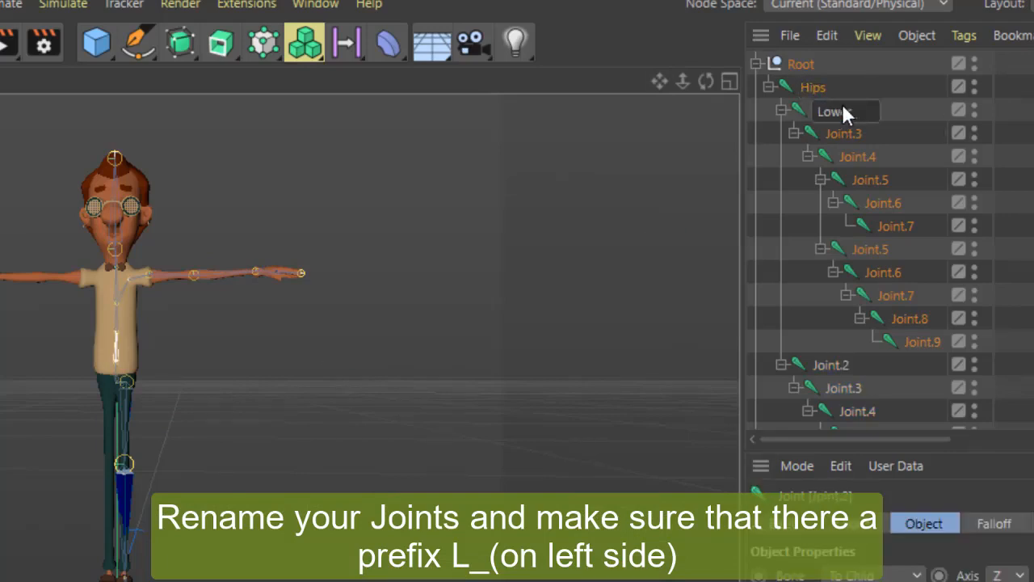
{"action": "type", "text": "er_body"}
{"action": "key", "text": "Return"}
Step: Rename the next two spine joints above Lower_body as Upper_body and Chest
{"action": "double_click", "coordinate": [862, 135]}
{"action": "type", "text": "Upper"}
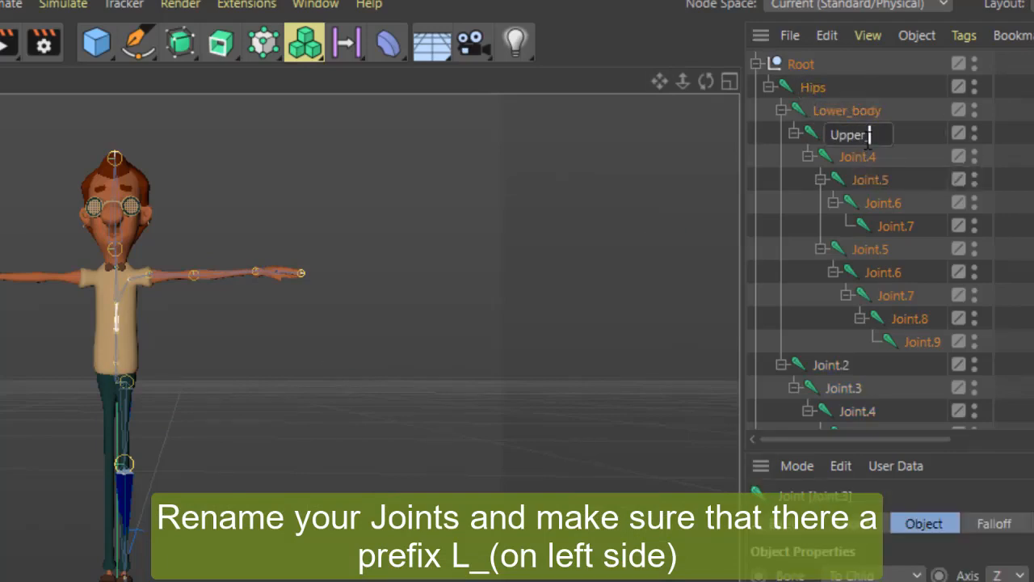
{"action": "type", "text": "_body"}
{"action": "key", "text": "Return"}
{"action": "double_click", "coordinate": [869, 153]}
{"action": "type", "text": "Chest"}
{"action": "key", "text": "Return"}
Step: Rename the three joints of the neck and head branch under Chest as Neck, Head and End_head
{"action": "left_click", "coordinate": [868, 180]}
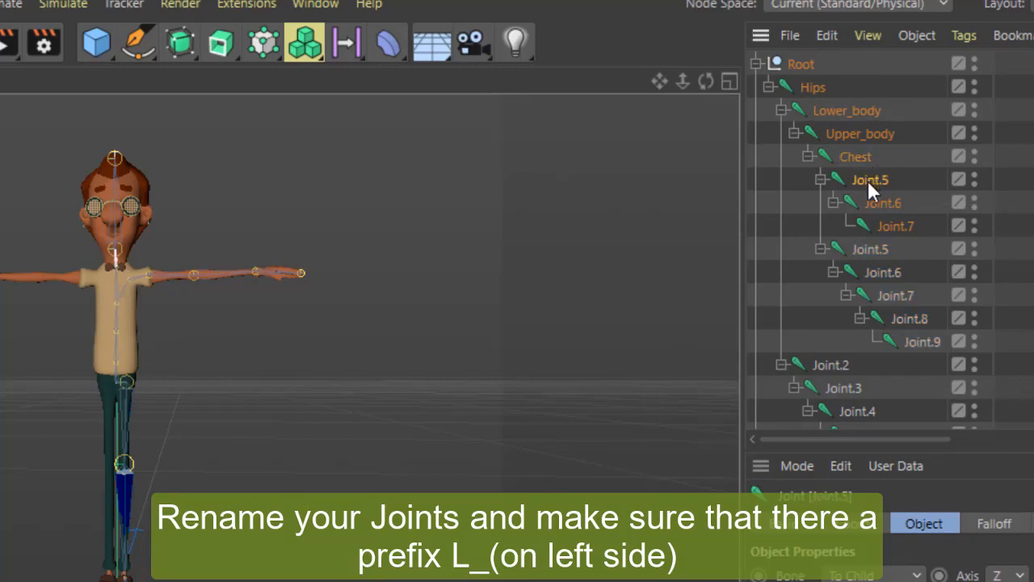
{"action": "double_click", "coordinate": [868, 180]}
{"action": "type", "text": "Neck"}
{"action": "key", "text": "Return"}
{"action": "double_click", "coordinate": [897, 200]}
{"action": "type", "text": "Head"}
{"action": "key", "text": "Return"}
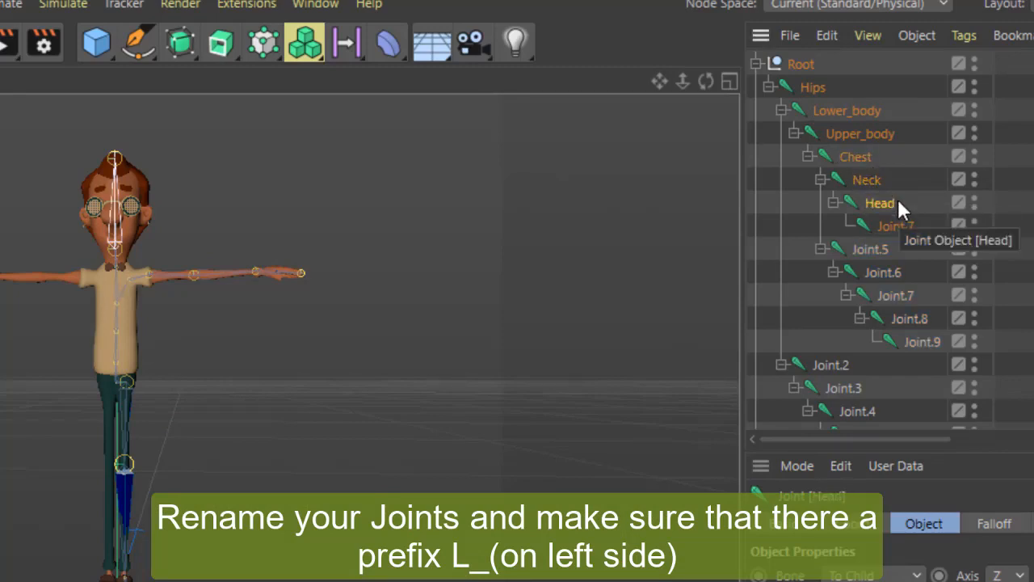
{"action": "double_click", "coordinate": [895, 226]}
{"action": "type", "text": "End_head"}
{"action": "key", "text": "Return"}
Step: Rename the first two joints of the left arm branch as L_shoulder and L_upperArm
{"action": "left_click", "coordinate": [871, 250]}
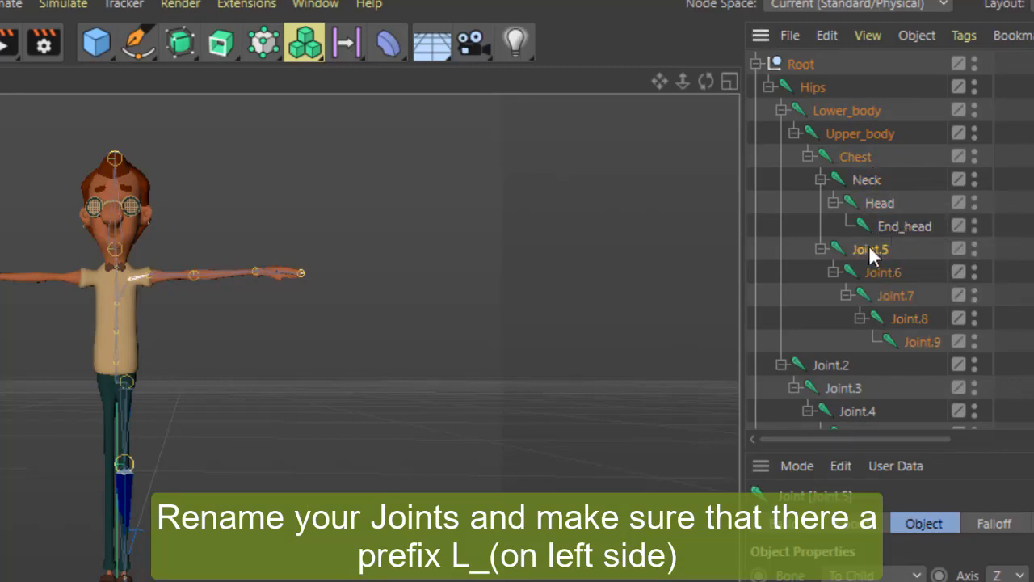
{"action": "key", "text": "o"}
{"action": "double_click", "coordinate": [880, 245]}
{"action": "type", "text": "L_shoulder"}
{"action": "key", "text": "Return"}
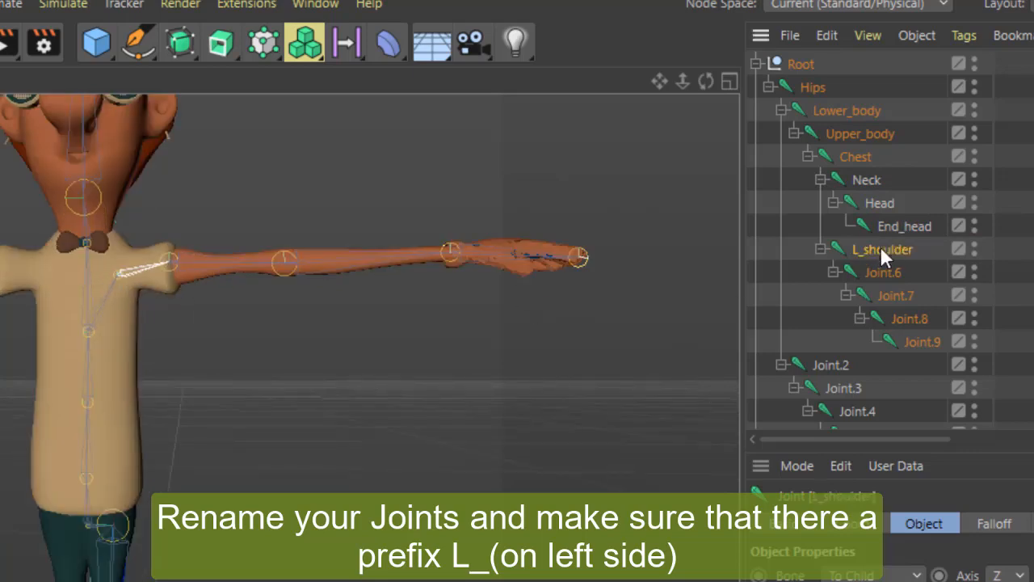
{"action": "double_click", "coordinate": [889, 274]}
{"action": "type", "text": "L_upper"}
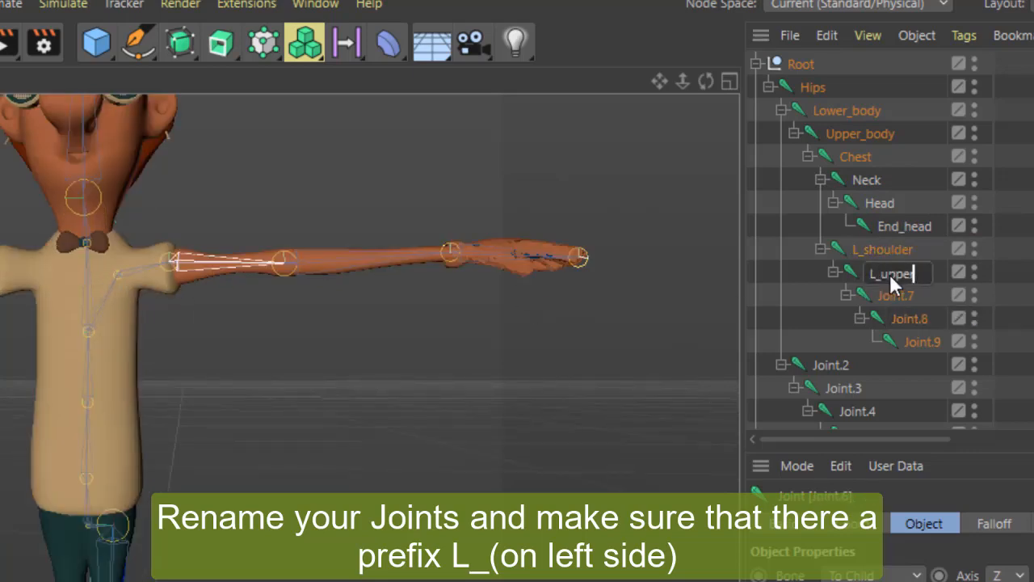
{"action": "type", "text": "Arm"}
{"action": "key", "text": "Return"}
Step: Rename the left elbow joint as L_LowerArm and the left wrist joint as L_Hand
{"action": "double_click", "coordinate": [900, 295]}
{"action": "type", "text": "L_"}
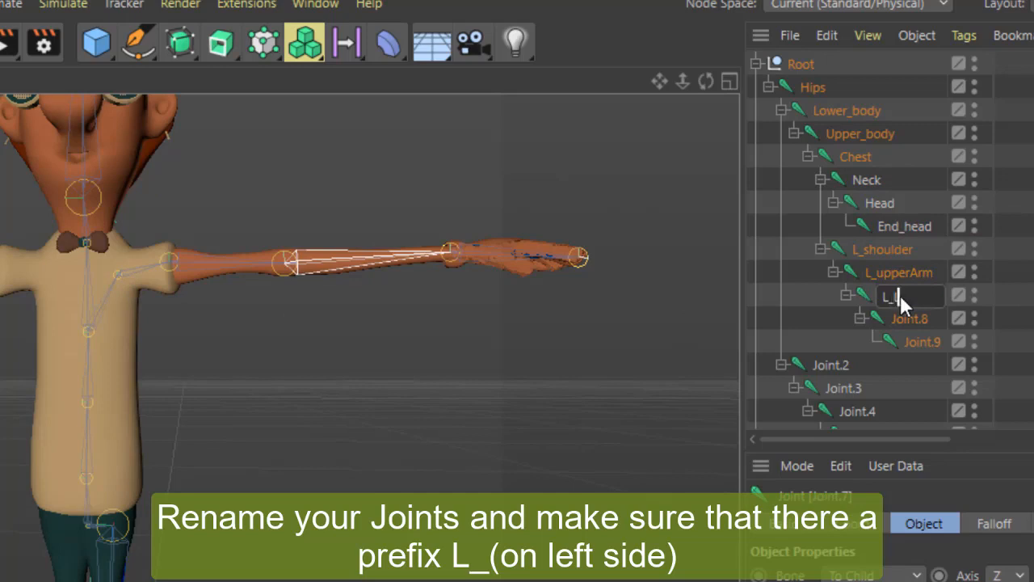
{"action": "type", "text": "LowerArm"}
{"action": "key", "text": "Return"}
{"action": "double_click", "coordinate": [900, 319]}
{"action": "type", "text": "L"}
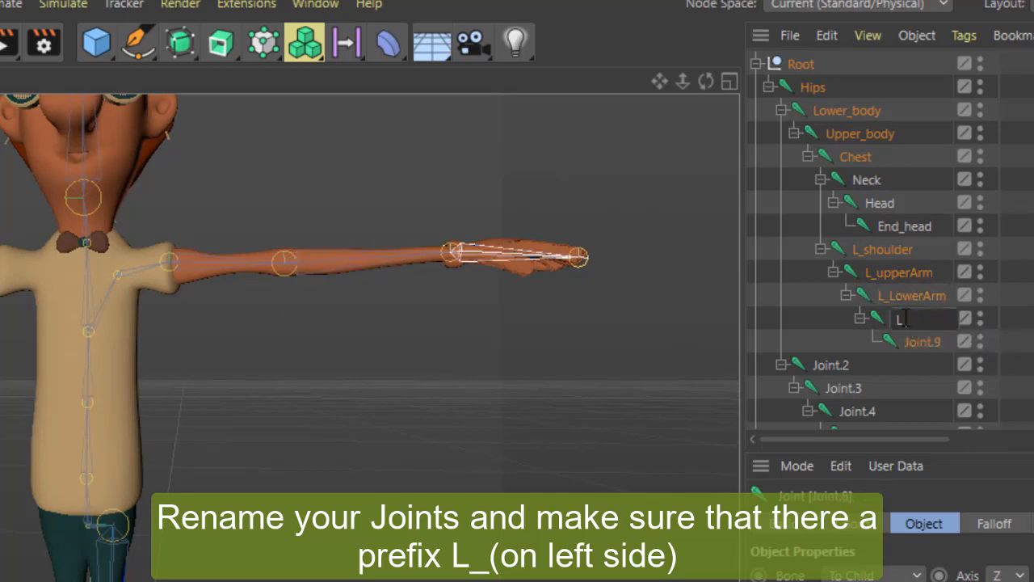
{"action": "type", "text": "_Hand"}
{"action": "key", "text": "Return"}
Step: Check the left arm joint names from L_shoulder to the hand's end joint against their bones in the perspective view
{"action": "left_click_drag", "start_coordinate": [678, 80], "coordinate": [858, 177]}
{"action": "double_click", "coordinate": [869, 250]}
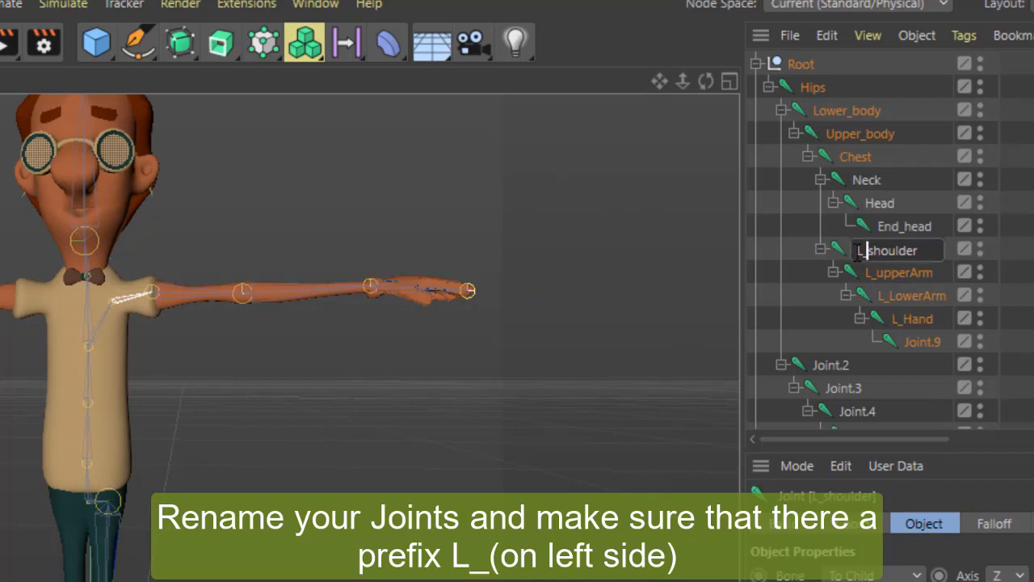
{"action": "double_click", "coordinate": [880, 273]}
{"action": "double_click", "coordinate": [889, 295]}
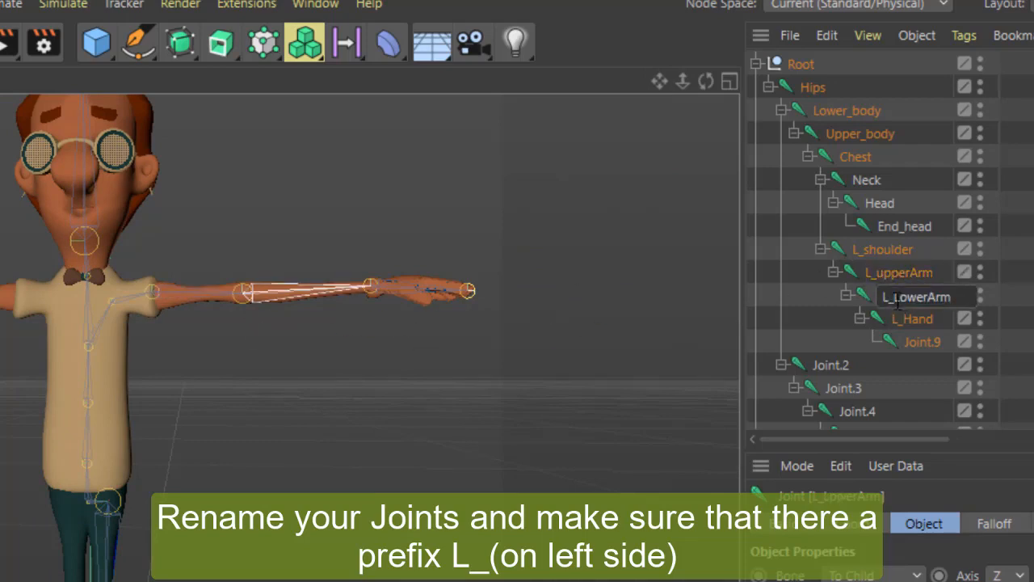
{"action": "scroll", "coordinate": [236, 312], "scroll_direction": "up", "scroll_amount": 5}
{"action": "double_click", "coordinate": [899, 296]}
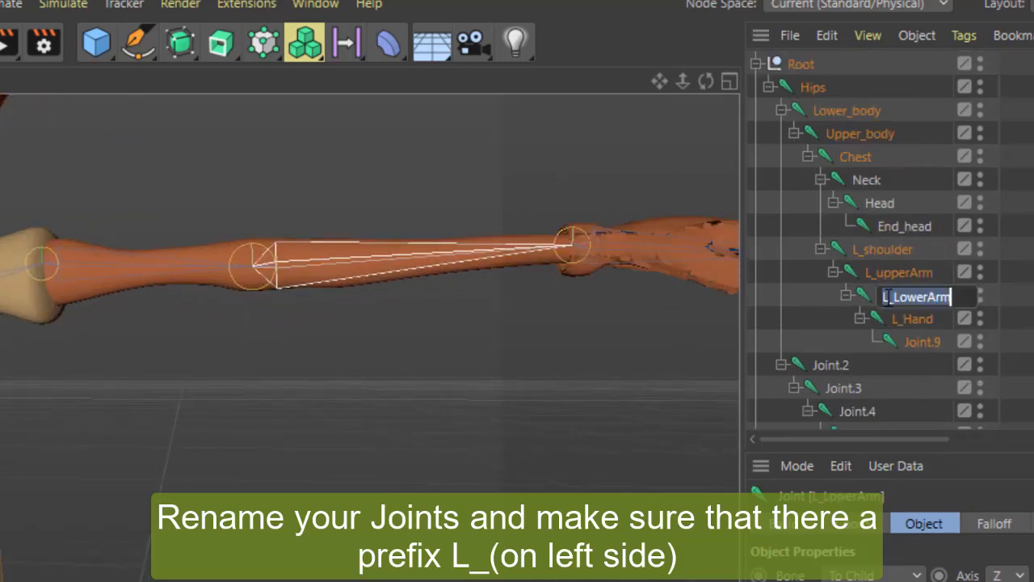
{"action": "left_click", "coordinate": [898, 297]}
{"action": "double_click", "coordinate": [913, 321]}
{"action": "left_click_drag", "start_coordinate": [660, 79], "coordinate": [334, 111]}
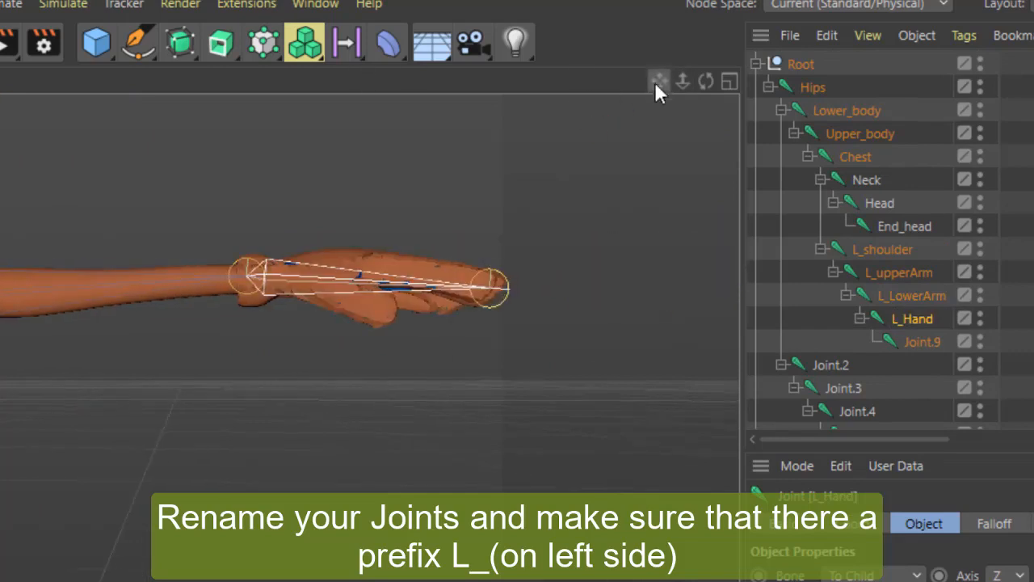
{"action": "left_click", "coordinate": [496, 278]}
{"action": "left_click_drag", "start_coordinate": [659, 81], "coordinate": [1030, 82]}
{"action": "scroll", "coordinate": [89, 406], "scroll_direction": "down", "scroll_amount": 5}
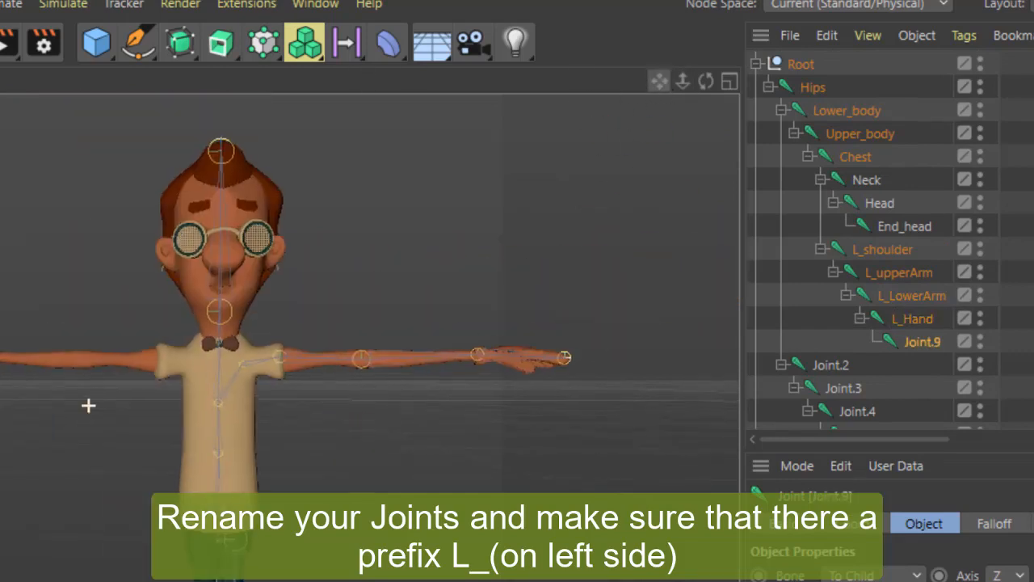
Step: Rename the left hip joint as L_UpperLeg and the left knee joint as L_LowerLeg
{"action": "double_click", "coordinate": [835, 366]}
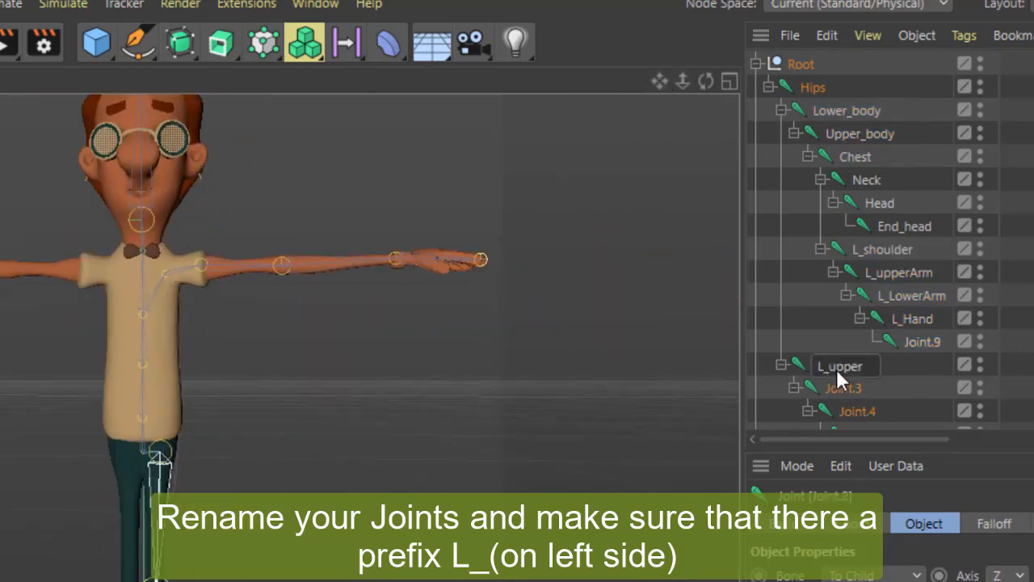
{"action": "type", "text": "L_UpperLeg"}
{"action": "key", "text": "Return"}
{"action": "double_click", "coordinate": [858, 390]}
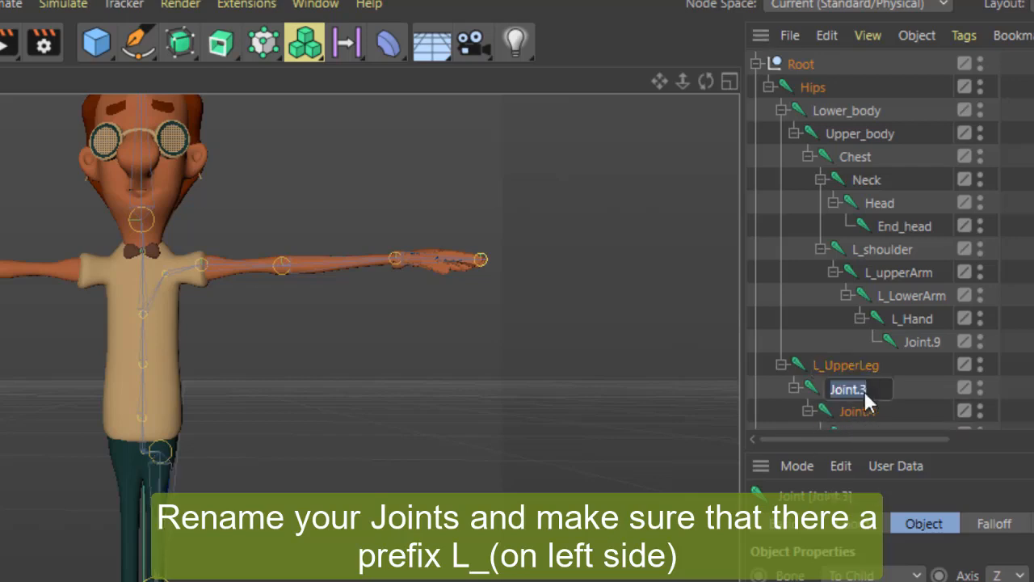
{"action": "type", "text": "L_LowerLeg"}
{"action": "key", "text": "Return"}
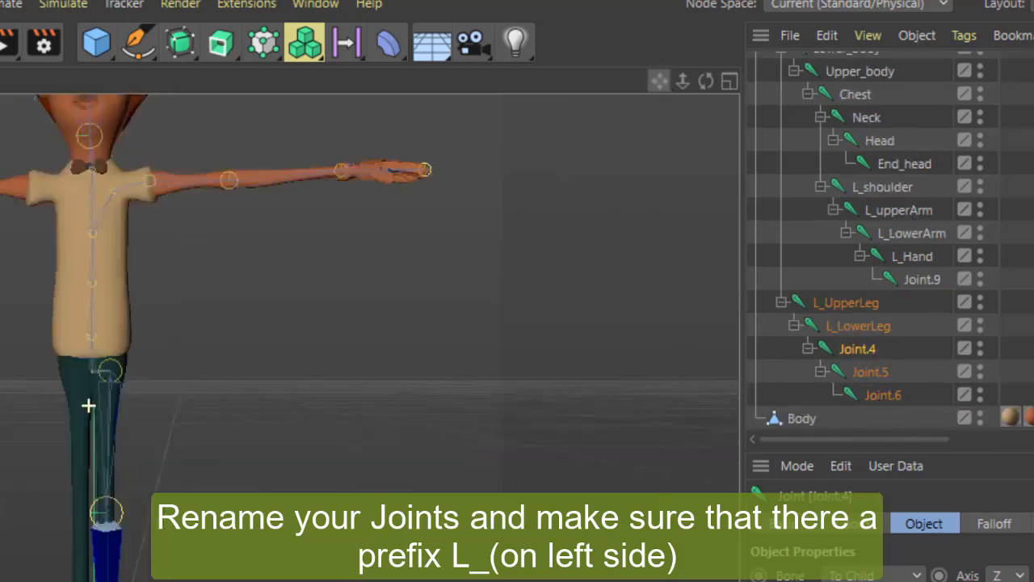
Step: Rename the last three joints of the left leg as L_Foot, L_Toes and L_EndLeg
{"action": "double_click", "coordinate": [862, 350]}
{"action": "type", "text": "L_Foo"}
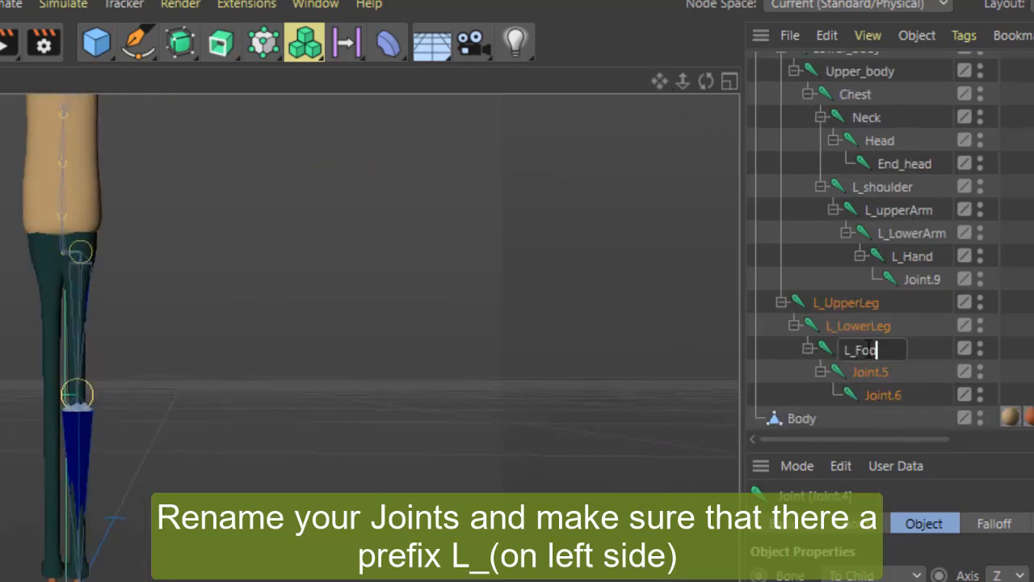
{"action": "type", "text": "t"}
{"action": "key", "text": "Return"}
{"action": "double_click", "coordinate": [863, 368]}
{"action": "type", "text": "L_Toes"}
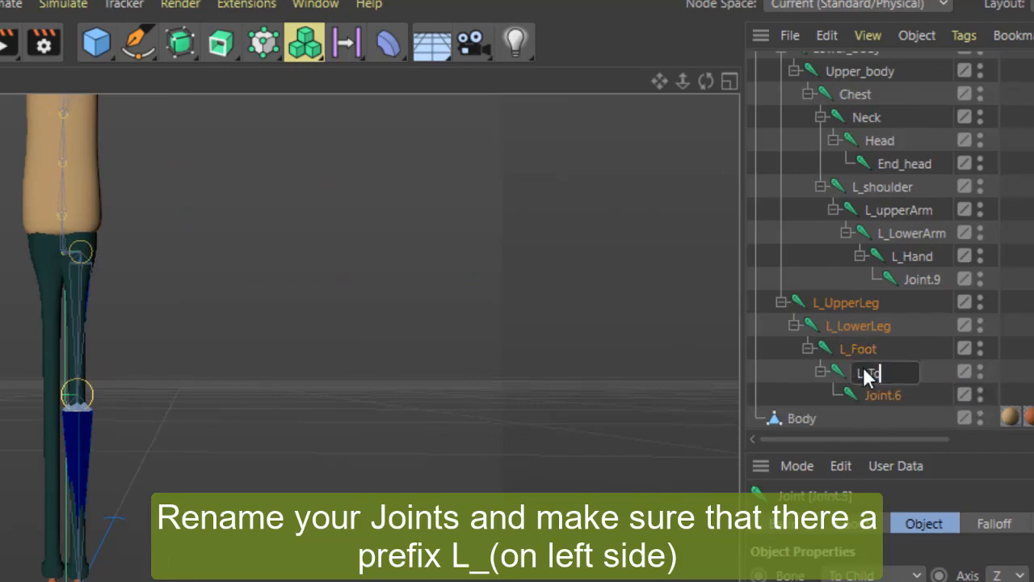
{"action": "key", "text": "Return"}
{"action": "double_click", "coordinate": [873, 396]}
{"action": "type", "text": "L_EndLeg"}
{"action": "key", "text": "Return"}
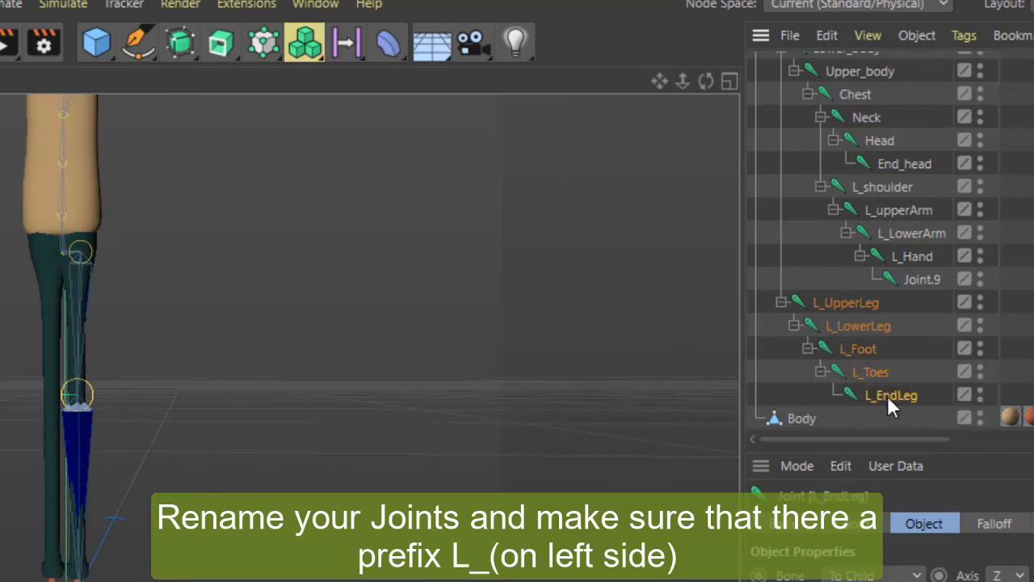
Step: Review the renamed joint hierarchy and examine the skeleton and left leg from the front and side
{"action": "scroll", "coordinate": [422, 332], "scroll_direction": "down", "scroll_amount": 5}
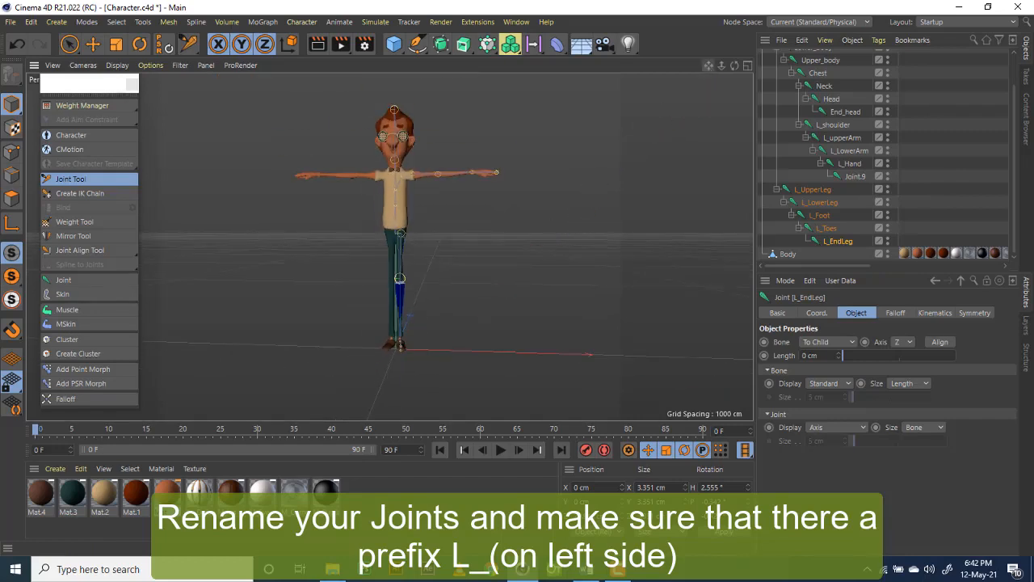
{"action": "left_click_drag", "start_coordinate": [709, 67], "coordinate": [671, 77]}
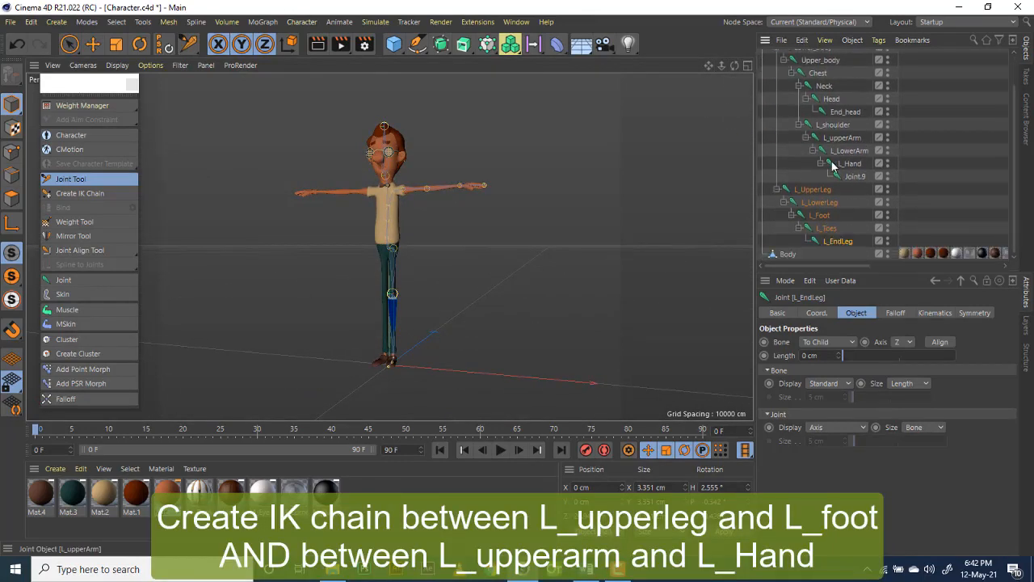
{"action": "scroll", "coordinate": [832, 161], "scroll_direction": "up", "scroll_amount": 2}
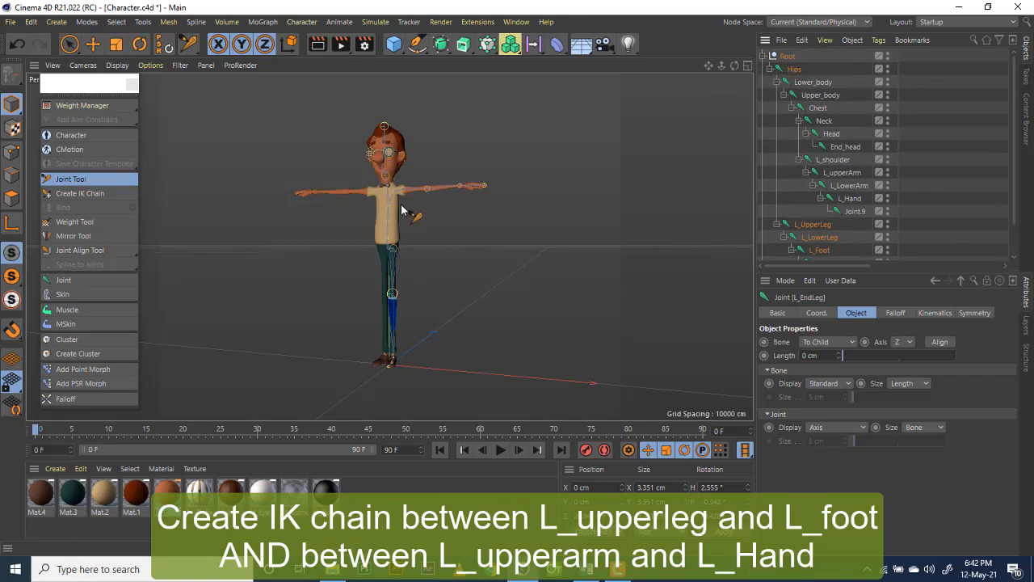
{"action": "scroll", "coordinate": [404, 218], "scroll_direction": "up", "scroll_amount": 2}
{"action": "scroll", "coordinate": [410, 232], "scroll_direction": "down", "scroll_amount": 5}
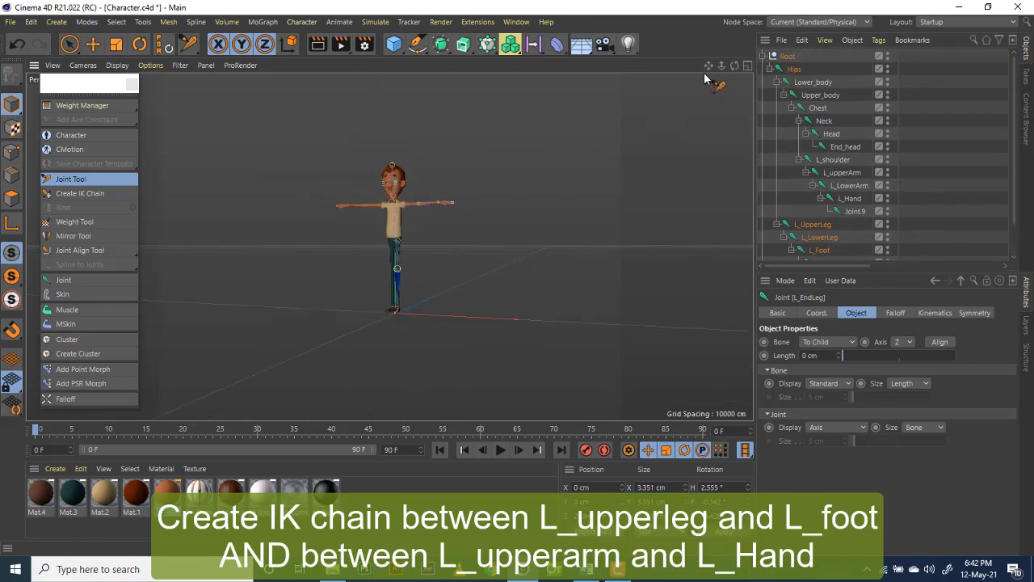
{"action": "left_click_drag", "start_coordinate": [708, 66], "coordinate": [686, 35]}
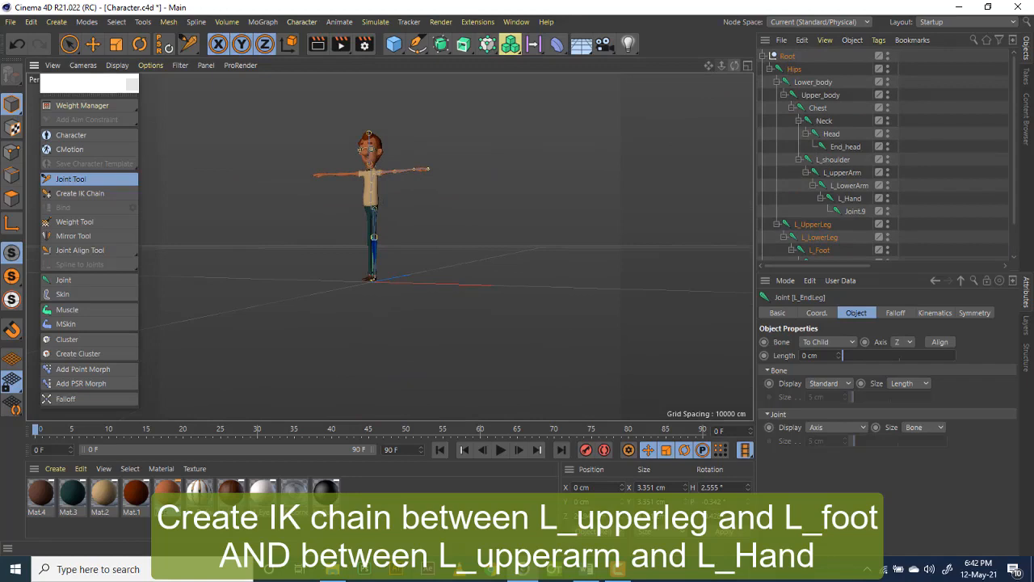
{"action": "left_click_drag", "start_coordinate": [735, 65], "coordinate": [735, 162]}
{"action": "scroll", "coordinate": [396, 301], "scroll_direction": "up", "scroll_amount": 6}
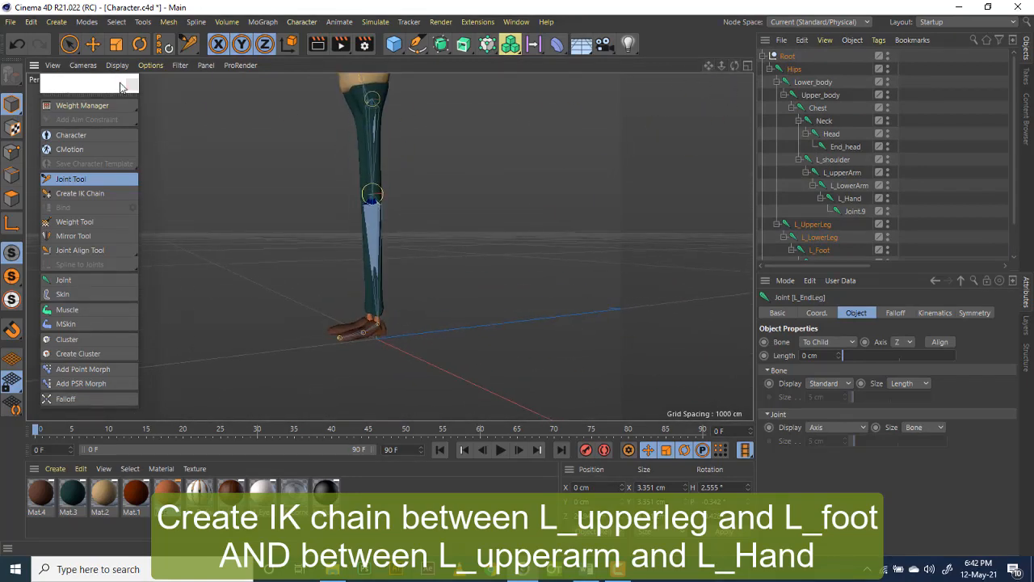
{"action": "left_click", "coordinate": [131, 84]}
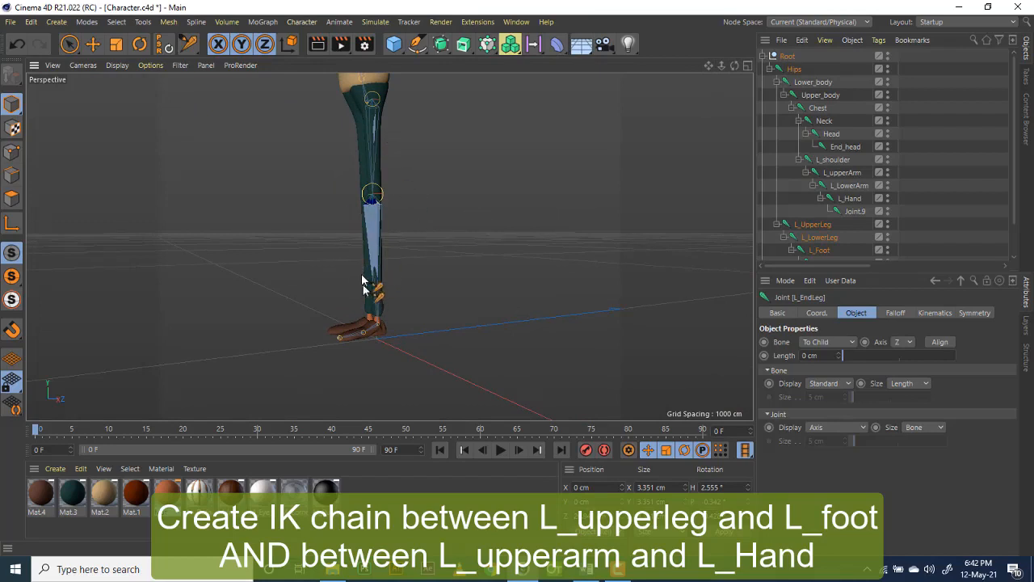
{"action": "left_click_drag", "start_coordinate": [723, 66], "coordinate": [336, 247]}
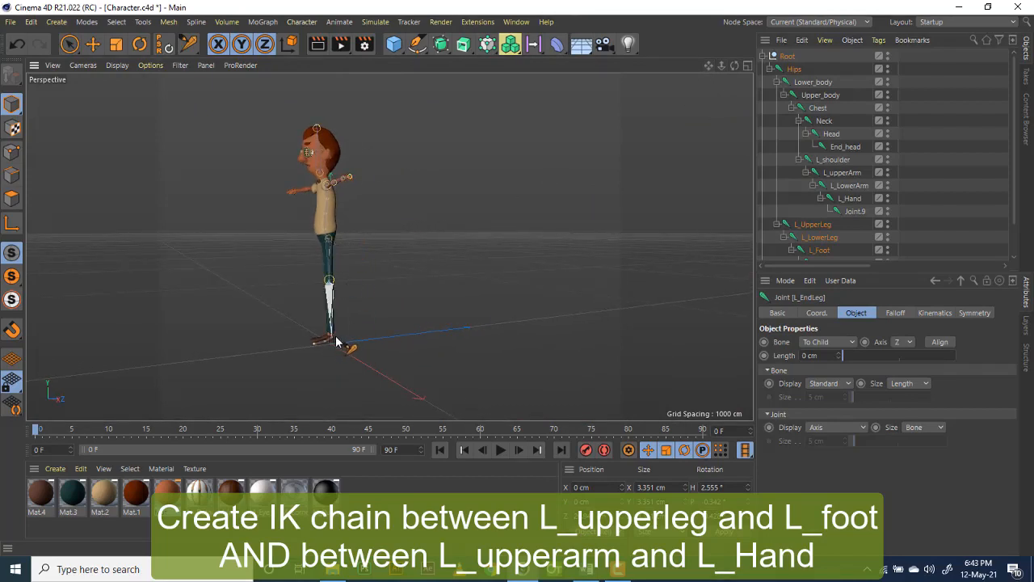
Step: Create an IK chain on the left leg from L_UpperLeg to L_Foot
{"action": "left_click", "coordinate": [810, 225]}
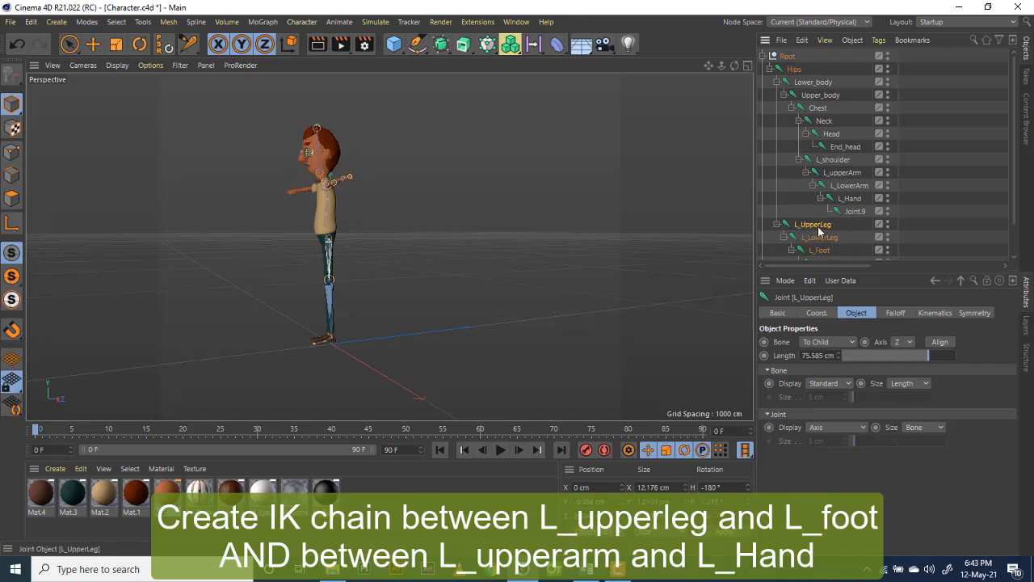
{"action": "scroll", "coordinate": [824, 232], "scroll_direction": "down", "scroll_amount": 2}
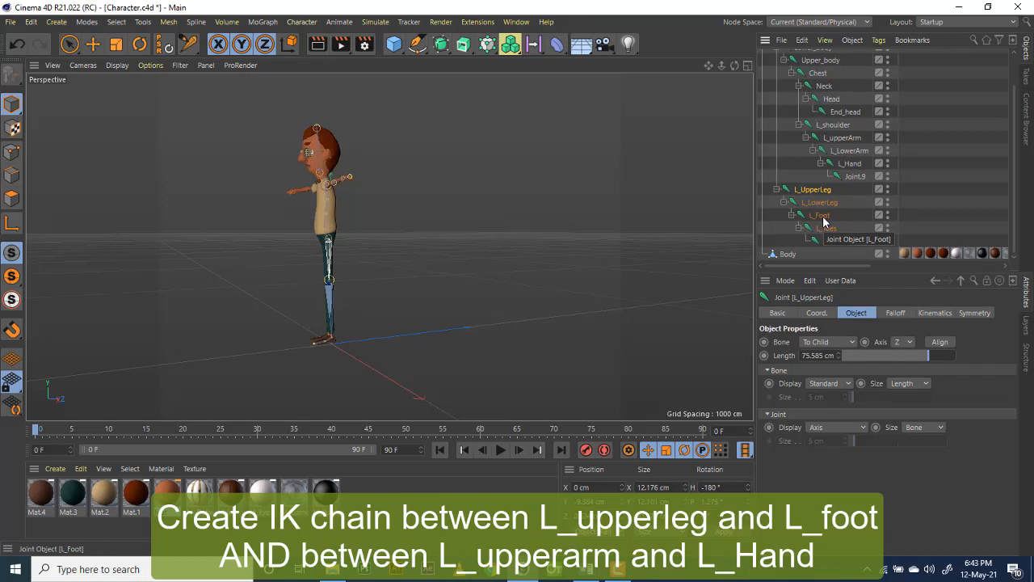
{"action": "left_click", "coordinate": [822, 216], "text": "ctrl"}
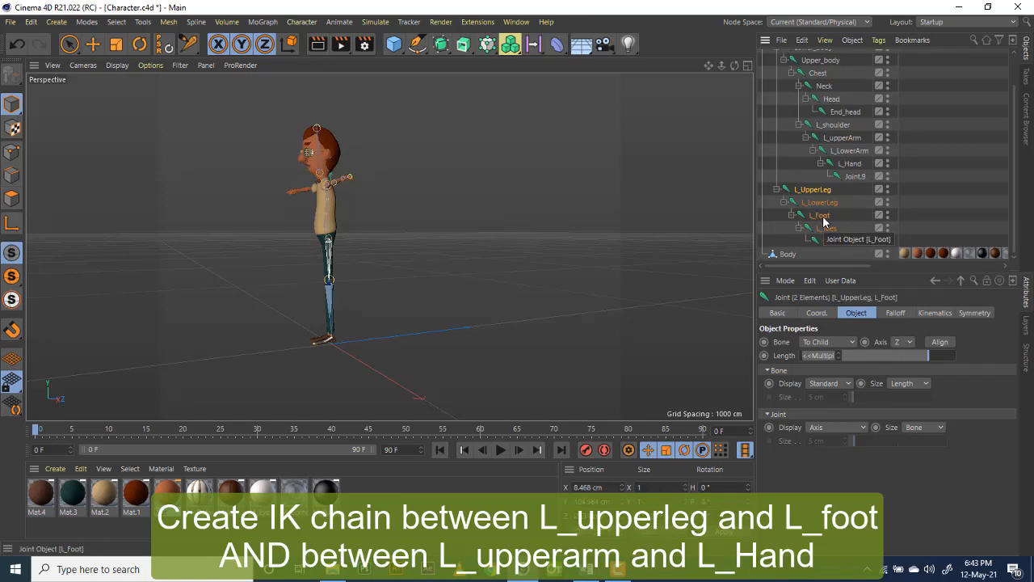
{"action": "left_click", "coordinate": [308, 22]}
{"action": "left_click", "coordinate": [322, 32]}
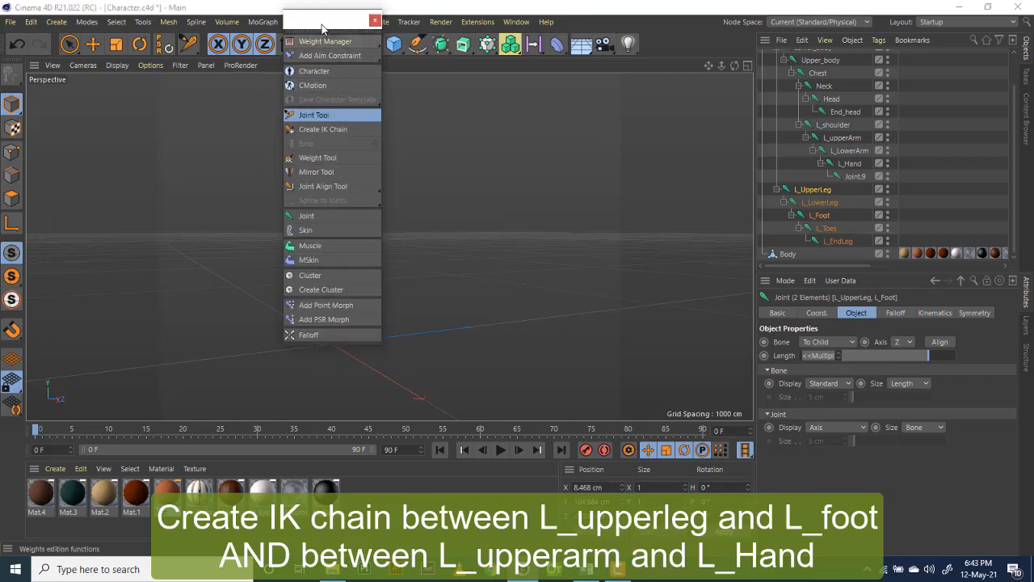
{"action": "left_click_drag", "start_coordinate": [322, 28], "coordinate": [70, 80]}
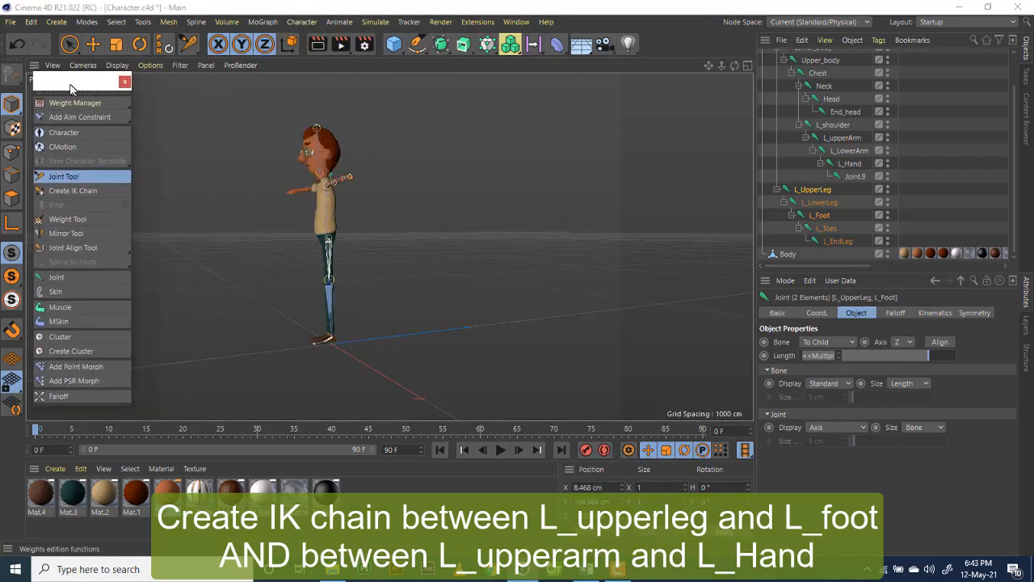
{"action": "left_click", "coordinate": [79, 191]}
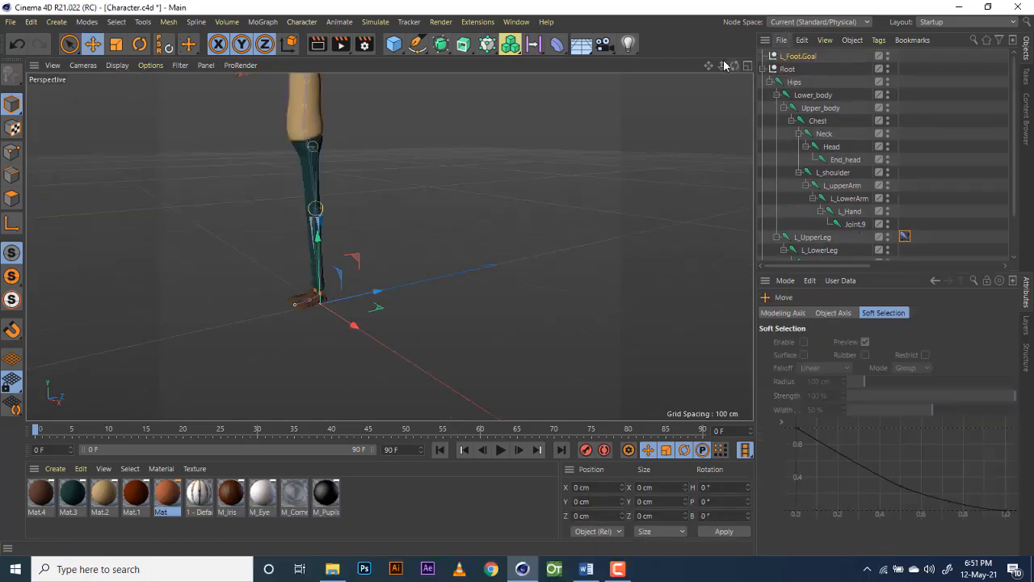
Step: Test the left leg's IK chain by moving L_Foot.Goal upward and forward in the Perspective view
{"action": "scroll", "coordinate": [390, 247], "scroll_direction": "down", "scroll_amount": 5}
{"action": "scroll", "coordinate": [390, 246], "scroll_direction": "up", "scroll_amount": 5}
{"action": "middle_click_drag", "start_coordinate": [389, 247], "coordinate": [428, 303], "text": "alt"}
{"action": "left_click_drag", "start_coordinate": [389, 246], "coordinate": [332, 244], "text": "alt"}
{"action": "middle_click_drag", "start_coordinate": [389, 246], "coordinate": [395, 269], "text": "alt"}
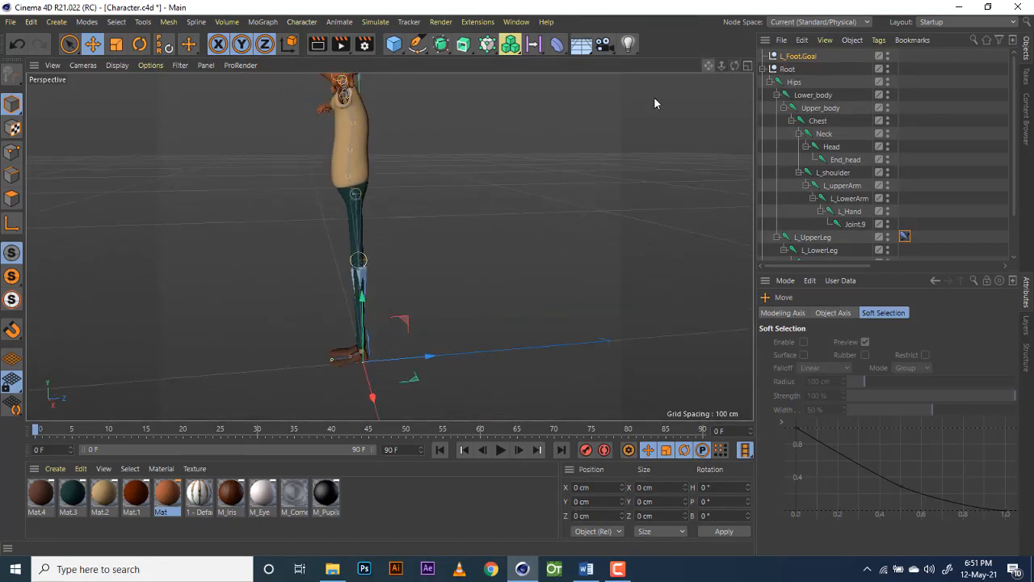
{"action": "left_click_drag", "start_coordinate": [407, 326], "coordinate": [315, 220]}
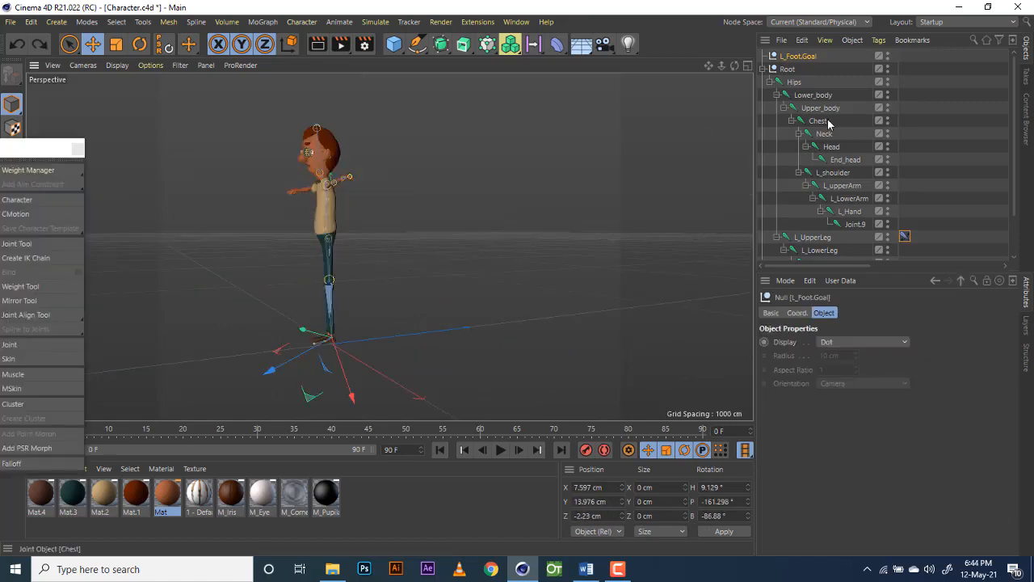
Step: Select everything from L_Foot.Goal through L_EndLeg, excluding Body, and freeze all their transformations
{"action": "scroll", "coordinate": [830, 177], "scroll_direction": "down", "scroll_amount": 2}
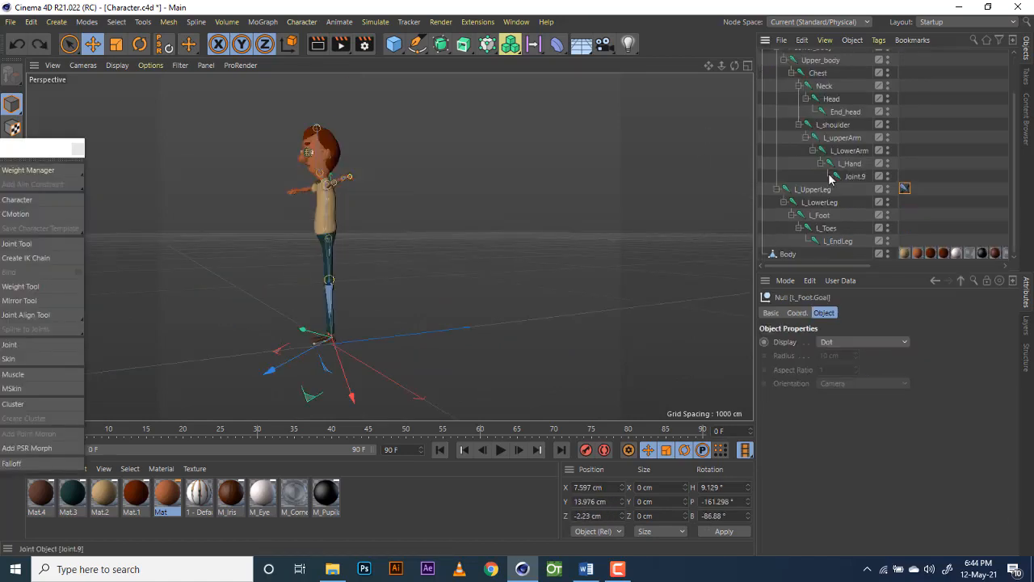
{"action": "left_click", "coordinate": [815, 190]}
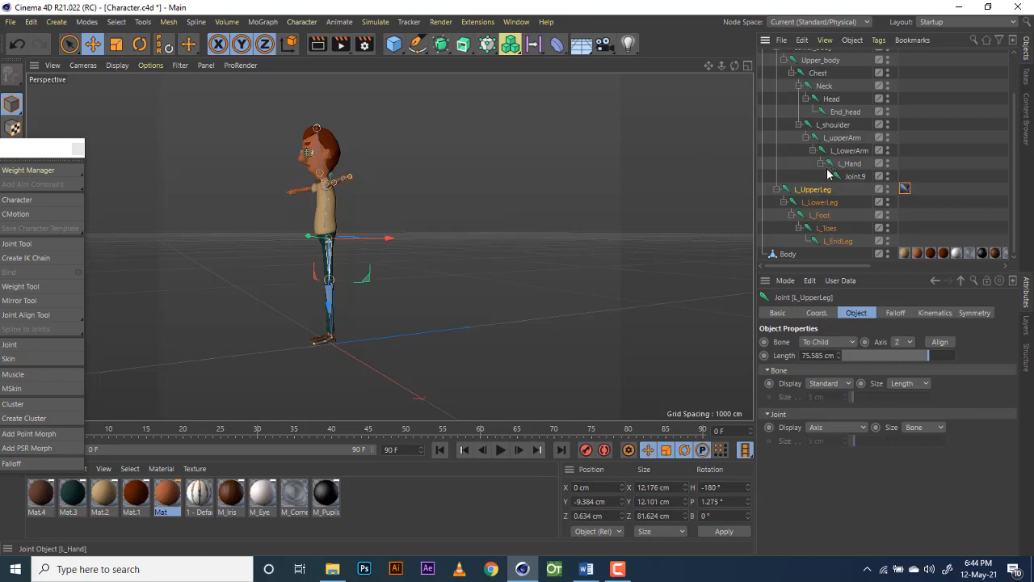
{"action": "scroll", "coordinate": [829, 181], "scroll_direction": "up", "scroll_amount": 2}
{"action": "left_click", "coordinate": [797, 59]}
{"action": "scroll", "coordinate": [821, 171], "scroll_direction": "down", "scroll_amount": 2}
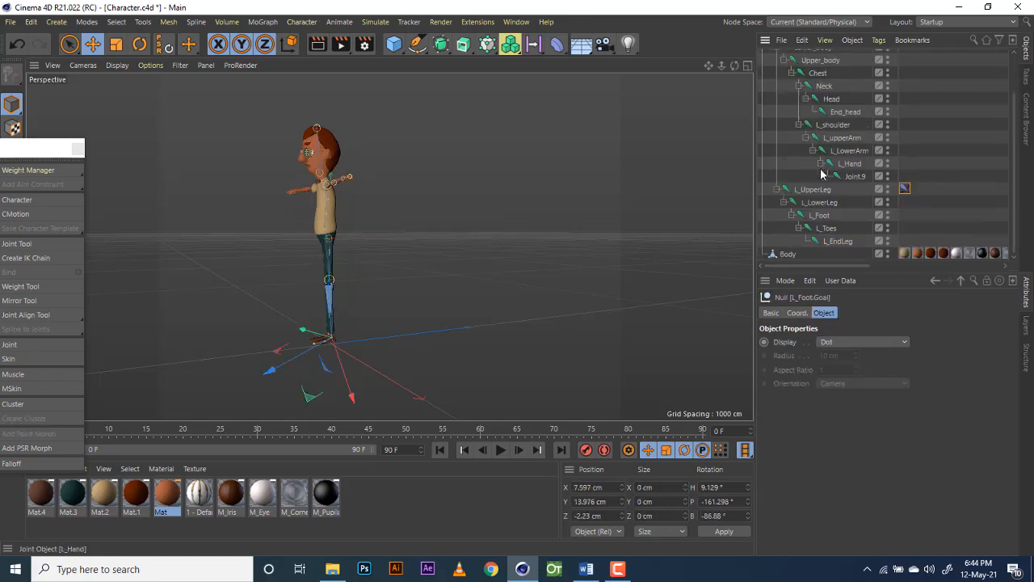
{"action": "left_click", "coordinate": [843, 242], "text": "shift"}
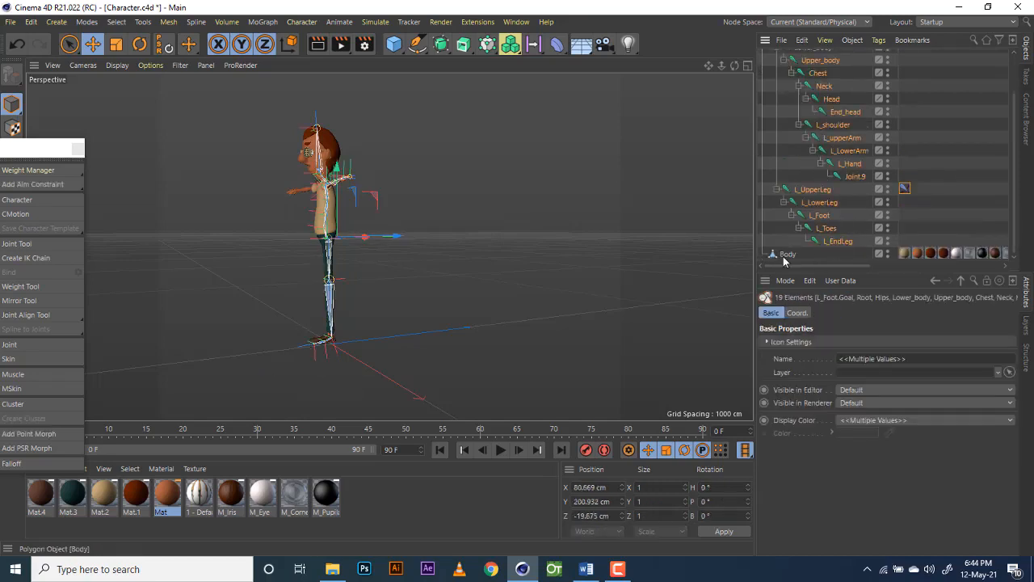
{"action": "left_click", "coordinate": [799, 313]}
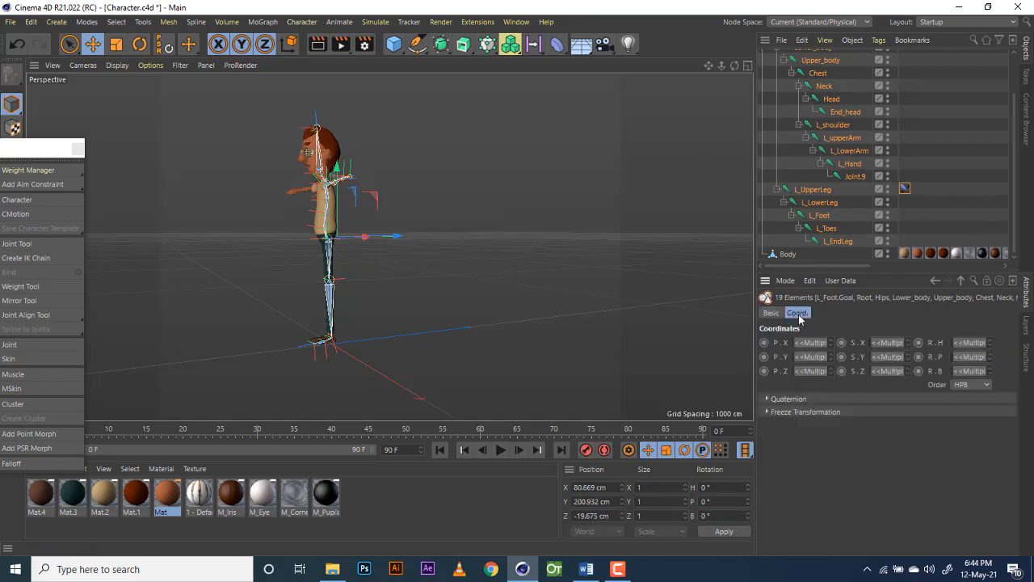
{"action": "left_click", "coordinate": [767, 412]}
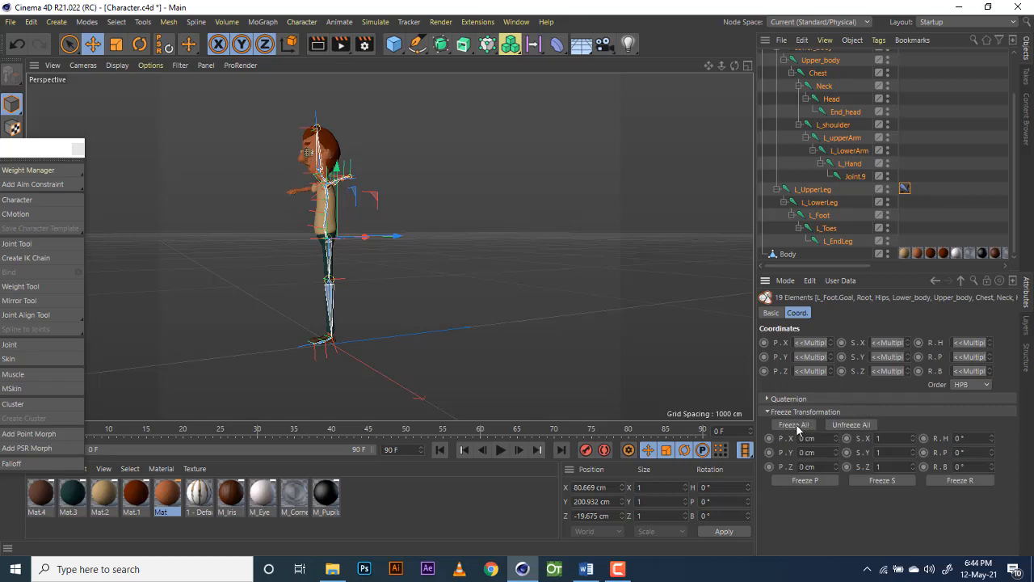
{"action": "left_click", "coordinate": [797, 428]}
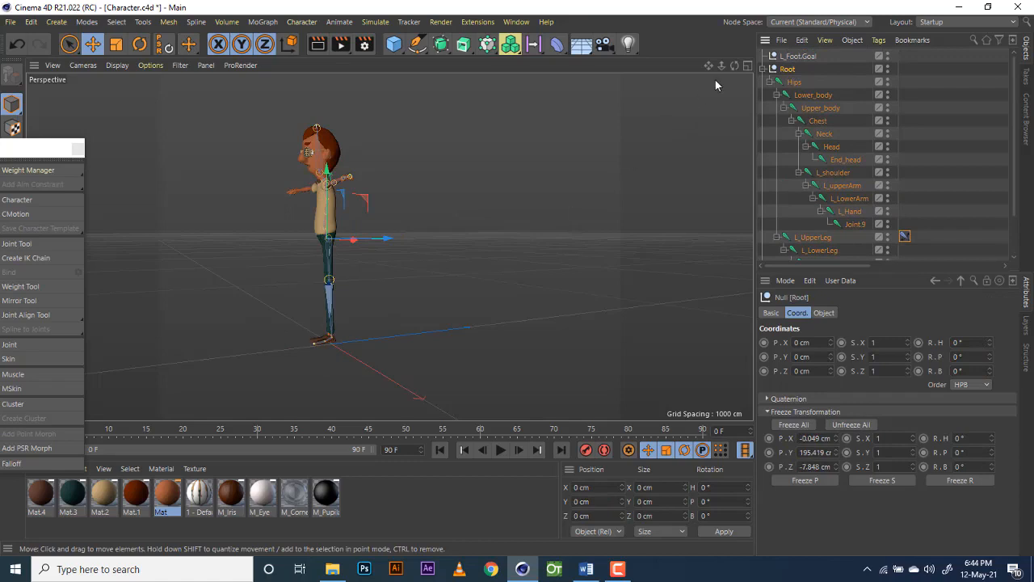
Step: Swing the left leg behind and in front of the body by moving L_Foot.Goal, and restore the goal with Reset PSR
{"action": "left_click_drag", "start_coordinate": [735, 64], "coordinate": [343, 354]}
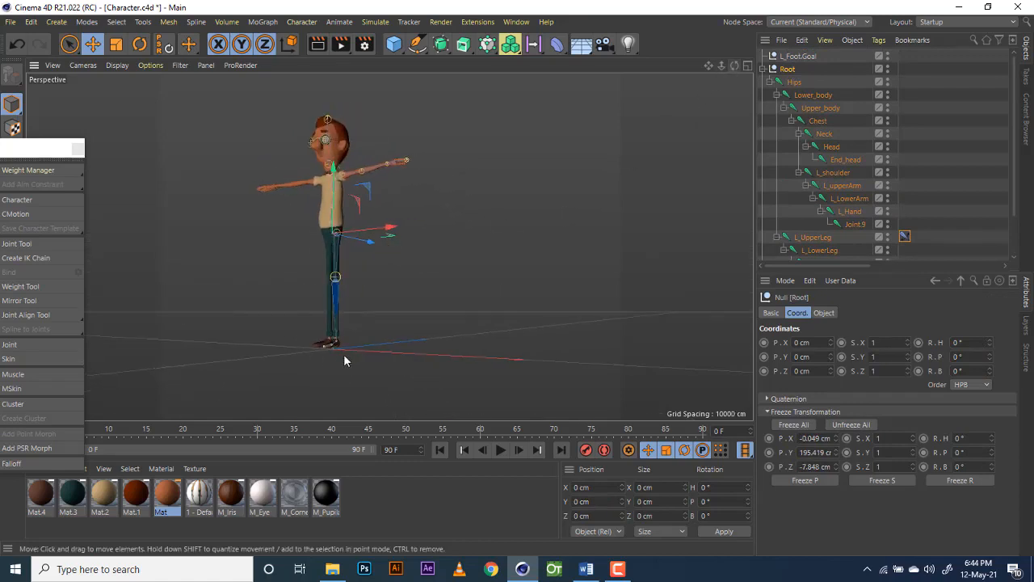
{"action": "scroll", "coordinate": [346, 354], "scroll_direction": "up", "scroll_amount": 5}
{"action": "scroll", "coordinate": [351, 350], "scroll_direction": "down", "scroll_amount": 5}
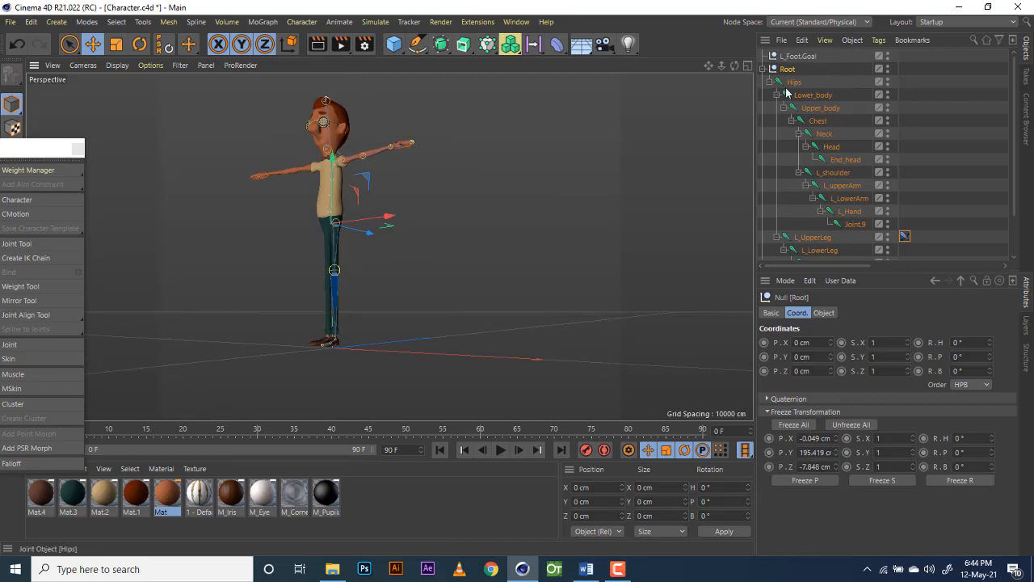
{"action": "left_click_drag", "start_coordinate": [730, 64], "coordinate": [390, 247]}
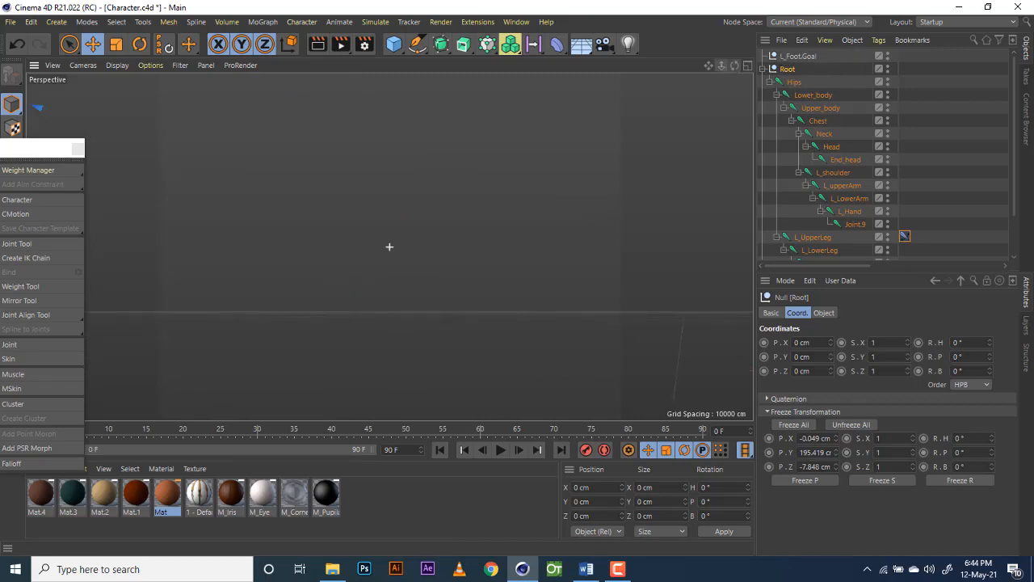
{"action": "scroll", "coordinate": [389, 246], "scroll_direction": "up", "scroll_amount": 10}
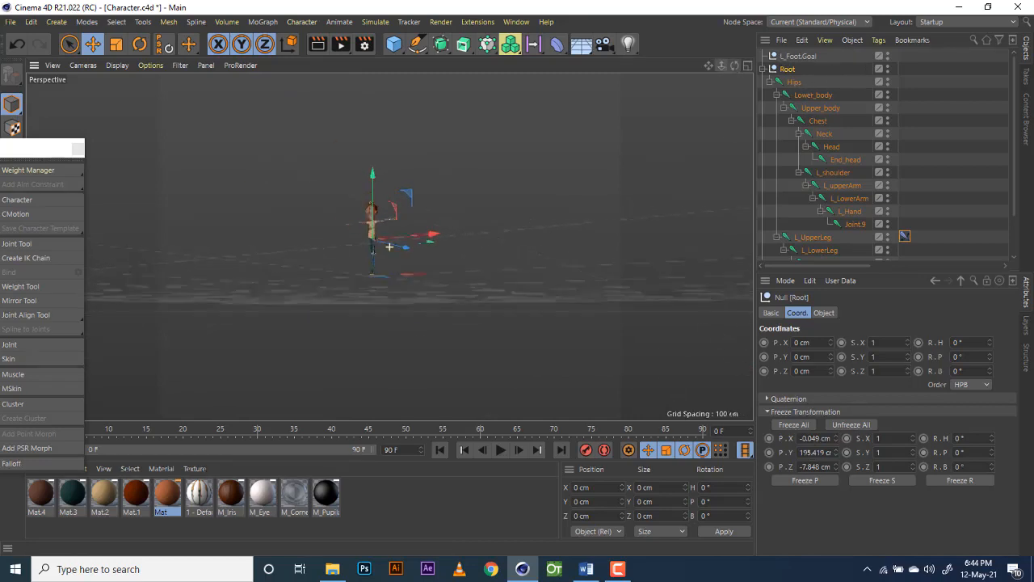
{"action": "left_click", "coordinate": [799, 57]}
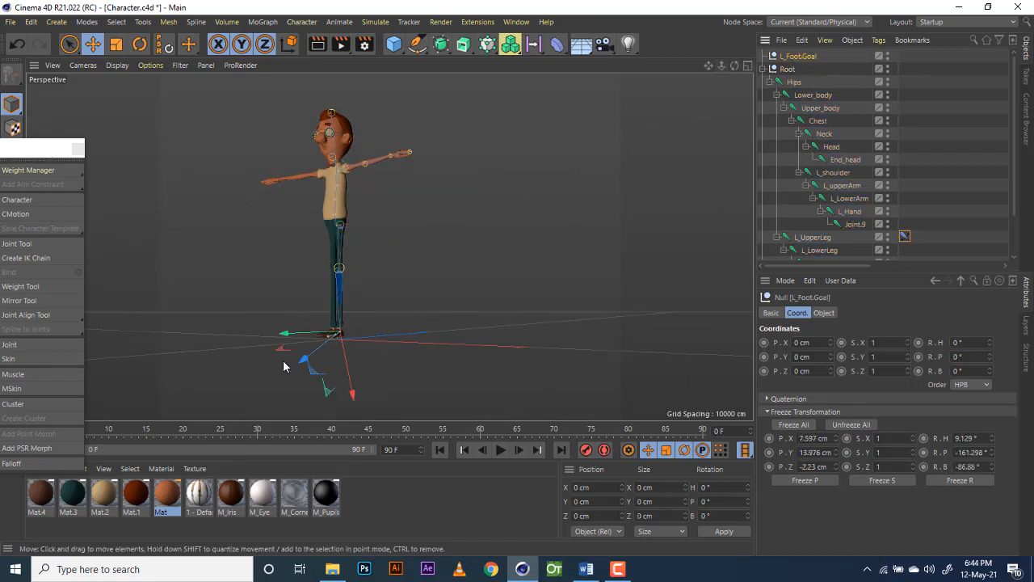
{"action": "left_click_drag", "start_coordinate": [282, 351], "coordinate": [279, 315]}
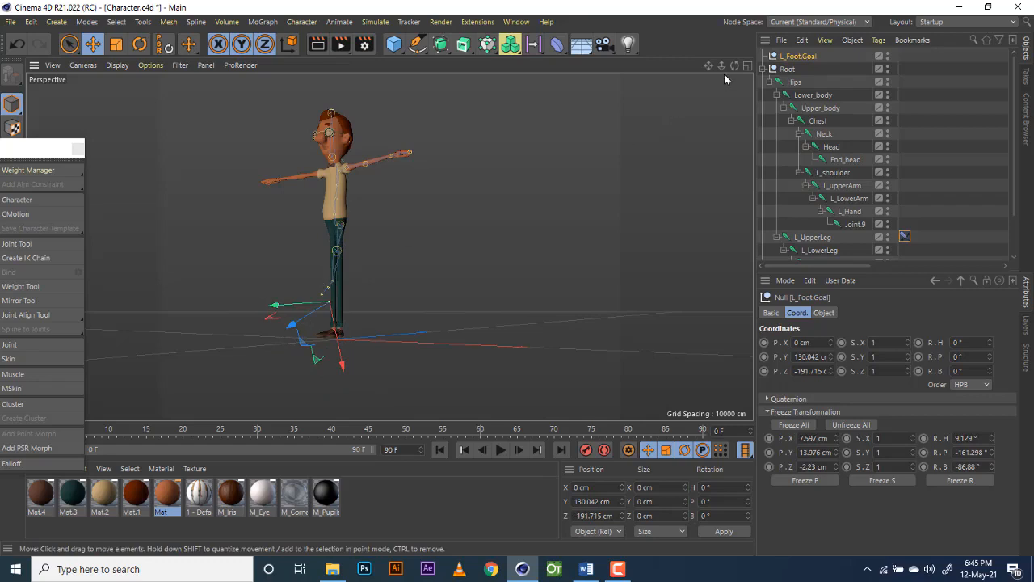
{"action": "left_click_drag", "start_coordinate": [734, 66], "coordinate": [389, 247]}
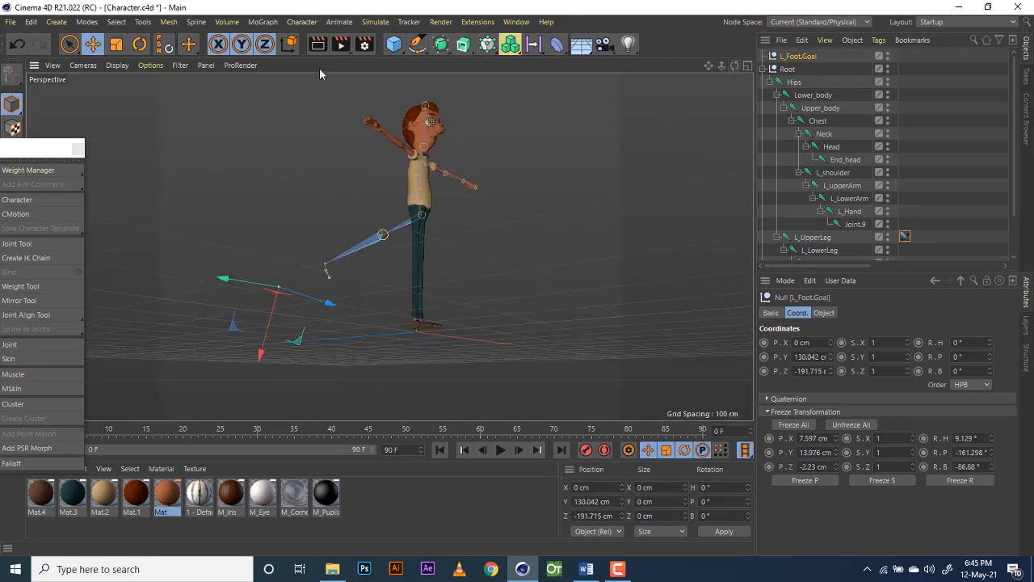
{"action": "left_click_drag", "start_coordinate": [233, 325], "coordinate": [477, 286]}
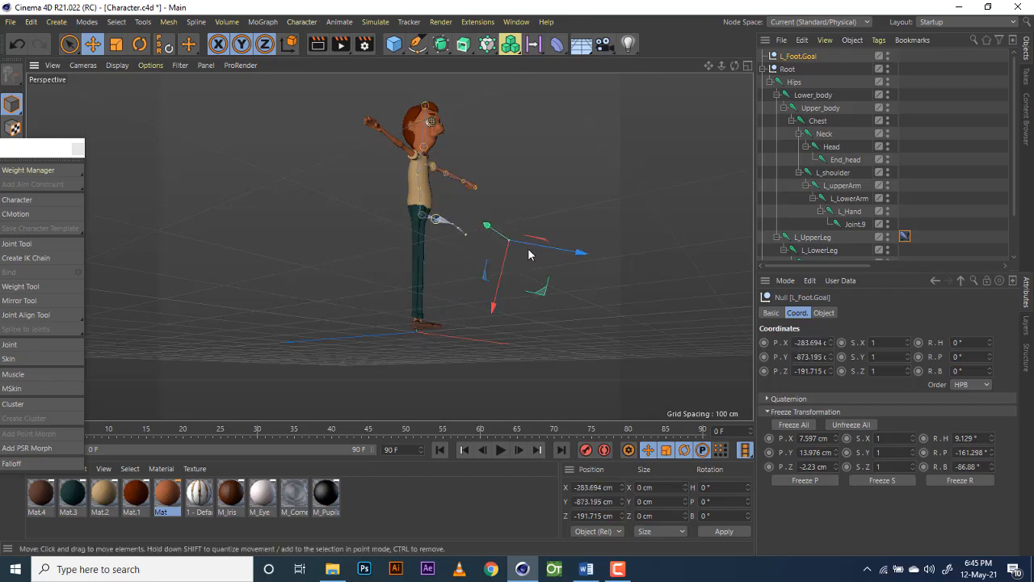
{"action": "left_click", "coordinate": [164, 47]}
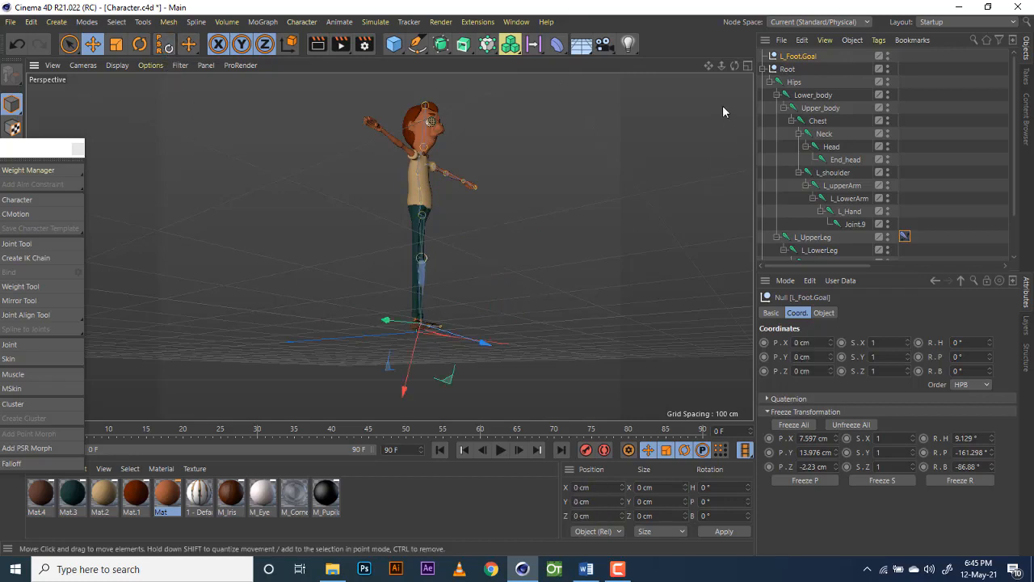
{"action": "left_click_drag", "start_coordinate": [734, 65], "coordinate": [805, 69]}
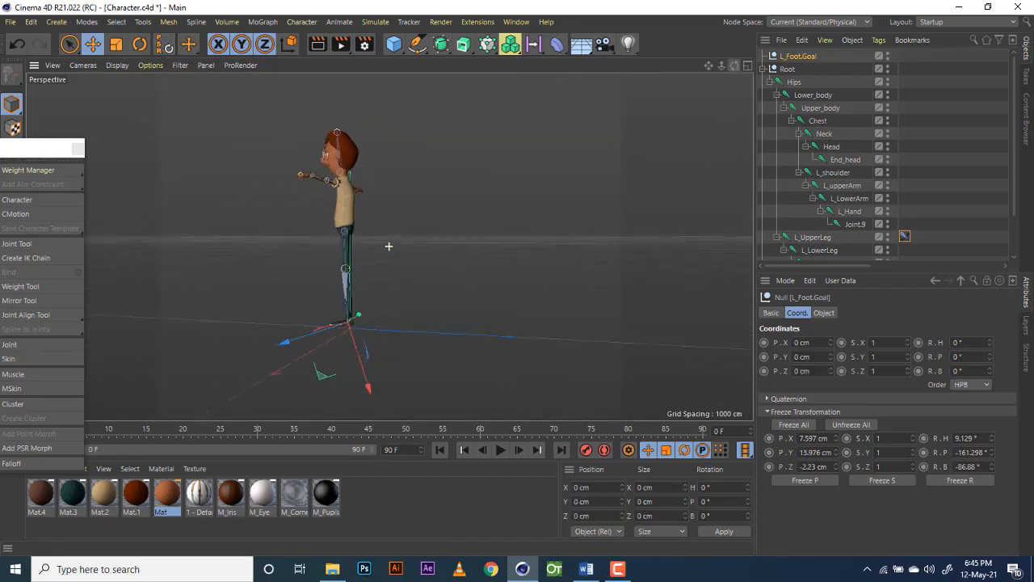
{"action": "scroll", "coordinate": [354, 331], "scroll_direction": "up", "scroll_amount": 8}
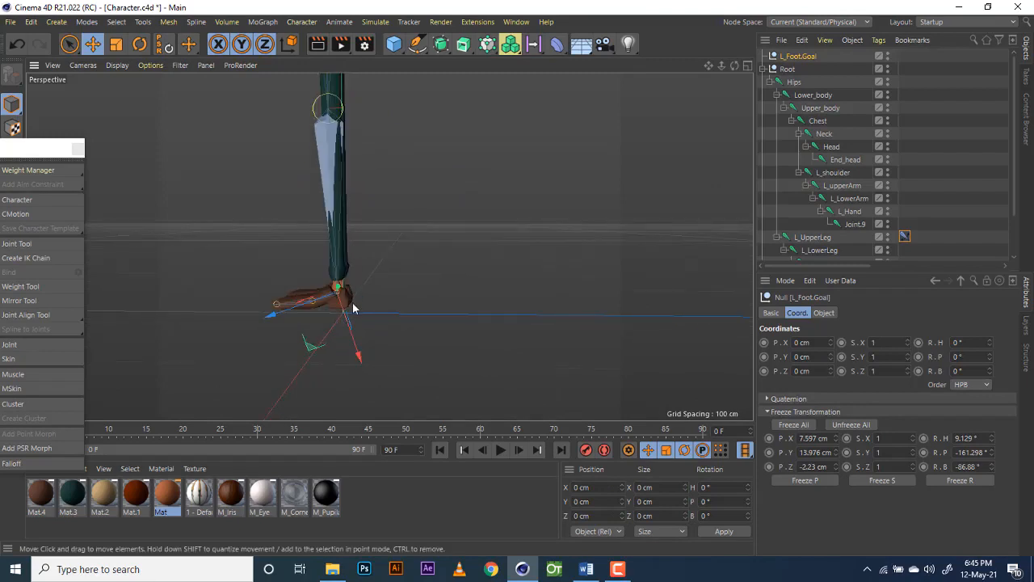
{"action": "scroll", "coordinate": [354, 307], "scroll_direction": "down", "scroll_amount": 6}
{"action": "left_click_drag", "start_coordinate": [713, 66], "coordinate": [388, 245]}
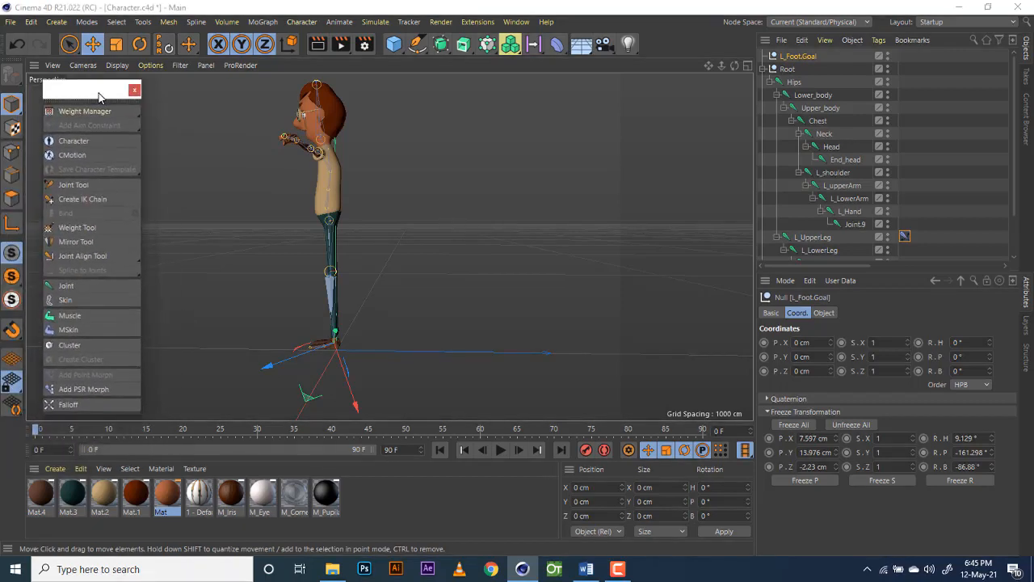
Step: Filter the customizable commands for "psr" and add the Reset PSR command to the main toolbar
{"action": "left_click", "coordinate": [518, 21]}
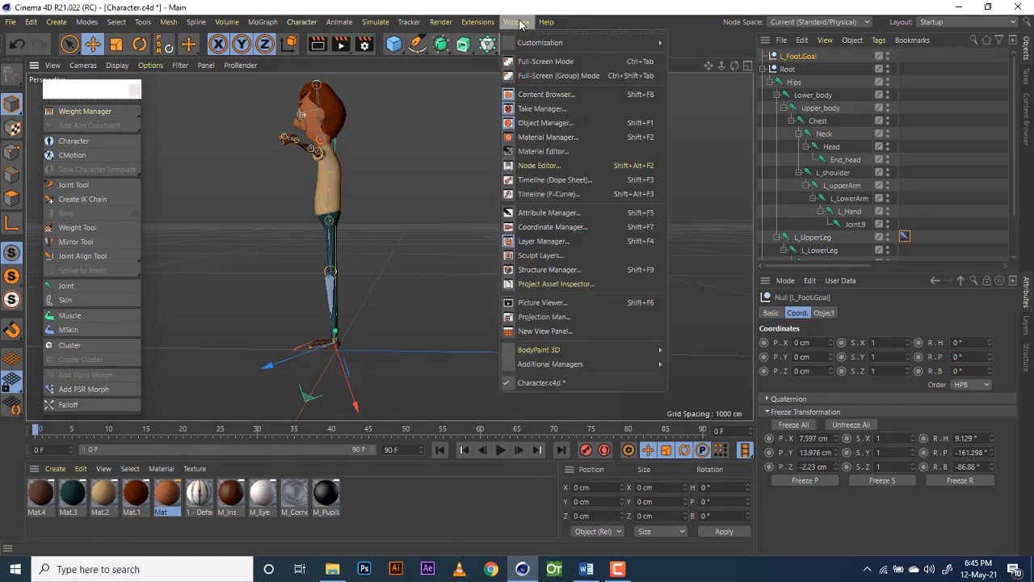
{"action": "mouse_move", "coordinate": [528, 44]}
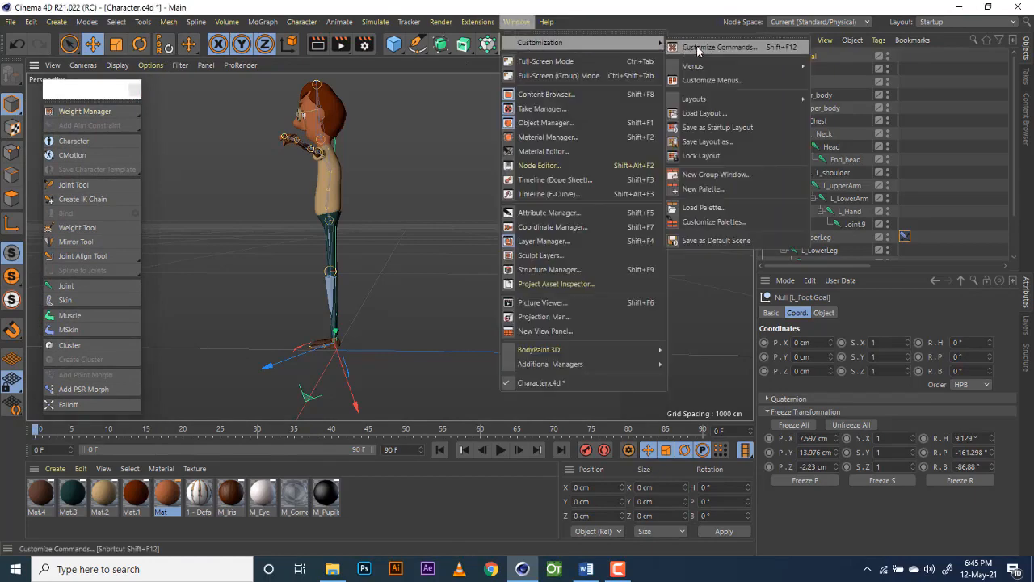
{"action": "left_click", "coordinate": [722, 47]}
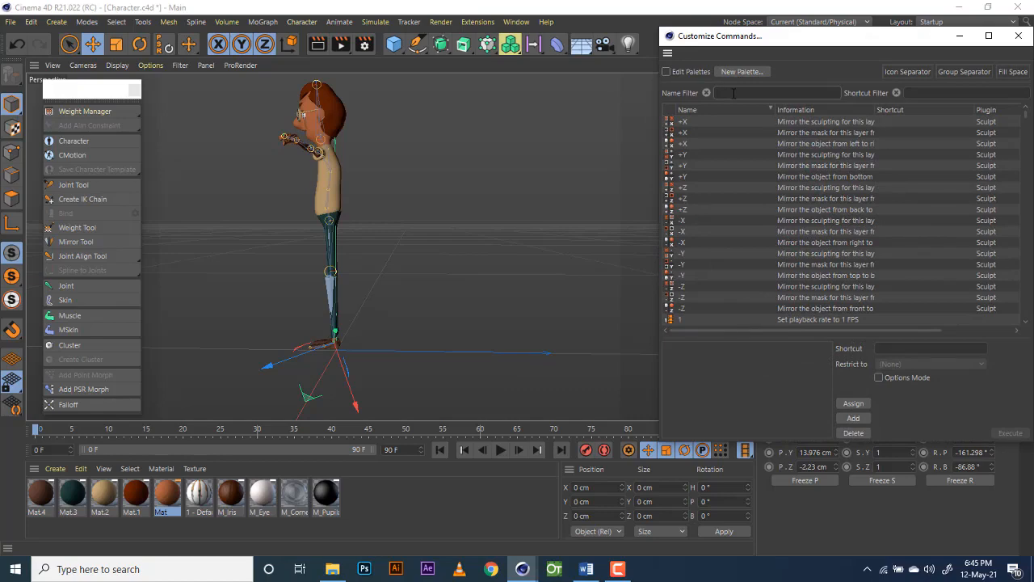
{"action": "type", "text": "psr"}
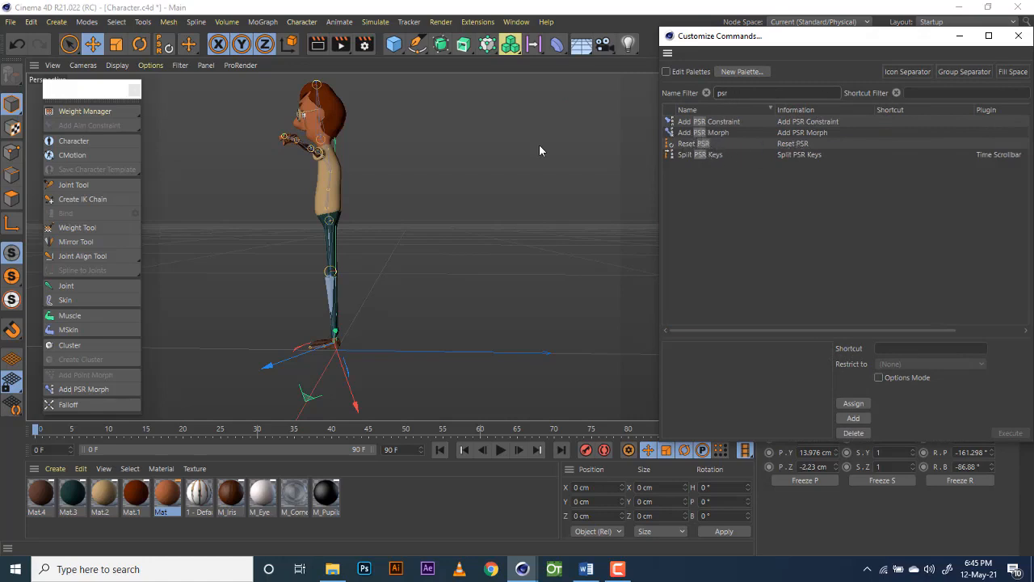
{"action": "left_click_drag", "start_coordinate": [516, 146], "coordinate": [326, 101]}
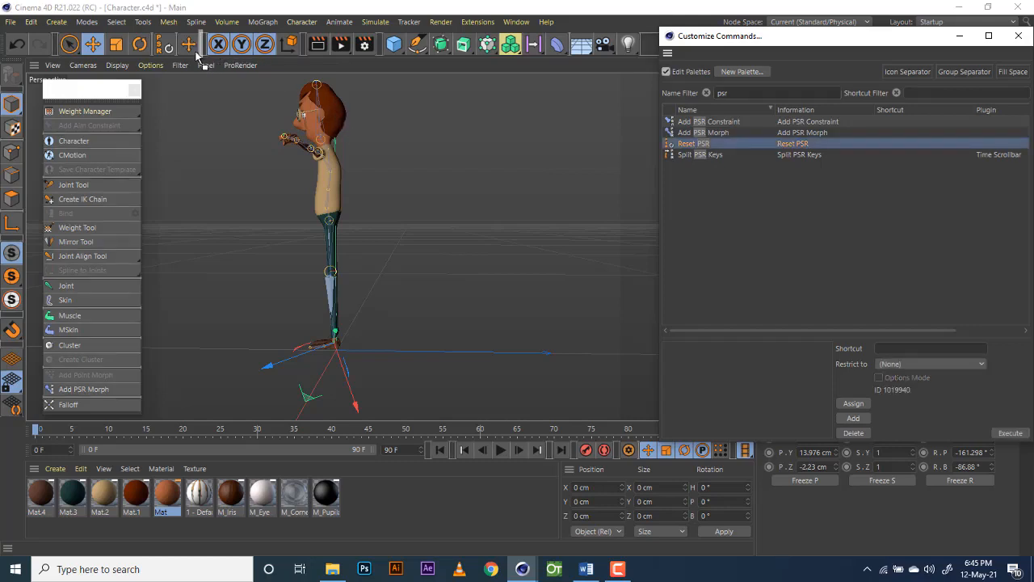
{"action": "left_click_drag", "start_coordinate": [195, 57], "coordinate": [194, 54]}
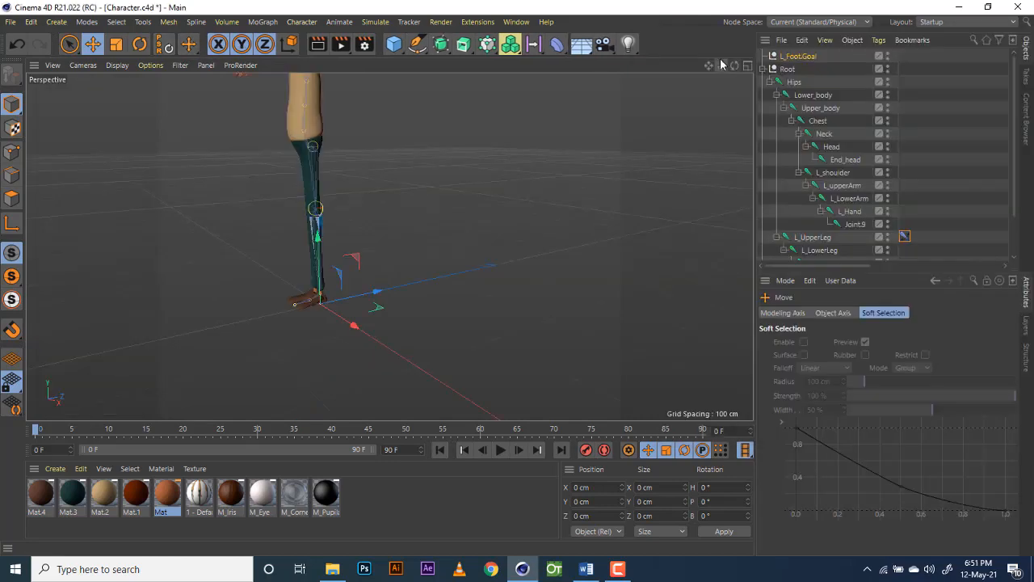
Step: Raise L_Foot.Goal in front of the body to bend the left knee, and return it to its frozen position with Reset PSR
{"action": "scroll", "coordinate": [710, 70], "scroll_direction": "down", "scroll_amount": 5}
{"action": "scroll", "coordinate": [710, 70], "scroll_direction": "up", "scroll_amount": 5}
{"action": "left_click_drag", "start_coordinate": [709, 68], "coordinate": [744, 130]}
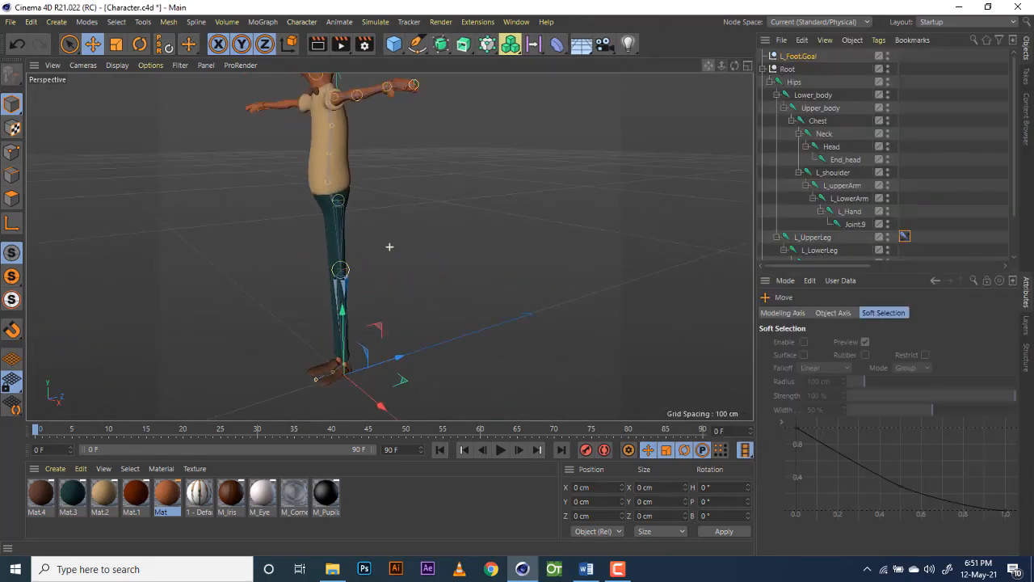
{"action": "mouse_move", "coordinate": [733, 68]}
{"action": "left_mouse_down"}
{"action": "mouse_move", "coordinate": [669, 67]}
{"action": "mouse_move", "coordinate": [742, 69]}
{"action": "left_mouse_up"}
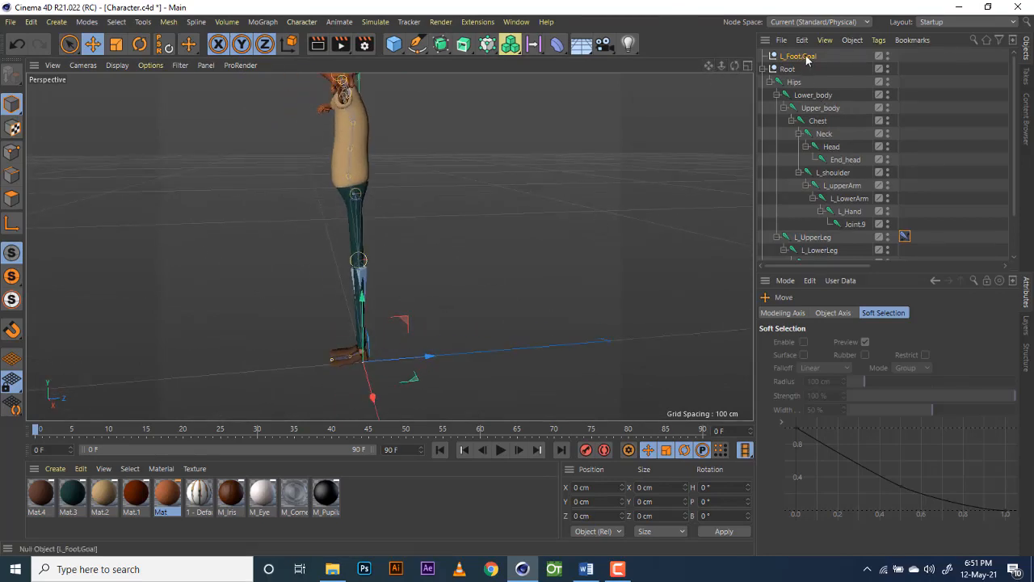
{"action": "left_click_drag", "start_coordinate": [404, 323], "coordinate": [311, 214]}
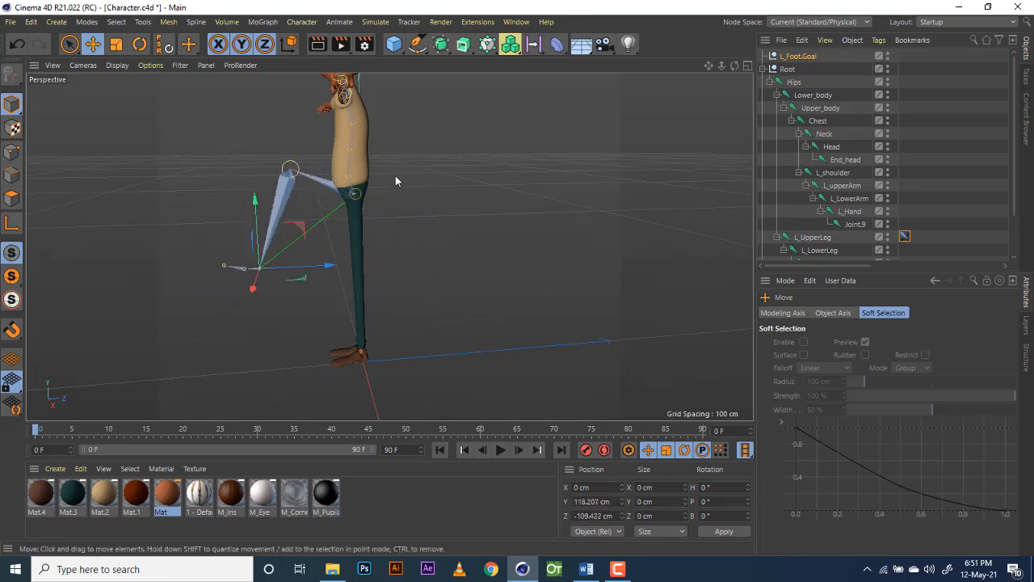
{"action": "left_click", "coordinate": [165, 46]}
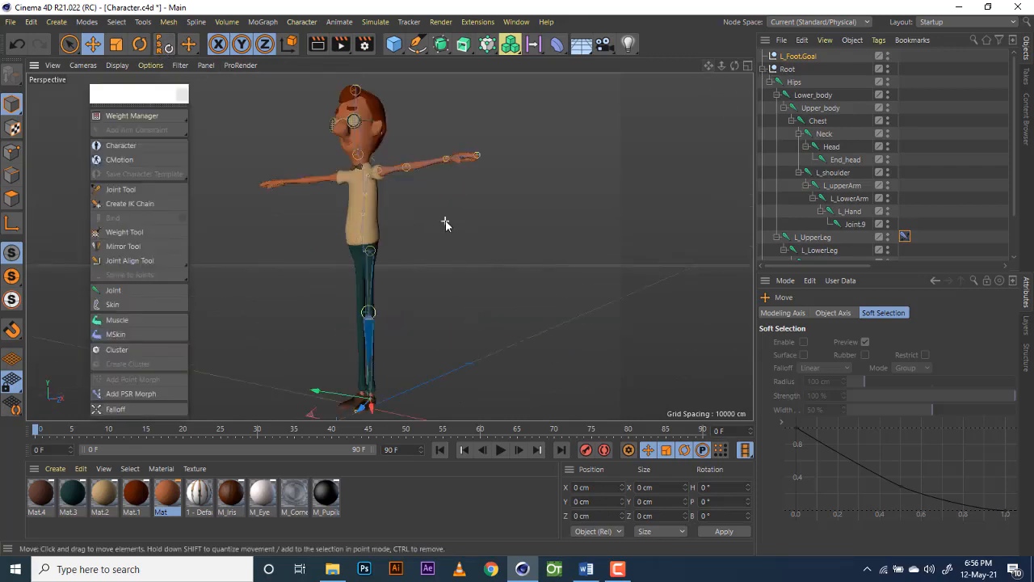
{"action": "left_click_drag", "start_coordinate": [446, 224], "coordinate": [390, 248], "text": "alt"}
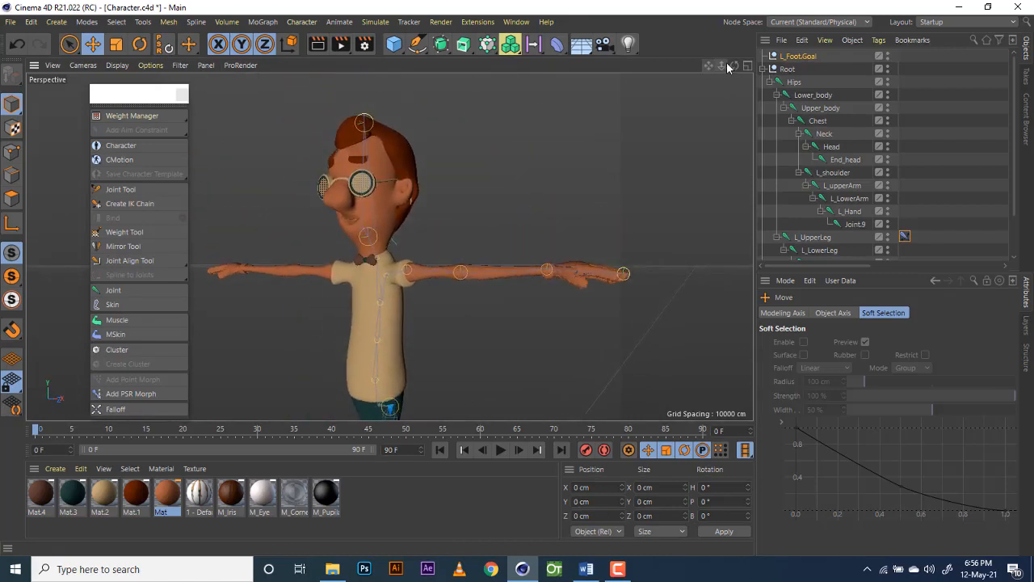
{"action": "left_click_drag", "start_coordinate": [722, 66], "coordinate": [606, 67]}
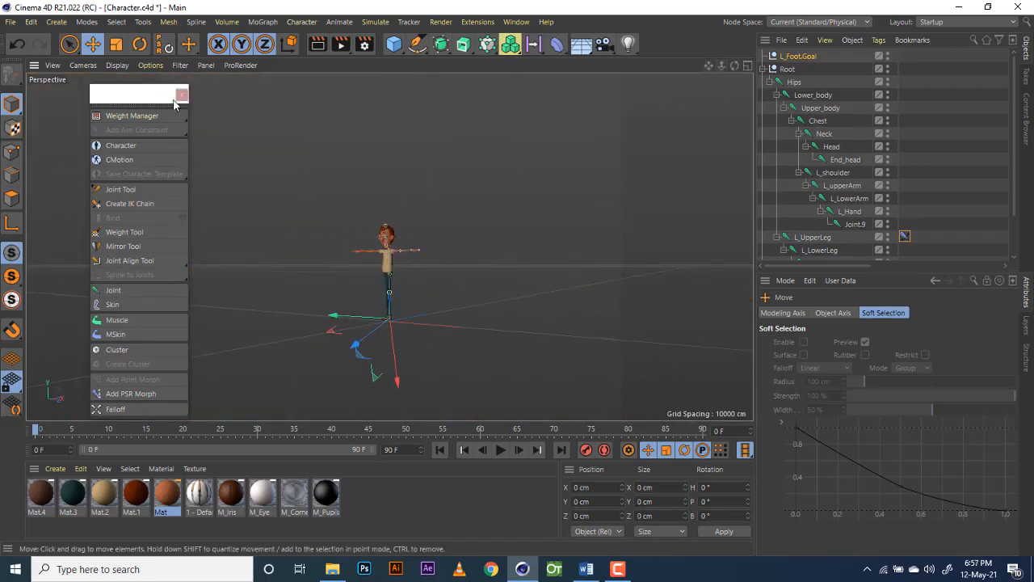
{"action": "left_click_drag", "start_coordinate": [182, 94], "coordinate": [125, 98]}
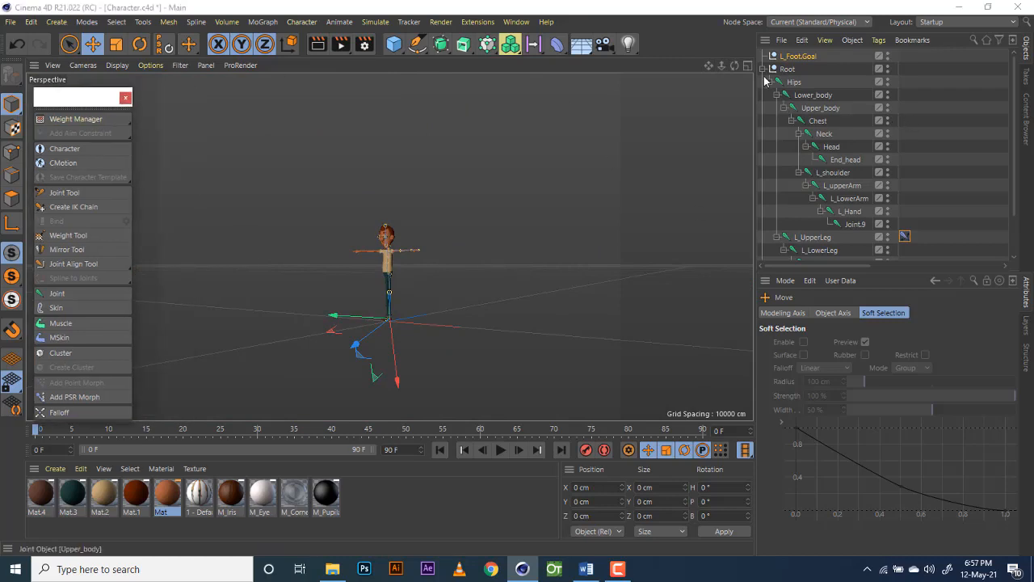
{"action": "left_click_drag", "start_coordinate": [708, 66], "coordinate": [710, 25]}
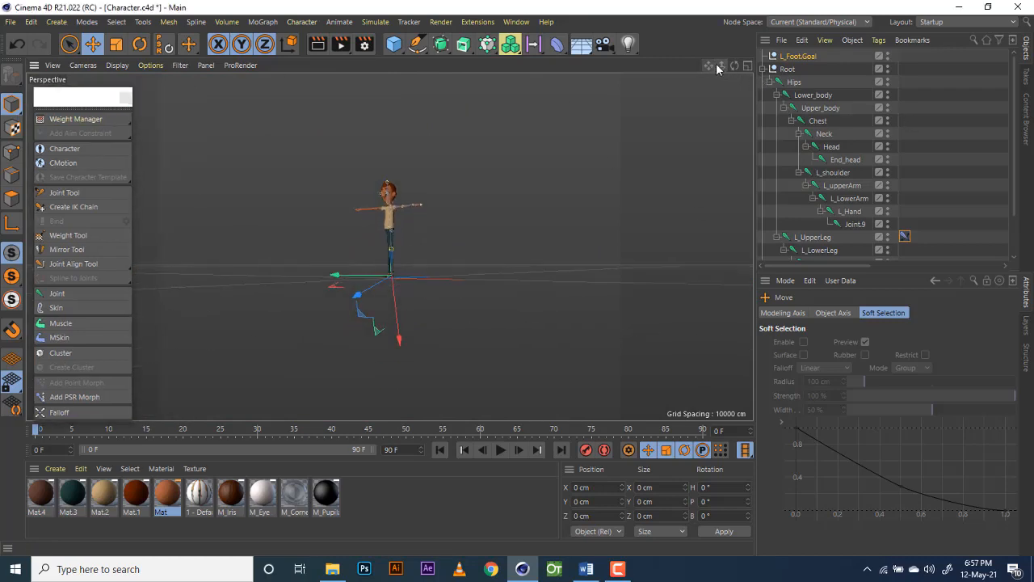
Step: Create an IK chain on the left arm from L_upperArm to L_Hand
{"action": "left_click_drag", "start_coordinate": [720, 66], "coordinate": [649, 183]}
{"action": "scroll", "coordinate": [396, 230], "scroll_direction": "up", "scroll_amount": 8}
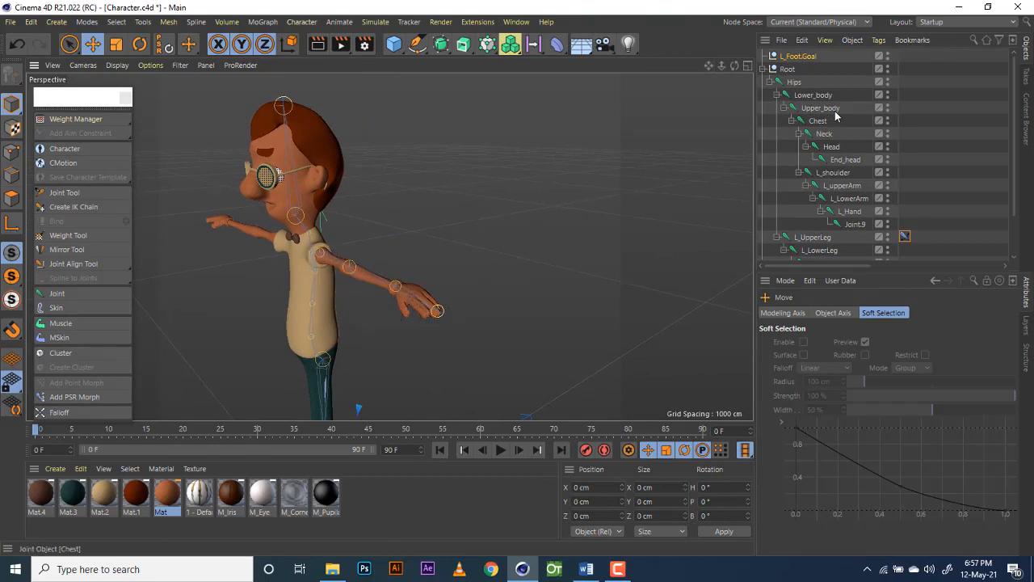
{"action": "scroll", "coordinate": [819, 111], "scroll_direction": "down", "scroll_amount": 2}
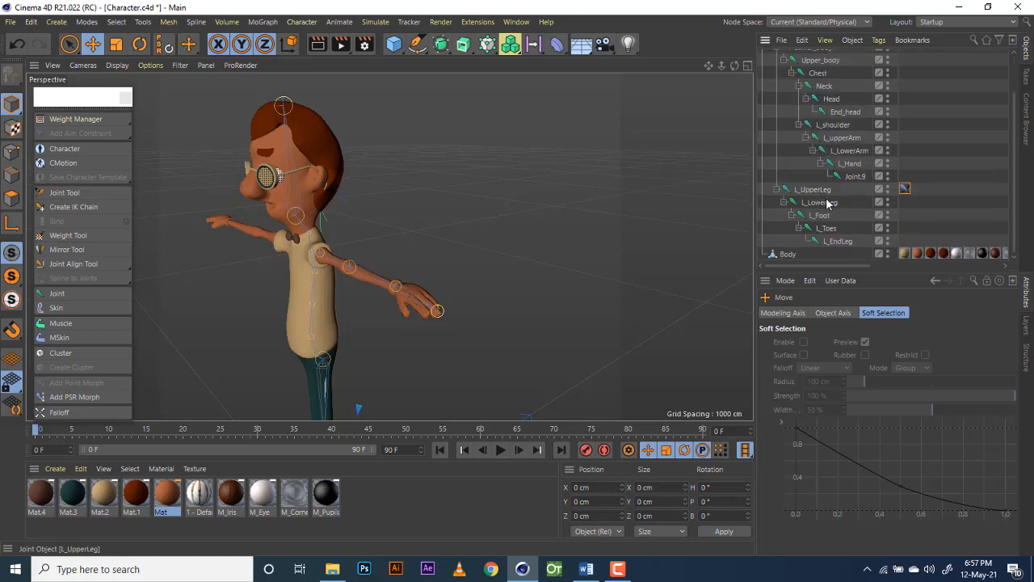
{"action": "scroll", "coordinate": [825, 208], "scroll_direction": "up", "scroll_amount": 3}
{"action": "scroll", "coordinate": [821, 212], "scroll_direction": "down", "scroll_amount": 3}
{"action": "left_click", "coordinate": [843, 139]}
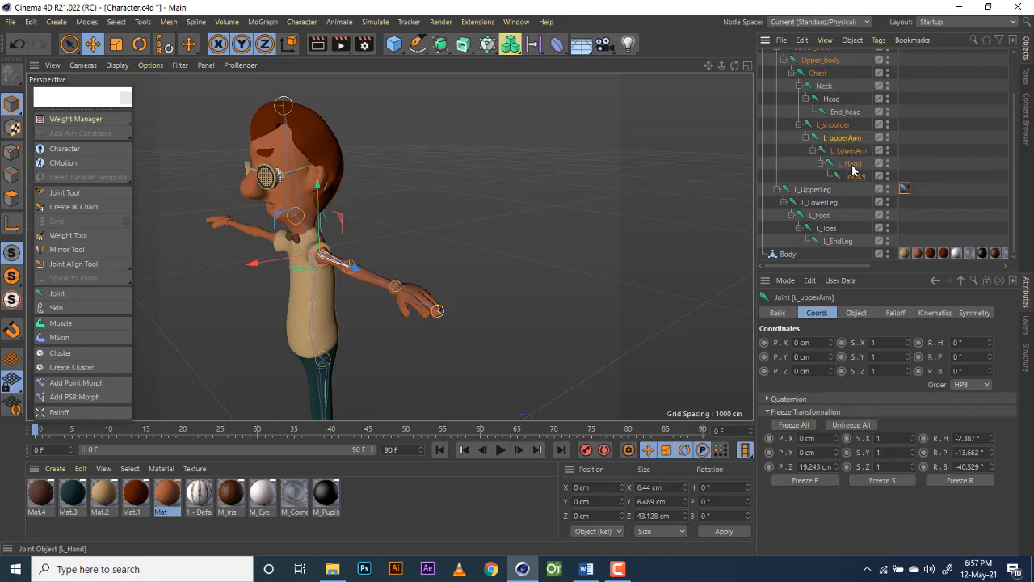
{"action": "left_click", "coordinate": [850, 164], "text": "ctrl"}
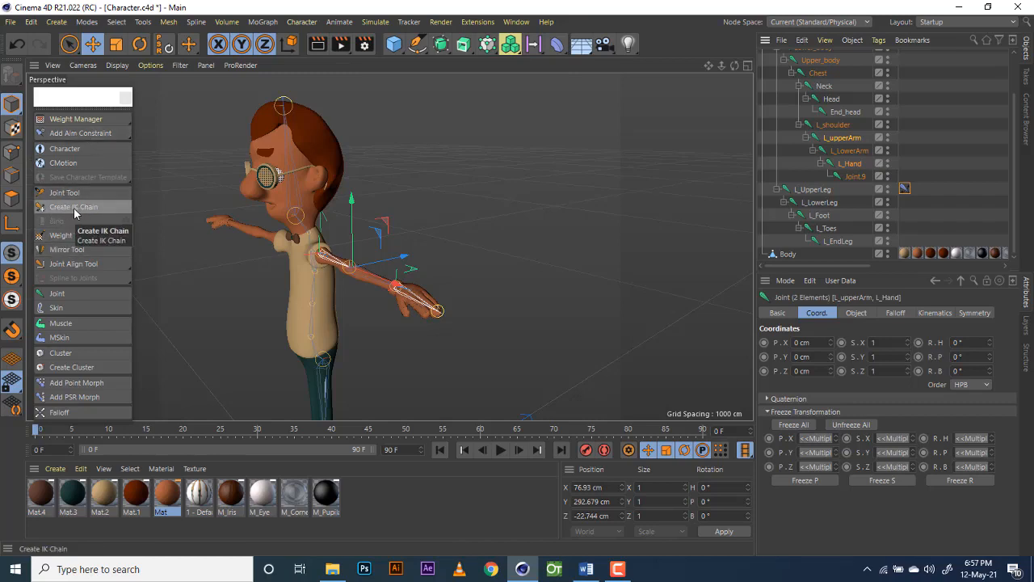
{"action": "left_click", "coordinate": [73, 211]}
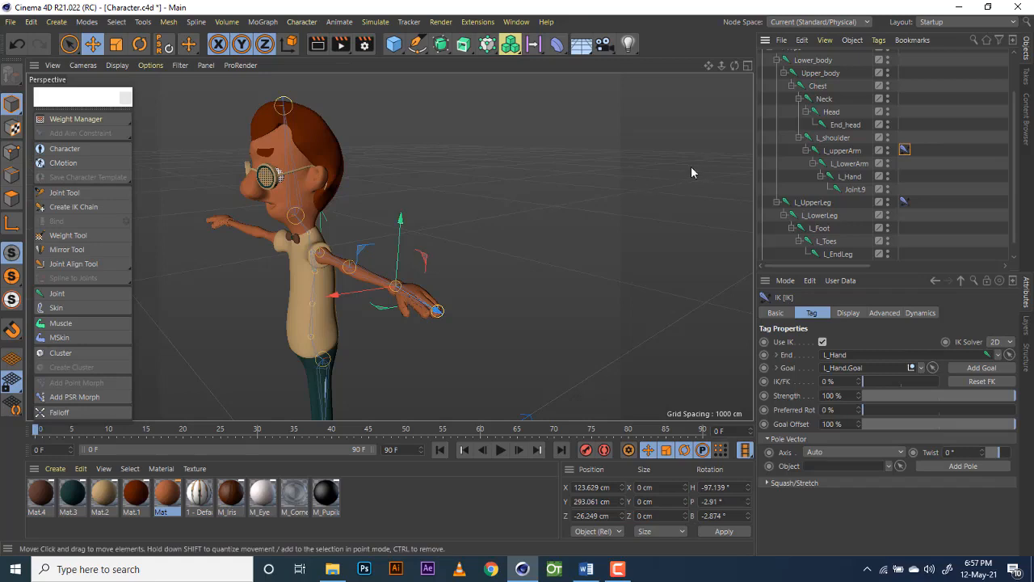
Step: Select L_Hand.Goal together with L_Foot.Goal and freeze all their transformations
{"action": "scroll", "coordinate": [788, 135], "scroll_direction": "up", "scroll_amount": 3}
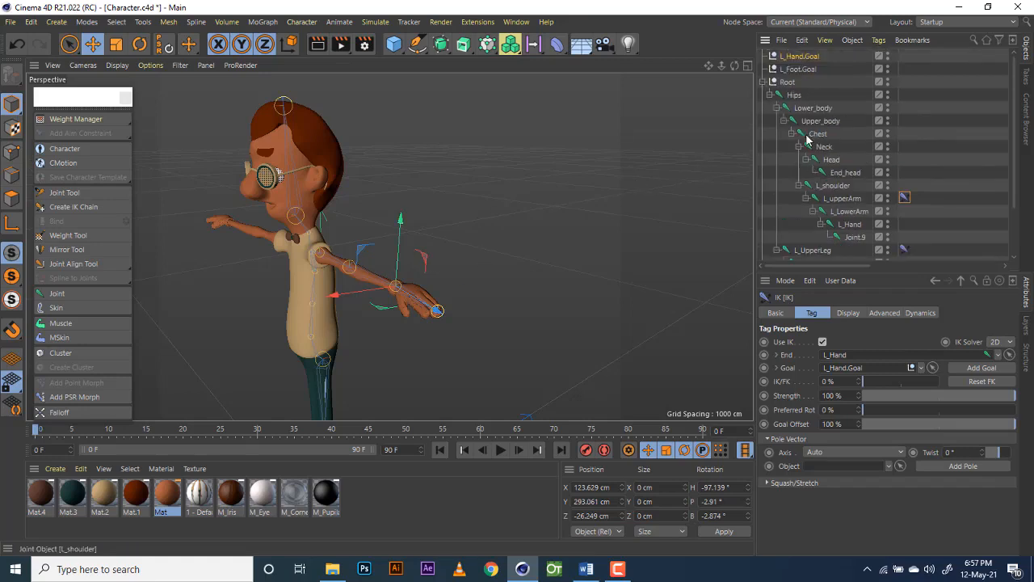
{"action": "left_click", "coordinate": [804, 56]}
{"action": "left_click", "coordinate": [798, 55]}
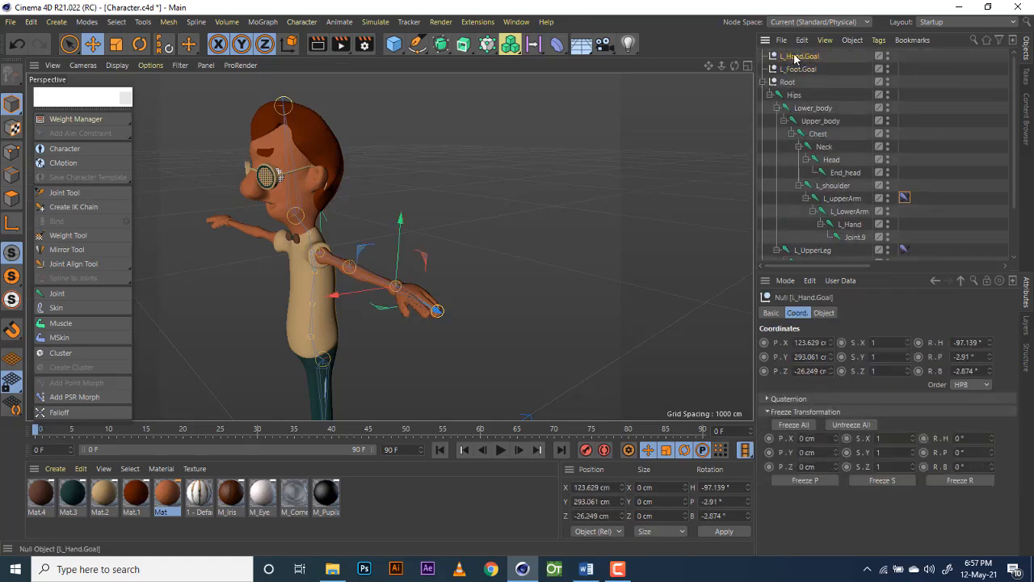
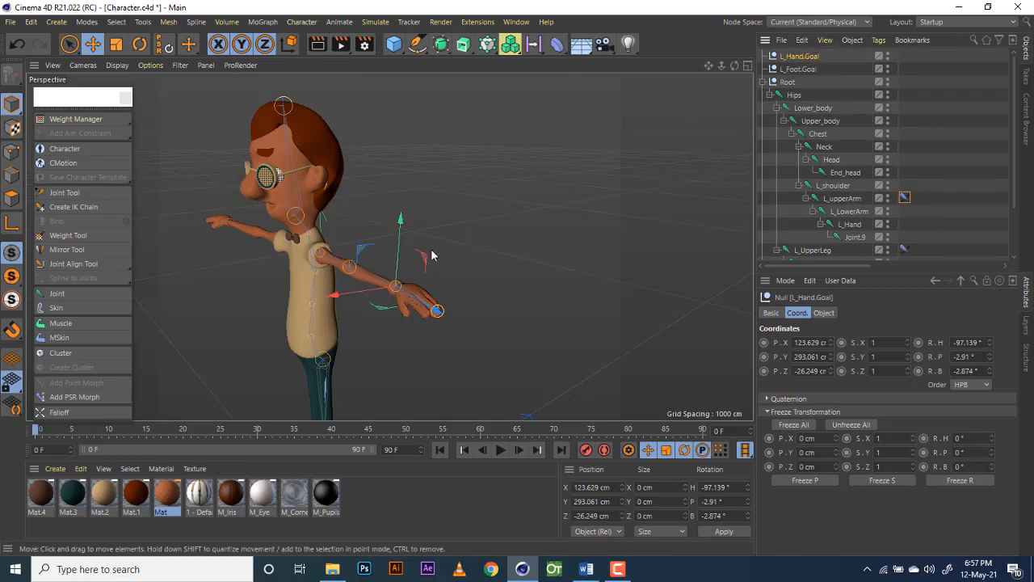
{"action": "left_click_drag", "start_coordinate": [426, 260], "coordinate": [428, 234]}
{"action": "left_click_drag", "start_coordinate": [735, 67], "coordinate": [663, 89]}
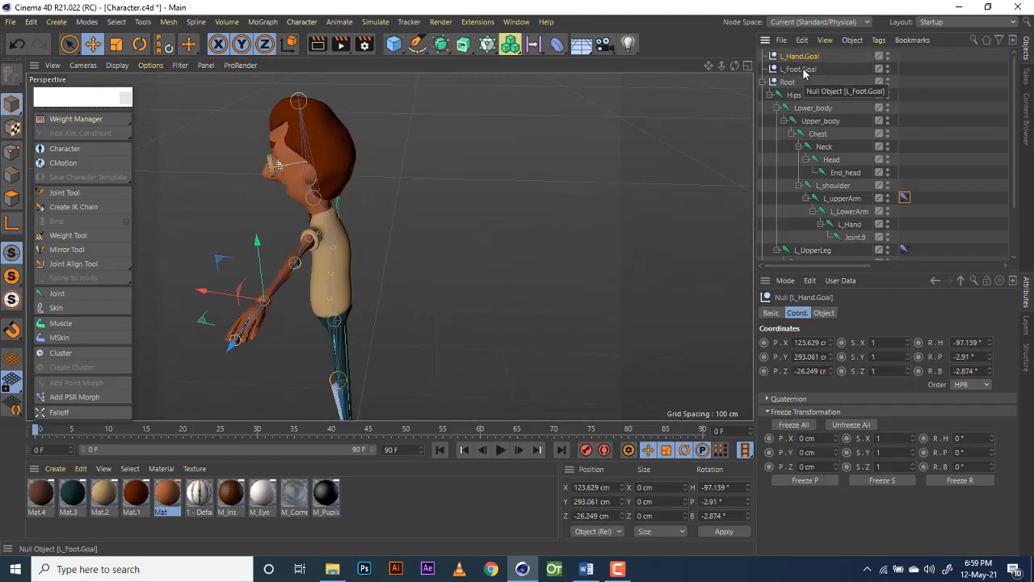
{"action": "left_click", "coordinate": [798, 68], "text": "ctrl"}
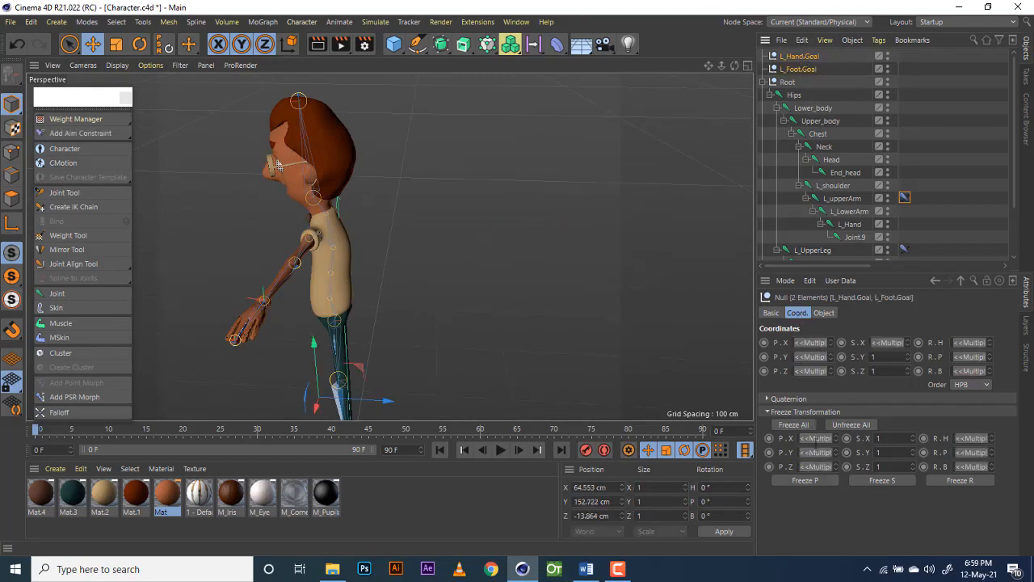
{"action": "left_click", "coordinate": [794, 426]}
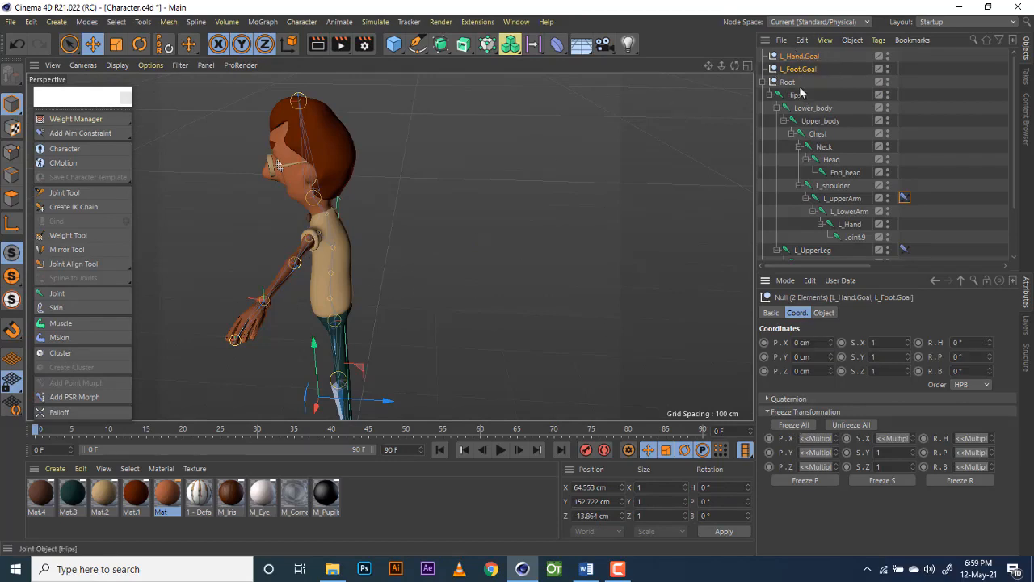
Step: Move L_Hand.Goal toward the body to bend the left elbow, and restore it with Reset PSR
{"action": "left_click", "coordinate": [802, 58]}
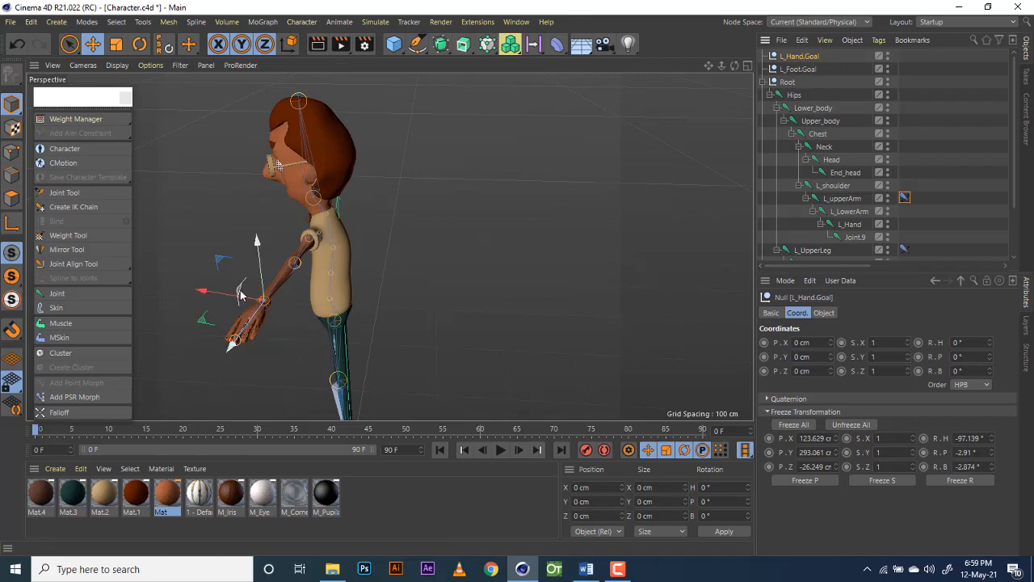
{"action": "left_click_drag", "start_coordinate": [244, 293], "coordinate": [282, 300]}
{"action": "left_click_drag", "start_coordinate": [254, 286], "coordinate": [270, 265]}
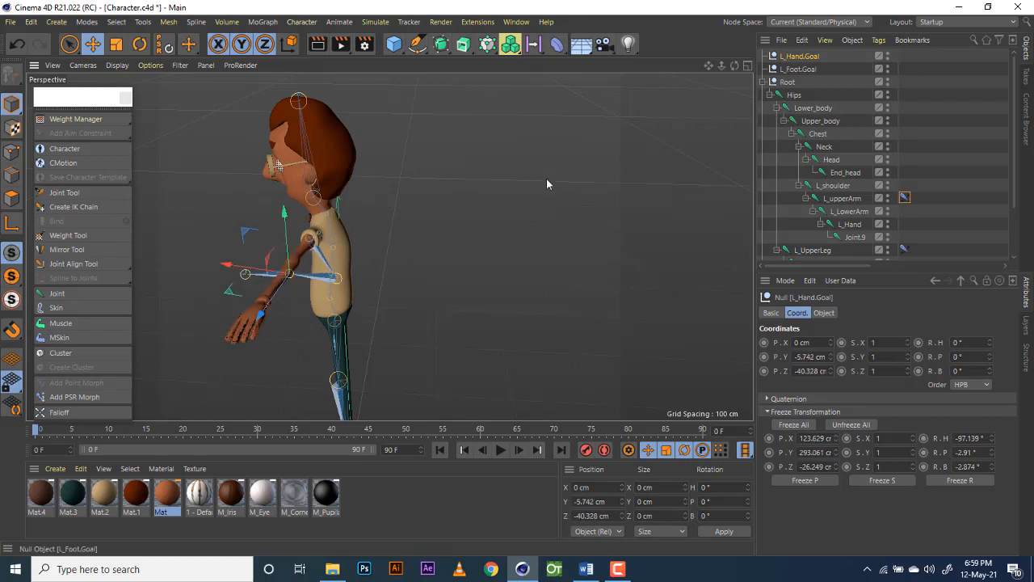
{"action": "left_click", "coordinate": [166, 45]}
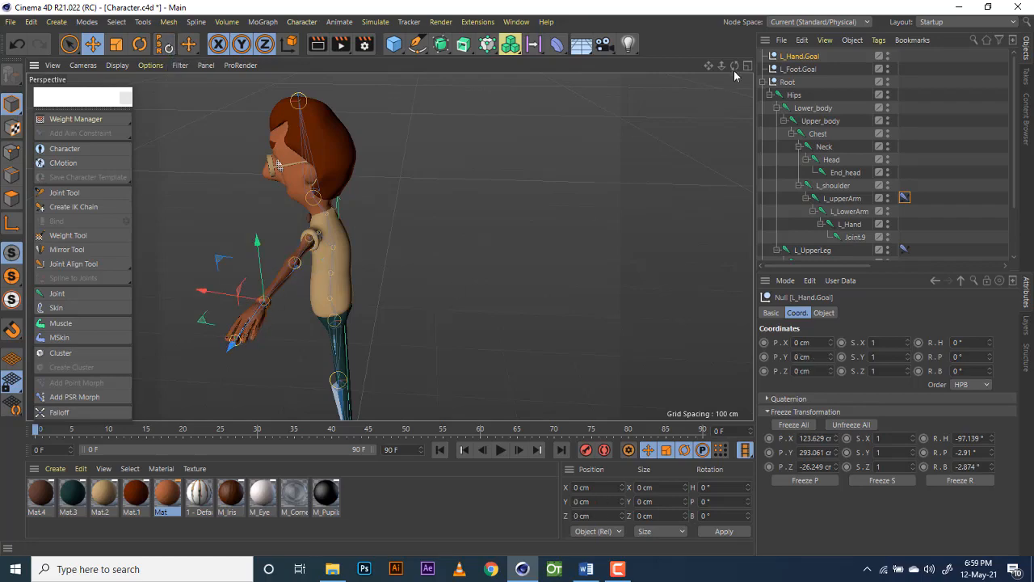
{"action": "mouse_move", "coordinate": [735, 65]}
{"action": "left_mouse_down"}
{"action": "mouse_move", "coordinate": [679, 69]}
{"action": "mouse_move", "coordinate": [721, 69]}
{"action": "left_mouse_up"}
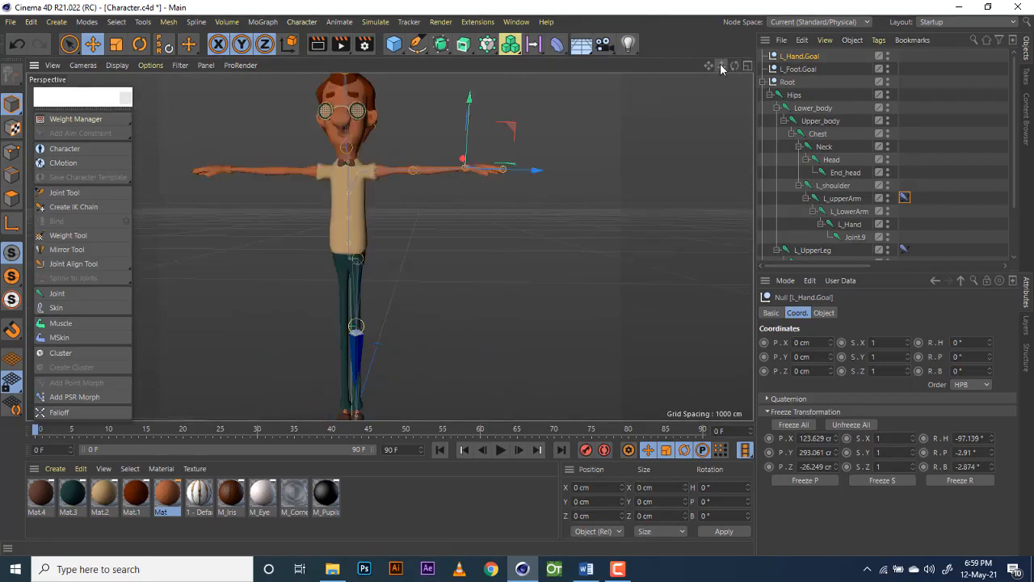
{"action": "scroll", "coordinate": [389, 247], "scroll_direction": "down", "scroll_amount": 3}
{"action": "middle_click_drag", "start_coordinate": [389, 272], "coordinate": [388, 247]}
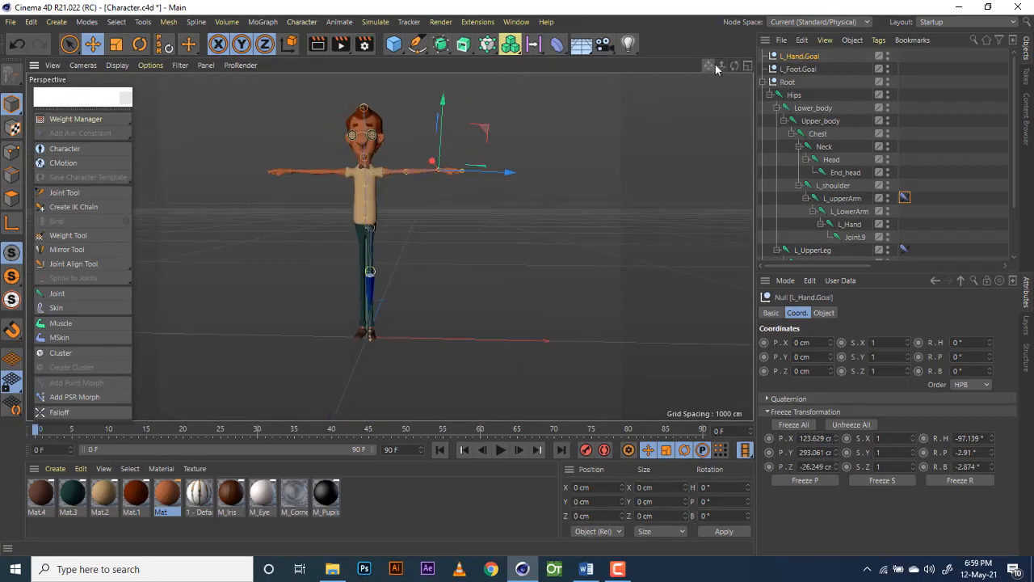
{"action": "left_click_drag", "start_coordinate": [734, 65], "coordinate": [712, 69]}
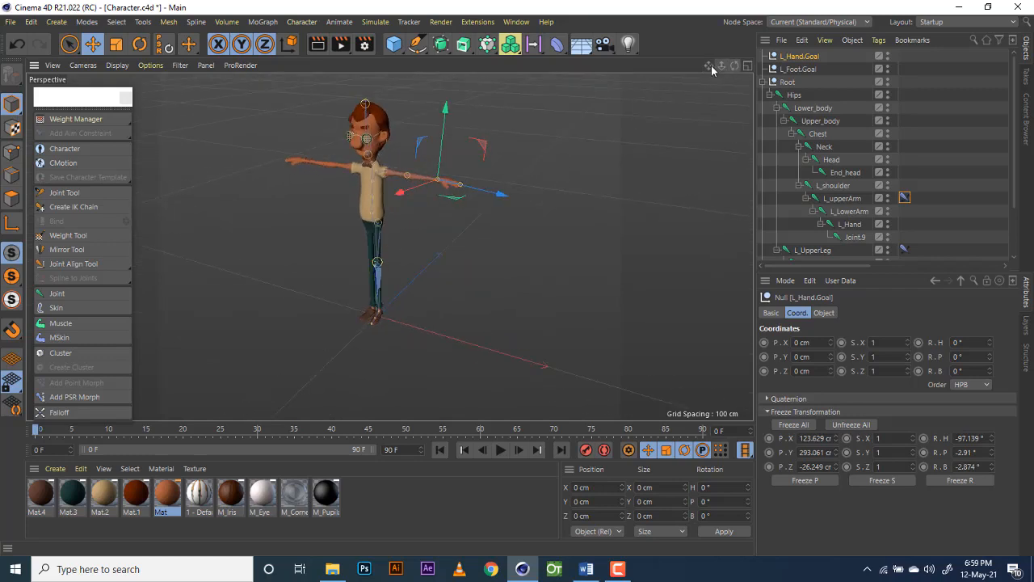
{"action": "middle_click_drag", "start_coordinate": [380, 219], "coordinate": [389, 247]}
{"action": "left_click_drag", "start_coordinate": [725, 69], "coordinate": [388, 247]}
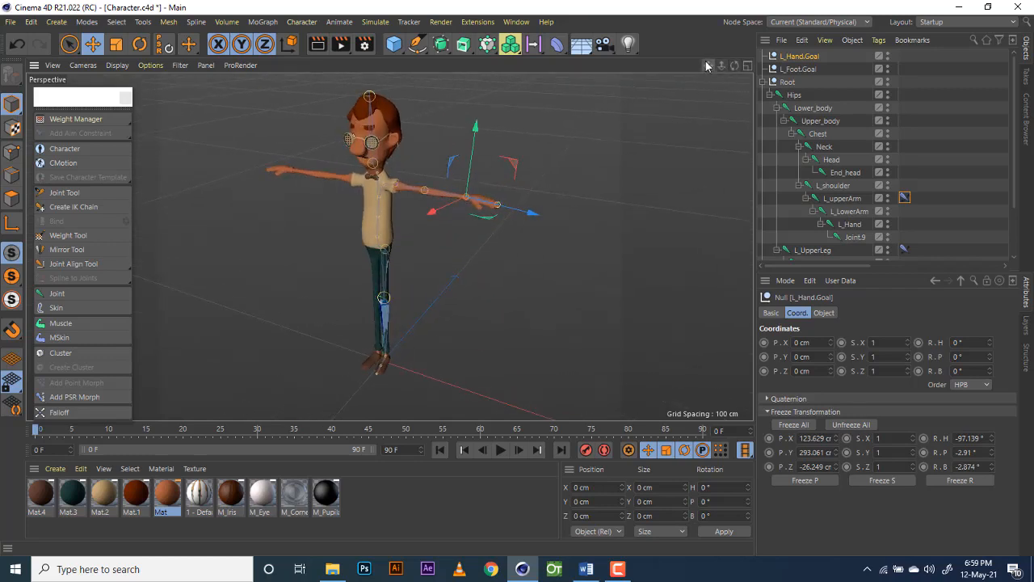
{"action": "left_click_drag", "start_coordinate": [706, 66], "coordinate": [389, 246]}
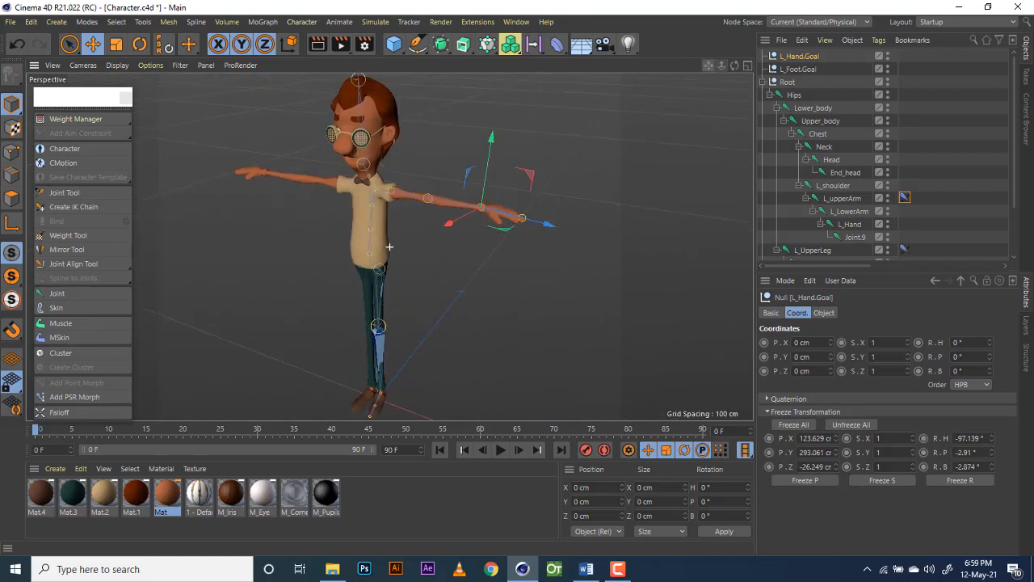
Step: Switch to Word, select the word "controls" in the rigging definition, and return to Cinema 4D
{"action": "left_click", "coordinate": [586, 569]}
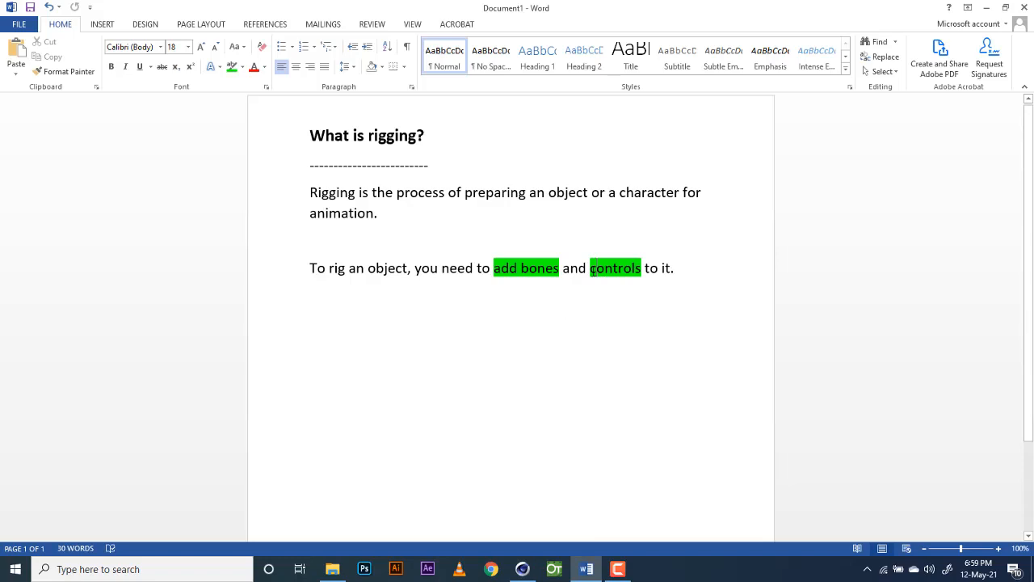
{"action": "left_click_drag", "start_coordinate": [590, 272], "coordinate": [642, 268]}
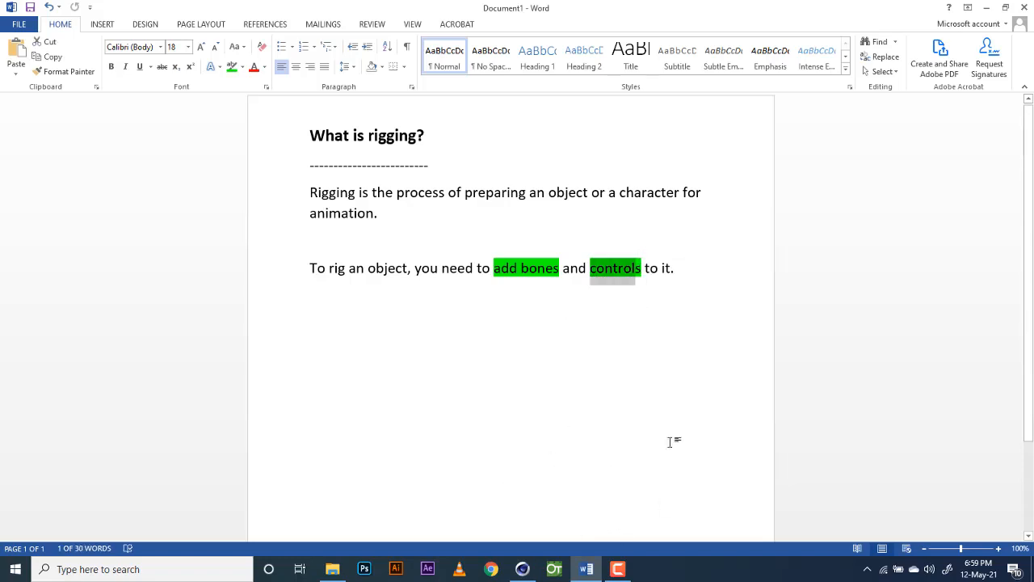
{"action": "left_click", "coordinate": [524, 572]}
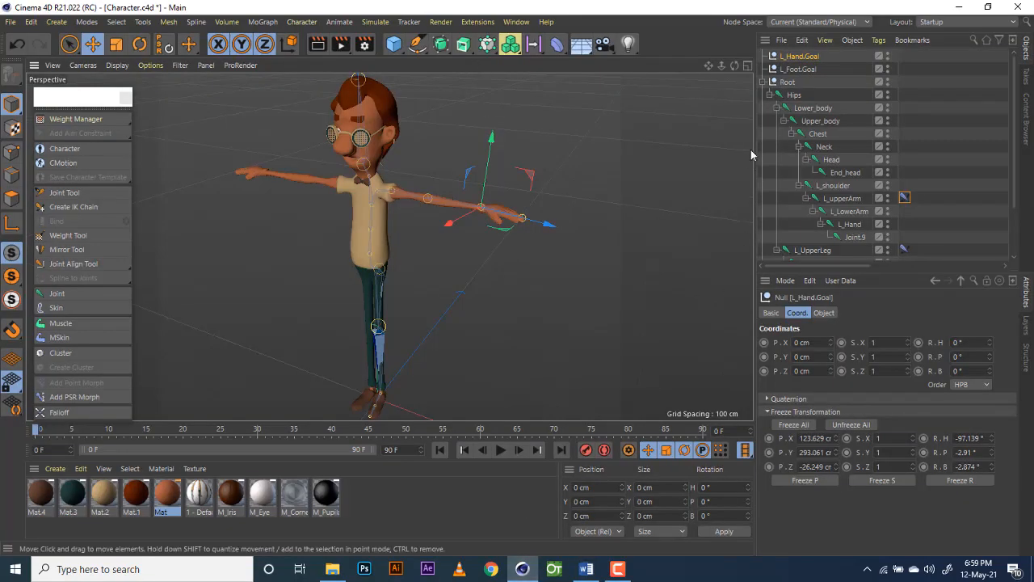
Step: Add a cube at the character's feet and close the floating palette of character commands
{"action": "left_click_drag", "start_coordinate": [708, 65], "coordinate": [680, 1]}
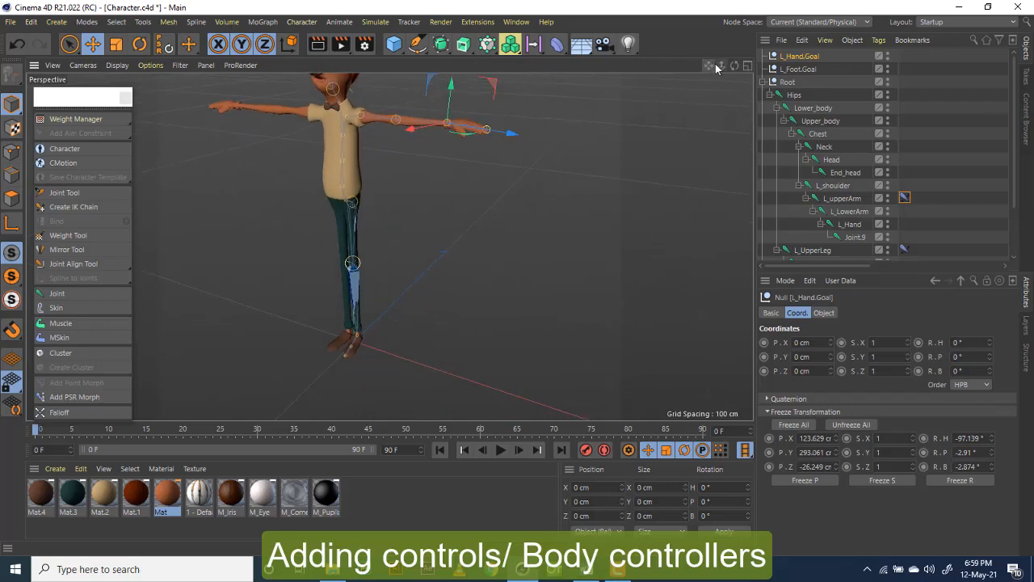
{"action": "left_click_drag", "start_coordinate": [721, 66], "coordinate": [687, 67]}
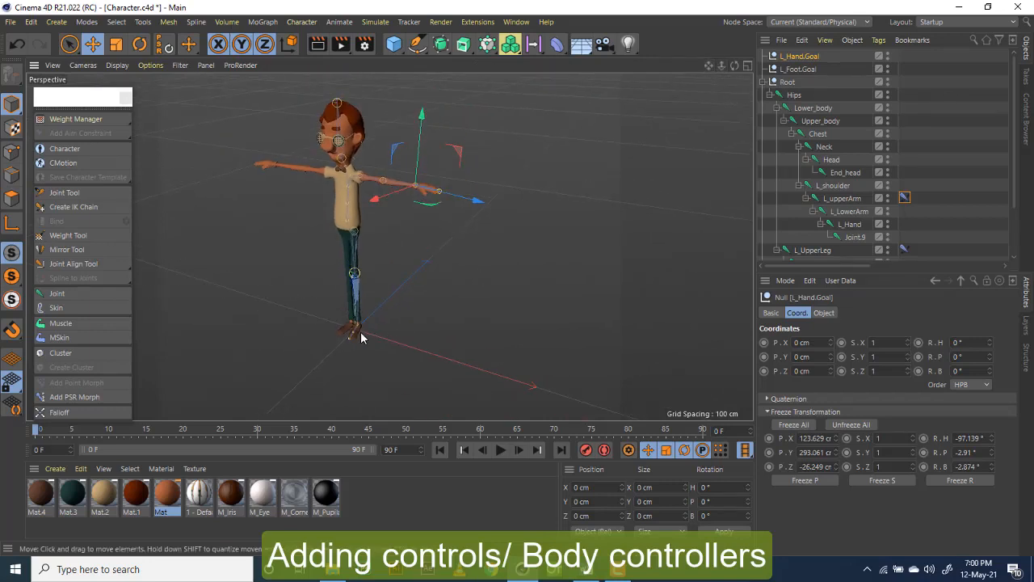
{"action": "scroll", "coordinate": [364, 333], "scroll_direction": "up", "scroll_amount": 6}
{"action": "scroll", "coordinate": [364, 334], "scroll_direction": "up", "scroll_amount": 3}
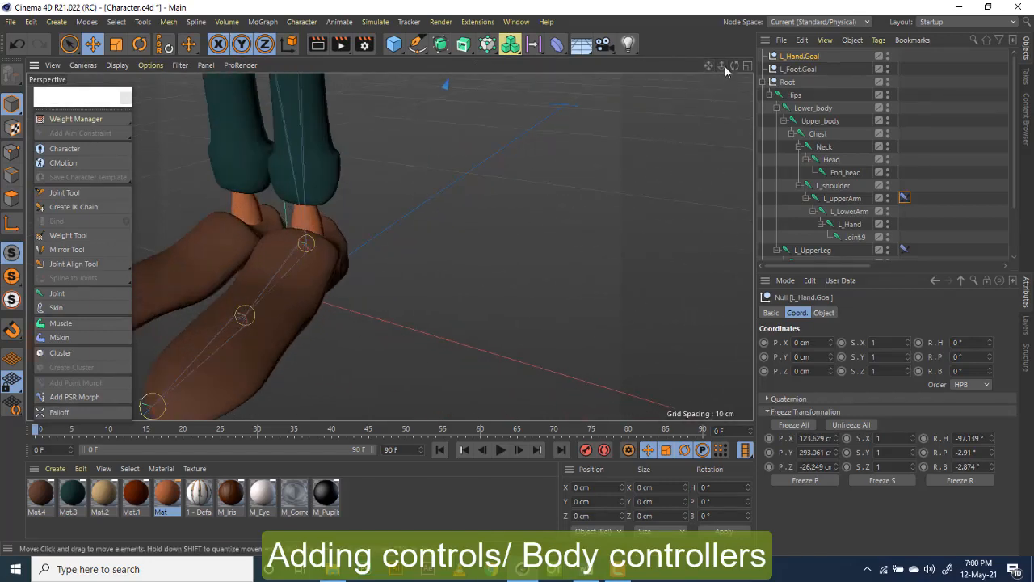
{"action": "left_click_drag", "start_coordinate": [721, 66], "coordinate": [768, 73]}
{"action": "scroll", "coordinate": [389, 246], "scroll_direction": "down", "scroll_amount": 5}
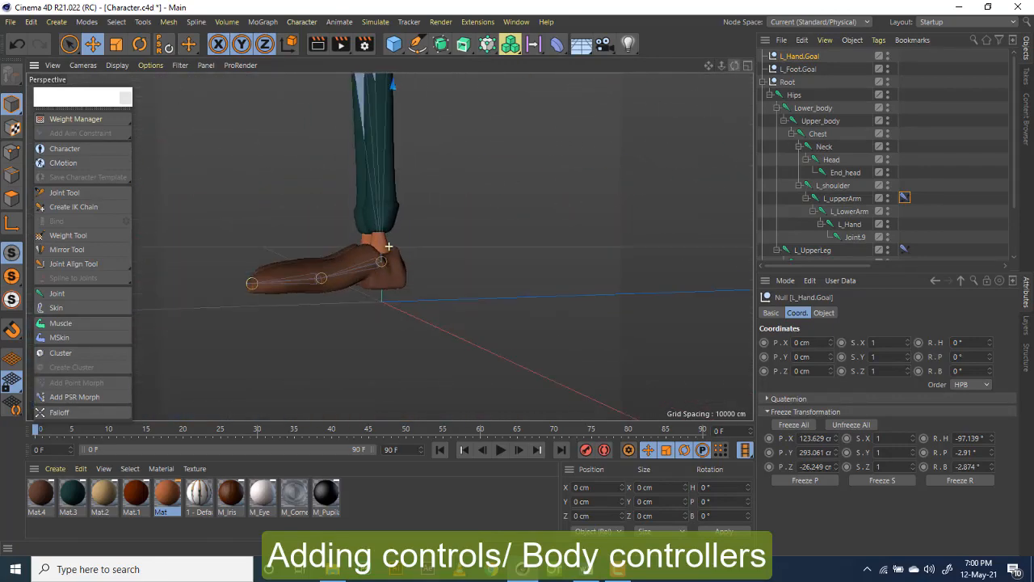
{"action": "left_click_drag", "start_coordinate": [709, 65], "coordinate": [688, 81]}
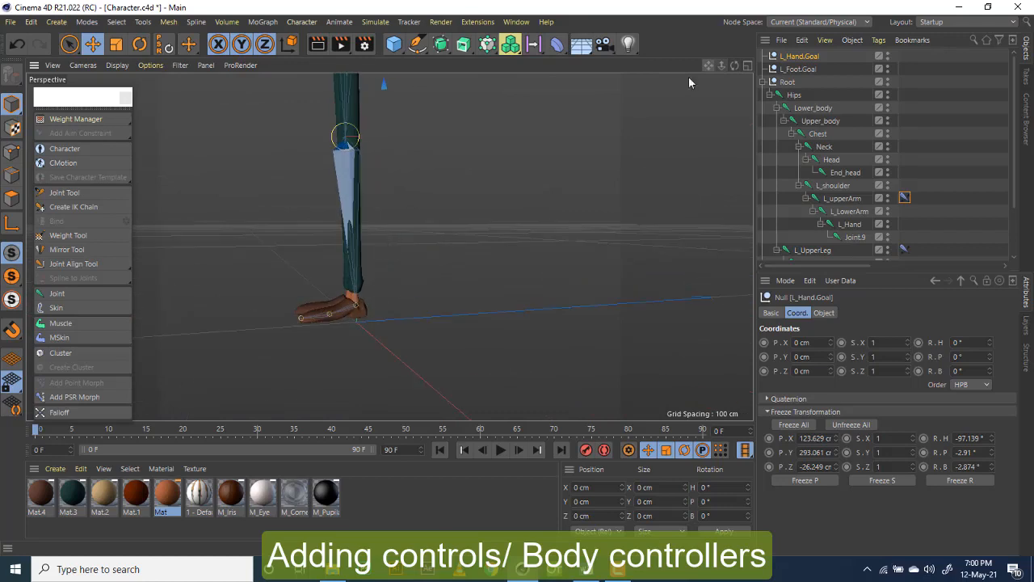
{"action": "left_click", "coordinate": [393, 44]}
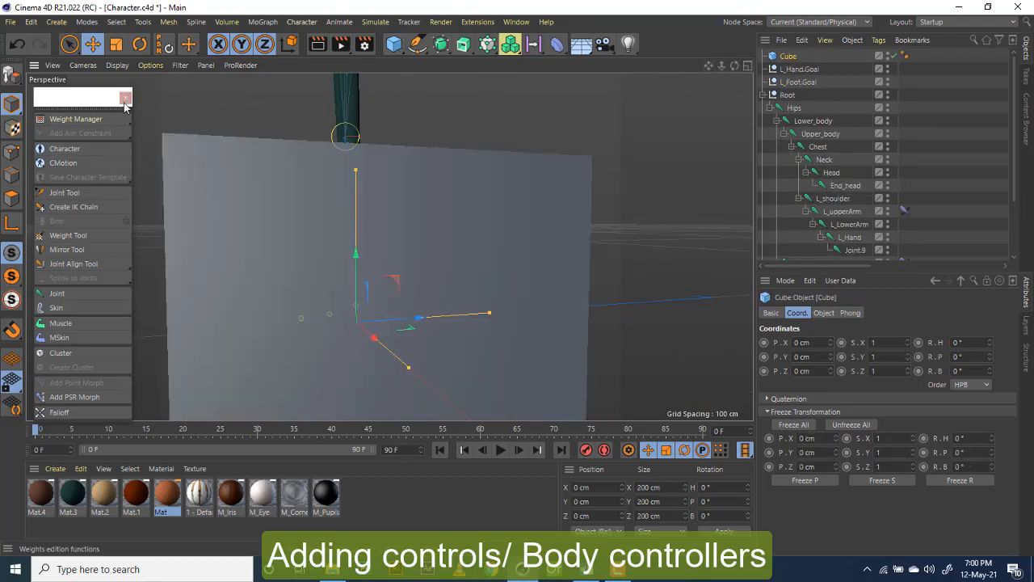
{"action": "left_click", "coordinate": [130, 138]}
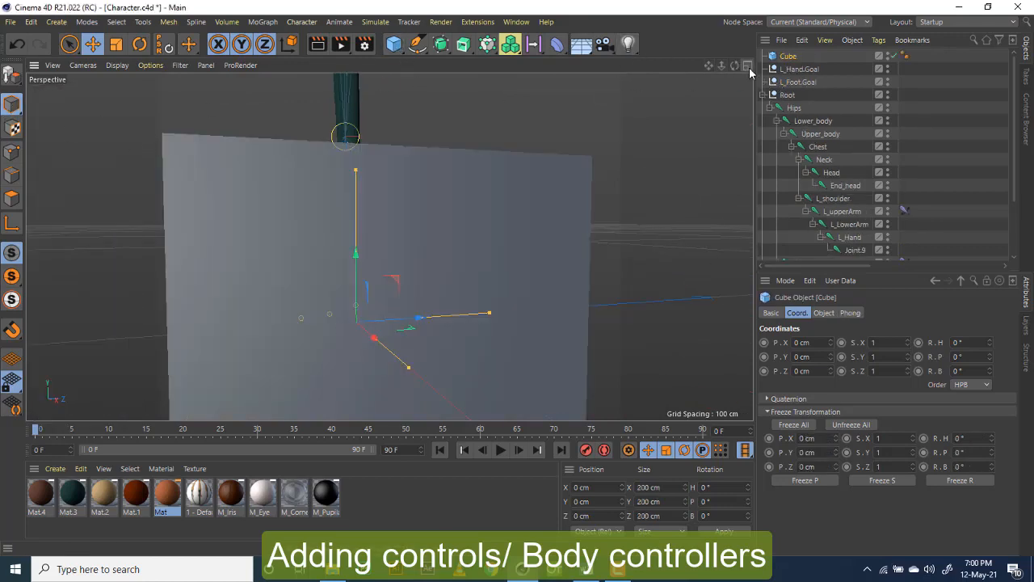
Step: Shrink the cube to about 4 × 18 × 28 cm and move it onto the left foot at about X 6.3 cm, Y 10.3 cm
{"action": "left_click_drag", "start_coordinate": [489, 316], "coordinate": [380, 316]}
{"action": "left_click_drag", "start_coordinate": [356, 171], "coordinate": [356, 348]}
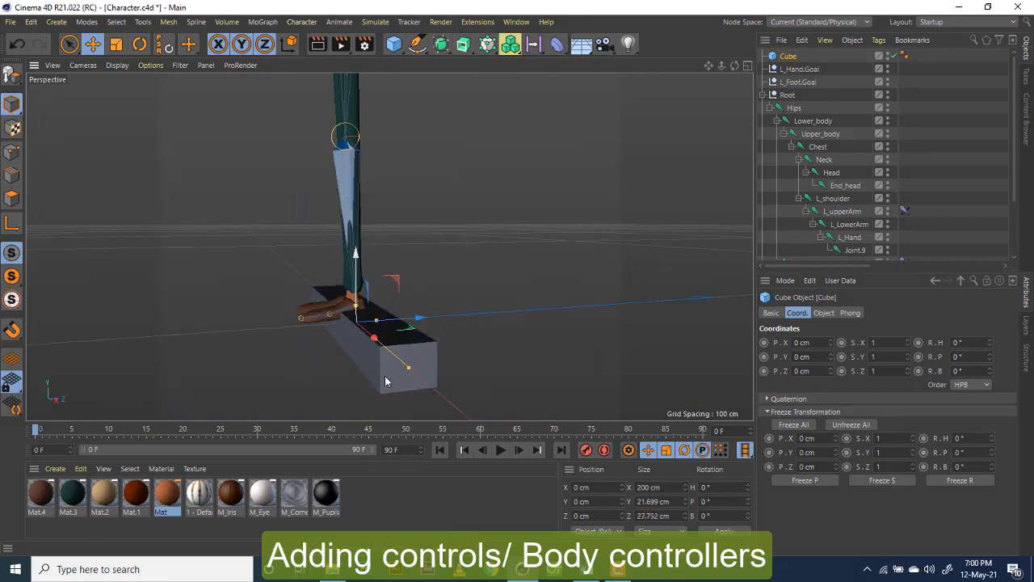
{"action": "left_click_drag", "start_coordinate": [408, 367], "coordinate": [369, 324]}
{"action": "middle_click", "coordinate": [562, 356]}
{"action": "left_click_drag", "start_coordinate": [562, 356], "coordinate": [480, 367]}
{"action": "scroll", "coordinate": [570, 340], "scroll_direction": "down", "scroll_amount": 3}
{"action": "scroll", "coordinate": [202, 356], "scroll_direction": "up", "scroll_amount": 3}
{"action": "middle_click", "coordinate": [364, 373]}
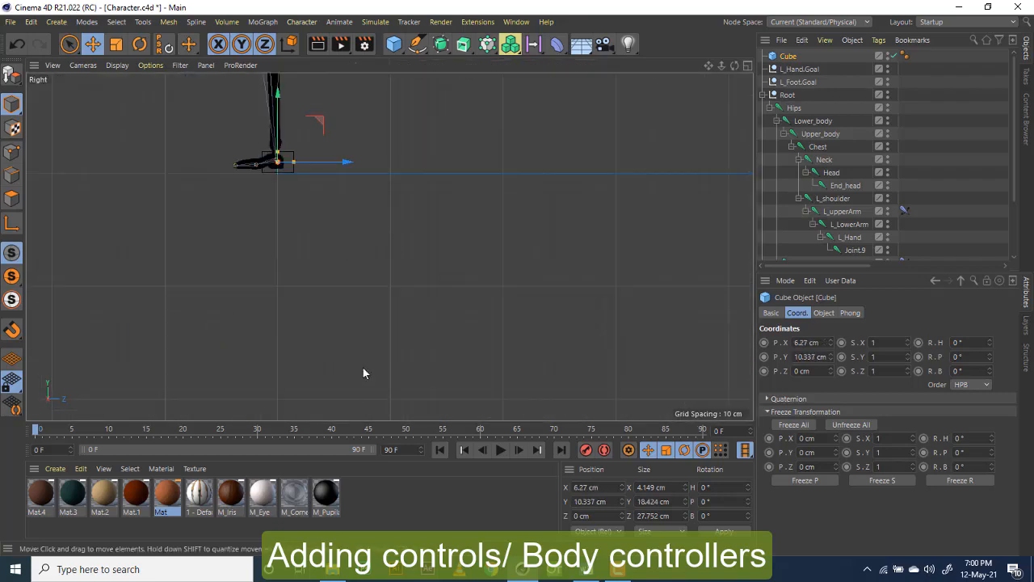
Step: Fit the cube around the left foot in side view, about 24.6 cm deep and 14.9 cm high, at about Y 11.2 cm, Z -6.2 cm
{"action": "left_click_drag", "start_coordinate": [289, 162], "coordinate": [282, 161]}
{"action": "scroll", "coordinate": [388, 245], "scroll_direction": "up", "scroll_amount": 3}
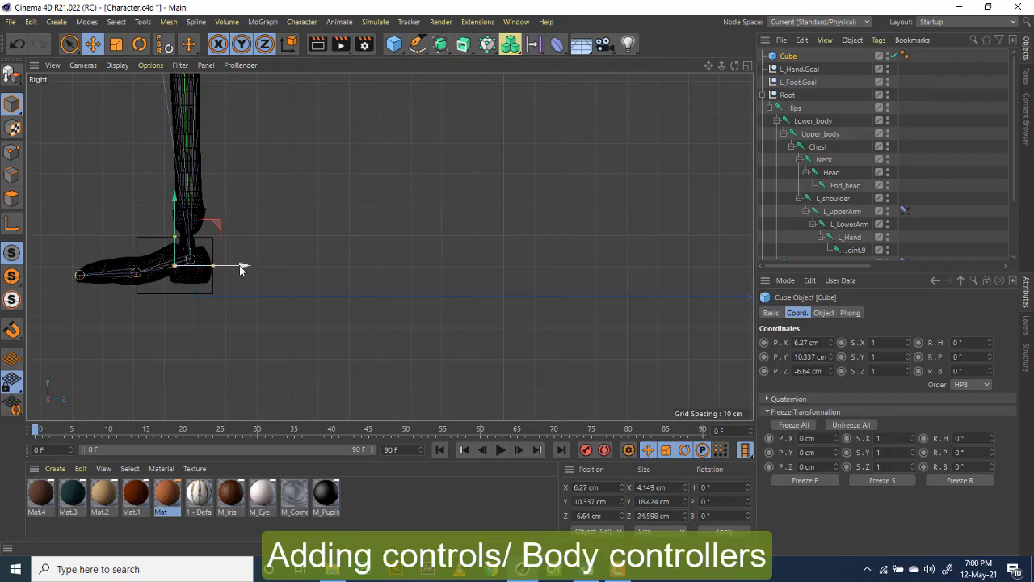
{"action": "left_click_drag", "start_coordinate": [178, 243], "coordinate": [176, 212]}
{"action": "middle_click", "coordinate": [176, 212]}
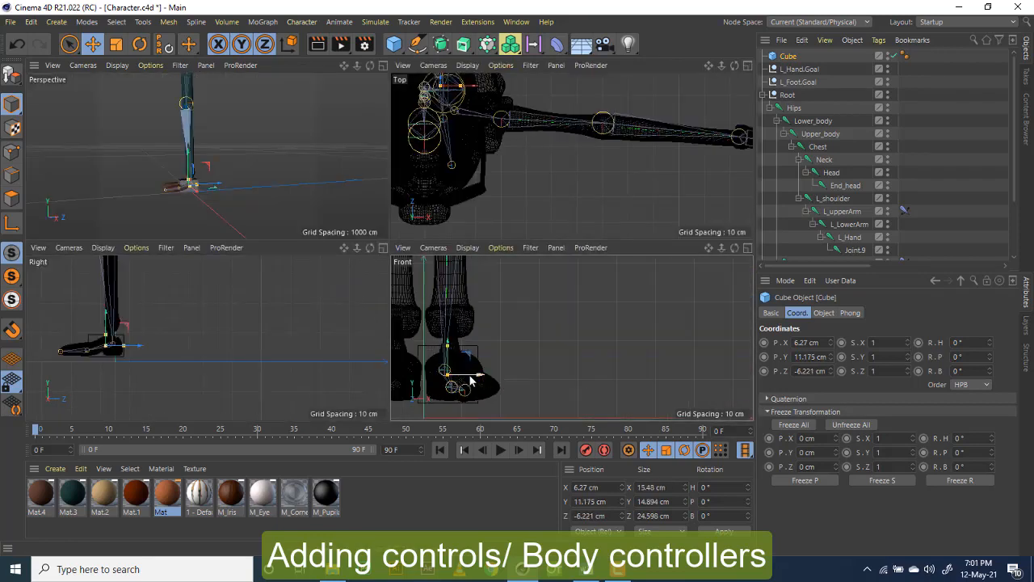
Step: Shift the cube outward to about X 10.1 cm and widen it to about 20.8 cm to enclose the left shoe
{"action": "left_click_drag", "start_coordinate": [472, 381], "coordinate": [503, 378]}
{"action": "key", "text": "o"}
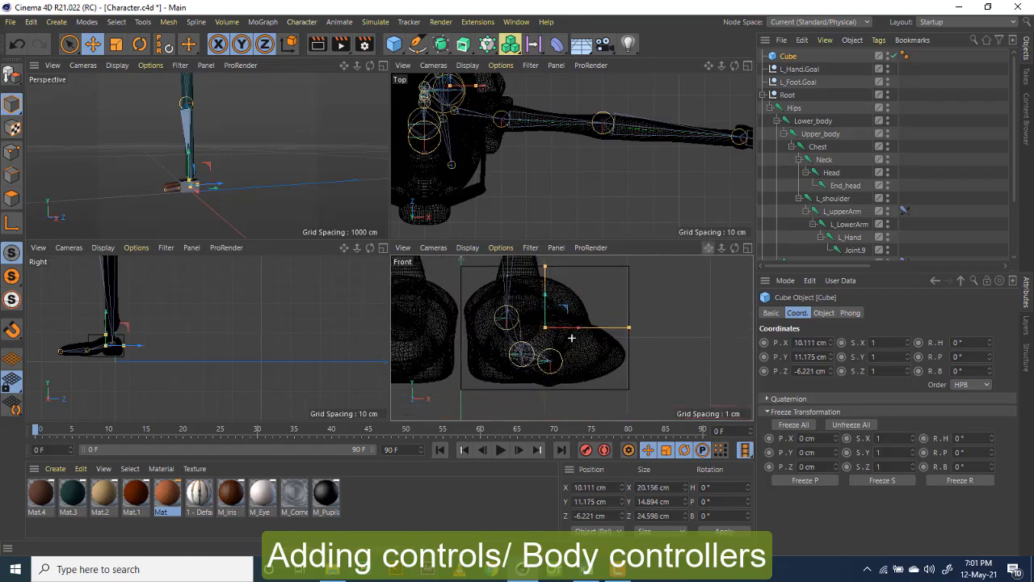
{"action": "left_click_drag", "start_coordinate": [627, 345], "coordinate": [629, 345]}
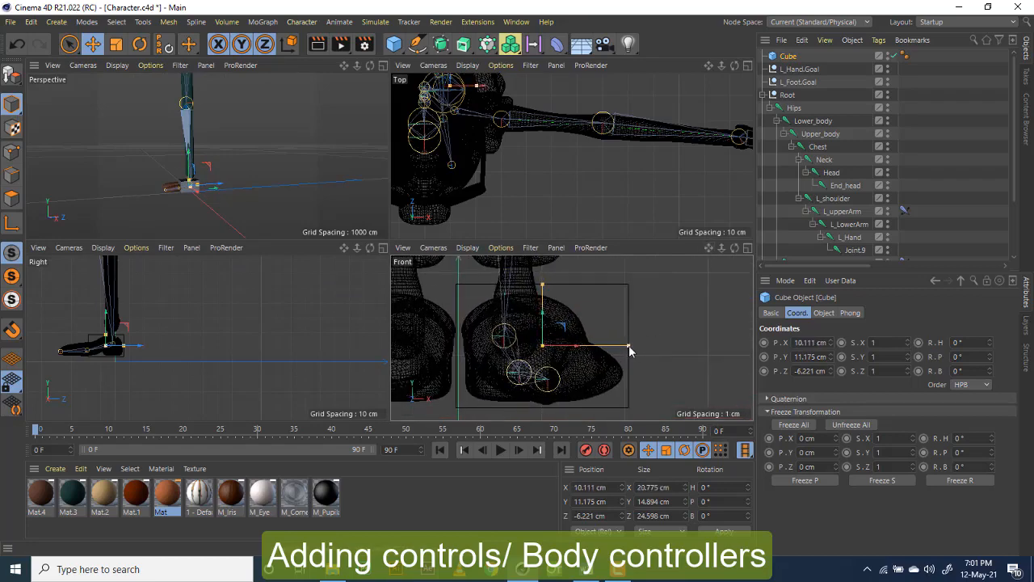
Step: Resize the cube around the left shoe to about 19.8 cm wide and 16.9 cm high, at about Y 10.7 cm
{"action": "left_click_drag", "start_coordinate": [547, 310], "coordinate": [542, 279]}
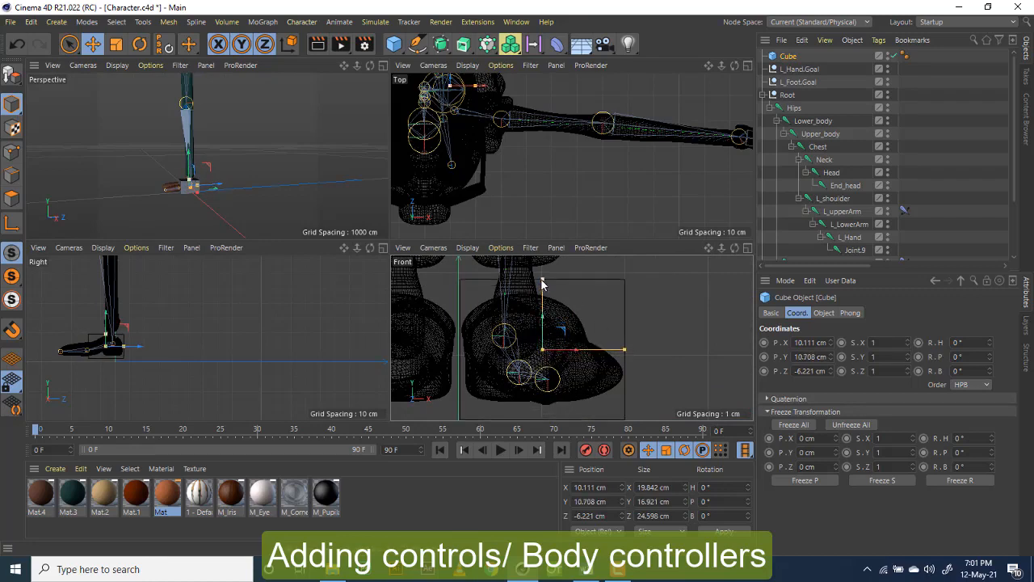
{"action": "scroll", "coordinate": [119, 357], "scroll_direction": "up", "scroll_amount": 3}
{"action": "scroll", "coordinate": [81, 355], "scroll_direction": "down", "scroll_amount": 2}
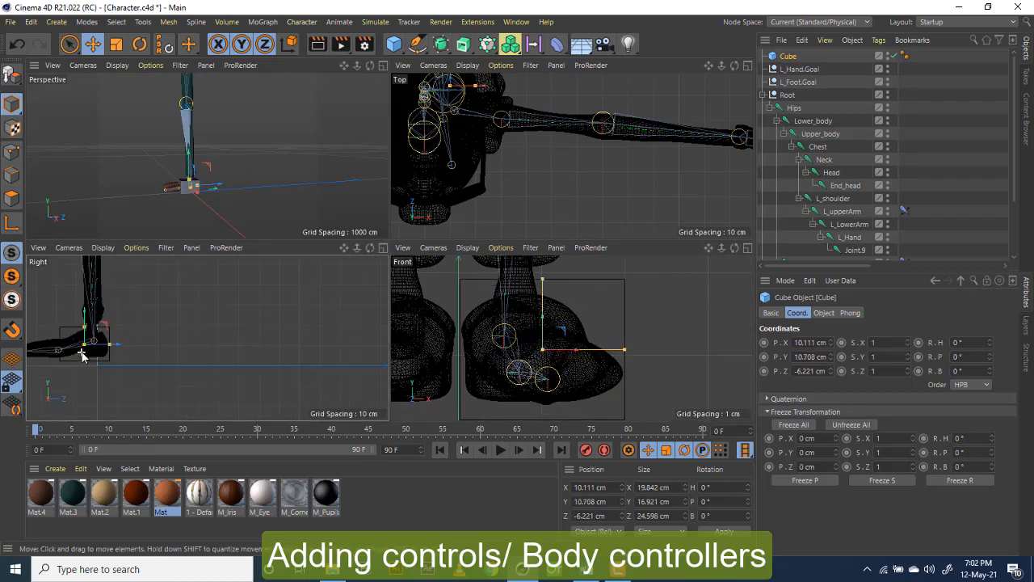
{"action": "left_click", "coordinate": [383, 65]}
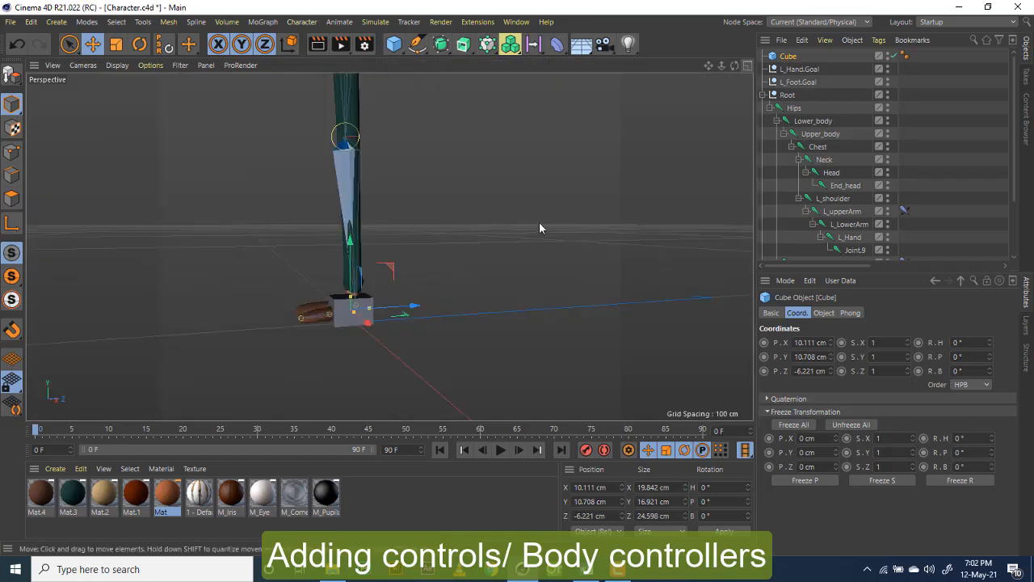
{"action": "left_click_drag", "start_coordinate": [735, 65], "coordinate": [388, 247]}
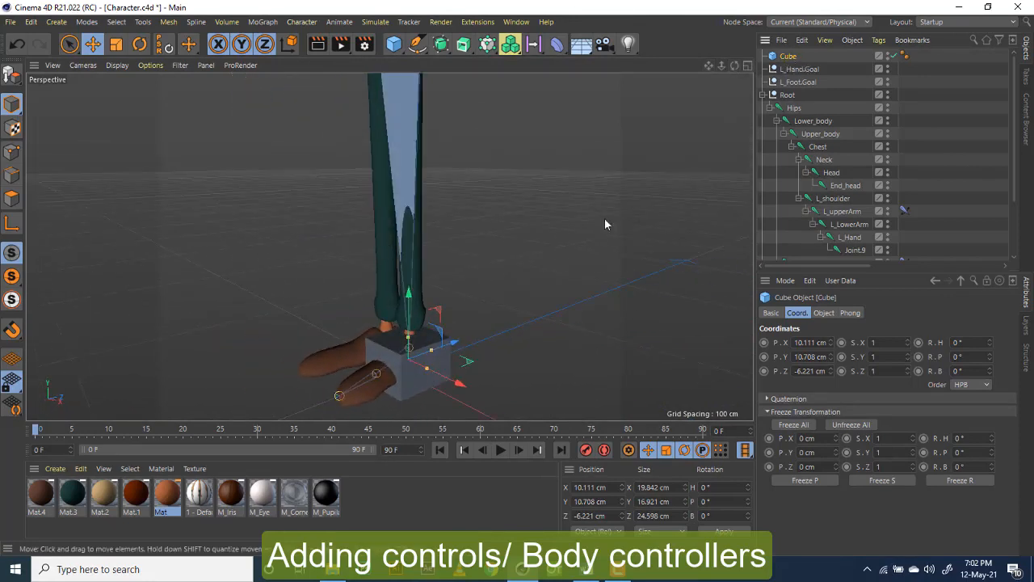
Step: Add a Display tag to the cube and enable its shading mode as Lines
{"action": "right_click", "coordinate": [790, 60]}
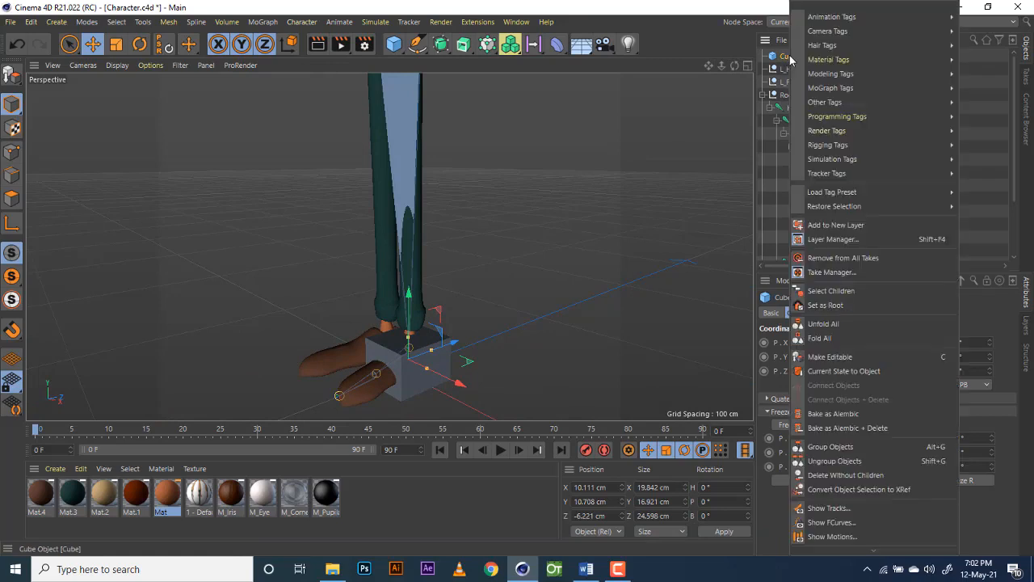
{"action": "mouse_move", "coordinate": [845, 134]}
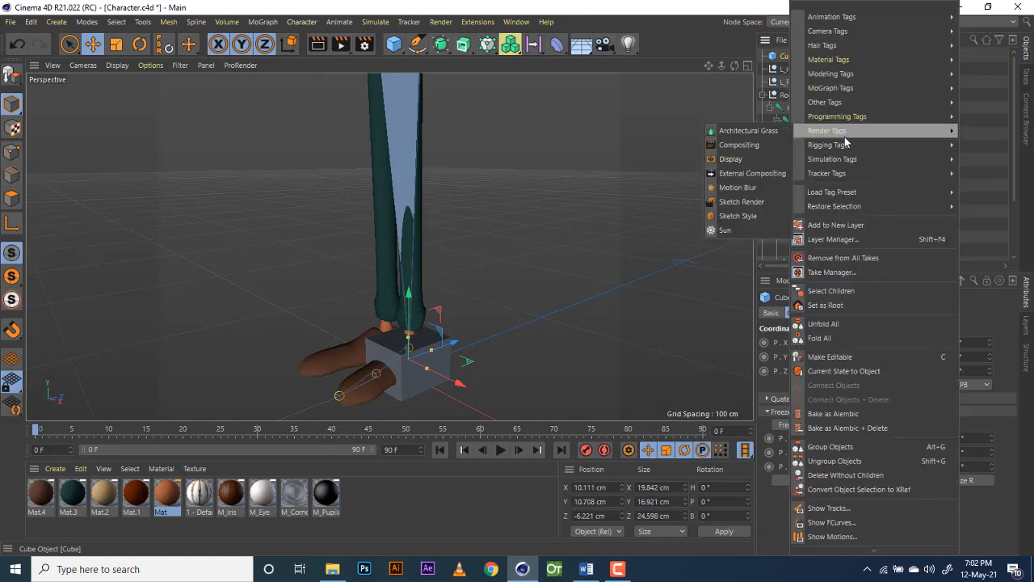
{"action": "left_click", "coordinate": [722, 161]}
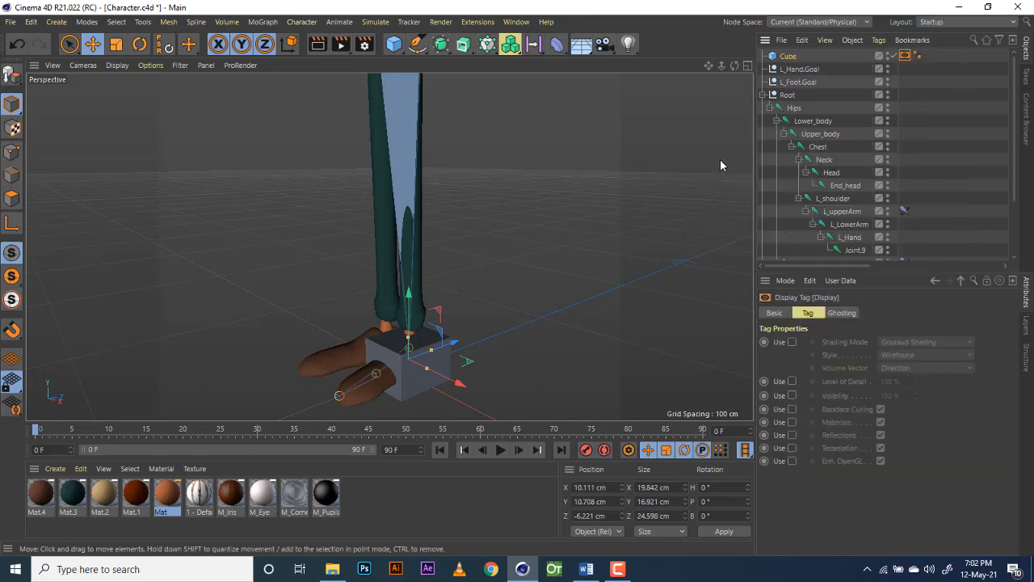
{"action": "left_click", "coordinate": [792, 342]}
{"action": "left_click", "coordinate": [918, 344]}
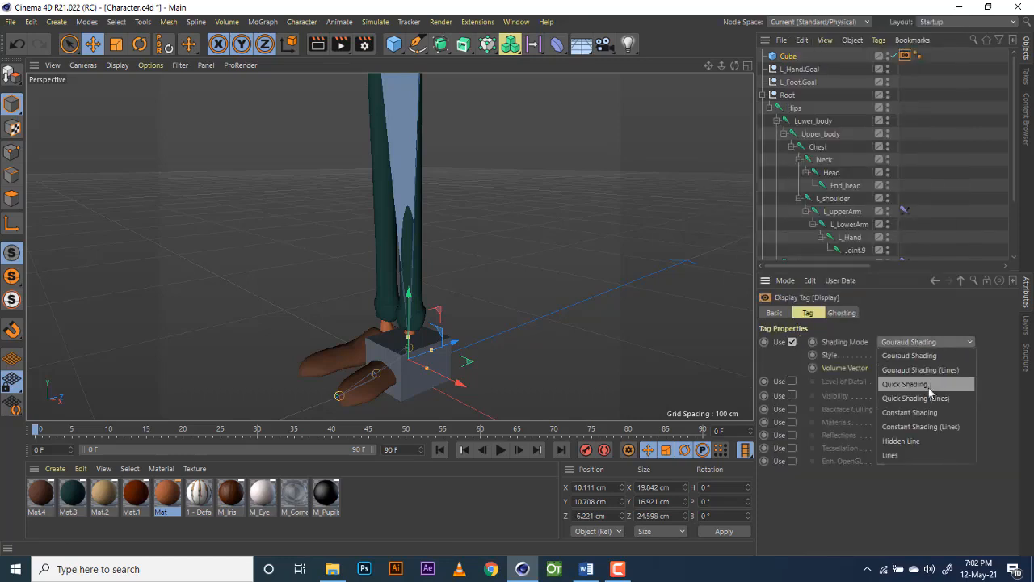
{"action": "left_click", "coordinate": [901, 455]}
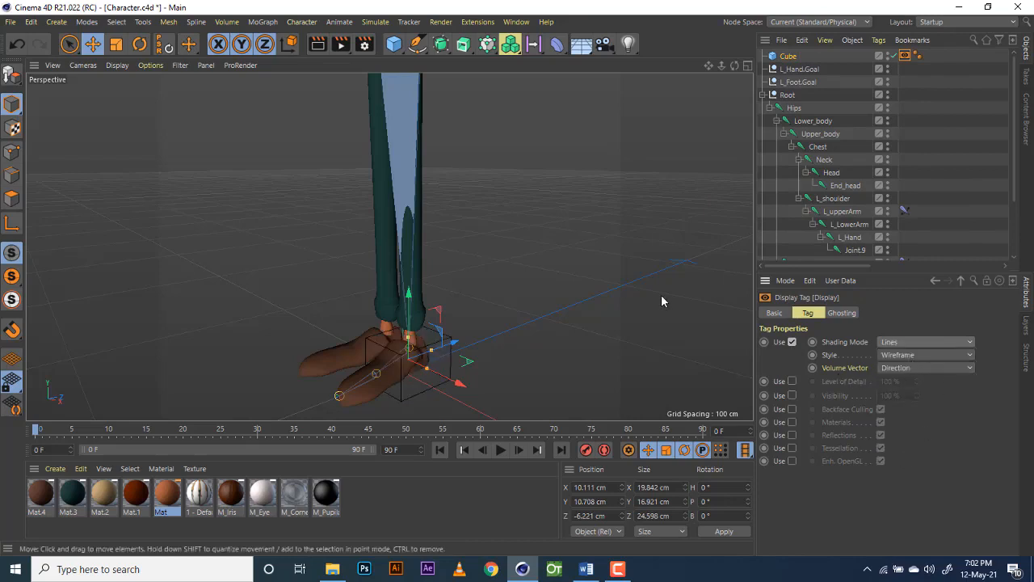
Step: Turn on the cube's own display color and set it to red
{"action": "left_click", "coordinate": [774, 314]}
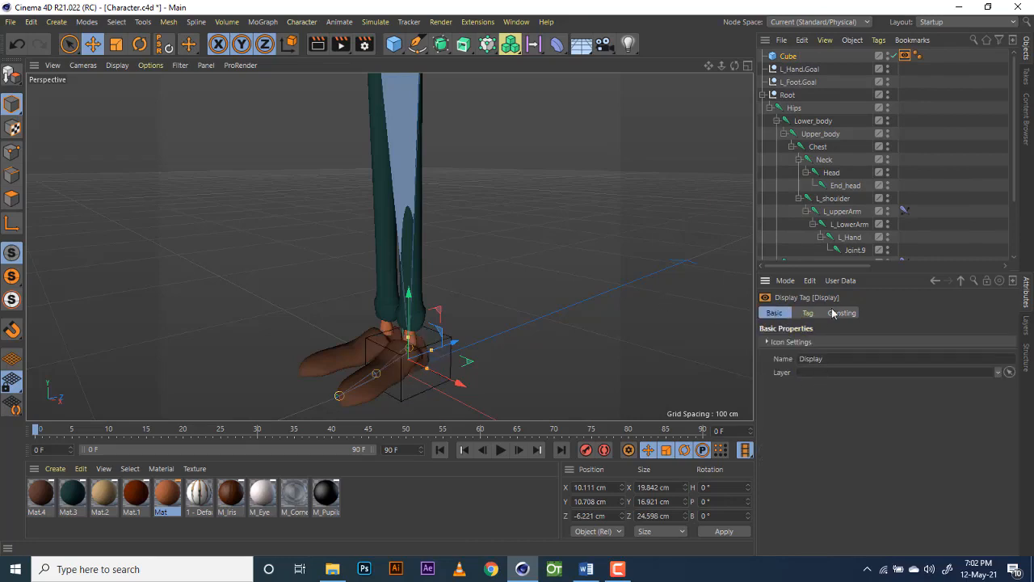
{"action": "left_click", "coordinate": [803, 58]}
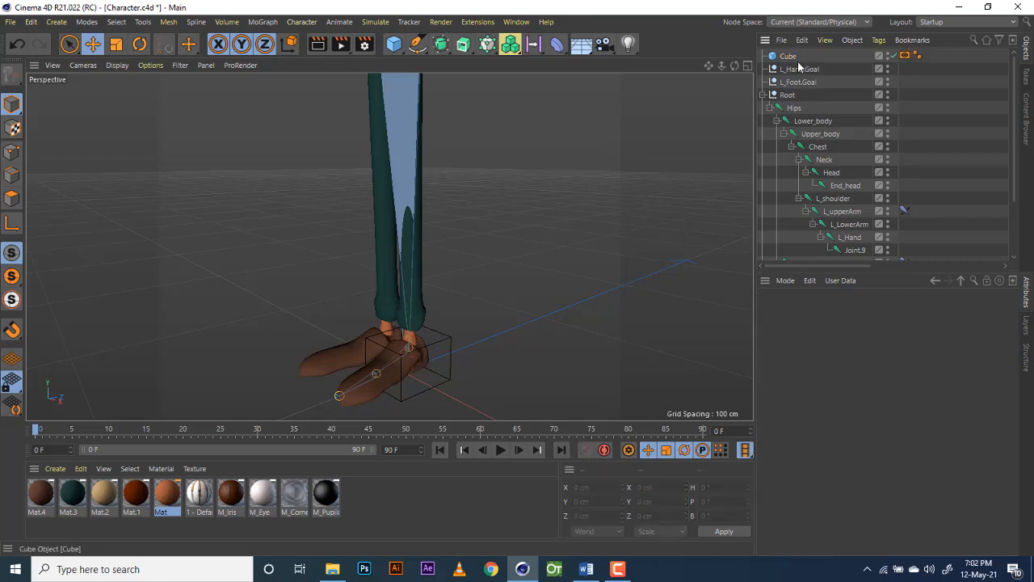
{"action": "left_click", "coordinate": [790, 55]}
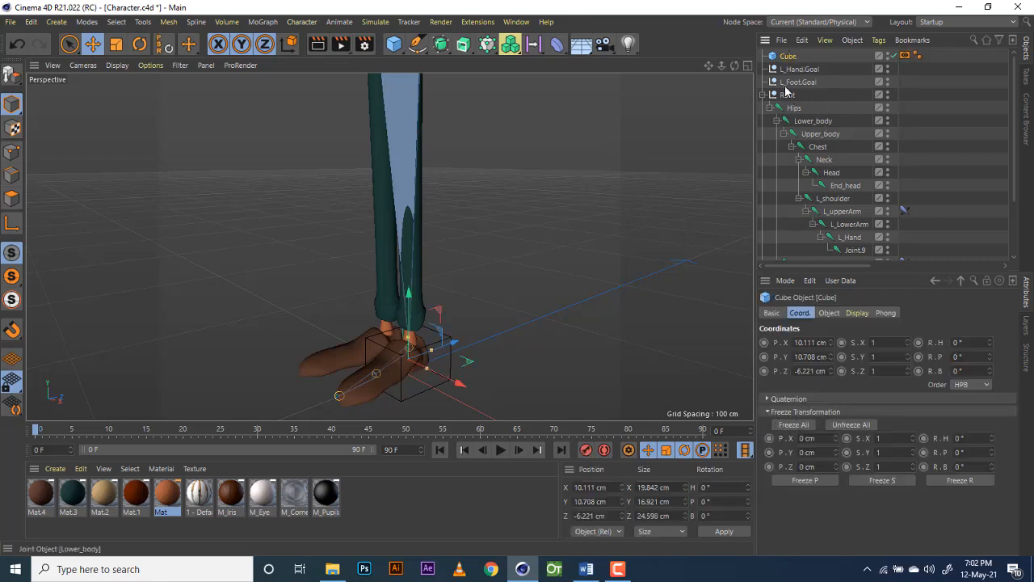
{"action": "left_click", "coordinate": [775, 314]}
{"action": "left_click", "coordinate": [861, 419]}
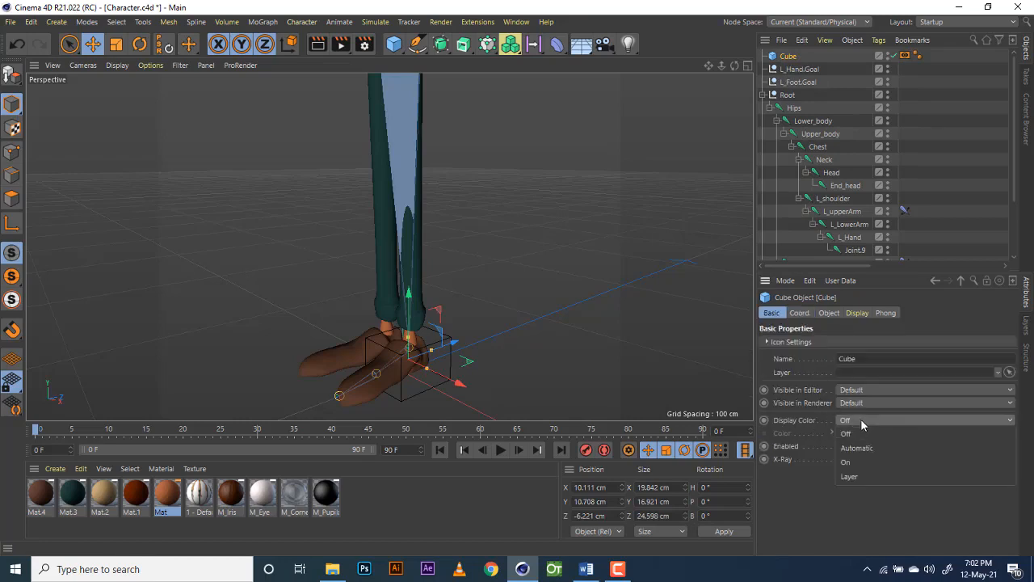
{"action": "left_click", "coordinate": [861, 462]}
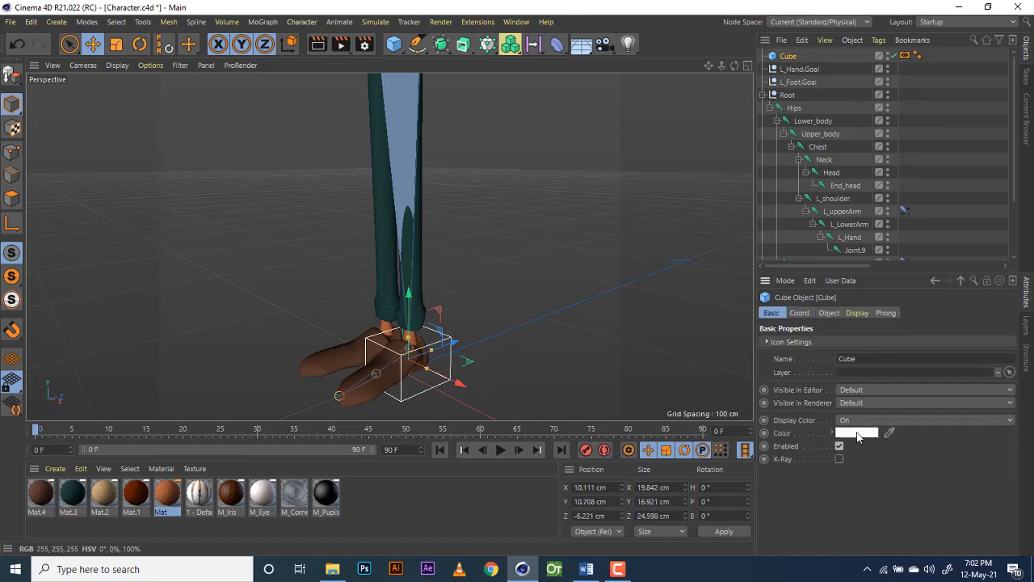
{"action": "left_click", "coordinate": [858, 434]}
{"action": "left_click", "coordinate": [955, 444]}
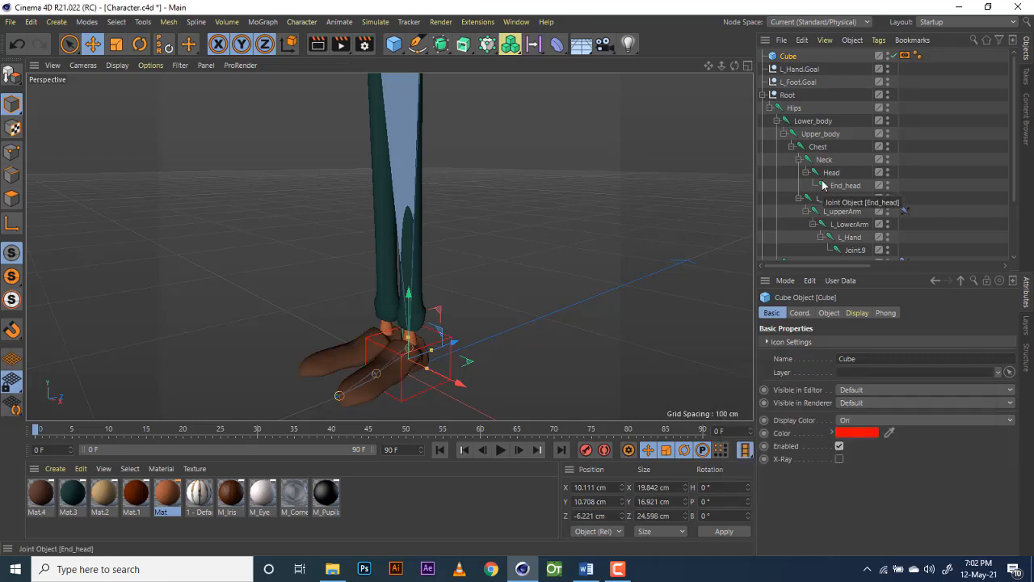
Step: Make the cube editable and lower its upper front points in side view, leaving the front about 14.2 cm high
{"action": "left_click_drag", "start_coordinate": [735, 68], "coordinate": [768, 50]}
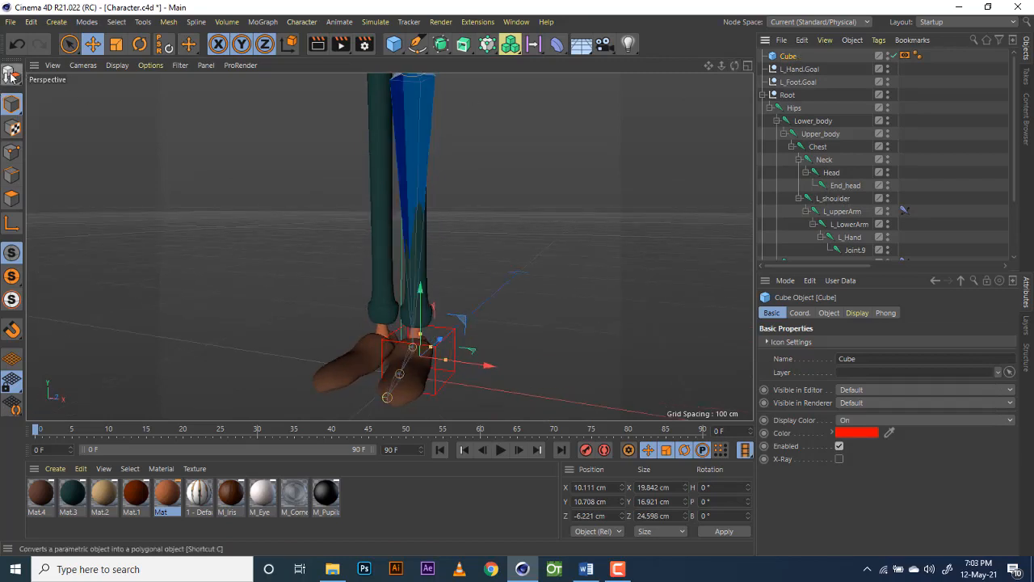
{"action": "left_click", "coordinate": [18, 74]}
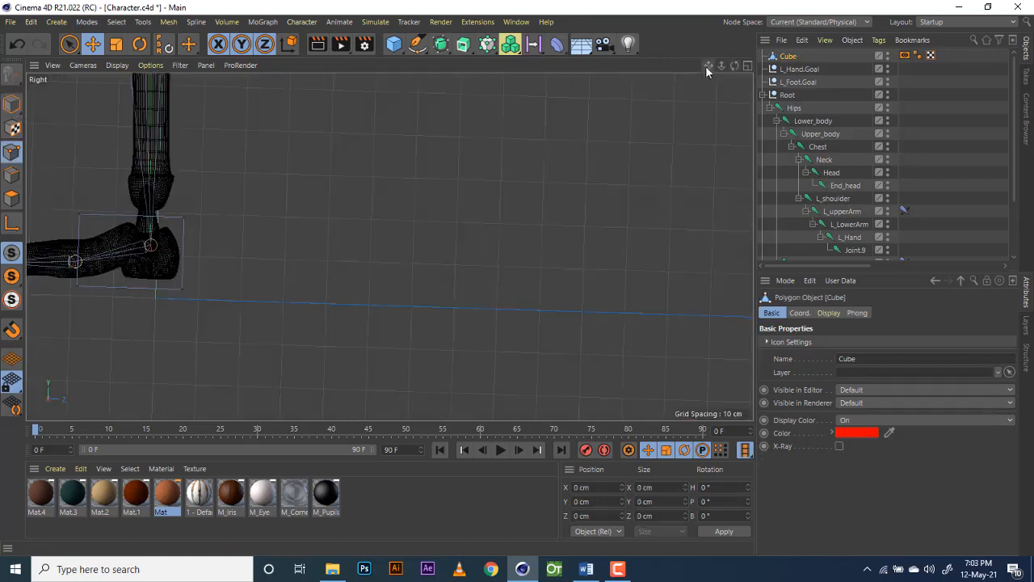
{"action": "left_click_drag", "start_coordinate": [709, 68], "coordinate": [895, 115]}
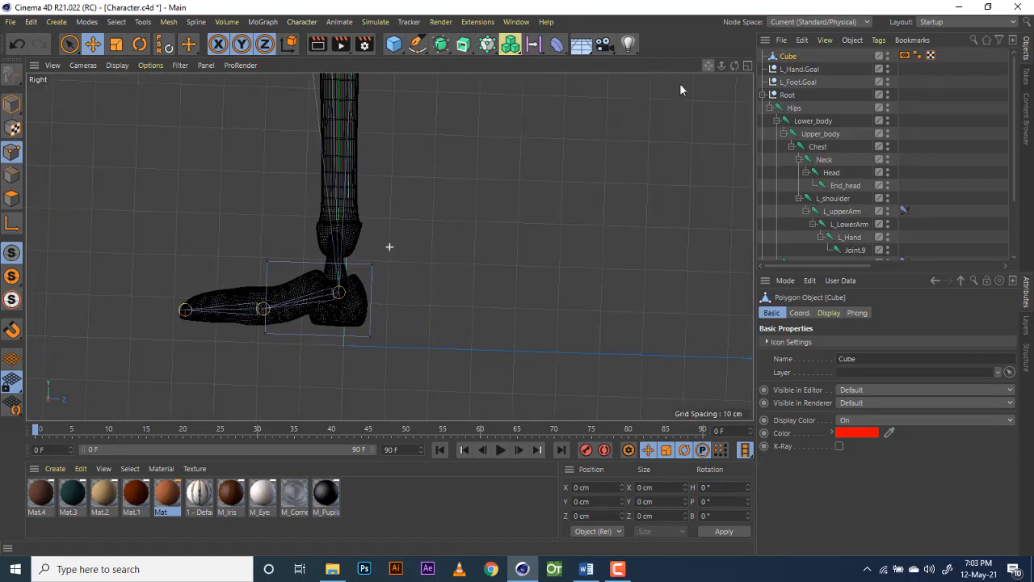
{"action": "left_click_drag", "start_coordinate": [736, 65], "coordinate": [763, 75]}
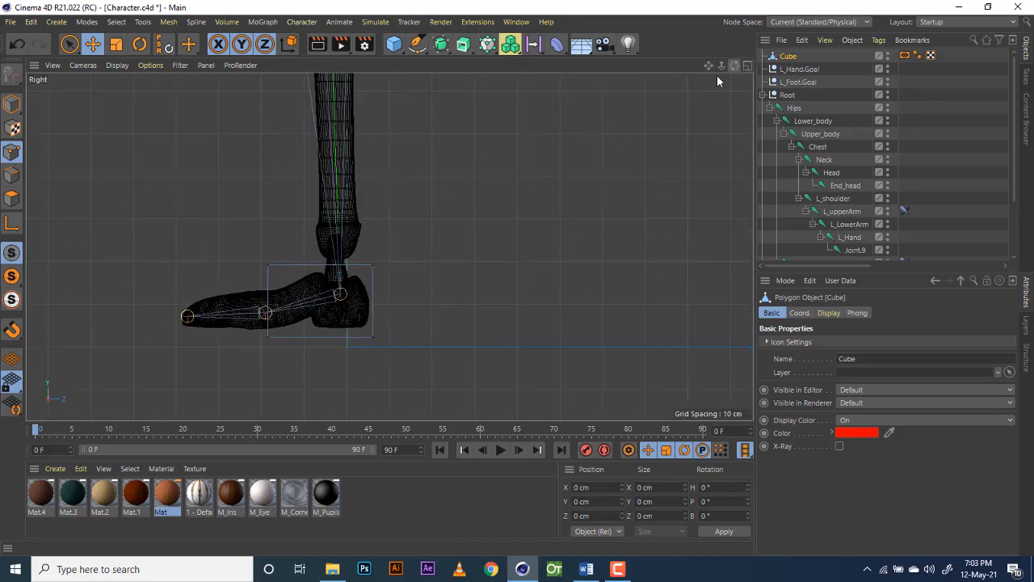
{"action": "left_click", "coordinate": [77, 48]}
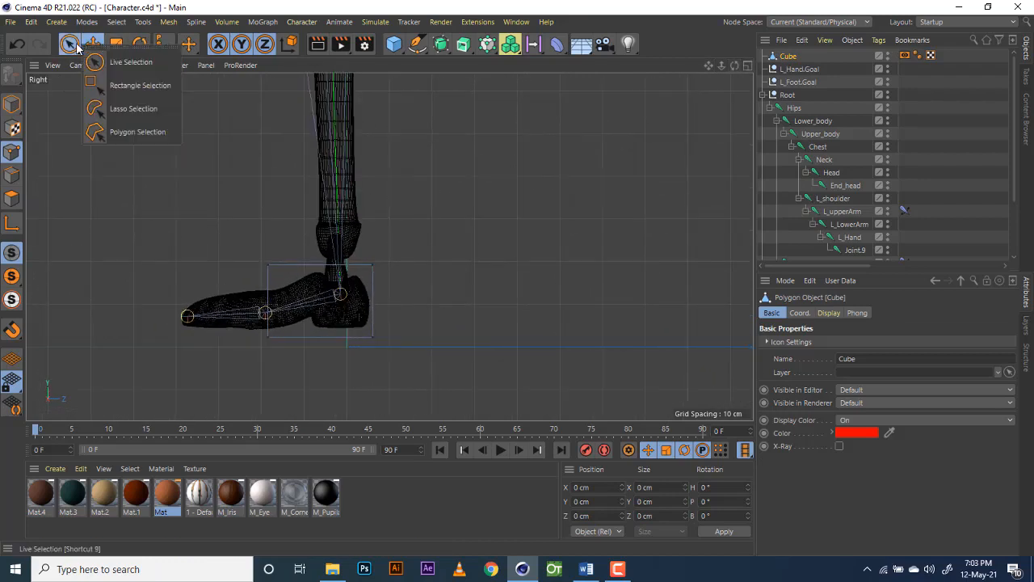
{"action": "left_click", "coordinate": [133, 85]}
{"action": "left_click_drag", "start_coordinate": [215, 220], "coordinate": [291, 282]}
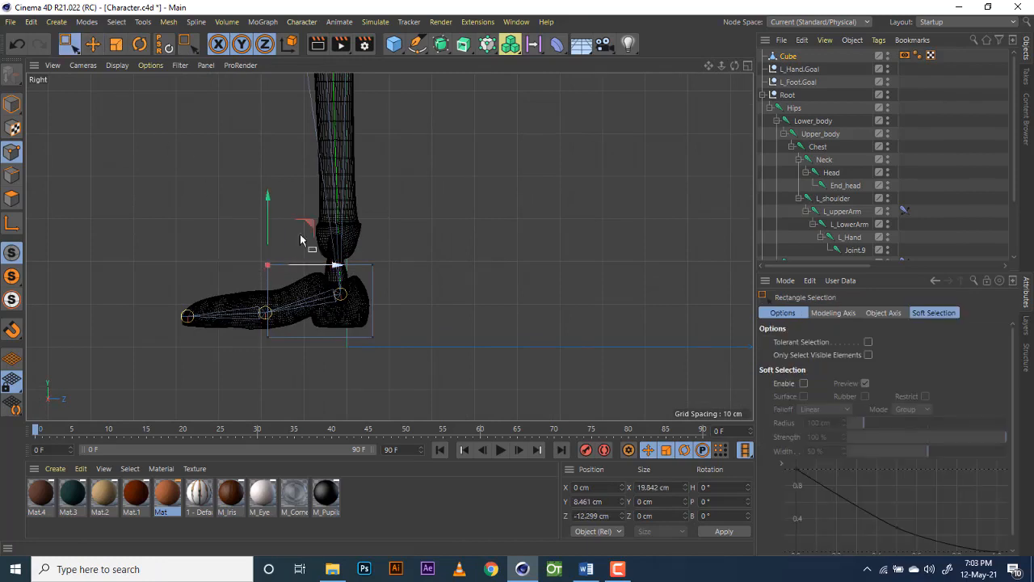
{"action": "middle_click", "coordinate": [269, 202]}
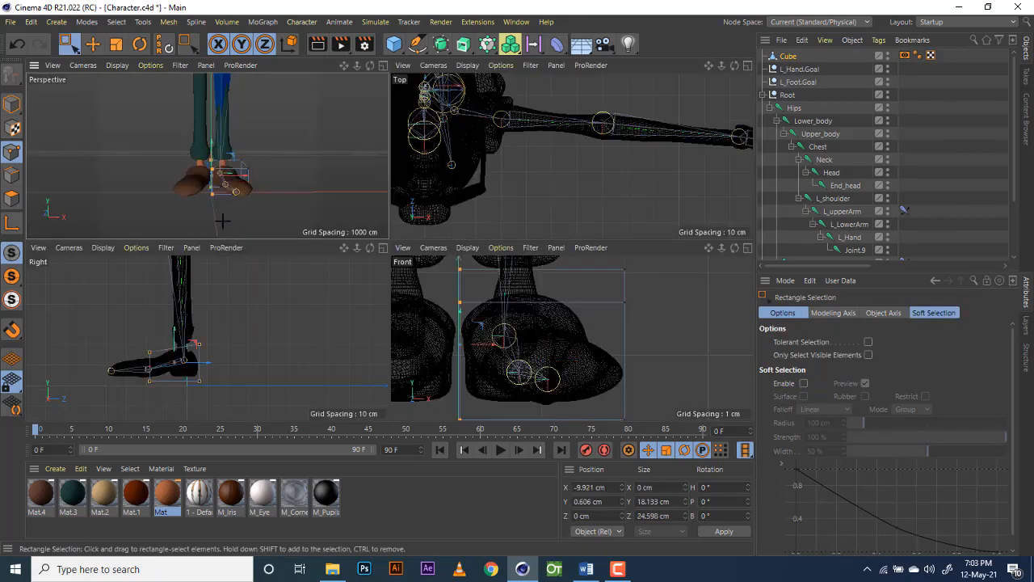
{"action": "left_click_drag", "start_coordinate": [496, 350], "coordinate": [493, 352]}
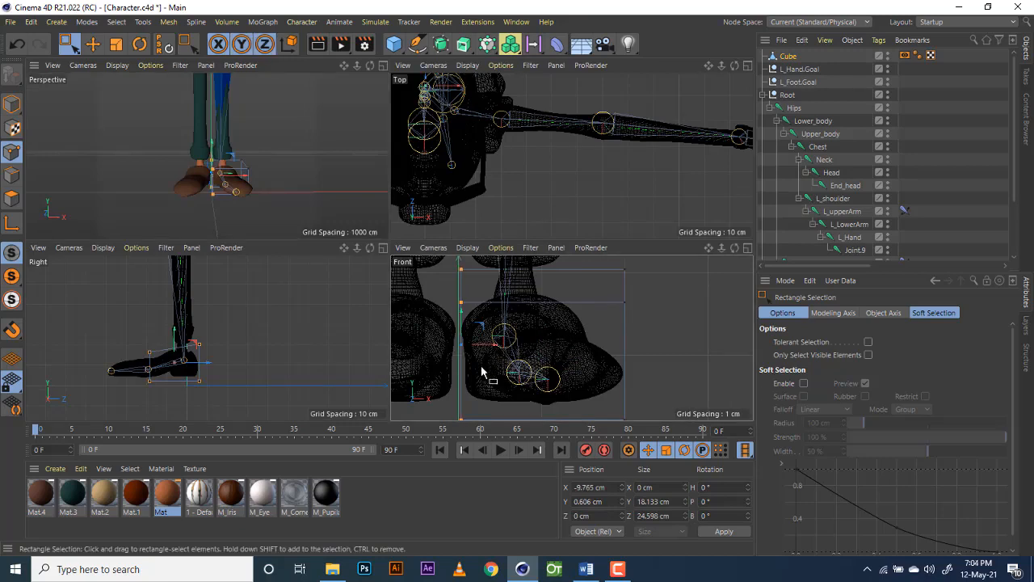
{"action": "key", "text": "ctrl+z"}
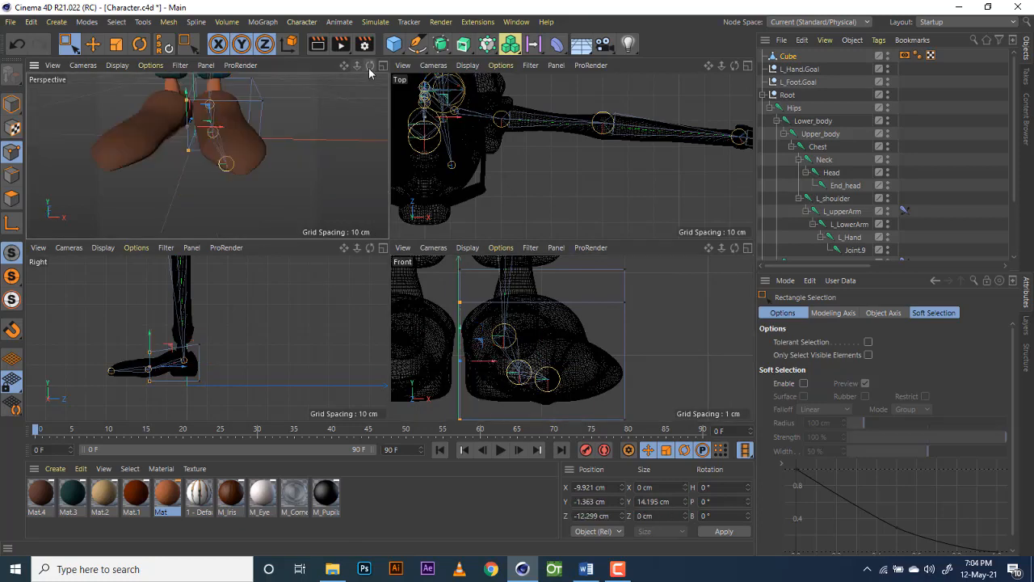
{"action": "left_click_drag", "start_coordinate": [371, 66], "coordinate": [347, 71]}
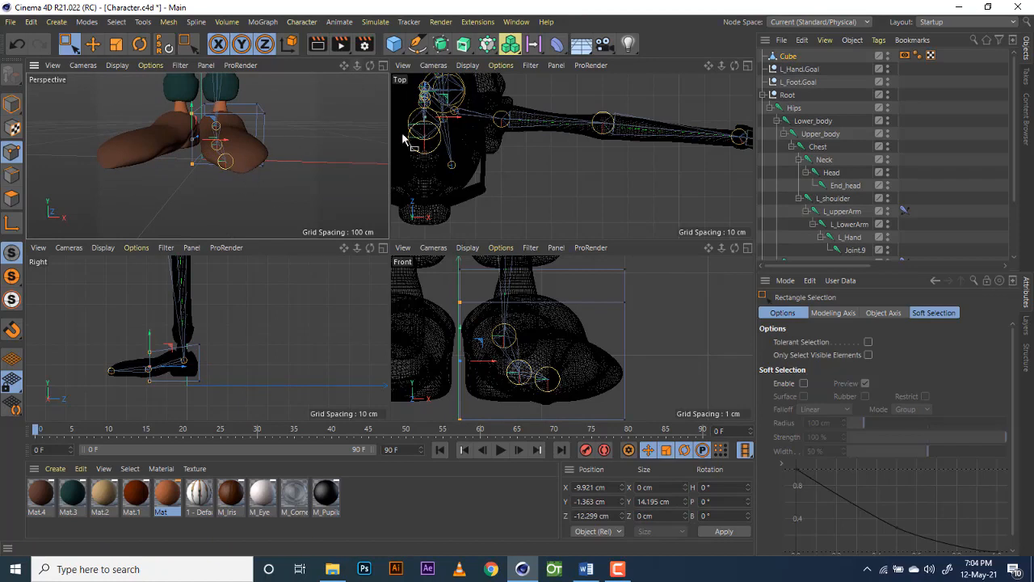
{"action": "left_click_drag", "start_coordinate": [709, 248], "coordinate": [709, 239]}
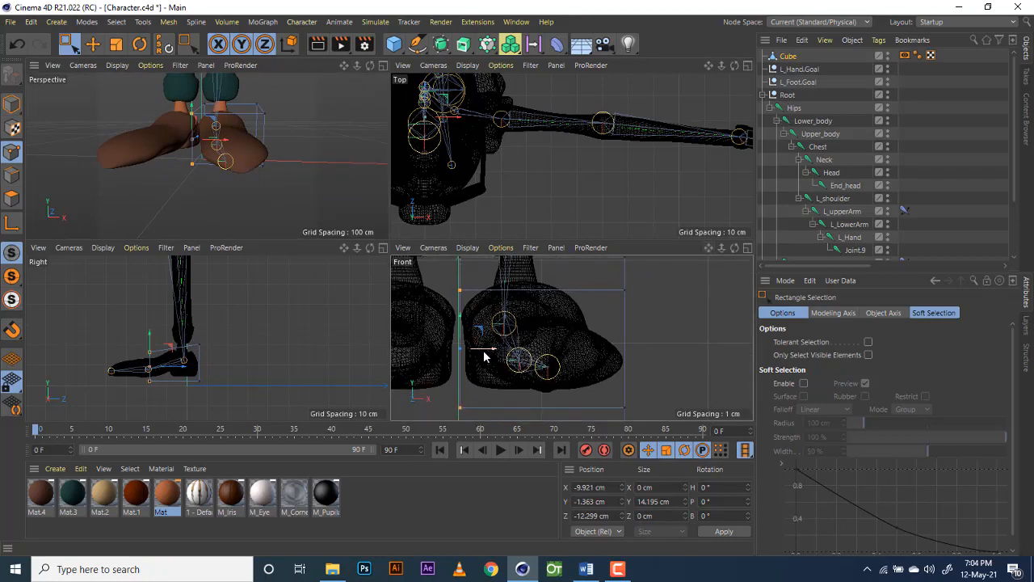
{"action": "left_click_drag", "start_coordinate": [488, 354], "coordinate": [487, 353]}
Step: Rename the cube as L_foot_controller and return to model mode with nothing selected
{"action": "left_click", "coordinate": [788, 57]}
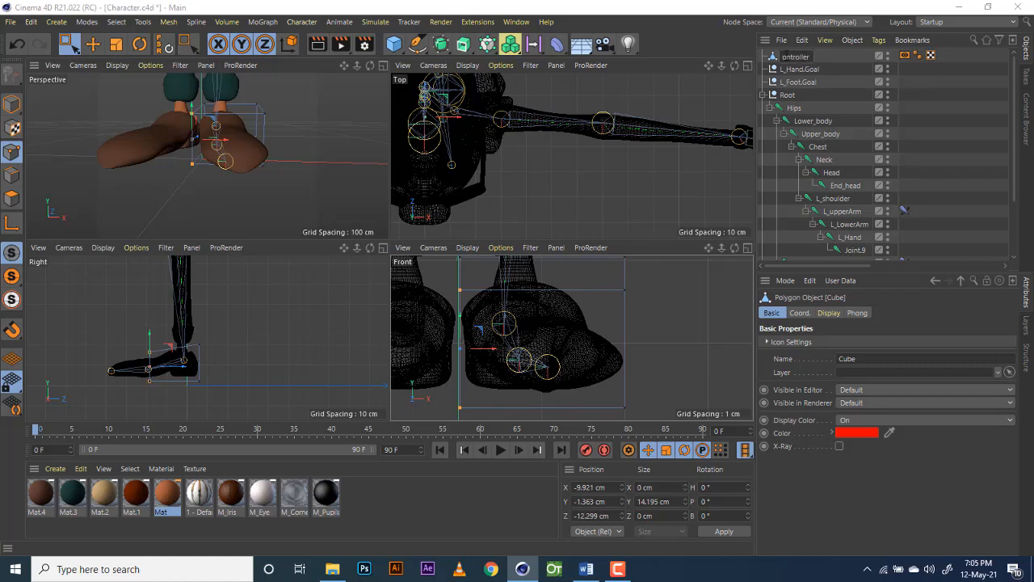
{"action": "key", "text": "Return"}
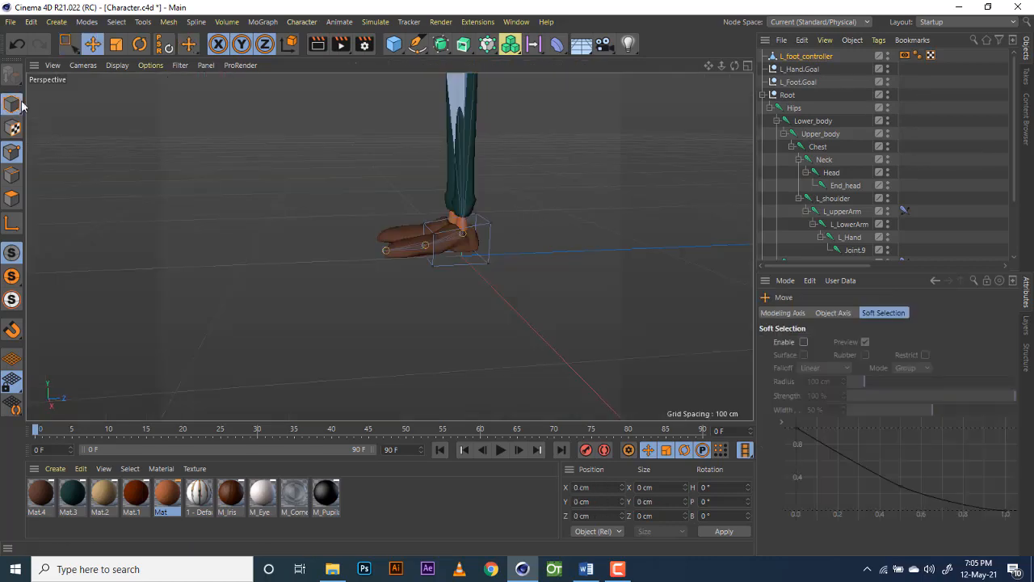
{"action": "left_click", "coordinate": [14, 104]}
{"action": "left_click", "coordinate": [694, 256]}
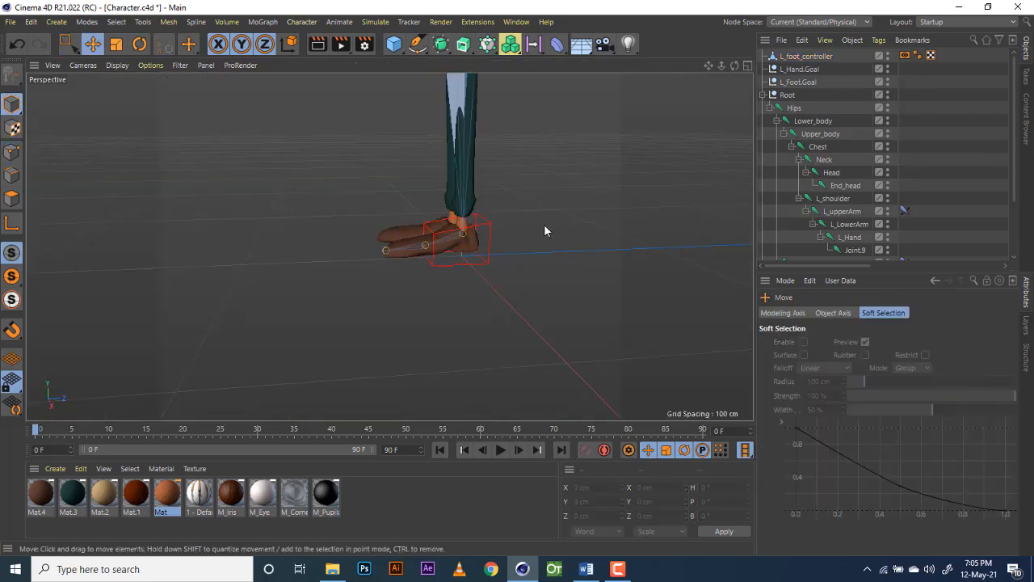
Step: Duplicate L_foot_controller and move the copy forward over the left toes, to about Z -34.1 cm
{"action": "left_click", "coordinate": [816, 59]}
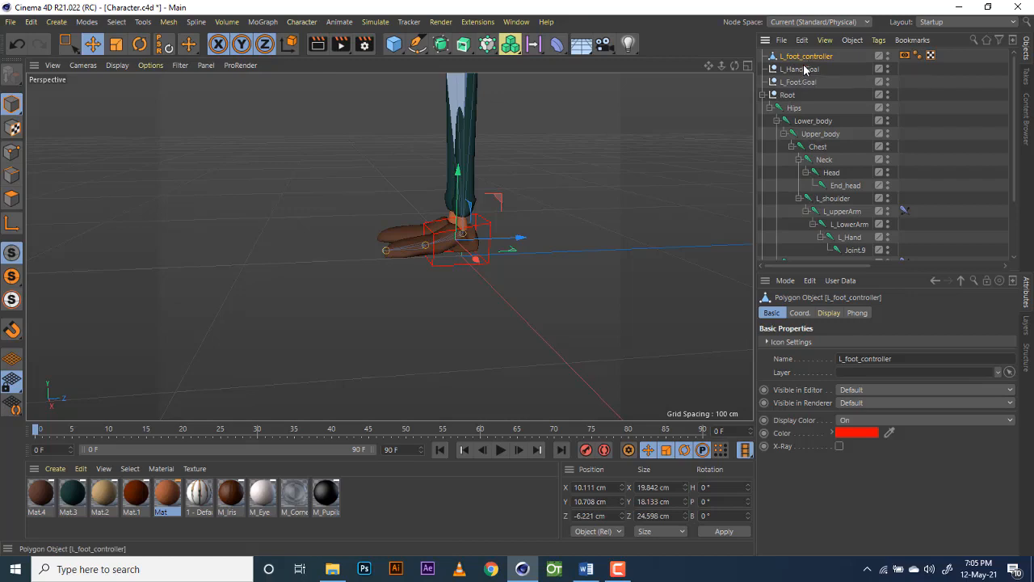
{"action": "left_click_drag", "start_coordinate": [806, 57], "coordinate": [805, 64], "text": "ctrl"}
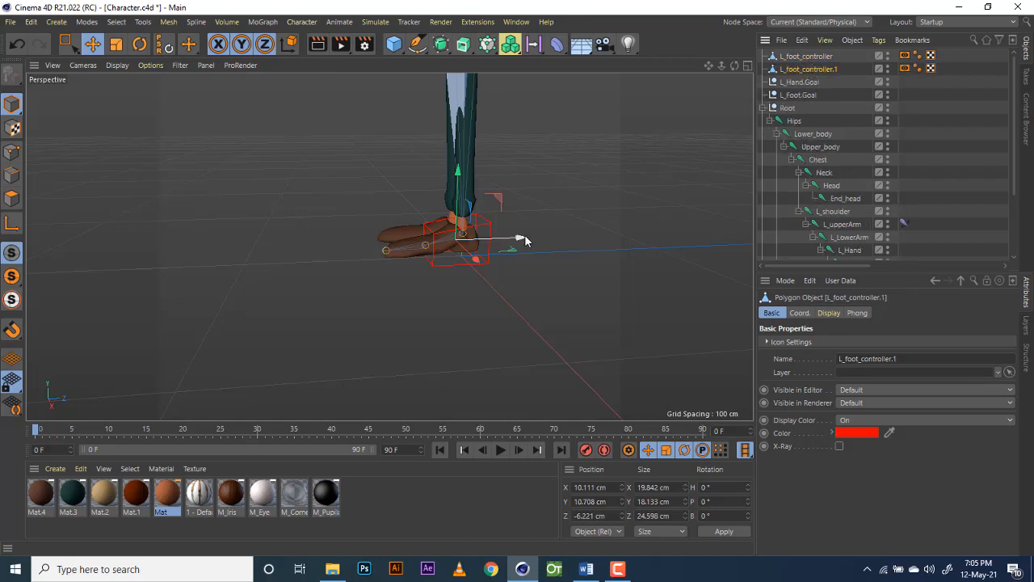
{"action": "left_click_drag", "start_coordinate": [524, 236], "coordinate": [464, 255]}
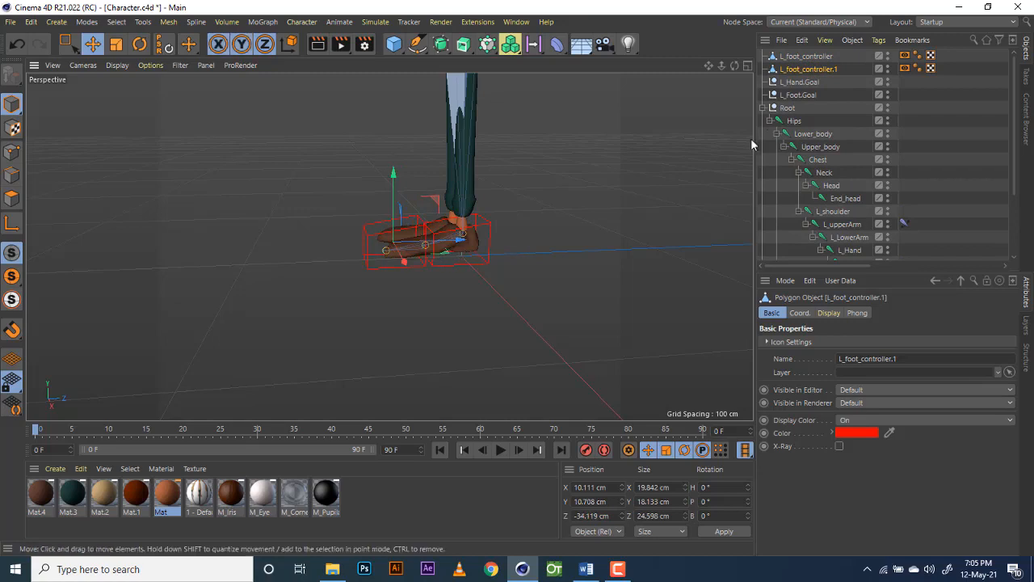
Step: Rename the duplicated foot controller as L_toes_controller and show it in the enlarged side view
{"action": "double_click", "coordinate": [820, 71]}
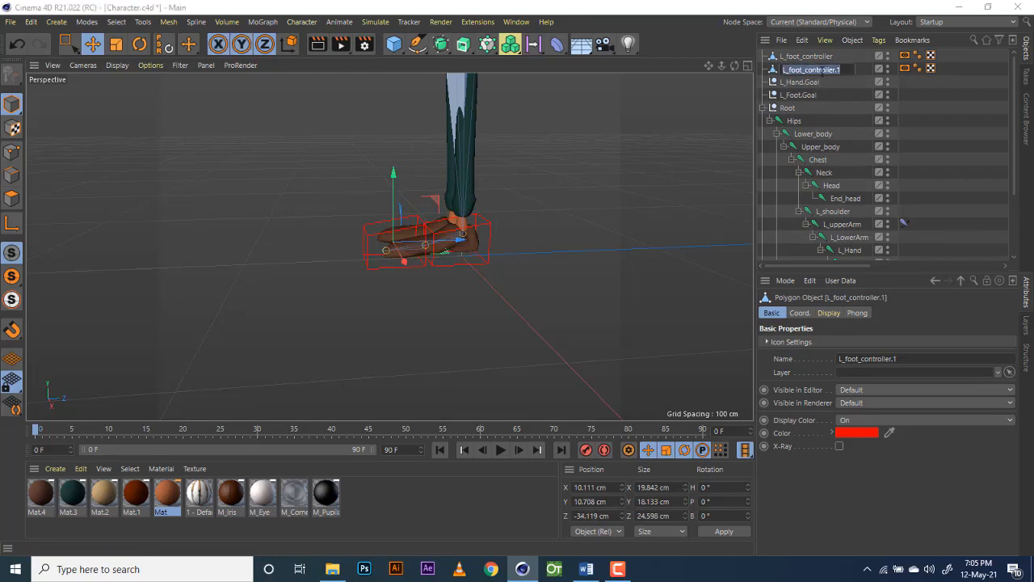
{"action": "left_click", "coordinate": [819, 69]}
{"action": "left_click_drag", "start_coordinate": [850, 69], "coordinate": [795, 70]}
{"action": "type", "text": "L_f"}
{"action": "type", "text": "oes_controller"}
{"action": "left_click", "coordinate": [749, 65]}
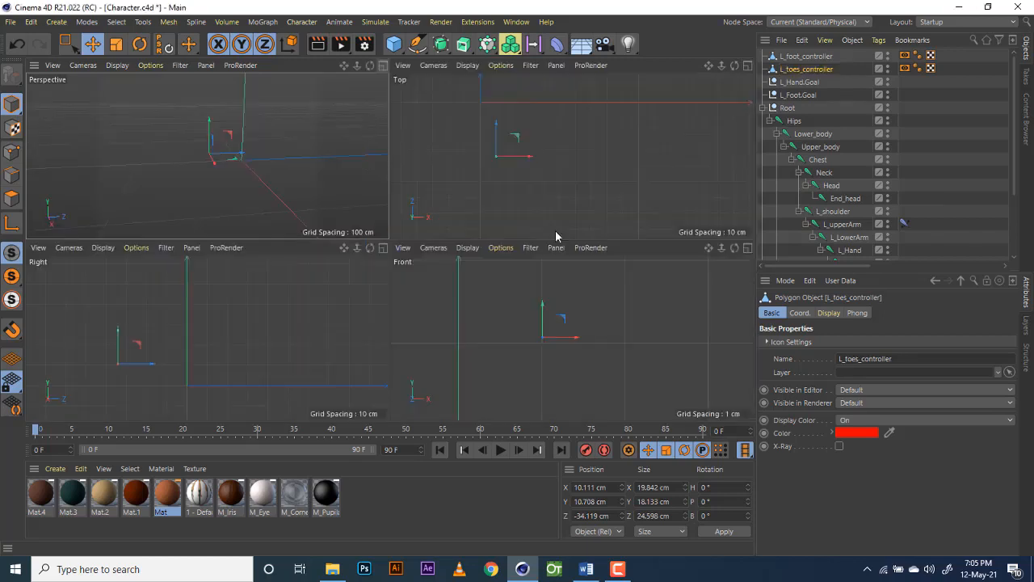
{"action": "left_click", "coordinate": [382, 247]}
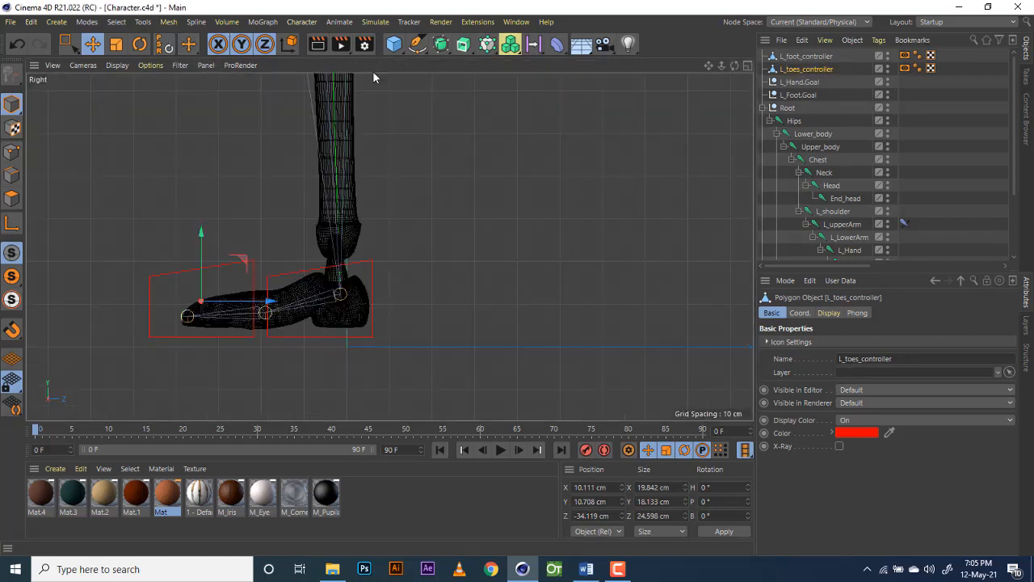
Step: Move L_toes_controller back toward the foot controller, to about Z -31.8 cm
{"action": "left_click", "coordinate": [12, 158]}
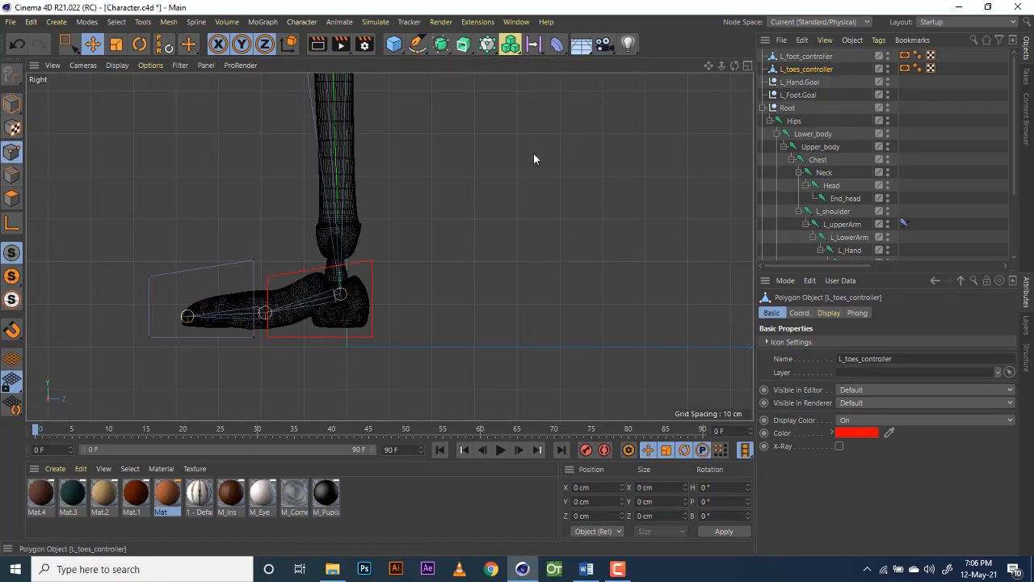
{"action": "left_click", "coordinate": [13, 104]}
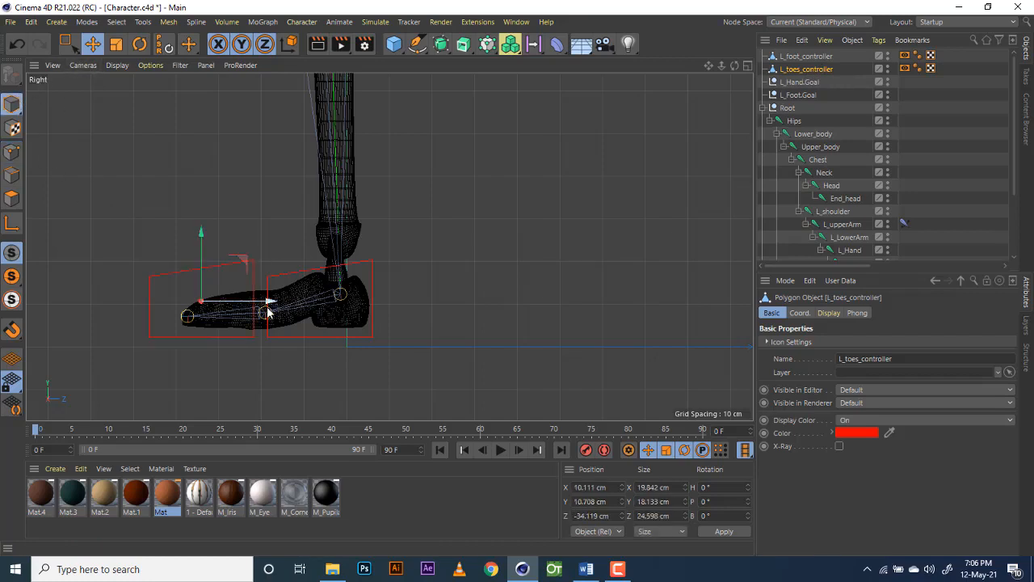
{"action": "left_click_drag", "start_coordinate": [271, 305], "coordinate": [277, 304]}
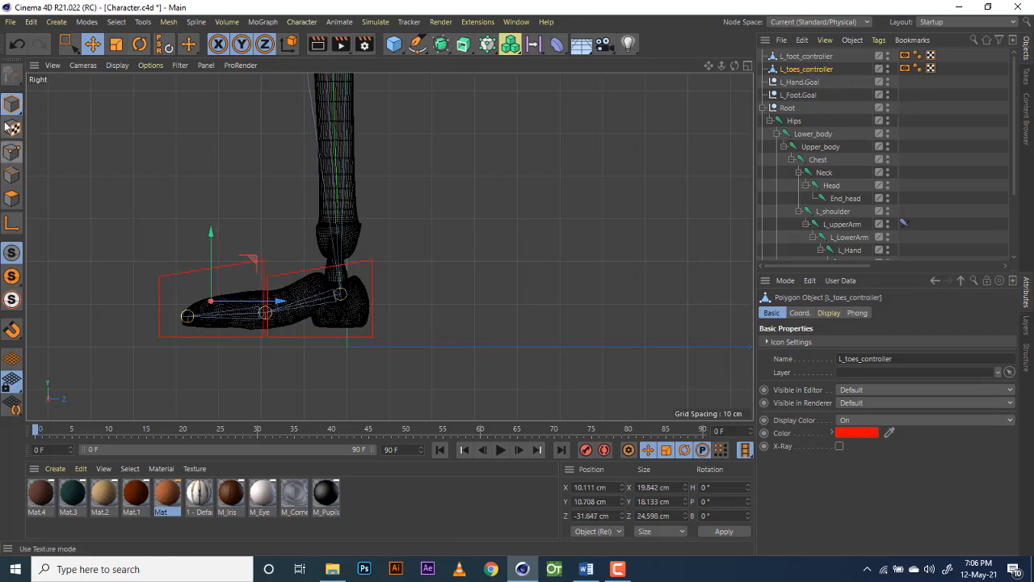
Step: Lower L_toes_controller's upper points and pull its front points back in side view, leaving it about 13.9 cm high and 21.6 cm long
{"action": "left_click", "coordinate": [10, 153]}
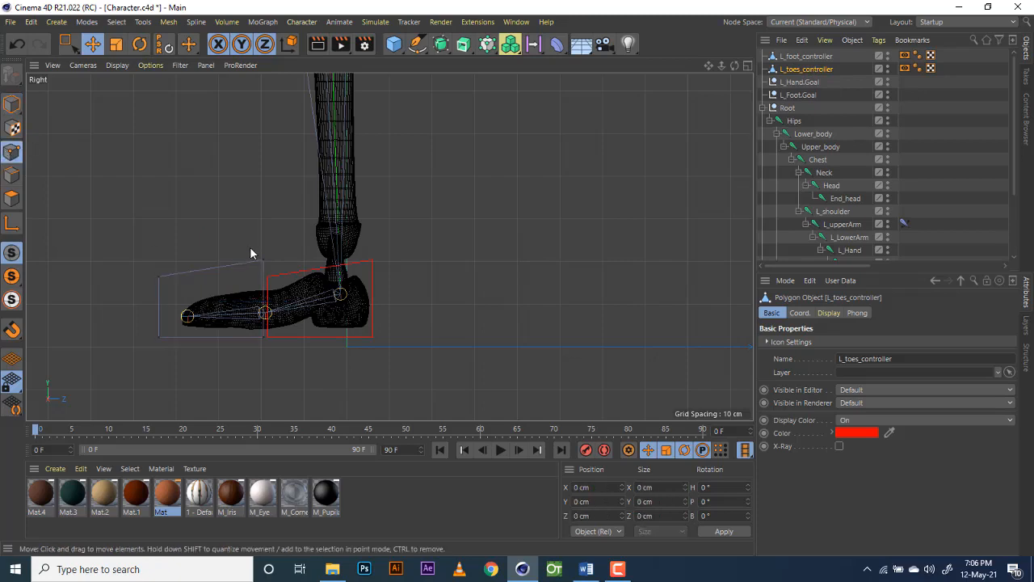
{"action": "left_click", "coordinate": [74, 47]}
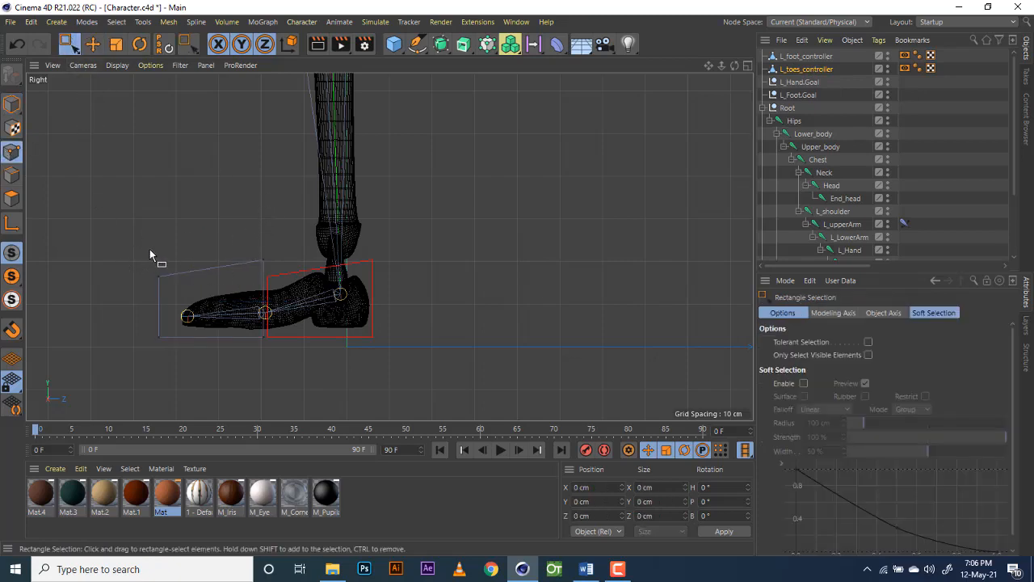
{"action": "left_click_drag", "start_coordinate": [112, 244], "coordinate": [288, 282]}
{"action": "left_click_drag", "start_coordinate": [210, 202], "coordinate": [210, 233]}
{"action": "left_click_drag", "start_coordinate": [127, 255], "coordinate": [175, 314]}
{"action": "left_click_drag", "start_coordinate": [158, 227], "coordinate": [158, 237]}
{"action": "left_click_drag", "start_coordinate": [153, 340], "coordinate": [257, 250]}
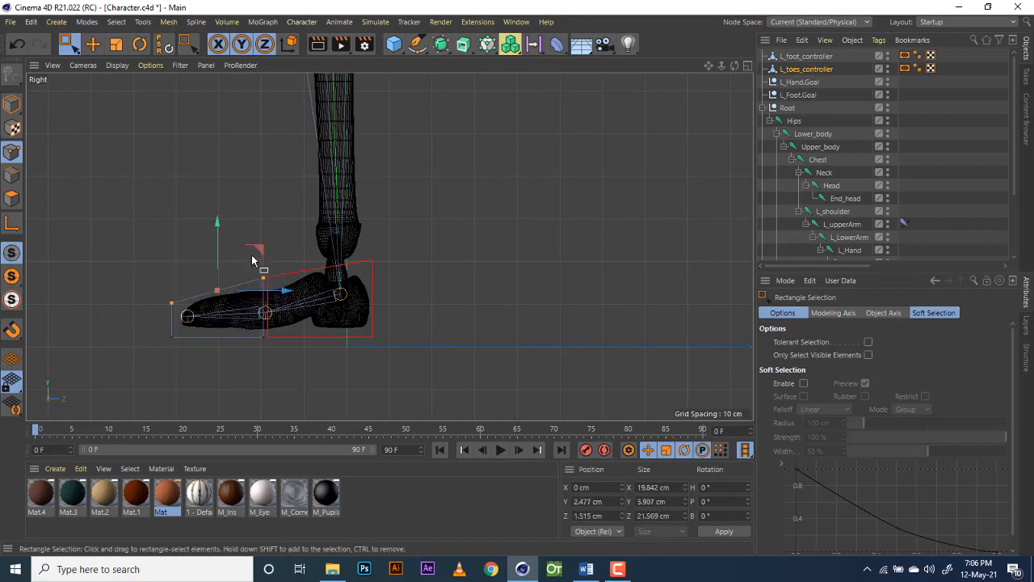
Step: Select L_toes_controller's inner front points and nudge them along X to about -9.84 cm
{"action": "middle_click", "coordinate": [497, 202]}
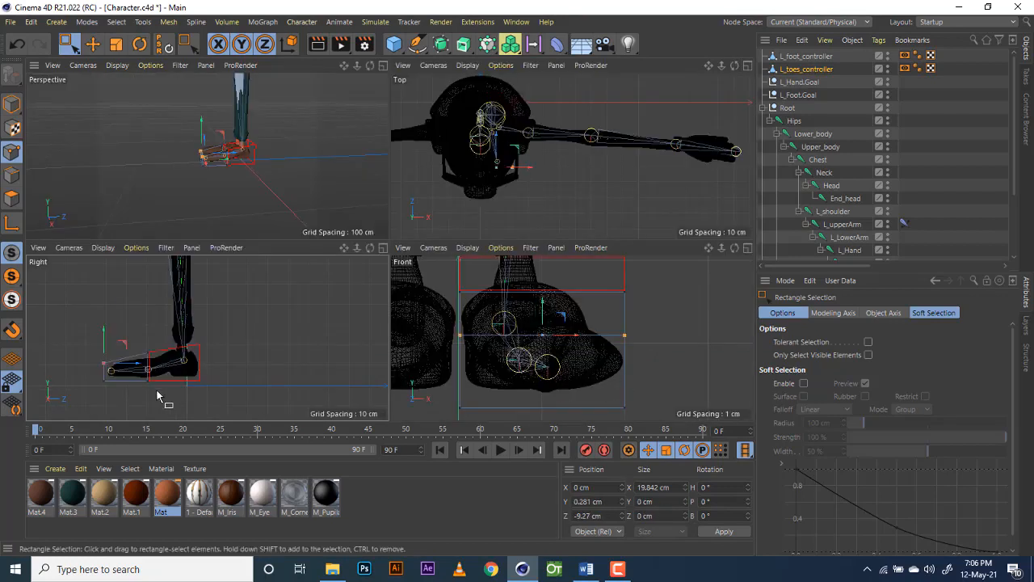
{"action": "scroll", "coordinate": [226, 154], "scroll_direction": "up", "scroll_amount": 10}
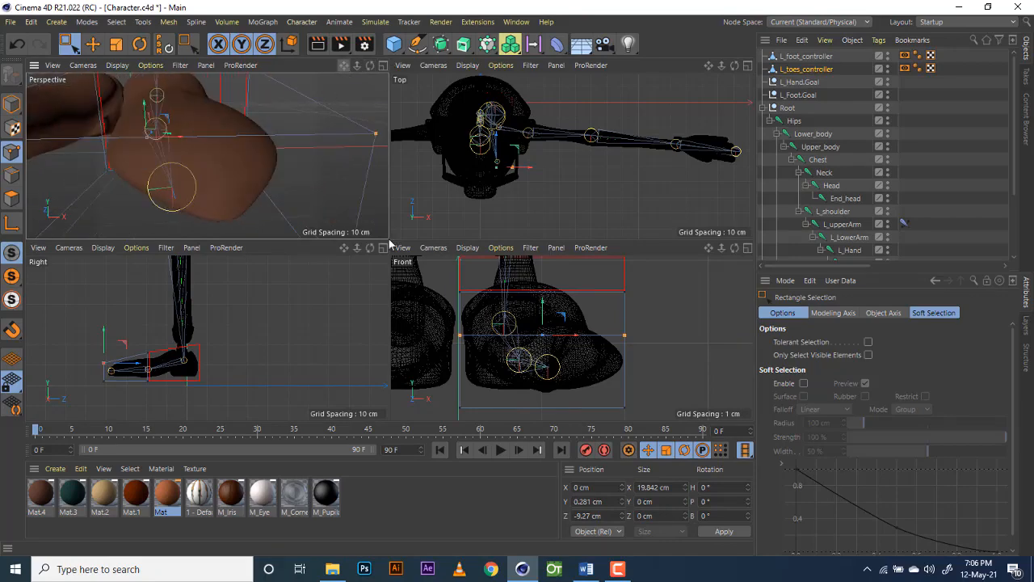
{"action": "left_click_drag", "start_coordinate": [191, 109], "coordinate": [195, 147]}
{"action": "left_click_drag", "start_coordinate": [370, 65], "coordinate": [219, 179]}
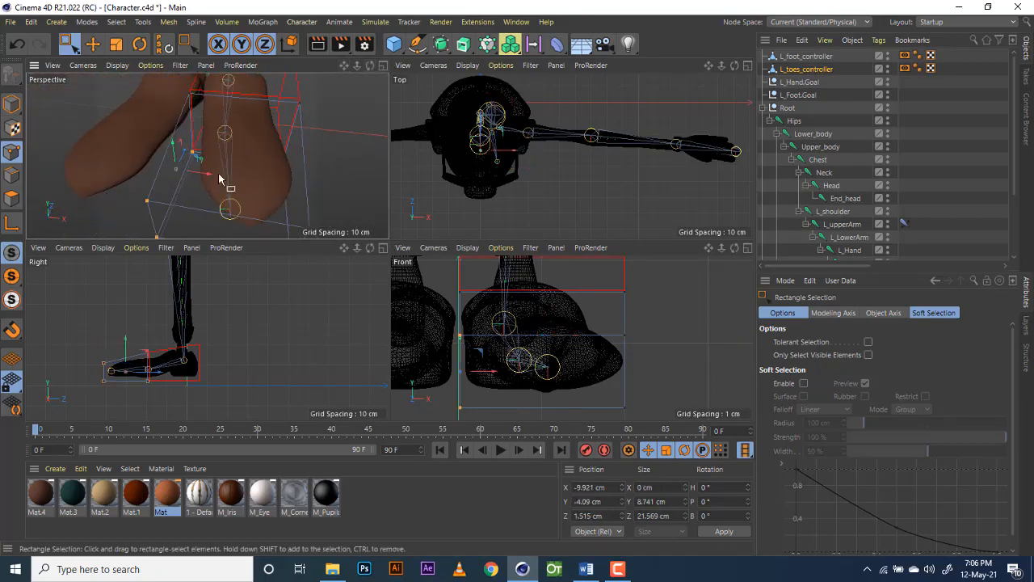
{"action": "left_click_drag", "start_coordinate": [342, 65], "coordinate": [162, 146]}
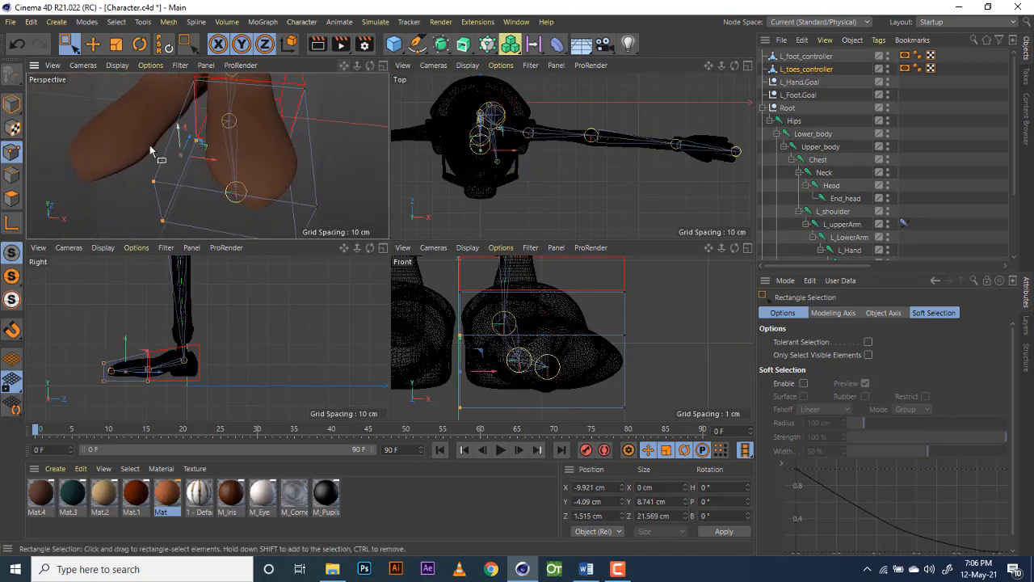
{"action": "left_click_drag", "start_coordinate": [173, 234], "coordinate": [182, 245]}
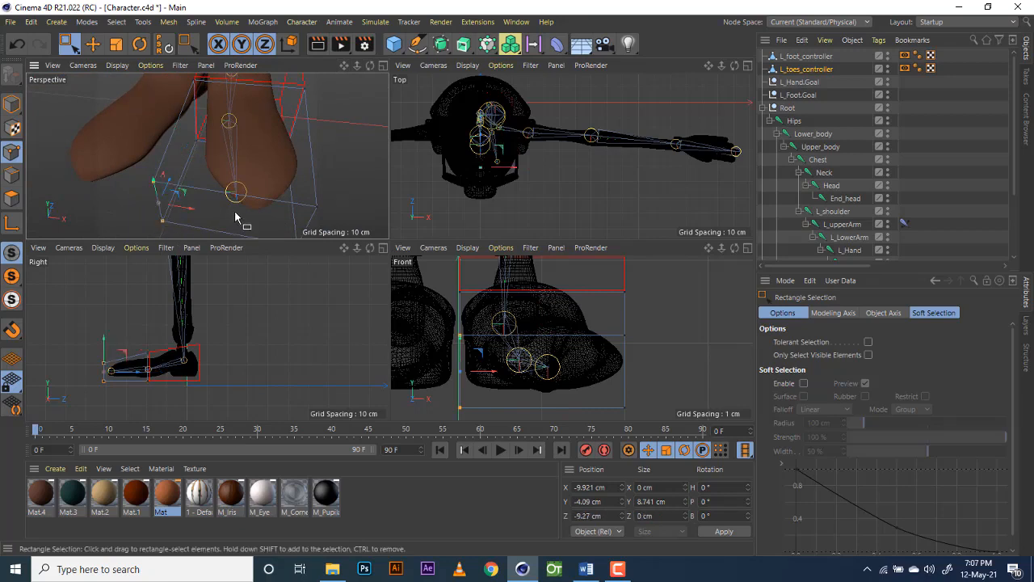
{"action": "left_click_drag", "start_coordinate": [493, 375], "coordinate": [494, 375]}
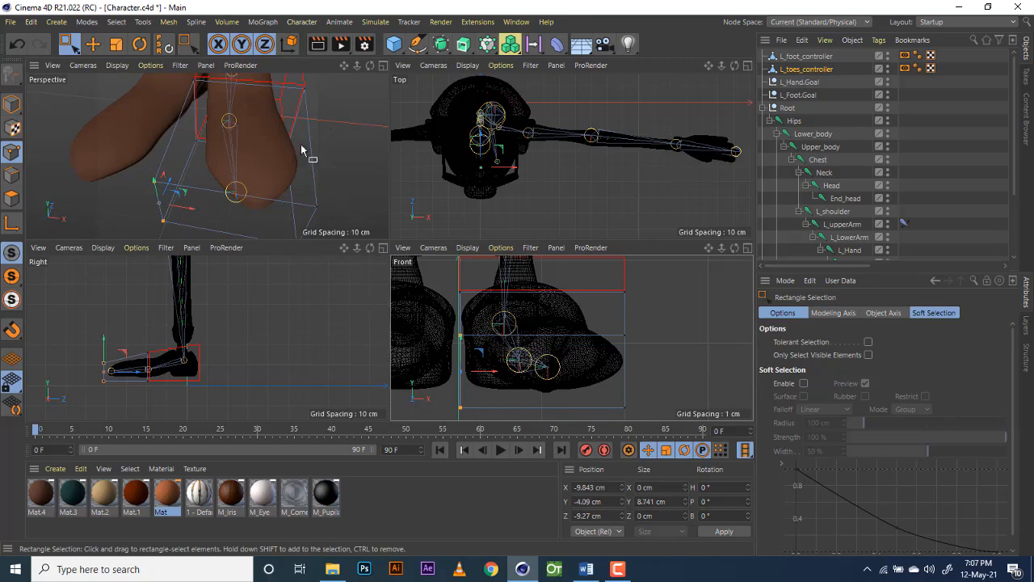
Step: Clear the point selection, return to model mode with nothing selected, and inspect both controllers around the left foot in perspective
{"action": "middle_click", "coordinate": [360, 150]}
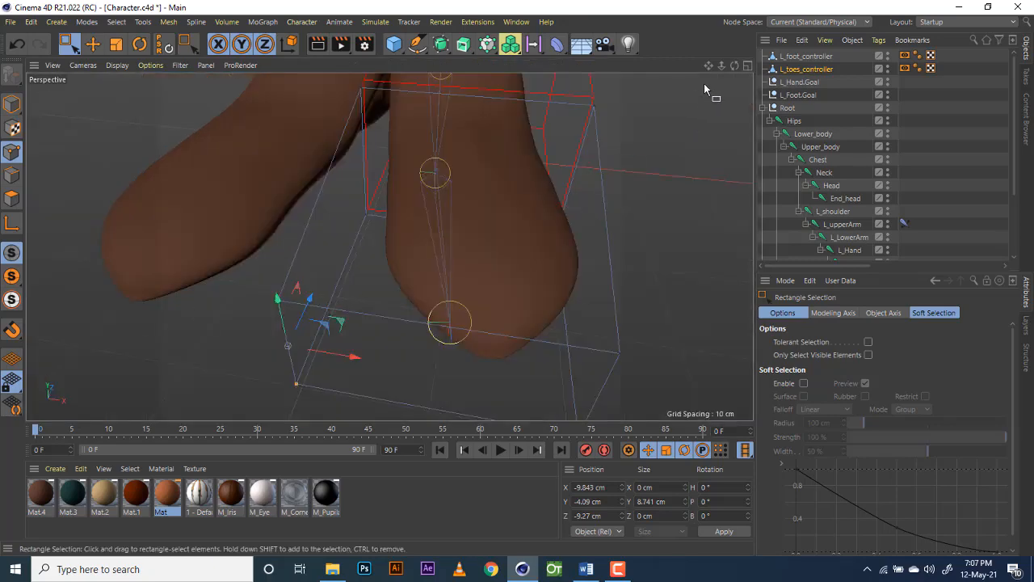
{"action": "mouse_move", "coordinate": [720, 68]}
{"action": "left_mouse_down"}
{"action": "mouse_move", "coordinate": [733, 67]}
{"action": "mouse_move", "coordinate": [727, 78]}
{"action": "left_mouse_up"}
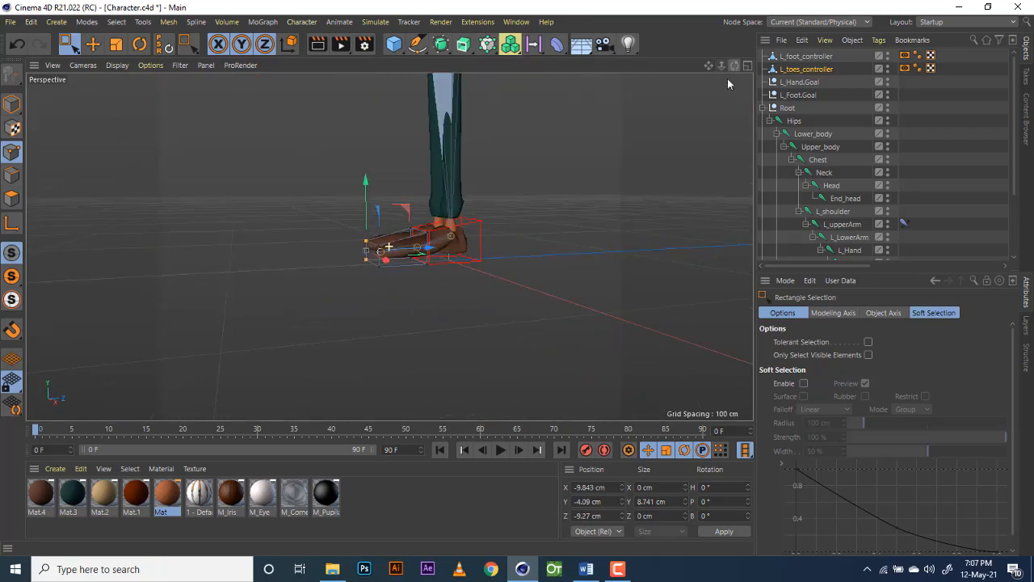
{"action": "left_click", "coordinate": [95, 44]}
{"action": "left_click", "coordinate": [243, 216]}
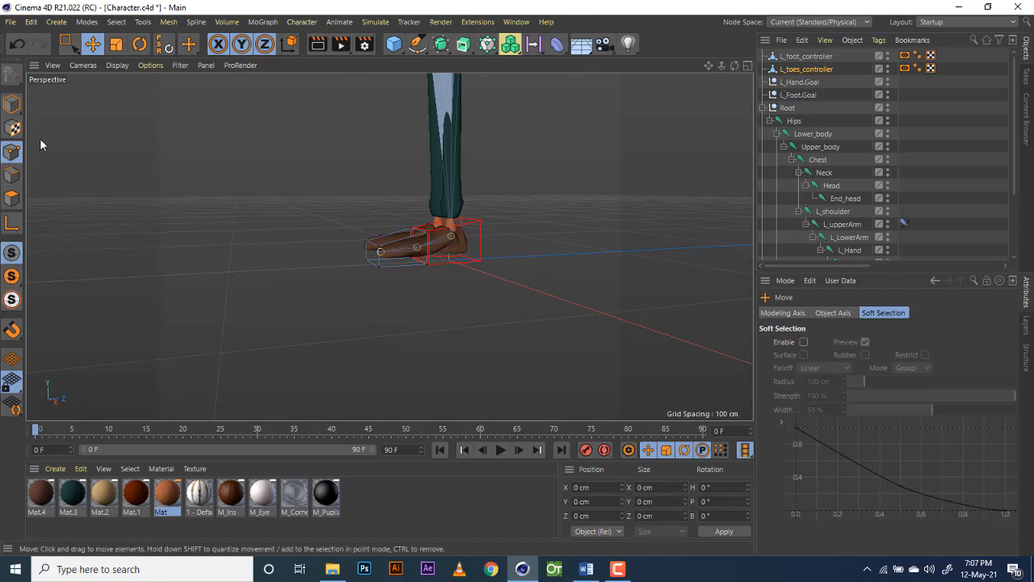
{"action": "left_click", "coordinate": [11, 103]}
{"action": "left_click", "coordinate": [296, 246]}
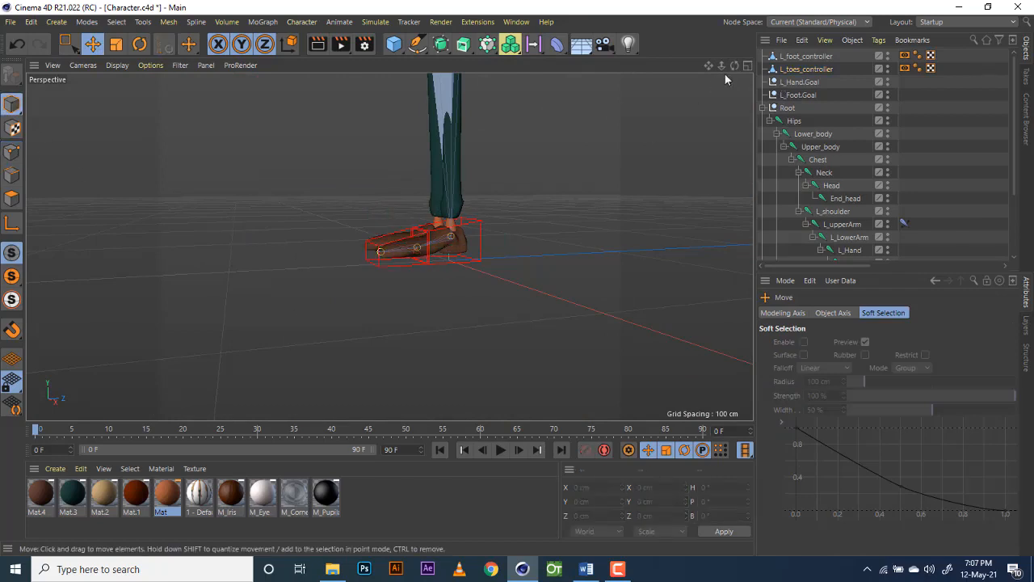
{"action": "left_click_drag", "start_coordinate": [709, 65], "coordinate": [814, 93]}
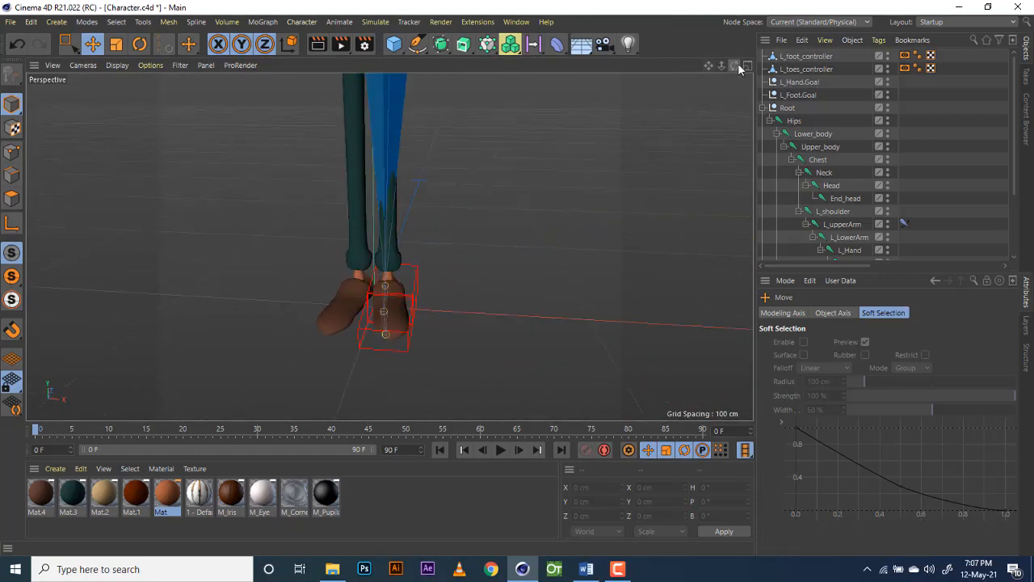
{"action": "mouse_move", "coordinate": [734, 66]}
{"action": "left_mouse_down"}
{"action": "mouse_move", "coordinate": [760, 67]}
{"action": "mouse_move", "coordinate": [737, 66]}
{"action": "left_mouse_up"}
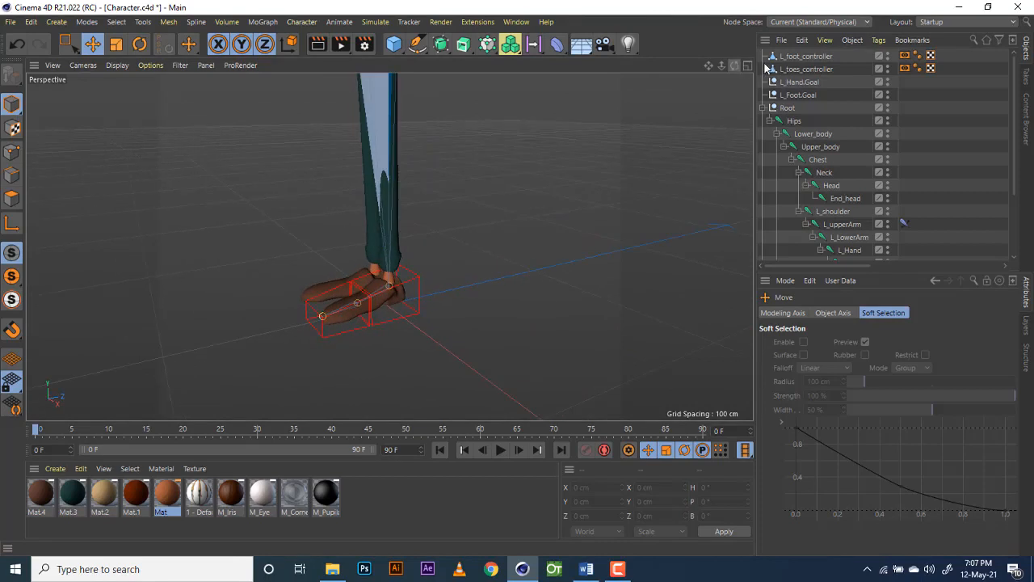
Step: Enable axis editing for L_foot_controller and move its axis forward and down to the ball joint, about Y 8.5 cm and Z -19.2 cm
{"action": "left_click", "coordinate": [806, 55]}
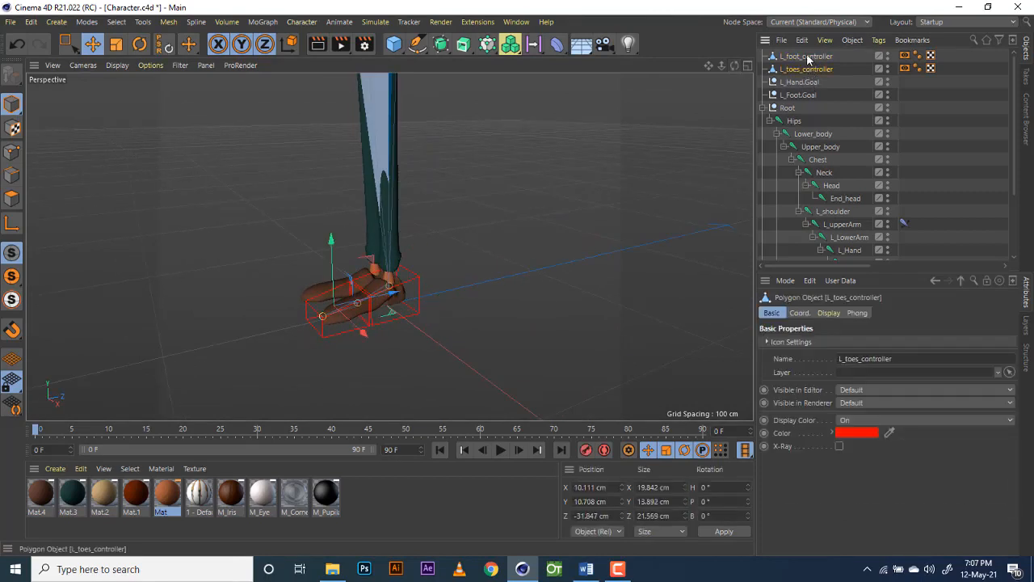
{"action": "left_click", "coordinate": [808, 70]}
{"action": "left_click", "coordinate": [806, 56]}
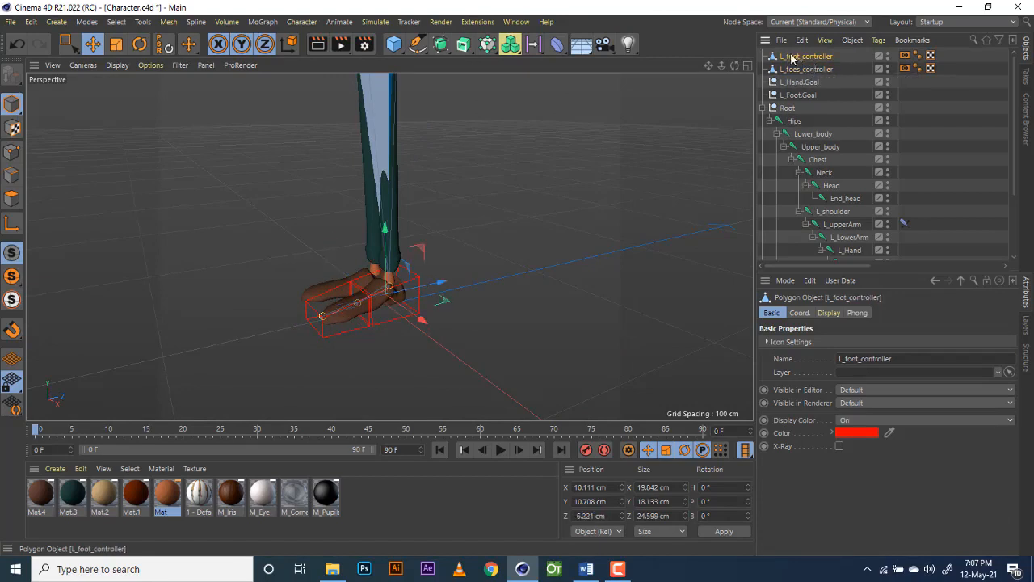
{"action": "left_click", "coordinate": [12, 226]}
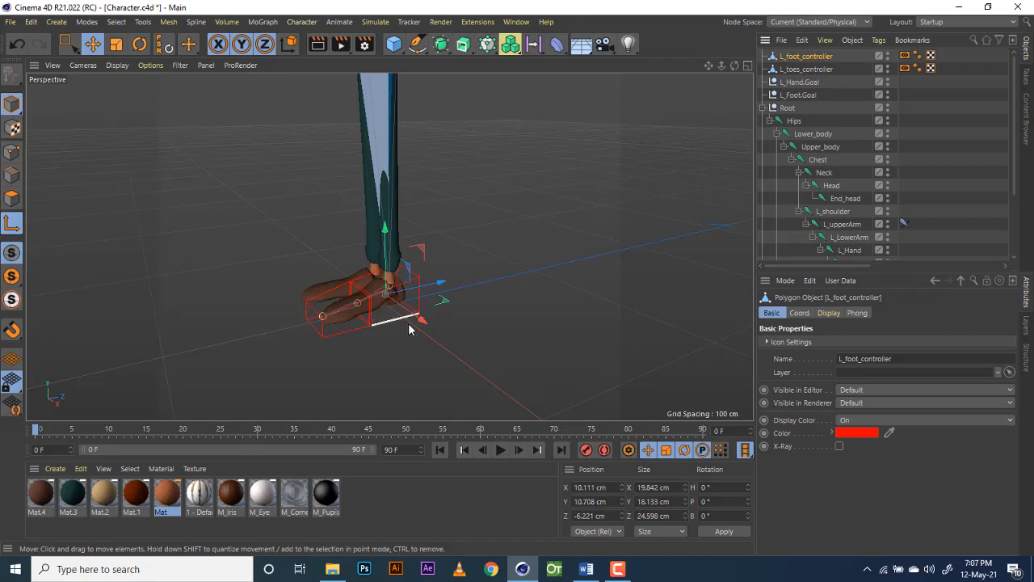
{"action": "scroll", "coordinate": [409, 328], "scroll_direction": "up", "scroll_amount": 6}
{"action": "scroll", "coordinate": [373, 237], "scroll_direction": "up", "scroll_amount": 3}
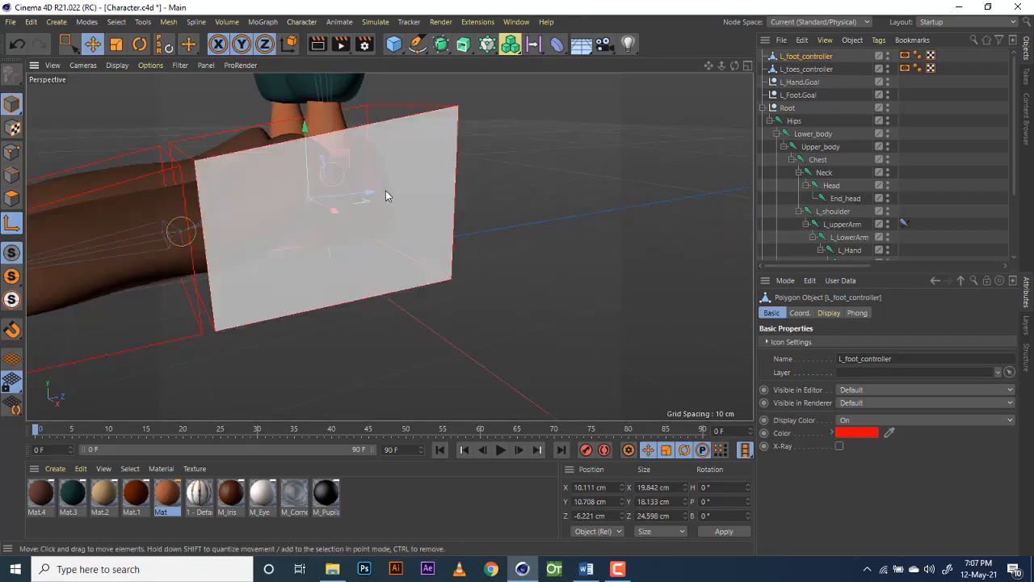
{"action": "left_click_drag", "start_coordinate": [386, 195], "coordinate": [246, 221]}
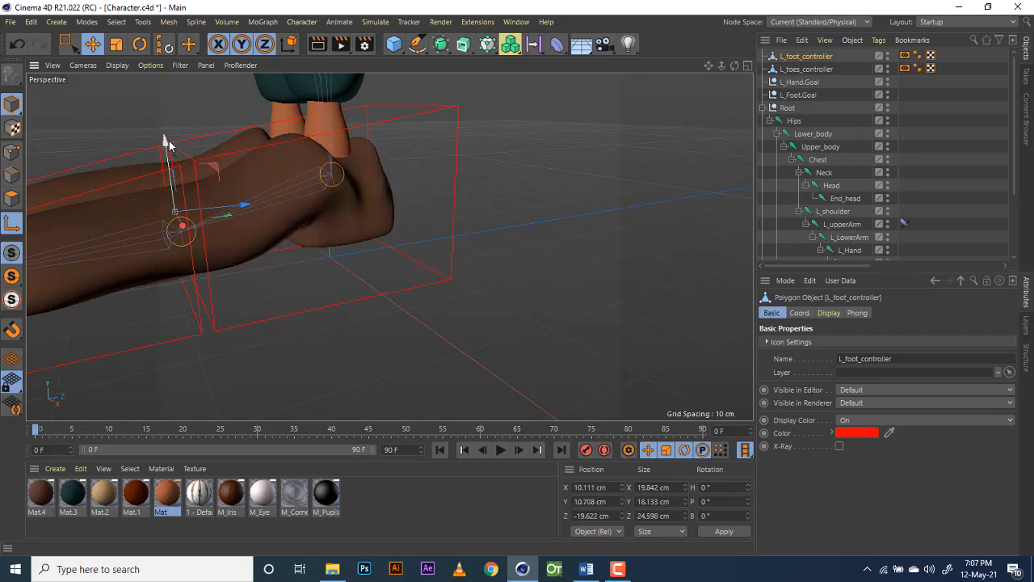
{"action": "left_click_drag", "start_coordinate": [165, 148], "coordinate": [170, 168]}
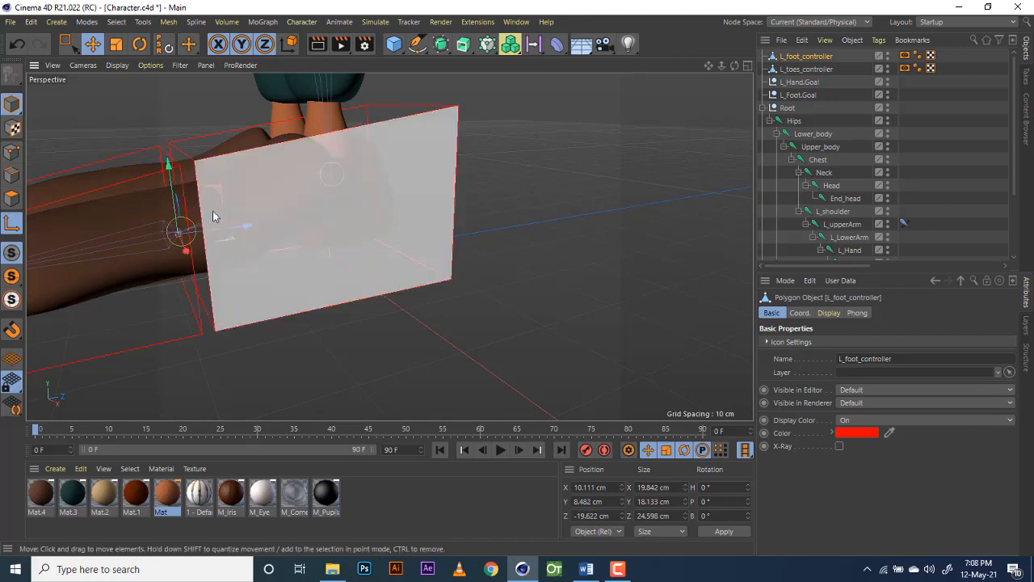
{"action": "left_click_drag", "start_coordinate": [247, 230], "coordinate": [252, 228]}
Step: Align L_foot_controller's axis with the ball joint in the front and side views, at about X 7.3, Y 8.0 and Z -19.2 cm
{"action": "middle_click", "coordinate": [363, 224]}
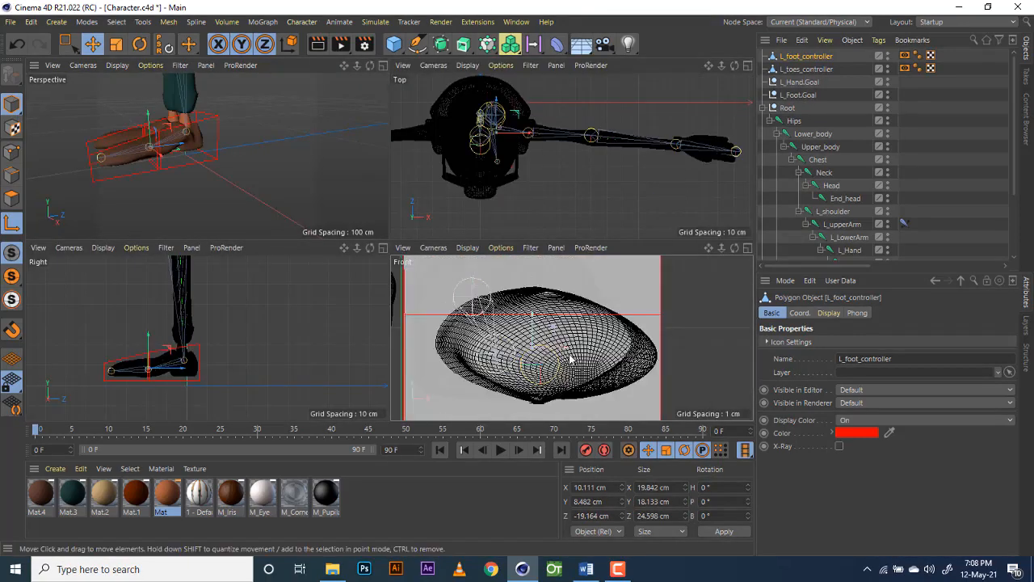
{"action": "left_click_drag", "start_coordinate": [571, 359], "coordinate": [528, 356]}
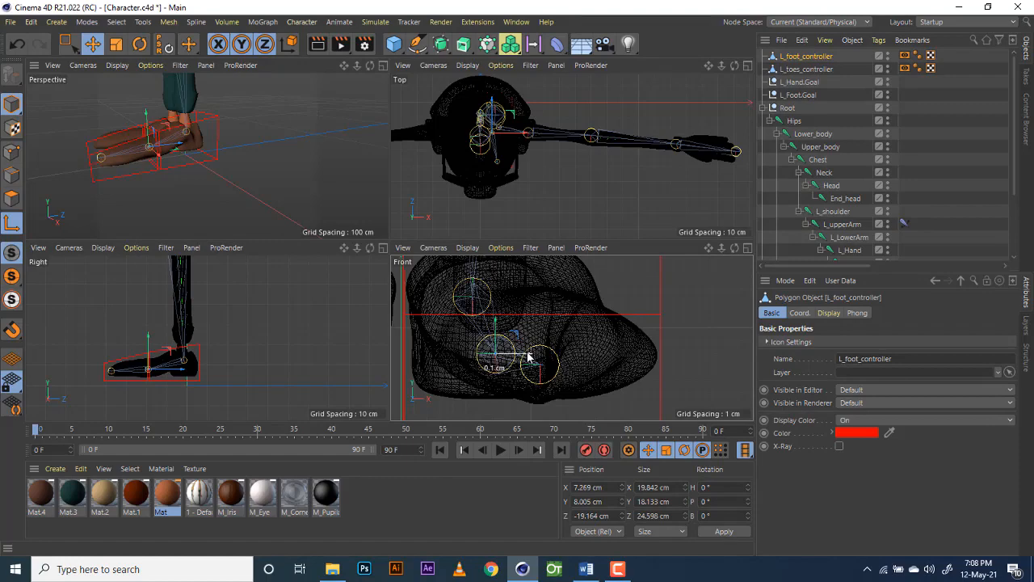
{"action": "scroll", "coordinate": [156, 380], "scroll_direction": "up", "scroll_amount": 6}
{"action": "scroll", "coordinate": [157, 380], "scroll_direction": "up", "scroll_amount": 2}
{"action": "left_click_drag", "start_coordinate": [136, 316], "coordinate": [107, 290]}
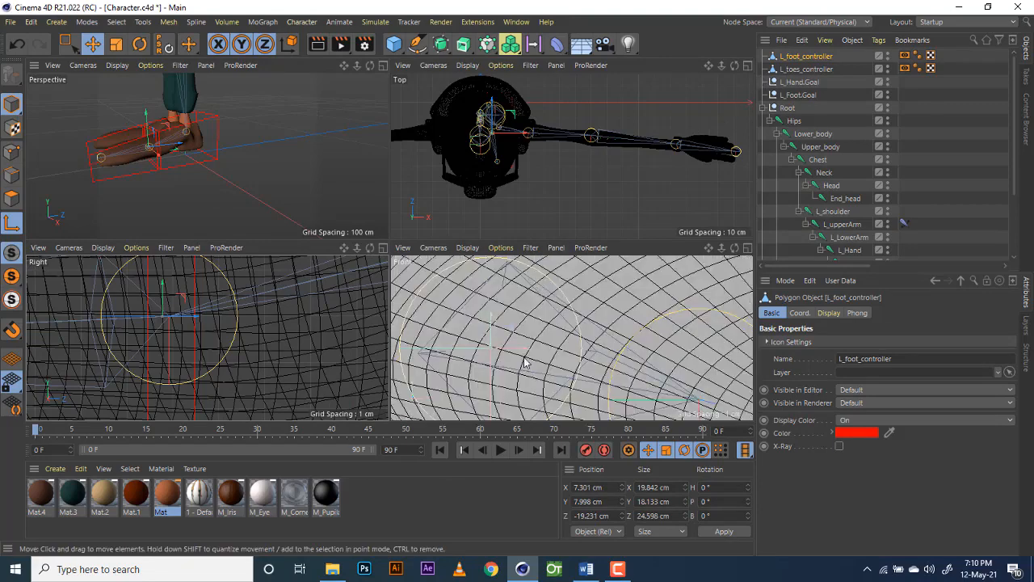
Step: Move L_toes_controller's axis back and down to the ball joint in side view, at about Y 7.95 cm and Z -18.9 cm
{"action": "left_click", "coordinate": [807, 69]}
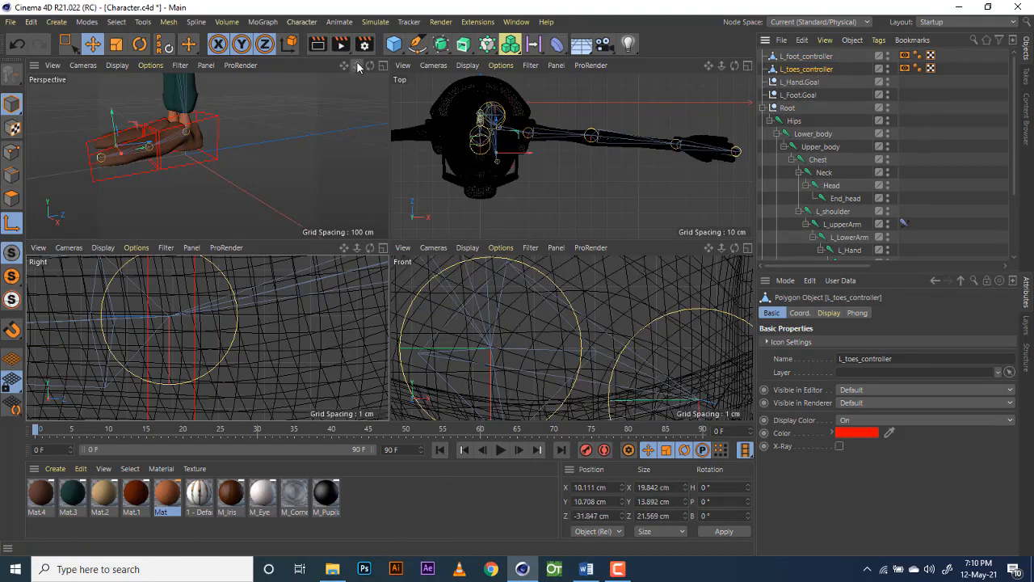
{"action": "mouse_move", "coordinate": [357, 65]}
{"action": "left_mouse_down"}
{"action": "mouse_move", "coordinate": [311, 65]}
{"action": "mouse_move", "coordinate": [343, 65]}
{"action": "left_mouse_up"}
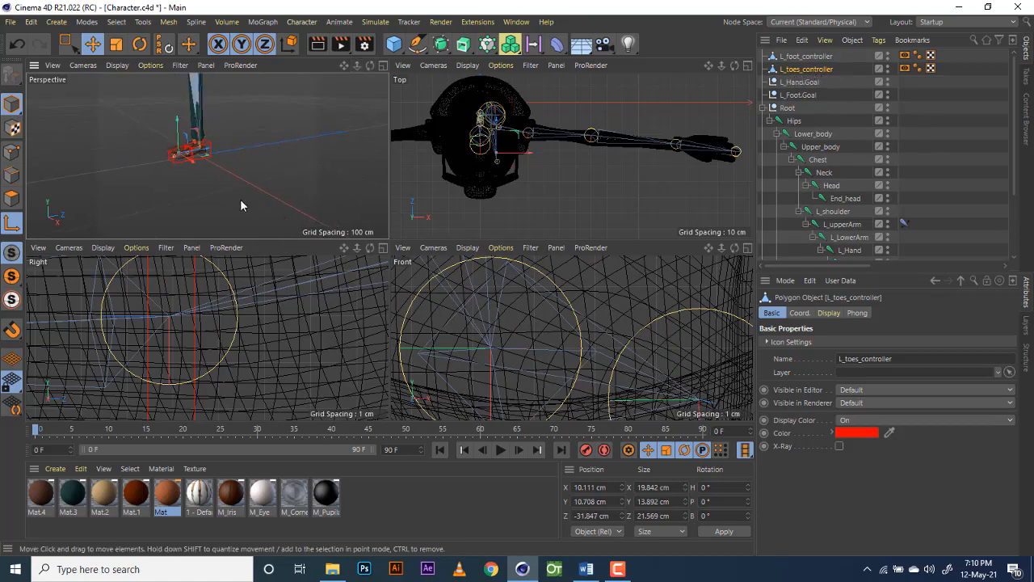
{"action": "scroll", "coordinate": [241, 200], "scroll_direction": "up", "scroll_amount": 3}
{"action": "scroll", "coordinate": [241, 200], "scroll_direction": "down", "scroll_amount": 2}
{"action": "scroll", "coordinate": [203, 336], "scroll_direction": "down", "scroll_amount": 1}
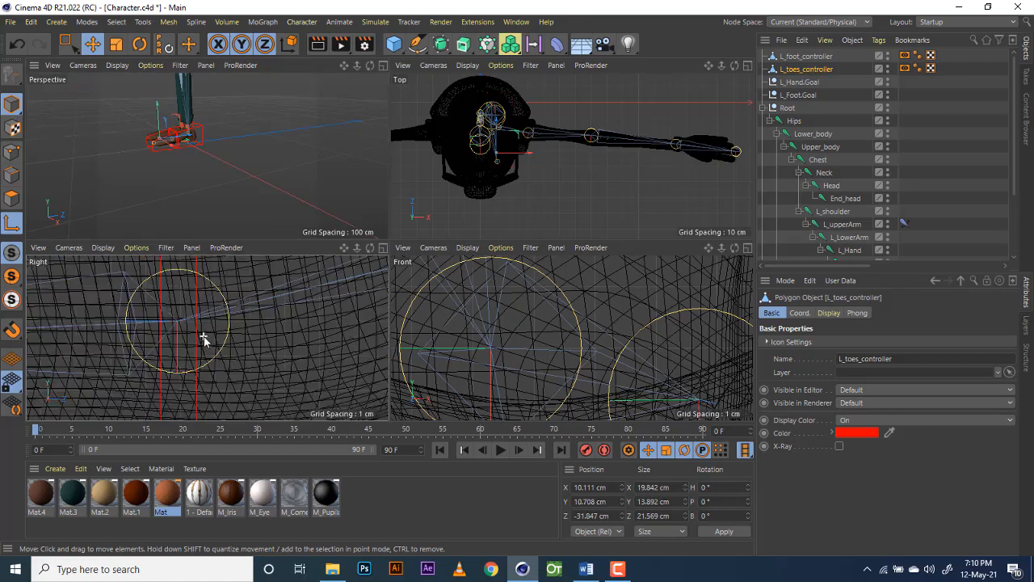
{"action": "scroll", "coordinate": [204, 339], "scroll_direction": "down", "scroll_amount": 3}
{"action": "left_click_drag", "start_coordinate": [343, 247], "coordinate": [270, 289]}
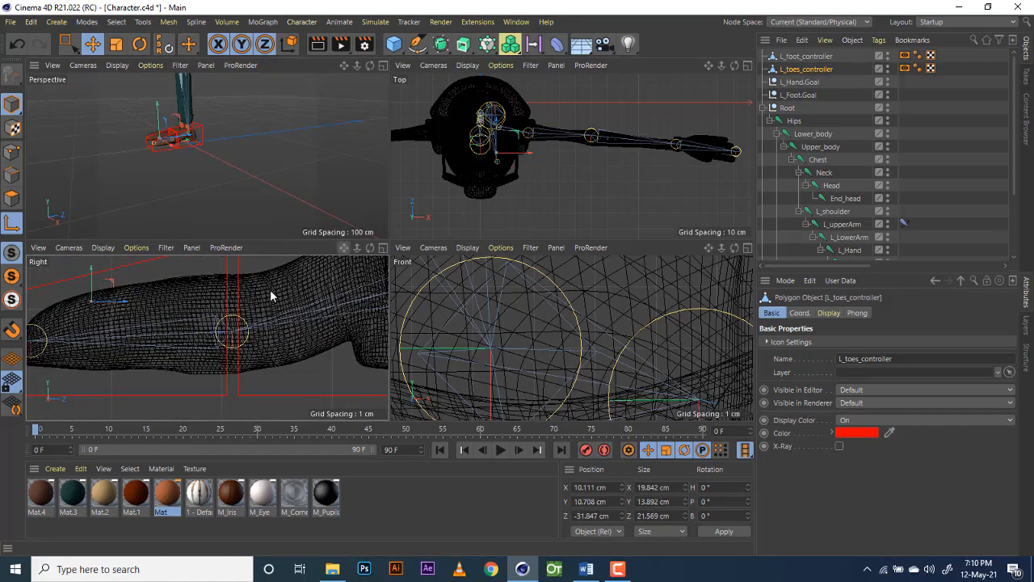
{"action": "scroll", "coordinate": [220, 345], "scroll_direction": "down", "scroll_amount": 3}
{"action": "scroll", "coordinate": [257, 321], "scroll_direction": "down", "scroll_amount": 3}
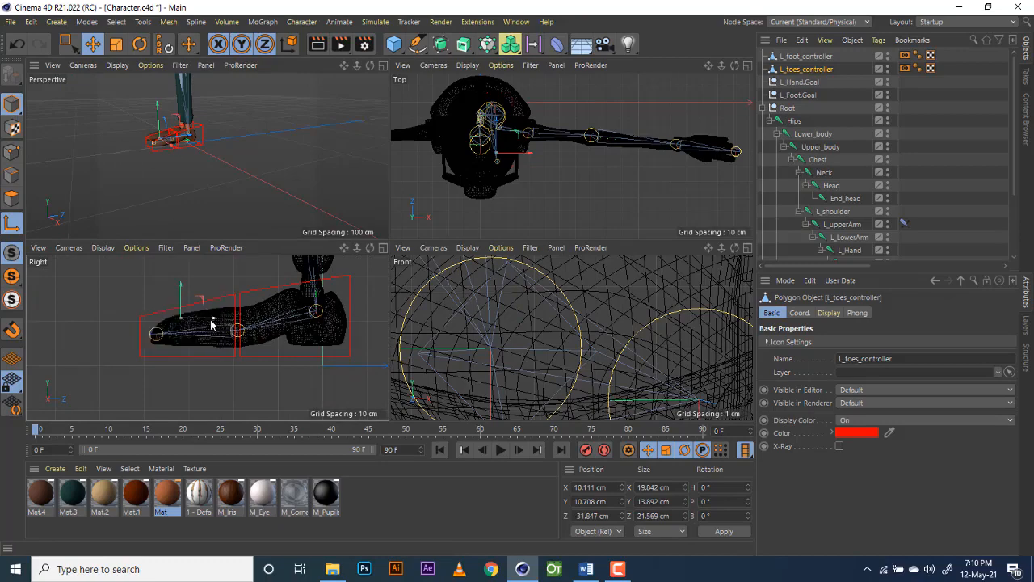
{"action": "left_click_drag", "start_coordinate": [208, 324], "coordinate": [266, 323]}
{"action": "left_click_drag", "start_coordinate": [238, 290], "coordinate": [239, 303]}
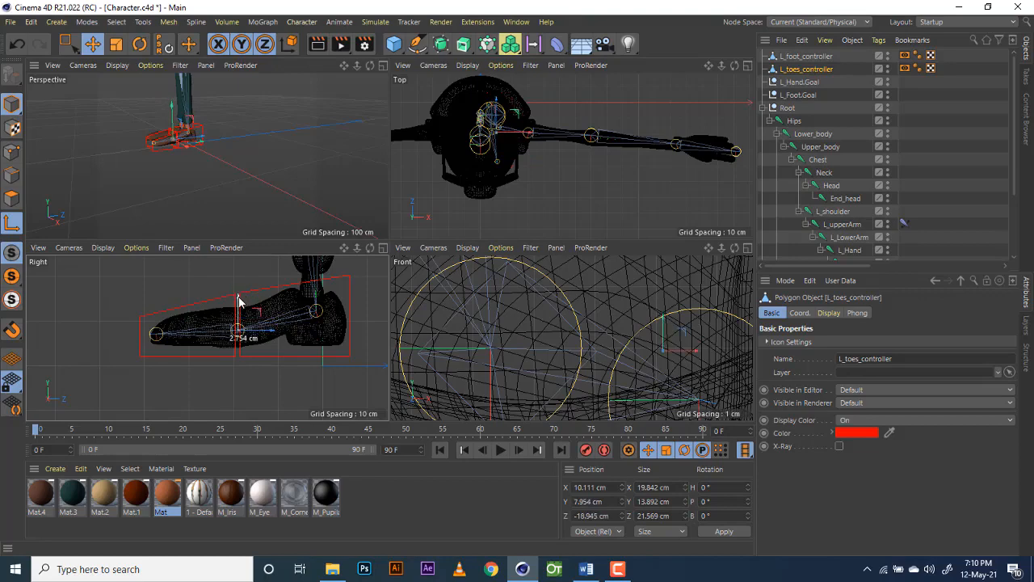
Step: Align L_toes_controller's axis with the ball joint in the front view at about X 7.3 and Y 8.0 cm, and check it in the side view
{"action": "scroll", "coordinate": [630, 358], "scroll_direction": "down", "scroll_amount": 2}
{"action": "left_click_drag", "start_coordinate": [688, 358], "coordinate": [523, 323]}
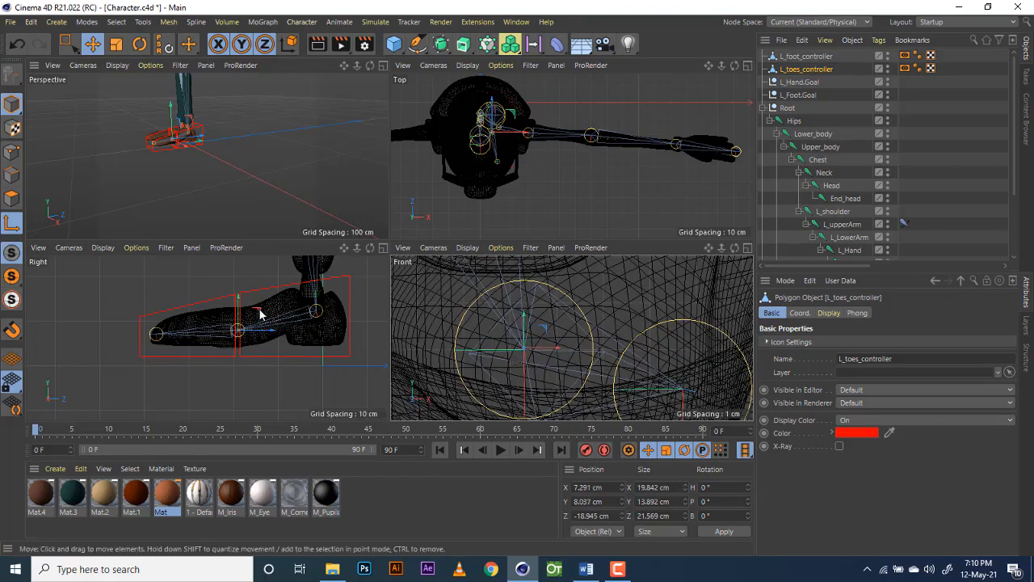
{"action": "scroll", "coordinate": [239, 346], "scroll_direction": "up", "scroll_amount": 4}
{"action": "scroll", "coordinate": [238, 346], "scroll_direction": "up", "scroll_amount": 5}
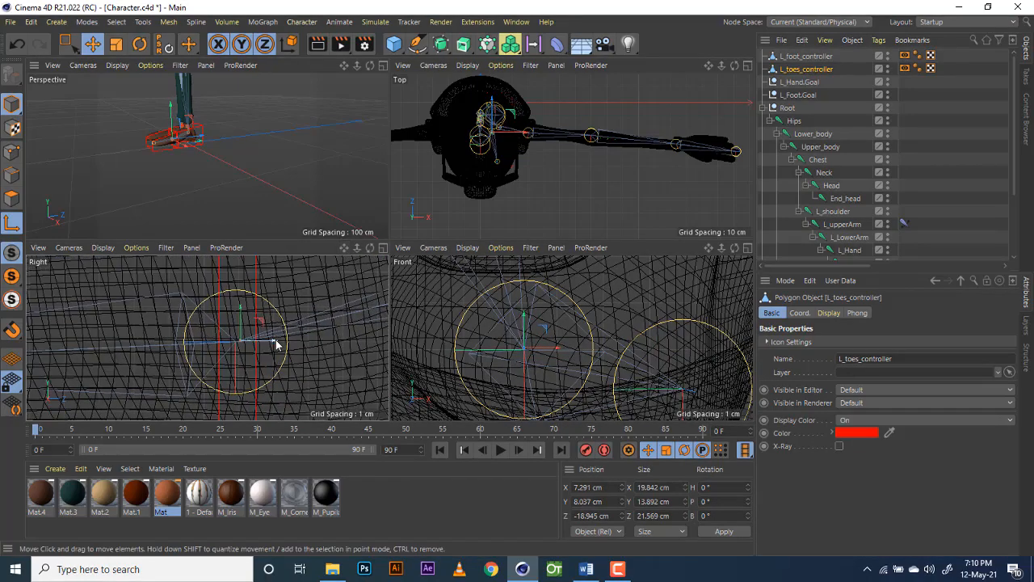
{"action": "left_click_drag", "start_coordinate": [274, 345], "coordinate": [278, 347]}
{"action": "scroll", "coordinate": [280, 351], "scroll_direction": "down", "scroll_amount": 4}
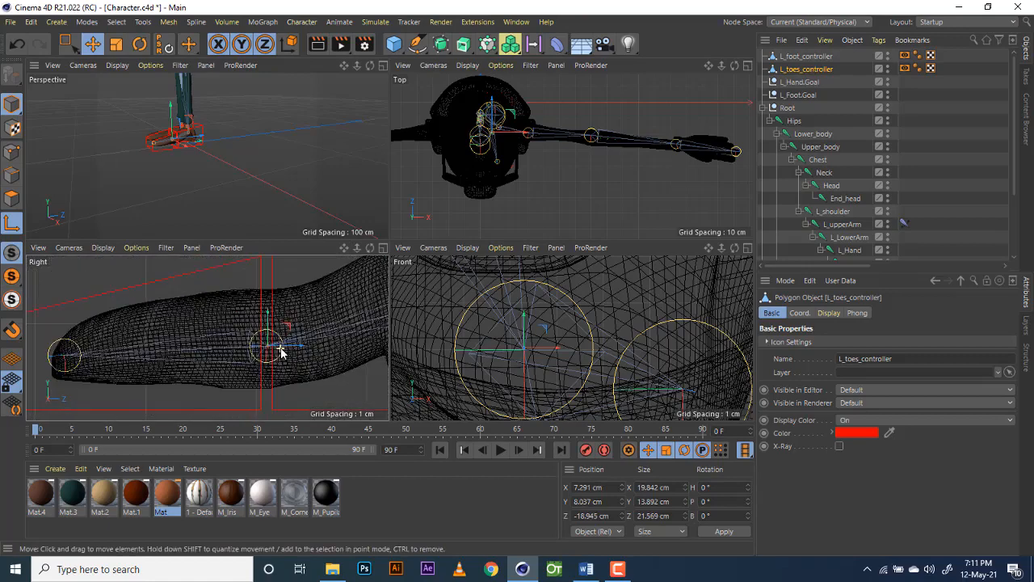
{"action": "scroll", "coordinate": [280, 351], "scroll_direction": "down", "scroll_amount": 3}
{"action": "scroll", "coordinate": [280, 340], "scroll_direction": "down", "scroll_amount": 2}
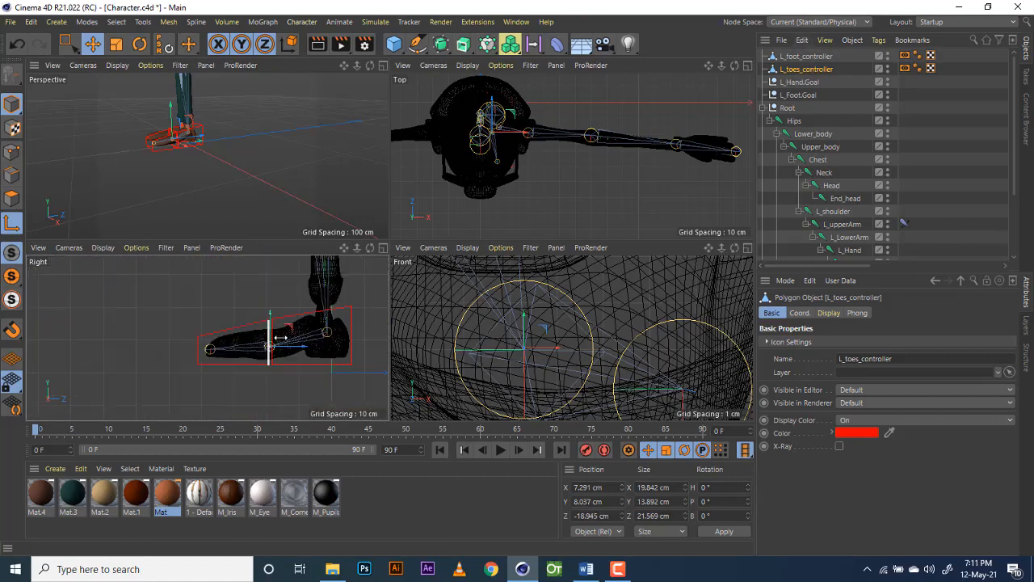
{"action": "mouse_move", "coordinate": [343, 248]}
{"action": "left_mouse_down"}
{"action": "mouse_move", "coordinate": [307, 252]}
{"action": "mouse_move", "coordinate": [342, 252]}
{"action": "left_mouse_up"}
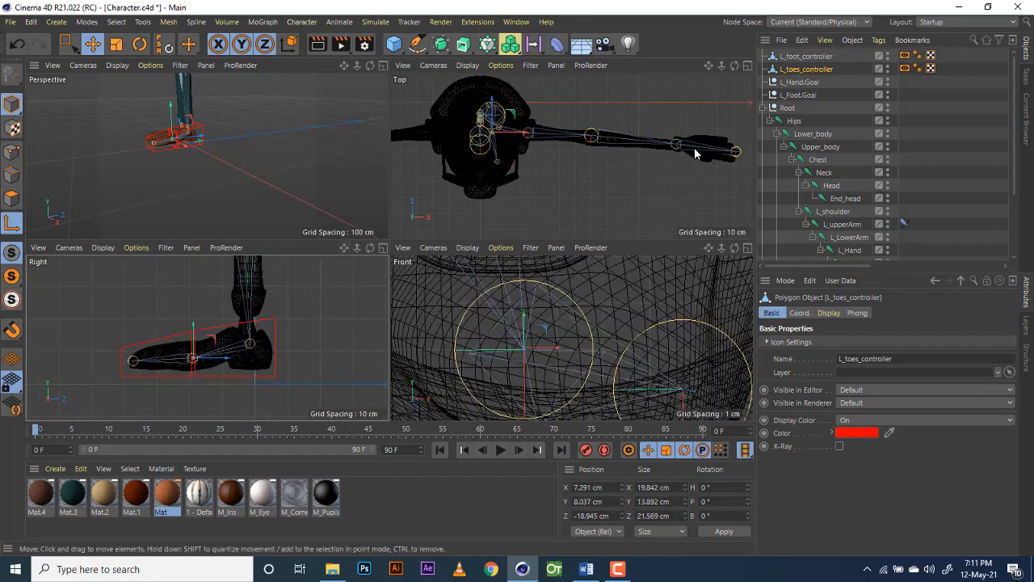
Step: Examine the left leg joints L_UpperLeg, L_LowerLeg and L_Foot in the object hierarchy
{"action": "scroll", "coordinate": [792, 85], "scroll_direction": "down", "scroll_amount": 3}
{"action": "scroll", "coordinate": [792, 86], "scroll_direction": "up", "scroll_amount": 3}
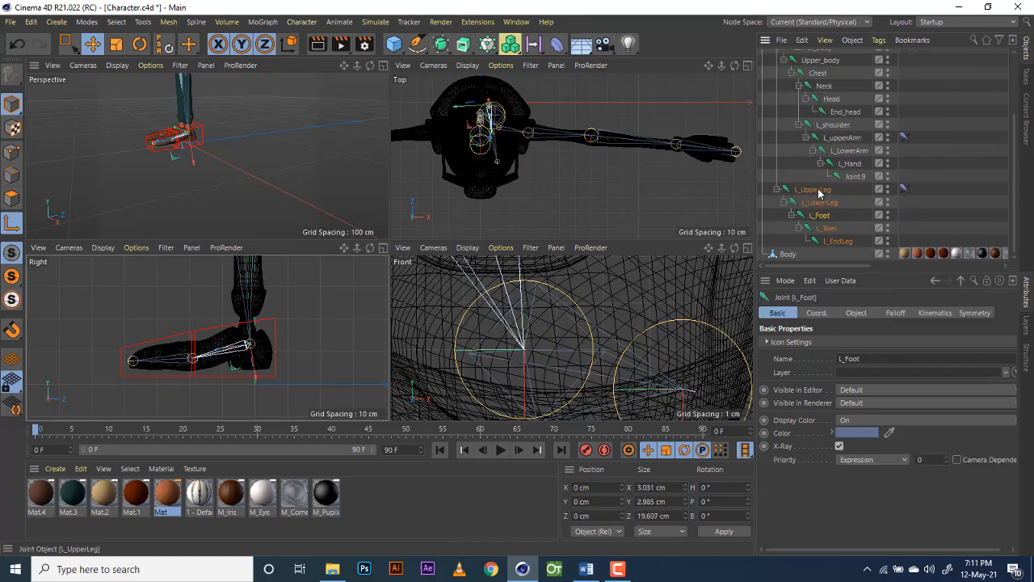
{"action": "left_click", "coordinate": [818, 192]}
{"action": "left_click", "coordinate": [819, 205]}
{"action": "left_click", "coordinate": [824, 216]}
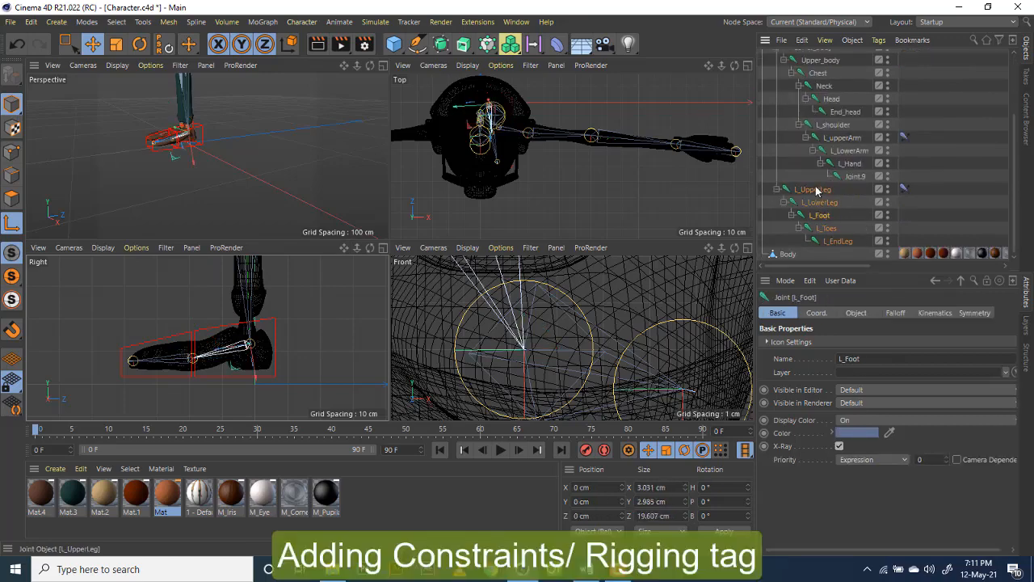
{"action": "left_click", "coordinate": [817, 191]}
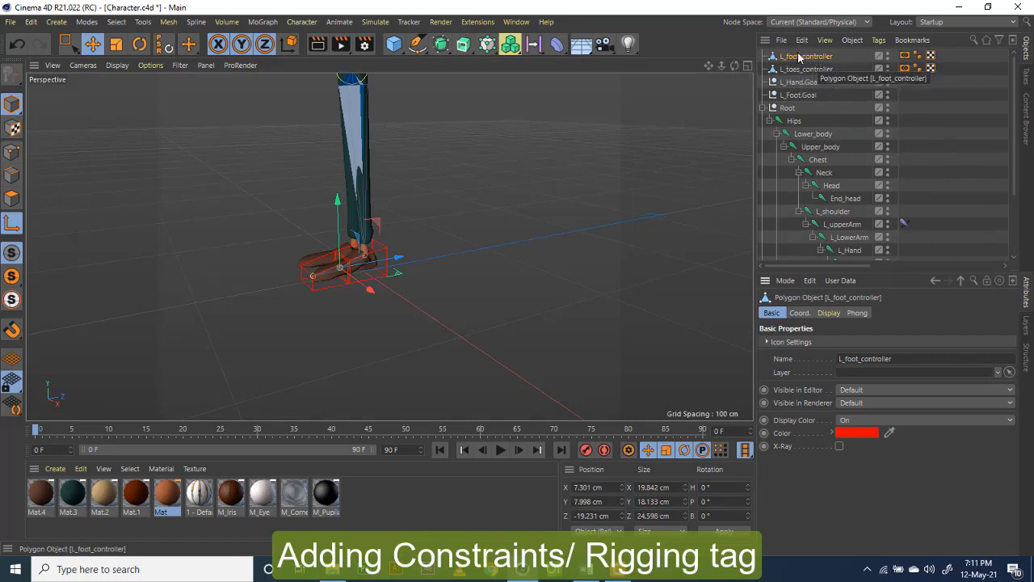
Step: Add a Constraint rigging tag to the L_Foot joint in the left leg chain
{"action": "scroll", "coordinate": [815, 160], "scroll_direction": "down", "scroll_amount": 3}
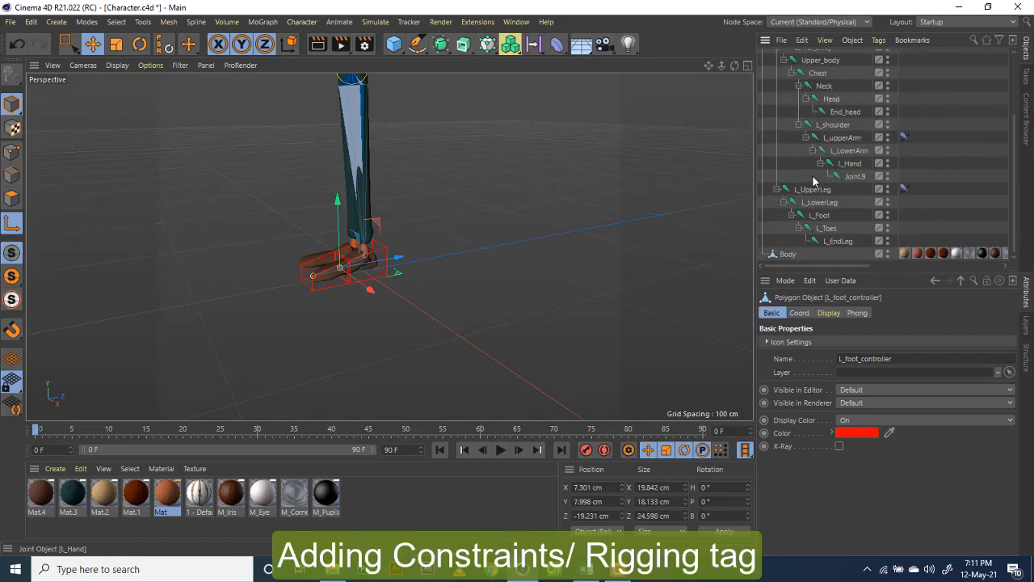
{"action": "left_click", "coordinate": [826, 218]}
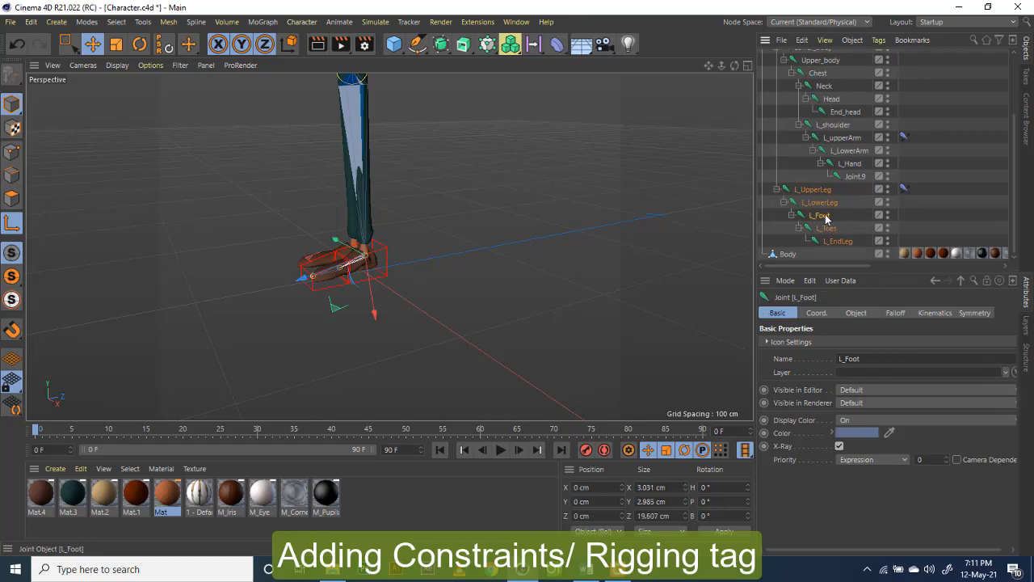
{"action": "right_click", "coordinate": [826, 218]}
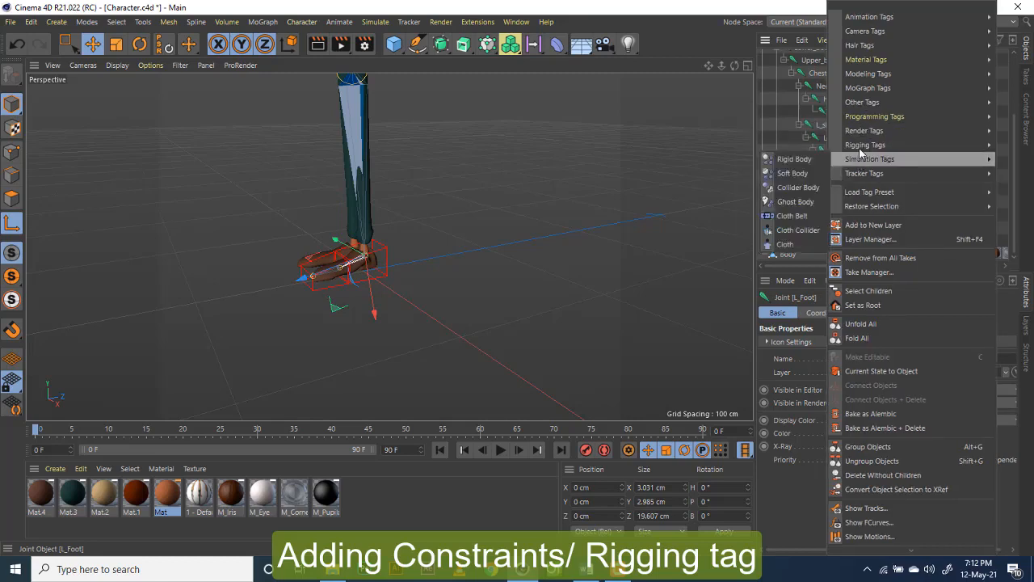
{"action": "mouse_move", "coordinate": [864, 150]}
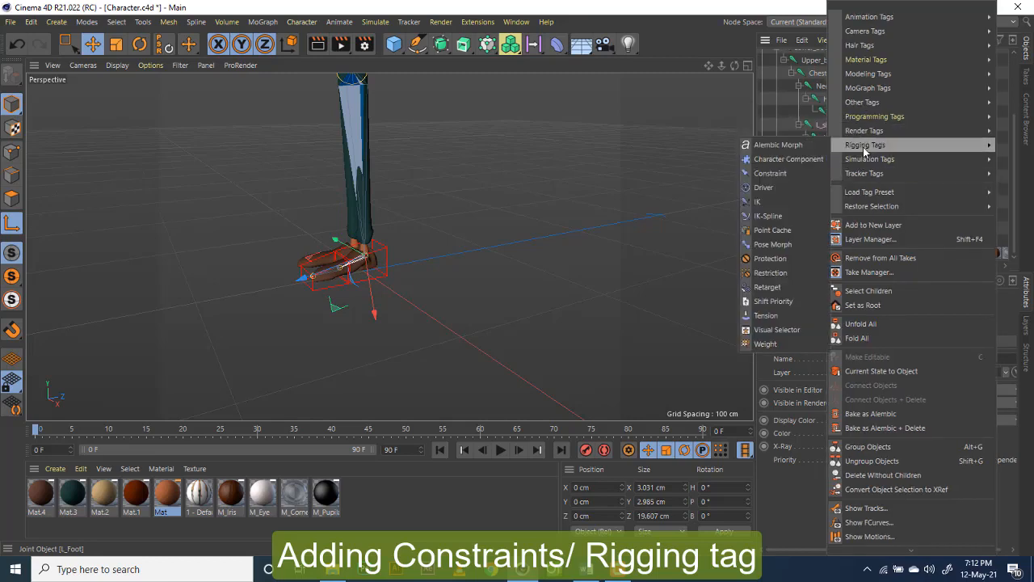
{"action": "left_click", "coordinate": [772, 173]}
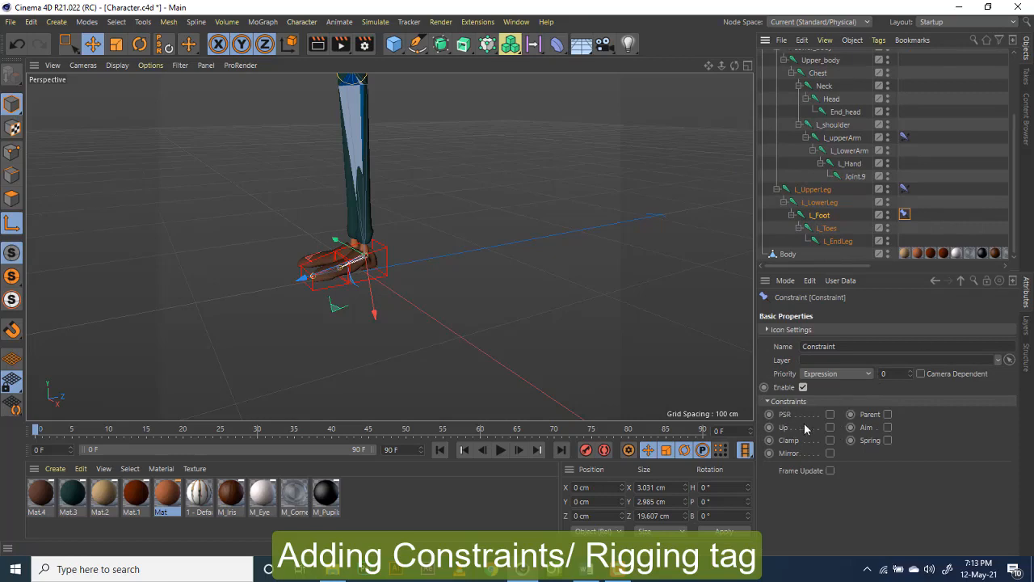
Step: Enable PSR on the L_Foot joint's constraint and assign L_foot_controller as its target
{"action": "left_click", "coordinate": [830, 414]}
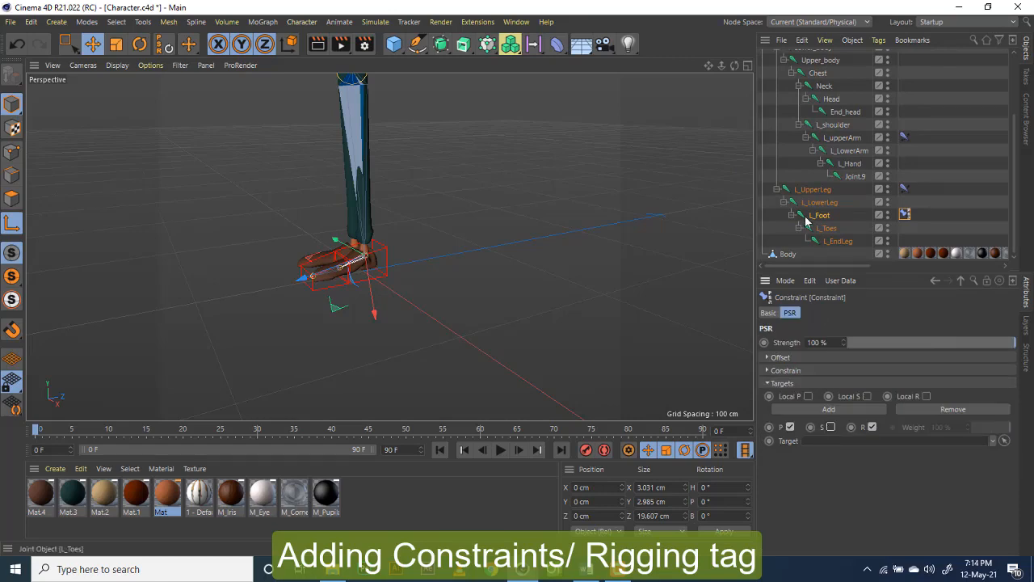
{"action": "scroll", "coordinate": [806, 221], "scroll_direction": "up", "scroll_amount": 3}
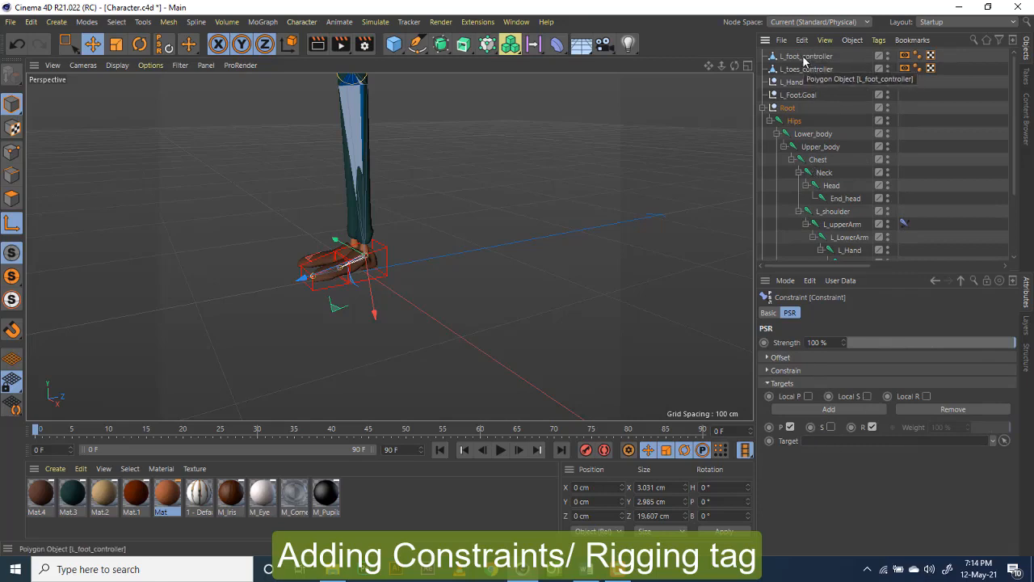
{"action": "left_click_drag", "start_coordinate": [806, 58], "coordinate": [825, 443]}
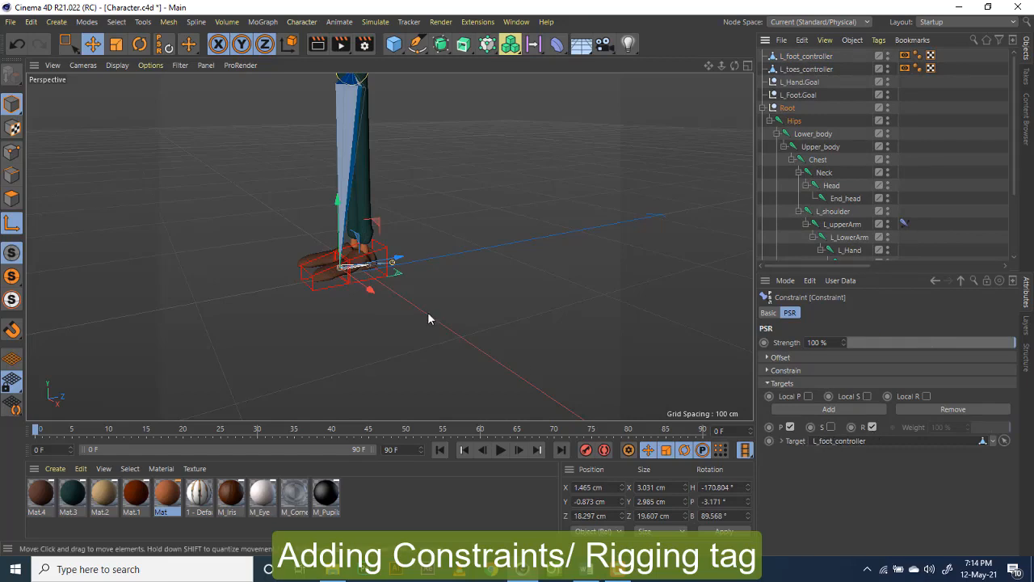
Step: Turn on Maintain Original in the offset settings of the L_Foot PSR constraint
{"action": "scroll", "coordinate": [388, 246], "scroll_direction": "up", "scroll_amount": 3}
{"action": "scroll", "coordinate": [389, 247], "scroll_direction": "down", "scroll_amount": 4}
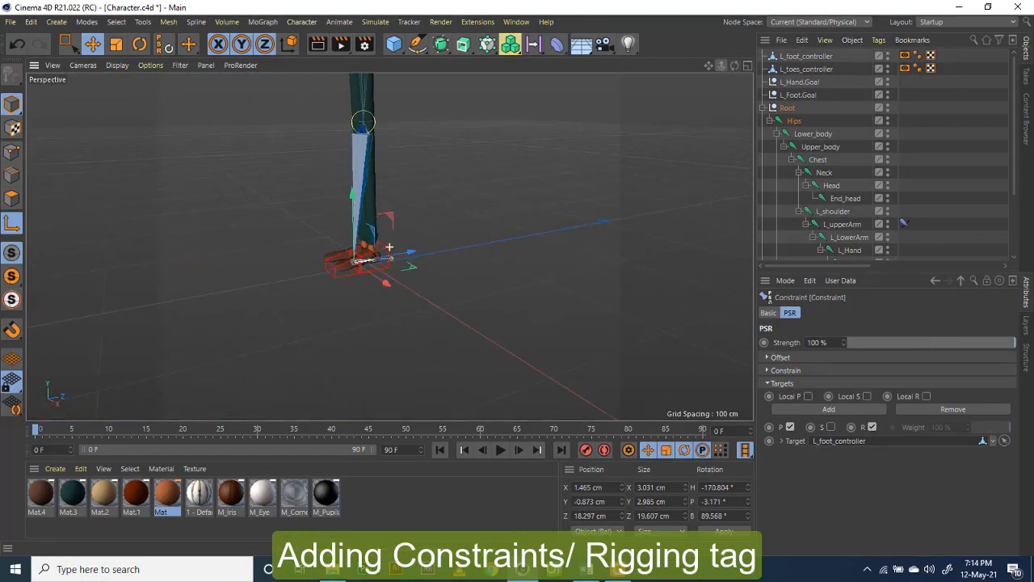
{"action": "left_click_drag", "start_coordinate": [711, 66], "coordinate": [666, 122]}
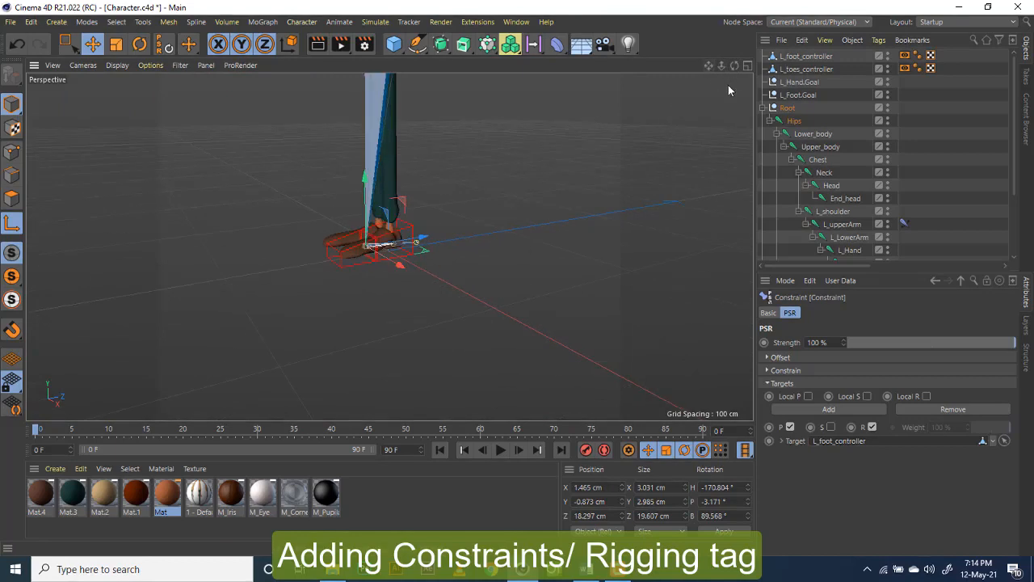
{"action": "left_click_drag", "start_coordinate": [711, 67], "coordinate": [637, 50]}
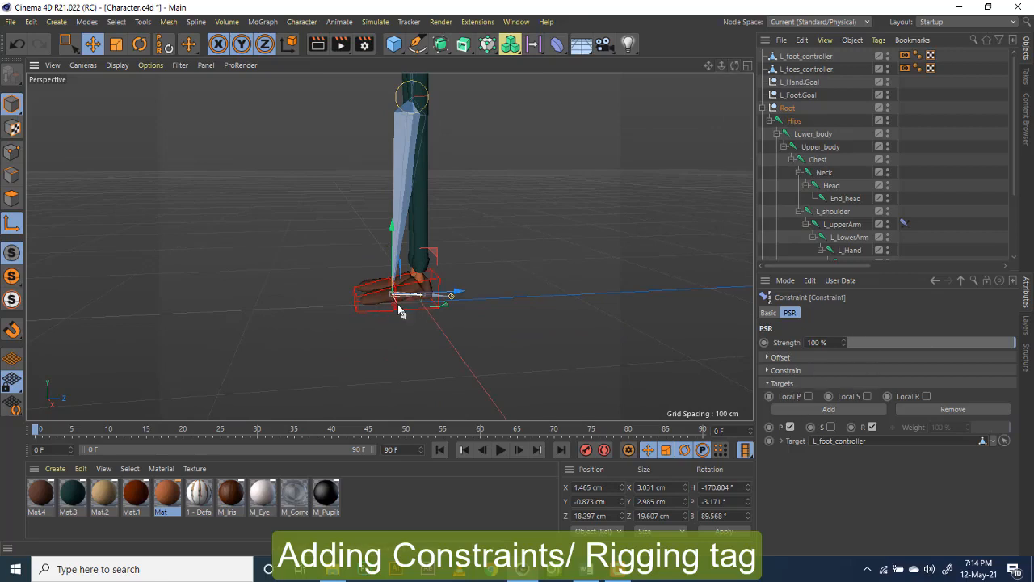
{"action": "left_click", "coordinate": [768, 358]}
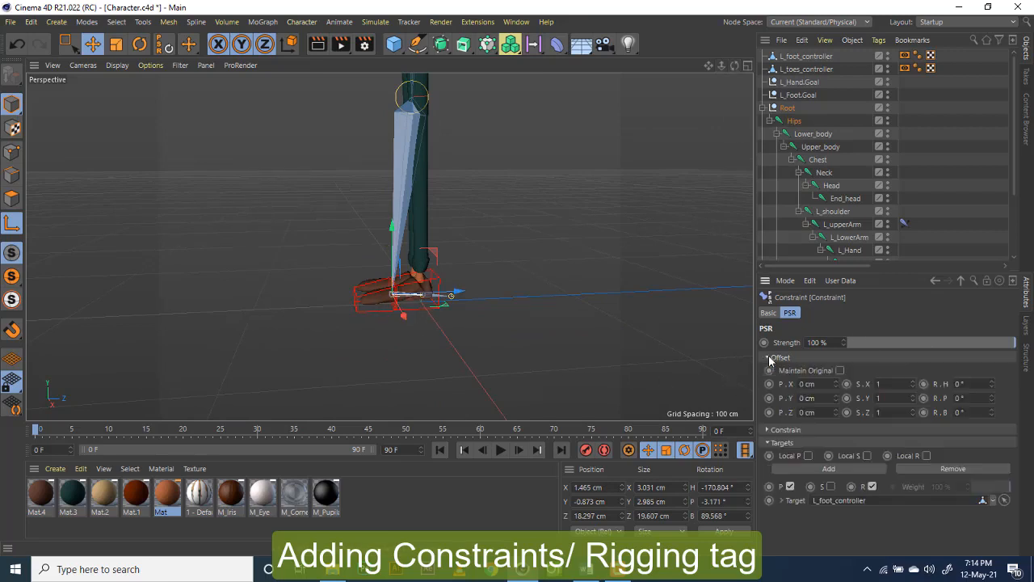
{"action": "left_click", "coordinate": [841, 370]}
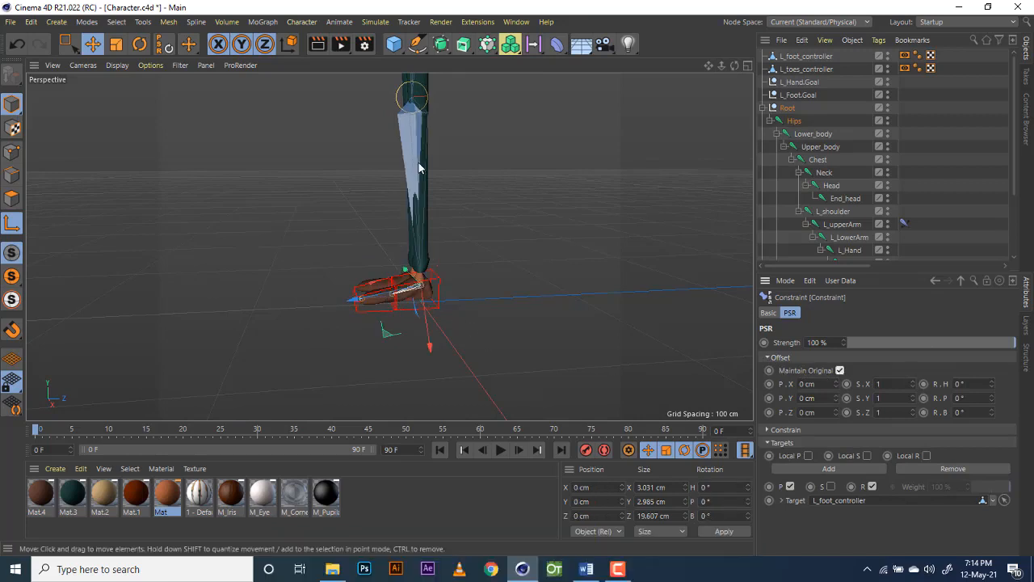
Step: Freeze all transformations on every object from L_foot_controller through L_EndLeg, and check the coordinates of L_foot_controller and L_Foot
{"action": "left_click", "coordinate": [393, 295]}
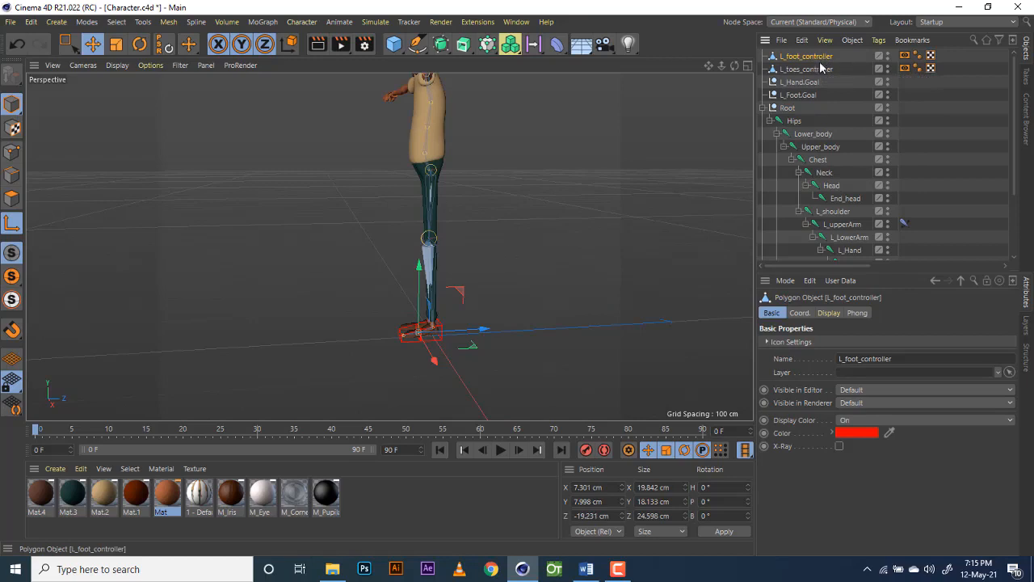
{"action": "scroll", "coordinate": [829, 176], "scroll_direction": "down", "scroll_amount": 4}
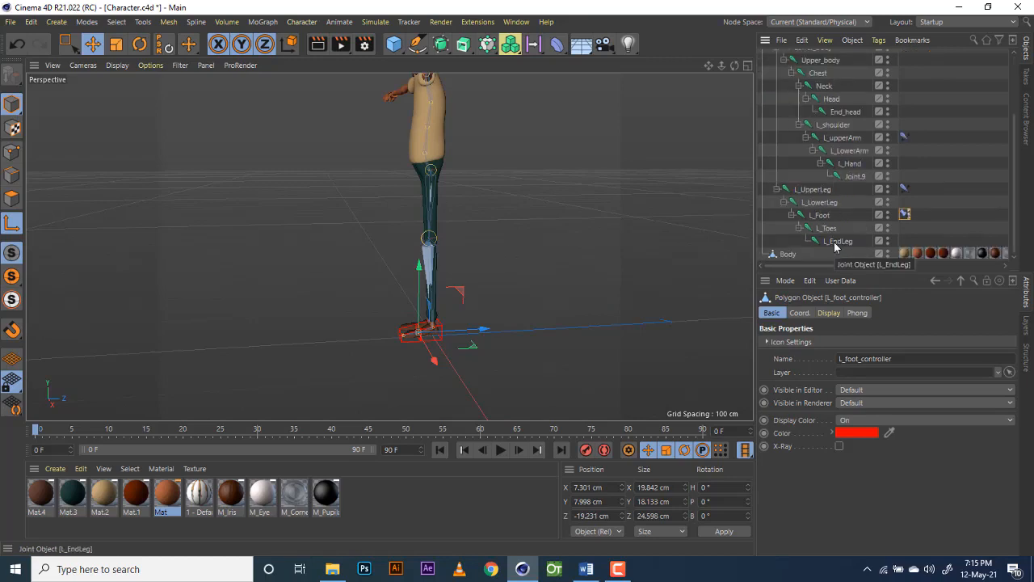
{"action": "left_click", "coordinate": [821, 62], "text": "shift"}
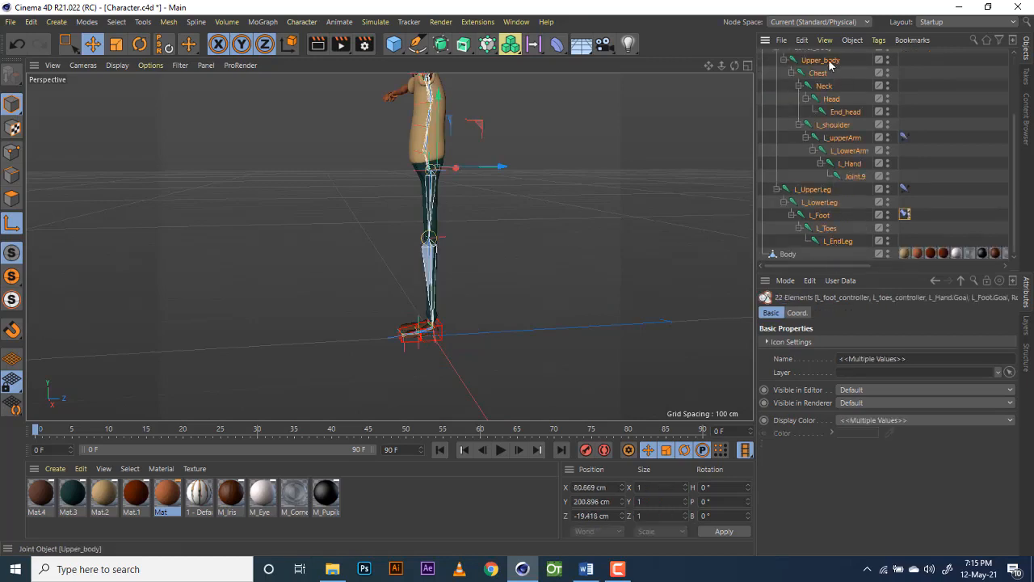
{"action": "left_click", "coordinate": [797, 312]}
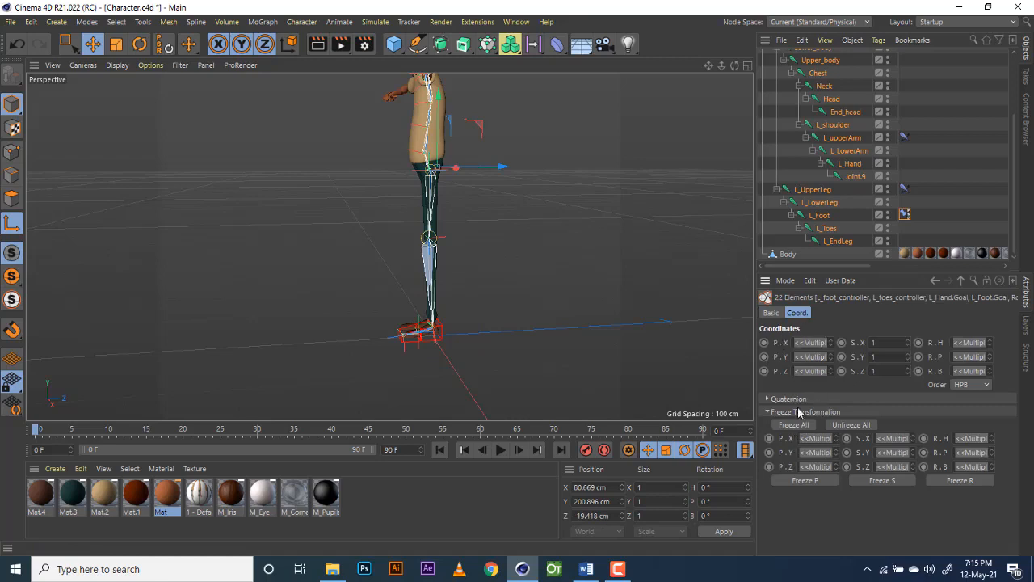
{"action": "left_click", "coordinate": [793, 425]}
{"action": "scroll", "coordinate": [834, 157], "scroll_direction": "up", "scroll_amount": 4}
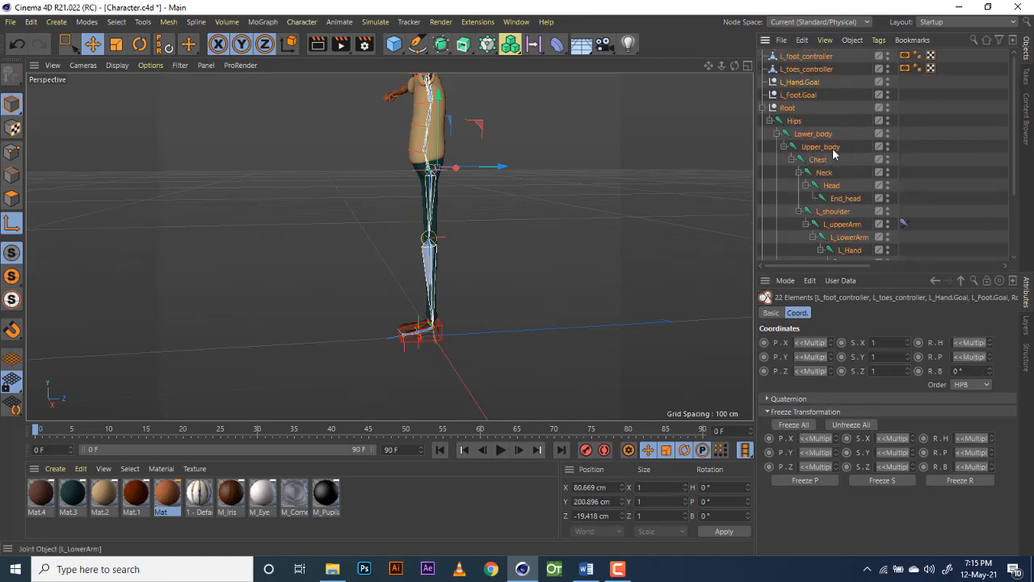
{"action": "left_click", "coordinate": [818, 57]}
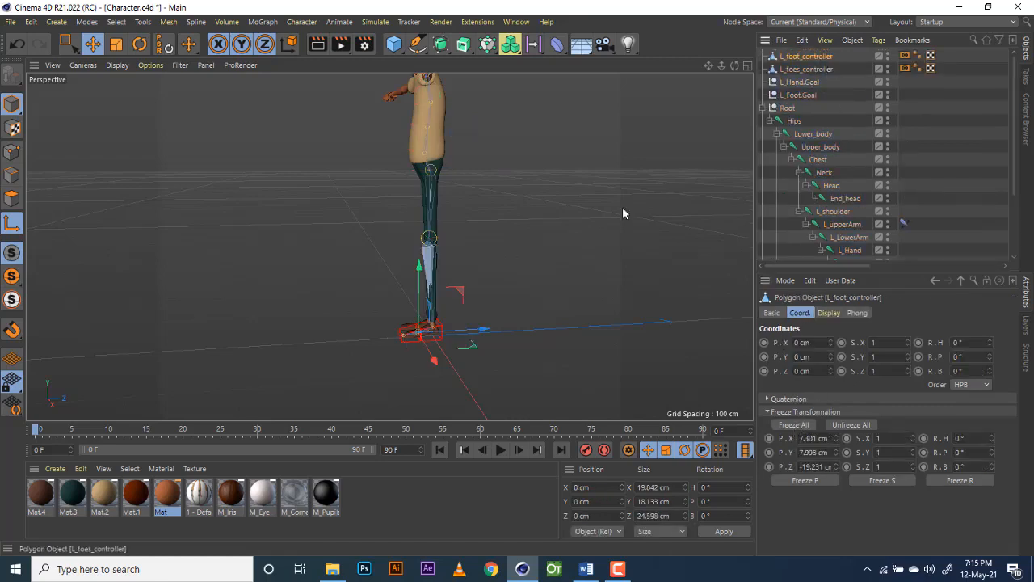
{"action": "scroll", "coordinate": [826, 199], "scroll_direction": "down", "scroll_amount": 4}
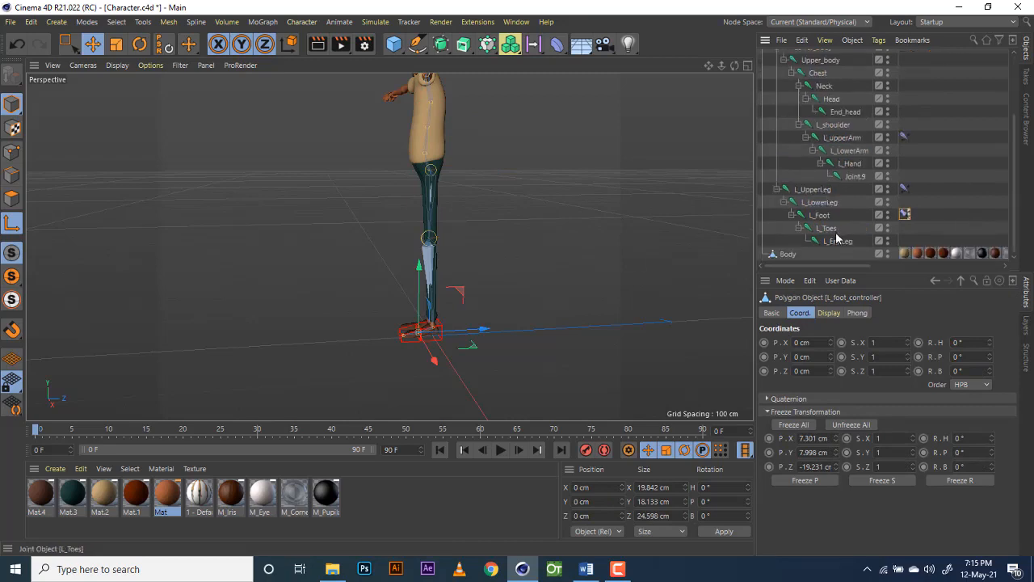
{"action": "left_click", "coordinate": [820, 215]}
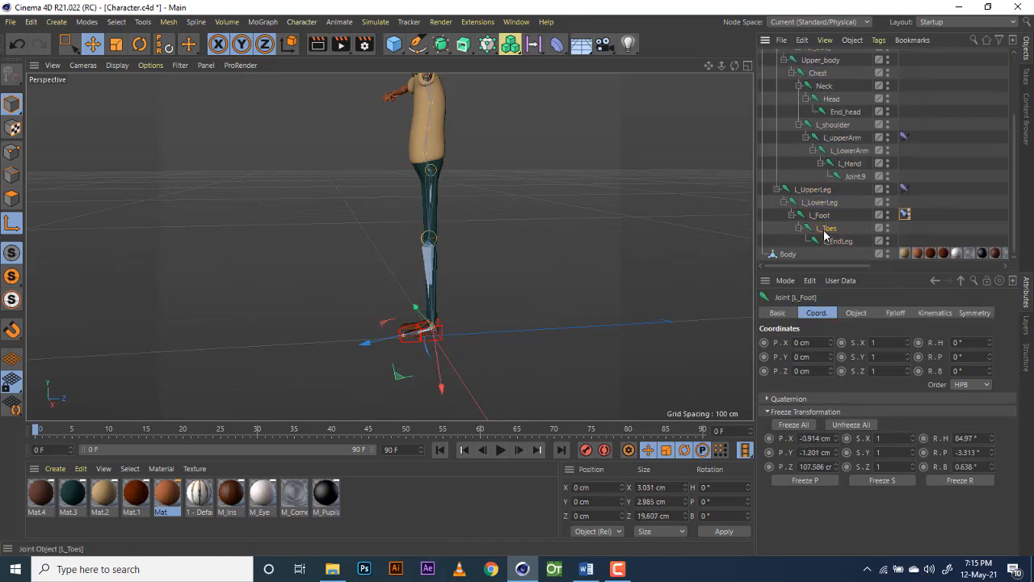
Step: Add a Constraint rigging tag to the L_Toes joint and enable PSR on it
{"action": "left_click", "coordinate": [826, 229]}
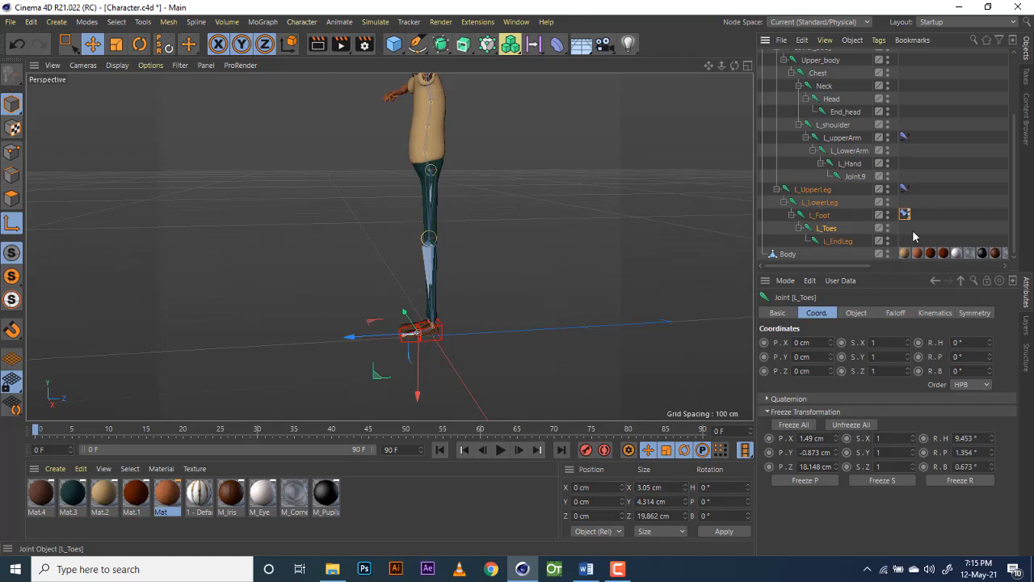
{"action": "right_click", "coordinate": [826, 235]}
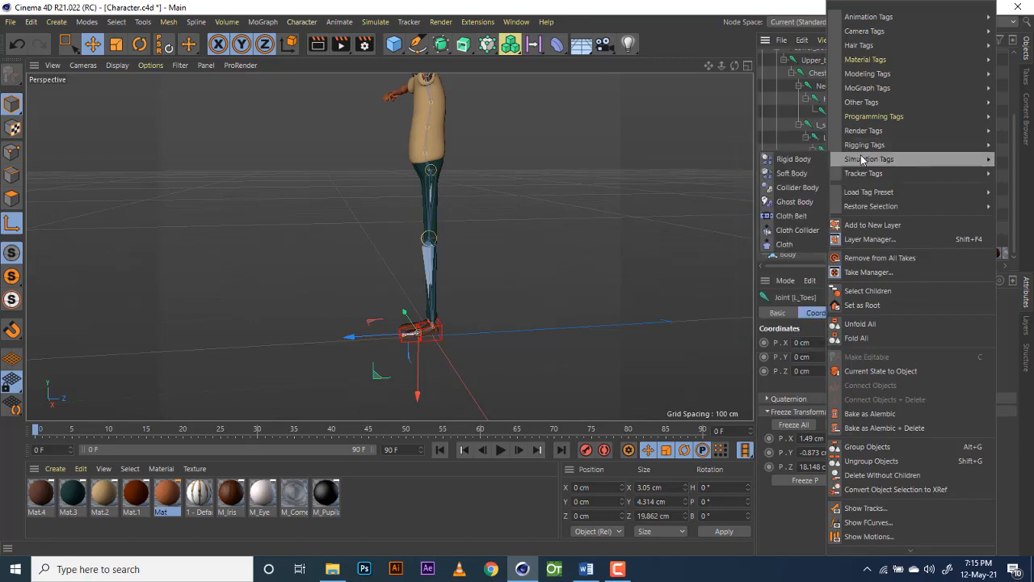
{"action": "mouse_move", "coordinate": [863, 149]}
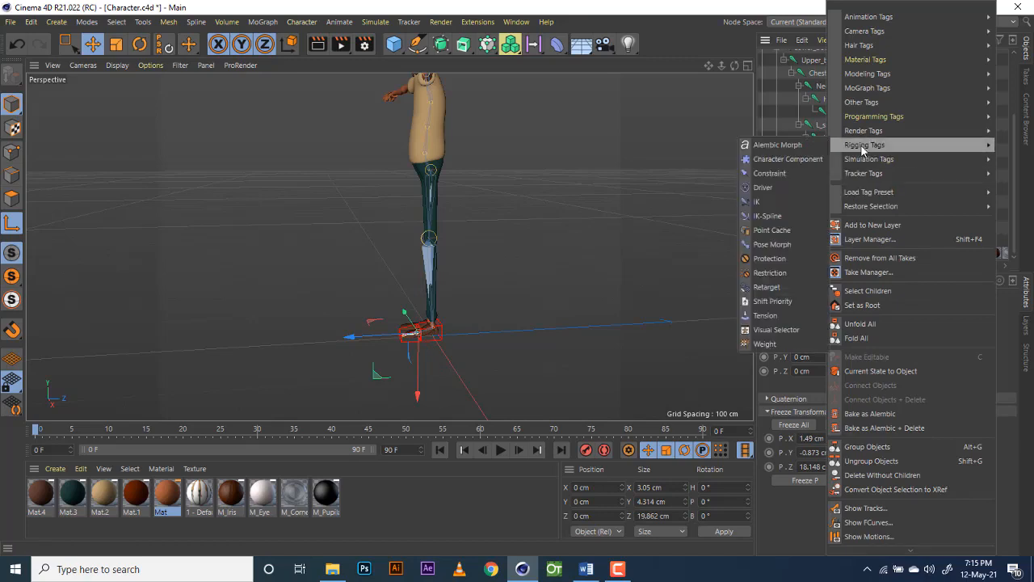
{"action": "left_click", "coordinate": [772, 173]}
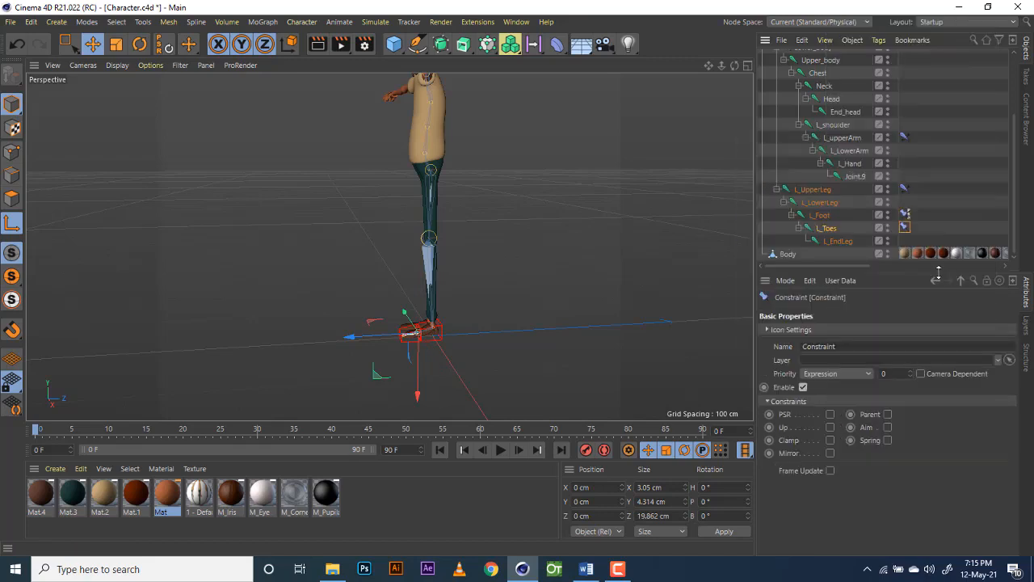
{"action": "left_click", "coordinate": [830, 414]}
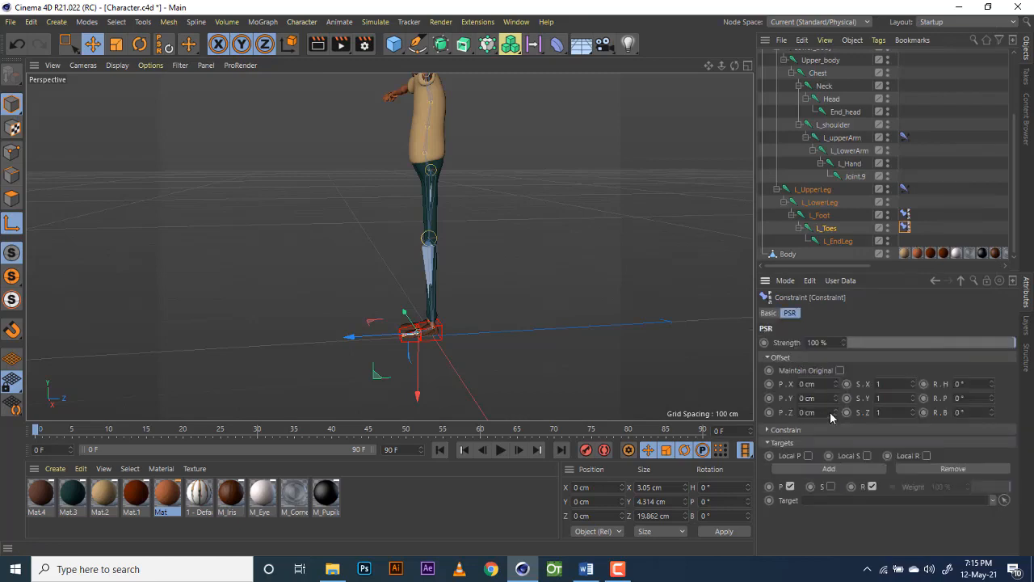
Step: Turn on Maintain Original for the L_Toes PSR constraint and assign L_toes_controller as its target
{"action": "left_click", "coordinate": [841, 371]}
{"action": "scroll", "coordinate": [829, 182], "scroll_direction": "up", "scroll_amount": 5}
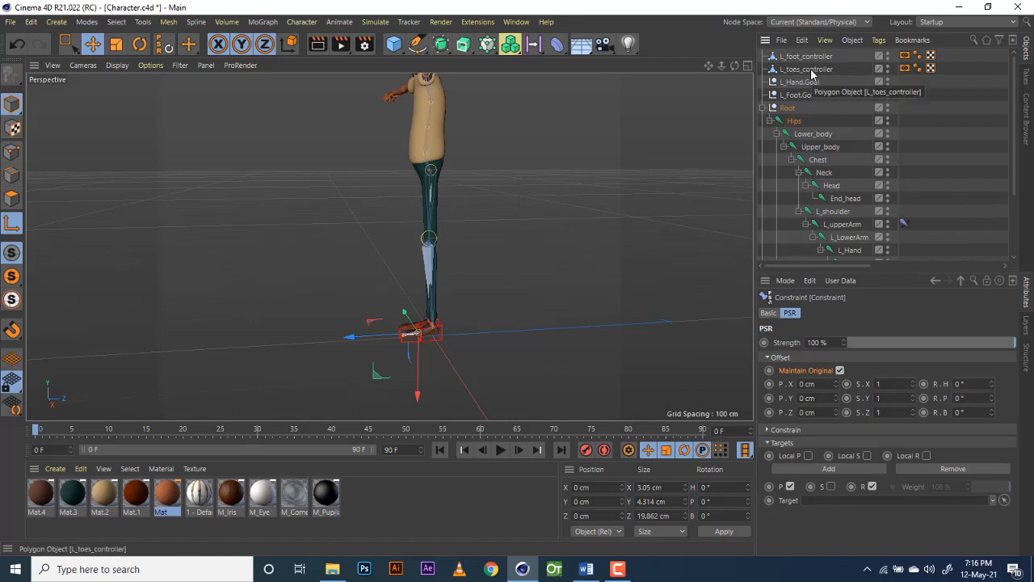
{"action": "left_click_drag", "start_coordinate": [812, 73], "coordinate": [833, 506]}
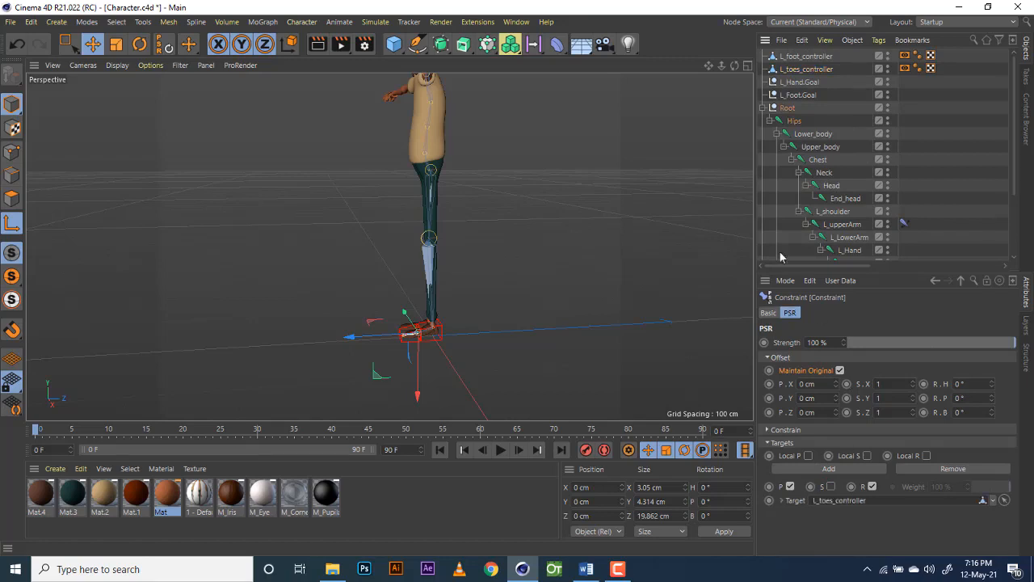
Step: Move L_Foot.Goal above L_Hand.Goal in the object hierarchy, directly below L_toes_controller
{"action": "left_click", "coordinate": [762, 109]}
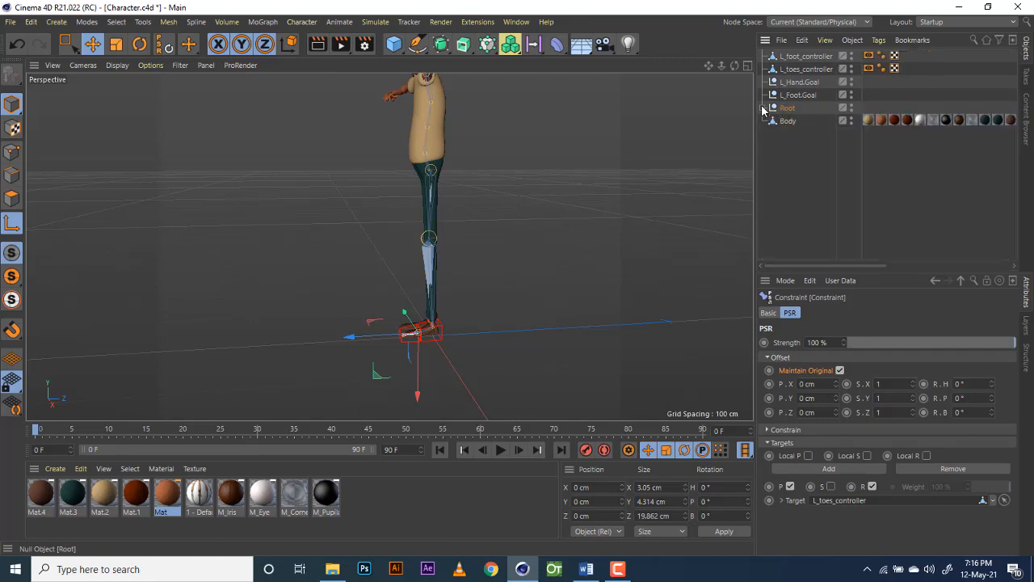
{"action": "left_click", "coordinate": [762, 109]}
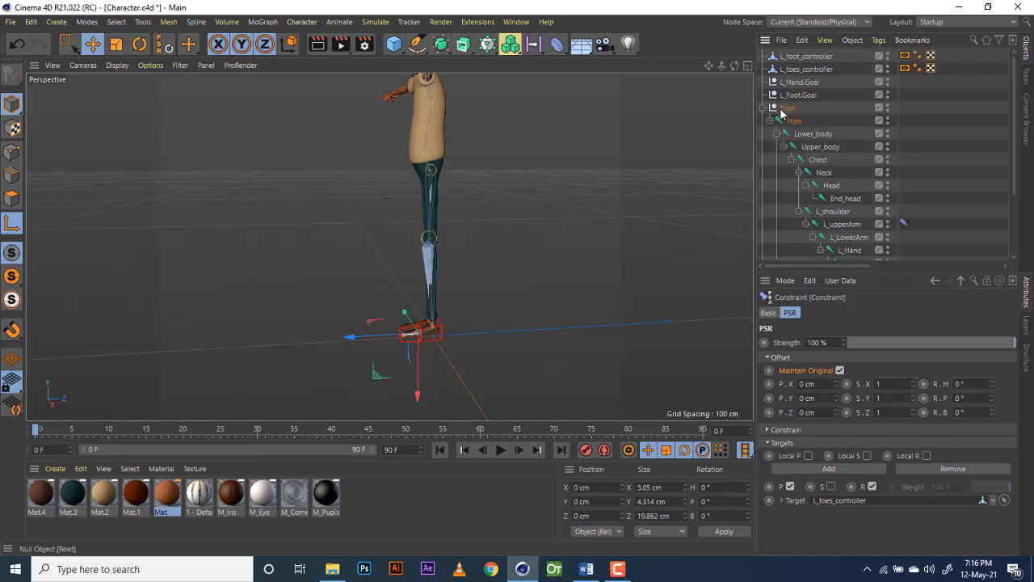
{"action": "left_click", "coordinate": [792, 56]}
{"action": "left_click", "coordinate": [798, 70]}
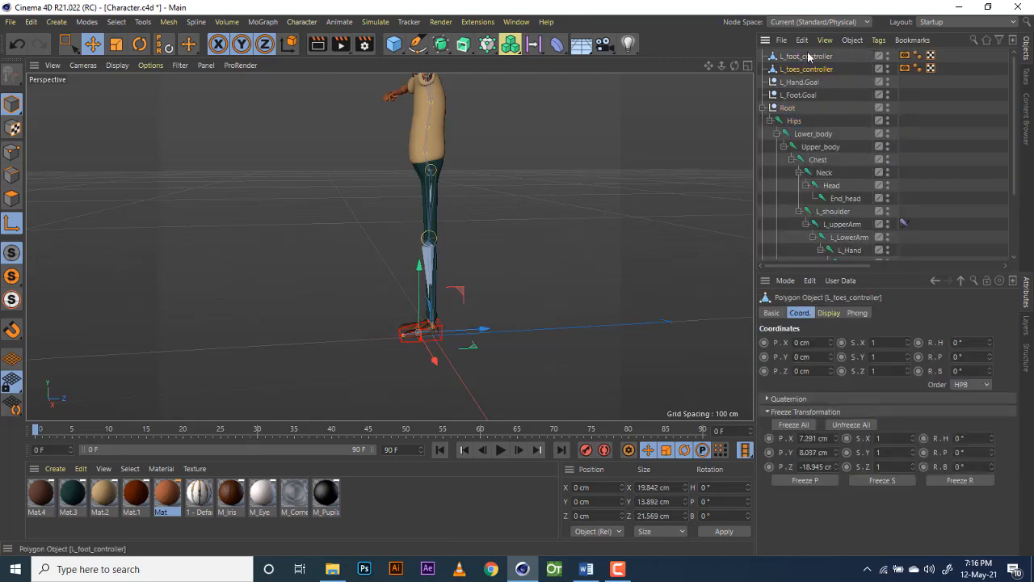
{"action": "left_click", "coordinate": [808, 58]}
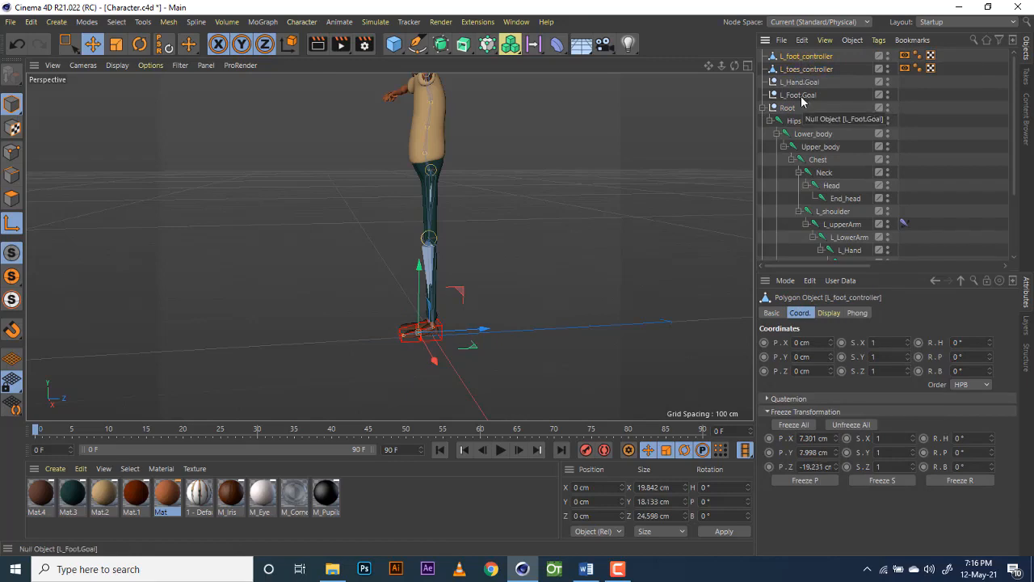
{"action": "left_click", "coordinate": [804, 96]}
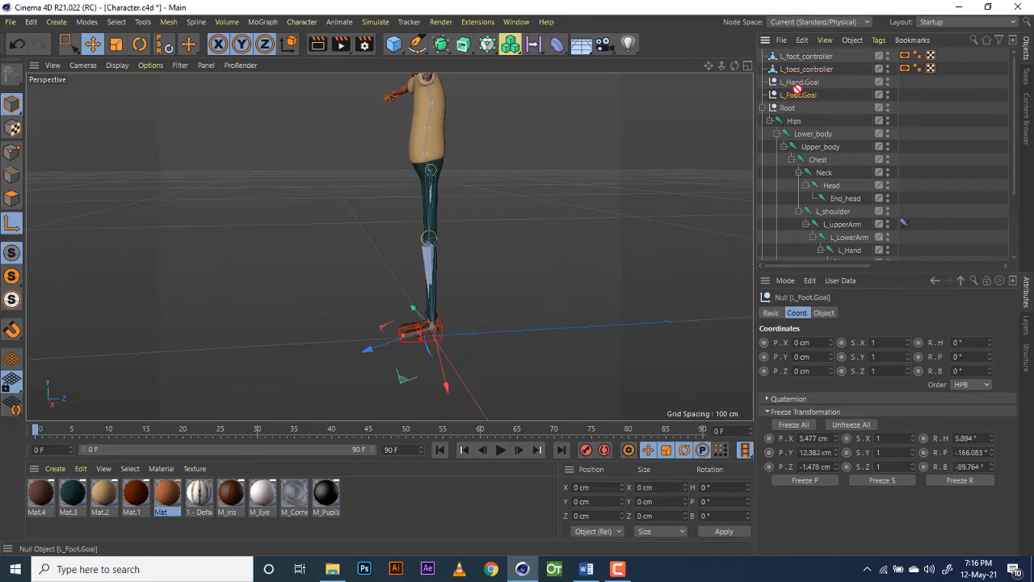
{"action": "left_click_drag", "start_coordinate": [805, 79], "coordinate": [803, 91]}
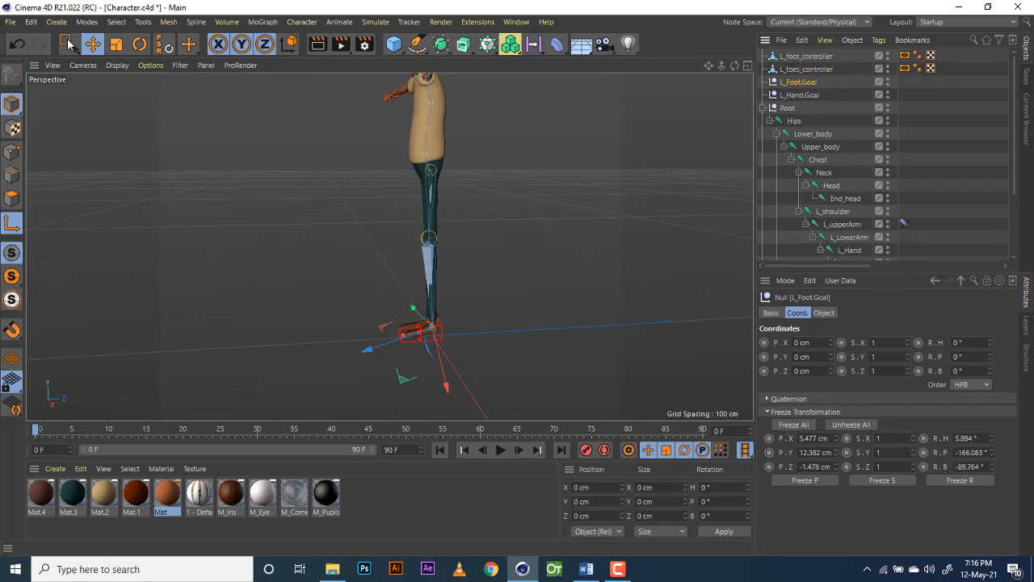
Step: Create a null object and rename it L_leg_controller
{"action": "left_click", "coordinate": [61, 23]}
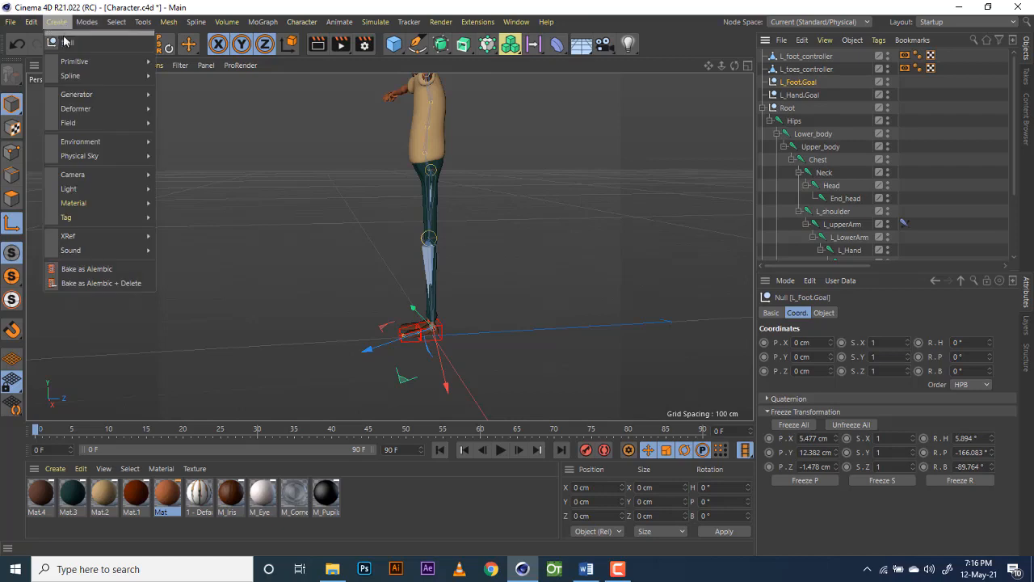
{"action": "left_click", "coordinate": [67, 44]}
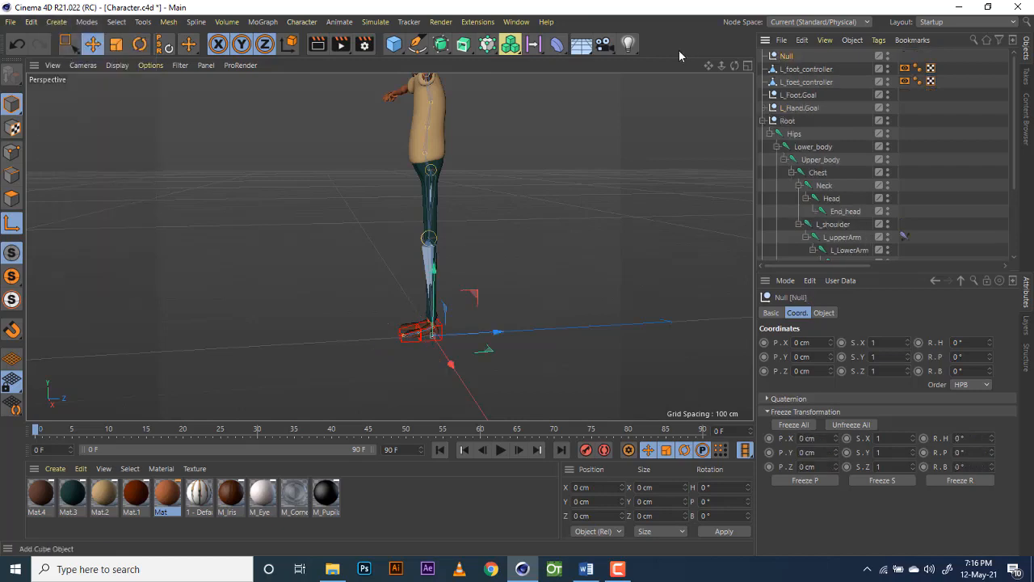
{"action": "double_click", "coordinate": [788, 56]}
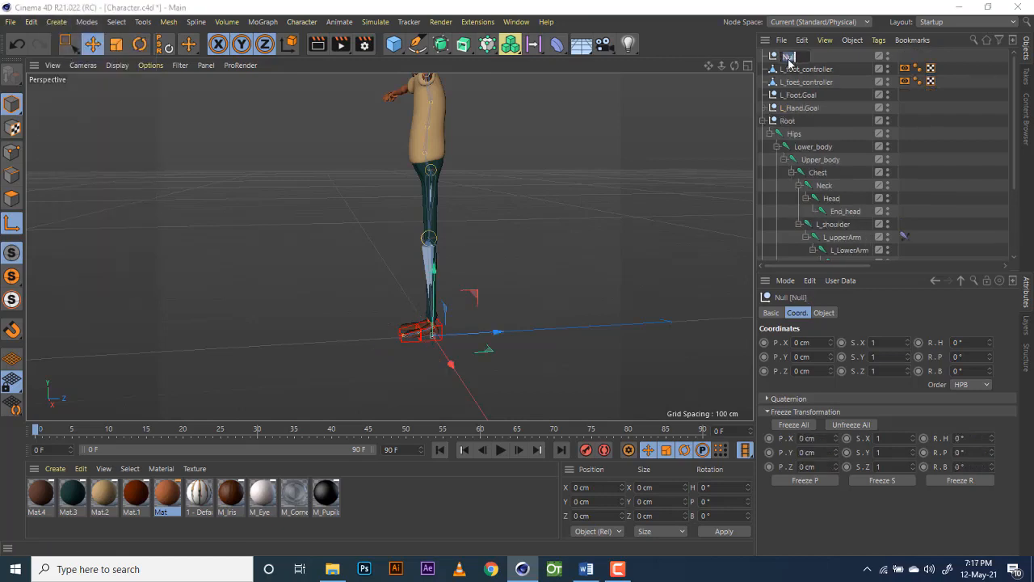
{"action": "type", "text": "L"}
{"action": "type", "text": "_leg_contro"}
{"action": "type", "text": "ller"}
{"action": "key", "text": "Return"}
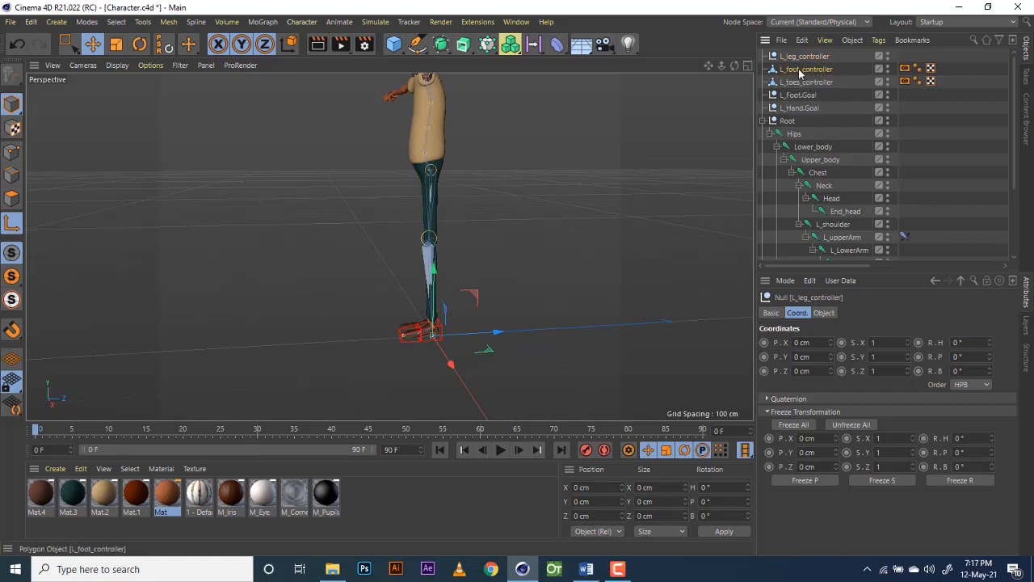
{"action": "left_click", "coordinate": [800, 71]}
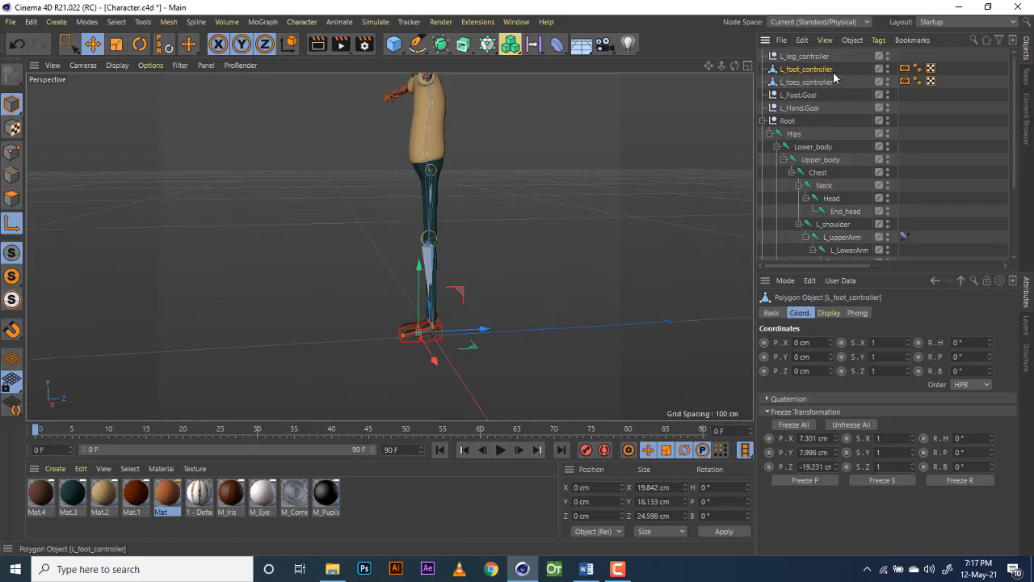
{"action": "left_click", "coordinate": [807, 83]}
{"action": "left_click", "coordinate": [802, 95]}
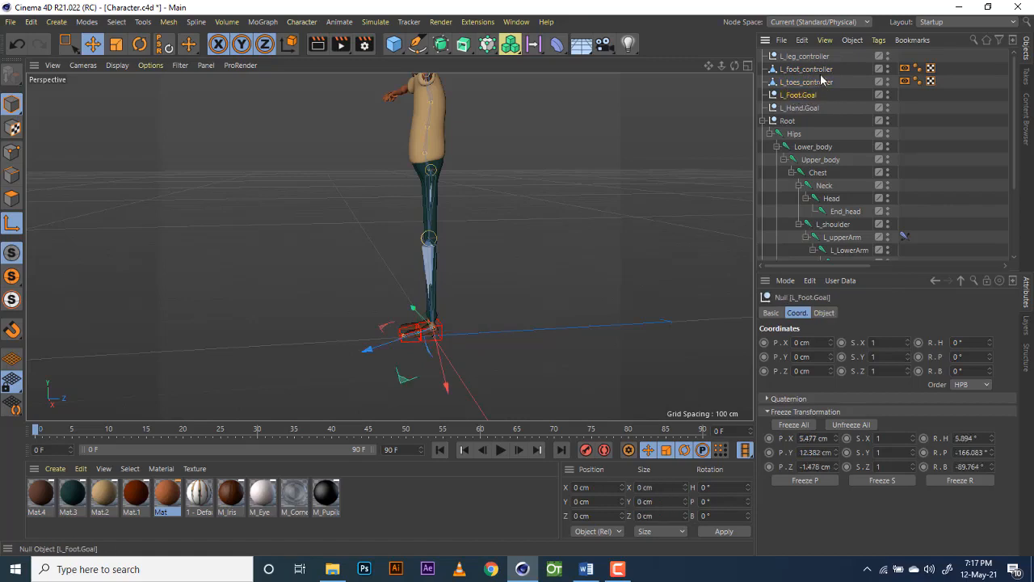
{"action": "left_click", "coordinate": [808, 57]}
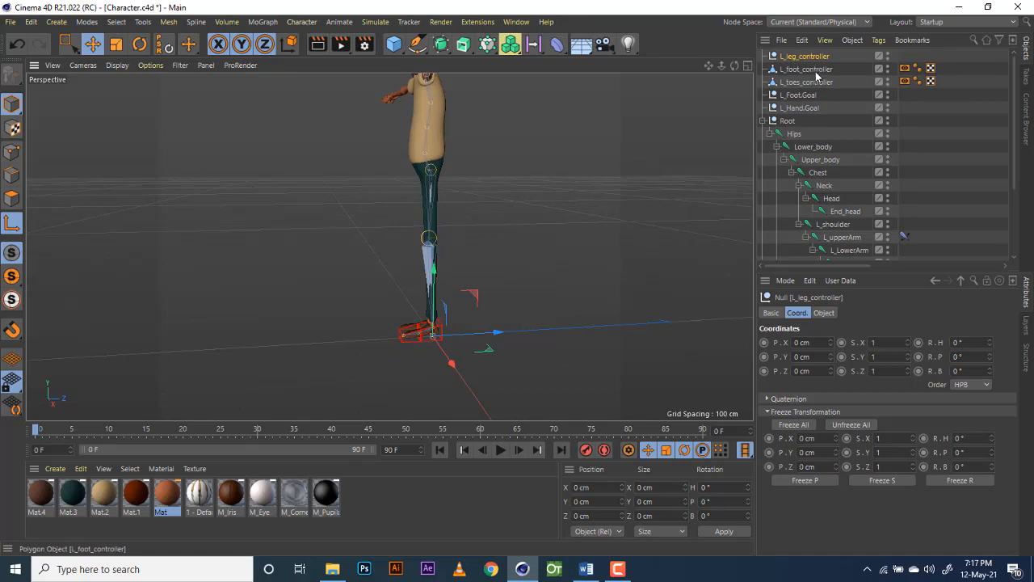
{"action": "left_click", "coordinate": [823, 69]}
Step: Move L_leg_controller onto the left ankle joint in the Right view, at about Y 12.4 cm and Z -1.6 cm
{"action": "left_click", "coordinate": [821, 56]}
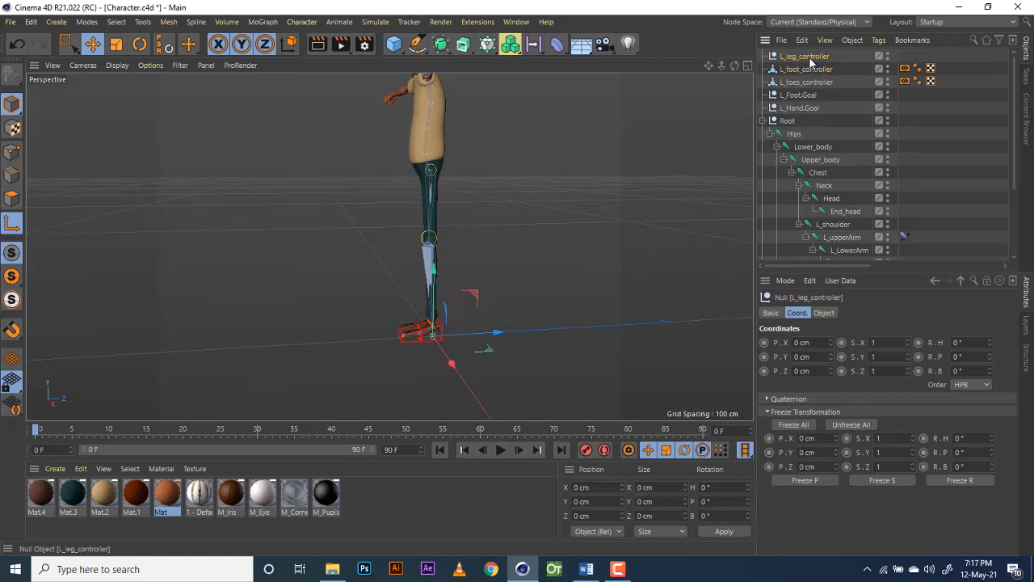
{"action": "middle_click", "coordinate": [450, 347]}
{"action": "left_click_drag", "start_coordinate": [257, 317], "coordinate": [273, 346]}
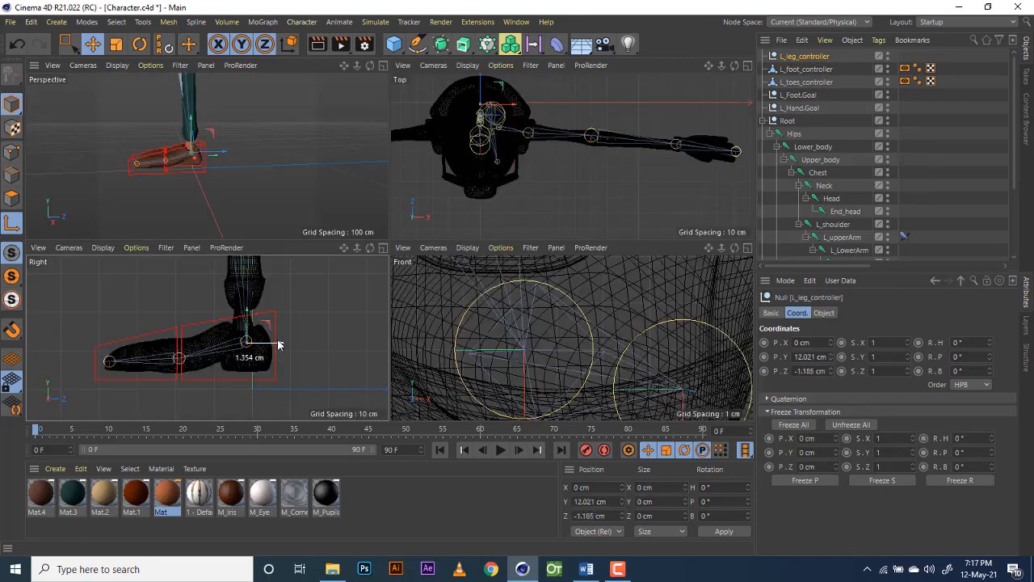
{"action": "scroll", "coordinate": [256, 349], "scroll_direction": "up", "scroll_amount": 2}
{"action": "scroll", "coordinate": [256, 349], "scroll_direction": "up", "scroll_amount": 2}
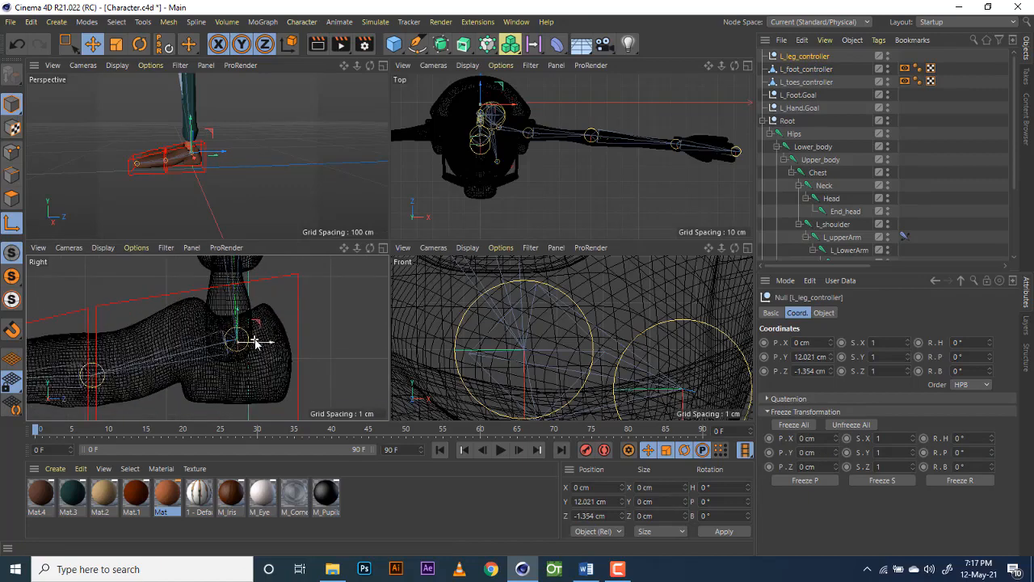
{"action": "left_click_drag", "start_coordinate": [271, 345], "coordinate": [268, 346]}
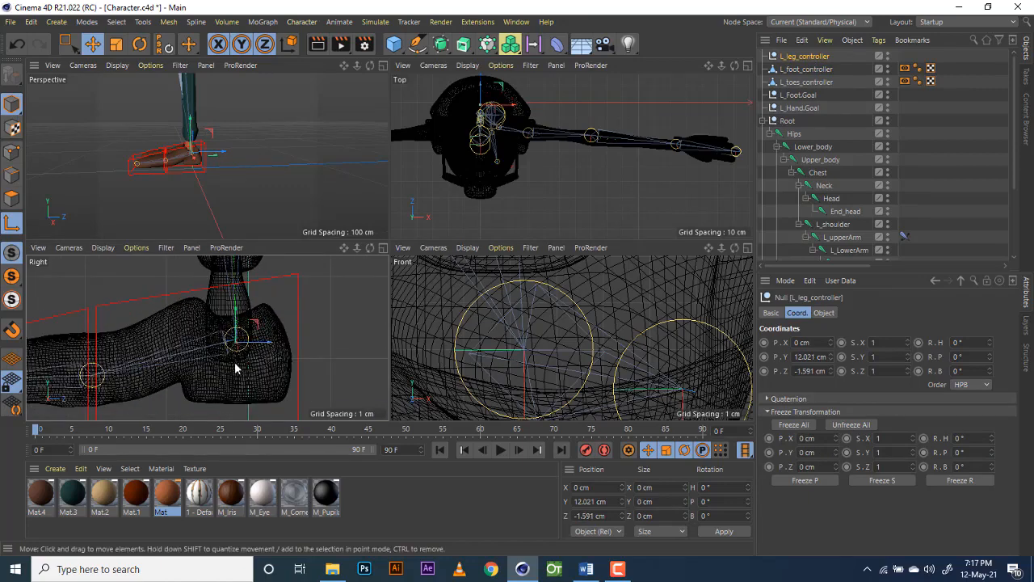
{"action": "scroll", "coordinate": [233, 366], "scroll_direction": "up", "scroll_amount": 5}
{"action": "left_click_drag", "start_coordinate": [249, 279], "coordinate": [254, 302]}
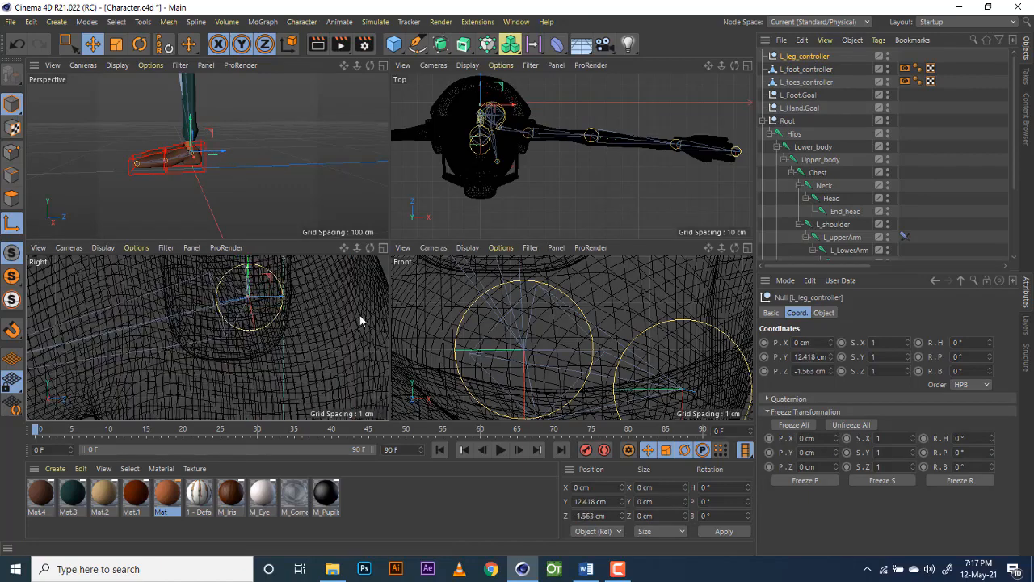
Step: Align L_leg_controller with the left ankle joint in the Front view, at about X 5.5 cm and Y 12.4 cm
{"action": "scroll", "coordinate": [612, 334], "scroll_direction": "down", "scroll_amount": 6}
{"action": "middle_click_drag", "start_coordinate": [659, 325], "coordinate": [570, 341], "text": "alt"}
{"action": "scroll", "coordinate": [569, 346], "scroll_direction": "up", "scroll_amount": 6}
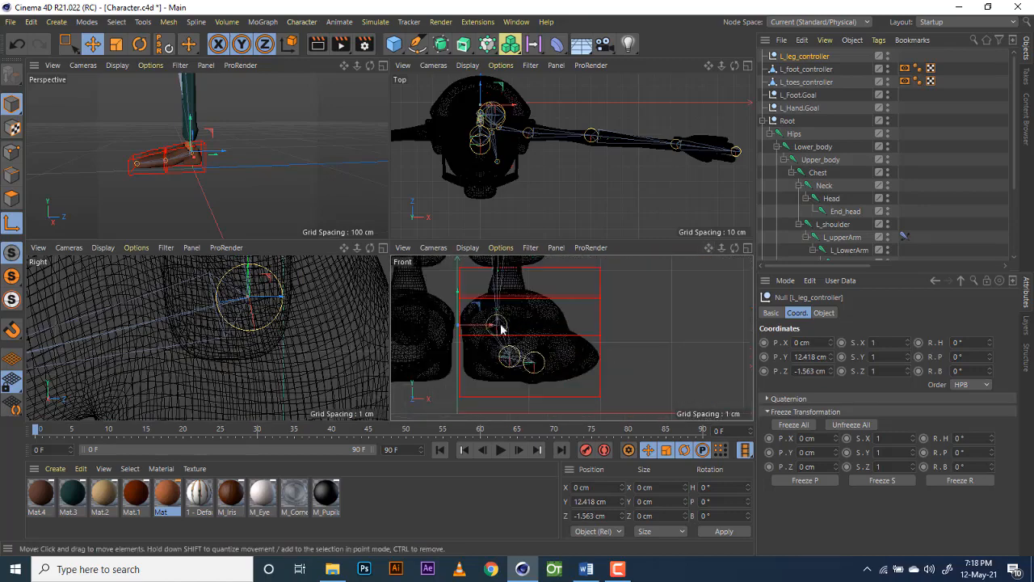
{"action": "scroll", "coordinate": [527, 353], "scroll_direction": "up", "scroll_amount": 2}
{"action": "left_click_drag", "start_coordinate": [499, 326], "coordinate": [520, 314]}
{"action": "scroll", "coordinate": [493, 342], "scroll_direction": "up", "scroll_amount": 6}
{"action": "mouse_move", "coordinate": [553, 343]}
{"action": "left_mouse_down"}
{"action": "mouse_move", "coordinate": [515, 322]}
{"action": "mouse_move", "coordinate": [549, 344]}
{"action": "left_mouse_up"}
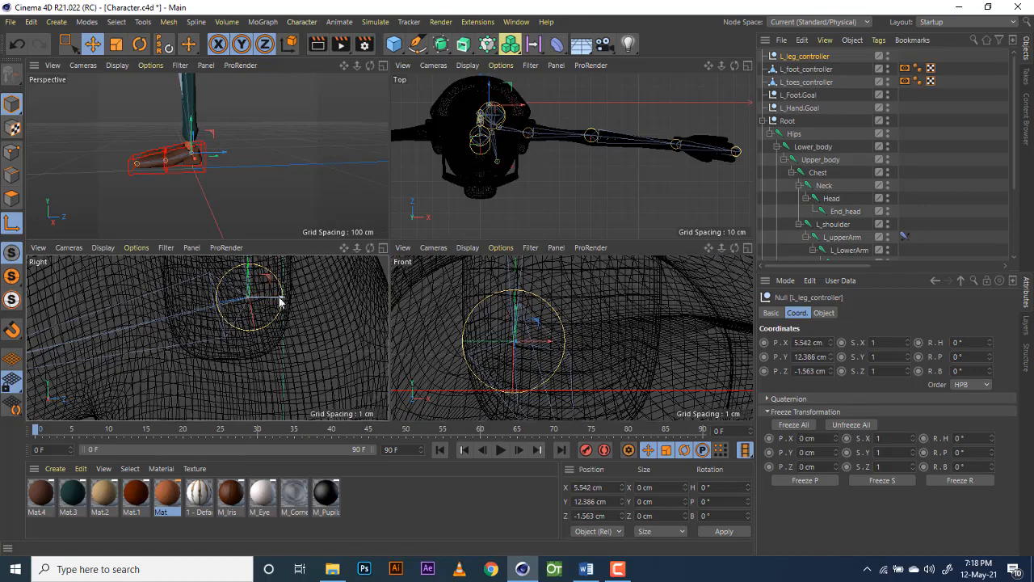
Step: Fine-tune L_leg_controller's depth on the ankle joint in the Right view to about Z -1.5 cm
{"action": "left_click_drag", "start_coordinate": [281, 300], "coordinate": [271, 316]}
{"action": "scroll", "coordinate": [264, 303], "scroll_direction": "up", "scroll_amount": 4}
{"action": "scroll", "coordinate": [264, 303], "scroll_direction": "up", "scroll_amount": 4}
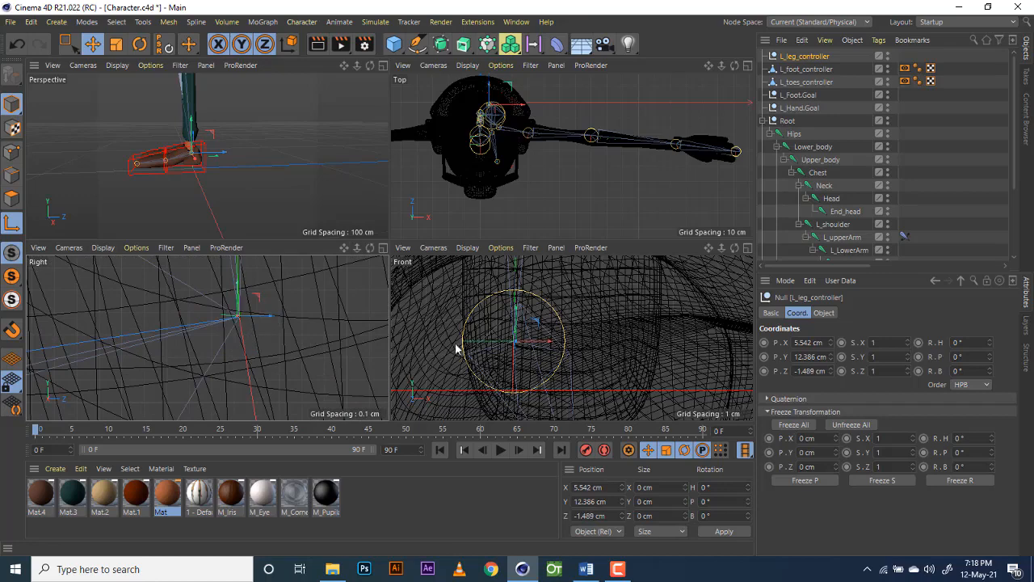
{"action": "left_click_drag", "start_coordinate": [540, 343], "coordinate": [548, 343]}
{"action": "scroll", "coordinate": [266, 288], "scroll_direction": "down", "scroll_amount": 4}
Step: Make L_Foot.Goal a child of L_foot_controller in the object hierarchy
{"action": "left_click", "coordinate": [383, 67]}
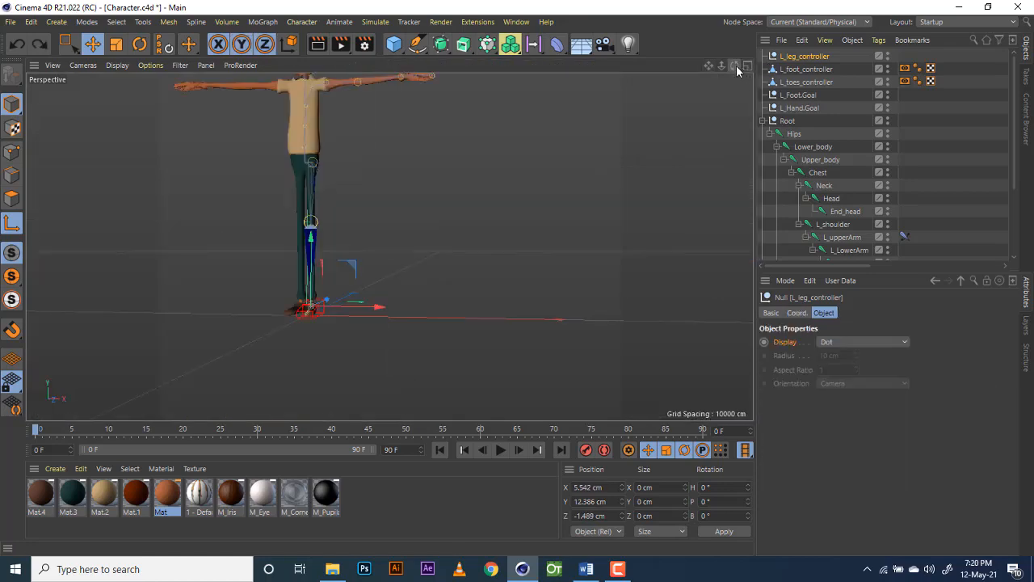
{"action": "left_click_drag", "start_coordinate": [736, 65], "coordinate": [683, 69]}
{"action": "scroll", "coordinate": [363, 295], "scroll_direction": "up", "scroll_amount": 8}
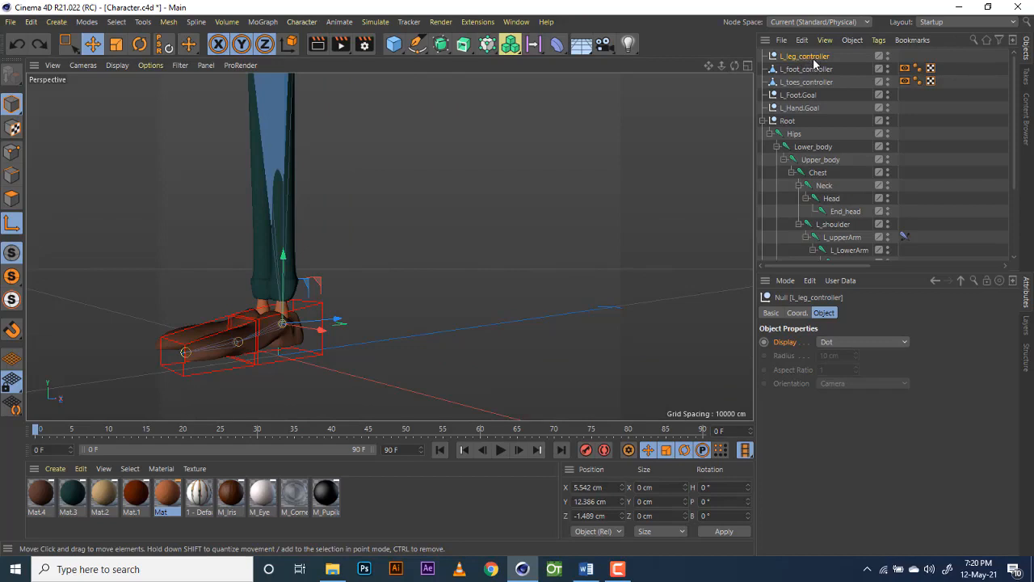
{"action": "key", "text": "ctrl+shift+z"}
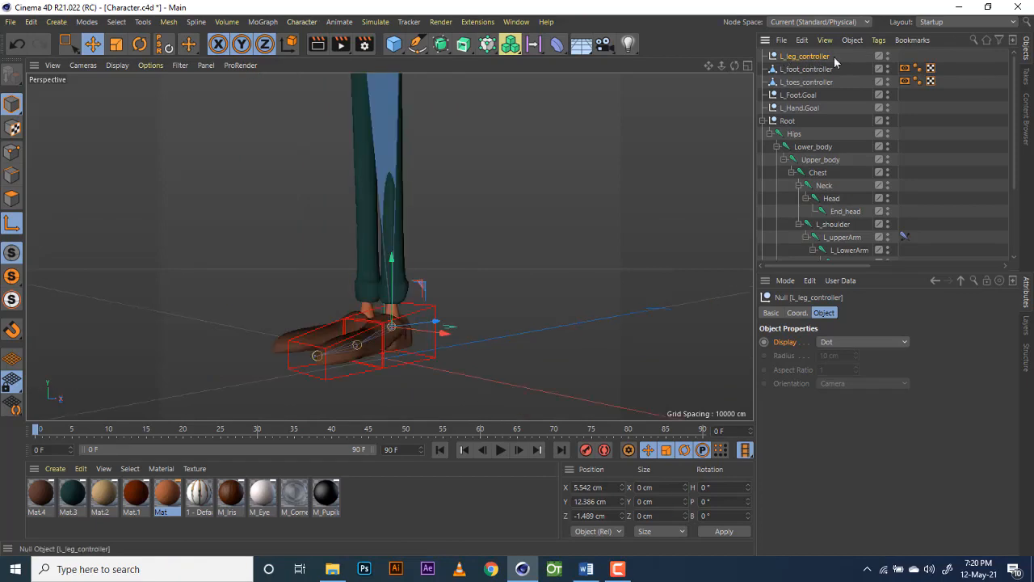
{"action": "left_click", "coordinate": [800, 71]}
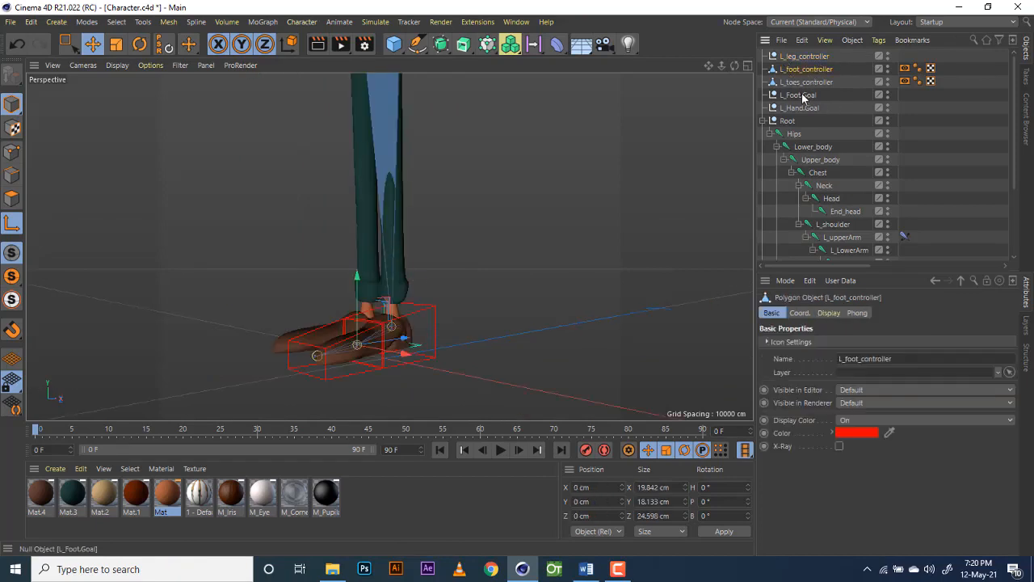
{"action": "left_click", "coordinate": [802, 95]}
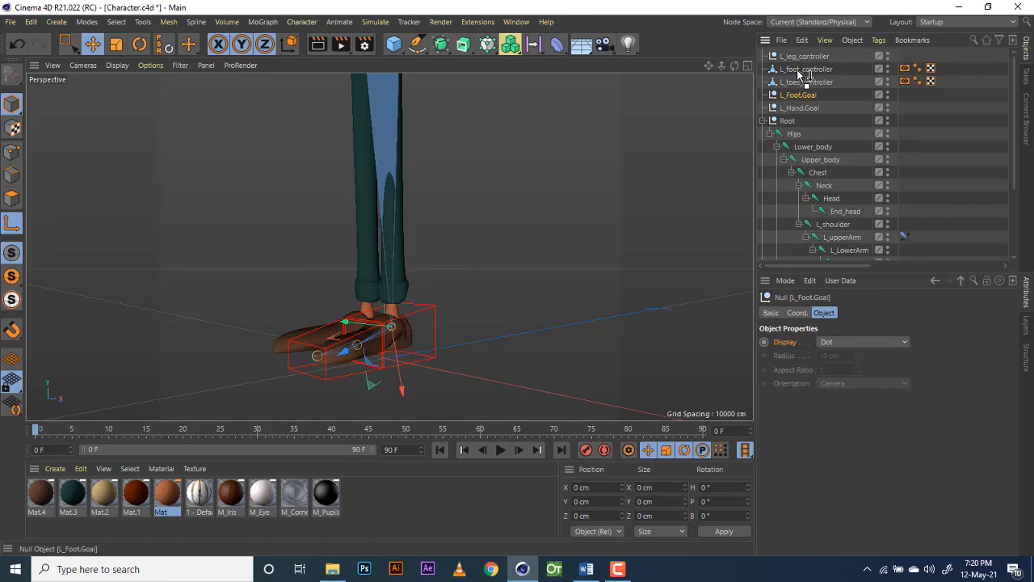
{"action": "left_click_drag", "start_coordinate": [802, 73], "coordinate": [803, 71]}
Step: Nest L_foot_controller and L_toes_controller as direct children of L_leg_controller
{"action": "left_click", "coordinate": [803, 72]}
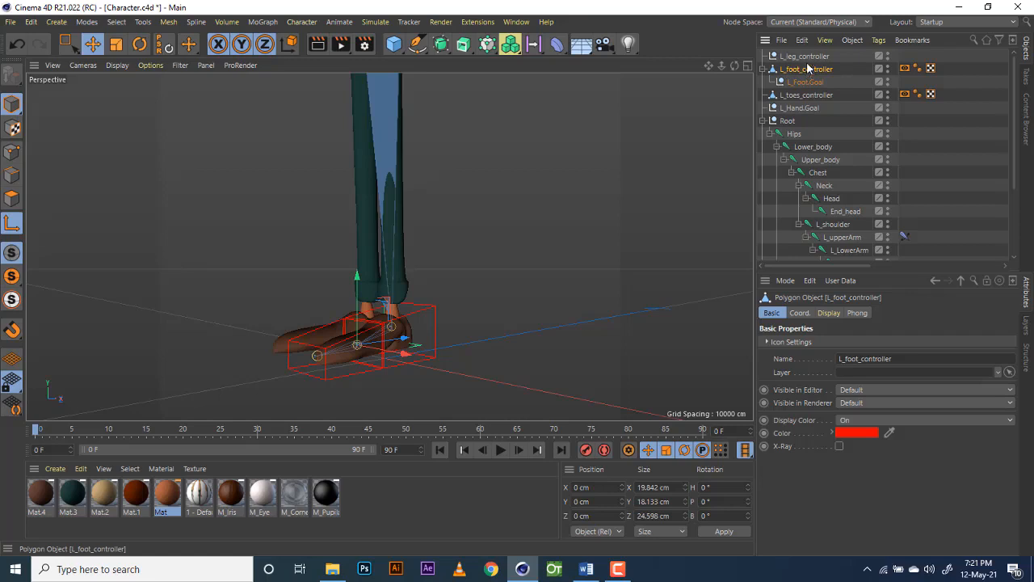
{"action": "left_click_drag", "start_coordinate": [808, 61], "coordinate": [807, 58]}
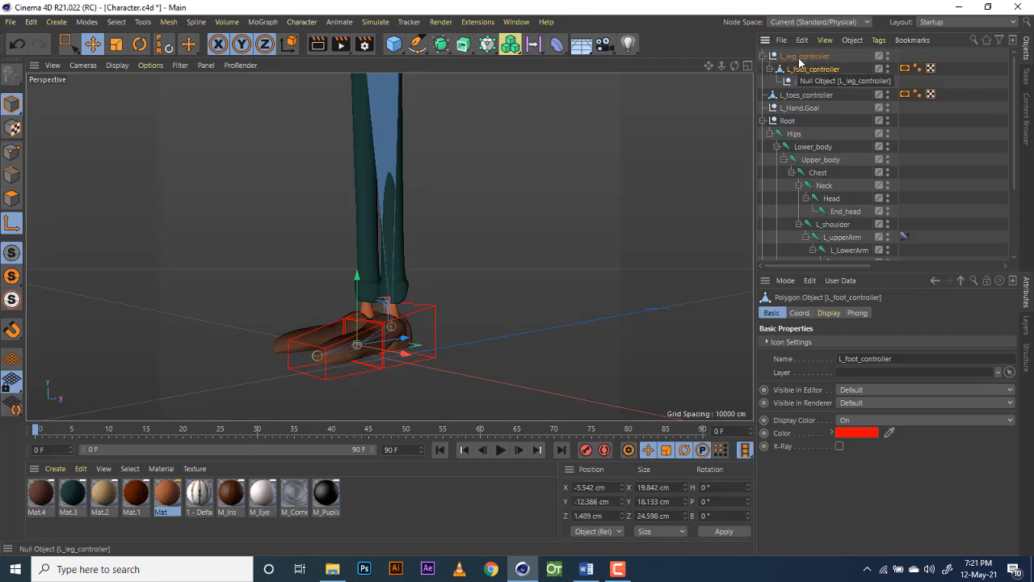
{"action": "left_click", "coordinate": [805, 56]}
{"action": "left_click", "coordinate": [823, 95]}
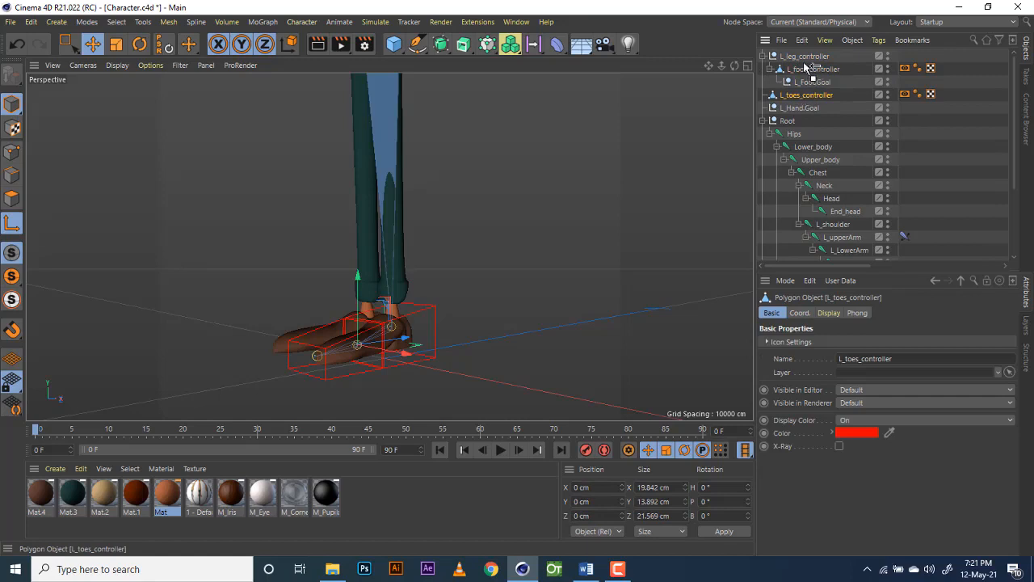
{"action": "left_click_drag", "start_coordinate": [805, 68], "coordinate": [801, 58]}
{"action": "left_click", "coordinate": [801, 58]}
{"action": "left_click", "coordinate": [814, 71]}
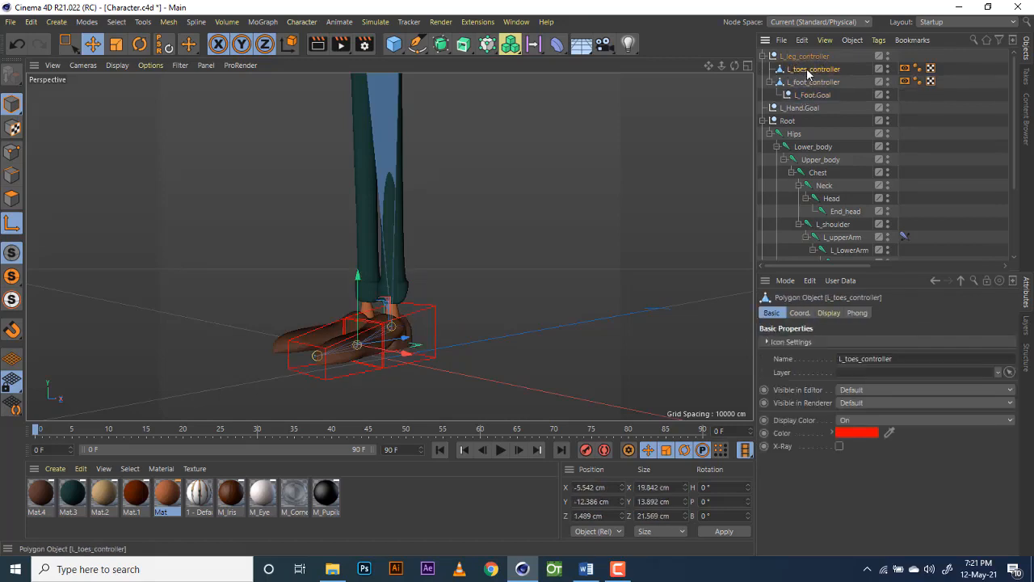
Step: Try nesting L_toes_controller under L_foot_controller, and move it back directly under L_leg_controller
{"action": "left_click_drag", "start_coordinate": [811, 71], "coordinate": [811, 100]}
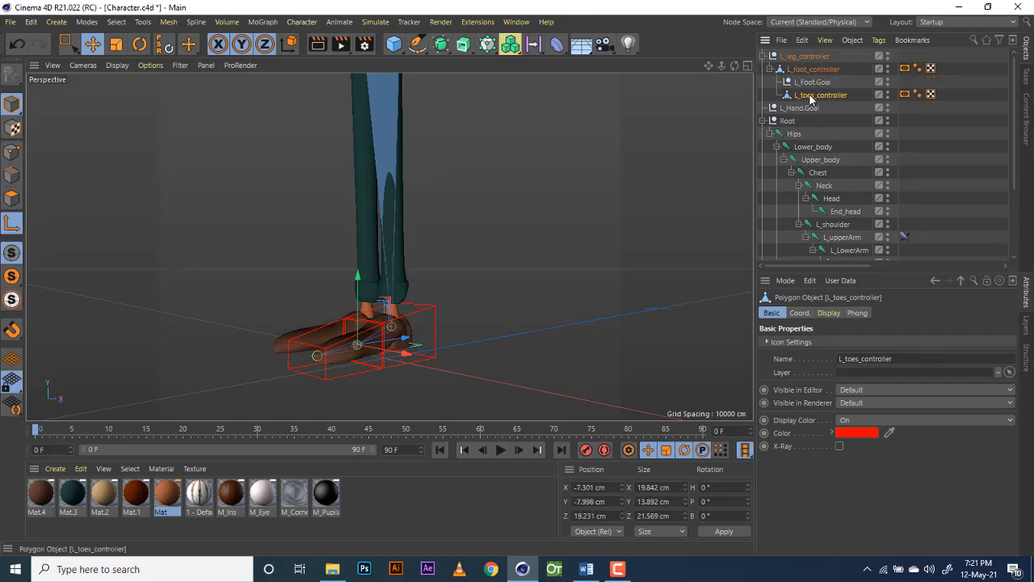
{"action": "left_click_drag", "start_coordinate": [798, 62], "coordinate": [799, 63]}
{"action": "left_click", "coordinate": [804, 82]}
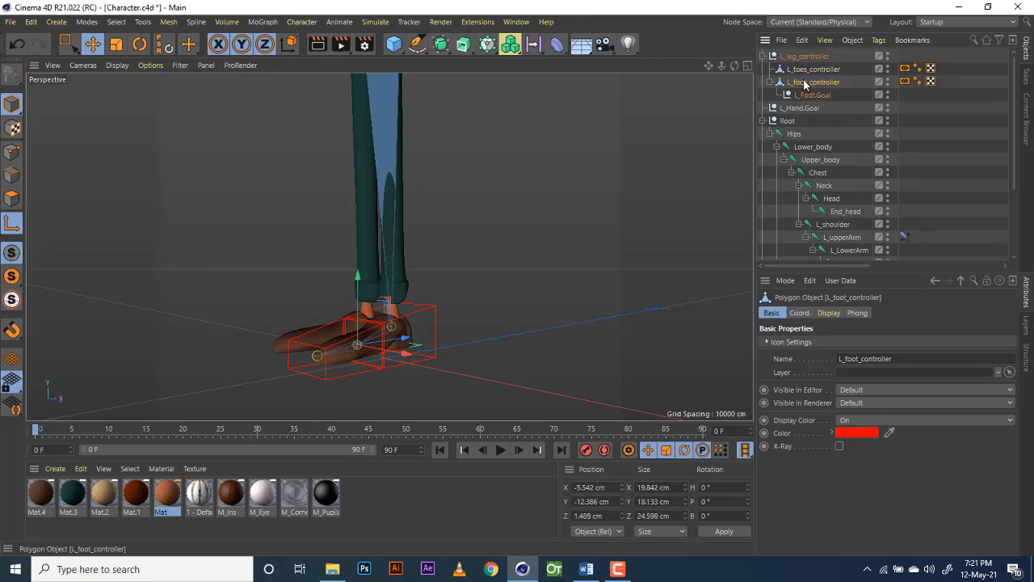
{"action": "left_click", "coordinate": [808, 71]}
{"action": "left_click", "coordinate": [805, 82]}
{"action": "left_click", "coordinate": [809, 70]}
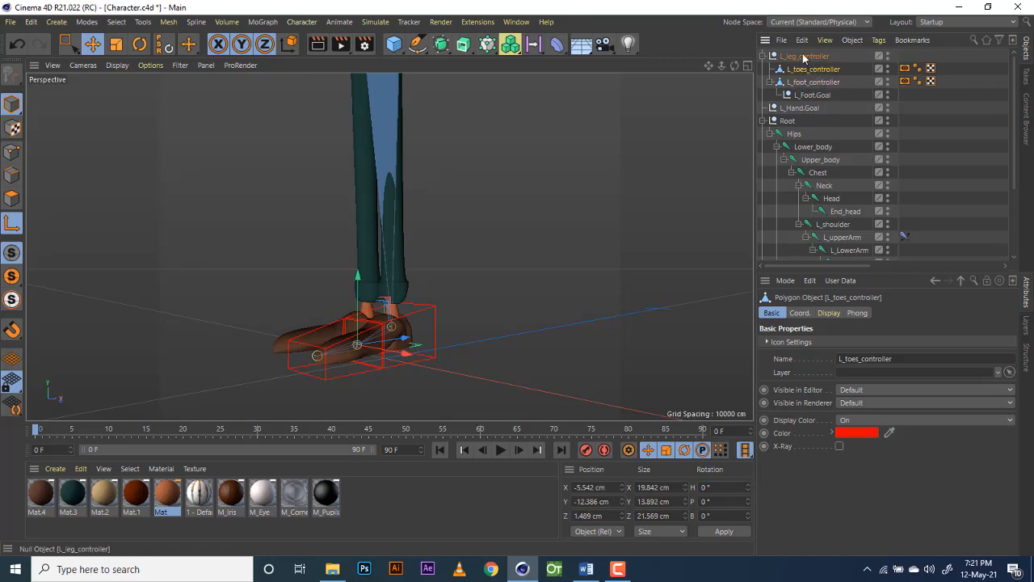
Step: Select L_leg_controller and turn off axis editing so that transforms affect the whole object
{"action": "left_click", "coordinate": [806, 57]}
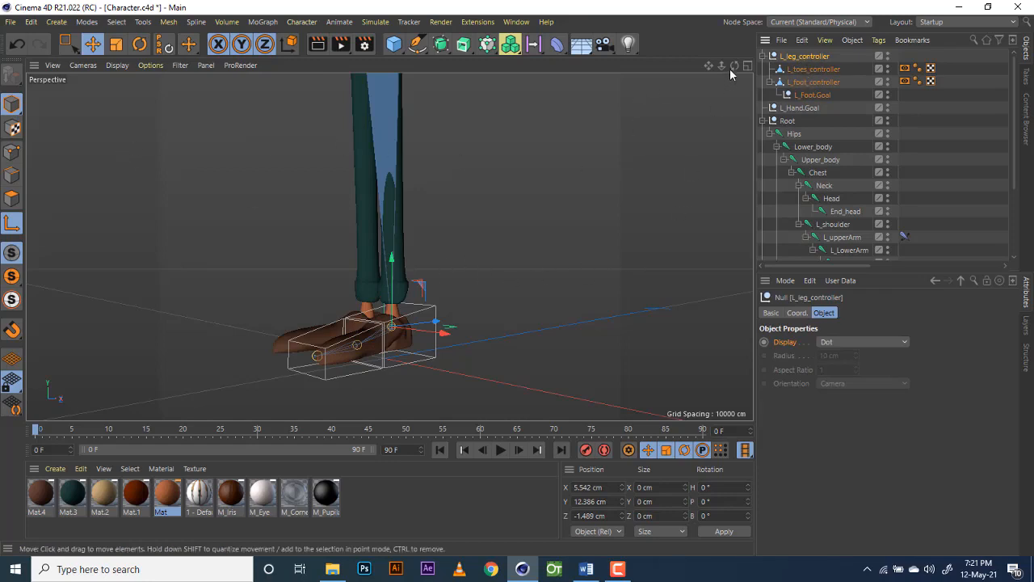
{"action": "left_click_drag", "start_coordinate": [732, 68], "coordinate": [388, 247]}
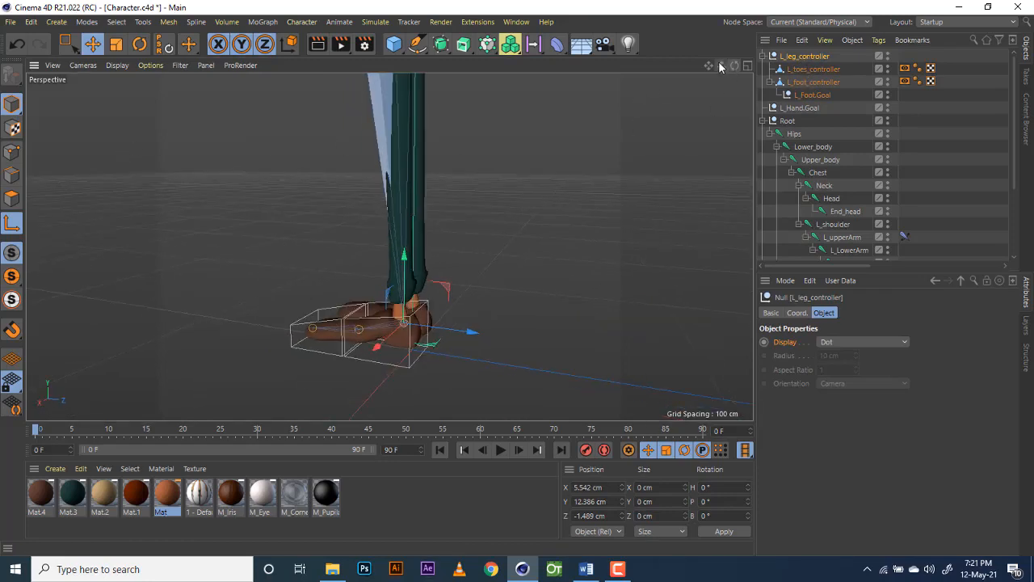
{"action": "left_click_drag", "start_coordinate": [721, 68], "coordinate": [721, 67]}
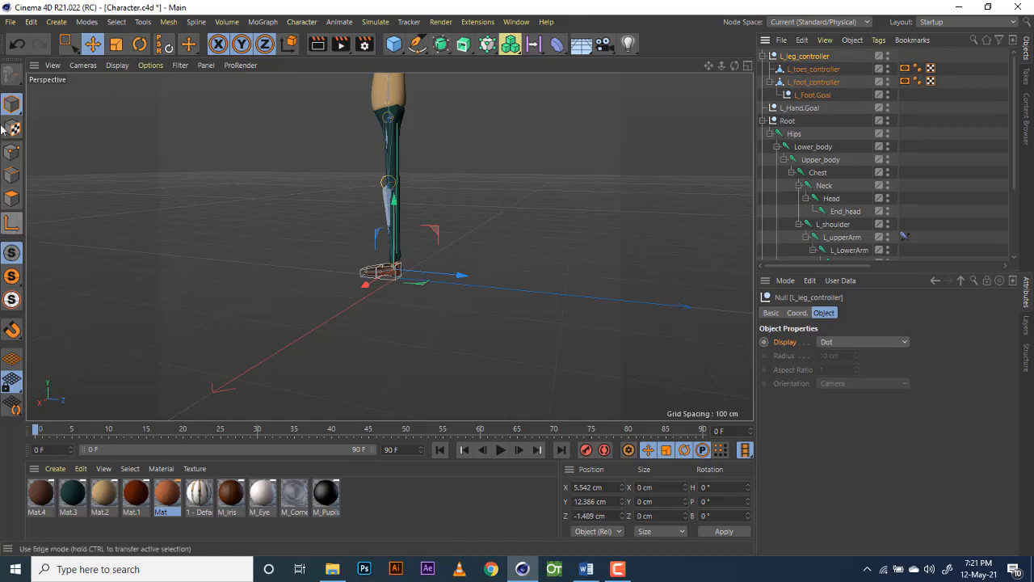
{"action": "left_click", "coordinate": [8, 226]}
Step: Test the leg rig by raising L_leg_controller forward to about Y 96.4 cm and Z -90.5 cm
{"action": "left_click_drag", "start_coordinate": [434, 235], "coordinate": [371, 191]}
{"action": "left_click_drag", "start_coordinate": [709, 65], "coordinate": [790, 135]}
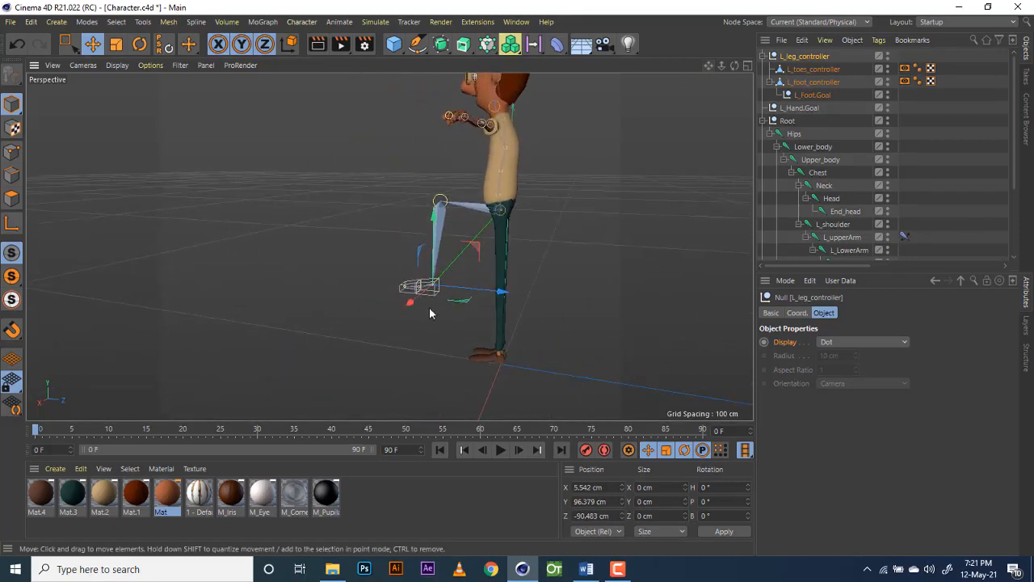
{"action": "scroll", "coordinate": [429, 309], "scroll_direction": "up", "scroll_amount": 5}
{"action": "left_click_drag", "start_coordinate": [710, 65], "coordinate": [639, 219]}
{"action": "scroll", "coordinate": [631, 164], "scroll_direction": "down", "scroll_amount": 4}
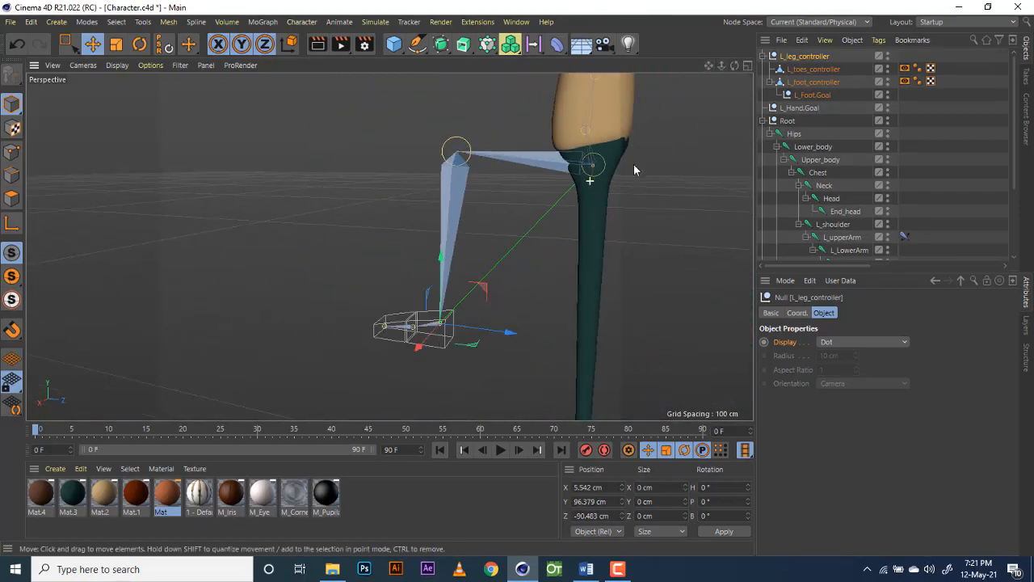
{"action": "left_click_drag", "start_coordinate": [708, 66], "coordinate": [681, 36]}
Step: Test L_foot_controller by lowering it to about Y -19.8 cm and rotating its pitch to about -75.9°
{"action": "left_click", "coordinate": [374, 300]}
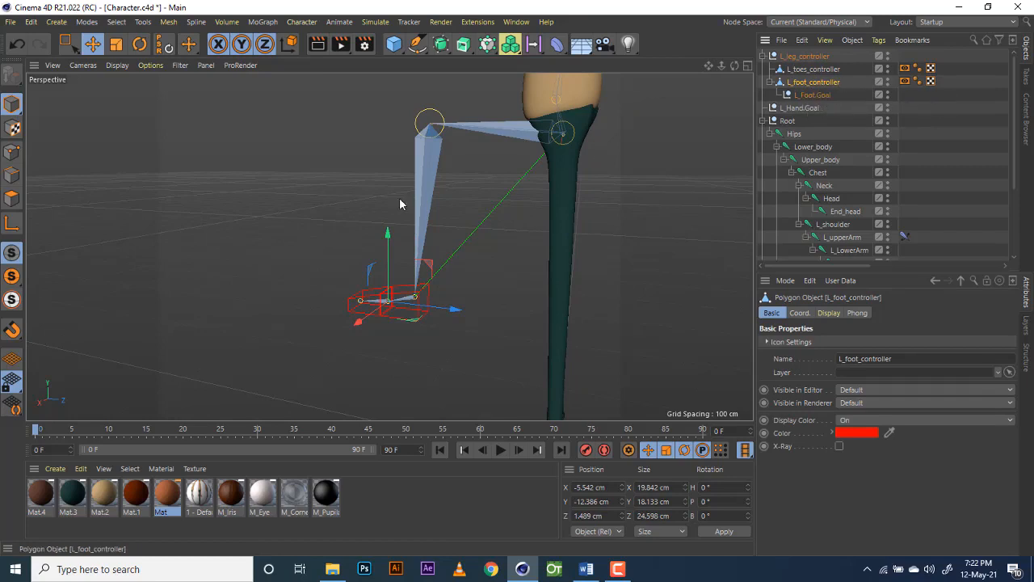
{"action": "mouse_move", "coordinate": [432, 271]}
{"action": "left_mouse_down"}
{"action": "mouse_move", "coordinate": [432, 311]}
{"action": "mouse_move", "coordinate": [427, 245]}
{"action": "mouse_move", "coordinate": [430, 288]}
{"action": "left_mouse_up"}
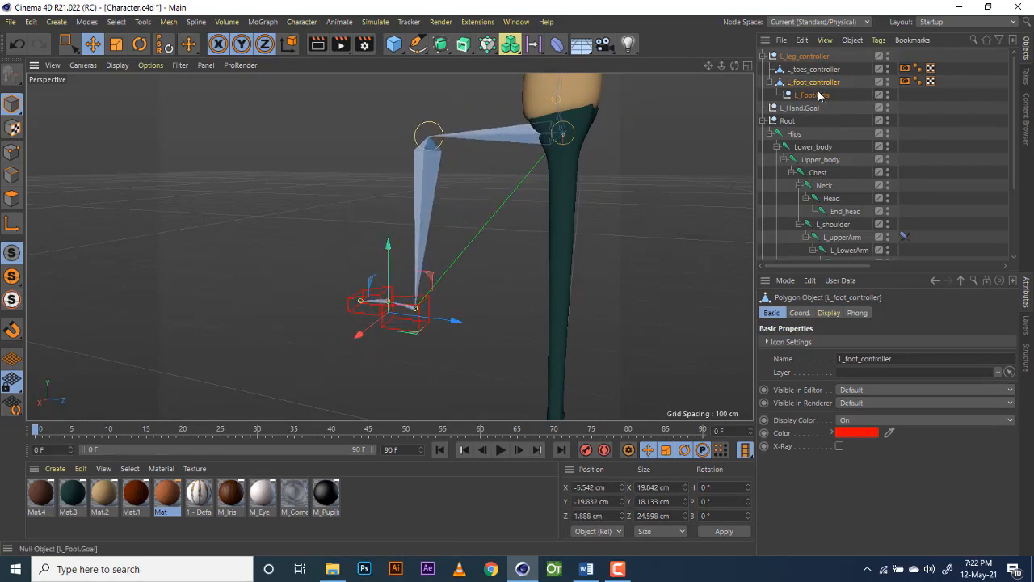
{"action": "left_click", "coordinate": [822, 97]}
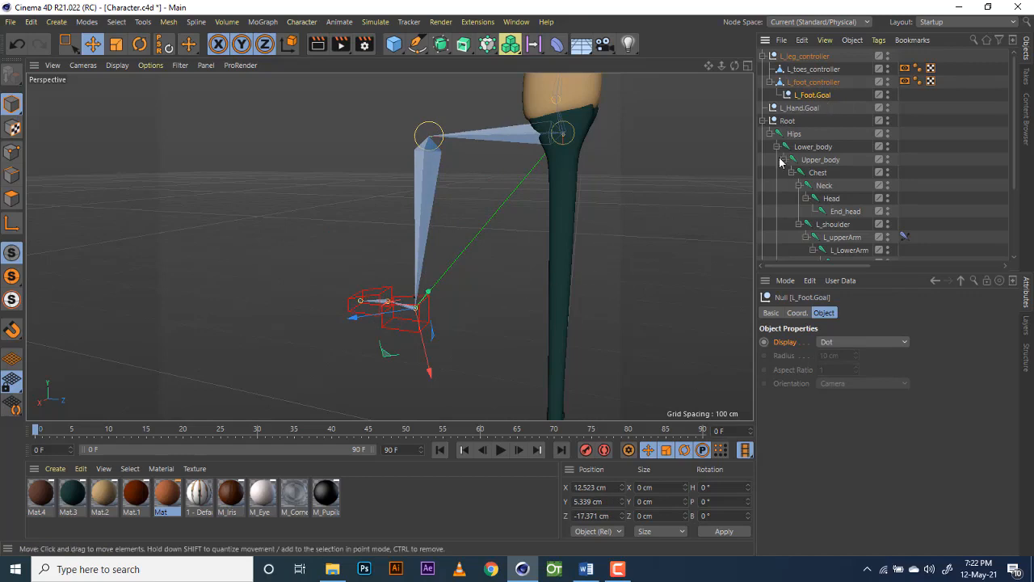
{"action": "left_click", "coordinate": [814, 82]}
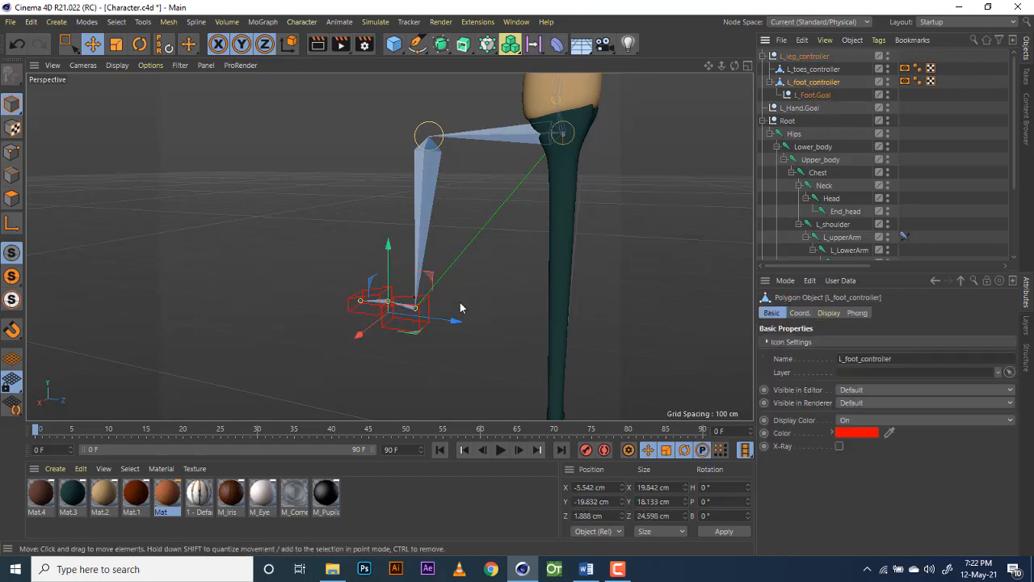
{"action": "left_click", "coordinate": [140, 44]}
{"action": "left_click_drag", "start_coordinate": [412, 282], "coordinate": [435, 334]}
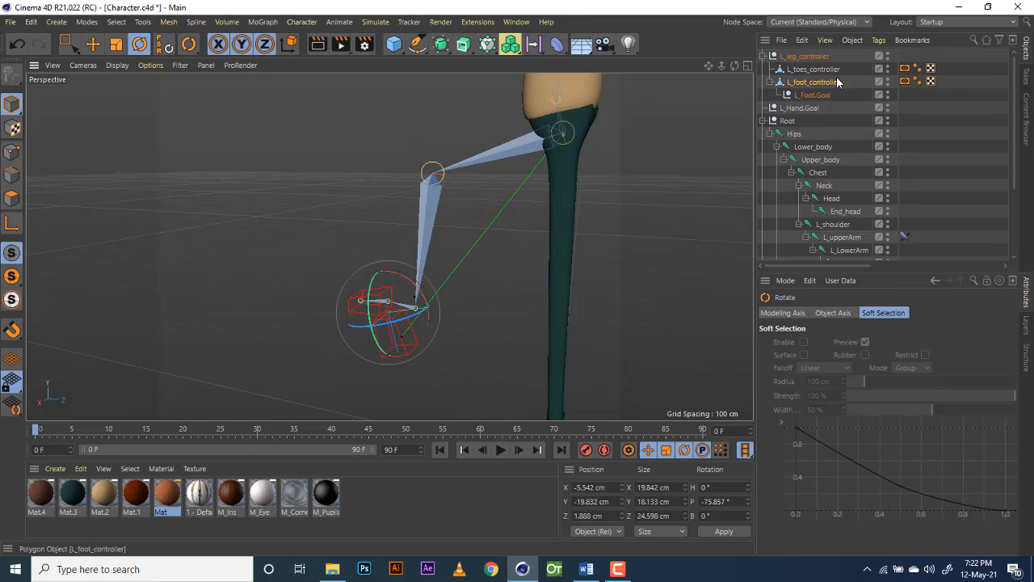
Step: Undo the test transforms of L_foot_controller and L_leg_controller
{"action": "key", "text": "ctrl+z"}
{"action": "key", "text": "ctrl+z"}
{"action": "key", "text": "ctrl+z"}
{"action": "key", "text": "ctrl+z"}
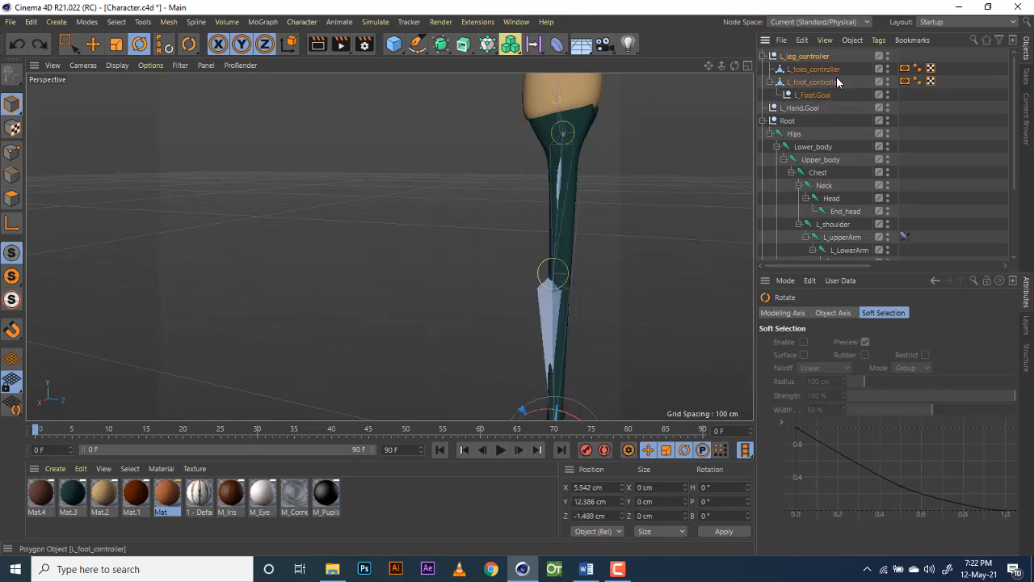
{"action": "left_click_drag", "start_coordinate": [710, 66], "coordinate": [390, 246]}
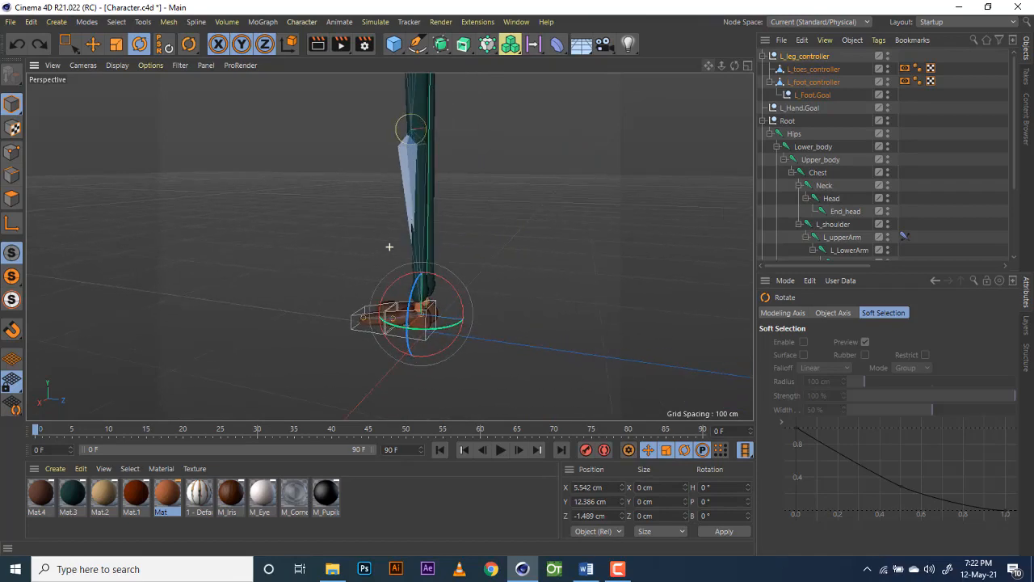
Step: Reset the position, scale and rotation of the L_Hand.Goal null
{"action": "left_click_drag", "start_coordinate": [720, 63], "coordinate": [390, 247]}
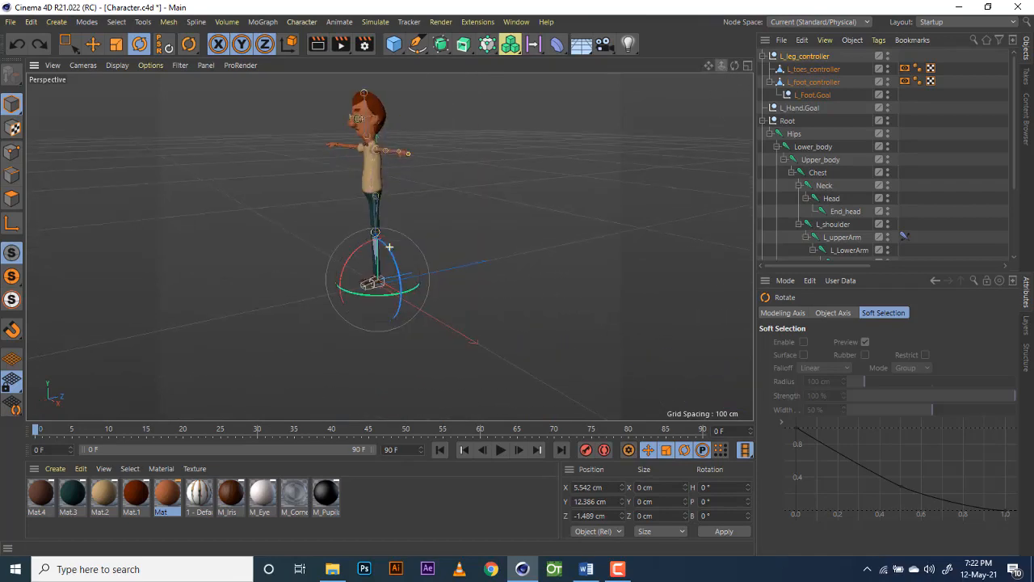
{"action": "left_click_drag", "start_coordinate": [711, 64], "coordinate": [390, 246]}
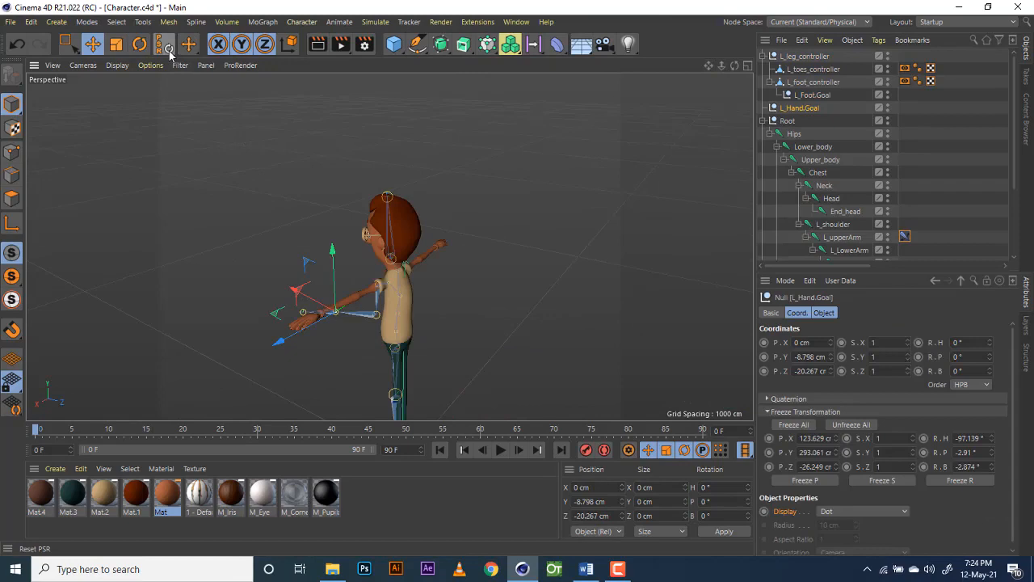
{"action": "left_click", "coordinate": [168, 49]}
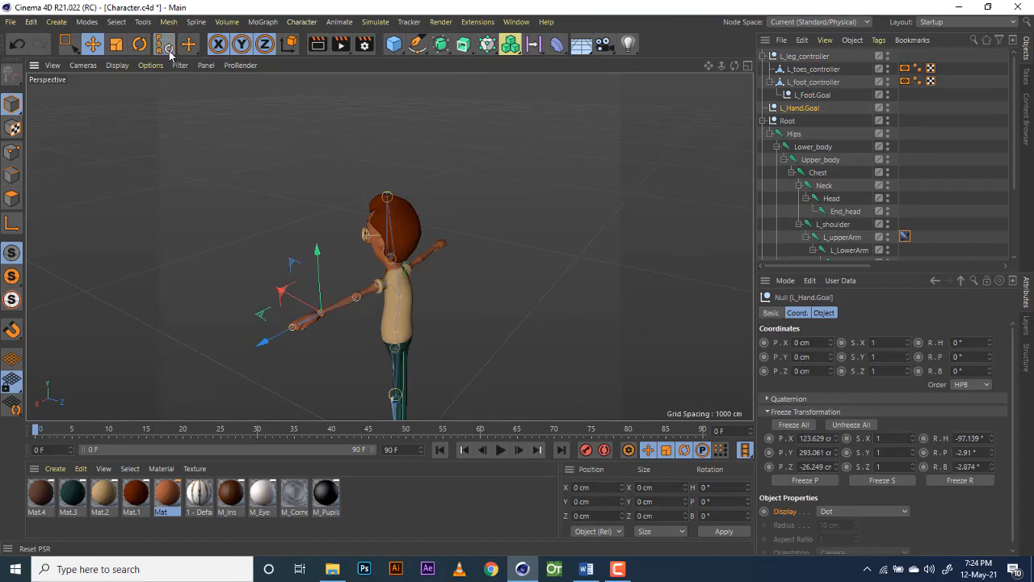
Step: Display the L_Hand.Goal null as a cube with its orientation set to XY
{"action": "left_click_drag", "start_coordinate": [733, 68], "coordinate": [390, 247]}
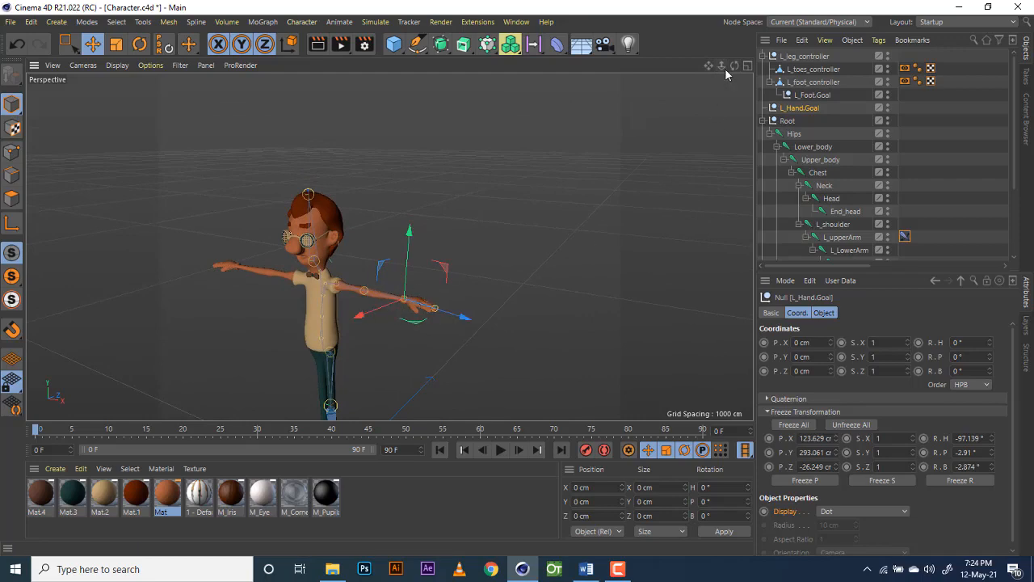
{"action": "left_click_drag", "start_coordinate": [722, 66], "coordinate": [389, 247]}
{"action": "left_click_drag", "start_coordinate": [718, 68], "coordinate": [389, 247]}
{"action": "left_click_drag", "start_coordinate": [708, 69], "coordinate": [397, 254]}
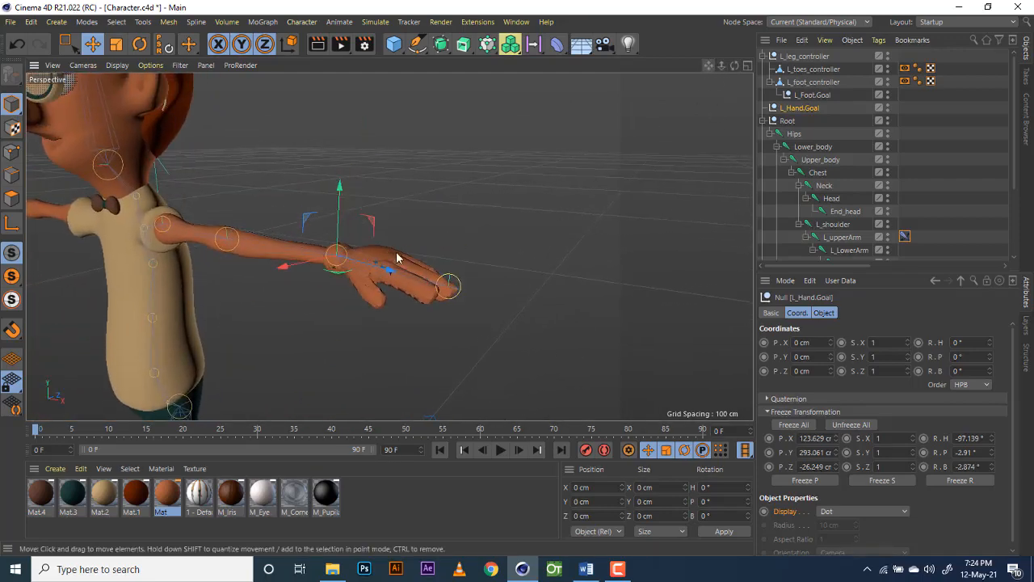
{"action": "left_click_drag", "start_coordinate": [735, 66], "coordinate": [776, 320]}
{"action": "left_click", "coordinate": [773, 316]}
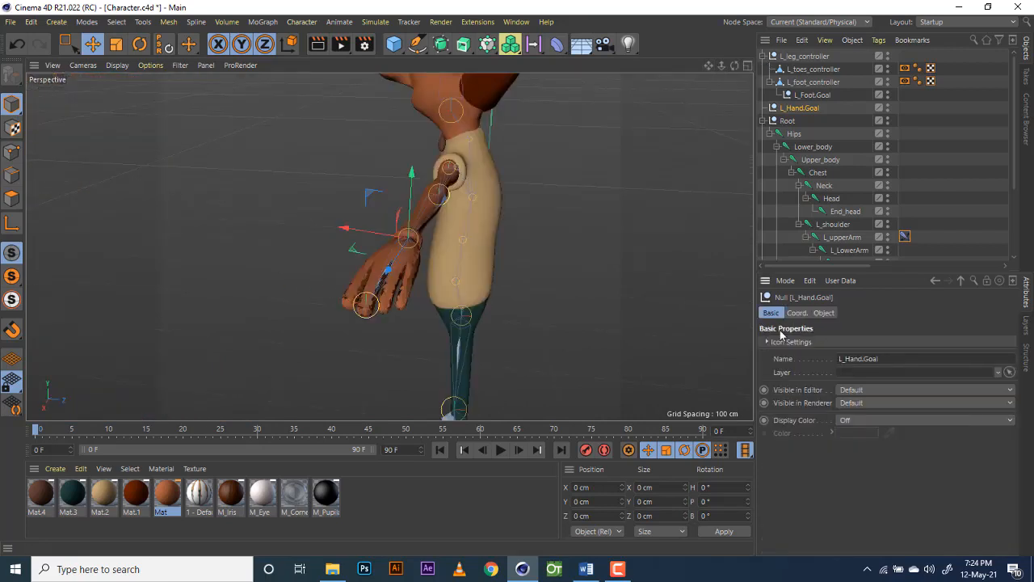
{"action": "left_click", "coordinate": [823, 313]}
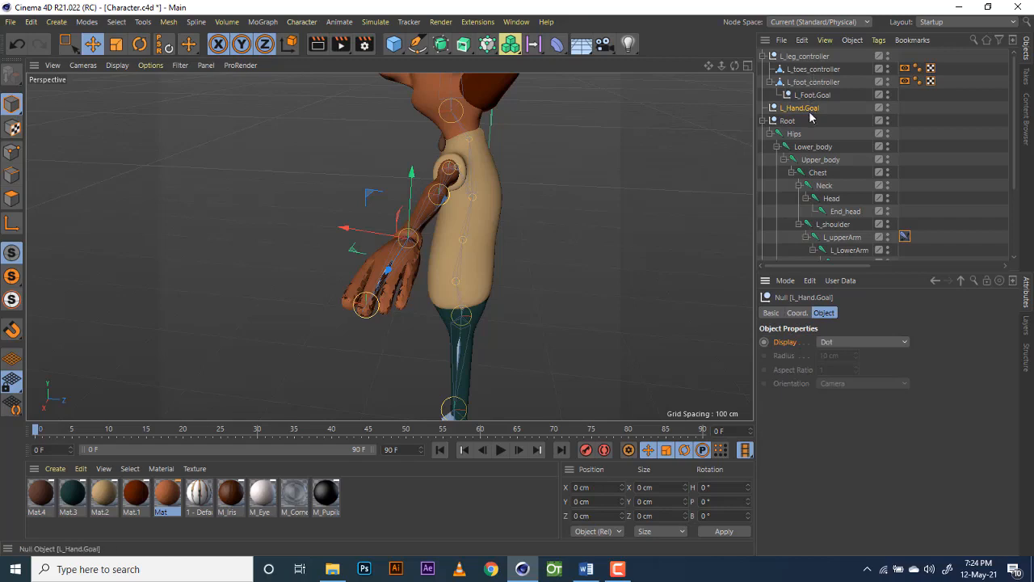
{"action": "left_click", "coordinate": [844, 342]}
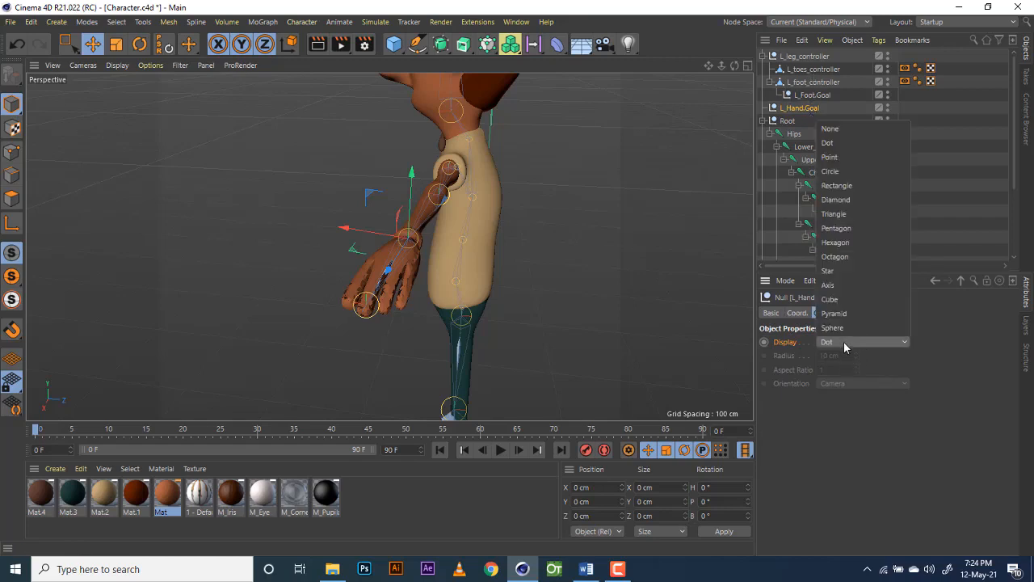
{"action": "left_click", "coordinate": [832, 299]}
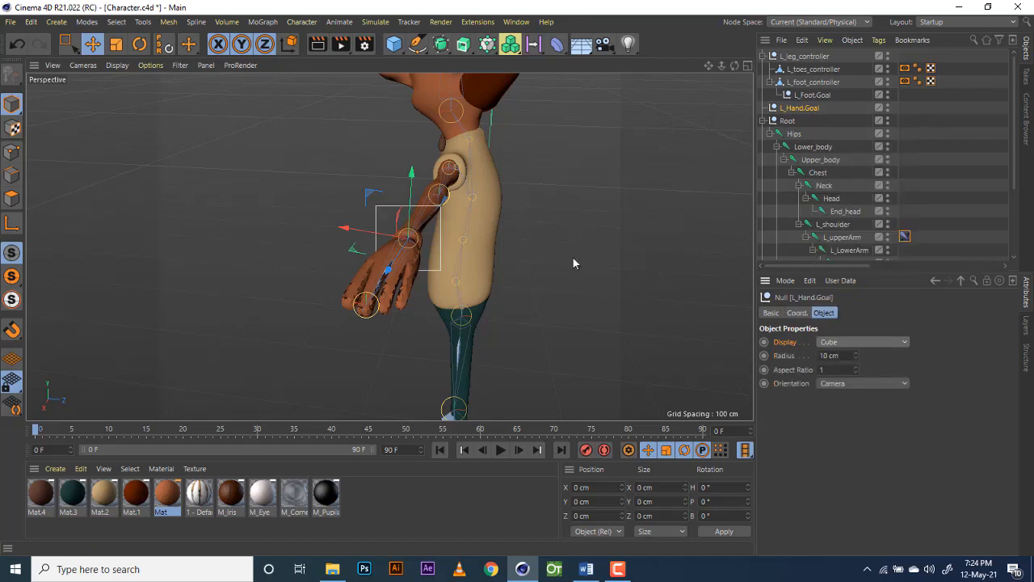
{"action": "left_click", "coordinate": [842, 386]}
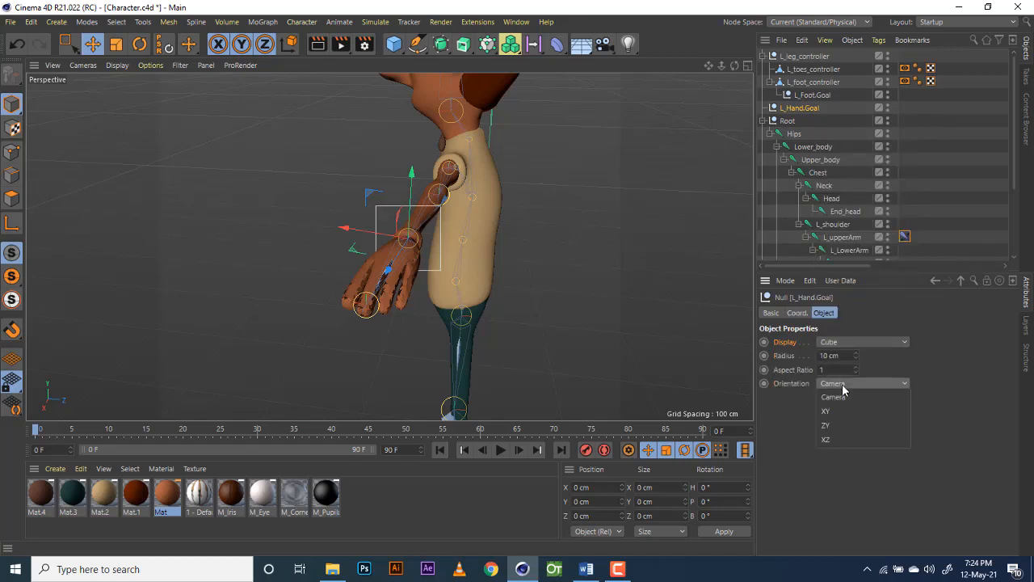
{"action": "left_click", "coordinate": [841, 415]}
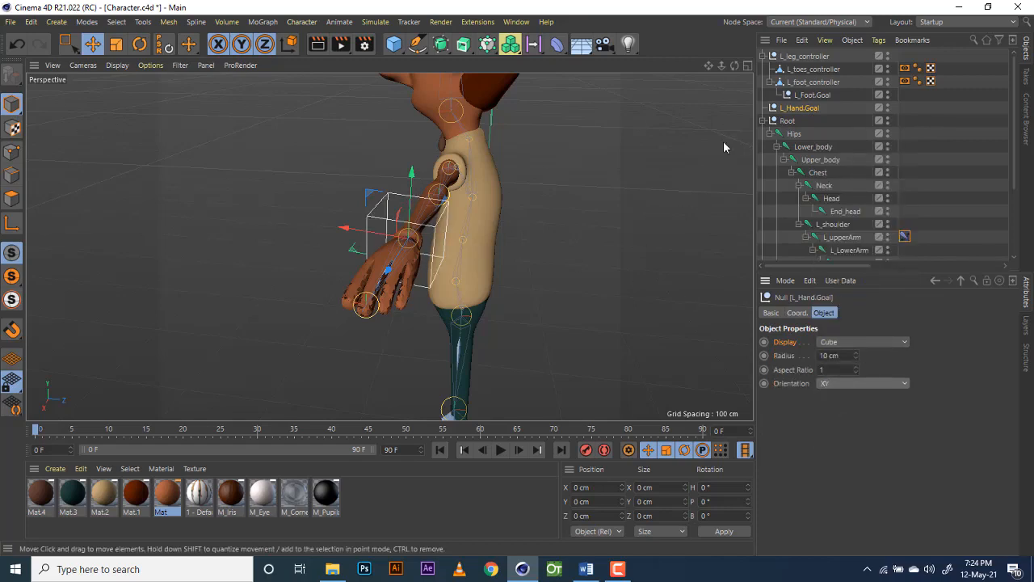
Step: Set the radius of the L_Hand.Goal cube to 8 cm
{"action": "left_click", "coordinate": [856, 359]}
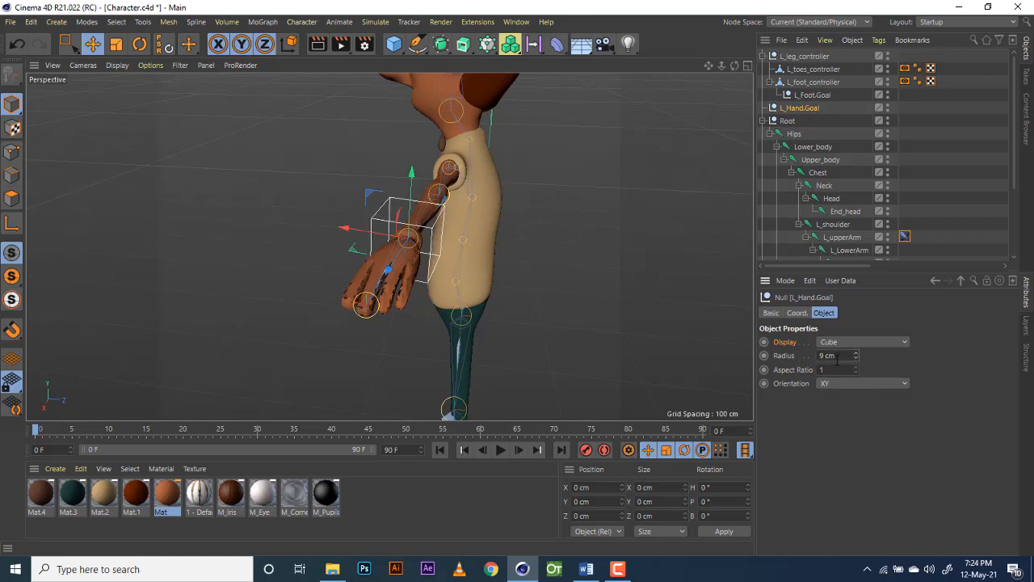
{"action": "mouse_move", "coordinate": [735, 67]}
{"action": "left_mouse_down"}
{"action": "mouse_move", "coordinate": [796, 68]}
{"action": "mouse_move", "coordinate": [711, 63]}
{"action": "mouse_move", "coordinate": [735, 65]}
{"action": "left_mouse_up"}
{"action": "left_click", "coordinate": [857, 362]}
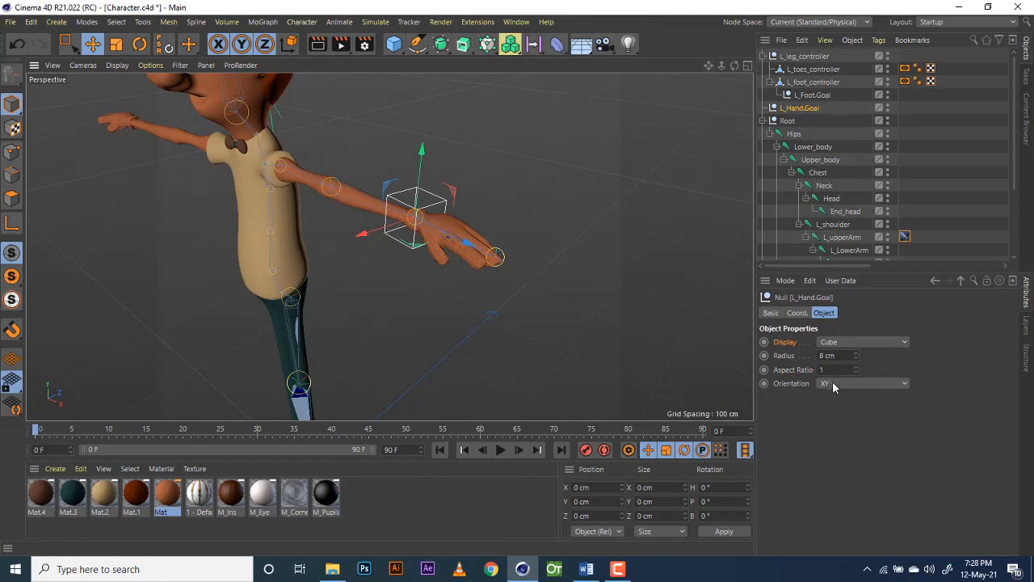
Step: Turn on the display color of L_Hand.Goal and make it red with hue 0°, saturation 100% and value 100%
{"action": "left_click", "coordinate": [772, 313]}
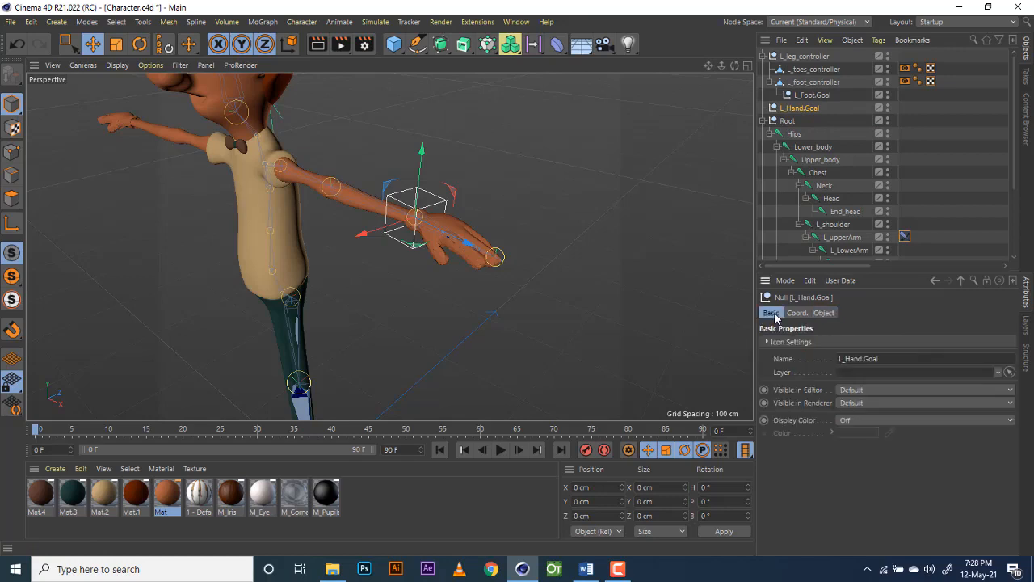
{"action": "left_click", "coordinate": [847, 420]}
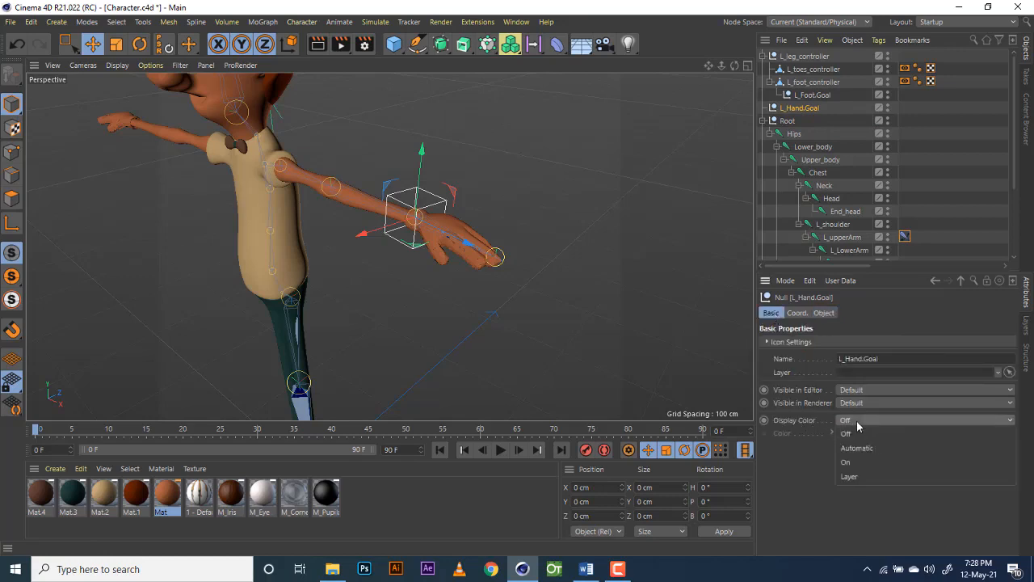
{"action": "left_click", "coordinate": [858, 462]}
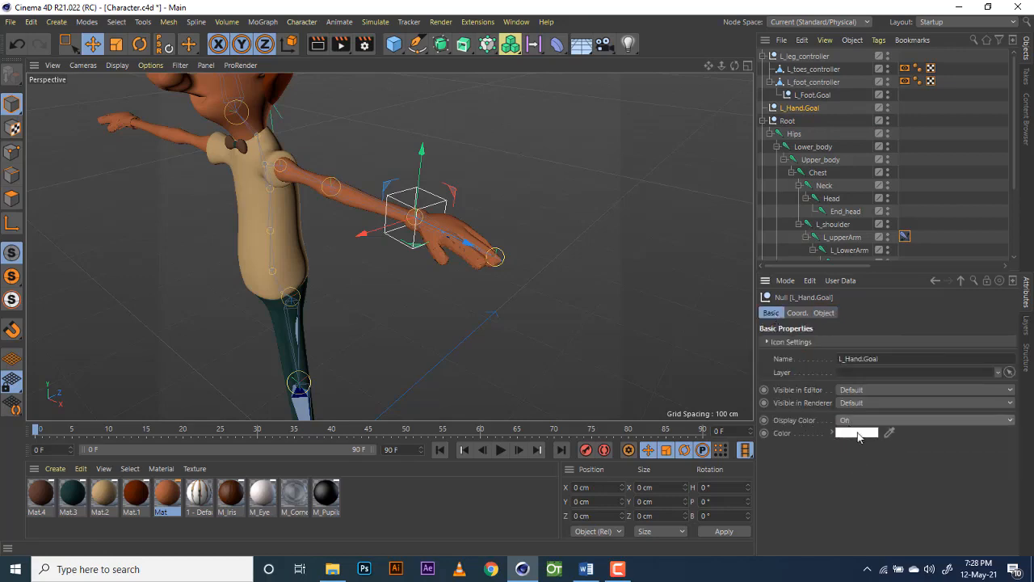
{"action": "left_click", "coordinate": [857, 432]}
{"action": "left_click_drag", "start_coordinate": [974, 447], "coordinate": [1001, 448]}
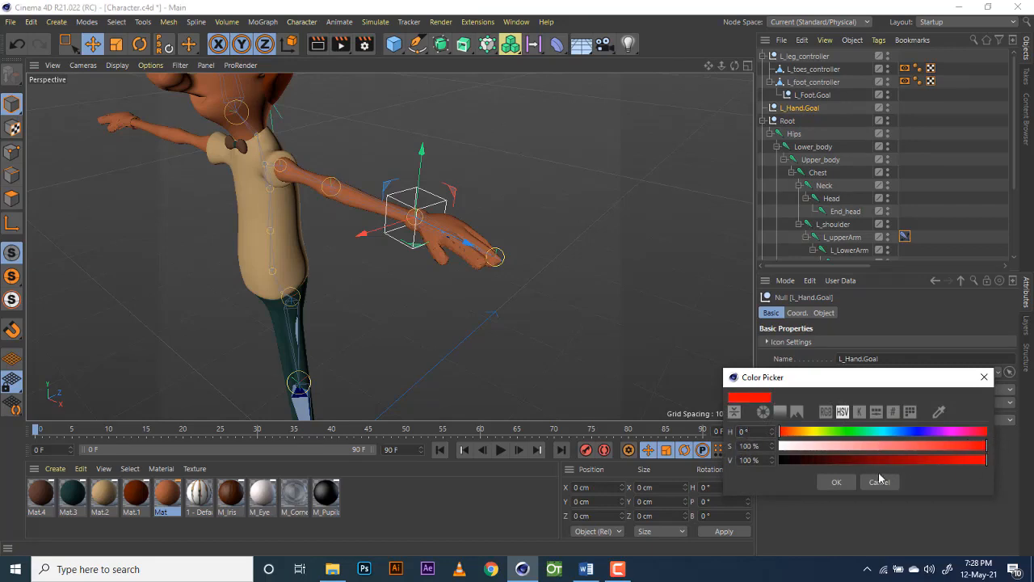
{"action": "left_click", "coordinate": [837, 482]}
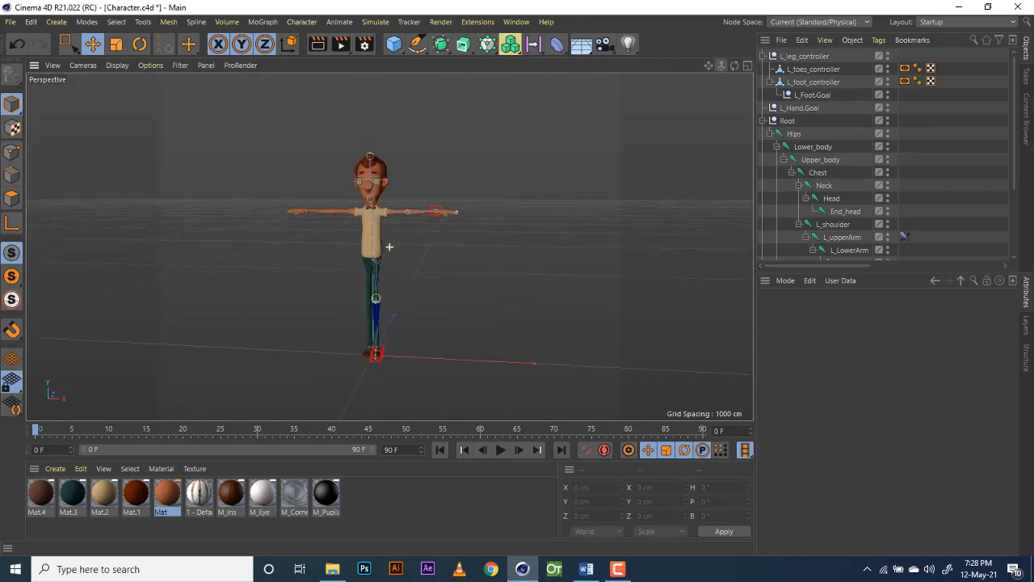
Step: Select all rig objects from L_leg_controller through L_EndLeg and show their shared coordinates
{"action": "left_click_drag", "start_coordinate": [721, 65], "coordinate": [740, 65]}
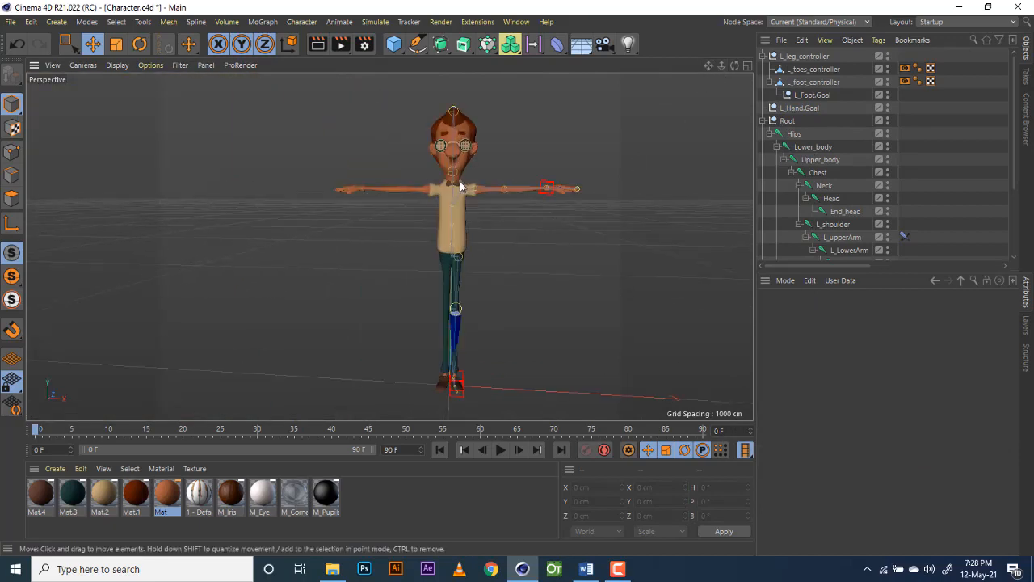
{"action": "scroll", "coordinate": [388, 247], "scroll_direction": "down", "scroll_amount": 2}
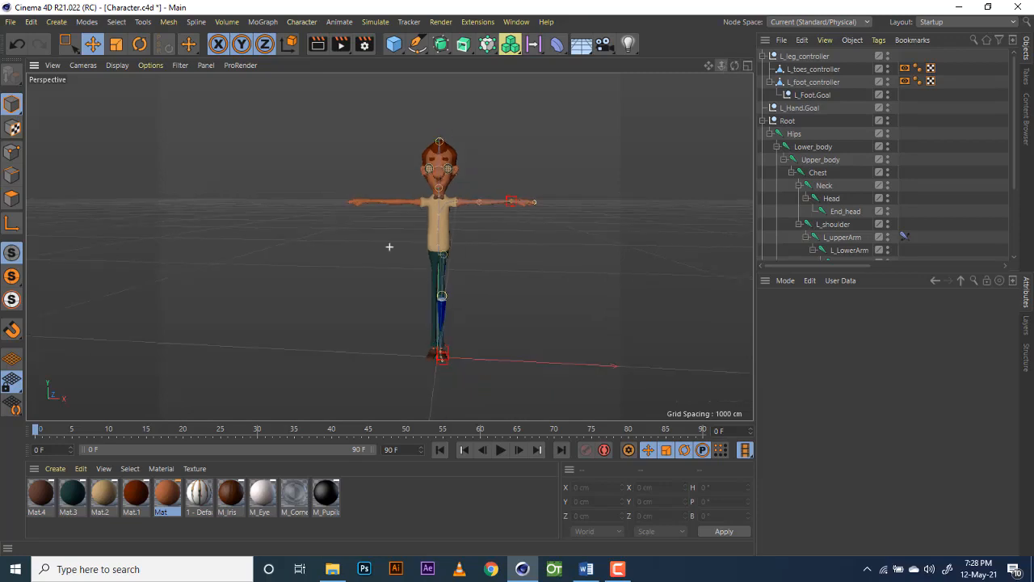
{"action": "left_click_drag", "start_coordinate": [390, 247], "coordinate": [327, 254], "text": "alt"}
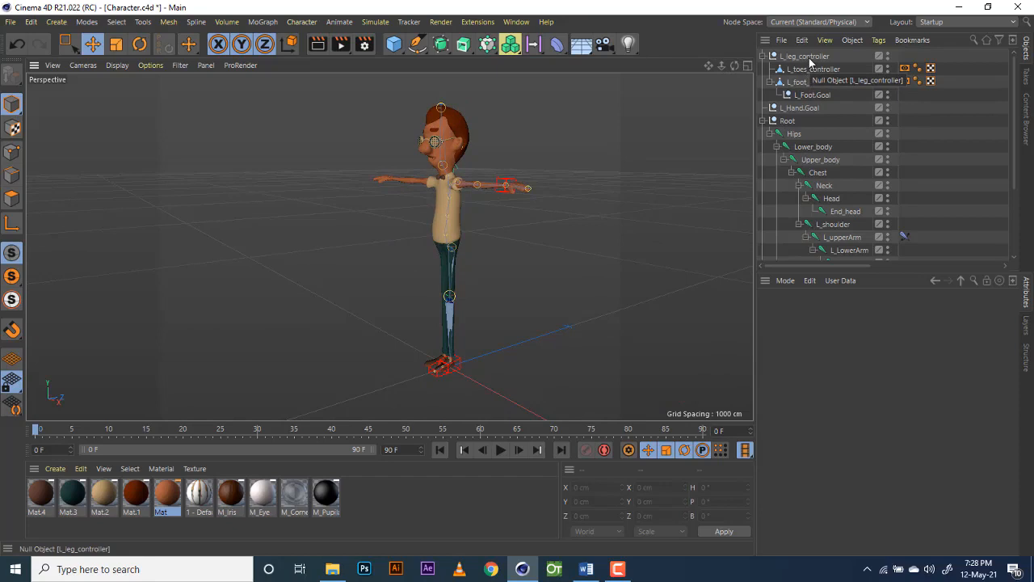
{"action": "left_click", "coordinate": [811, 57]}
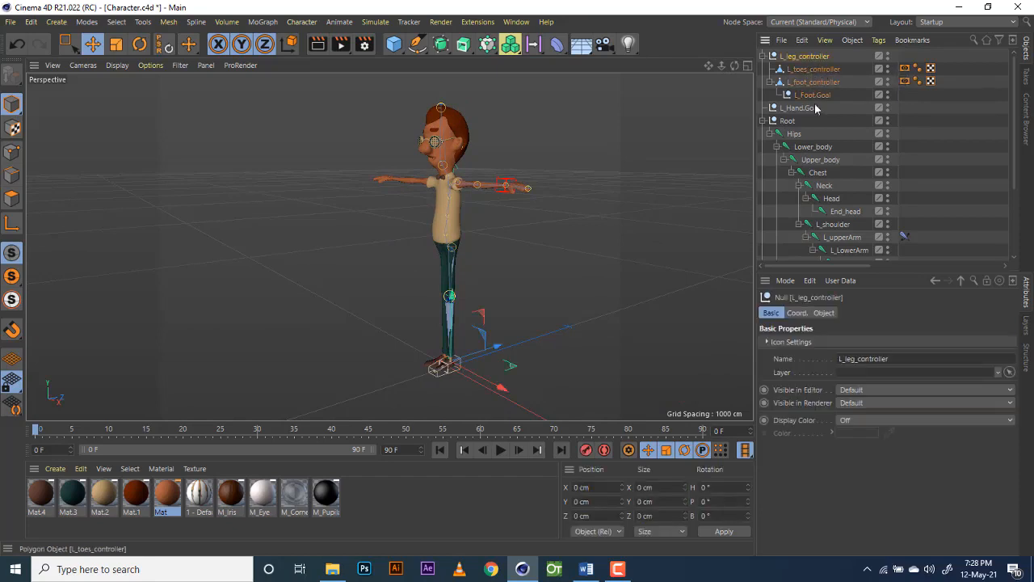
{"action": "scroll", "coordinate": [816, 121], "scroll_direction": "down", "scroll_amount": 5}
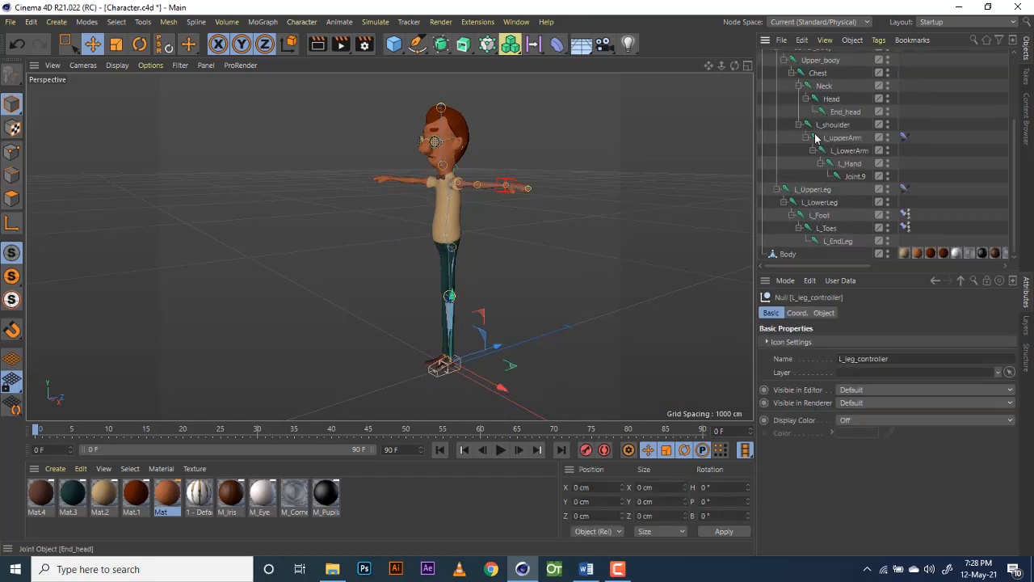
{"action": "left_click", "coordinate": [838, 240], "text": "shift"}
{"action": "scroll", "coordinate": [843, 70], "scroll_direction": "up", "scroll_amount": 5}
{"action": "left_click", "coordinate": [797, 313]}
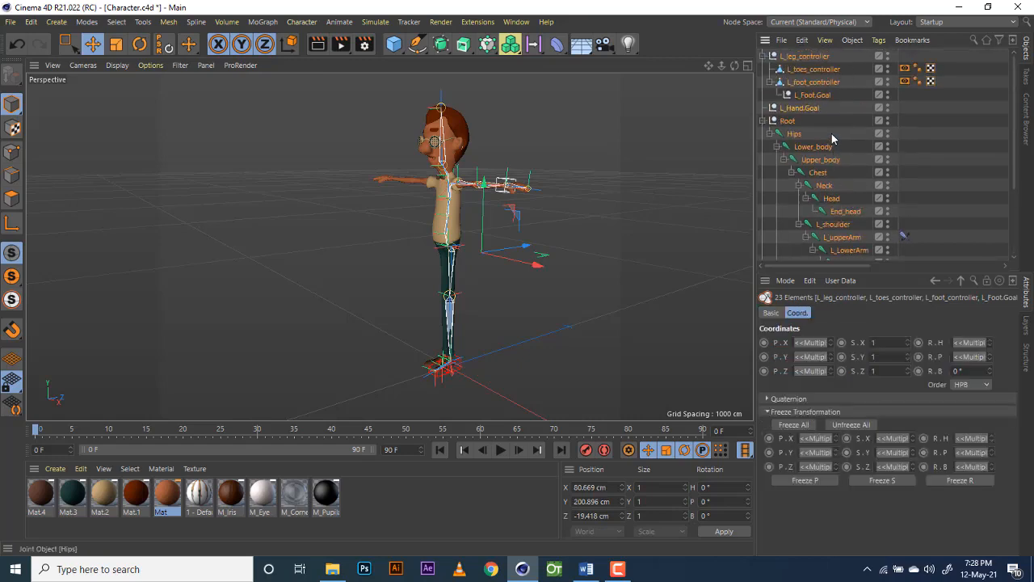
{"action": "left_click", "coordinate": [811, 58]}
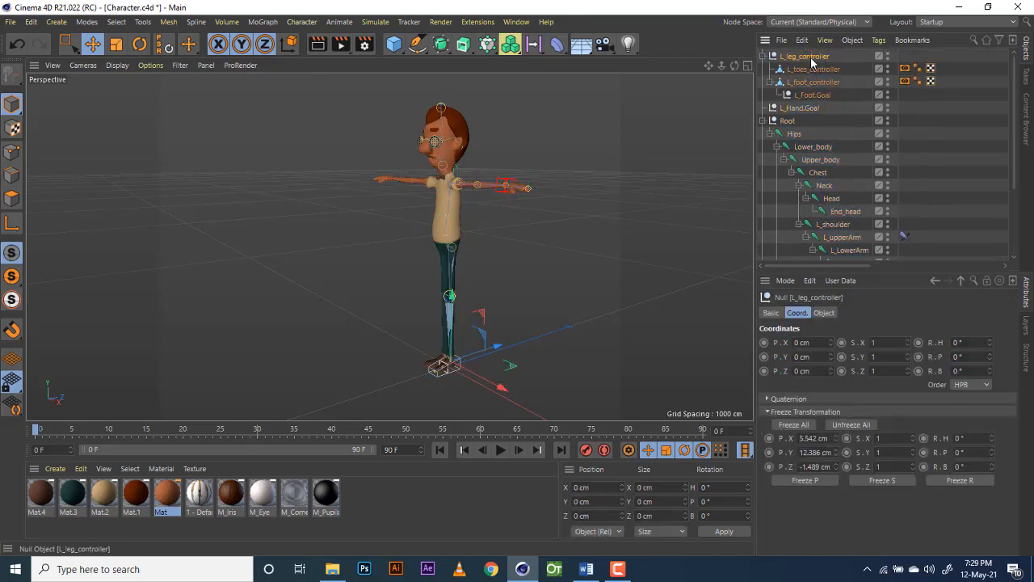
{"action": "left_click", "coordinate": [816, 95], "text": "shift"}
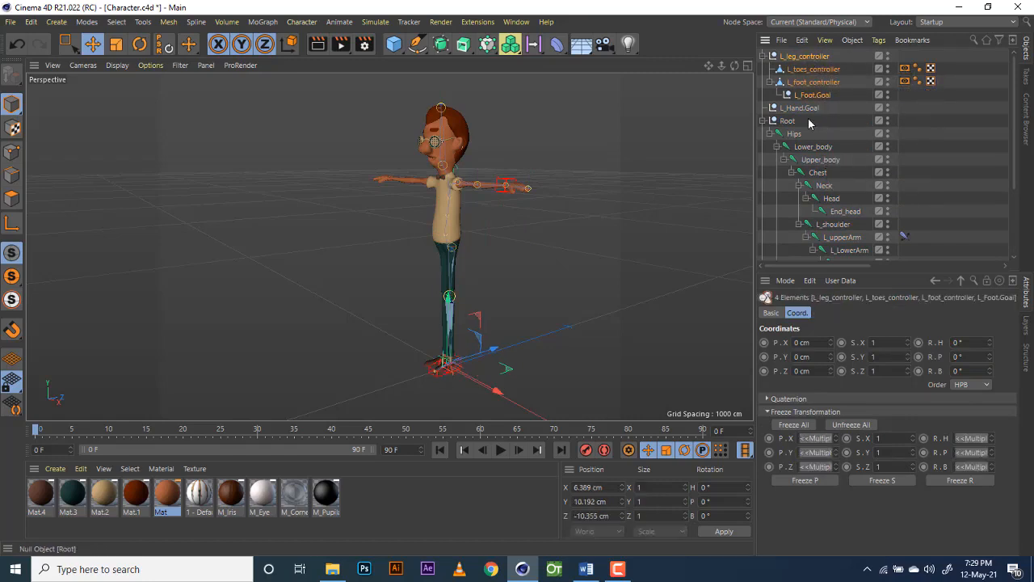
{"action": "left_click", "coordinate": [808, 55]}
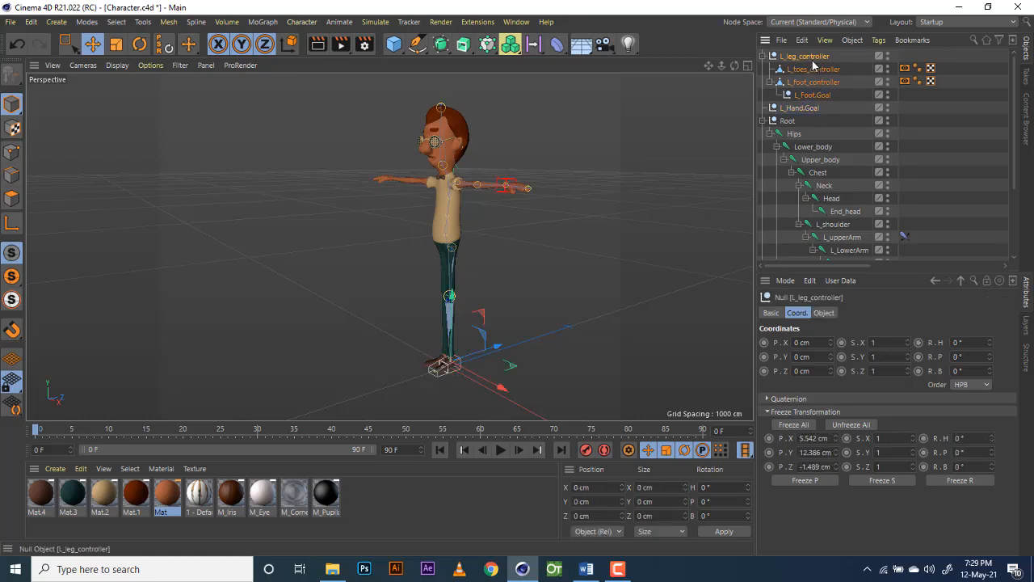
{"action": "left_click", "coordinate": [811, 108], "text": "shift"}
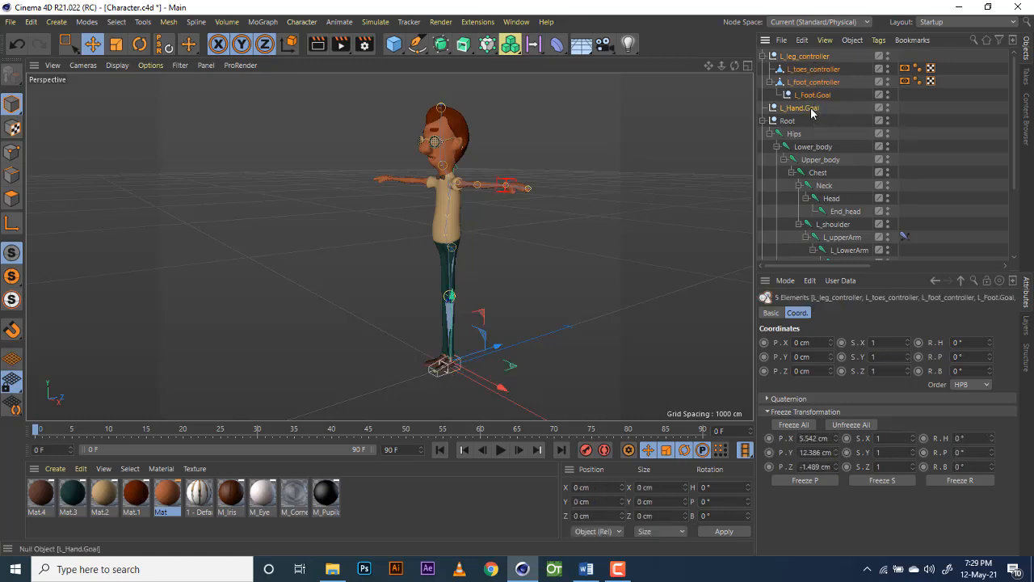
{"action": "scroll", "coordinate": [824, 129], "scroll_direction": "down", "scroll_amount": 3}
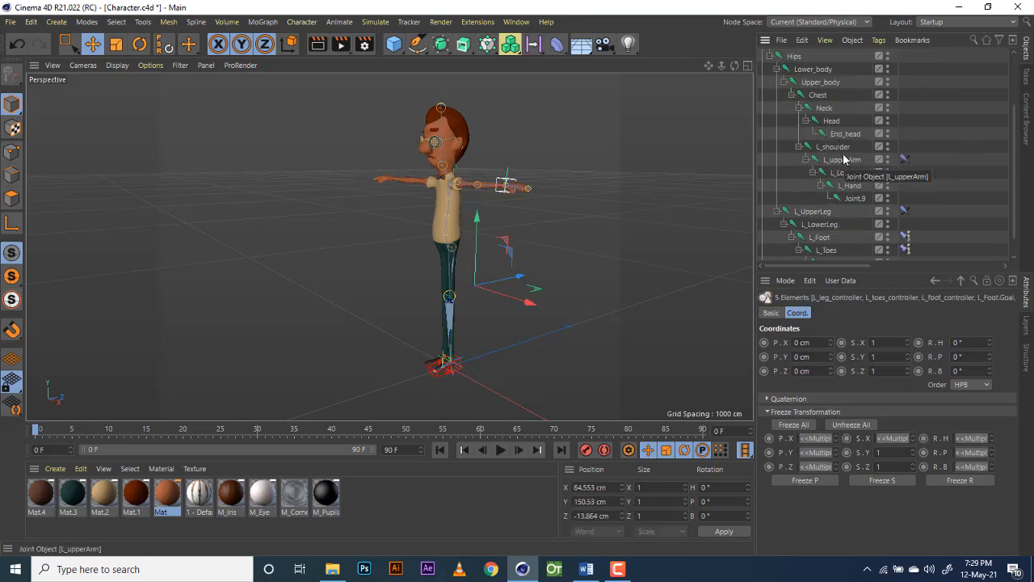
{"action": "left_click", "coordinate": [845, 160], "text": "shift"}
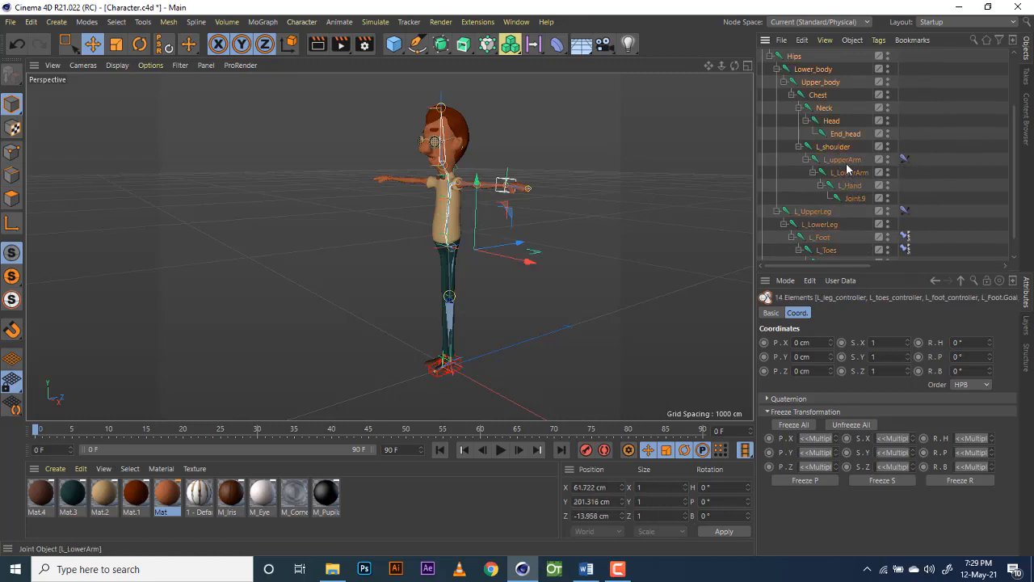
{"action": "left_click", "coordinate": [848, 185], "text": "shift"}
{"action": "left_click", "coordinate": [861, 198], "text": "shift"}
{"action": "left_click", "coordinate": [859, 202], "text": "shift"}
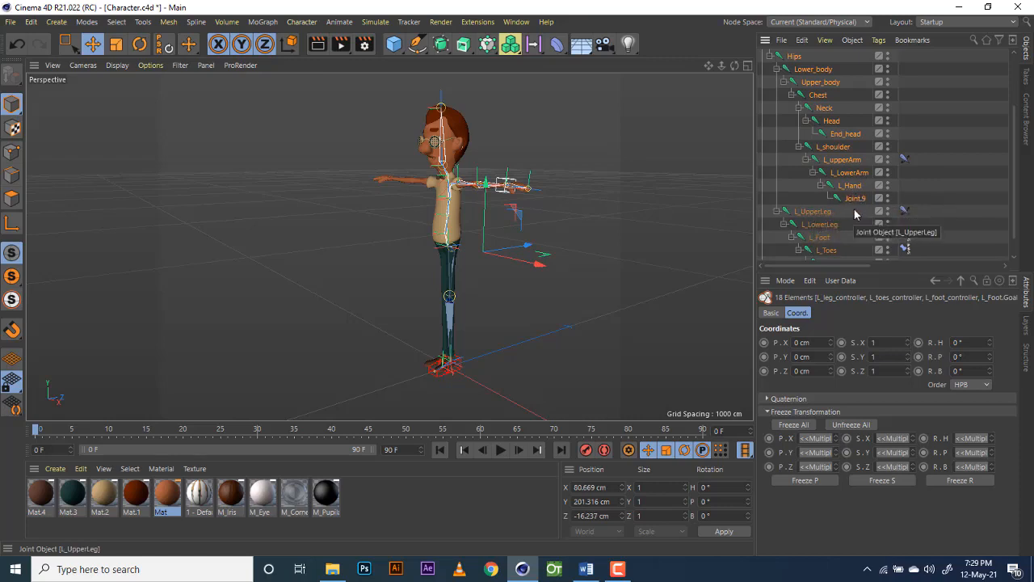
{"action": "left_click", "coordinate": [859, 203]}
{"action": "left_click", "coordinate": [808, 197]}
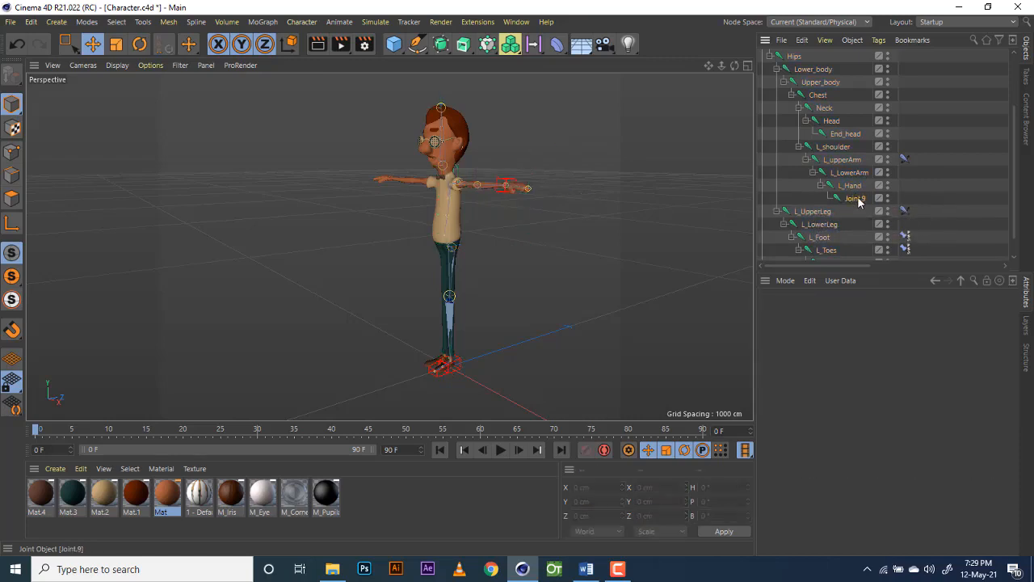
Step: Rename Joint.9 under L_Hand as L_EndArm, and select the left-side controllers together with the left arm and leg joints
{"action": "double_click", "coordinate": [855, 198]}
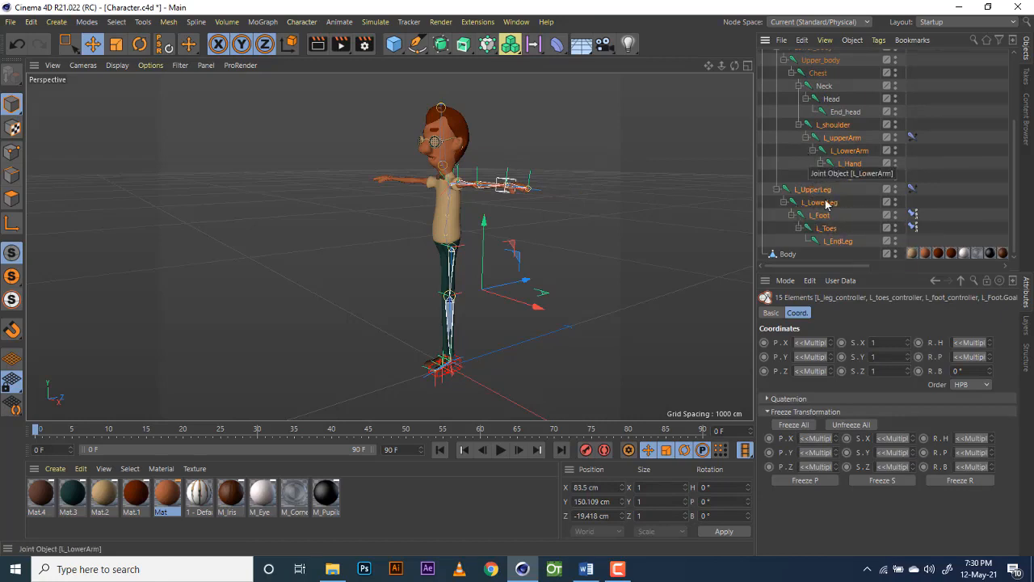
{"action": "scroll", "coordinate": [826, 229], "scroll_direction": "up", "scroll_amount": 4}
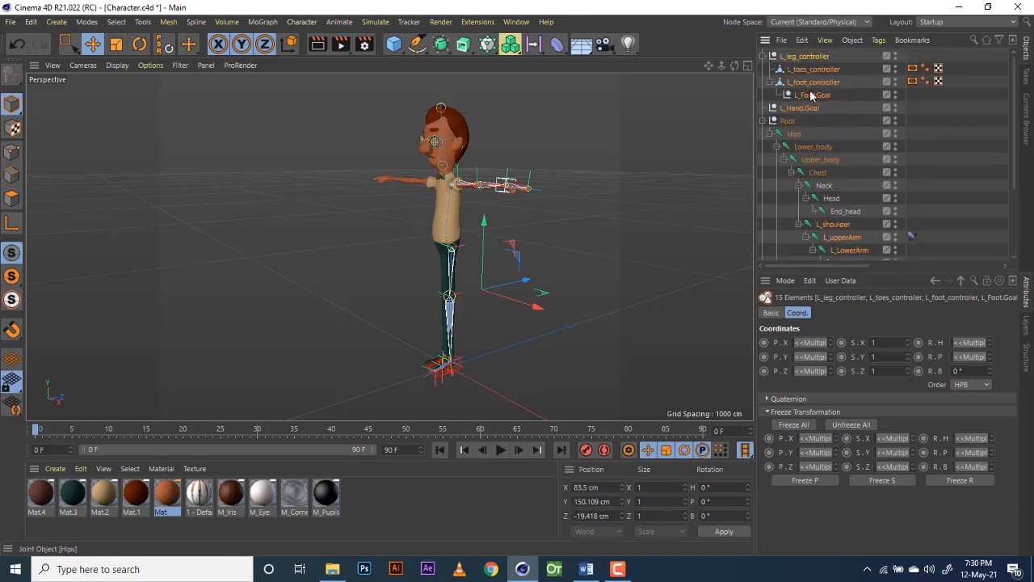
{"action": "scroll", "coordinate": [825, 194], "scroll_direction": "down", "scroll_amount": 4}
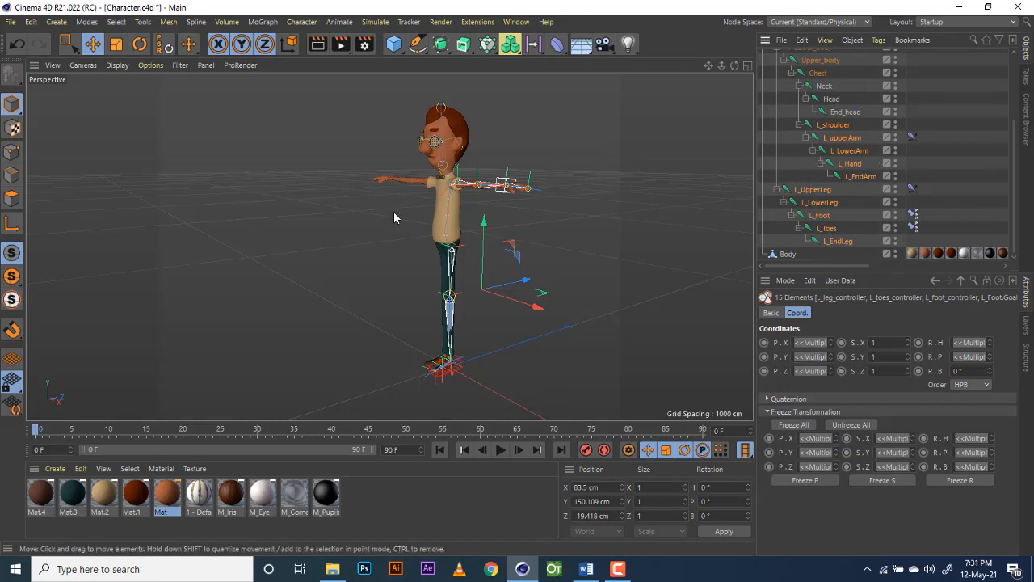
Step: Start the Mirror tool for the selected left-side joints and controllers and set its naming to replace the L prefix with R
{"action": "left_click_drag", "start_coordinate": [735, 67], "coordinate": [756, 76]}
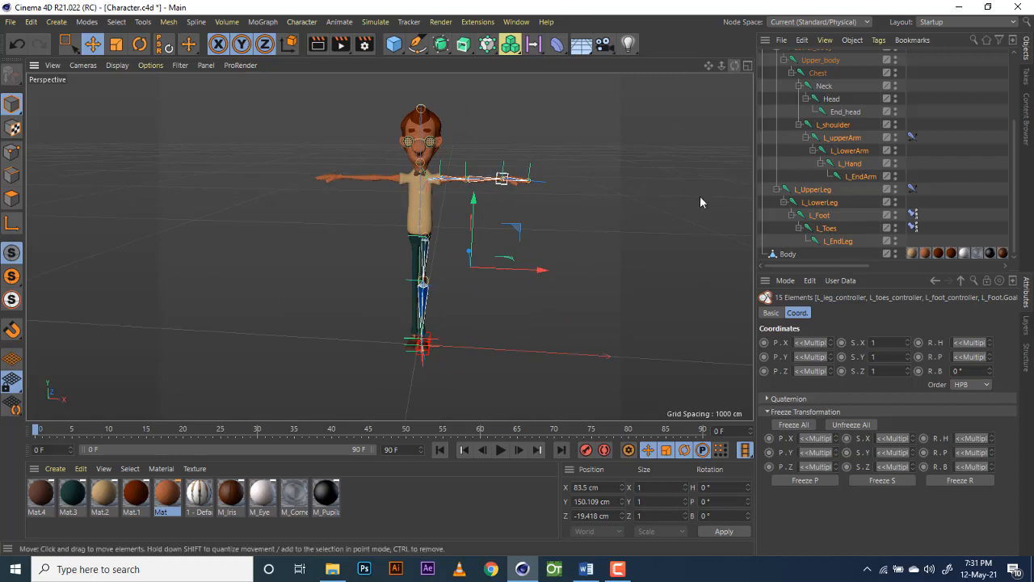
{"action": "left_click", "coordinate": [302, 22]}
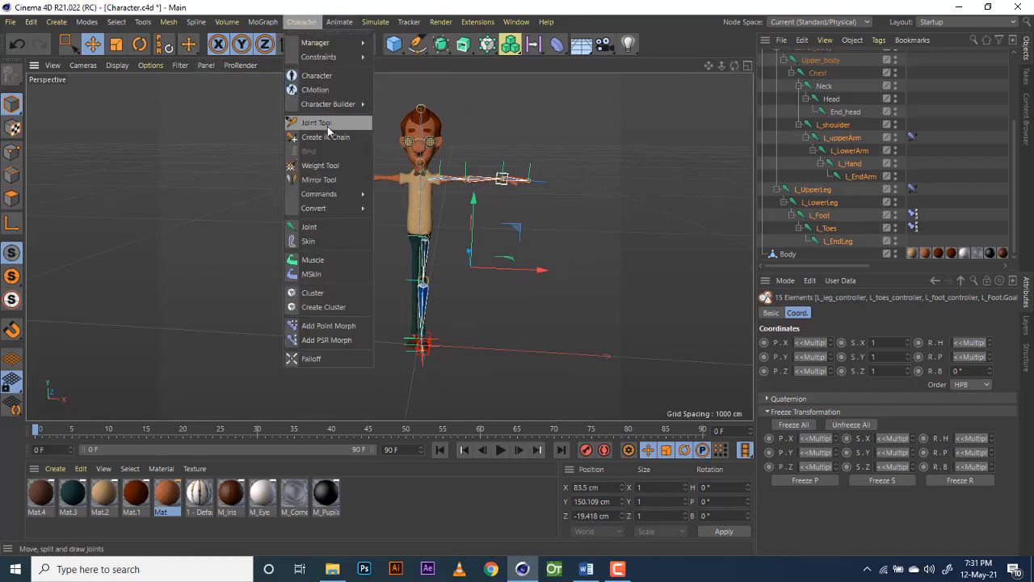
{"action": "left_click", "coordinate": [327, 180]}
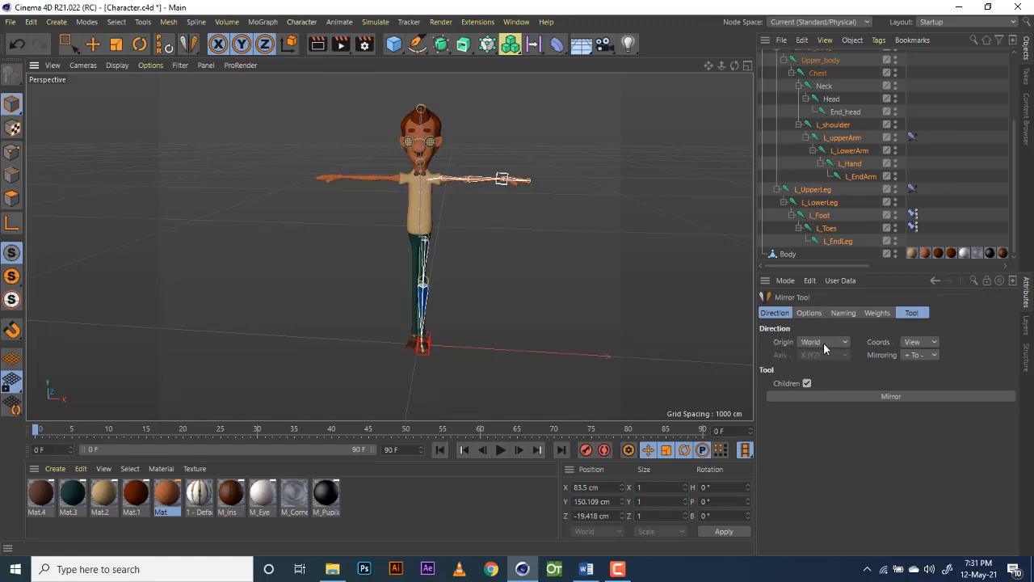
{"action": "left_click", "coordinate": [816, 313]}
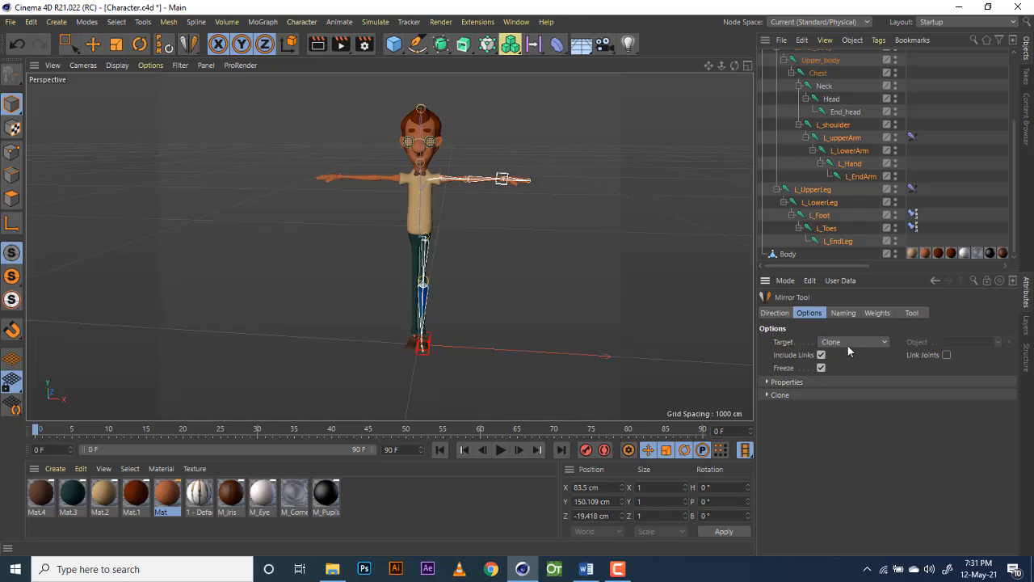
{"action": "left_click", "coordinate": [846, 314]}
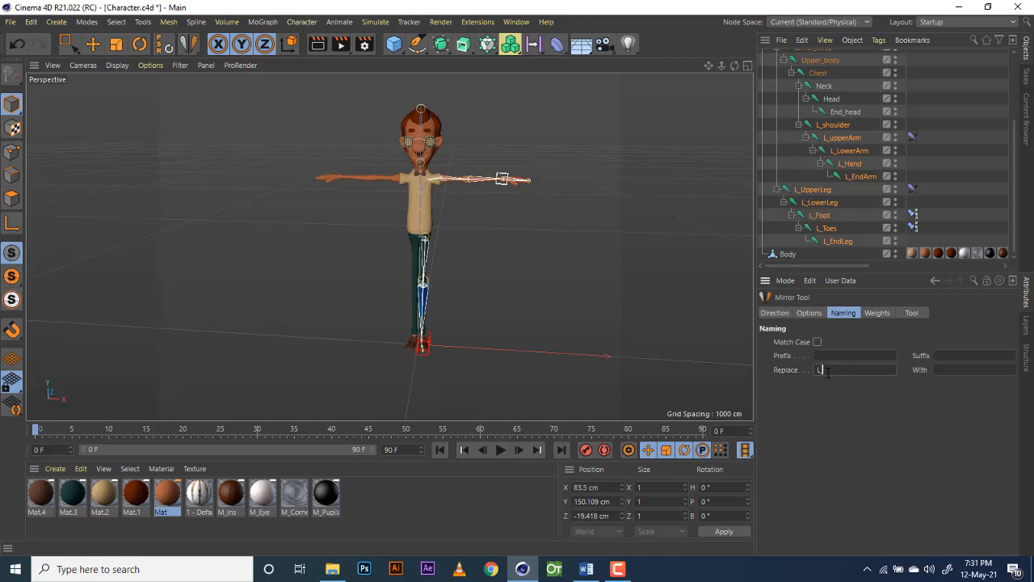
{"action": "type", "text": "_"}
{"action": "key", "text": "BackSpace"}
Step: Mirror the selected left arm and leg joints and controllers, children included, to the character's right side
{"action": "left_click", "coordinate": [880, 313]}
{"action": "left_click", "coordinate": [912, 313]}
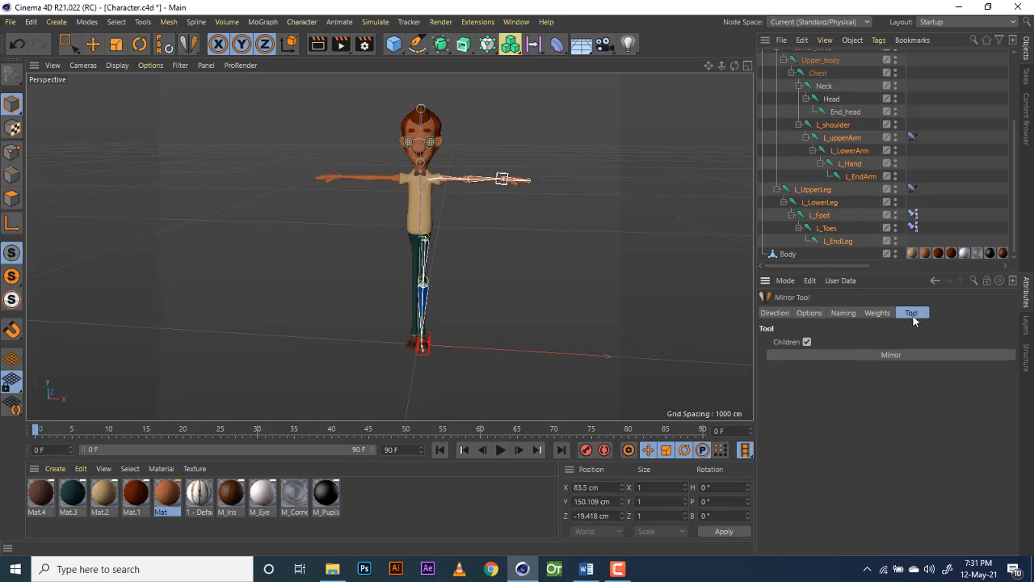
{"action": "left_click", "coordinate": [893, 355]}
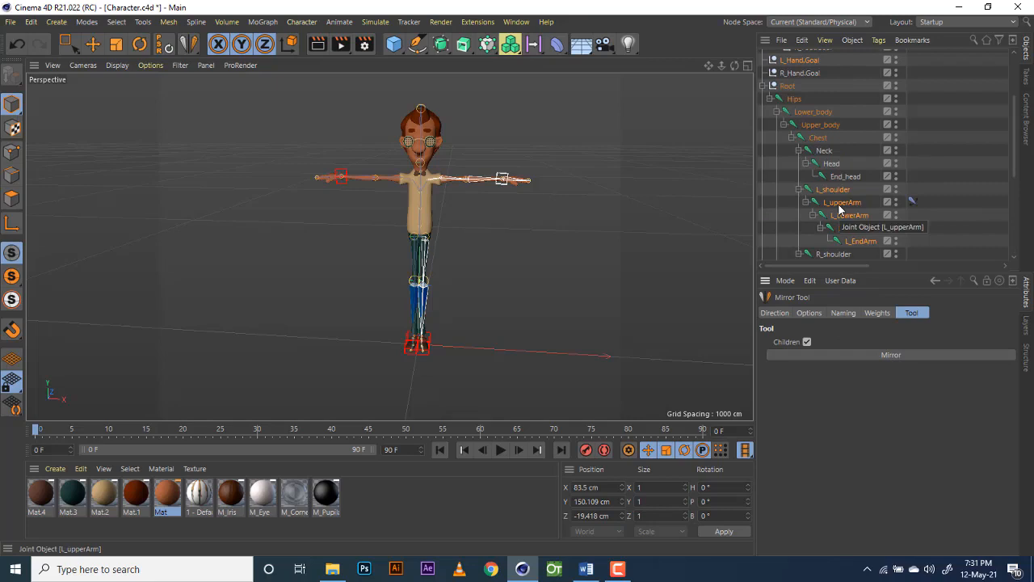
{"action": "scroll", "coordinate": [408, 317], "scroll_direction": "up", "scroll_amount": 5}
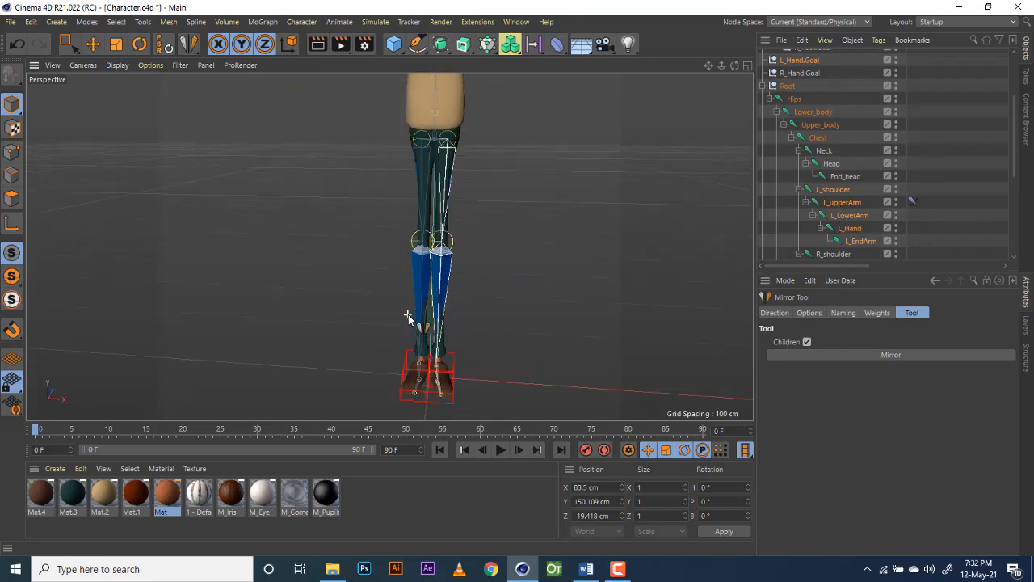
{"action": "scroll", "coordinate": [409, 319], "scroll_direction": "down", "scroll_amount": 5}
{"action": "scroll", "coordinate": [409, 320], "scroll_direction": "up", "scroll_amount": 7}
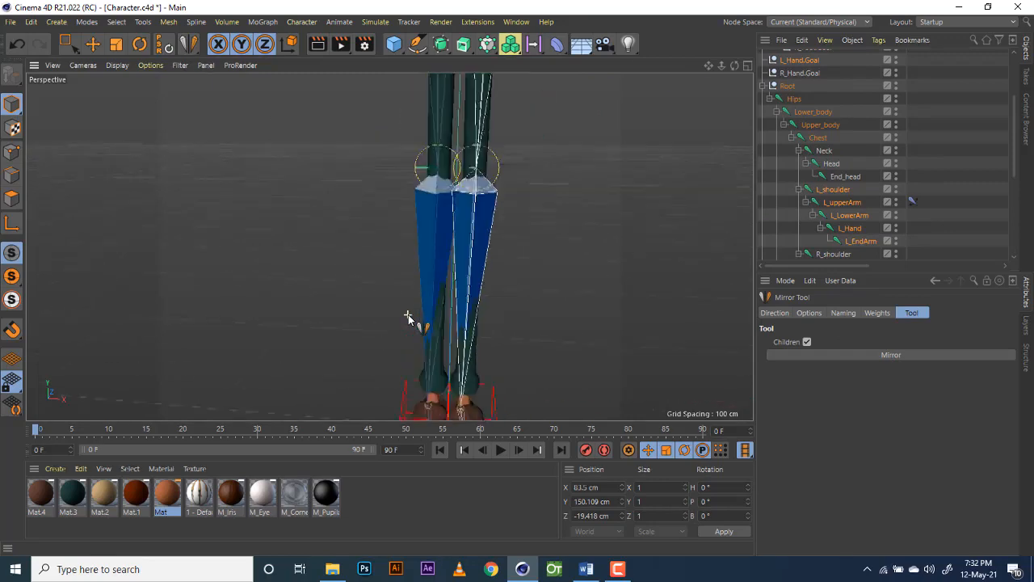
{"action": "scroll", "coordinate": [408, 317], "scroll_direction": "down", "scroll_amount": 7}
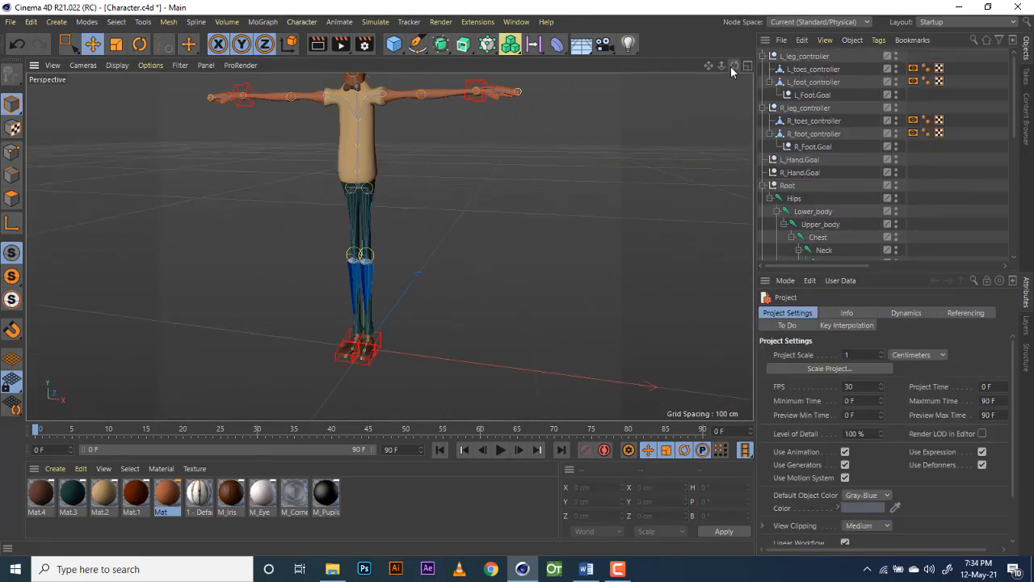
Step: Turn on the display color of R_leg_controller and make it green with hue 119°, saturation 100% and value 100%
{"action": "left_click_drag", "start_coordinate": [732, 65], "coordinate": [740, 76]}
{"action": "left_click", "coordinate": [807, 108]}
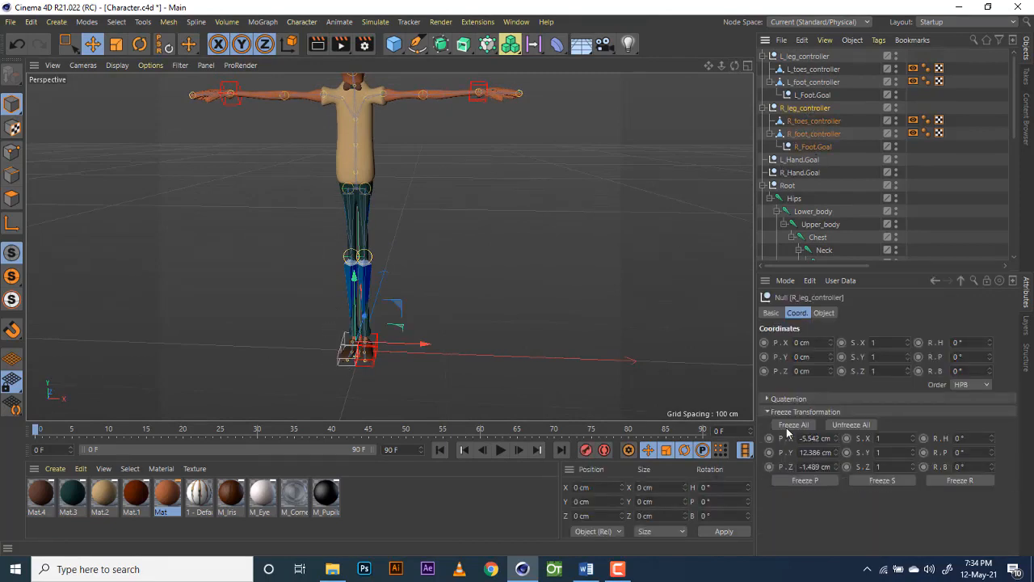
{"action": "left_click", "coordinate": [772, 312]}
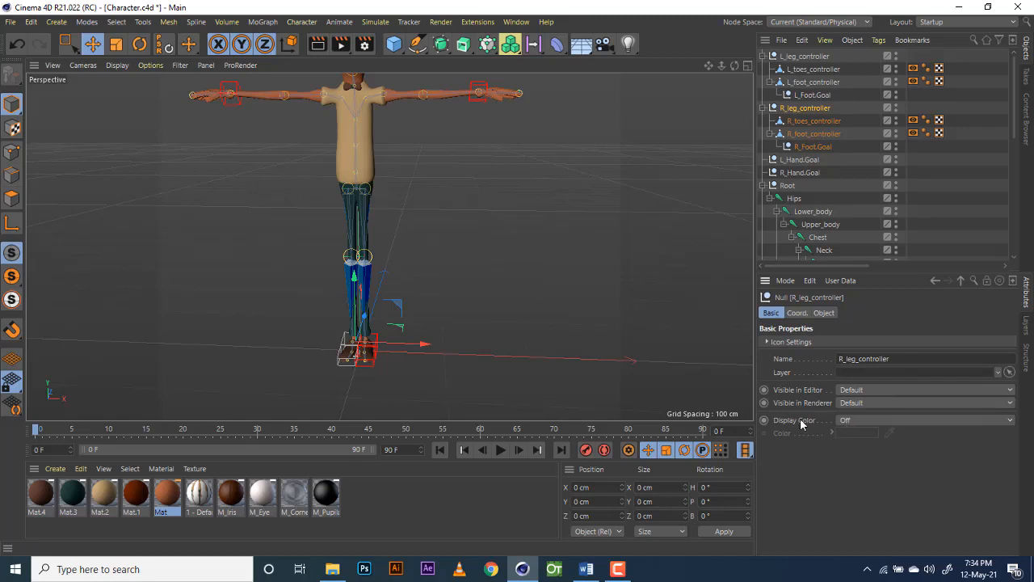
{"action": "left_click", "coordinate": [844, 420]}
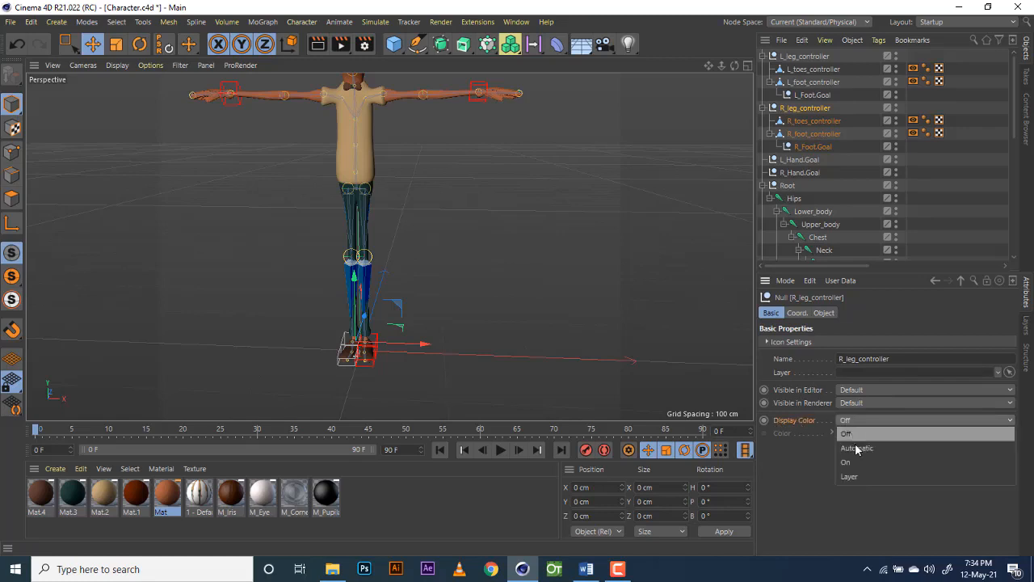
{"action": "left_click", "coordinate": [861, 461]}
{"action": "left_click", "coordinate": [857, 433]}
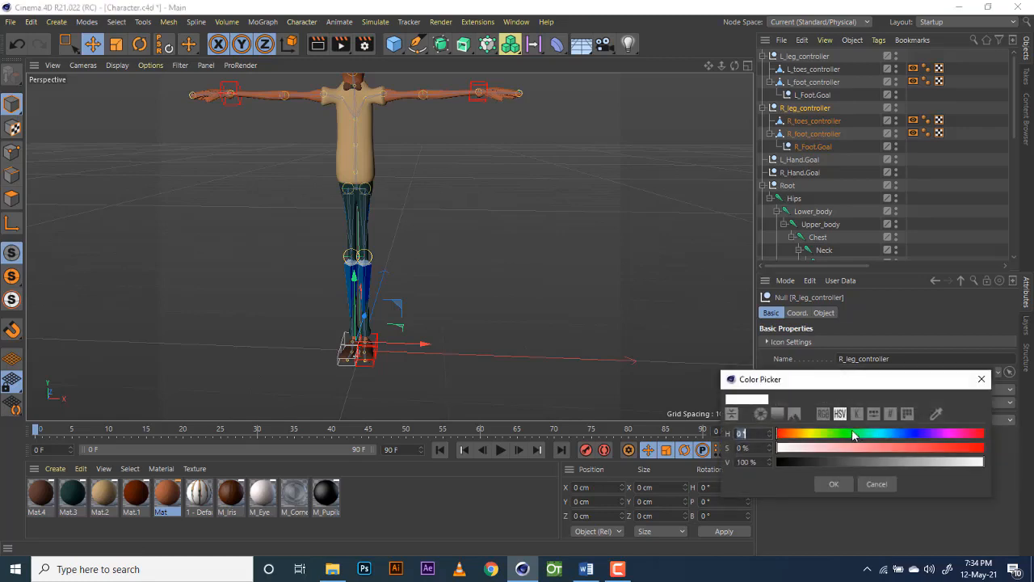
{"action": "left_click", "coordinate": [847, 437]}
{"action": "left_click", "coordinate": [970, 448]}
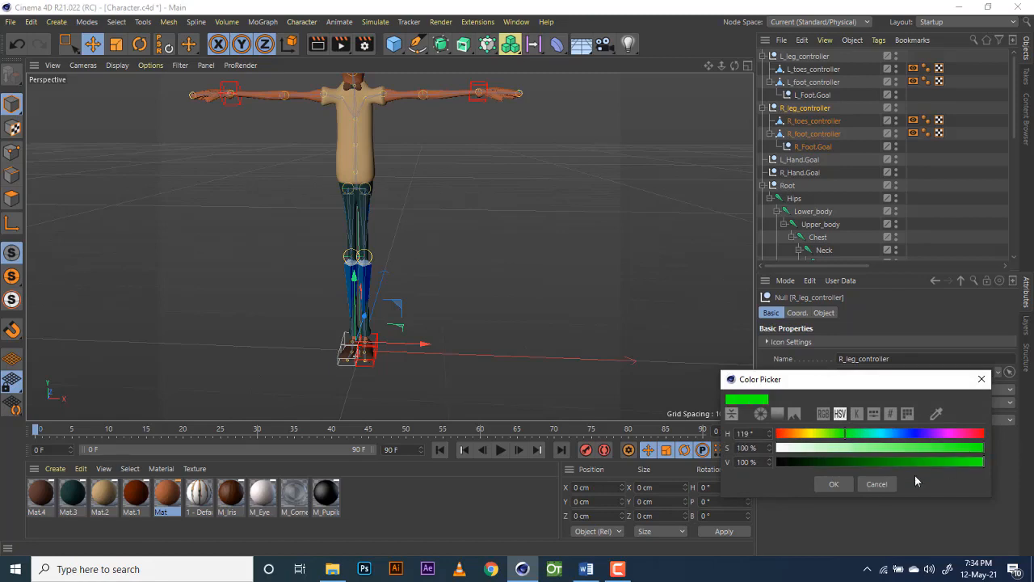
{"action": "left_click", "coordinate": [846, 484]}
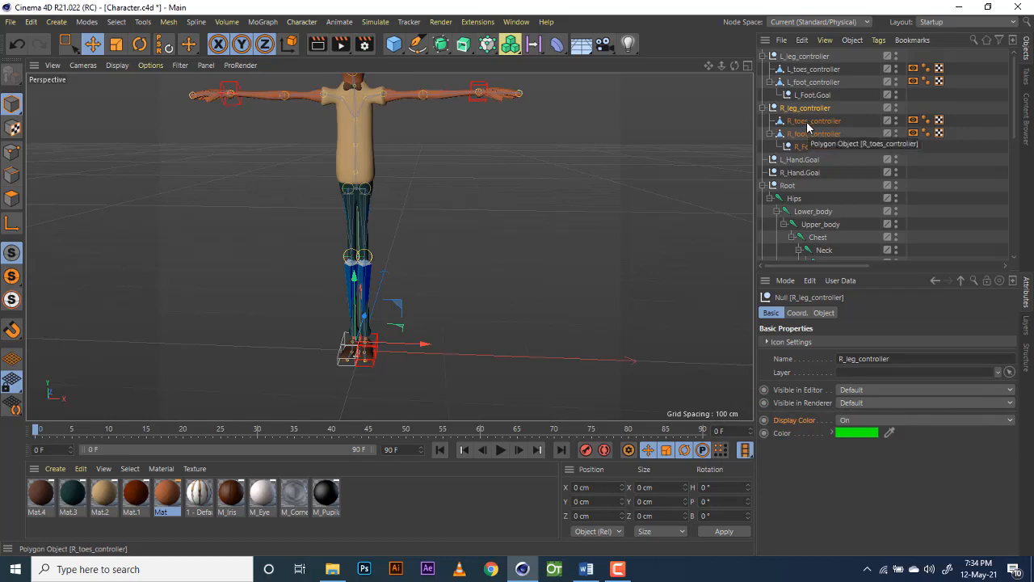
Step: Change the display color of R_Hand.Goal to green with hue 129° and value 100%
{"action": "left_click_drag", "start_coordinate": [710, 66], "coordinate": [745, 158]}
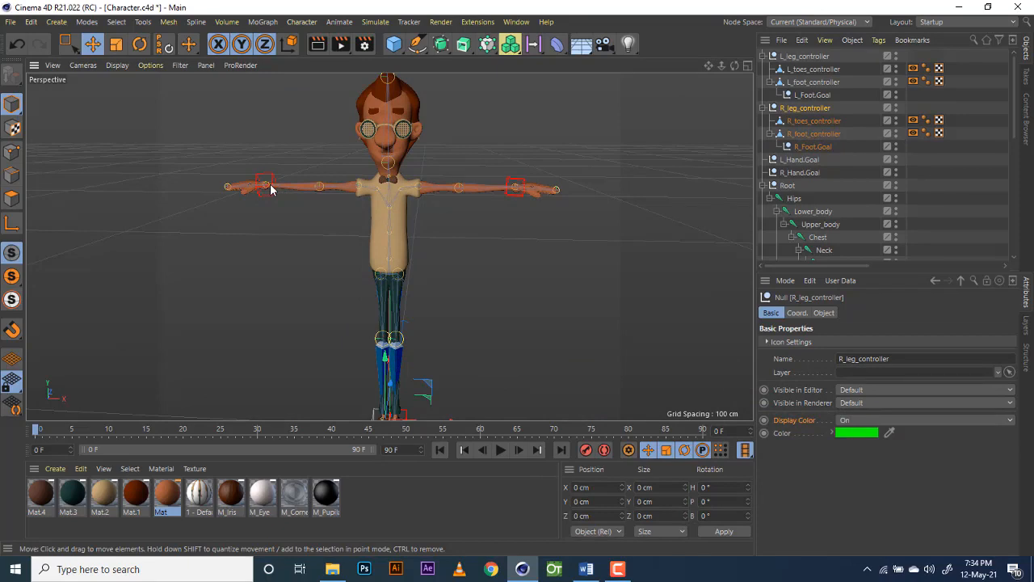
{"action": "left_click", "coordinate": [802, 173]}
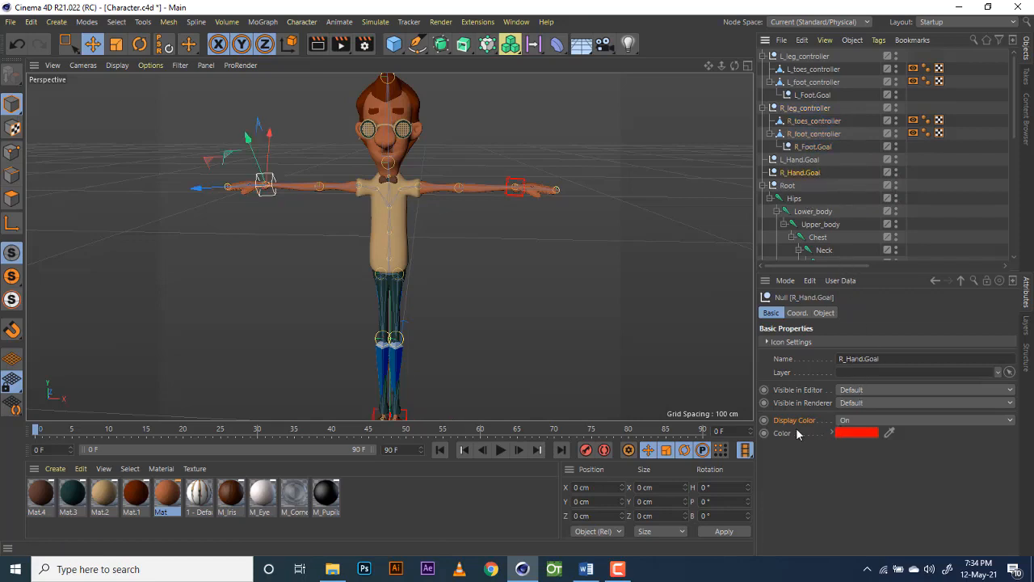
{"action": "left_click", "coordinate": [870, 437]}
{"action": "left_click", "coordinate": [864, 432]}
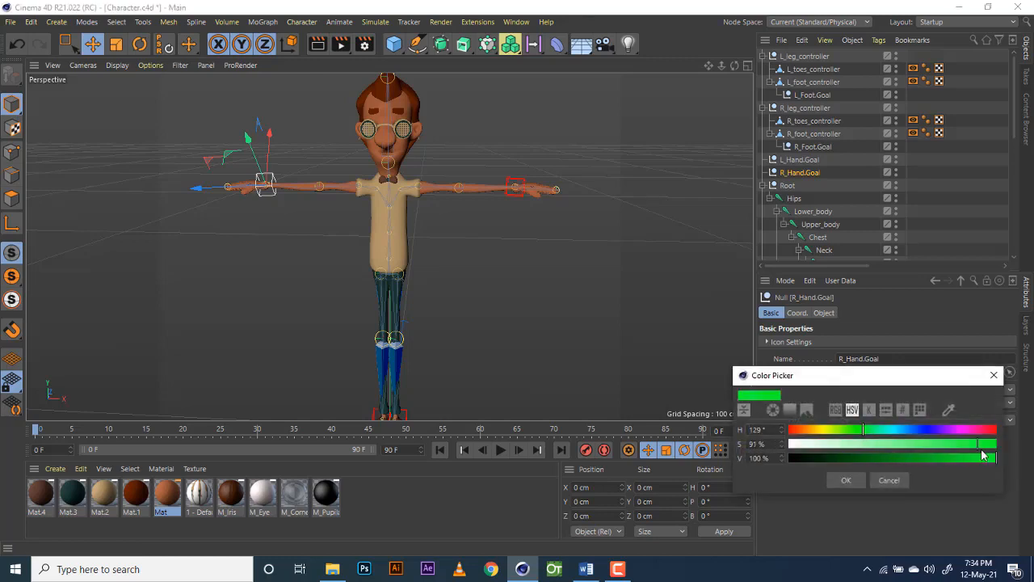
{"action": "left_click", "coordinate": [846, 480]}
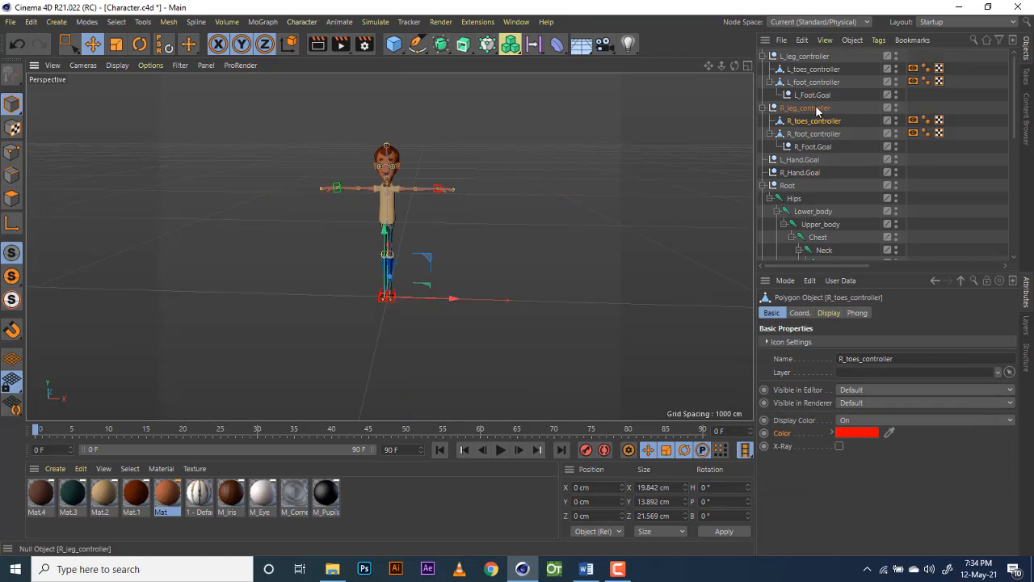
Step: Darken the green display color of R_leg_controller to a value of 26%
{"action": "left_click", "coordinate": [814, 108]}
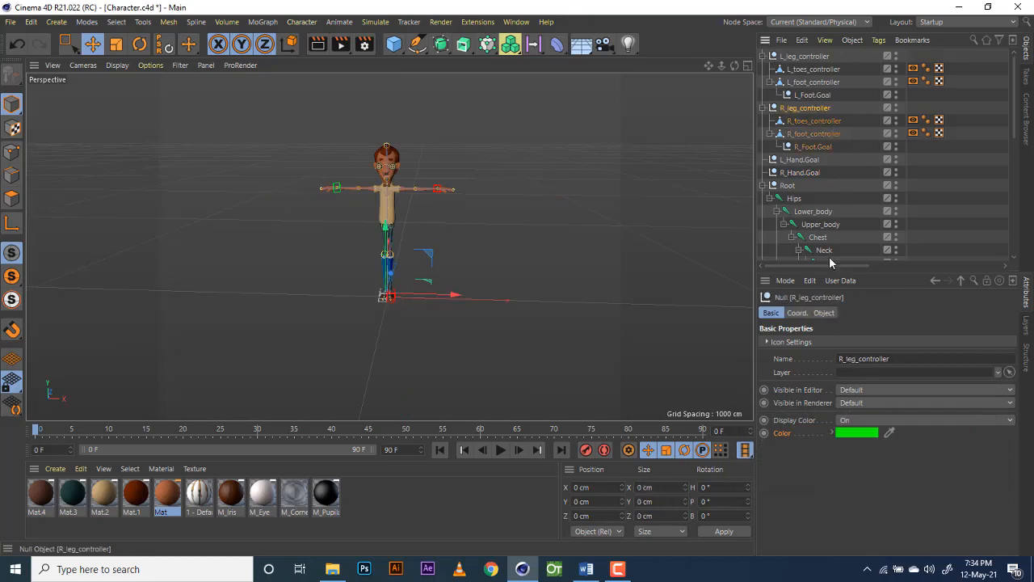
{"action": "left_click", "coordinate": [853, 435]}
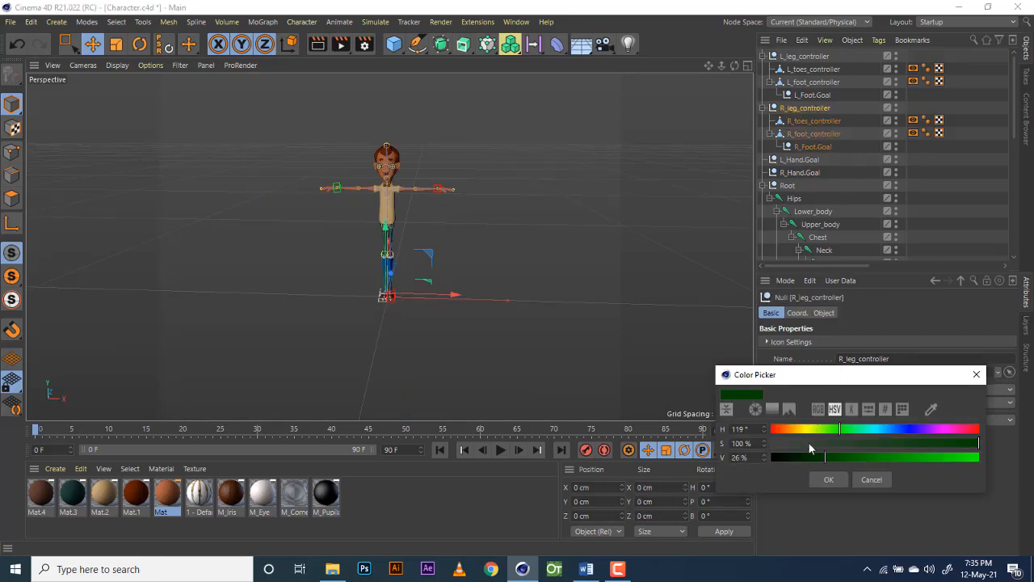
{"action": "left_click", "coordinate": [827, 479]}
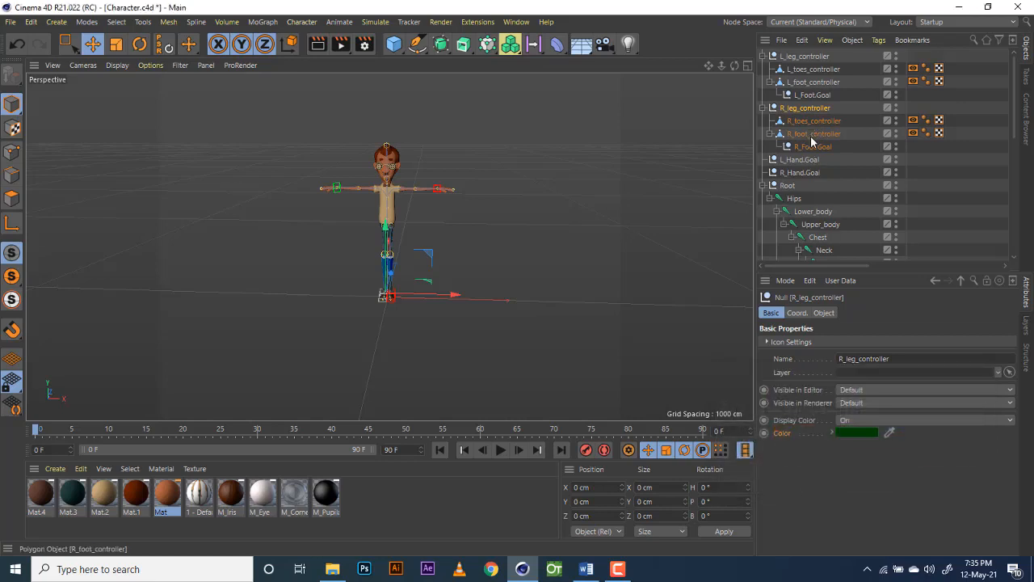
Step: Change the display color of R_foot_controller to green with hue 126°, saturation 100% and value 100%
{"action": "left_click", "coordinate": [804, 135]}
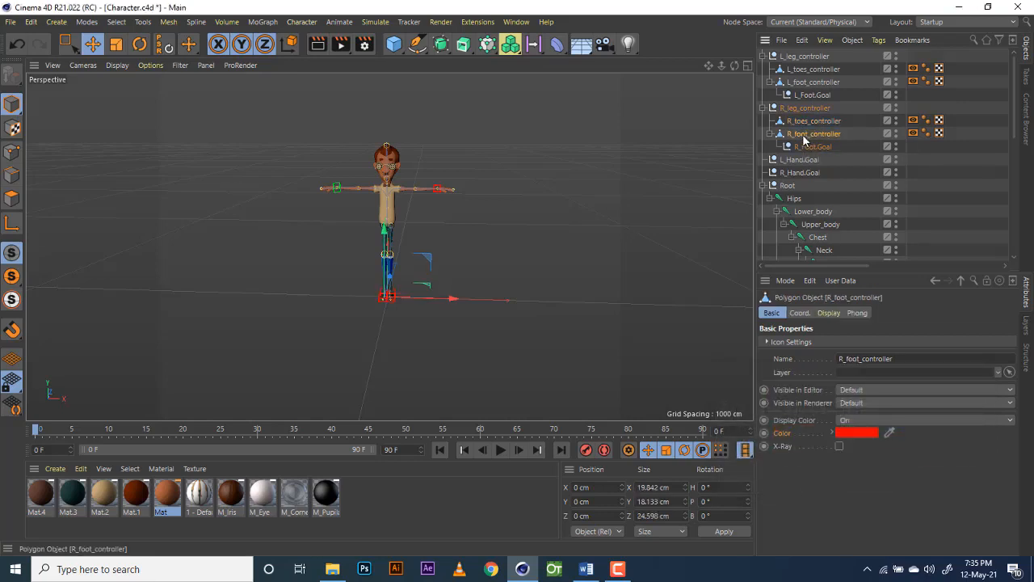
{"action": "left_click", "coordinate": [868, 435]}
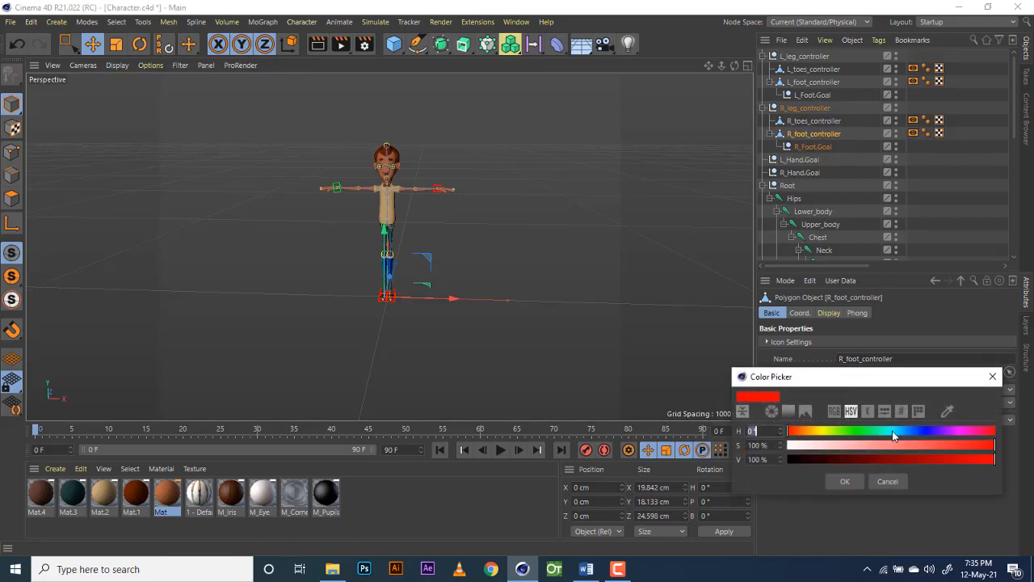
{"action": "left_click", "coordinate": [865, 433]}
{"action": "left_click_drag", "start_coordinate": [865, 432], "coordinate": [860, 430]}
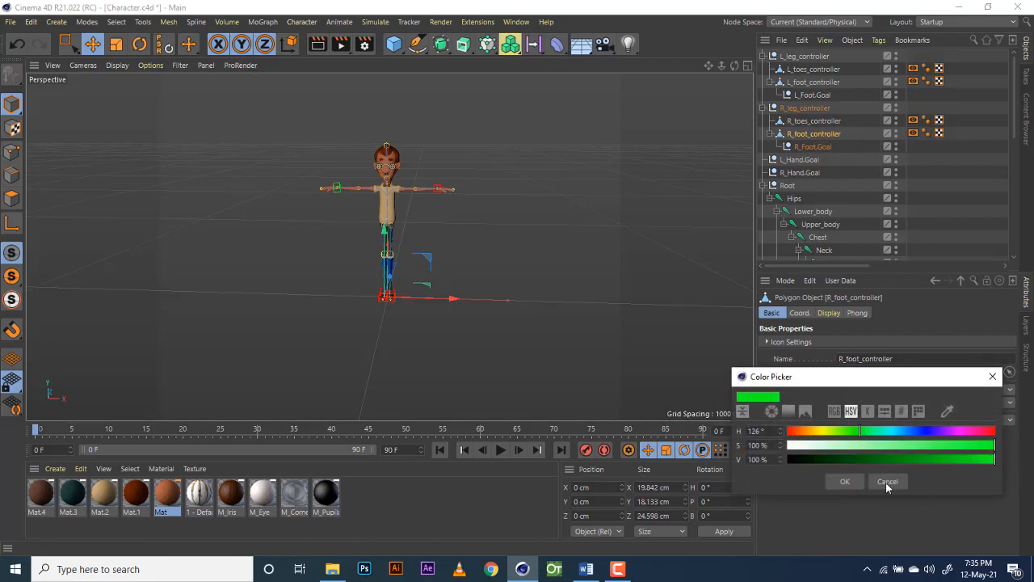
{"action": "left_click", "coordinate": [846, 482]}
{"action": "left_click", "coordinate": [584, 265]}
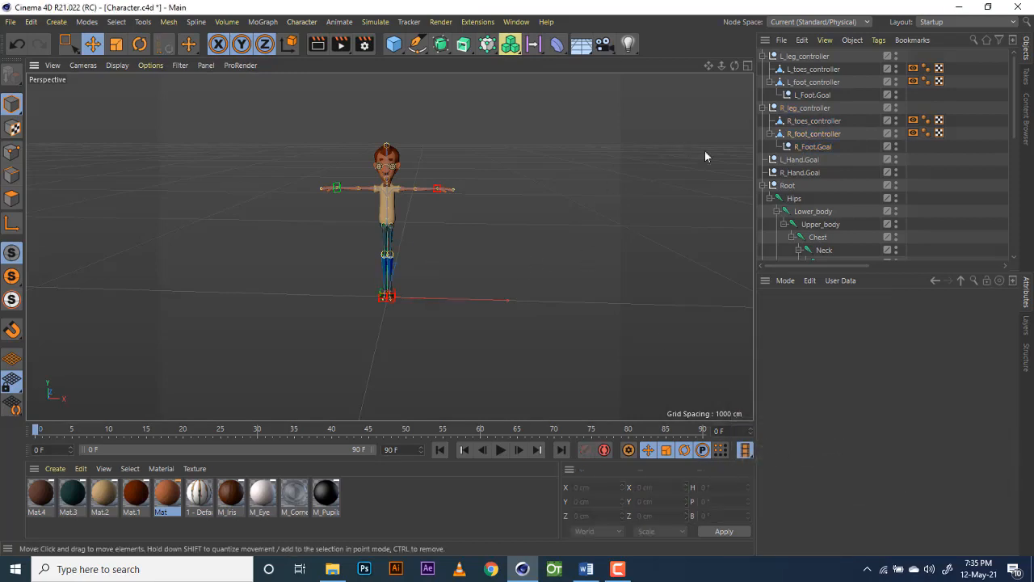
Step: Change the display color of R_toes_controller to green to match R_foot_controller
{"action": "left_click", "coordinate": [814, 134]}
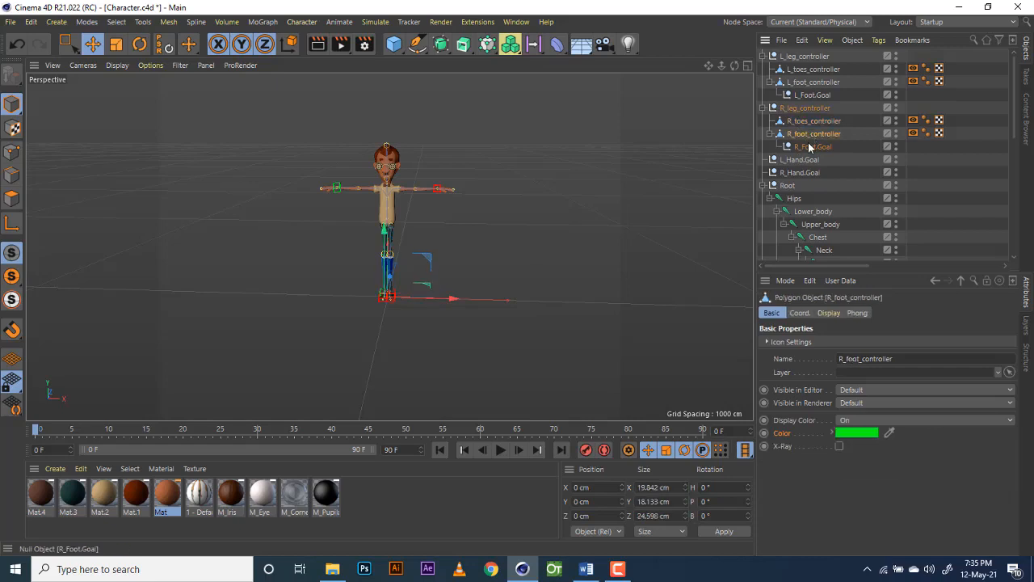
{"action": "left_click", "coordinate": [817, 121]}
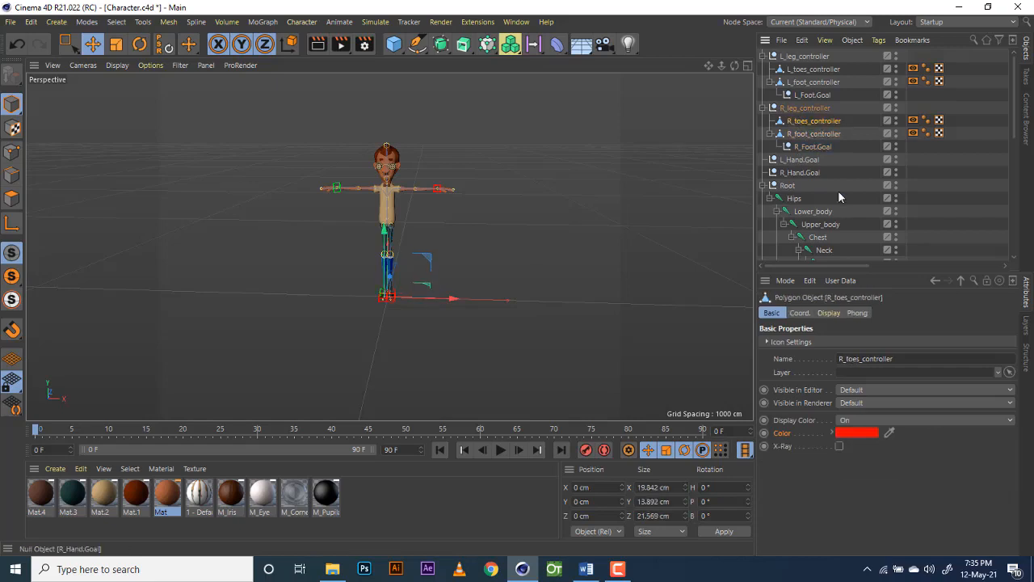
{"action": "left_click", "coordinate": [861, 437]}
{"action": "left_click", "coordinate": [856, 432]}
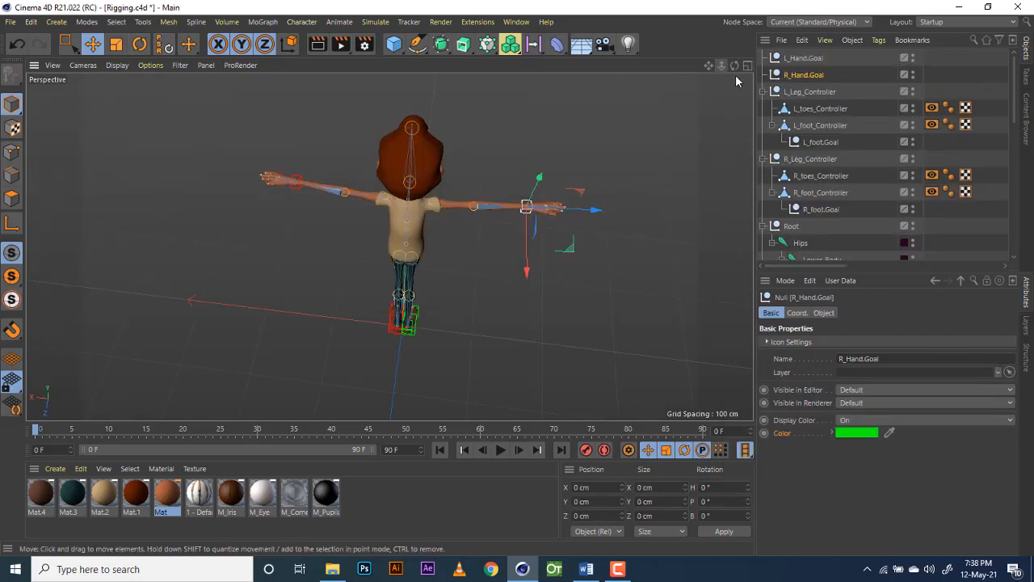
{"action": "left_click_drag", "start_coordinate": [735, 66], "coordinate": [668, 82]}
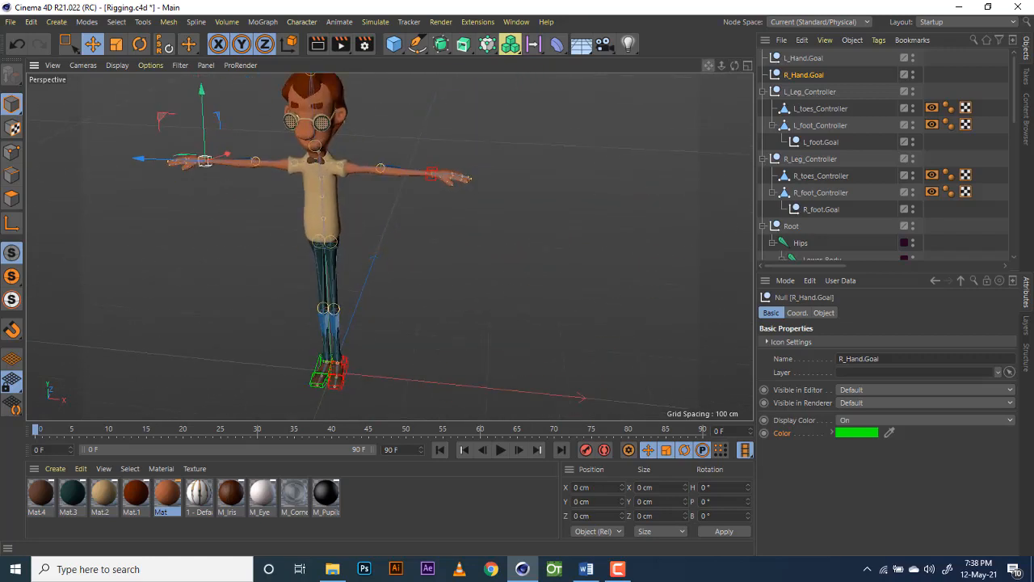
{"action": "left_click_drag", "start_coordinate": [734, 67], "coordinate": [683, 70]}
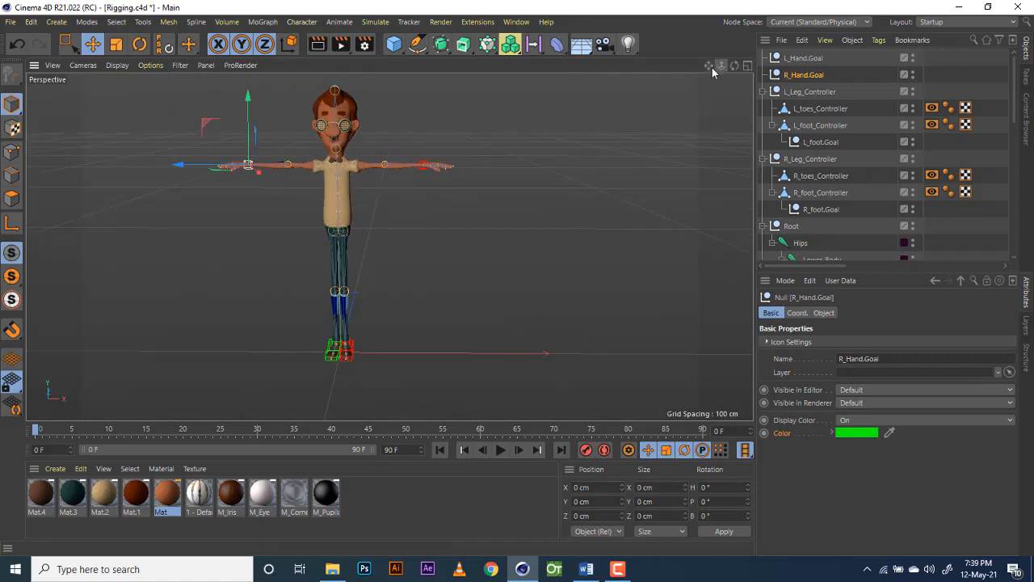
{"action": "scroll", "coordinate": [362, 221], "scroll_direction": "up", "scroll_amount": 3}
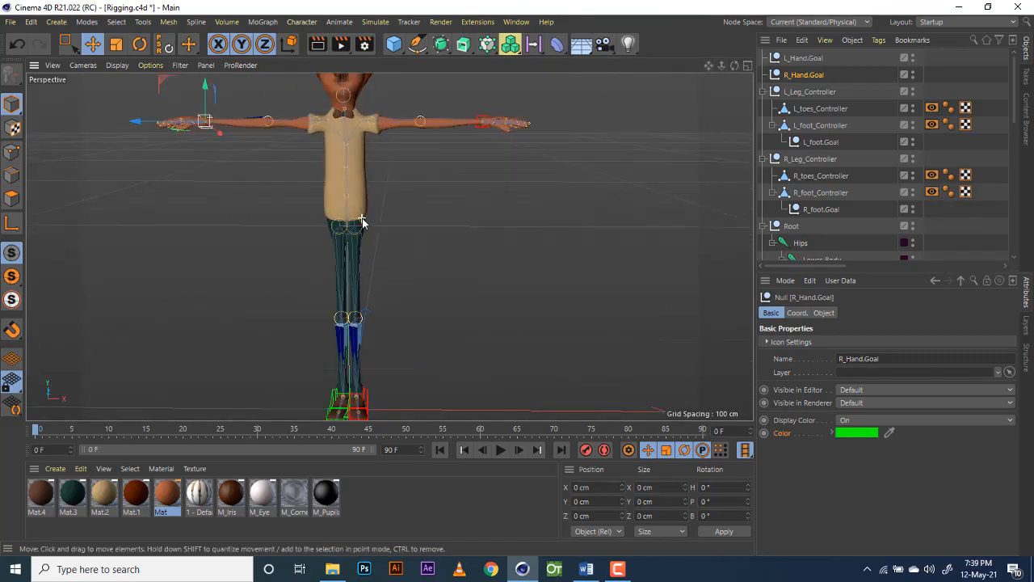
{"action": "scroll", "coordinate": [362, 221], "scroll_direction": "up", "scroll_amount": 4}
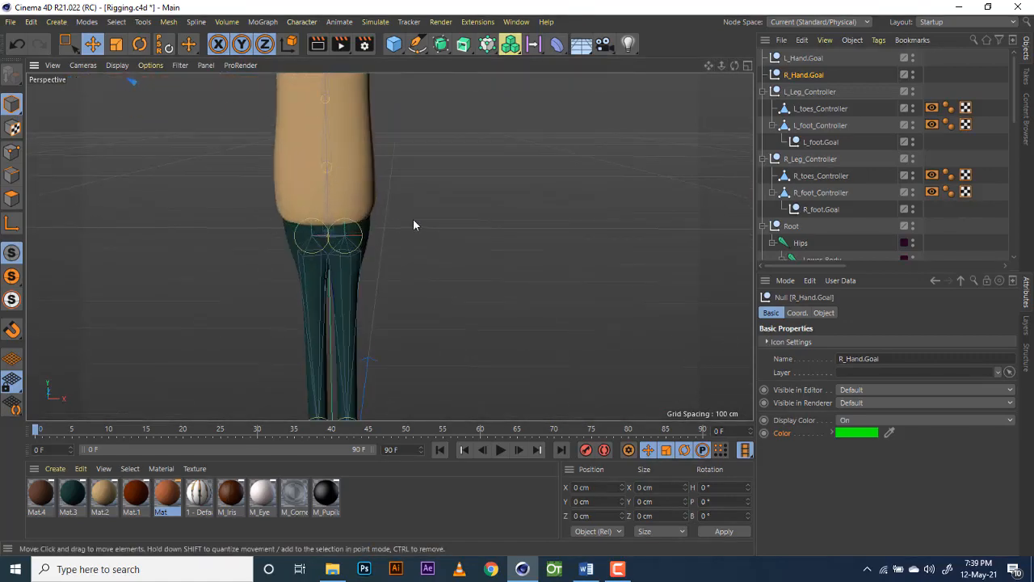
{"action": "scroll", "coordinate": [389, 245], "scroll_direction": "down", "scroll_amount": 5}
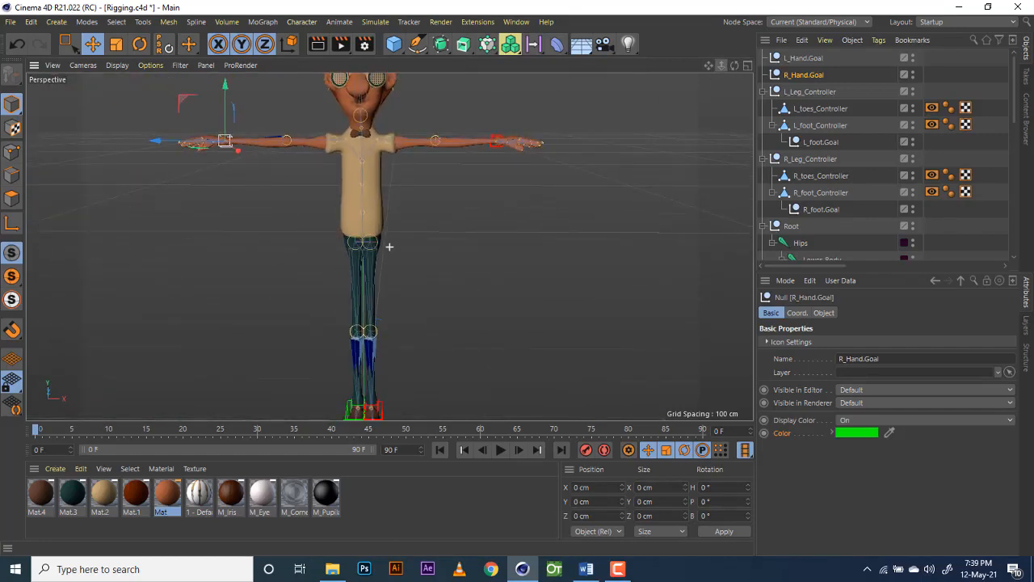
{"action": "scroll", "coordinate": [389, 245], "scroll_direction": "down", "scroll_amount": 1}
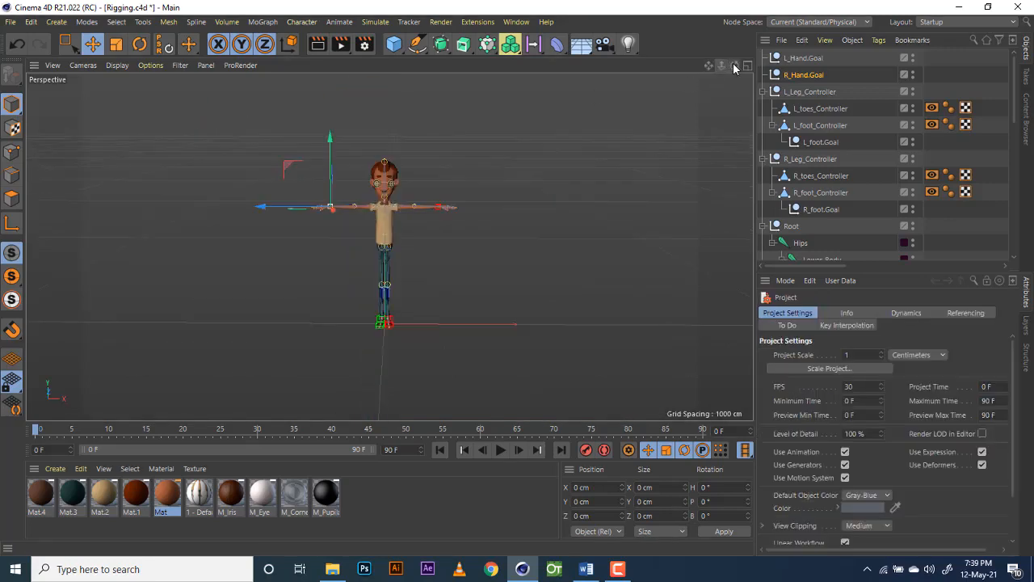
{"action": "left_click_drag", "start_coordinate": [735, 66], "coordinate": [413, 238]}
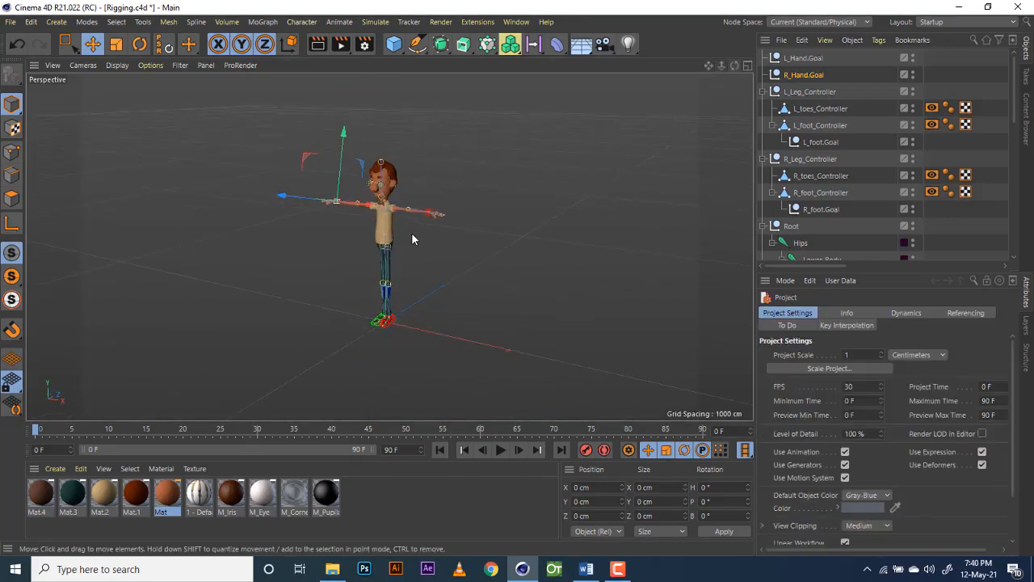
{"action": "scroll", "coordinate": [467, 275], "scroll_direction": "up", "scroll_amount": 8}
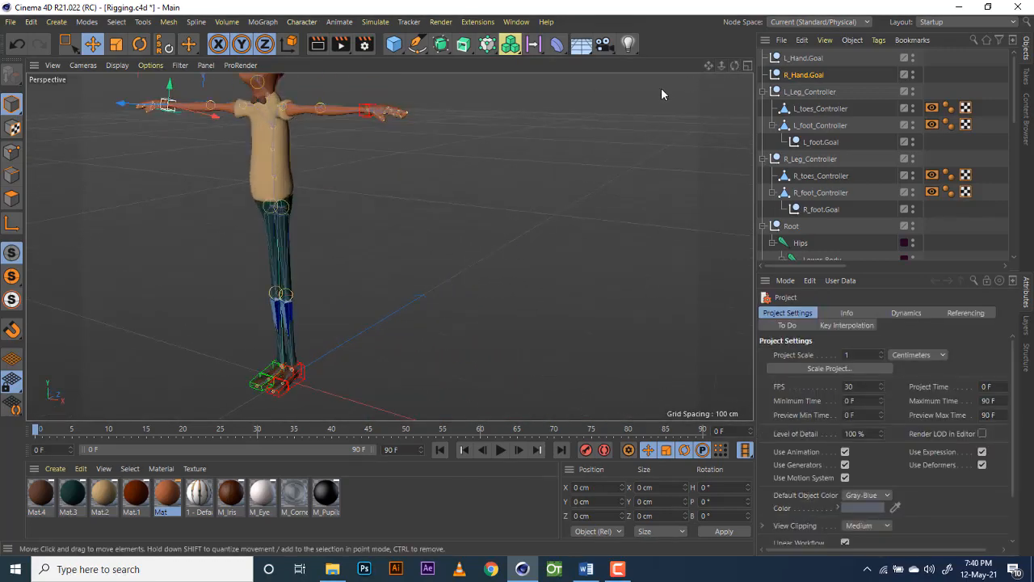
{"action": "left_click_drag", "start_coordinate": [708, 66], "coordinate": [389, 247]}
{"action": "left_click_drag", "start_coordinate": [723, 66], "coordinate": [388, 247]}
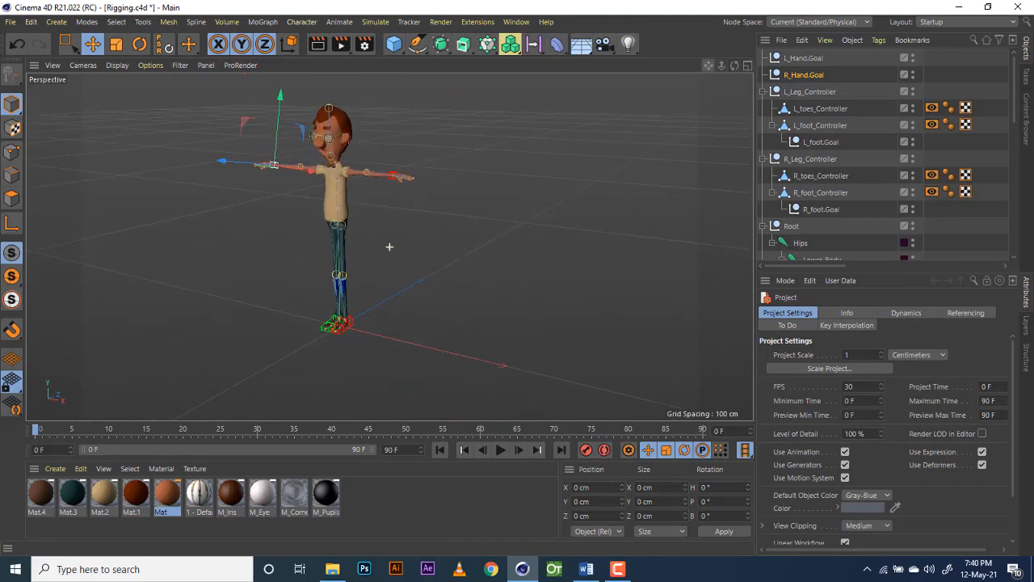
{"action": "left_click_drag", "start_coordinate": [735, 66], "coordinate": [388, 245]}
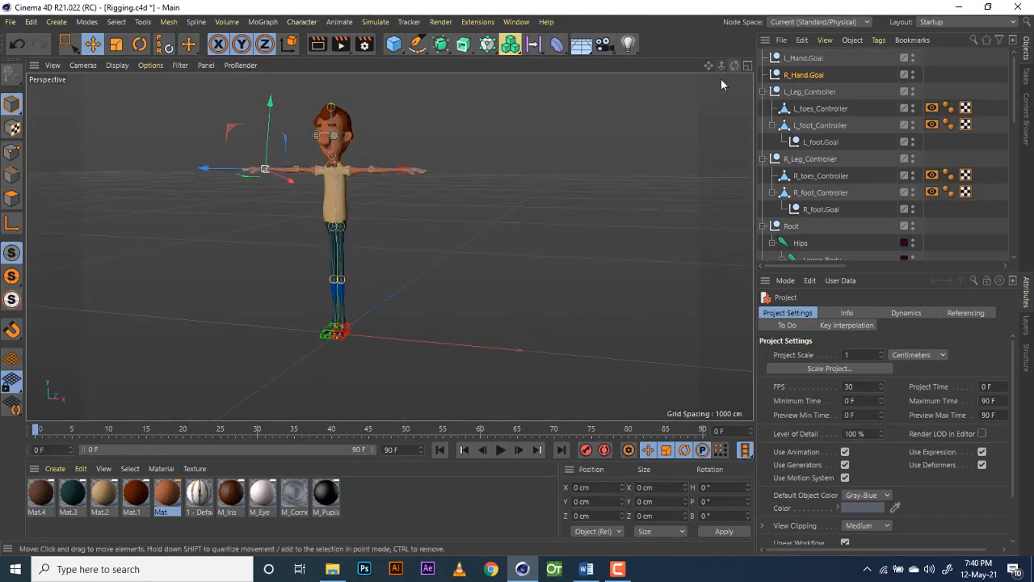
Step: Select every object from L_Hand.Goal through Body and bind the joints to the character mesh
{"action": "left_click", "coordinate": [804, 58]}
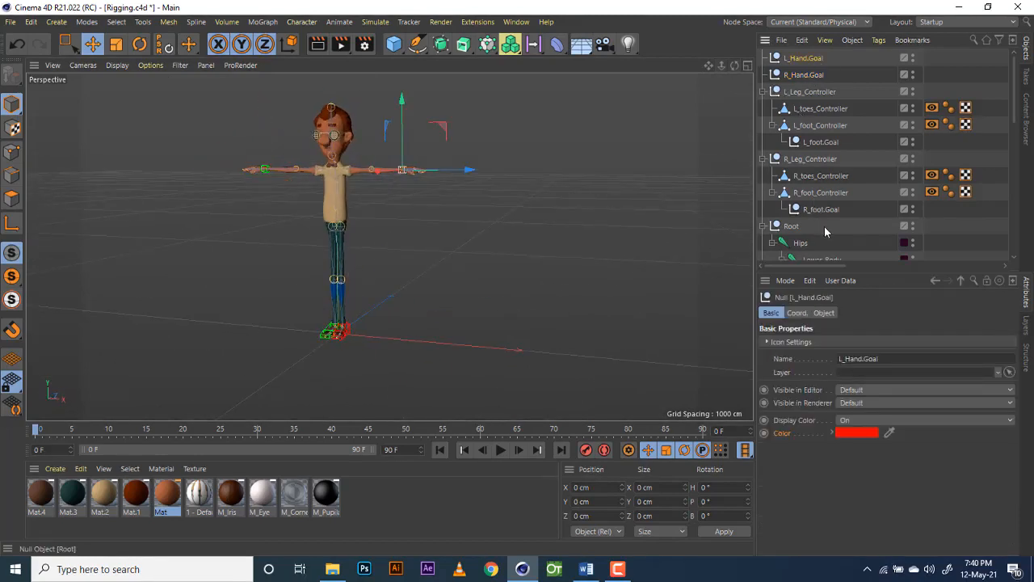
{"action": "scroll", "coordinate": [825, 231], "scroll_direction": "down", "scroll_amount": 5}
{"action": "scroll", "coordinate": [825, 231], "scroll_direction": "up", "scroll_amount": 8}
{"action": "scroll", "coordinate": [815, 146], "scroll_direction": "down", "scroll_amount": 5}
{"action": "scroll", "coordinate": [815, 156], "scroll_direction": "down", "scroll_amount": 2}
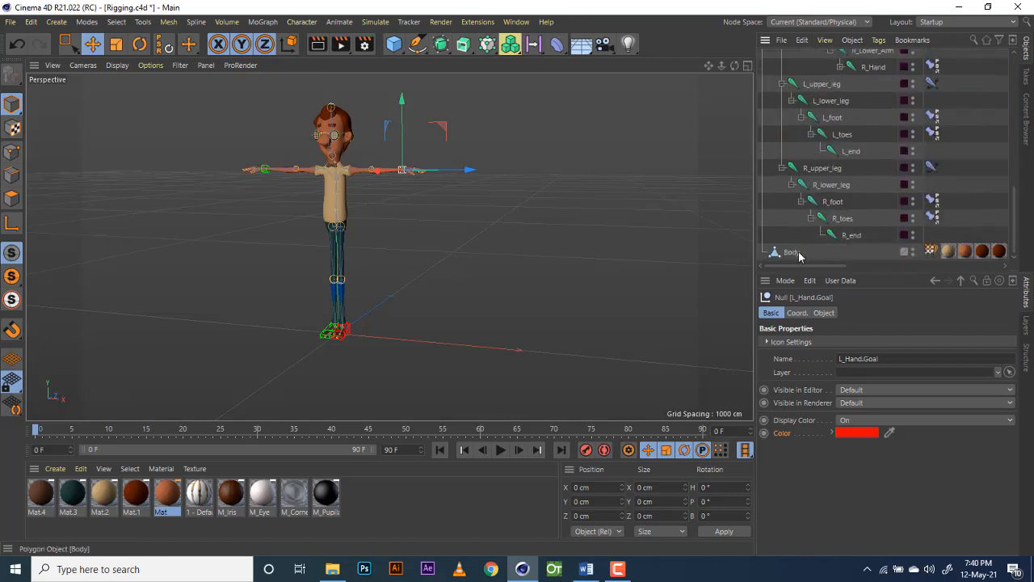
{"action": "left_click", "coordinate": [792, 253], "text": "shift"}
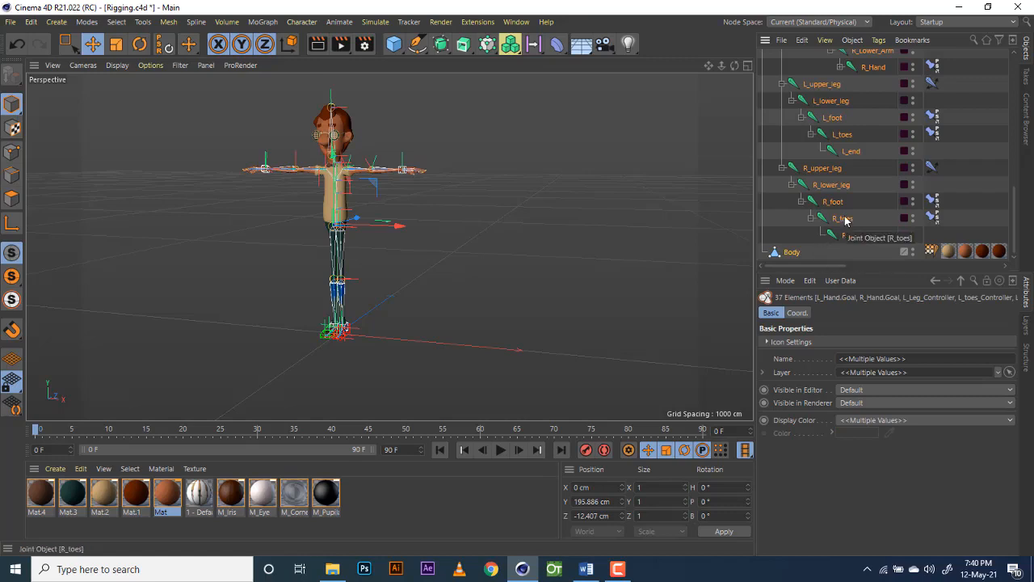
{"action": "scroll", "coordinate": [844, 217], "scroll_direction": "up", "scroll_amount": 5}
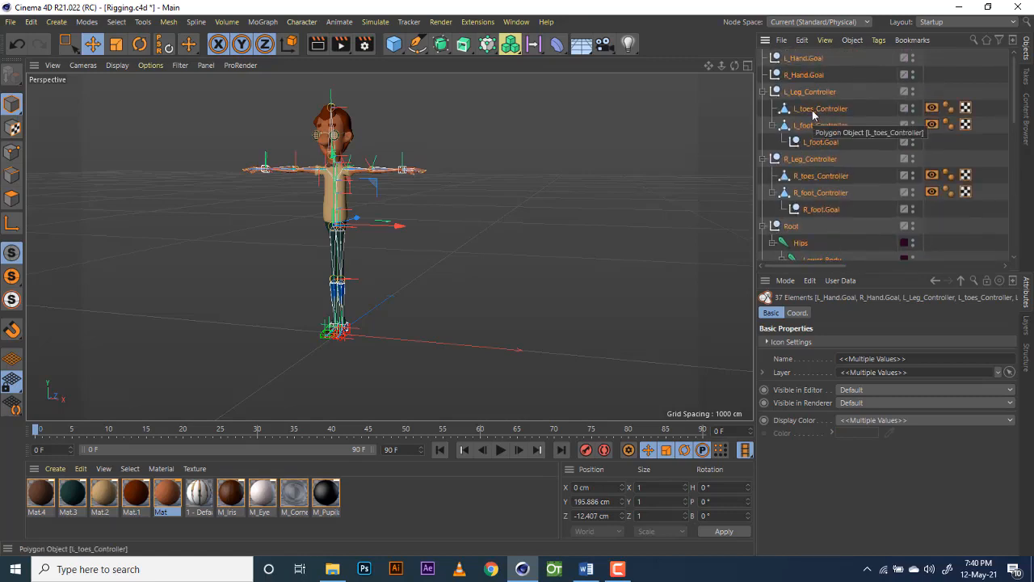
{"action": "scroll", "coordinate": [824, 121], "scroll_direction": "down", "scroll_amount": 5}
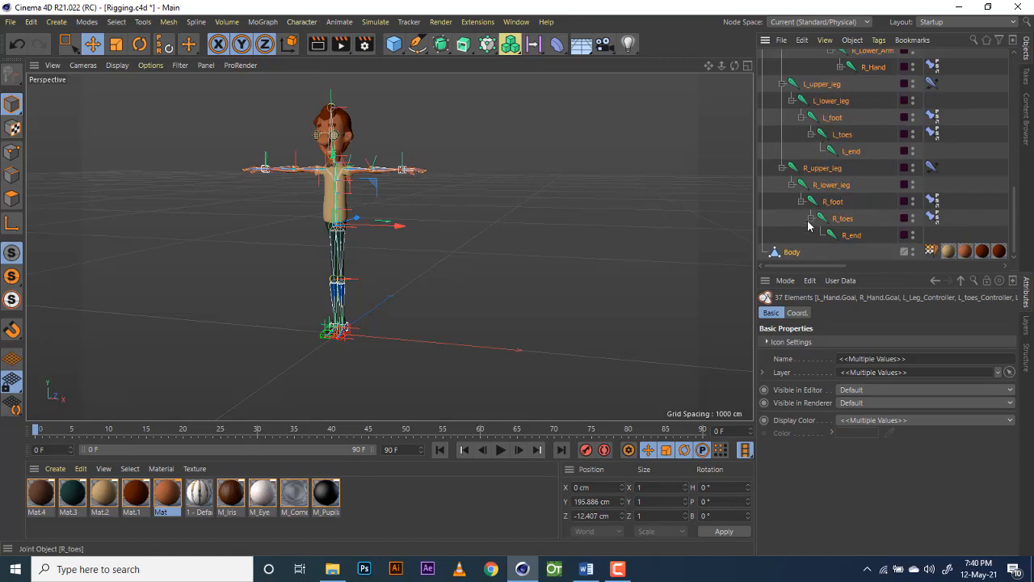
{"action": "scroll", "coordinate": [826, 218], "scroll_direction": "up", "scroll_amount": 5}
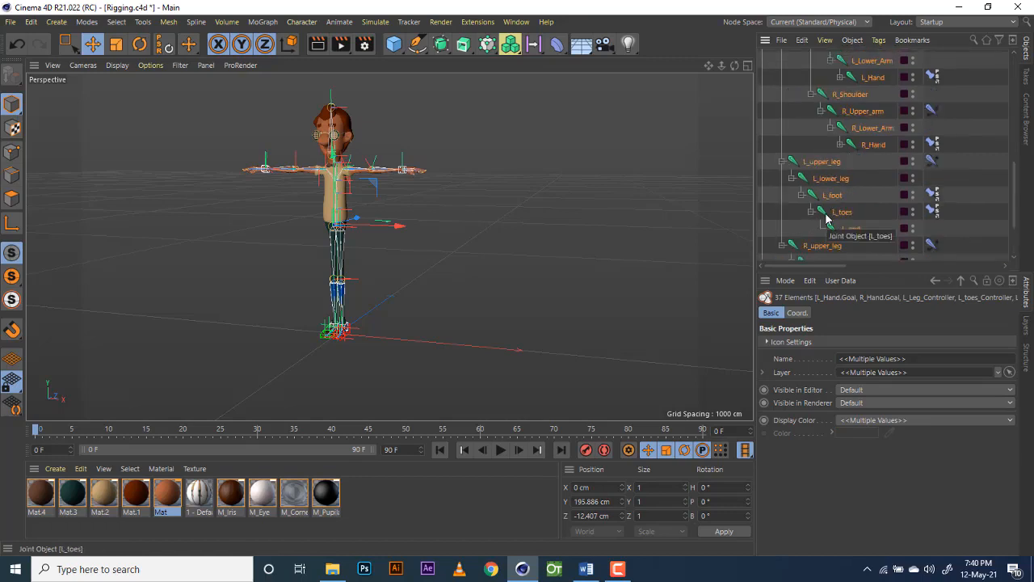
{"action": "scroll", "coordinate": [826, 218], "scroll_direction": "up", "scroll_amount": 3}
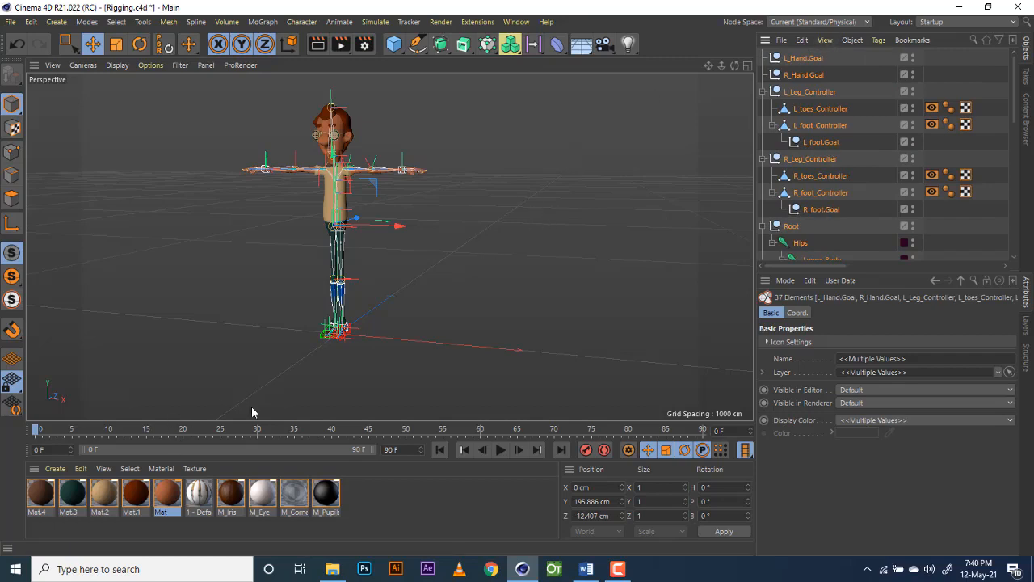
{"action": "left_click", "coordinate": [301, 22]}
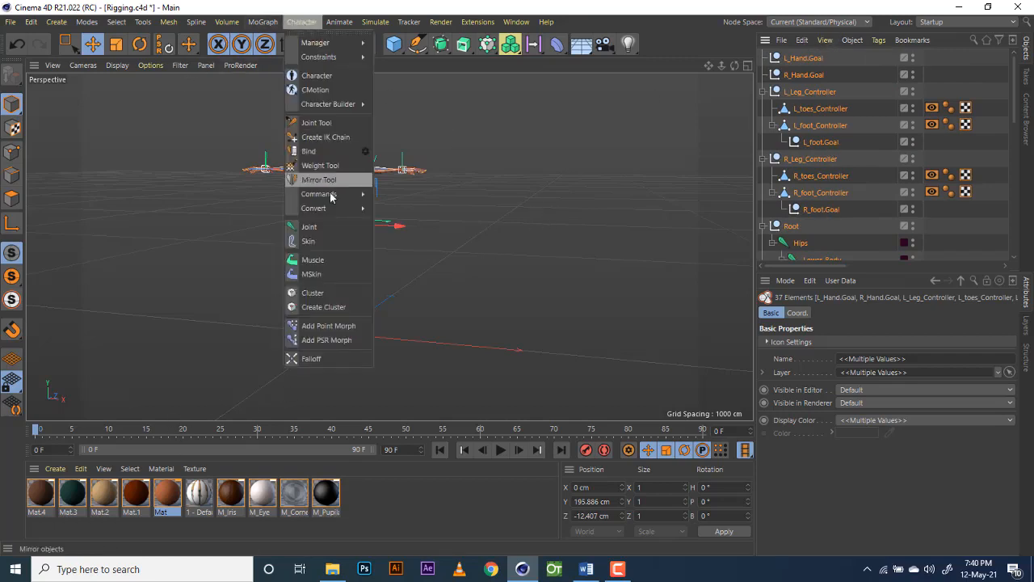
{"action": "left_click", "coordinate": [312, 151]}
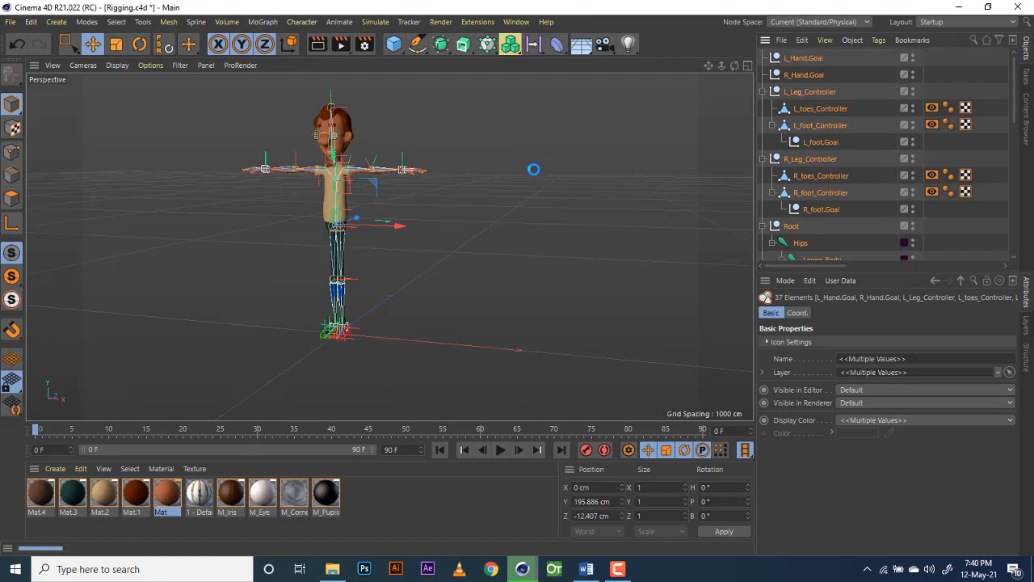
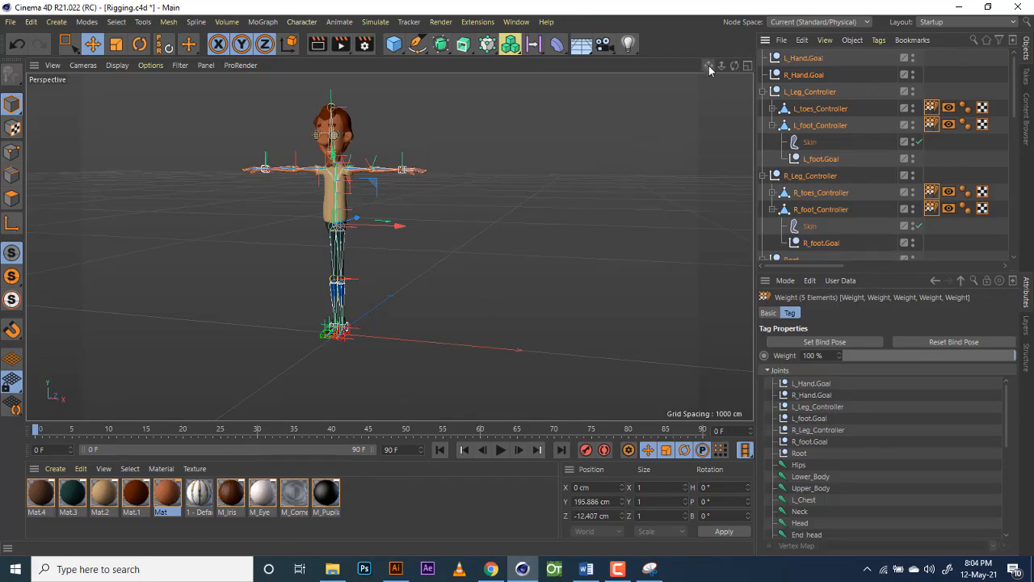
Step: Lower L_Hand.Goal beside the body to about Y -81 cm and Z -73 cm, and rotate its pitch to about -74°
{"action": "left_click_drag", "start_coordinate": [709, 65], "coordinate": [848, 108]}
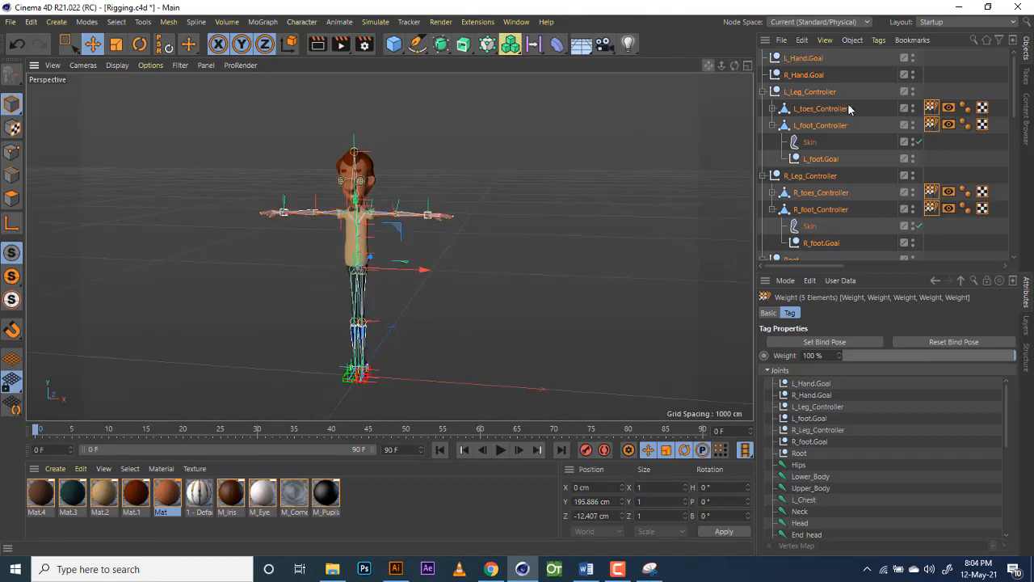
{"action": "left_click", "coordinate": [813, 61]}
{"action": "left_click_drag", "start_coordinate": [734, 67], "coordinate": [768, 71]}
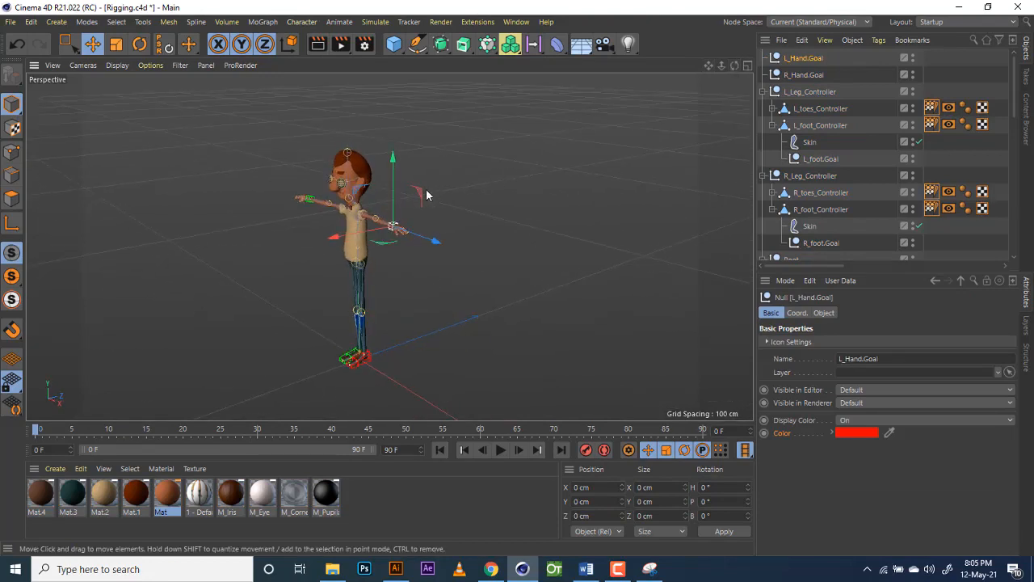
{"action": "left_click_drag", "start_coordinate": [427, 191], "coordinate": [389, 247]}
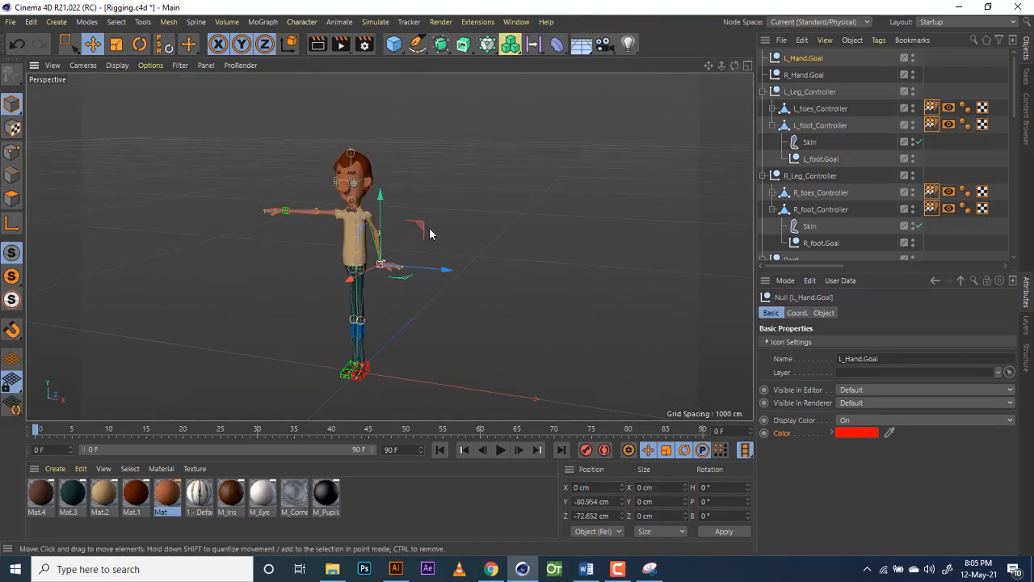
{"action": "left_click", "coordinate": [139, 46]}
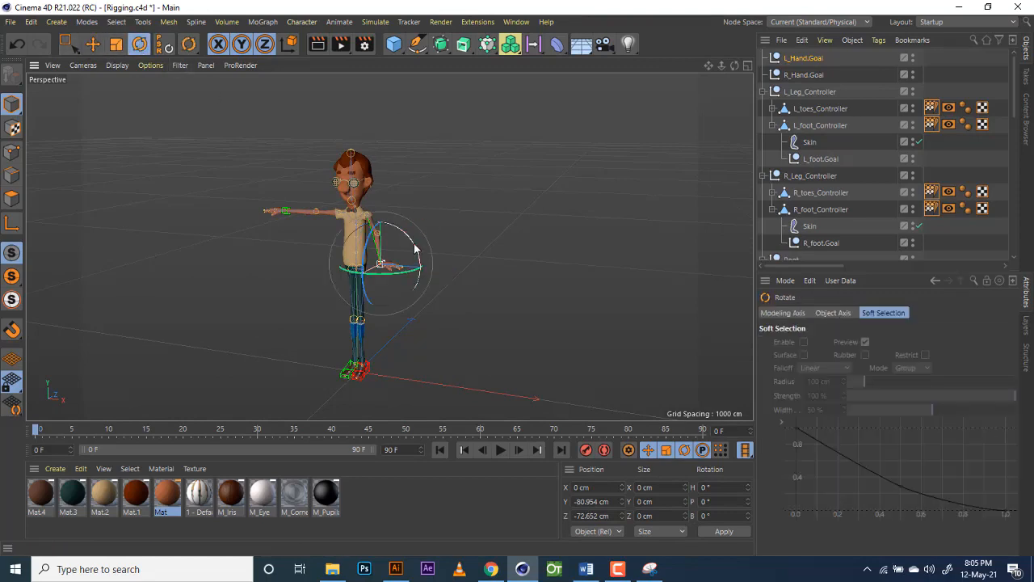
{"action": "left_click_drag", "start_coordinate": [419, 277], "coordinate": [411, 305]}
{"action": "left_click_drag", "start_coordinate": [412, 262], "coordinate": [413, 304]}
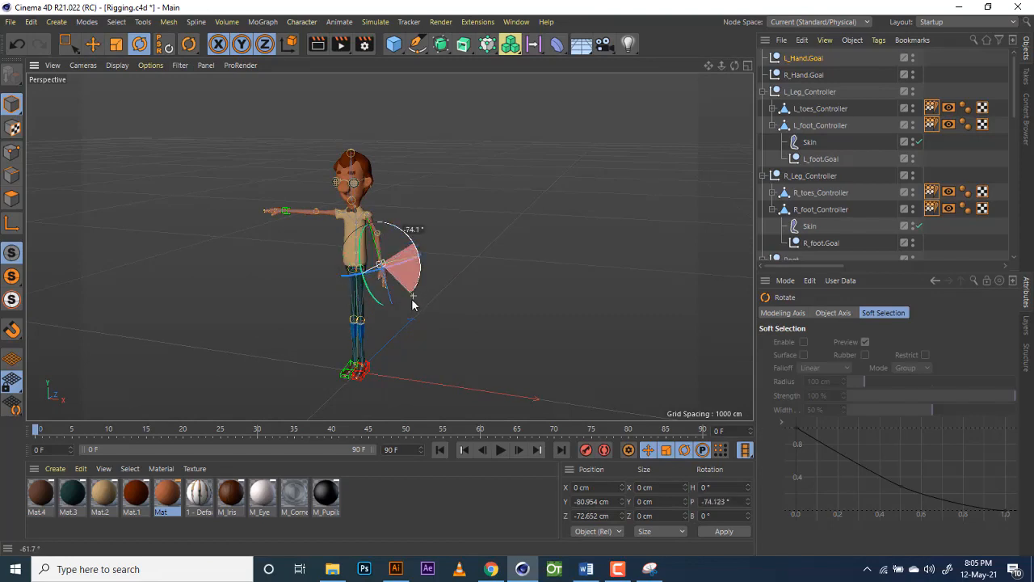
Step: Lower R_Hand.Goal beside the body to about Y -91 cm and Z -89 cm, and rotate its pitch to about -66°
{"action": "left_click_drag", "start_coordinate": [501, 243], "coordinate": [469, 233], "text": "alt"}
{"action": "left_click", "coordinate": [804, 74]}
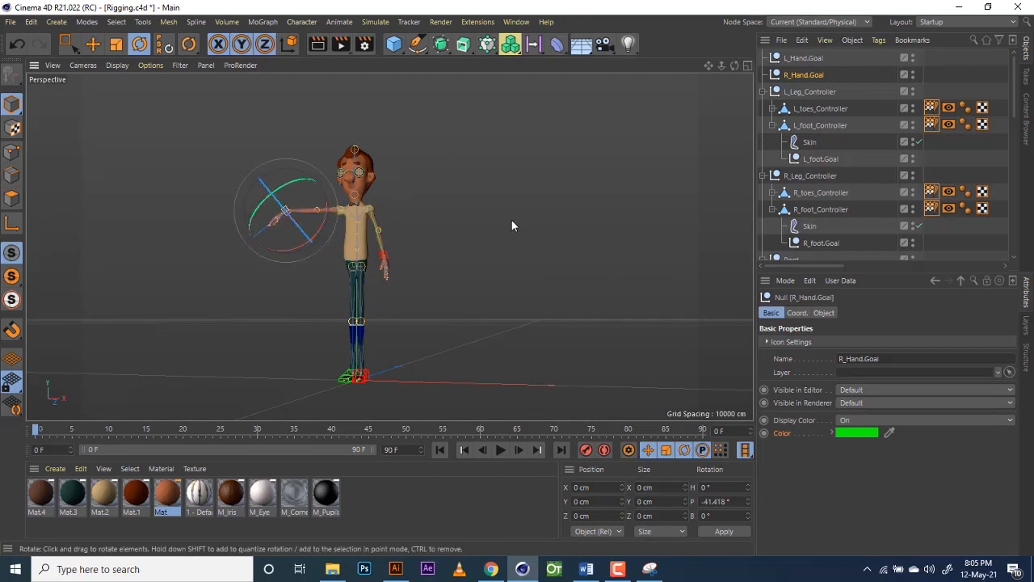
{"action": "left_click", "coordinate": [94, 45]}
{"action": "mouse_move", "coordinate": [388, 243]}
{"action": "left_mouse_down", "text": "alt"}
{"action": "mouse_move", "coordinate": [485, 178]}
{"action": "mouse_move", "coordinate": [517, 192]}
{"action": "mouse_move", "coordinate": [547, 302]}
{"action": "mouse_move", "coordinate": [389, 247]}
{"action": "left_mouse_up", "text": "alt"}
{"action": "left_click_drag", "start_coordinate": [247, 246], "coordinate": [266, 195]}
{"action": "left_click_drag", "start_coordinate": [380, 243], "coordinate": [290, 254], "text": "alt"}
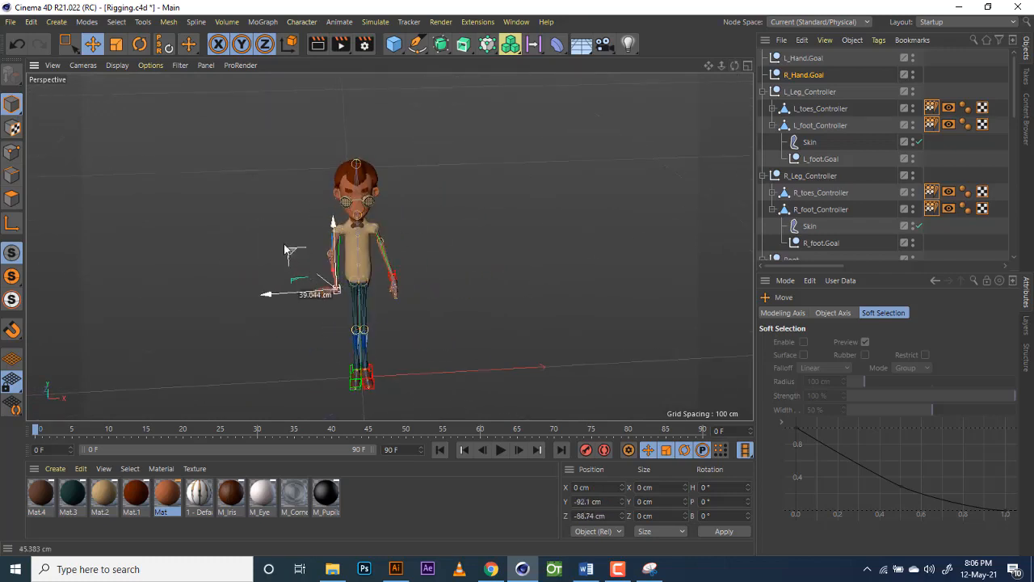
{"action": "key", "text": "r"}
{"action": "left_click_drag", "start_coordinate": [318, 297], "coordinate": [316, 302]}
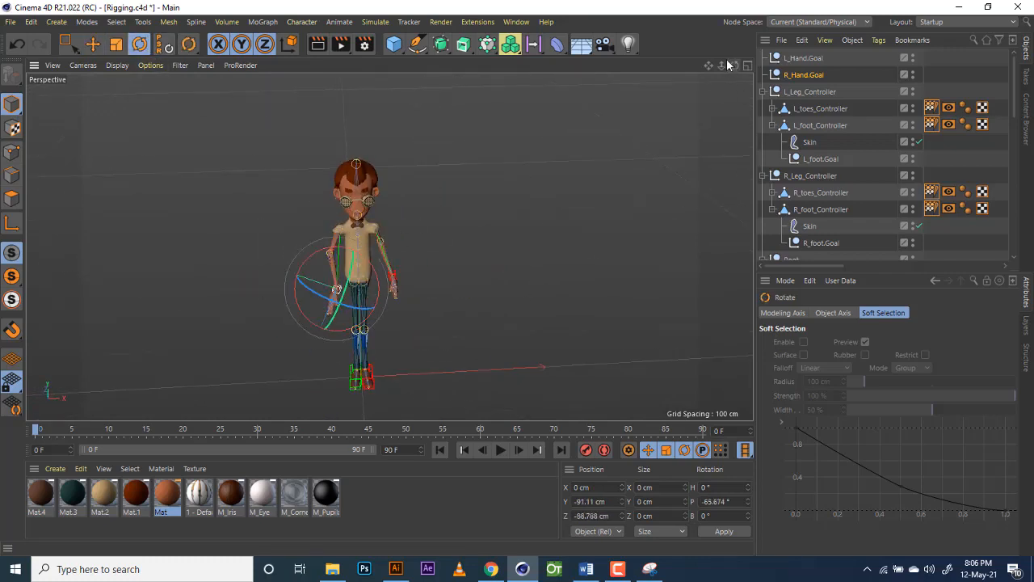
Step: Lift L_Leg_Controller up and forward to about Y 69 cm and Z -135 cm so the left knee bends
{"action": "left_click_drag", "start_coordinate": [734, 70], "coordinate": [286, 269]}
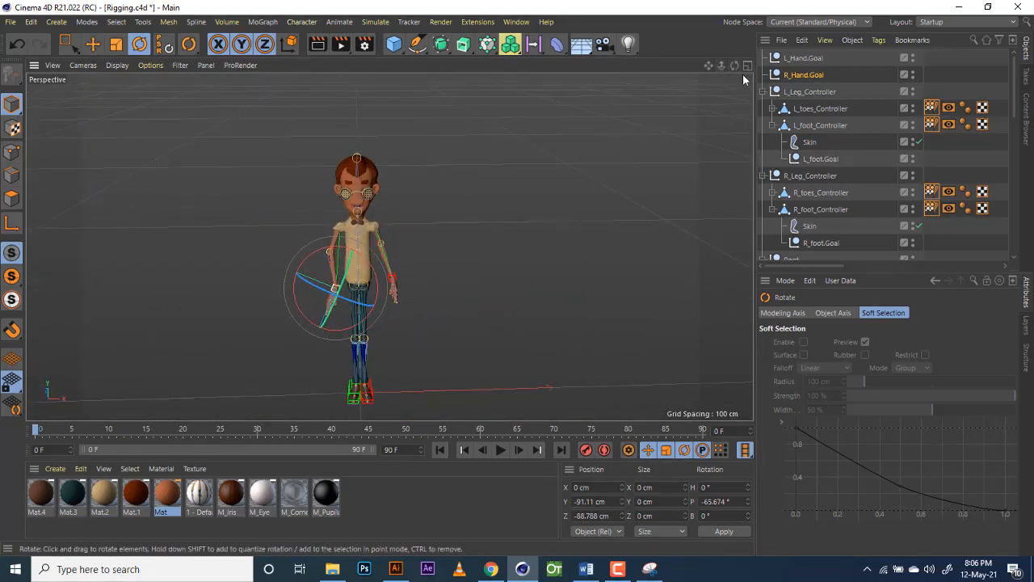
{"action": "left_click_drag", "start_coordinate": [713, 64], "coordinate": [695, 67]}
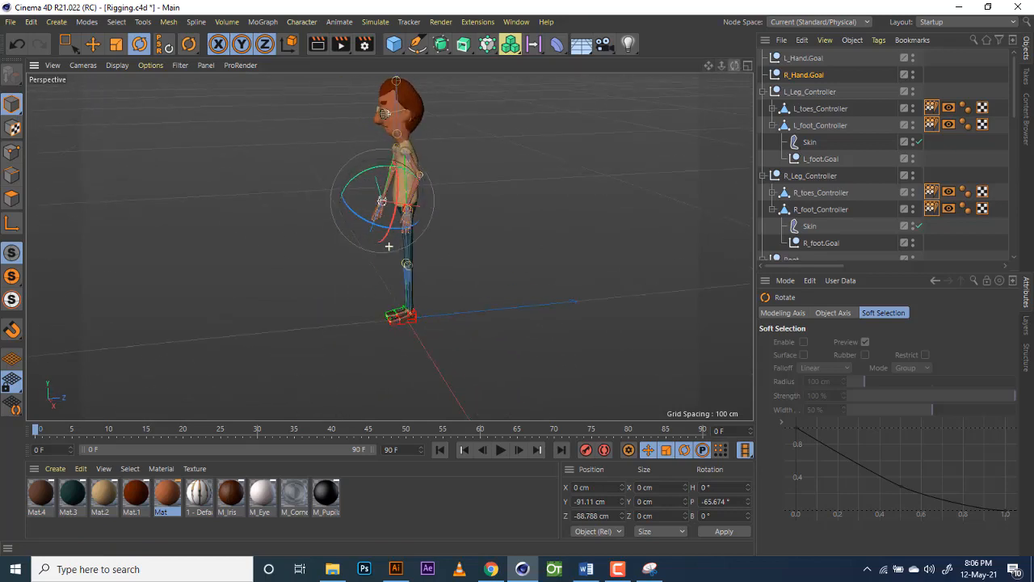
{"action": "left_click", "coordinate": [823, 93]}
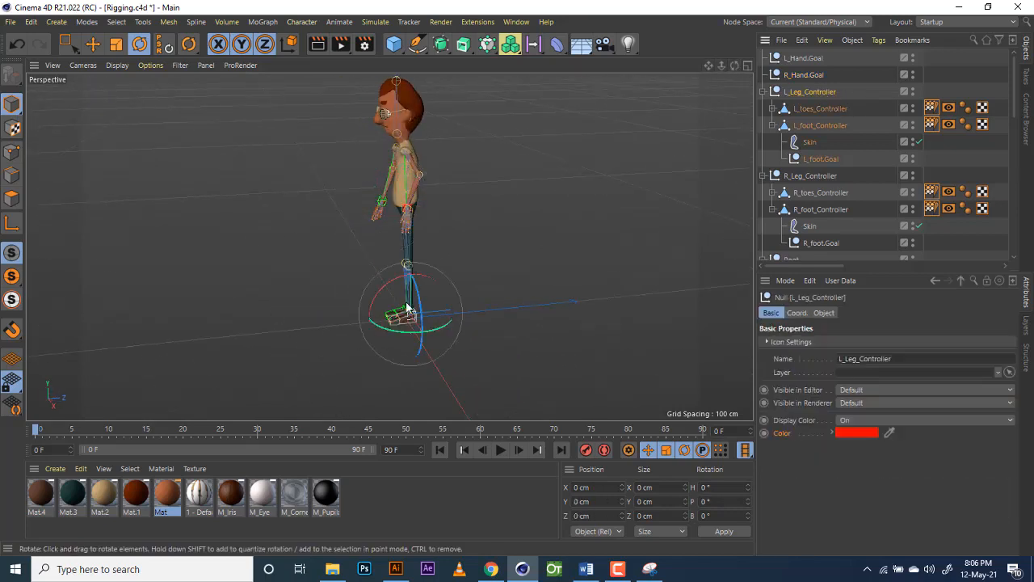
{"action": "left_click", "coordinate": [92, 43]}
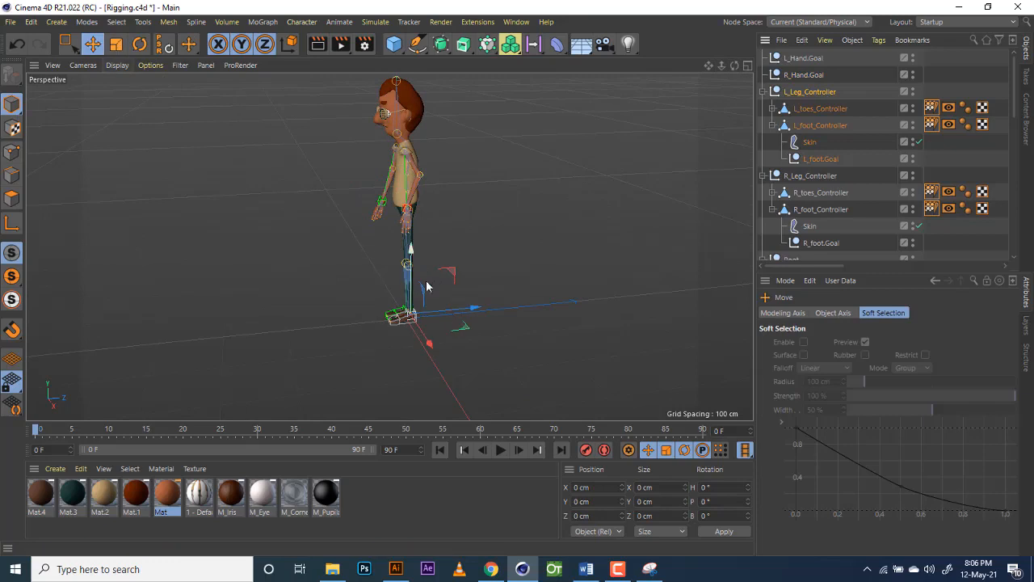
{"action": "left_click_drag", "start_coordinate": [438, 258], "coordinate": [397, 218]}
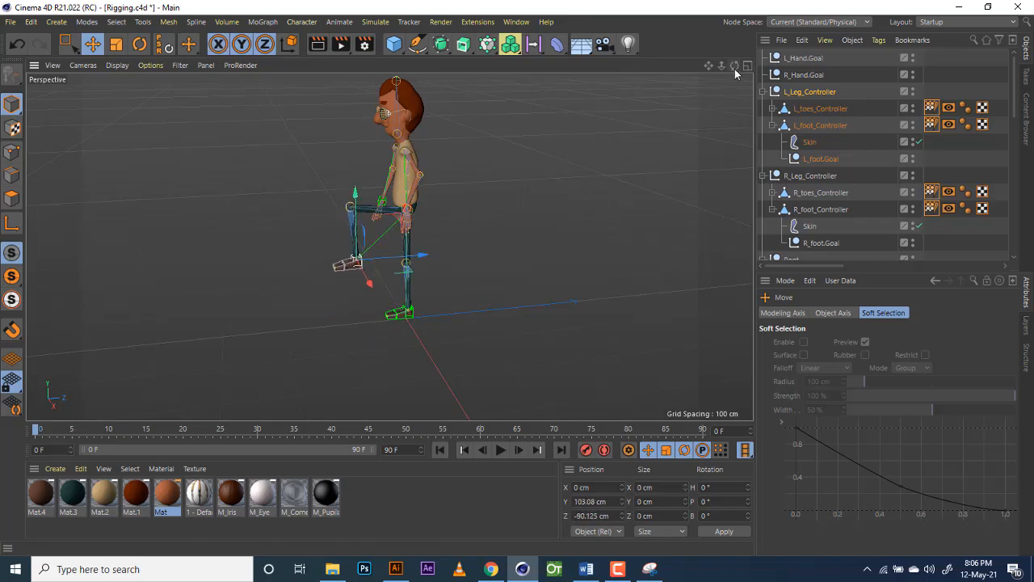
{"action": "mouse_move", "coordinate": [735, 66]}
{"action": "left_mouse_down"}
{"action": "mouse_move", "coordinate": [663, 70]}
{"action": "mouse_move", "coordinate": [737, 79]}
{"action": "mouse_move", "coordinate": [752, 64]}
{"action": "mouse_move", "coordinate": [647, 89]}
{"action": "mouse_move", "coordinate": [735, 73]}
{"action": "left_mouse_up"}
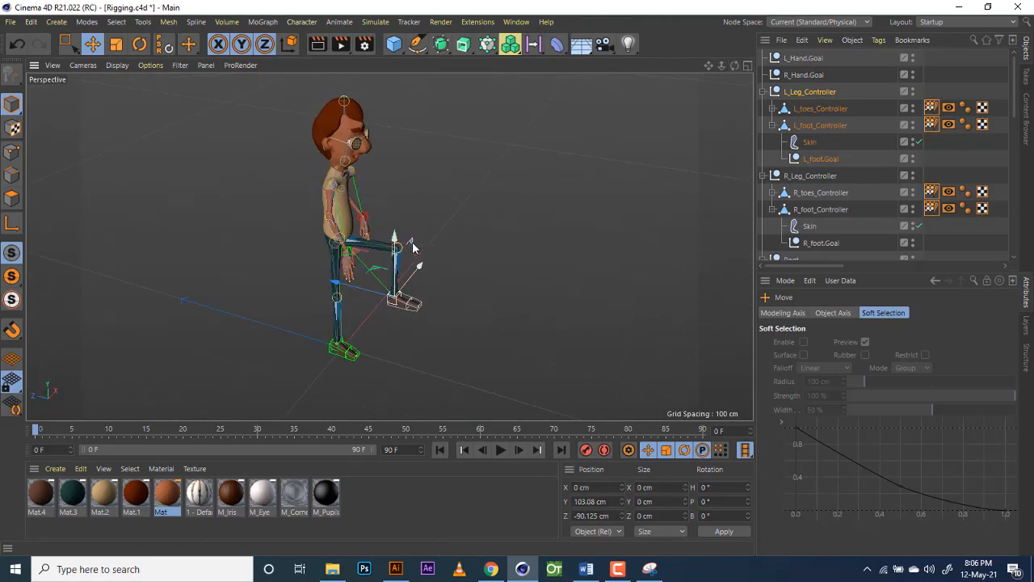
{"action": "mouse_move", "coordinate": [422, 247]}
{"action": "left_mouse_down"}
{"action": "mouse_move", "coordinate": [429, 233]}
{"action": "mouse_move", "coordinate": [409, 236]}
{"action": "mouse_move", "coordinate": [431, 253]}
{"action": "mouse_move", "coordinate": [408, 235]}
{"action": "left_mouse_up"}
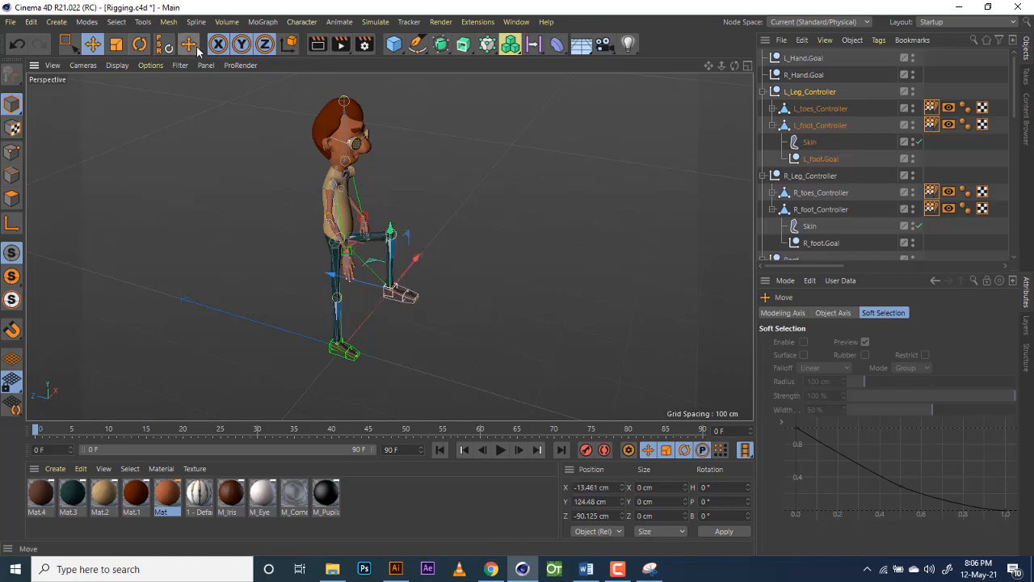
{"action": "left_click", "coordinate": [164, 44]}
{"action": "left_click_drag", "start_coordinate": [734, 67], "coordinate": [403, 235]}
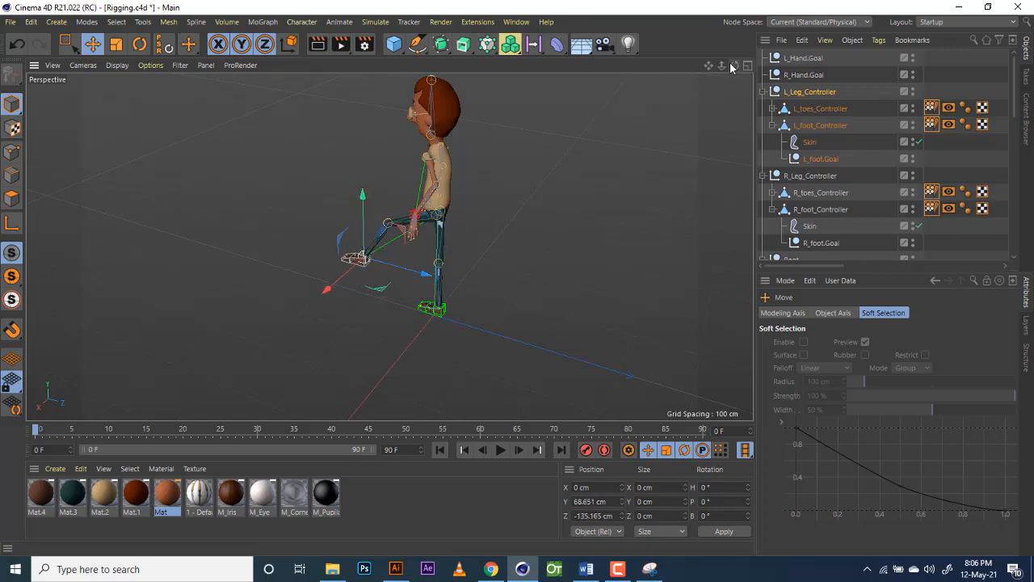
Step: Raise L_foot_Controller to about Y 16 cm to lift the left heel relative to the toes
{"action": "left_click_drag", "start_coordinate": [735, 66], "coordinate": [780, 54]}
{"action": "left_click_drag", "start_coordinate": [389, 247], "coordinate": [416, 312], "text": "alt"}
{"action": "scroll", "coordinate": [416, 312], "scroll_direction": "up", "scroll_amount": 4}
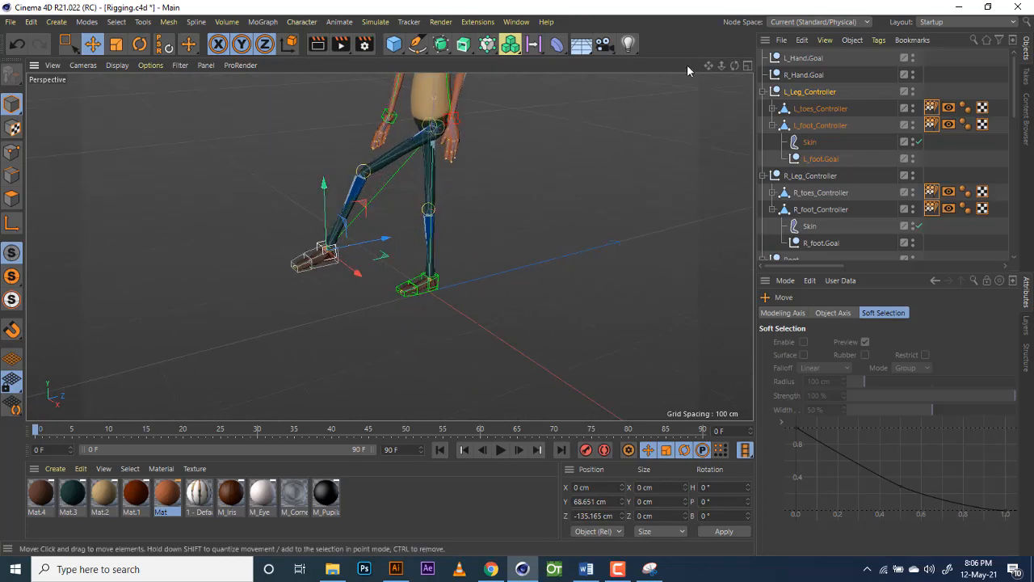
{"action": "left_click_drag", "start_coordinate": [722, 66], "coordinate": [389, 247]}
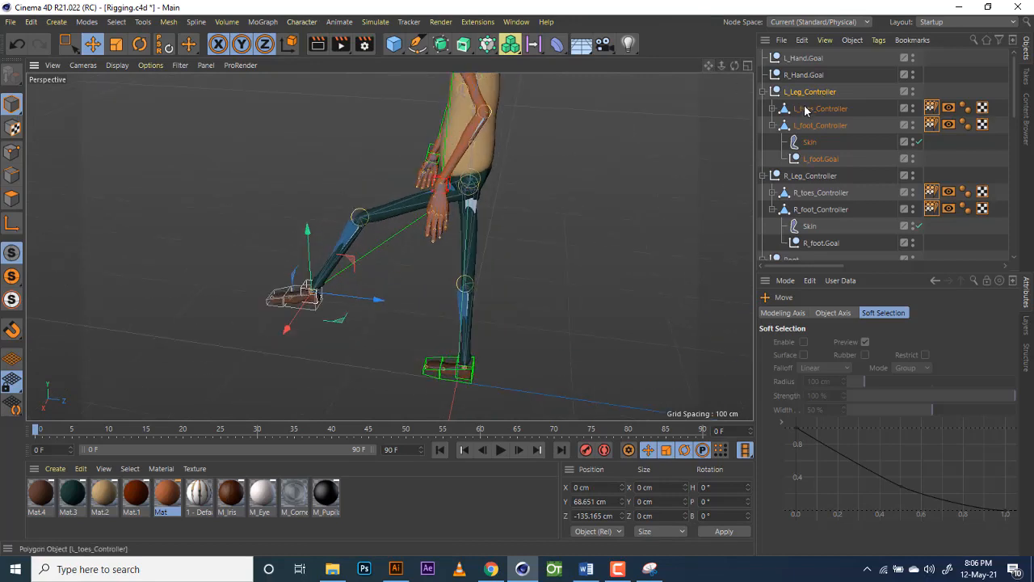
{"action": "left_click", "coordinate": [820, 125]}
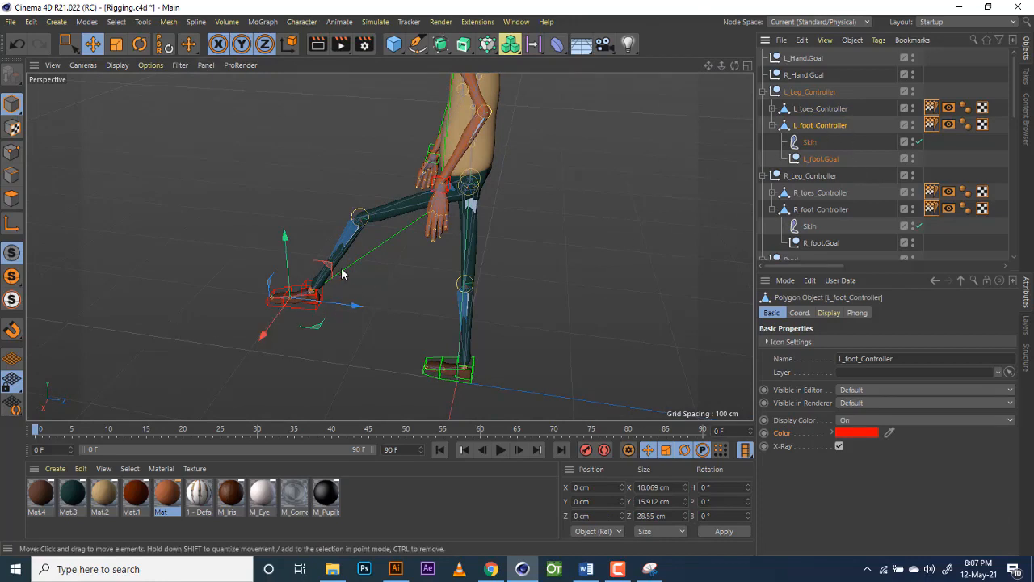
{"action": "mouse_move", "coordinate": [329, 263]}
{"action": "left_mouse_down"}
{"action": "mouse_move", "coordinate": [310, 251]}
{"action": "mouse_move", "coordinate": [328, 254]}
{"action": "left_mouse_up"}
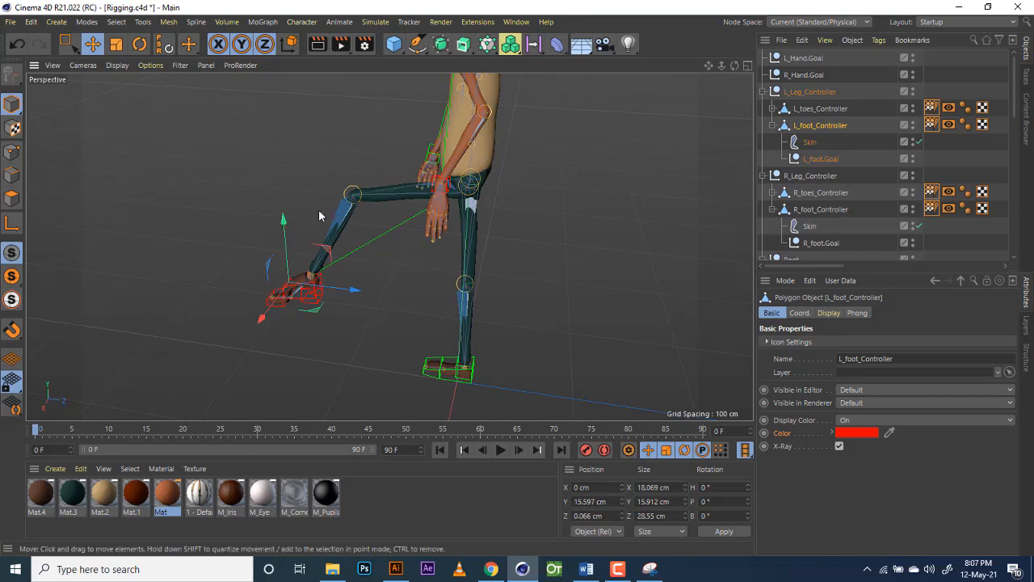
Step: Reset L_foot_Controller's position and rotation, and try tilting the left foot with a slight rotation
{"action": "left_click", "coordinate": [165, 46]}
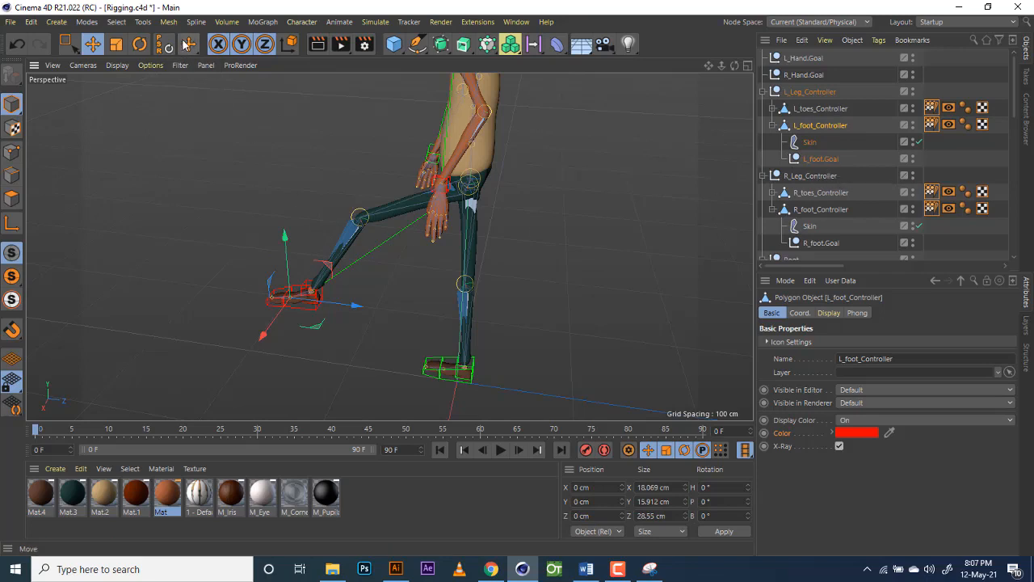
{"action": "left_click", "coordinate": [142, 46]}
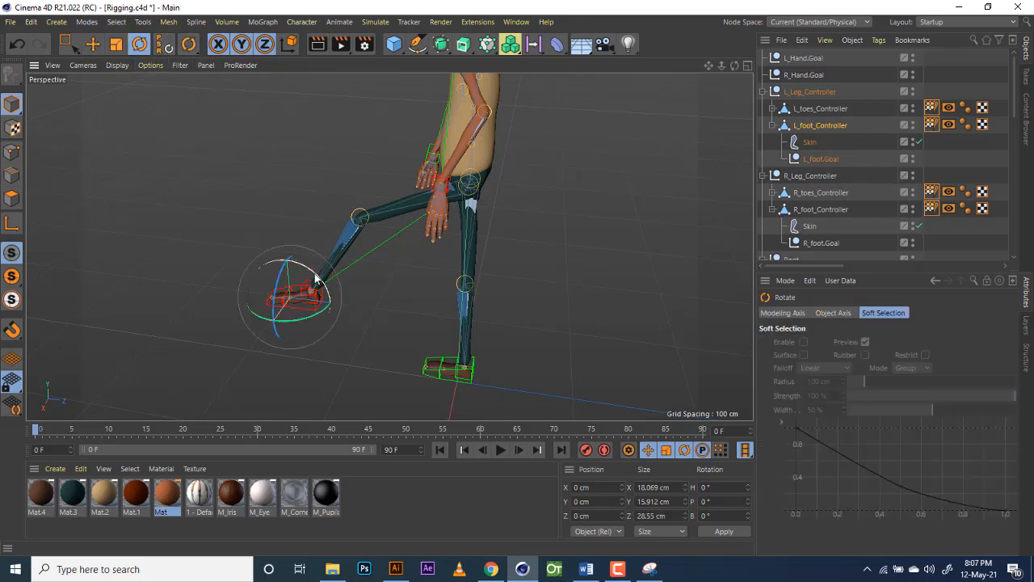
{"action": "left_click_drag", "start_coordinate": [332, 291], "coordinate": [306, 277]}
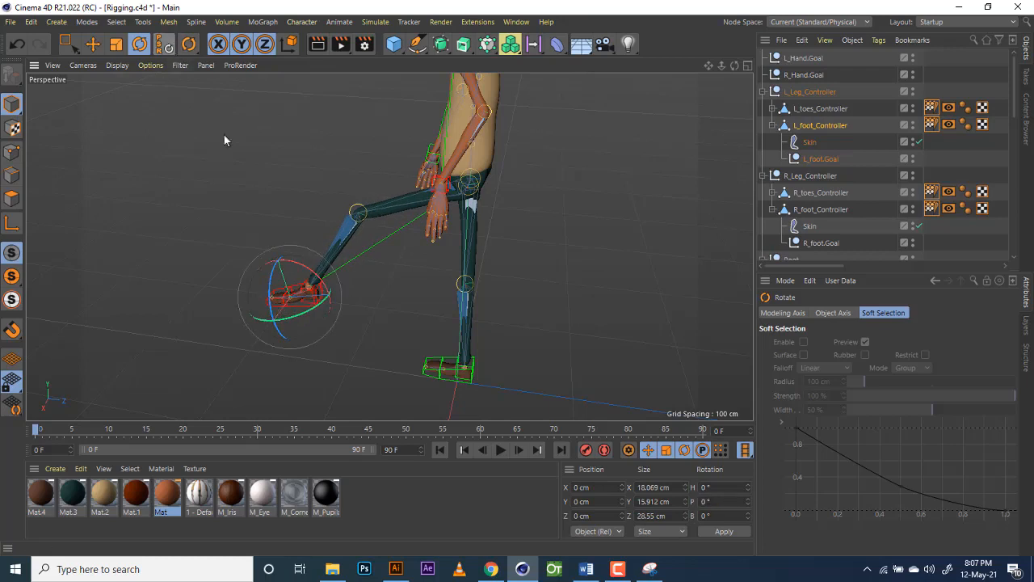
{"action": "left_click", "coordinate": [830, 161]}
Step: Rotate L_toes_Controller to a pitch of about -63° to test the bend of the left toes
{"action": "left_click", "coordinate": [824, 108]}
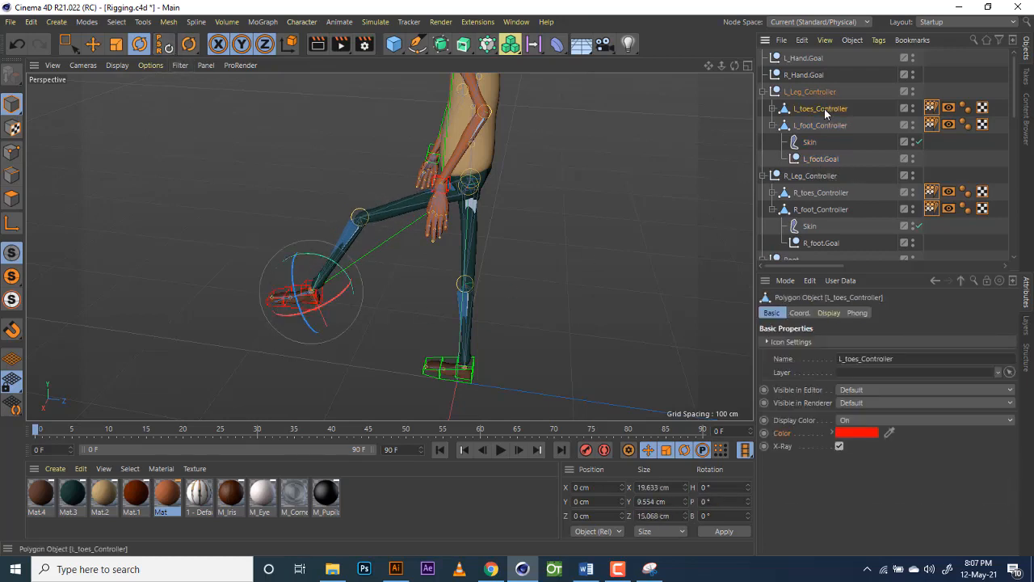
{"action": "left_click_drag", "start_coordinate": [307, 270], "coordinate": [323, 310]}
{"action": "scroll", "coordinate": [313, 310], "scroll_direction": "up", "scroll_amount": 10}
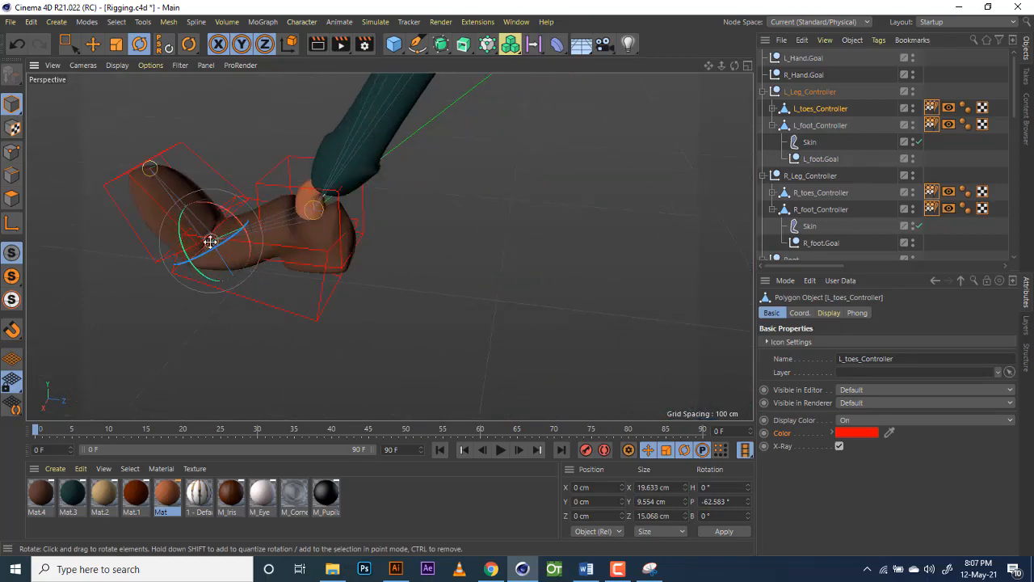
{"action": "scroll", "coordinate": [288, 302], "scroll_direction": "down", "scroll_amount": 8}
{"action": "scroll", "coordinate": [292, 304], "scroll_direction": "down", "scroll_amount": 4}
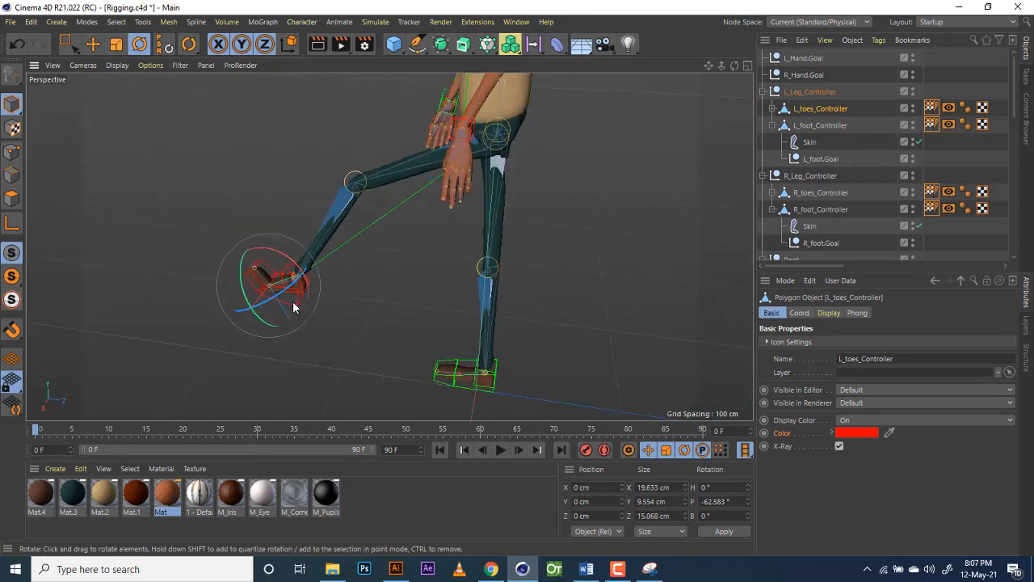
Step: Reset the position and rotation of L_Leg_Controller, L_foot_Controller and L_toes_Controller to return the left leg to its rest pose
{"action": "left_click", "coordinate": [816, 93]}
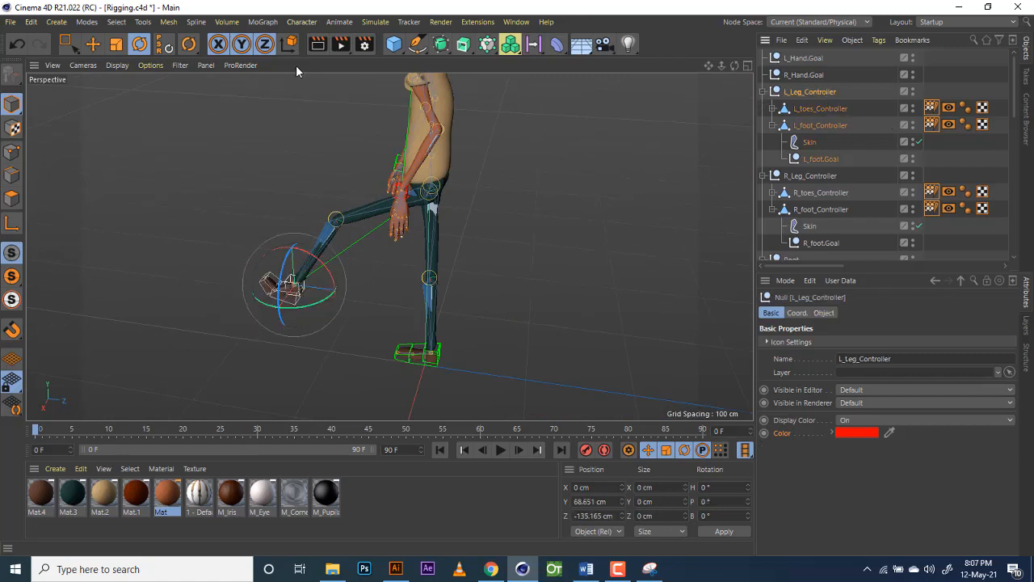
{"action": "left_click", "coordinate": [164, 45]}
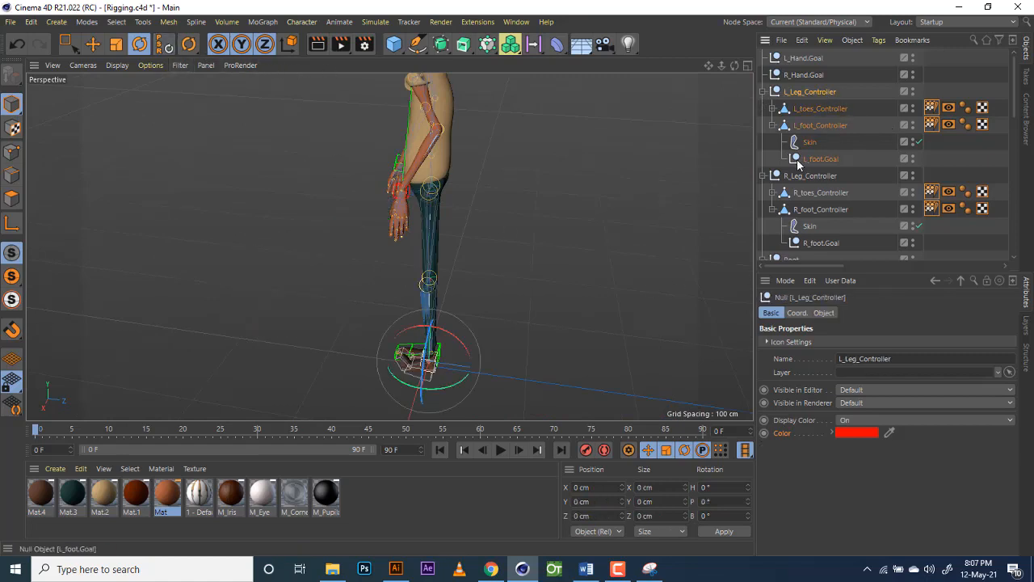
{"action": "left_click", "coordinate": [818, 110]}
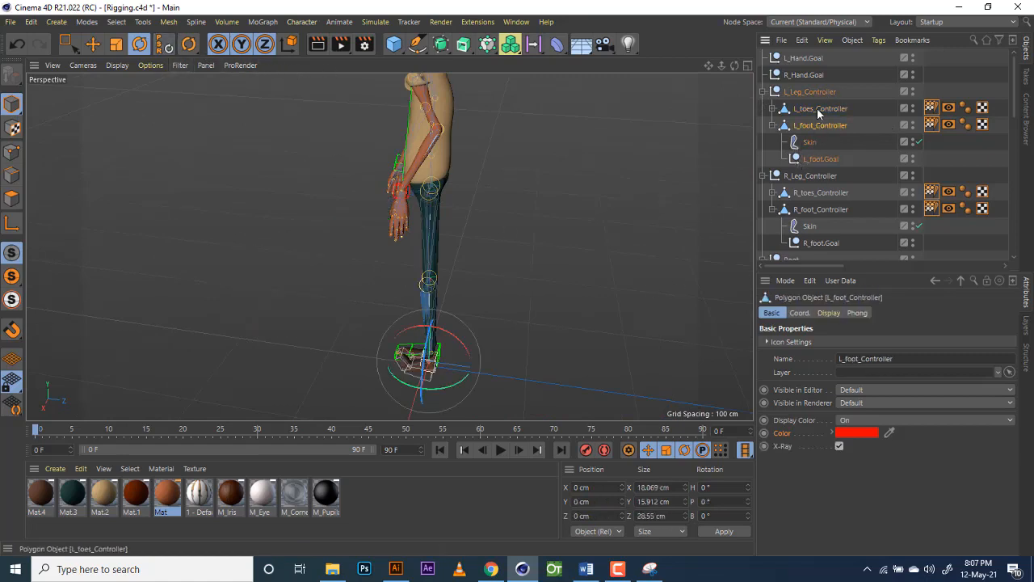
{"action": "left_click", "coordinate": [164, 46]}
{"action": "left_click", "coordinate": [164, 47]}
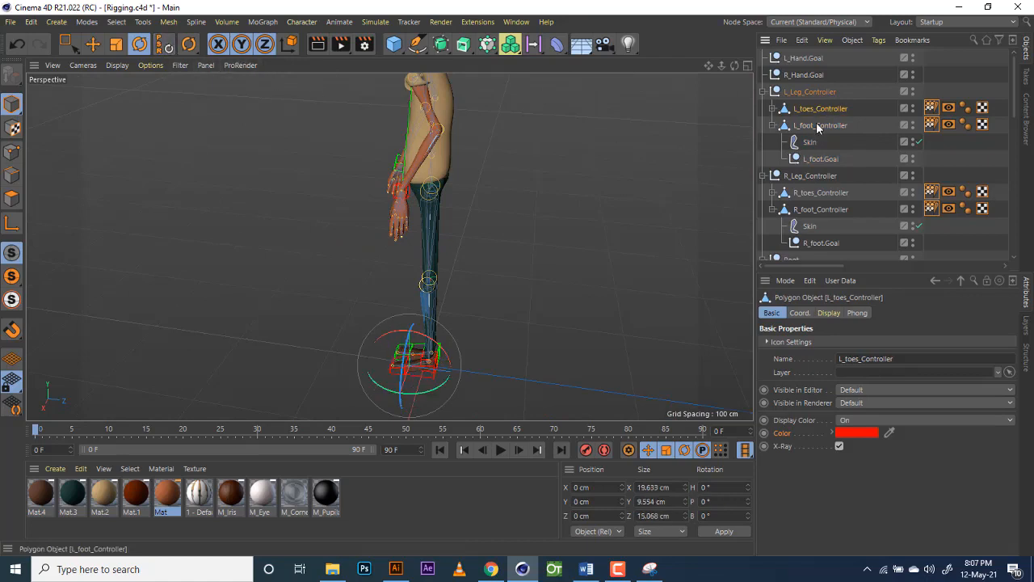
{"action": "left_click", "coordinate": [819, 125]}
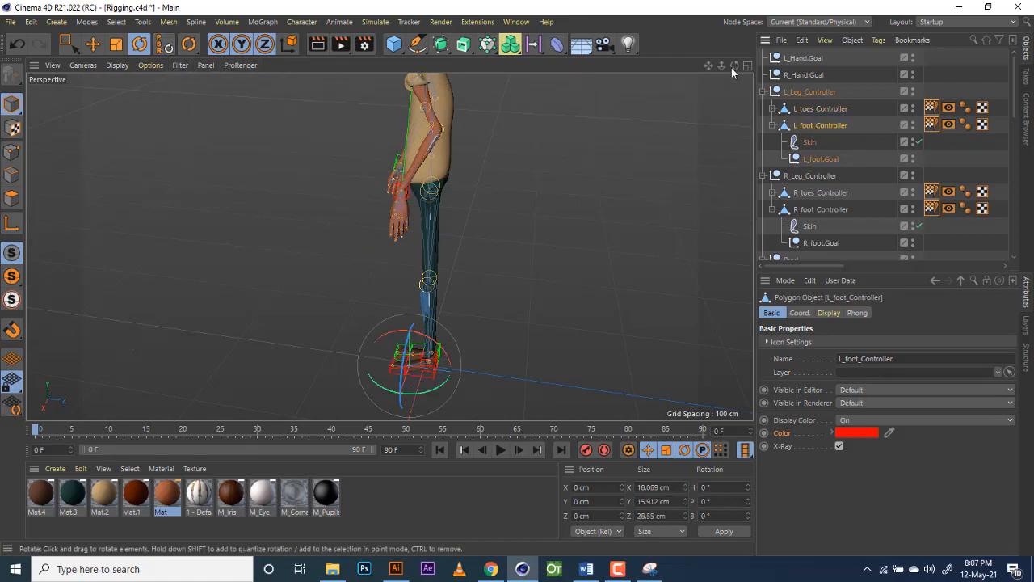
Step: Reset the position and rotation of R_Hand.Goal and L_Hand.Goal to return both arms to the T-pose
{"action": "left_click_drag", "start_coordinate": [731, 67], "coordinate": [687, 71]}
{"action": "left_click", "coordinate": [784, 75]}
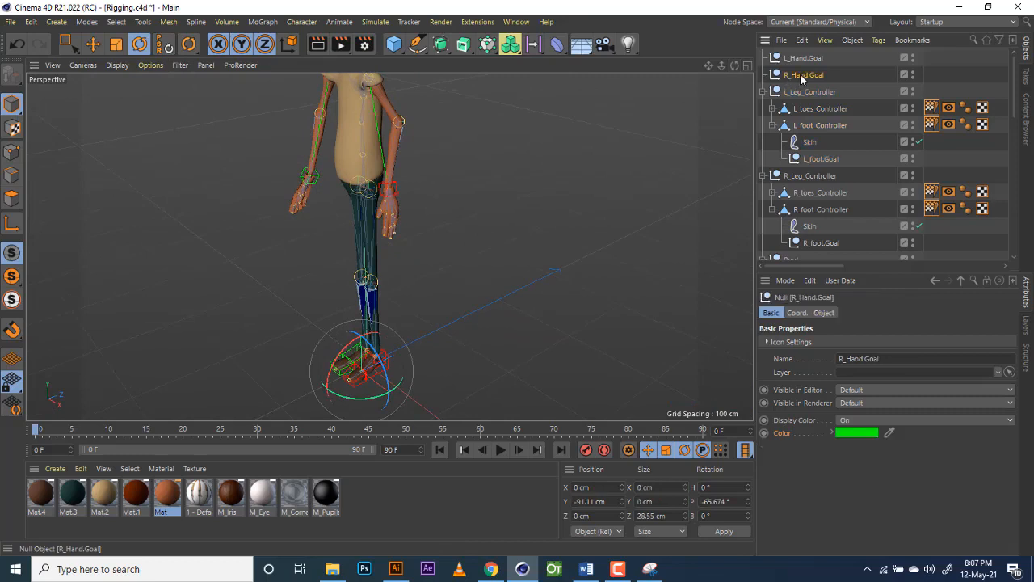
{"action": "left_click", "coordinate": [165, 47]}
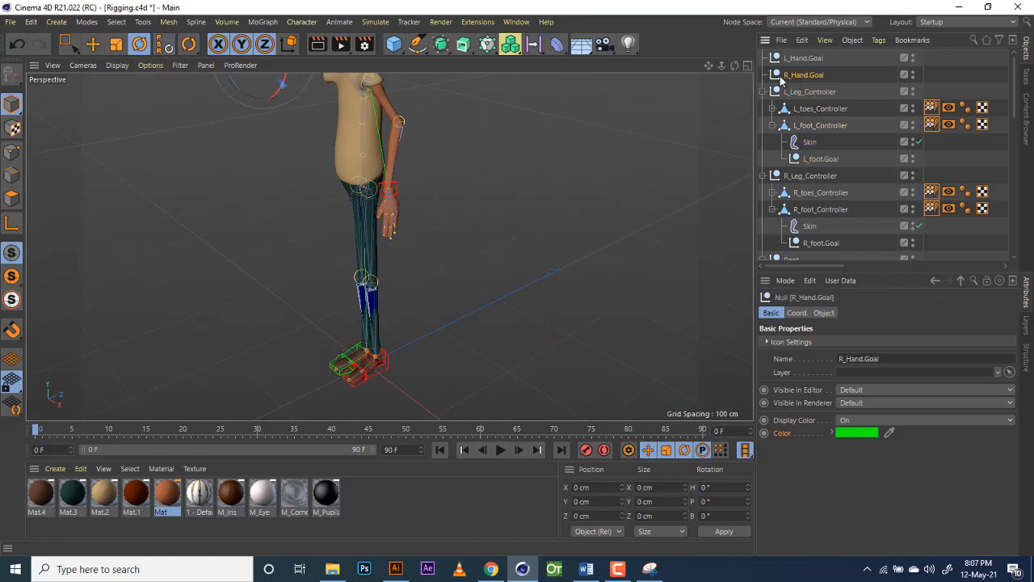
{"action": "left_click", "coordinate": [801, 60]}
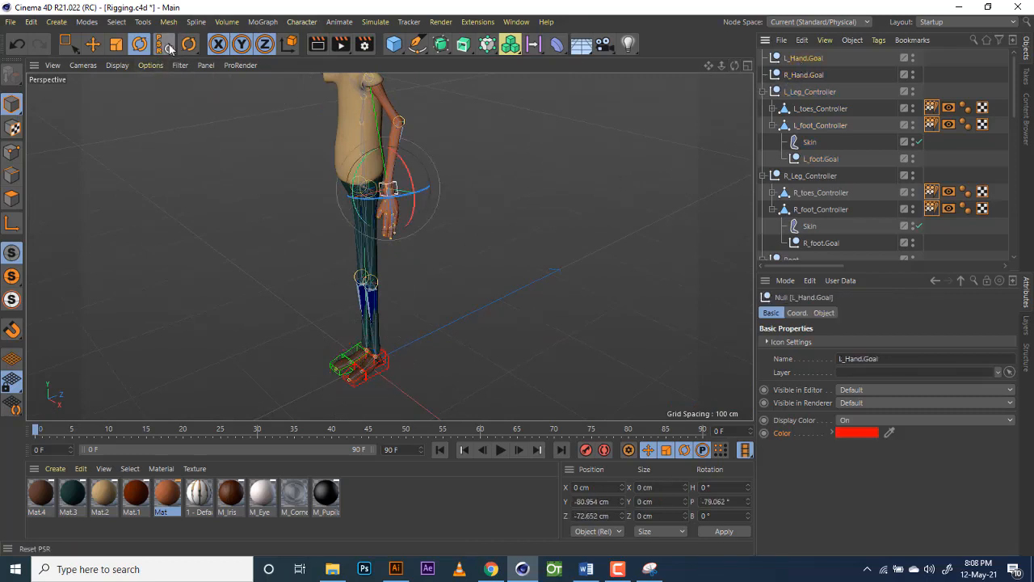
{"action": "left_click", "coordinate": [169, 44]}
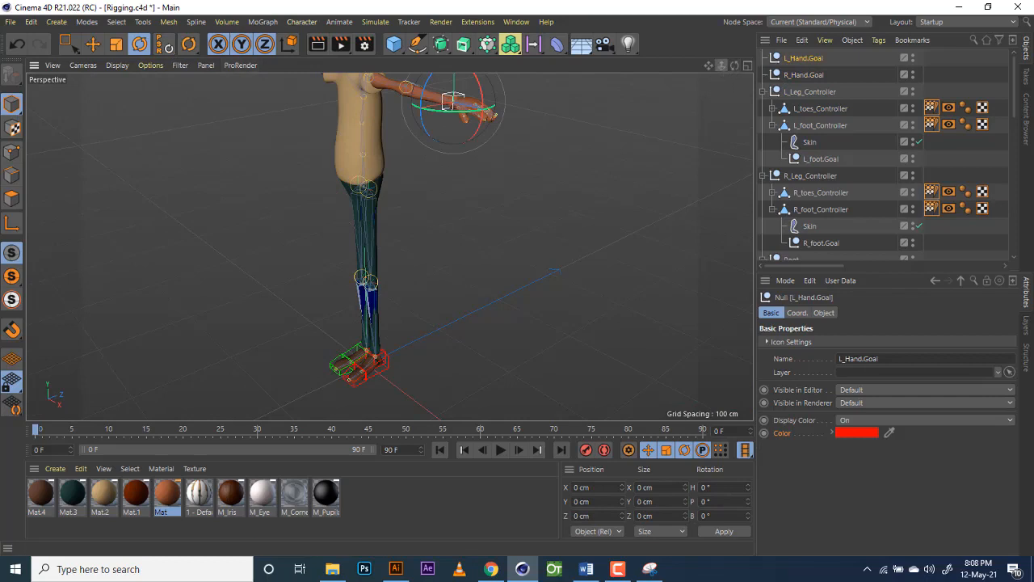
Step: Lower the Hips joint to about Y -59 cm to test how the arms and legs follow
{"action": "left_click_drag", "start_coordinate": [717, 66], "coordinate": [643, 66]}
{"action": "scroll", "coordinate": [390, 246], "scroll_direction": "down", "scroll_amount": 5}
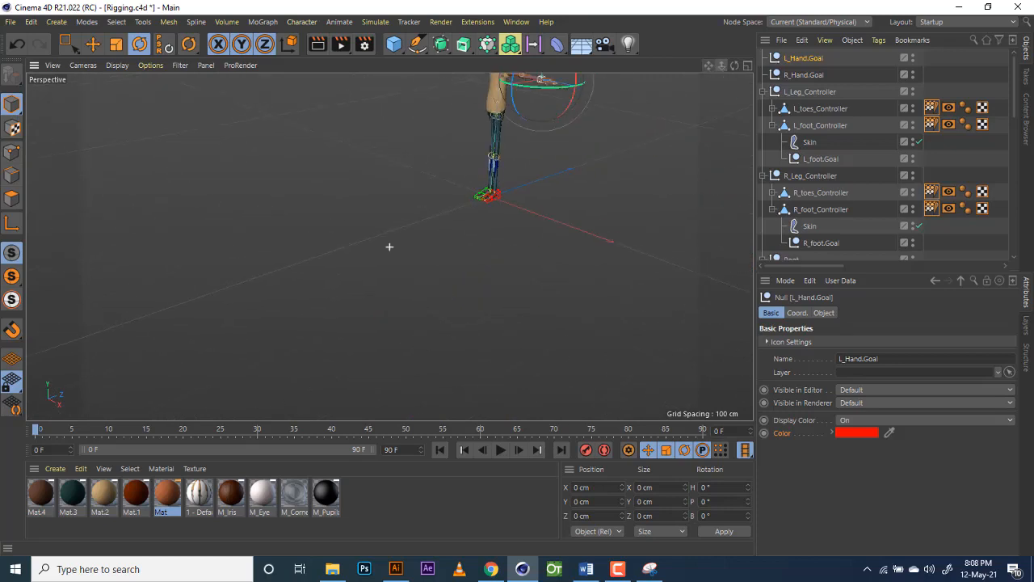
{"action": "left_click_drag", "start_coordinate": [712, 66], "coordinate": [614, 92]}
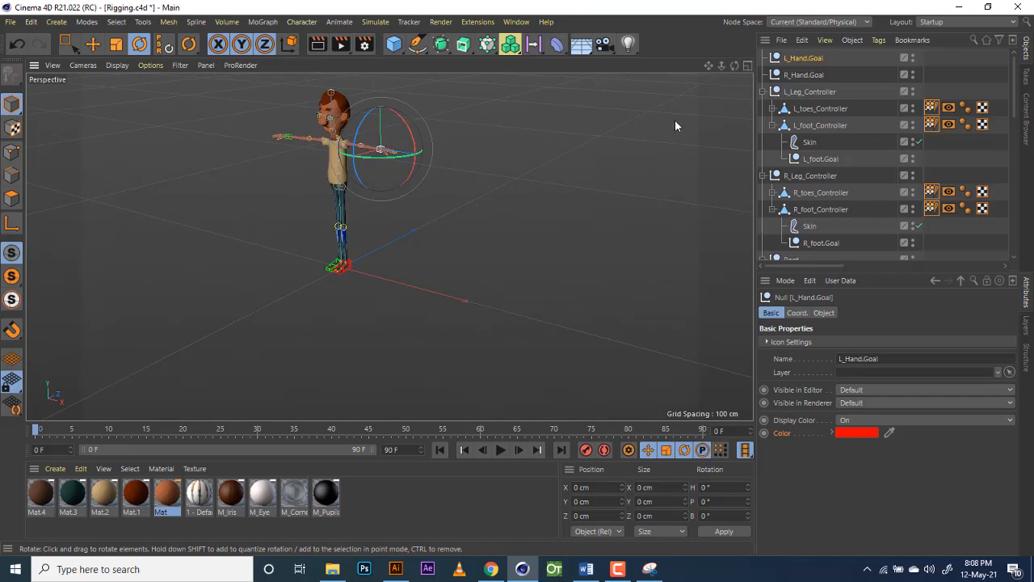
{"action": "left_click_drag", "start_coordinate": [734, 65], "coordinate": [667, 77]}
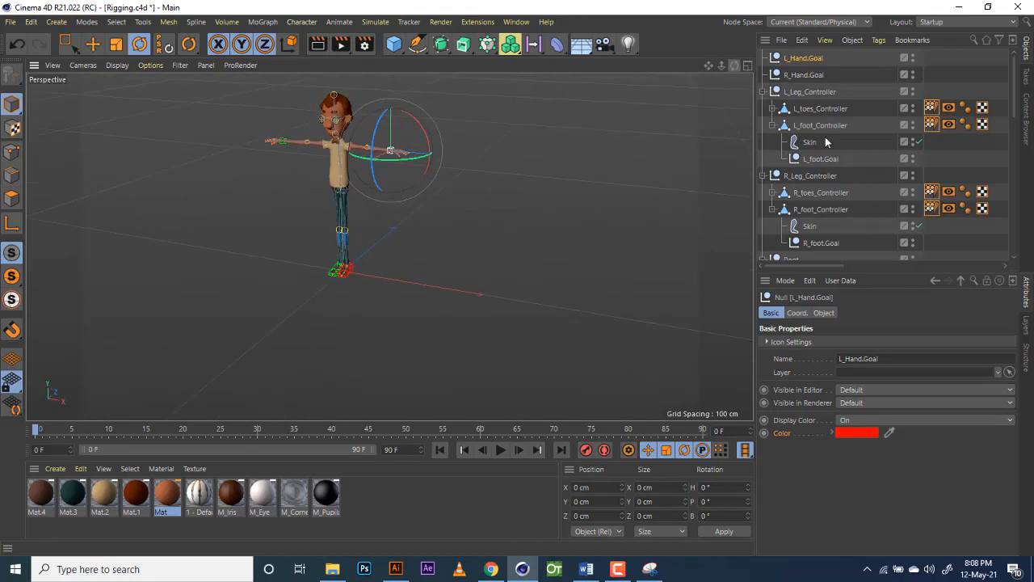
{"action": "scroll", "coordinate": [835, 208], "scroll_direction": "down", "scroll_amount": 10}
{"action": "scroll", "coordinate": [834, 208], "scroll_direction": "up", "scroll_amount": 5}
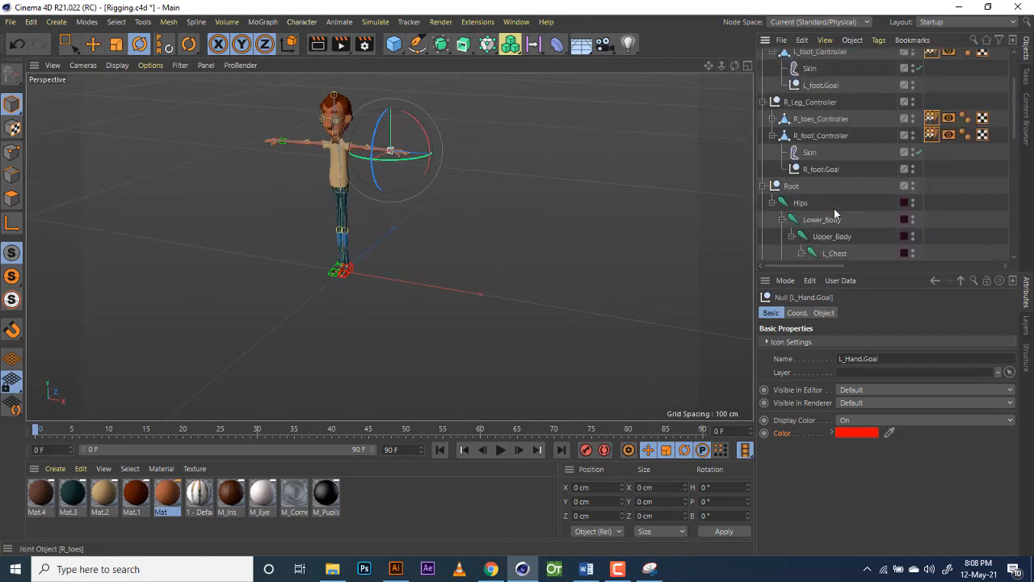
{"action": "left_click", "coordinate": [825, 206]}
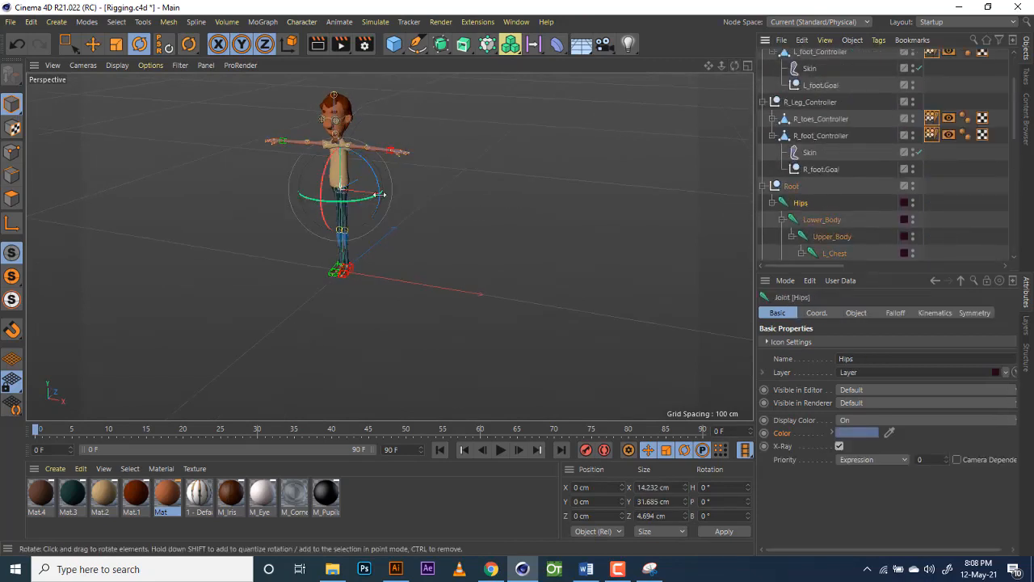
{"action": "left_click", "coordinate": [93, 44]}
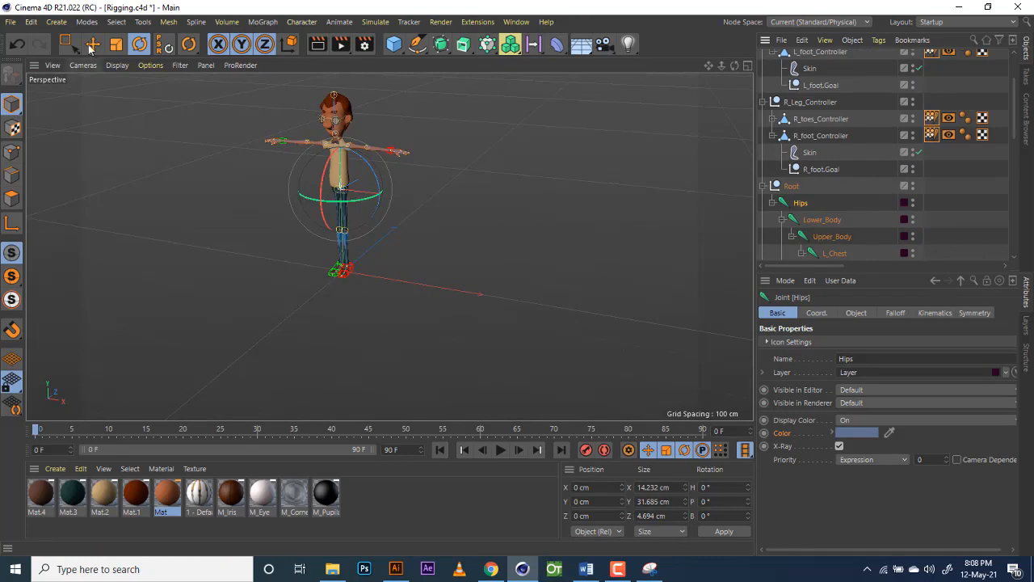
{"action": "left_click_drag", "start_coordinate": [731, 66], "coordinate": [697, 67]}
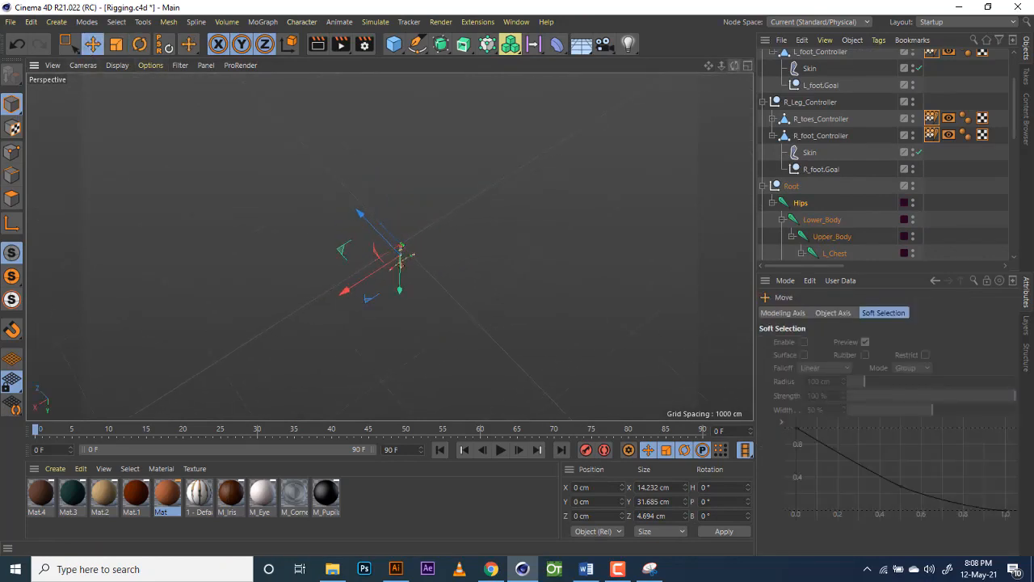
{"action": "left_click_drag", "start_coordinate": [402, 252], "coordinate": [389, 247], "text": "alt"}
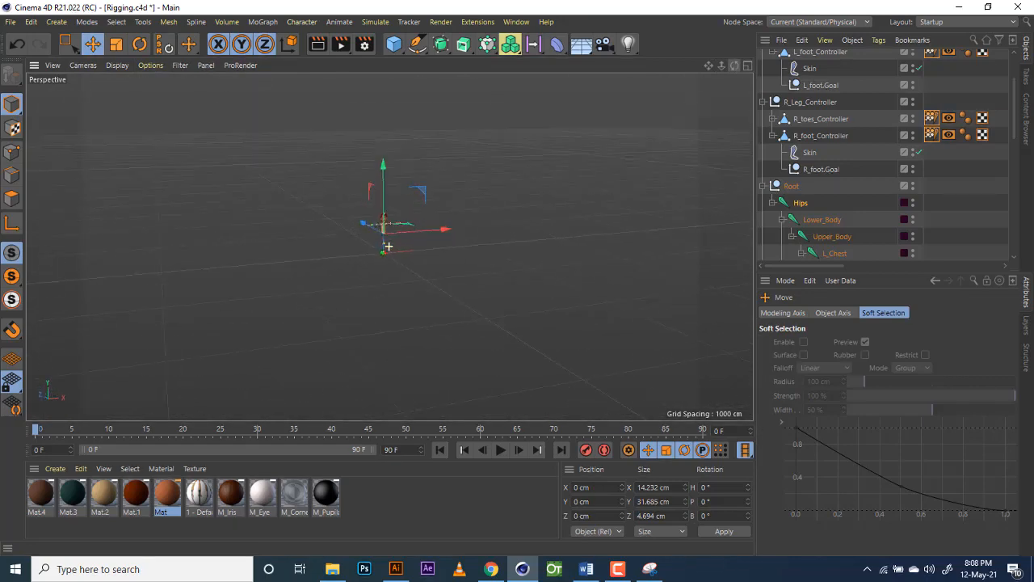
{"action": "scroll", "coordinate": [393, 270], "scroll_direction": "up", "scroll_amount": 6}
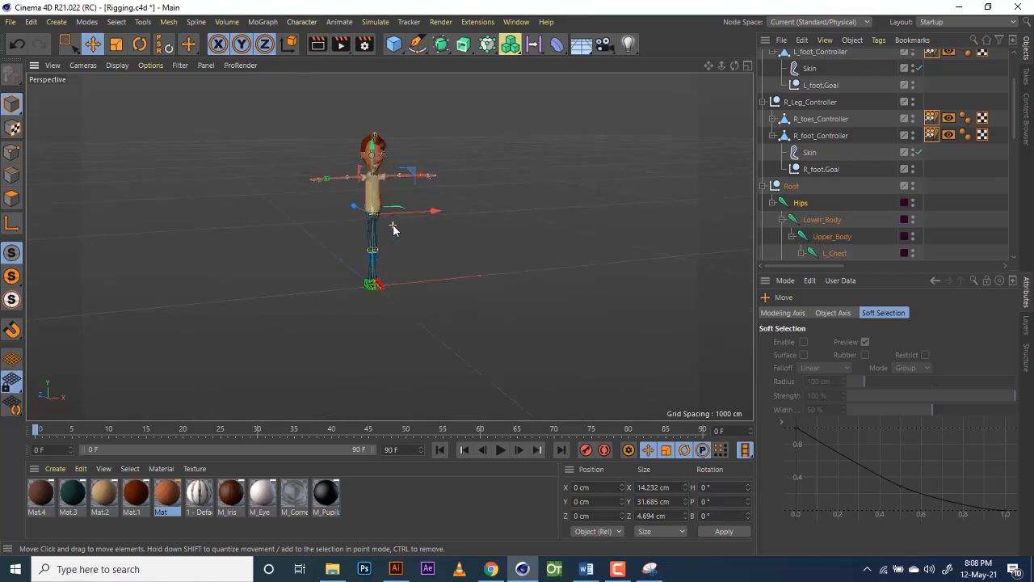
{"action": "scroll", "coordinate": [393, 230], "scroll_direction": "up", "scroll_amount": 3}
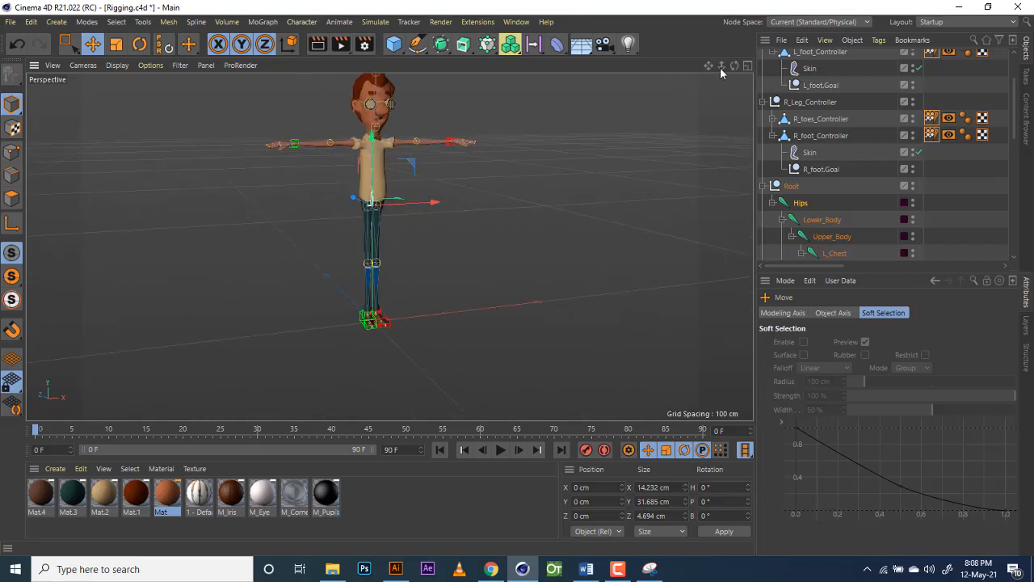
{"action": "left_click_drag", "start_coordinate": [735, 65], "coordinate": [698, 71]}
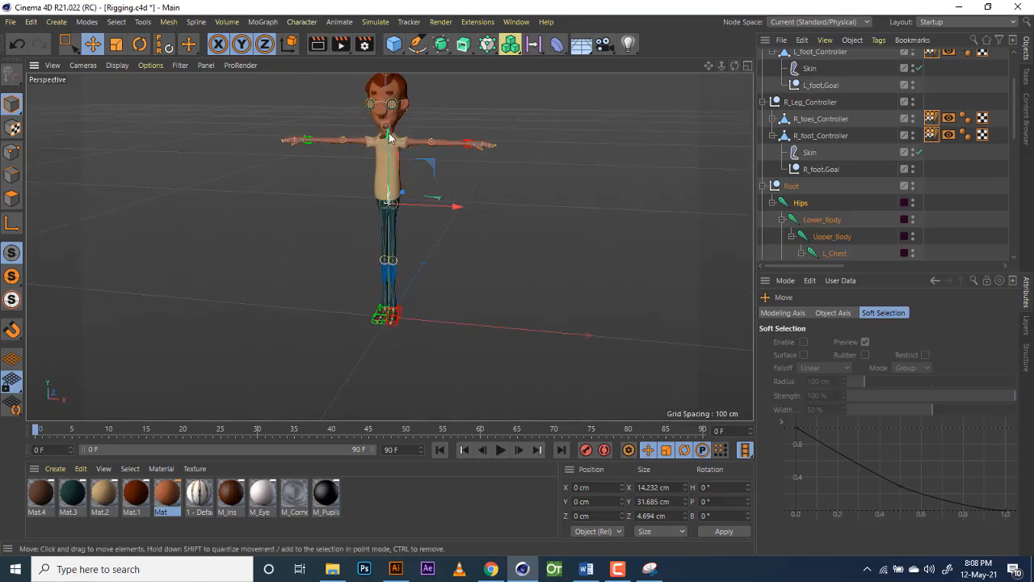
{"action": "left_click_drag", "start_coordinate": [389, 155], "coordinate": [391, 194]}
{"action": "left_click_drag", "start_coordinate": [409, 314], "coordinate": [406, 277], "text": "alt"}
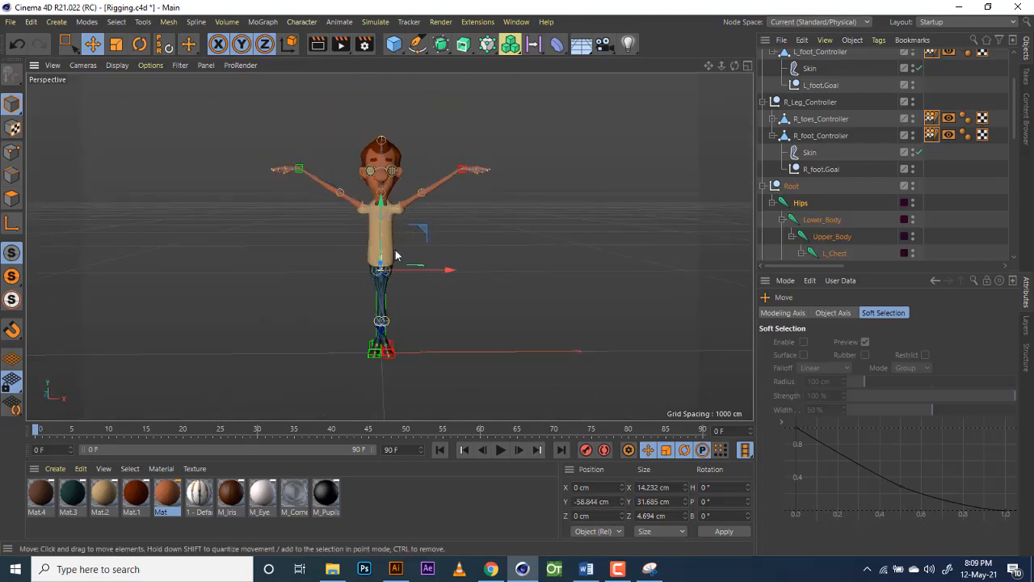
Step: Examine how the knees and elbows bend with the hips lowered, viewing the character from the front
{"action": "scroll", "coordinate": [389, 325], "scroll_direction": "up", "scroll_amount": 6}
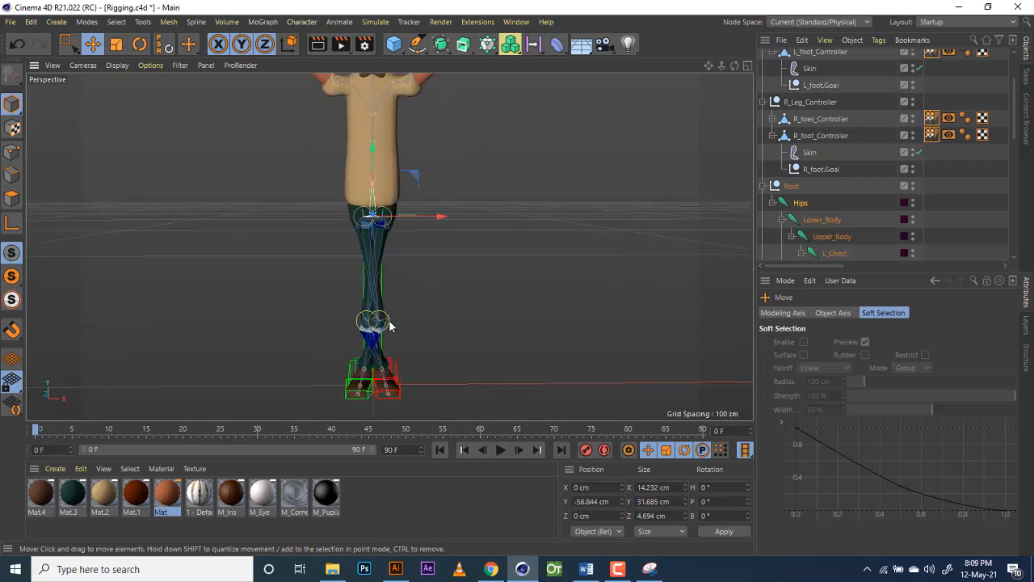
{"action": "scroll", "coordinate": [390, 323], "scroll_direction": "down", "scroll_amount": 3}
{"action": "scroll", "coordinate": [390, 324], "scroll_direction": "up", "scroll_amount": 3}
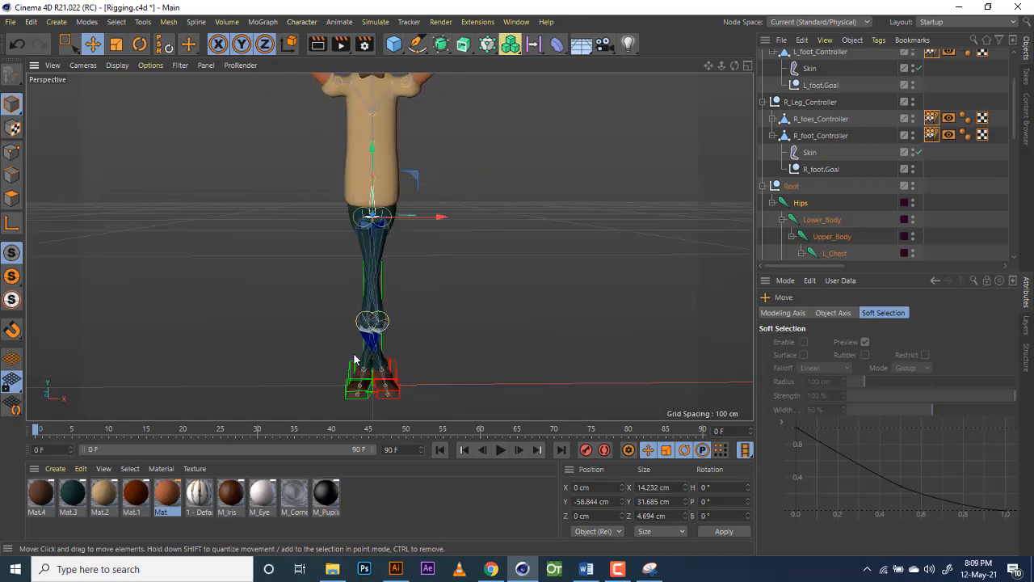
{"action": "scroll", "coordinate": [434, 277], "scroll_direction": "up", "scroll_amount": 4}
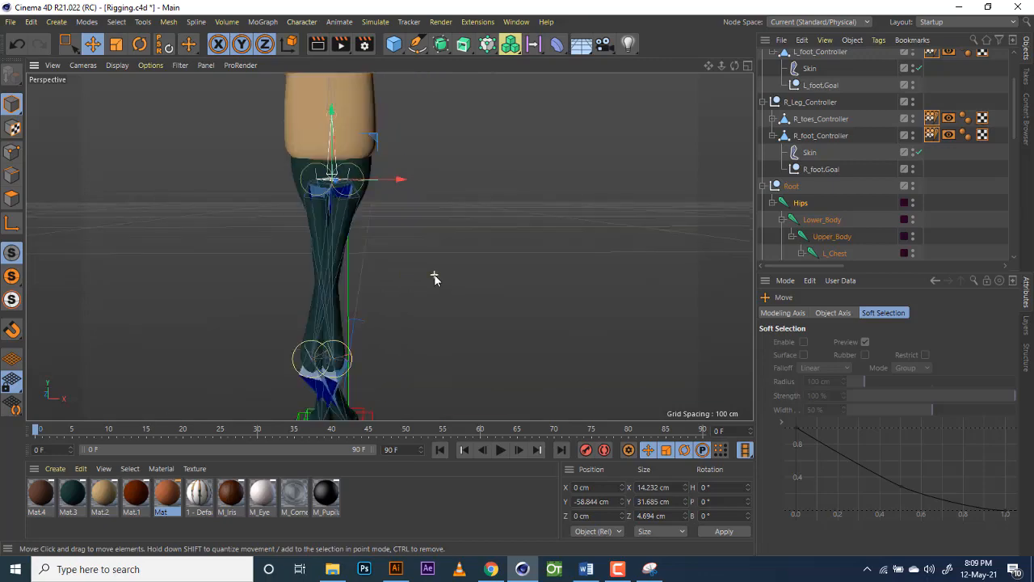
{"action": "scroll", "coordinate": [434, 277], "scroll_direction": "down", "scroll_amount": 5}
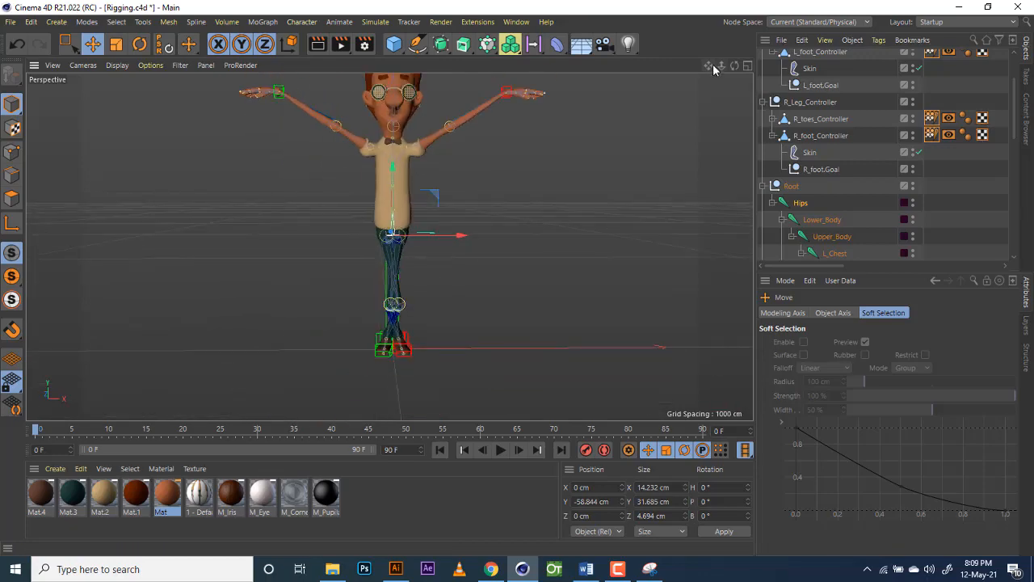
{"action": "scroll", "coordinate": [429, 228], "scroll_direction": "up", "scroll_amount": 3}
{"action": "scroll", "coordinate": [434, 225], "scroll_direction": "down", "scroll_amount": 2}
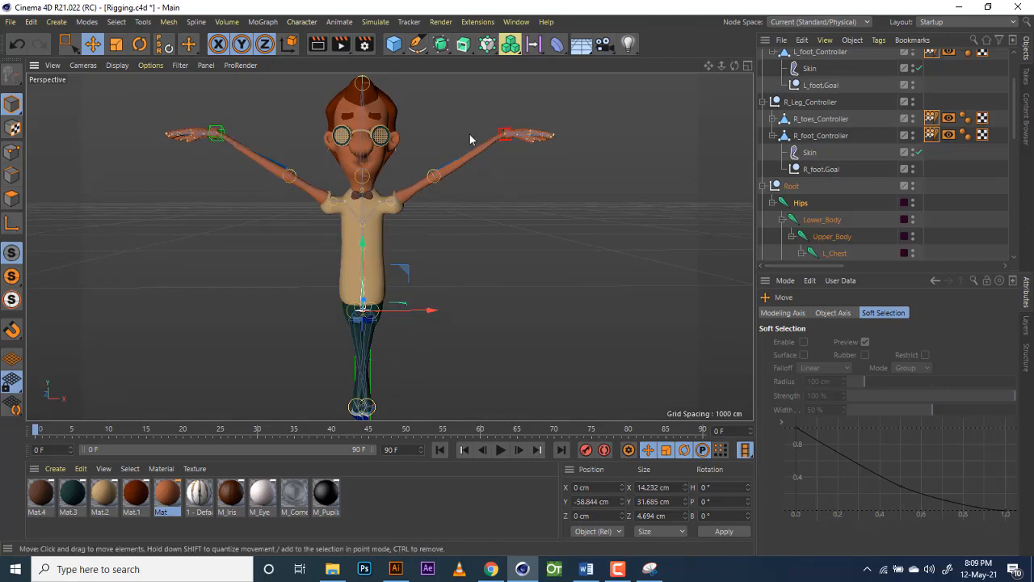
{"action": "scroll", "coordinate": [496, 234], "scroll_direction": "down", "scroll_amount": 4}
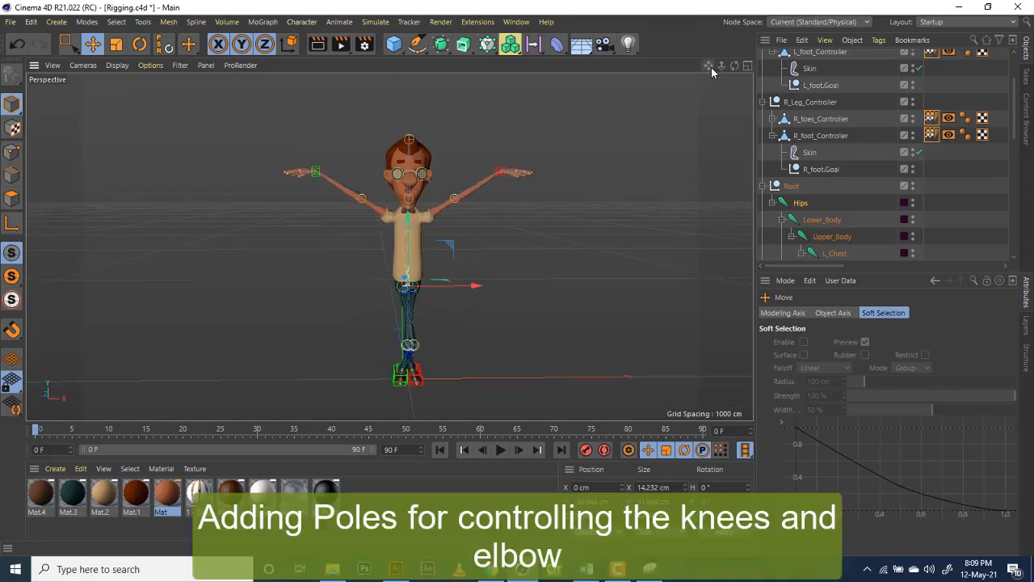
{"action": "left_click_drag", "start_coordinate": [709, 66], "coordinate": [671, 38]}
{"action": "middle_click_drag", "start_coordinate": [389, 247], "coordinate": [390, 230], "text": "alt"}
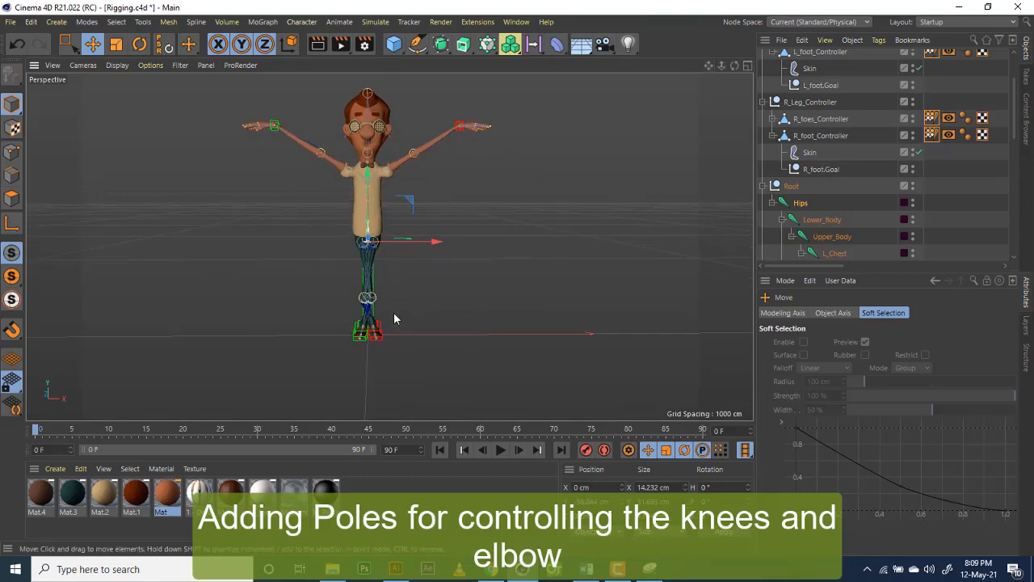
{"action": "scroll", "coordinate": [393, 312], "scroll_direction": "up", "scroll_amount": 5}
{"action": "scroll", "coordinate": [395, 316], "scroll_direction": "down", "scroll_amount": 4}
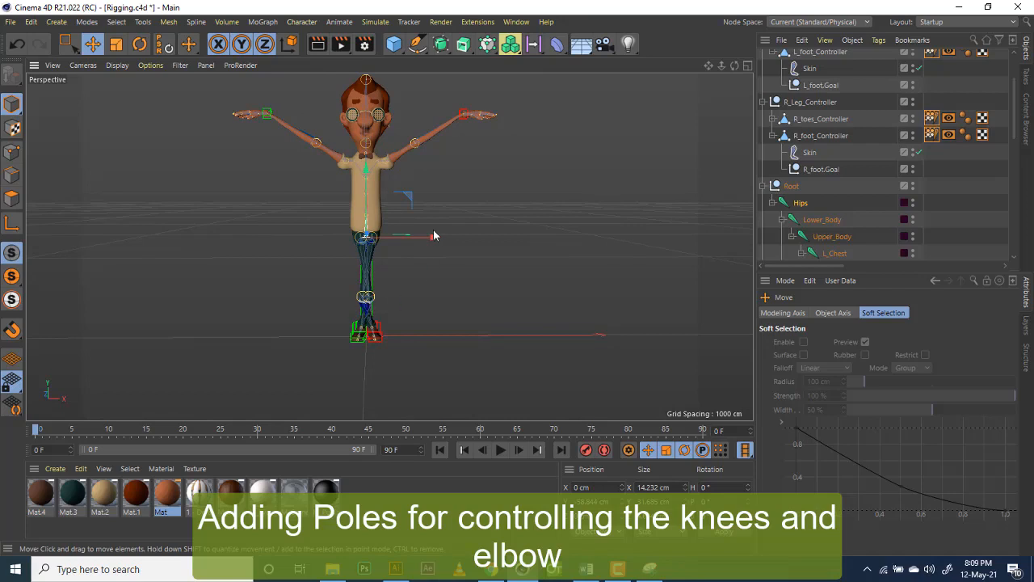
Step: Reset the Hips joint's transformation to return the character to its rest pose
{"action": "left_click", "coordinate": [167, 45]}
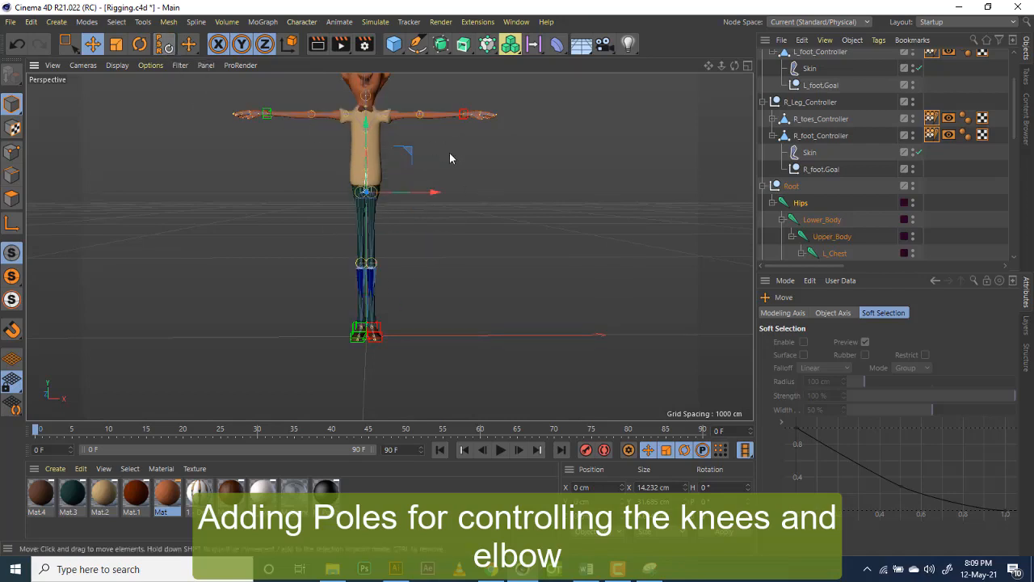
{"action": "left_click_drag", "start_coordinate": [710, 71], "coordinate": [710, 112]}
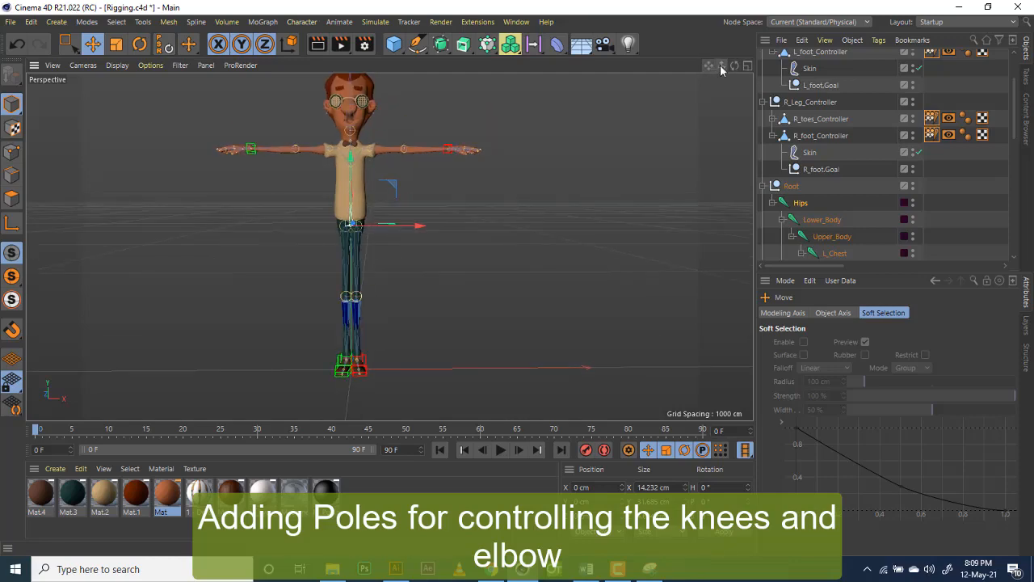
{"action": "mouse_move", "coordinate": [722, 66]}
{"action": "left_mouse_down"}
{"action": "mouse_move", "coordinate": [722, 89]}
{"action": "mouse_move", "coordinate": [768, 68]}
{"action": "mouse_move", "coordinate": [816, 69]}
{"action": "mouse_move", "coordinate": [737, 66]}
{"action": "left_mouse_up"}
Step: Add a pole to the IK tag of R_upper_leg and move R_upper_leg.Pole out of the joint hierarchy to the head of the object list
{"action": "scroll", "coordinate": [835, 204], "scroll_direction": "down", "scroll_amount": 8}
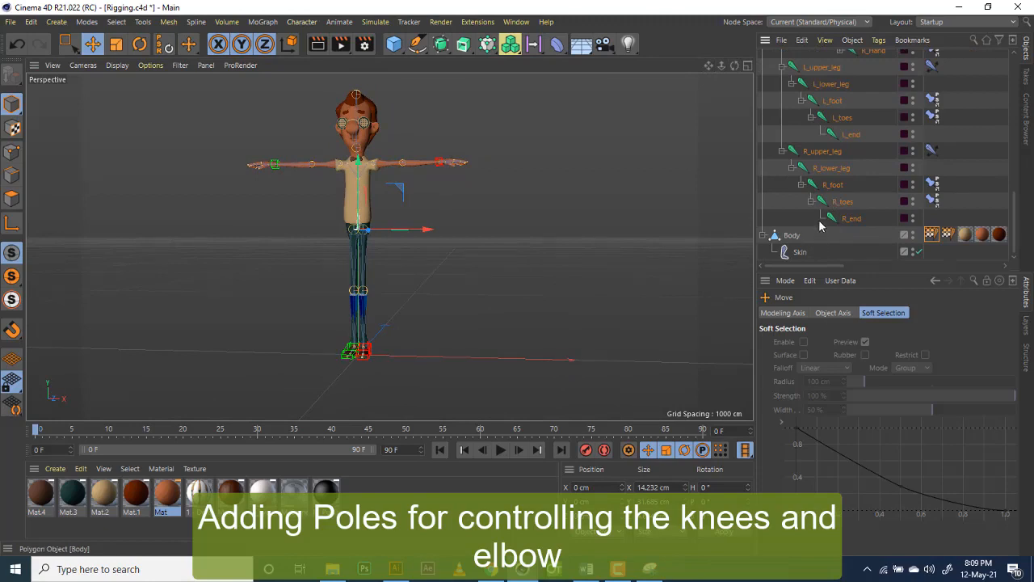
{"action": "scroll", "coordinate": [834, 203], "scroll_direction": "up", "scroll_amount": 6}
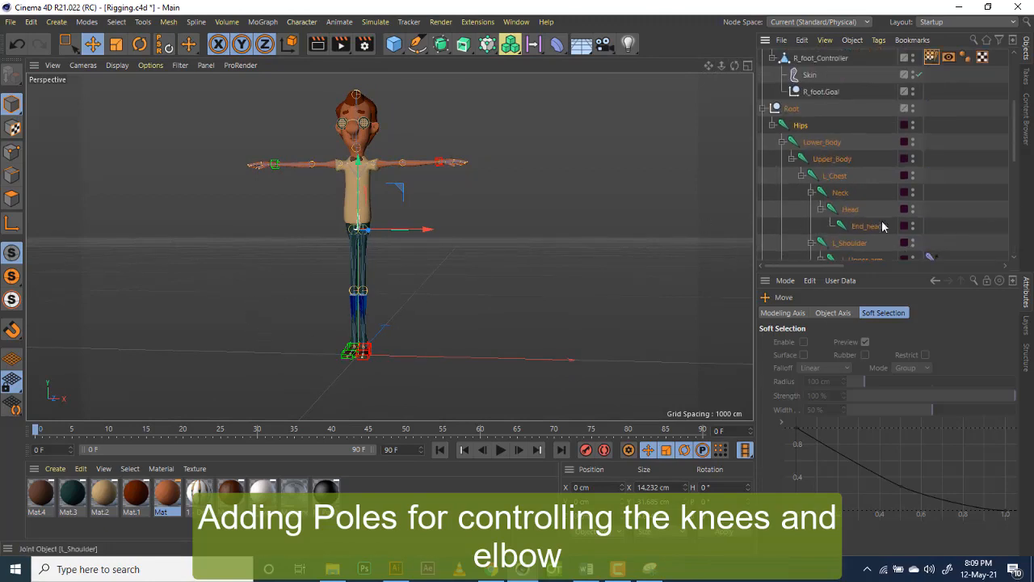
{"action": "scroll", "coordinate": [861, 204], "scroll_direction": "down", "scroll_amount": 7}
{"action": "left_click", "coordinate": [833, 152]}
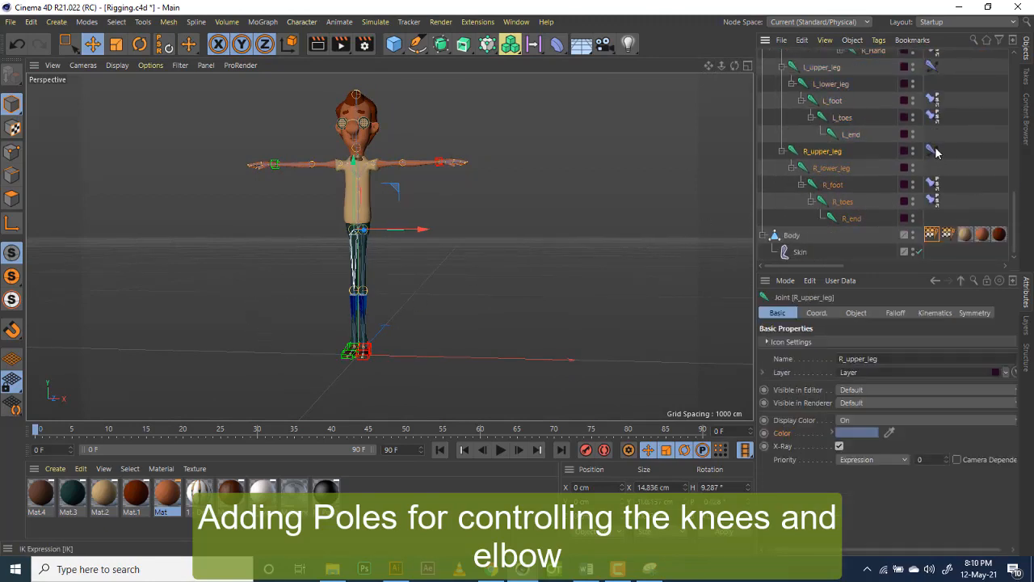
{"action": "left_click", "coordinate": [932, 149]}
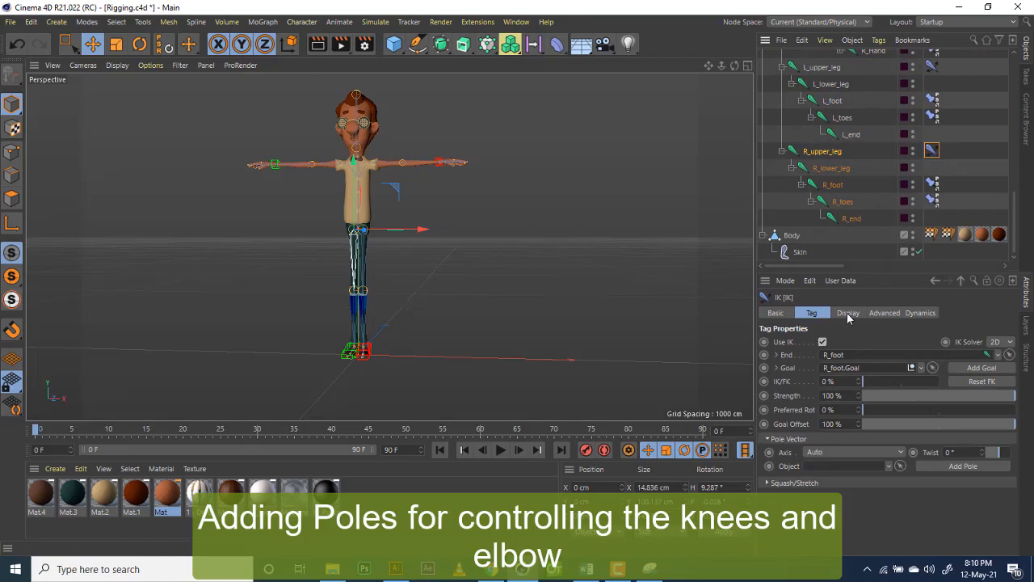
{"action": "left_click", "coordinate": [951, 467]}
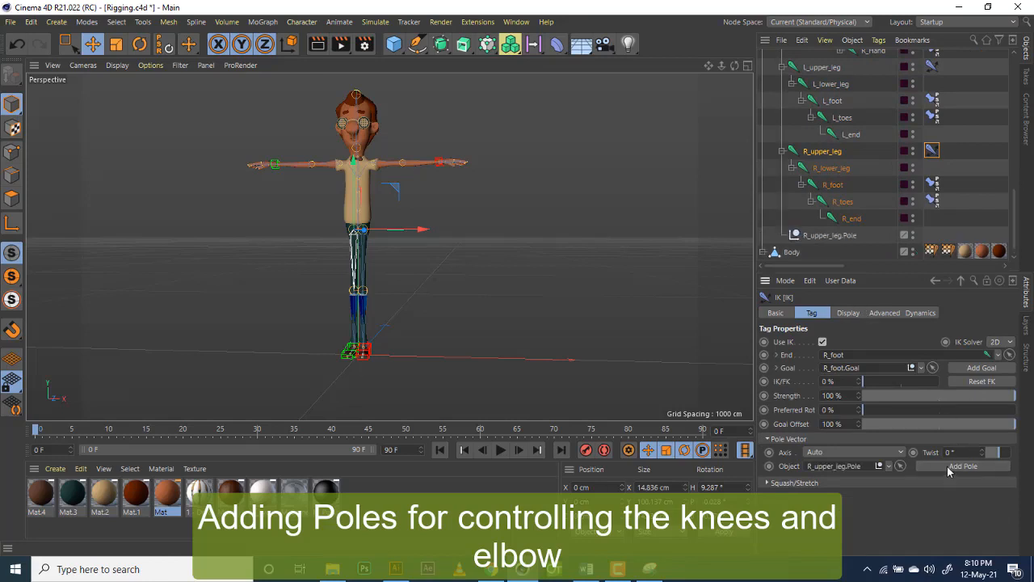
{"action": "left_click", "coordinate": [839, 237]}
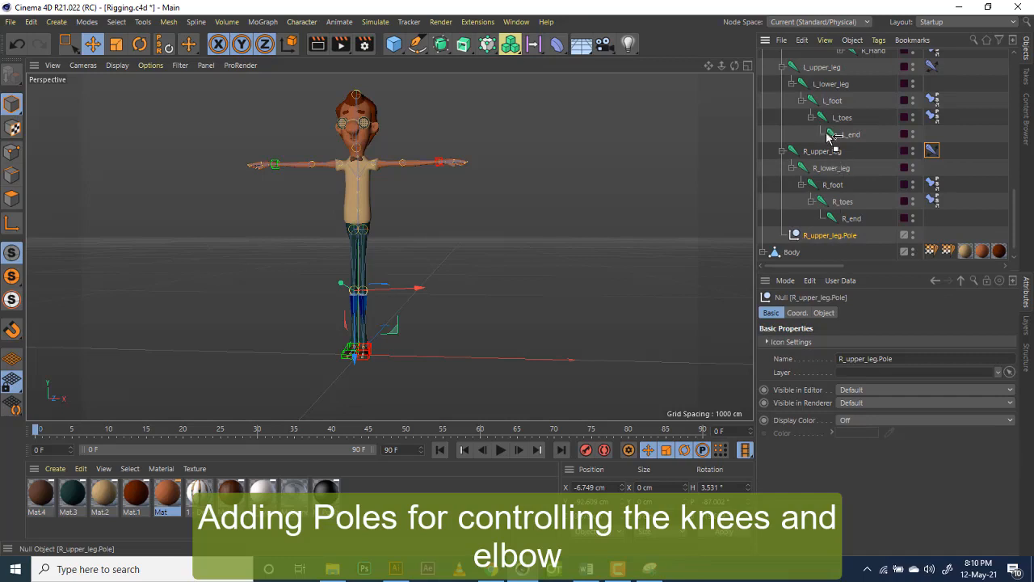
{"action": "left_click_drag", "start_coordinate": [829, 138], "coordinate": [814, 55]}
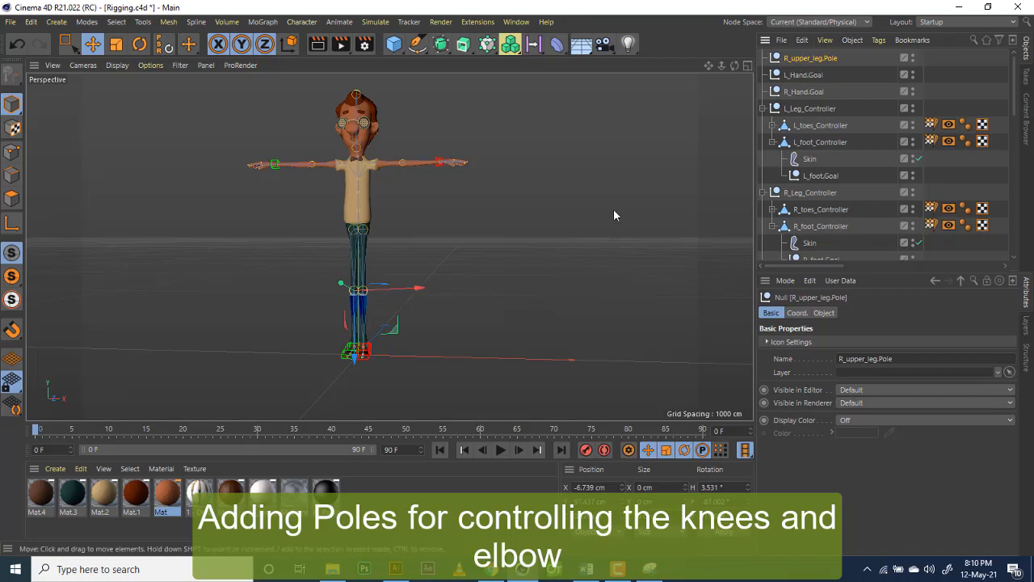
Step: Add a pole to the IK tag of L_upper_leg and move L_upper_leg.Pole out of the joint hierarchy, above R_upper_leg.Pole
{"action": "scroll", "coordinate": [833, 252], "scroll_direction": "up", "scroll_amount": 6}
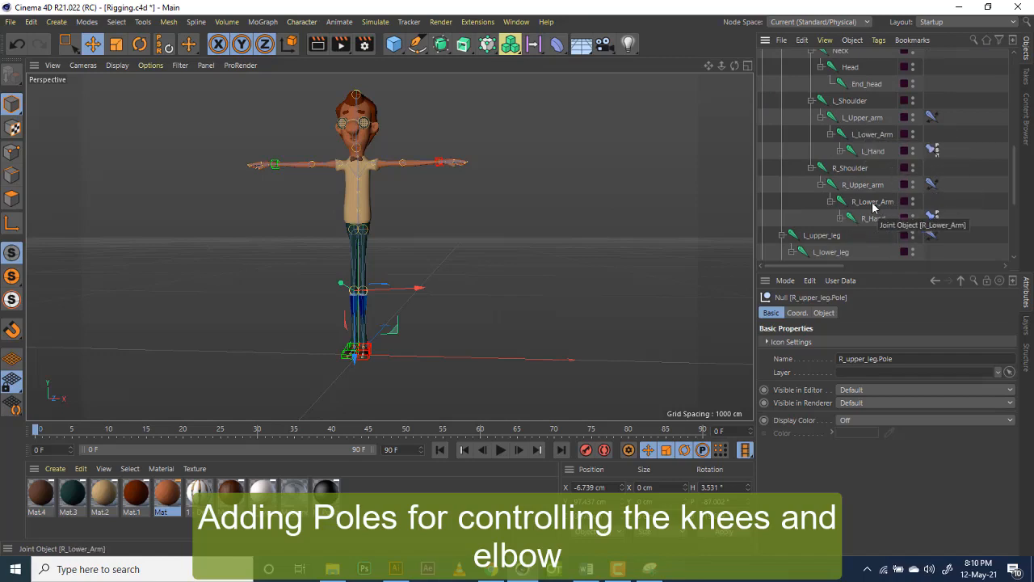
{"action": "scroll", "coordinate": [873, 208], "scroll_direction": "down", "scroll_amount": 3}
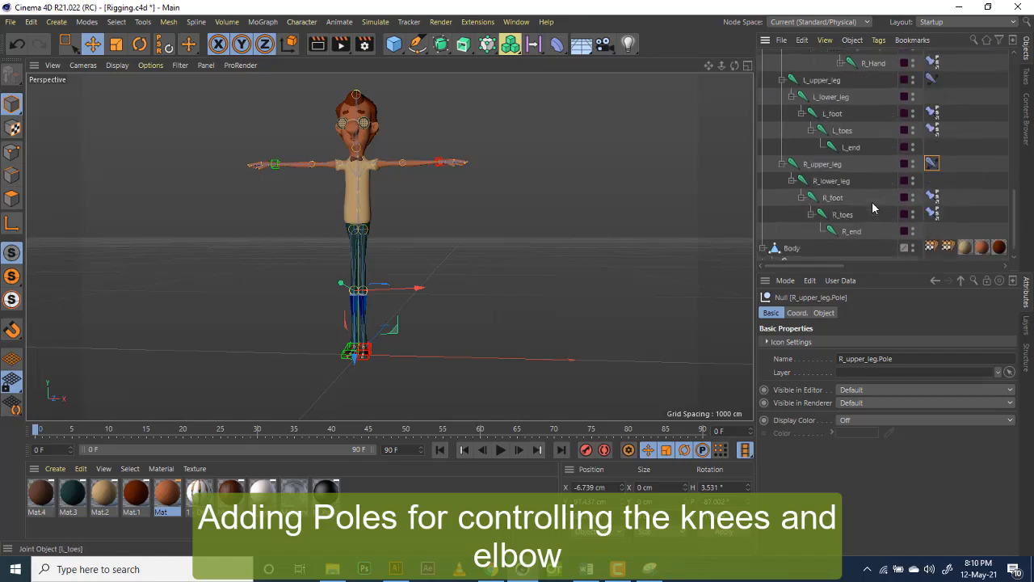
{"action": "scroll", "coordinate": [847, 180], "scroll_direction": "up", "scroll_amount": 2}
{"action": "left_click", "coordinate": [833, 157]}
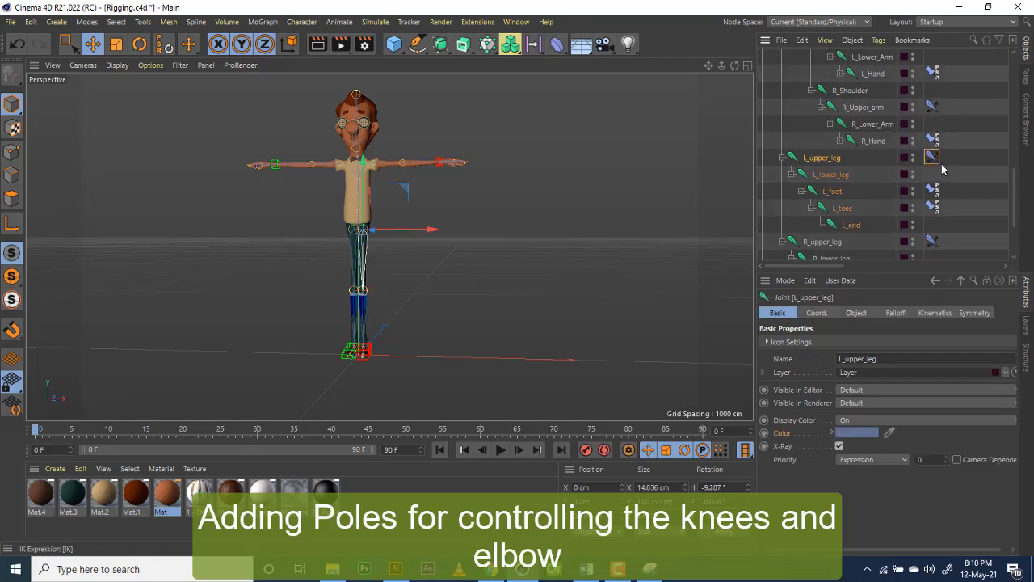
{"action": "left_click", "coordinate": [931, 157]}
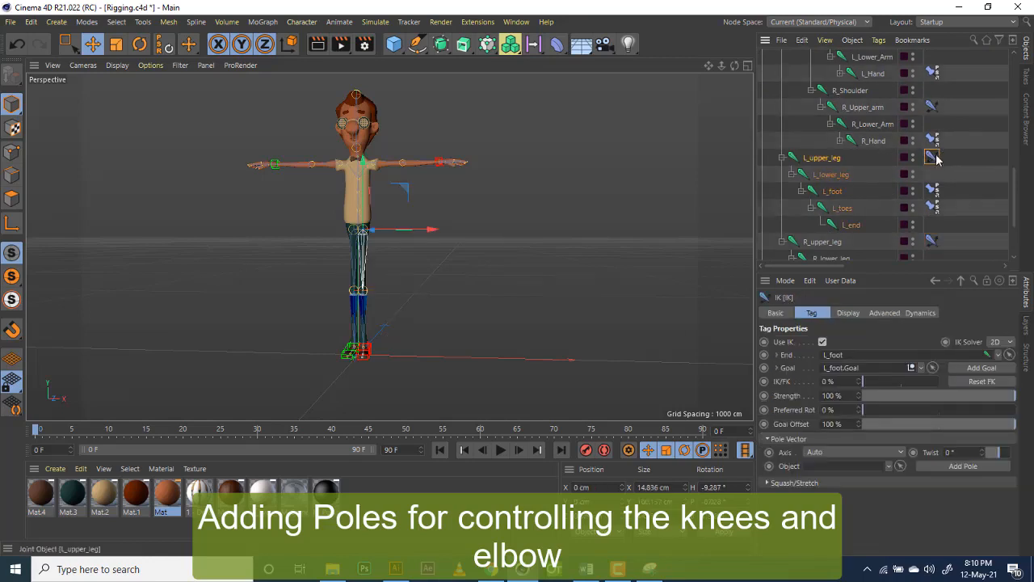
{"action": "left_click", "coordinate": [962, 466]}
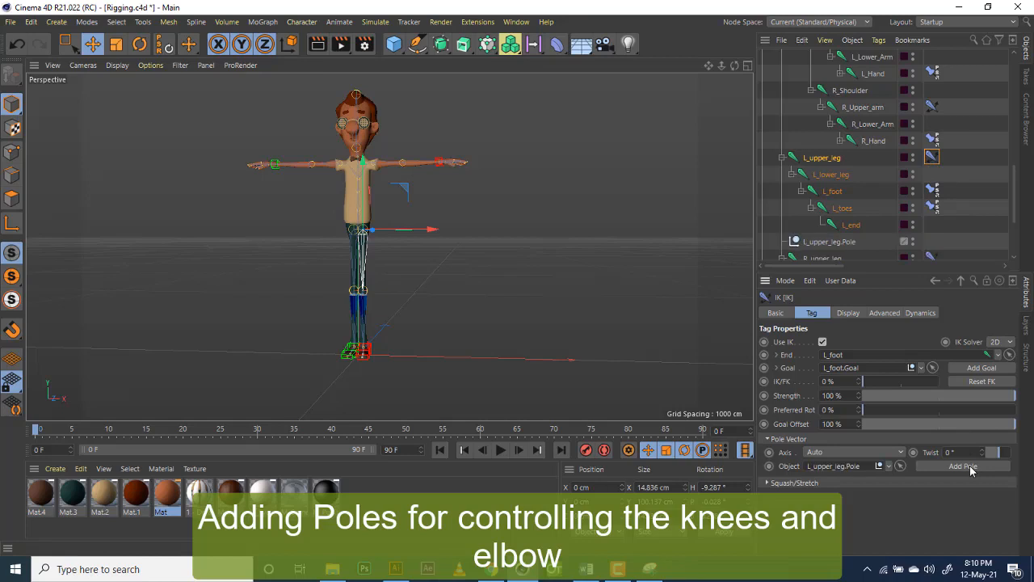
{"action": "left_click", "coordinate": [830, 244]}
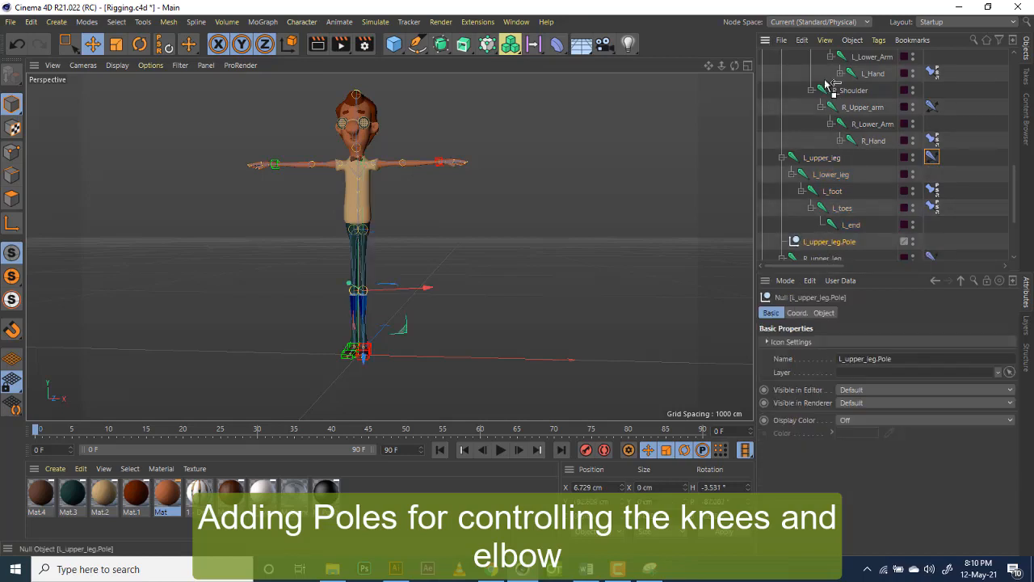
{"action": "left_click_drag", "start_coordinate": [818, 41], "coordinate": [820, 56]}
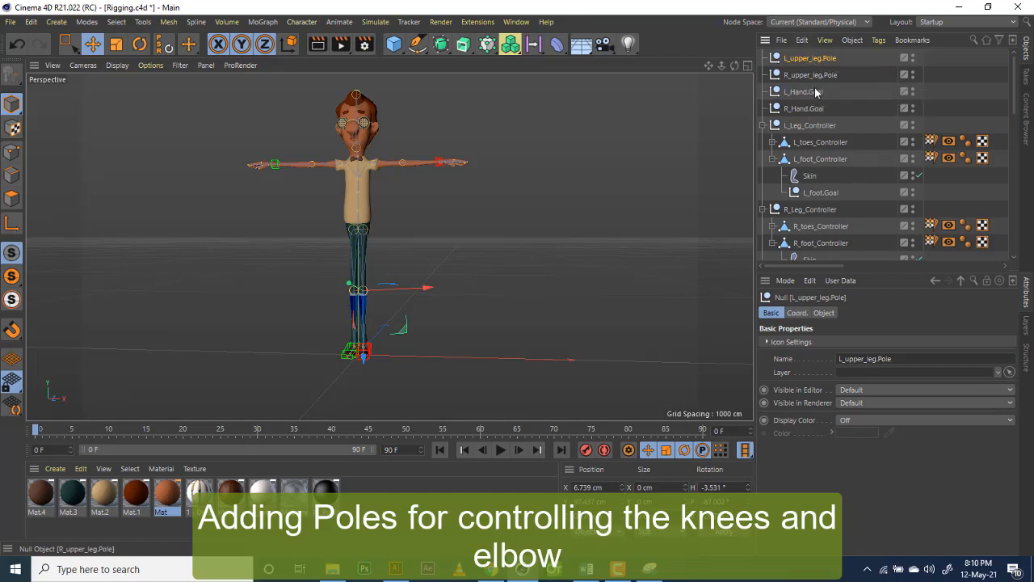
Step: Lower the Hips joint along Y, then raise it partway, to test how the knees bend with the new poles
{"action": "scroll", "coordinate": [857, 185], "scroll_direction": "down", "scroll_amount": 5}
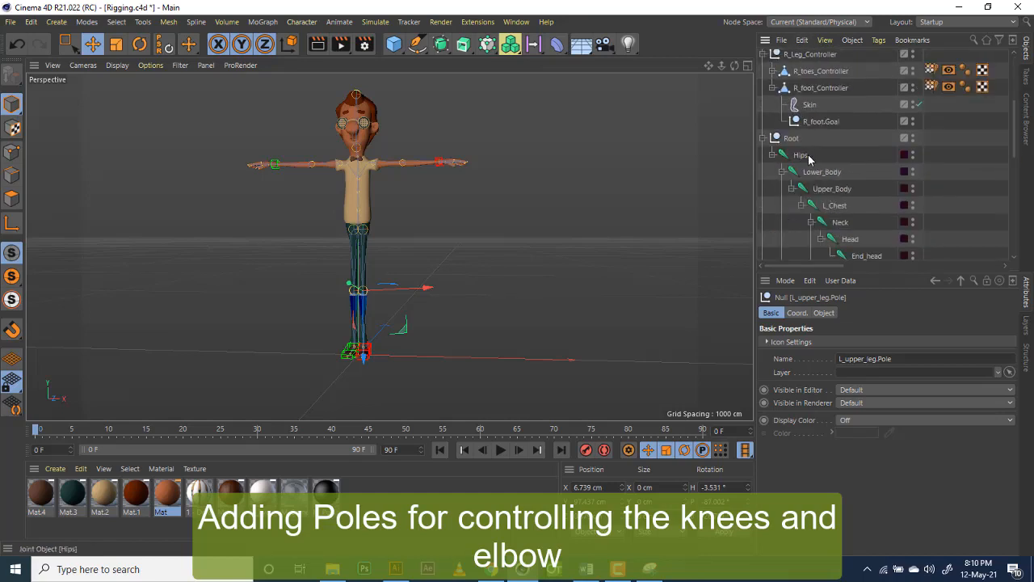
{"action": "left_click", "coordinate": [811, 159]}
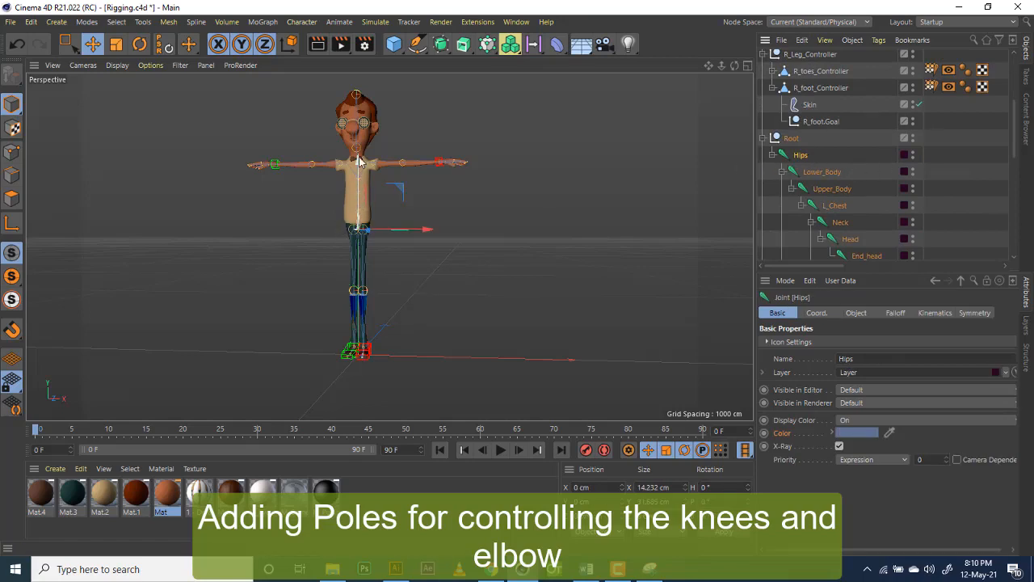
{"action": "left_click_drag", "start_coordinate": [359, 160], "coordinate": [360, 217]}
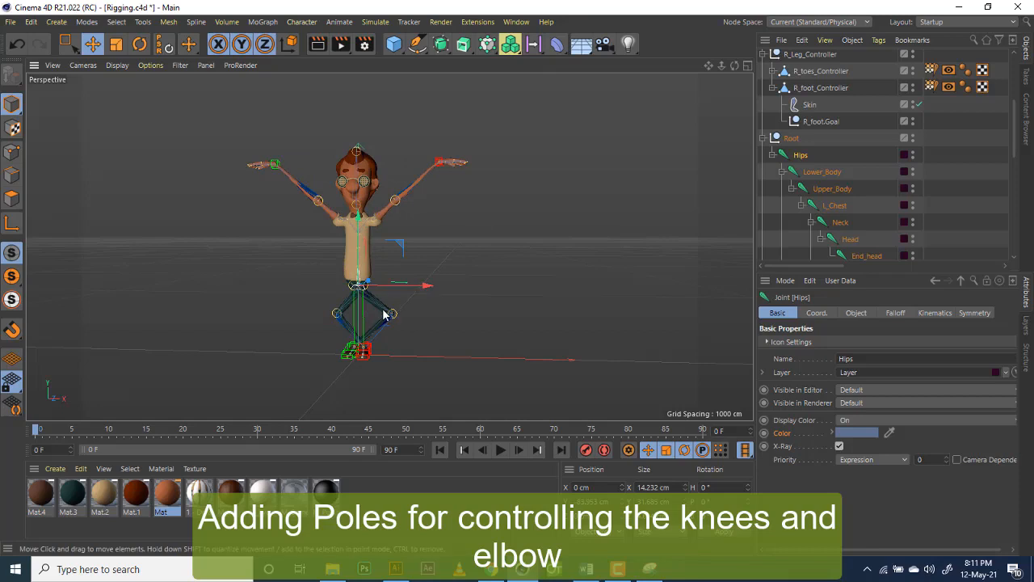
{"action": "left_click_drag", "start_coordinate": [362, 212], "coordinate": [361, 188]}
{"action": "scroll", "coordinate": [358, 315], "scroll_direction": "up", "scroll_amount": 5}
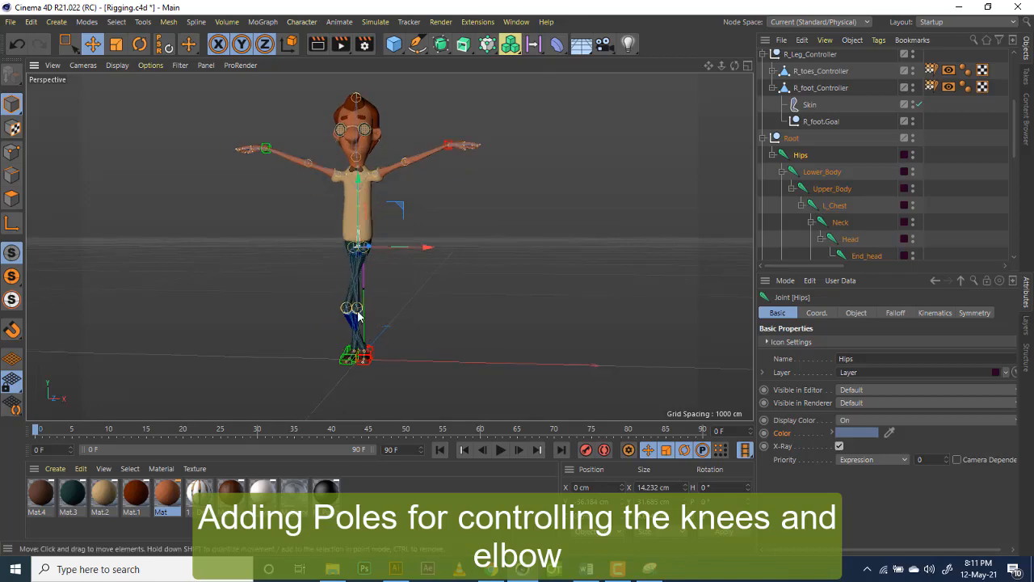
Step: Move L_upper_leg.Pole sideways to about X 17 cm to test how it steers the left knee
{"action": "scroll", "coordinate": [358, 315], "scroll_direction": "down", "scroll_amount": 4}
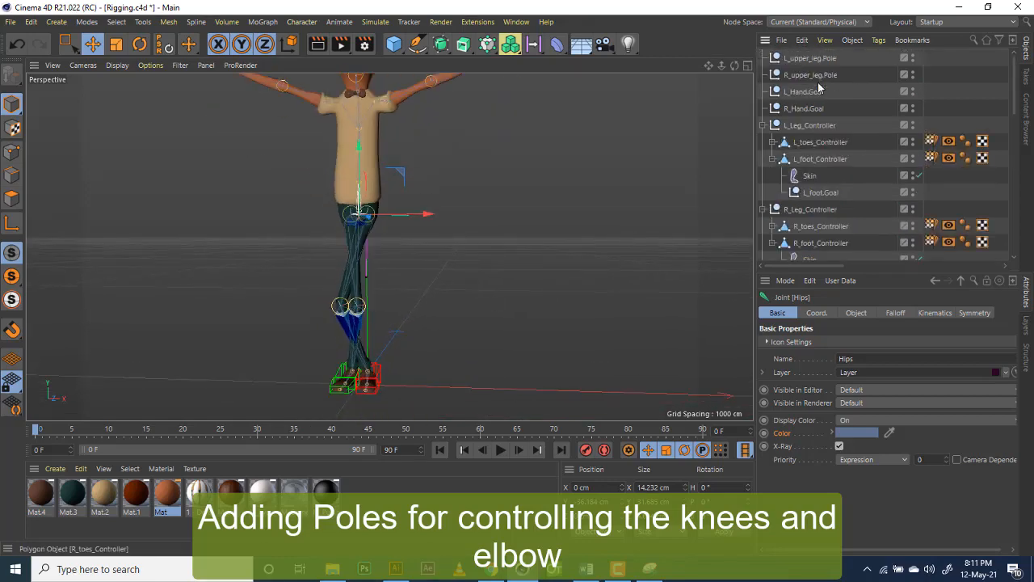
{"action": "scroll", "coordinate": [857, 73], "scroll_direction": "up", "scroll_amount": 4}
{"action": "left_click", "coordinate": [824, 63]}
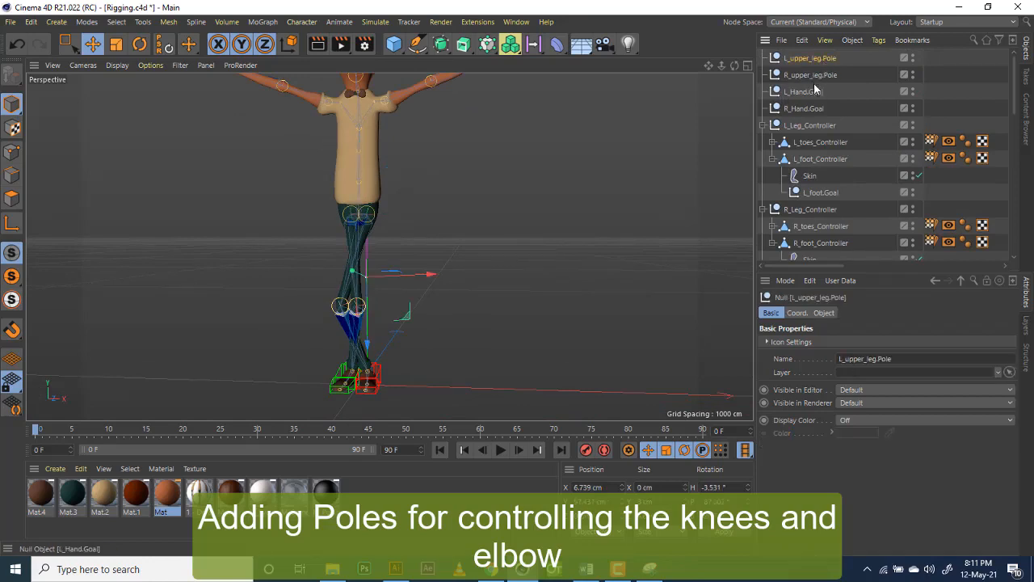
{"action": "left_click", "coordinate": [809, 74]}
{"action": "left_click", "coordinate": [809, 59]}
{"action": "mouse_move", "coordinate": [429, 273]}
{"action": "left_mouse_down"}
{"action": "mouse_move", "coordinate": [448, 277]}
{"action": "mouse_move", "coordinate": [423, 280]}
{"action": "mouse_move", "coordinate": [453, 275]}
{"action": "mouse_move", "coordinate": [423, 277]}
{"action": "mouse_move", "coordinate": [444, 277]}
{"action": "left_mouse_up"}
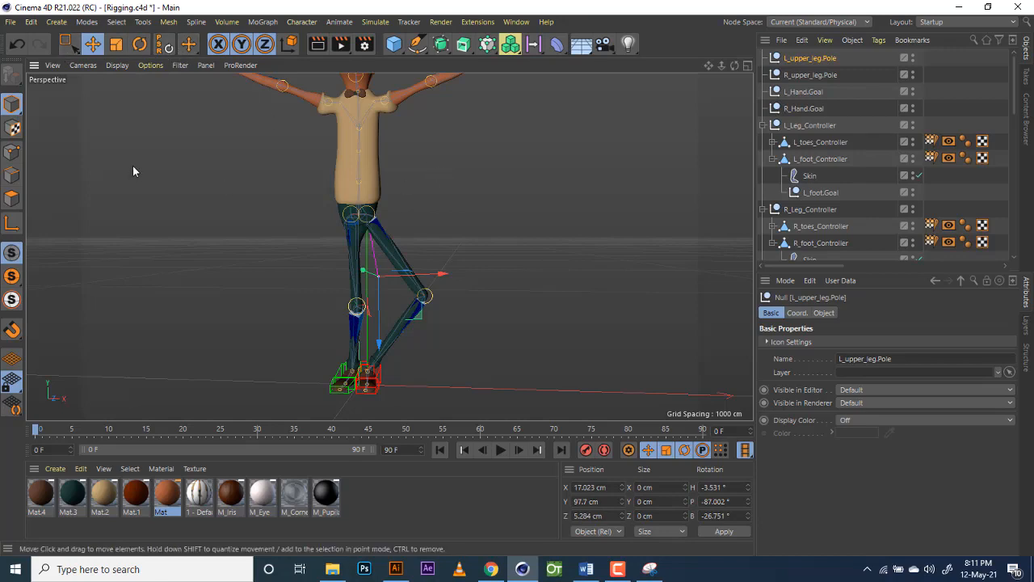
Step: Try resetting R_upper_leg.Pole's transformation, and undo all the pole and Hips test changes back to the rest pose
{"action": "left_click", "coordinate": [18, 45]}
{"action": "left_click", "coordinate": [18, 45]}
{"action": "left_click", "coordinate": [18, 44]}
{"action": "left_click", "coordinate": [18, 44]}
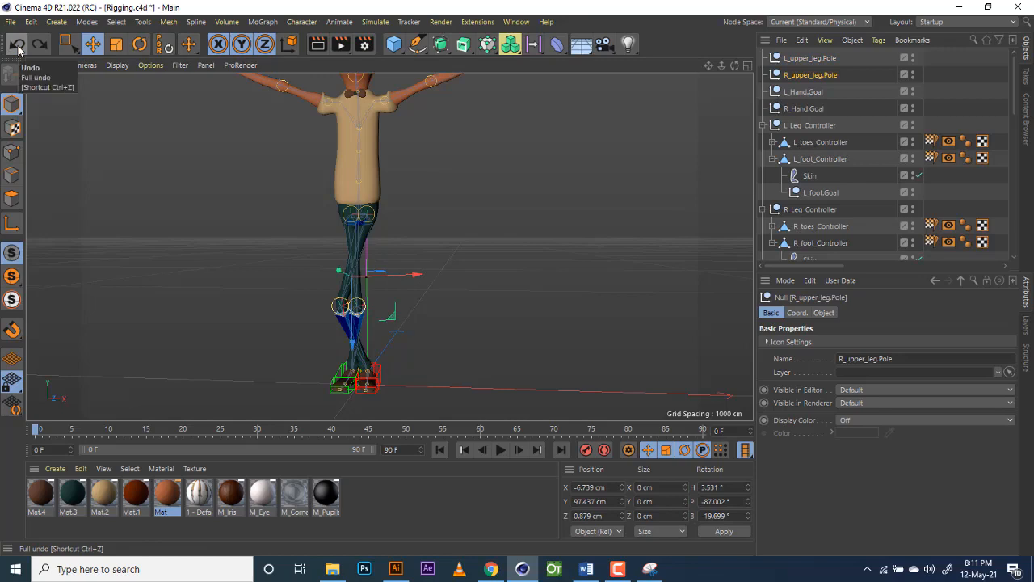
{"action": "left_click", "coordinate": [164, 45]}
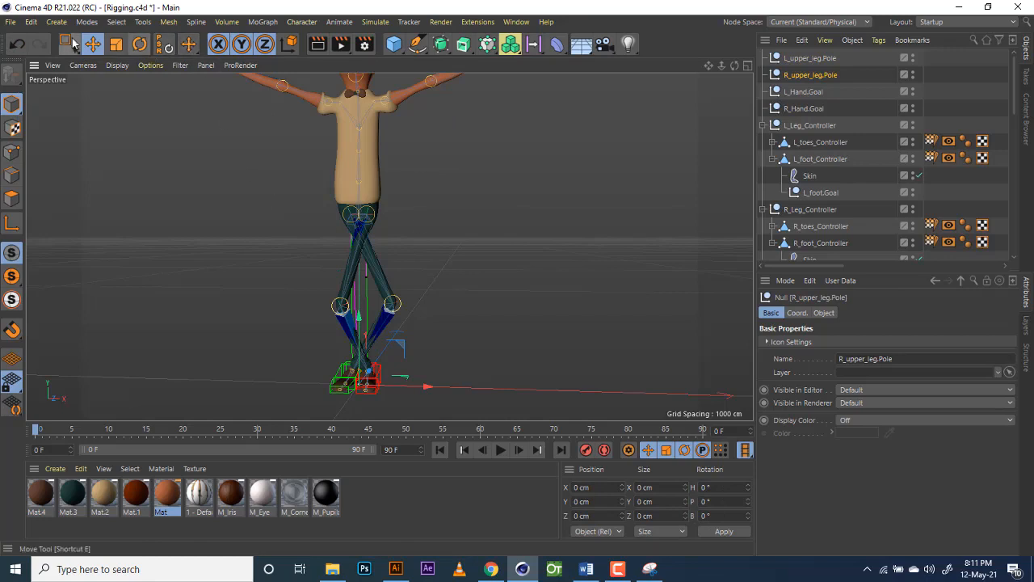
{"action": "left_click", "coordinate": [17, 46]}
{"action": "left_click", "coordinate": [17, 46]}
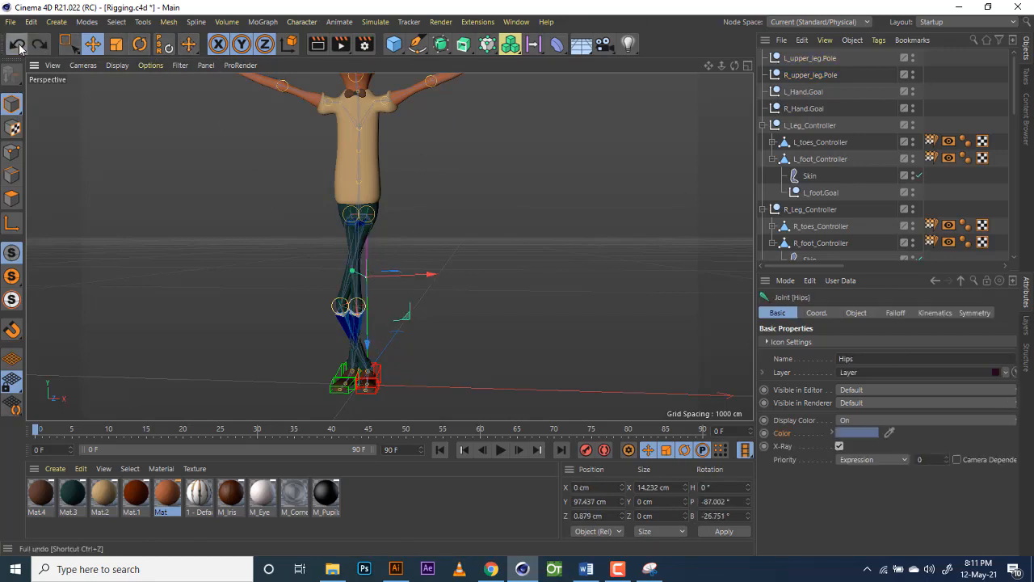
{"action": "left_click", "coordinate": [18, 47]}
{"action": "left_click", "coordinate": [18, 47]}
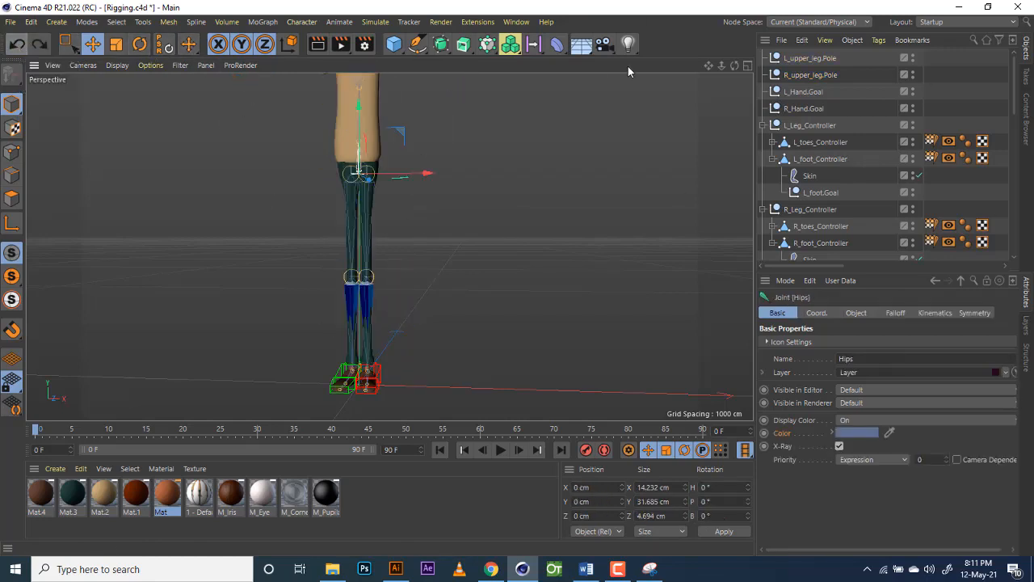
Step: Freeze all transformations of L_upper_leg.Pole and R_upper_leg.Pole and move both in front of the knees to about Z -64 cm
{"action": "left_click_drag", "start_coordinate": [723, 67], "coordinate": [672, 69]}
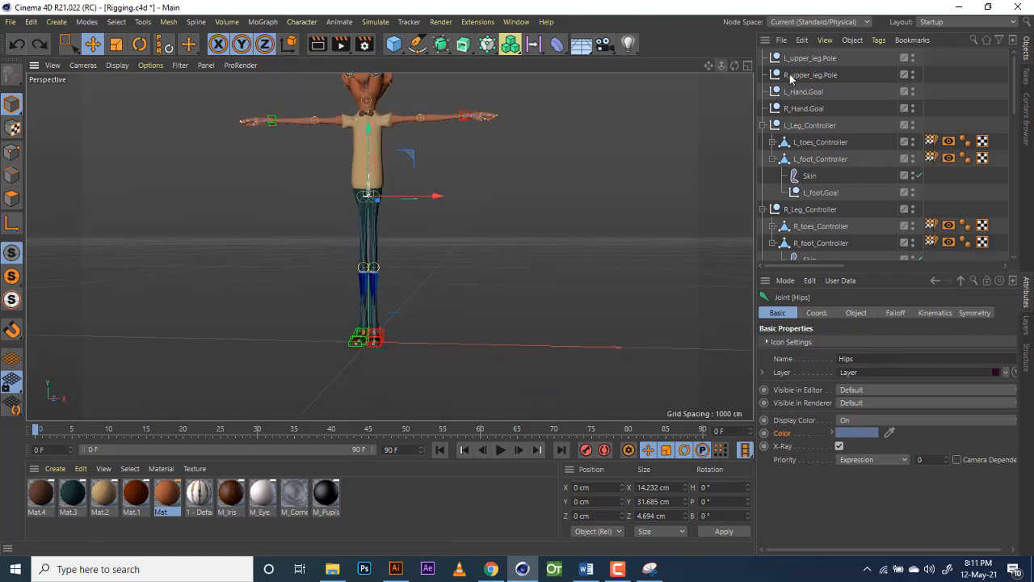
{"action": "left_click", "coordinate": [809, 59]}
{"action": "left_click", "coordinate": [817, 75], "text": "ctrl"}
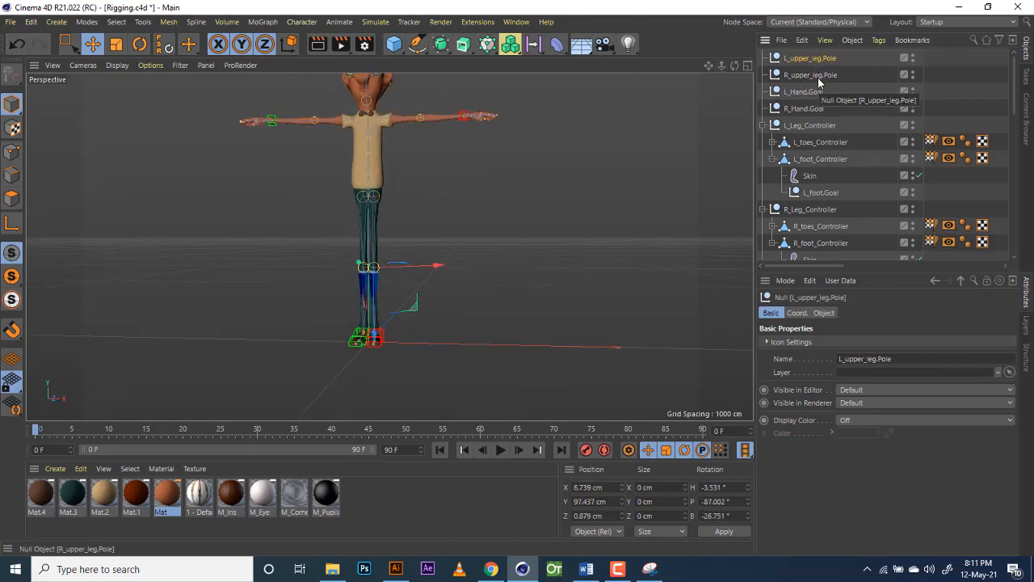
{"action": "left_click", "coordinate": [796, 313]}
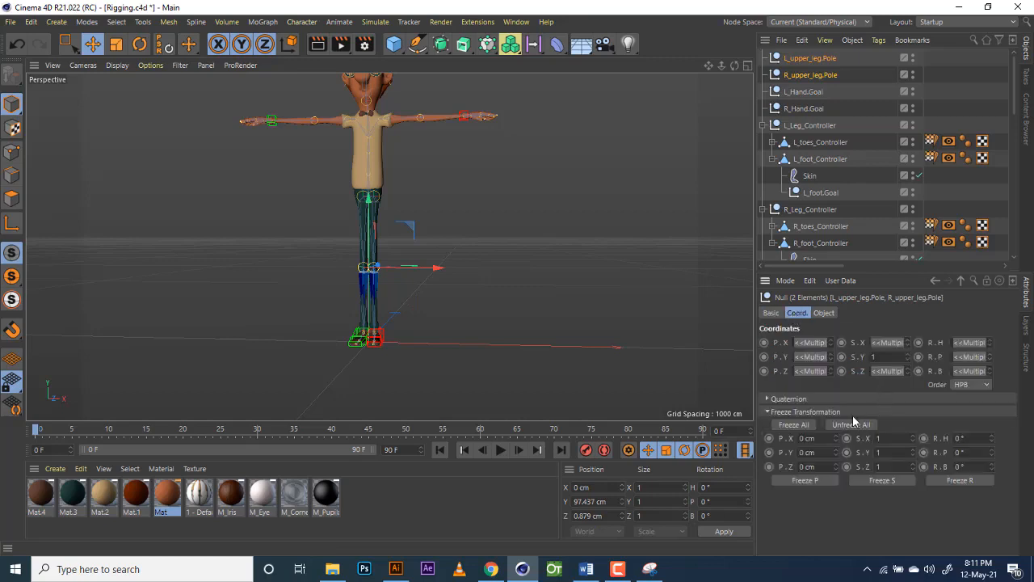
{"action": "left_click", "coordinate": [796, 428]}
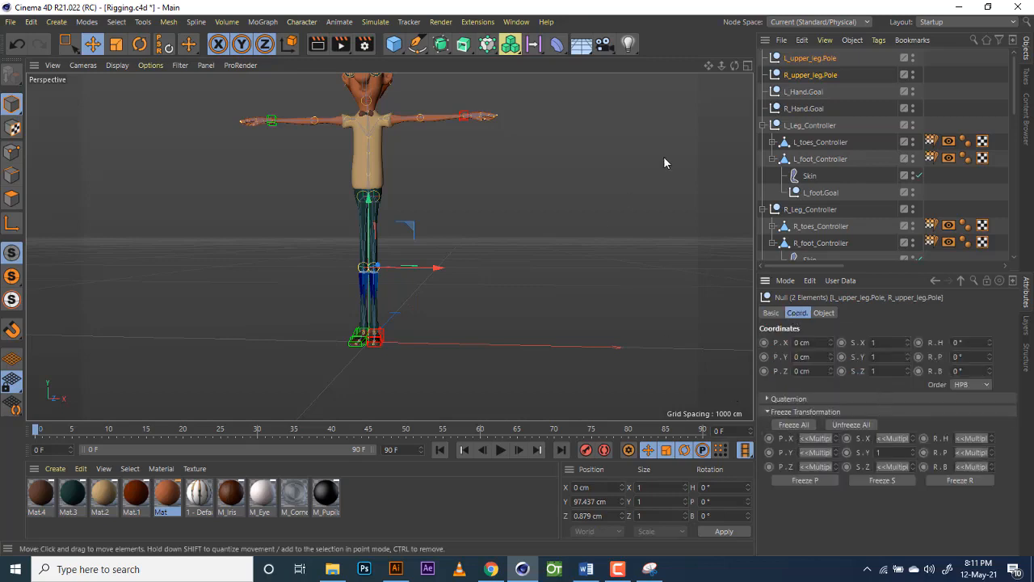
{"action": "left_click_drag", "start_coordinate": [734, 73], "coordinate": [388, 243]}
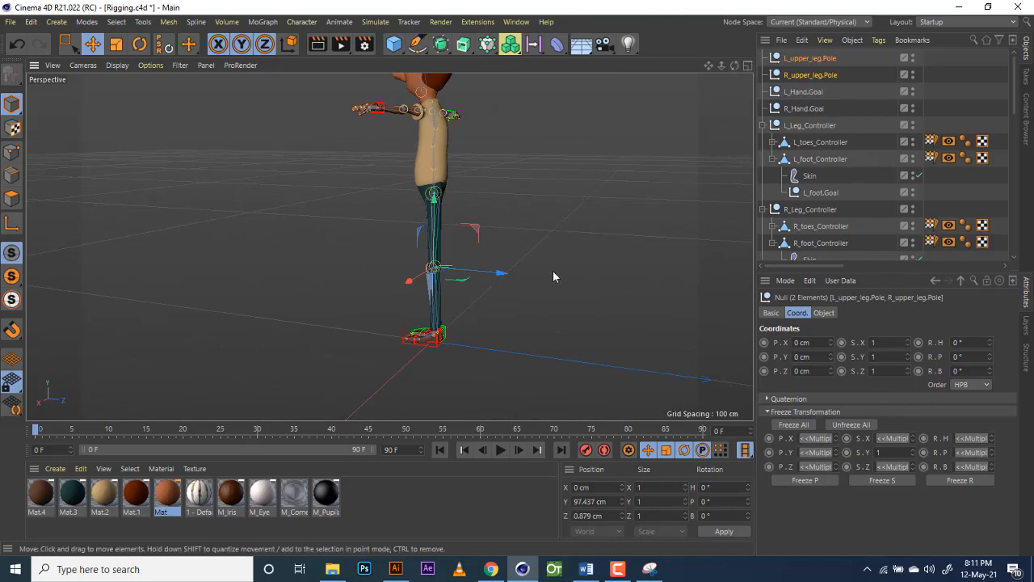
{"action": "left_click_drag", "start_coordinate": [466, 278], "coordinate": [451, 278]}
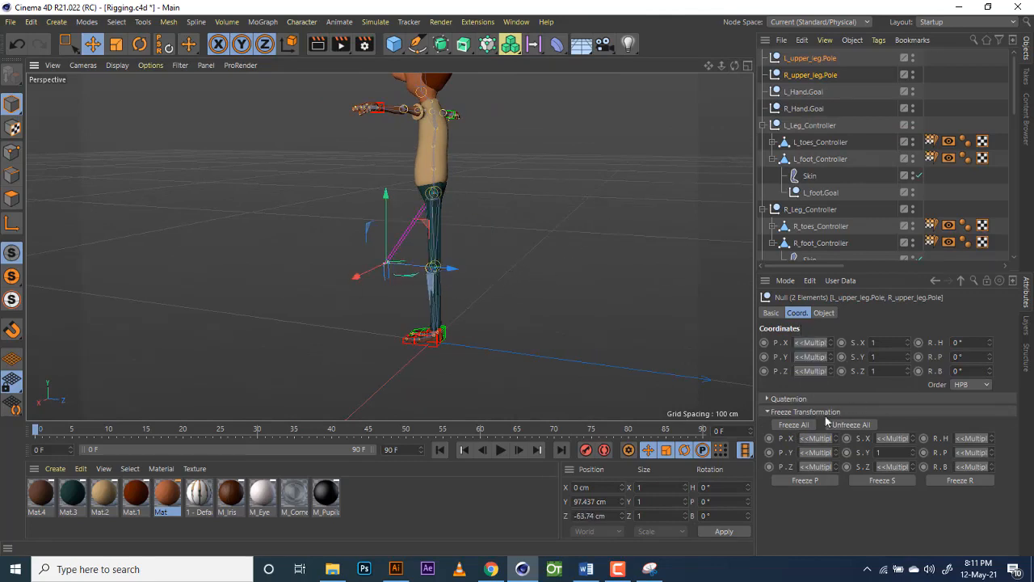
Step: Display L_upper_leg.Pole and R_upper_leg.Pole as pyramids with XY orientation
{"action": "left_click", "coordinate": [823, 313]}
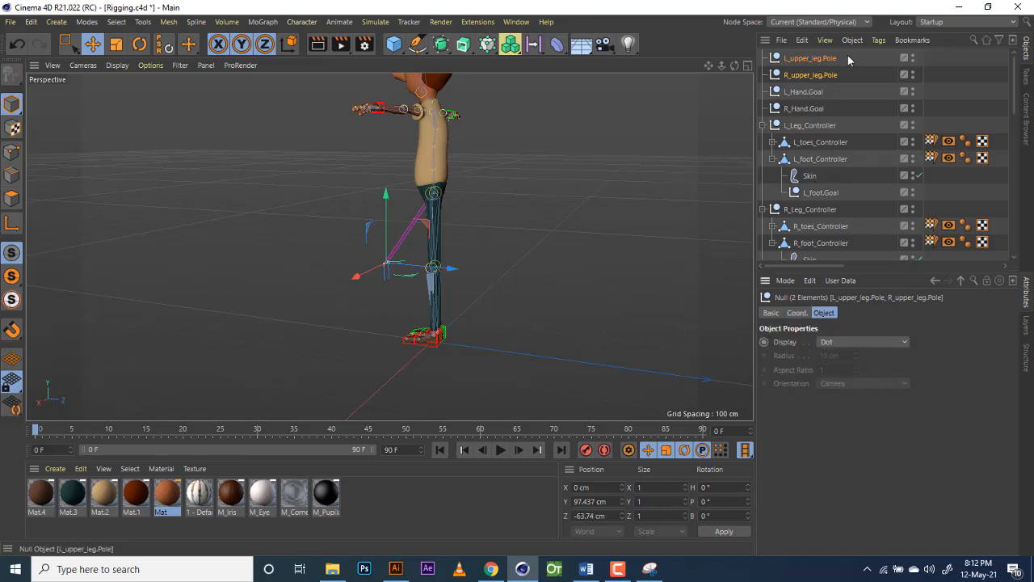
{"action": "left_click", "coordinate": [860, 342]}
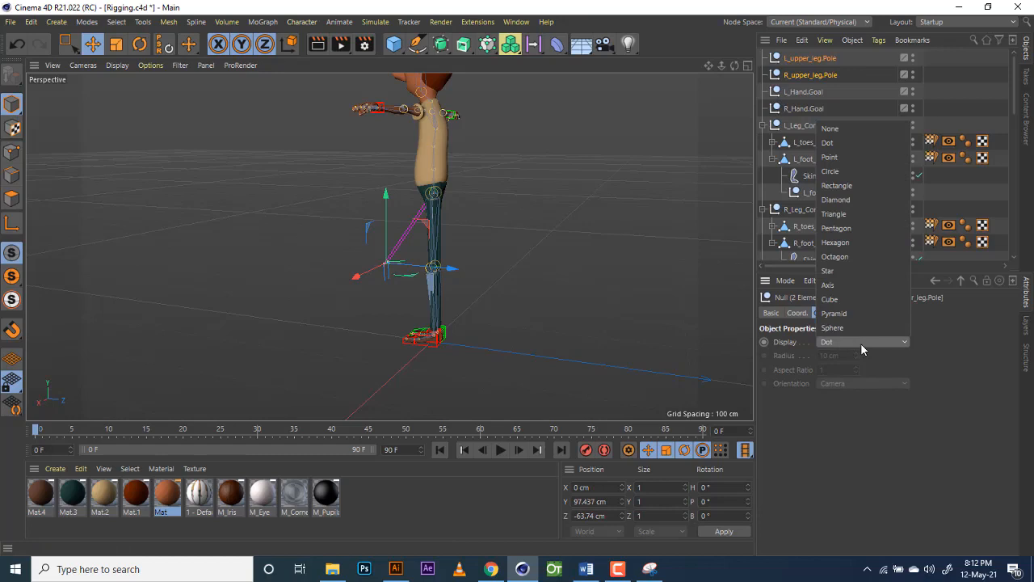
{"action": "left_click", "coordinate": [858, 313]}
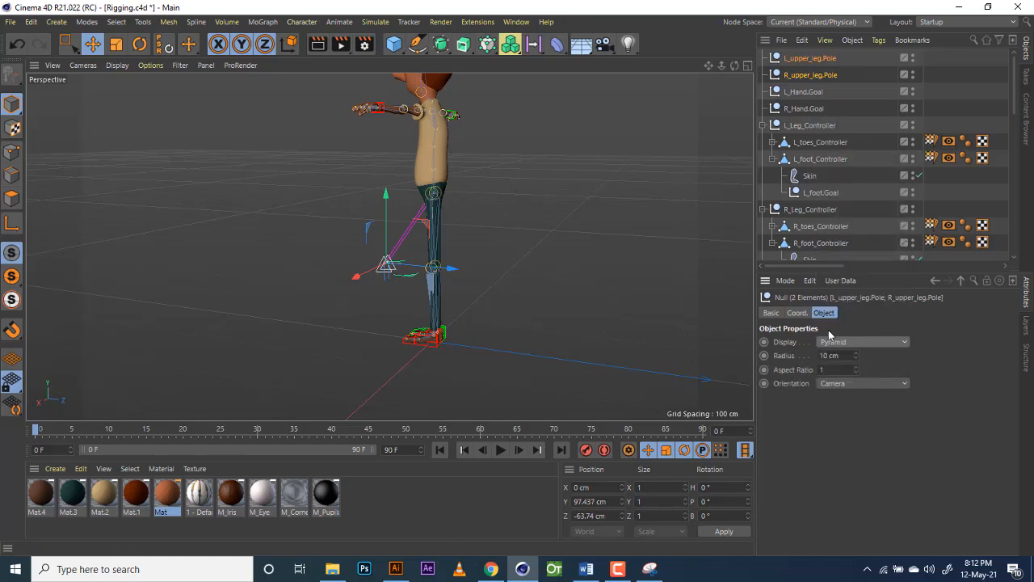
{"action": "left_click", "coordinate": [830, 384]}
{"action": "left_click", "coordinate": [836, 414]}
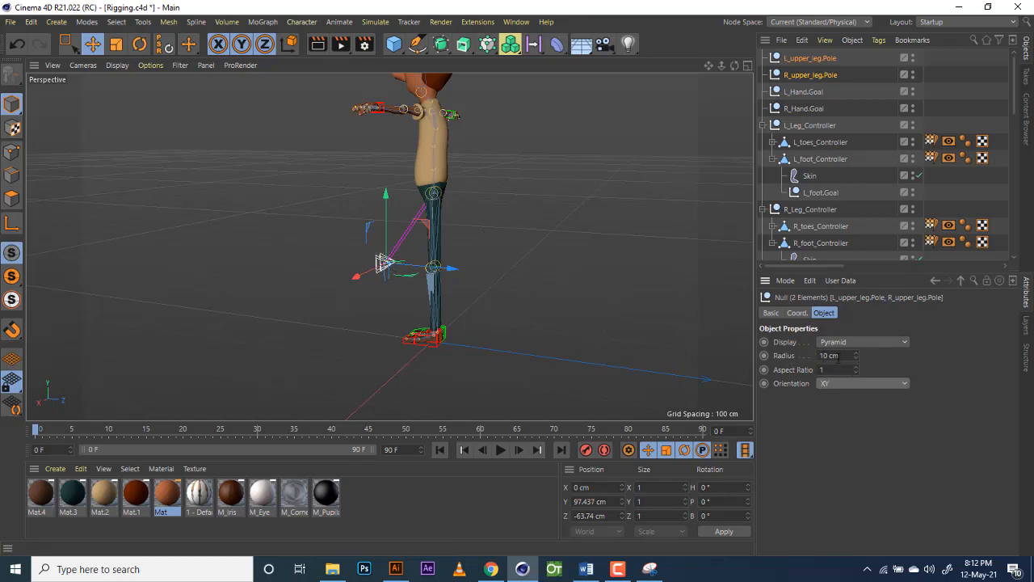
Step: Turn on the display color of L_upper_leg.Pole and set it to fully saturated red
{"action": "left_click", "coordinate": [803, 91]}
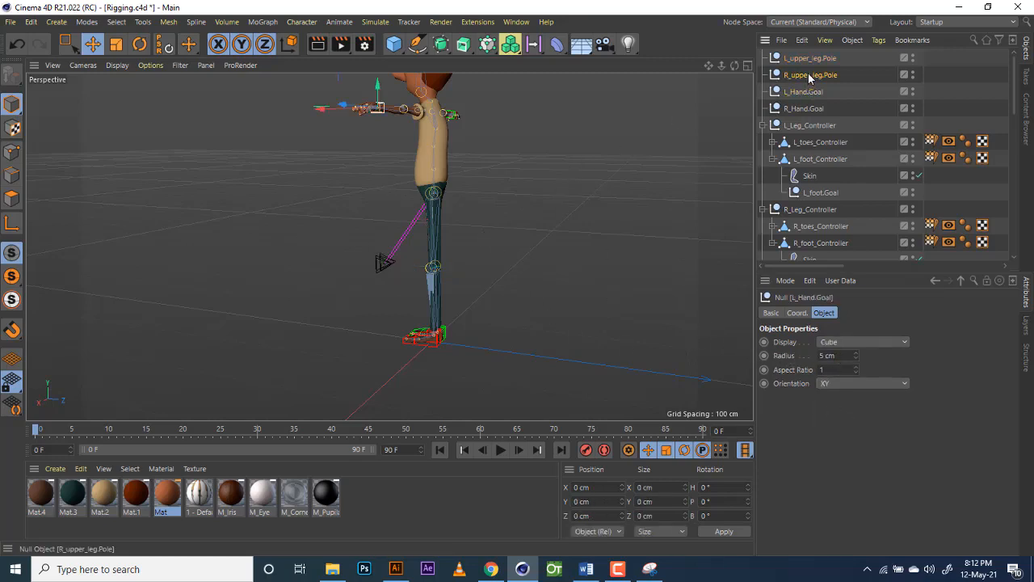
{"action": "left_click", "coordinate": [808, 75]}
{"action": "left_click", "coordinate": [817, 58]}
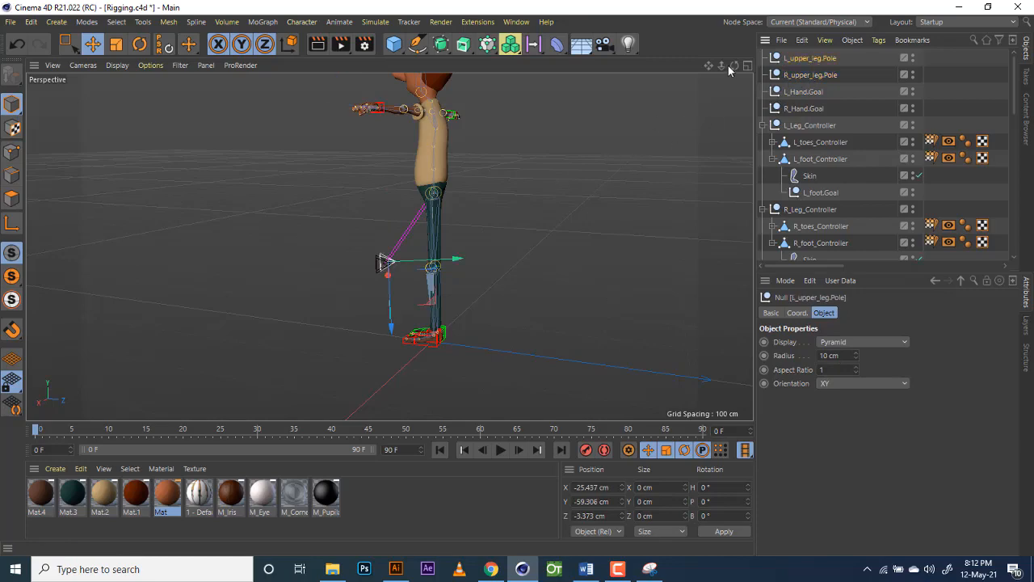
{"action": "left_click_drag", "start_coordinate": [729, 71], "coordinate": [614, 79]}
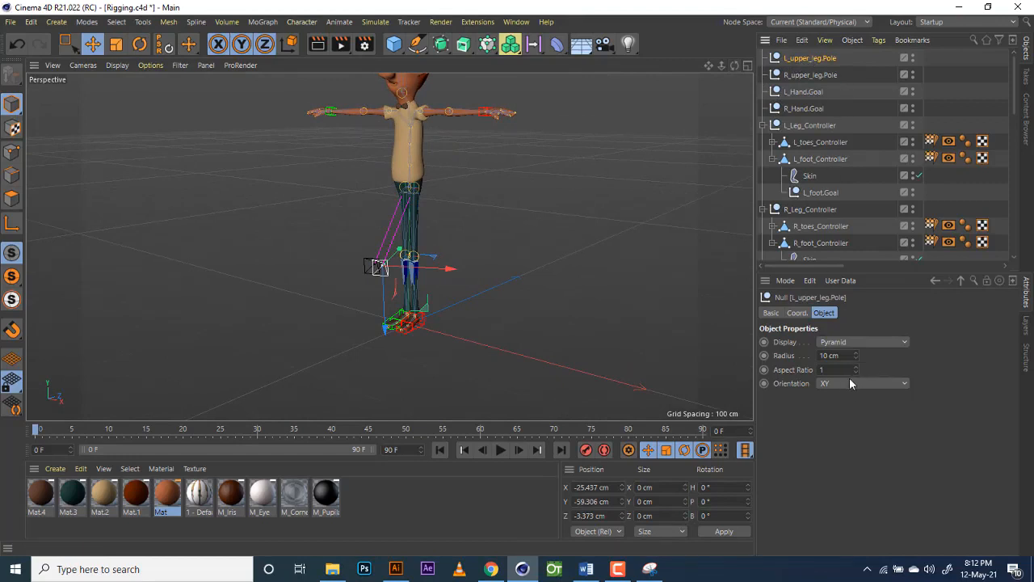
{"action": "left_click", "coordinate": [773, 314]}
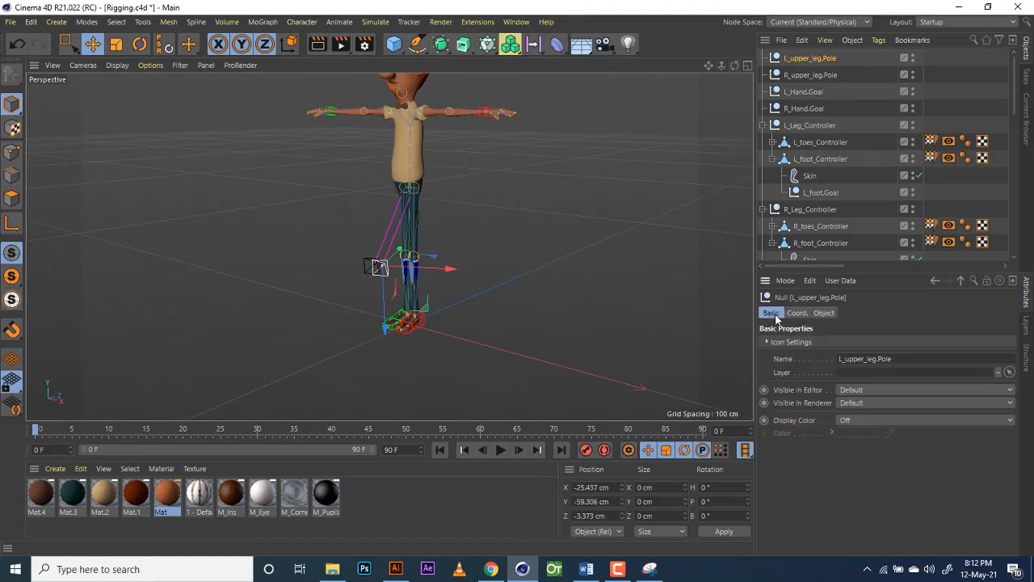
{"action": "left_click", "coordinate": [858, 420]}
{"action": "left_click", "coordinate": [869, 461]}
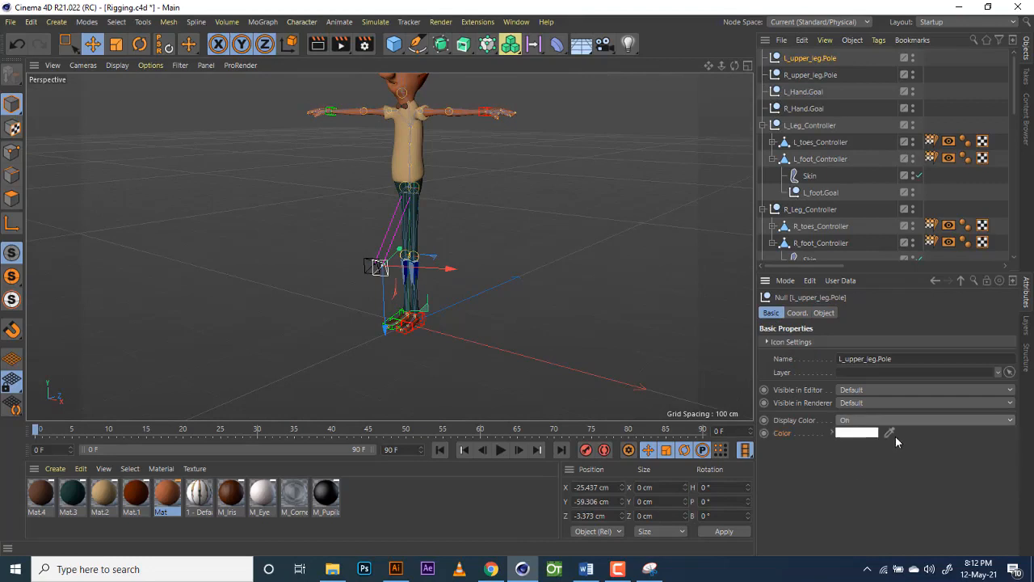
{"action": "left_click", "coordinate": [874, 435]}
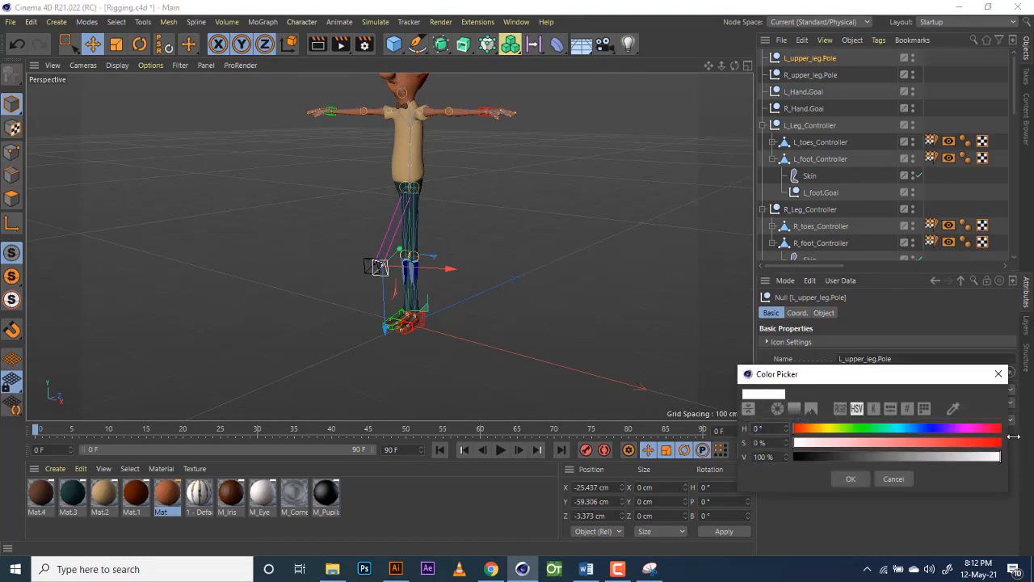
{"action": "left_click_drag", "start_coordinate": [994, 450], "coordinate": [1018, 451]}
{"action": "left_click", "coordinate": [859, 479]}
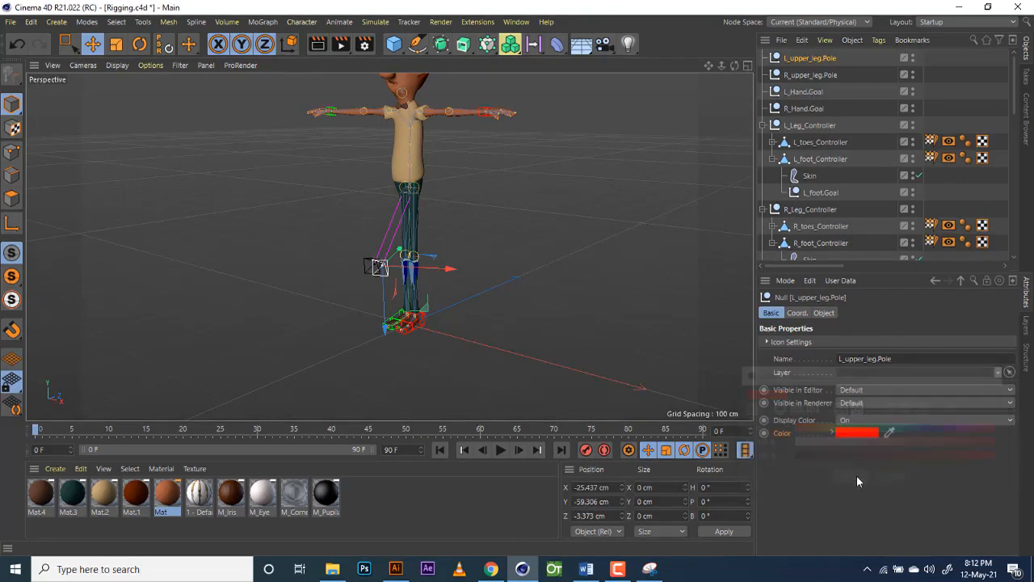
Step: Turn on the display color of R_upper_leg.Pole and set it to fully saturated green
{"action": "left_click", "coordinate": [818, 69]}
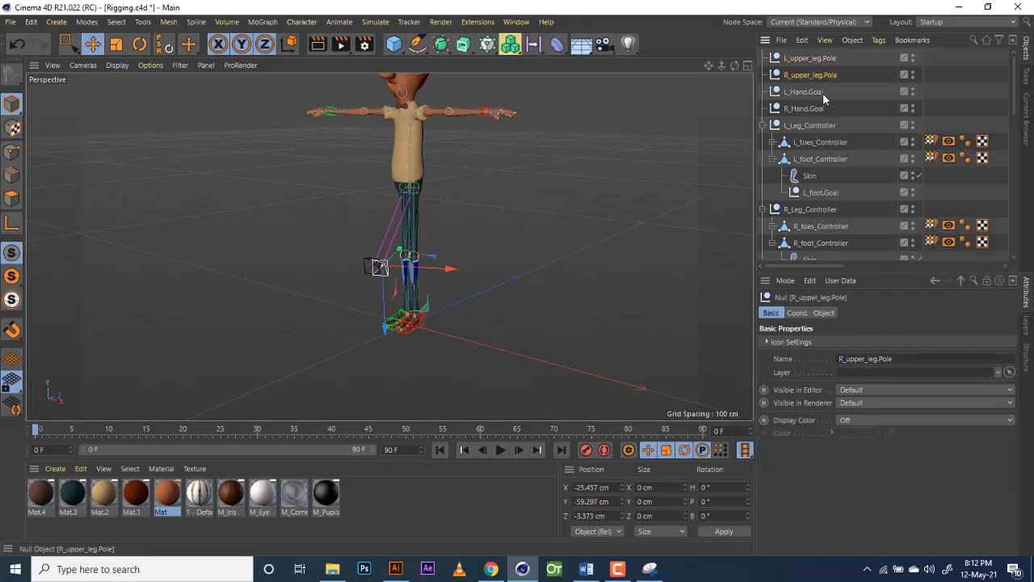
{"action": "left_click", "coordinate": [842, 425]}
{"action": "left_click", "coordinate": [864, 466]}
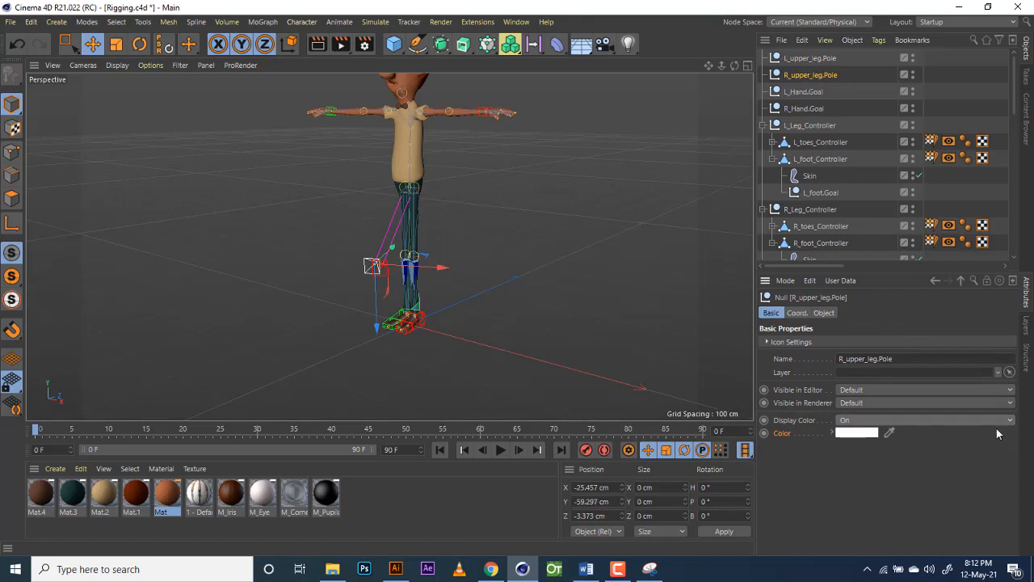
{"action": "left_click", "coordinate": [872, 433]}
{"action": "left_click", "coordinate": [869, 428]}
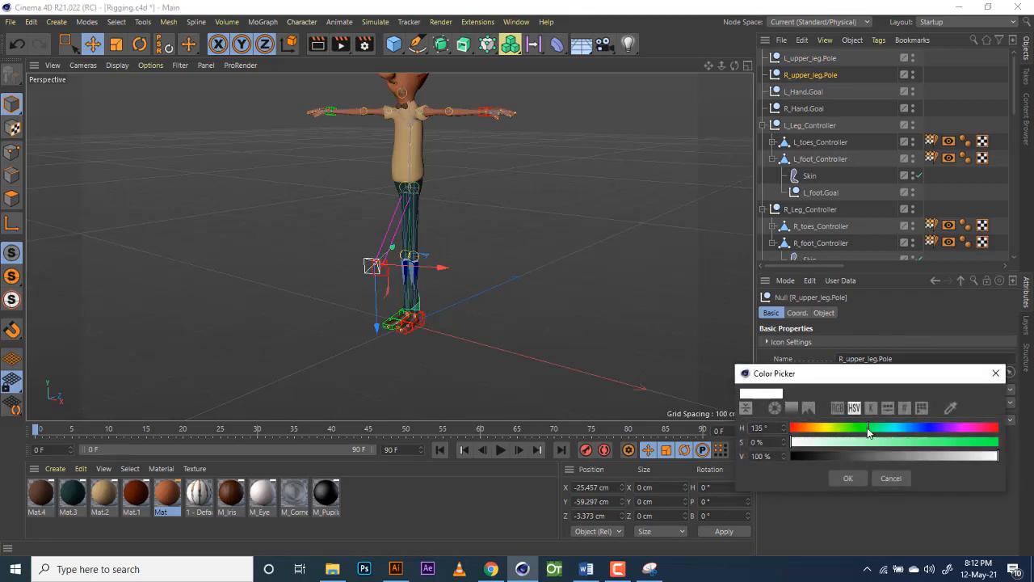
{"action": "left_click", "coordinate": [995, 444]}
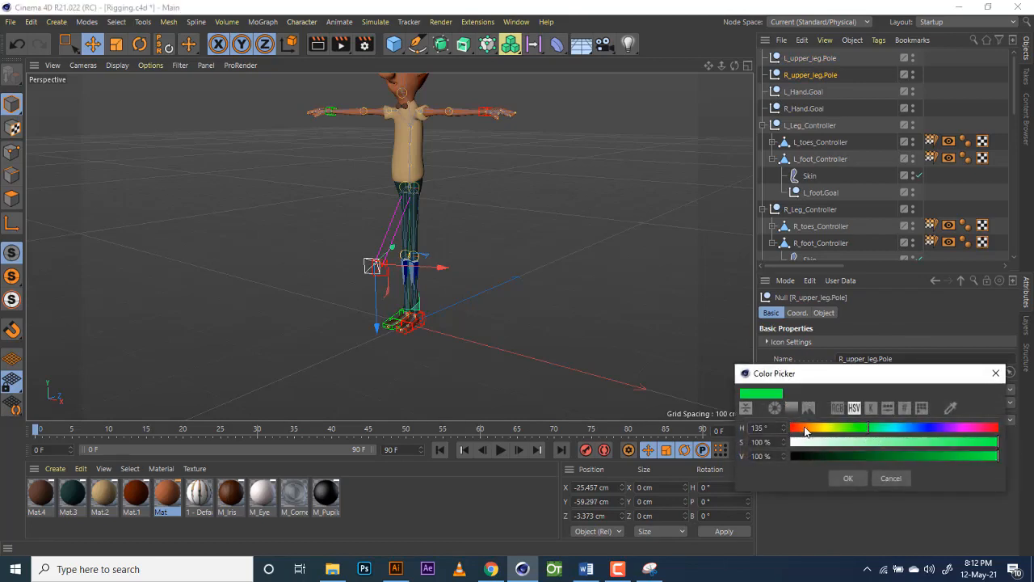
{"action": "left_click", "coordinate": [848, 478]}
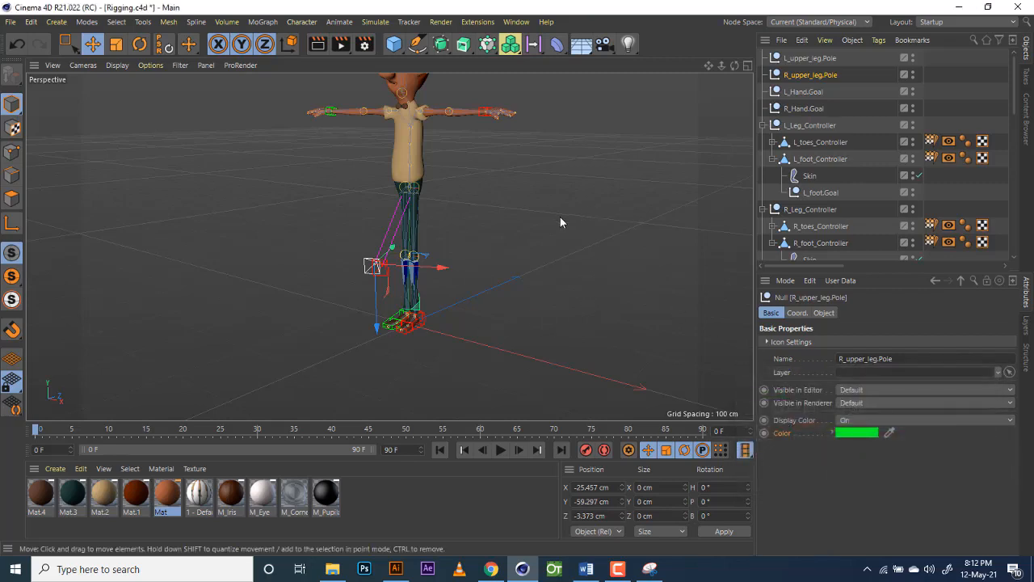
Step: Set the radius of both upper leg poles to 9 cm
{"action": "left_click_drag", "start_coordinate": [710, 67], "coordinate": [694, 98]}
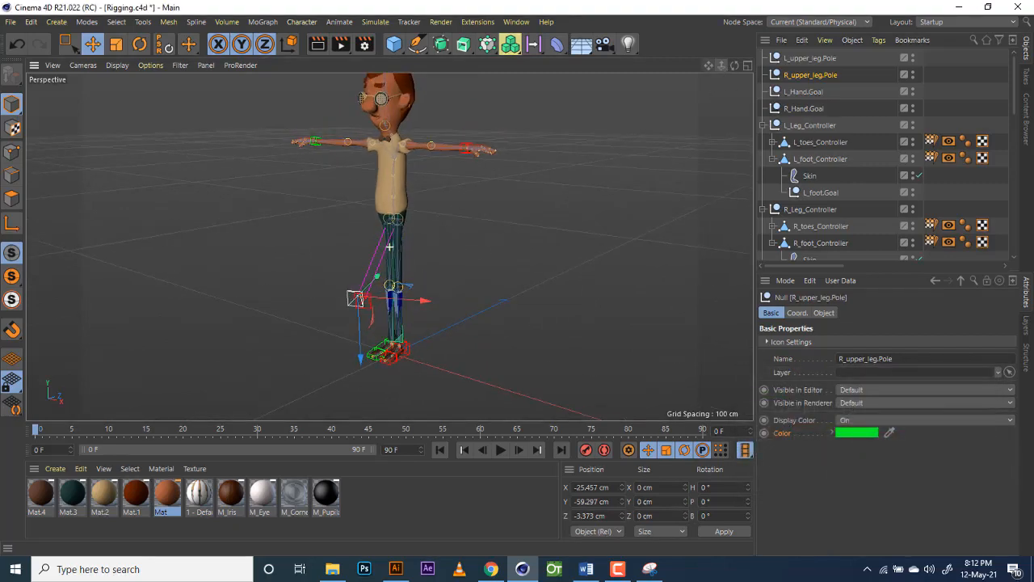
{"action": "mouse_move", "coordinate": [734, 68]}
{"action": "left_mouse_down"}
{"action": "mouse_move", "coordinate": [775, 55]}
{"action": "mouse_move", "coordinate": [736, 68]}
{"action": "left_mouse_up"}
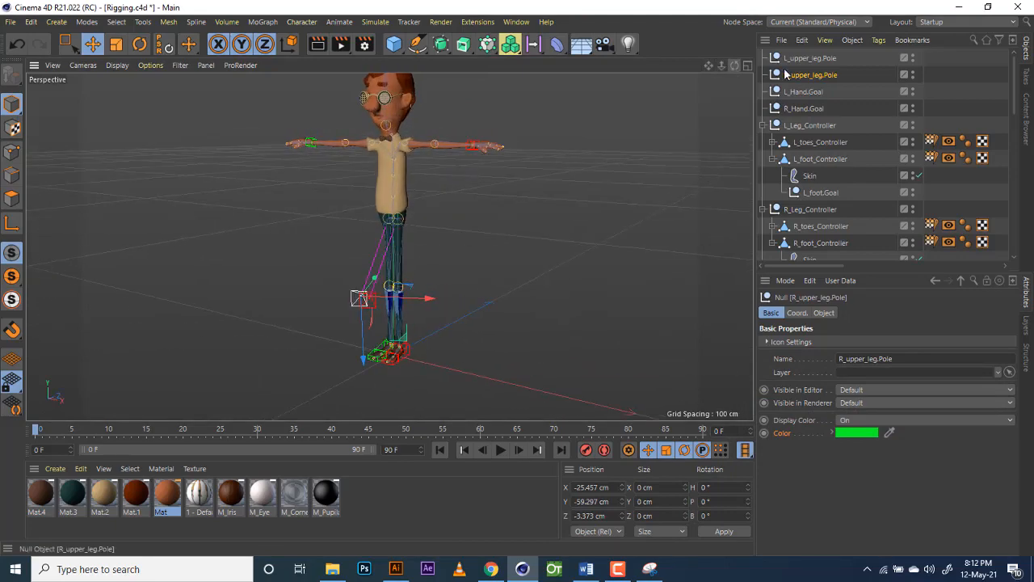
{"action": "left_click", "coordinate": [808, 58]}
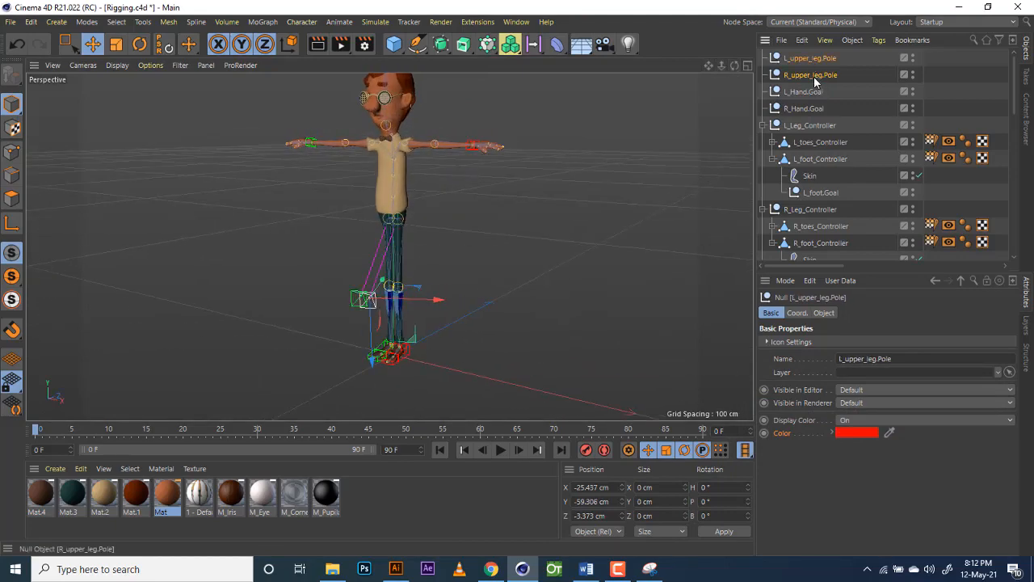
{"action": "left_click", "coordinate": [814, 76], "text": "shift"}
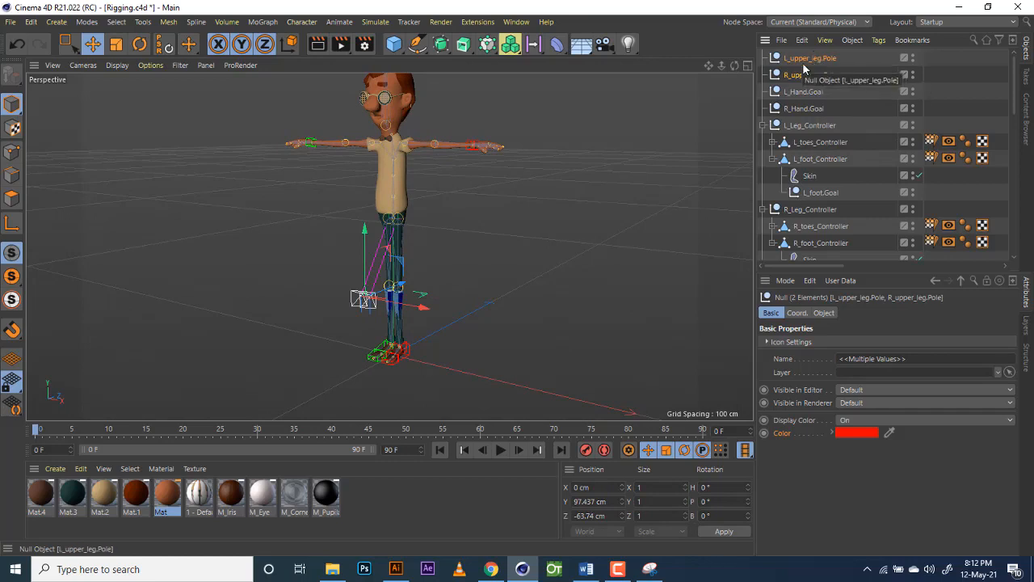
{"action": "left_click", "coordinate": [824, 314]}
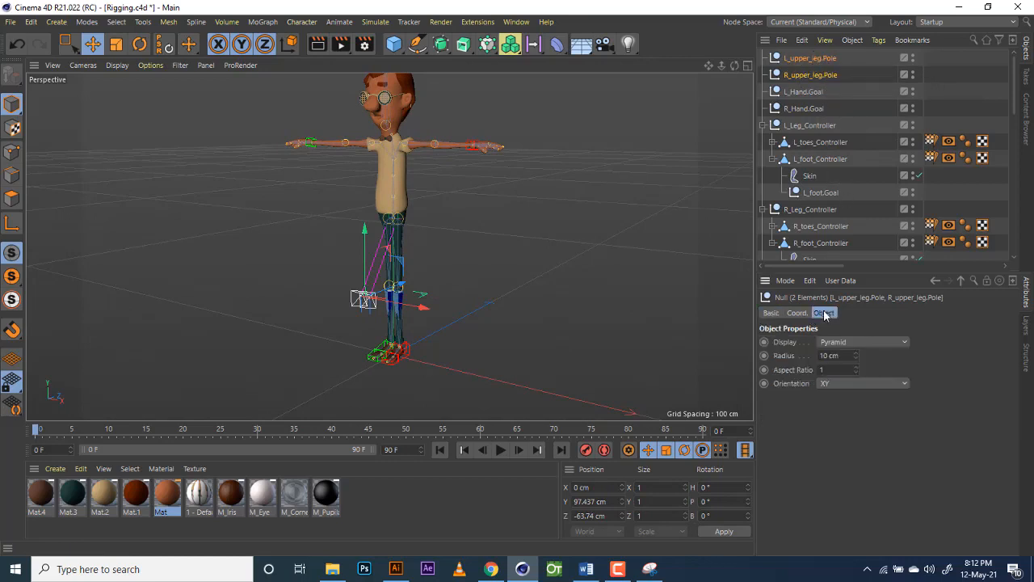
{"action": "left_click", "coordinate": [856, 360]}
Step: Spread the knee poles sideways, moving L_upper_leg.Pole to about X -10.5 cm and R_upper_leg.Pole slightly outward
{"action": "left_click_drag", "start_coordinate": [733, 65], "coordinate": [707, 66]}
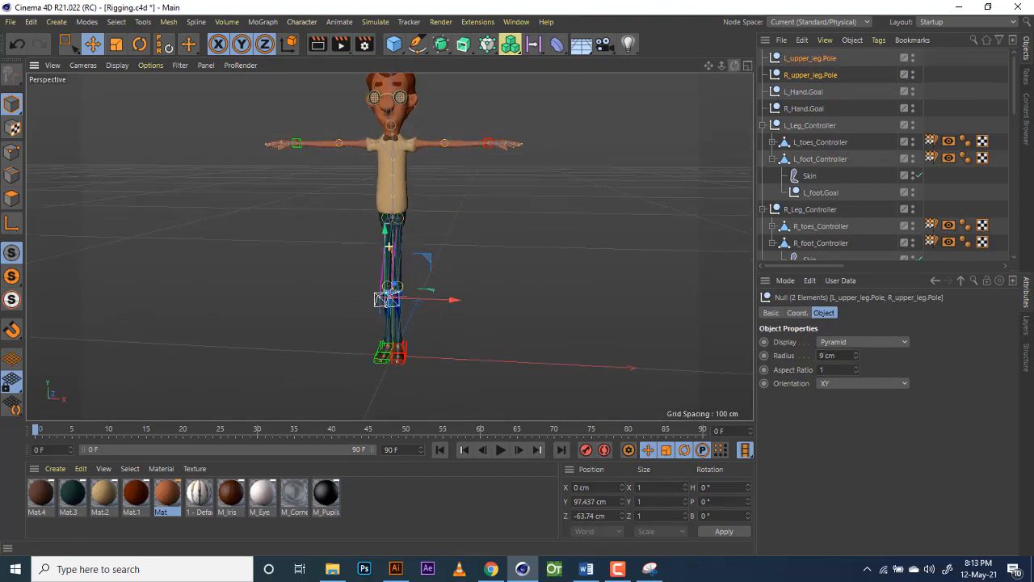
{"action": "left_click", "coordinate": [807, 61]}
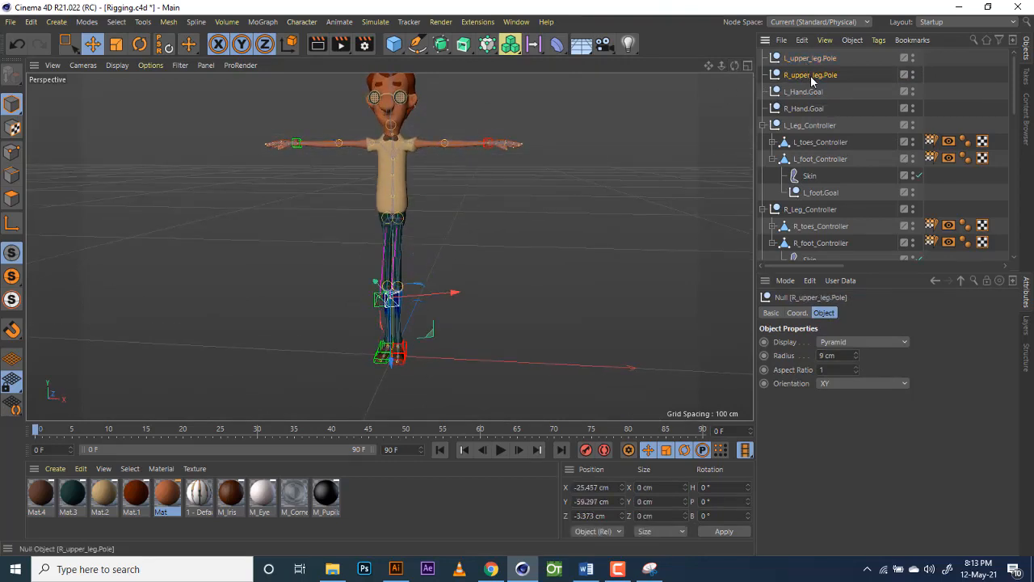
{"action": "left_click", "coordinate": [811, 58]}
{"action": "scroll", "coordinate": [428, 333], "scroll_direction": "up", "scroll_amount": 4}
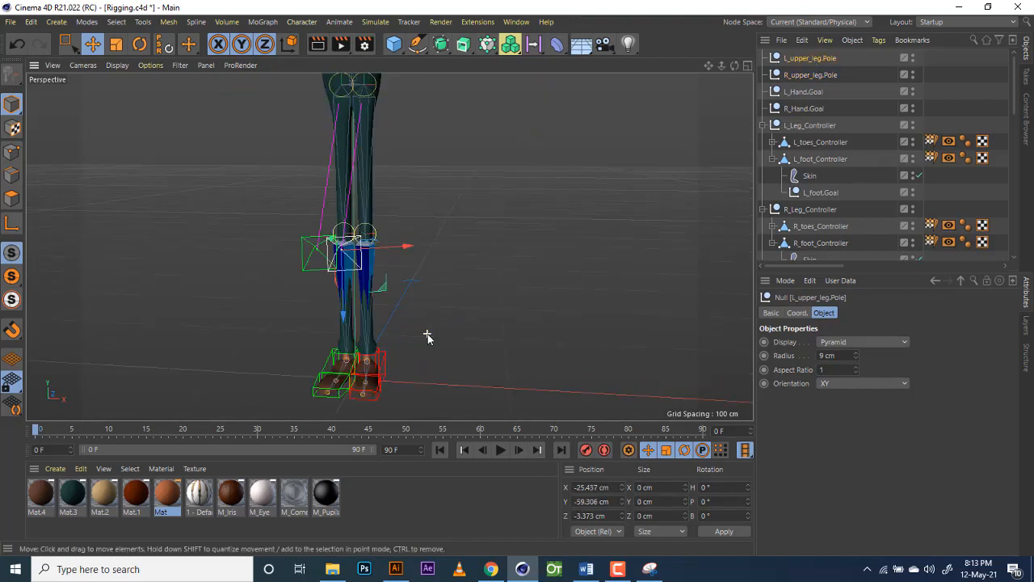
{"action": "left_click", "coordinate": [800, 74]}
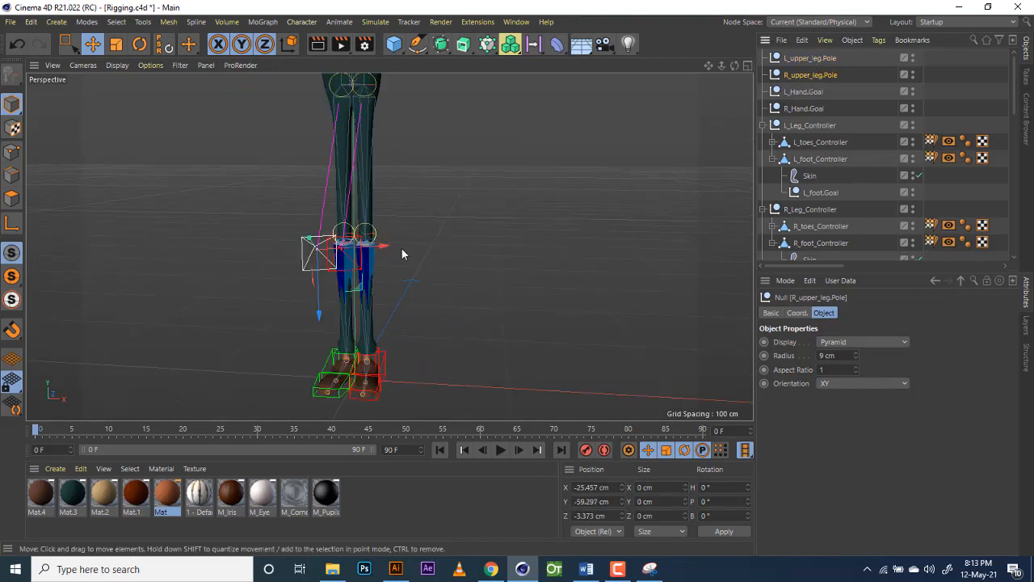
{"action": "left_click_drag", "start_coordinate": [390, 245], "coordinate": [435, 242]}
{"action": "left_click", "coordinate": [808, 58]}
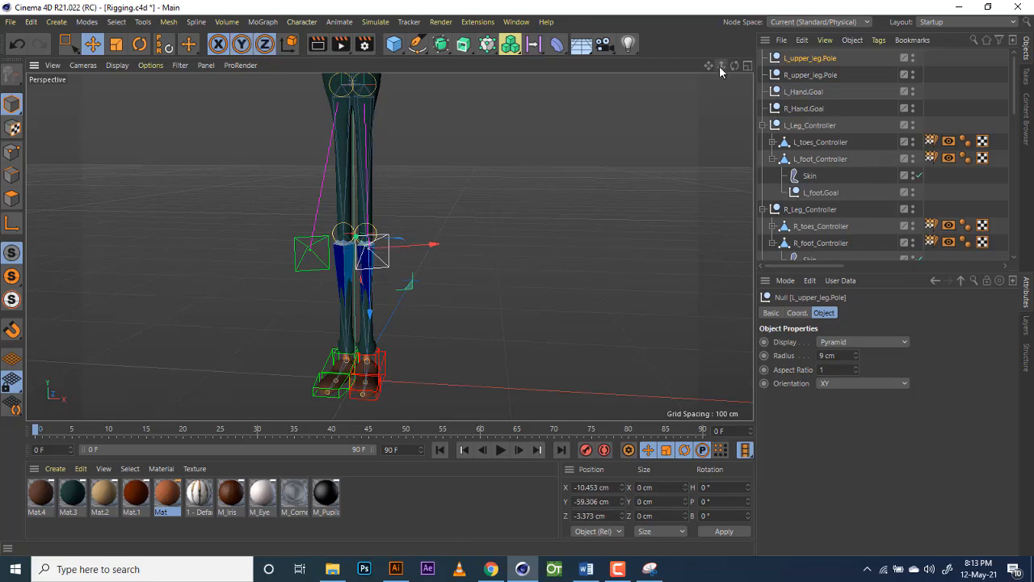
Step: Lower the Hips joint to about Y -76 cm to test the knee bend, and reset its transformation
{"action": "left_click_drag", "start_coordinate": [722, 71], "coordinate": [716, 76]}
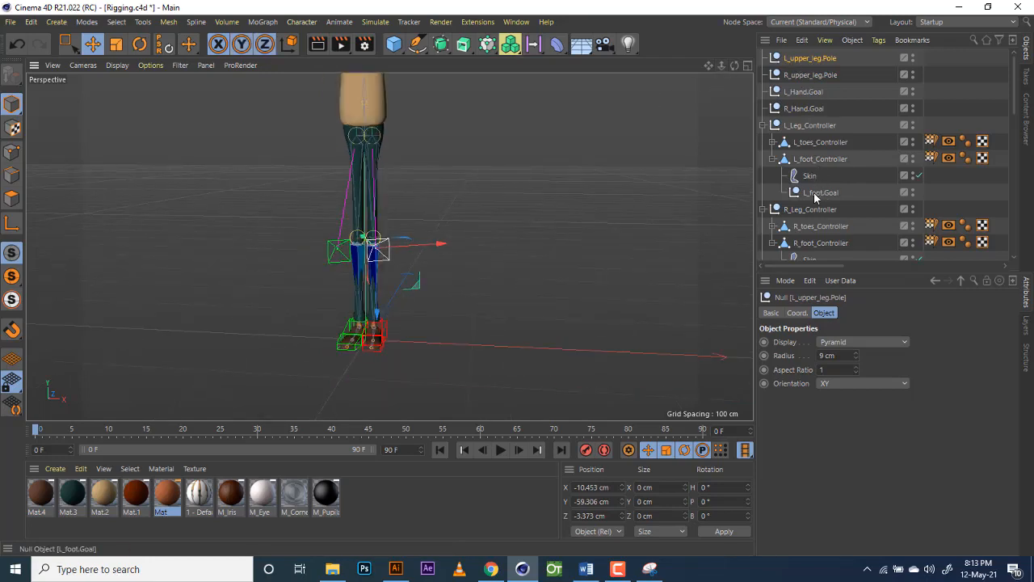
{"action": "scroll", "coordinate": [815, 197], "scroll_direction": "down", "scroll_amount": 5}
{"action": "left_click", "coordinate": [804, 155]}
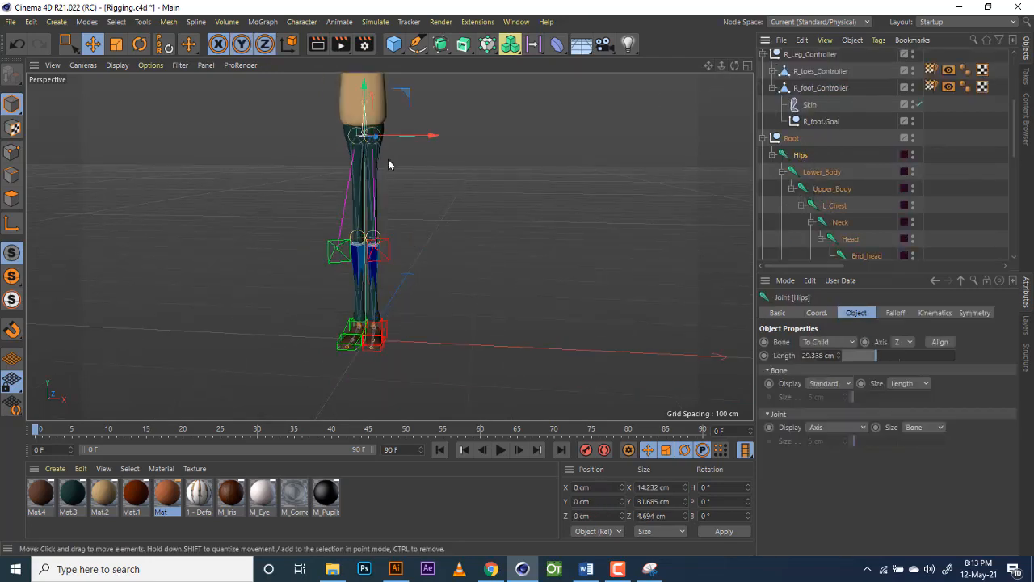
{"action": "left_click_drag", "start_coordinate": [363, 95], "coordinate": [364, 170]}
{"action": "left_click_drag", "start_coordinate": [389, 246], "coordinate": [389, 247], "text": "alt"}
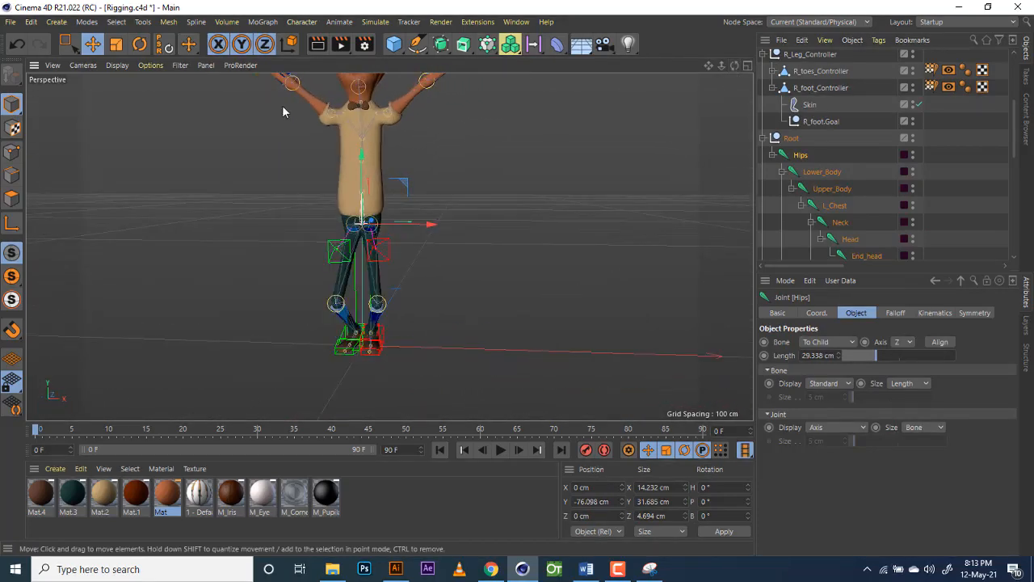
{"action": "left_click", "coordinate": [165, 46]}
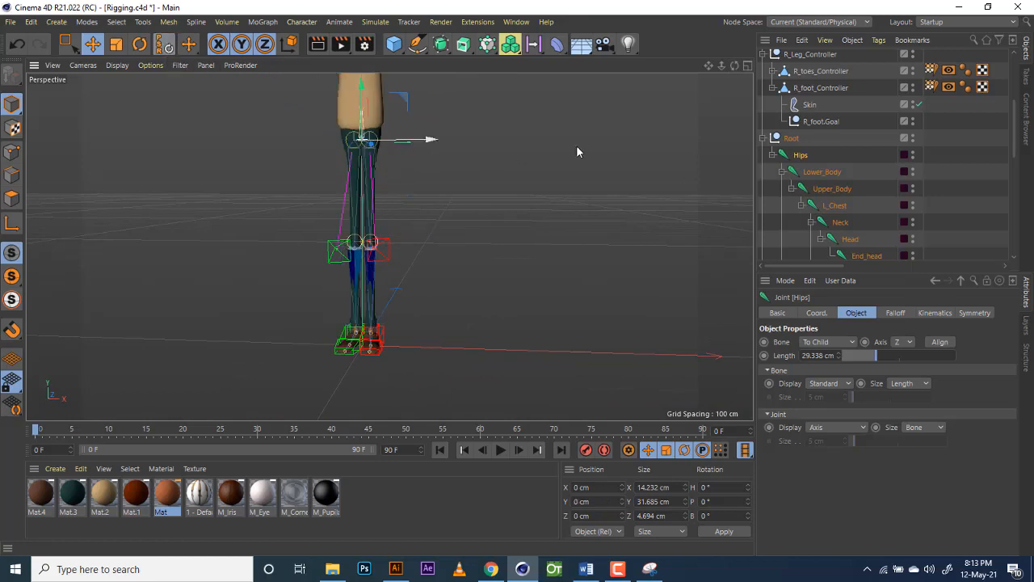
Step: Freeze all transformations of L_upper_leg.Pole and R_upper_leg.Pole at their new positions, and clear the selection
{"action": "left_click", "coordinate": [808, 54]}
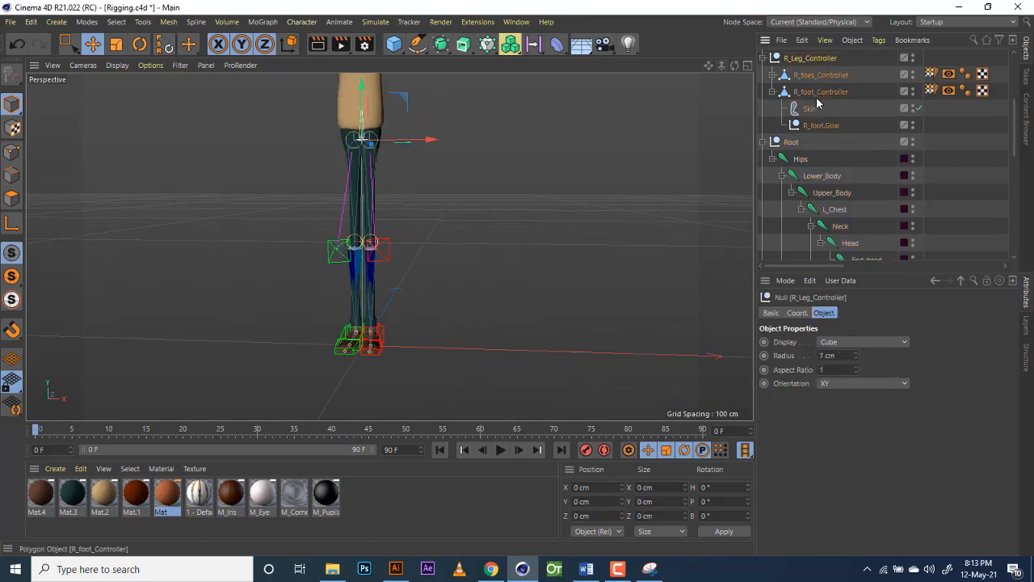
{"action": "scroll", "coordinate": [819, 73], "scroll_direction": "up", "scroll_amount": 4}
{"action": "left_click", "coordinate": [821, 62]}
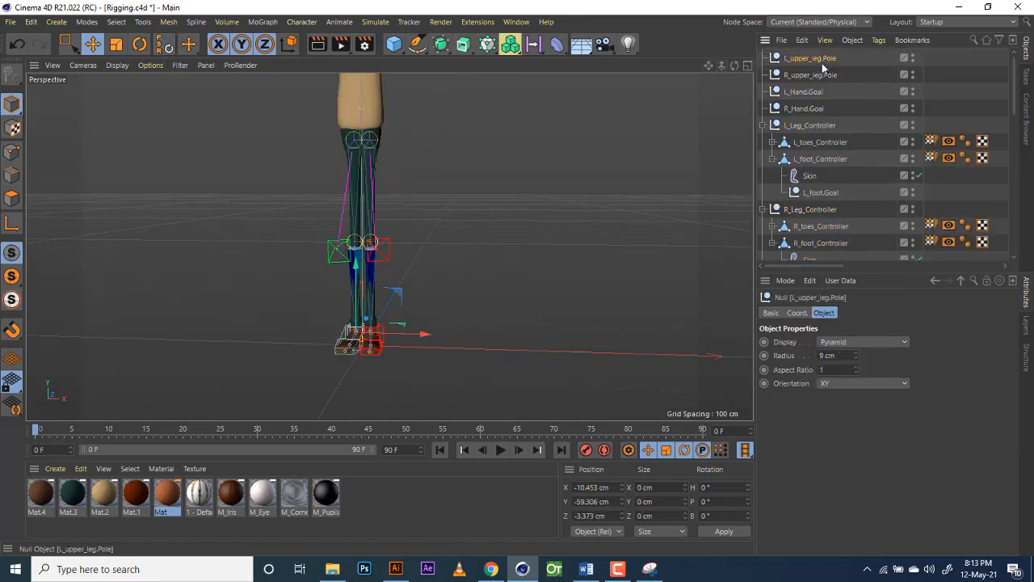
{"action": "left_click", "coordinate": [820, 74], "text": "ctrl"}
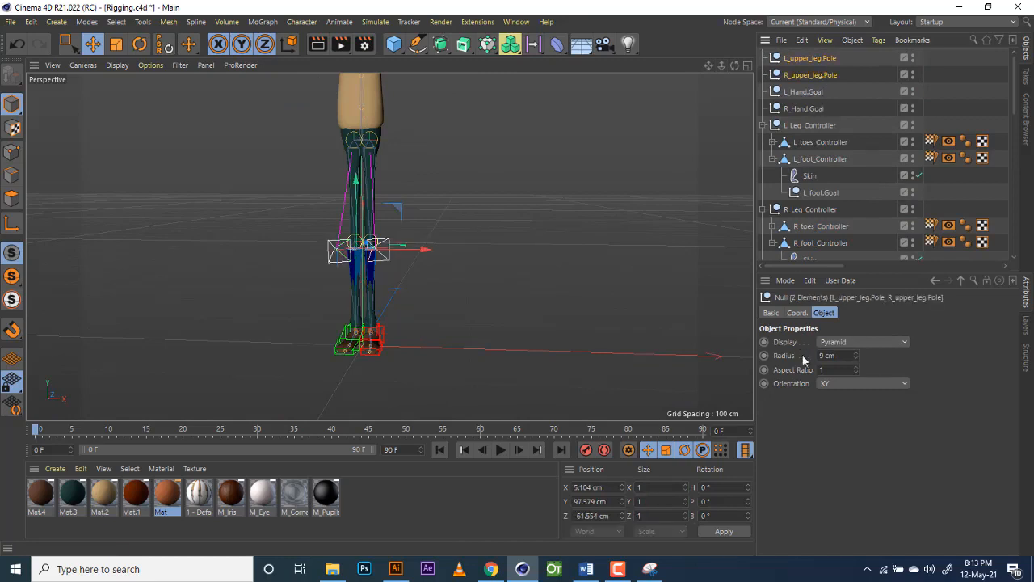
{"action": "left_click", "coordinate": [796, 314]}
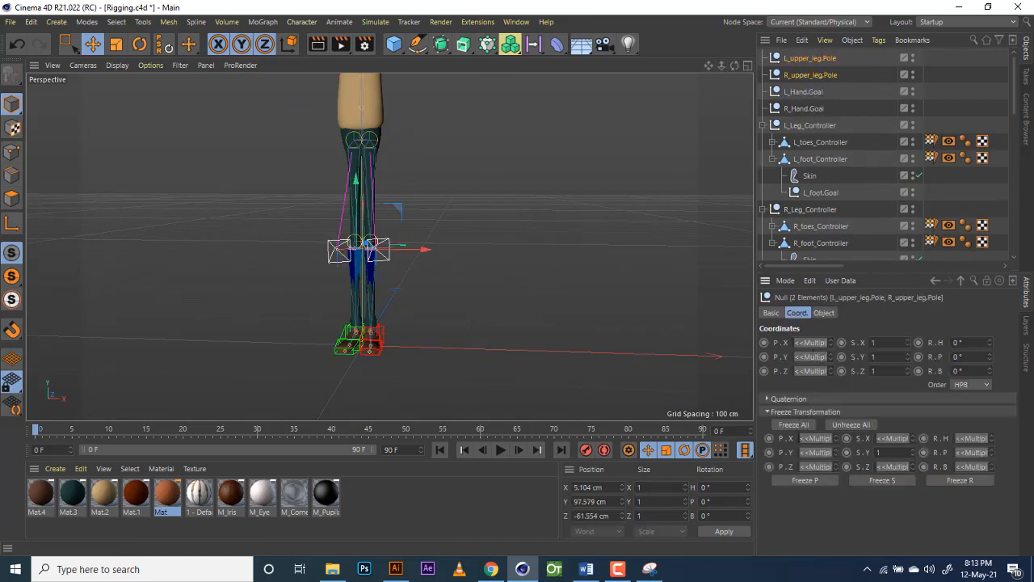
{"action": "left_click", "coordinate": [795, 425]}
{"action": "left_click", "coordinate": [488, 314]}
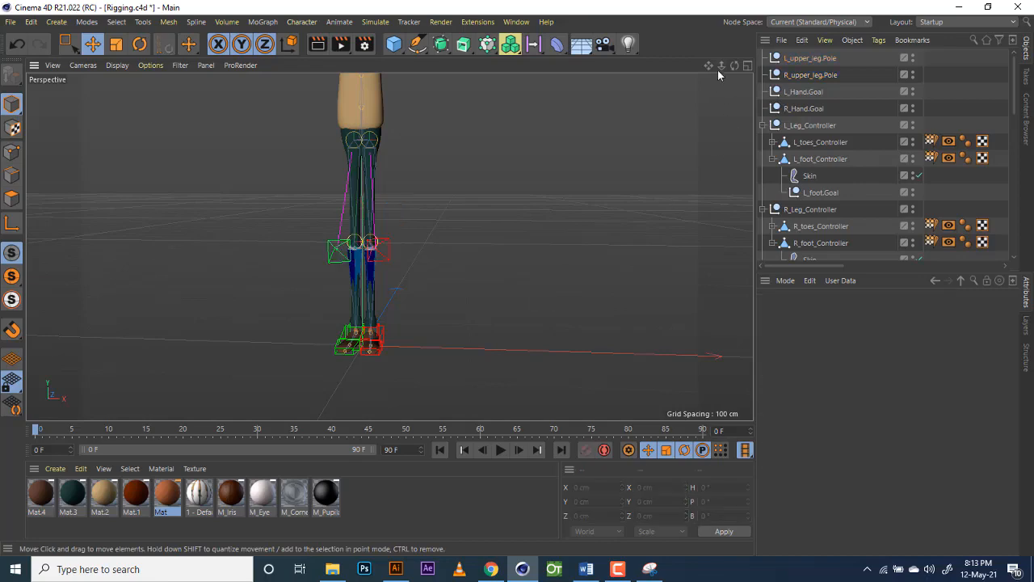
Step: Add a pole vector object to the IK tag of the R_Upper_arm joint
{"action": "left_click_drag", "start_coordinate": [709, 65], "coordinate": [561, 120]}
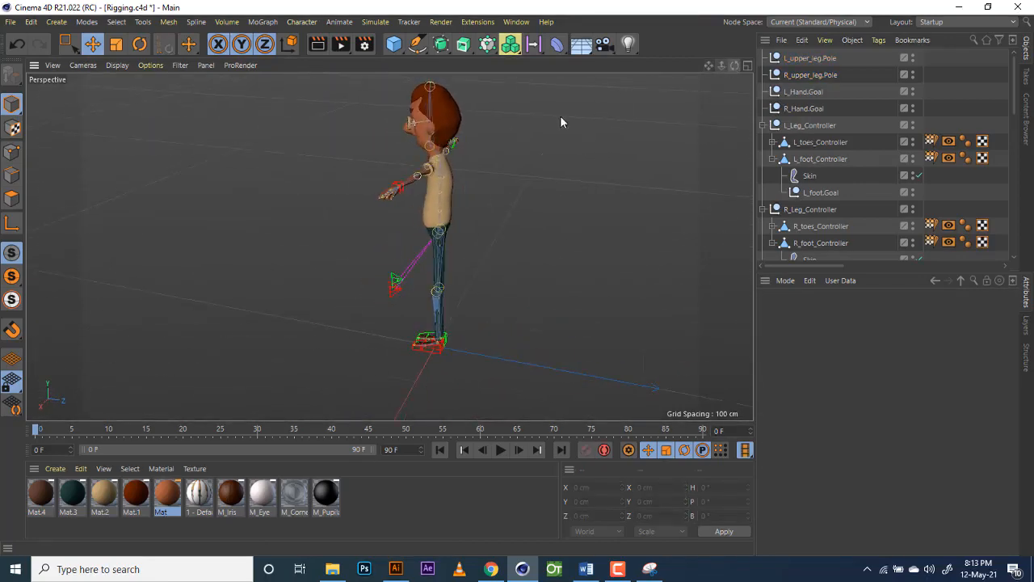
{"action": "left_click_drag", "start_coordinate": [722, 66], "coordinate": [663, 169]}
{"action": "scroll", "coordinate": [367, 286], "scroll_direction": "up", "scroll_amount": 5}
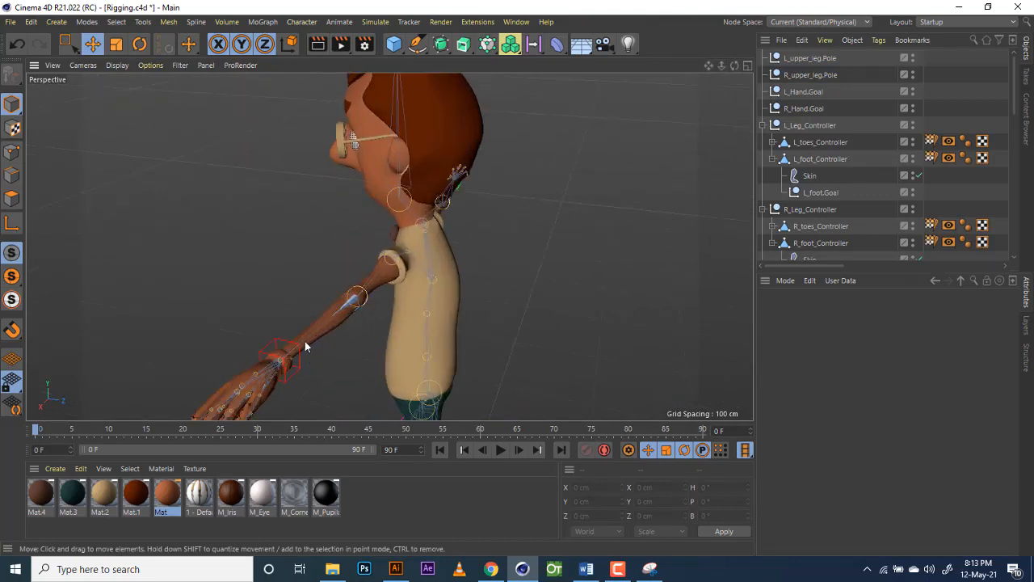
{"action": "left_click_drag", "start_coordinate": [721, 65], "coordinate": [656, 65]}
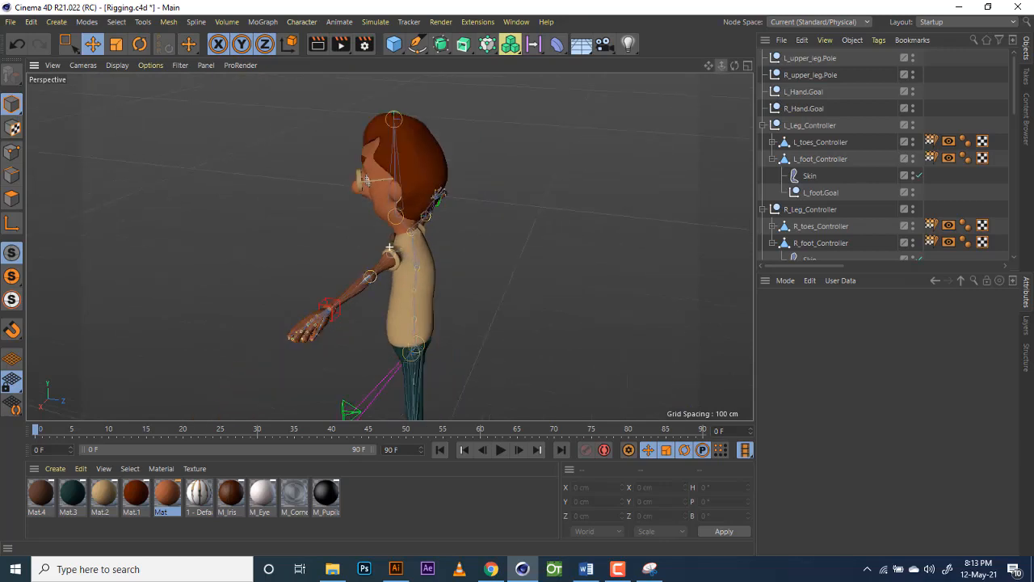
{"action": "left_click_drag", "start_coordinate": [733, 65], "coordinate": [828, 84]}
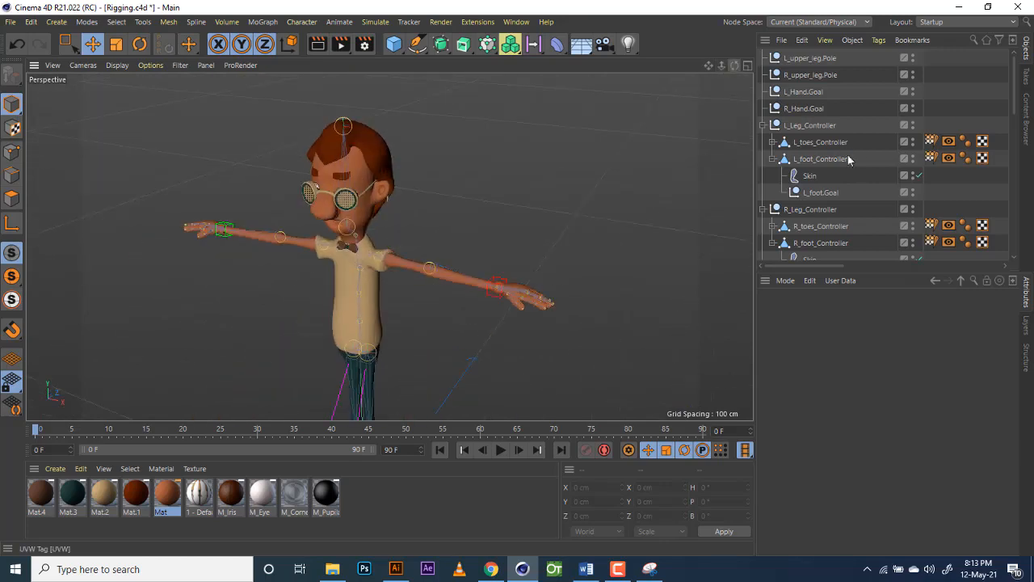
{"action": "scroll", "coordinate": [848, 162], "scroll_direction": "down", "scroll_amount": 10}
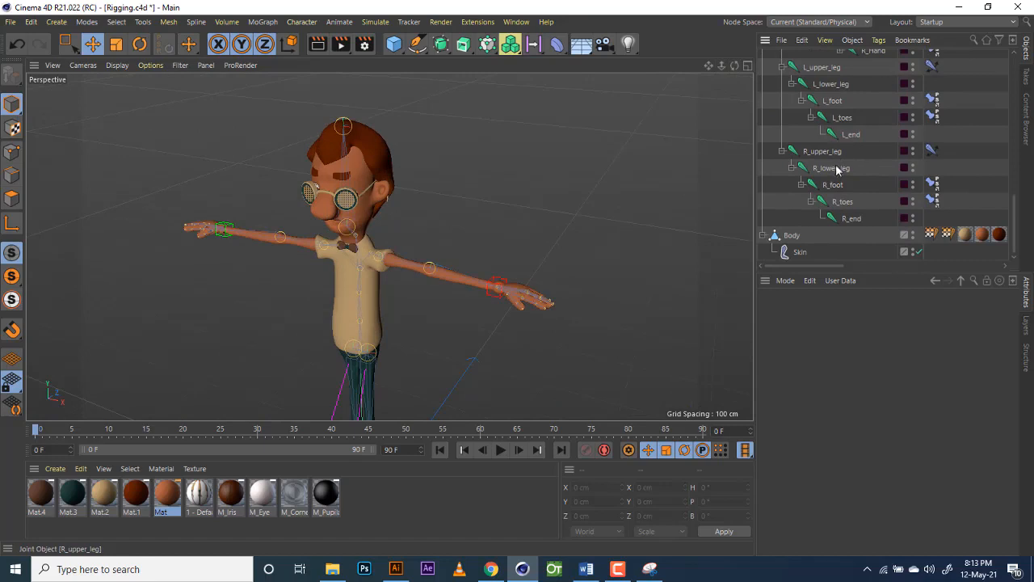
{"action": "scroll", "coordinate": [840, 169], "scroll_direction": "up", "scroll_amount": 4}
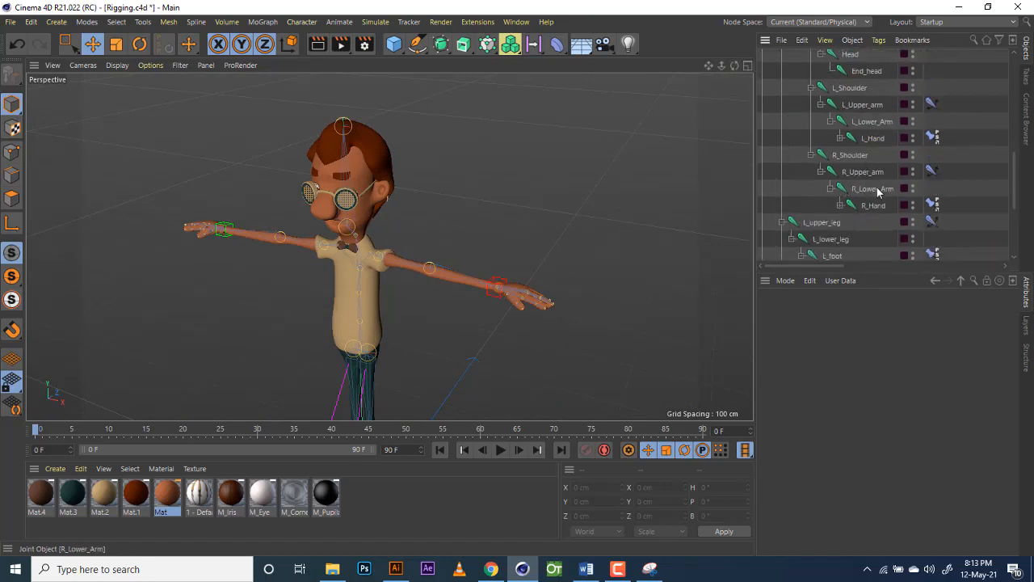
{"action": "left_click", "coordinate": [878, 172]}
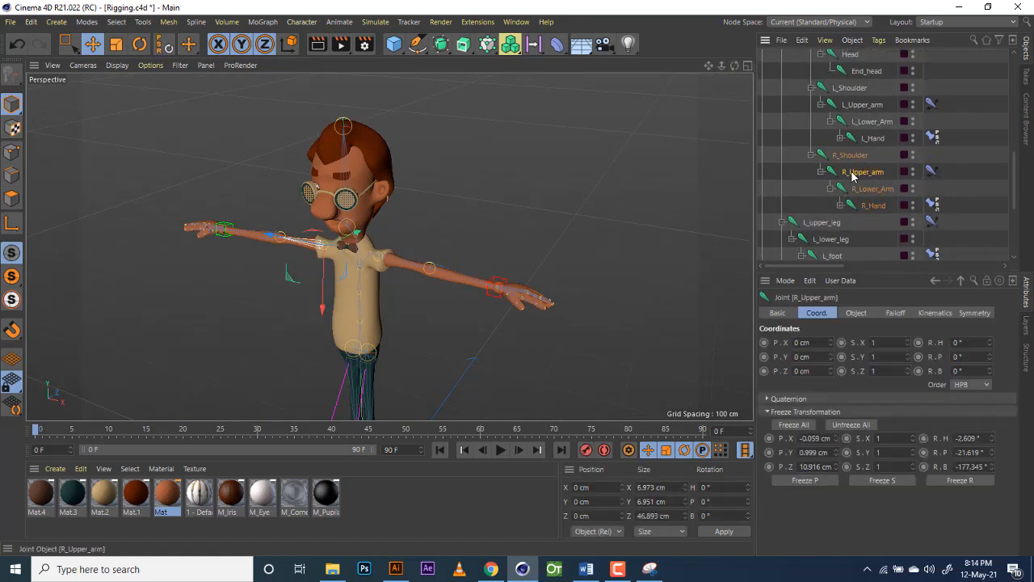
{"action": "left_click", "coordinate": [932, 170]}
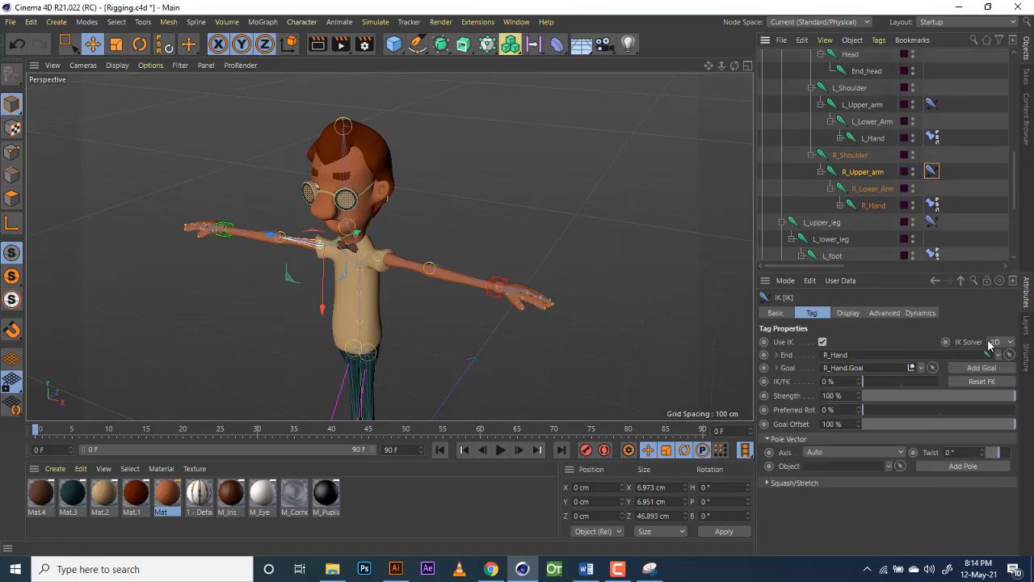
{"action": "left_click", "coordinate": [968, 468]}
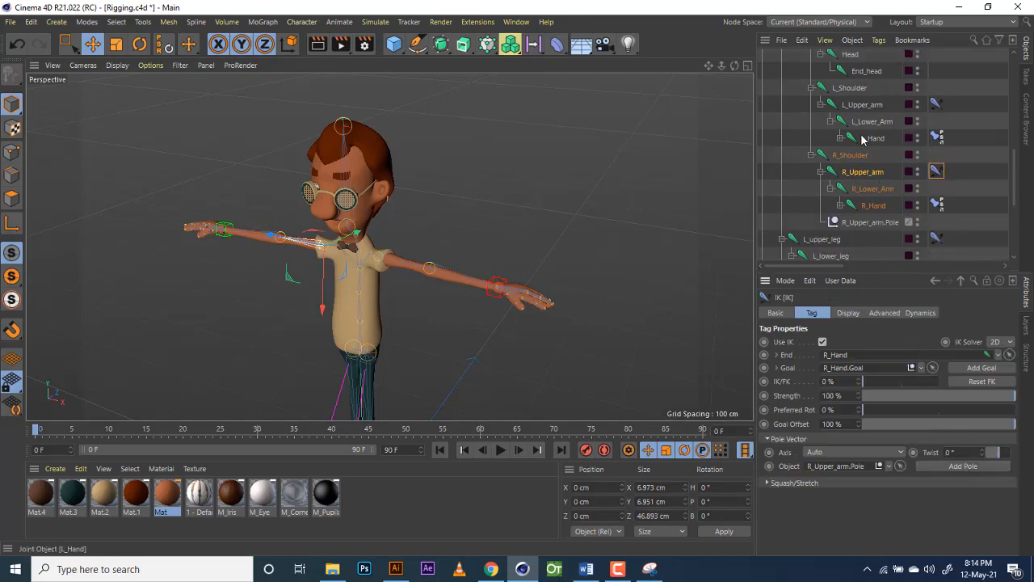
Step: Add a pole vector object to the IK tag of the L_Upper_arm joint
{"action": "scroll", "coordinate": [861, 139], "scroll_direction": "up", "scroll_amount": 4}
{"action": "scroll", "coordinate": [853, 222], "scroll_direction": "down", "scroll_amount": 3}
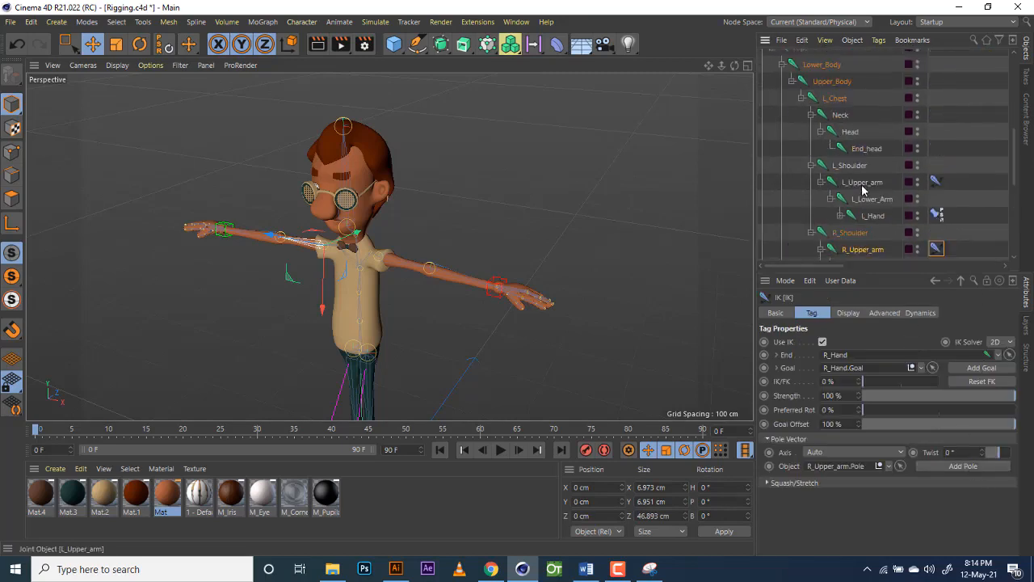
{"action": "left_click", "coordinate": [862, 182]}
{"action": "left_click", "coordinate": [936, 182]}
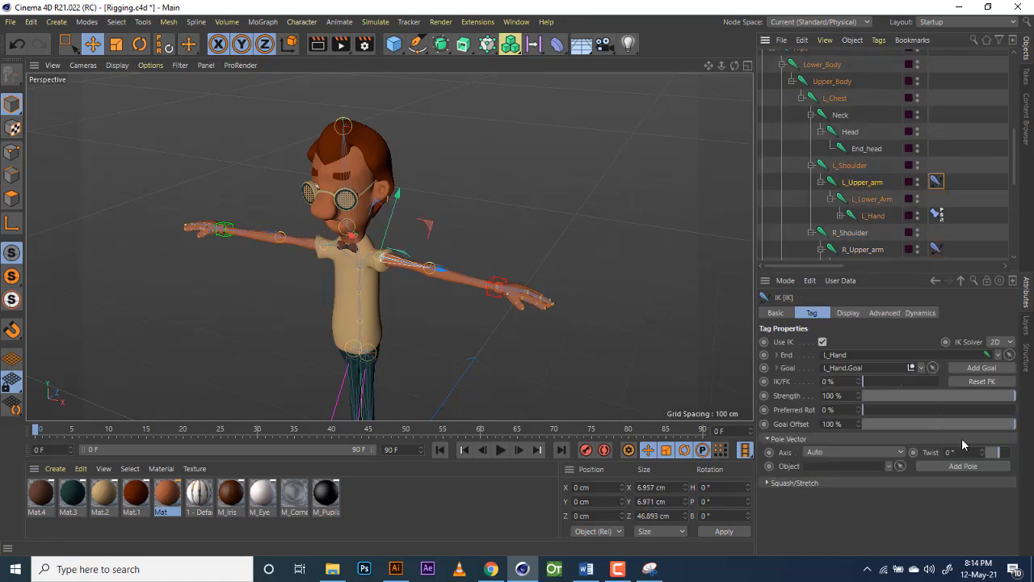
{"action": "left_click", "coordinate": [961, 468]}
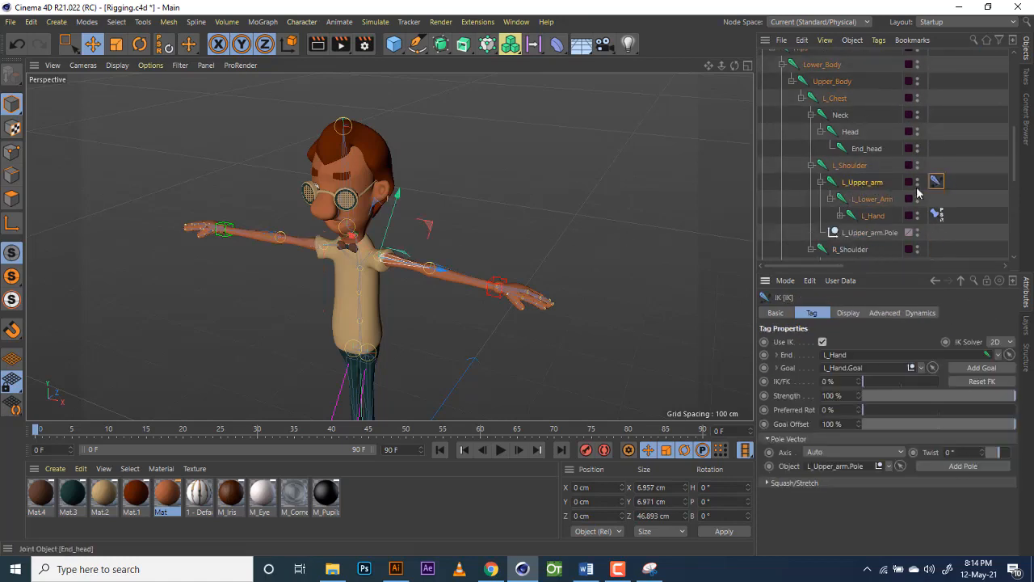
Step: Move both upper arm poles out of the joint hierarchy to the start of the object list, and shift them behind the character to about Z 56 cm
{"action": "scroll", "coordinate": [845, 152], "scroll_direction": "down", "scroll_amount": 5}
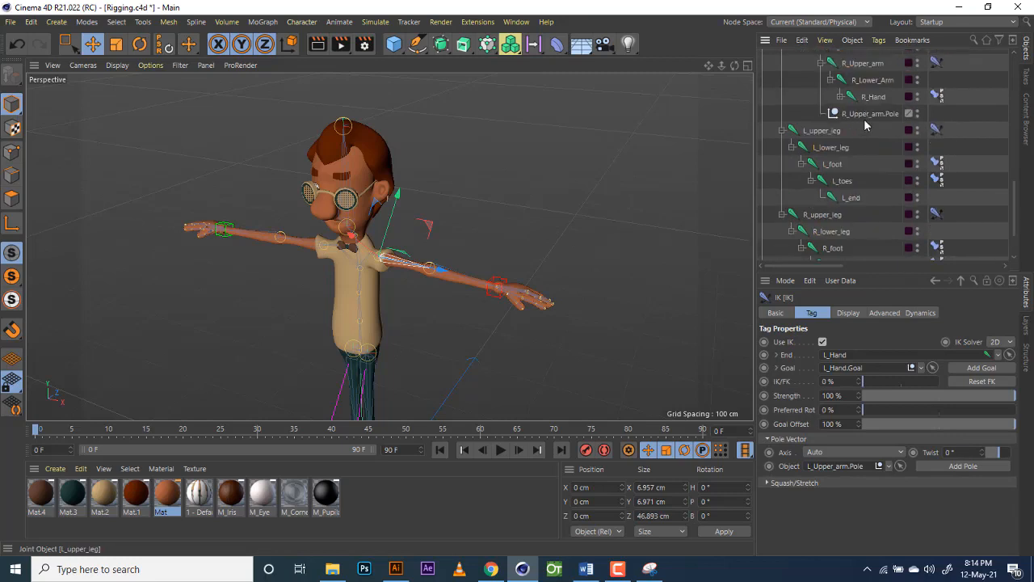
{"action": "left_click", "coordinate": [865, 108]}
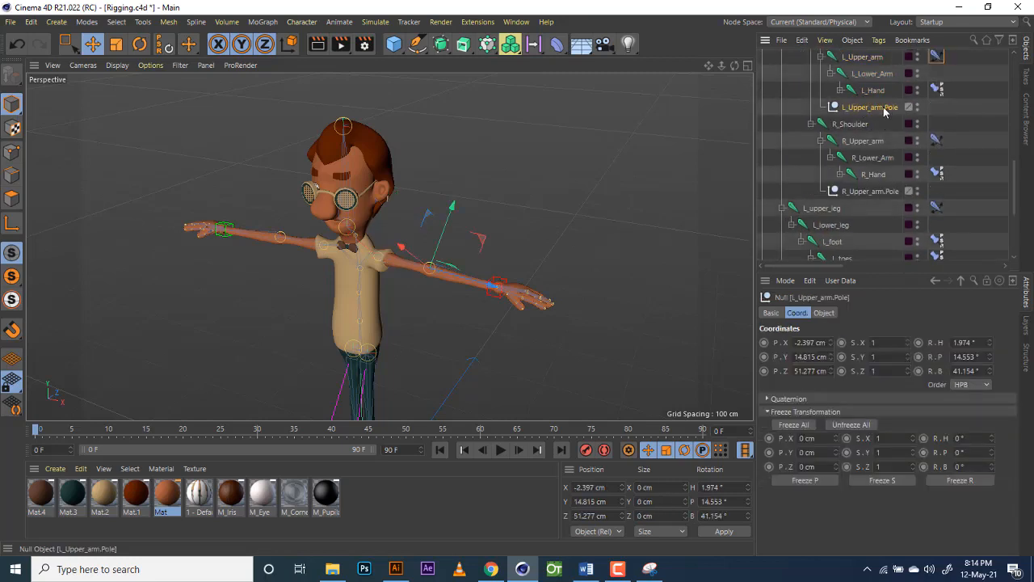
{"action": "left_click", "coordinate": [868, 192], "text": "ctrl"}
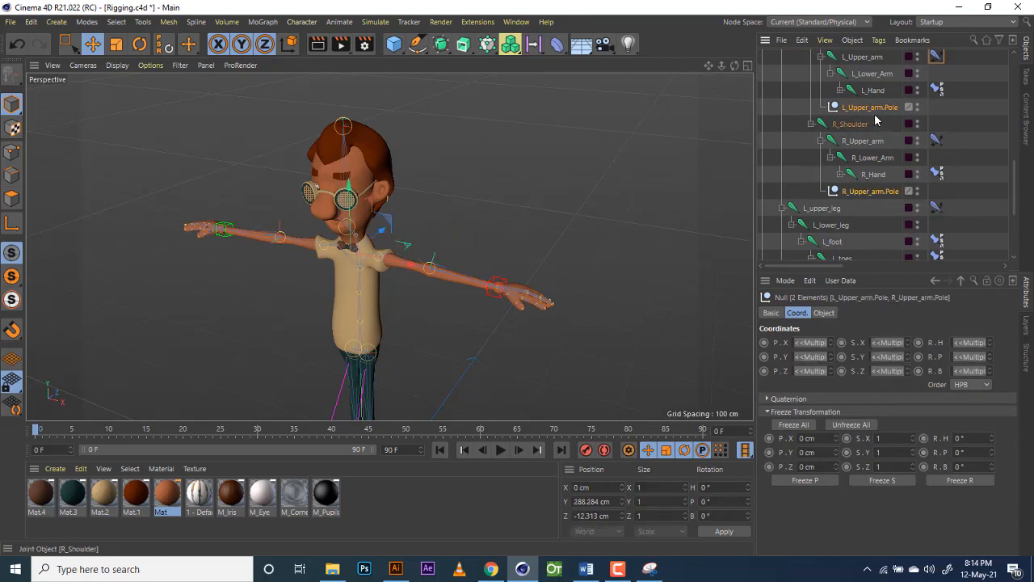
{"action": "left_click_drag", "start_coordinate": [851, 46], "coordinate": [855, 55]}
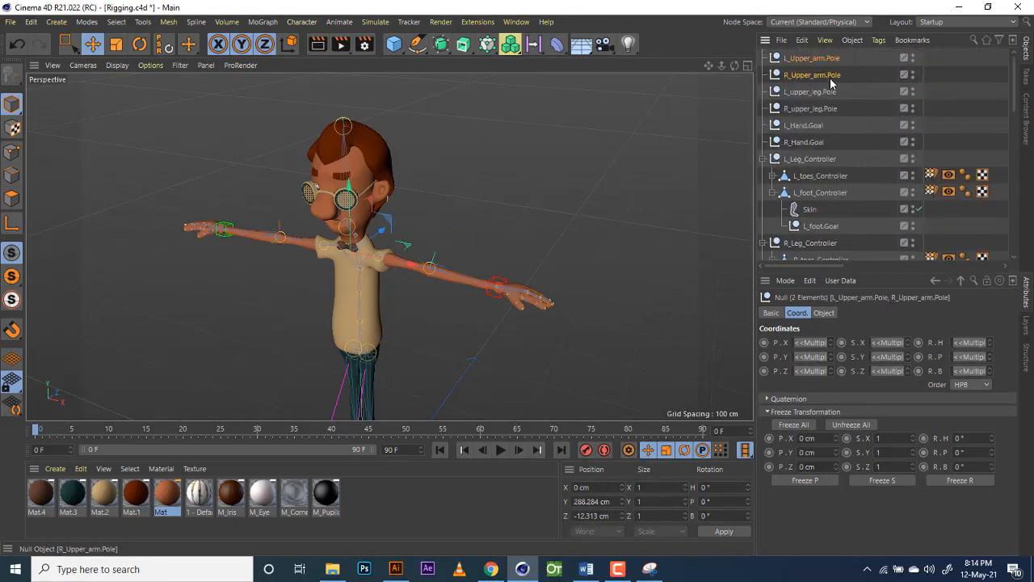
{"action": "left_click_drag", "start_coordinate": [735, 67], "coordinate": [570, 73]}
{"action": "left_click_drag", "start_coordinate": [462, 240], "coordinate": [547, 246]}
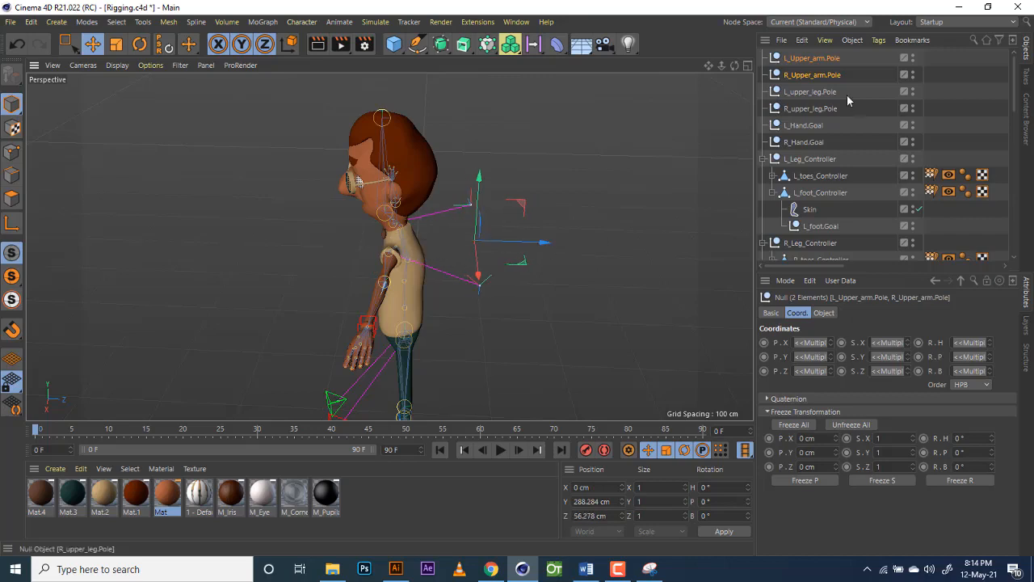
Step: Display both upper arm poles as pyramids with XY orientation
{"action": "left_click", "coordinate": [823, 314]}
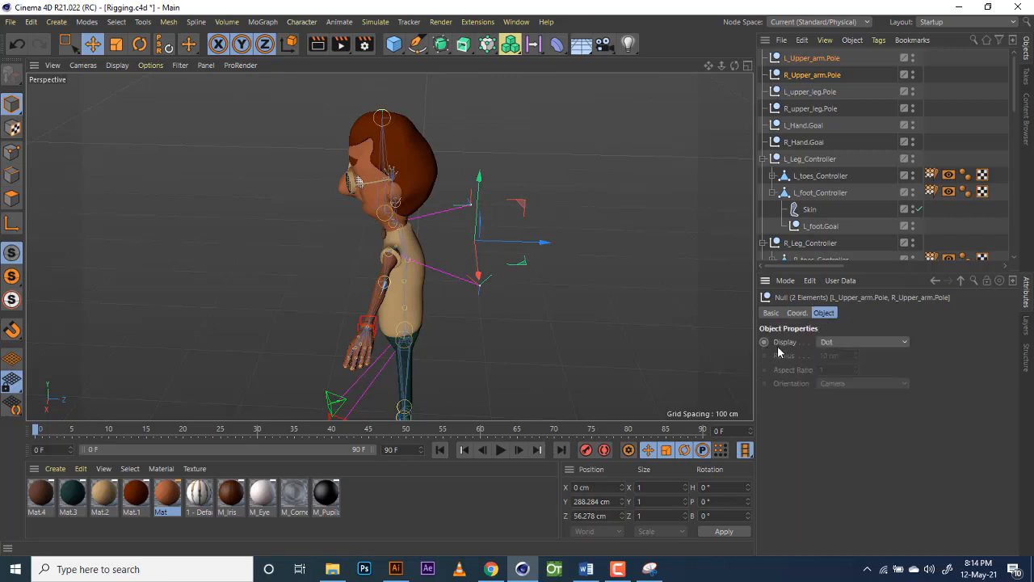
{"action": "left_click", "coordinate": [849, 342]}
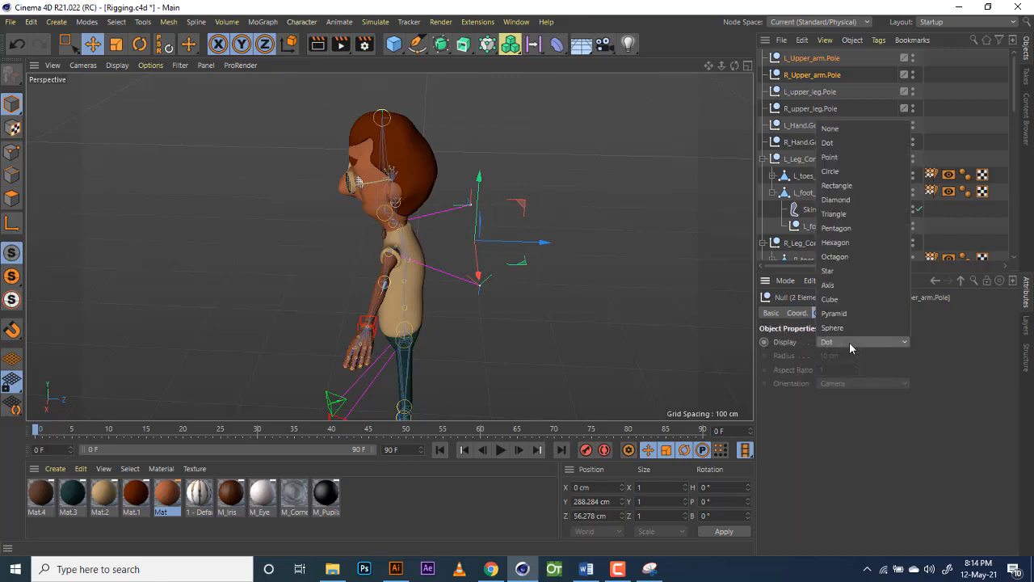
{"action": "left_click", "coordinate": [855, 315]}
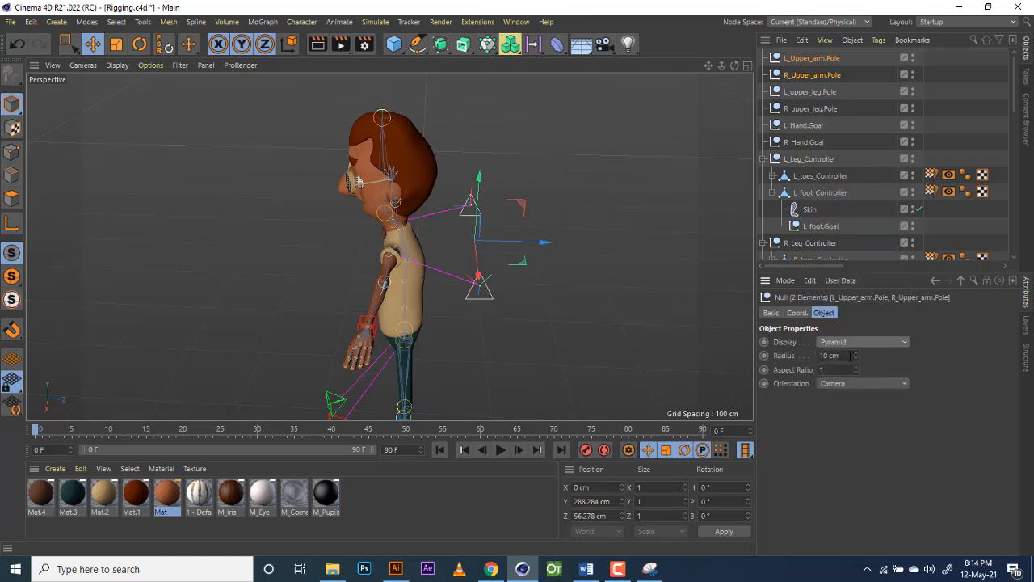
{"action": "left_click", "coordinate": [851, 385]}
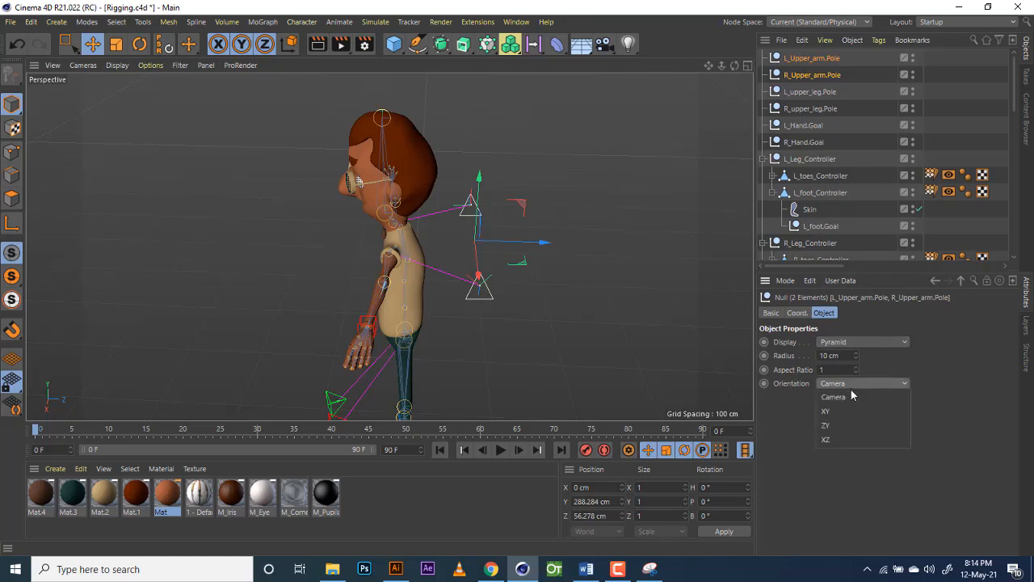
{"action": "left_click", "coordinate": [845, 411]}
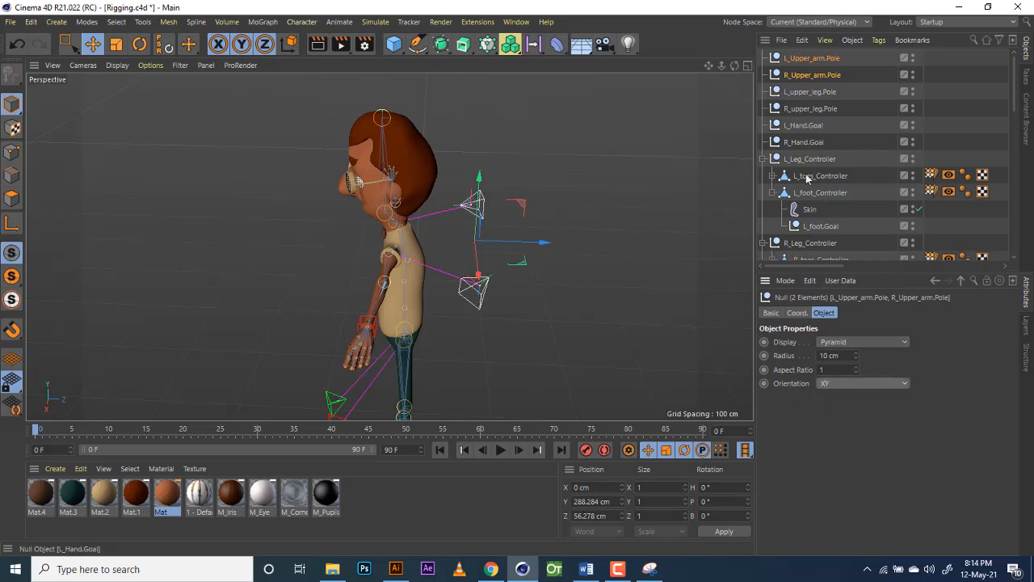
{"action": "left_click", "coordinate": [817, 58]}
{"action": "left_click", "coordinate": [822, 75]}
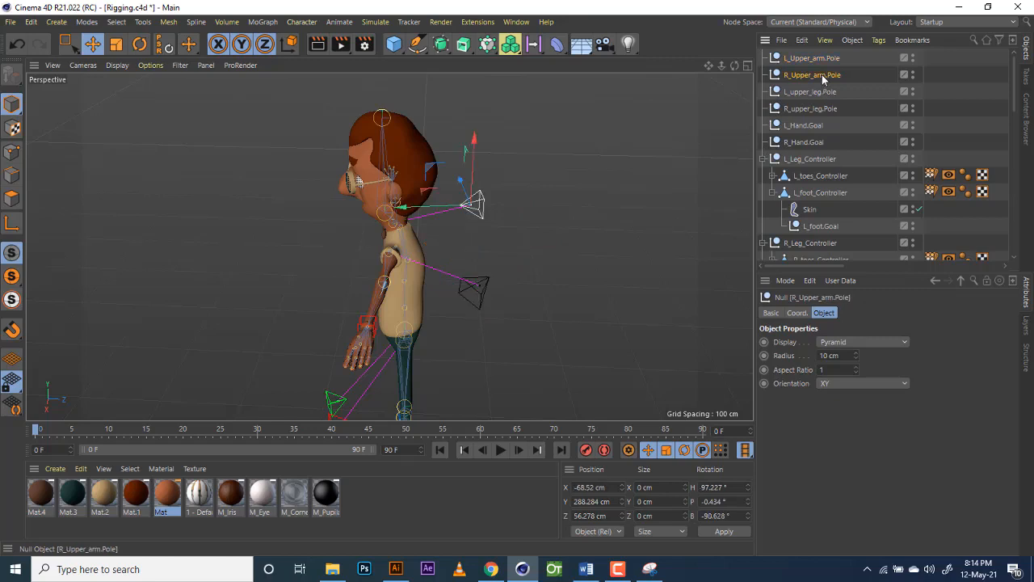
{"action": "left_click", "coordinate": [817, 59]}
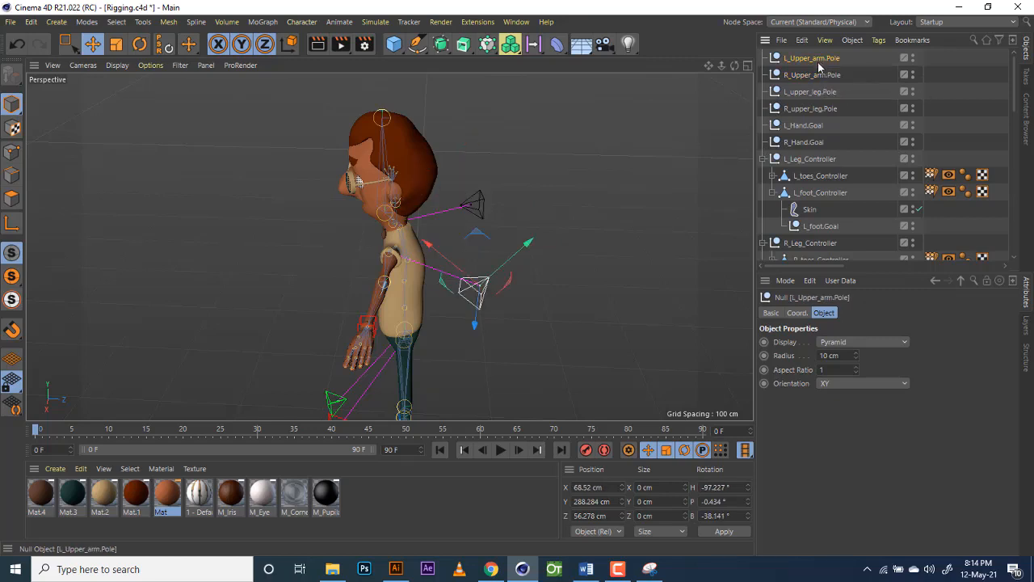
{"action": "left_click", "coordinate": [813, 74]}
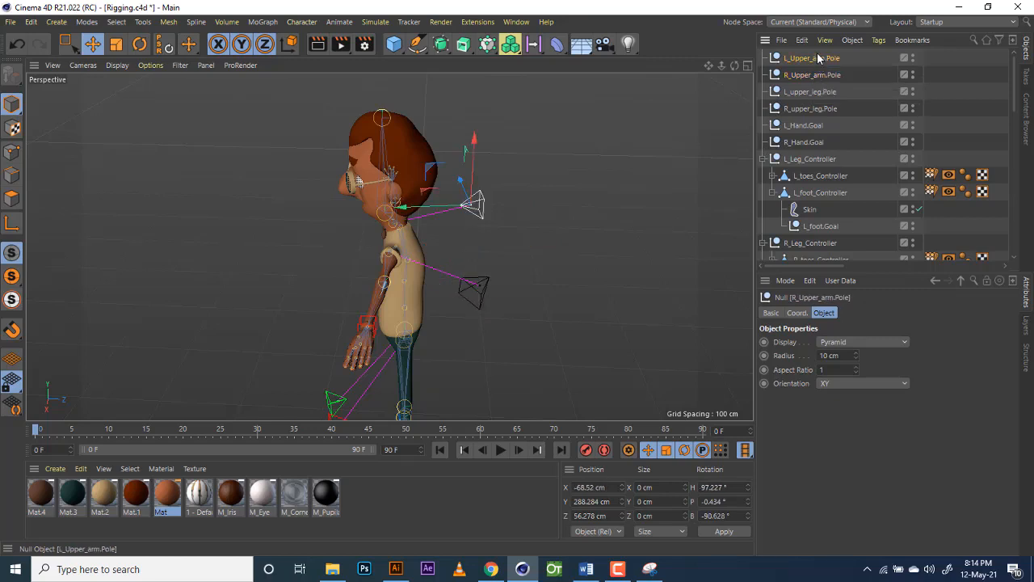
{"action": "left_click", "coordinate": [817, 54]}
Step: Try the ZY and XZ orientations on R_Upper_arm.Pole, and return it to XY
{"action": "left_click_drag", "start_coordinate": [734, 64], "coordinate": [796, 66]}
{"action": "left_click", "coordinate": [821, 77]}
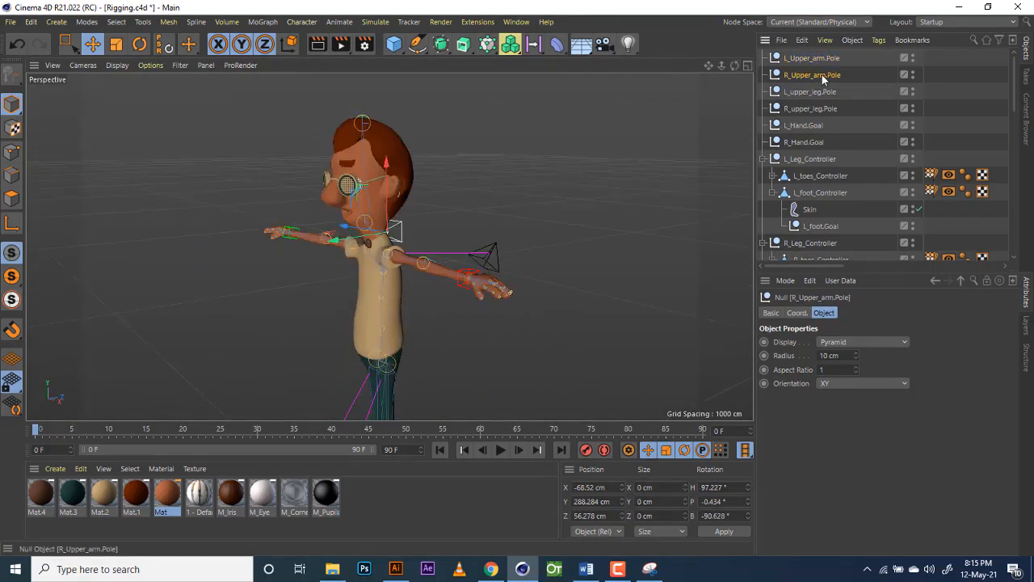
{"action": "left_click", "coordinate": [856, 385]}
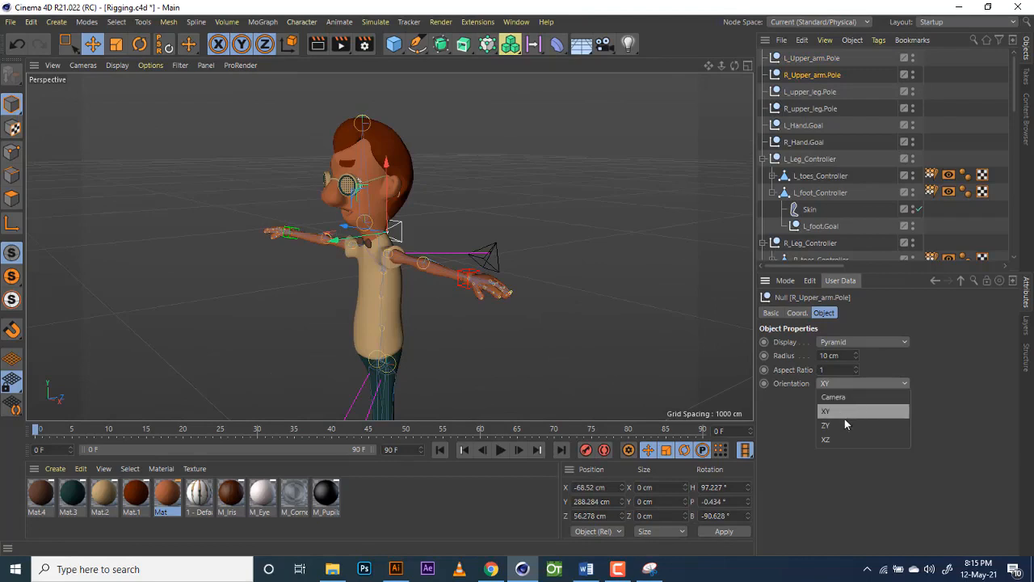
{"action": "left_click", "coordinate": [845, 424]}
{"action": "left_click", "coordinate": [853, 386]}
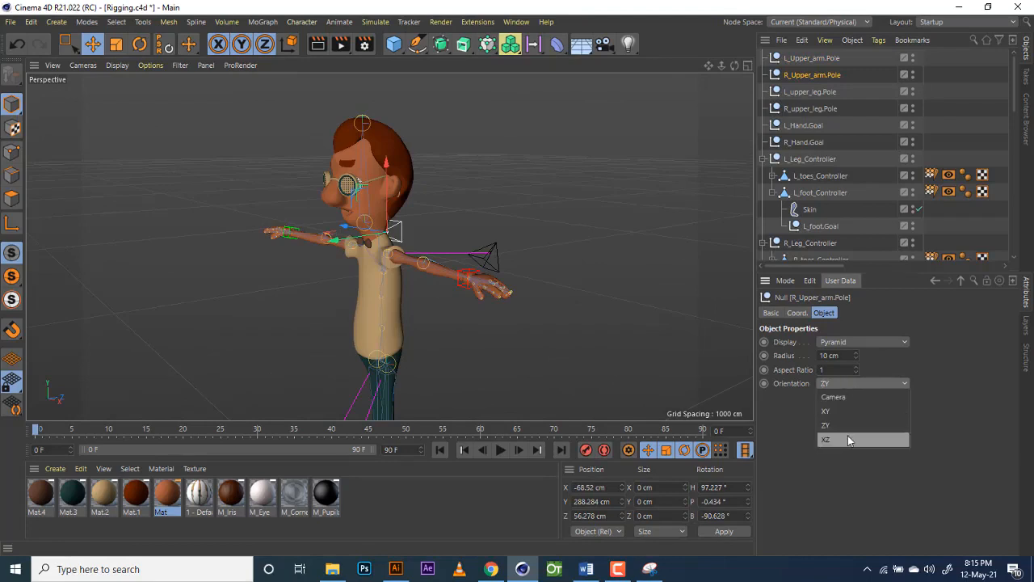
{"action": "left_click", "coordinate": [847, 439]}
{"action": "left_click", "coordinate": [856, 408]}
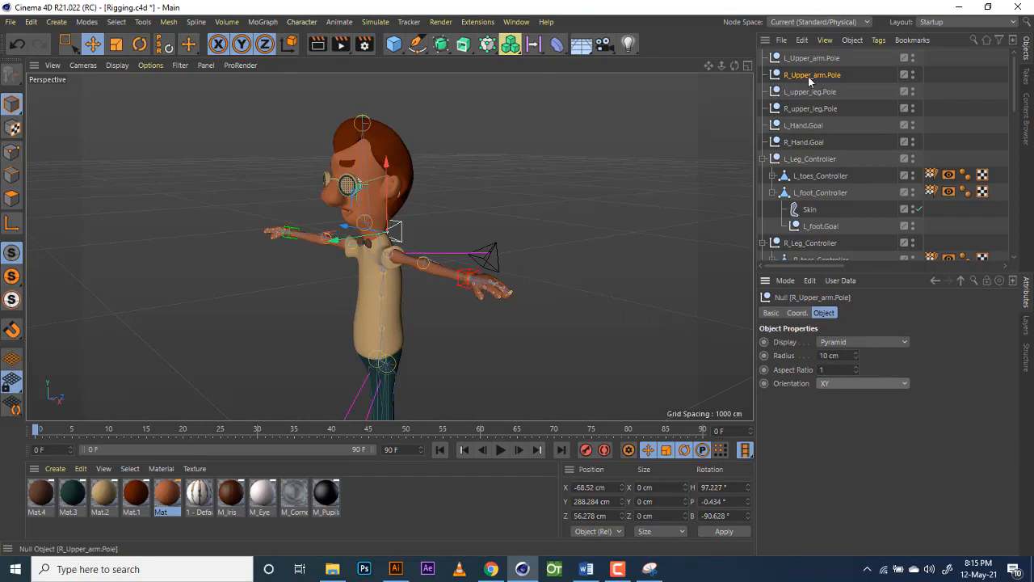
Step: Turn on the display color of R_Upper_arm.Pole and set it to green with hue 130° and saturation 100%
{"action": "left_click", "coordinate": [772, 314]}
{"action": "left_click", "coordinate": [852, 421]}
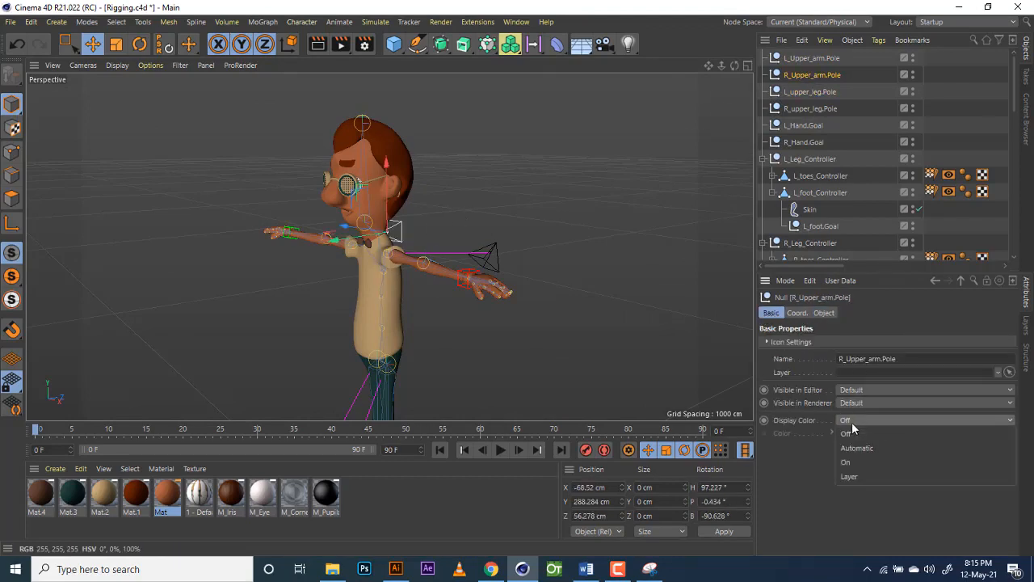
{"action": "left_click", "coordinate": [862, 459]}
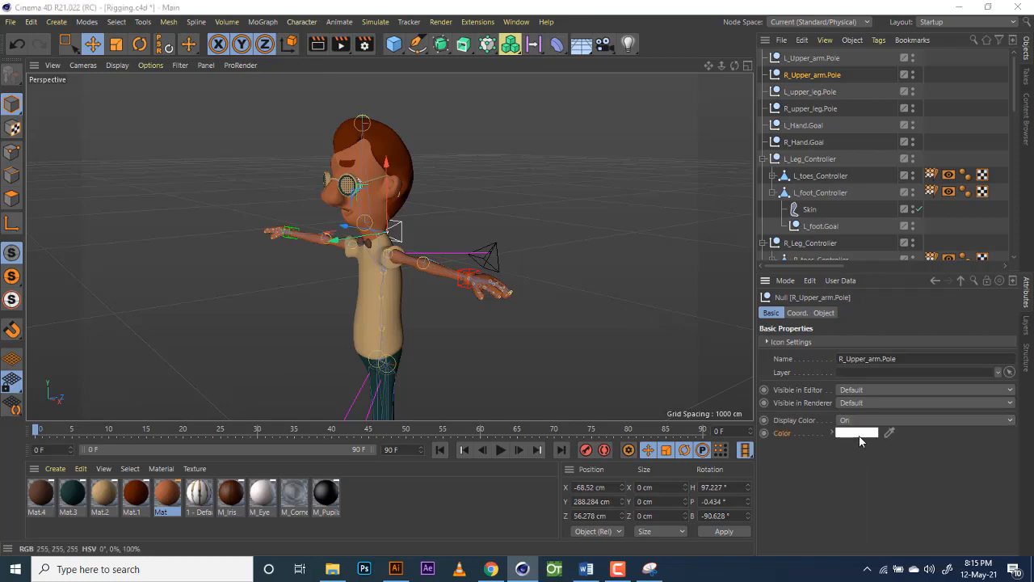
{"action": "left_click", "coordinate": [857, 433]}
{"action": "left_click", "coordinate": [857, 434]}
{"action": "left_click_drag", "start_coordinate": [961, 447], "coordinate": [1015, 441]}
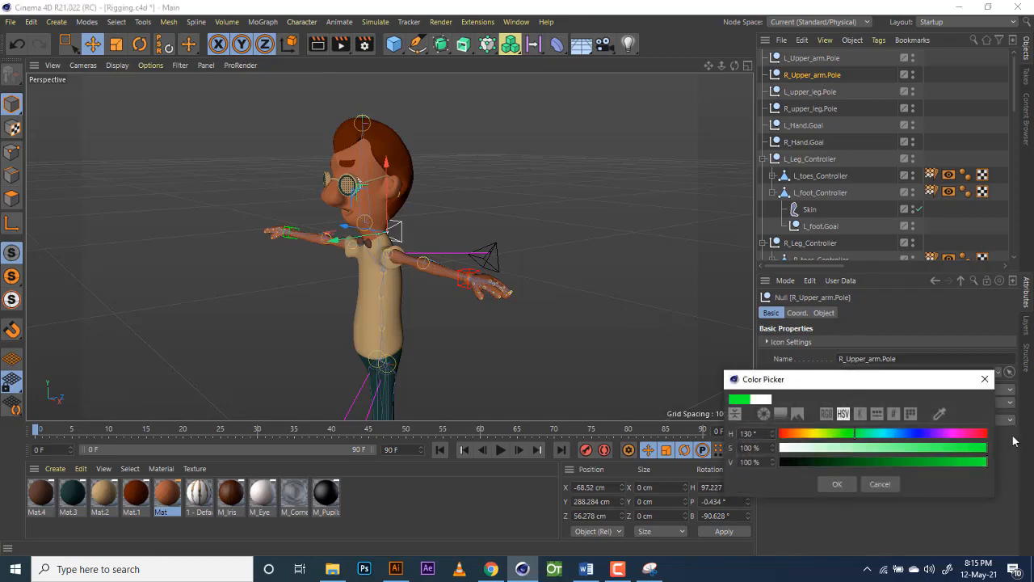
{"action": "left_click", "coordinate": [844, 485]}
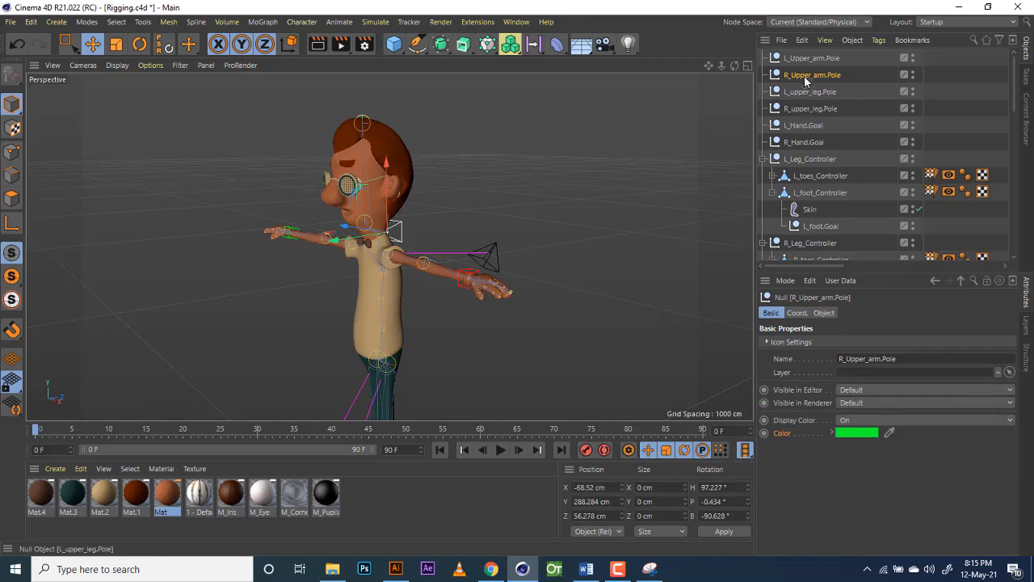
Step: Turn on the display color of L_Upper_arm.Pole and set it to red with hue 0° and saturation 100%
{"action": "left_click", "coordinate": [805, 59]}
{"action": "left_click", "coordinate": [862, 421]}
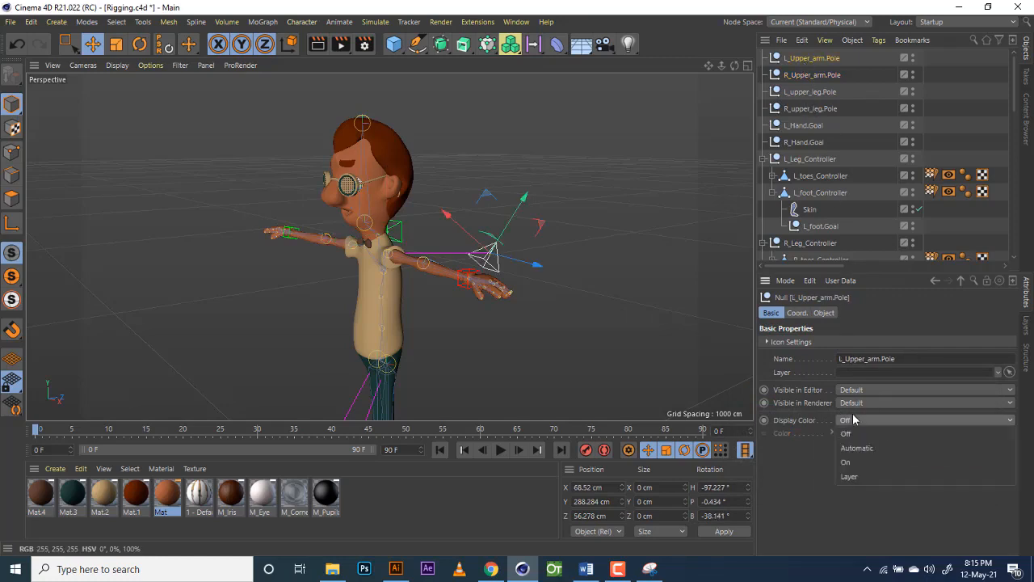
{"action": "left_click", "coordinate": [852, 459]}
{"action": "left_click", "coordinate": [856, 433]}
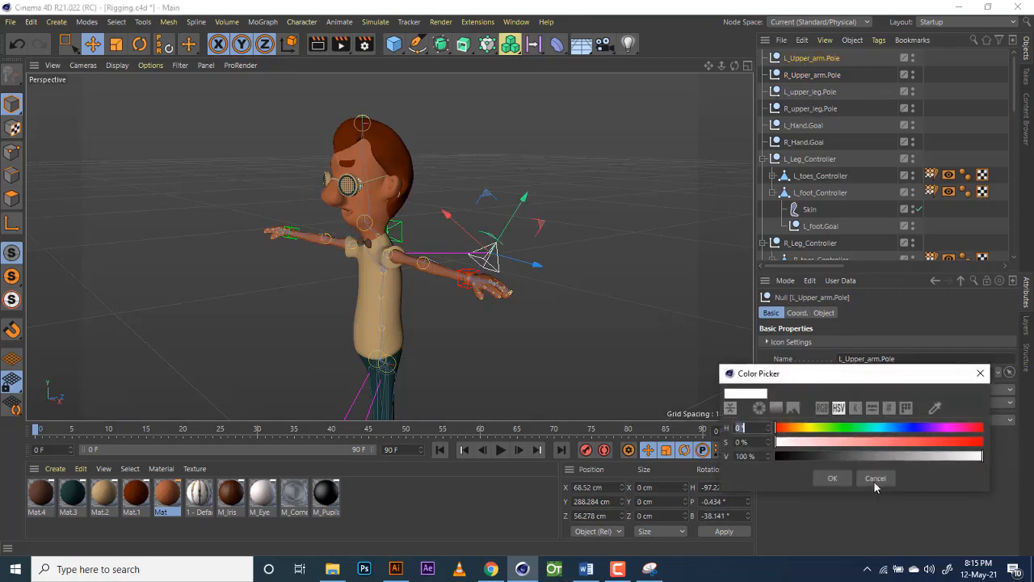
{"action": "left_click_drag", "start_coordinate": [975, 445], "coordinate": [1017, 436]}
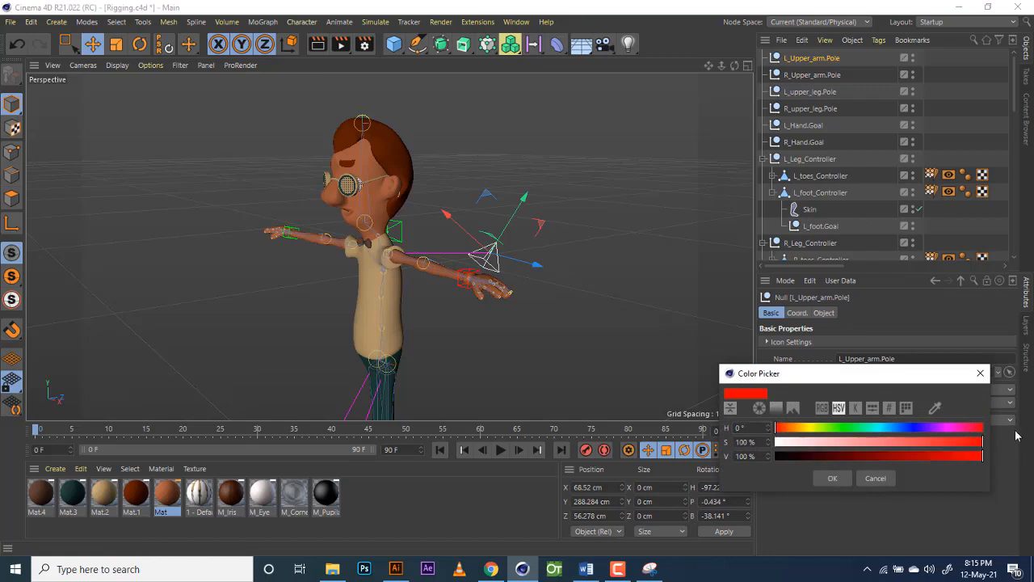
{"action": "left_click", "coordinate": [833, 479]}
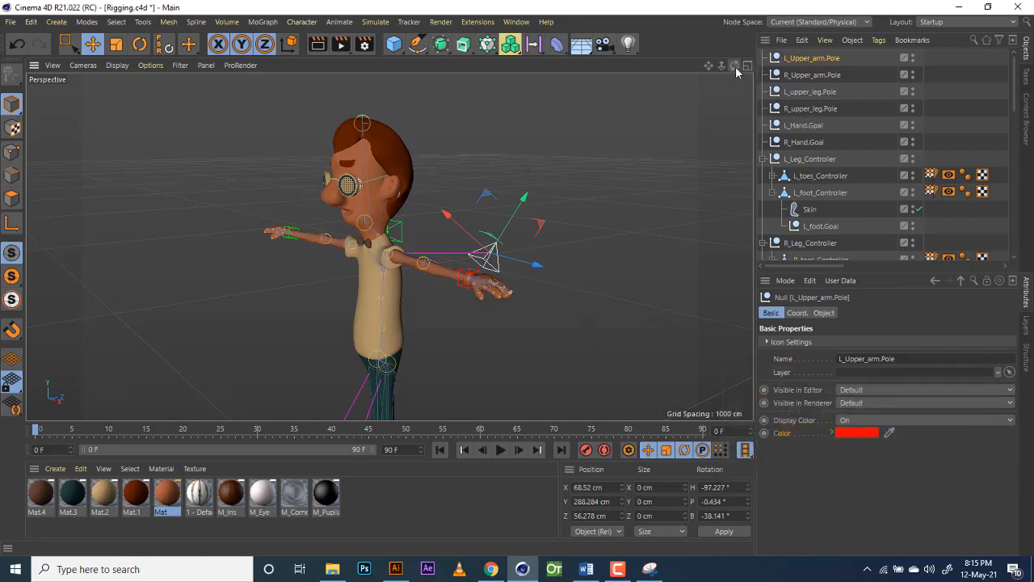
Step: Examine the arm poles, leg poles and hand goals around the character from several angles
{"action": "left_click_drag", "start_coordinate": [735, 66], "coordinate": [709, 156]}
{"action": "left_click", "coordinate": [658, 179]}
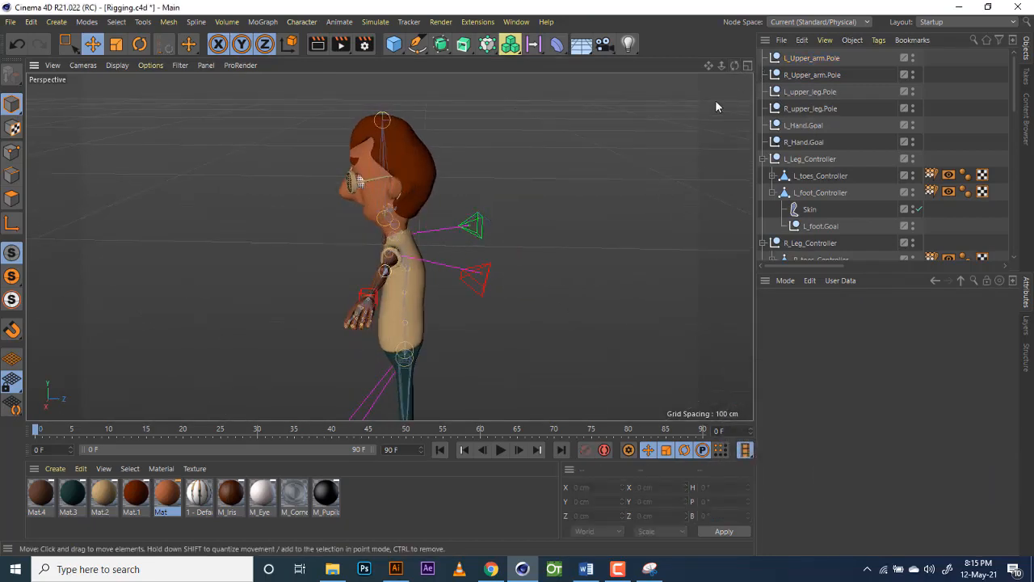
{"action": "left_click_drag", "start_coordinate": [734, 65], "coordinate": [764, 72]}
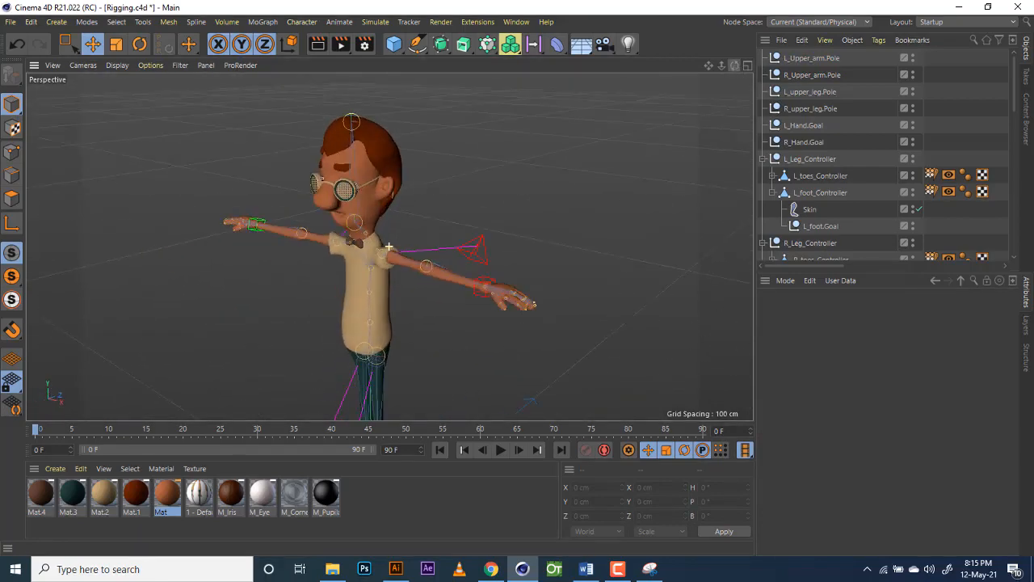
{"action": "left_click", "coordinate": [813, 74]}
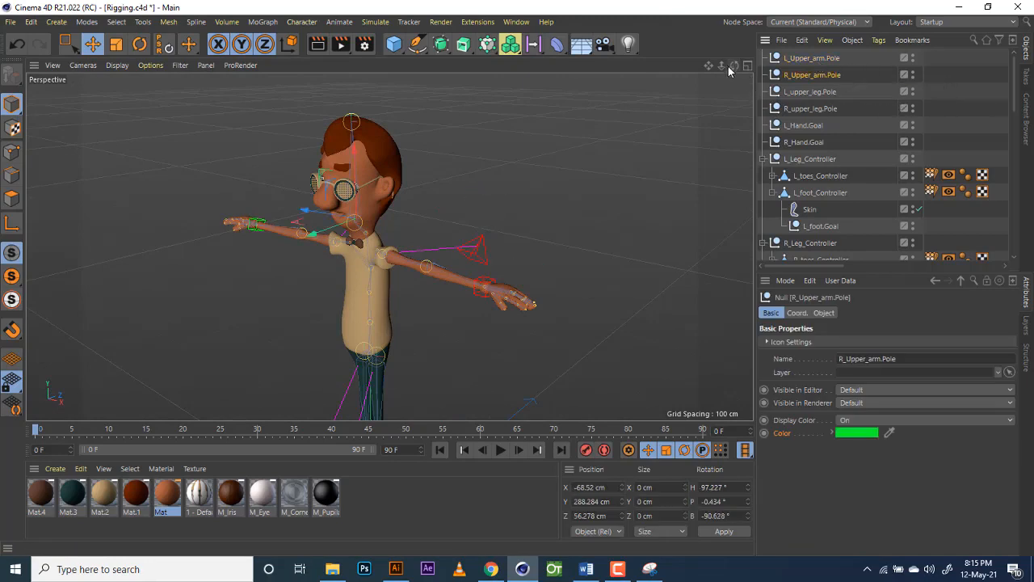
{"action": "left_click_drag", "start_coordinate": [731, 66], "coordinate": [687, 77]}
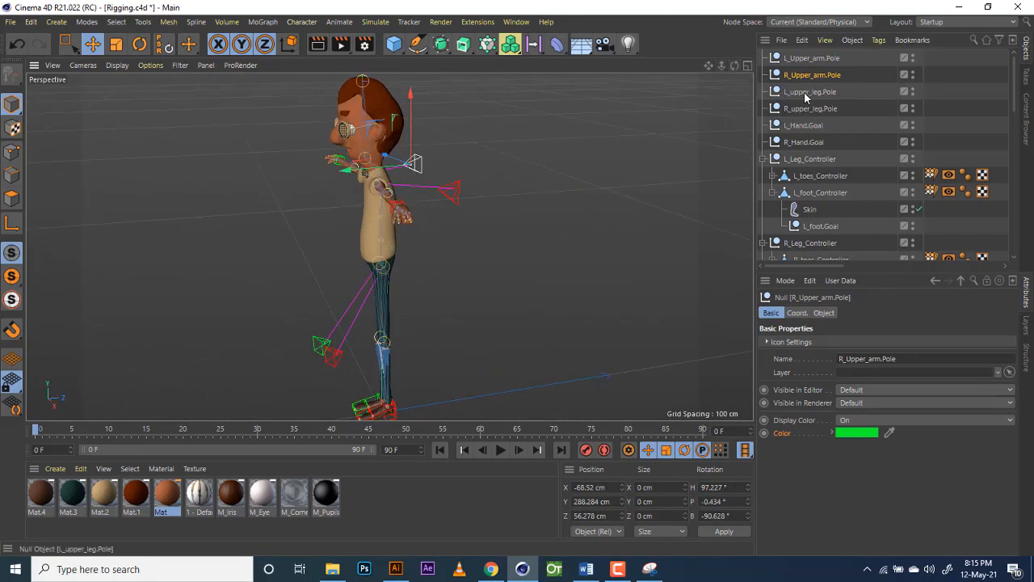
{"action": "left_click", "coordinate": [806, 92]}
{"action": "left_click", "coordinate": [804, 125]}
{"action": "left_click", "coordinate": [808, 108]}
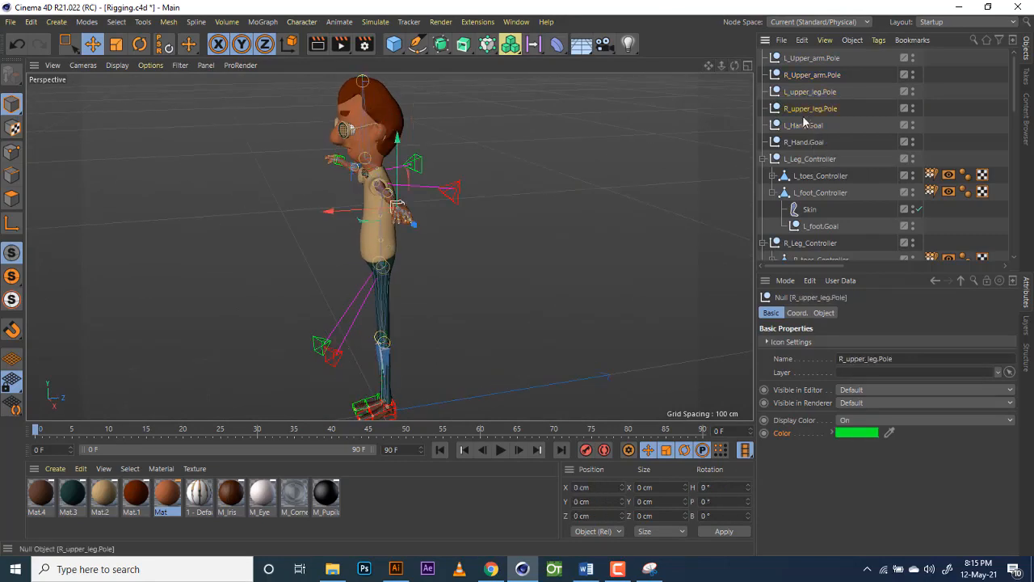
{"action": "left_click", "coordinate": [800, 125]}
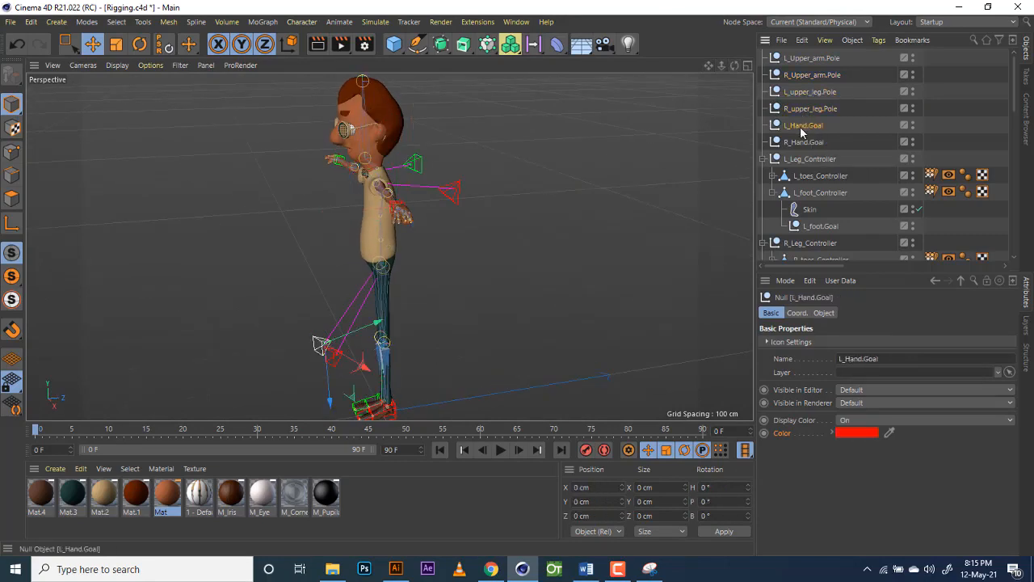
{"action": "key", "text": "Down"}
{"action": "left_click", "coordinate": [798, 125]}
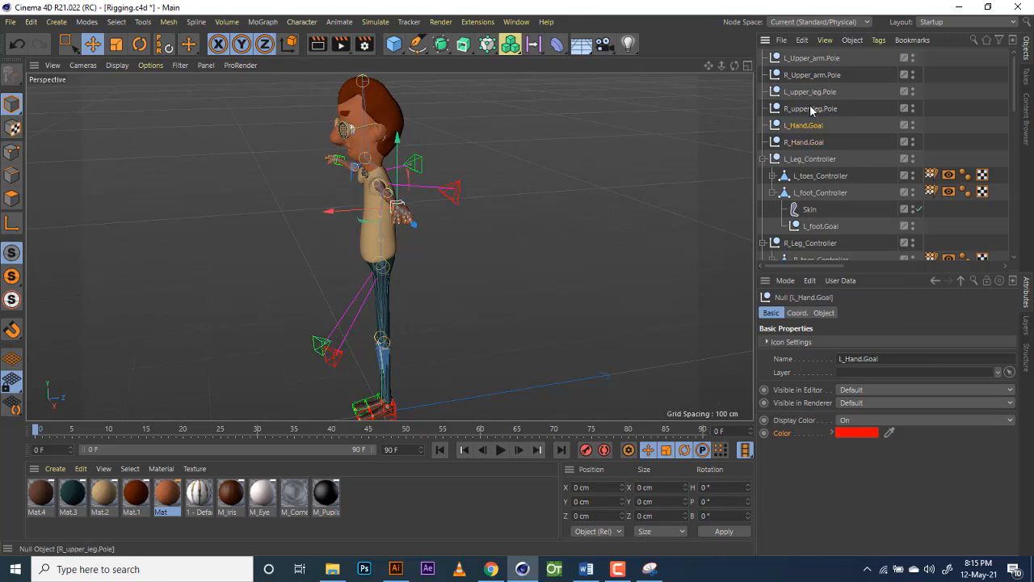
{"action": "left_click", "coordinate": [812, 109]}
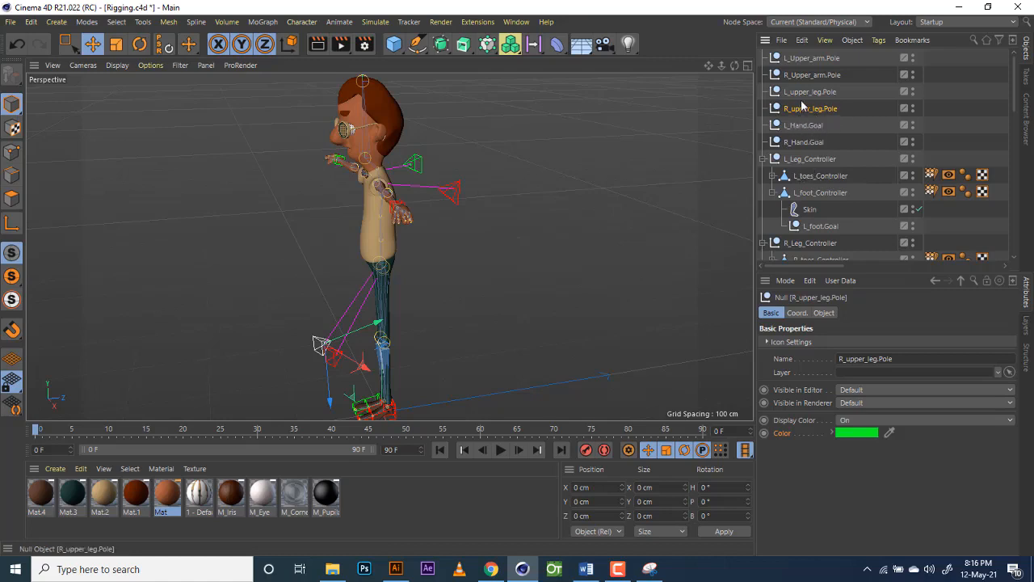
Step: Make L_upper_leg.Pole a child of L_Leg_Controller
{"action": "left_click", "coordinate": [813, 159]}
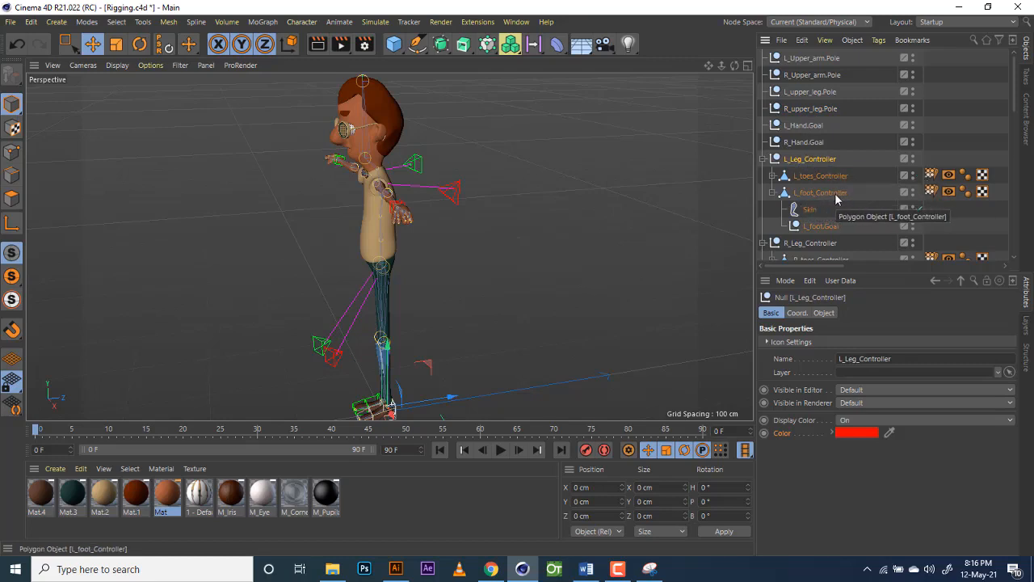
{"action": "left_click", "coordinate": [825, 196]}
{"action": "left_click", "coordinate": [807, 161]}
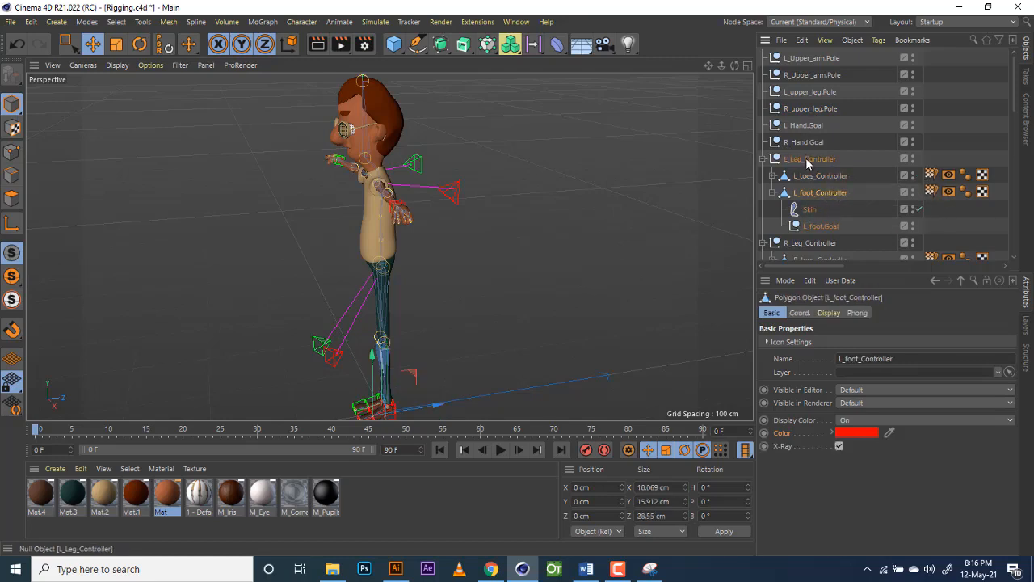
{"action": "left_click", "coordinate": [809, 93]}
{"action": "left_click_drag", "start_coordinate": [799, 162], "coordinate": [814, 162]}
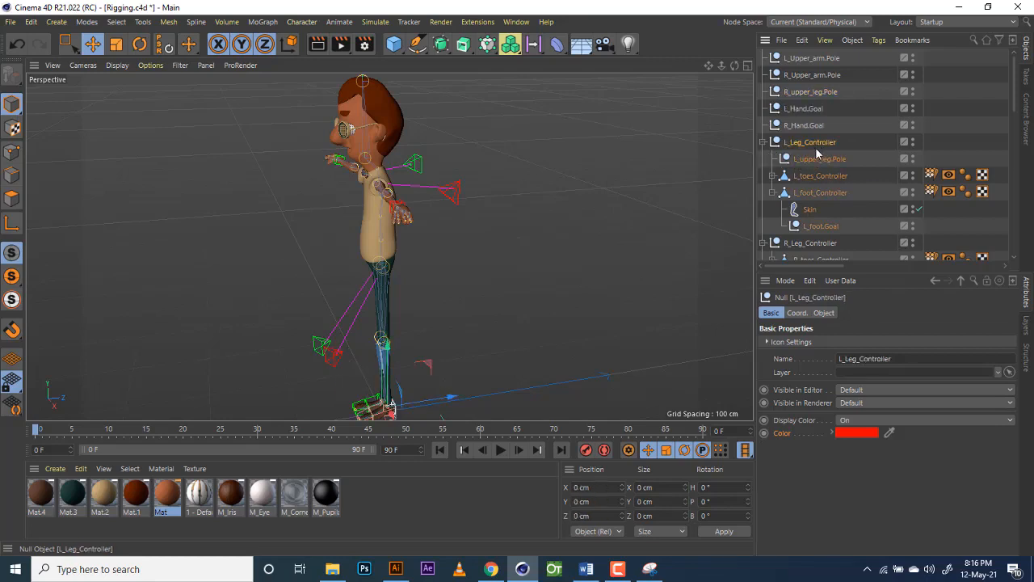
Step: Make R_upper_leg.Pole a child of R_Leg_Controller
{"action": "scroll", "coordinate": [822, 164], "scroll_direction": "down", "scroll_amount": 3}
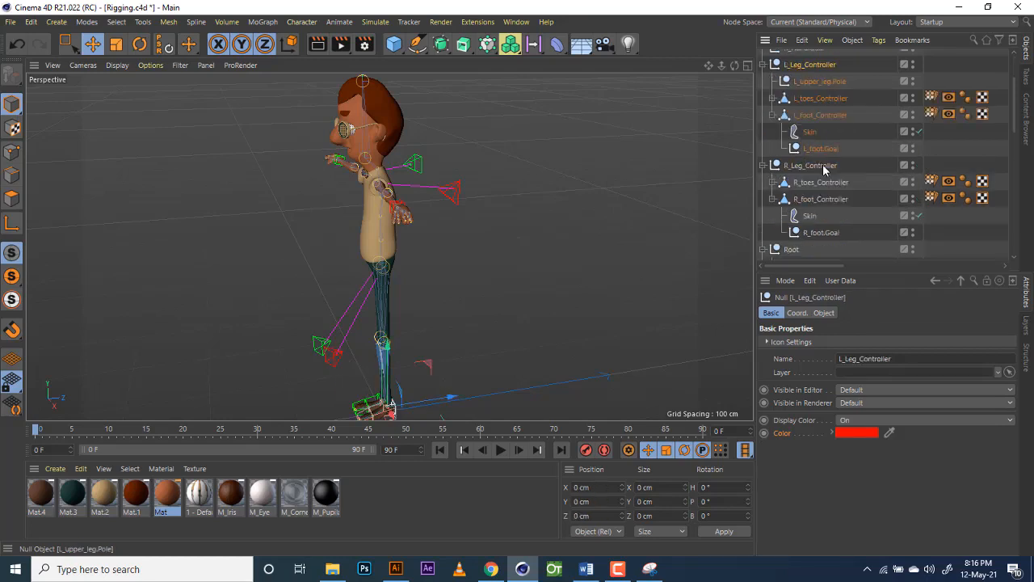
{"action": "left_click", "coordinate": [820, 167]}
{"action": "scroll", "coordinate": [820, 162], "scroll_direction": "up", "scroll_amount": 3}
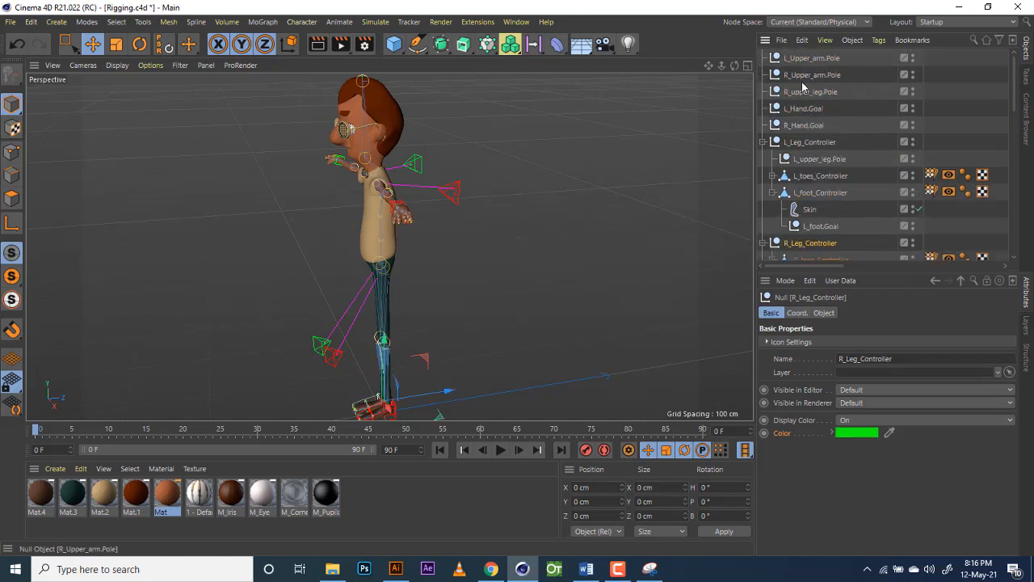
{"action": "left_click_drag", "start_coordinate": [804, 95], "coordinate": [807, 243]}
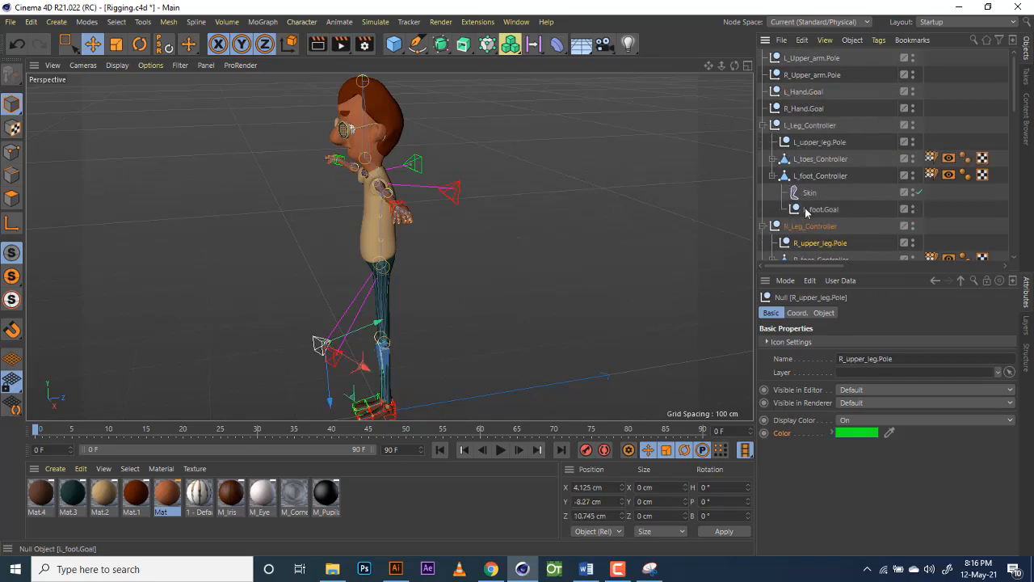
{"action": "left_click", "coordinate": [815, 229]}
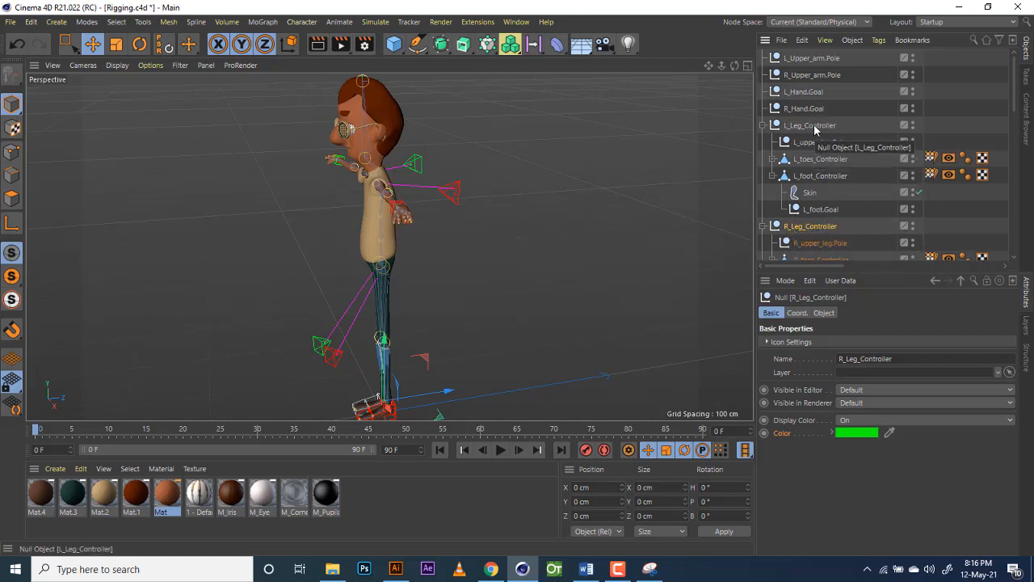
Step: Make R_Upper_arm.Pole a child of R_Hand.Goal
{"action": "left_click", "coordinate": [804, 58]}
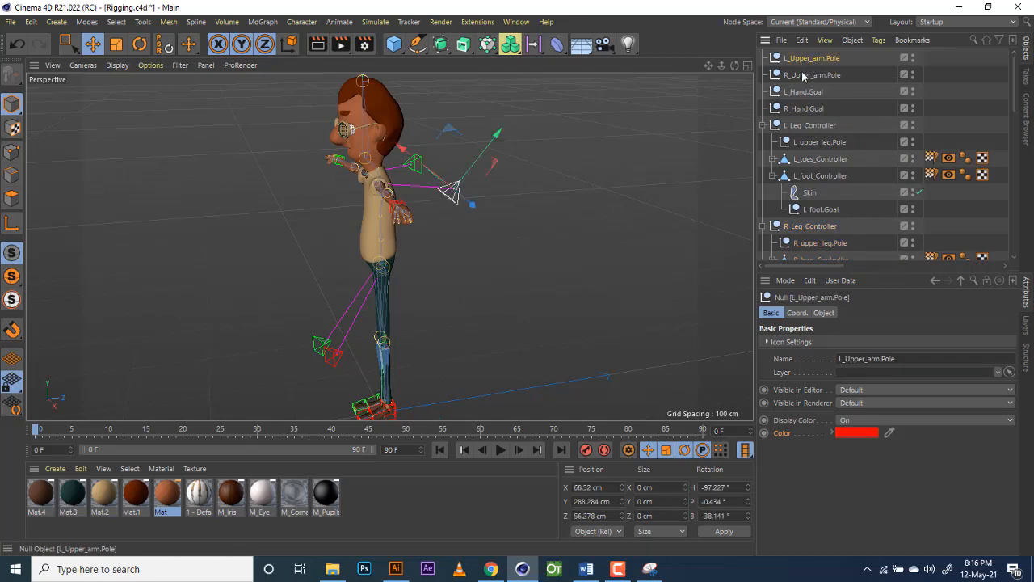
{"action": "left_click", "coordinate": [803, 76]}
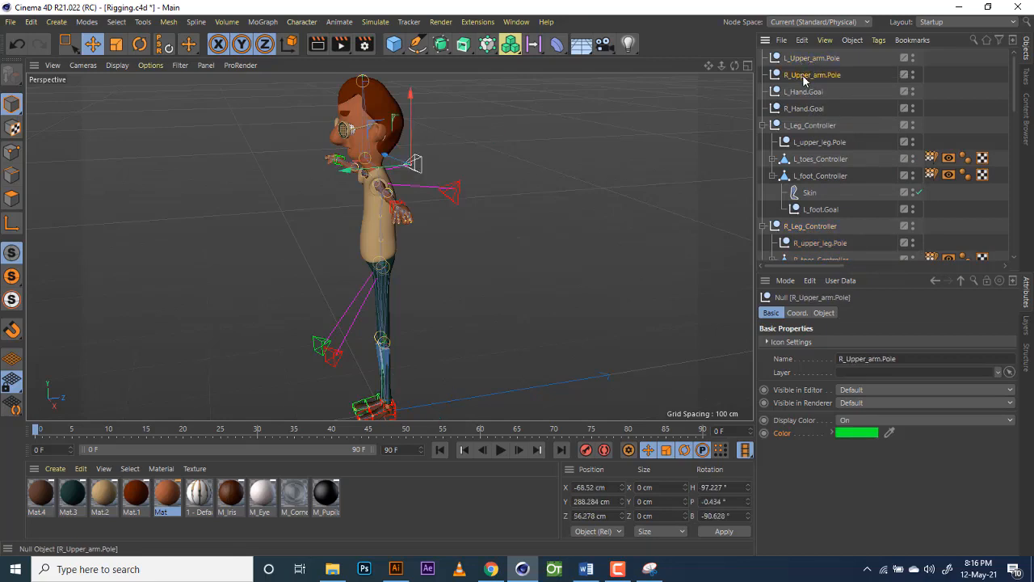
{"action": "left_click_drag", "start_coordinate": [802, 75], "coordinate": [807, 98]}
{"action": "left_click_drag", "start_coordinate": [799, 111], "coordinate": [807, 108]}
{"action": "left_click", "coordinate": [806, 95]}
Step: Make L_Upper_arm.Pole a child of L_Hand.Goal
{"action": "left_click", "coordinate": [812, 59]}
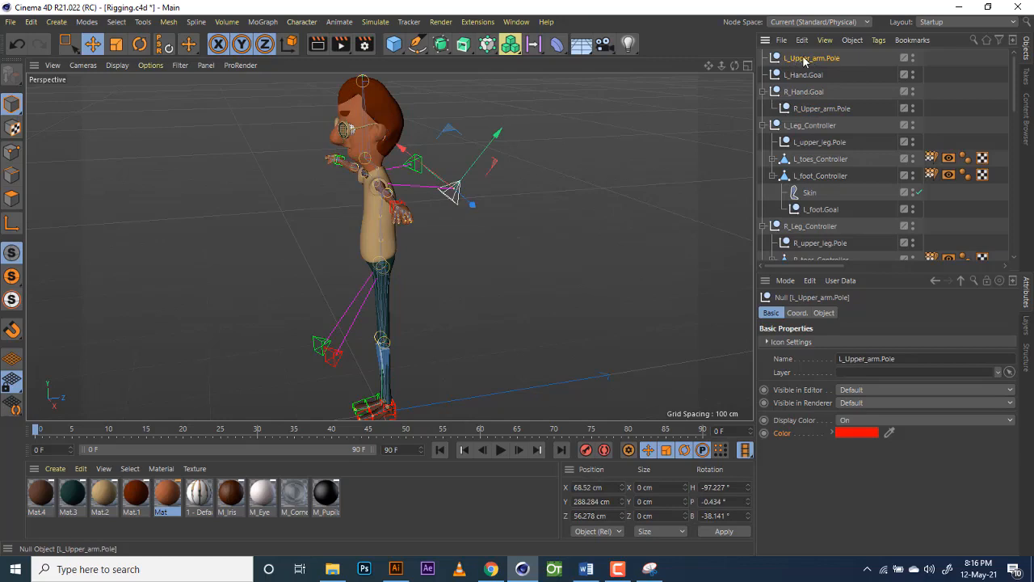
{"action": "left_click_drag", "start_coordinate": [805, 62], "coordinate": [796, 76]}
{"action": "left_click", "coordinate": [799, 60]}
Step: Move L_Hand.Goal down beside the hip to about X -10, Y -96 and Z -84 cm to lower the left arm
{"action": "left_click_drag", "start_coordinate": [389, 247], "coordinate": [391, 245], "text": "alt"}
{"action": "middle_click_drag", "start_coordinate": [390, 245], "coordinate": [389, 247], "text": "alt"}
{"action": "left_click_drag", "start_coordinate": [390, 247], "coordinate": [368, 247], "text": "alt"}
{"action": "mouse_move", "coordinate": [724, 68]}
{"action": "left_mouse_down"}
{"action": "mouse_move", "coordinate": [714, 69]}
{"action": "mouse_move", "coordinate": [735, 70]}
{"action": "left_mouse_up"}
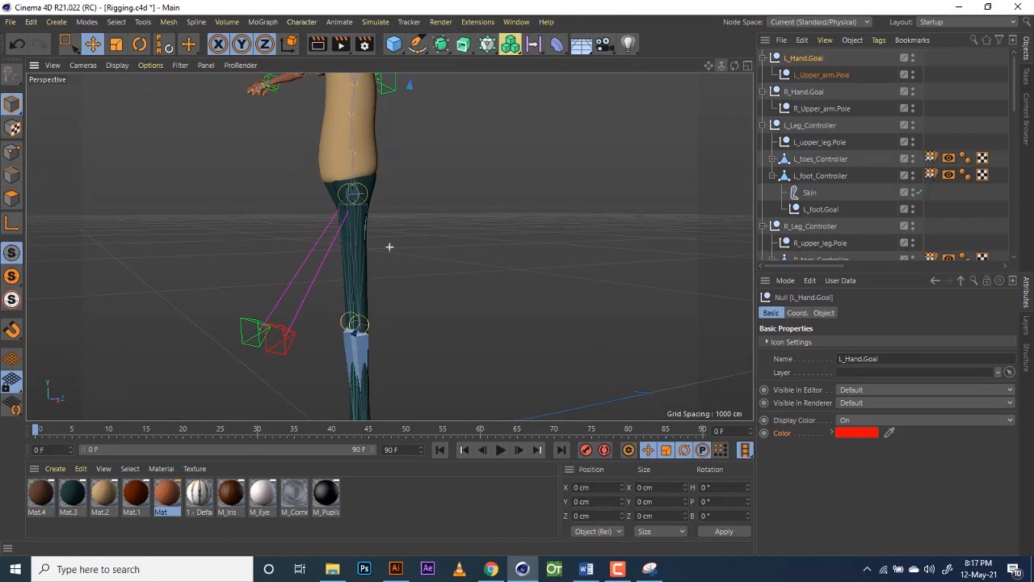
{"action": "scroll", "coordinate": [389, 247], "scroll_direction": "down", "scroll_amount": 3}
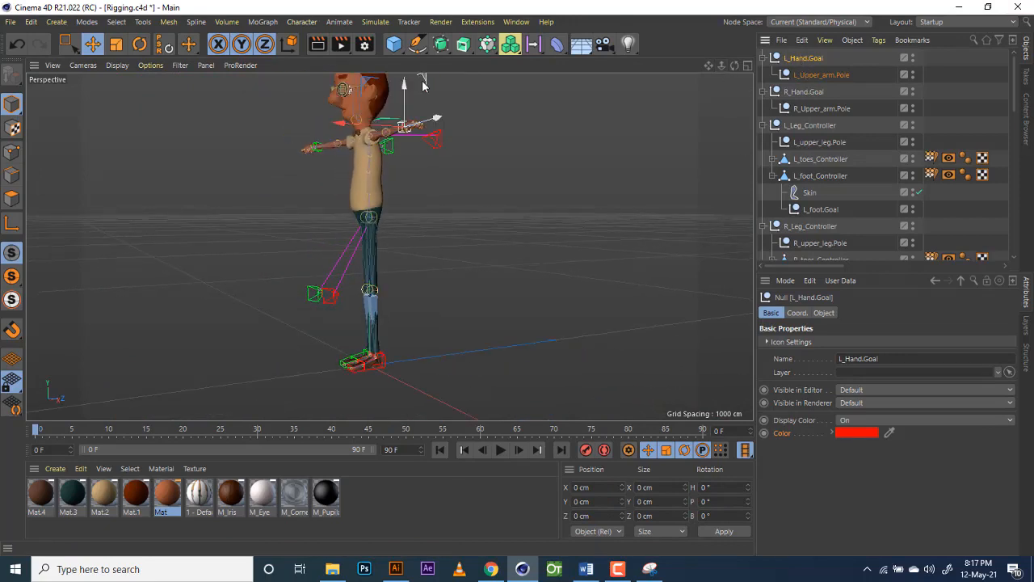
{"action": "left_click_drag", "start_coordinate": [422, 84], "coordinate": [404, 155]}
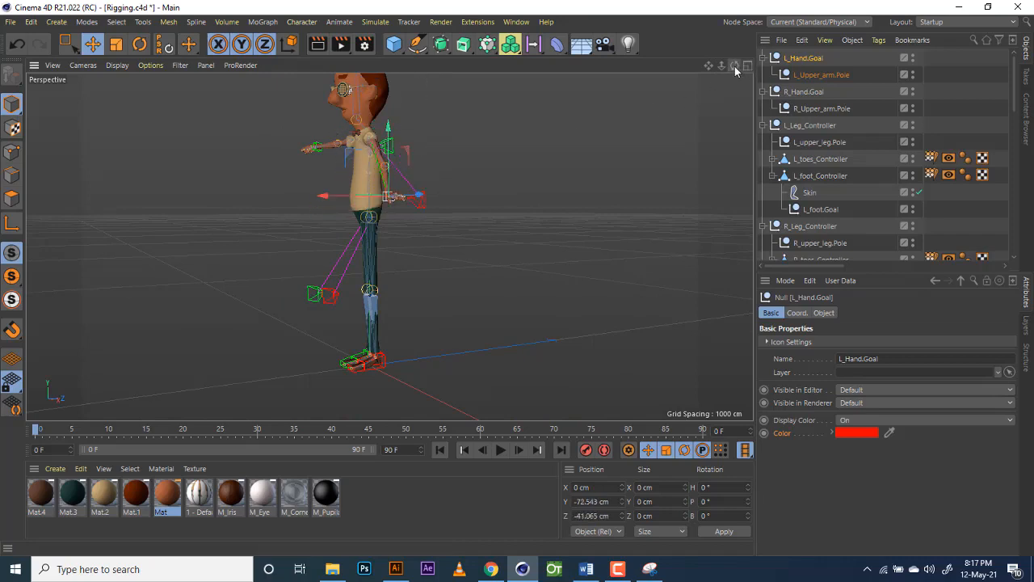
{"action": "left_click_drag", "start_coordinate": [735, 70], "coordinate": [430, 195]}
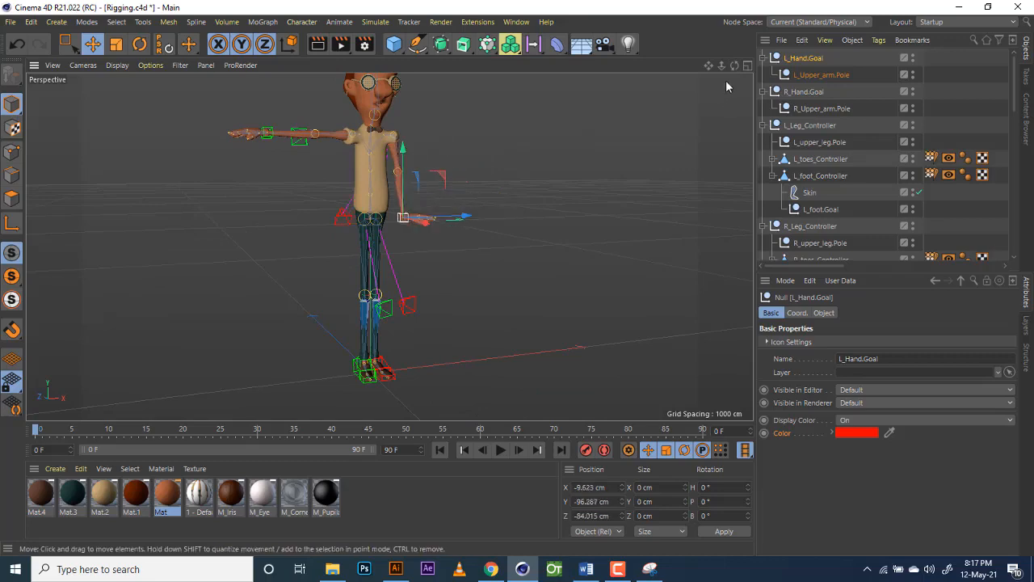
Step: Rotate L_Hand.Goal to a pitch of about -66° so the left hand points down
{"action": "mouse_move", "coordinate": [735, 67]}
{"action": "left_mouse_down"}
{"action": "mouse_move", "coordinate": [695, 324]}
{"action": "mouse_move", "coordinate": [646, 73]}
{"action": "mouse_move", "coordinate": [735, 68]}
{"action": "left_mouse_up"}
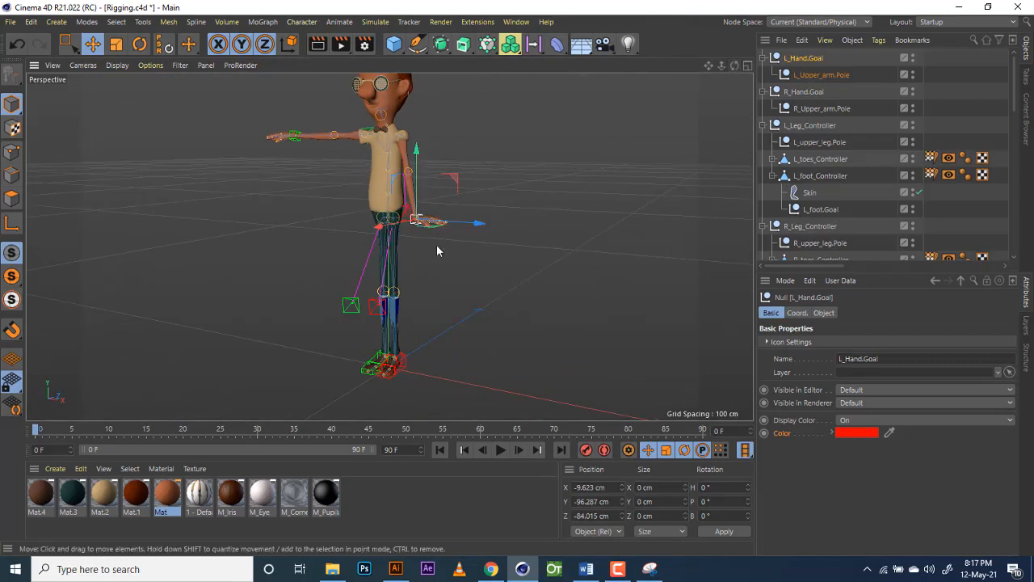
{"action": "left_click", "coordinate": [140, 45]}
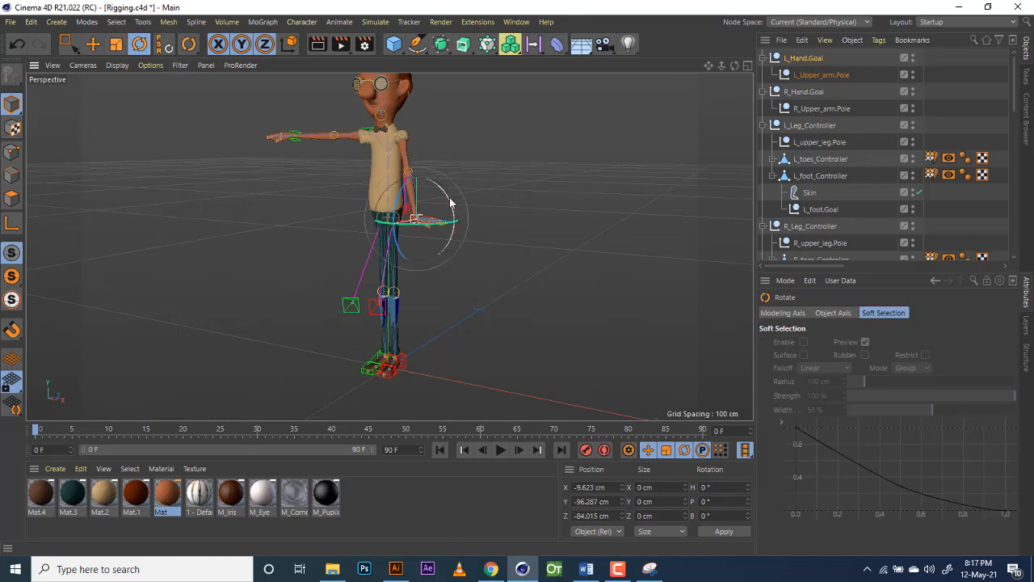
{"action": "left_click_drag", "start_coordinate": [451, 231], "coordinate": [447, 252]}
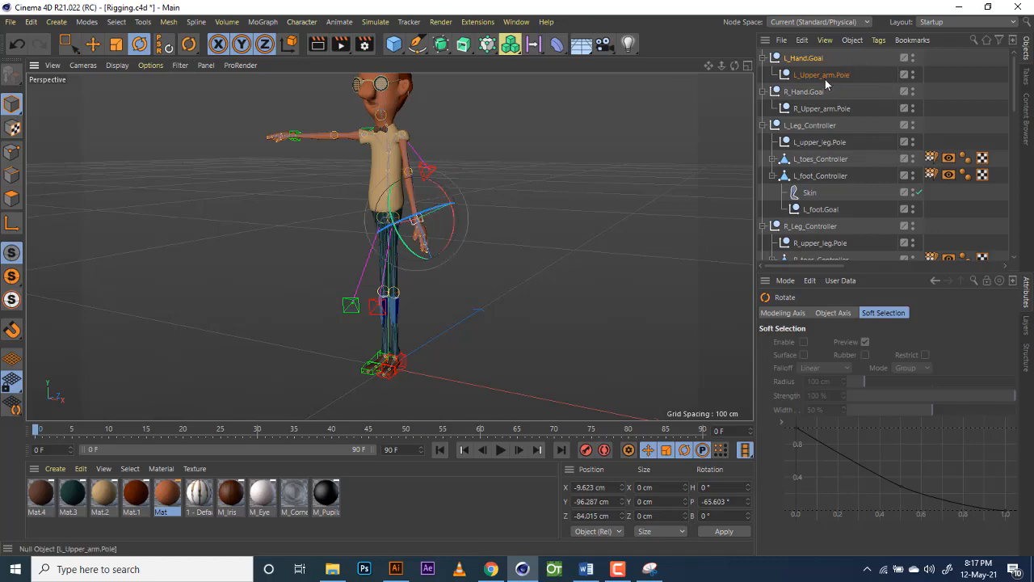
Step: Move L_Upper_arm.Pole closer to the character's back, behind the left elbow
{"action": "left_click", "coordinate": [821, 75]}
{"action": "left_click_drag", "start_coordinate": [735, 66], "coordinate": [638, 60]}
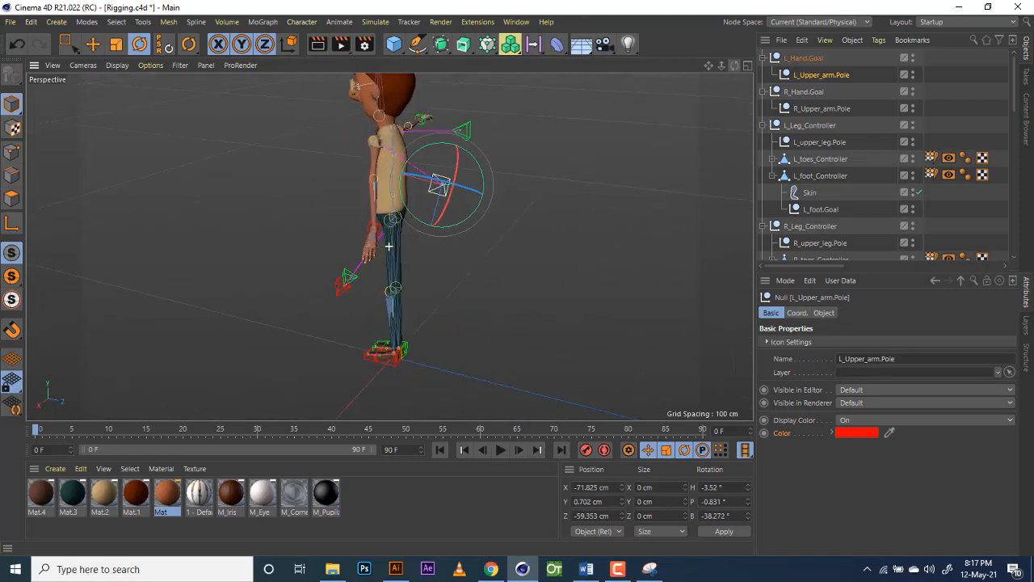
{"action": "left_click", "coordinate": [93, 43]}
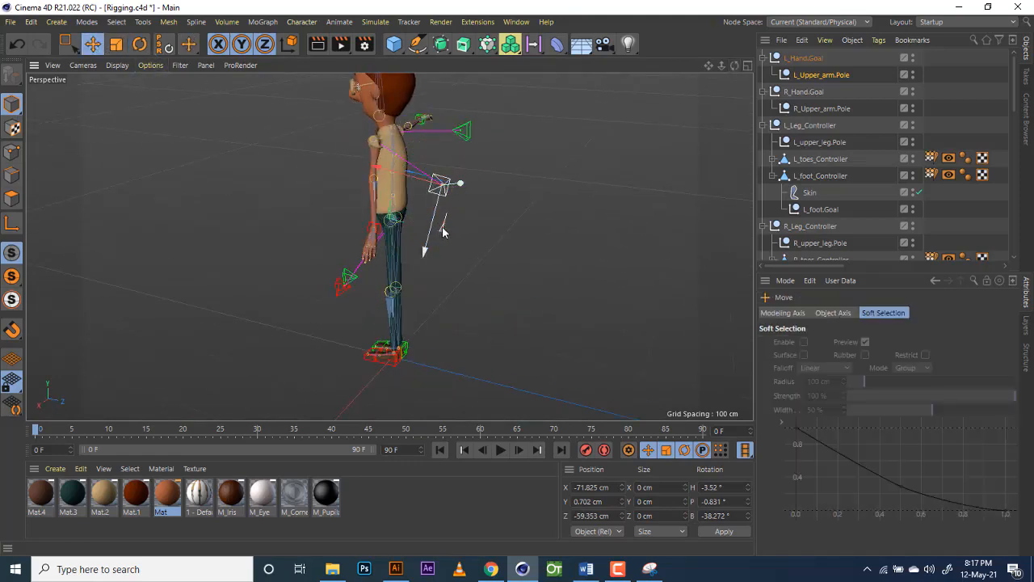
{"action": "left_click_drag", "start_coordinate": [451, 231], "coordinate": [456, 205]}
Step: Reset the position and rotation of L_Hand.Goal to stretch the left arm out again
{"action": "left_click", "coordinate": [804, 59]}
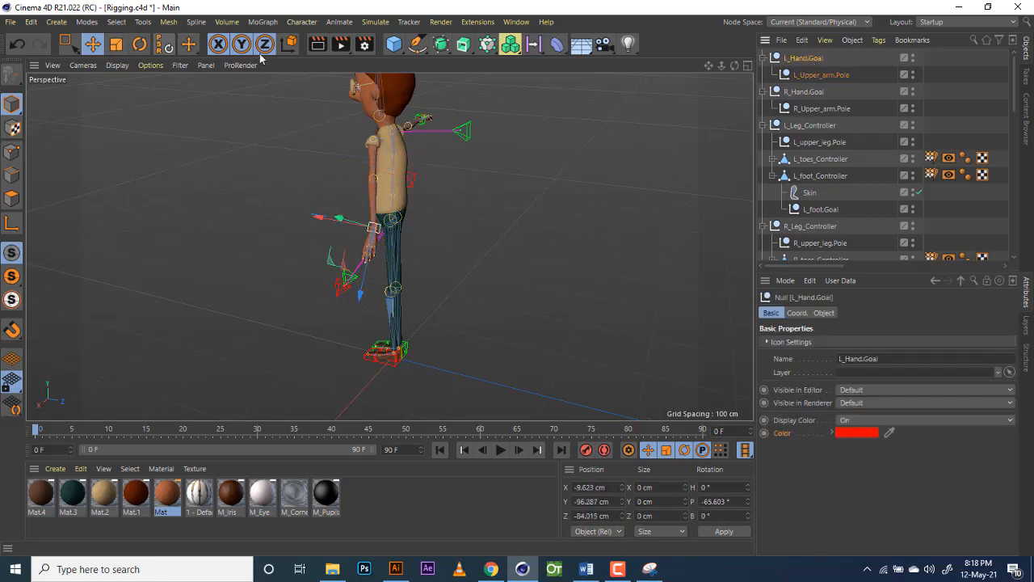
{"action": "left_click", "coordinate": [165, 44]}
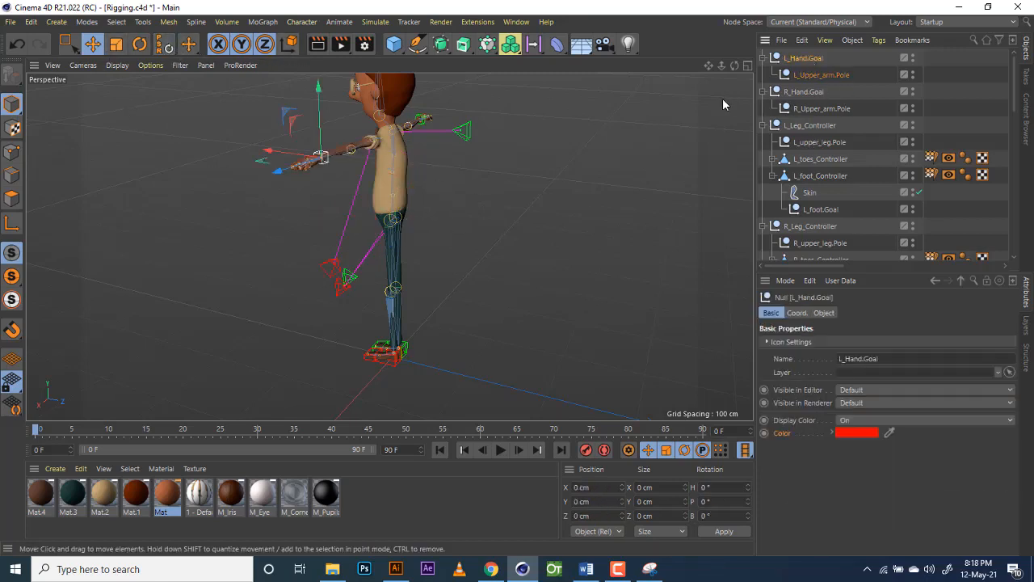
{"action": "left_click_drag", "start_coordinate": [735, 65], "coordinate": [701, 60]}
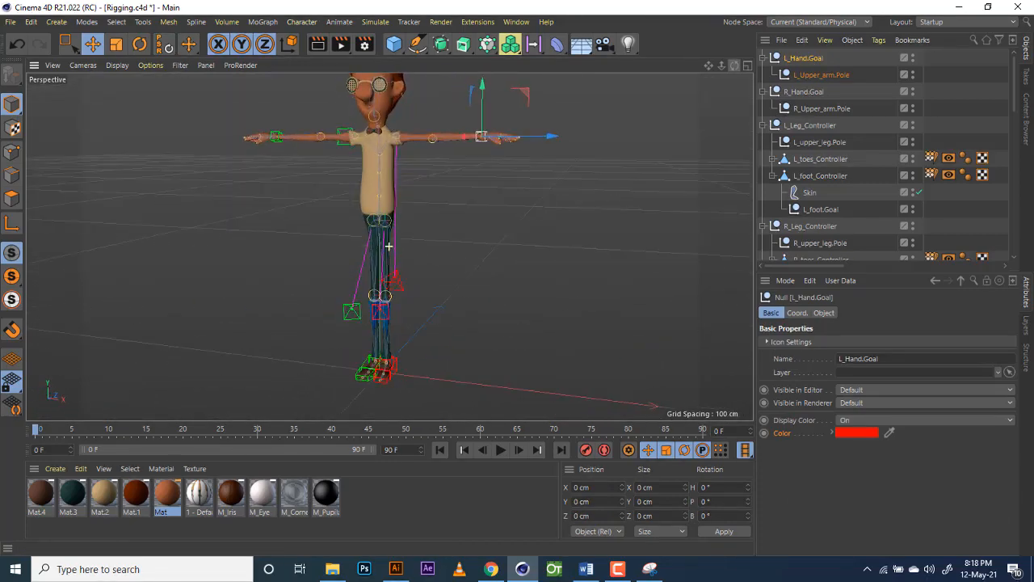
Step: Undo the transformation reset of L_Hand.Goal
{"action": "left_click", "coordinate": [813, 75]}
{"action": "key", "text": "ctrl+z"}
{"action": "key", "text": "ctrl+z"}
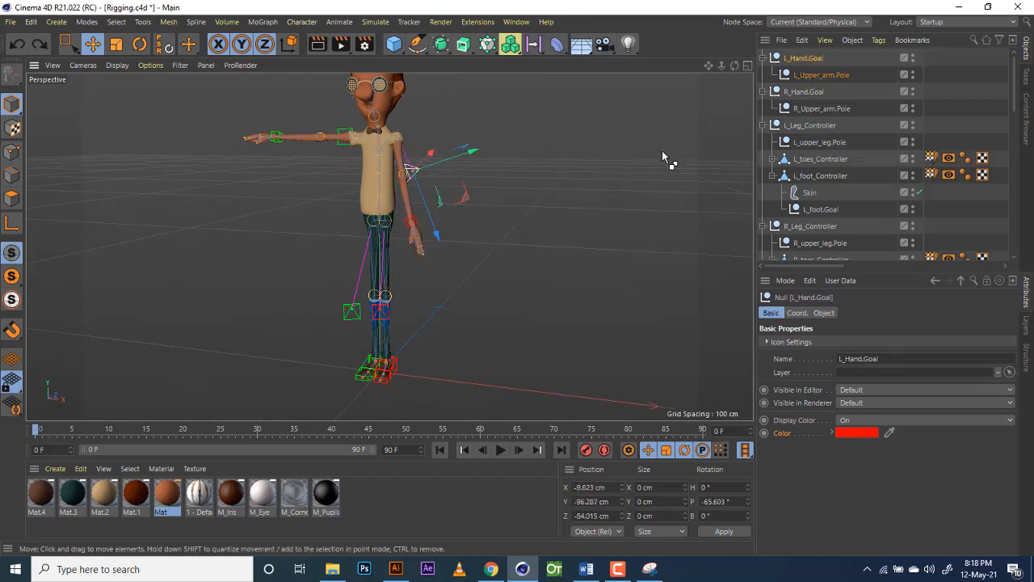
Step: Undo the remaining test pose of L_Hand.Goal so the left arm is stretched out again
{"action": "key", "text": "ctrl+z"}
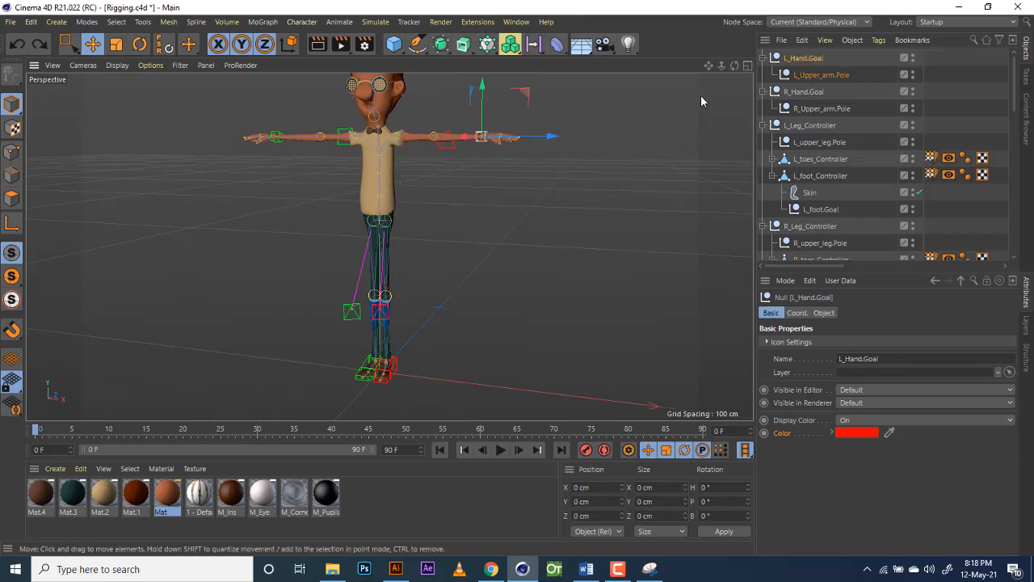
{"action": "mouse_move", "coordinate": [735, 64]}
{"action": "left_mouse_down"}
{"action": "mouse_move", "coordinate": [703, 68]}
{"action": "mouse_move", "coordinate": [731, 70]}
{"action": "left_mouse_up"}
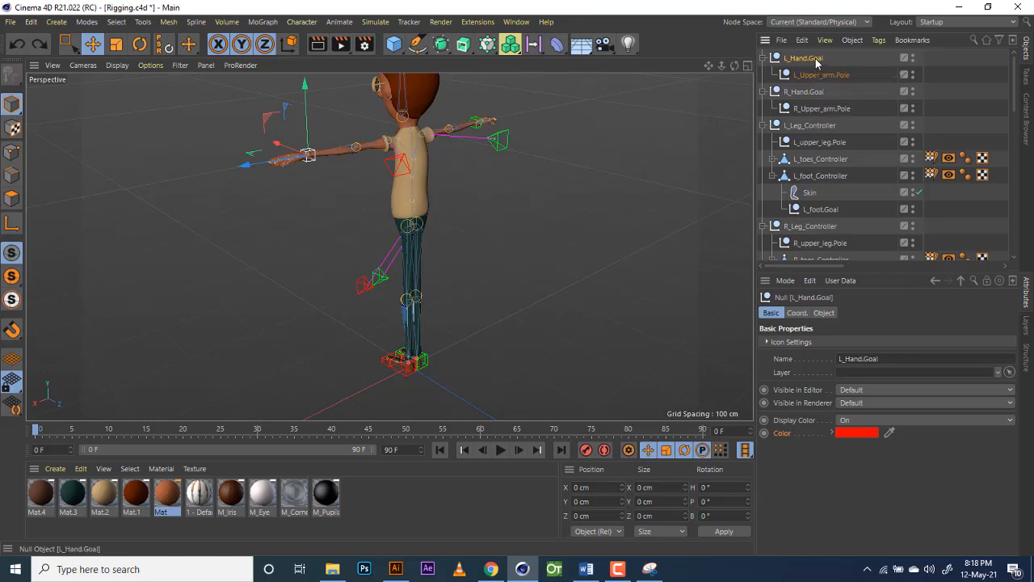
Step: Freeze all transformations of every object from L_Hand.Goal through R_end in the hierarchy, then select only L_Hand.Goal
{"action": "scroll", "coordinate": [832, 161], "scroll_direction": "down", "scroll_amount": 10}
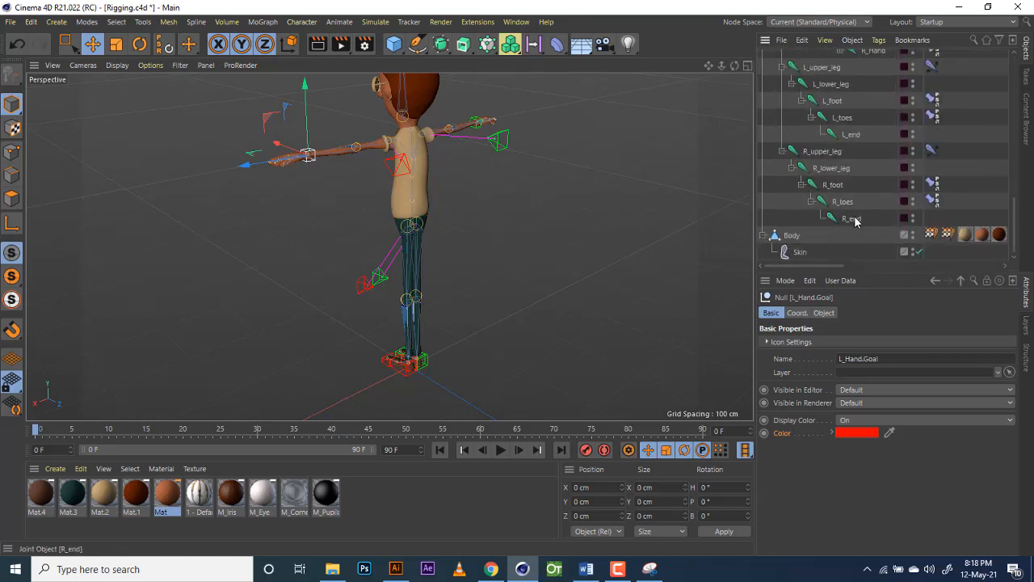
{"action": "left_click", "coordinate": [854, 219], "text": "shift"}
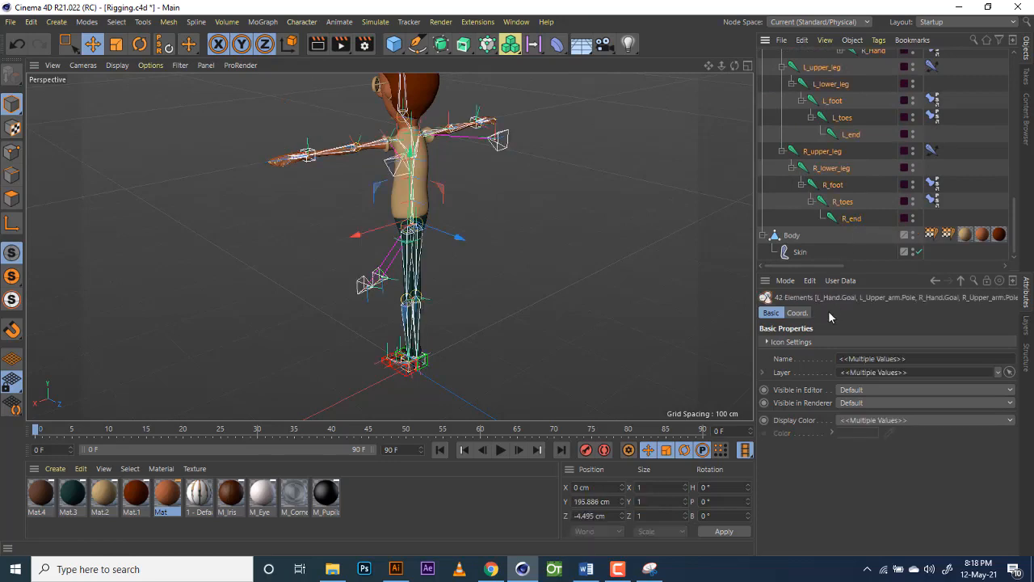
{"action": "left_click", "coordinate": [798, 314]}
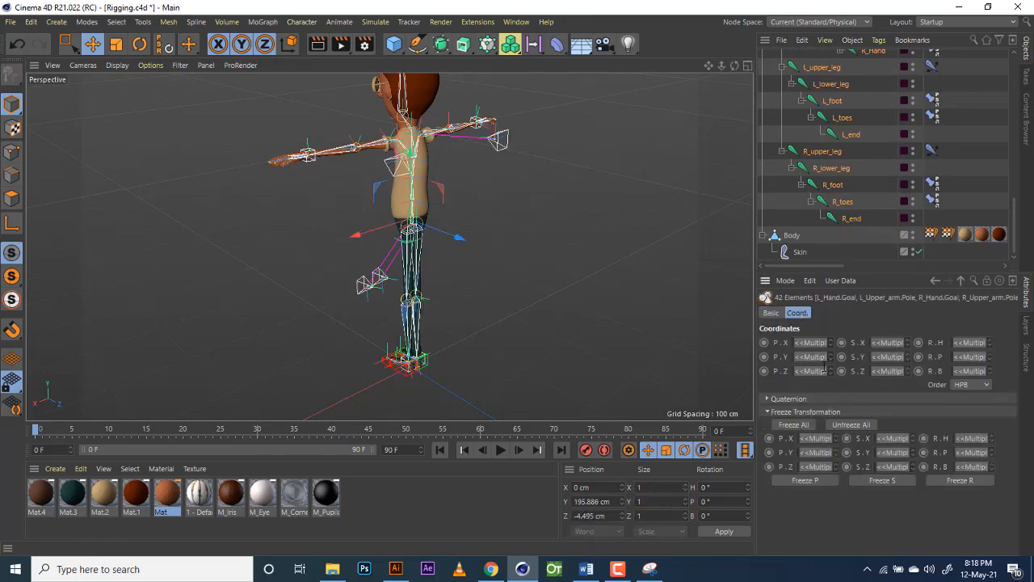
{"action": "left_click", "coordinate": [800, 425]}
{"action": "scroll", "coordinate": [841, 164], "scroll_direction": "up", "scroll_amount": 8}
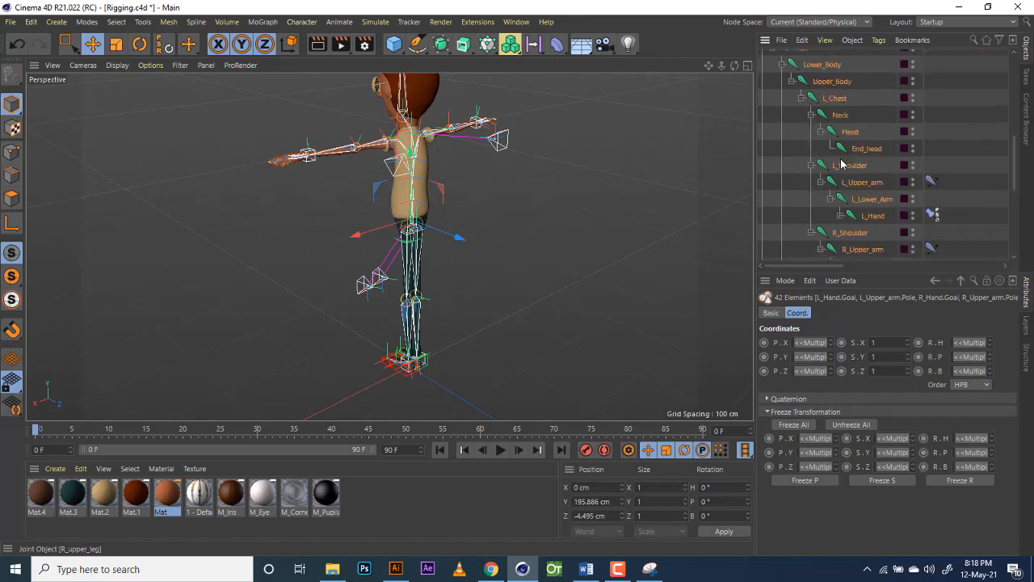
{"action": "scroll", "coordinate": [841, 164], "scroll_direction": "down", "scroll_amount": 6}
{"action": "scroll", "coordinate": [818, 228], "scroll_direction": "up", "scroll_amount": 12}
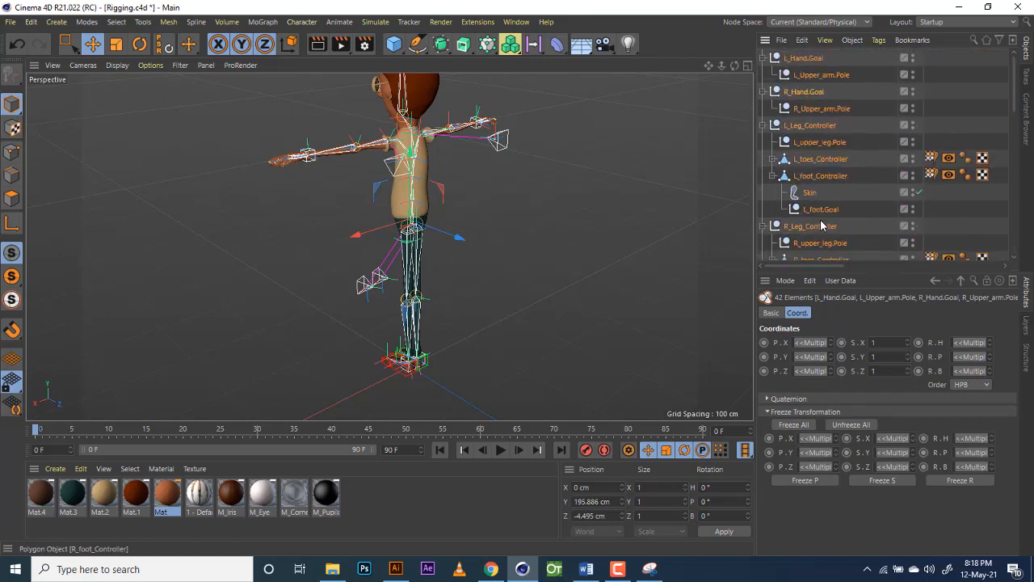
{"action": "left_click", "coordinate": [803, 61]}
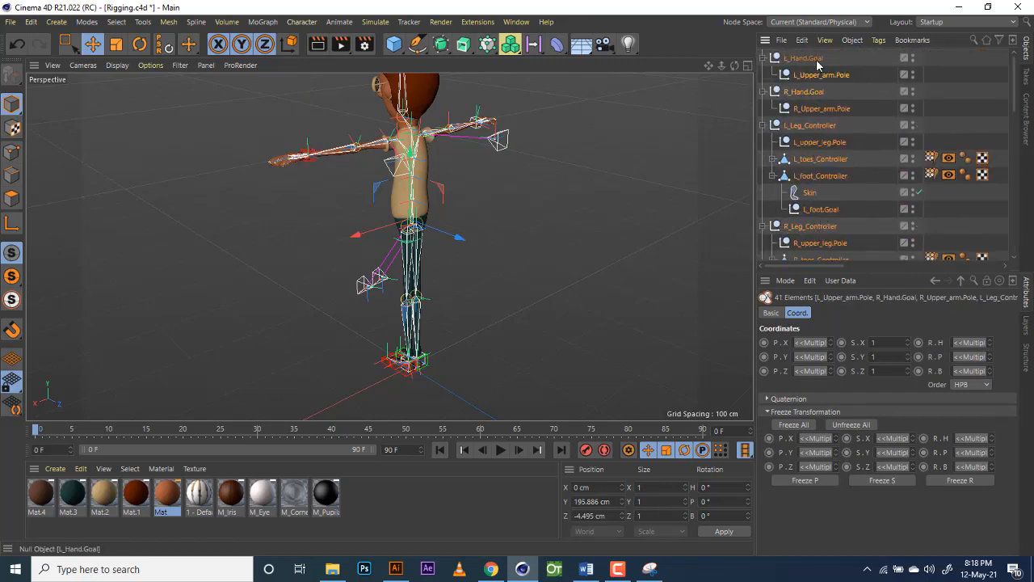
Step: Add a Circle spline to the scene while working in the front view
{"action": "left_click_drag", "start_coordinate": [734, 66], "coordinate": [780, 61]}
{"action": "left_click_drag", "start_coordinate": [388, 246], "coordinate": [460, 249], "text": "alt"}
{"action": "scroll", "coordinate": [408, 212], "scroll_direction": "up", "scroll_amount": 3}
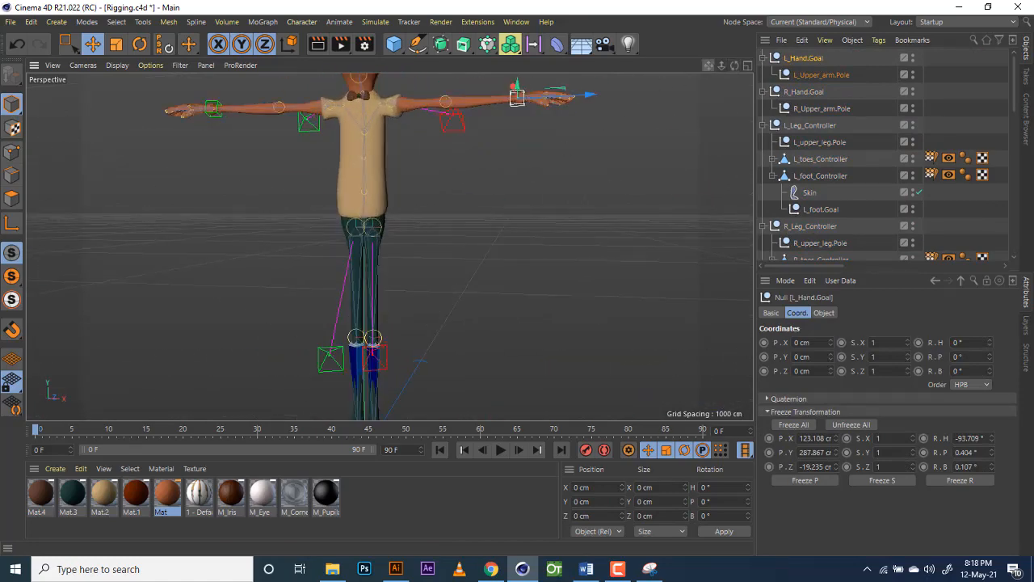
{"action": "left_click_drag", "start_coordinate": [709, 66], "coordinate": [688, 153]}
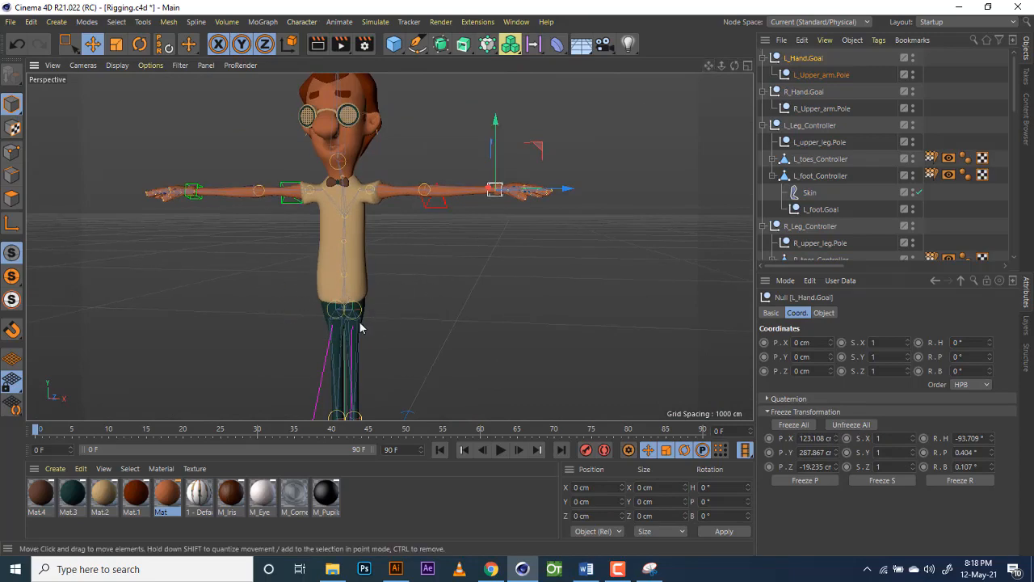
{"action": "scroll", "coordinate": [359, 321], "scroll_direction": "up", "scroll_amount": 5}
{"action": "scroll", "coordinate": [359, 321], "scroll_direction": "down", "scroll_amount": 3}
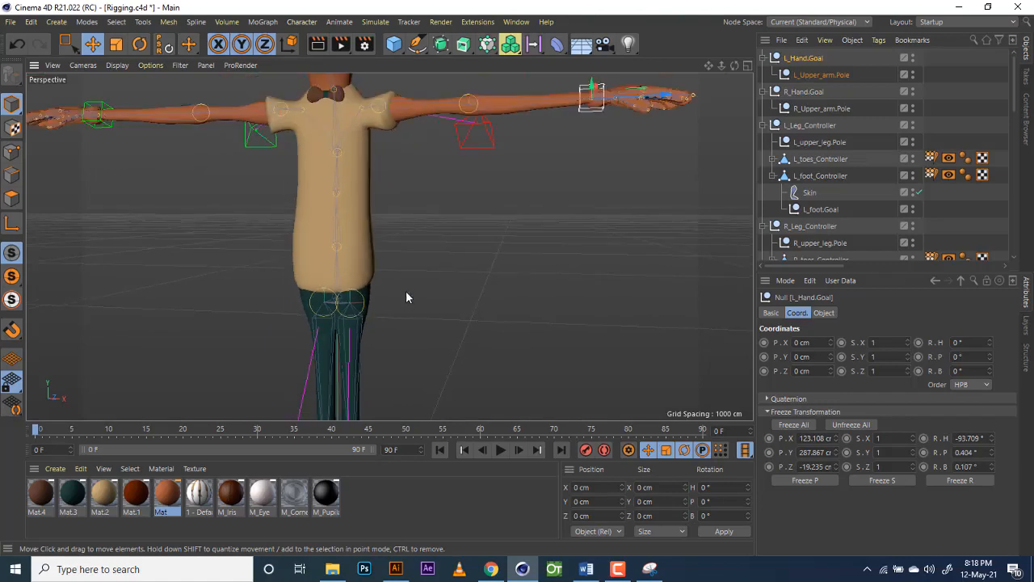
{"action": "scroll", "coordinate": [347, 305], "scroll_direction": "up", "scroll_amount": 3}
{"action": "left_click", "coordinate": [747, 66]}
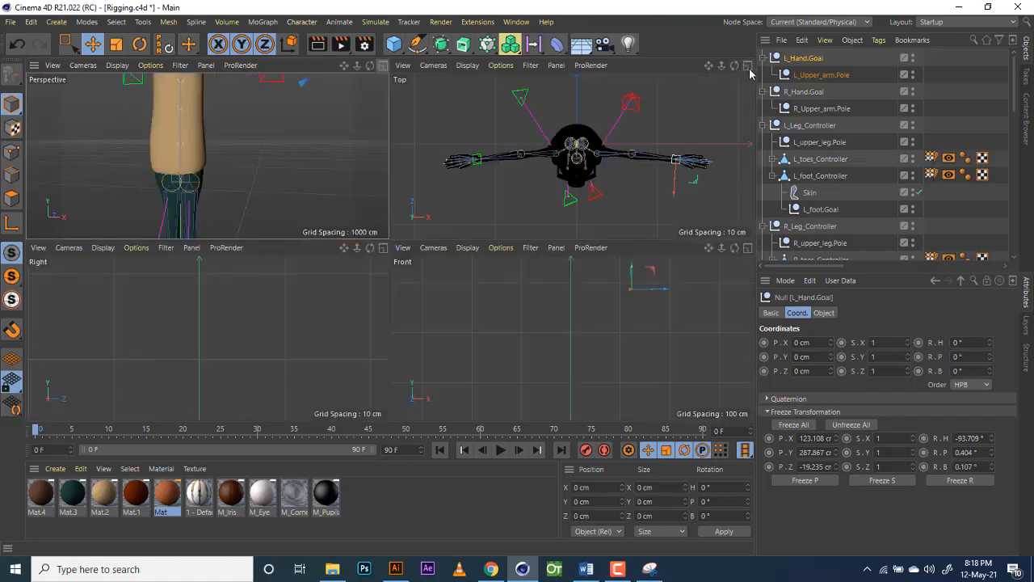
{"action": "left_click", "coordinate": [748, 251]}
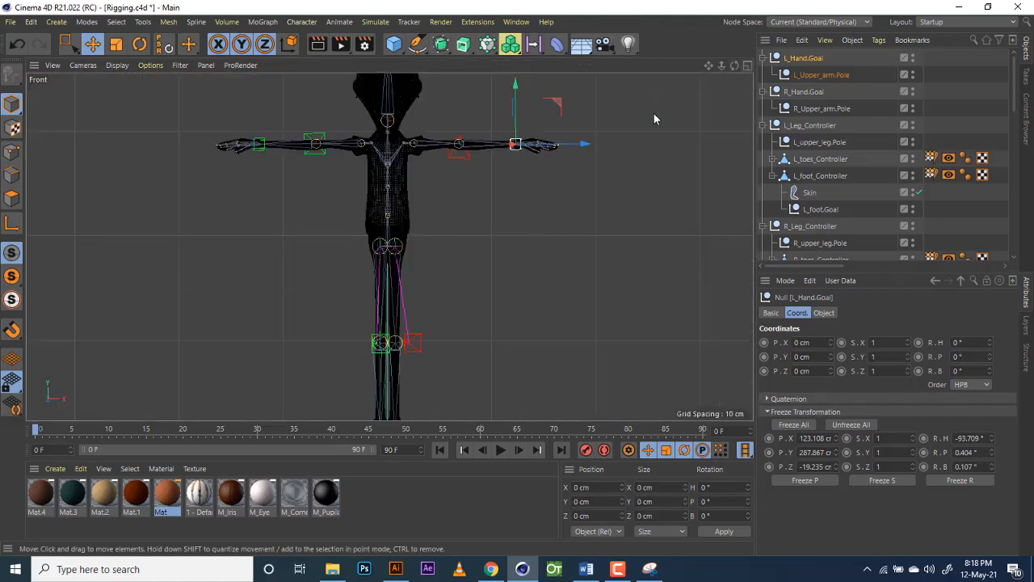
{"action": "mouse_move", "coordinate": [724, 66]}
{"action": "left_mouse_down"}
{"action": "mouse_move", "coordinate": [639, 65]}
{"action": "mouse_move", "coordinate": [733, 66]}
{"action": "left_mouse_up"}
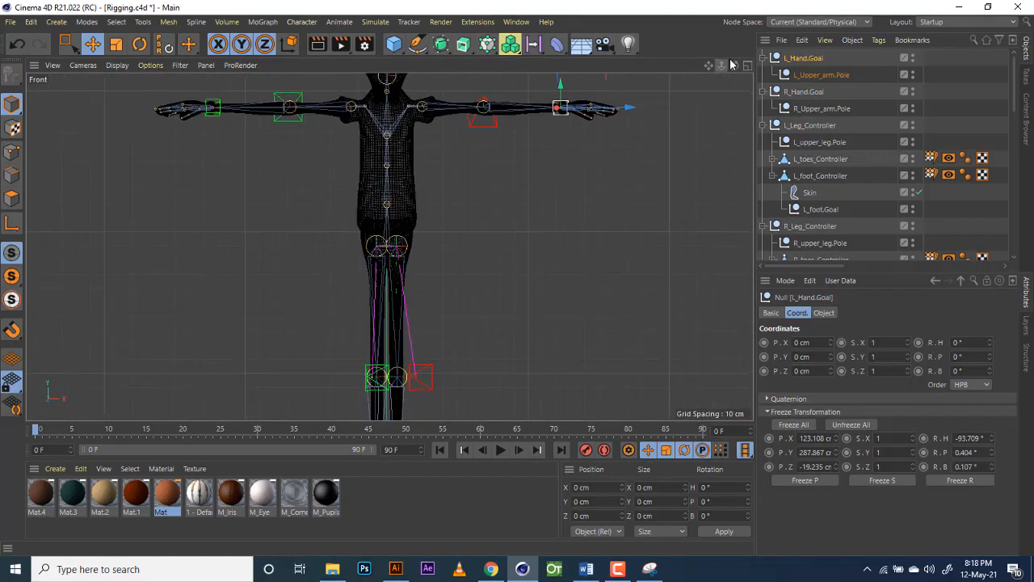
{"action": "left_click", "coordinate": [417, 43]}
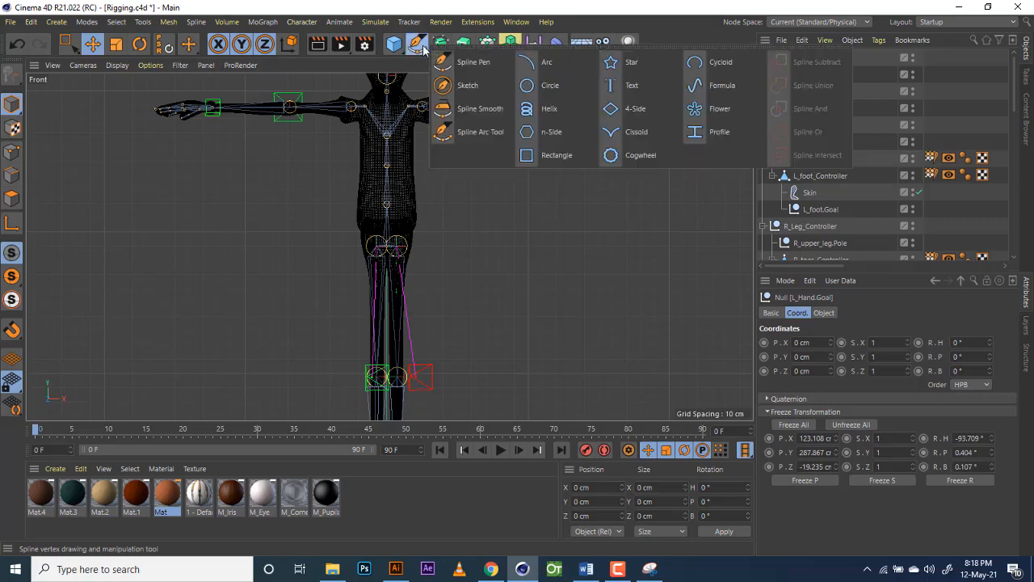
{"action": "left_click", "coordinate": [546, 86]}
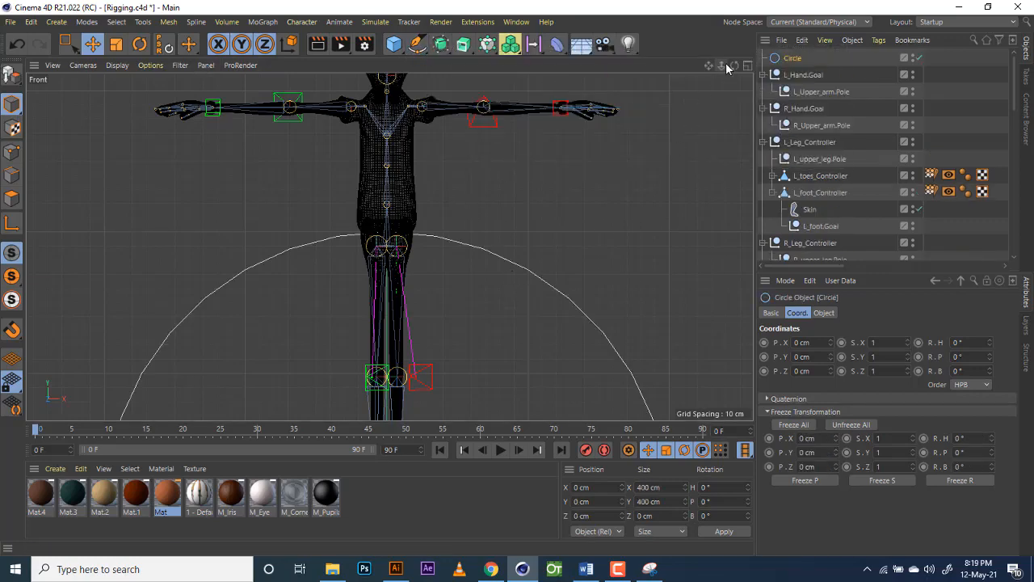
Step: Set the circle's plane to XZ so it lies flat around the character's feet
{"action": "left_click_drag", "start_coordinate": [723, 66], "coordinate": [674, 166]}
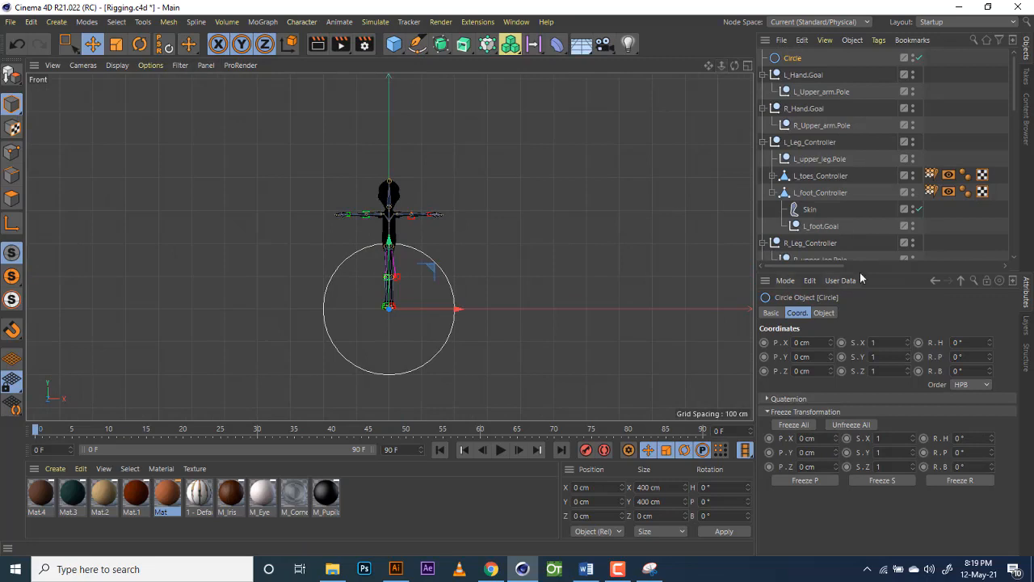
{"action": "left_click", "coordinate": [845, 115]}
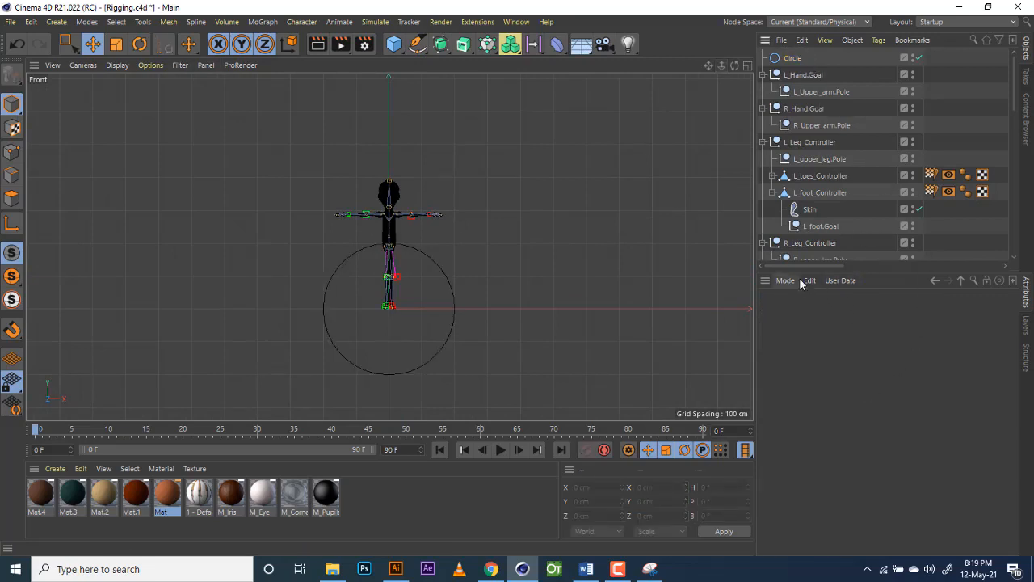
{"action": "left_click", "coordinate": [792, 58]}
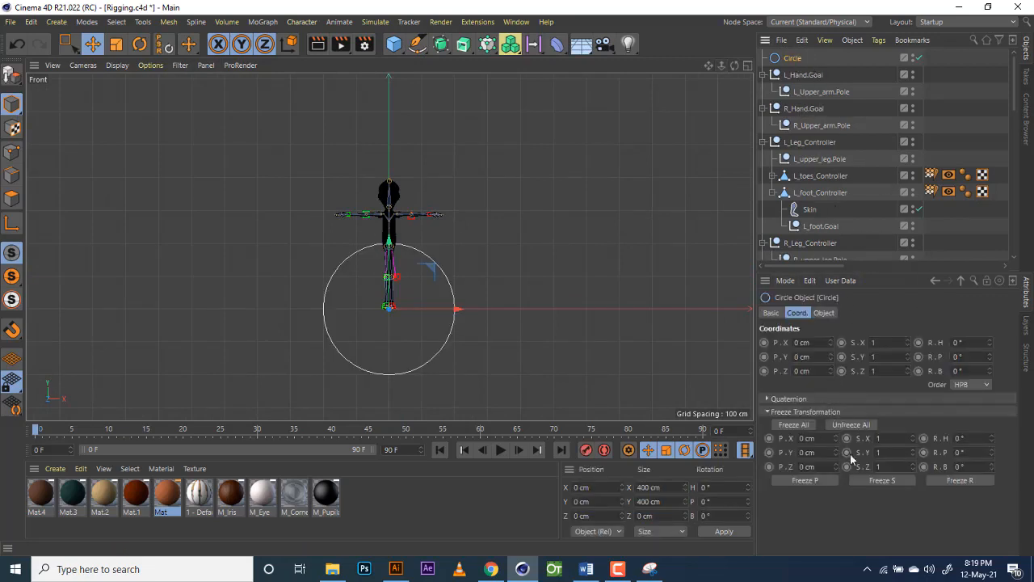
{"action": "left_click", "coordinate": [824, 313]}
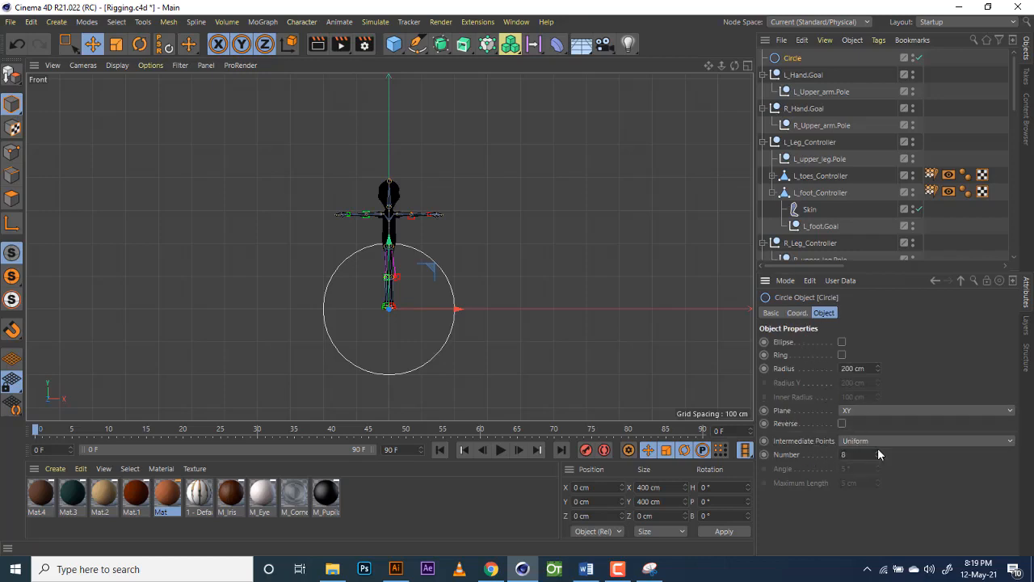
{"action": "left_click", "coordinate": [852, 408]}
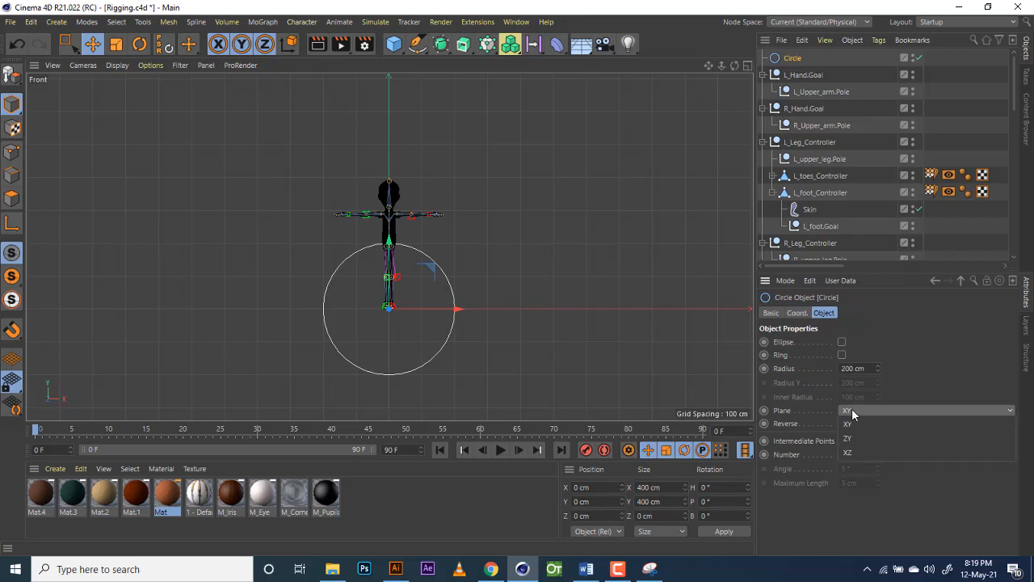
{"action": "left_click", "coordinate": [864, 452]}
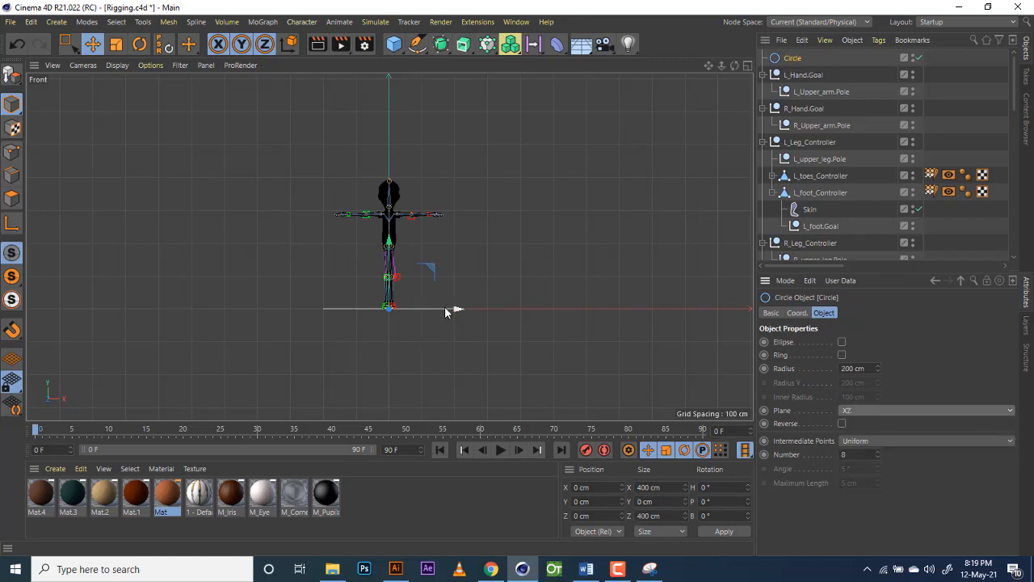
Step: Try a 20 cm radius on the circle around the feet, then set the radius to 50 cm
{"action": "left_click", "coordinate": [745, 65]}
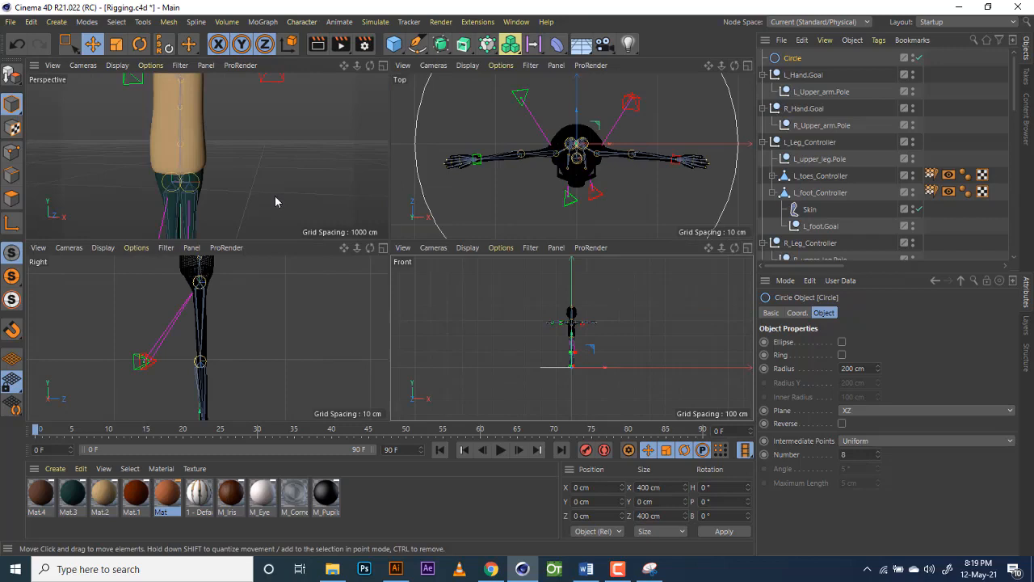
{"action": "key", "text": "h"}
{"action": "mouse_move", "coordinate": [357, 66]}
{"action": "left_mouse_down"}
{"action": "mouse_move", "coordinate": [362, 79]}
{"action": "mouse_move", "coordinate": [346, 71]}
{"action": "left_mouse_up"}
{"action": "left_click", "coordinate": [383, 65]}
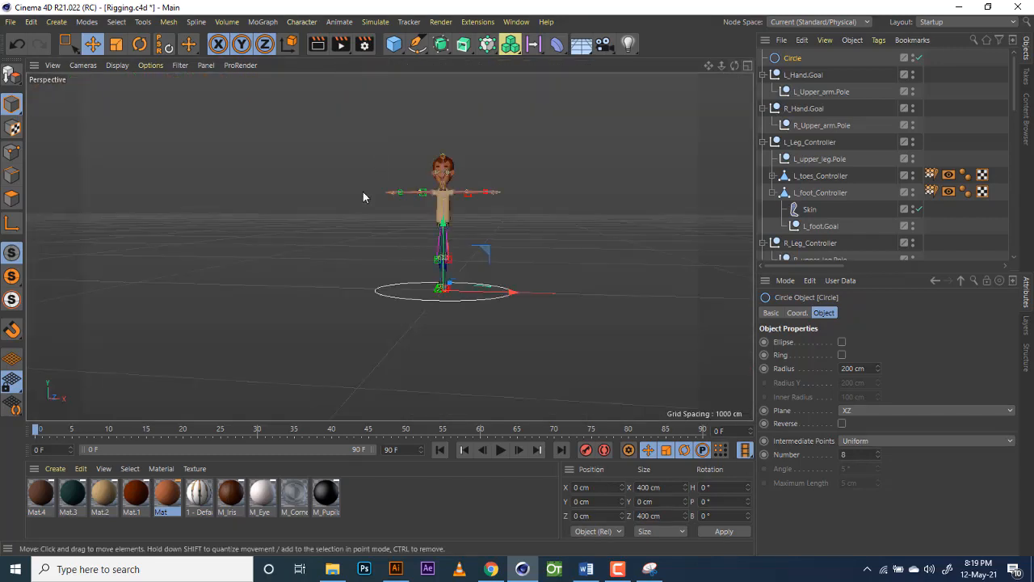
{"action": "scroll", "coordinate": [492, 294], "scroll_direction": "up", "scroll_amount": 6}
{"action": "scroll", "coordinate": [492, 301], "scroll_direction": "up", "scroll_amount": 2}
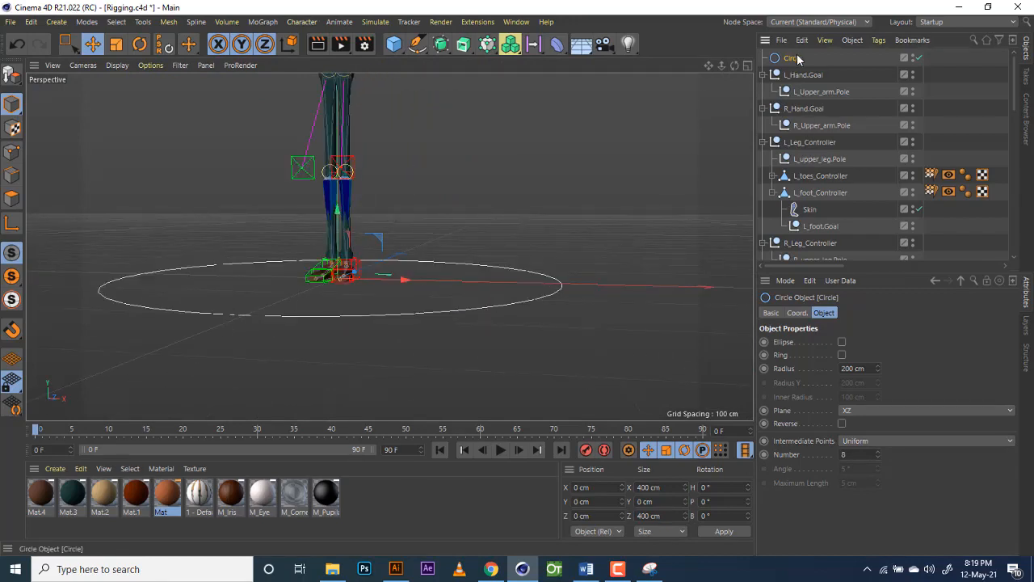
{"action": "left_click", "coordinate": [878, 371]}
{"action": "left_click", "coordinate": [878, 371]}
{"action": "left_click", "coordinate": [878, 371]}
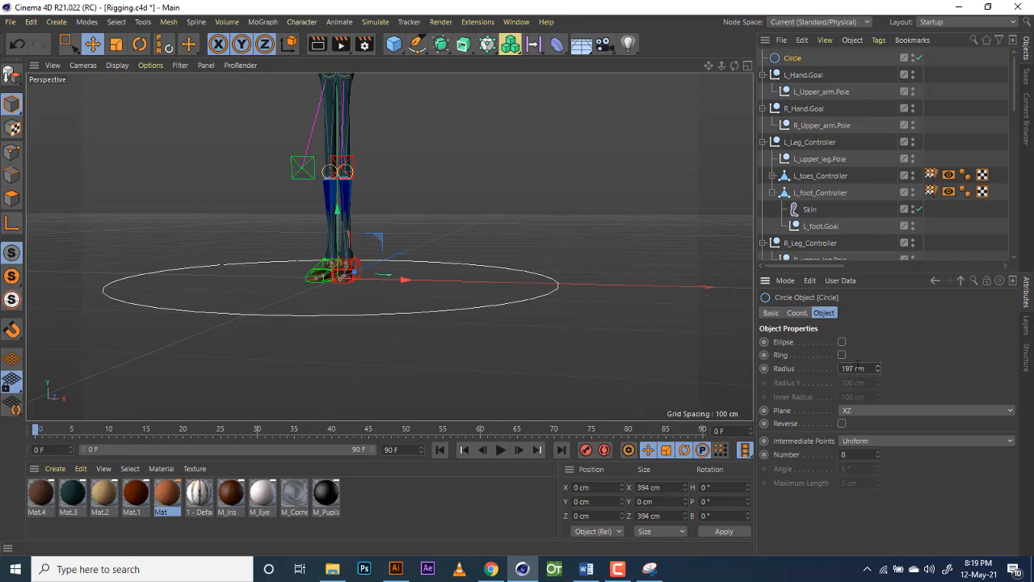
{"action": "left_click_drag", "start_coordinate": [855, 367], "coordinate": [823, 368]}
{"action": "type", "text": "20"}
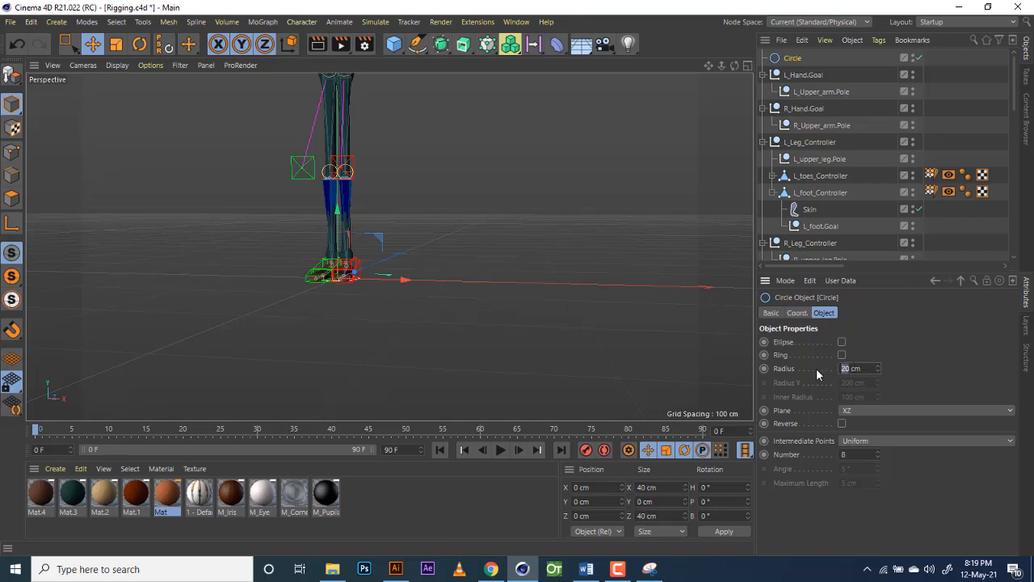
{"action": "type", "text": "50"}
{"action": "key", "text": "Return"}
Step: Raise the circle along Y from the feet to the hip joints, at about 190.6 cm in the front view
{"action": "left_click_drag", "start_coordinate": [708, 66], "coordinate": [708, 153]}
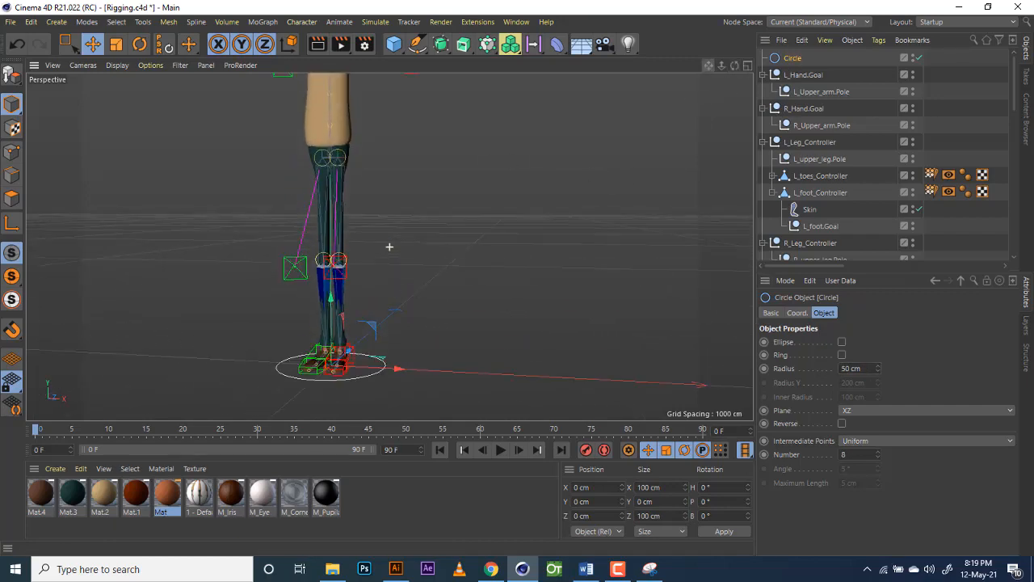
{"action": "left_click", "coordinate": [747, 66]}
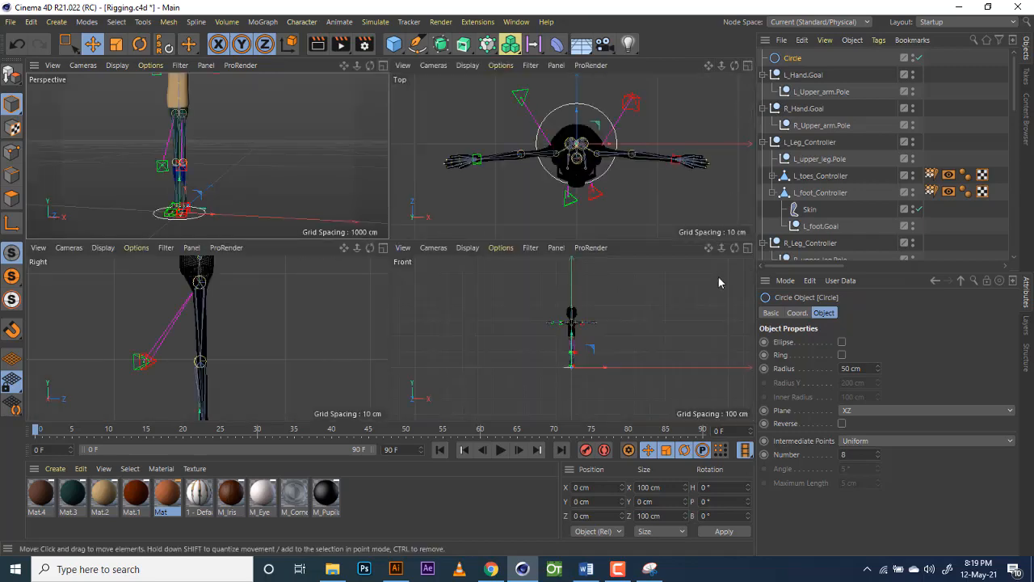
{"action": "left_click", "coordinate": [747, 249]}
{"action": "left_click_drag", "start_coordinate": [722, 65], "coordinate": [675, 73]}
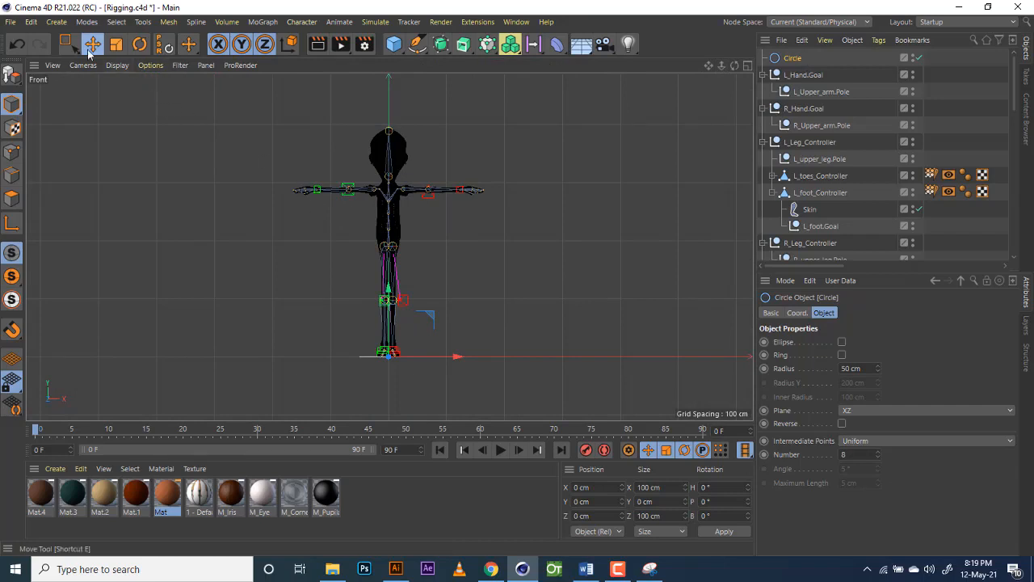
{"action": "left_click_drag", "start_coordinate": [390, 294], "coordinate": [387, 179]}
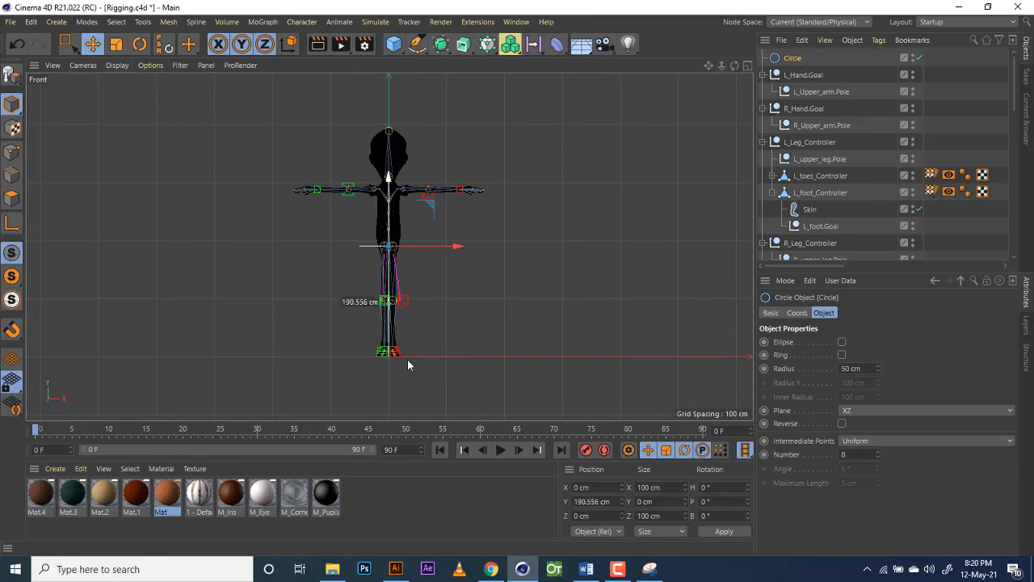
Step: Move the circle slightly higher, to the lower edge of the shirt at Y about 205.3 cm
{"action": "scroll", "coordinate": [407, 360], "scroll_direction": "up", "scroll_amount": 3}
{"action": "scroll", "coordinate": [407, 360], "scroll_direction": "up", "scroll_amount": 2}
{"action": "left_click_drag", "start_coordinate": [710, 63], "coordinate": [440, 291]}
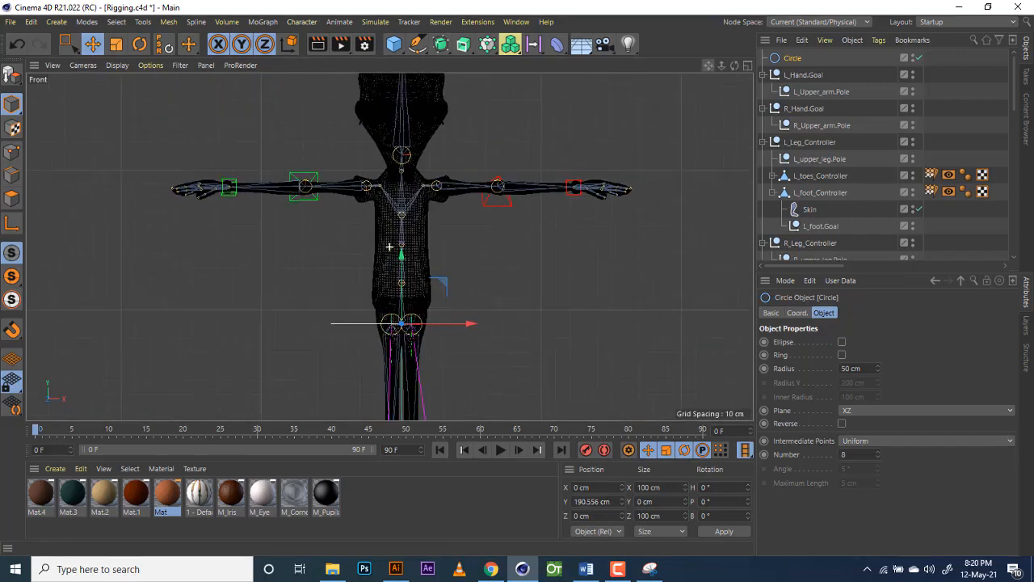
{"action": "scroll", "coordinate": [438, 297], "scroll_direction": "up", "scroll_amount": 2}
{"action": "left_click_drag", "start_coordinate": [372, 287], "coordinate": [373, 240]}
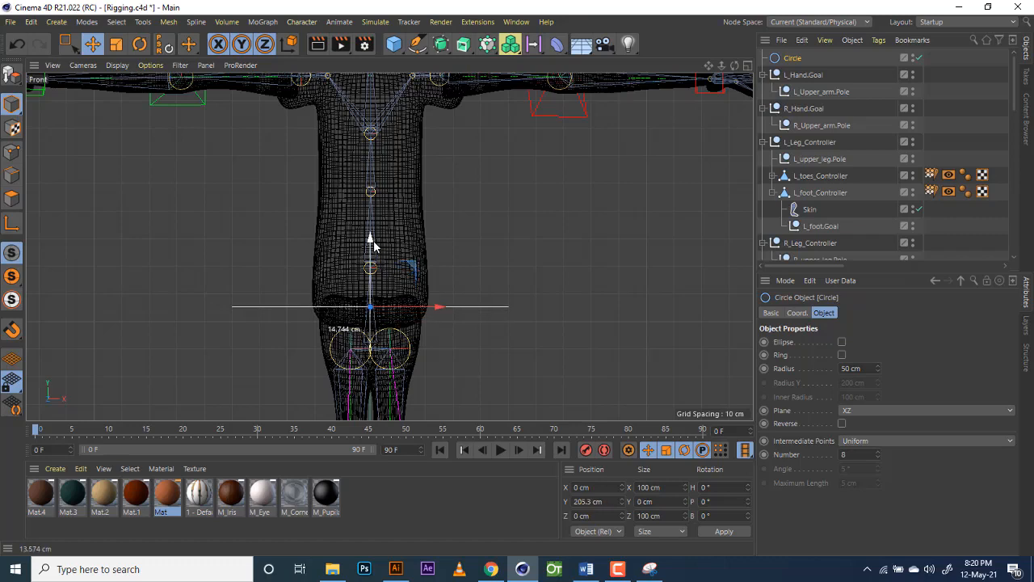
Step: Reduce the radius of the circle around the hips to 35 cm
{"action": "left_click", "coordinate": [879, 369]}
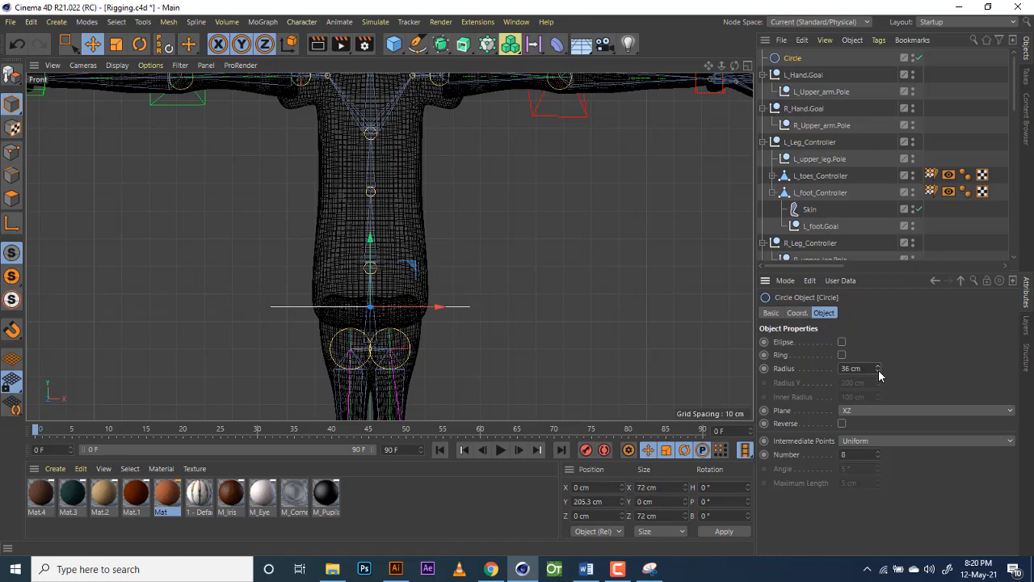
{"action": "left_click_drag", "start_coordinate": [852, 368], "coordinate": [825, 369]}
{"action": "left_click", "coordinate": [745, 64]}
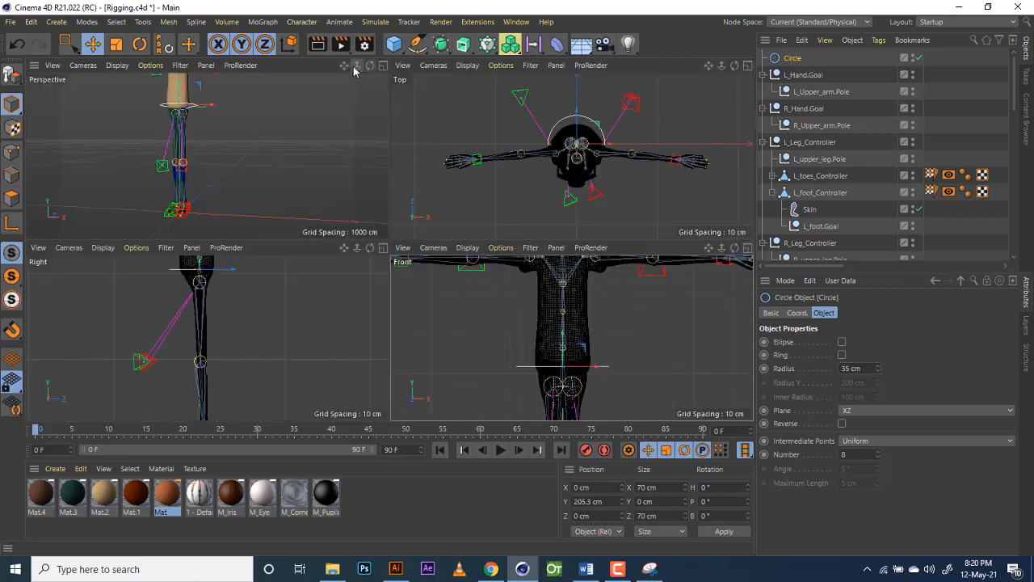
Step: Turn on the display color of the circle around the hips and choose a blue with hue 229°, saturation 100% and value 100%
{"action": "left_click_drag", "start_coordinate": [348, 71], "coordinate": [381, 65]}
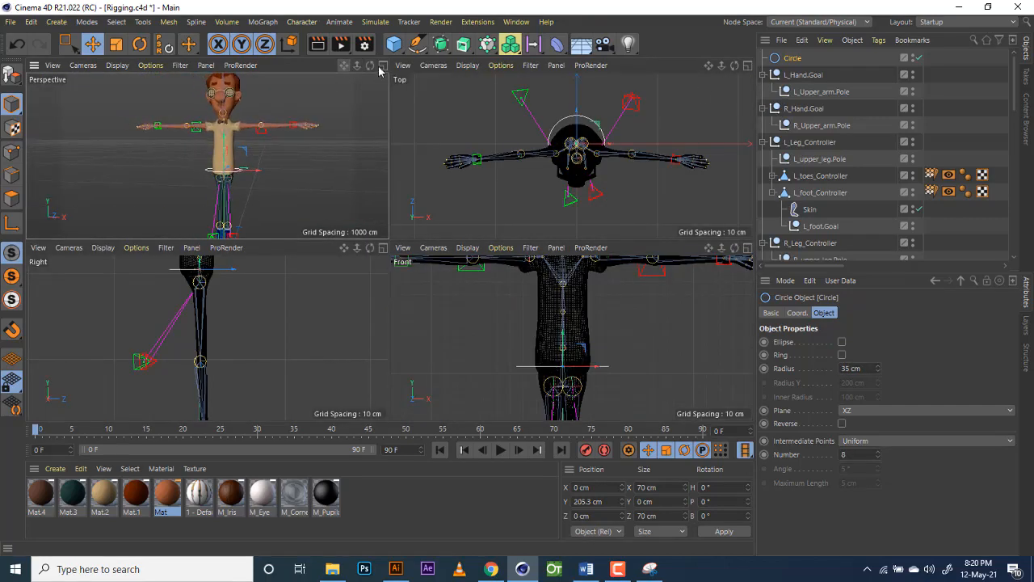
{"action": "left_click", "coordinate": [380, 65]}
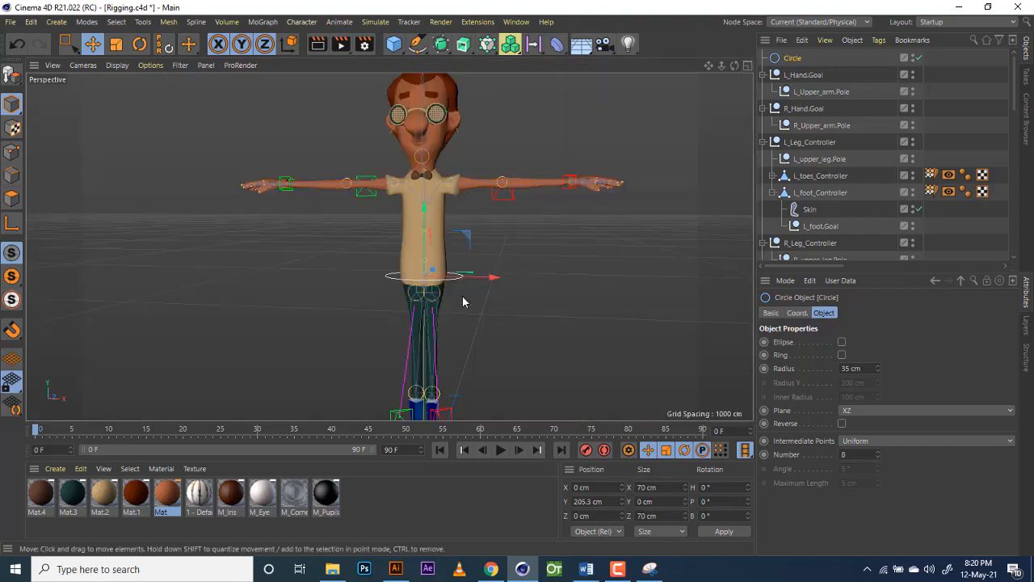
{"action": "scroll", "coordinate": [466, 287], "scroll_direction": "up", "scroll_amount": 5}
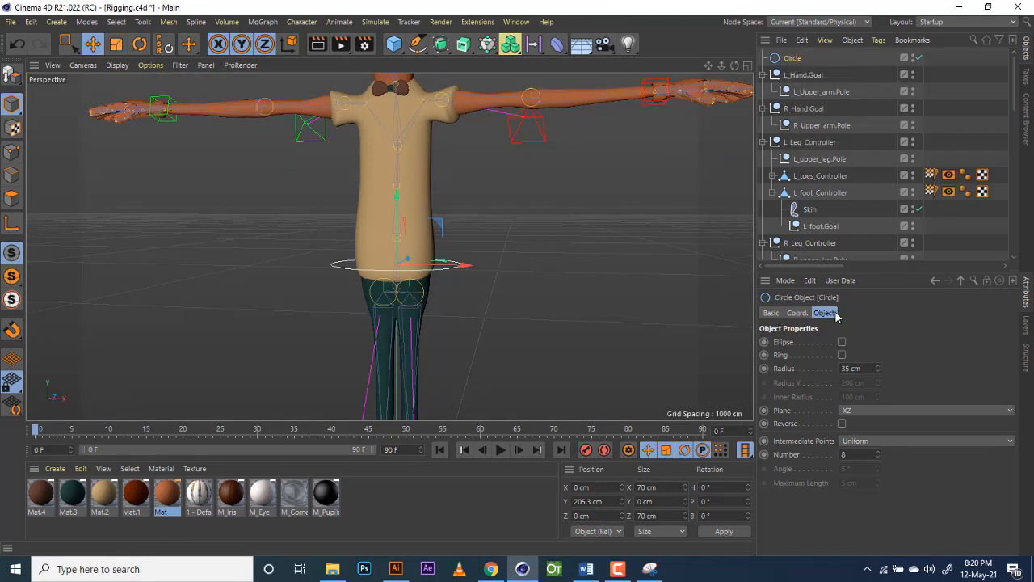
{"action": "left_click", "coordinate": [771, 313]}
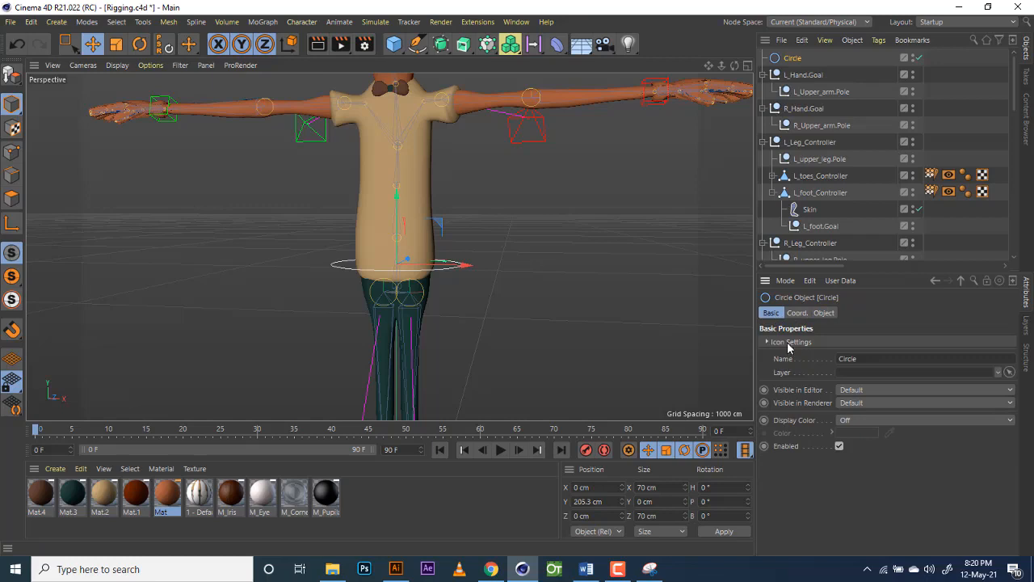
{"action": "left_click", "coordinate": [860, 421]}
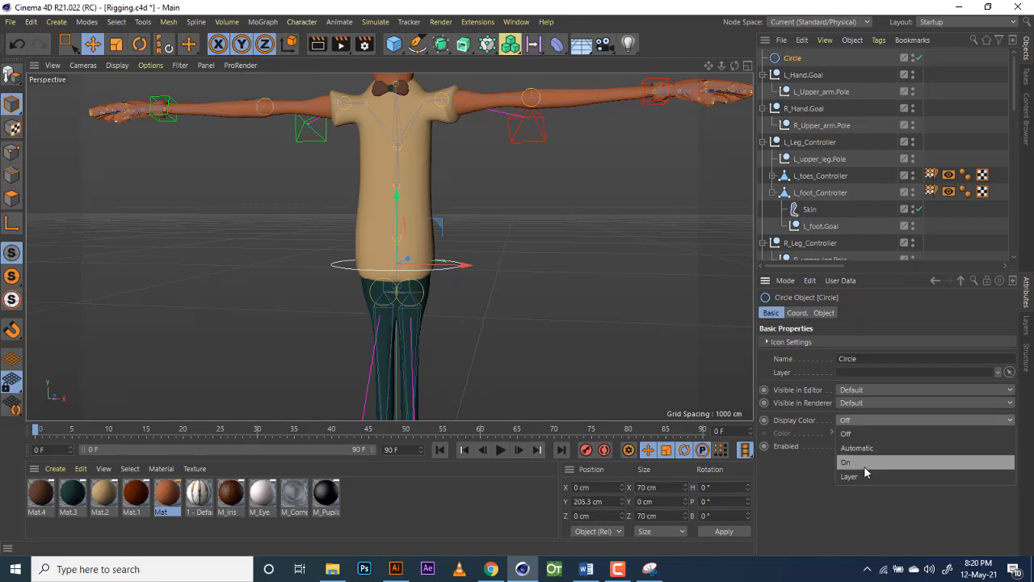
{"action": "left_click", "coordinate": [847, 462]}
{"action": "left_click", "coordinate": [857, 433]}
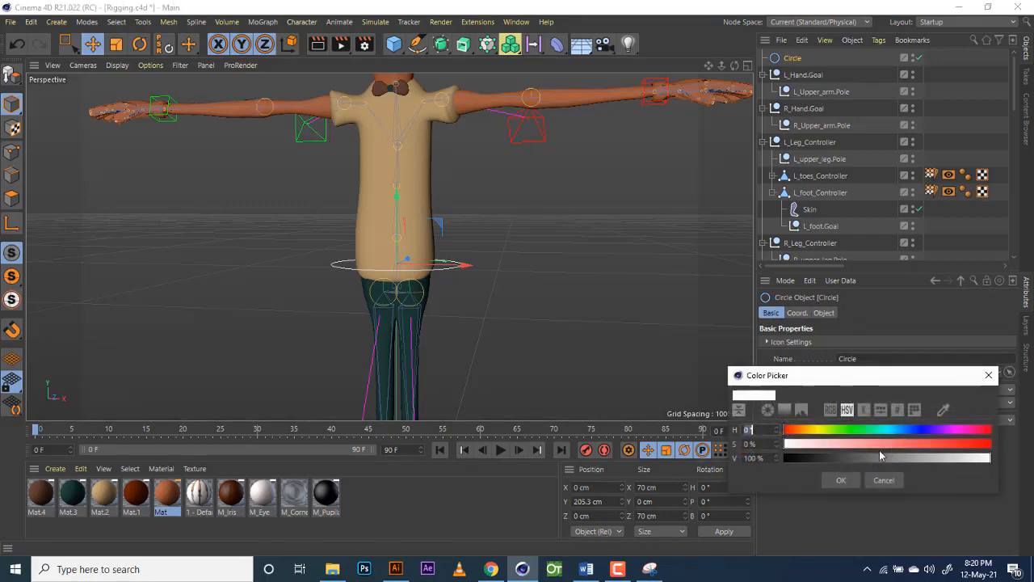
{"action": "left_click", "coordinate": [920, 430]}
{"action": "left_click", "coordinate": [929, 445]}
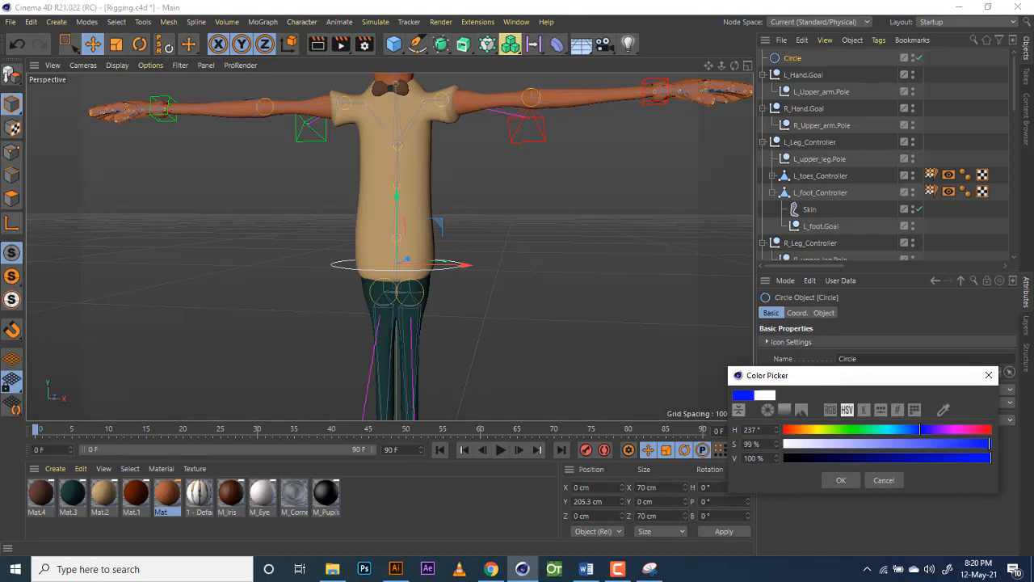
{"action": "left_click", "coordinate": [916, 430]}
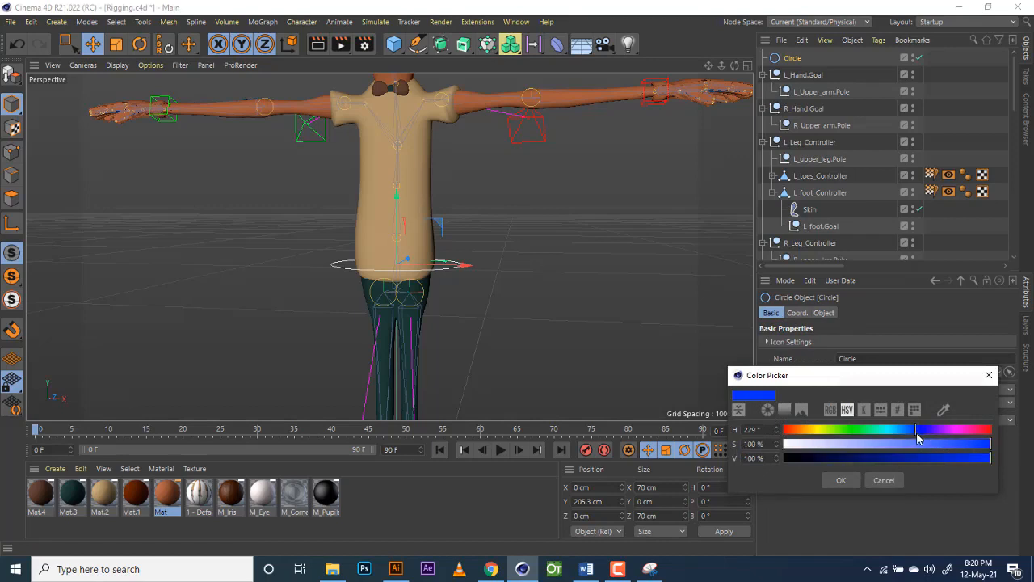
Step: Set the circle's display color to blue with hue 229°, saturation 100% and value 100%
{"action": "left_click", "coordinate": [855, 481]}
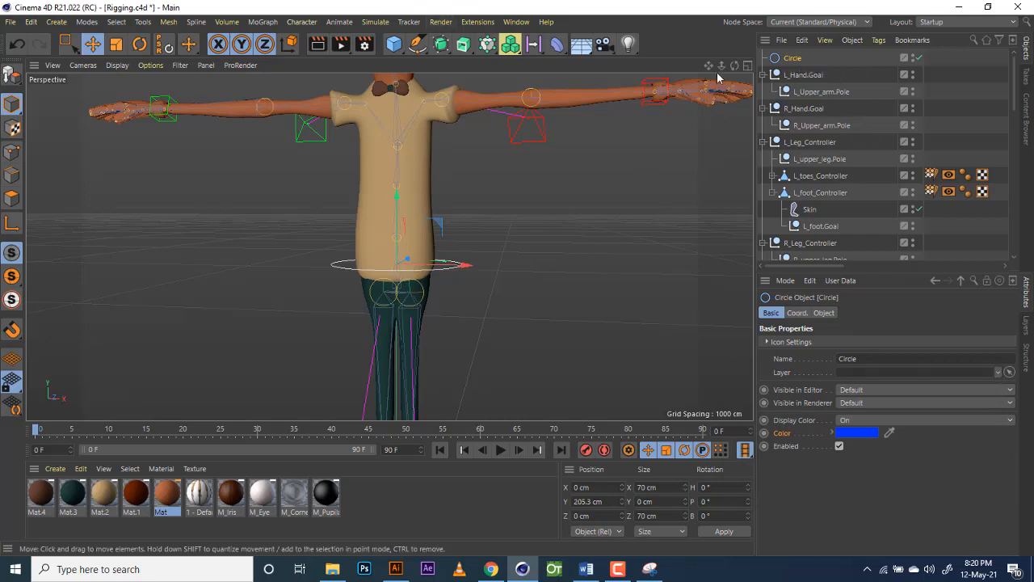
{"action": "left_click_drag", "start_coordinate": [722, 65], "coordinate": [784, 67]}
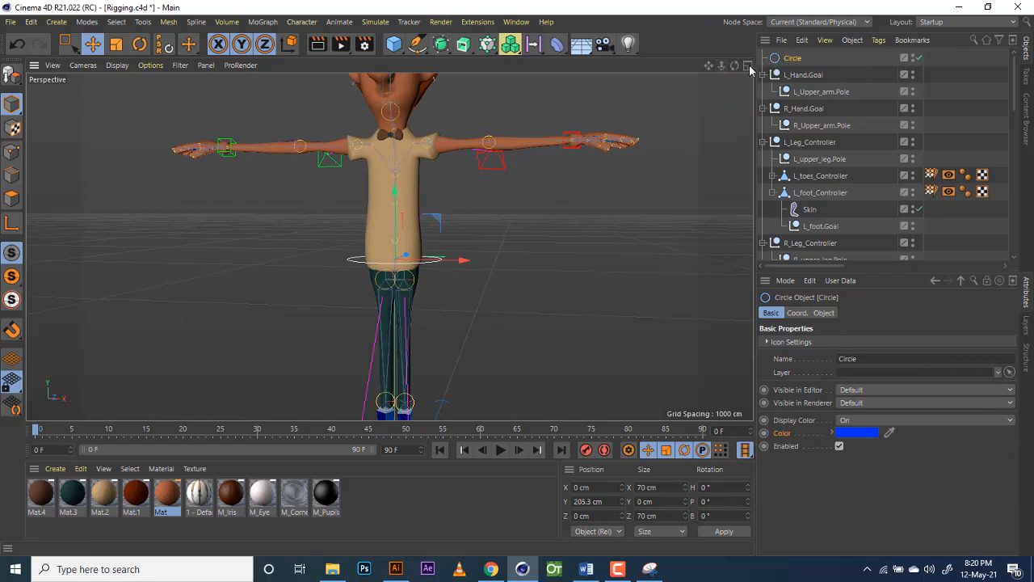
{"action": "mouse_move", "coordinate": [722, 66]}
{"action": "left_mouse_down"}
{"action": "mouse_move", "coordinate": [756, 66]}
{"action": "mouse_move", "coordinate": [708, 66]}
{"action": "left_mouse_up"}
Step: Add a Constraint tag to the Hips joint and enable its PSR constraint
{"action": "scroll", "coordinate": [832, 93], "scroll_direction": "down", "scroll_amount": 10}
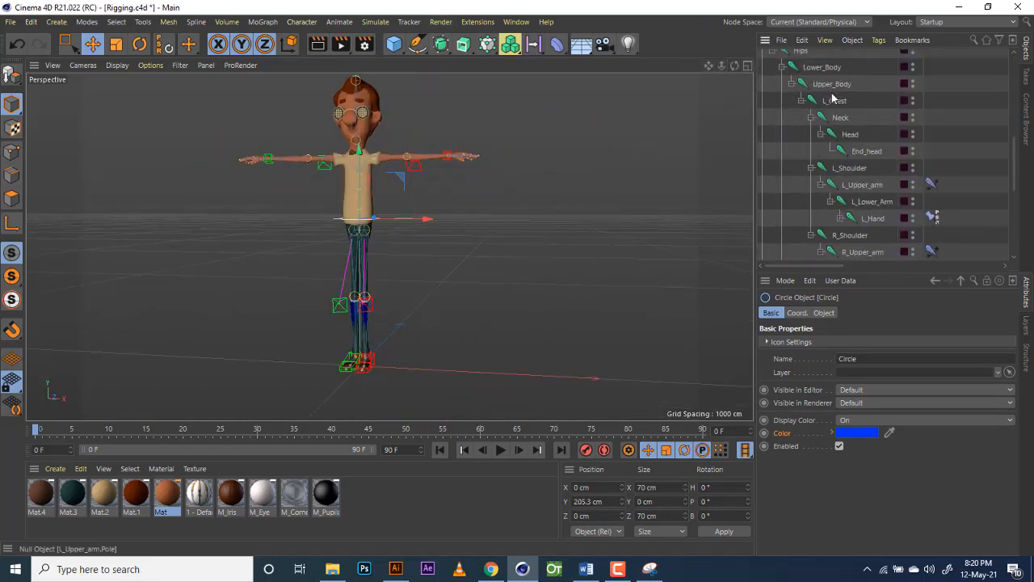
{"action": "scroll", "coordinate": [816, 170], "scroll_direction": "up", "scroll_amount": 8}
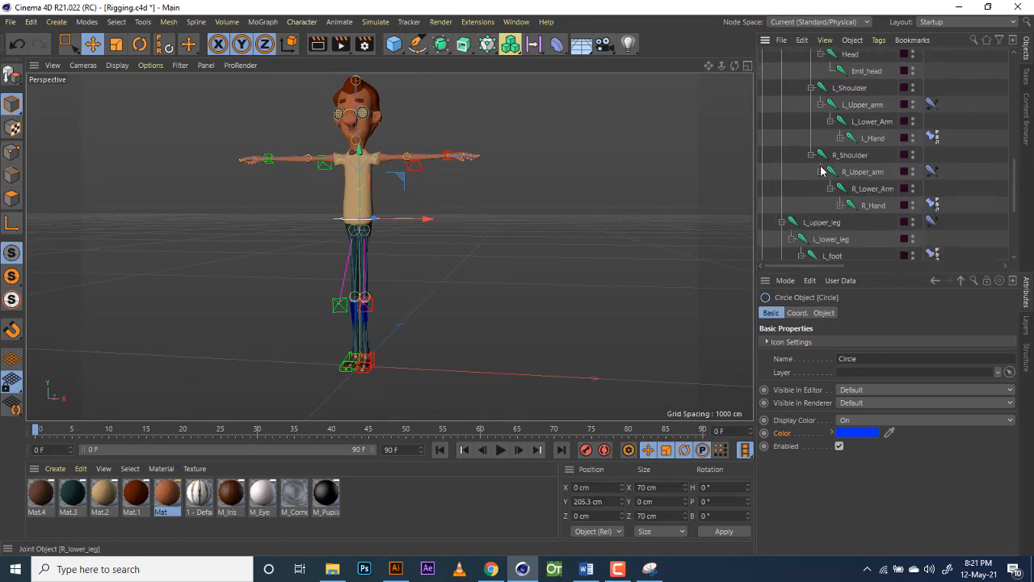
{"action": "scroll", "coordinate": [821, 170], "scroll_direction": "up", "scroll_amount": 4}
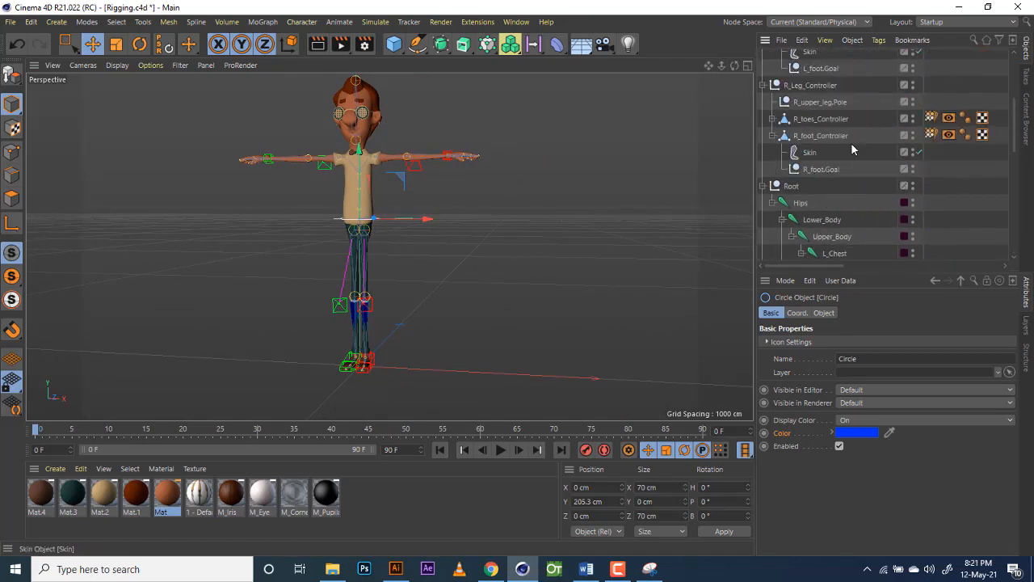
{"action": "left_click", "coordinate": [803, 204]}
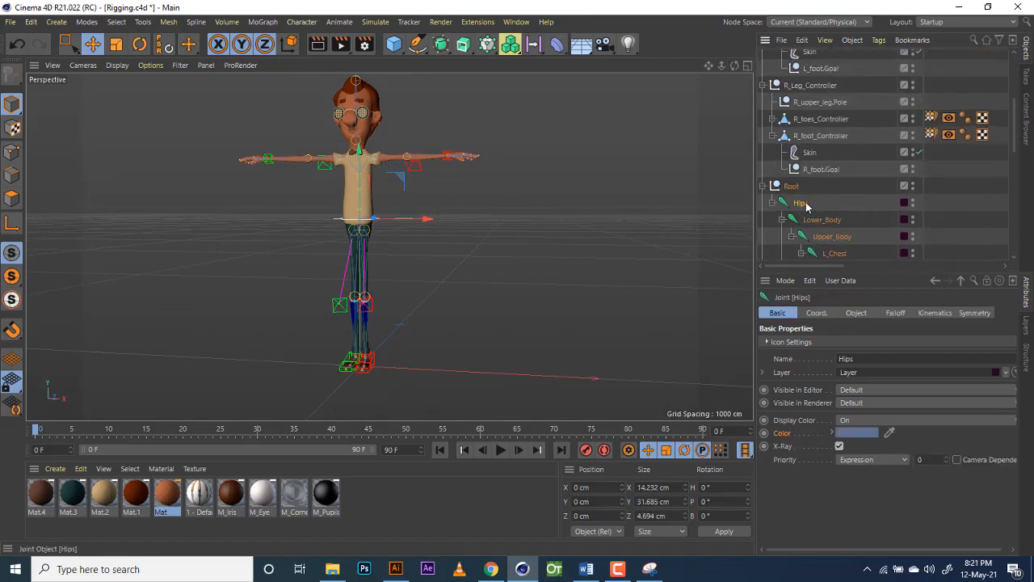
{"action": "right_click", "coordinate": [806, 208]}
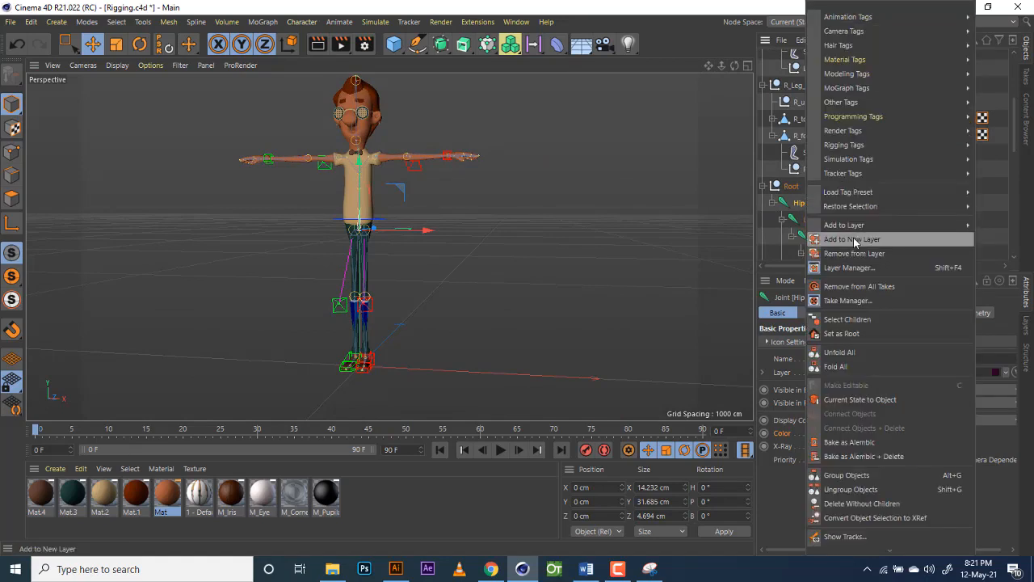
{"action": "mouse_move", "coordinate": [847, 145]}
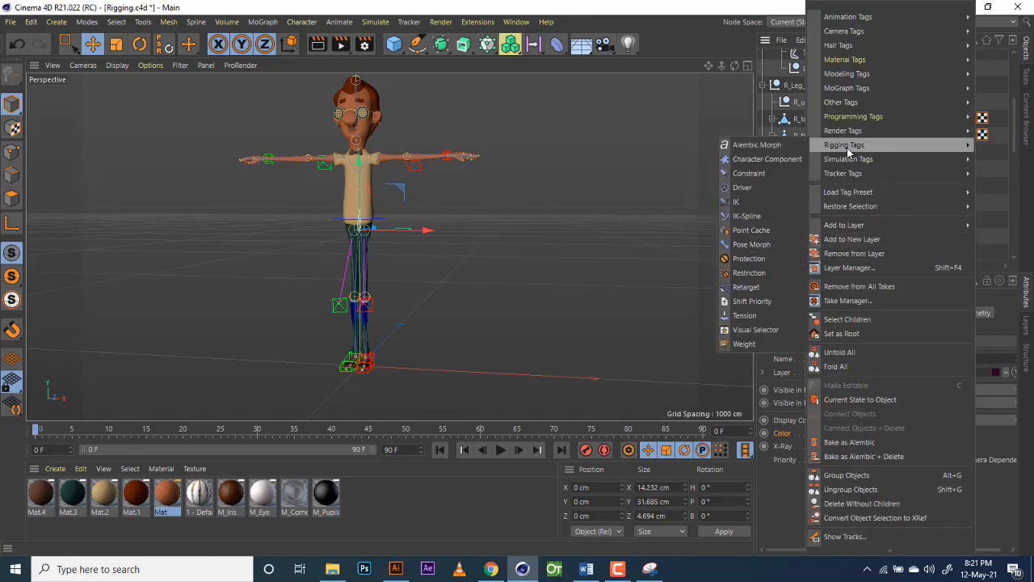
{"action": "left_click", "coordinate": [756, 175]}
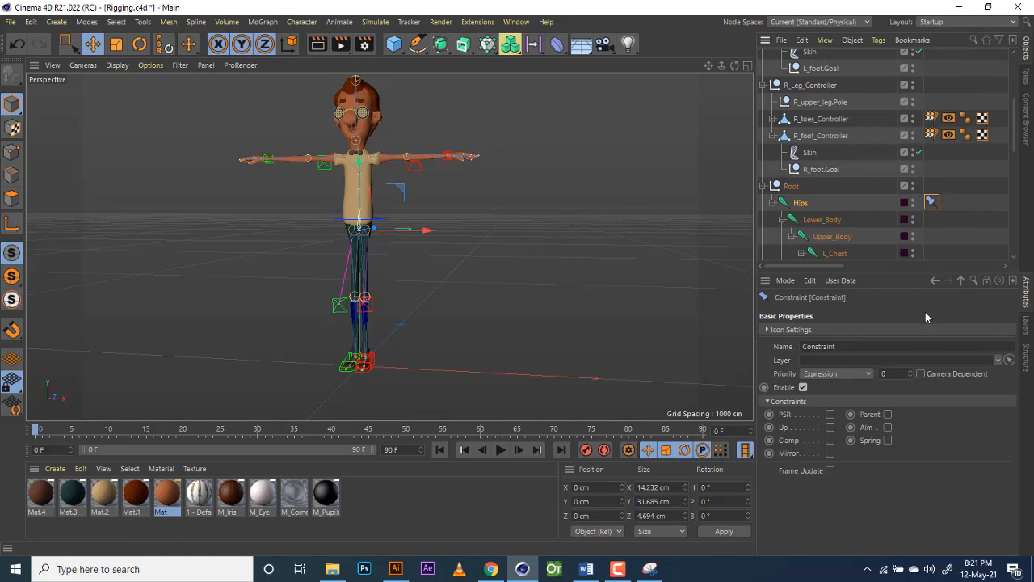
{"action": "left_click", "coordinate": [830, 415]}
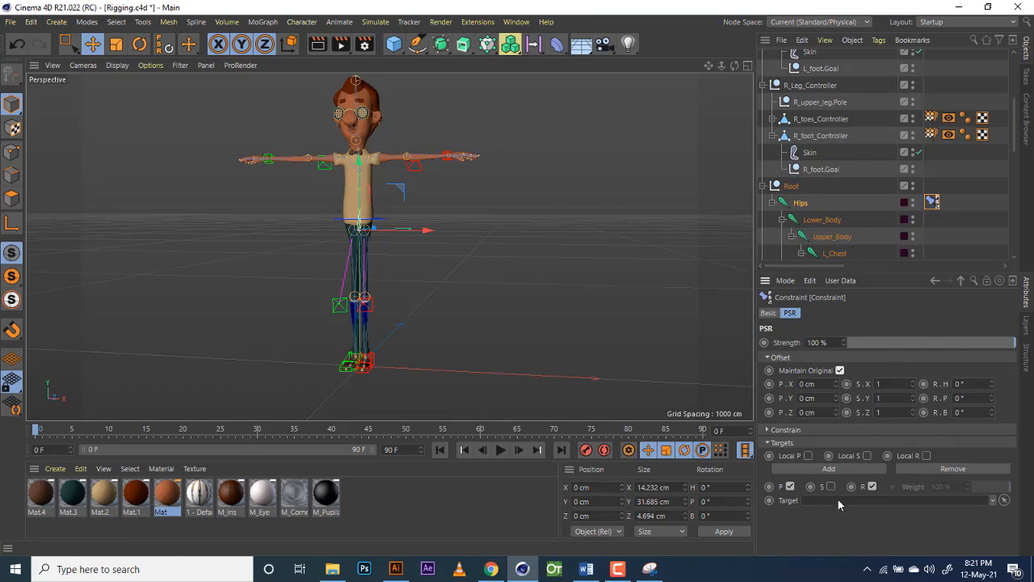
Step: Rename the Circle object as Hips_controller
{"action": "scroll", "coordinate": [840, 103], "scroll_direction": "up", "scroll_amount": 4}
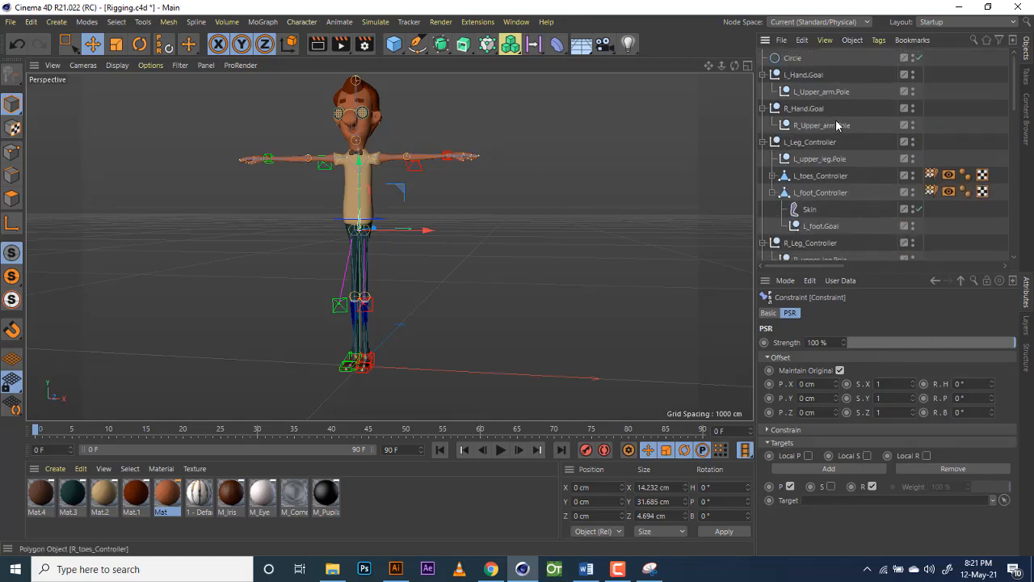
{"action": "double_click", "coordinate": [794, 58]}
{"action": "type", "text": "Hips"}
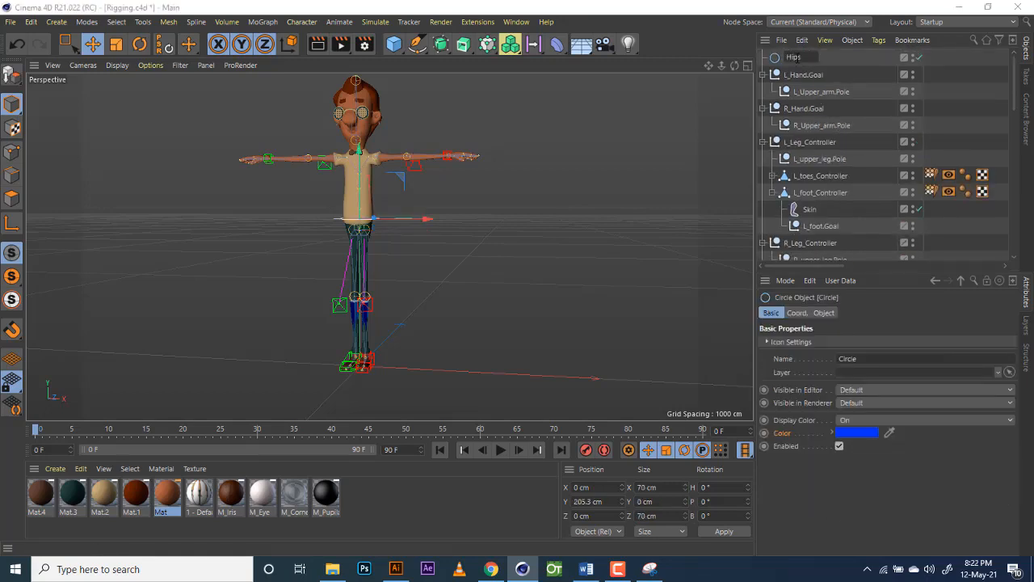
{"action": "type", "text": "_controlle"}
{"action": "type", "text": "r"}
{"action": "key", "text": "Return"}
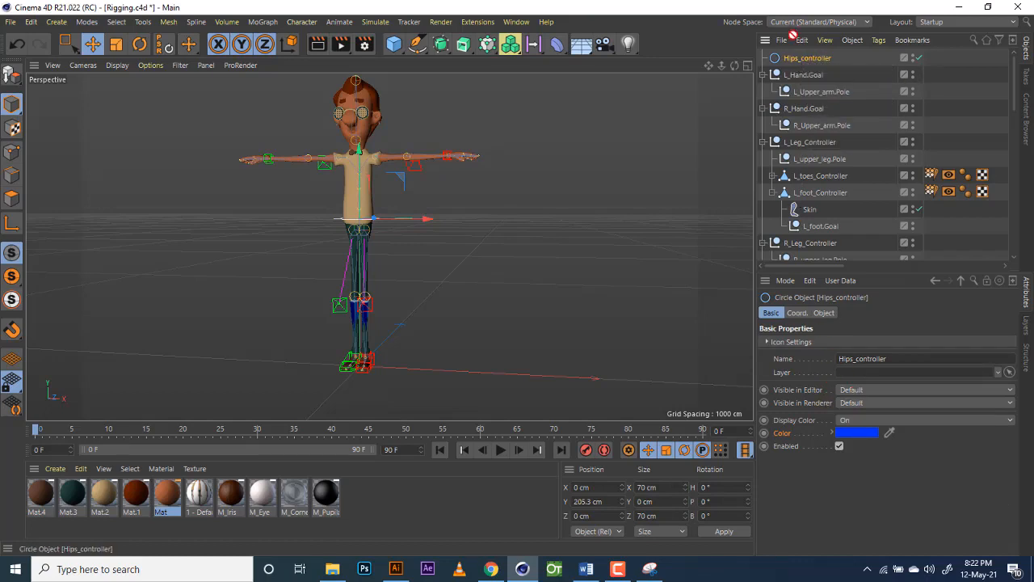
Step: Assign Hips_controller as the target of the PSR constraint on the Hips joint
{"action": "scroll", "coordinate": [808, 112], "scroll_direction": "down", "scroll_amount": 10}
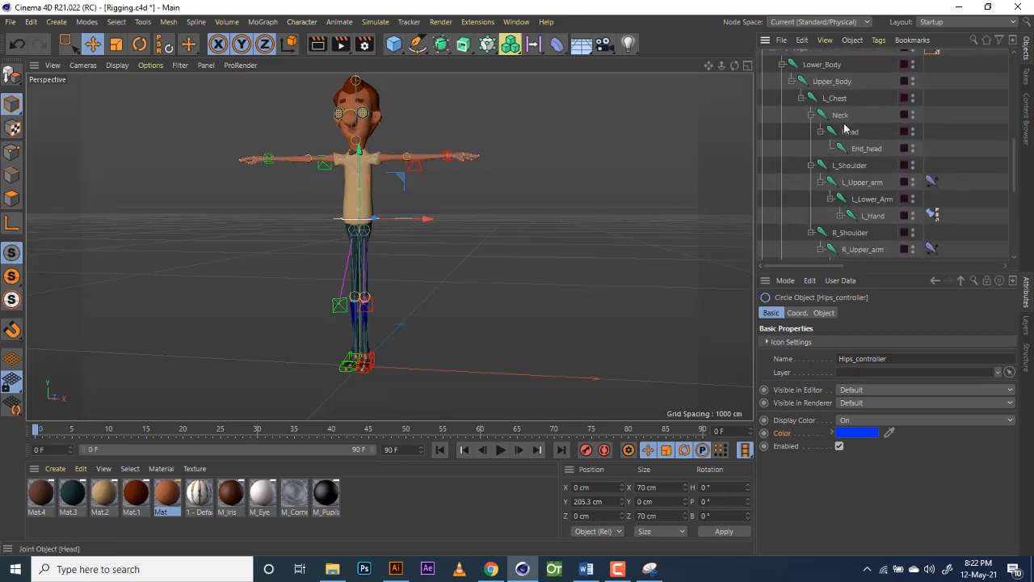
{"action": "scroll", "coordinate": [846, 101], "scroll_direction": "up", "scroll_amount": 2}
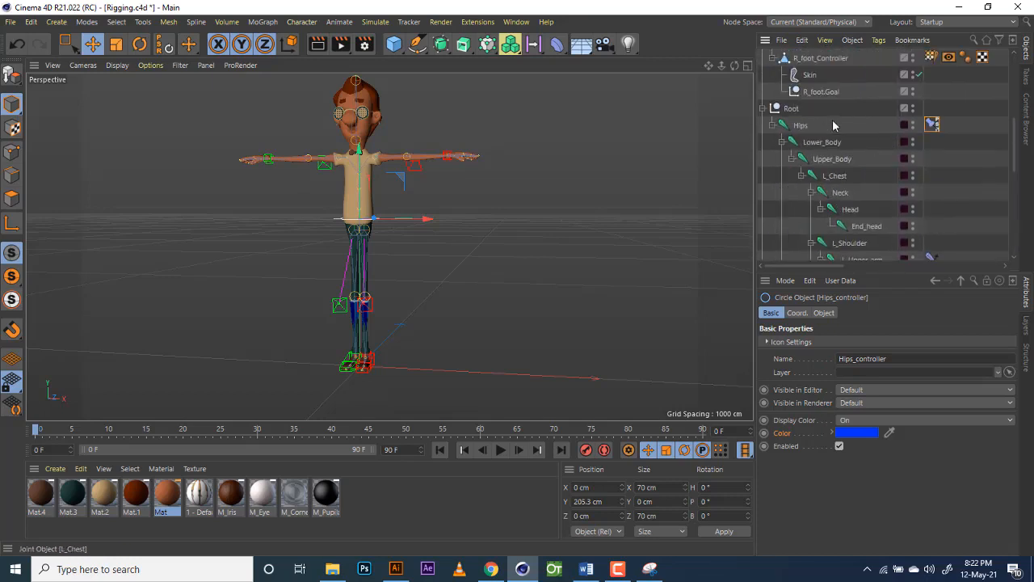
{"action": "left_click", "coordinate": [932, 124]}
{"action": "scroll", "coordinate": [822, 132], "scroll_direction": "up", "scroll_amount": 6}
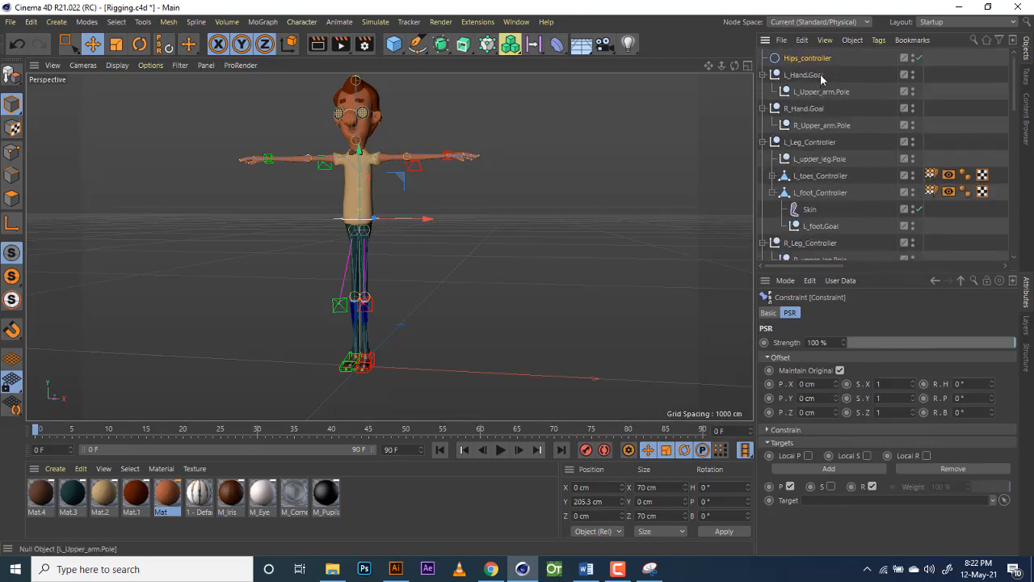
{"action": "left_click_drag", "start_coordinate": [808, 58], "coordinate": [845, 503]}
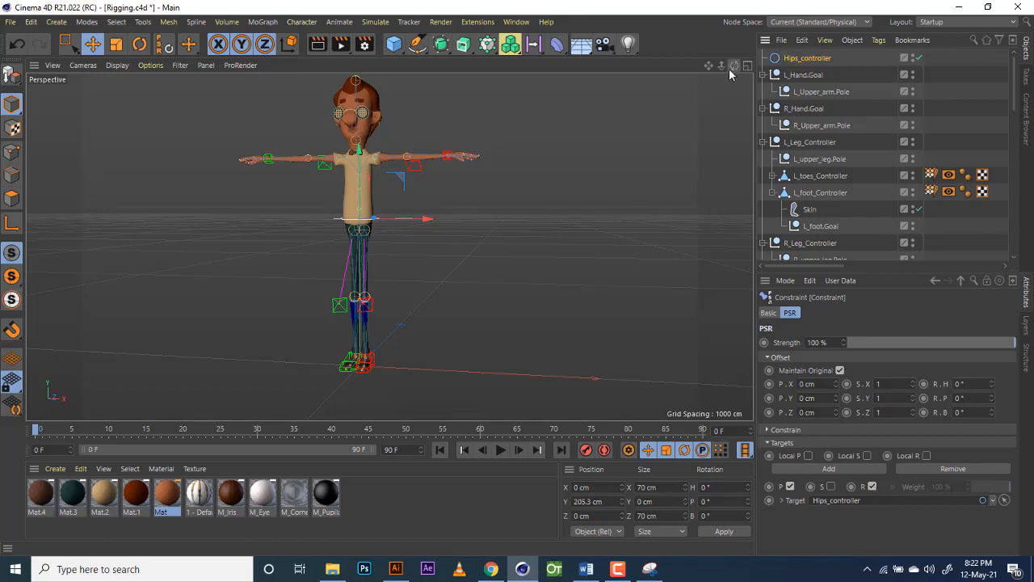
Step: Try rotating Hips_controller in the side view to test the hips constraint, and undo the rotation
{"action": "left_click_drag", "start_coordinate": [733, 67], "coordinate": [632, 62]}
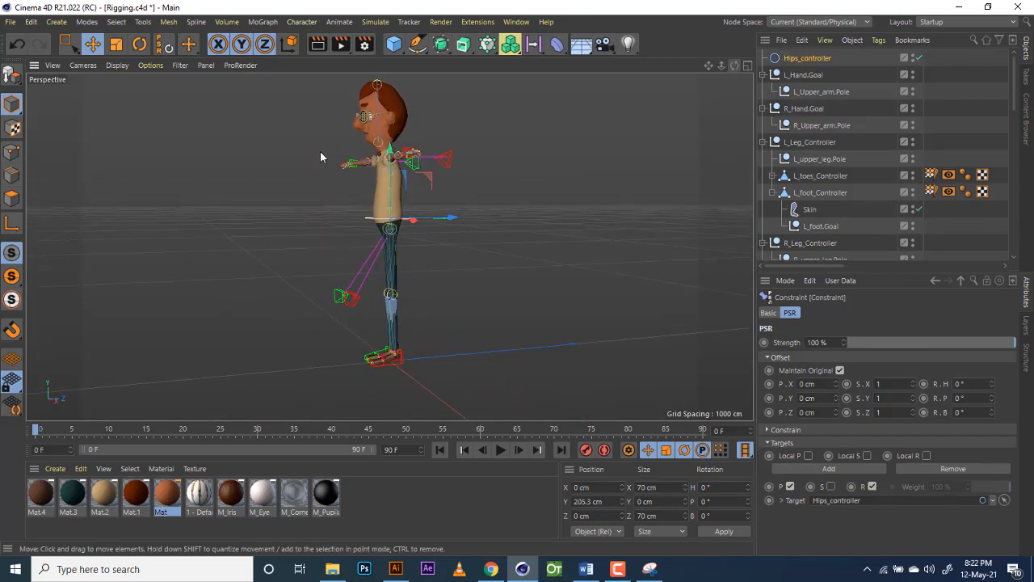
{"action": "left_click", "coordinate": [138, 45]}
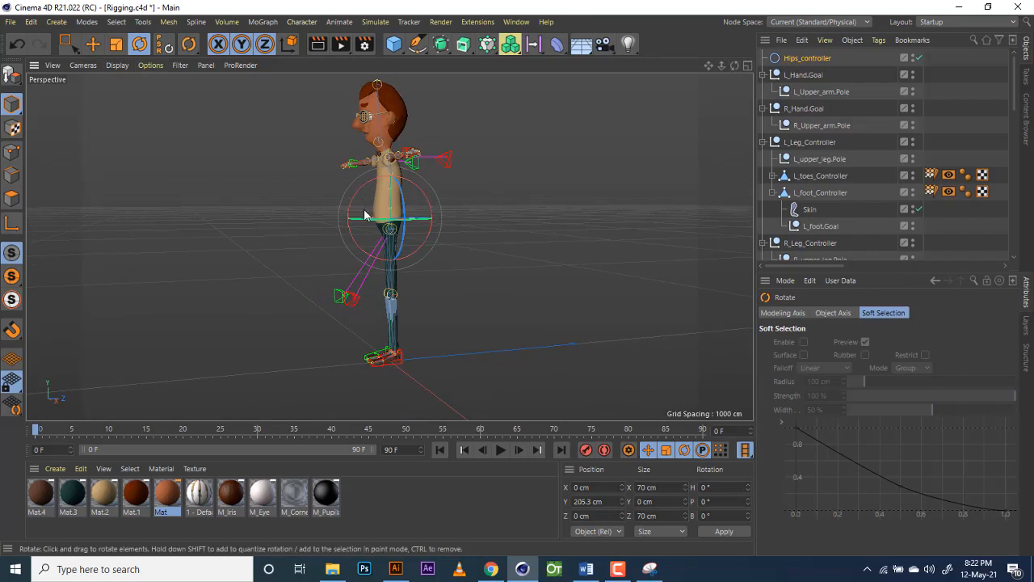
{"action": "mouse_move", "coordinate": [428, 205]}
{"action": "left_mouse_down"}
{"action": "mouse_move", "coordinate": [418, 194]}
{"action": "mouse_move", "coordinate": [413, 201]}
{"action": "mouse_move", "coordinate": [431, 197]}
{"action": "left_mouse_up"}
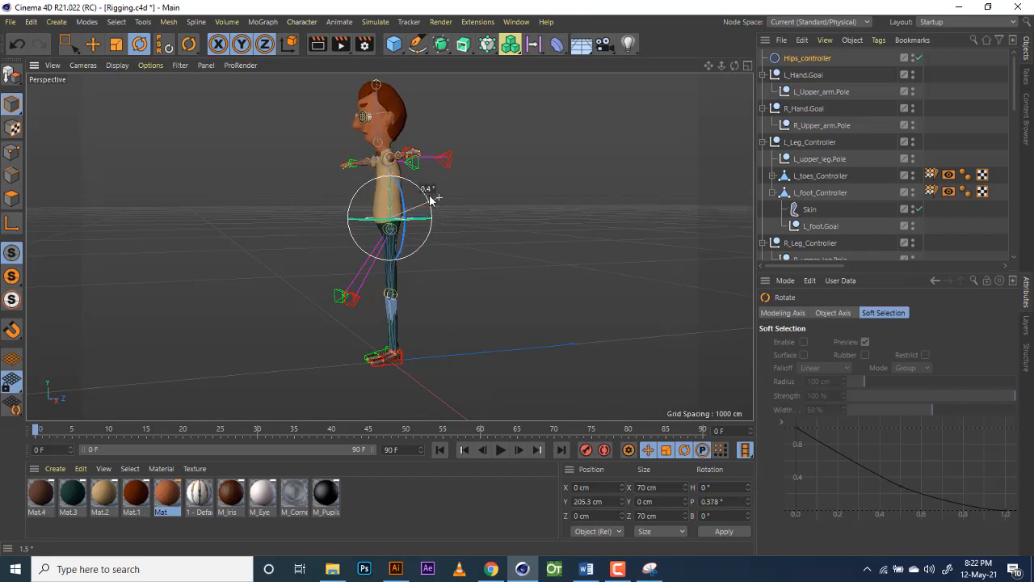
{"action": "key", "text": "ctrl+z"}
Step: Duplicate Hips_controller directly below the original in the object hierarchy, with the Front view maximized
{"action": "scroll", "coordinate": [816, 211], "scroll_direction": "down", "scroll_amount": 10}
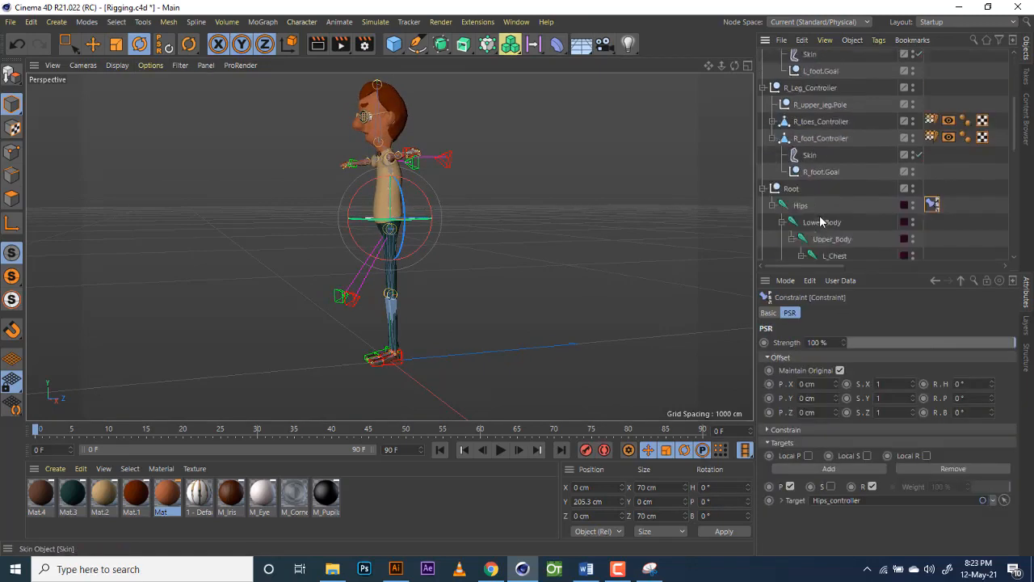
{"action": "scroll", "coordinate": [821, 221], "scroll_direction": "up", "scroll_amount": 6}
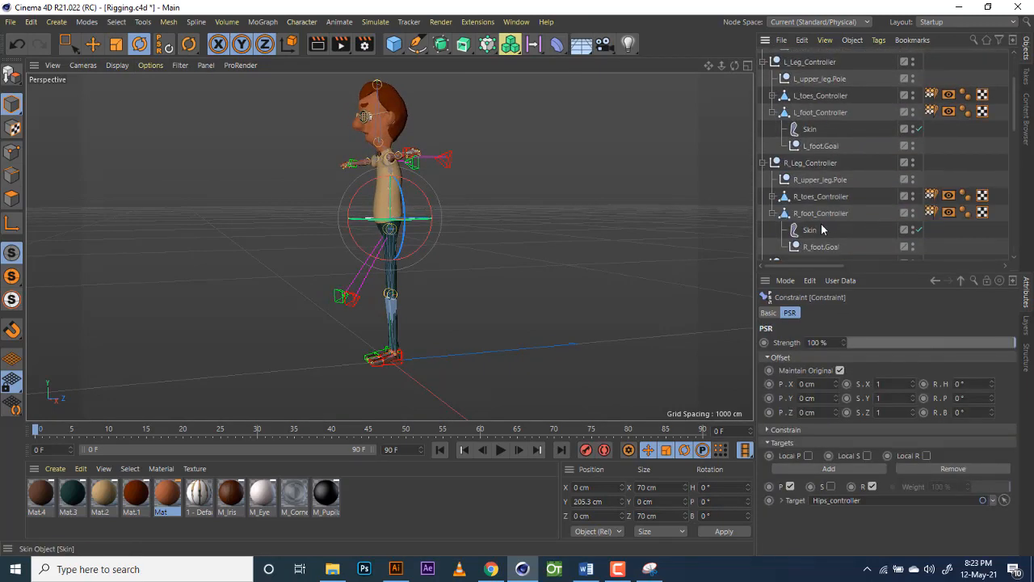
{"action": "scroll", "coordinate": [823, 231], "scroll_direction": "up", "scroll_amount": 3}
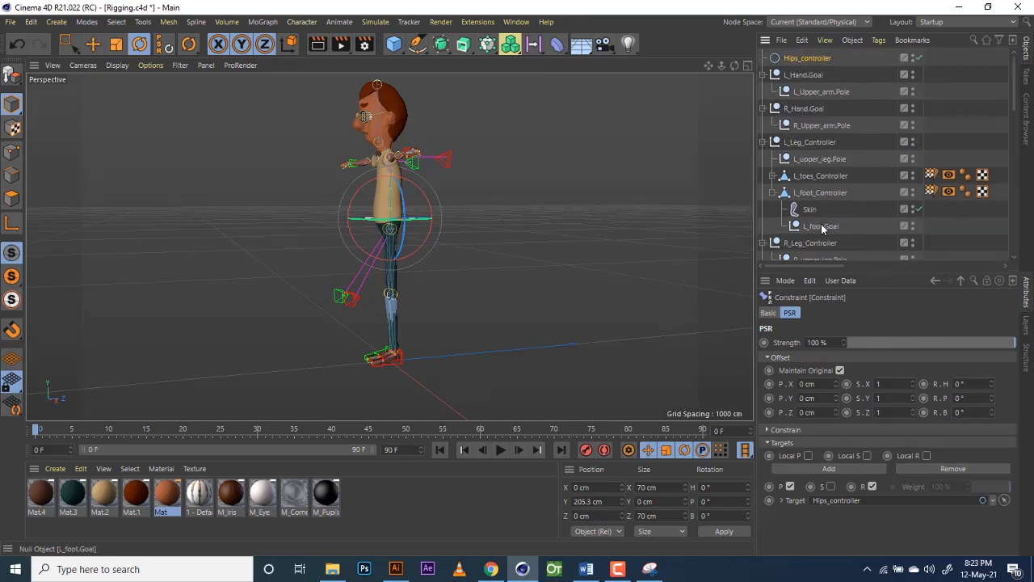
{"action": "left_click", "coordinate": [808, 58]}
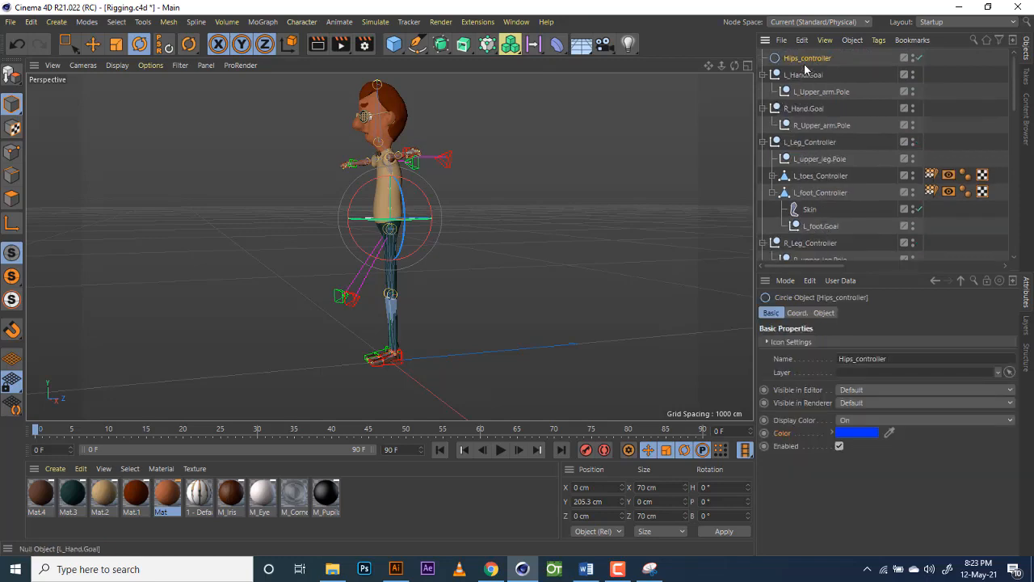
{"action": "left_click_drag", "start_coordinate": [721, 69], "coordinate": [737, 73]}
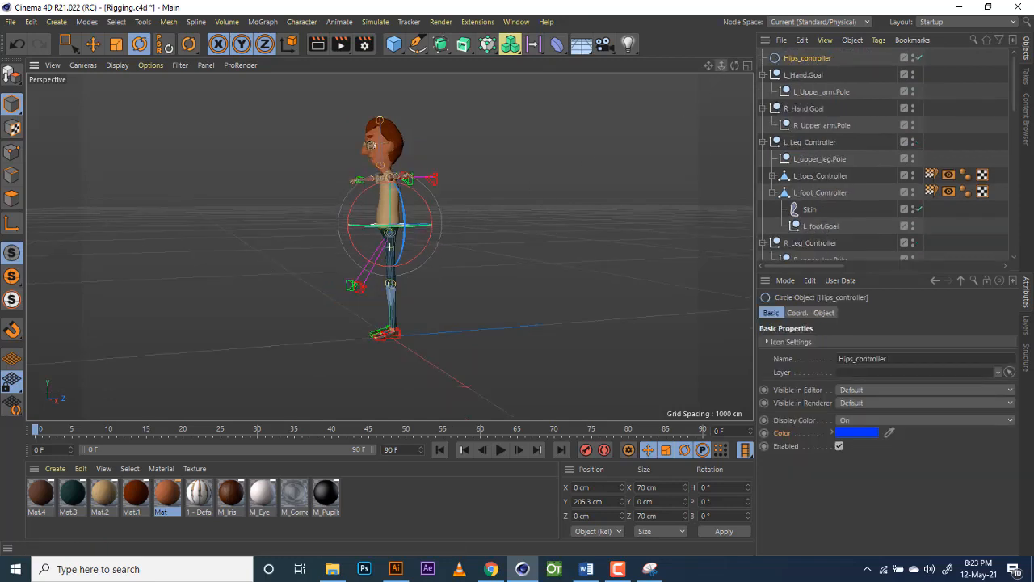
{"action": "left_click", "coordinate": [747, 67]}
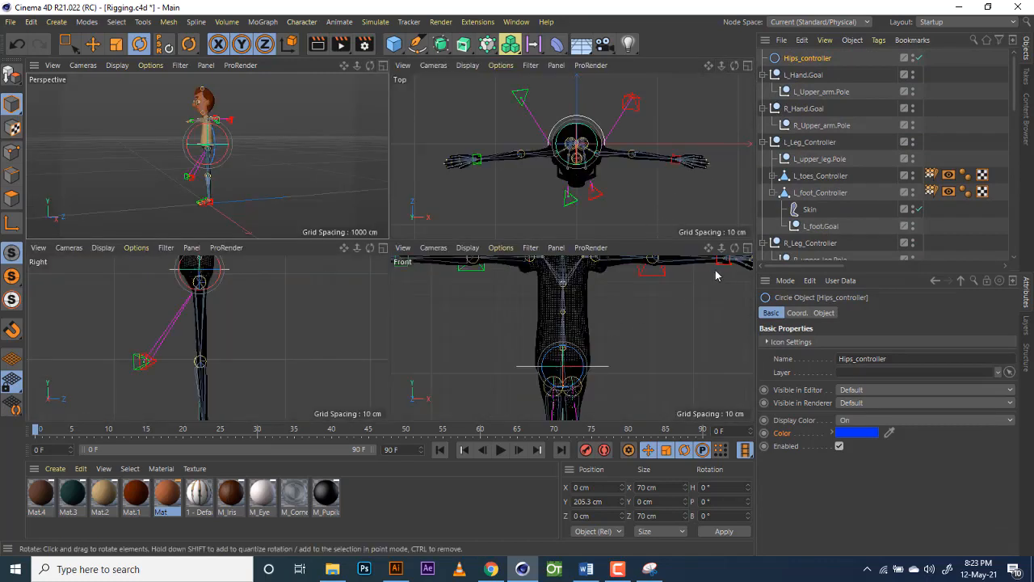
{"action": "left_click_drag", "start_coordinate": [722, 247], "coordinate": [735, 257]}
{"action": "left_click", "coordinate": [748, 248]}
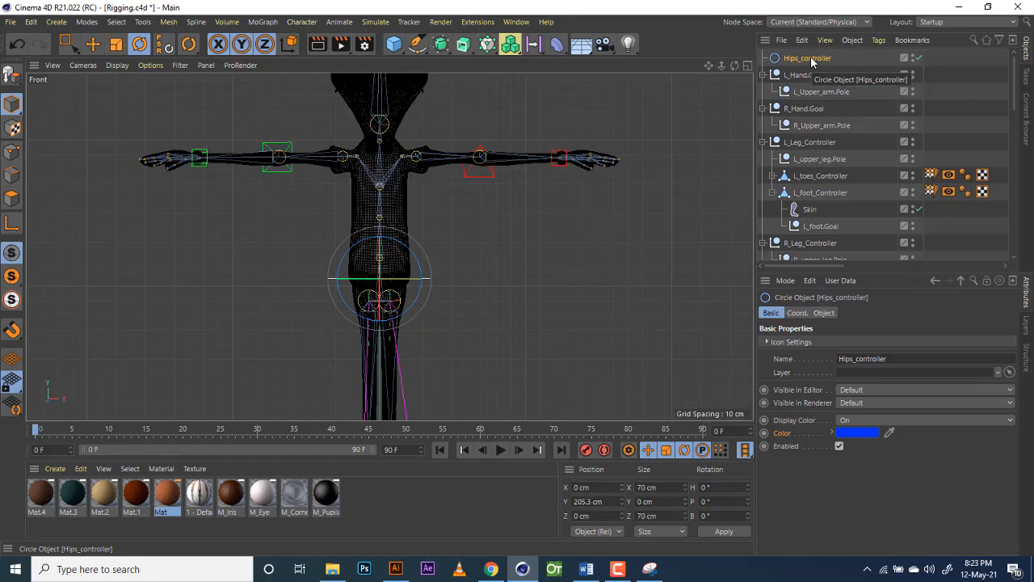
{"action": "left_click_drag", "start_coordinate": [810, 55], "coordinate": [812, 65]}
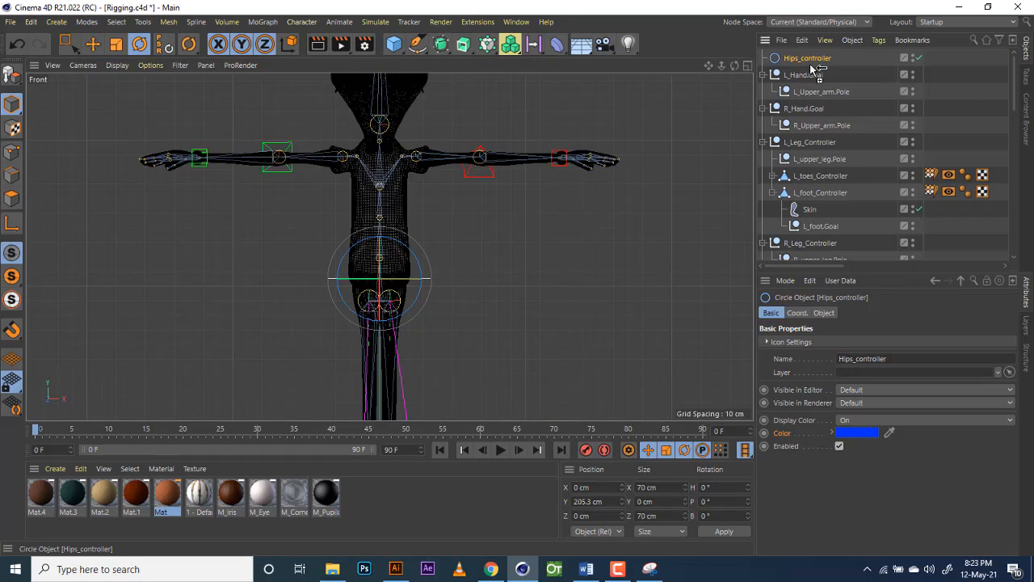
{"action": "left_click_drag", "start_coordinate": [811, 65], "coordinate": [811, 68], "text": "ctrl"}
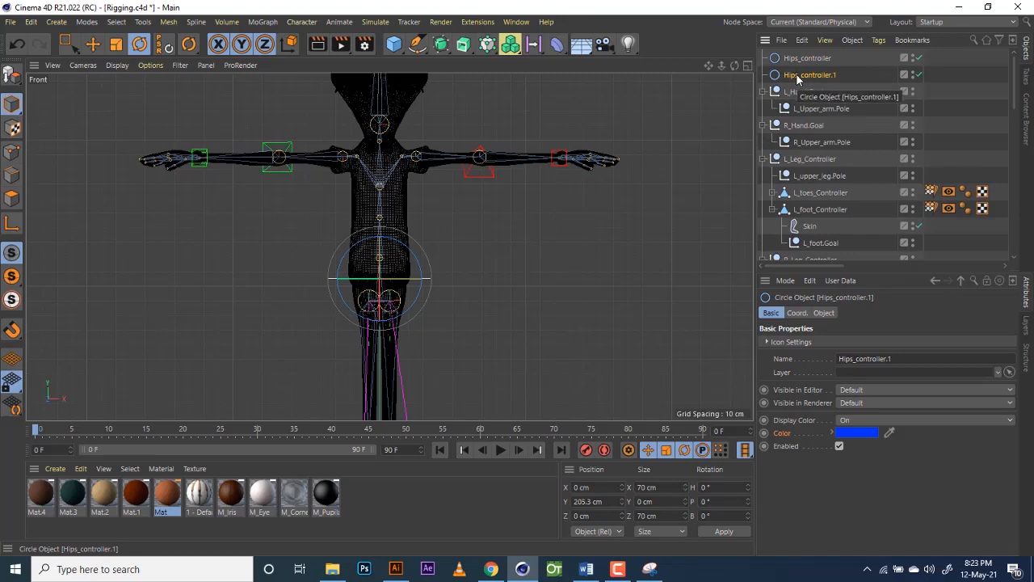
Step: Rename the duplicated hips controller as Lower_body_controller
{"action": "double_click", "coordinate": [798, 75]}
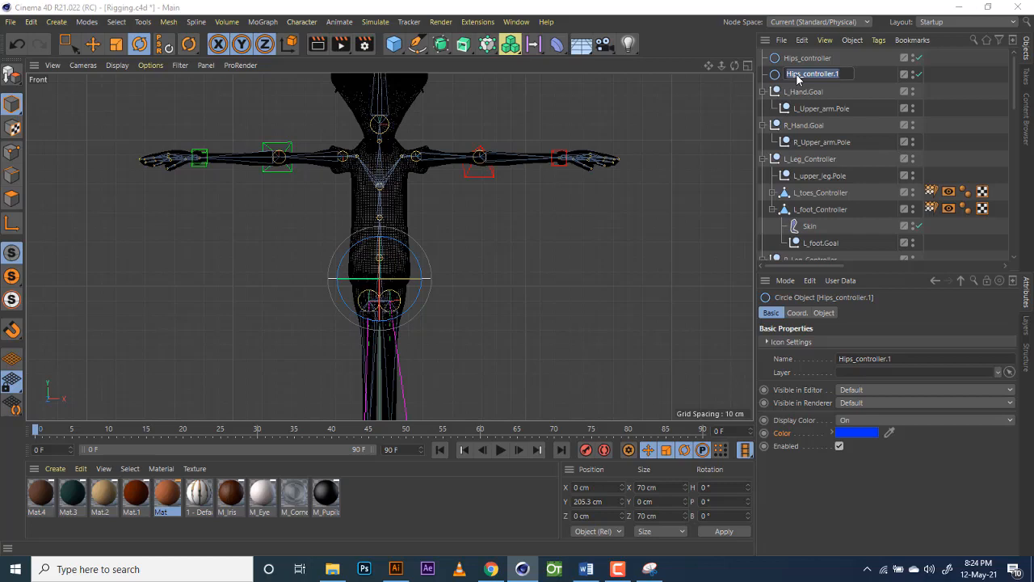
{"action": "type", "text": "L"}
{"action": "type", "text": "ower"}
{"action": "type", "text": "_"}
{"action": "type", "text": "body_controller"}
{"action": "key", "text": "Return"}
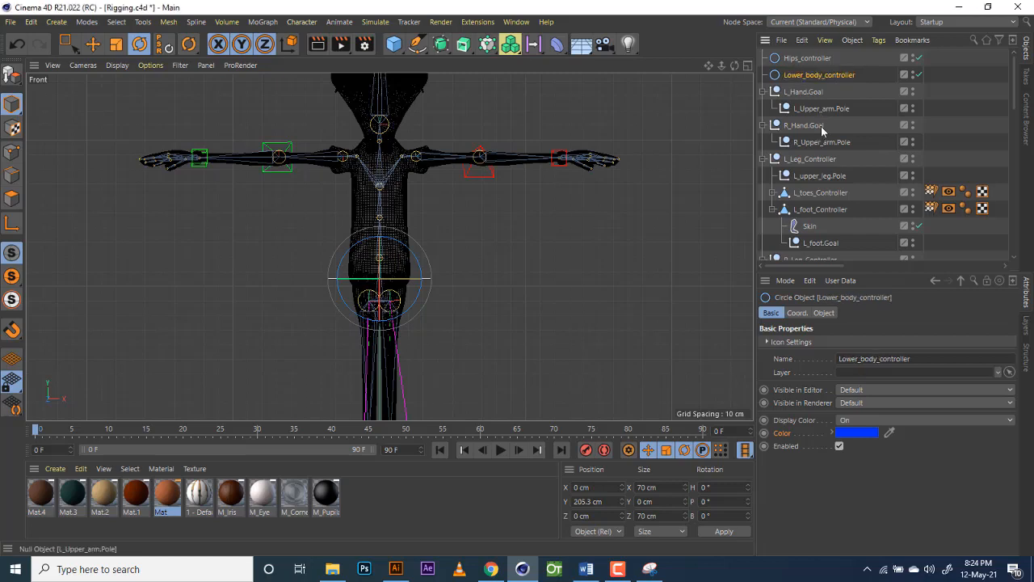
Step: Freeze all transformations of Hips_controller so that its current placement becomes its zero coordinates
{"action": "scroll", "coordinate": [829, 200], "scroll_direction": "down", "scroll_amount": 10}
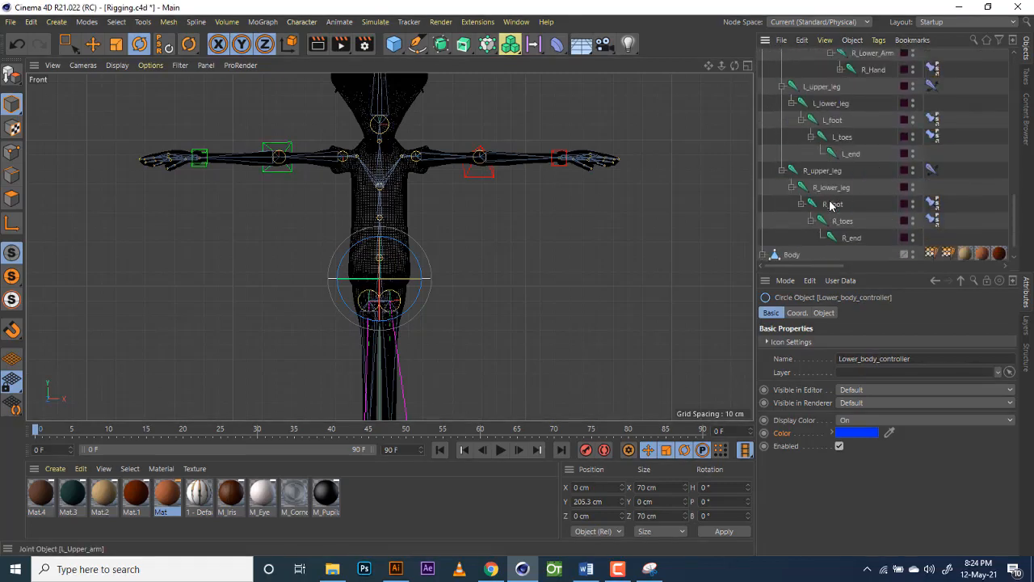
{"action": "scroll", "coordinate": [829, 204], "scroll_direction": "down", "scroll_amount": 1}
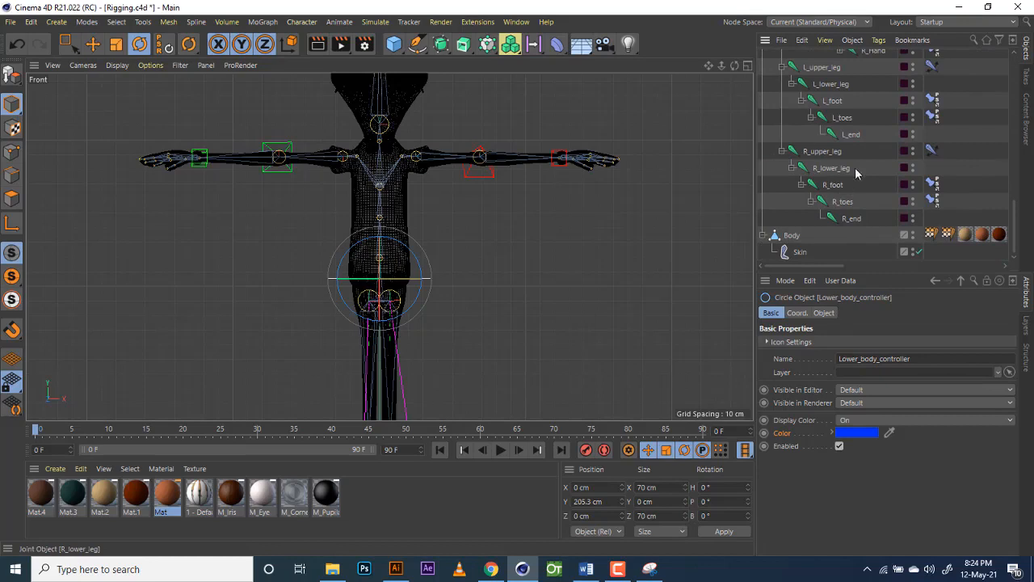
{"action": "scroll", "coordinate": [835, 199], "scroll_direction": "up", "scroll_amount": 10}
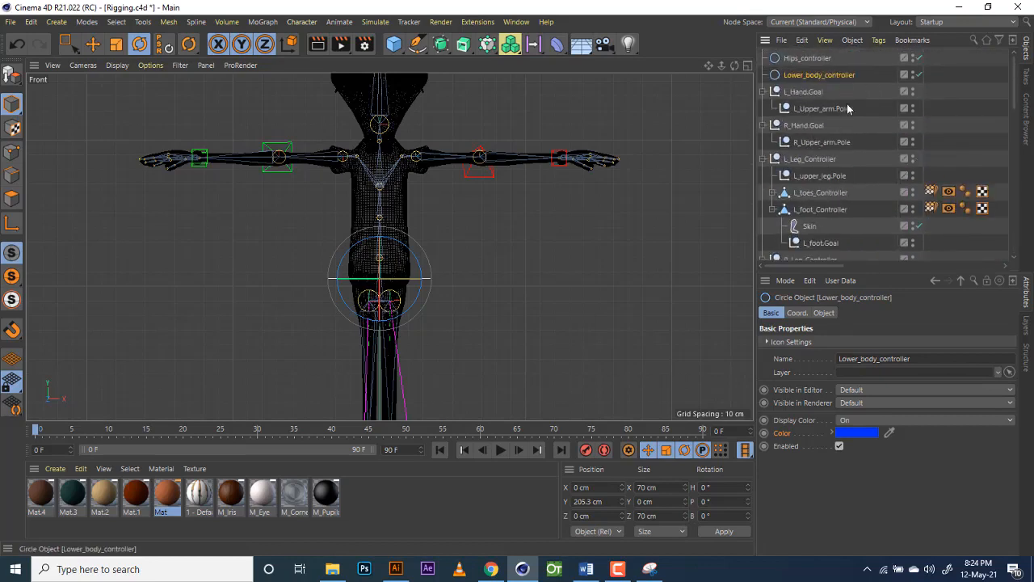
{"action": "left_click", "coordinate": [811, 58]}
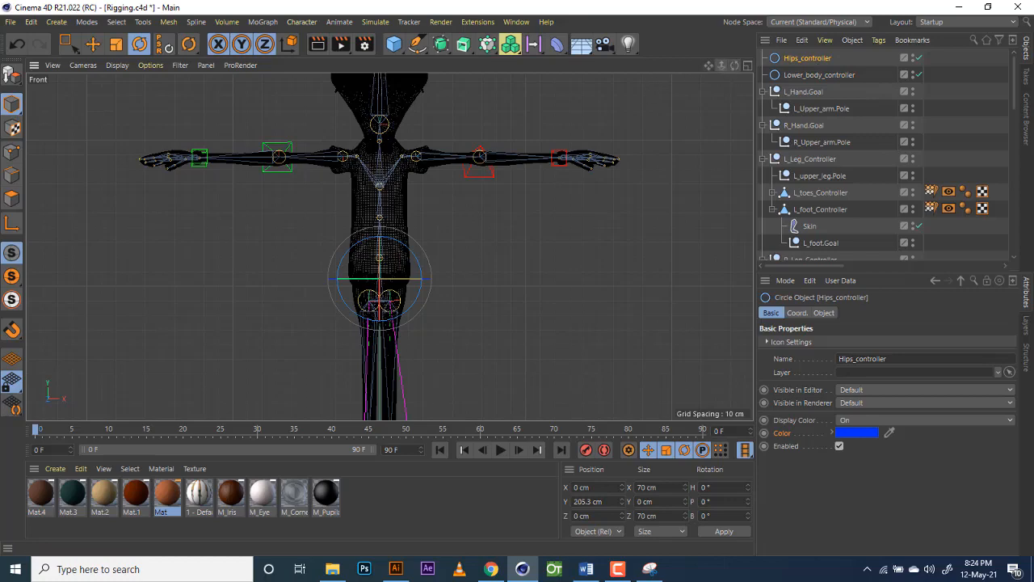
{"action": "left_click_drag", "start_coordinate": [722, 64], "coordinate": [707, 46]}
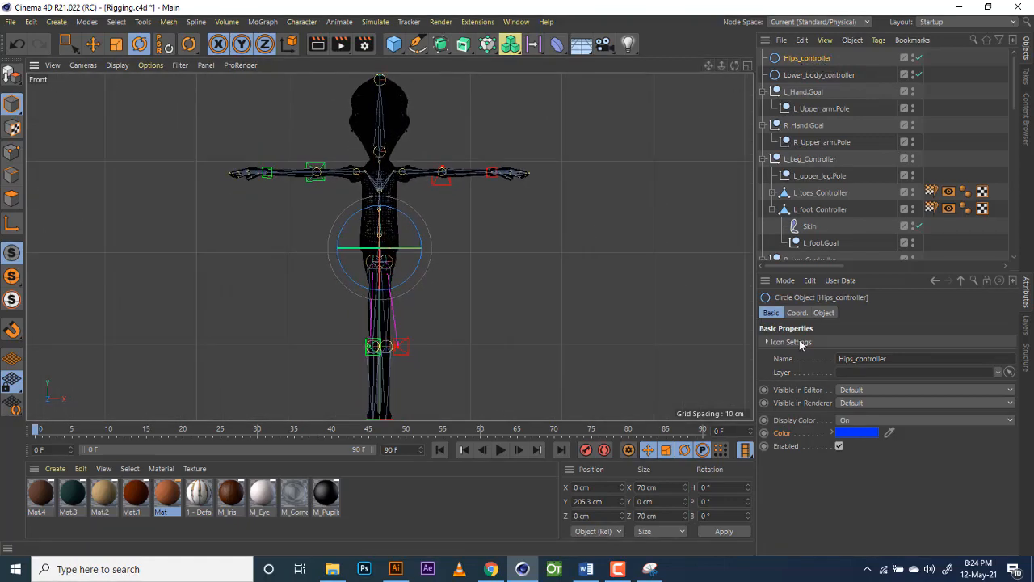
{"action": "left_click", "coordinate": [797, 314]}
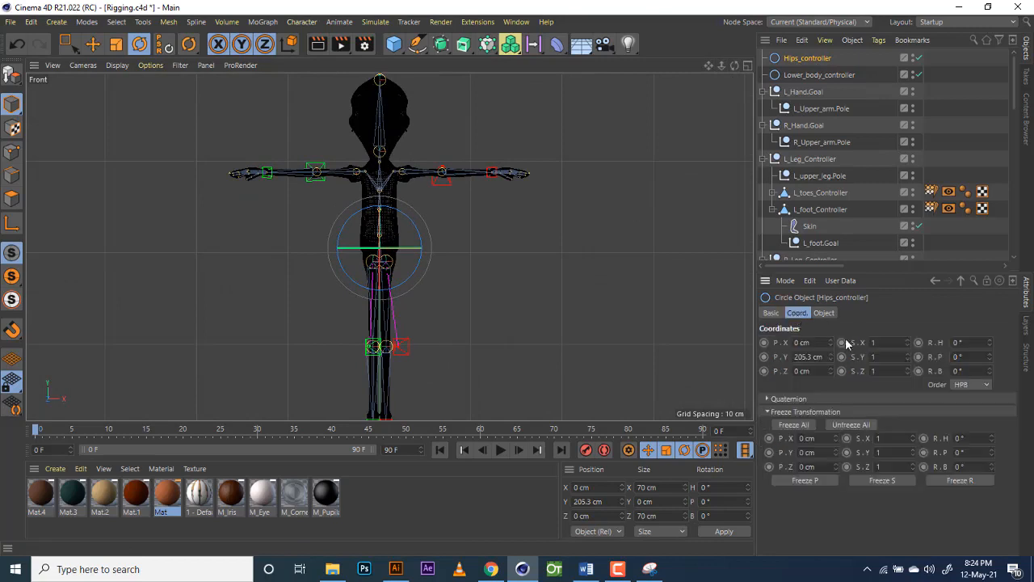
{"action": "left_click", "coordinate": [793, 424]}
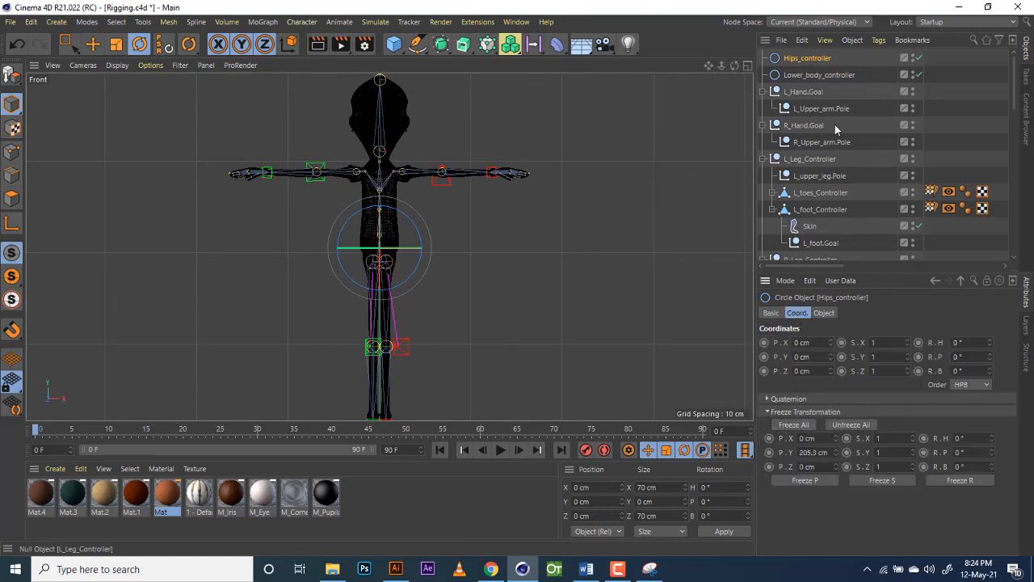
{"action": "left_click", "coordinate": [813, 75]}
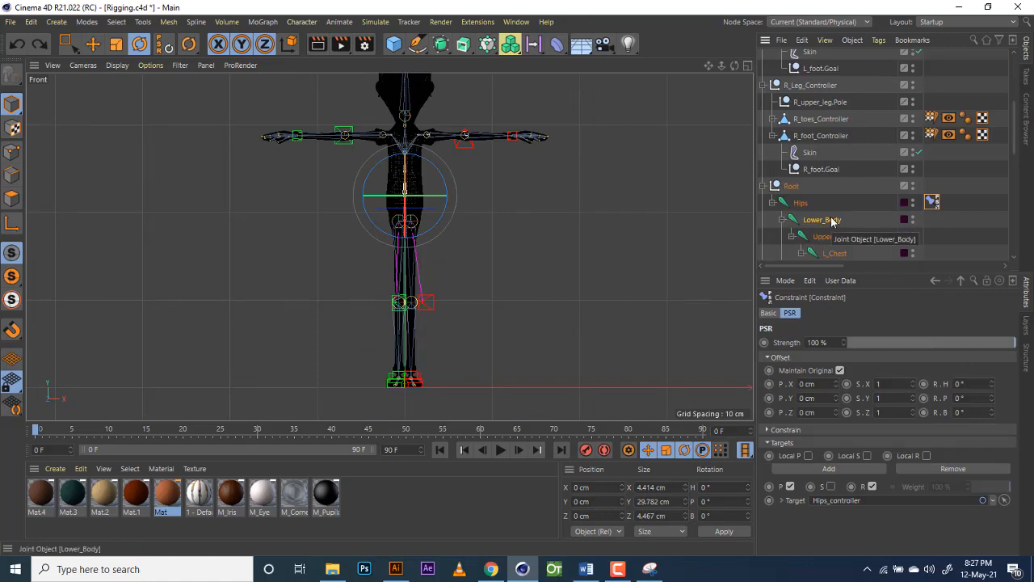
{"action": "scroll", "coordinate": [800, 162], "scroll_direction": "up", "scroll_amount": 5}
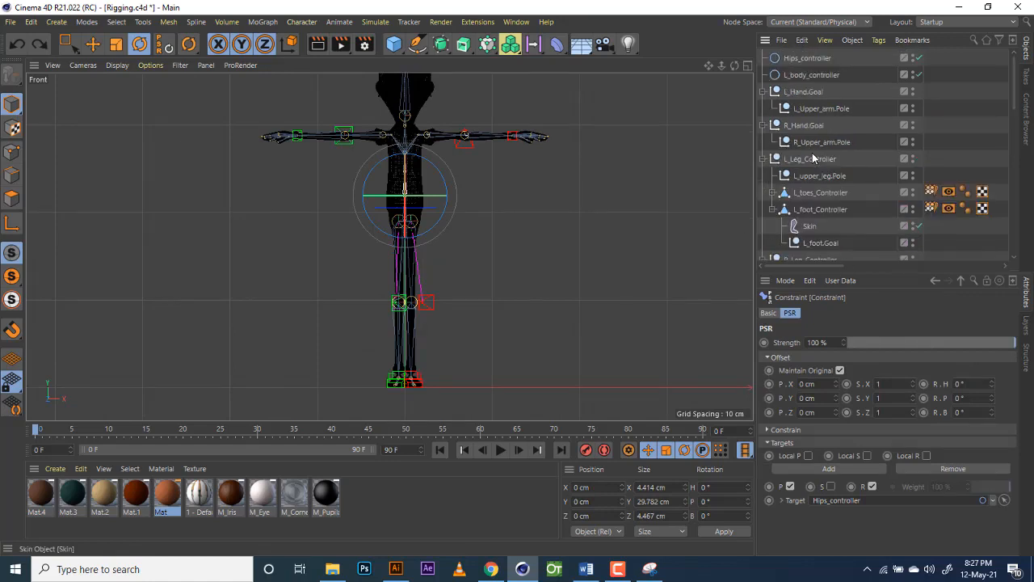
{"action": "left_click", "coordinate": [807, 57]}
{"action": "left_click", "coordinate": [823, 76]}
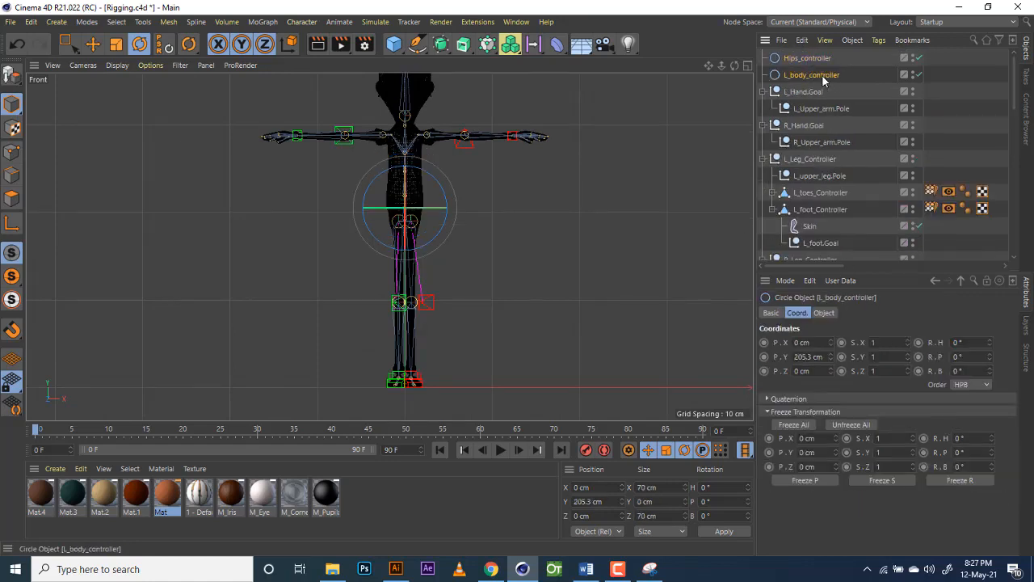
{"action": "left_click", "coordinate": [815, 59]}
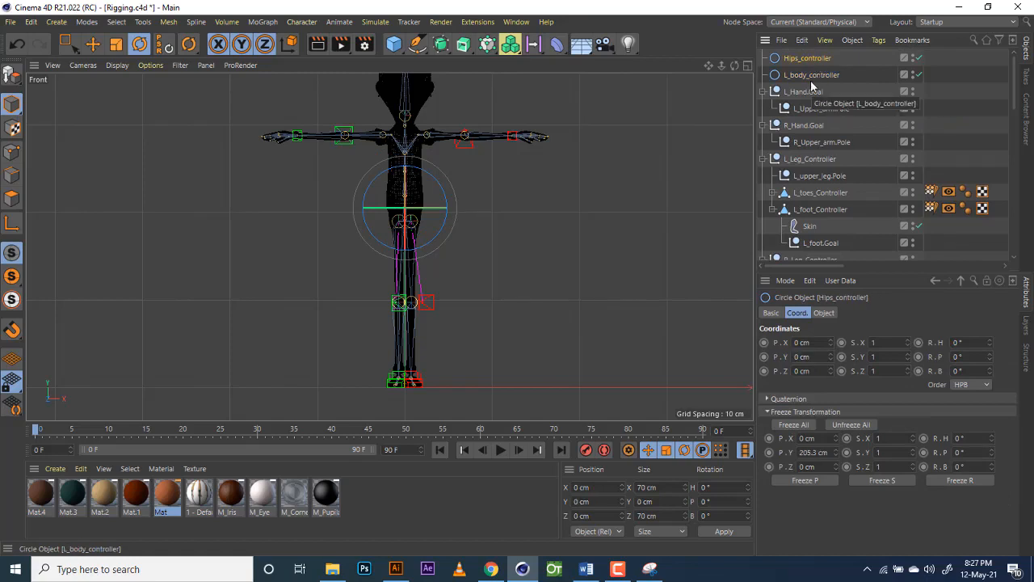
Step: Move L_body_controller straight up in the Front view to the base of the Lower_Body joint, at Y about 219.2 cm
{"action": "left_click", "coordinate": [818, 76]}
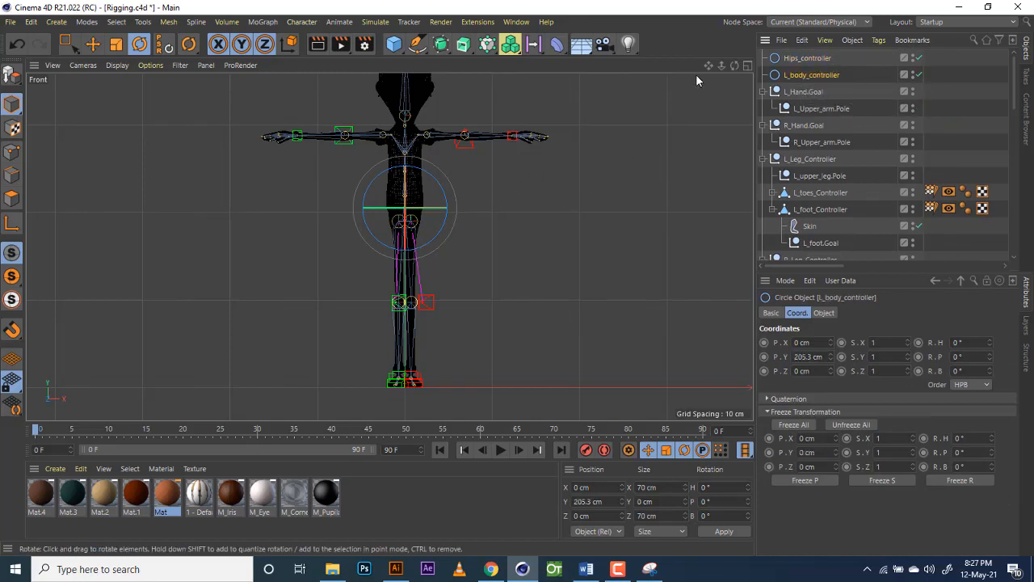
{"action": "left_click", "coordinate": [747, 65]}
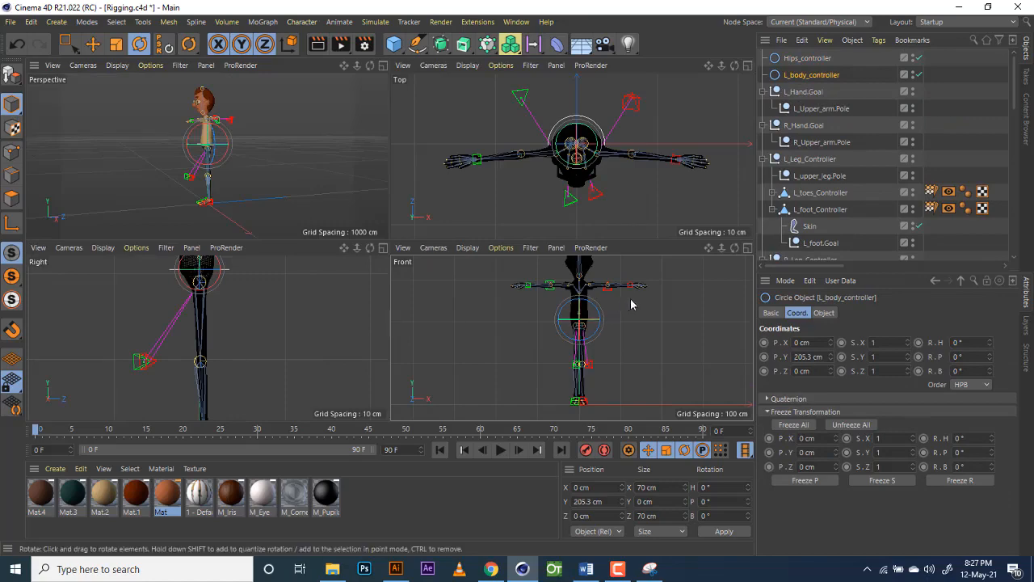
{"action": "left_click", "coordinate": [747, 247]}
{"action": "scroll", "coordinate": [435, 239], "scroll_direction": "up", "scroll_amount": 5}
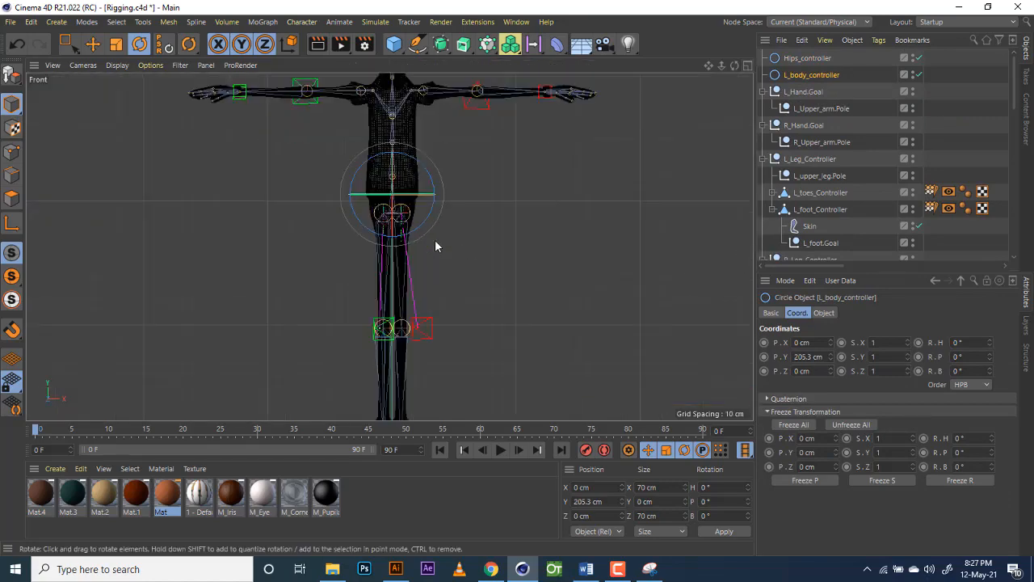
{"action": "left_click_drag", "start_coordinate": [711, 66], "coordinate": [711, 161]}
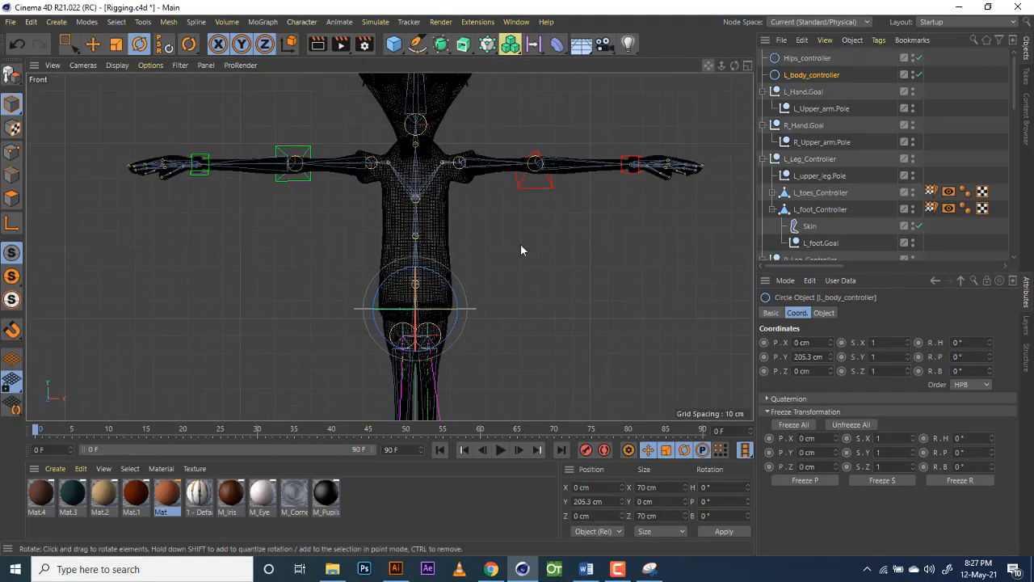
{"action": "scroll", "coordinate": [460, 288], "scroll_direction": "up", "scroll_amount": 3}
{"action": "left_click", "coordinate": [93, 44]}
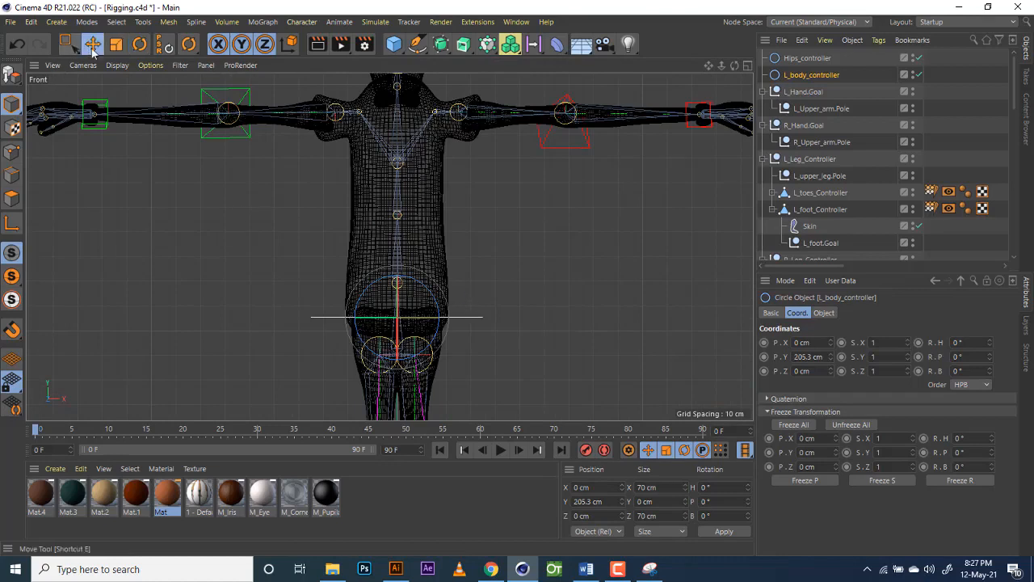
{"action": "left_click_drag", "start_coordinate": [398, 253], "coordinate": [397, 185]}
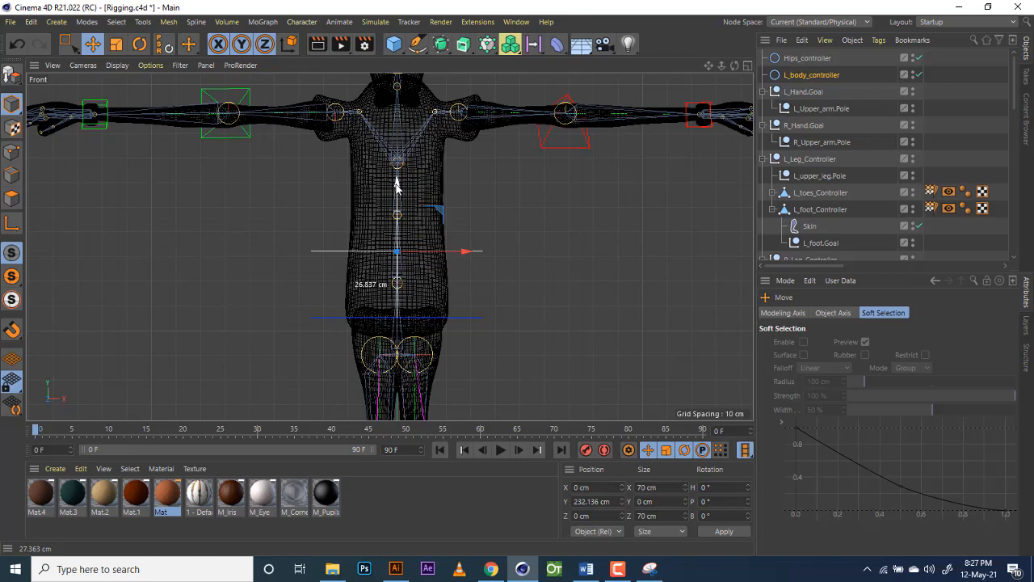
{"action": "left_click_drag", "start_coordinate": [397, 186], "coordinate": [393, 218]}
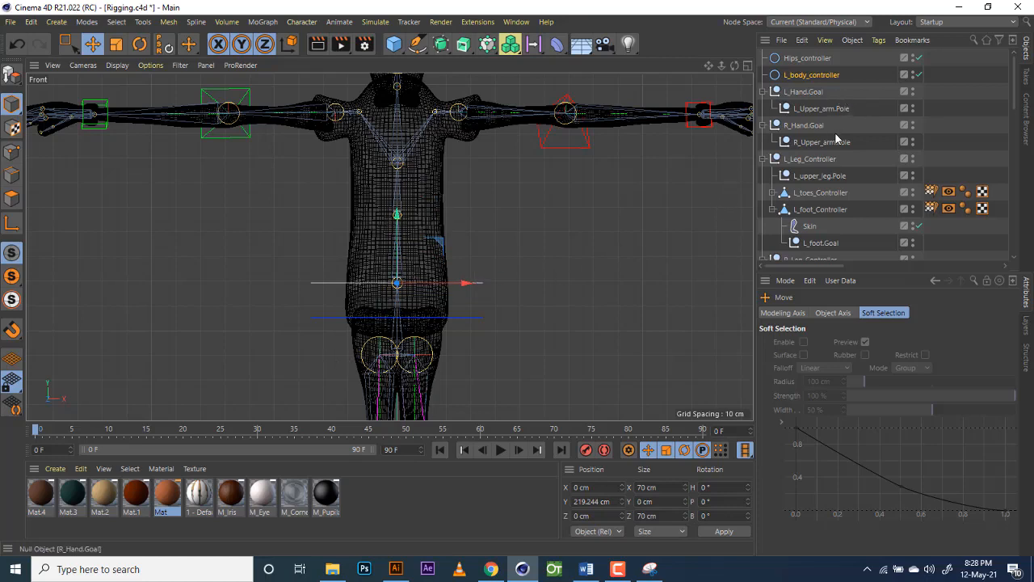
Step: Add a Constraint tag to the Lower_Body joint and enable its PSR constraint with Maintain Original
{"action": "scroll", "coordinate": [843, 142], "scroll_direction": "down", "scroll_amount": 5}
{"action": "scroll", "coordinate": [843, 142], "scroll_direction": "up", "scroll_amount": 3}
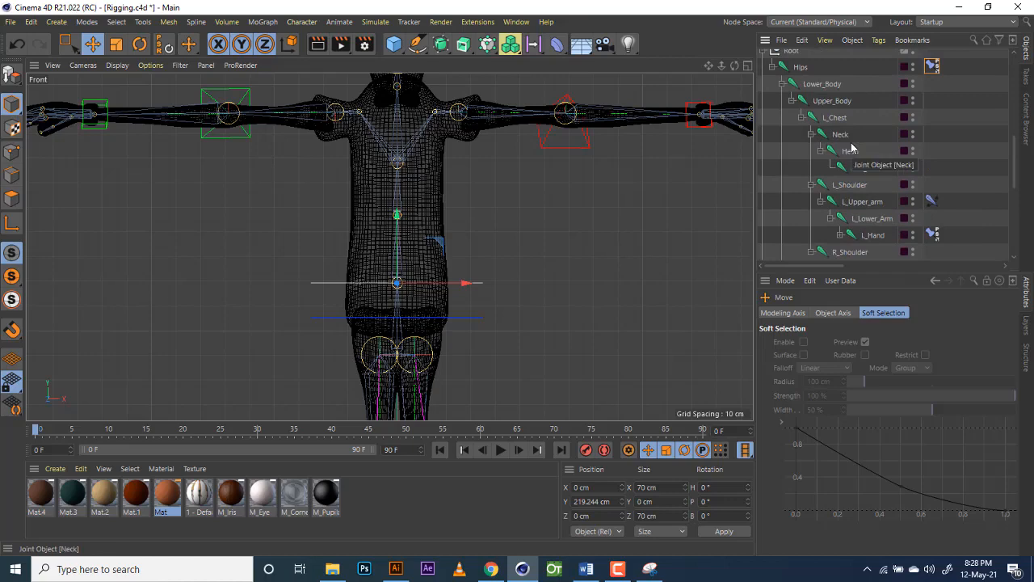
{"action": "scroll", "coordinate": [848, 178], "scroll_direction": "up", "scroll_amount": 3}
{"action": "left_click", "coordinate": [824, 161]}
{"action": "right_click", "coordinate": [825, 162]}
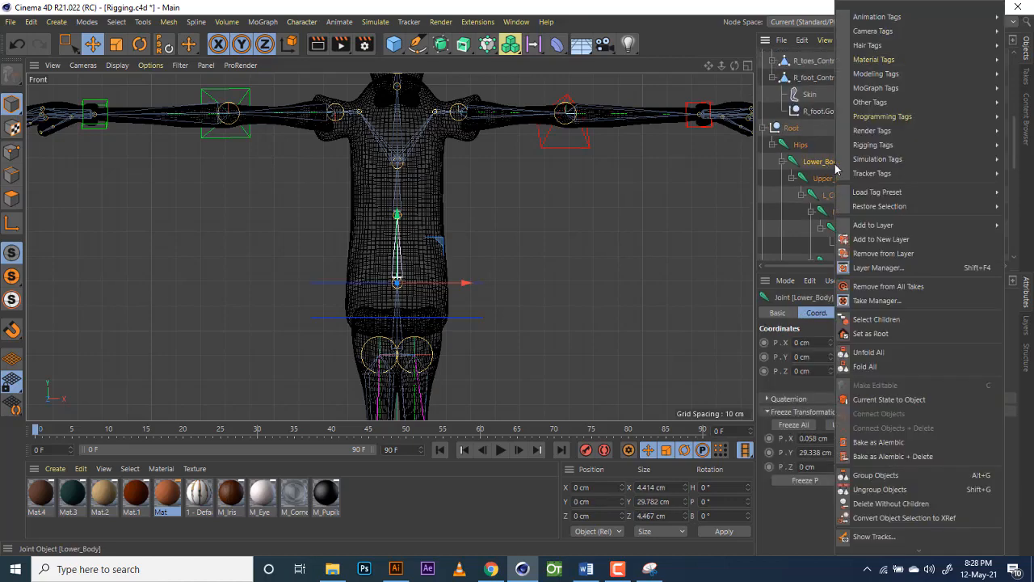
{"action": "mouse_move", "coordinate": [887, 145]}
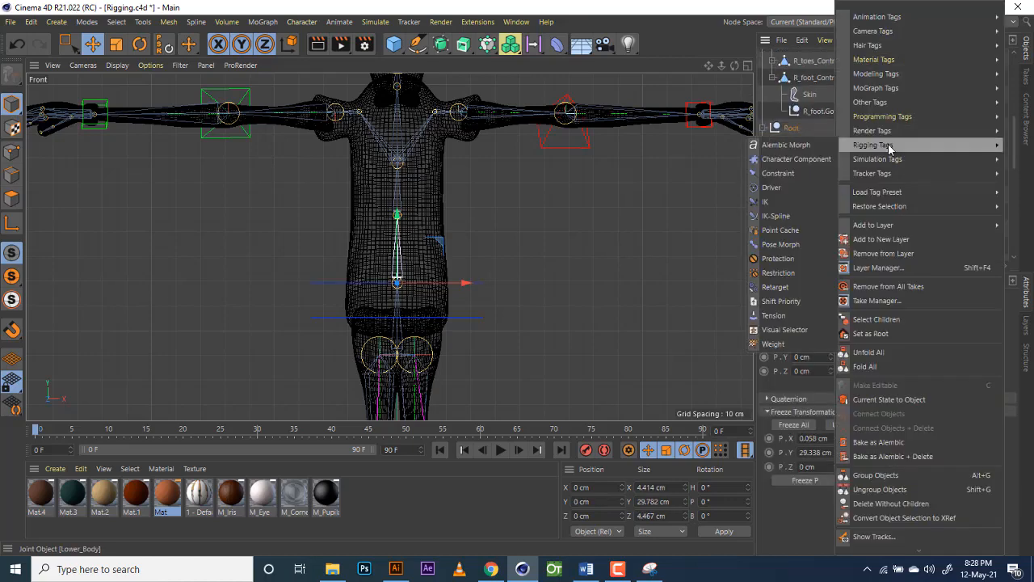
{"action": "left_click", "coordinate": [796, 172]}
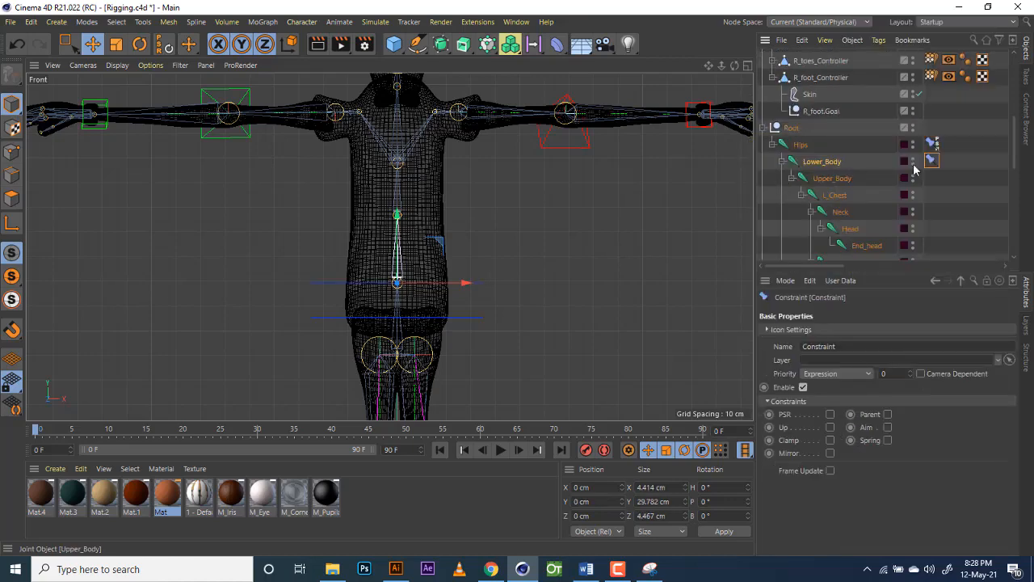
{"action": "left_click", "coordinate": [830, 415]}
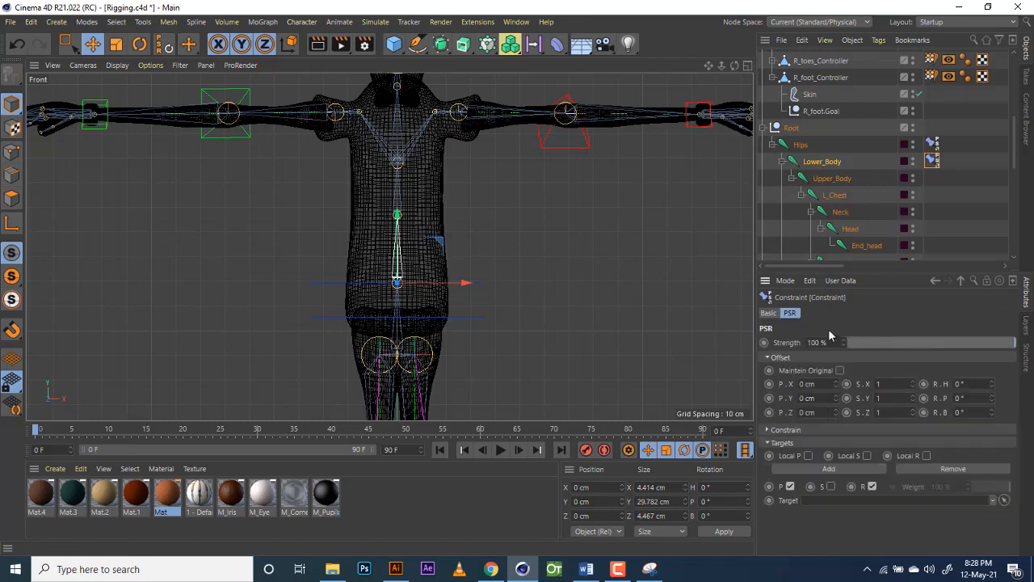
{"action": "left_click", "coordinate": [839, 370]}
Step: Assign L_body_controller as the target of the Lower_Body joint's PSR constraint and turn off its position influence
{"action": "scroll", "coordinate": [781, 162], "scroll_direction": "up", "scroll_amount": 5}
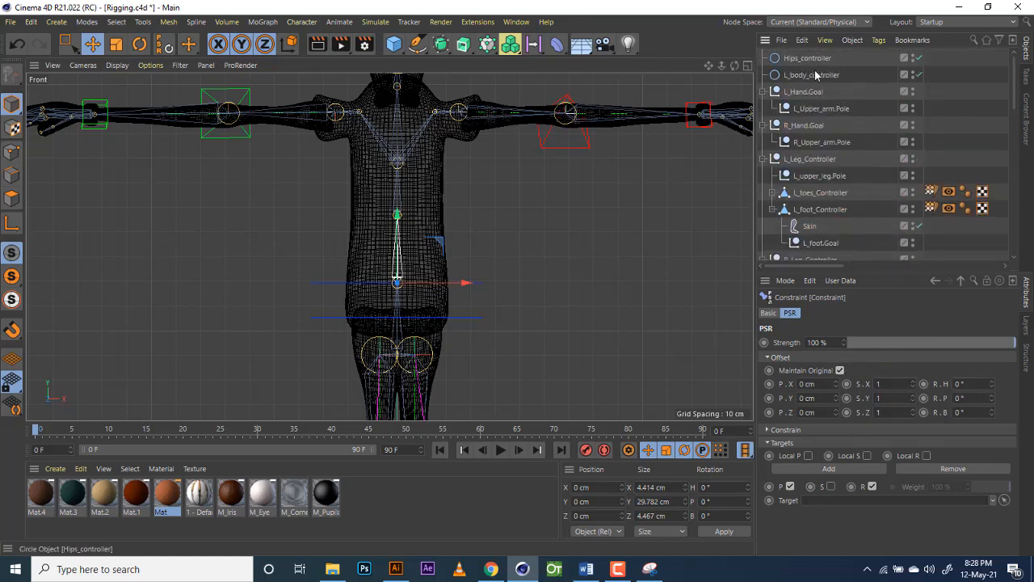
{"action": "left_click_drag", "start_coordinate": [813, 77], "coordinate": [832, 501]}
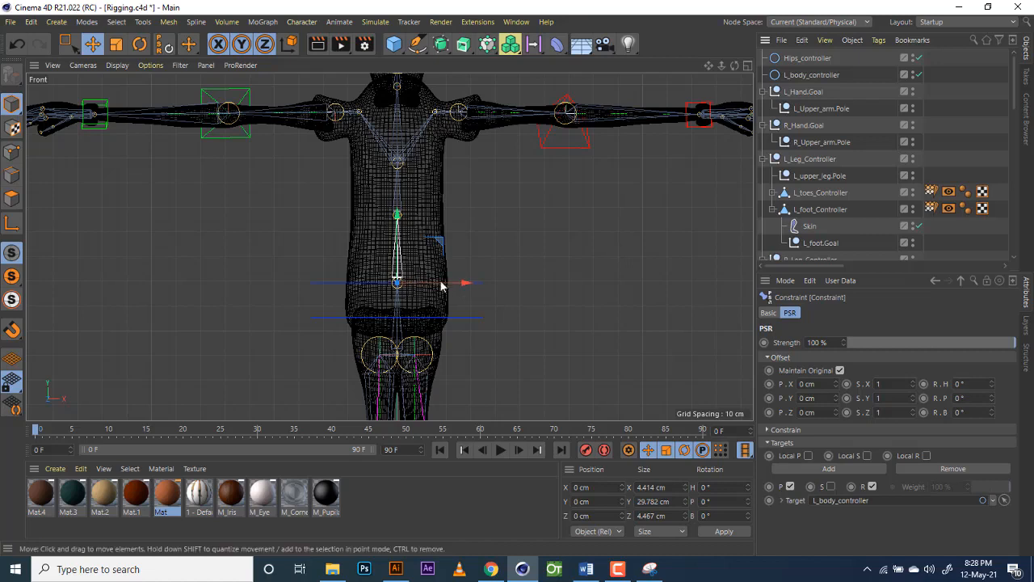
{"action": "left_click", "coordinate": [792, 485]}
Step: Try rotating L_body_controller forward about 41° in the Perspective view to test the Lower_Body constraint, and undo the rotation
{"action": "left_click_drag", "start_coordinate": [720, 67], "coordinate": [731, 65]}
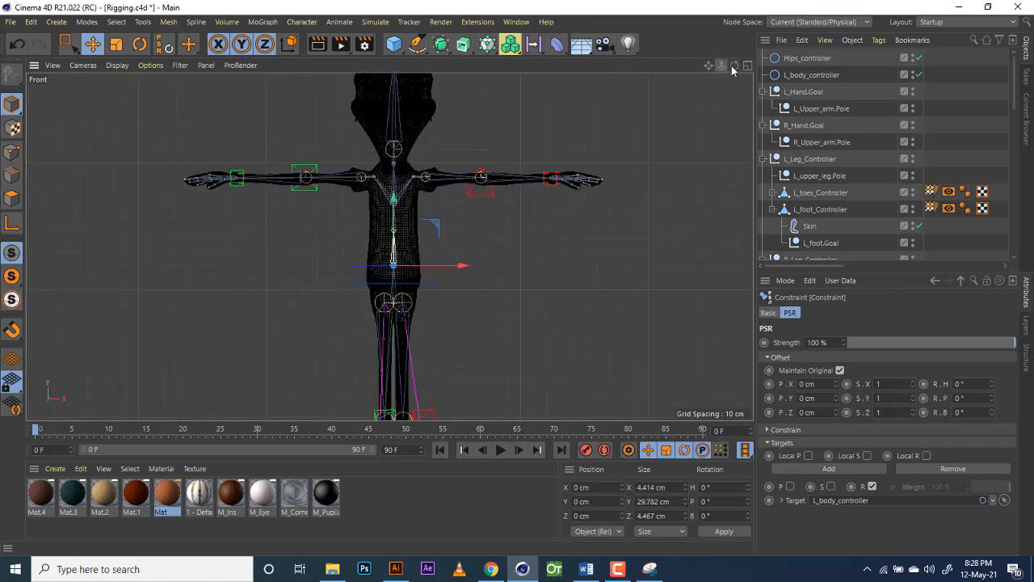
{"action": "left_click", "coordinate": [801, 59]}
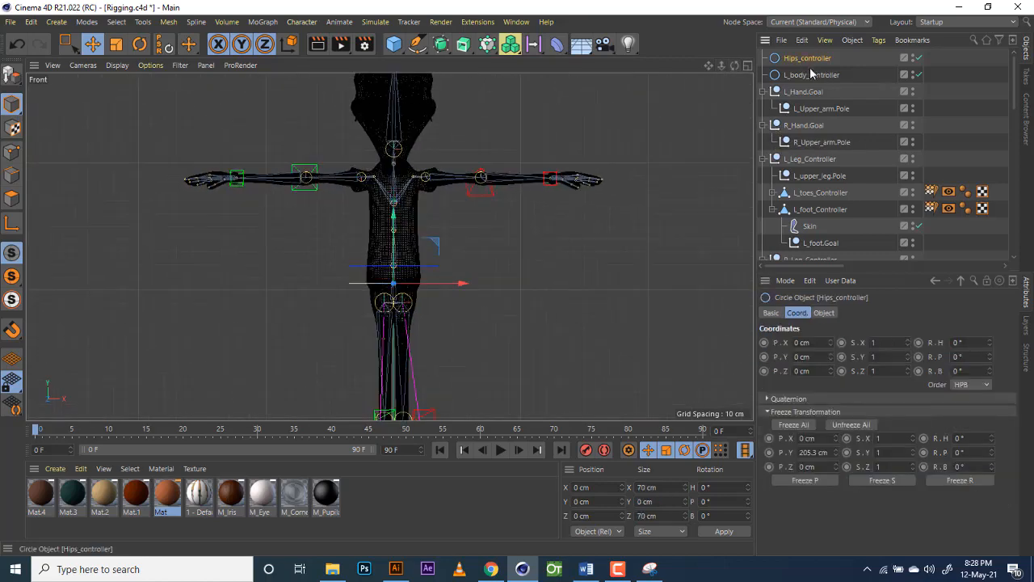
{"action": "left_click", "coordinate": [808, 75]}
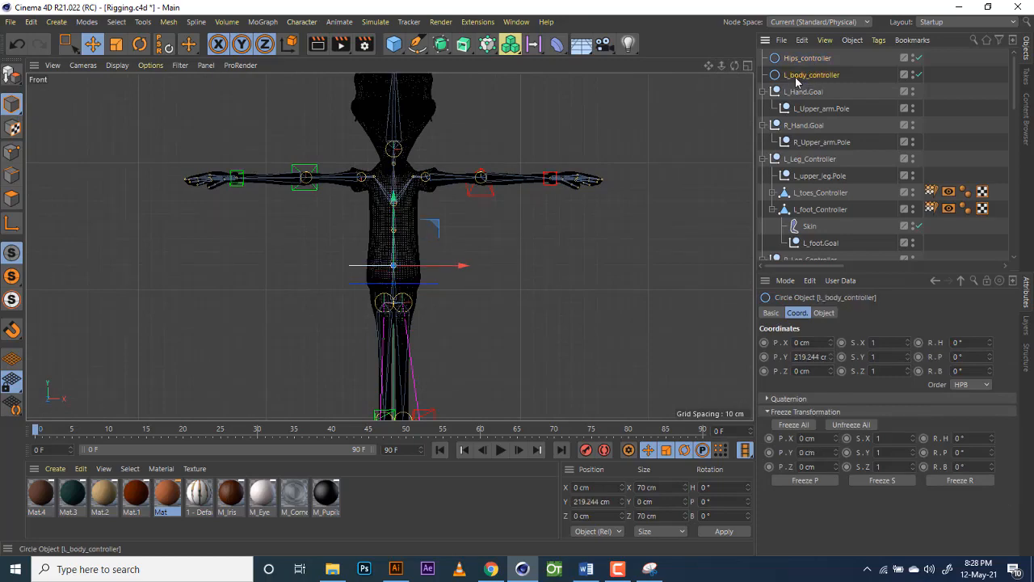
{"action": "left_click", "coordinate": [746, 65]}
{"action": "left_click", "coordinate": [384, 65]}
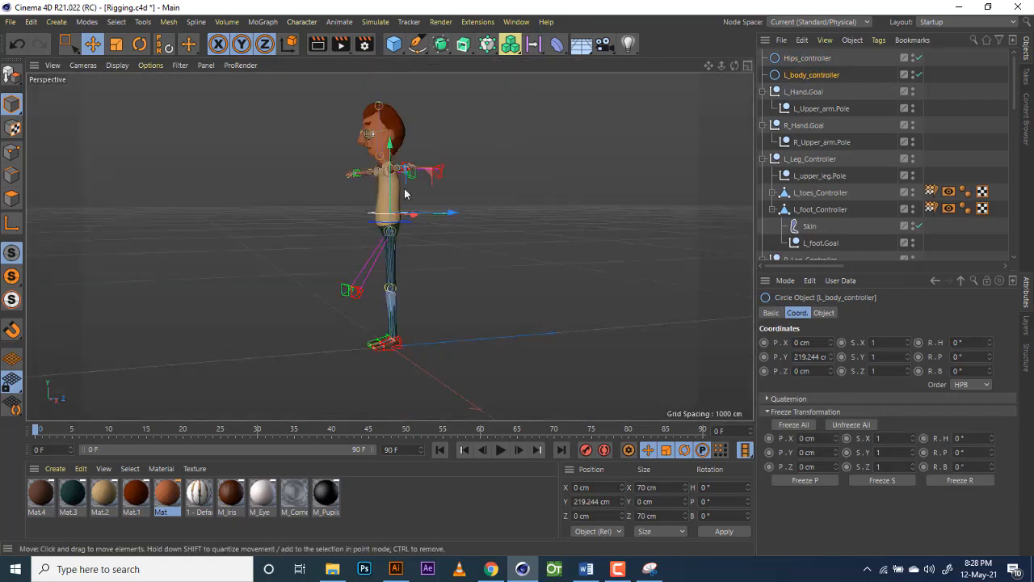
{"action": "left_click_drag", "start_coordinate": [408, 194], "coordinate": [619, 165], "text": "alt"}
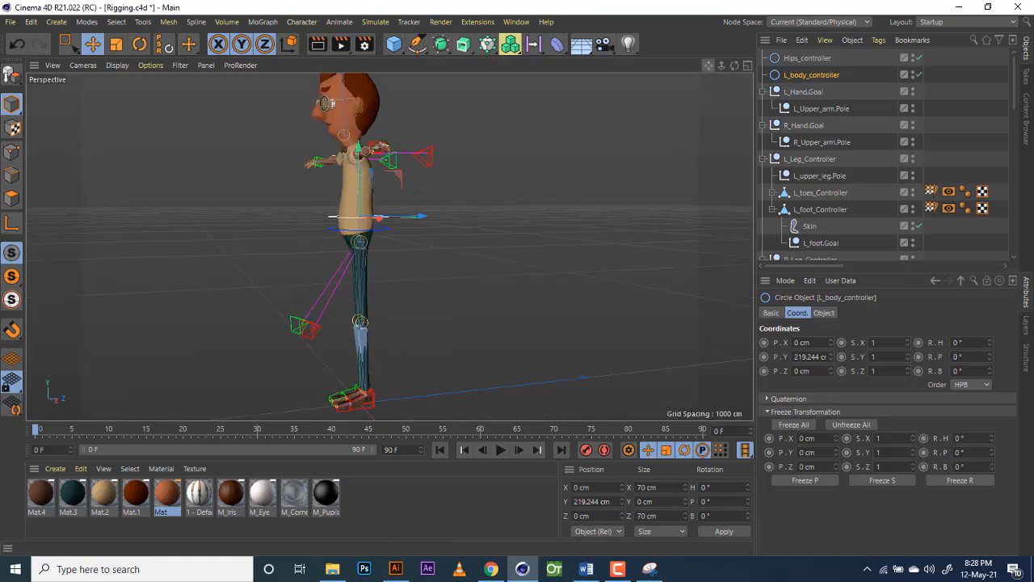
{"action": "left_click_drag", "start_coordinate": [708, 66], "coordinate": [708, 122]}
{"action": "left_click", "coordinate": [141, 45]}
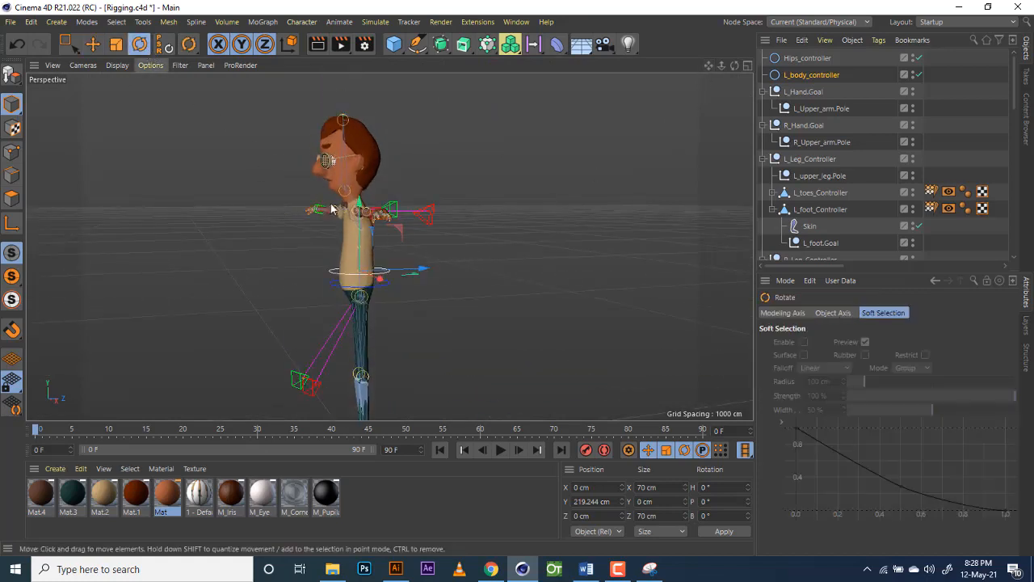
{"action": "left_click_drag", "start_coordinate": [322, 248], "coordinate": [279, 270]}
{"action": "left_click_drag", "start_coordinate": [327, 240], "coordinate": [372, 218]}
{"action": "left_click_drag", "start_coordinate": [257, 278], "coordinate": [230, 235]}
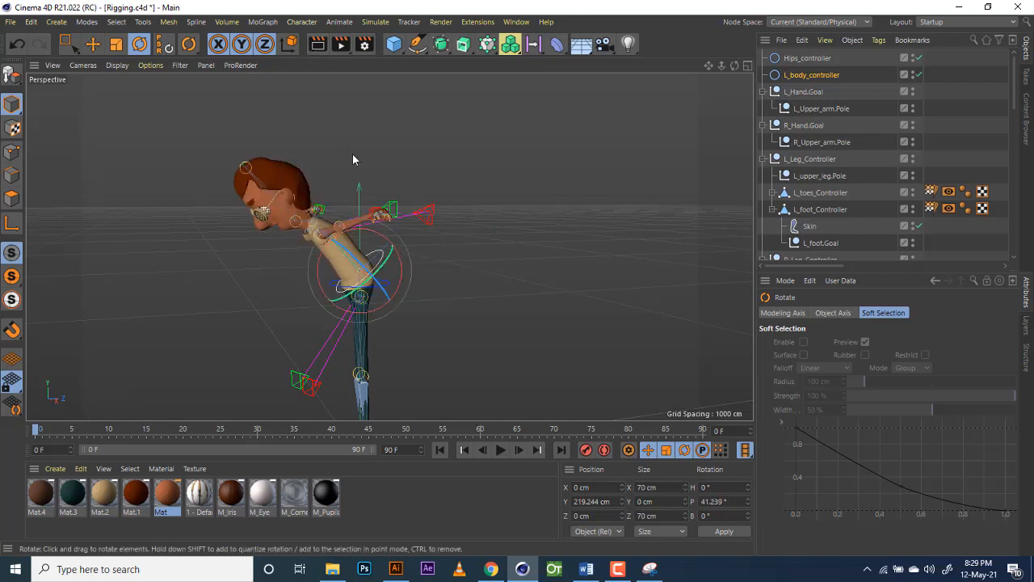
{"action": "key", "text": "ctrl+z"}
{"action": "key", "text": "ctrl+z"}
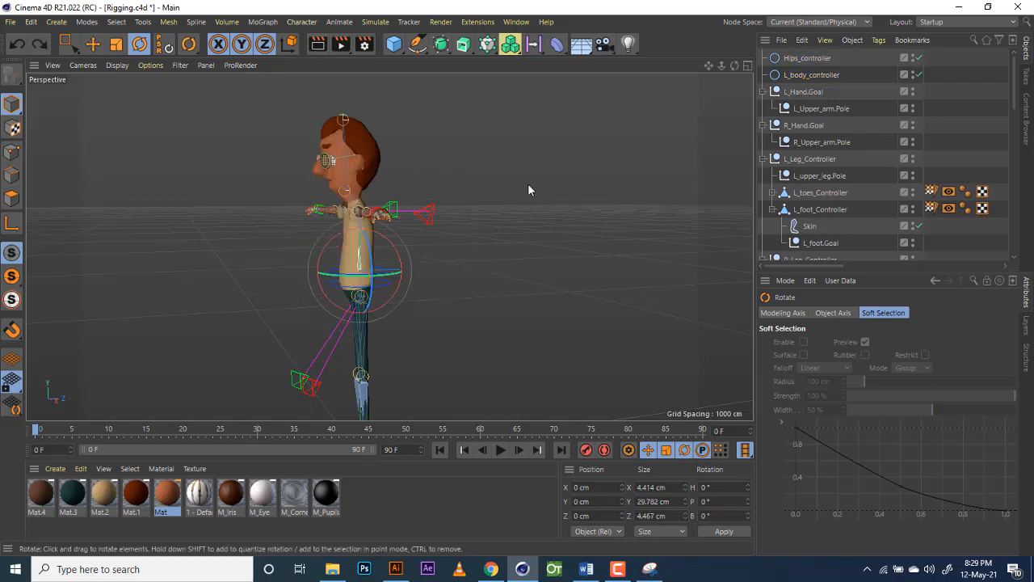
Step: Examine the Constraint tag settings and targets of the Lower_Body and Hips joints
{"action": "left_click", "coordinate": [809, 62]}
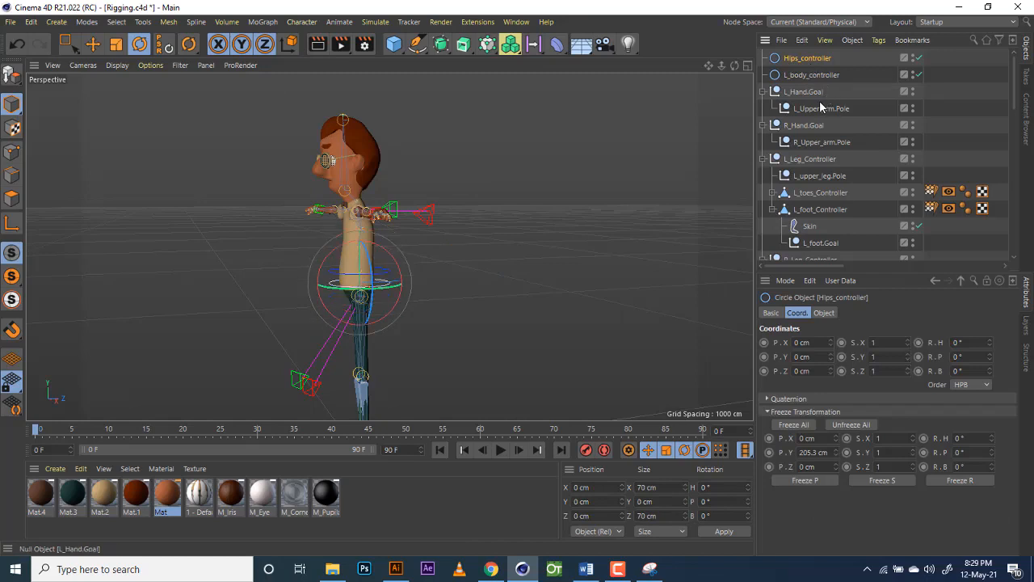
{"action": "scroll", "coordinate": [841, 151], "scroll_direction": "down", "scroll_amount": 10}
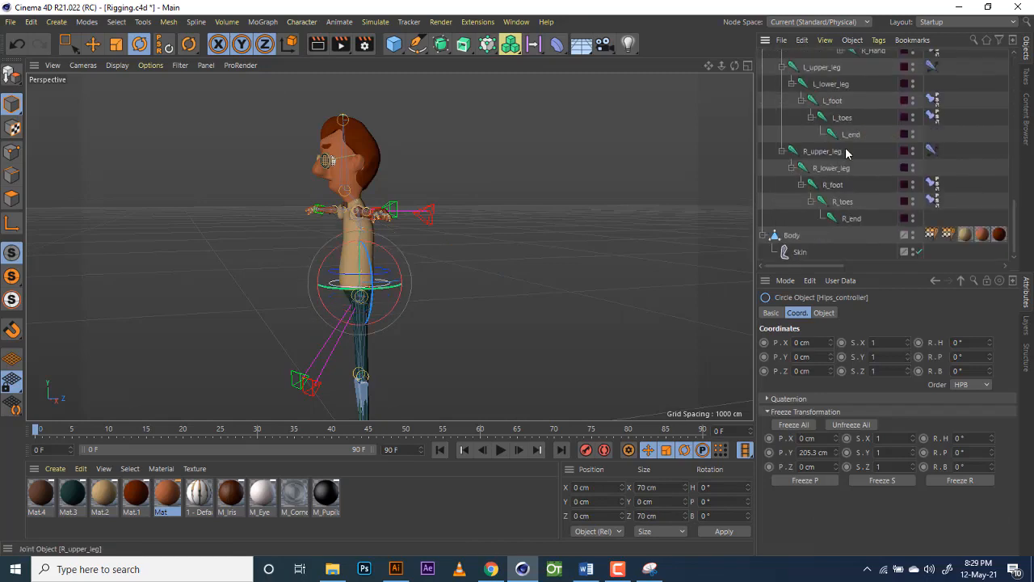
{"action": "scroll", "coordinate": [845, 150], "scroll_direction": "up", "scroll_amount": 5}
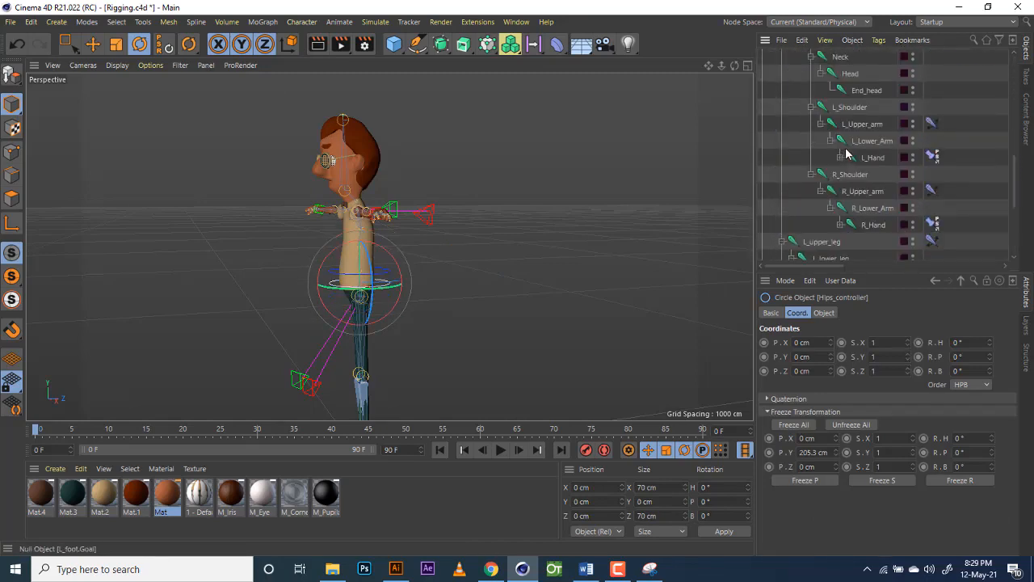
{"action": "scroll", "coordinate": [845, 152], "scroll_direction": "up", "scroll_amount": 6}
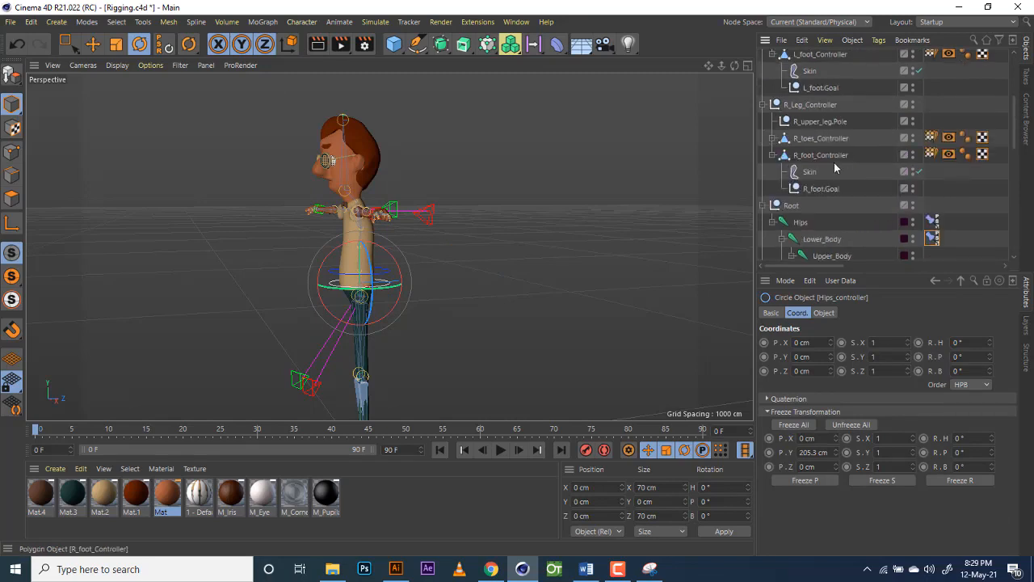
{"action": "scroll", "coordinate": [841, 158], "scroll_direction": "up", "scroll_amount": 2}
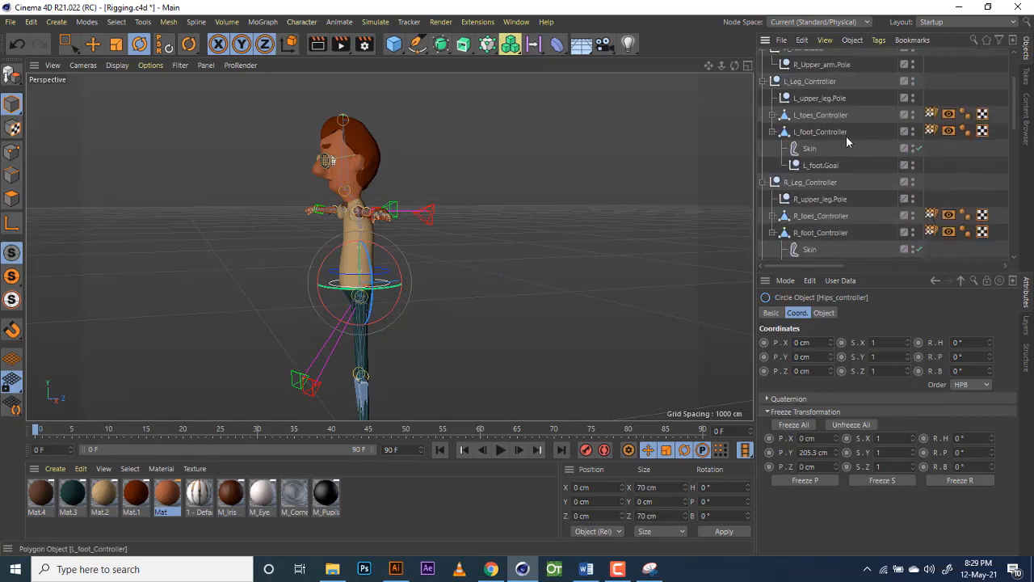
{"action": "scroll", "coordinate": [841, 141], "scroll_direction": "down", "scroll_amount": 2}
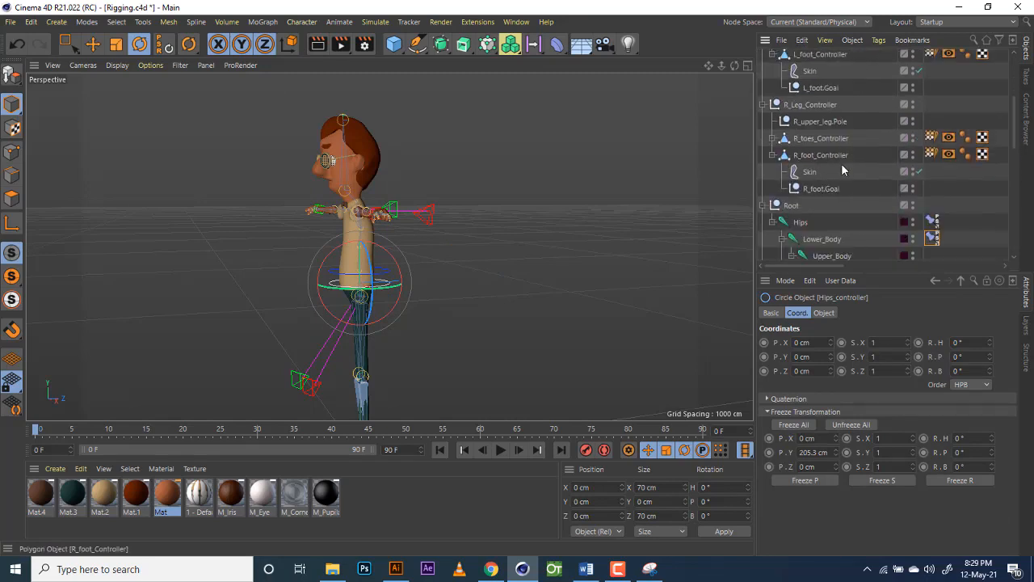
{"action": "scroll", "coordinate": [842, 163], "scroll_direction": "down", "scroll_amount": 2}
{"action": "left_click", "coordinate": [833, 161]}
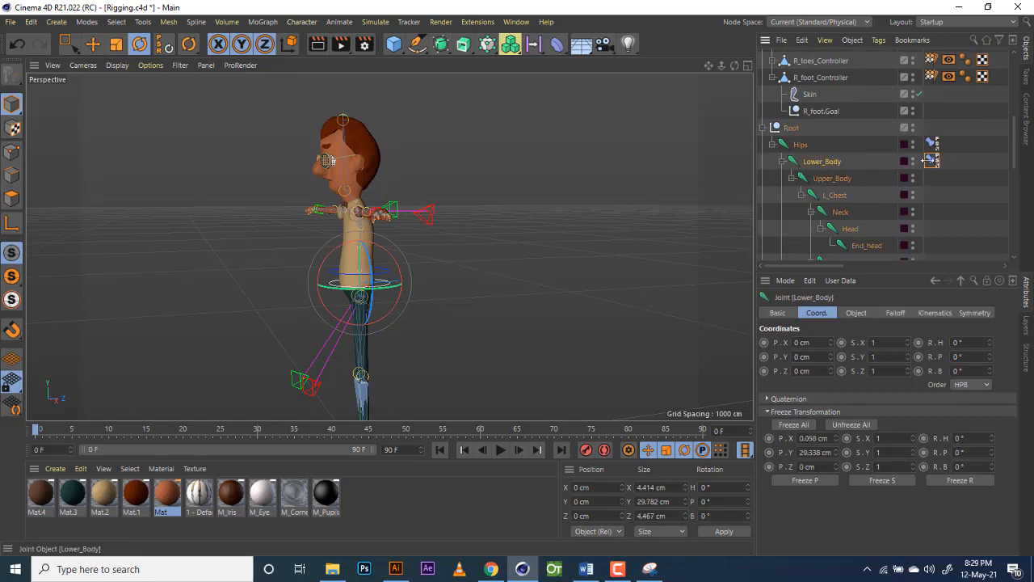
{"action": "left_click", "coordinate": [932, 161]}
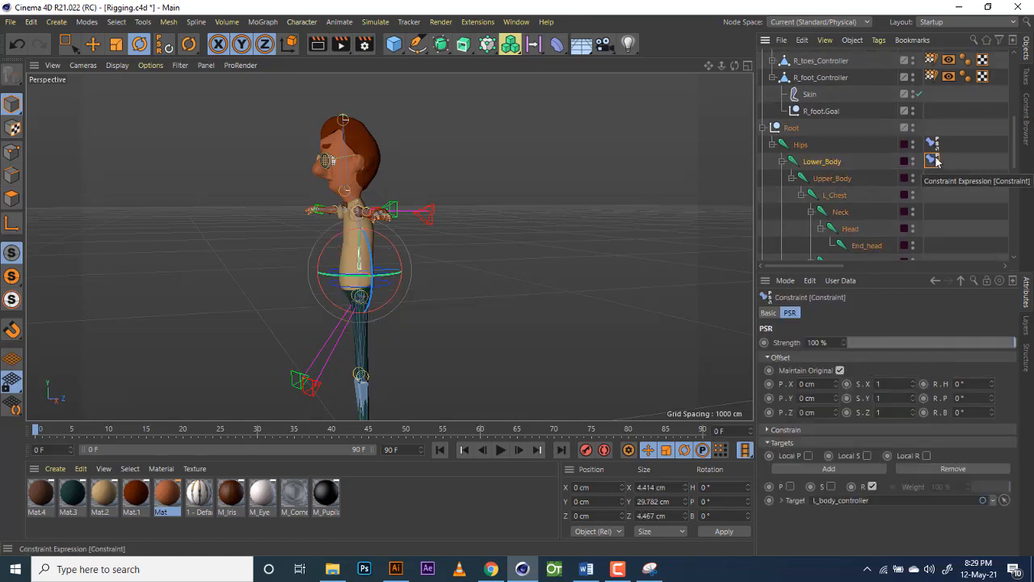
{"action": "left_click", "coordinate": [934, 144]}
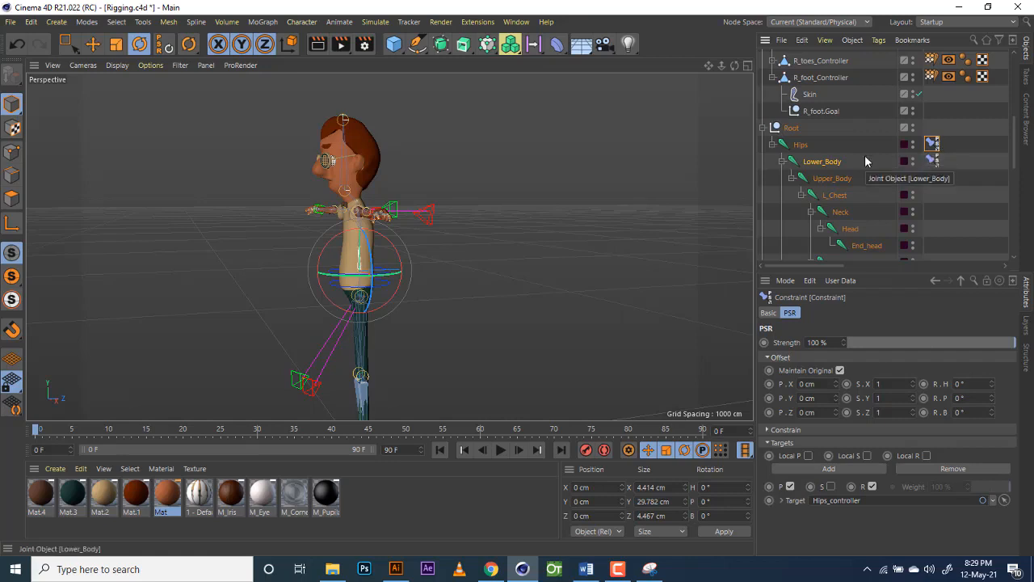
{"action": "left_click", "coordinate": [821, 162]}
{"action": "scroll", "coordinate": [817, 162], "scroll_direction": "up", "scroll_amount": 6}
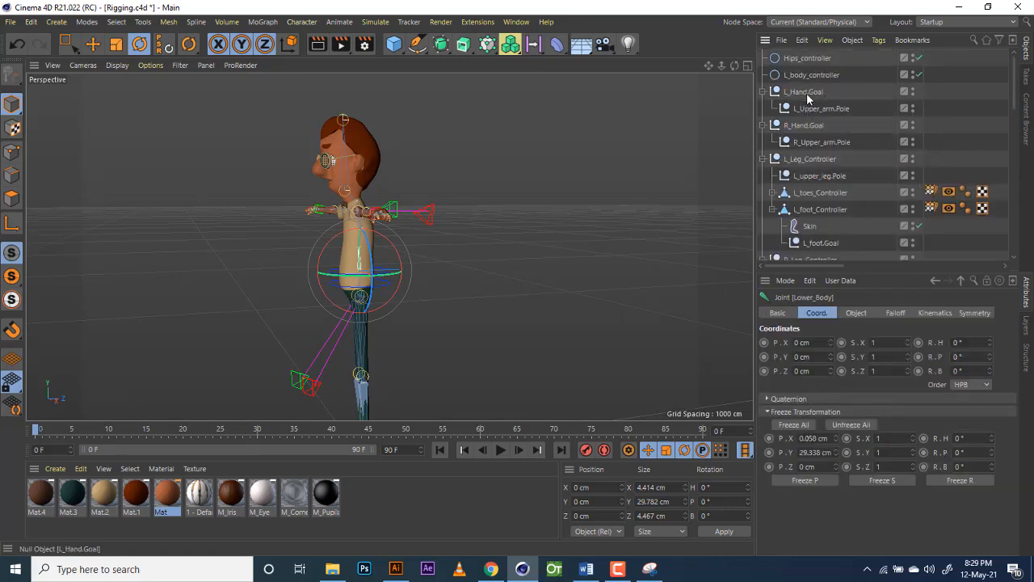
Step: Duplicate L_body_controller directly below the original in the object hierarchy and rename the copy as Chest_controller
{"action": "left_click_drag", "start_coordinate": [734, 65], "coordinate": [788, 69]}
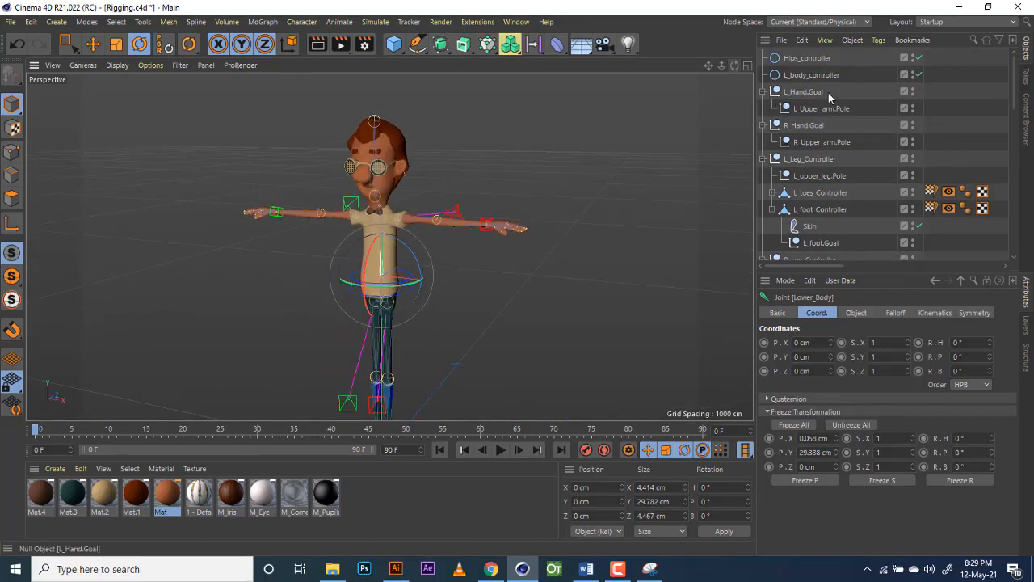
{"action": "scroll", "coordinate": [822, 116], "scroll_direction": "down", "scroll_amount": 2}
{"action": "scroll", "coordinate": [822, 116], "scroll_direction": "up", "scroll_amount": 2}
{"action": "left_click", "coordinate": [833, 74]}
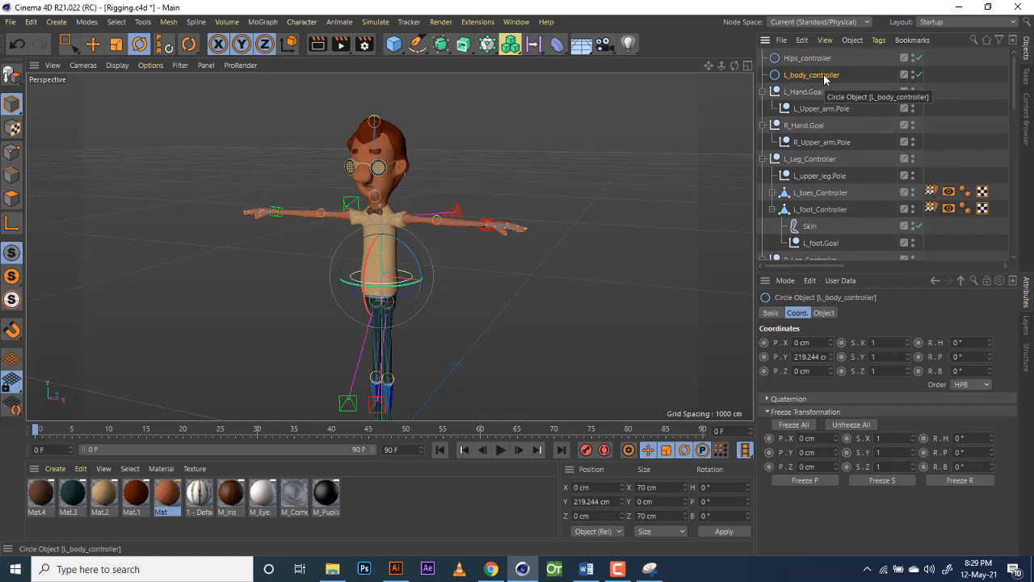
{"action": "left_click_drag", "start_coordinate": [824, 79], "coordinate": [796, 92], "text": "ctrl"}
{"action": "double_click", "coordinate": [797, 91]}
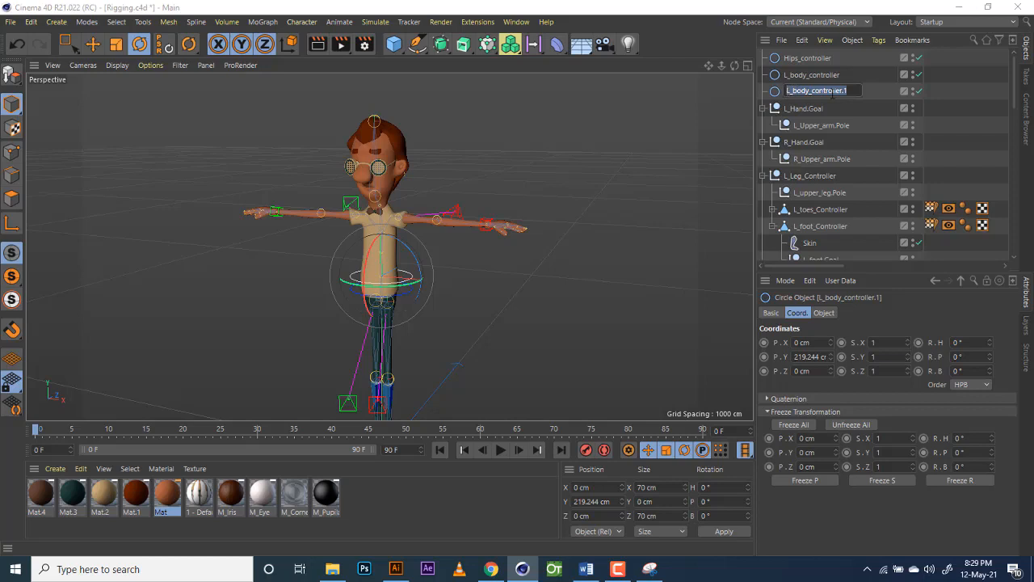
{"action": "type", "text": "Chest"}
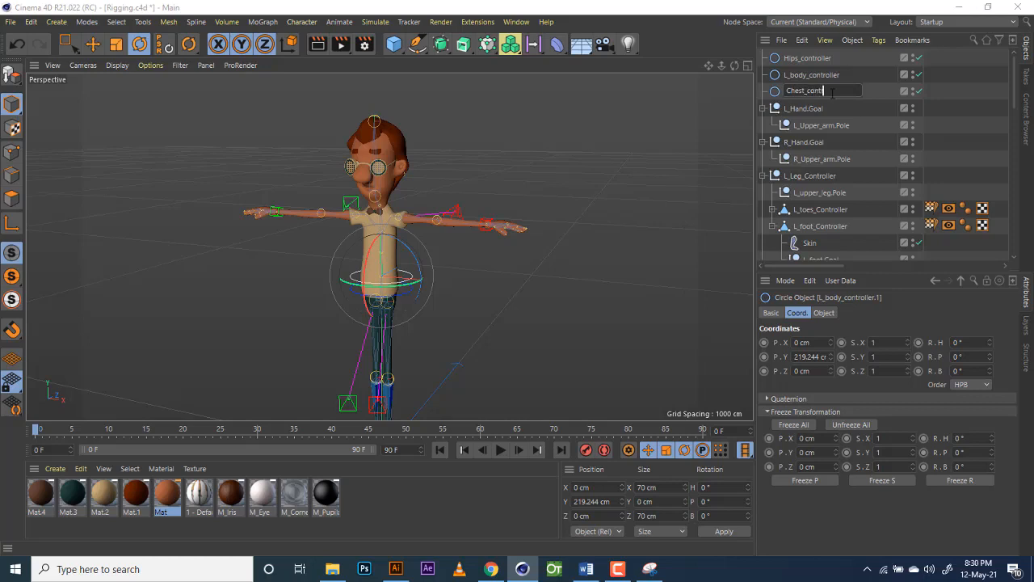
{"action": "key", "text": "Return"}
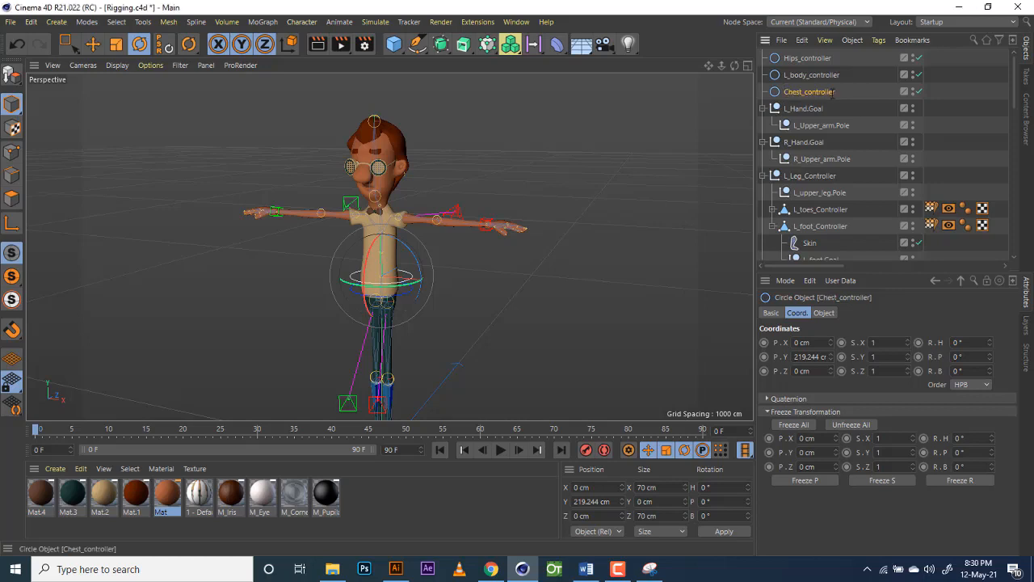
Step: Rename L_body_controller as Lower_body_controller
{"action": "left_click", "coordinate": [812, 75]}
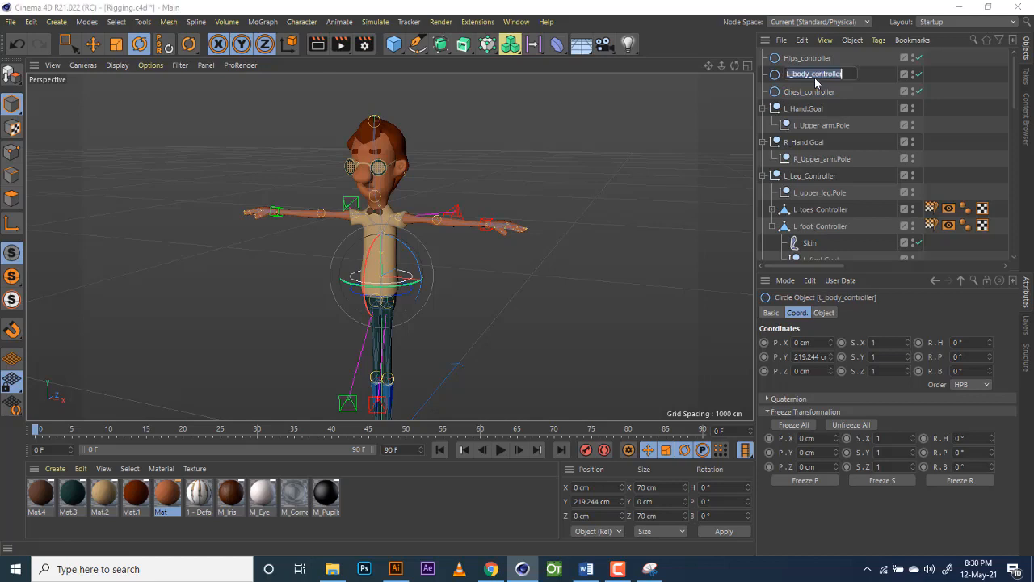
{"action": "double_click", "coordinate": [796, 74]}
{"action": "key", "text": "BackSpace"}
{"action": "key", "text": "BackSpace"}
{"action": "key", "text": "BackSpace"}
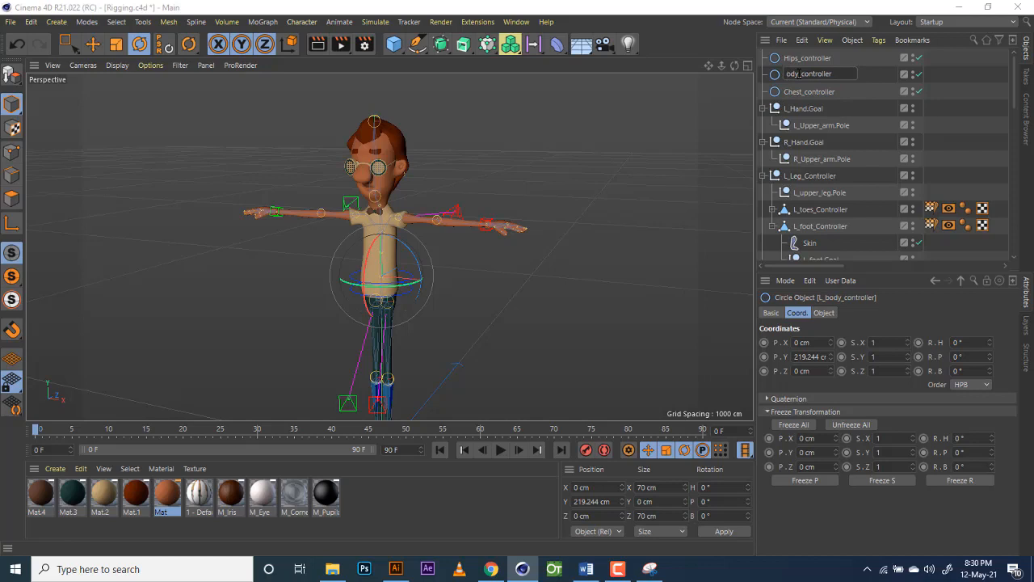
{"action": "type", "text": "B"}
{"action": "key", "text": "BackSpace"}
{"action": "type", "text": "Lower_body_"}
{"action": "key", "text": "Return"}
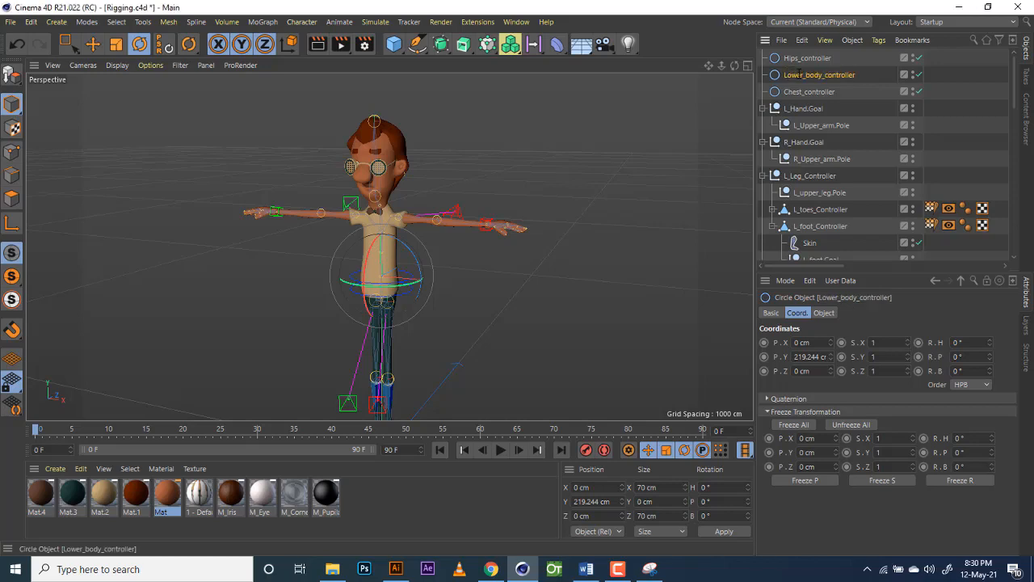
Step: Move Chest_controller straight up in the Front view to the base of the Upper_Body joint, at Y about 247 cm
{"action": "left_click", "coordinate": [845, 94]}
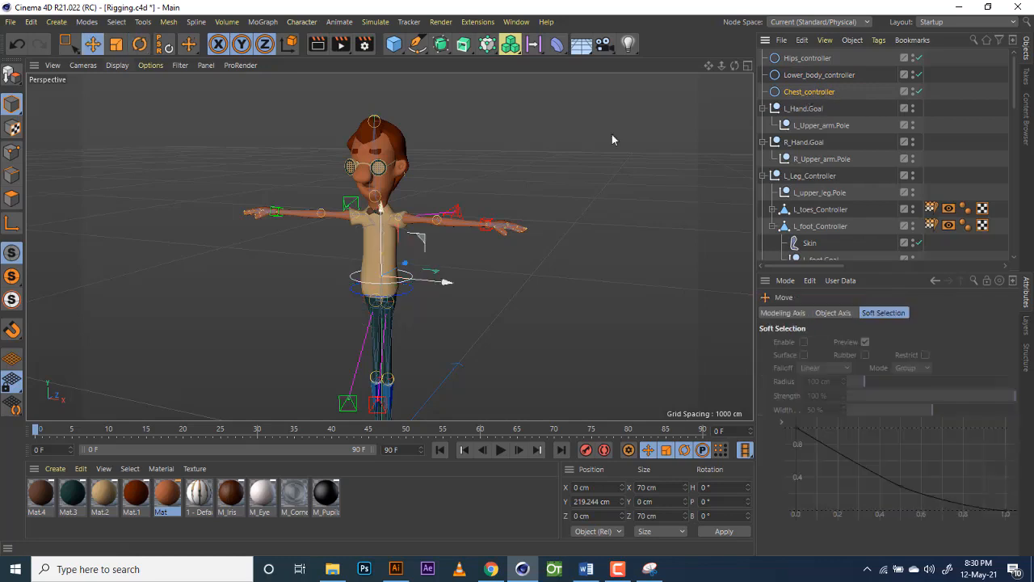
{"action": "key", "text": "e"}
{"action": "left_click", "coordinate": [747, 65]}
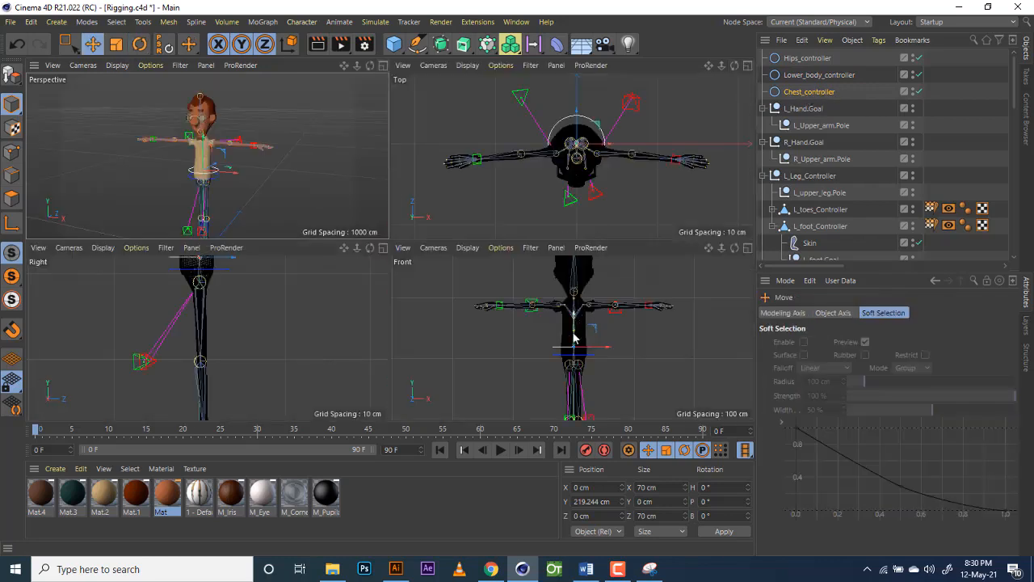
{"action": "scroll", "coordinate": [587, 326], "scroll_direction": "up", "scroll_amount": 3}
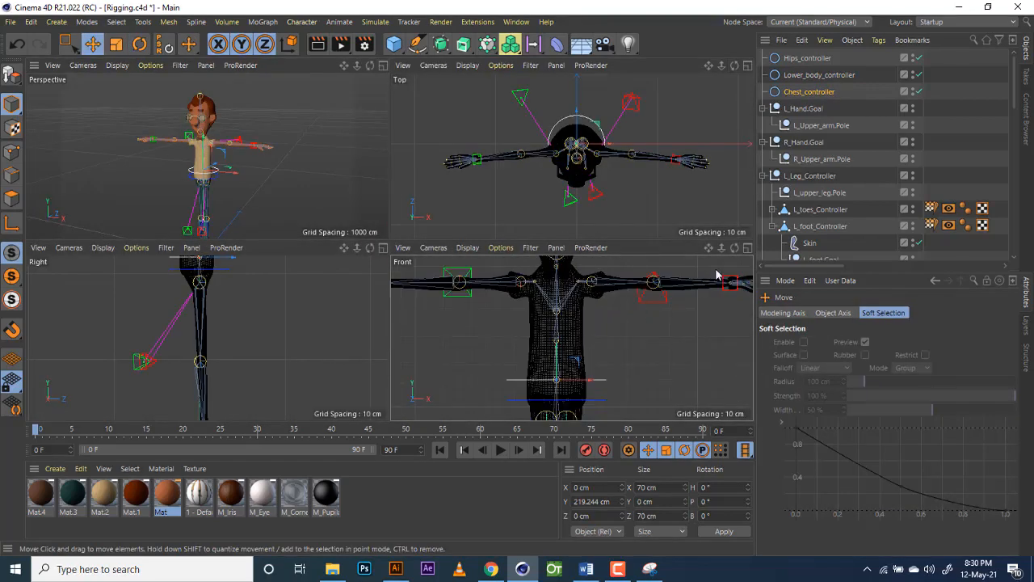
{"action": "left_click", "coordinate": [747, 247]}
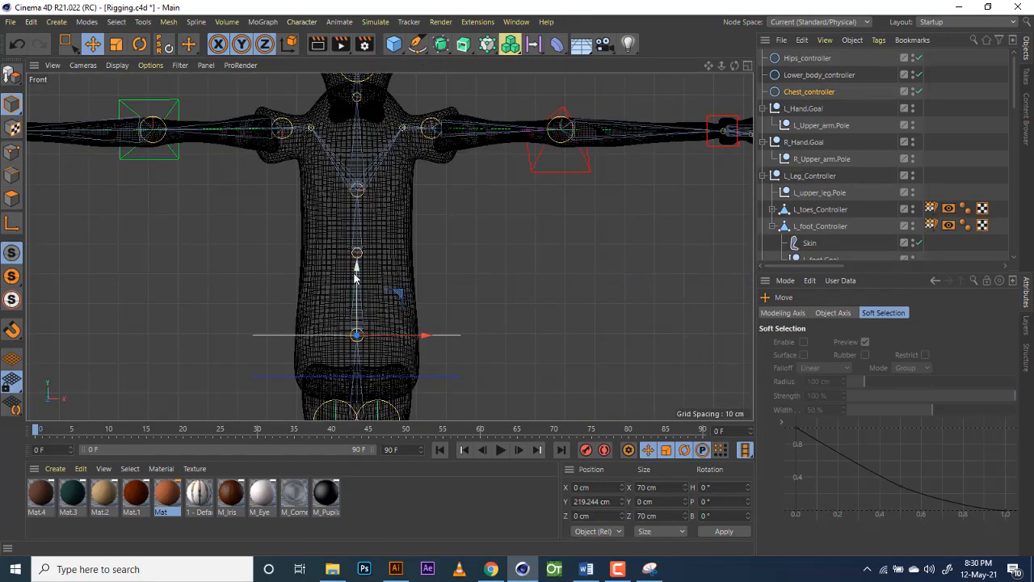
{"action": "left_click_drag", "start_coordinate": [356, 275], "coordinate": [362, 190]}
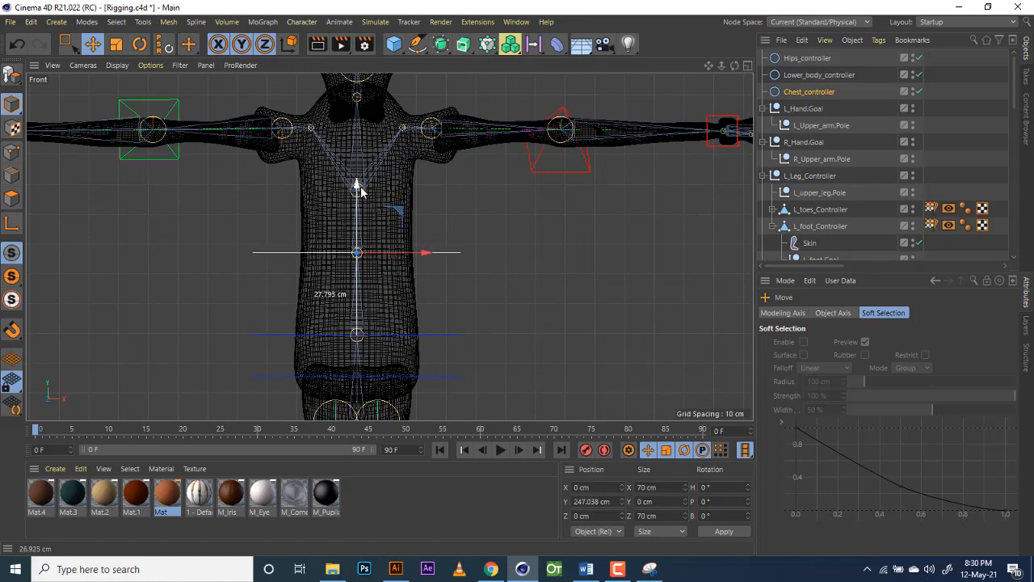
Step: Rename Chest_controller as Upper_body_controller
{"action": "double_click", "coordinate": [812, 91]}
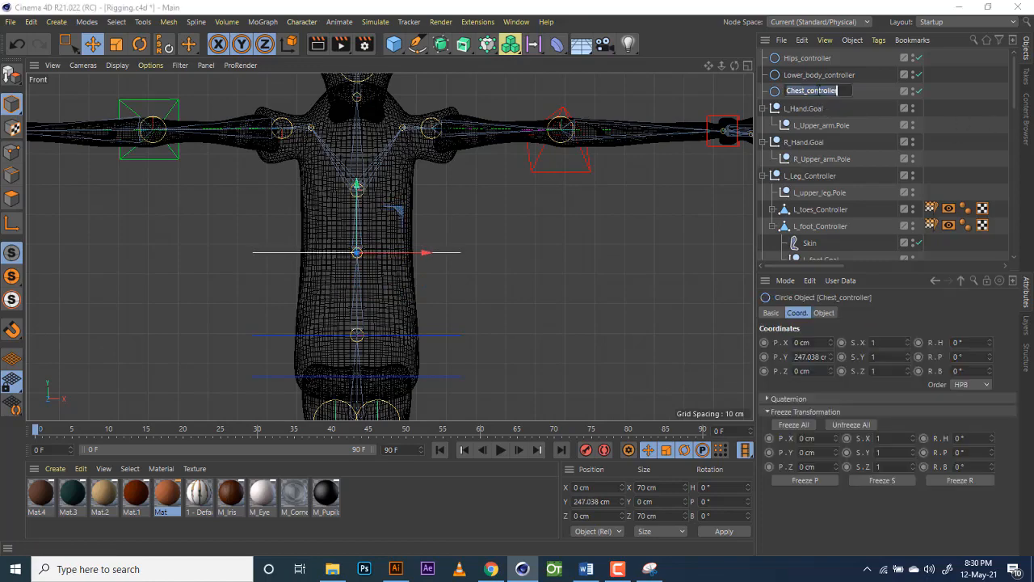
{"action": "left_click", "coordinate": [806, 90]}
{"action": "double_click", "coordinate": [805, 90]}
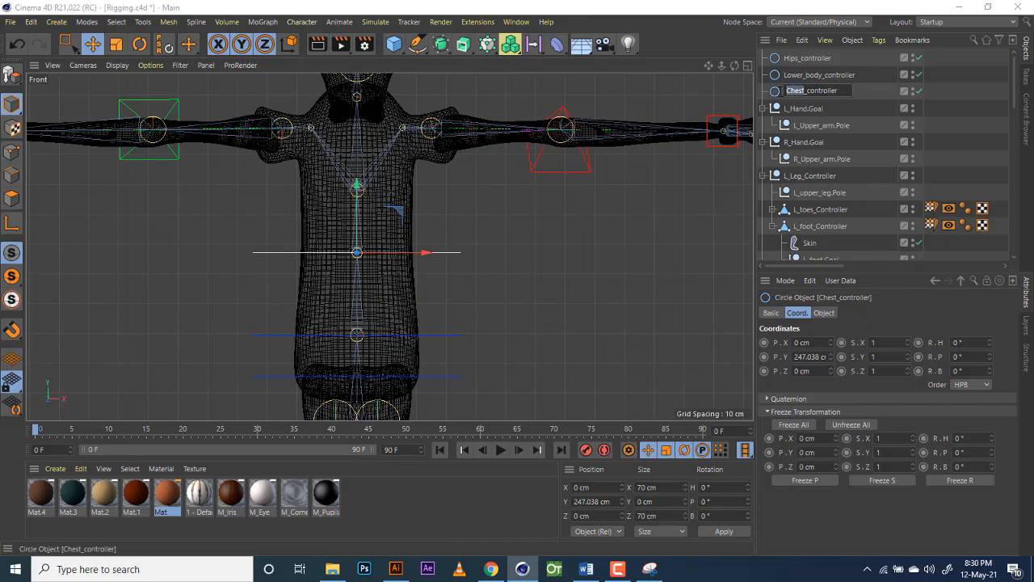
{"action": "type", "text": "Upper_body"}
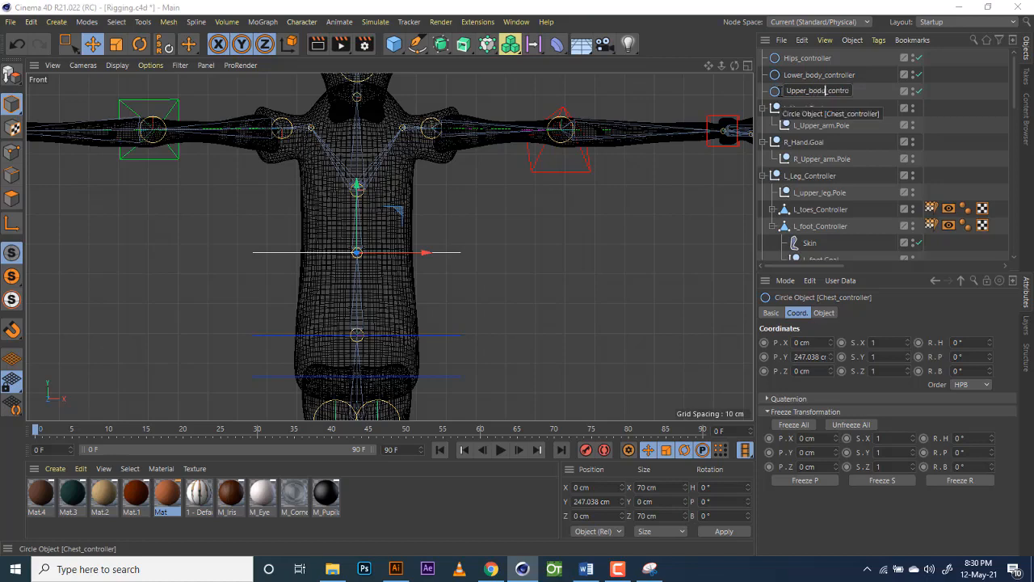
{"action": "key", "text": "Return"}
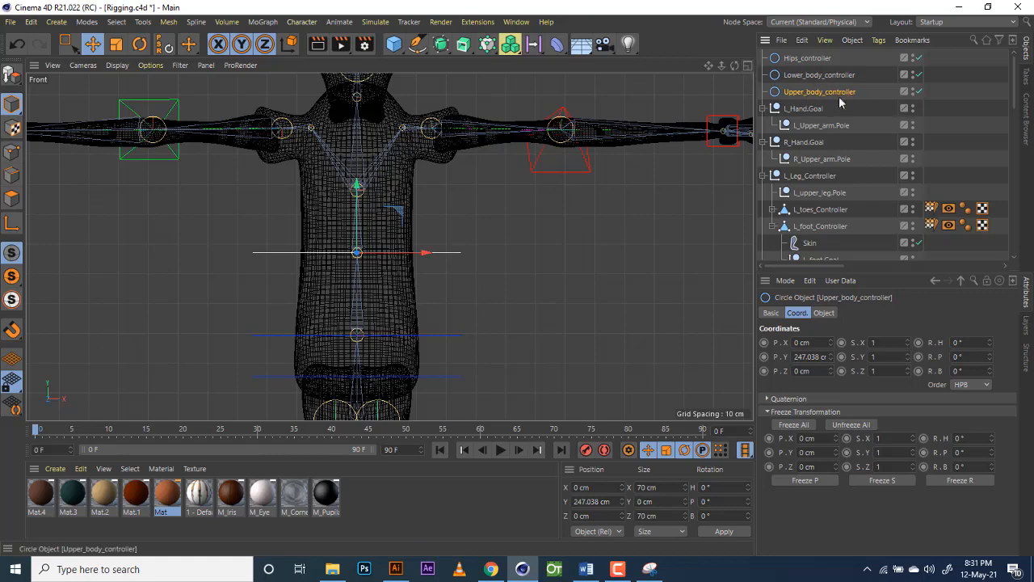
Step: Add a Constraint tag to the Upper_Body joint
{"action": "scroll", "coordinate": [829, 159], "scroll_direction": "down", "scroll_amount": 3}
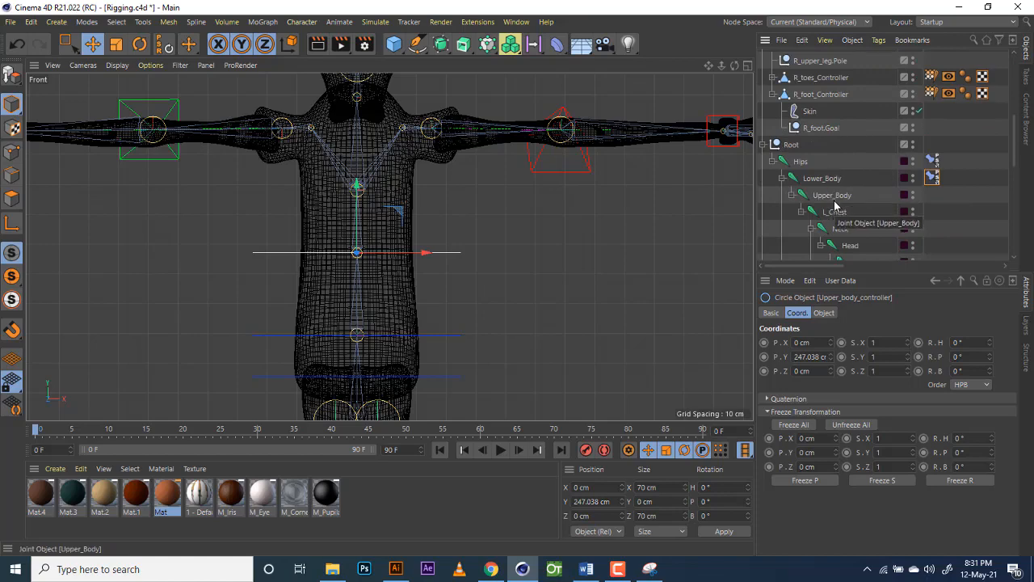
{"action": "scroll", "coordinate": [835, 206], "scroll_direction": "up", "scroll_amount": 3}
{"action": "scroll", "coordinate": [823, 147], "scroll_direction": "up", "scroll_amount": 3}
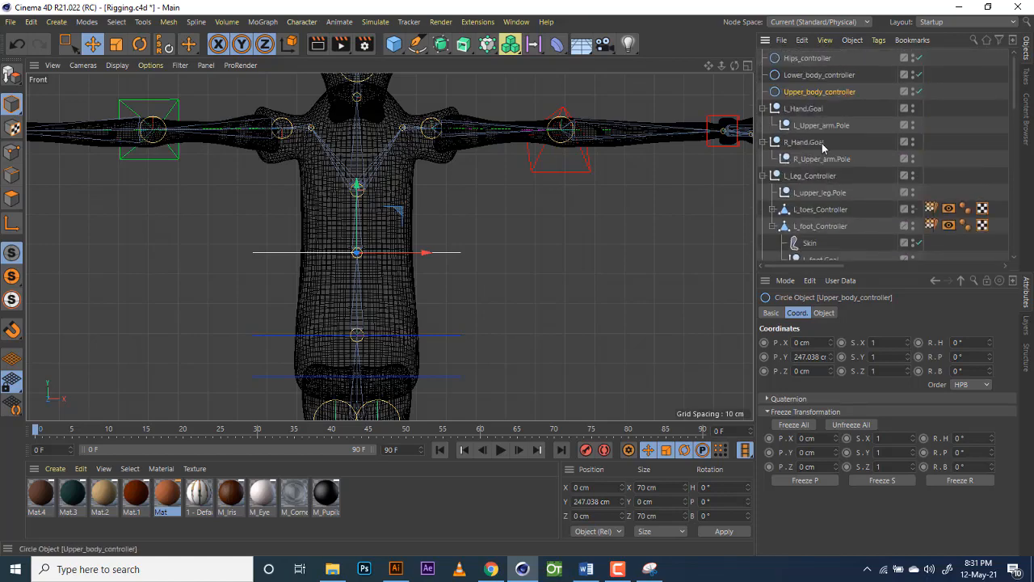
{"action": "scroll", "coordinate": [823, 147], "scroll_direction": "down", "scroll_amount": 5}
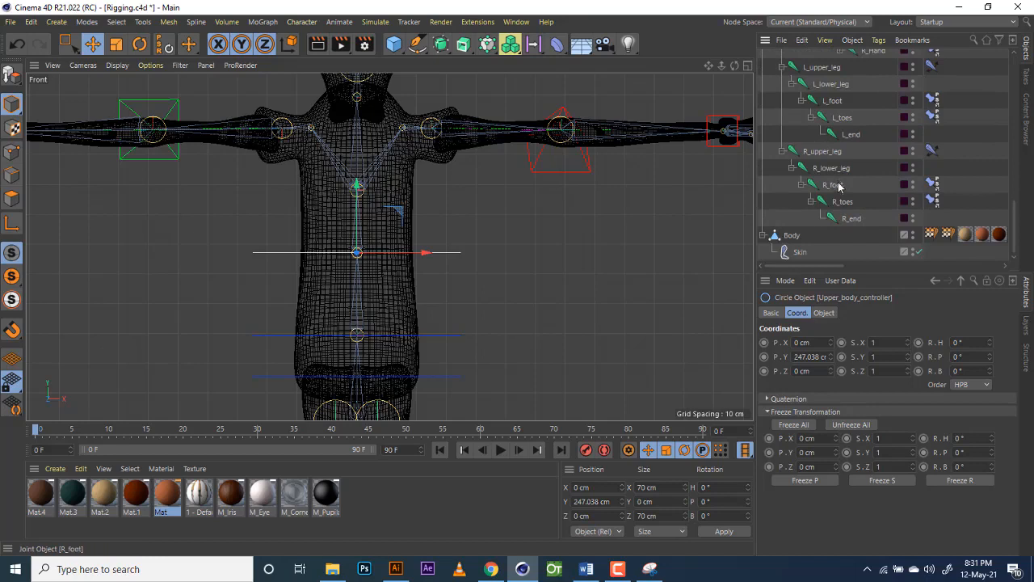
{"action": "scroll", "coordinate": [832, 151], "scroll_direction": "up", "scroll_amount": 2}
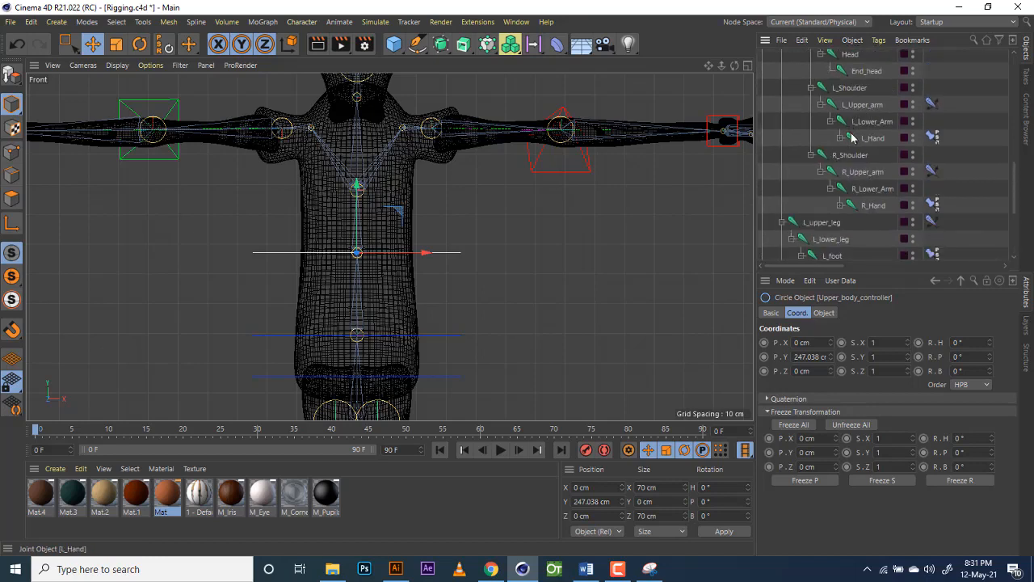
{"action": "scroll", "coordinate": [852, 138], "scroll_direction": "up", "scroll_amount": 2}
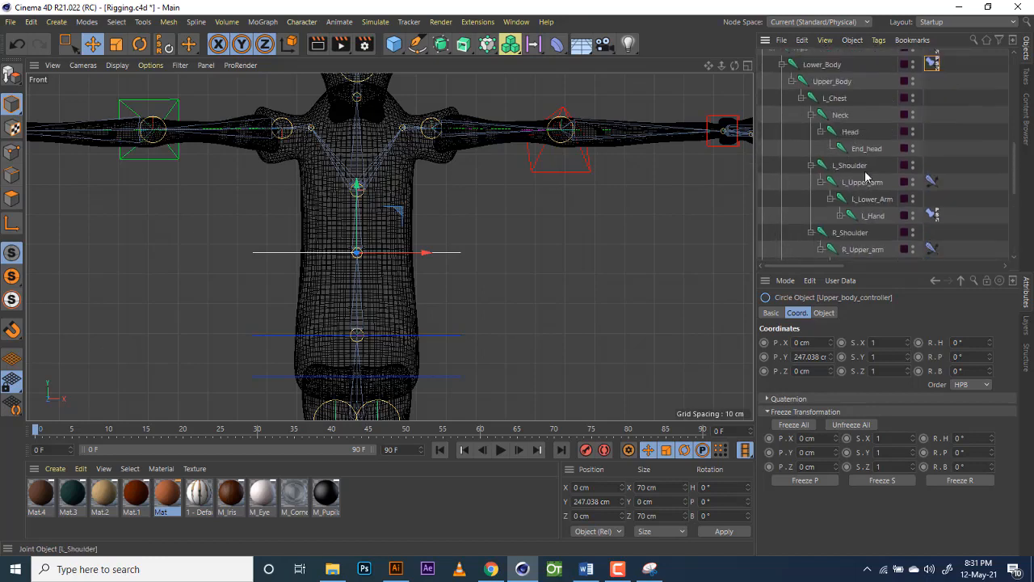
{"action": "left_click", "coordinate": [842, 85]}
{"action": "right_click", "coordinate": [846, 85]}
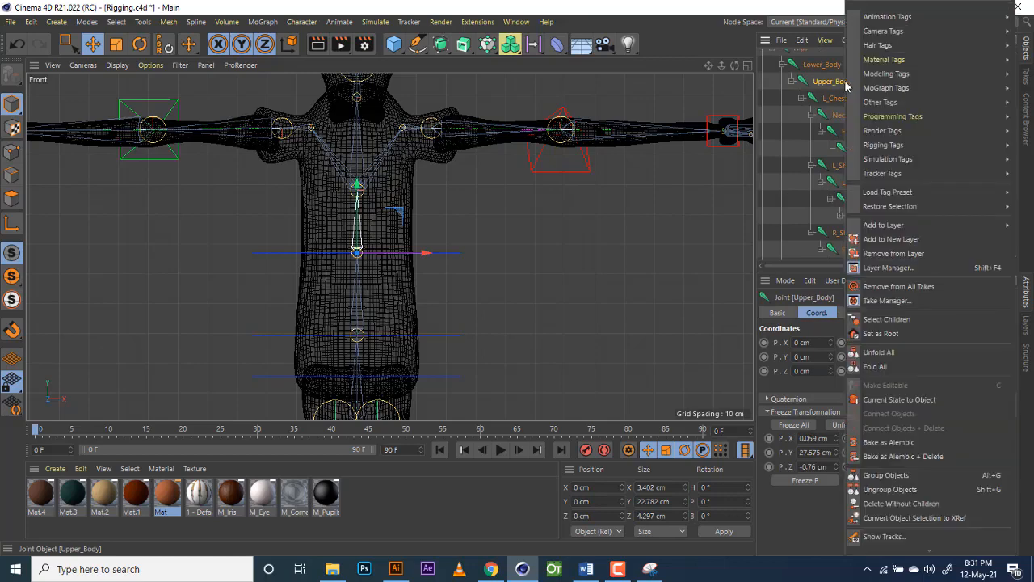
{"action": "mouse_move", "coordinate": [897, 139]}
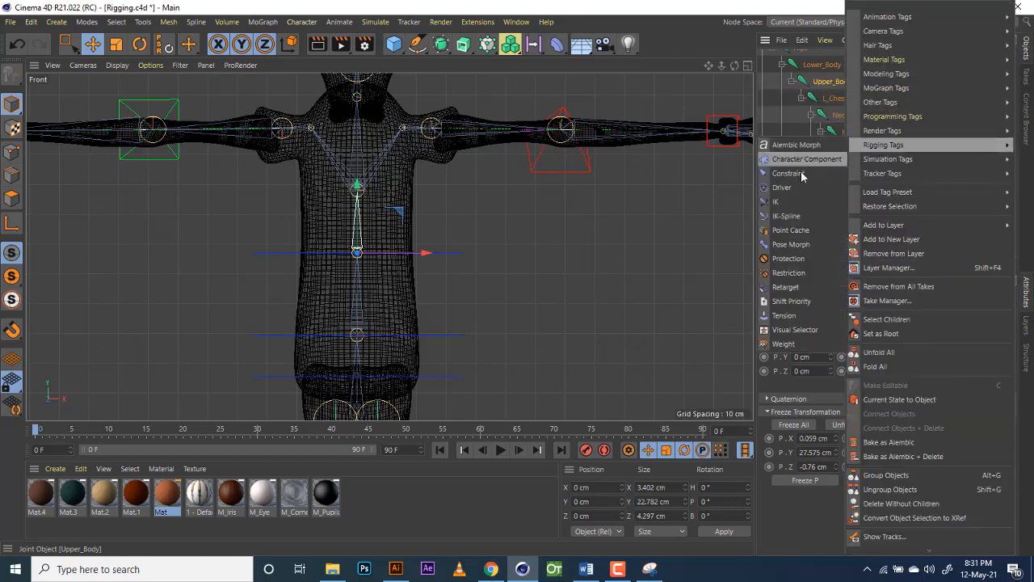
{"action": "left_click", "coordinate": [798, 174]}
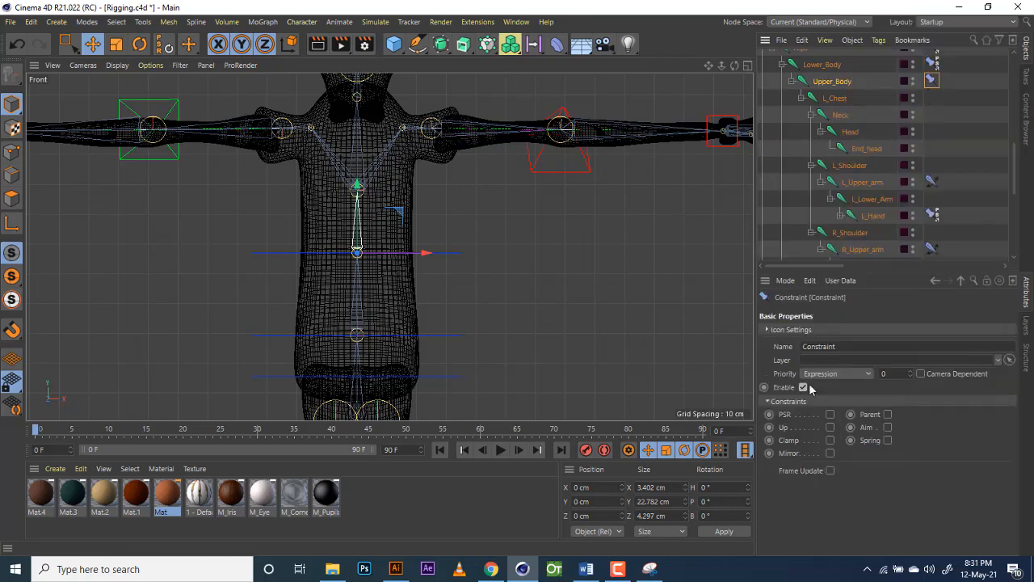
Step: Enable a PSR constraint on the Upper_Body joint with Maintain Original, rotation only, targeting Upper_body_controller
{"action": "left_click", "coordinate": [830, 415]}
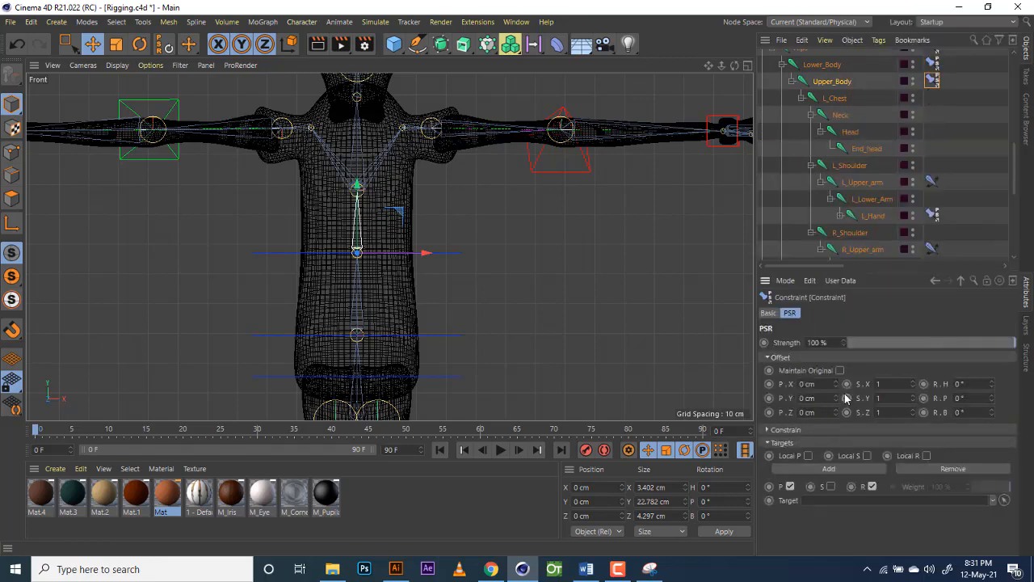
{"action": "left_click", "coordinate": [791, 487]}
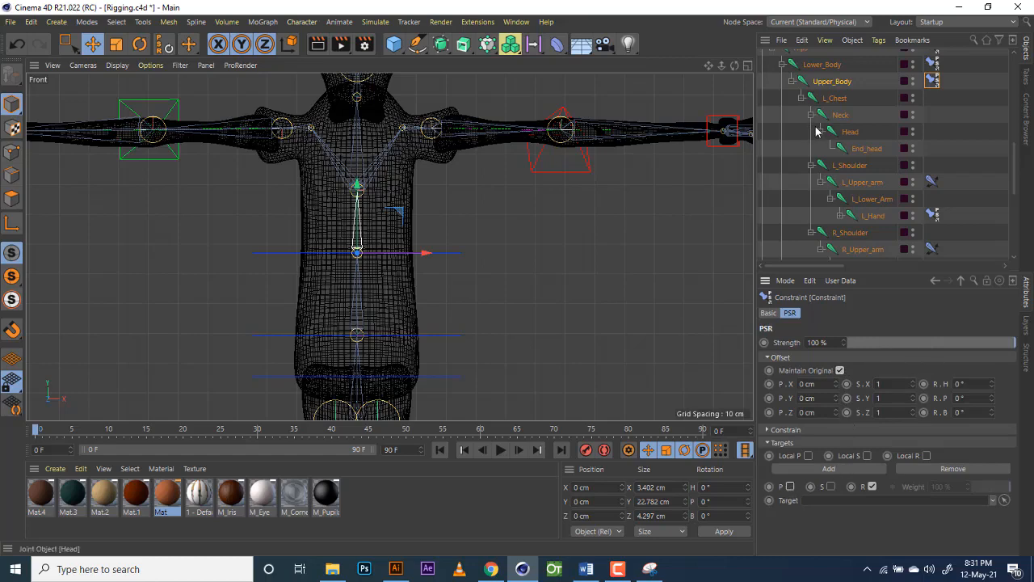
{"action": "scroll", "coordinate": [816, 131], "scroll_direction": "up", "scroll_amount": 10}
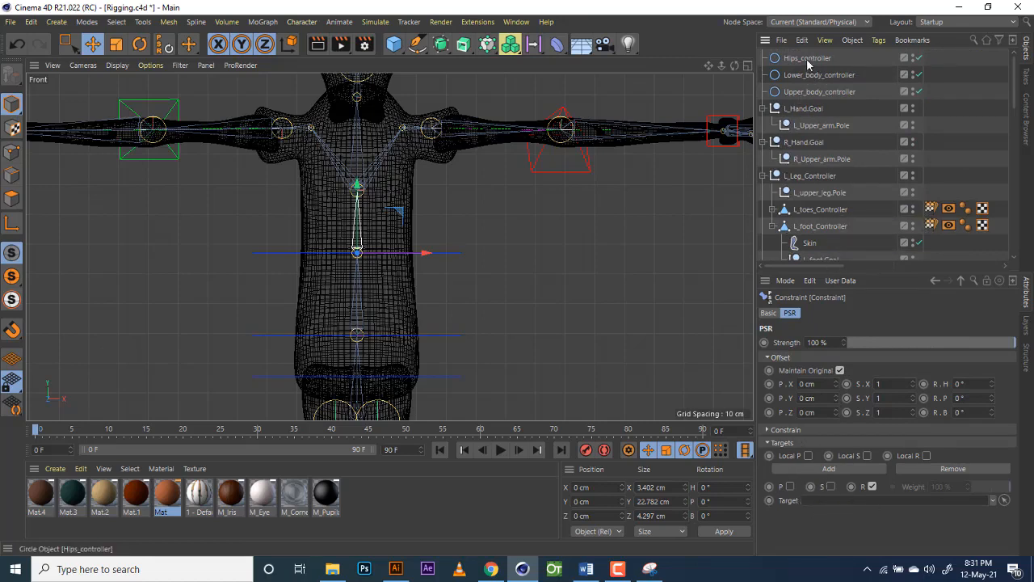
{"action": "left_click_drag", "start_coordinate": [814, 94], "coordinate": [838, 507]}
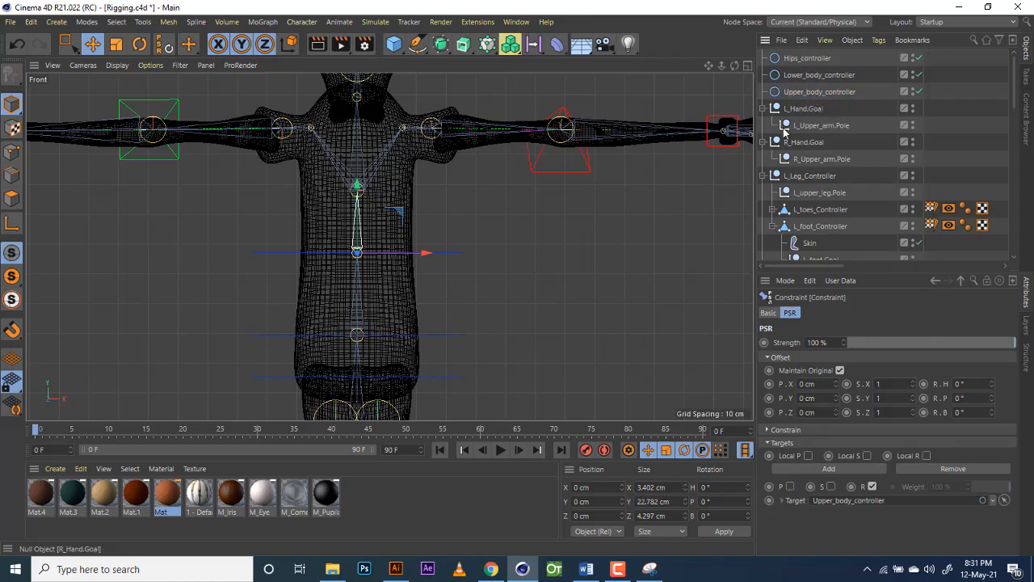
Step: Test Upper_body_controller in the Perspective view by pitching it about 32°, and reset its transformation
{"action": "left_click", "coordinate": [819, 91]}
{"action": "left_click", "coordinate": [745, 64]}
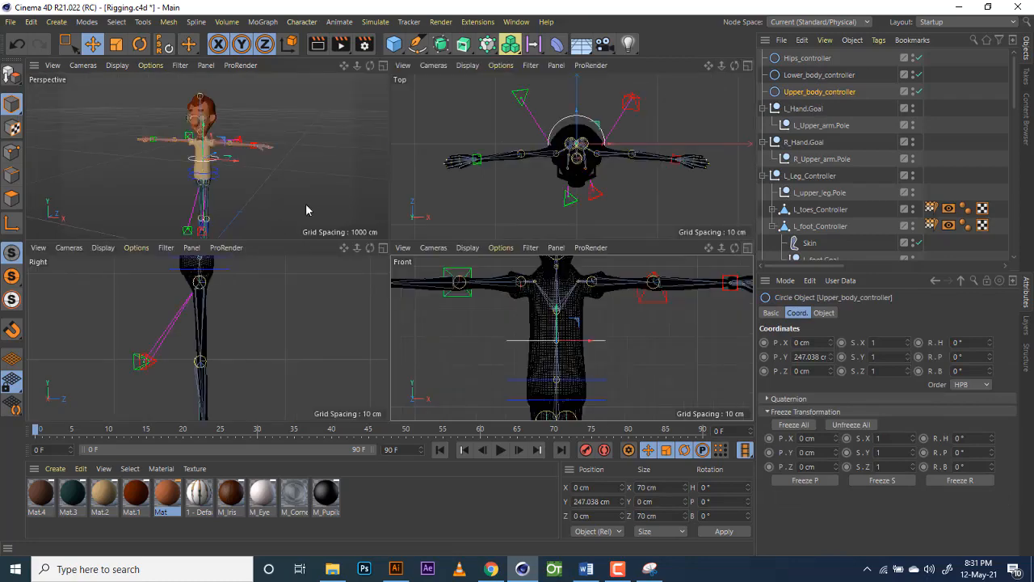
{"action": "left_click", "coordinate": [382, 65]}
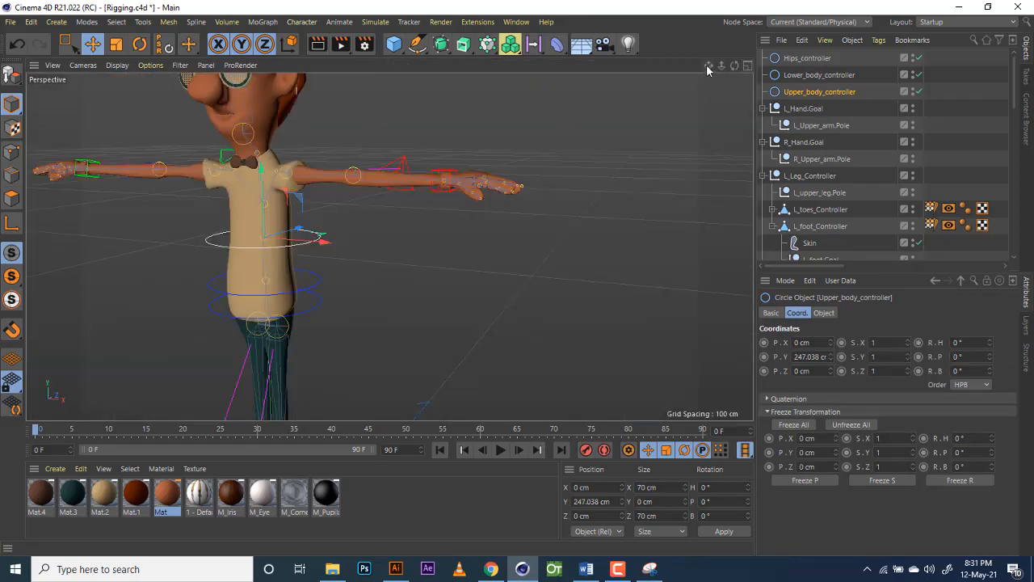
{"action": "scroll", "coordinate": [390, 247], "scroll_direction": "down", "scroll_amount": 1}
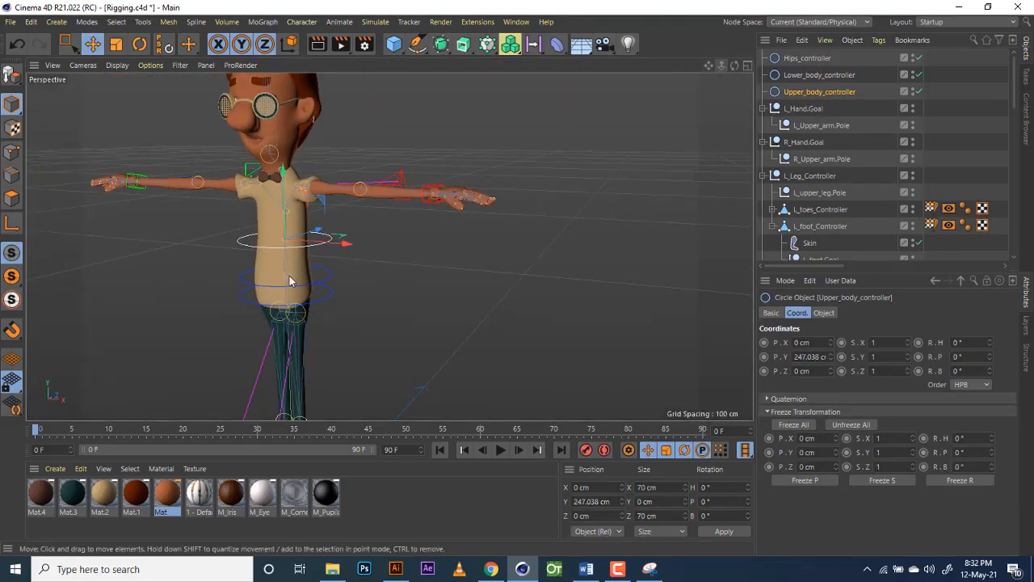
{"action": "left_click", "coordinate": [140, 45]}
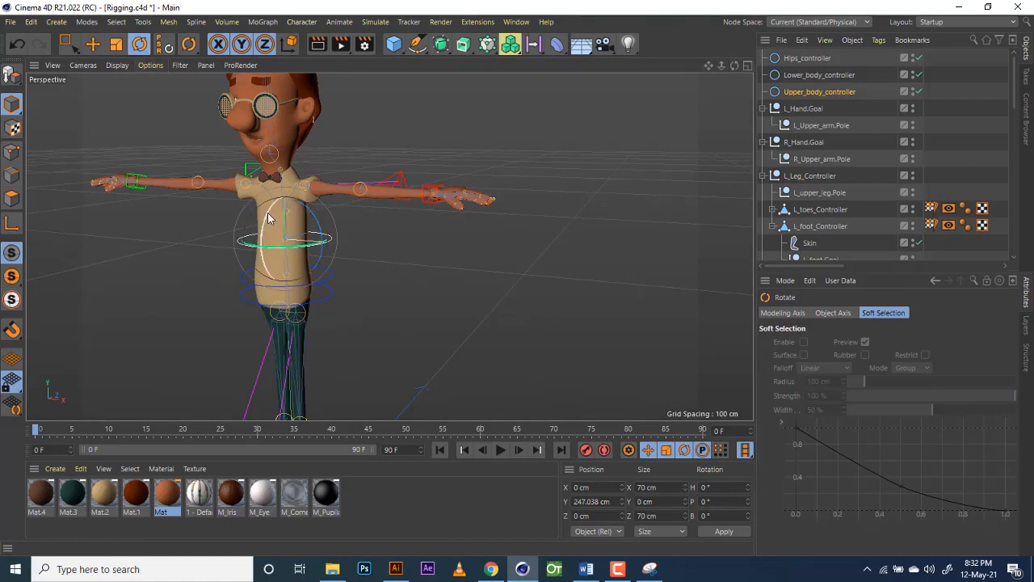
{"action": "left_click_drag", "start_coordinate": [269, 228], "coordinate": [347, 239]}
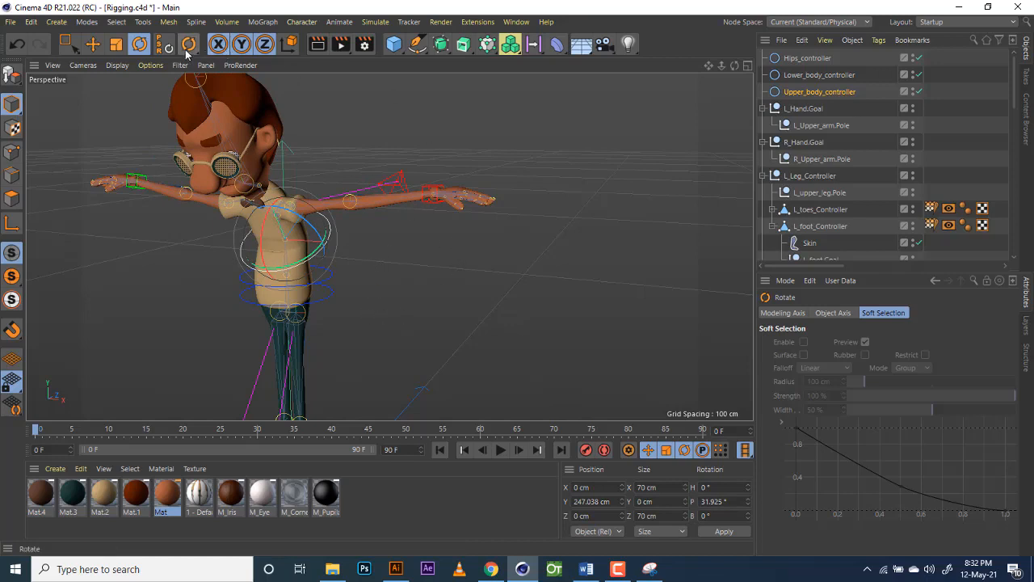
{"action": "left_click", "coordinate": [164, 44]}
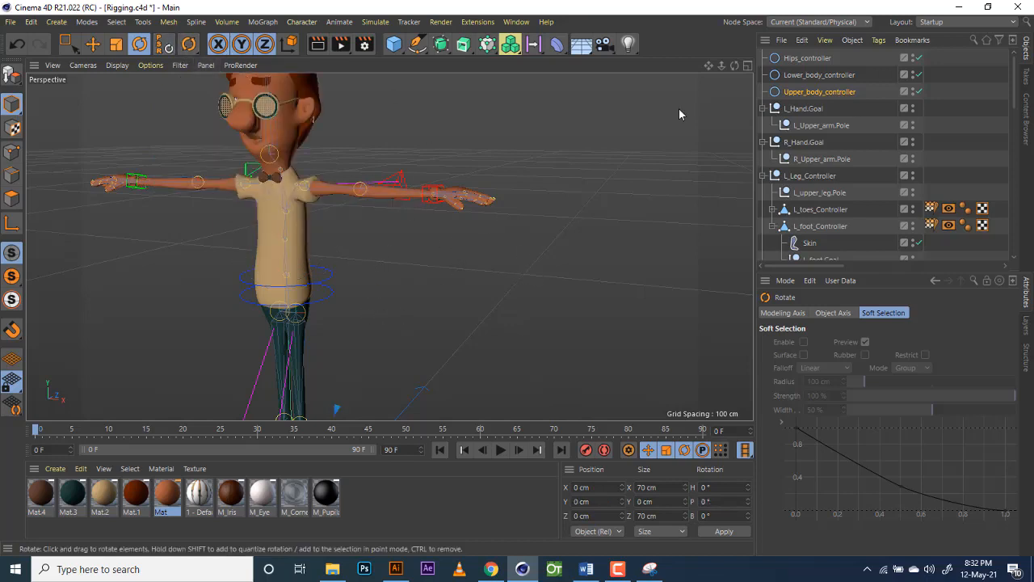
Step: Duplicate Upper_body_controller and rename the copy as Chest_controller
{"action": "left_click_drag", "start_coordinate": [734, 65], "coordinate": [389, 246]}
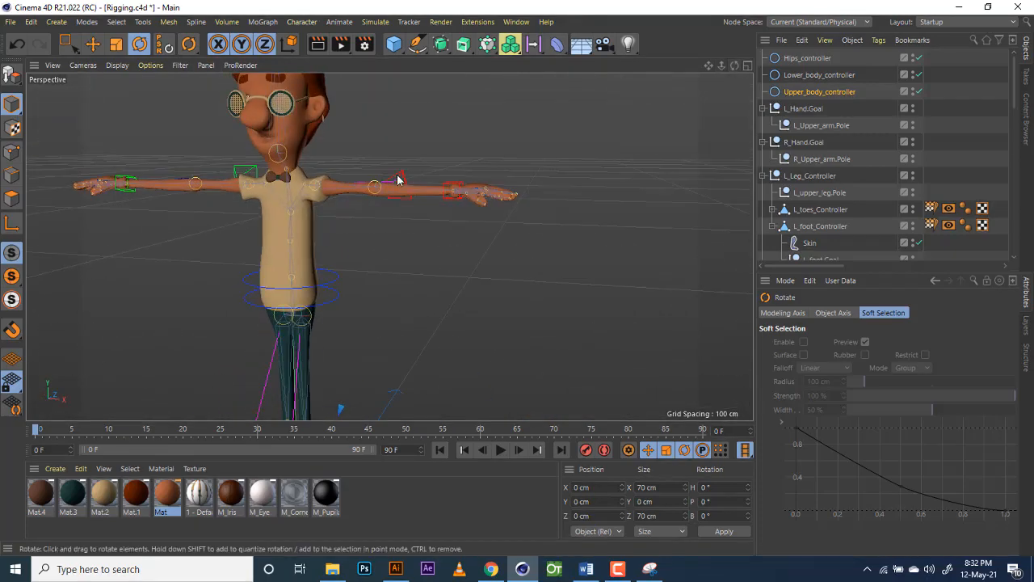
{"action": "left_click_drag", "start_coordinate": [835, 95], "coordinate": [840, 110], "text": "ctrl"}
{"action": "double_click", "coordinate": [843, 109]}
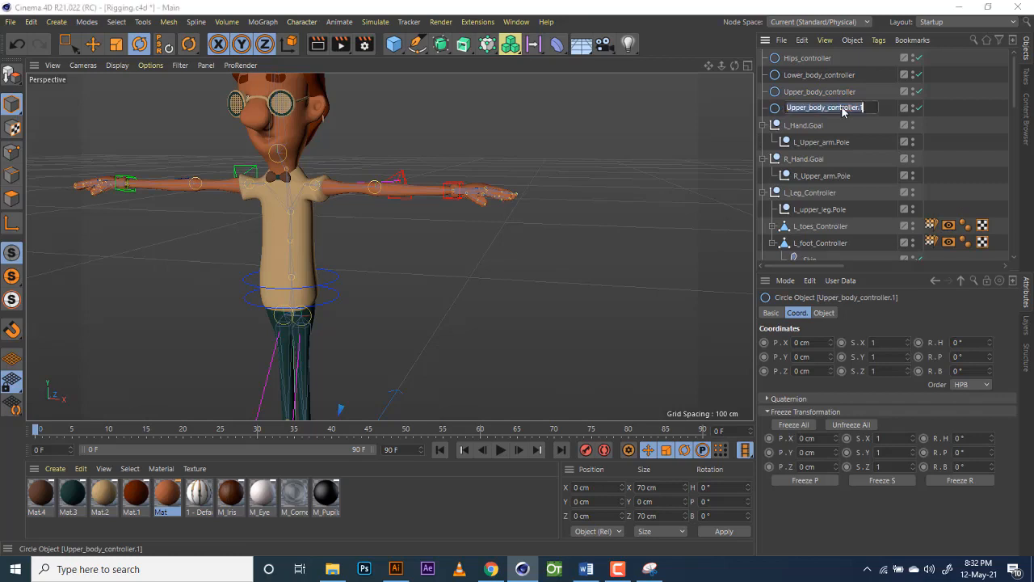
{"action": "type", "text": "Chest_"}
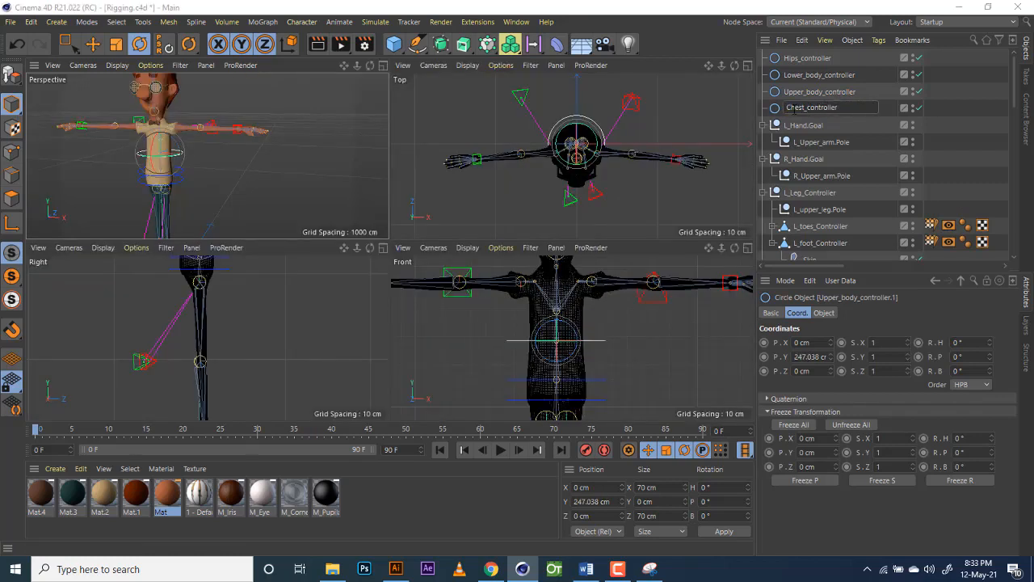
{"action": "key", "text": "Return"}
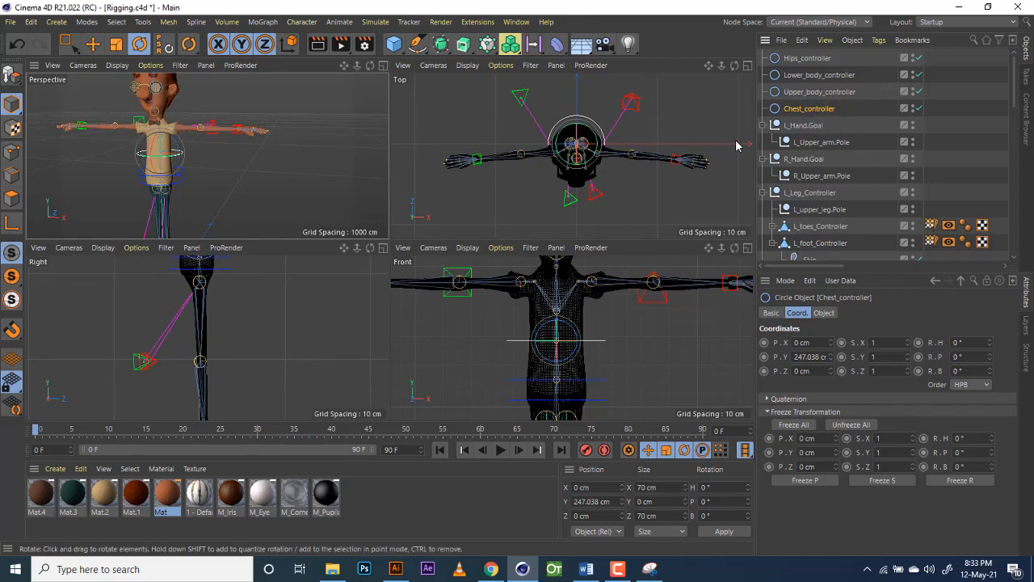
Step: Move Chest_controller straight up in the Front view to the base of the L_Chest joint, at Y about 268 cm
{"action": "left_click", "coordinate": [748, 254]}
{"action": "left_click", "coordinate": [748, 250]}
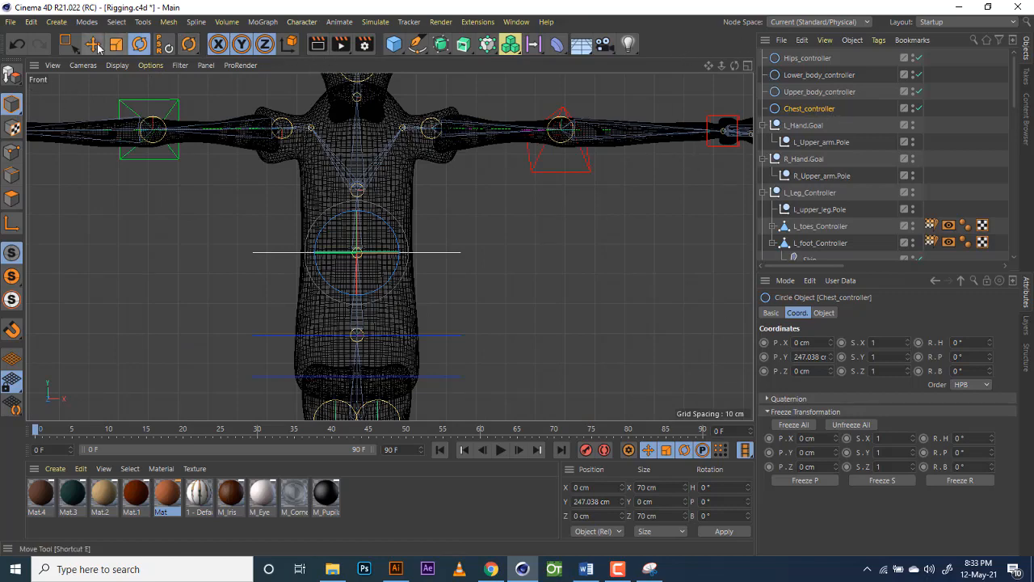
{"action": "key", "text": "e"}
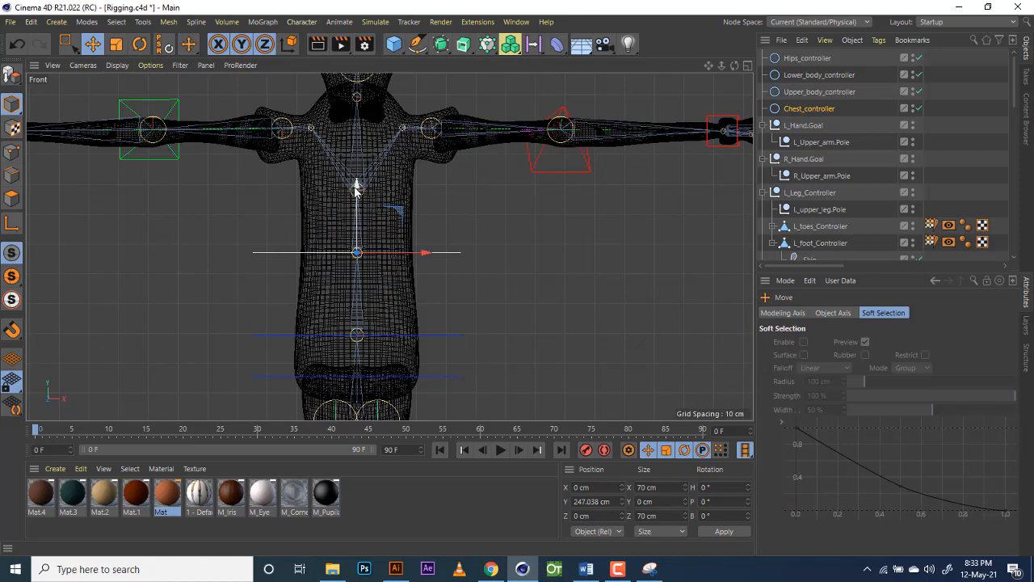
{"action": "left_click_drag", "start_coordinate": [356, 187], "coordinate": [356, 121]}
{"action": "scroll", "coordinate": [342, 266], "scroll_direction": "up", "scroll_amount": 2}
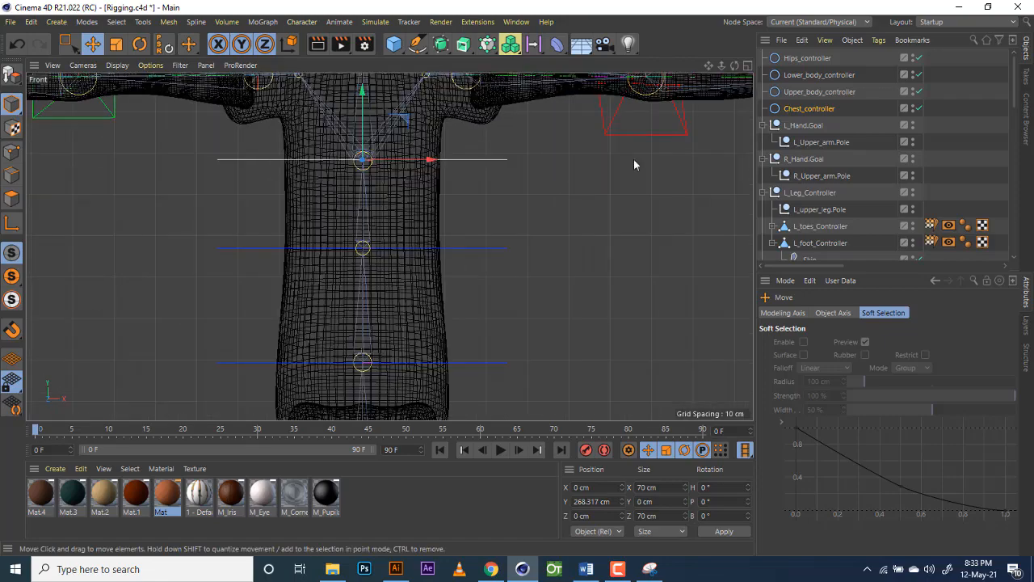
{"action": "left_click_drag", "start_coordinate": [707, 68], "coordinate": [724, 174]}
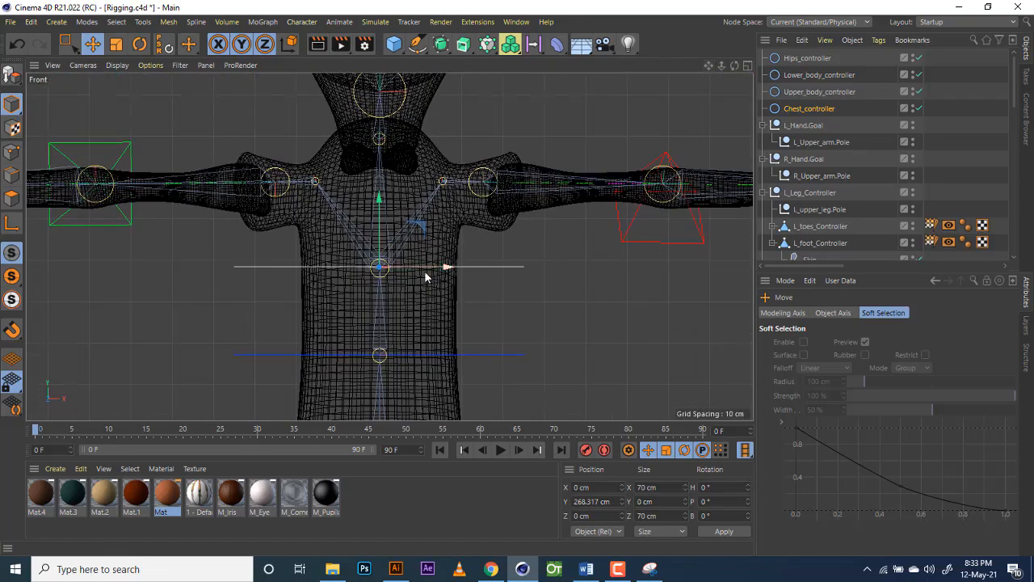
{"action": "scroll", "coordinate": [426, 275], "scroll_direction": "up", "scroll_amount": 3}
{"action": "scroll", "coordinate": [424, 271], "scroll_direction": "up", "scroll_amount": 2}
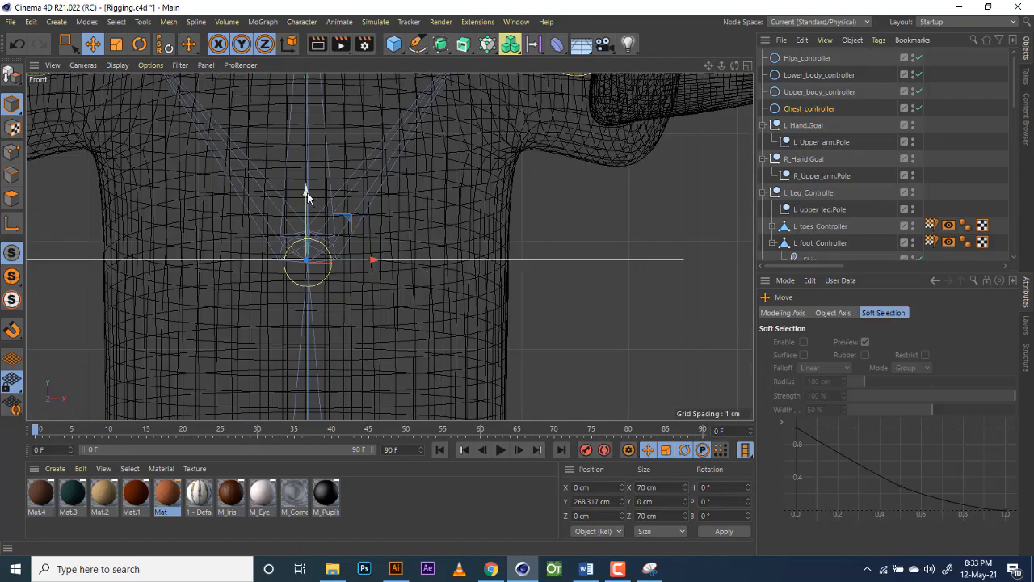
{"action": "left_click_drag", "start_coordinate": [308, 194], "coordinate": [308, 196]}
{"action": "scroll", "coordinate": [388, 265], "scroll_direction": "down", "scroll_amount": 3}
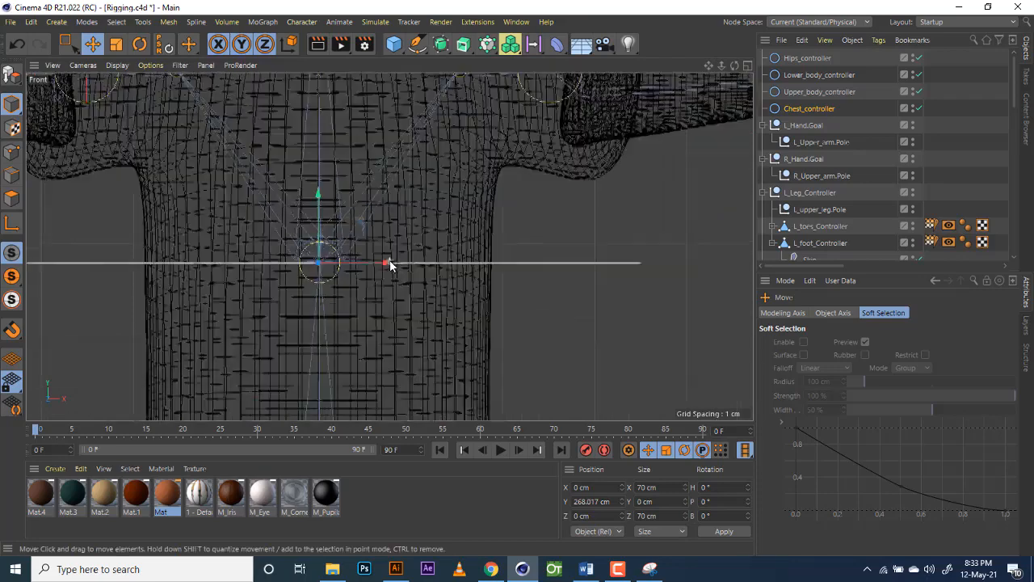
{"action": "scroll", "coordinate": [456, 279], "scroll_direction": "down", "scroll_amount": 4}
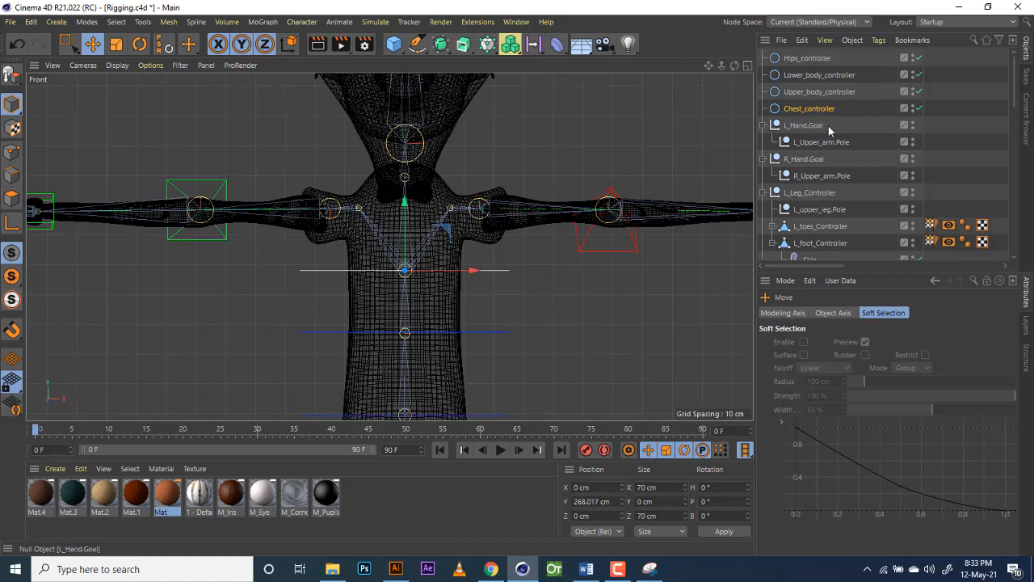
Step: Add a Constraint tag to the L_Chest joint
{"action": "scroll", "coordinate": [823, 118], "scroll_direction": "down", "scroll_amount": 5}
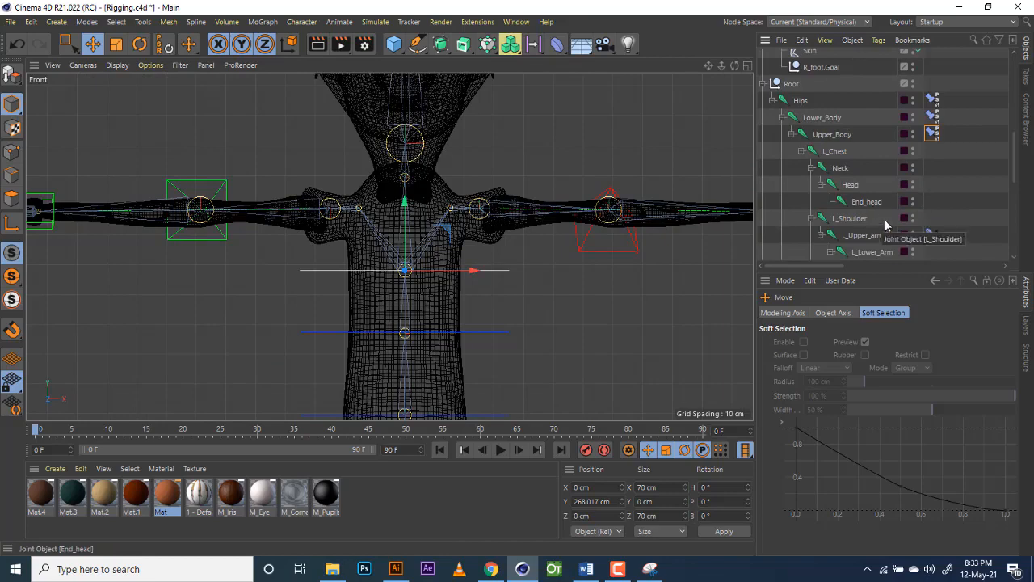
{"action": "left_click", "coordinate": [837, 152]}
{"action": "right_click", "coordinate": [841, 156]}
{"action": "mouse_move", "coordinate": [872, 148]}
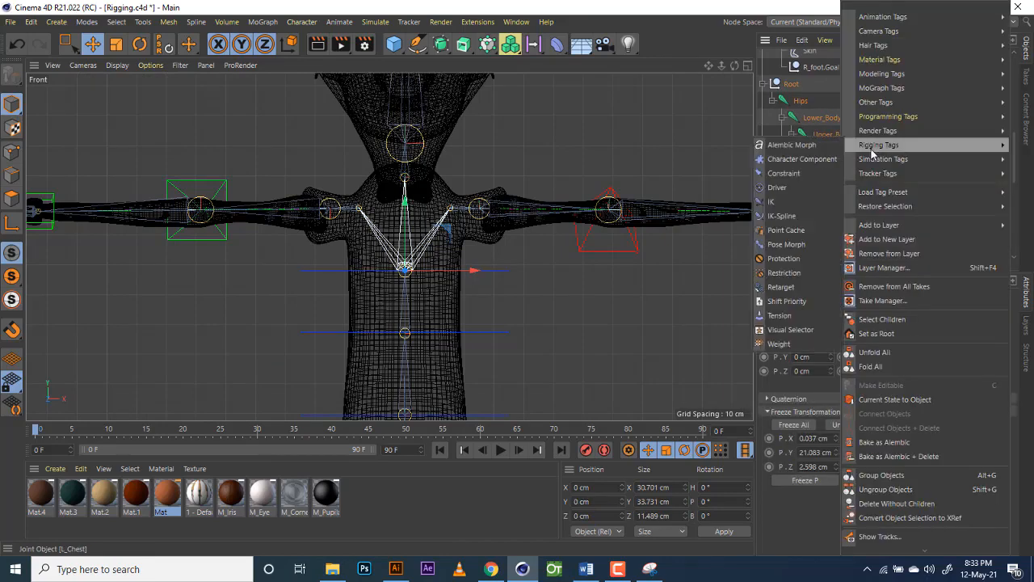
{"action": "left_click", "coordinate": [791, 177]}
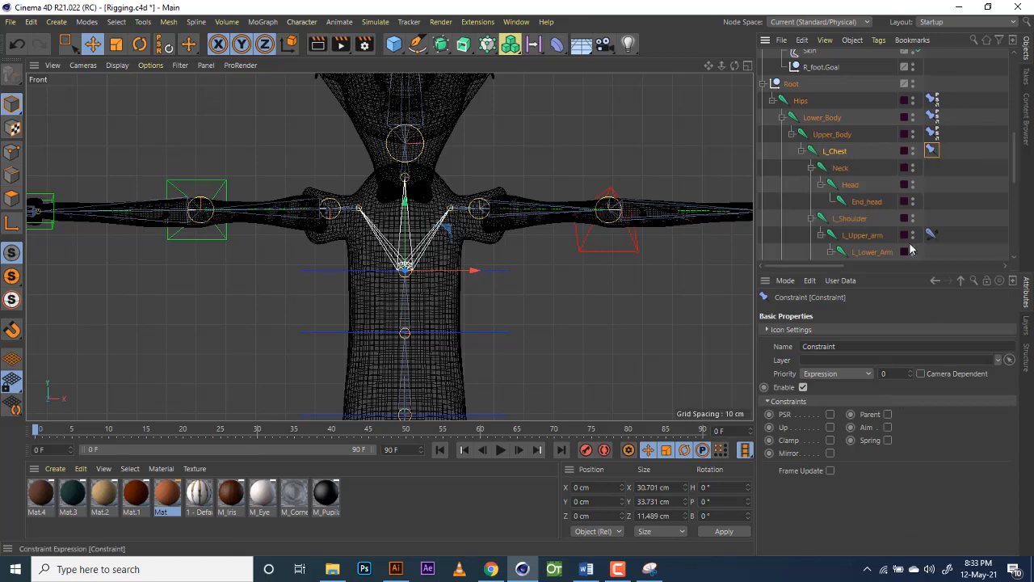
Step: Enable a PSR constraint on the L_Chest joint with Maintain Original, rotation only, targeting Chest_controller
{"action": "left_click", "coordinate": [830, 414]}
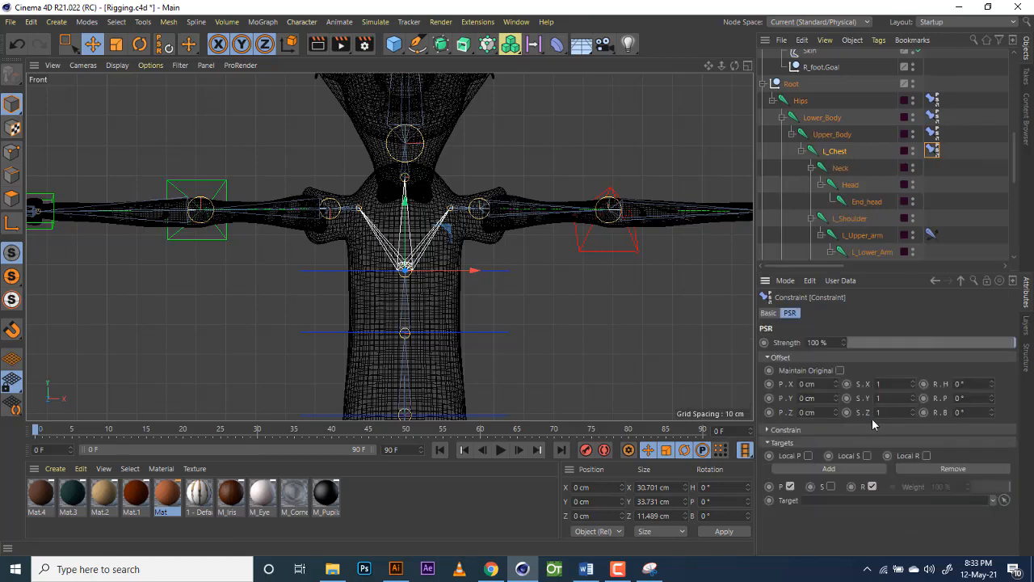
{"action": "left_click", "coordinate": [840, 370]}
{"action": "left_click", "coordinate": [791, 487]}
{"action": "scroll", "coordinate": [826, 106], "scroll_direction": "down", "scroll_amount": 5}
{"action": "scroll", "coordinate": [826, 105], "scroll_direction": "up", "scroll_amount": 3}
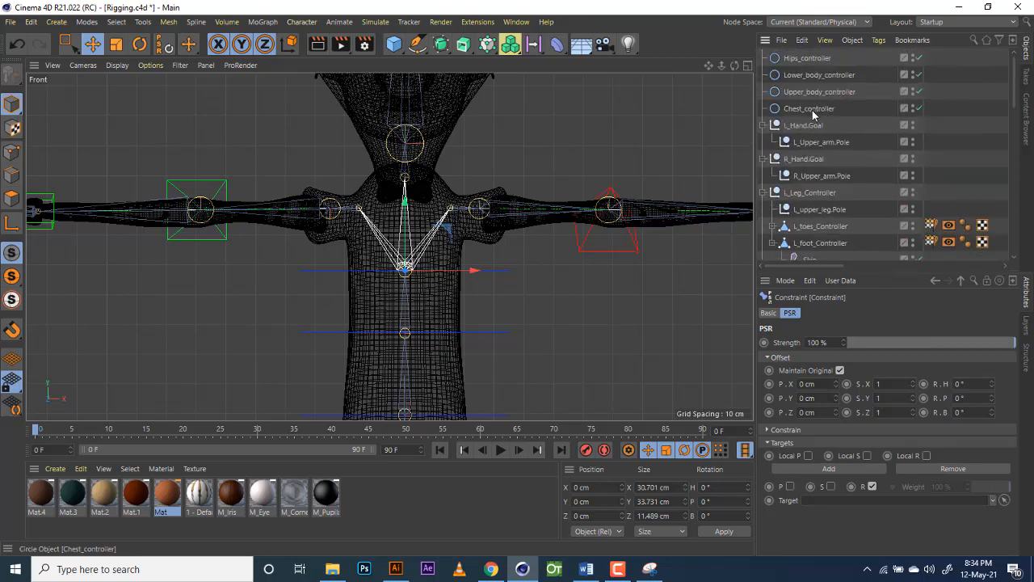
{"action": "left_click_drag", "start_coordinate": [813, 114], "coordinate": [845, 505]}
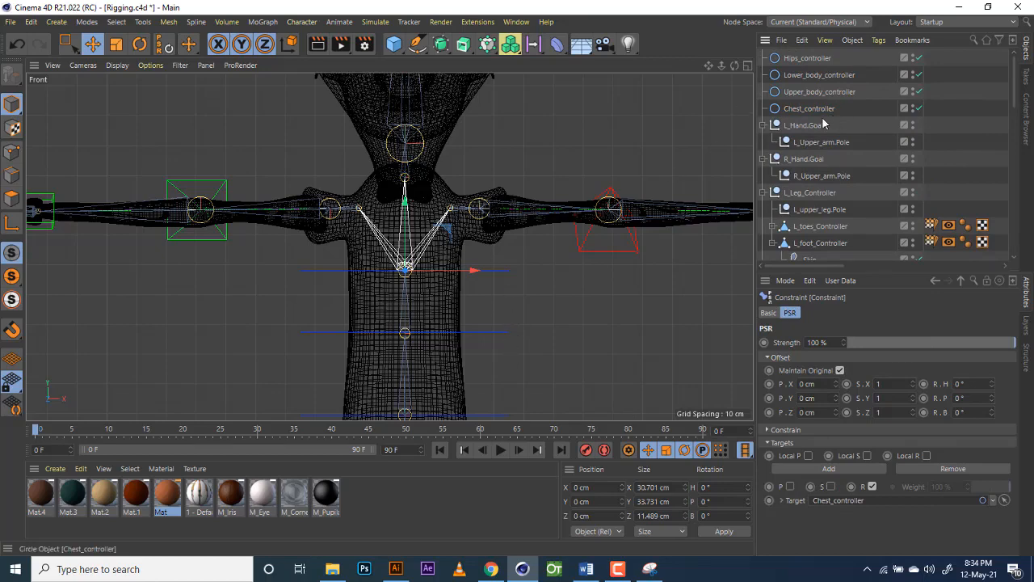
Step: Test Chest_controller in the Perspective view by pitching it about -37°, and undo the rotation
{"action": "left_click", "coordinate": [747, 66]}
{"action": "left_click", "coordinate": [383, 67]}
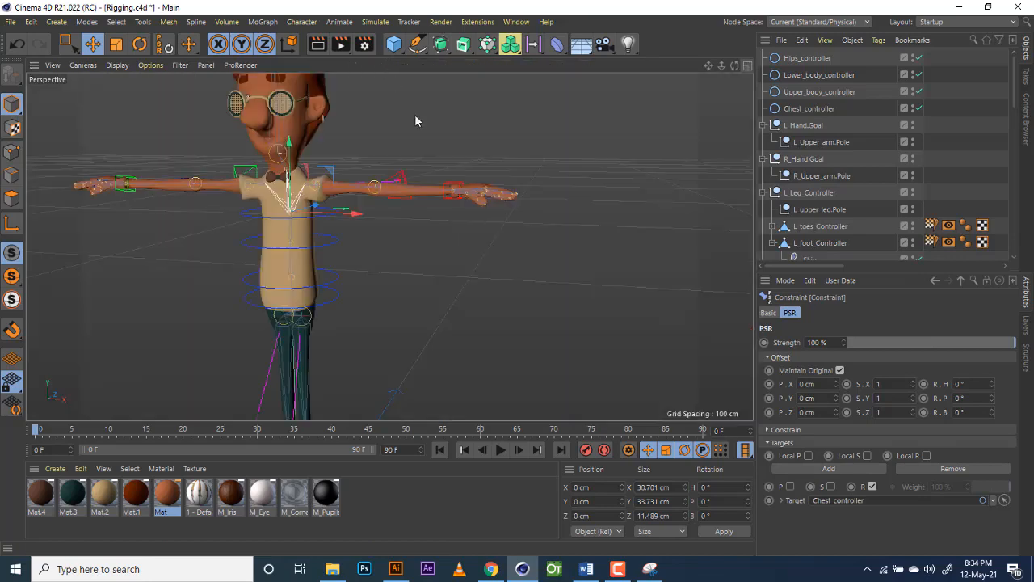
{"action": "left_click", "coordinate": [818, 108]}
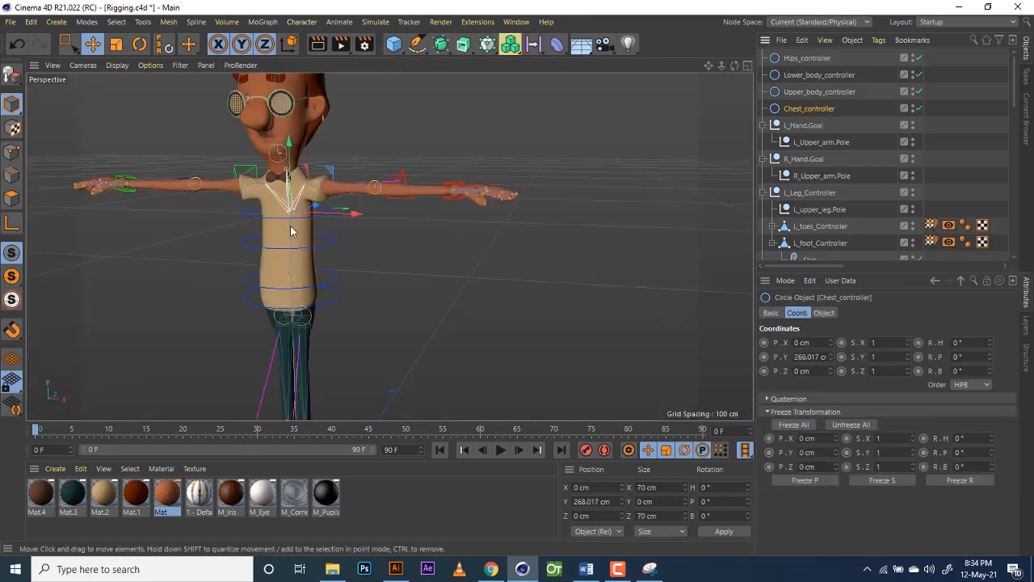
{"action": "left_click", "coordinate": [140, 43]}
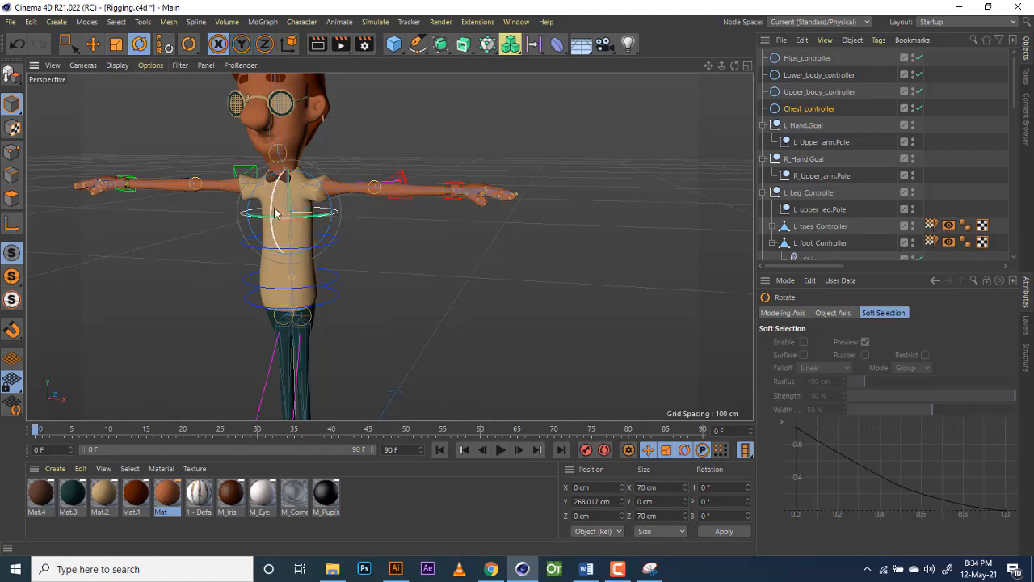
{"action": "left_click_drag", "start_coordinate": [278, 206], "coordinate": [297, 150]}
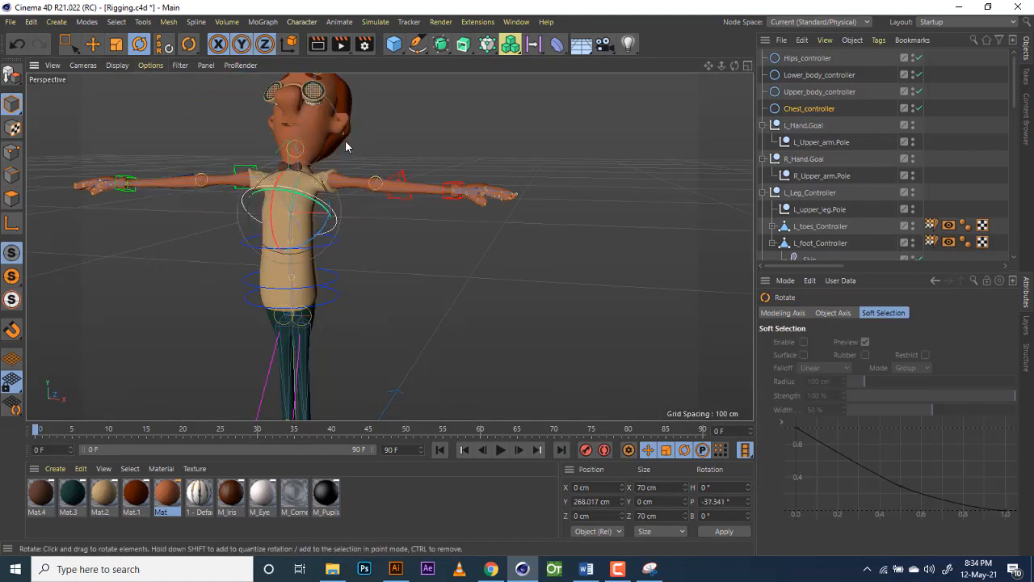
{"action": "key", "text": "ctrl+z"}
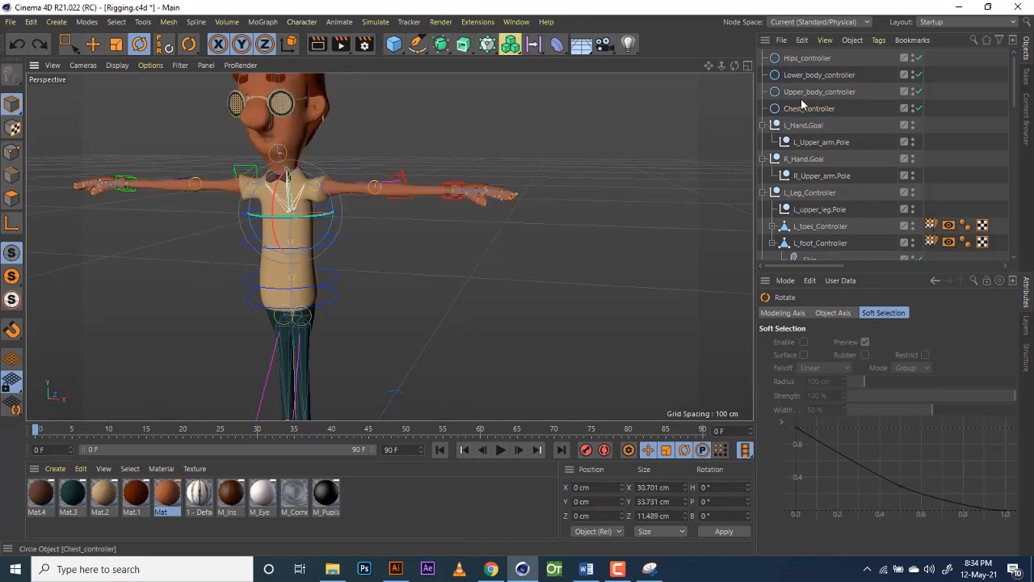
Step: Set the radius of the Chest_controller circle to 30 cm
{"action": "left_click", "coordinate": [806, 59]}
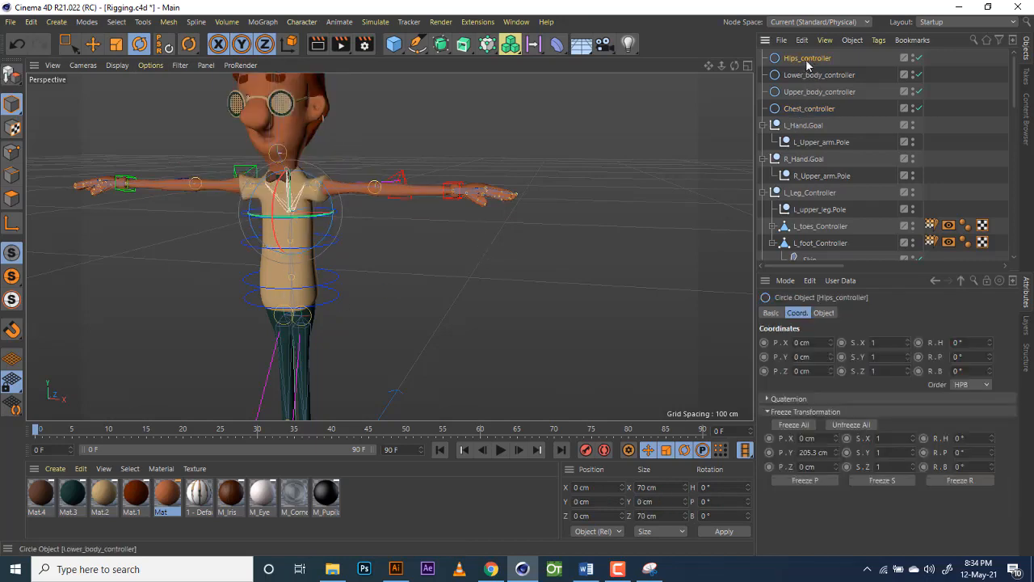
{"action": "left_click", "coordinate": [812, 108]}
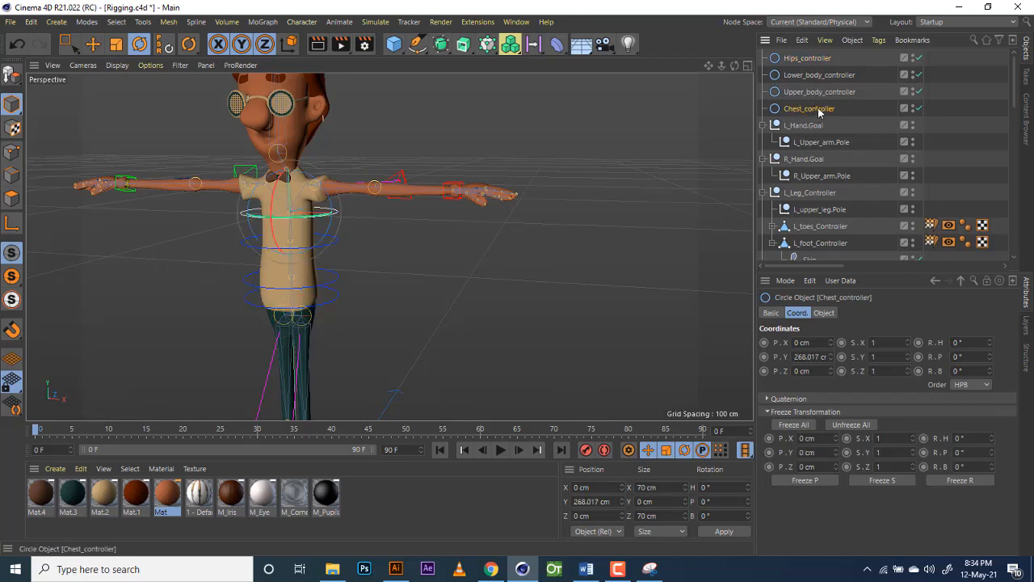
{"action": "left_click", "coordinate": [824, 313]}
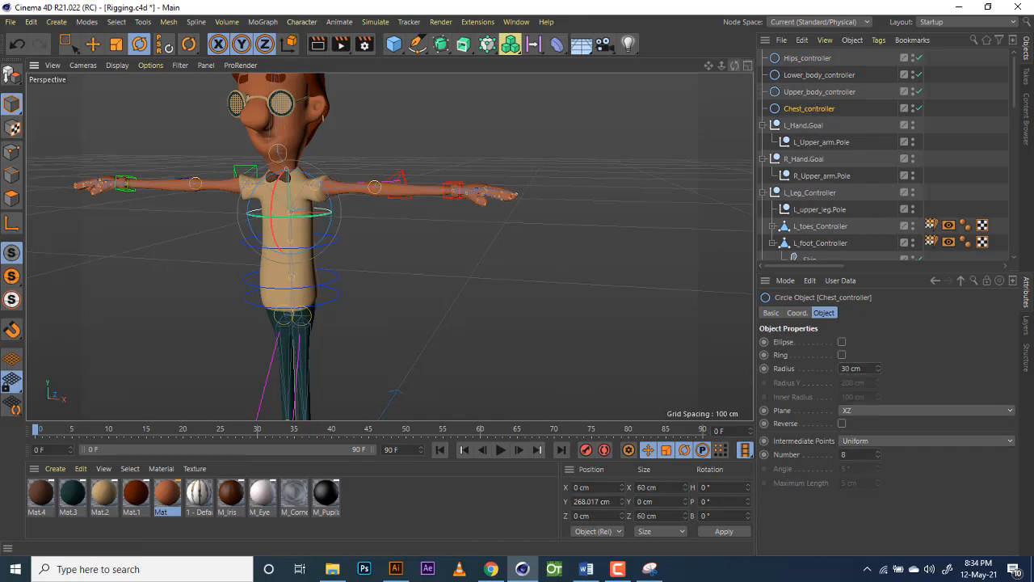
Step: Set the radius of the Chest_controller circle to 25 cm
{"action": "left_click_drag", "start_coordinate": [734, 66], "coordinate": [751, 202]}
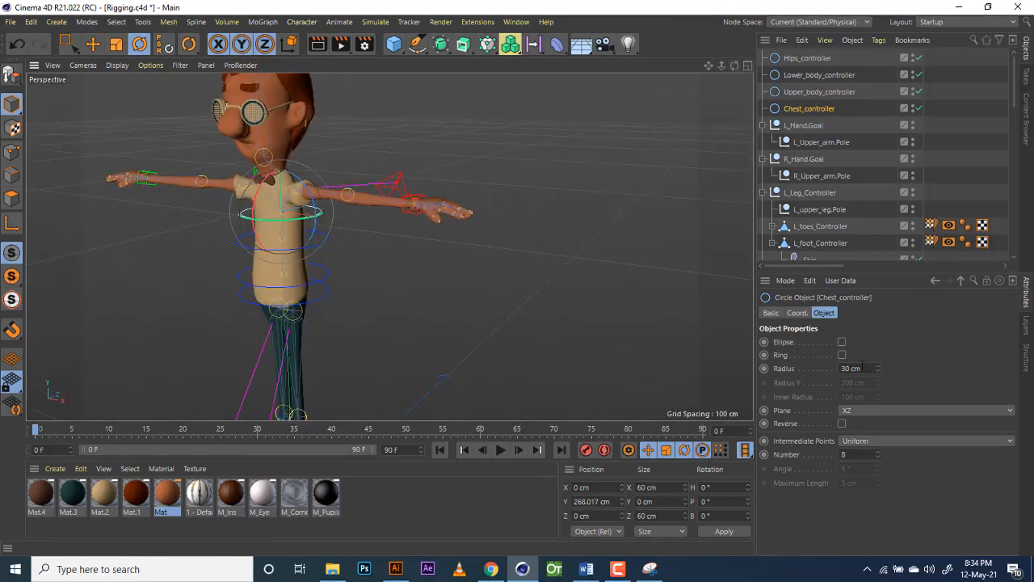
{"action": "left_click", "coordinate": [843, 369]}
{"action": "type", "text": "25"}
{"action": "key", "text": "Return"}
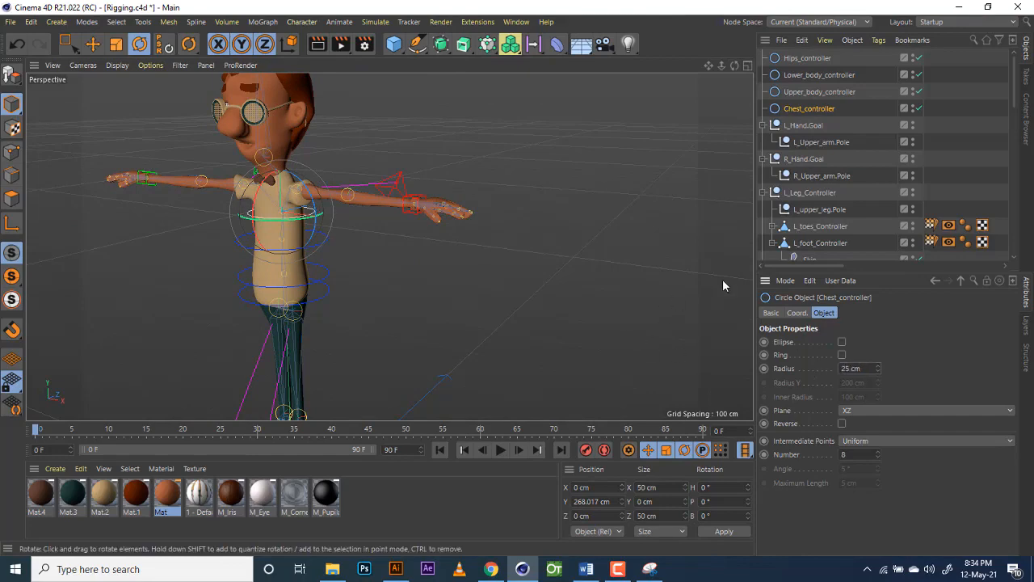
Step: Try rotating Chest_controller from a side angle, and undo the rotation together with its radius changes
{"action": "mouse_move", "coordinate": [735, 66]}
{"action": "left_mouse_down"}
{"action": "mouse_move", "coordinate": [695, 67]}
{"action": "mouse_move", "coordinate": [731, 68]}
{"action": "mouse_move", "coordinate": [719, 68]}
{"action": "left_mouse_up"}
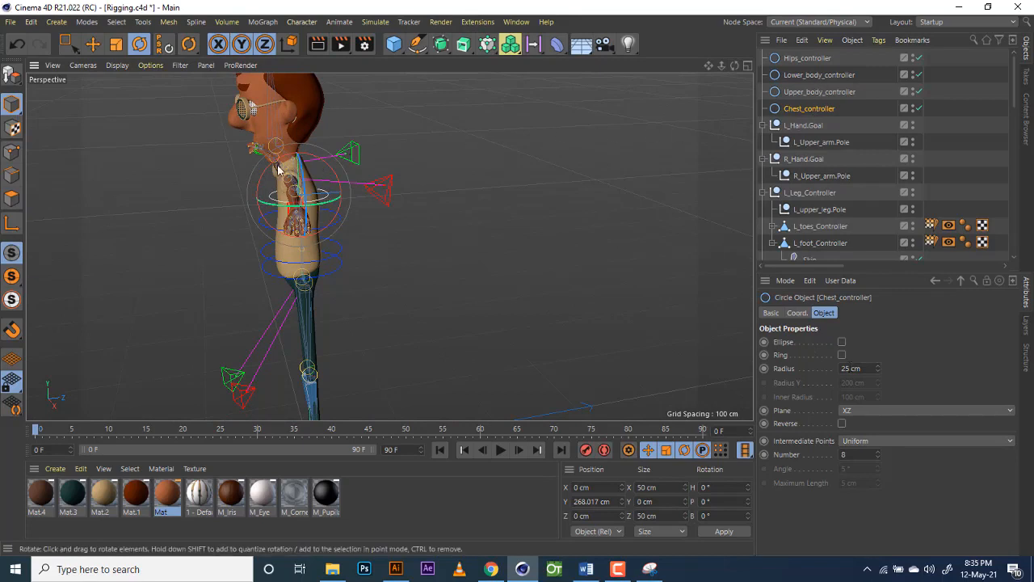
{"action": "left_click_drag", "start_coordinate": [267, 169], "coordinate": [253, 121]}
{"action": "key", "text": "ctrl+z"}
{"action": "key", "text": "ctrl+z"}
{"action": "left_click_drag", "start_coordinate": [735, 65], "coordinate": [389, 245]}
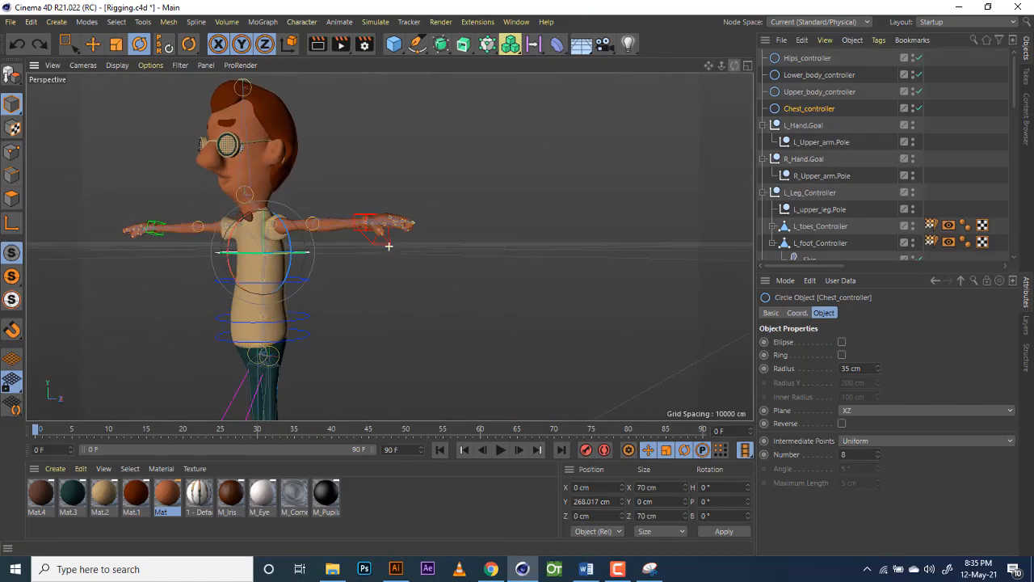
Step: Reduce the radius of the Upper_body_controller circle to 30 cm
{"action": "left_click", "coordinate": [818, 92]}
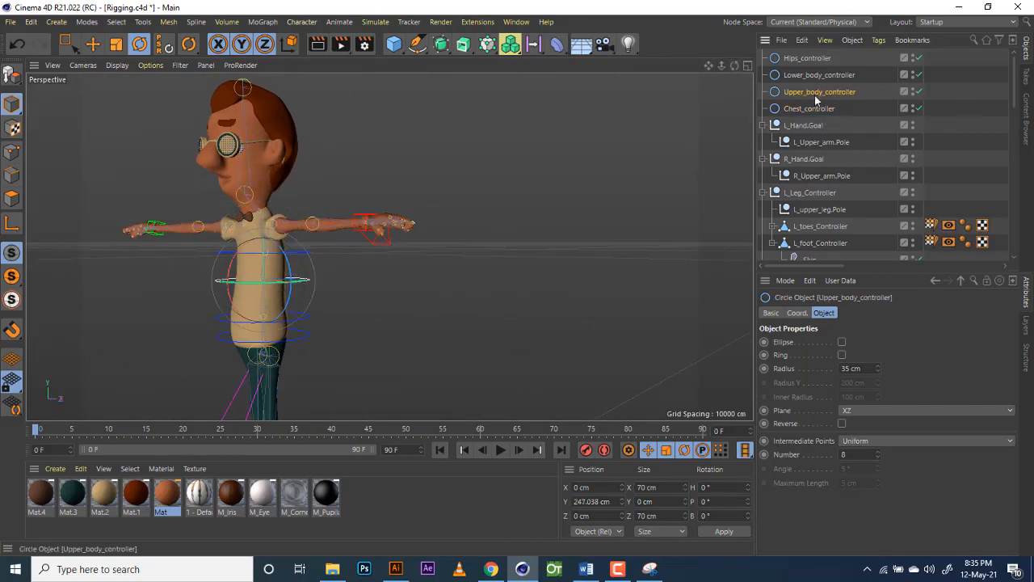
{"action": "left_click_drag", "start_coordinate": [731, 65], "coordinate": [618, 68]}
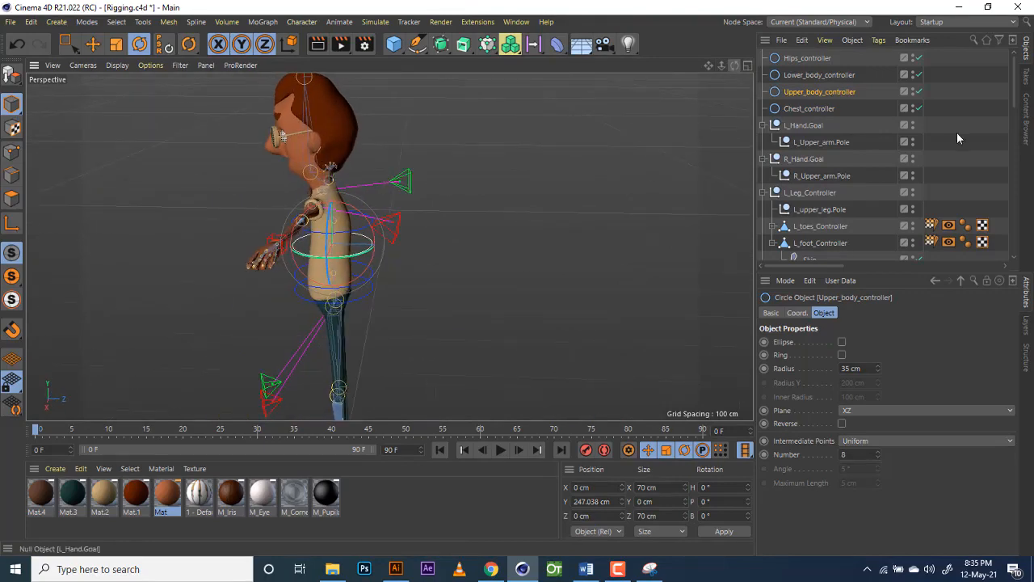
{"action": "left_click", "coordinate": [879, 370]}
{"action": "left_click", "coordinate": [879, 370]}
{"action": "left_click", "coordinate": [878, 370]}
{"action": "left_click", "coordinate": [879, 371]}
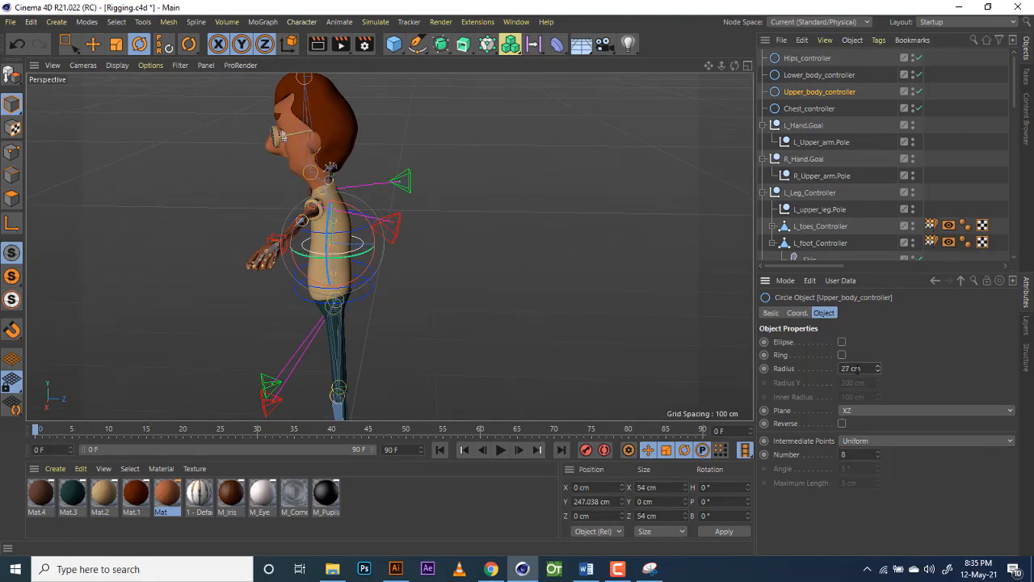
{"action": "left_click", "coordinate": [879, 370]}
{"action": "key", "text": "Return"}
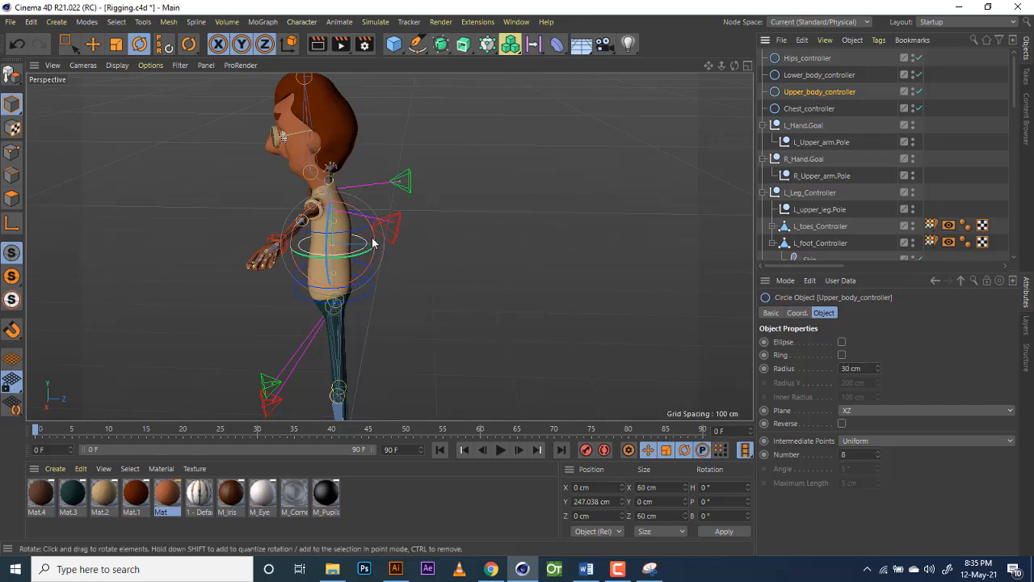
Step: Test Upper_body_controller by tilting it freely and by pitching it about 51°, undoing each rotation
{"action": "mouse_move", "coordinate": [371, 250]}
{"action": "left_mouse_down"}
{"action": "mouse_move", "coordinate": [333, 227]}
{"action": "mouse_move", "coordinate": [311, 229]}
{"action": "mouse_move", "coordinate": [382, 236]}
{"action": "left_mouse_up"}
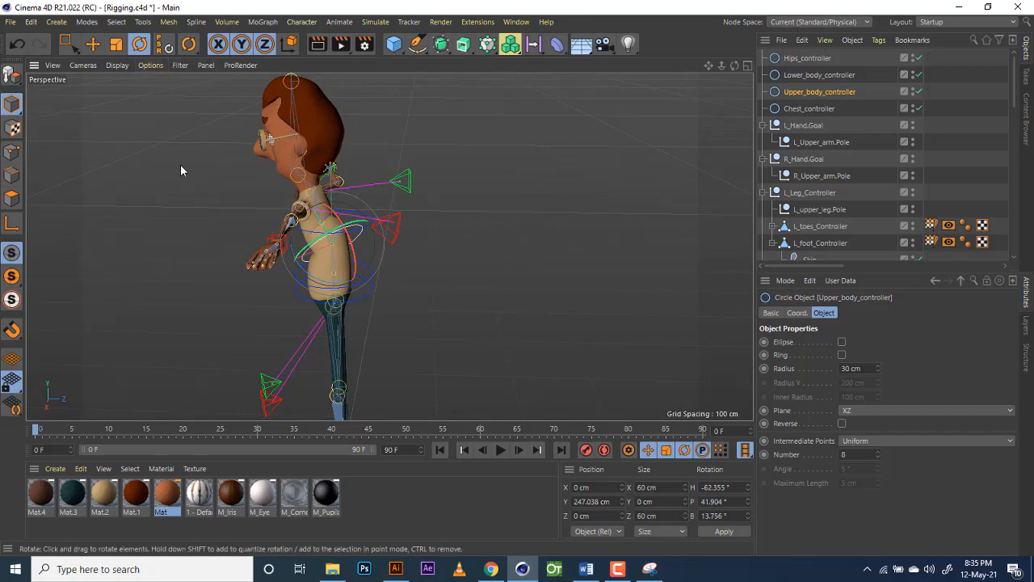
{"action": "key", "text": "ctrl+z"}
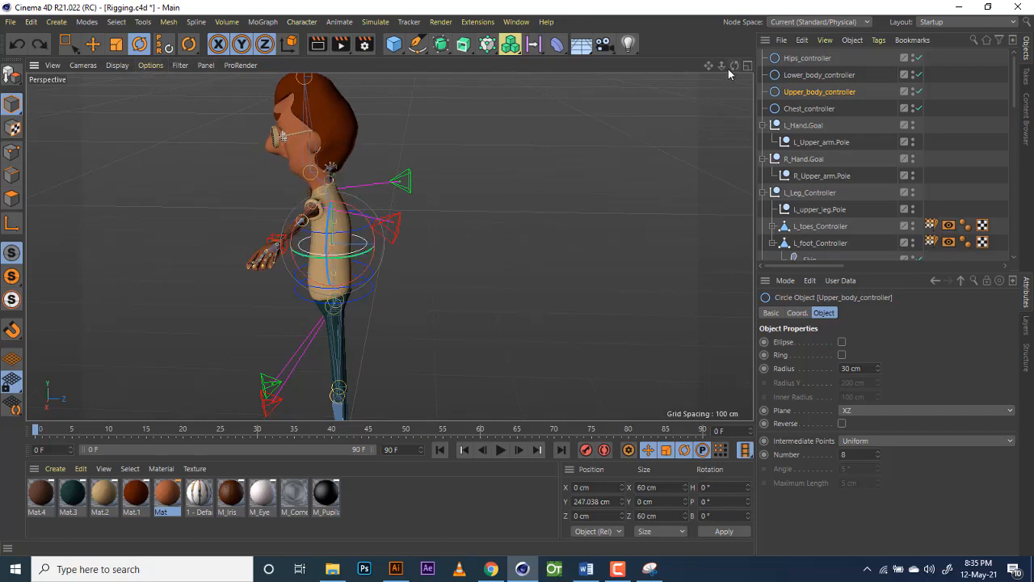
{"action": "left_click_drag", "start_coordinate": [734, 67], "coordinate": [857, 47]}
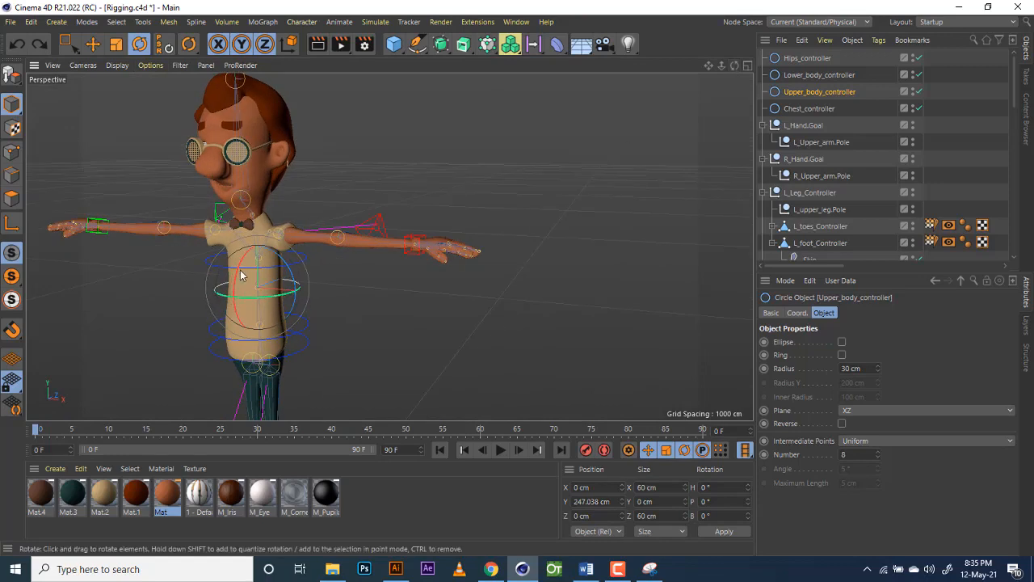
{"action": "left_click_drag", "start_coordinate": [239, 279], "coordinate": [212, 327]}
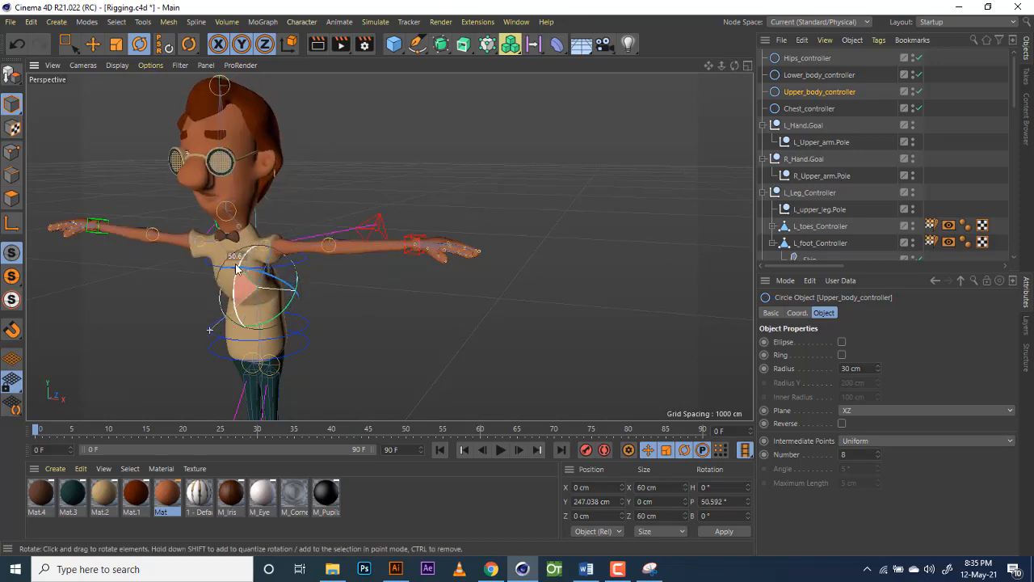
{"action": "key", "text": "ctrl+z"}
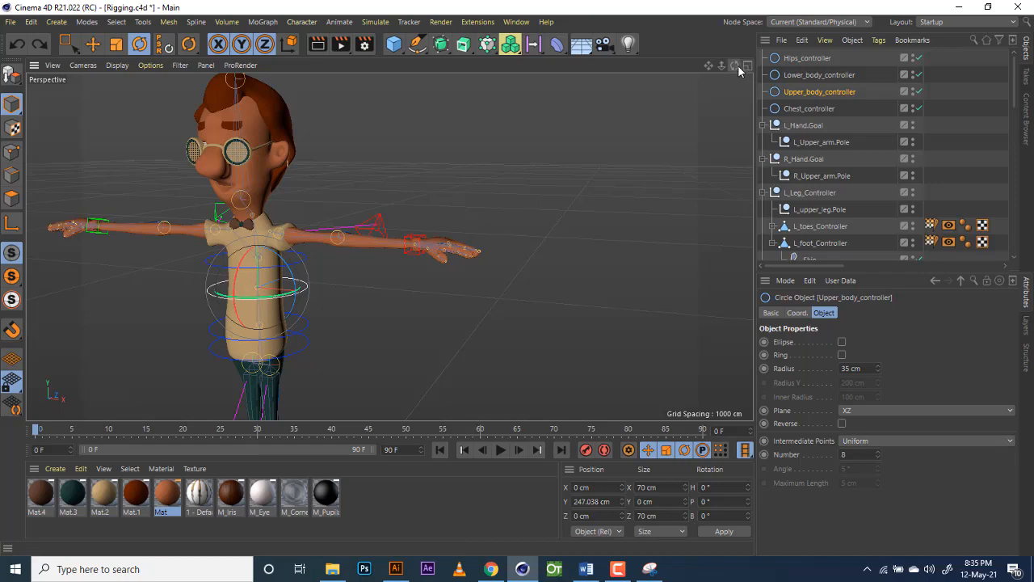
Step: Set the radius of Upper_body_controller back to 30 cm
{"action": "left_click", "coordinate": [850, 368]}
{"action": "key", "text": "Return"}
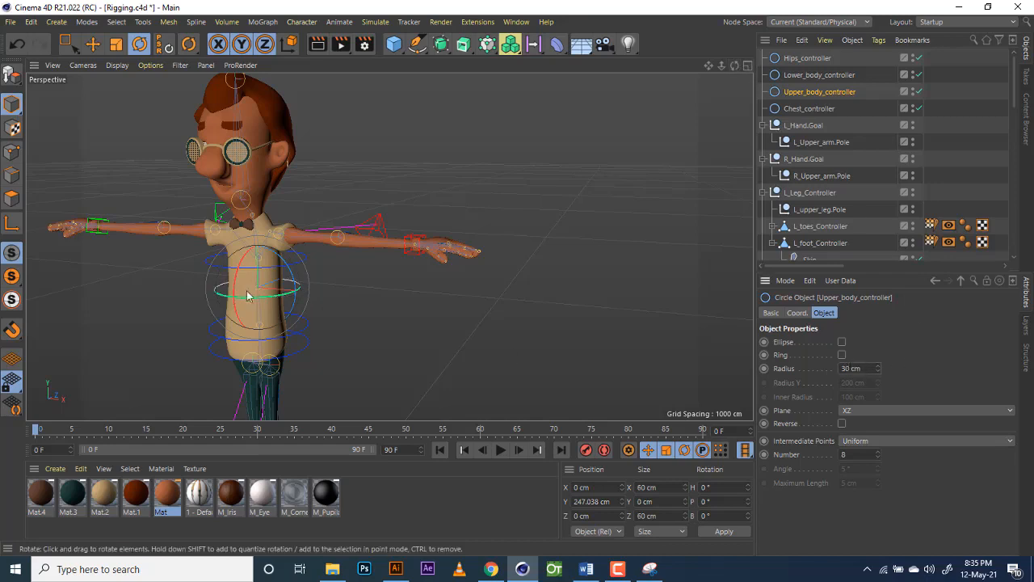
{"action": "mouse_move", "coordinate": [734, 65]}
{"action": "left_mouse_down"}
{"action": "mouse_move", "coordinate": [610, 68]}
{"action": "mouse_move", "coordinate": [726, 75]}
{"action": "left_mouse_up"}
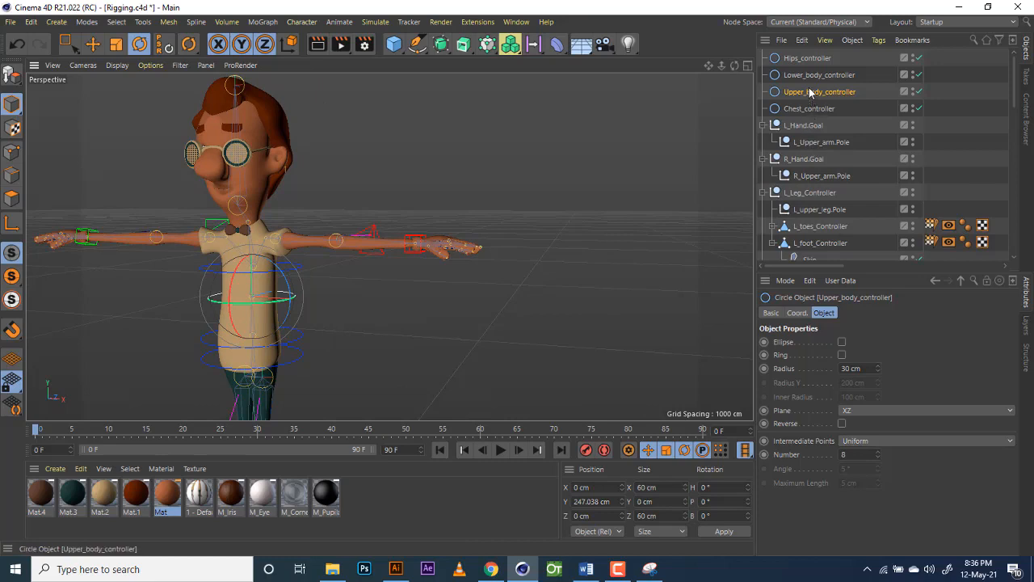
Step: Set the radius of the Hips_controller circle to 30 cm
{"action": "left_click", "coordinate": [806, 59]}
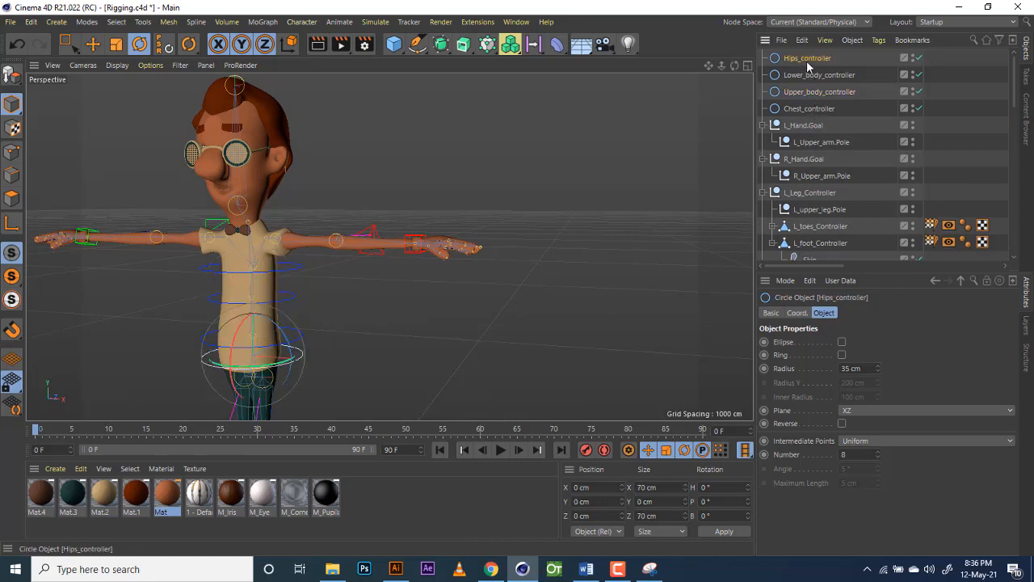
{"action": "left_click", "coordinate": [851, 368]}
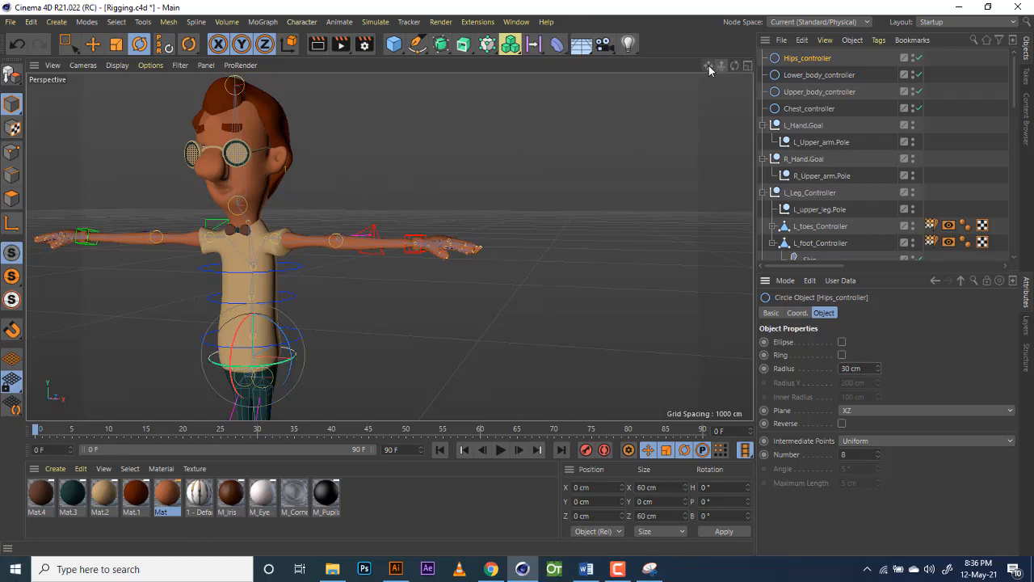
{"action": "left_click_drag", "start_coordinate": [709, 66], "coordinate": [382, 250]}
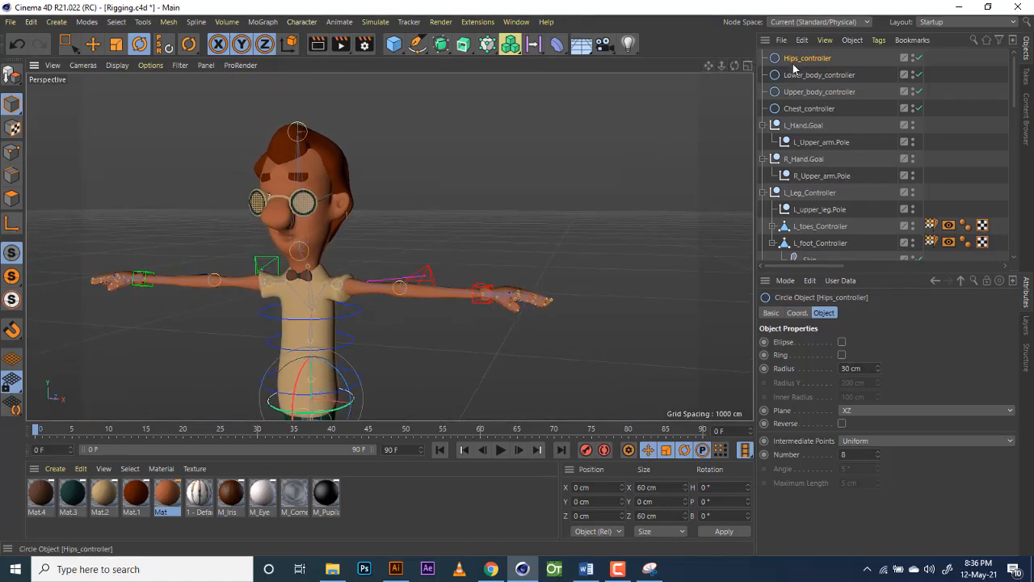
{"action": "left_click_drag", "start_coordinate": [710, 67], "coordinate": [370, 243]}
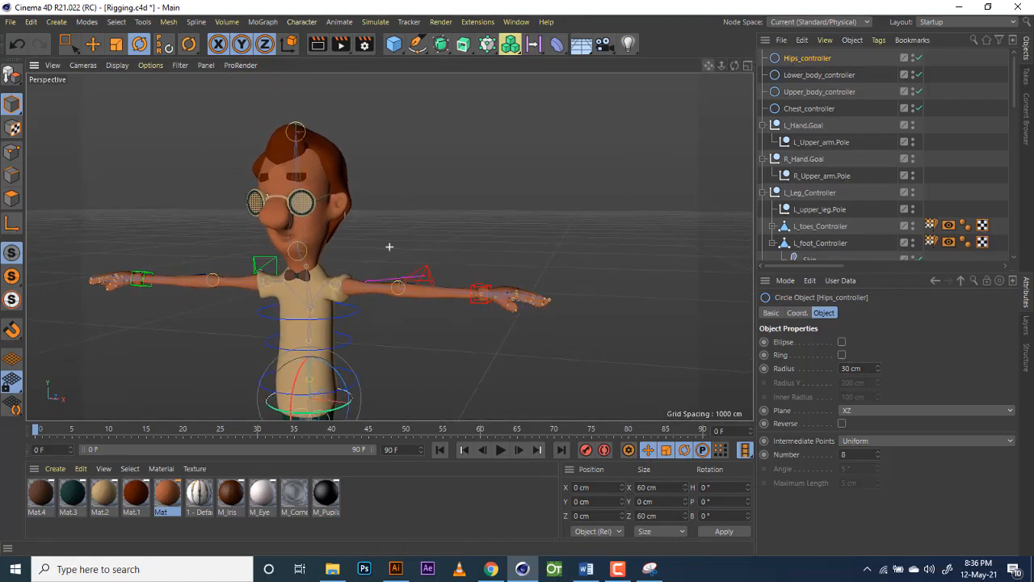
Step: Duplicate Chest_controller and rename the copy Neck_controller
{"action": "left_click", "coordinate": [814, 74]}
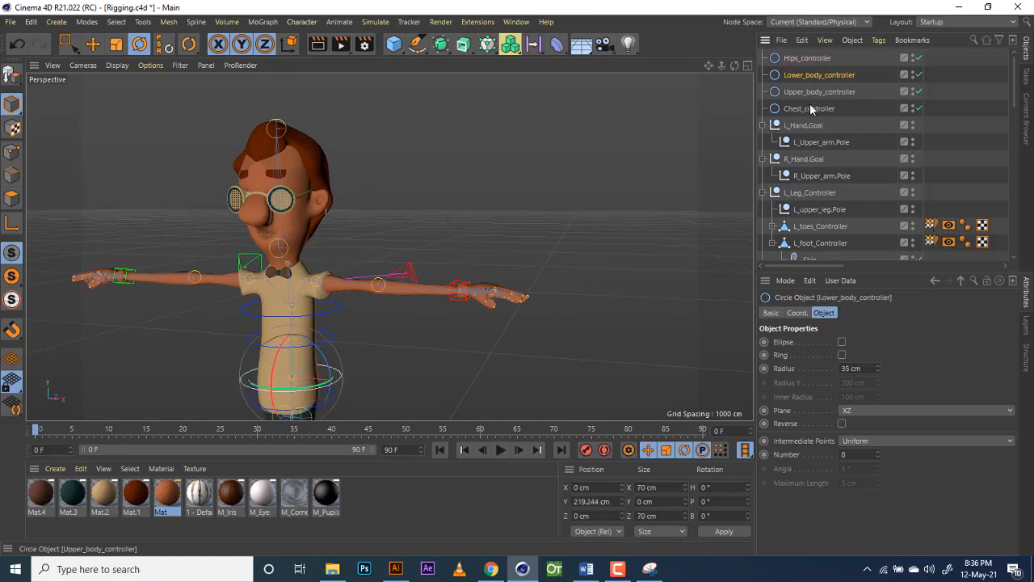
{"action": "left_click", "coordinate": [810, 108]}
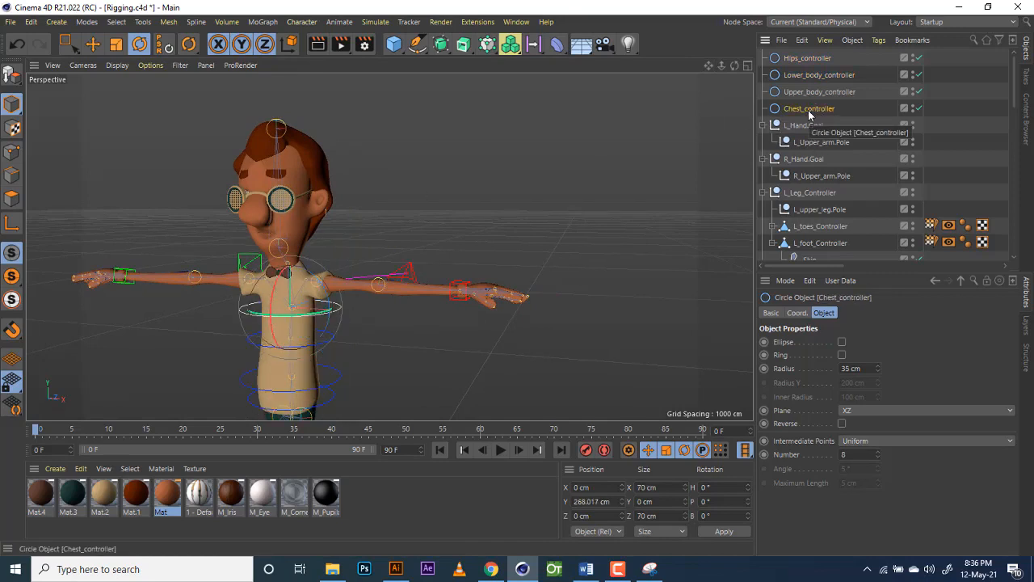
{"action": "left_click_drag", "start_coordinate": [809, 114], "coordinate": [813, 125], "text": "ctrl"}
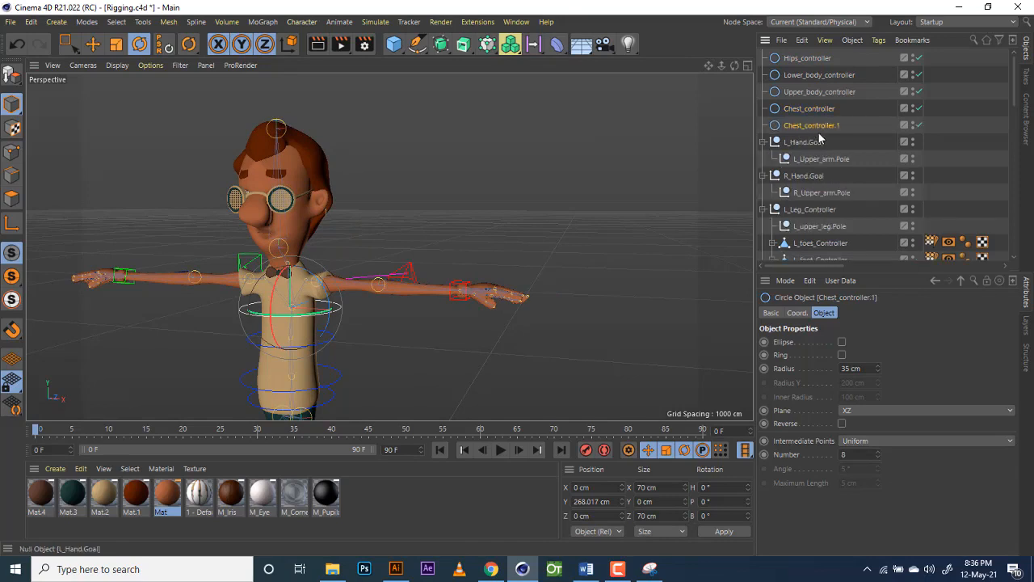
{"action": "double_click", "coordinate": [816, 126]}
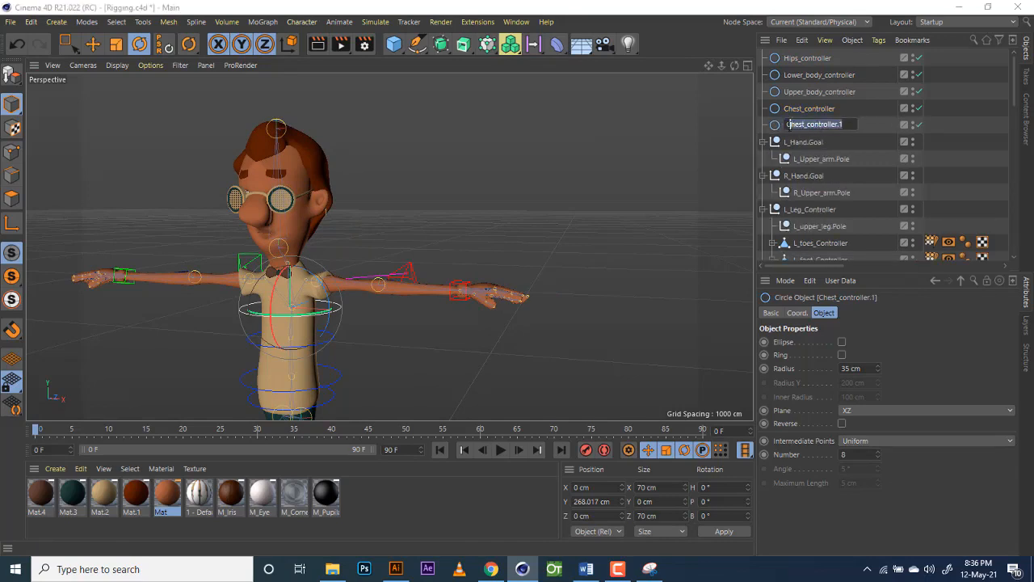
{"action": "type", "text": "R"}
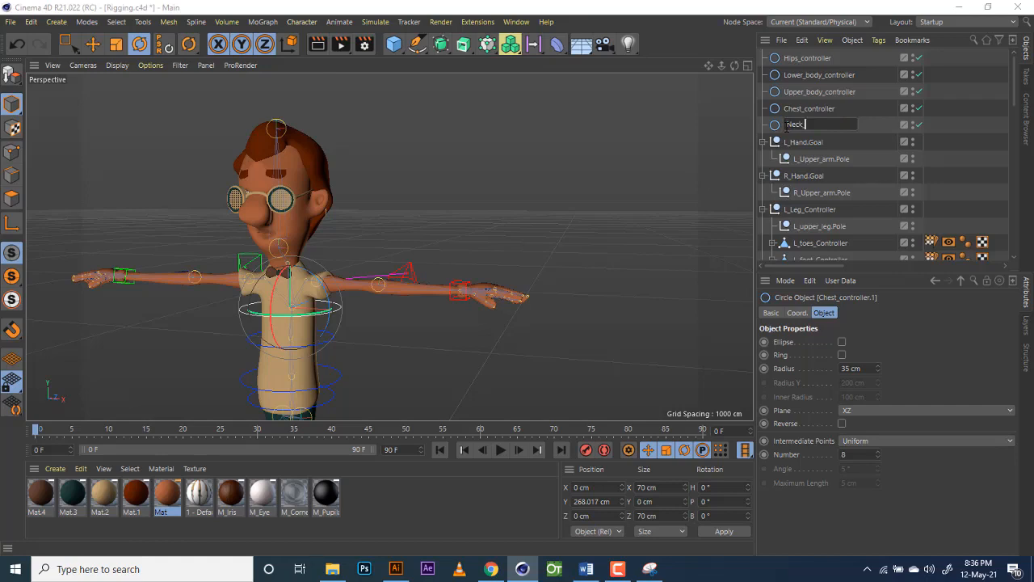
{"action": "type", "text": "eck_controller"}
{"action": "key", "text": "Return"}
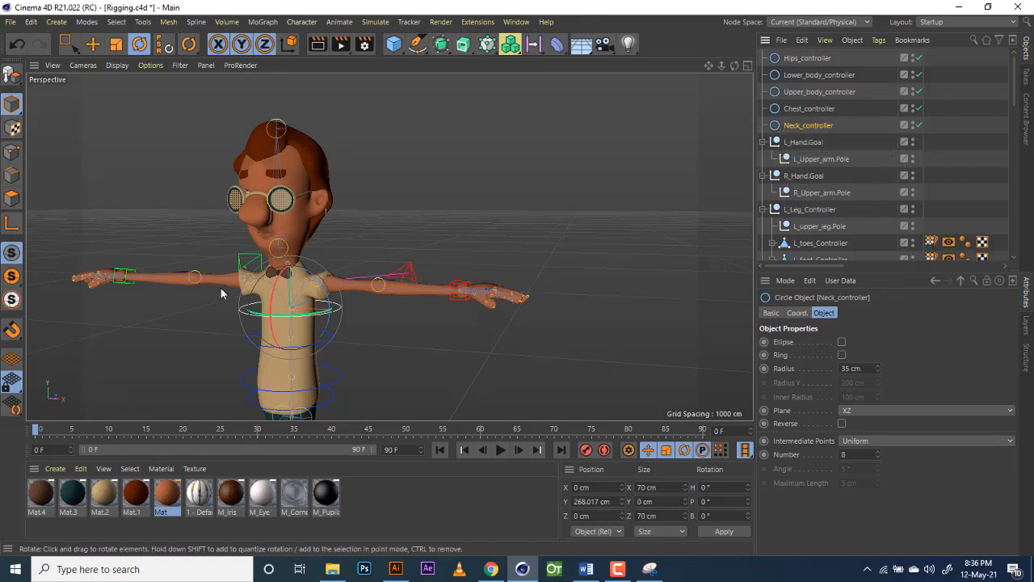
Step: Move Neck_controller straight up to the joint at the base of the head, at Y about 311 cm
{"action": "left_click", "coordinate": [93, 44]}
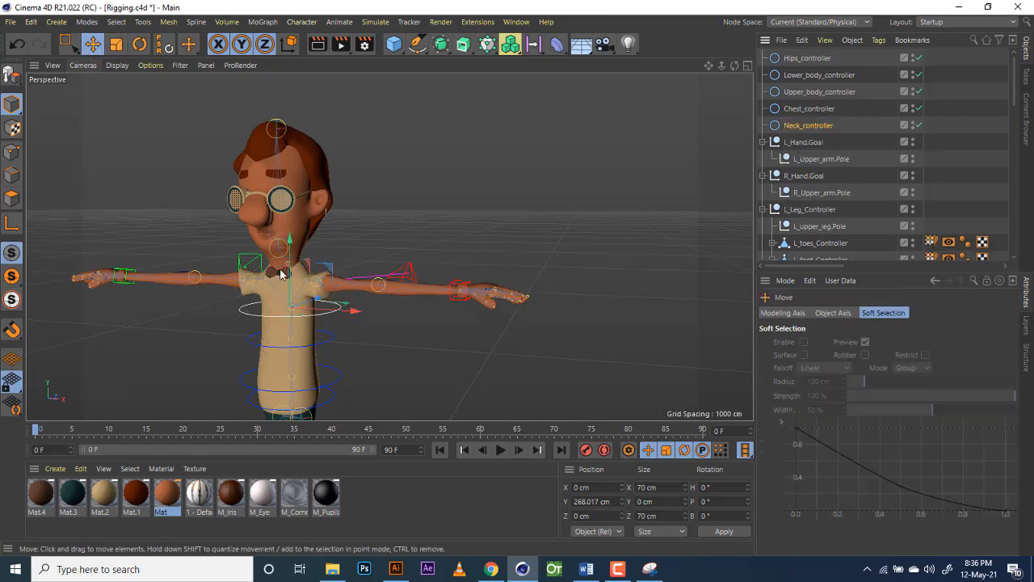
{"action": "middle_click", "coordinate": [735, 69]}
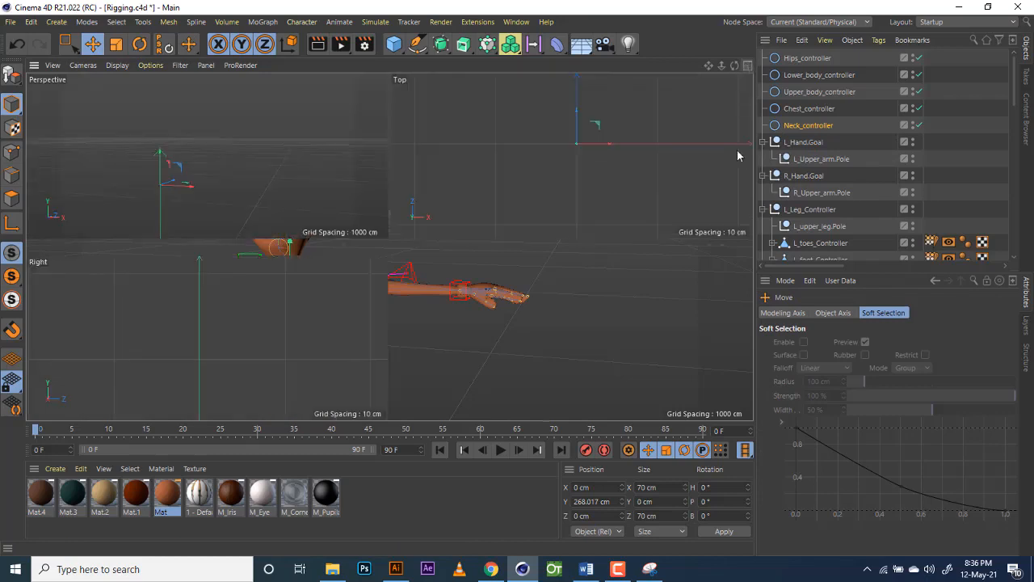
{"action": "left_click_drag", "start_coordinate": [579, 293], "coordinate": [579, 267]}
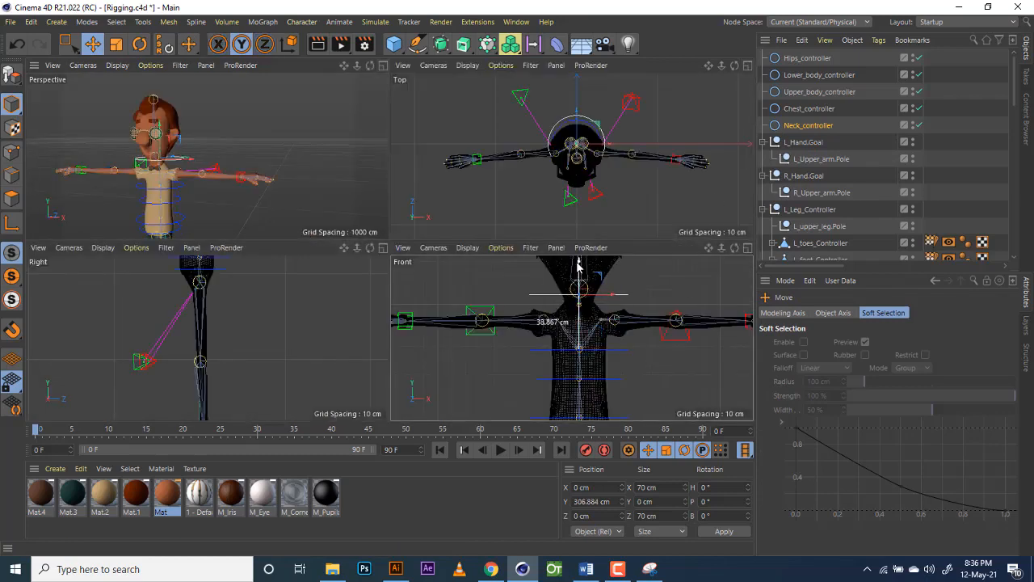
{"action": "middle_click", "coordinate": [276, 172]}
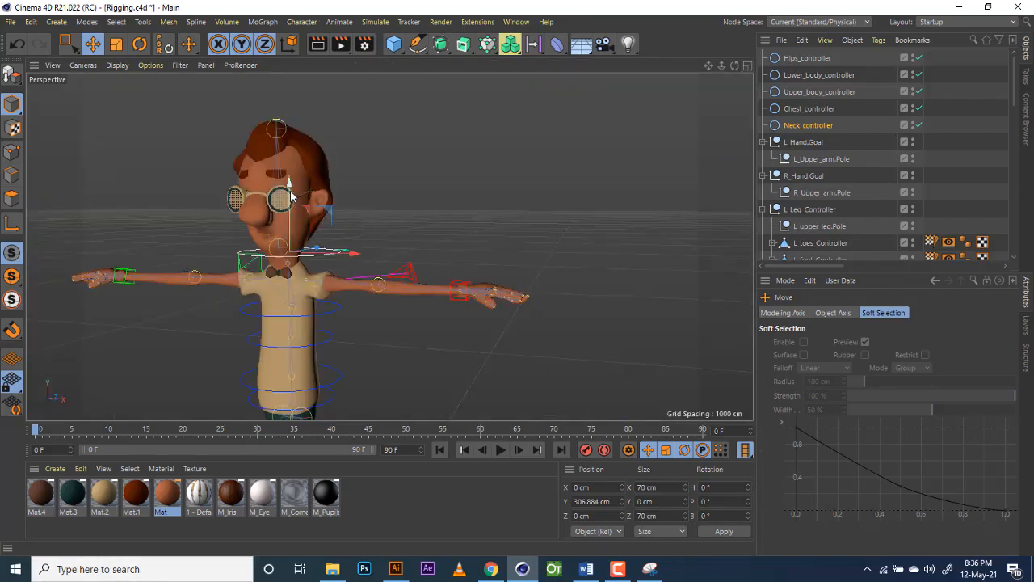
{"action": "left_click_drag", "start_coordinate": [289, 187], "coordinate": [290, 191]}
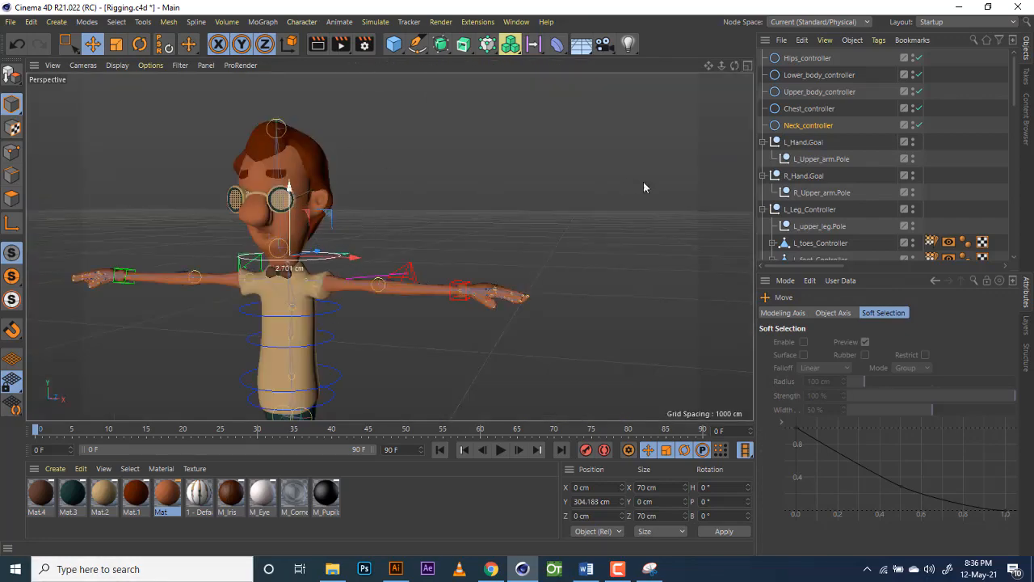
{"action": "left_click", "coordinate": [747, 66]}
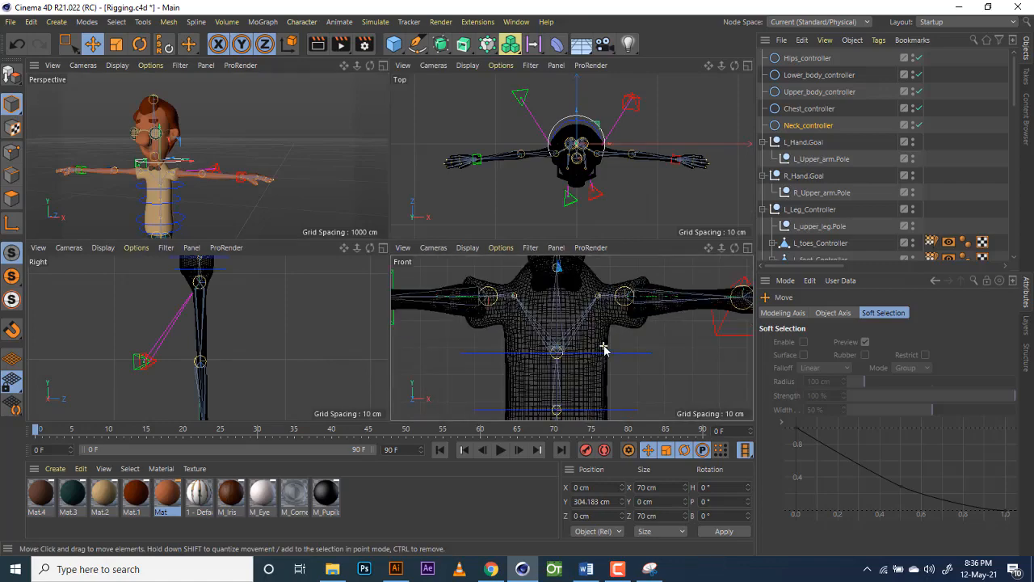
{"action": "left_click_drag", "start_coordinate": [709, 248], "coordinate": [726, 359]}
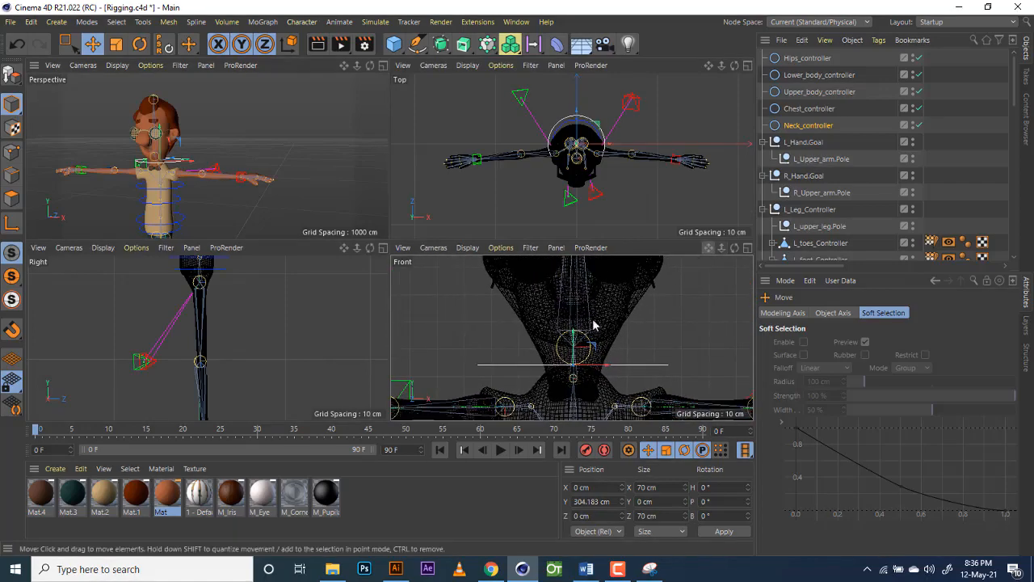
{"action": "left_click_drag", "start_coordinate": [576, 338], "coordinate": [574, 318]}
{"action": "left_click", "coordinate": [747, 248]}
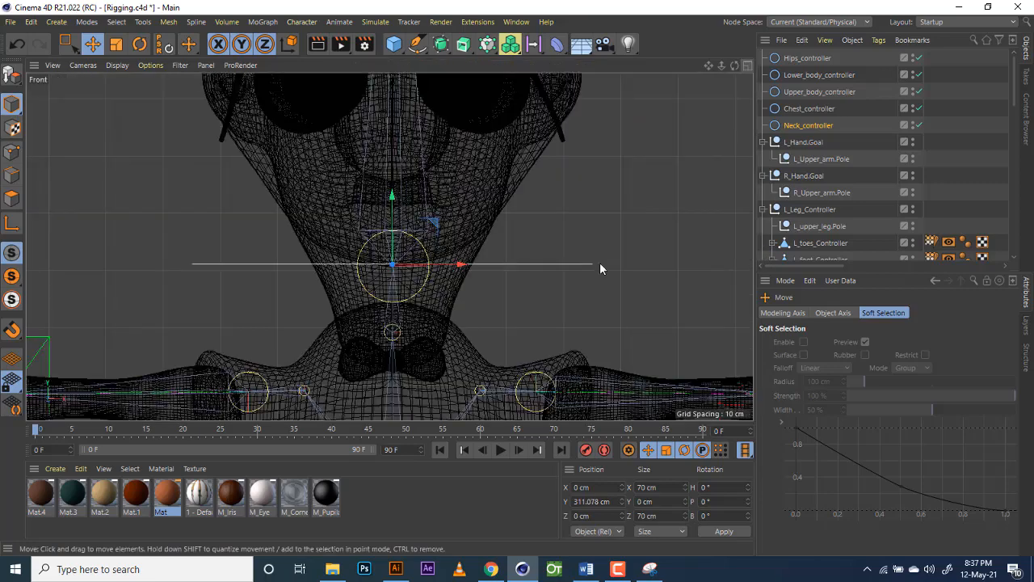
Step: Set the radius of the Neck_controller circle to 20 cm
{"action": "left_click", "coordinate": [812, 126]}
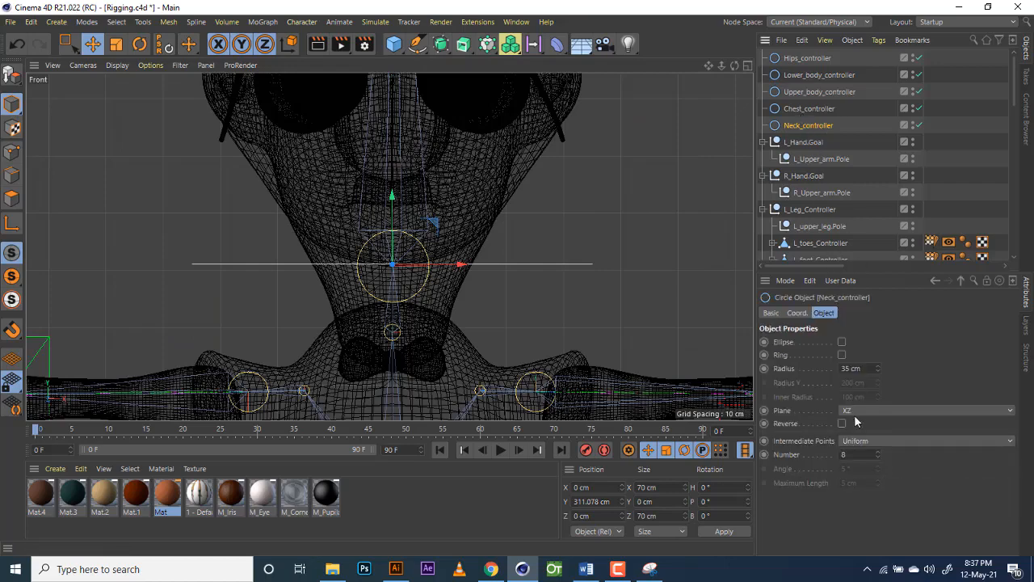
{"action": "left_click", "coordinate": [846, 368]}
{"action": "left_click", "coordinate": [748, 68]}
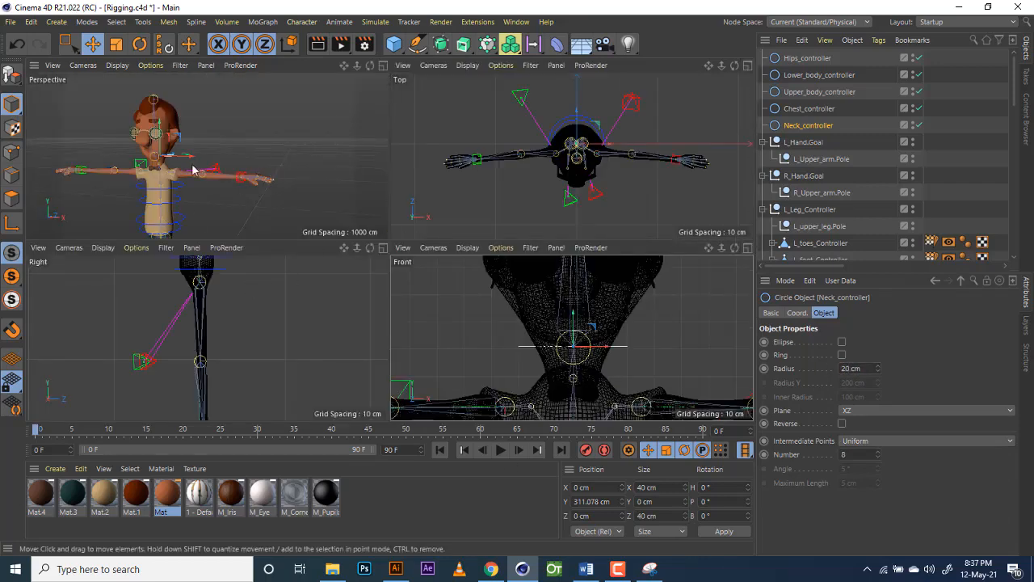
Step: Shift Neck_controller forward around the neck, to Z about -11.8 cm
{"action": "scroll", "coordinate": [193, 168], "scroll_direction": "up", "scroll_amount": 10}
{"action": "left_click_drag", "start_coordinate": [345, 67], "coordinate": [419, 71]}
{"action": "left_click_drag", "start_coordinate": [356, 67], "coordinate": [283, 71]}
{"action": "scroll", "coordinate": [260, 162], "scroll_direction": "up", "scroll_amount": 8}
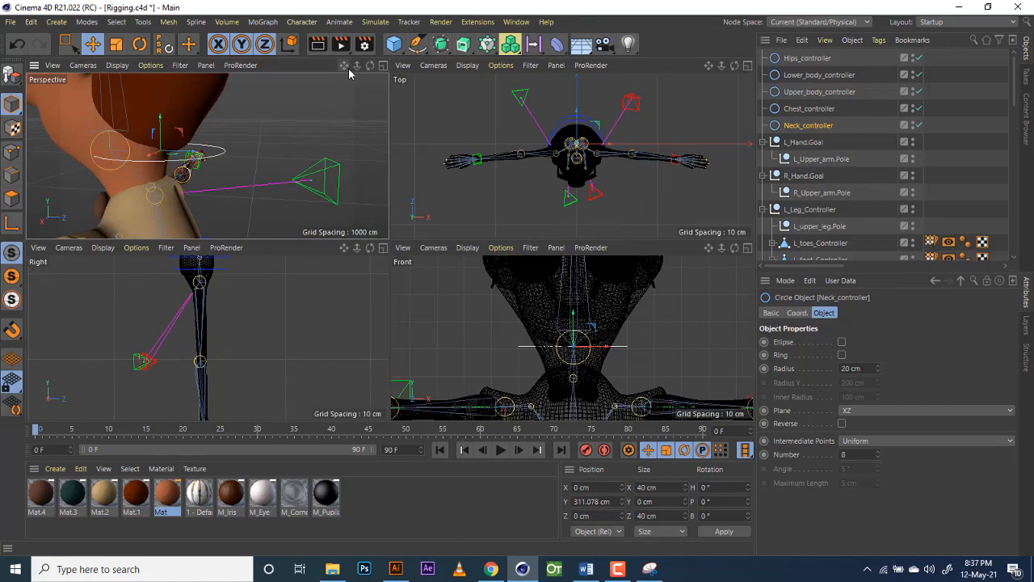
{"action": "left_click_drag", "start_coordinate": [349, 68], "coordinate": [437, 88]}
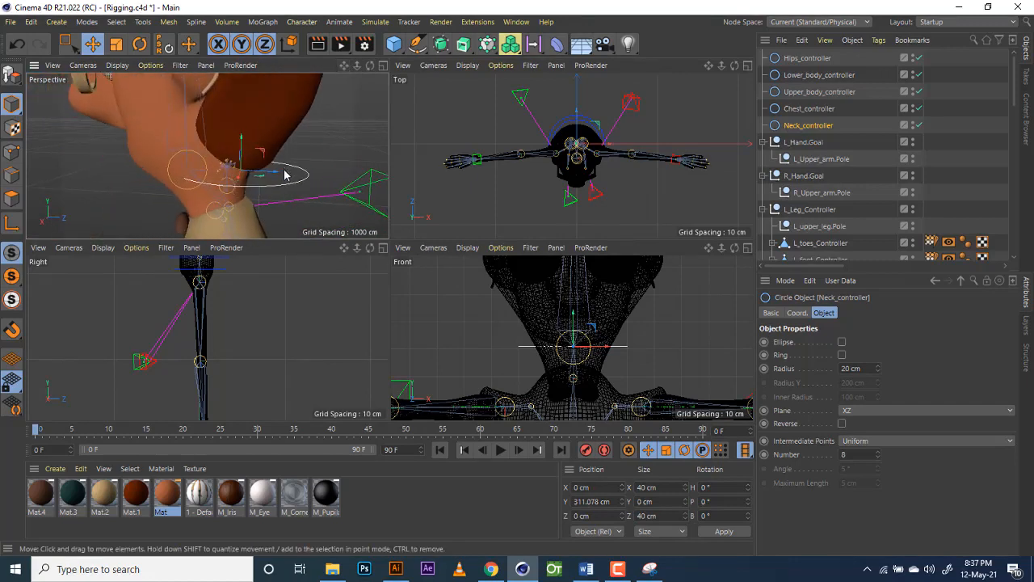
{"action": "left_click_drag", "start_coordinate": [272, 178], "coordinate": [240, 180]}
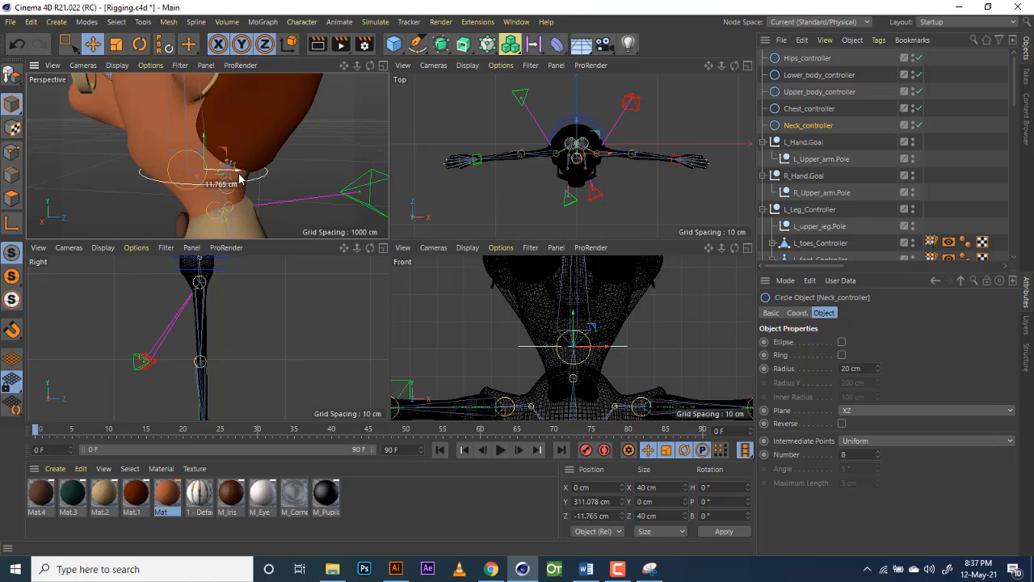
Step: Tilt Neck_controller to a pitch of about 16° and lower it around the neck, to Y about 304 cm
{"action": "left_click", "coordinate": [140, 44]}
{"action": "mouse_move", "coordinate": [189, 163]}
{"action": "left_mouse_down"}
{"action": "mouse_move", "coordinate": [199, 168]}
{"action": "mouse_move", "coordinate": [197, 151]}
{"action": "mouse_move", "coordinate": [201, 163]}
{"action": "left_mouse_up"}
{"action": "key", "text": "e"}
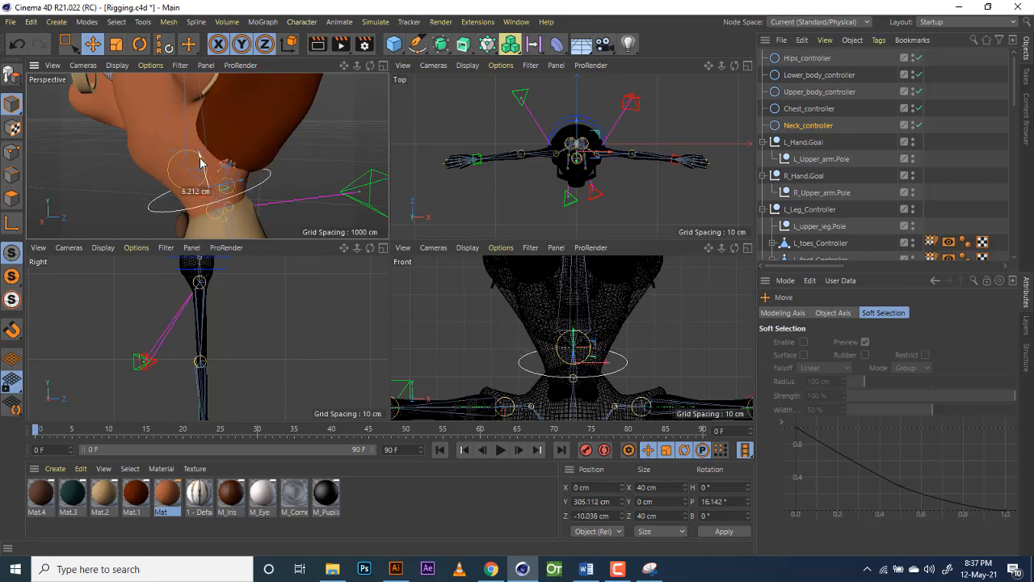
{"action": "left_click_drag", "start_coordinate": [201, 165], "coordinate": [200, 166]}
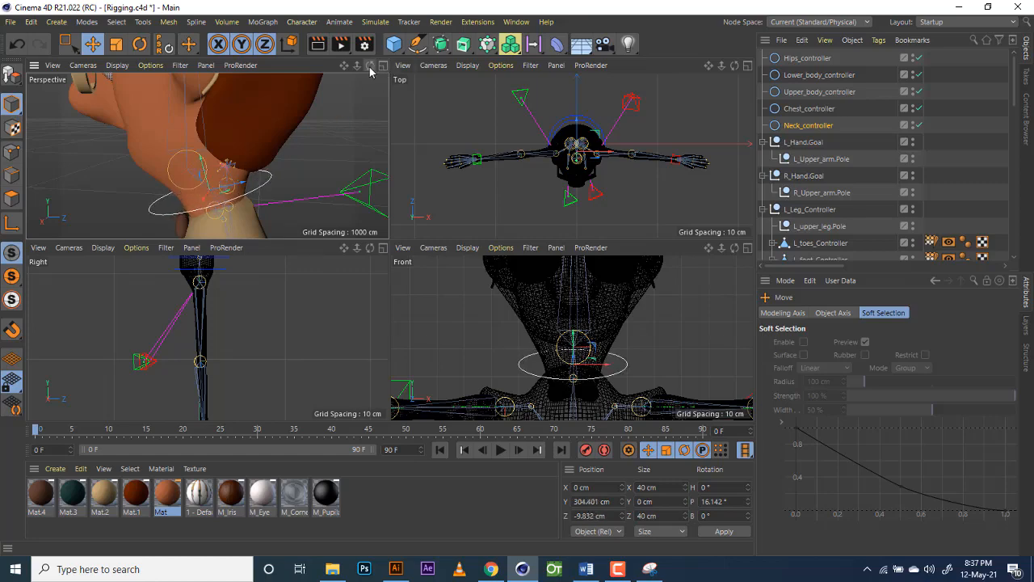
Step: Add a PSR constraint to the Neck joint with Maintain Original on and Neck_controller as its target
{"action": "left_click_drag", "start_coordinate": [369, 65], "coordinate": [219, 200]}
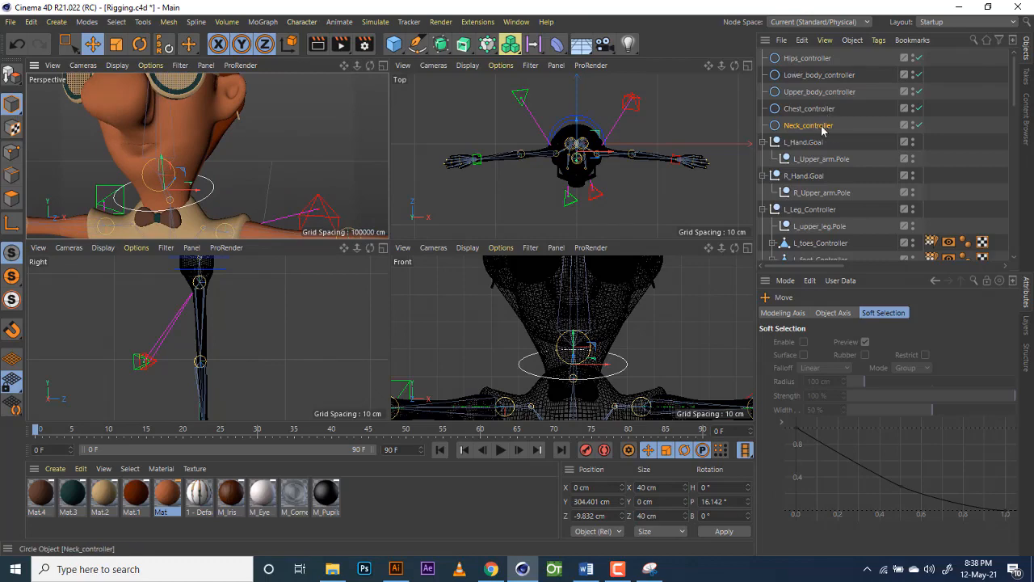
{"action": "scroll", "coordinate": [832, 145], "scroll_direction": "down", "scroll_amount": 5}
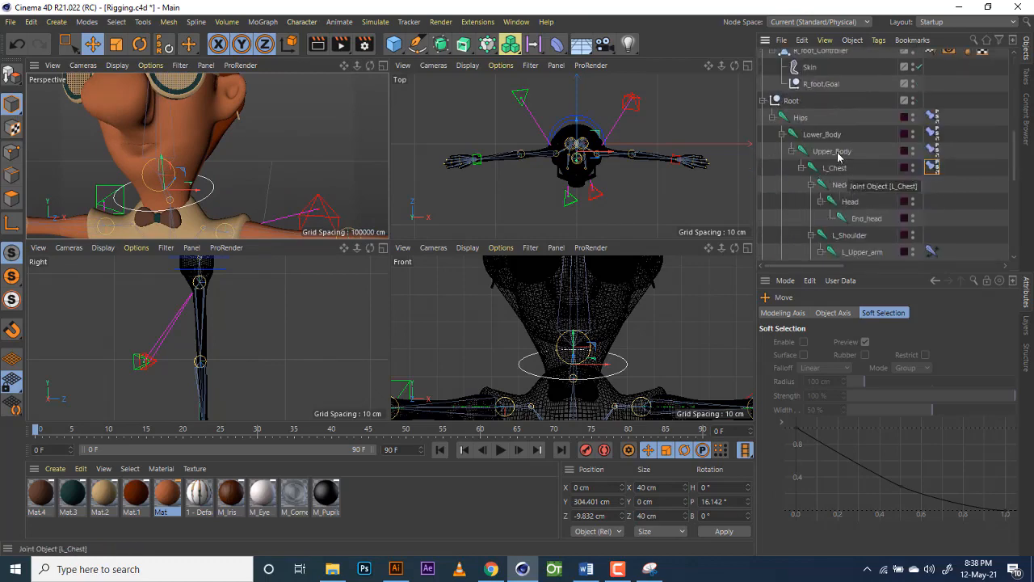
{"action": "left_click", "coordinate": [848, 191]}
{"action": "right_click", "coordinate": [848, 191]}
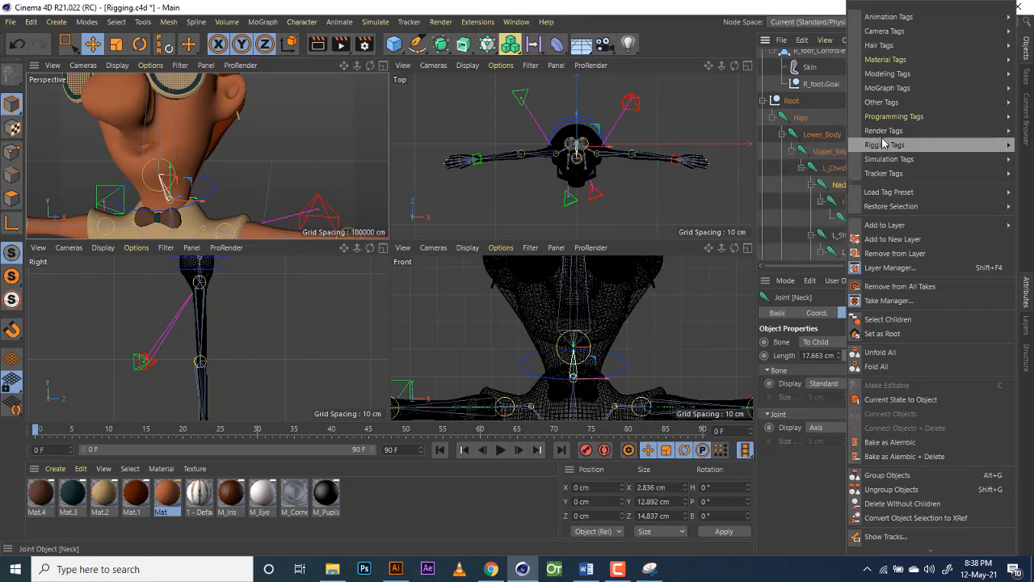
{"action": "mouse_move", "coordinate": [885, 144]}
{"action": "left_click", "coordinate": [809, 174]}
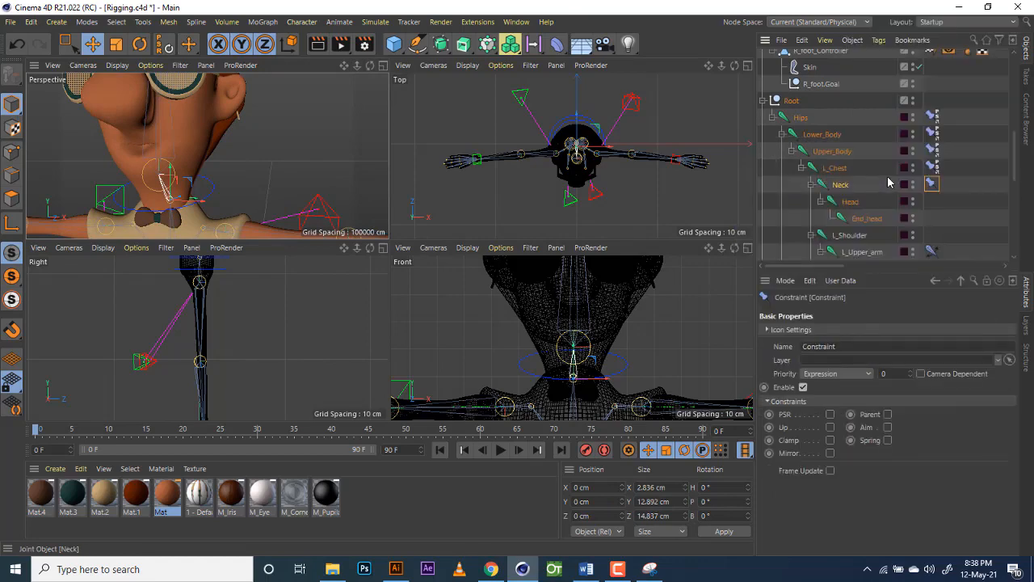
{"action": "left_click", "coordinate": [830, 414]}
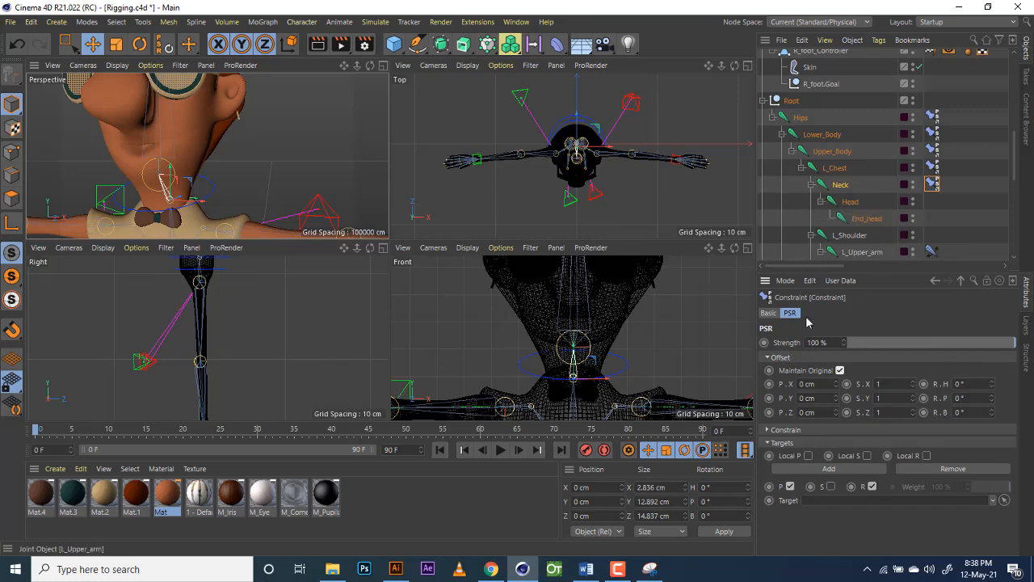
{"action": "scroll", "coordinate": [818, 162], "scroll_direction": "up", "scroll_amount": 6}
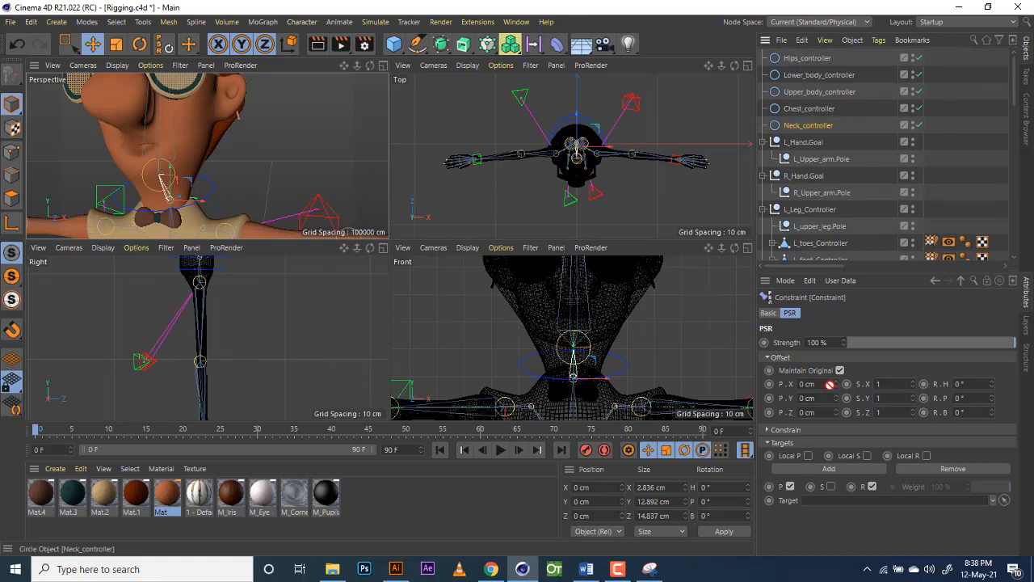
{"action": "left_click_drag", "start_coordinate": [830, 384], "coordinate": [813, 503]}
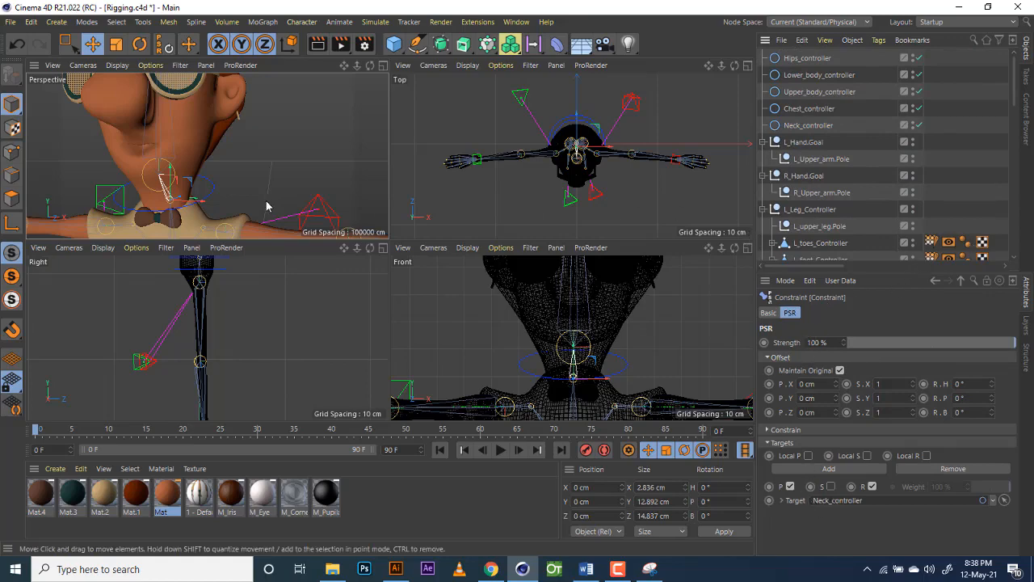
Step: Test the neck constraint by rotating Neck_controller about -29° in pitch, and undo the rotation, keeping the controller selected
{"action": "left_click", "coordinate": [384, 64]}
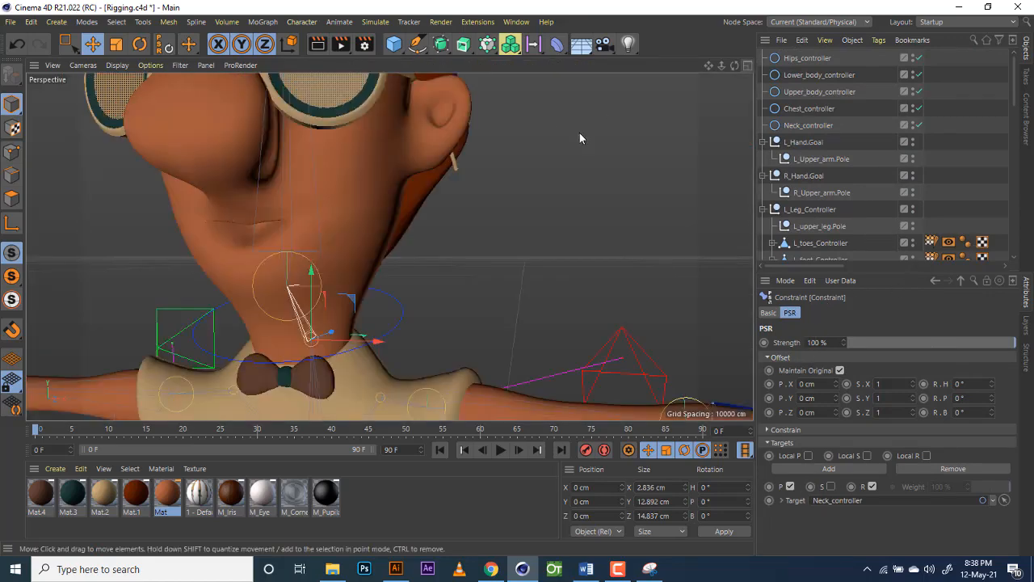
{"action": "scroll", "coordinate": [550, 170], "scroll_direction": "down", "scroll_amount": 4}
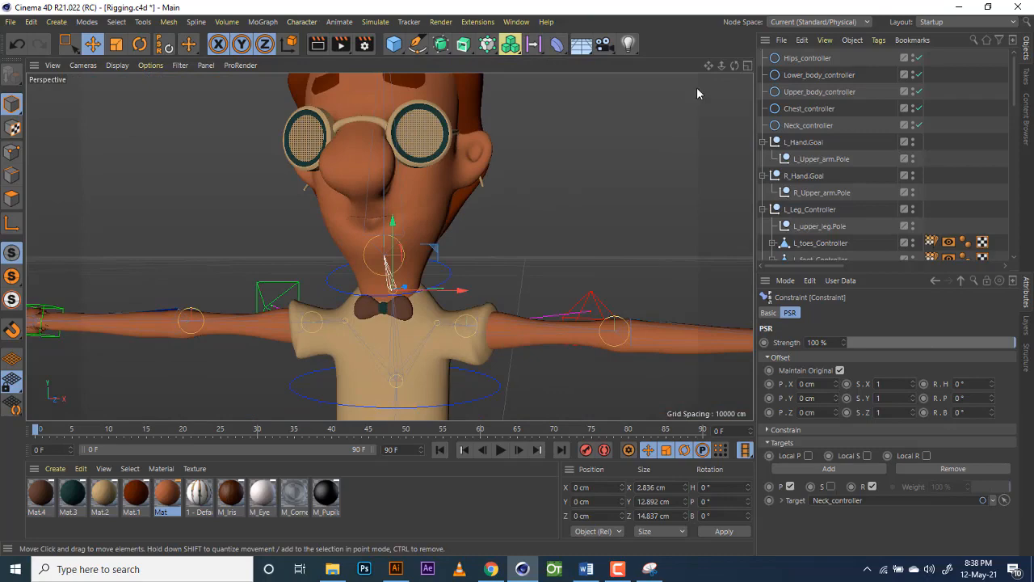
{"action": "scroll", "coordinate": [474, 204], "scroll_direction": "down", "scroll_amount": 3}
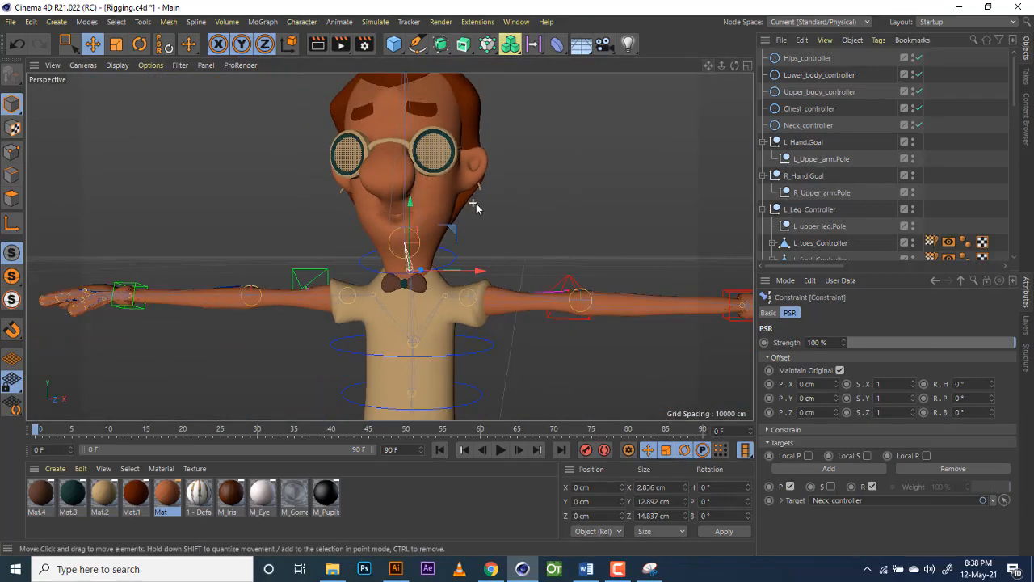
{"action": "left_click", "coordinate": [808, 126]}
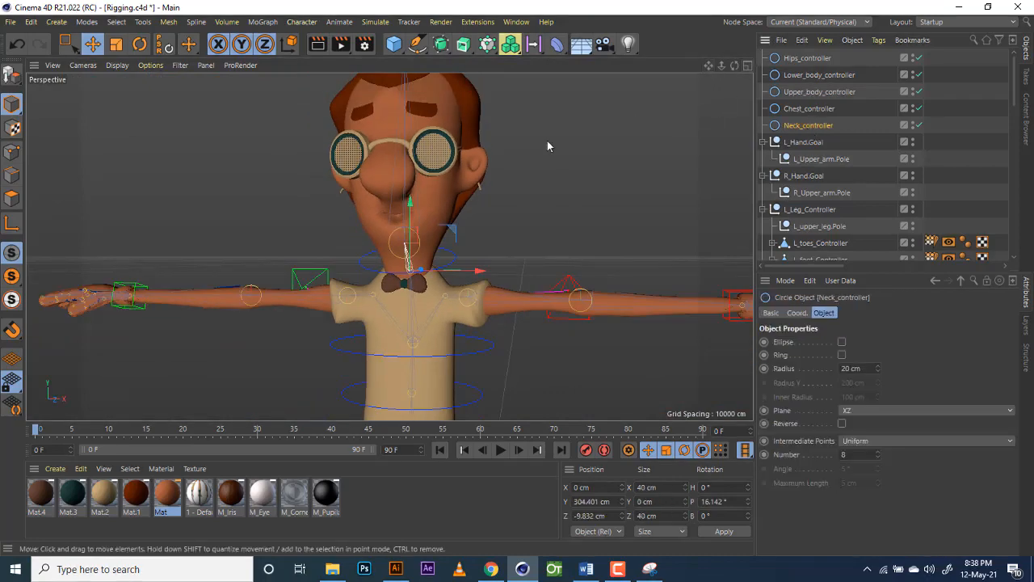
{"action": "left_click_drag", "start_coordinate": [736, 66], "coordinate": [372, 133]}
{"action": "left_click", "coordinate": [139, 43]}
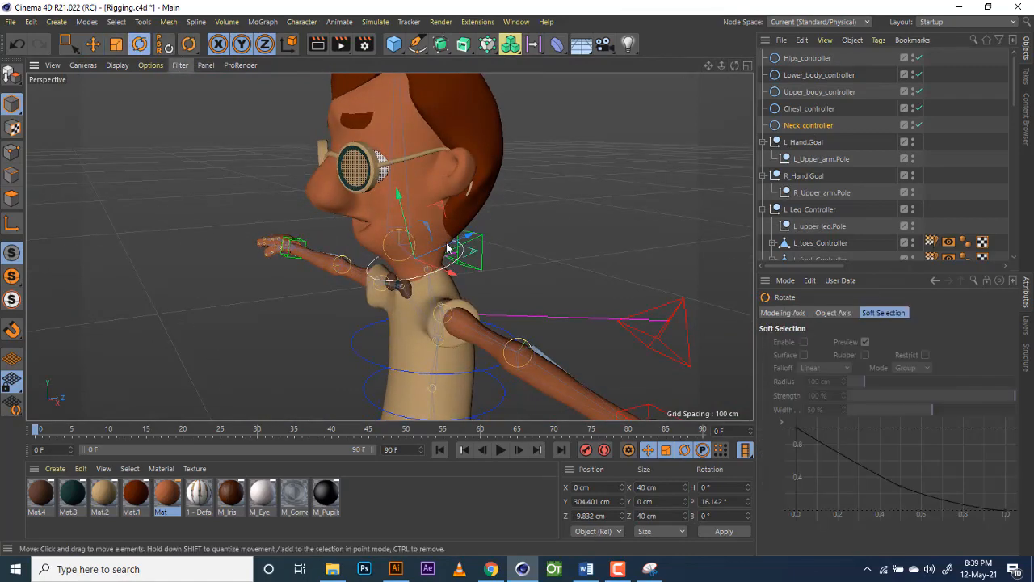
{"action": "left_click_drag", "start_coordinate": [394, 232], "coordinate": [411, 220]}
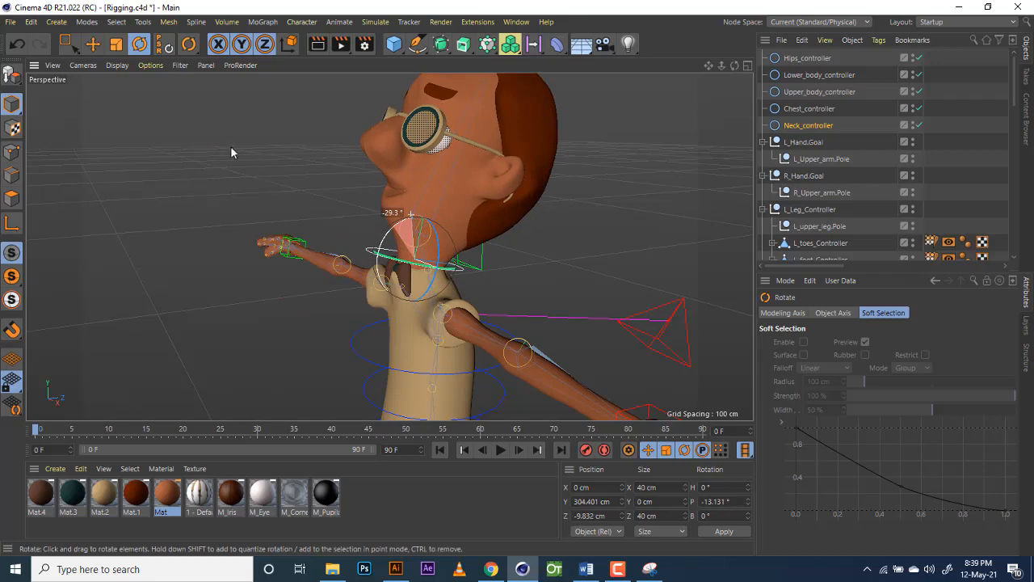
{"action": "key", "text": "ctrl+z"}
{"action": "key", "text": "ctrl+z"}
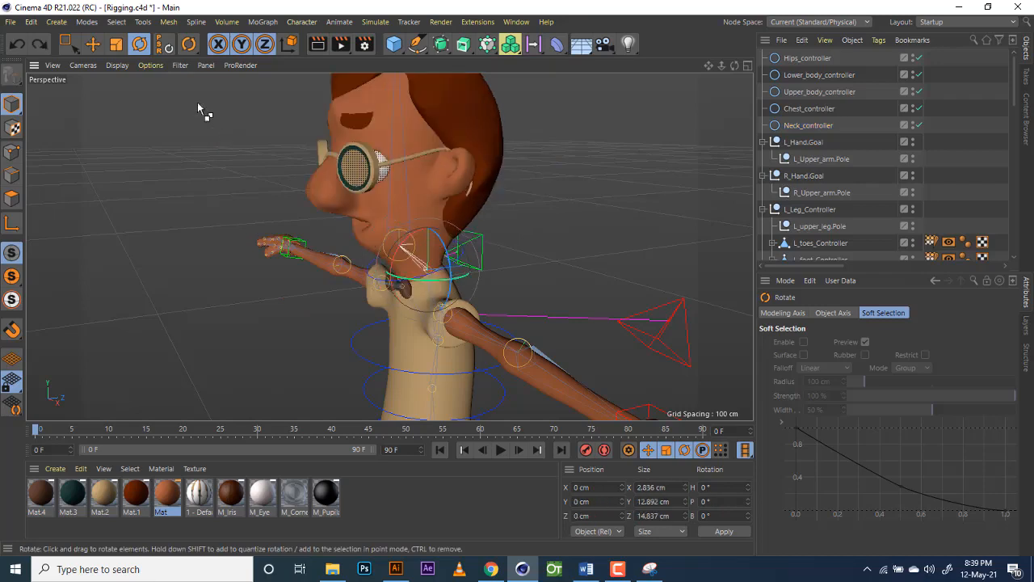
{"action": "left_click", "coordinate": [40, 45]}
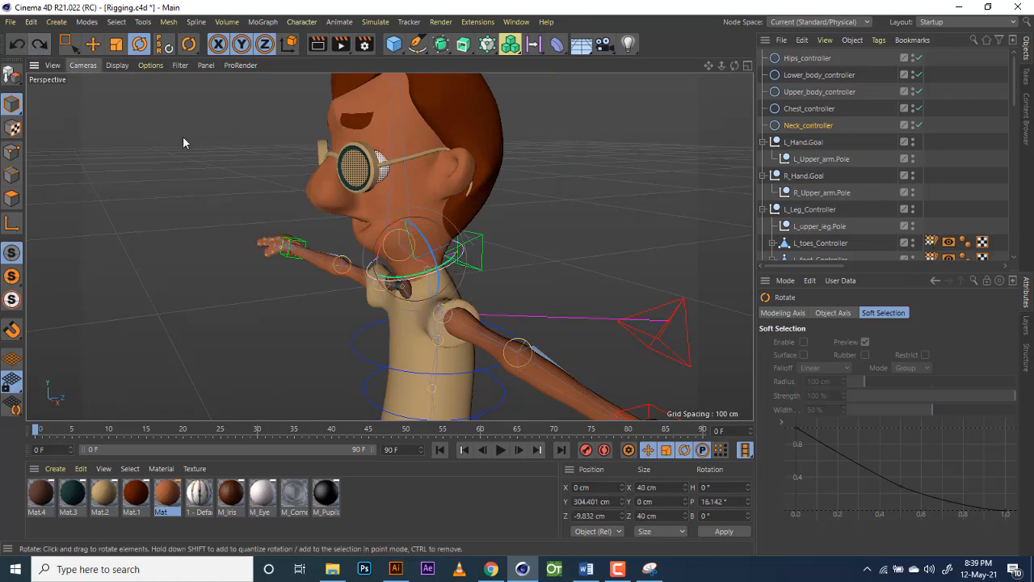
Step: Test the neck constraint by moving Neck_controller up to Y about 320 cm, and undo the move
{"action": "mouse_move", "coordinate": [730, 67]}
{"action": "left_mouse_down"}
{"action": "mouse_move", "coordinate": [687, 68]}
{"action": "mouse_move", "coordinate": [727, 71]}
{"action": "left_mouse_up"}
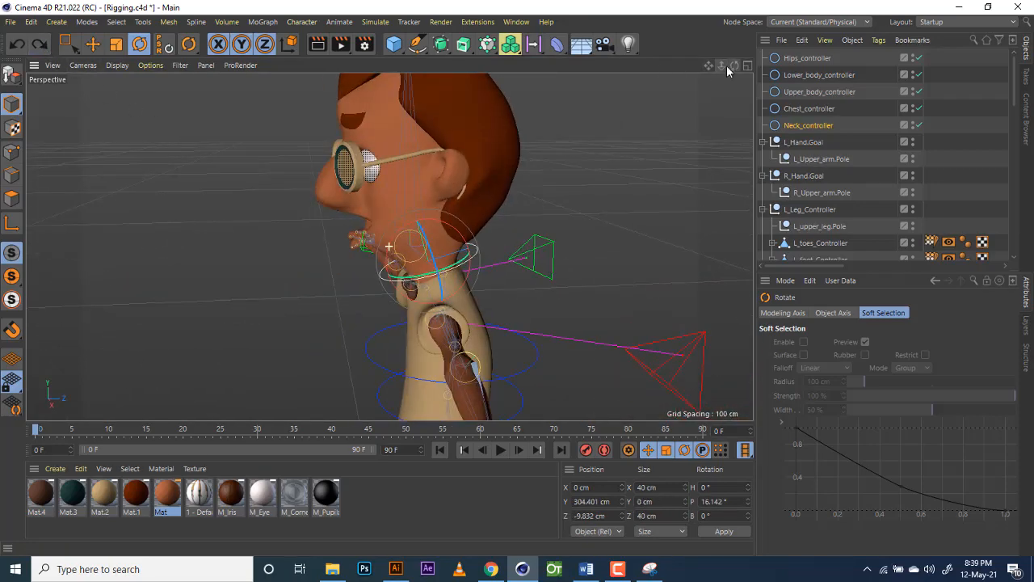
{"action": "left_click", "coordinate": [92, 44]}
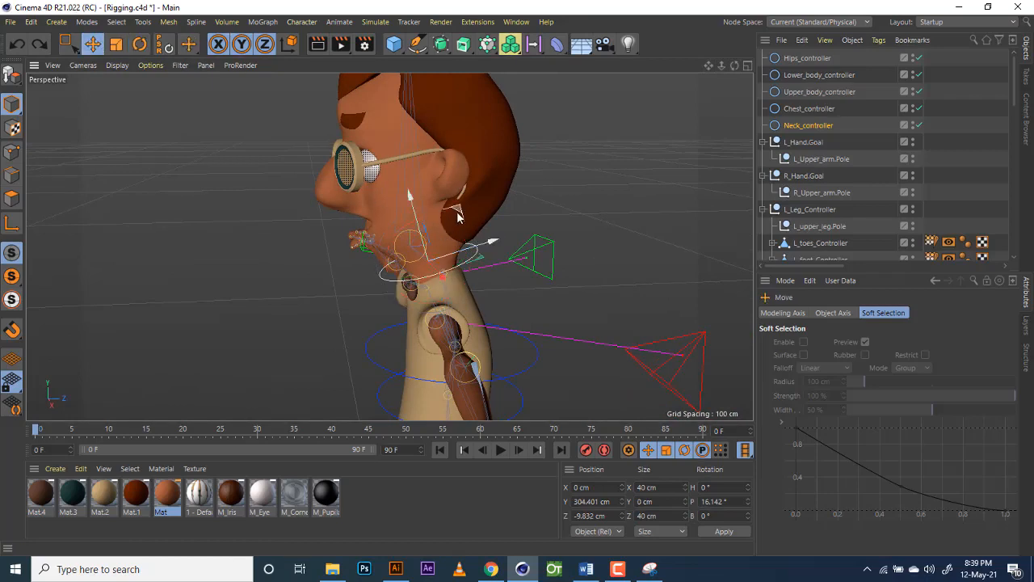
{"action": "mouse_move", "coordinate": [434, 172]}
{"action": "left_mouse_down"}
{"action": "mouse_move", "coordinate": [483, 171]}
{"action": "mouse_move", "coordinate": [445, 177]}
{"action": "left_mouse_up"}
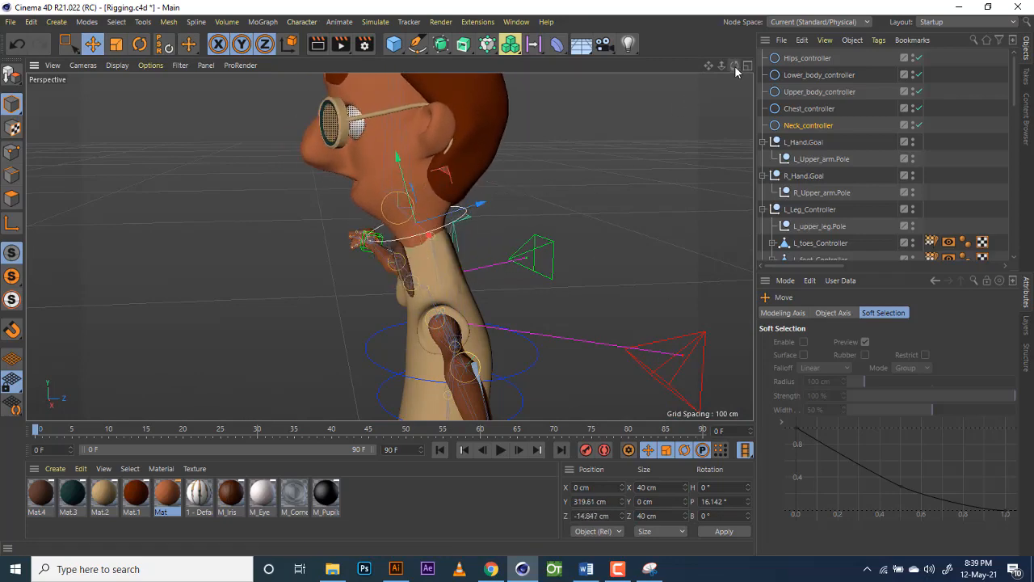
{"action": "left_click_drag", "start_coordinate": [734, 66], "coordinate": [683, 81]}
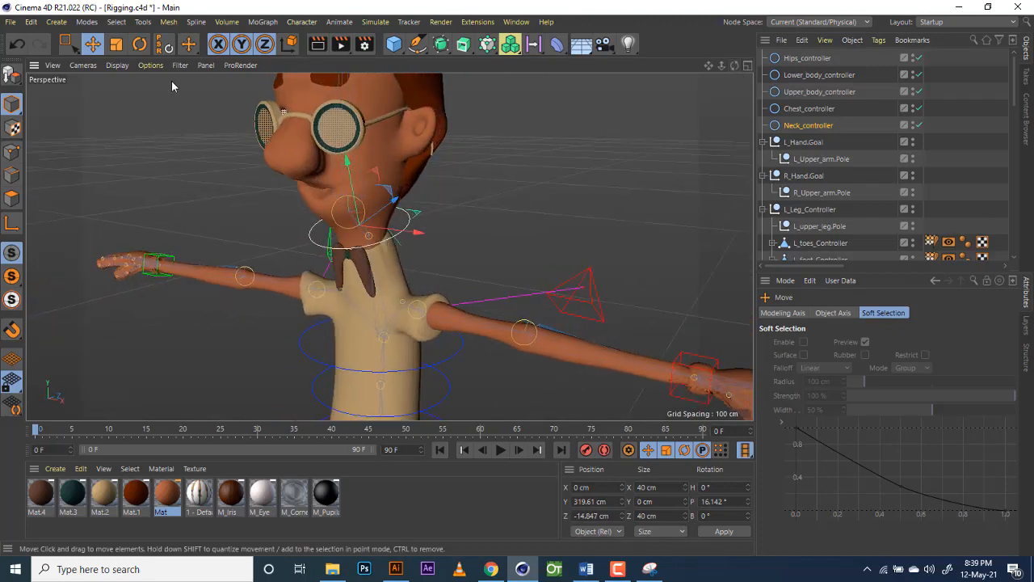
{"action": "key", "text": "ctrl+z"}
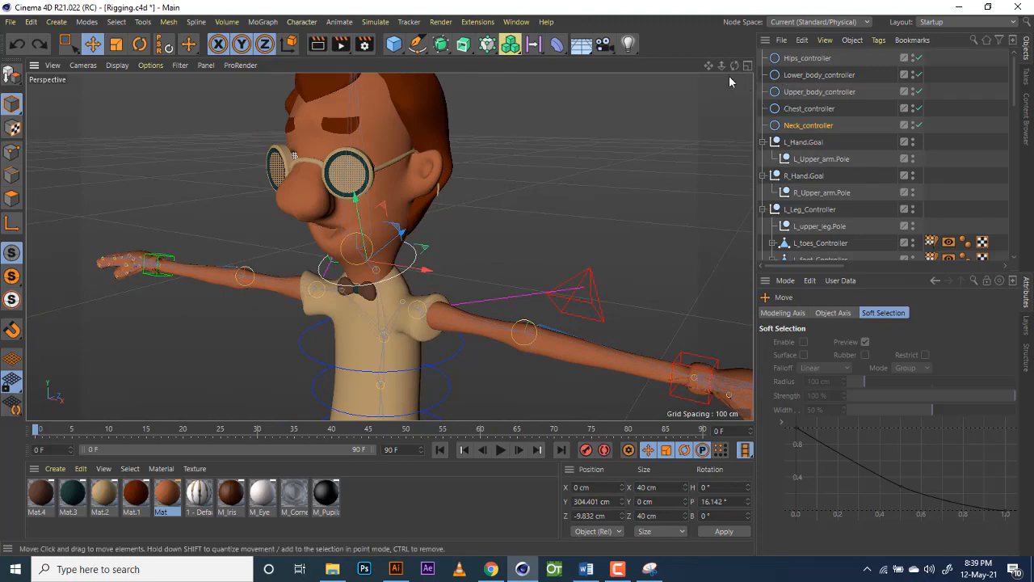
Step: Duplicate Neck_controller and rename the copy Head_controller
{"action": "left_click_drag", "start_coordinate": [708, 64], "coordinate": [707, 133]}
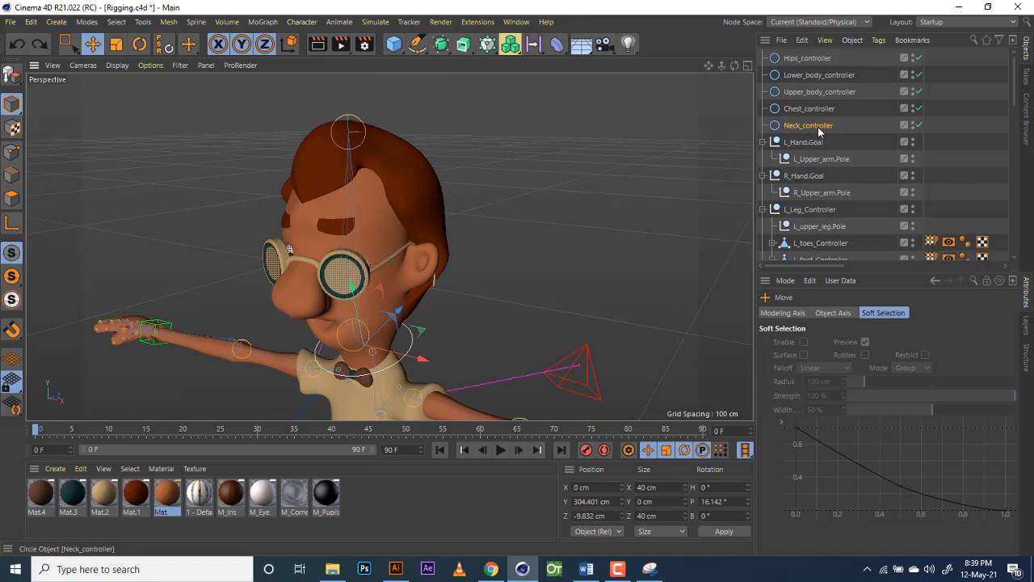
{"action": "left_click_drag", "start_coordinate": [820, 132], "coordinate": [826, 143], "text": "ctrl"}
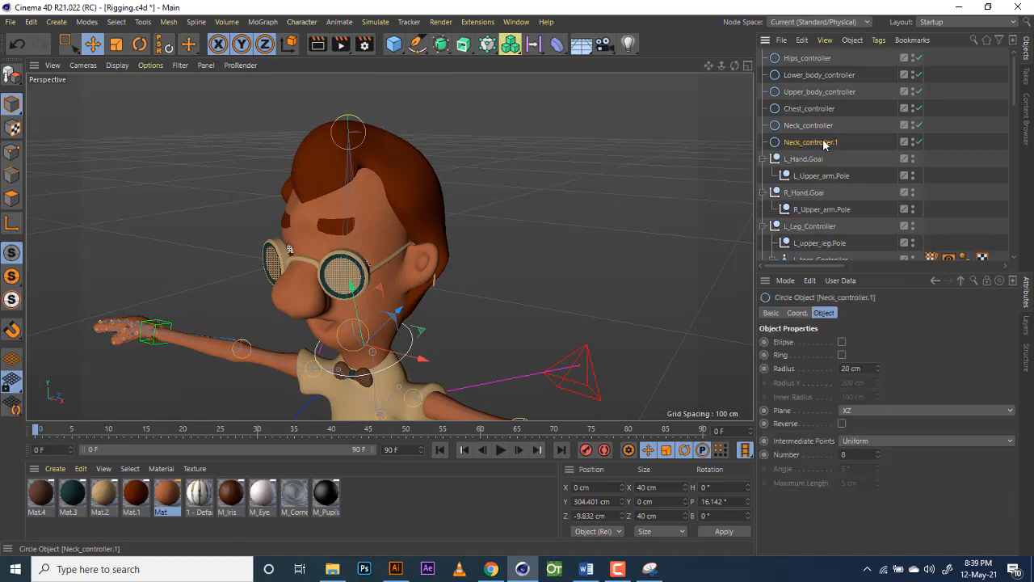
{"action": "double_click", "coordinate": [817, 142]}
{"action": "left_click", "coordinate": [786, 142]}
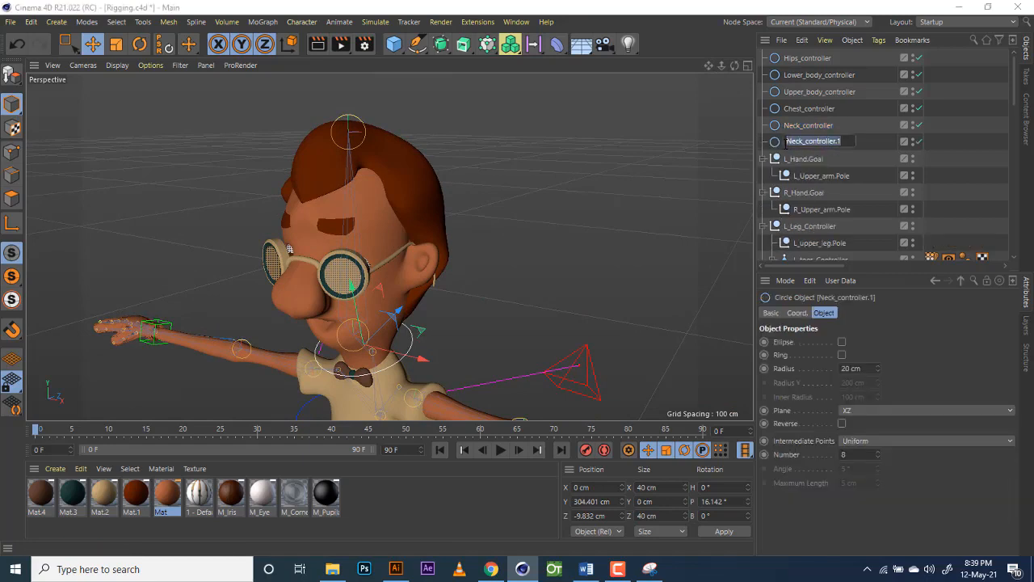
{"action": "type", "text": "Head"}
{"action": "key", "text": "Return"}
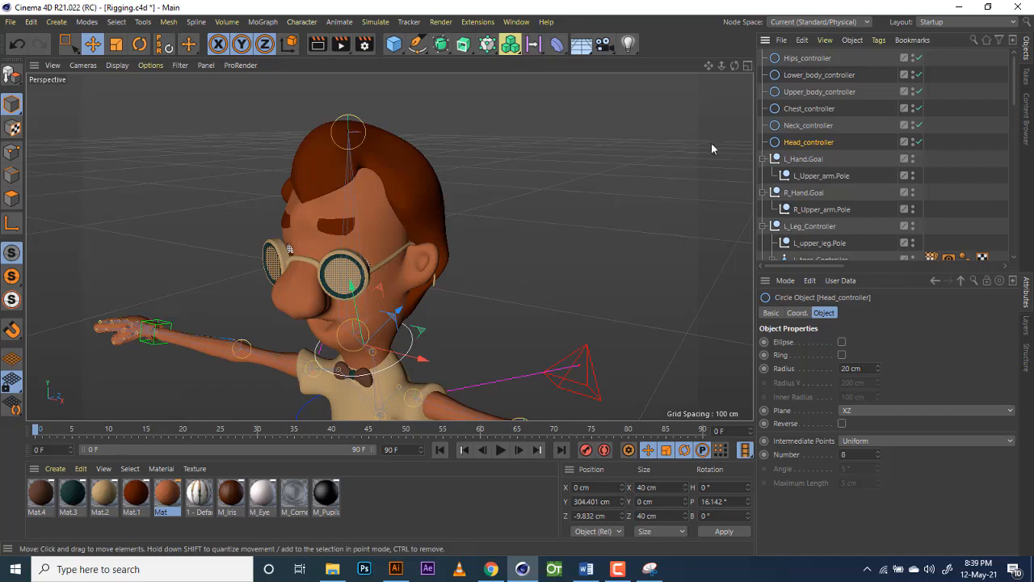
Step: Move Head_controller to just above the top of the head, at Y about 396 cm and Z about -24 cm
{"action": "left_click", "coordinate": [747, 66]}
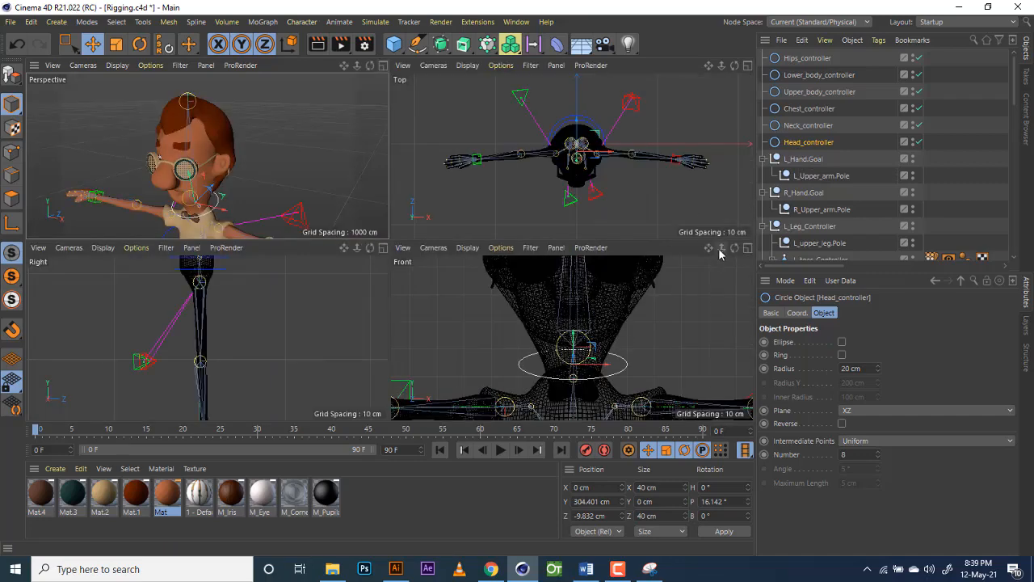
{"action": "scroll", "coordinate": [573, 340], "scroll_direction": "down", "scroll_amount": 2}
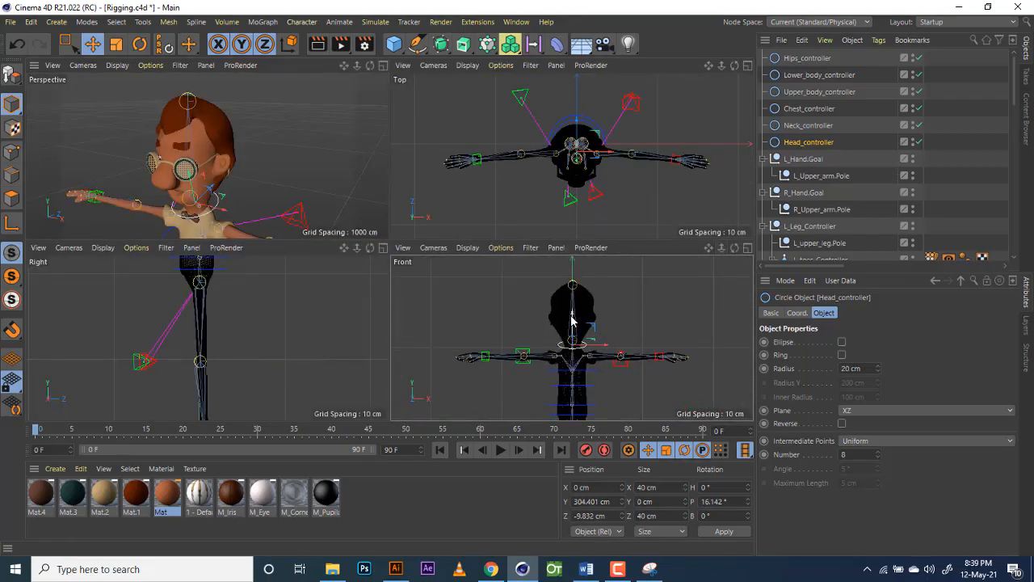
{"action": "left_click_drag", "start_coordinate": [572, 315], "coordinate": [572, 259]}
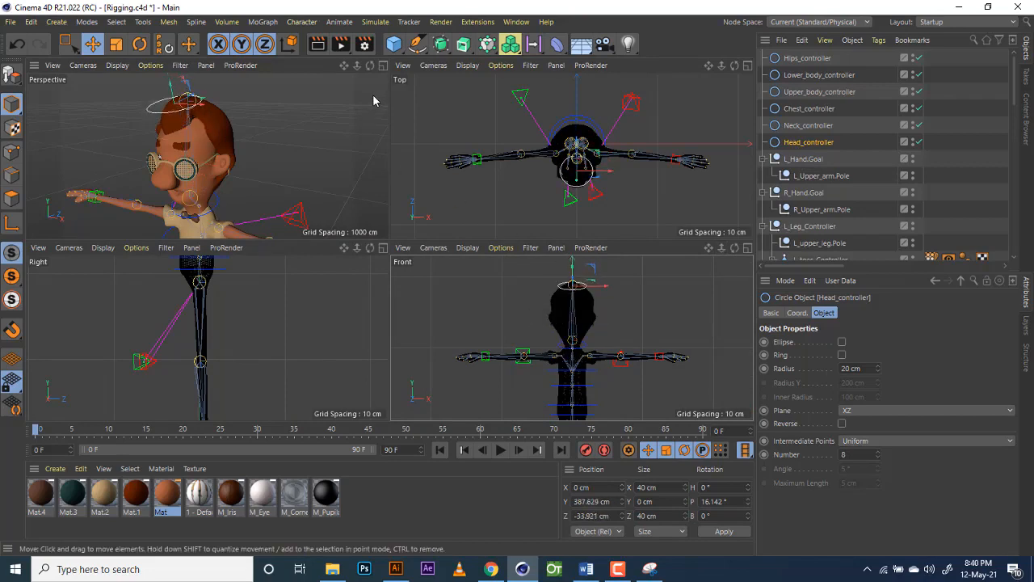
{"action": "mouse_move", "coordinate": [370, 66]}
{"action": "left_mouse_down"}
{"action": "mouse_move", "coordinate": [328, 67]}
{"action": "mouse_move", "coordinate": [364, 65]}
{"action": "left_mouse_up"}
{"action": "left_click_drag", "start_coordinate": [229, 90], "coordinate": [243, 88]}
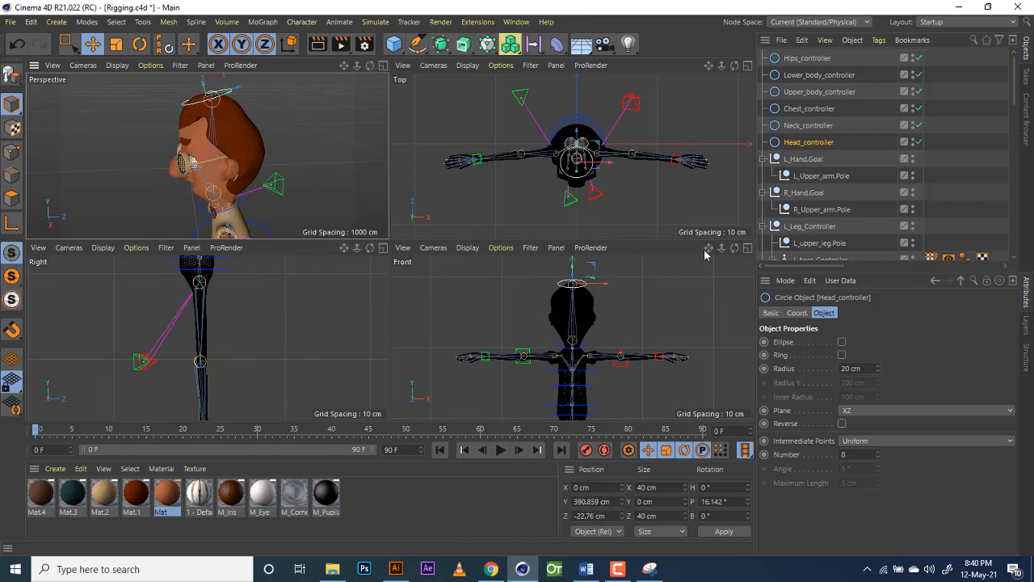
{"action": "left_click_drag", "start_coordinate": [708, 248], "coordinate": [482, 392]}
{"action": "scroll", "coordinate": [582, 369], "scroll_direction": "up", "scroll_amount": 6}
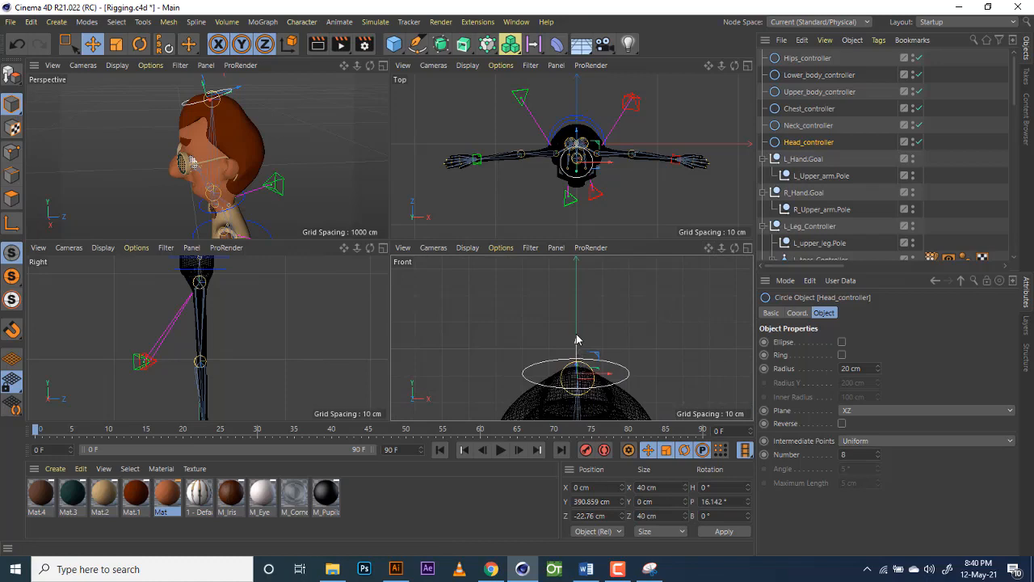
{"action": "left_click_drag", "start_coordinate": [578, 340], "coordinate": [577, 329]}
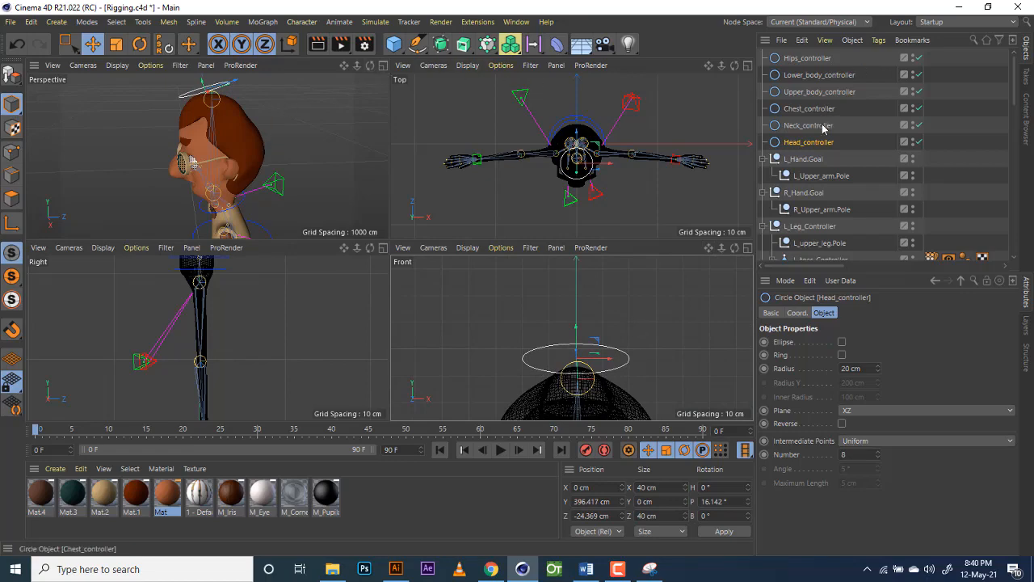
Step: Add a Constraint tag to the Head joint
{"action": "scroll", "coordinate": [816, 160], "scroll_direction": "down", "scroll_amount": 3}
{"action": "scroll", "coordinate": [817, 160], "scroll_direction": "up", "scroll_amount": 4}
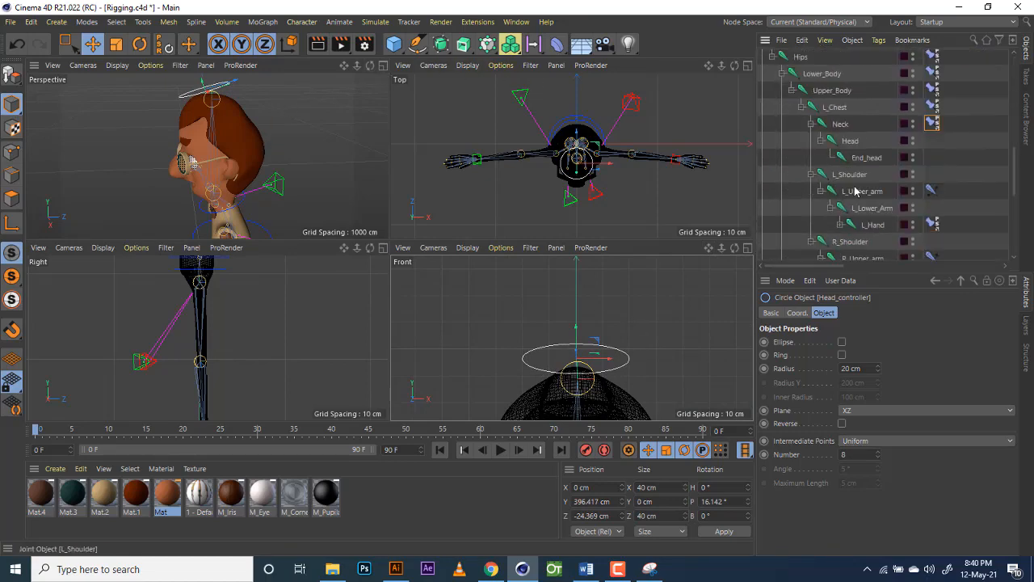
{"action": "right_click", "coordinate": [854, 143]}
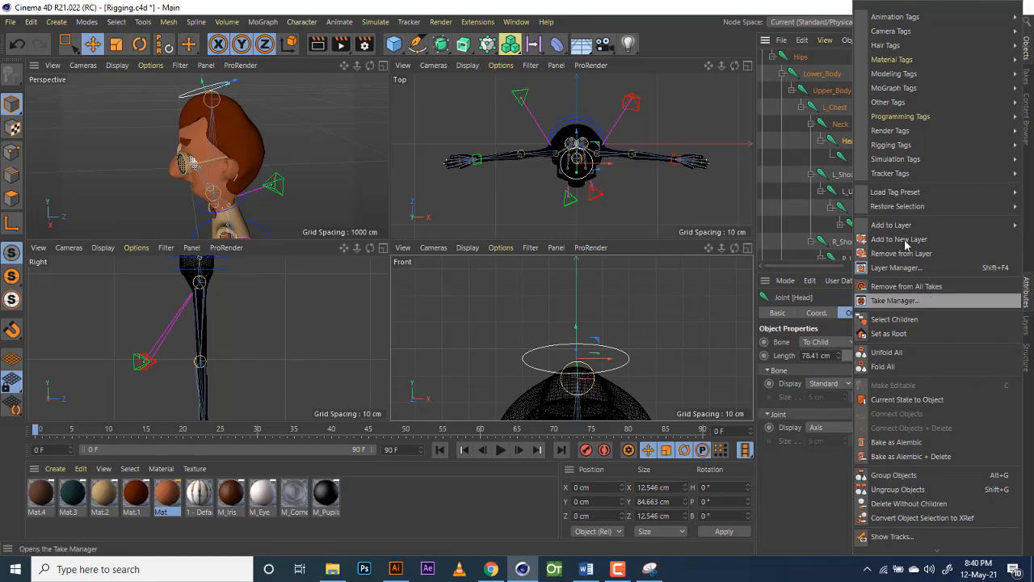
{"action": "mouse_move", "coordinate": [893, 145]}
{"action": "left_click", "coordinate": [798, 173]}
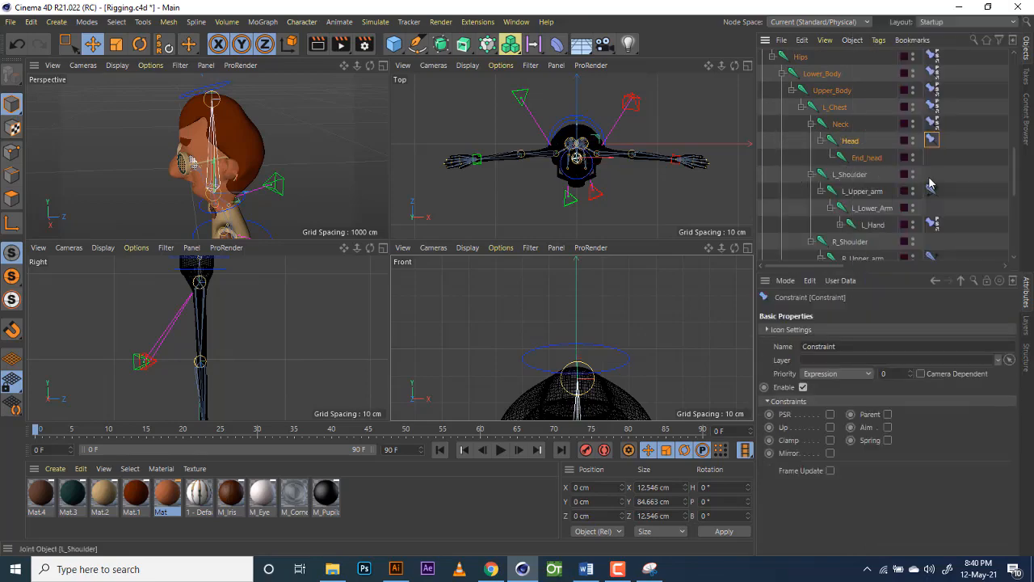
Step: Enable the Head joint's PSR constraint with Maintain Original and position and rotation on, and assign Head_controller as its target
{"action": "left_click", "coordinate": [830, 414]}
{"action": "left_click", "coordinate": [841, 370]}
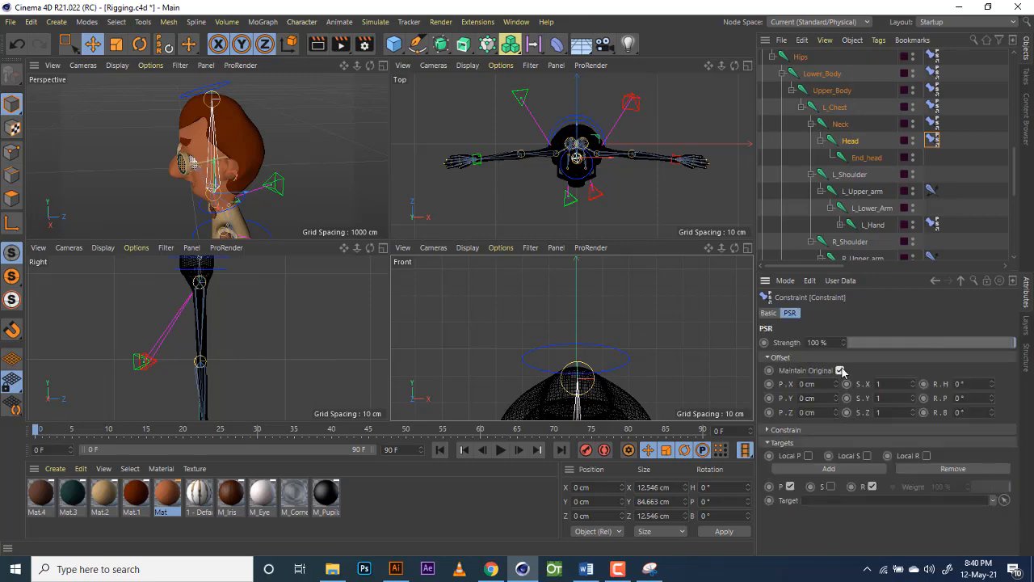
{"action": "left_click", "coordinate": [792, 487]}
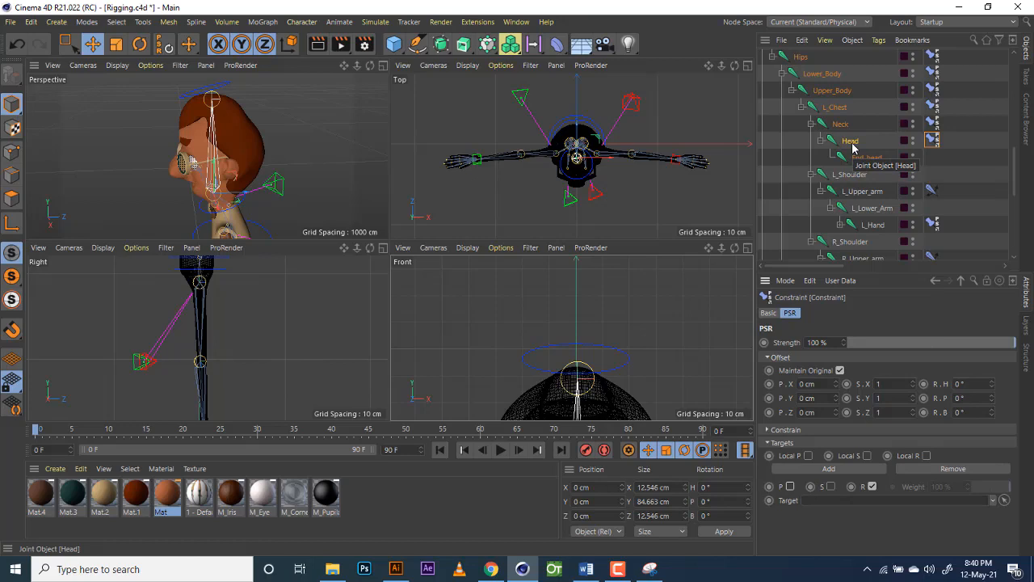
{"action": "left_click", "coordinate": [791, 487]}
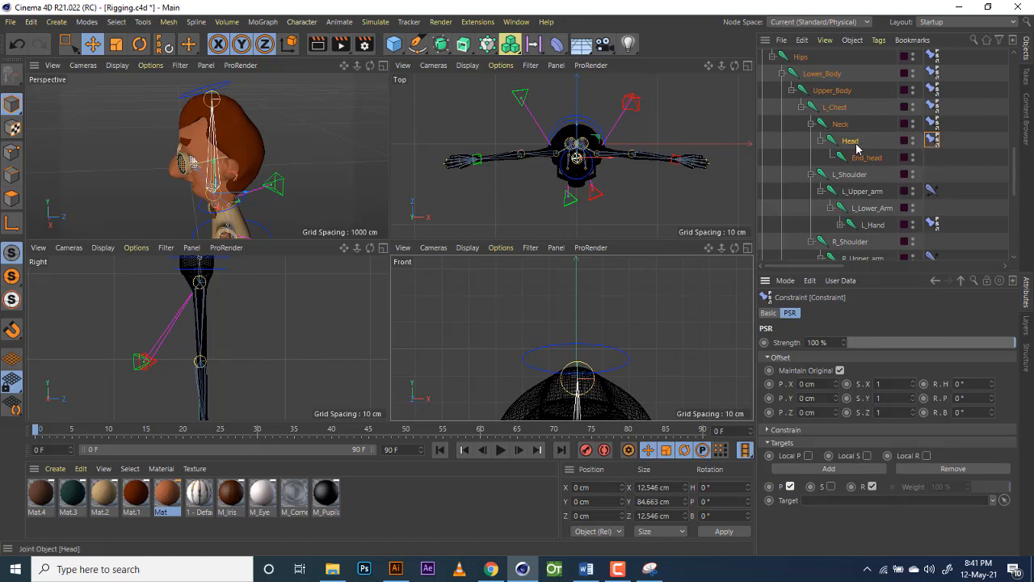
{"action": "scroll", "coordinate": [848, 113], "scroll_direction": "down", "scroll_amount": 10}
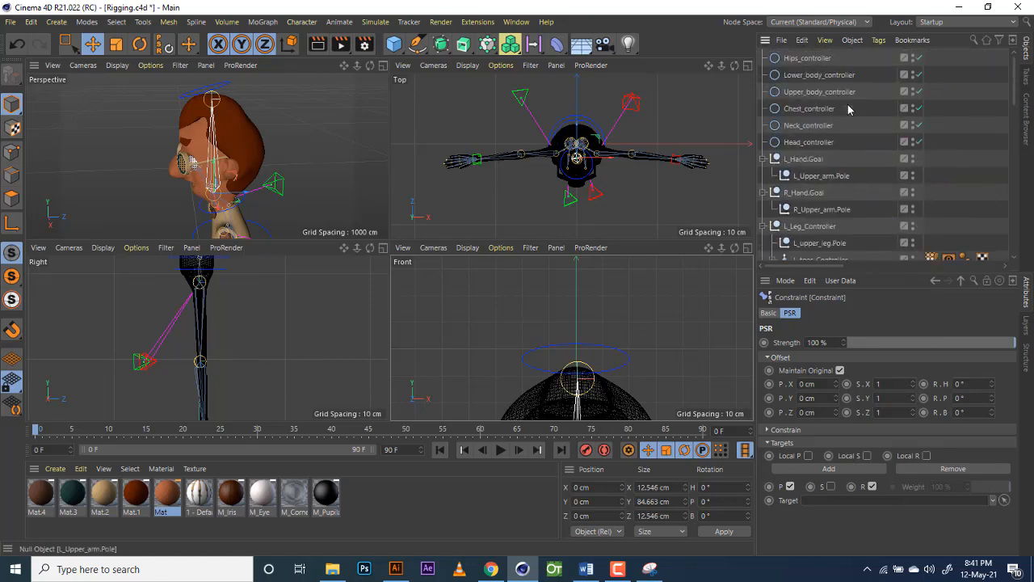
{"action": "left_click_drag", "start_coordinate": [814, 144], "coordinate": [833, 503]}
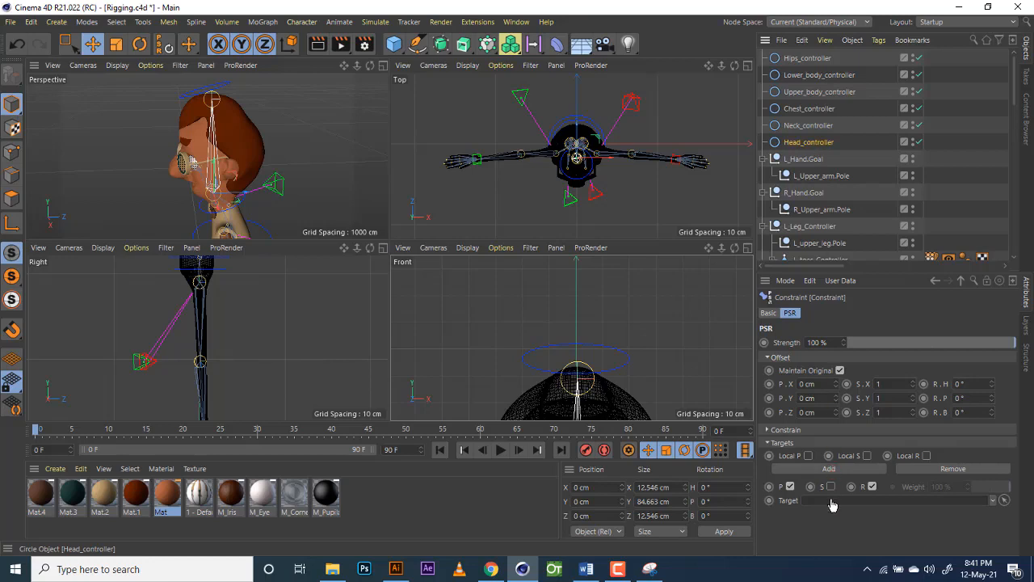
Step: Test the head constraint by rotating Head_controller about 4.6° in pitch in the perspective view, and undo the rotation
{"action": "left_click", "coordinate": [383, 67]}
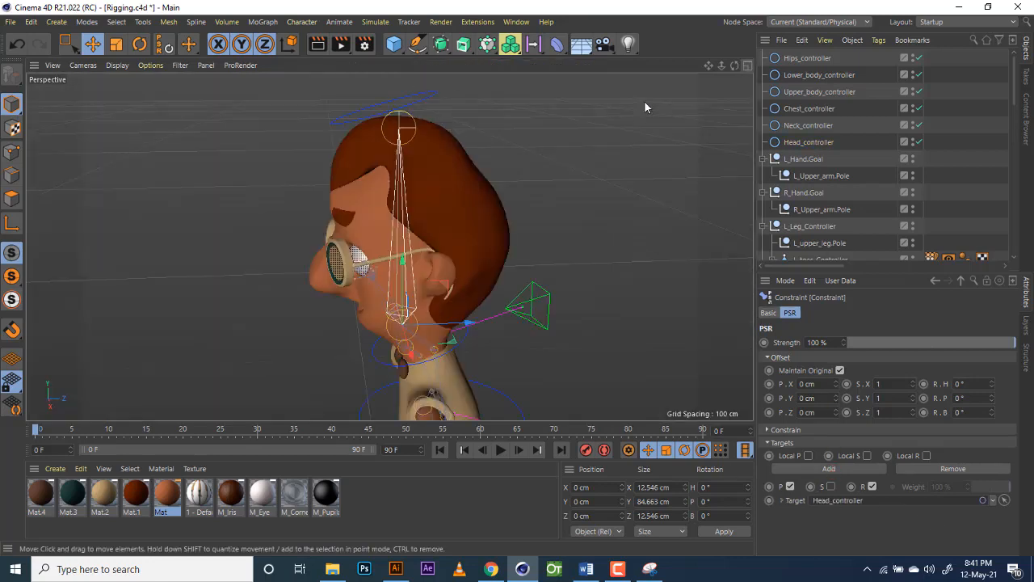
{"action": "left_click", "coordinate": [807, 161]}
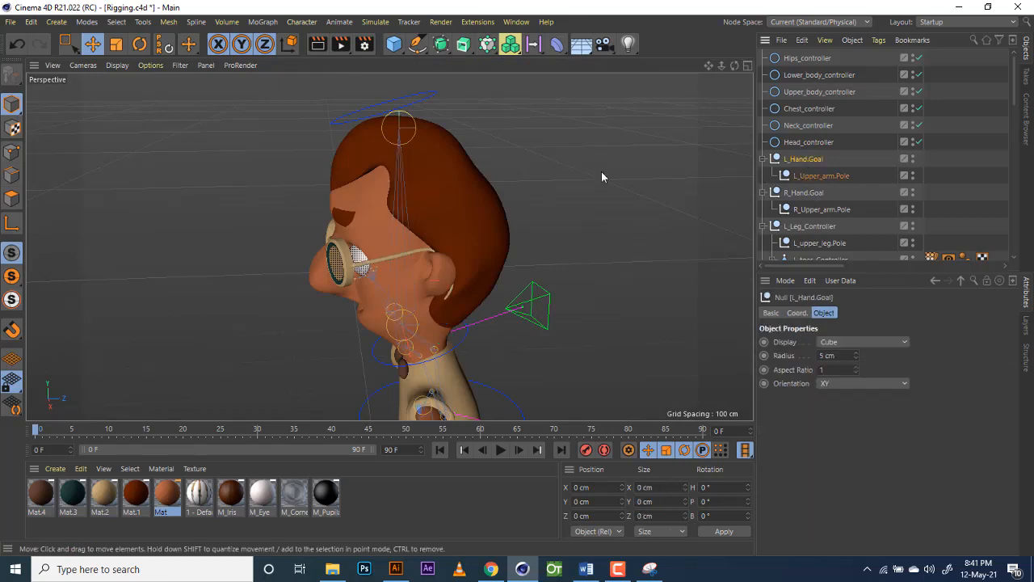
{"action": "left_click", "coordinate": [807, 141]}
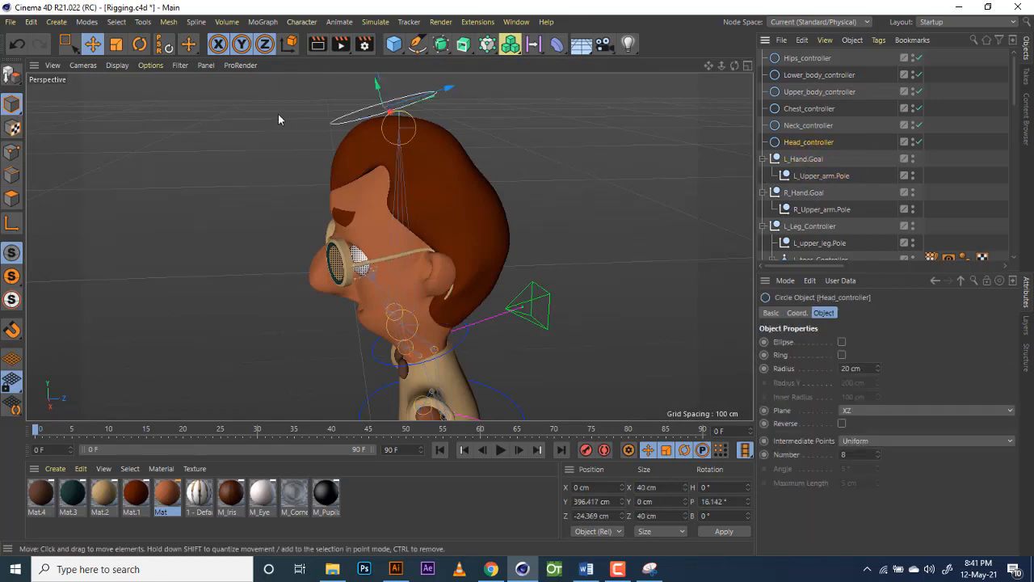
{"action": "left_click", "coordinate": [139, 43]}
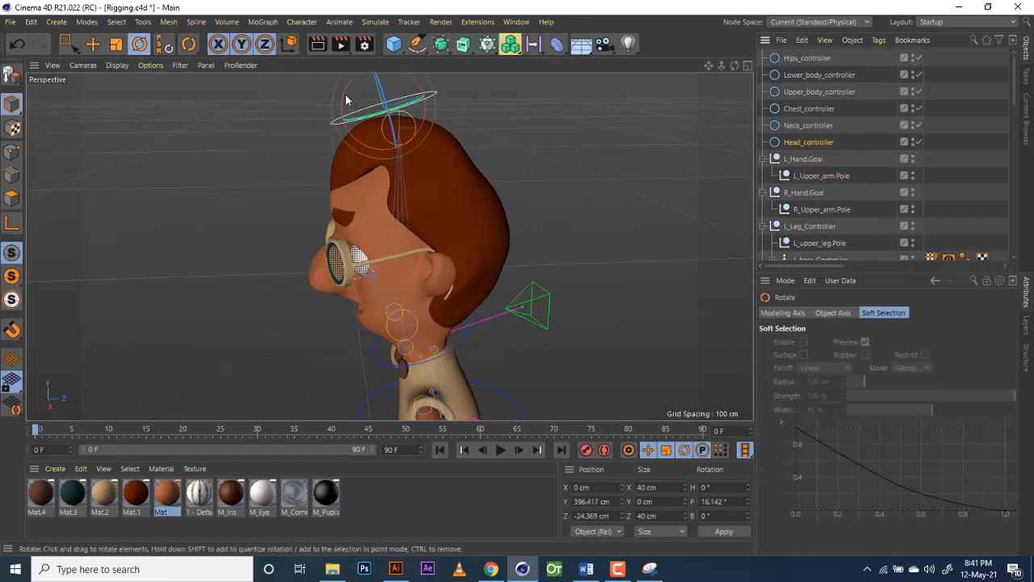
{"action": "left_click_drag", "start_coordinate": [345, 98], "coordinate": [388, 109]}
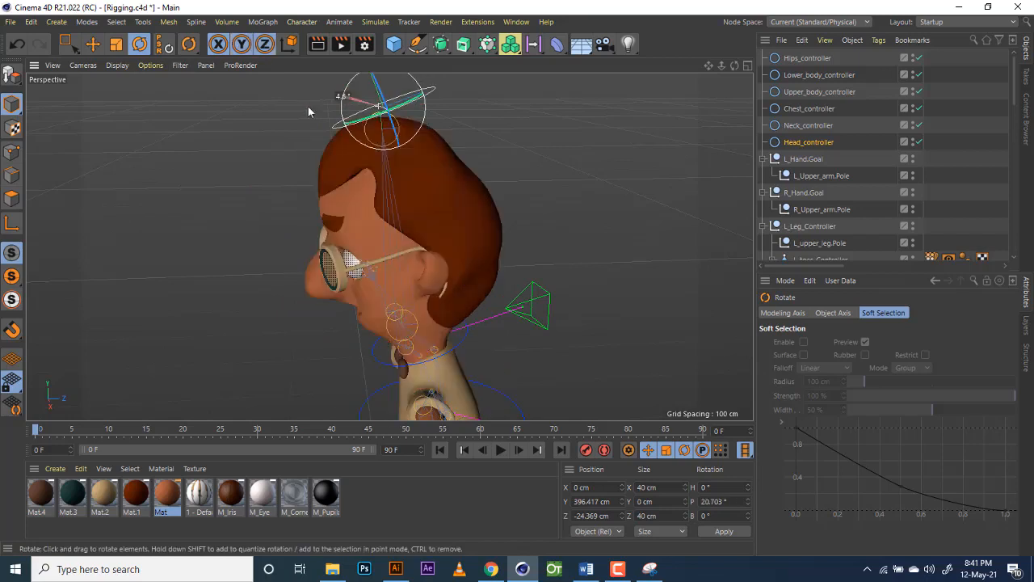
{"action": "key", "text": "ctrl+z"}
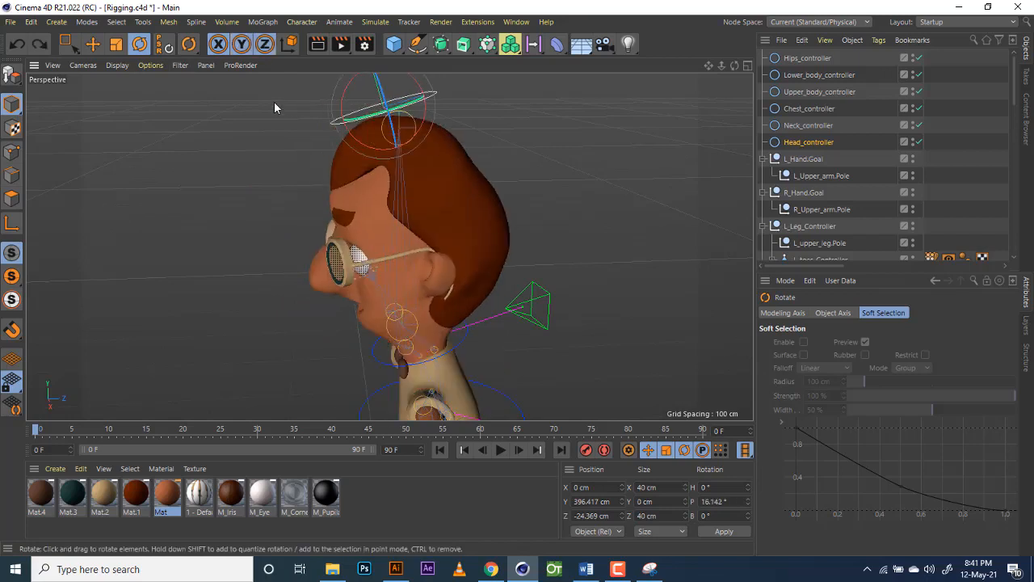
{"action": "key", "text": "ctrl+z"}
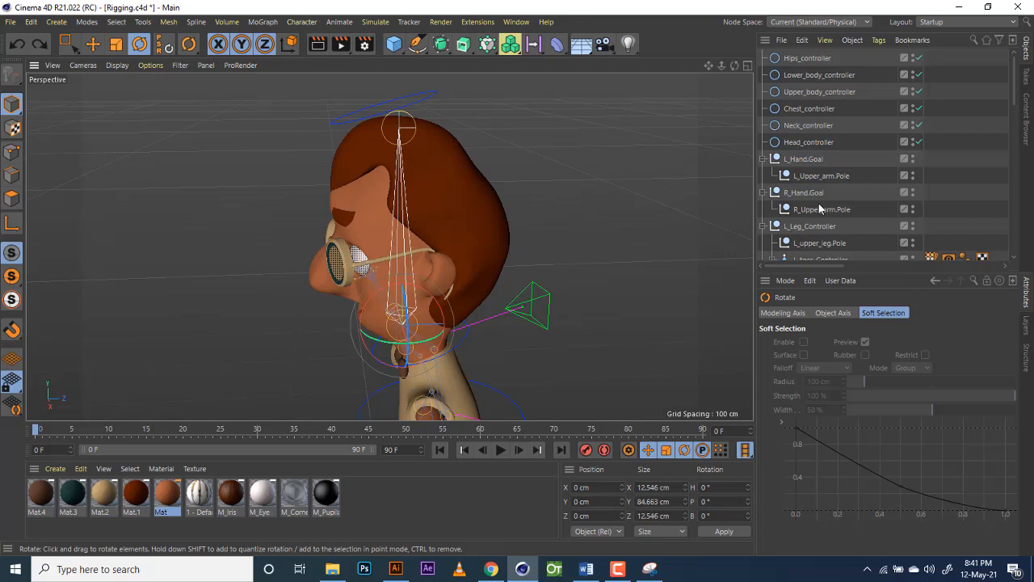
Step: Review the Head joint's constraint settings and view the whole character in perspective
{"action": "scroll", "coordinate": [819, 209], "scroll_direction": "down", "scroll_amount": 10}
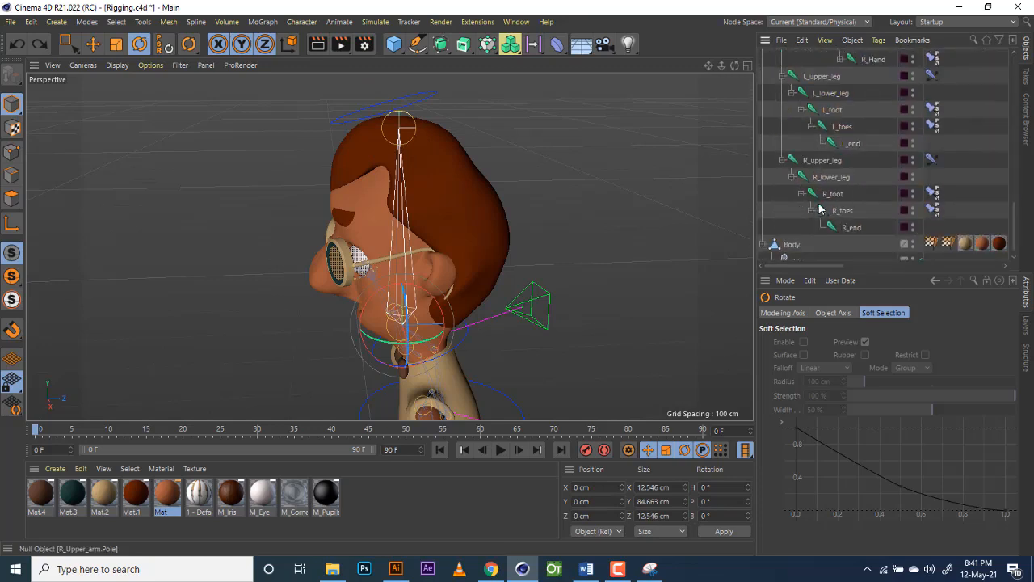
{"action": "scroll", "coordinate": [820, 210], "scroll_direction": "up", "scroll_amount": 5}
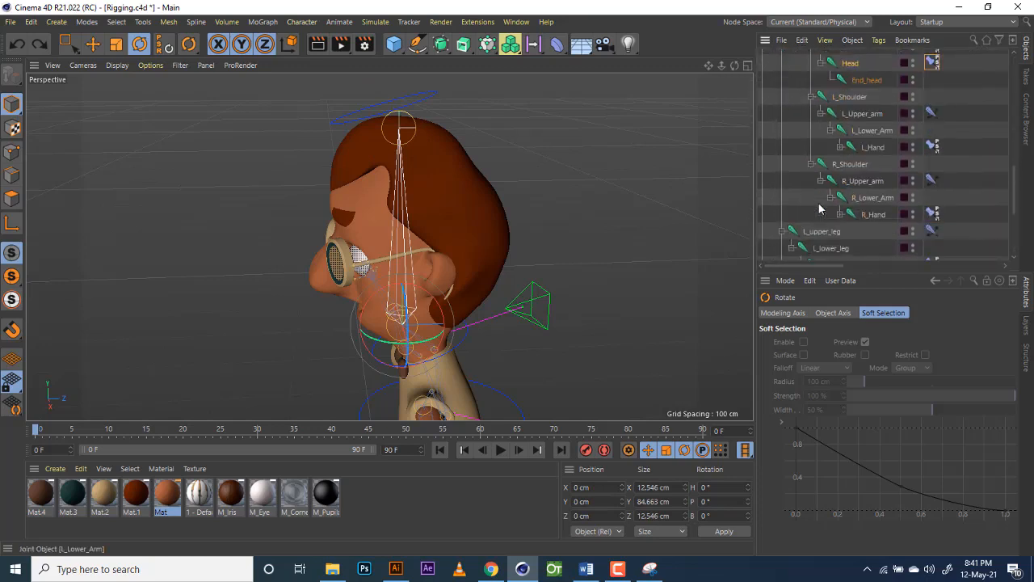
{"action": "scroll", "coordinate": [820, 210], "scroll_direction": "up", "scroll_amount": 3}
{"action": "left_click", "coordinate": [933, 141]}
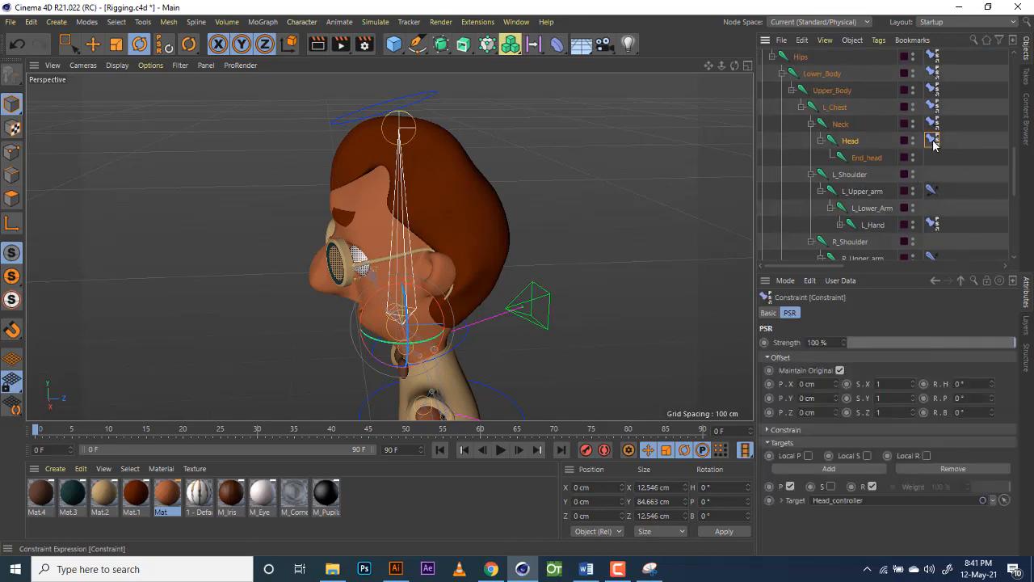
{"action": "left_click_drag", "start_coordinate": [541, 199], "coordinate": [660, 184], "text": "alt"}
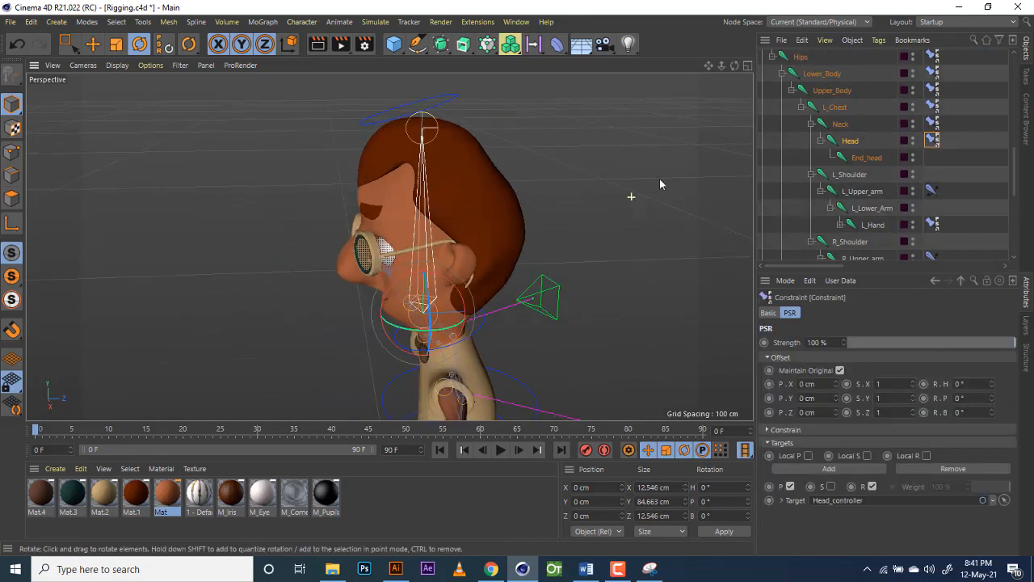
{"action": "left_click_drag", "start_coordinate": [734, 66], "coordinate": [748, 89]}
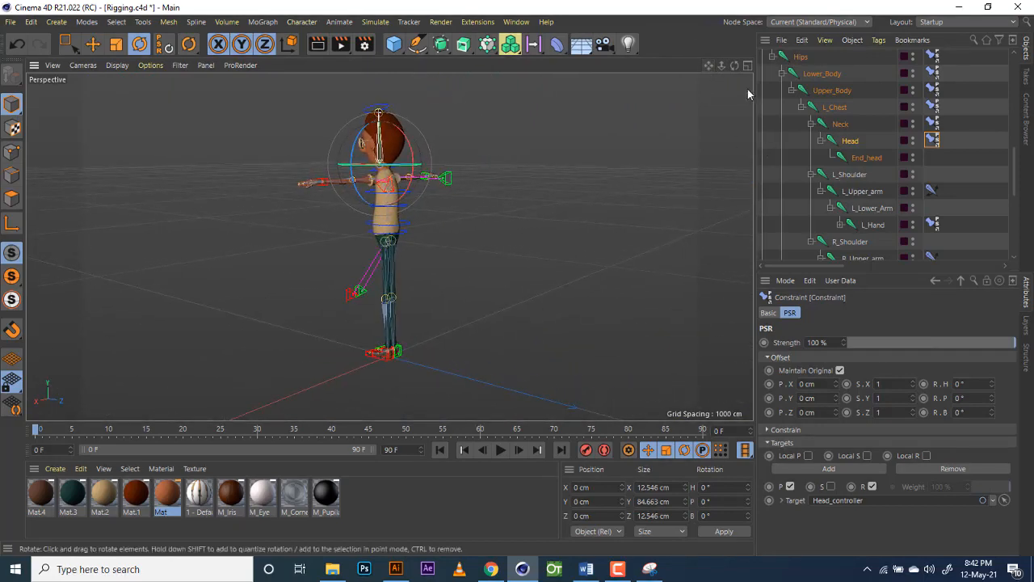
Step: Create a circle spline in the XZ plane at the world origin, around the character's feet, and switch to the Move tool
{"action": "scroll", "coordinate": [826, 98], "scroll_direction": "down", "scroll_amount": 10}
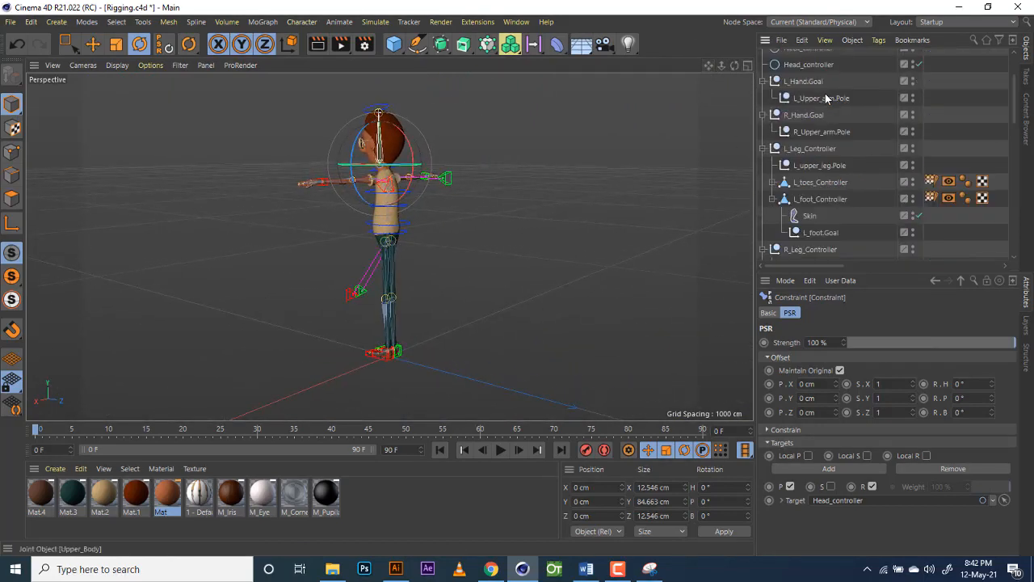
{"action": "scroll", "coordinate": [825, 95], "scroll_direction": "up", "scroll_amount": 2}
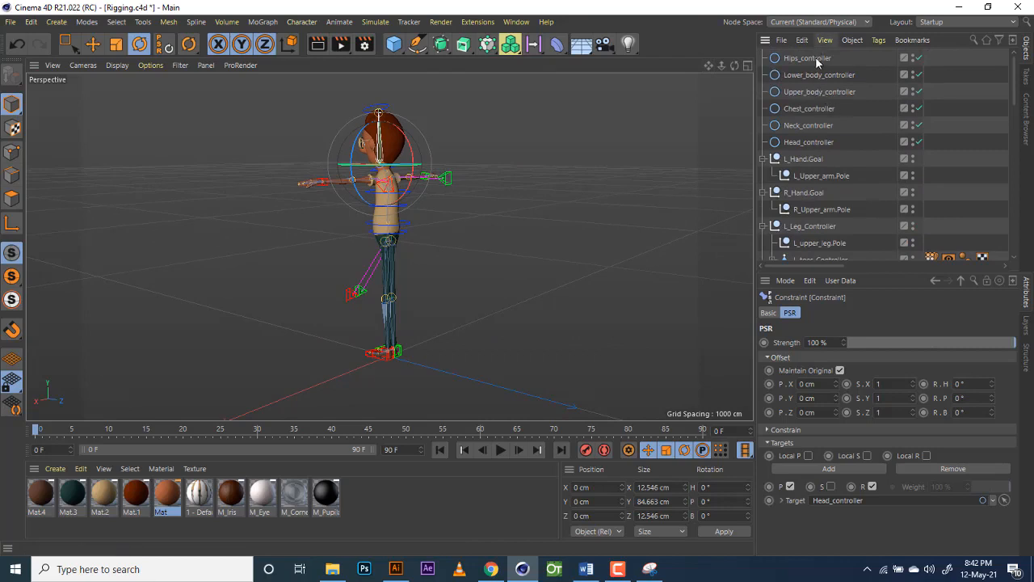
{"action": "left_click", "coordinate": [808, 58]}
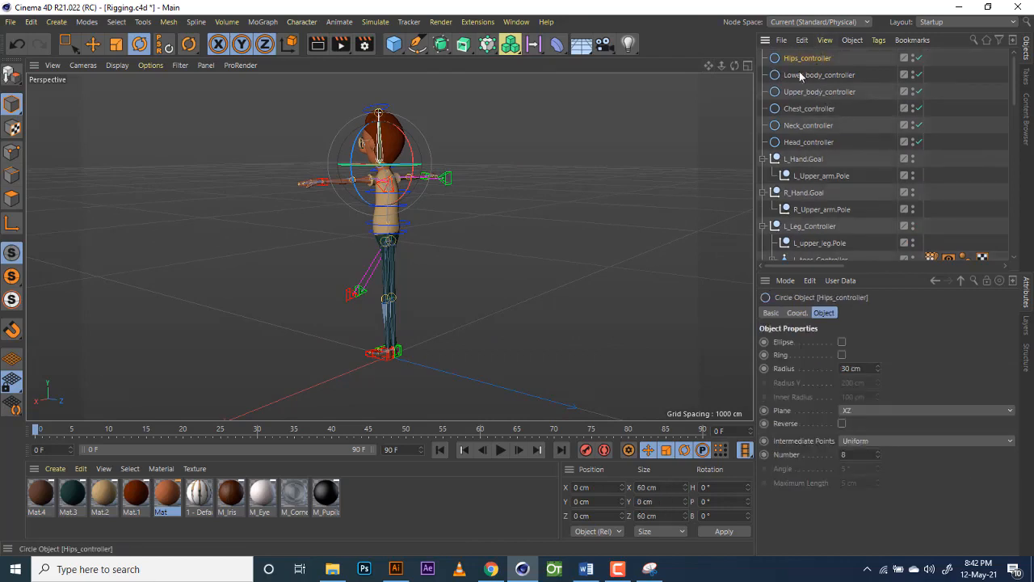
{"action": "left_click", "coordinate": [747, 66]}
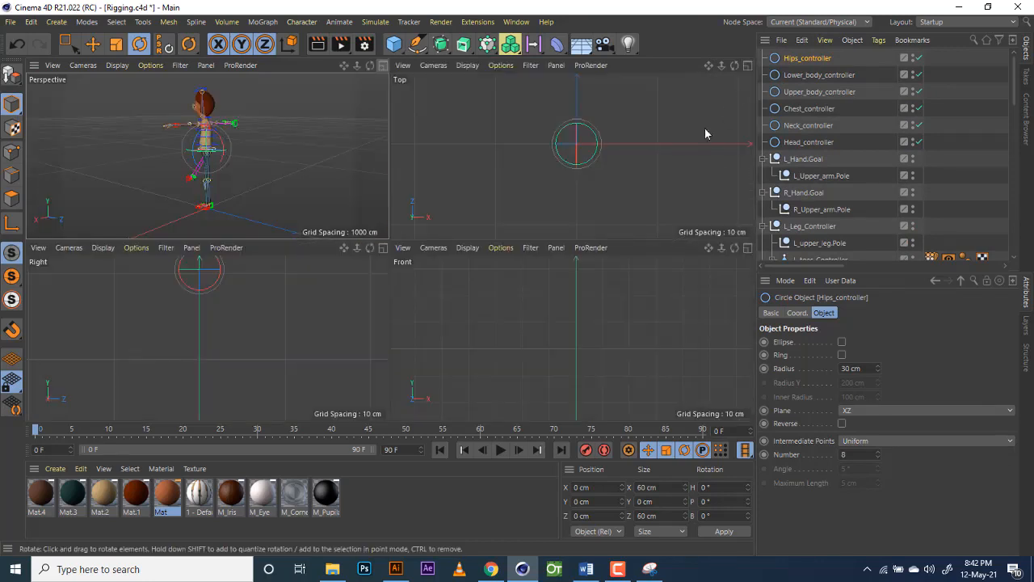
{"action": "left_click", "coordinate": [748, 68]}
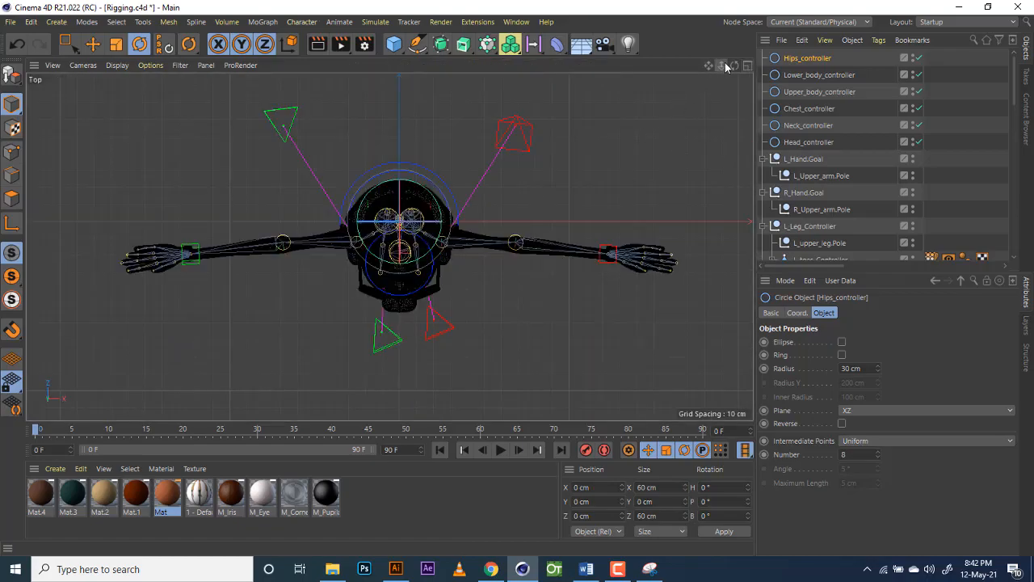
{"action": "left_click_drag", "start_coordinate": [725, 66], "coordinate": [303, 49]}
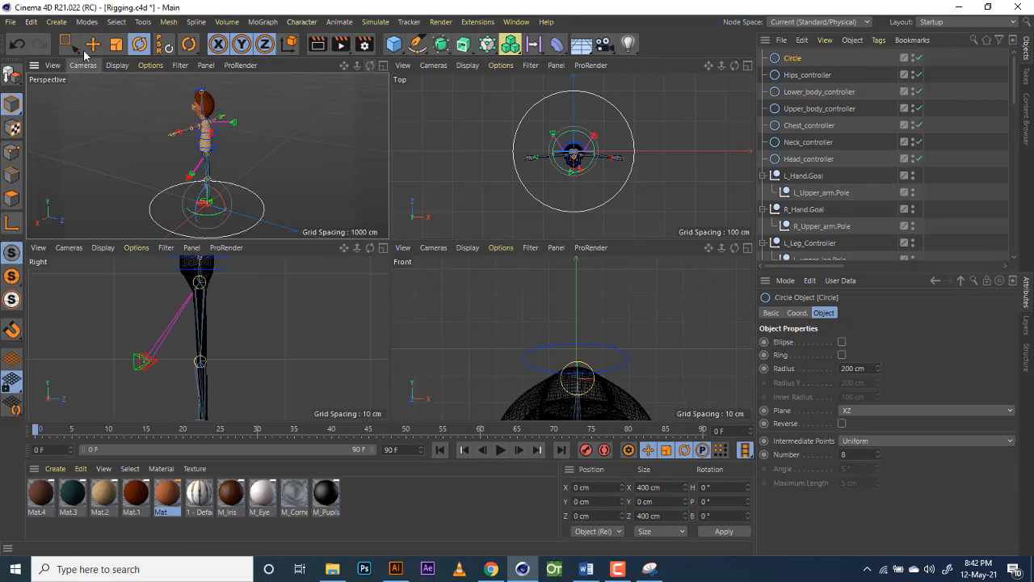
{"action": "left_click", "coordinate": [92, 44]}
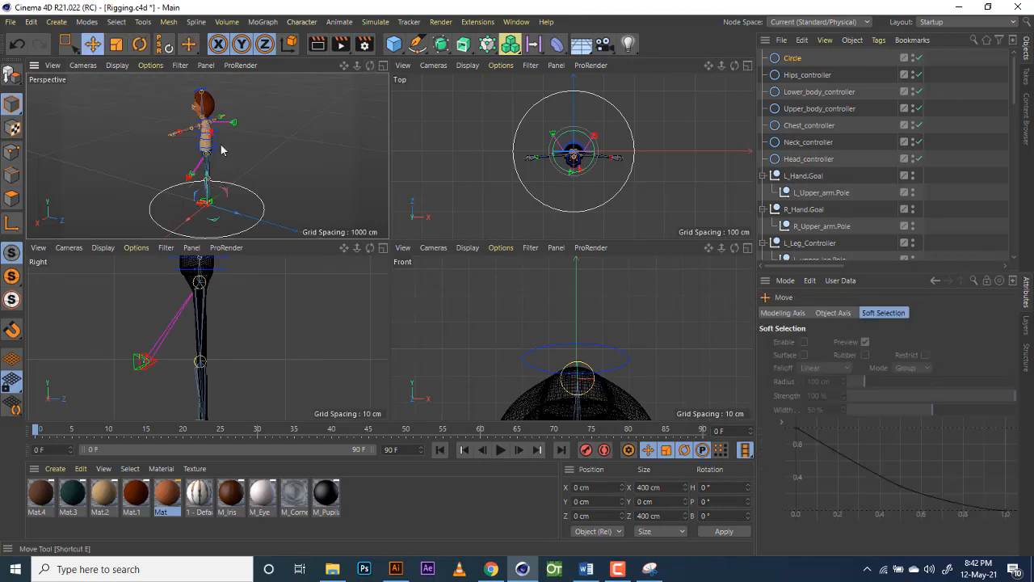
{"action": "left_click_drag", "start_coordinate": [371, 66], "coordinate": [465, 40]}
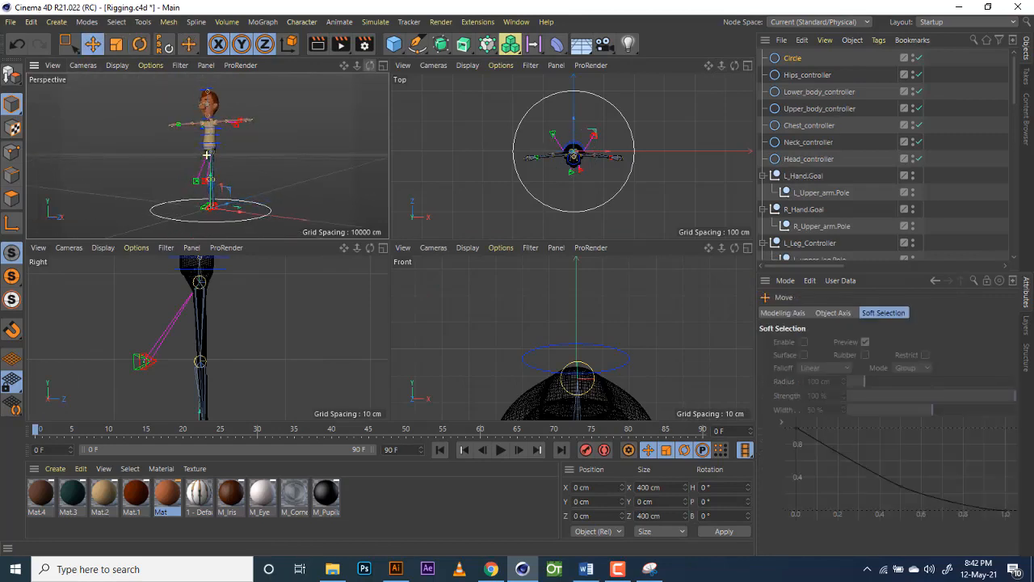
{"action": "left_click_drag", "start_coordinate": [344, 247], "coordinate": [208, 358]}
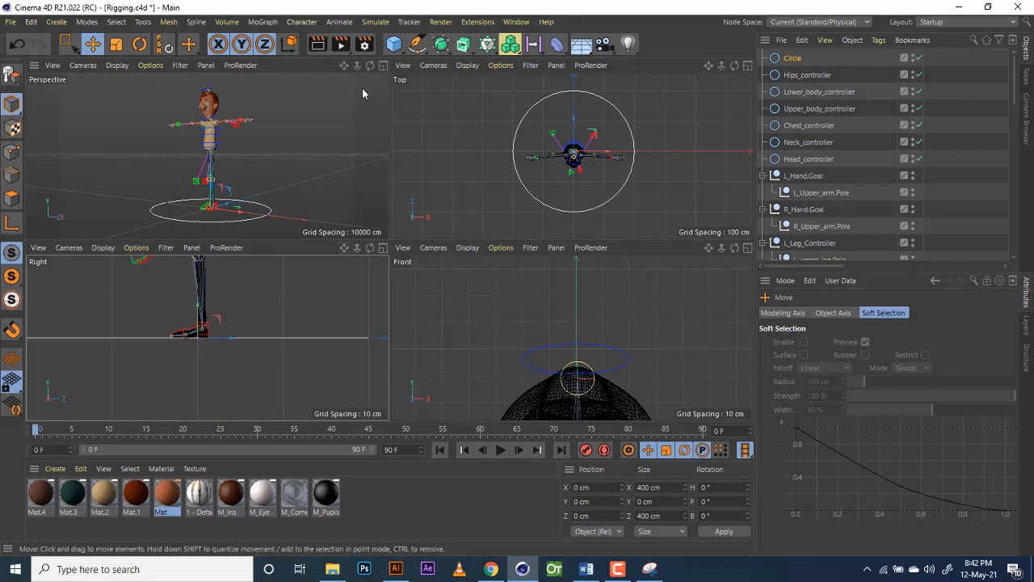
Step: Reduce the new circle's radius, trying 100 cm first and settling on 50 cm
{"action": "left_click", "coordinate": [794, 58]}
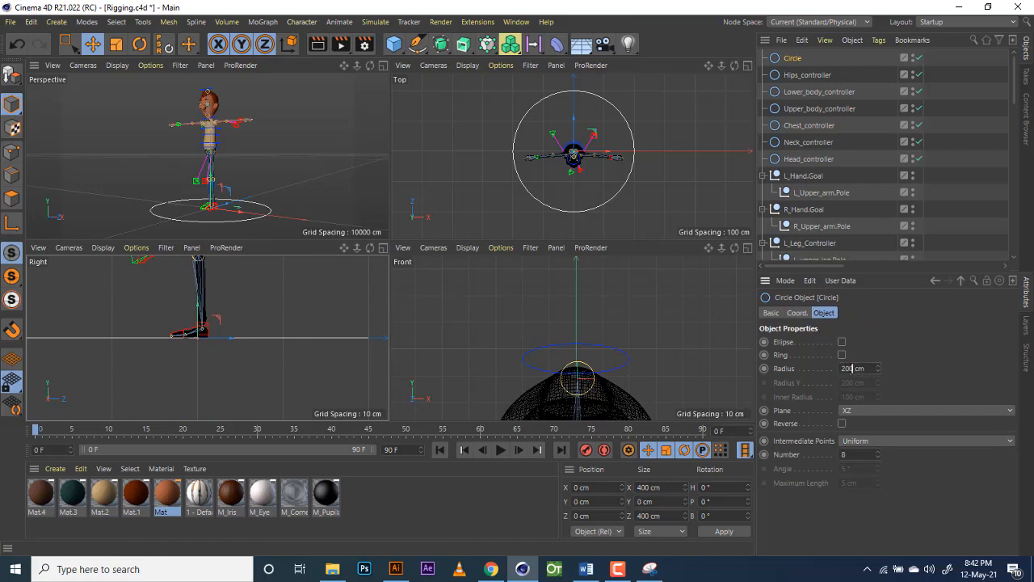
{"action": "left_click_drag", "start_coordinate": [855, 368], "coordinate": [828, 369]}
{"action": "type", "text": "100"}
{"action": "key", "text": "Return"}
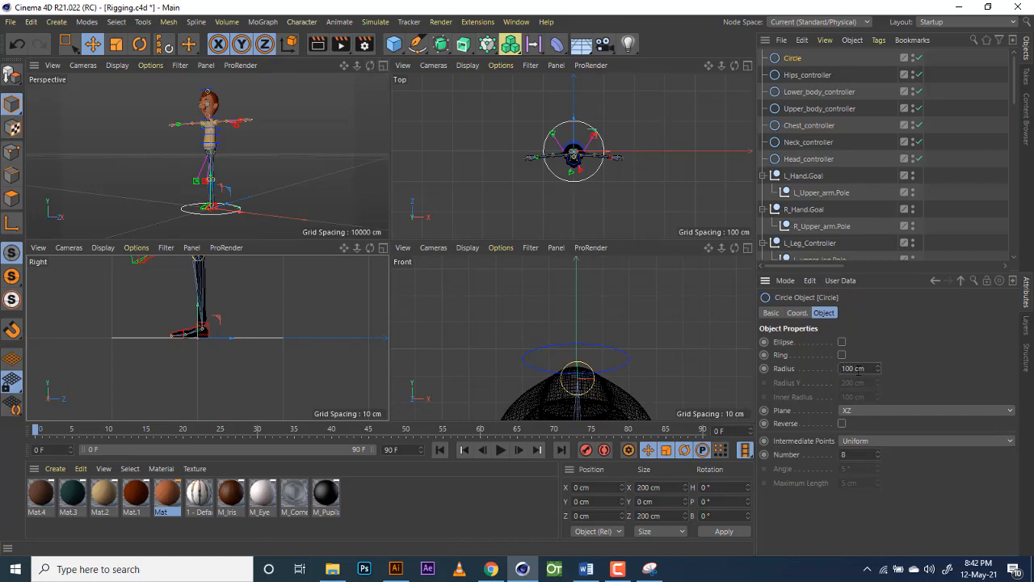
{"action": "left_click_drag", "start_coordinate": [852, 368], "coordinate": [818, 370]}
{"action": "type", "text": "5"}
{"action": "key", "text": "Return"}
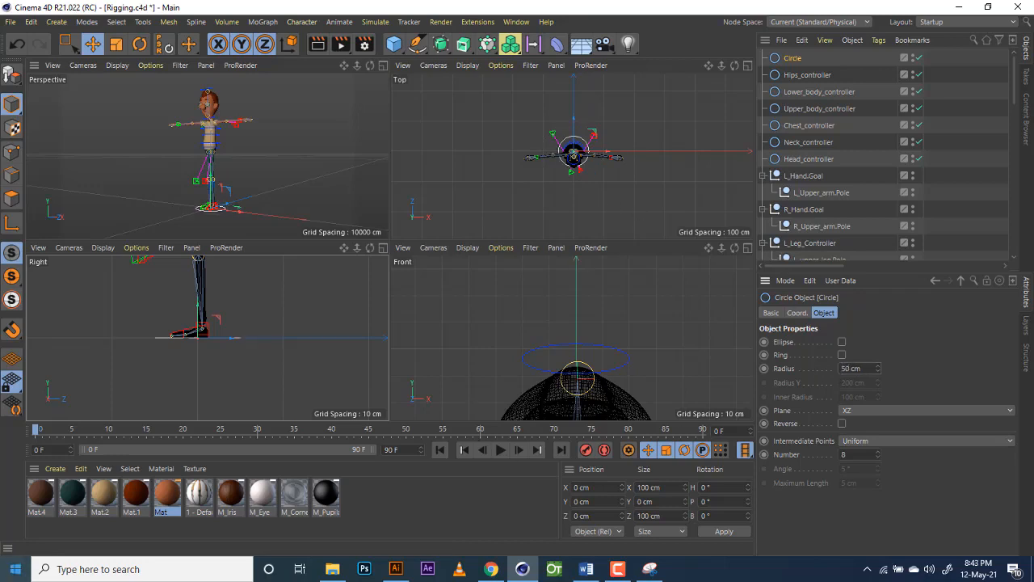
Step: Compare the new circle's size with the character and the leg pole controllers in the enlarged Top view
{"action": "left_click", "coordinate": [748, 66]}
{"action": "scroll", "coordinate": [433, 242], "scroll_direction": "up", "scroll_amount": 4}
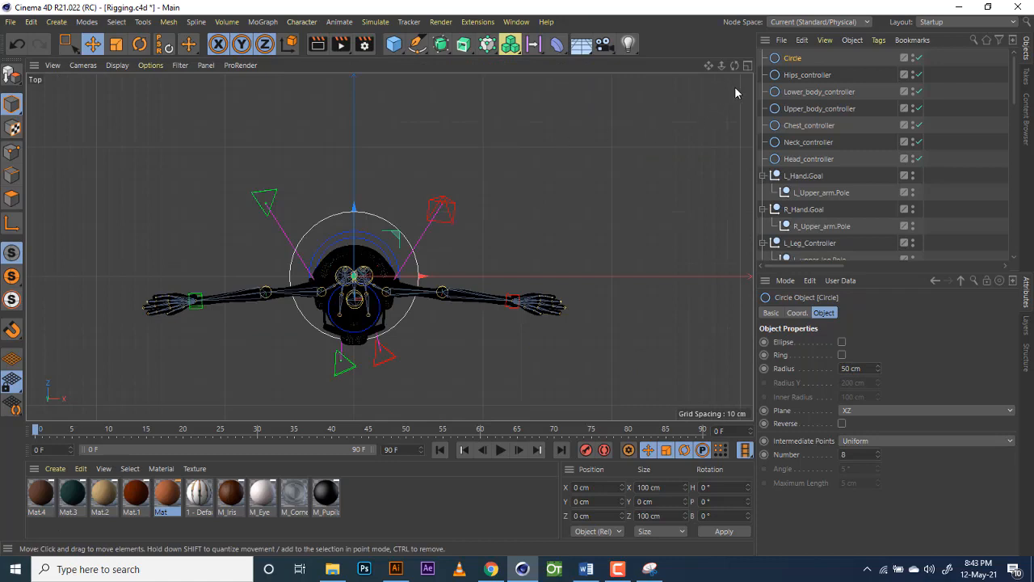
{"action": "left_click", "coordinate": [748, 65]}
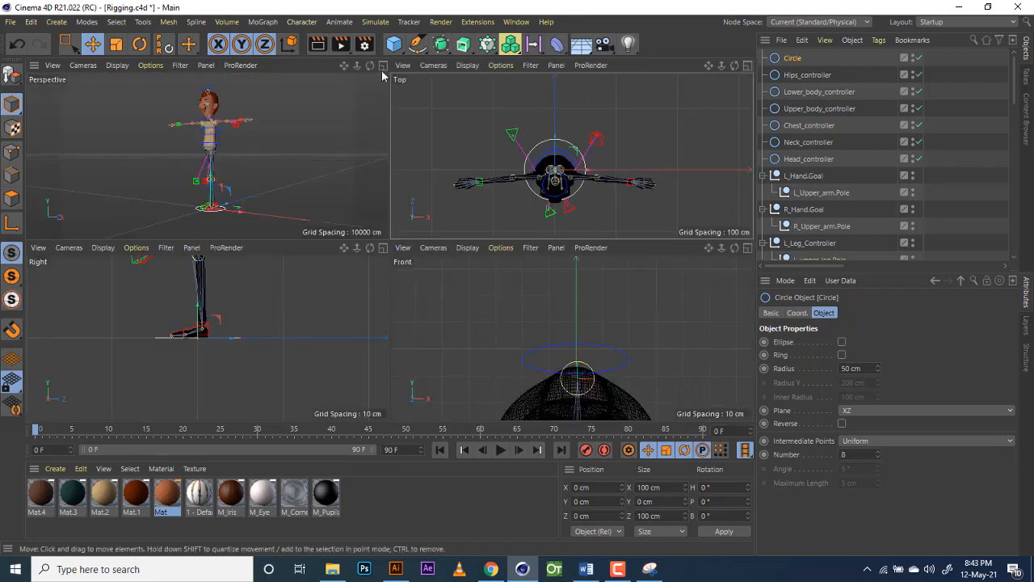
{"action": "left_click", "coordinate": [747, 66]}
{"action": "scroll", "coordinate": [437, 248], "scroll_direction": "up", "scroll_amount": 4}
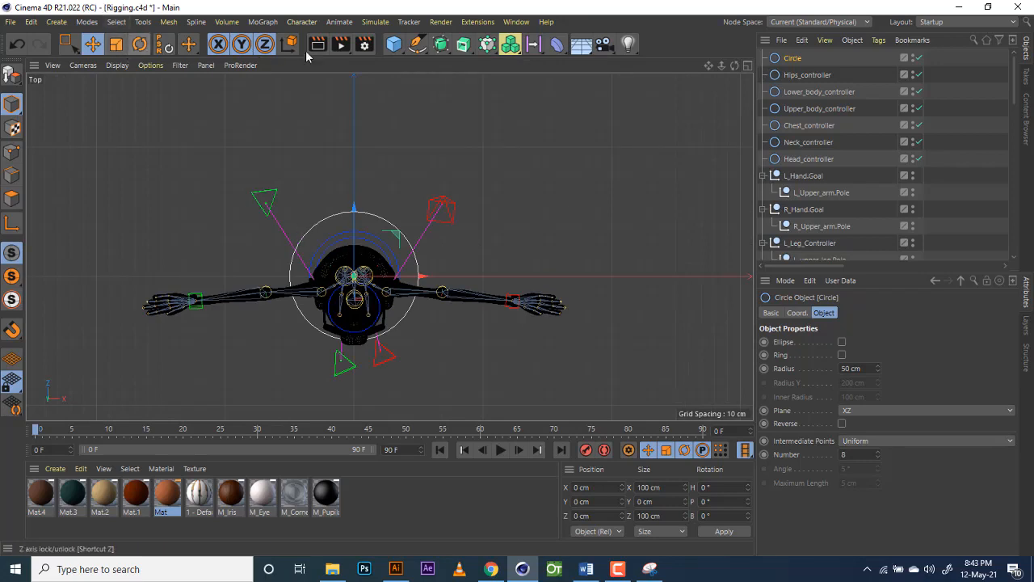
Step: With the Spline Pen set to Linear, draw the left half of an arrowhead ahead of the circle, its tip on the Z axis
{"action": "left_click", "coordinate": [418, 44]}
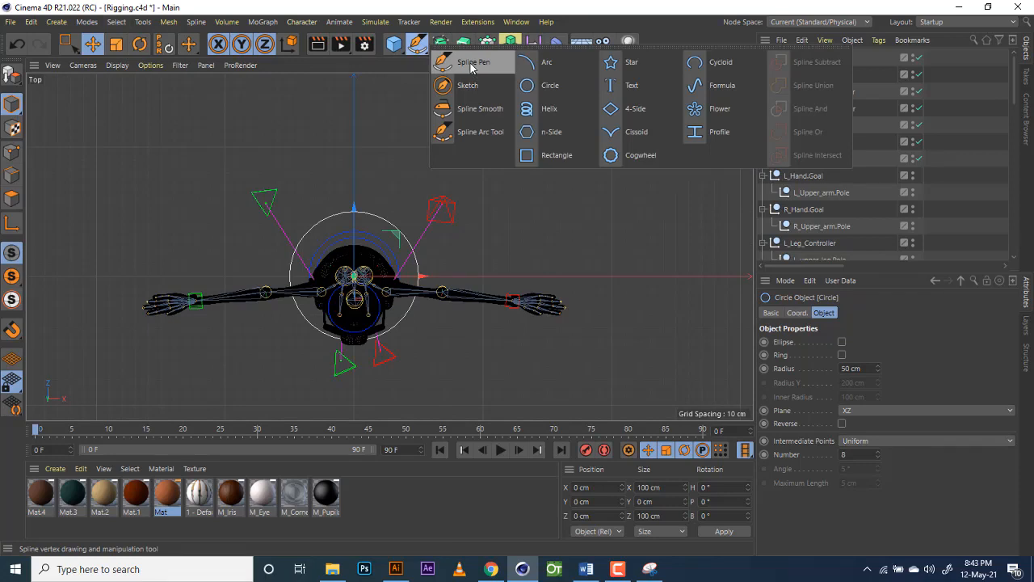
{"action": "left_click", "coordinate": [473, 63]}
{"action": "left_click_drag", "start_coordinate": [707, 66], "coordinate": [707, 192]}
{"action": "scroll", "coordinate": [373, 319], "scroll_direction": "up", "scroll_amount": 4}
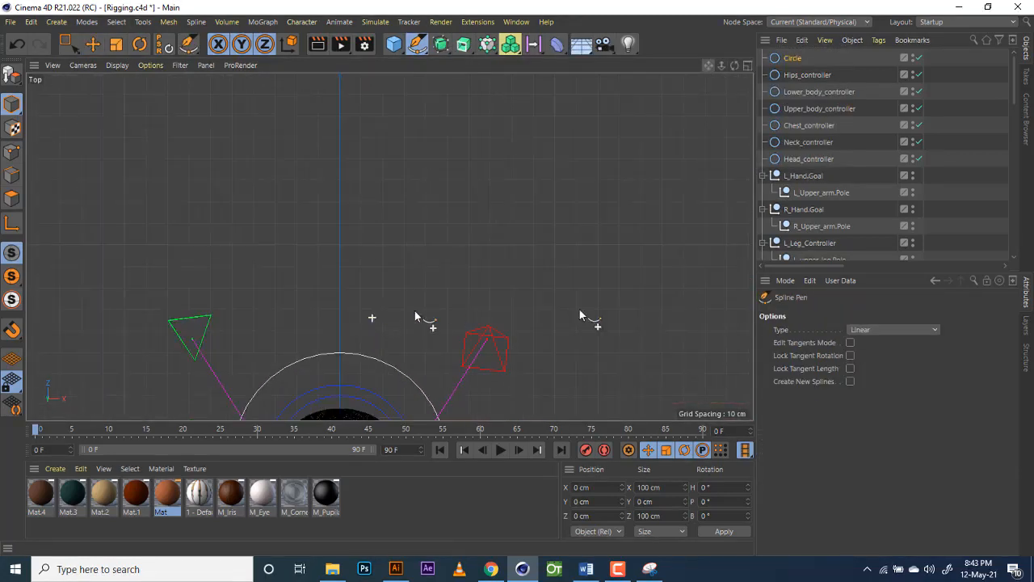
{"action": "left_click", "coordinate": [877, 328]}
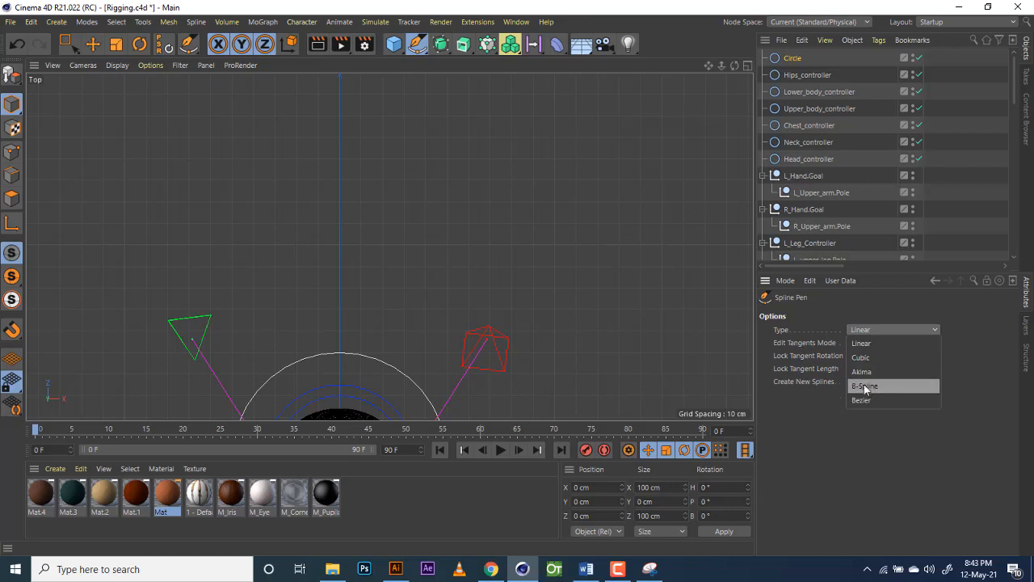
{"action": "left_click", "coordinate": [865, 341]}
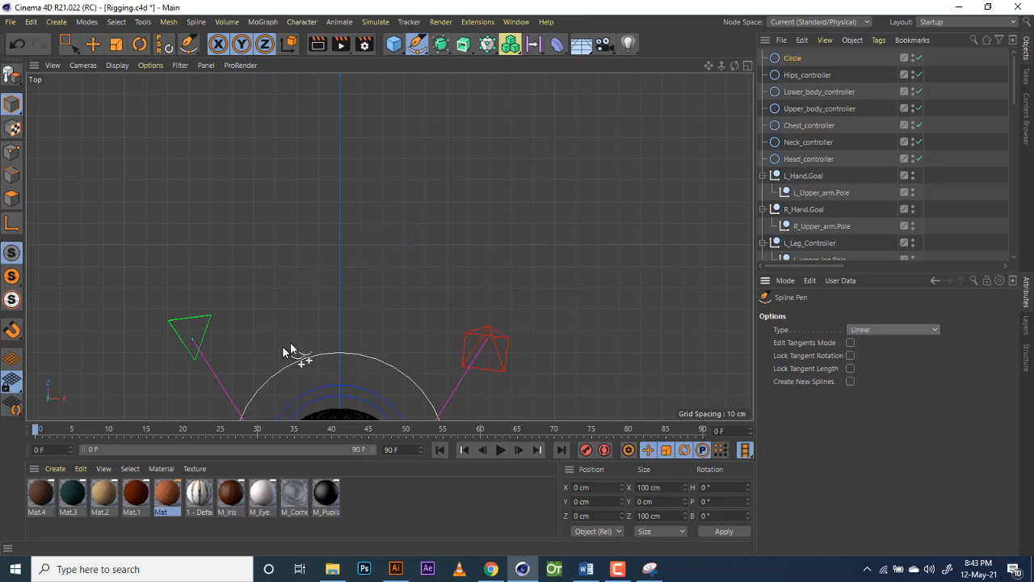
{"action": "left_click", "coordinate": [317, 308]}
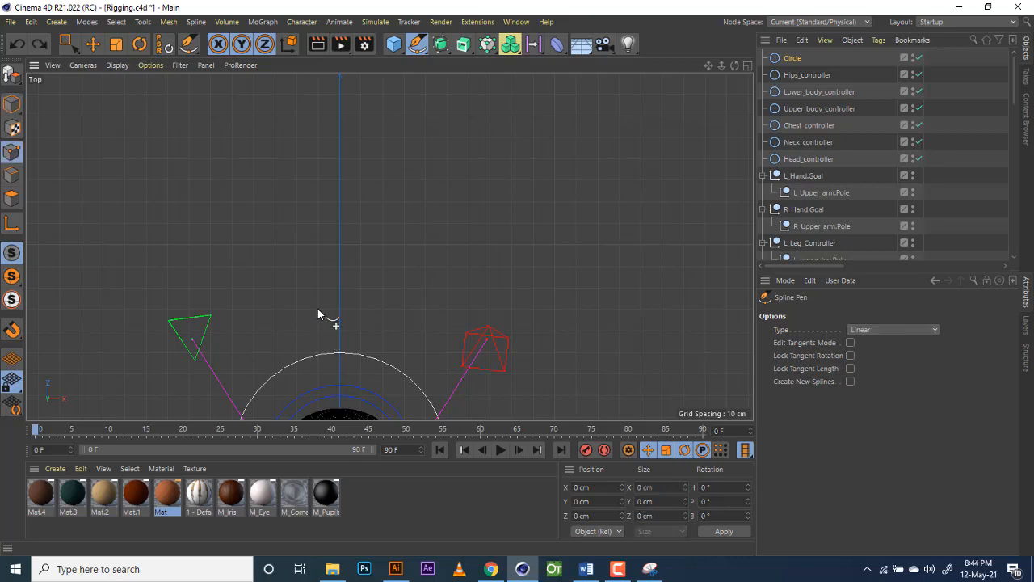
{"action": "left_click", "coordinate": [273, 308]}
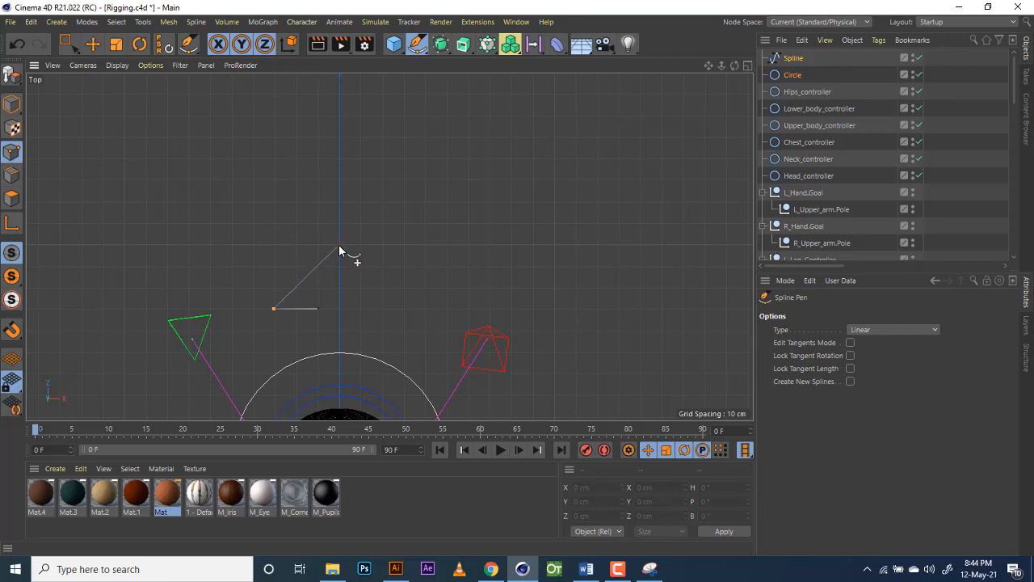
{"action": "scroll", "coordinate": [338, 245], "scroll_direction": "up", "scroll_amount": 6}
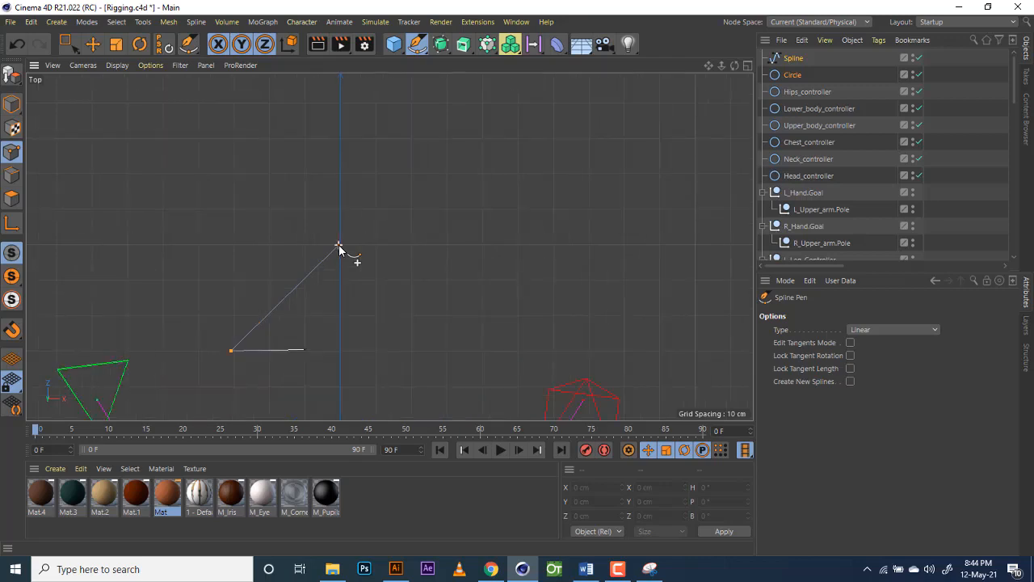
{"action": "left_click", "coordinate": [343, 248]}
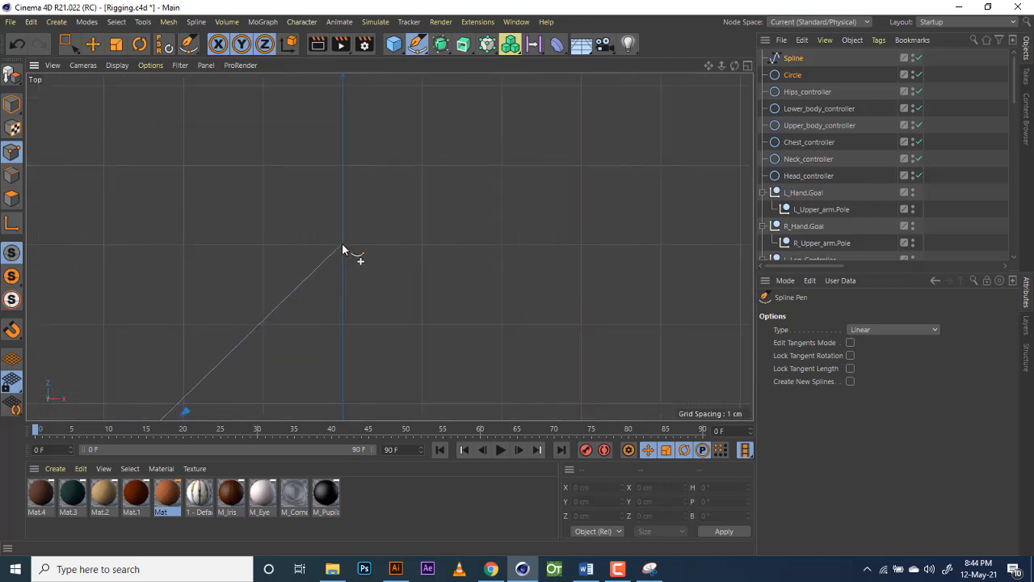
{"action": "scroll", "coordinate": [372, 279], "scroll_direction": "down", "scroll_amount": 6}
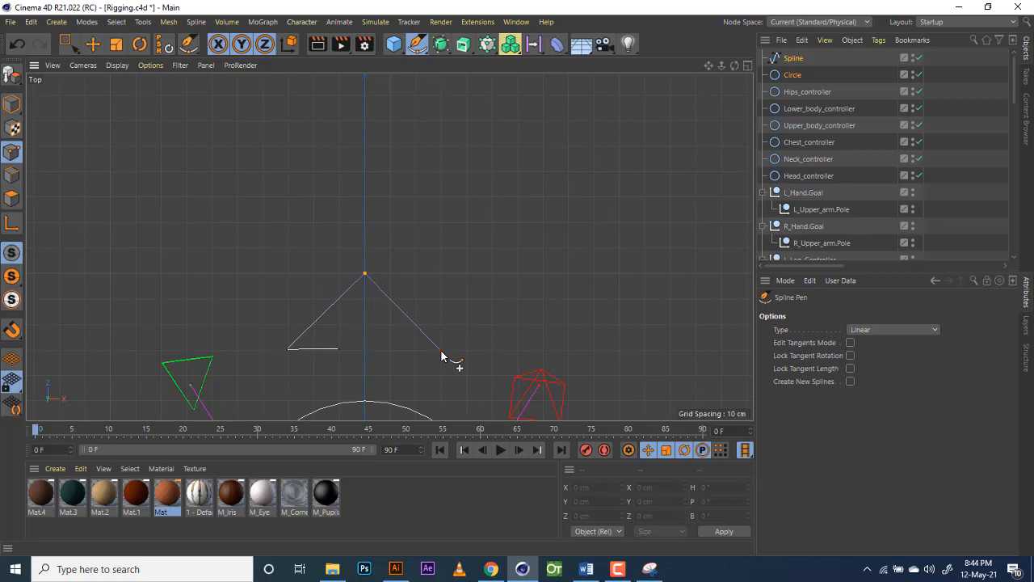
Step: Complete the arrowhead's right half and the shaft down to the circle's edge, closing an arrow about 61 cm wide and 56 cm long
{"action": "left_click", "coordinate": [441, 351]}
{"action": "left_click", "coordinate": [391, 350]}
{"action": "scroll", "coordinate": [391, 402], "scroll_direction": "down", "scroll_amount": 3}
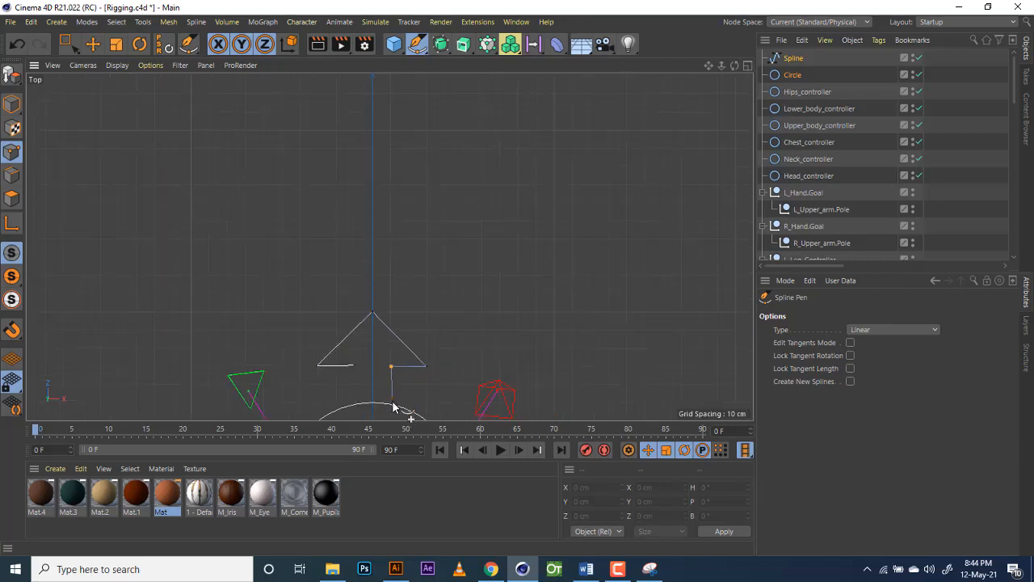
{"action": "scroll", "coordinate": [393, 414], "scroll_direction": "down", "scroll_amount": 2}
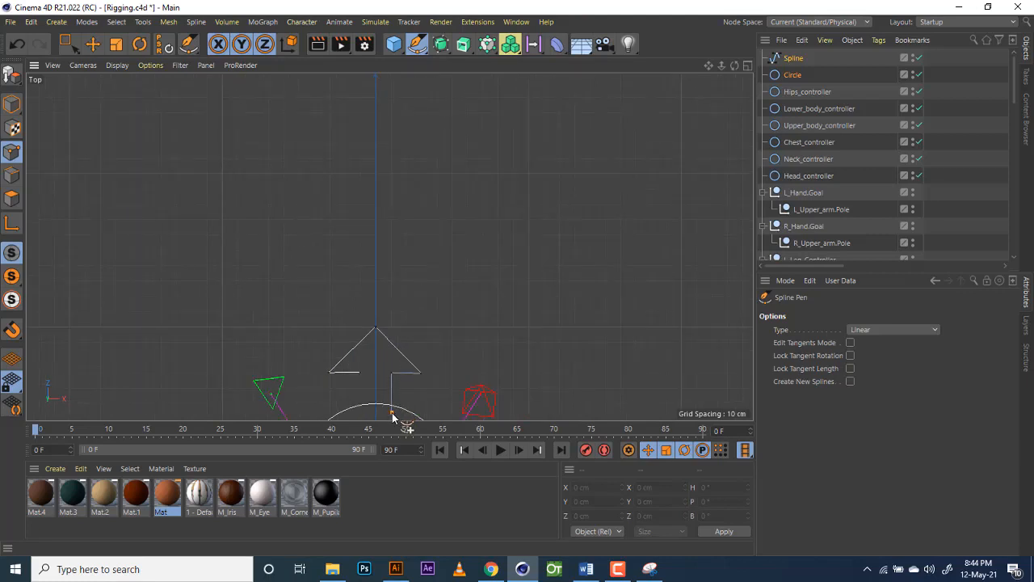
{"action": "left_click", "coordinate": [360, 412]}
{"action": "left_click", "coordinate": [359, 372]}
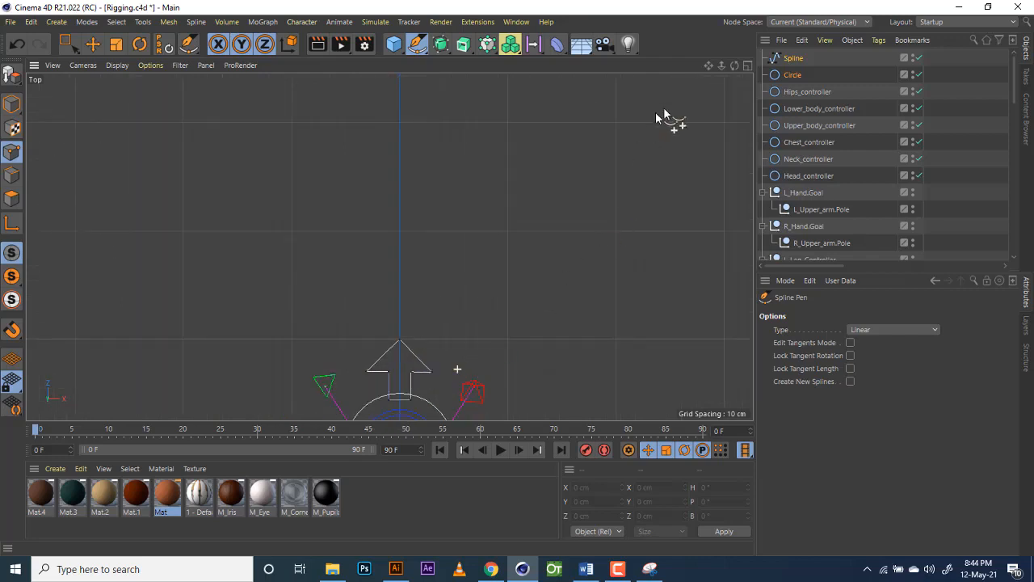
Step: Duplicate the arrow spline and the circle together in the object hierarchy
{"action": "left_click_drag", "start_coordinate": [709, 65], "coordinate": [389, 247]}
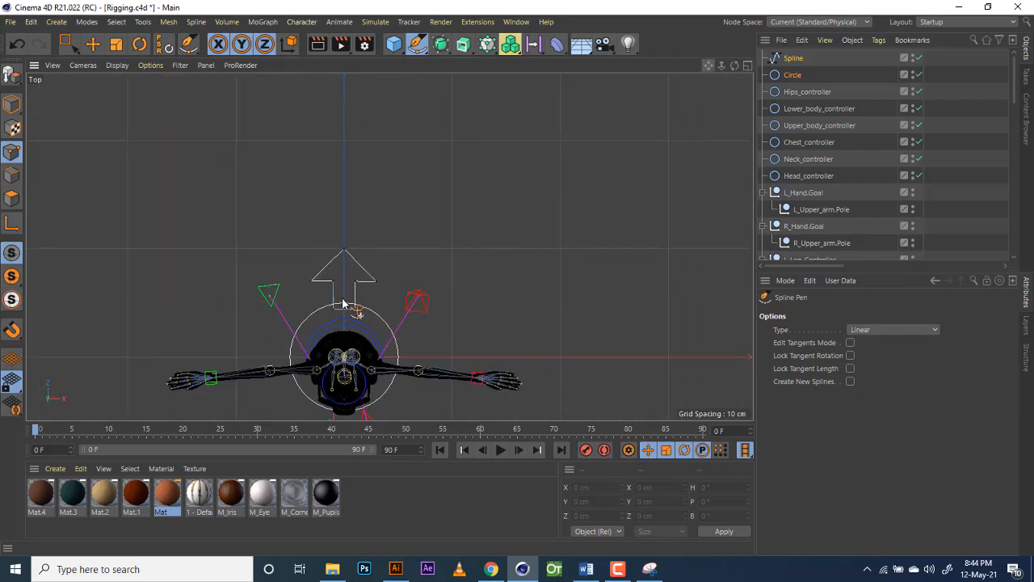
{"action": "scroll", "coordinate": [345, 305], "scroll_direction": "up", "scroll_amount": 2}
{"action": "scroll", "coordinate": [345, 305], "scroll_direction": "down", "scroll_amount": 3}
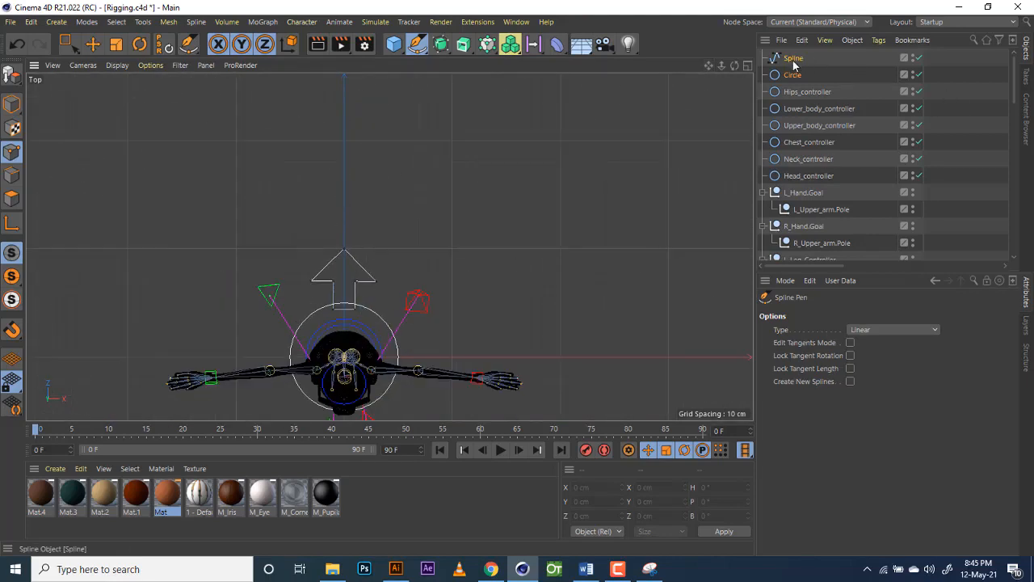
{"action": "left_click", "coordinate": [344, 250]}
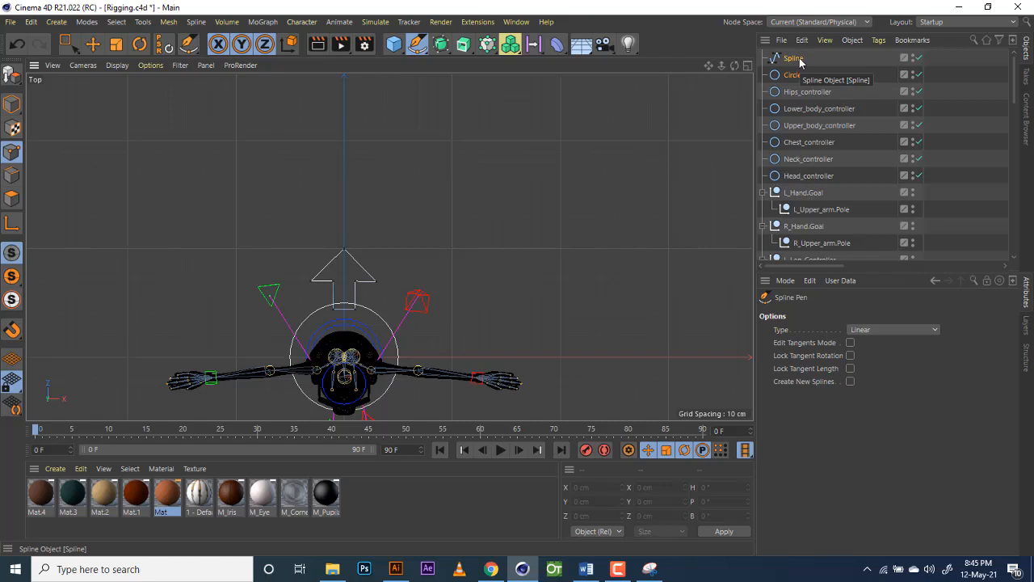
{"action": "left_click_drag", "start_coordinate": [800, 59], "coordinate": [802, 75]}
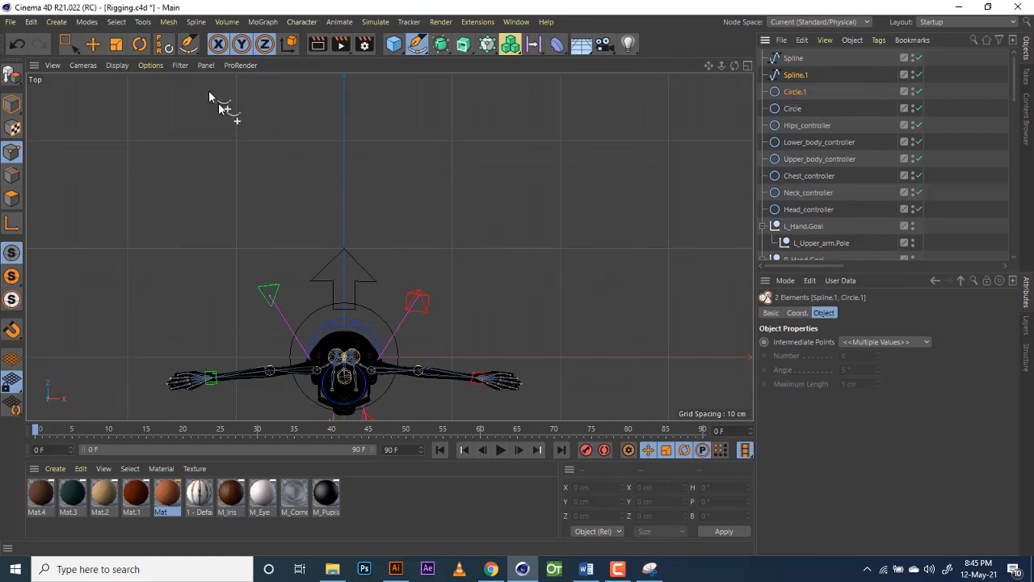
Step: Select only the duplicated arrow spline, Spline.1, and prepare it for rotation as a whole object in Model mode
{"action": "left_click", "coordinate": [138, 45]}
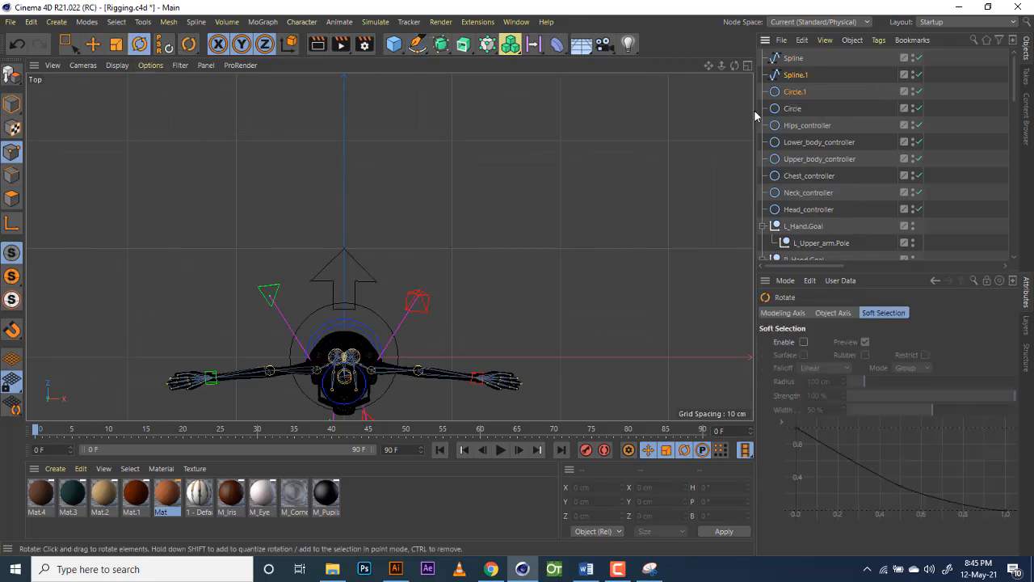
{"action": "left_click", "coordinate": [796, 75]}
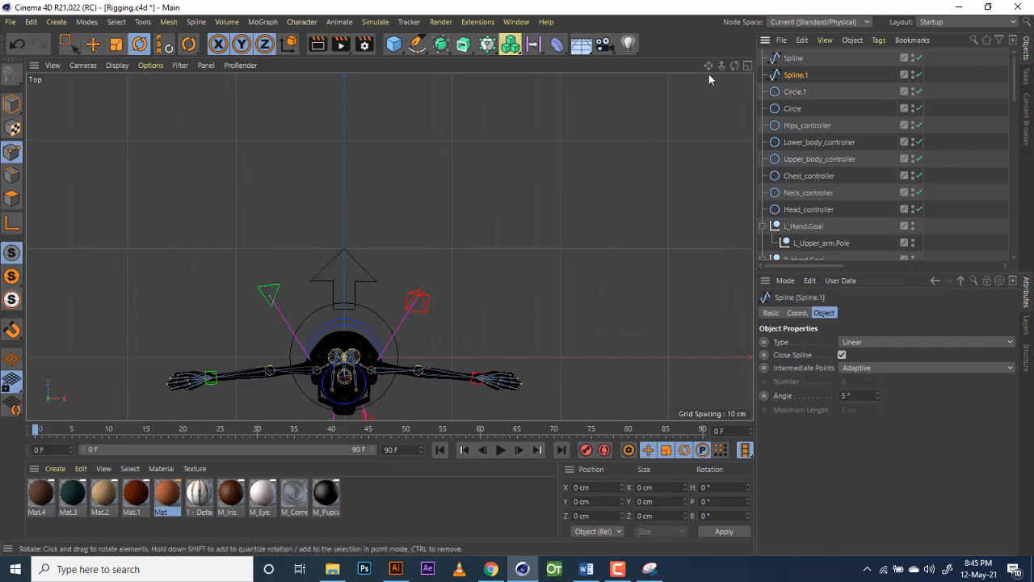
{"action": "scroll", "coordinate": [388, 248], "scroll_direction": "up", "scroll_amount": 6}
{"action": "scroll", "coordinate": [387, 247], "scroll_direction": "down", "scroll_amount": 4}
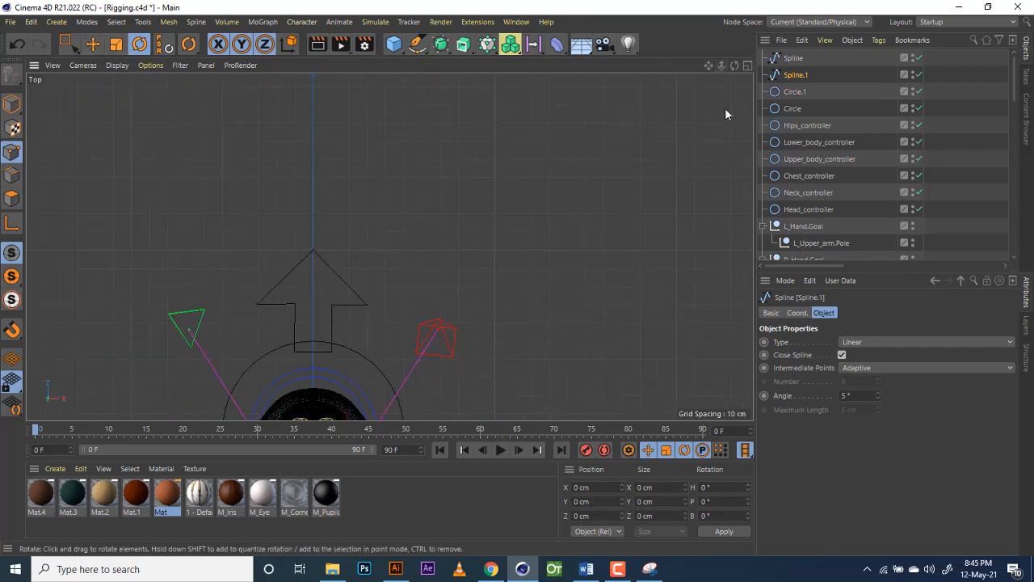
{"action": "scroll", "coordinate": [388, 248], "scroll_direction": "down", "scroll_amount": 15}
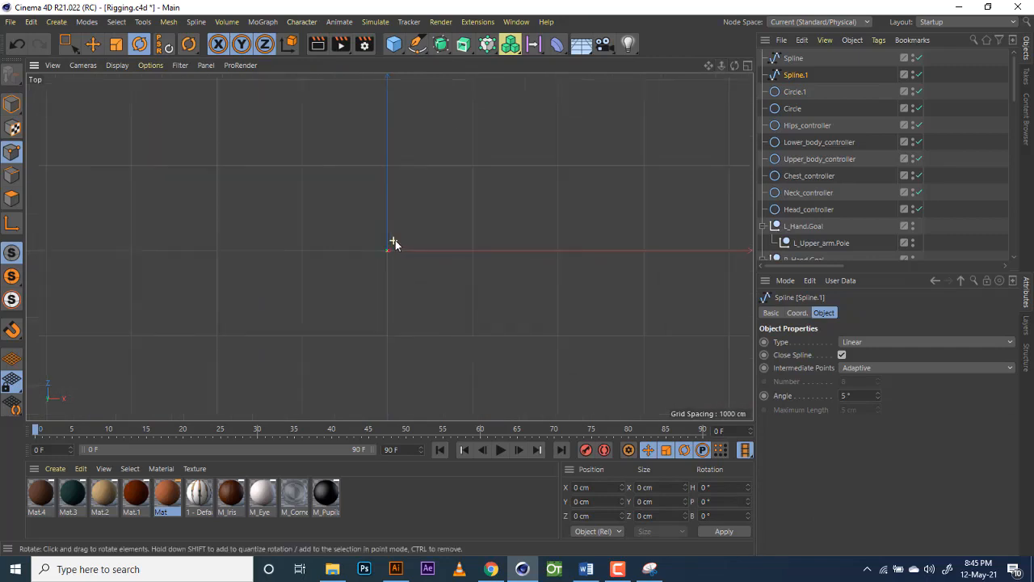
{"action": "scroll", "coordinate": [393, 243], "scroll_direction": "up", "scroll_amount": 8}
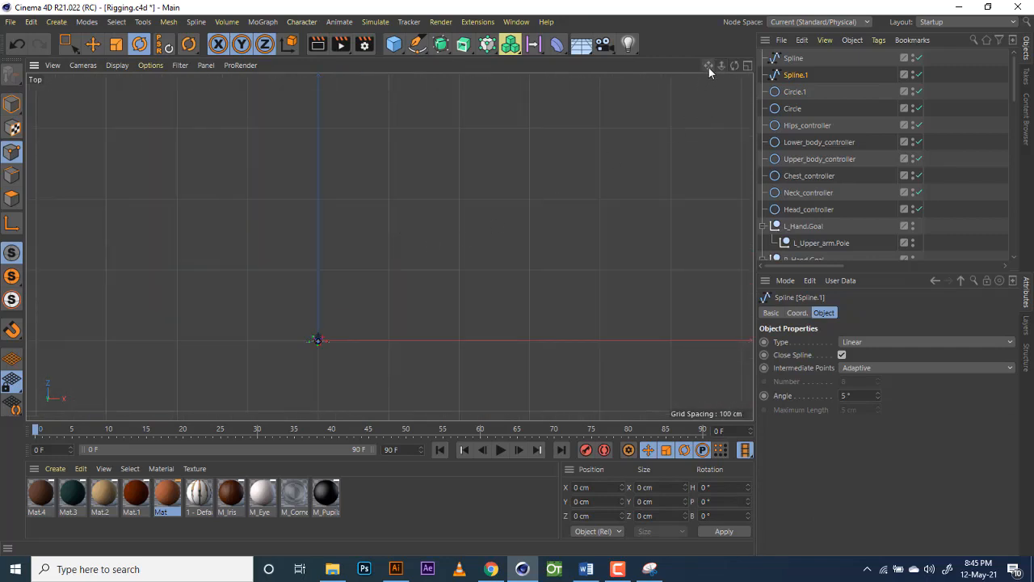
{"action": "left_click_drag", "start_coordinate": [709, 66], "coordinate": [528, 266]}
{"action": "scroll", "coordinate": [359, 257], "scroll_direction": "up", "scroll_amount": 4}
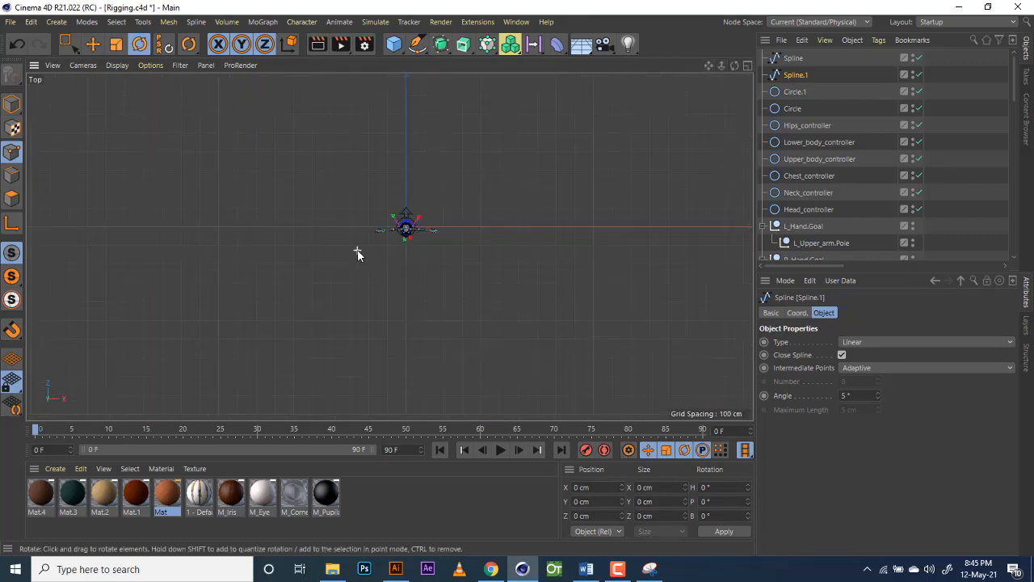
{"action": "left_click_drag", "start_coordinate": [712, 65], "coordinate": [424, 210]}
{"action": "scroll", "coordinate": [343, 282], "scroll_direction": "up", "scroll_amount": 8}
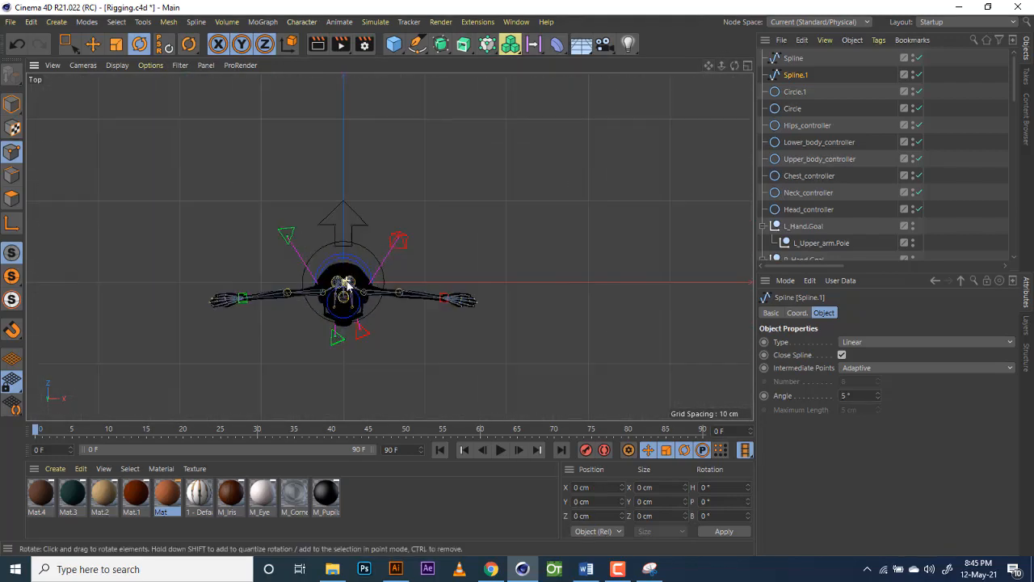
{"action": "left_click", "coordinate": [12, 103]}
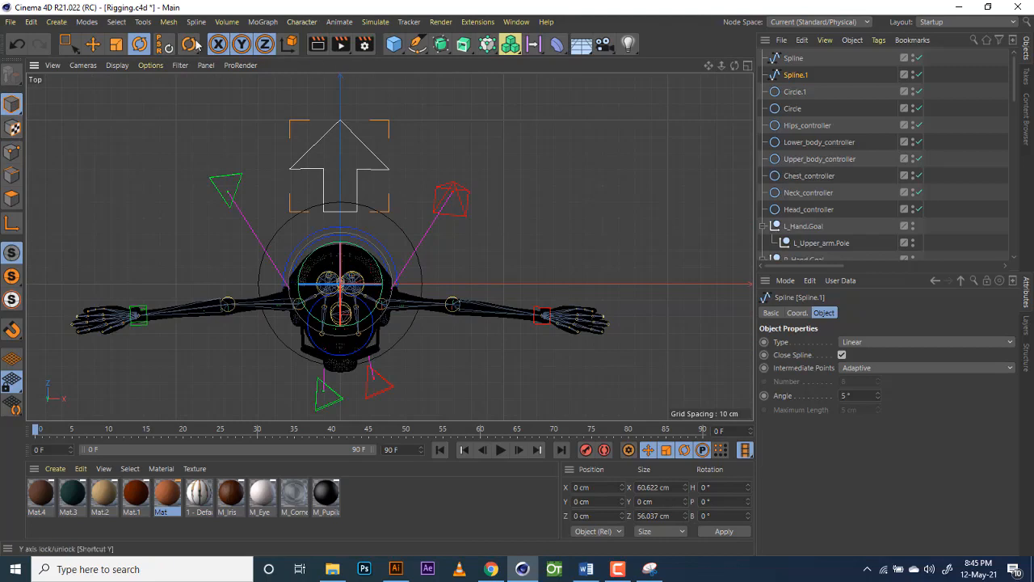
{"action": "left_click", "coordinate": [139, 44]}
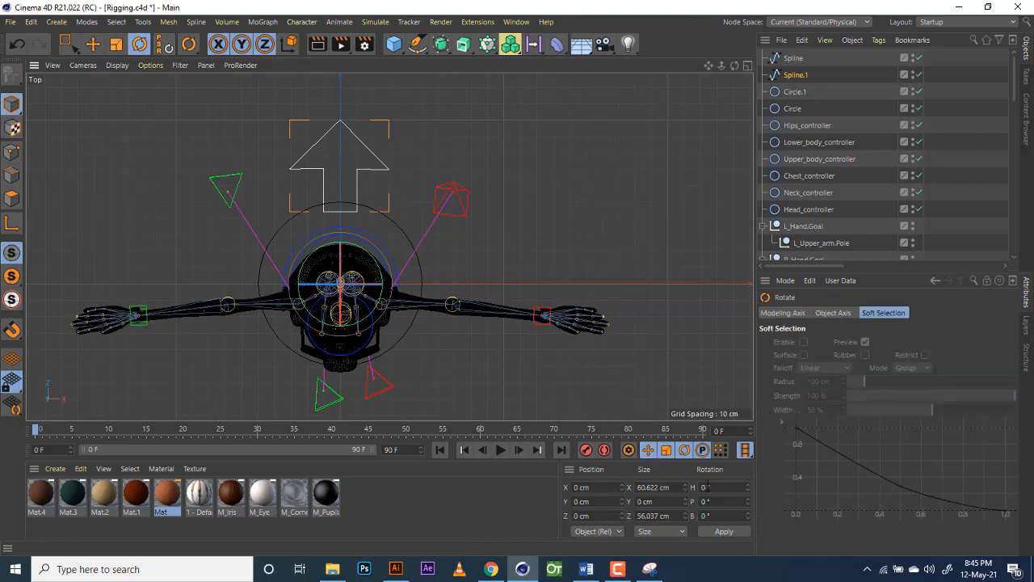
Step: Rotate the duplicated arrow about the world origin to a heading of -90° so it points along the positive X axis
{"action": "scroll", "coordinate": [525, 229], "scroll_direction": "down", "scroll_amount": 5}
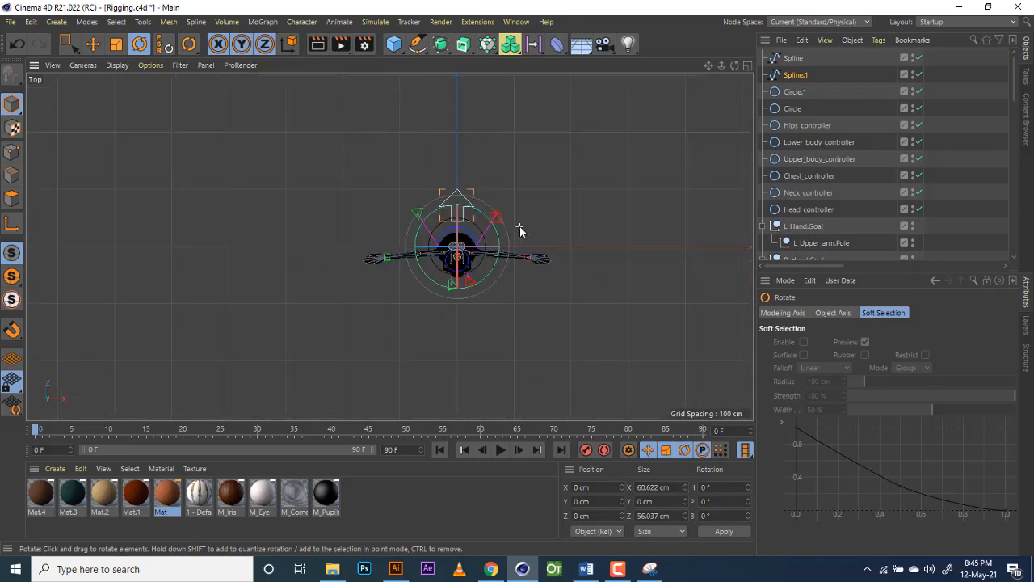
{"action": "left_click_drag", "start_coordinate": [744, 66], "coordinate": [681, 72]}
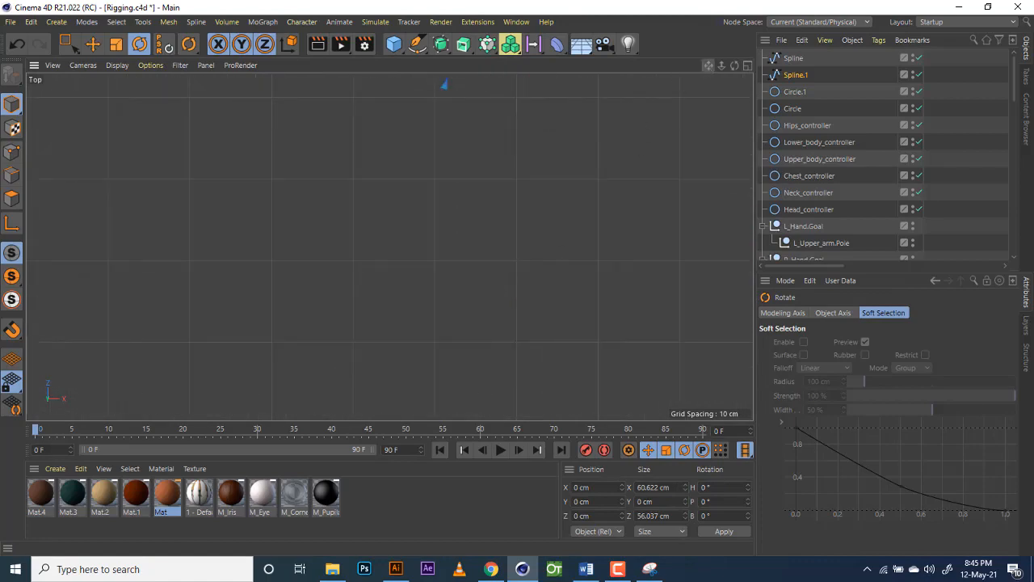
{"action": "key", "text": "h"}
{"action": "scroll", "coordinate": [406, 222], "scroll_direction": "up", "scroll_amount": 5}
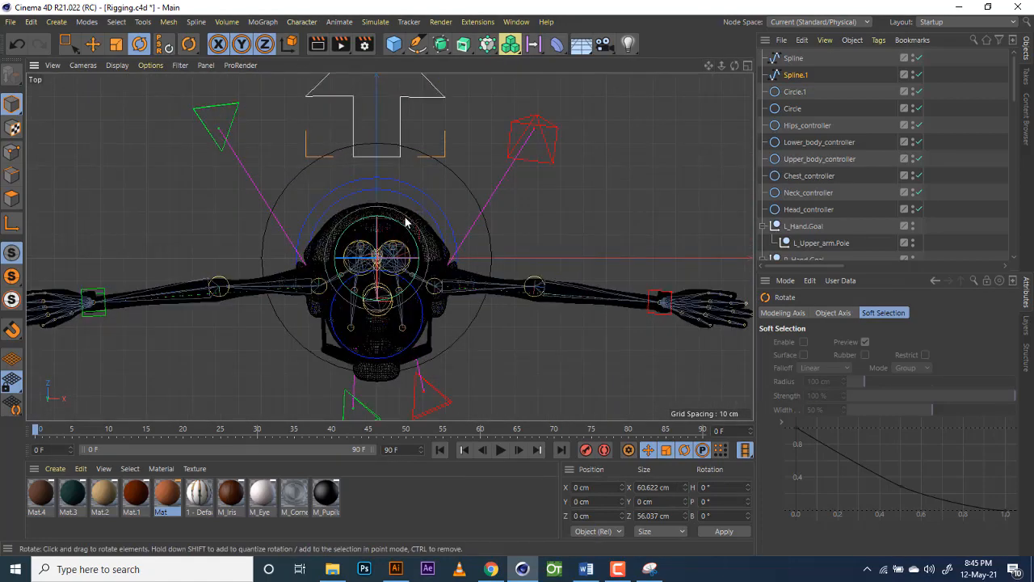
{"action": "scroll", "coordinate": [440, 207], "scroll_direction": "down", "scroll_amount": 3}
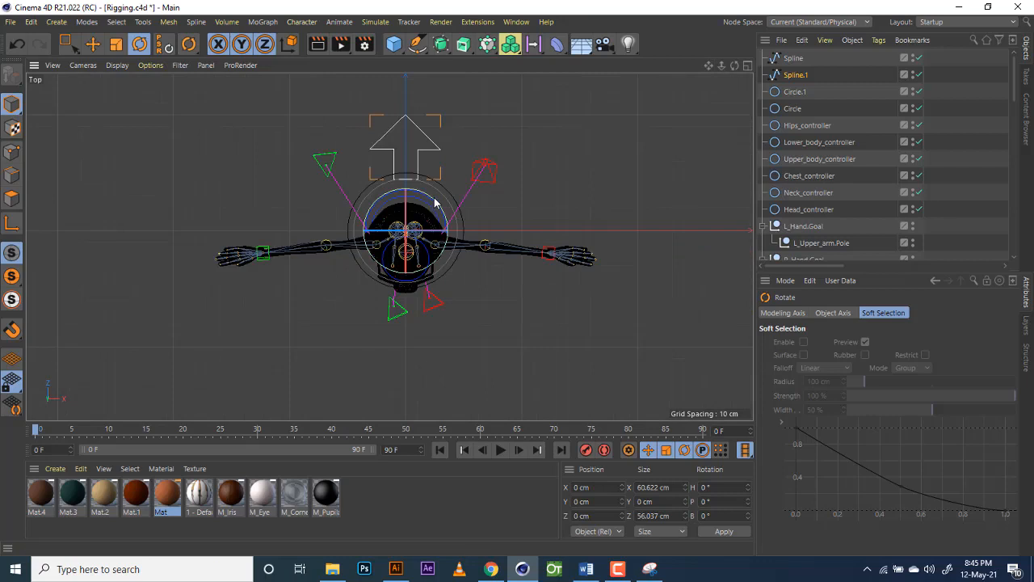
{"action": "left_click_drag", "start_coordinate": [438, 210], "coordinate": [452, 216]}
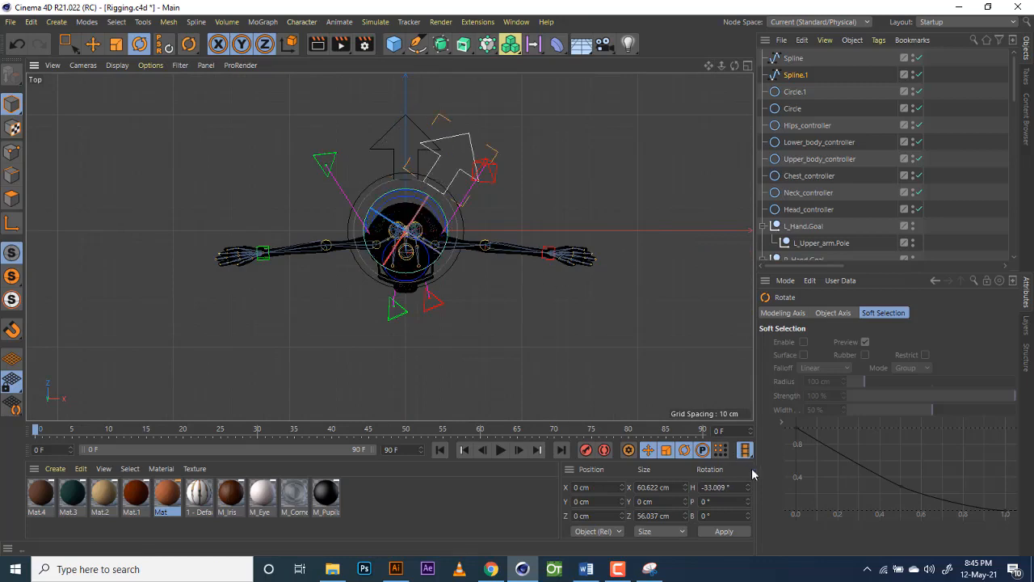
{"action": "left_click_drag", "start_coordinate": [729, 488], "coordinate": [707, 487]}
{"action": "type", "text": "90"}
{"action": "key", "text": "Return"}
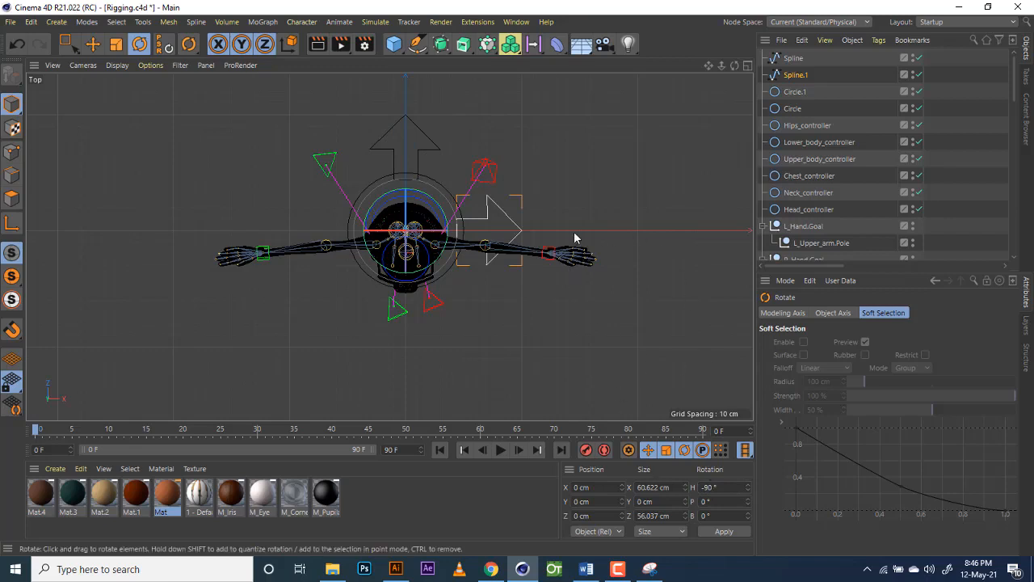
Step: Duplicate Spline.1 and set the copy's heading rotation to -180° so the arrow points backward
{"action": "left_click_drag", "start_coordinate": [797, 76], "coordinate": [798, 87], "text": "ctrl"}
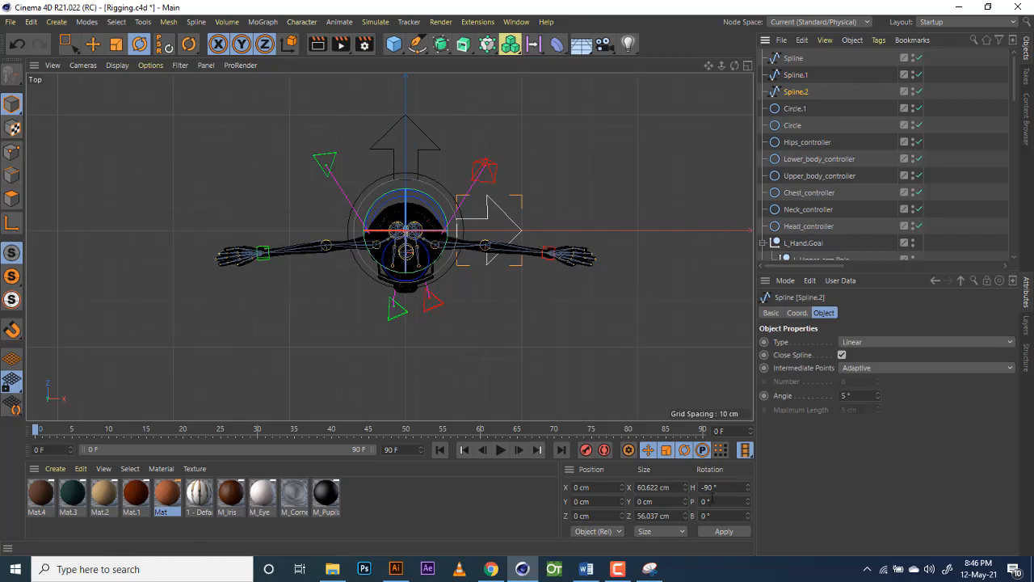
{"action": "double_click", "coordinate": [708, 488]}
{"action": "key", "text": "Return"}
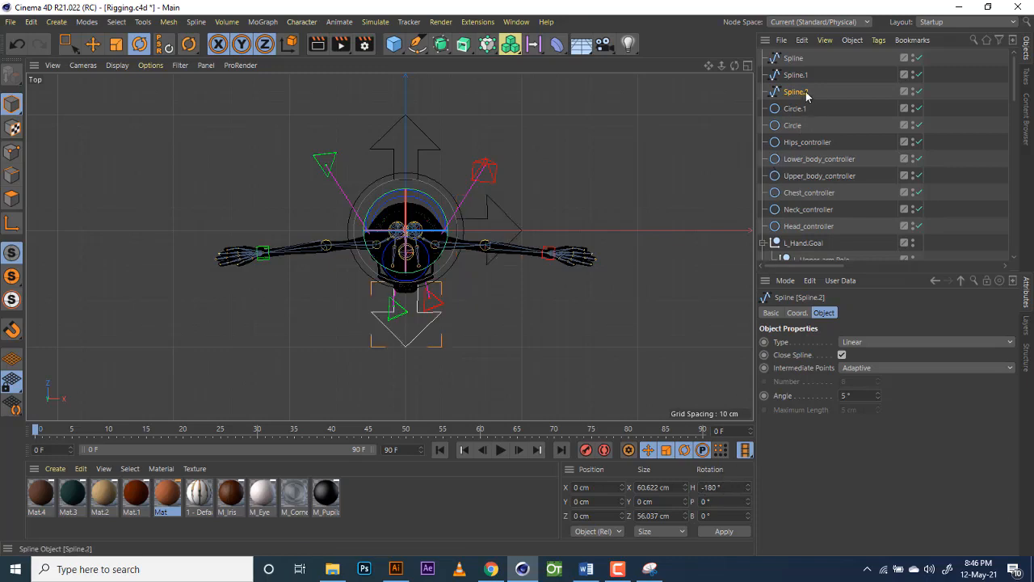
Step: Duplicate Spline.2 and set the copy's heading rotation to -270° so the arrow points along the negative X axis
{"action": "left_click_drag", "start_coordinate": [804, 92], "coordinate": [807, 102], "text": "ctrl"}
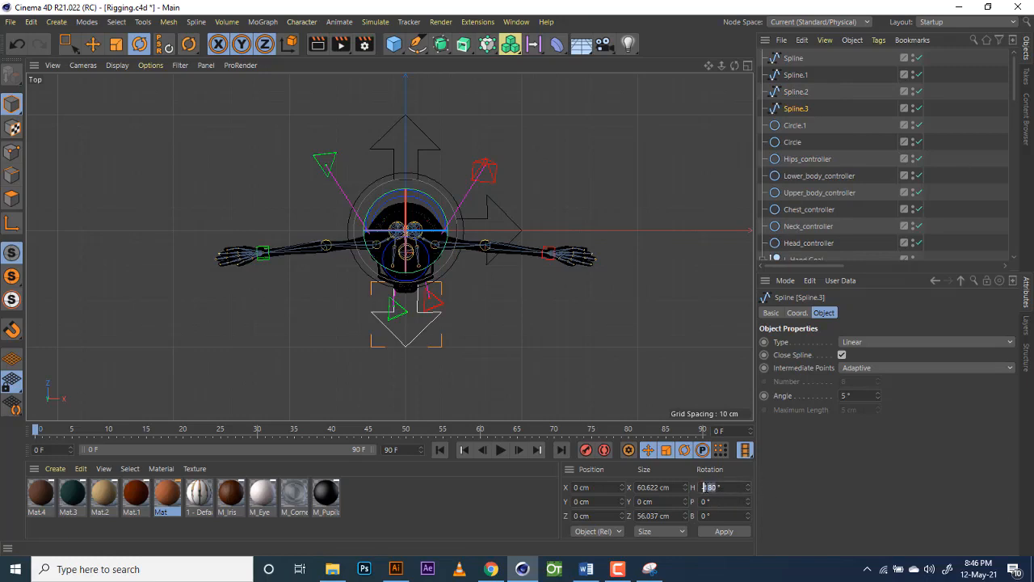
{"action": "type", "text": "-27"}
{"action": "key", "text": "Return"}
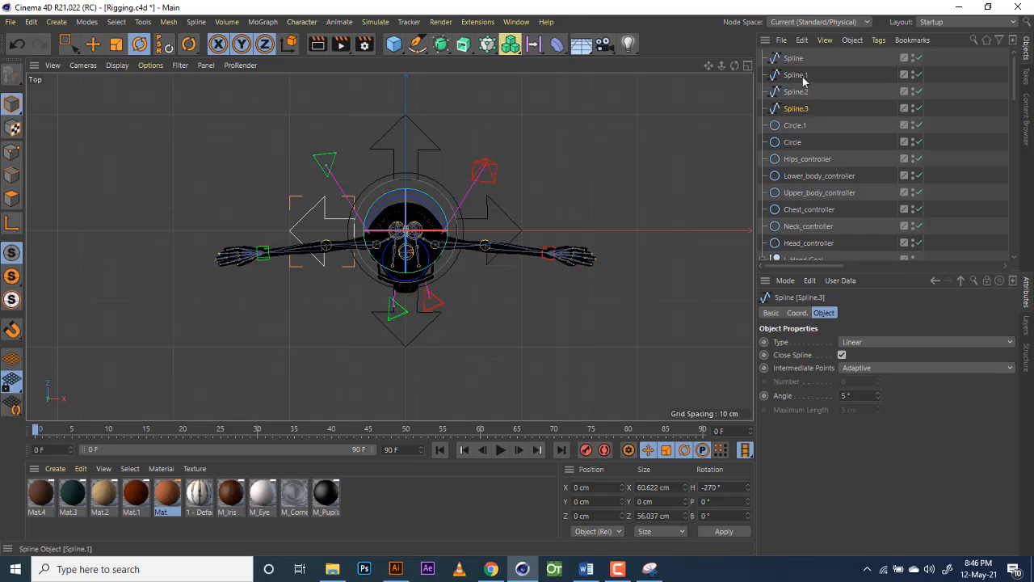
Step: Duplicate Circle.1 and set the copy's radius to 36 cm
{"action": "left_click", "coordinate": [796, 126]}
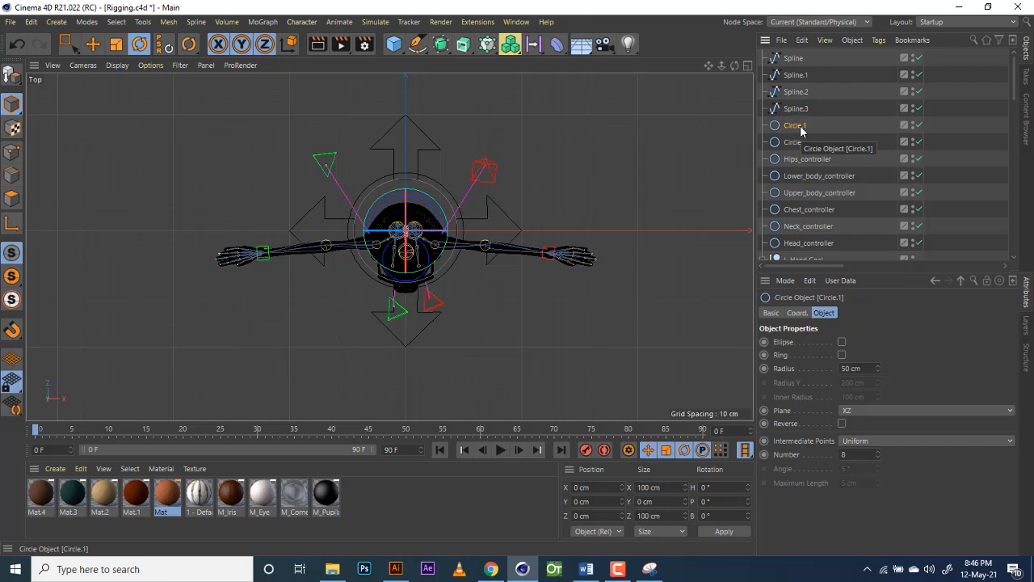
{"action": "left_click_drag", "start_coordinate": [801, 128], "coordinate": [803, 134], "text": "ctrl"}
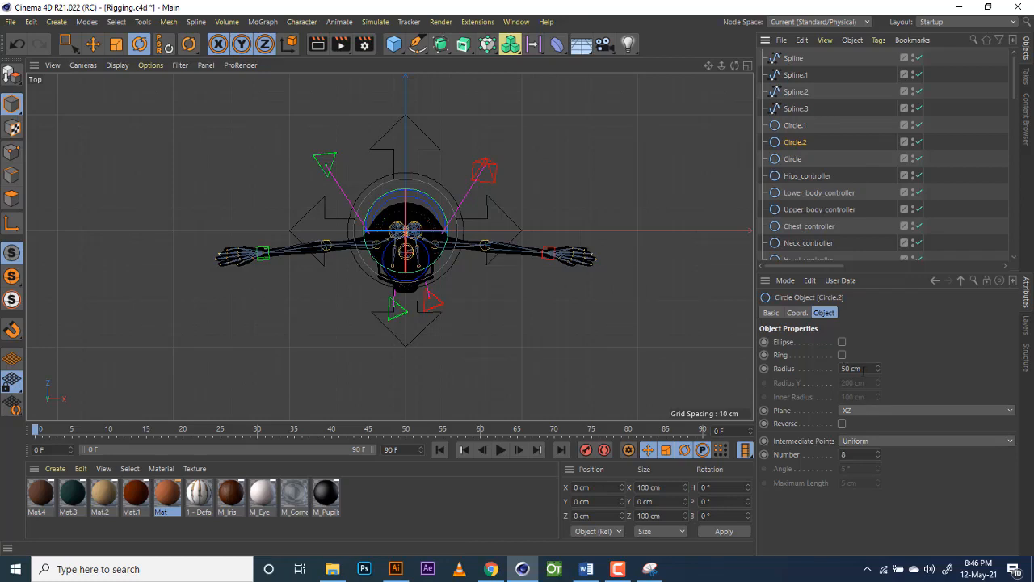
{"action": "left_click", "coordinate": [879, 372]}
{"action": "left_click", "coordinate": [878, 372]}
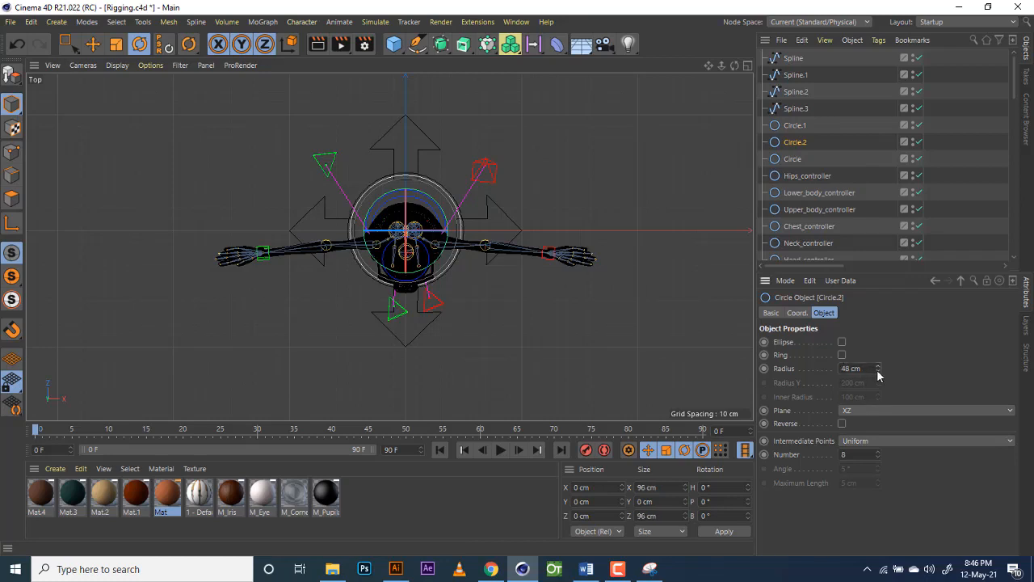
{"action": "left_click", "coordinate": [878, 372]}
{"action": "left_click", "coordinate": [879, 372]}
{"action": "left_click", "coordinate": [878, 372]}
{"action": "left_click", "coordinate": [879, 372]}
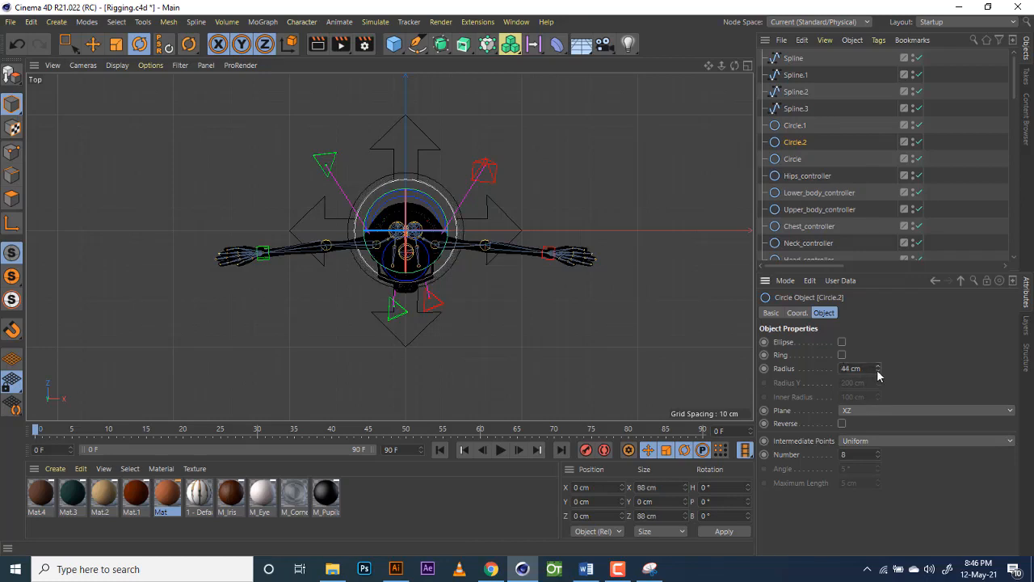
{"action": "left_click", "coordinate": [878, 371]}
{"action": "left_click", "coordinate": [878, 372]}
{"action": "left_click", "coordinate": [879, 372]}
{"action": "left_click", "coordinate": [879, 372]}
{"action": "left_click", "coordinate": [879, 372]}
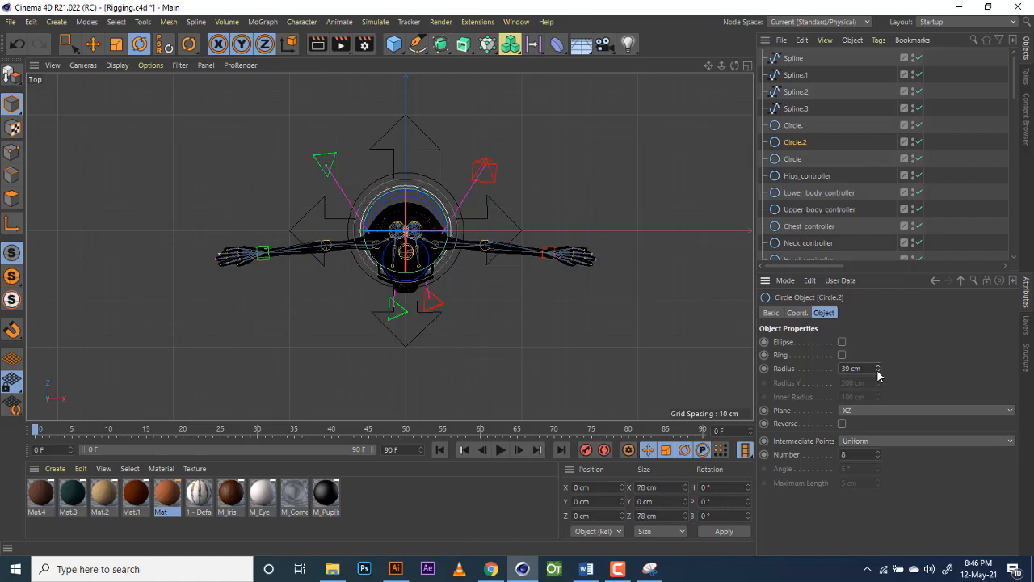
{"action": "left_click", "coordinate": [879, 372]}
{"action": "left_click", "coordinate": [878, 372]}
{"action": "left_click", "coordinate": [878, 372]}
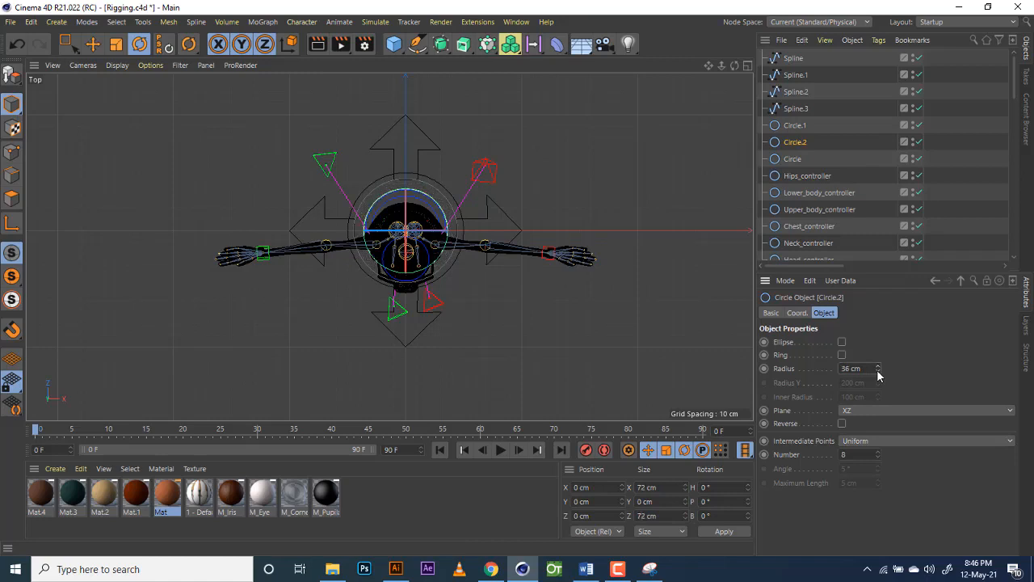
Step: Combine the four arrow splines and the three foot-level circles into one outline with Spline Union
{"action": "left_click", "coordinate": [796, 59]}
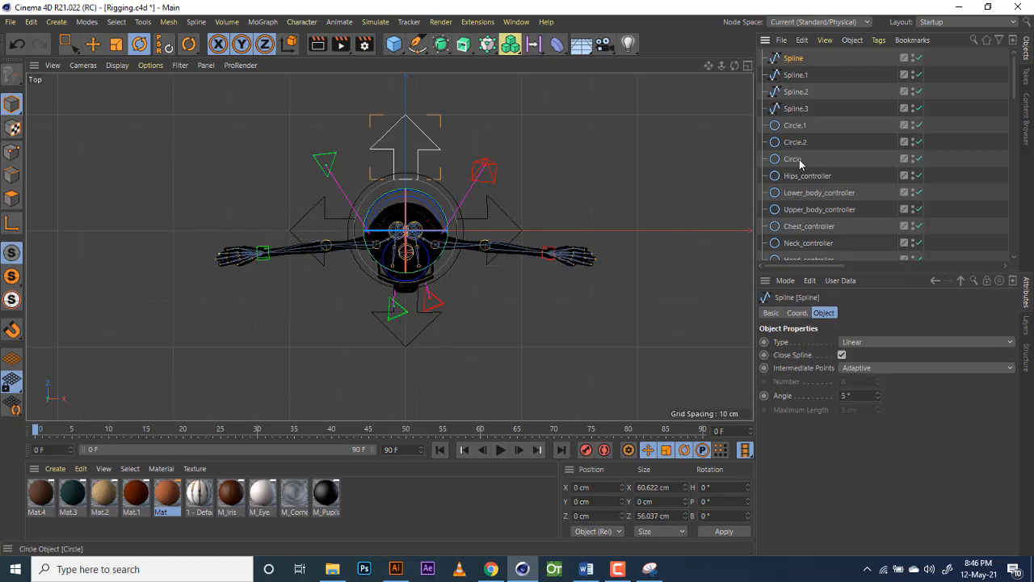
{"action": "left_click", "coordinate": [796, 160], "text": "shift"}
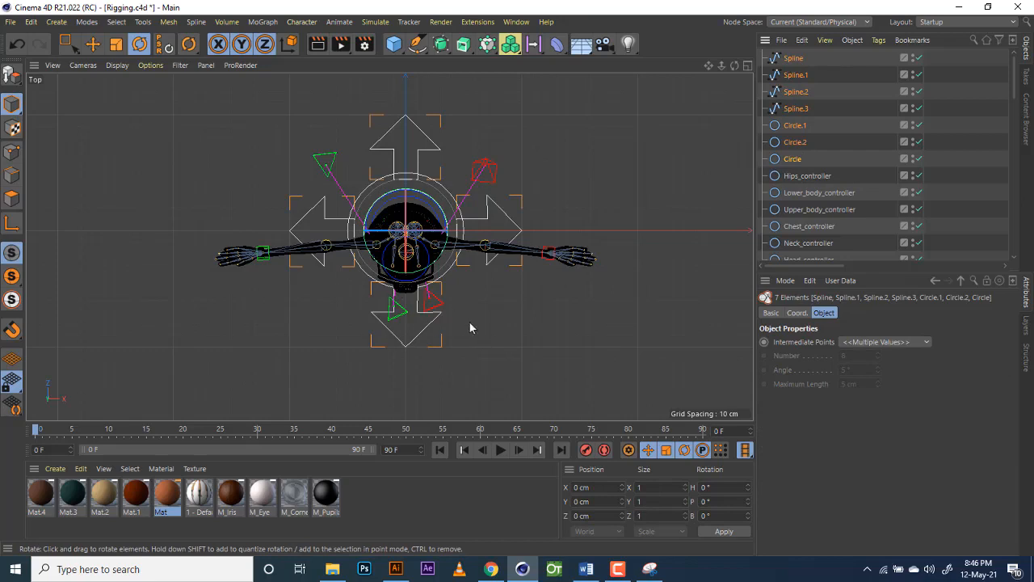
{"action": "left_click", "coordinate": [417, 47]}
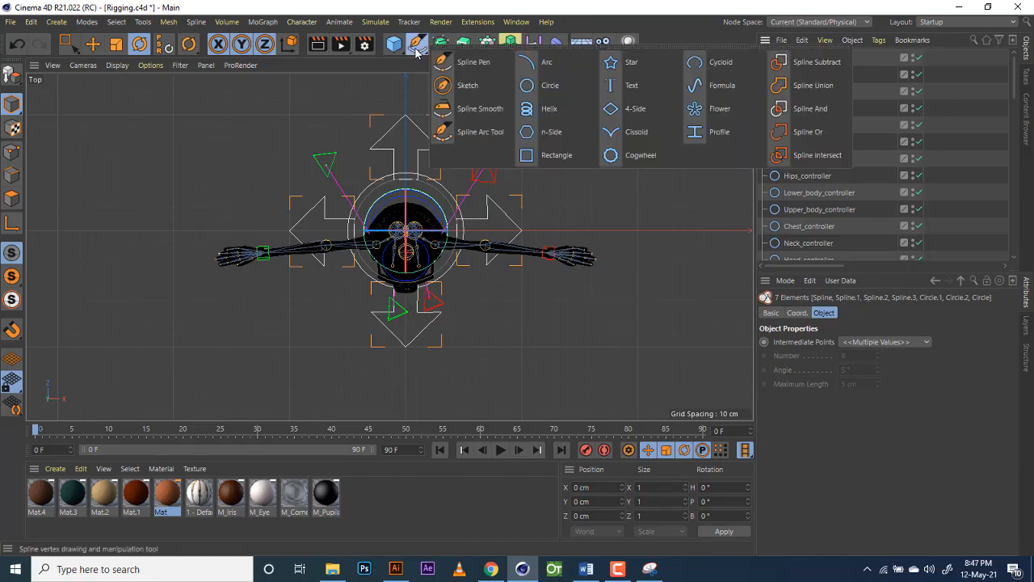
{"action": "left_click", "coordinate": [816, 86]}
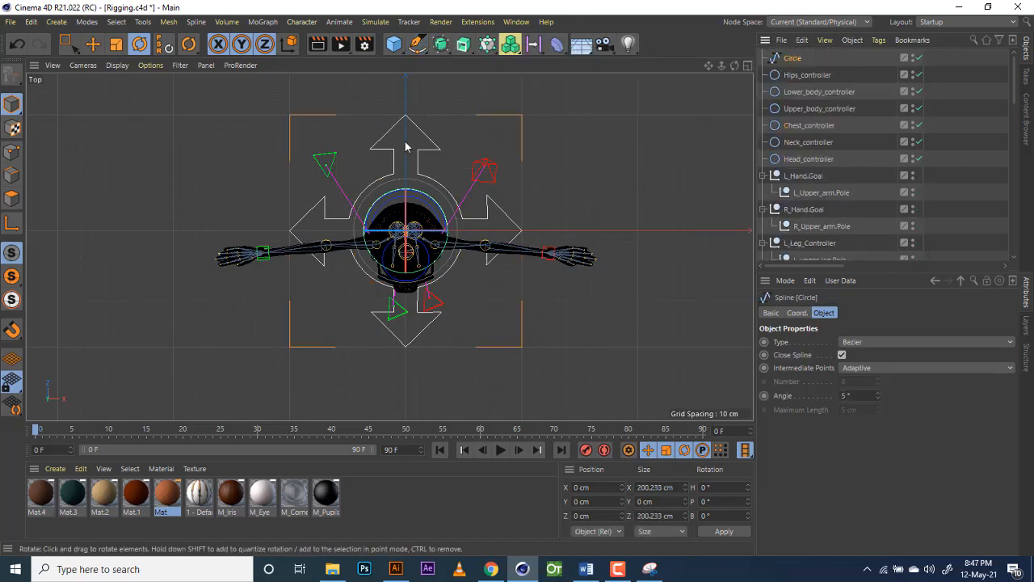
Step: In the Perspective view, turn on the merged spline's display color and set it to a saturated yellow with hue 58°
{"action": "left_click", "coordinate": [748, 67]}
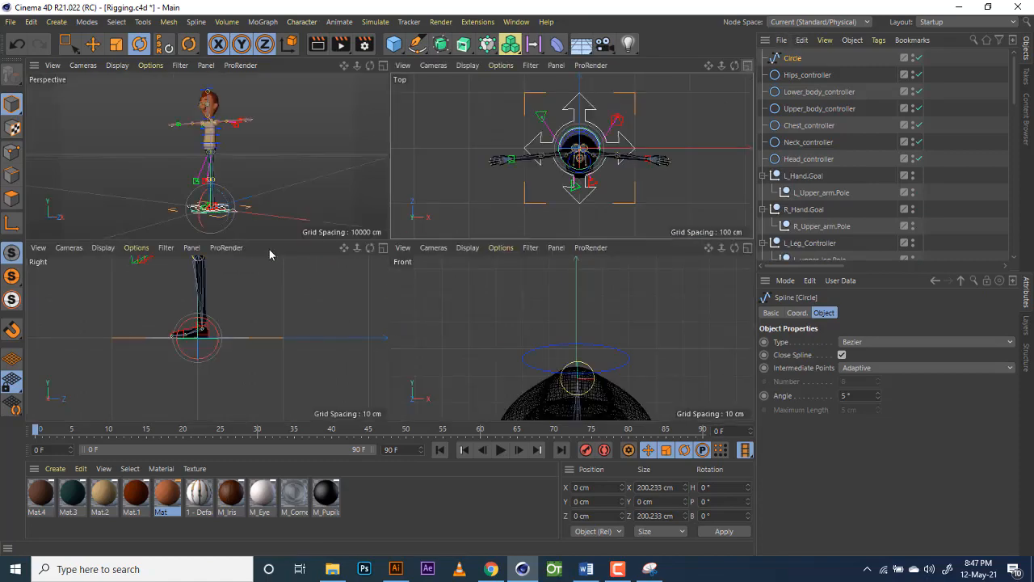
{"action": "left_click", "coordinate": [383, 65]}
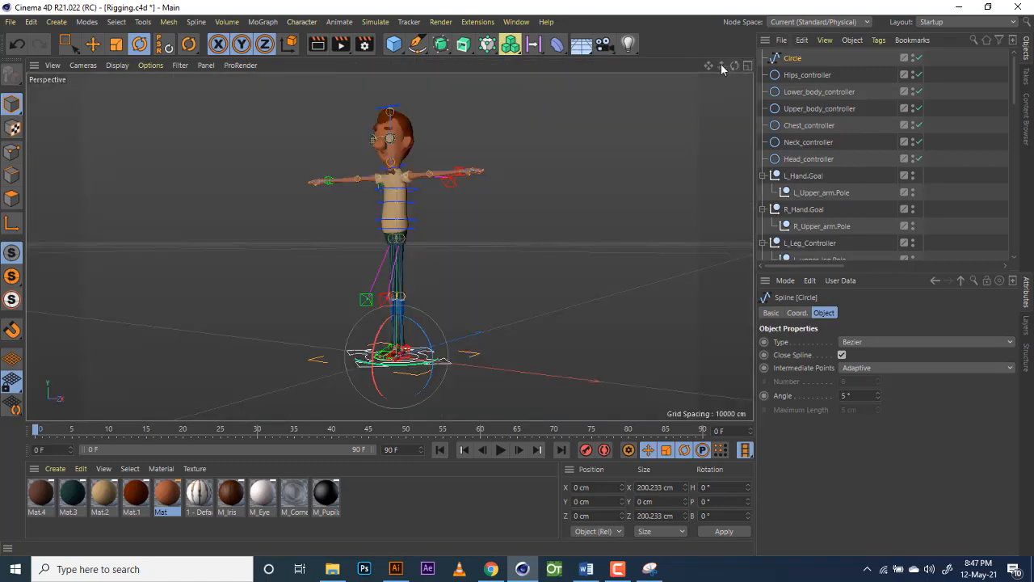
{"action": "left_click_drag", "start_coordinate": [709, 65], "coordinate": [662, 104]}
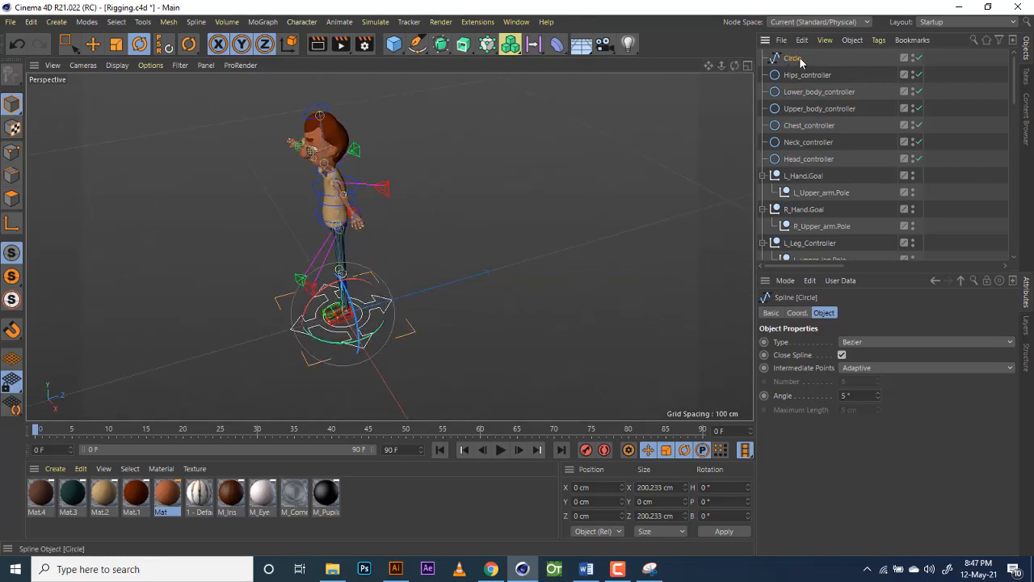
{"action": "left_click", "coordinate": [772, 313]}
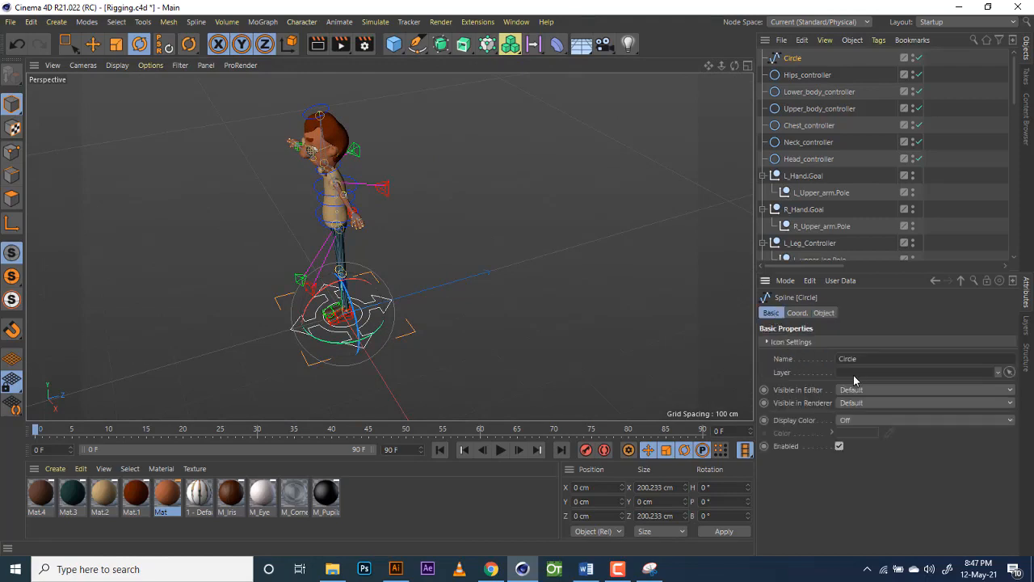
{"action": "left_click", "coordinate": [855, 422]}
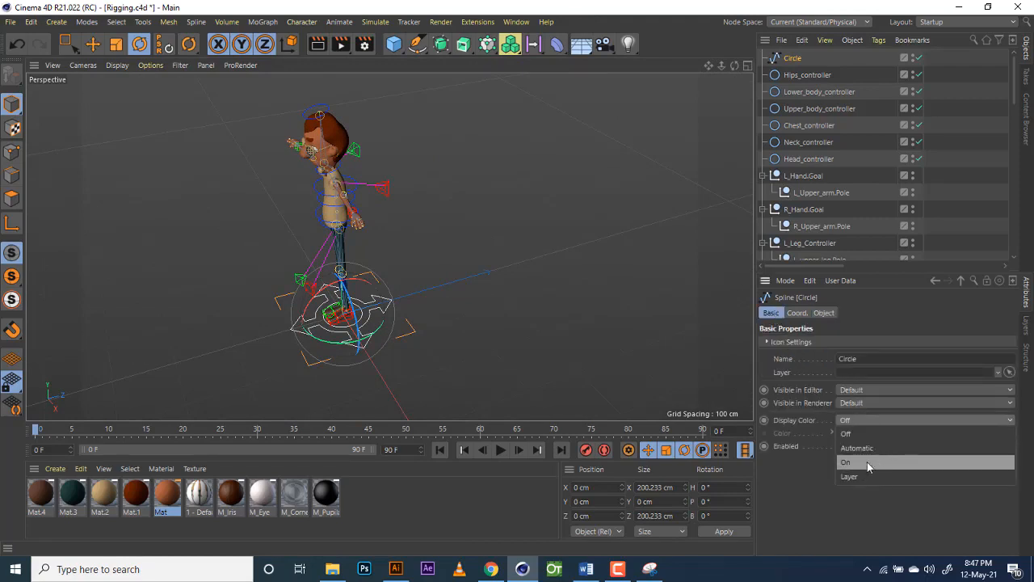
{"action": "left_click", "coordinate": [873, 463]}
{"action": "left_click", "coordinate": [849, 434]}
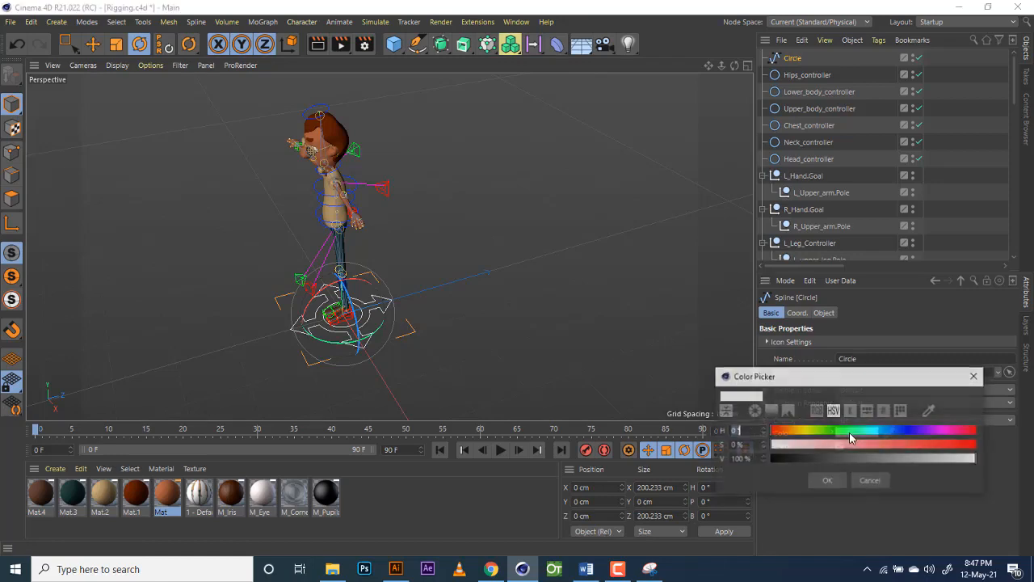
{"action": "left_click", "coordinate": [805, 430]}
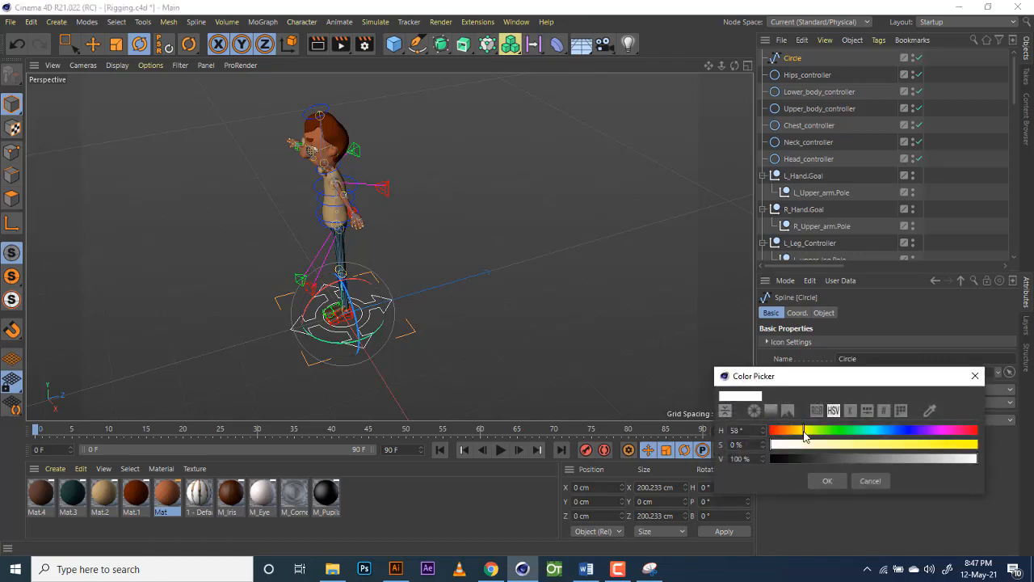
{"action": "left_click", "coordinate": [974, 446]}
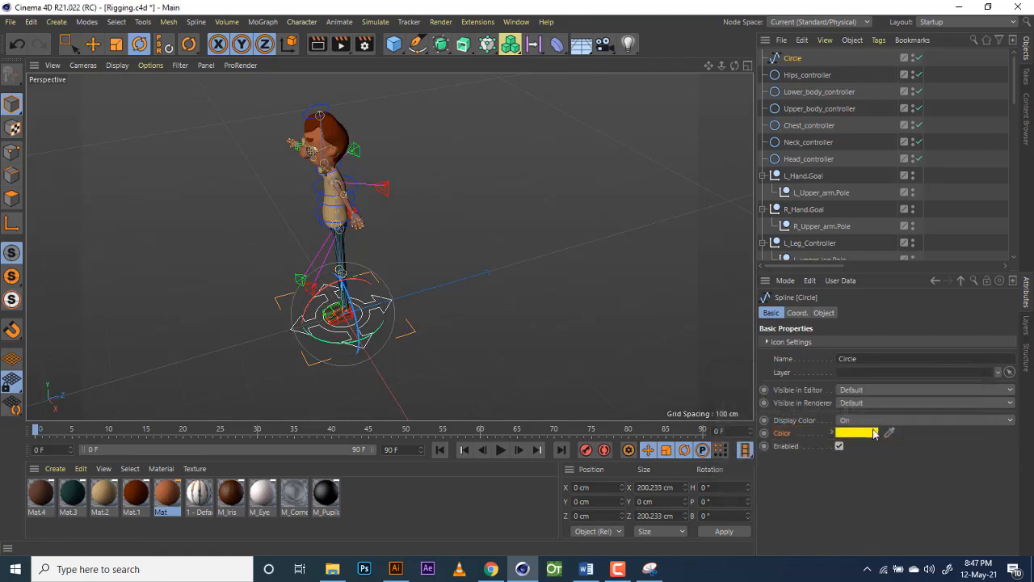
{"action": "left_click", "coordinate": [827, 481]}
{"action": "left_click", "coordinate": [570, 255]}
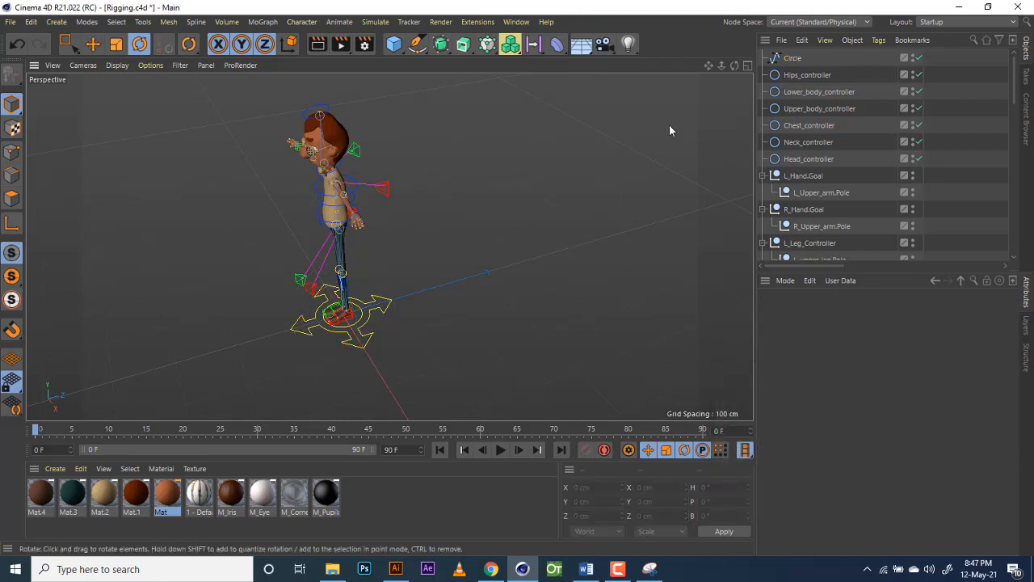
Step: Rename the merged Circle spline as Character_controller
{"action": "left_click", "coordinate": [792, 59]}
{"action": "double_click", "coordinate": [793, 58]}
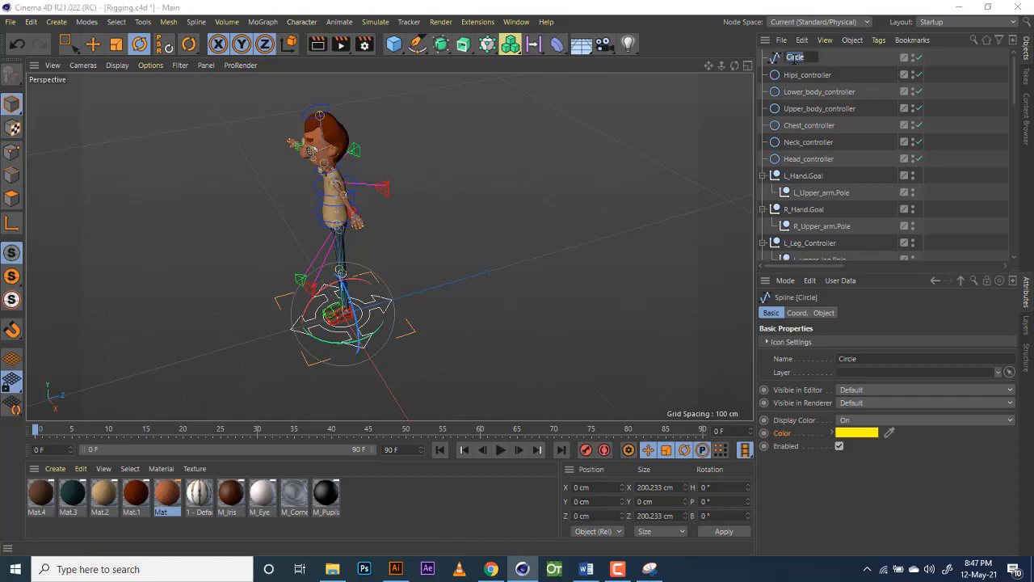
{"action": "type", "text": "C"}
{"action": "type", "text": "haracter"}
{"action": "type", "text": "_controll"}
{"action": "type", "text": "er"}
{"action": "key", "text": "Return"}
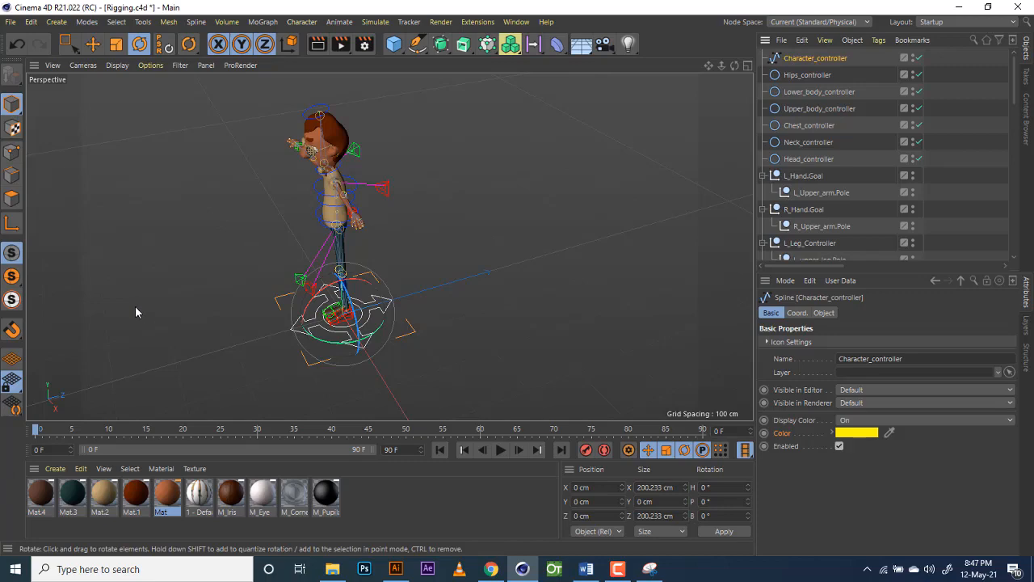
Step: Inspect the character from other angles and review the object hierarchy from the controllers down to the Root joints
{"action": "left_click_drag", "start_coordinate": [735, 66], "coordinate": [389, 246]}
{"action": "left_click_drag", "start_coordinate": [732, 66], "coordinate": [389, 246]}
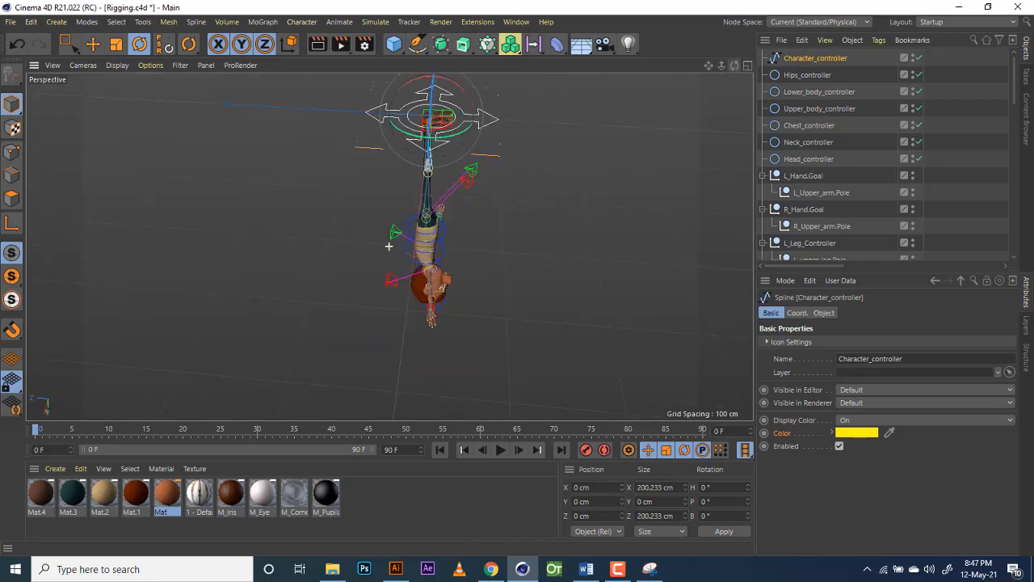
{"action": "left_click_drag", "start_coordinate": [735, 71], "coordinate": [389, 247]}
{"action": "left_click_drag", "start_coordinate": [709, 64], "coordinate": [796, 136]}
{"action": "scroll", "coordinate": [822, 205], "scroll_direction": "down", "scroll_amount": 10}
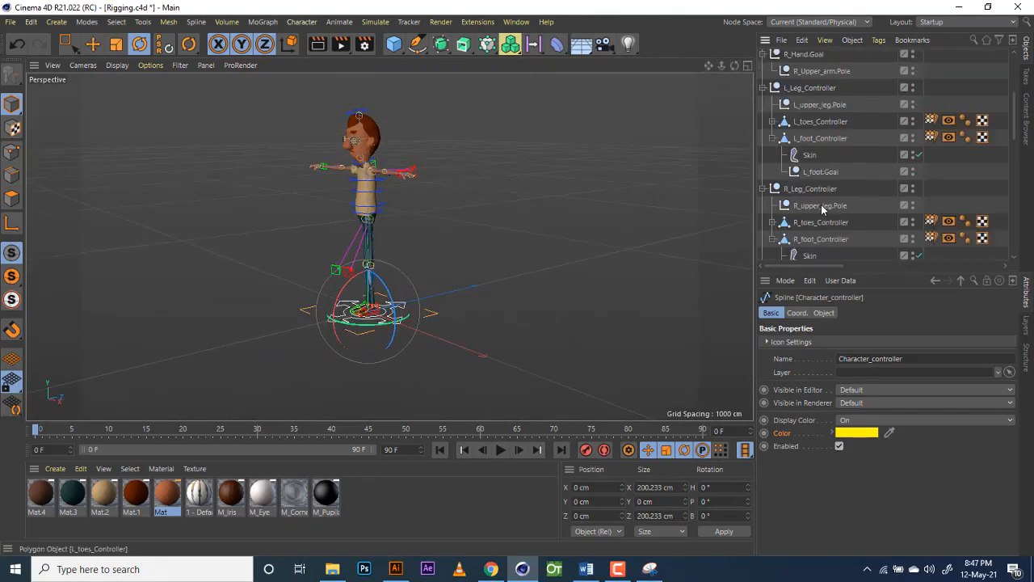
{"action": "scroll", "coordinate": [821, 202], "scroll_direction": "up", "scroll_amount": 5}
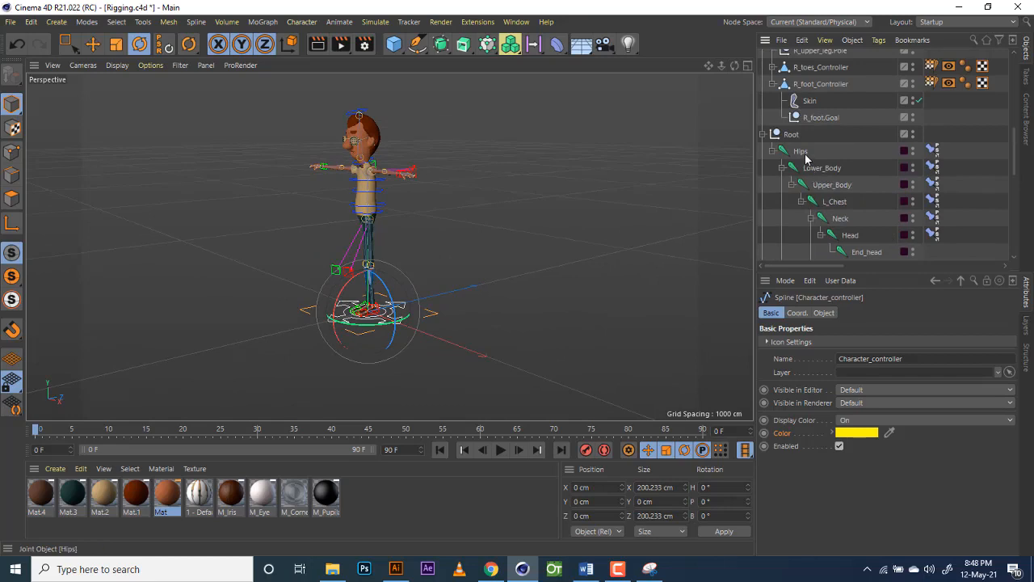
{"action": "scroll", "coordinate": [809, 150], "scroll_direction": "up", "scroll_amount": 10}
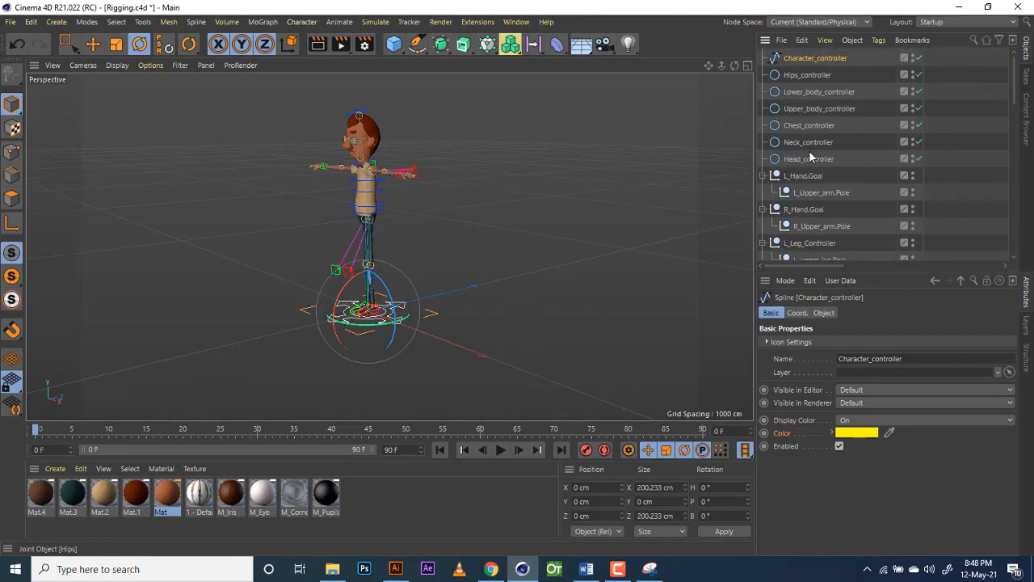
Step: Test the rig by moving Hips_controller down about 6 cm, and undo the move
{"action": "left_click", "coordinate": [809, 74]}
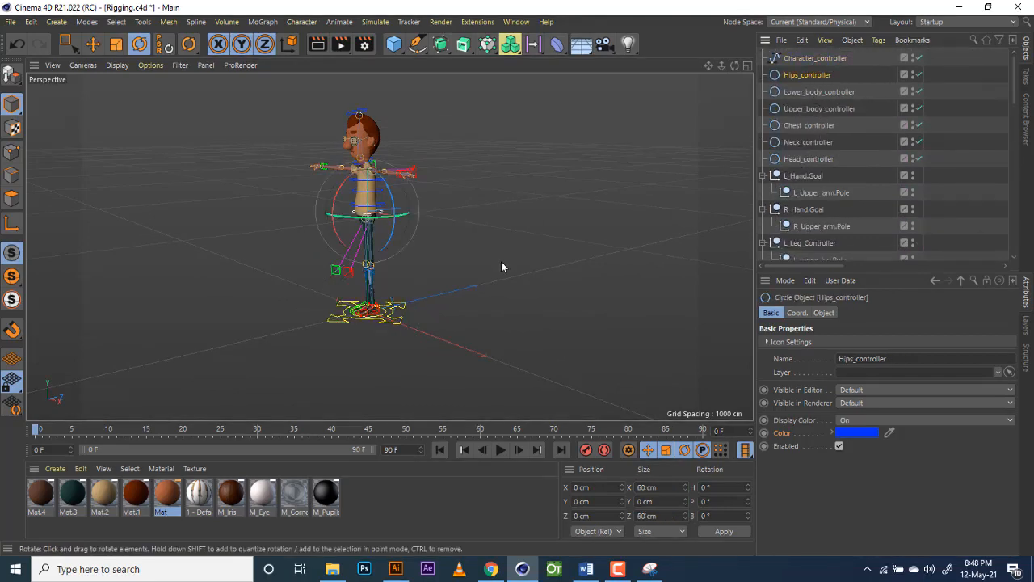
{"action": "left_click", "coordinate": [92, 43]}
{"action": "mouse_move", "coordinate": [371, 152]}
{"action": "left_mouse_down"}
{"action": "mouse_move", "coordinate": [368, 165]}
{"action": "mouse_move", "coordinate": [367, 148]}
{"action": "left_mouse_up"}
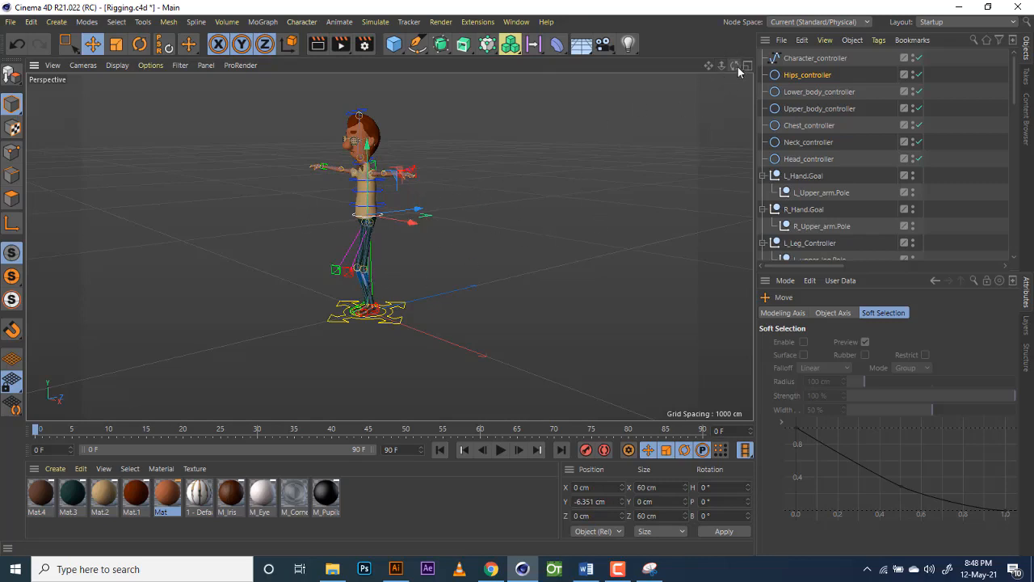
{"action": "left_click_drag", "start_coordinate": [736, 66], "coordinate": [389, 247]}
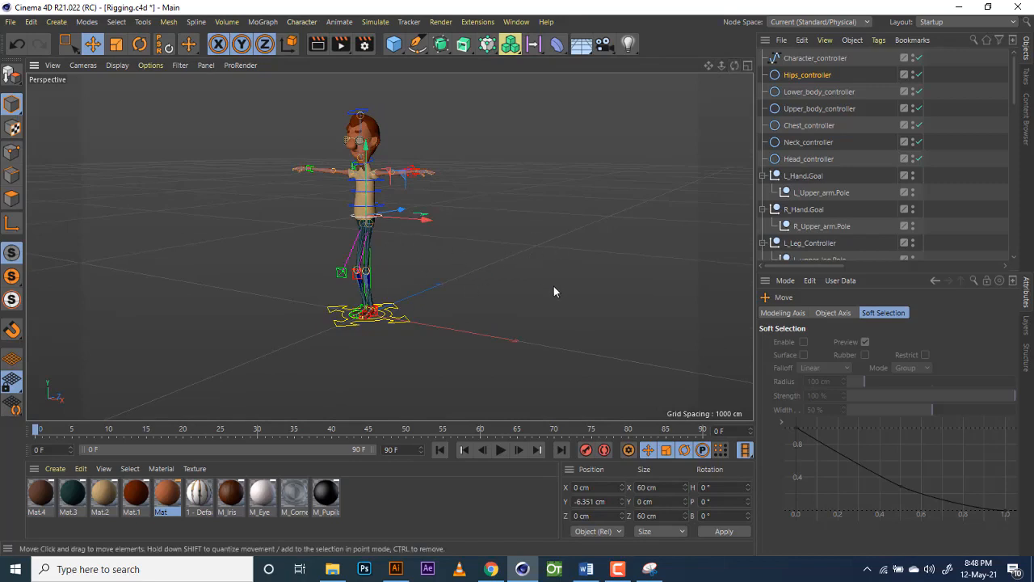
{"action": "key", "text": "ctrl+z"}
{"action": "key", "text": "ctrl+z"}
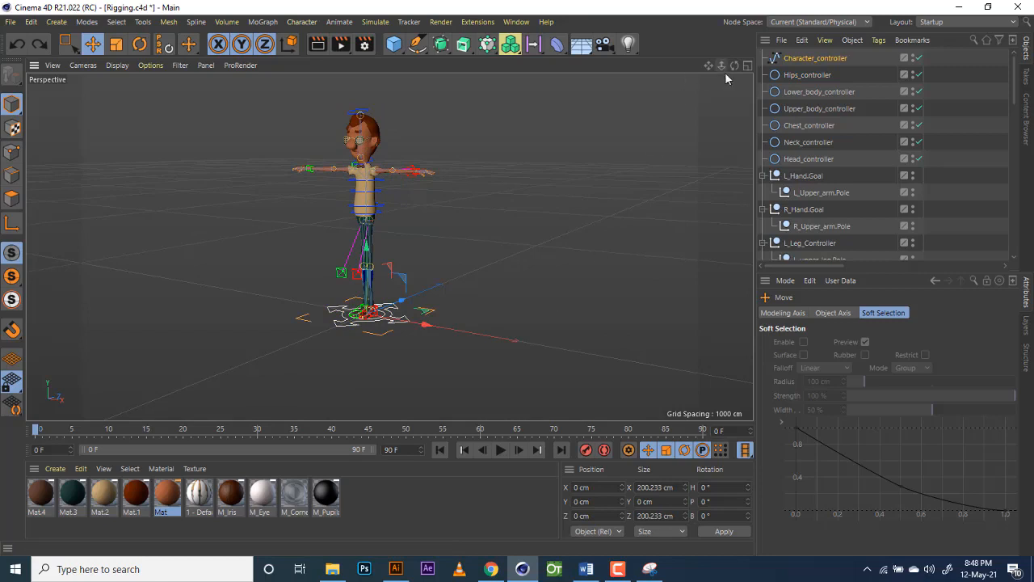
Step: Nest Lower_body_controller under Hips_controller, Upper_body_controller under Lower_body_controller, and Chest_controller under Upper_body_controller
{"action": "left_click", "coordinate": [450, 342]}
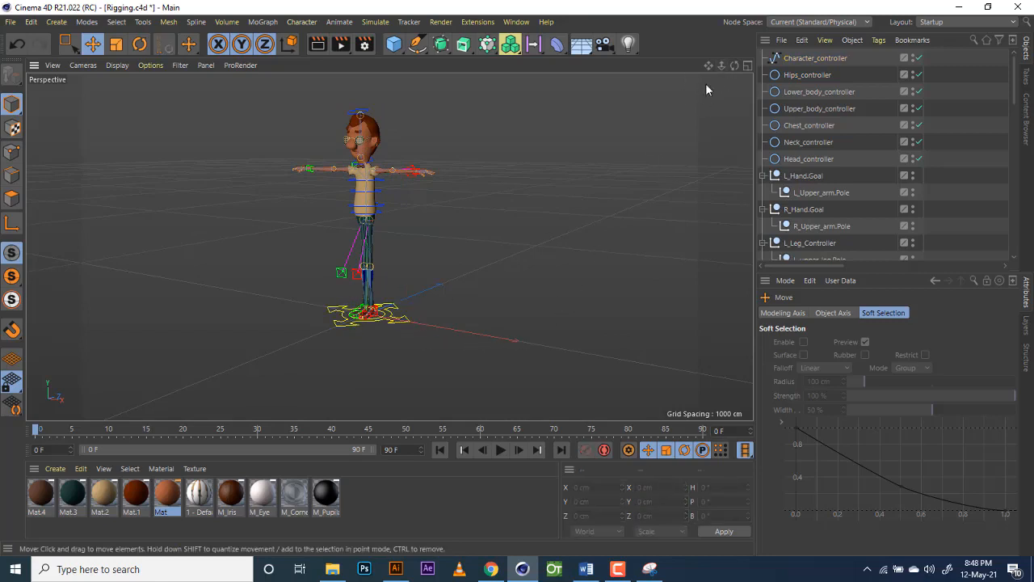
{"action": "left_click_drag", "start_coordinate": [712, 64], "coordinate": [725, 68]}
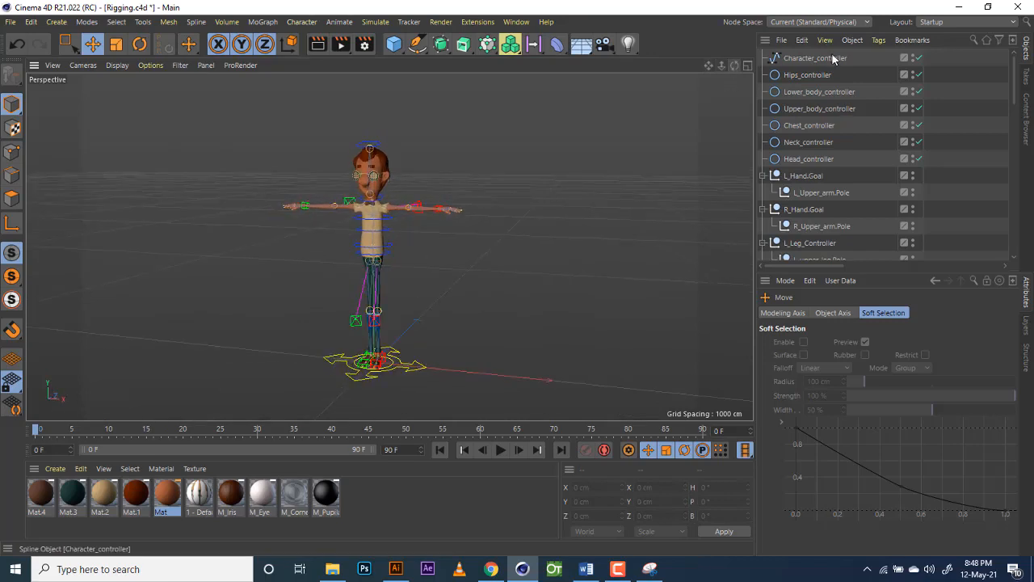
{"action": "left_click", "coordinate": [807, 74]}
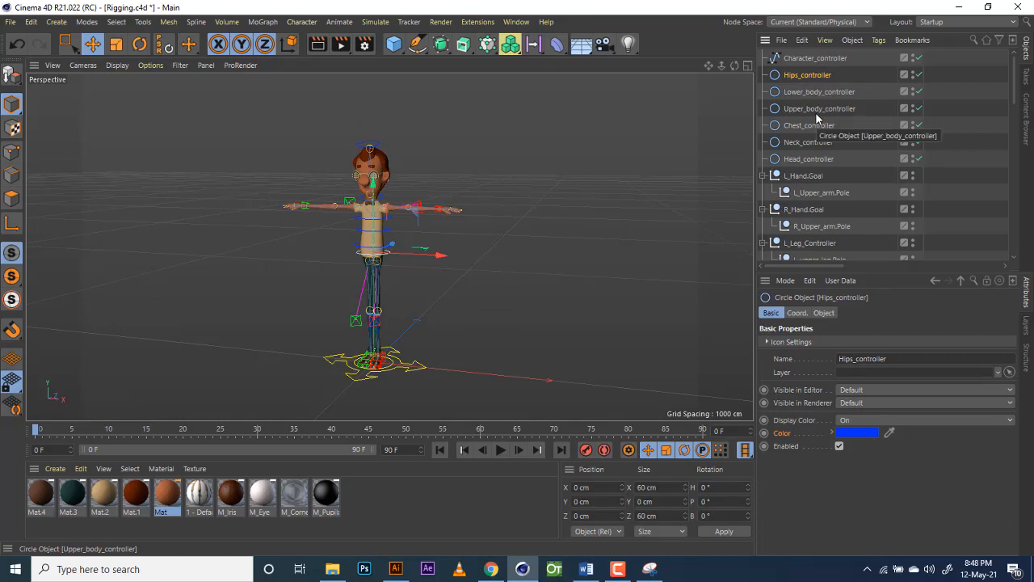
{"action": "left_click", "coordinate": [815, 112]}
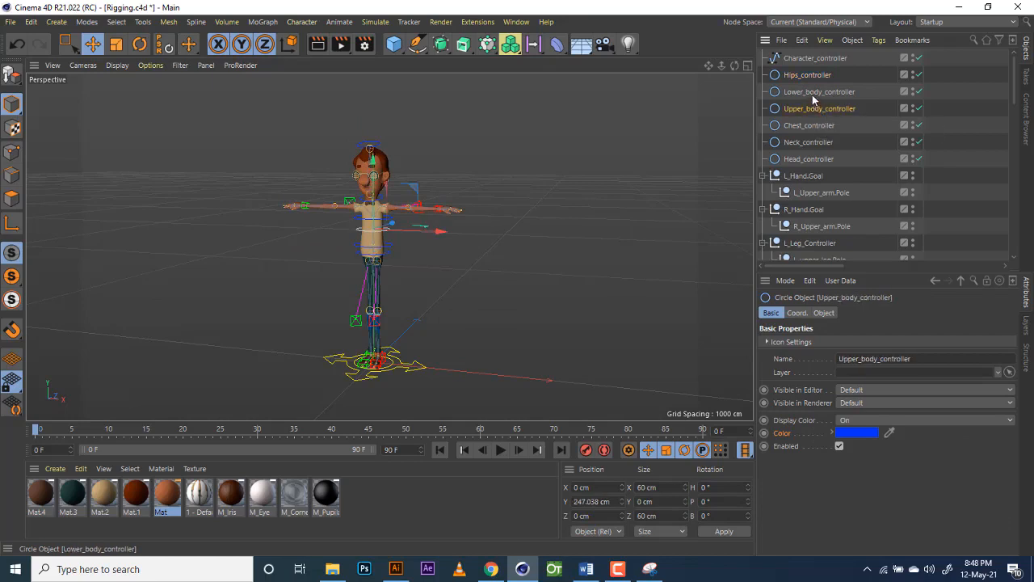
{"action": "left_click", "coordinate": [812, 94]}
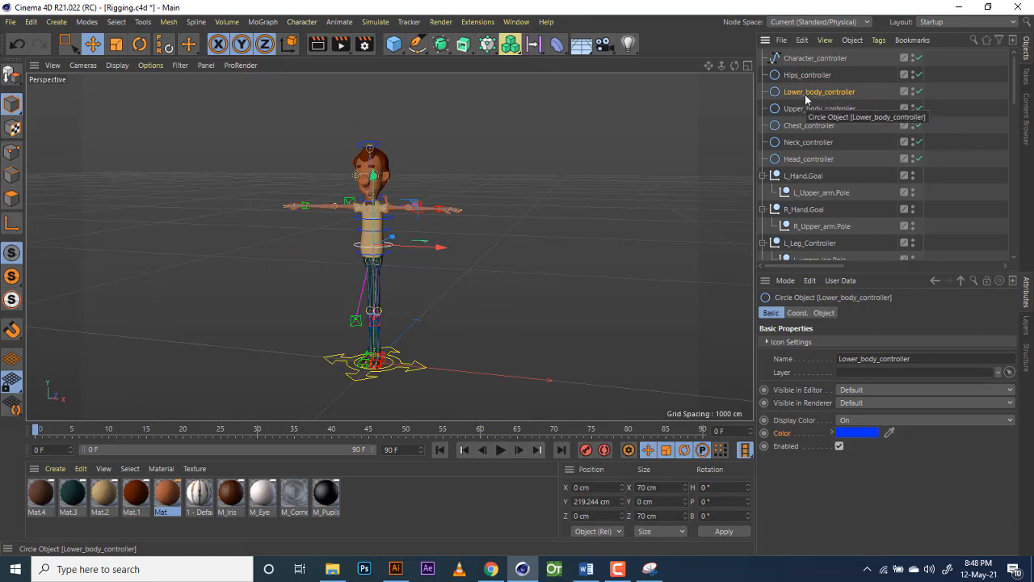
{"action": "left_click_drag", "start_coordinate": [795, 75], "coordinate": [836, 114]}
{"action": "left_click", "coordinate": [808, 75]}
{"action": "left_click", "coordinate": [818, 111]}
{"action": "left_click", "coordinate": [802, 126]}
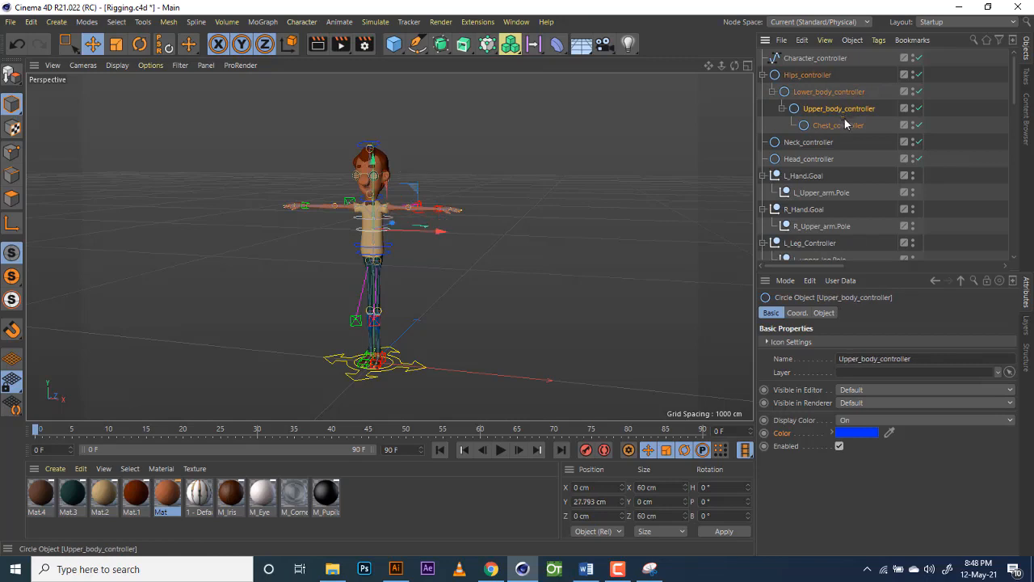
Step: Nest Neck_controller under Chest_controller and Head_controller under Neck_controller
{"action": "left_click", "coordinate": [835, 127]}
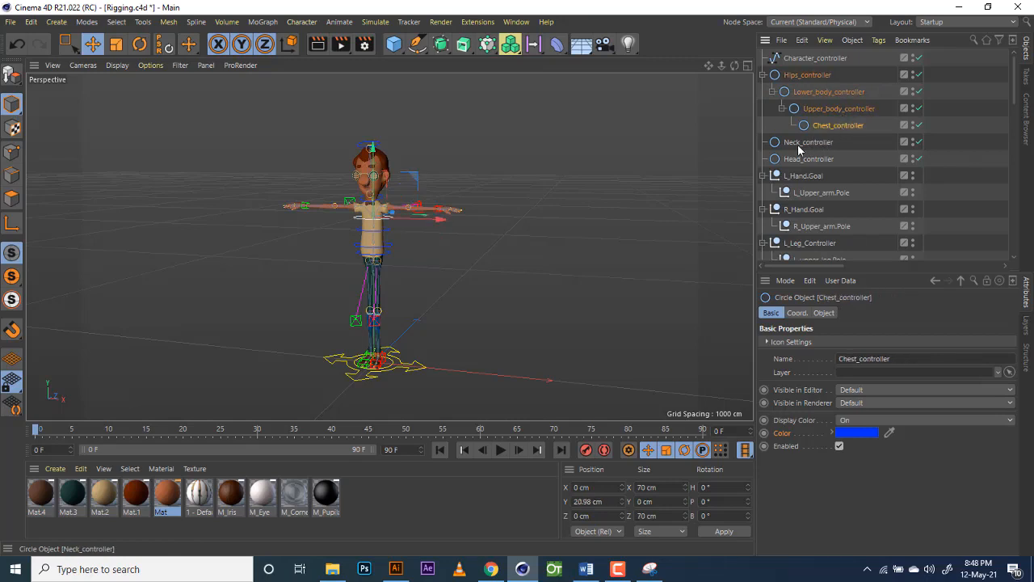
{"action": "left_click", "coordinate": [808, 143]}
{"action": "left_click_drag", "start_coordinate": [840, 126], "coordinate": [840, 127]}
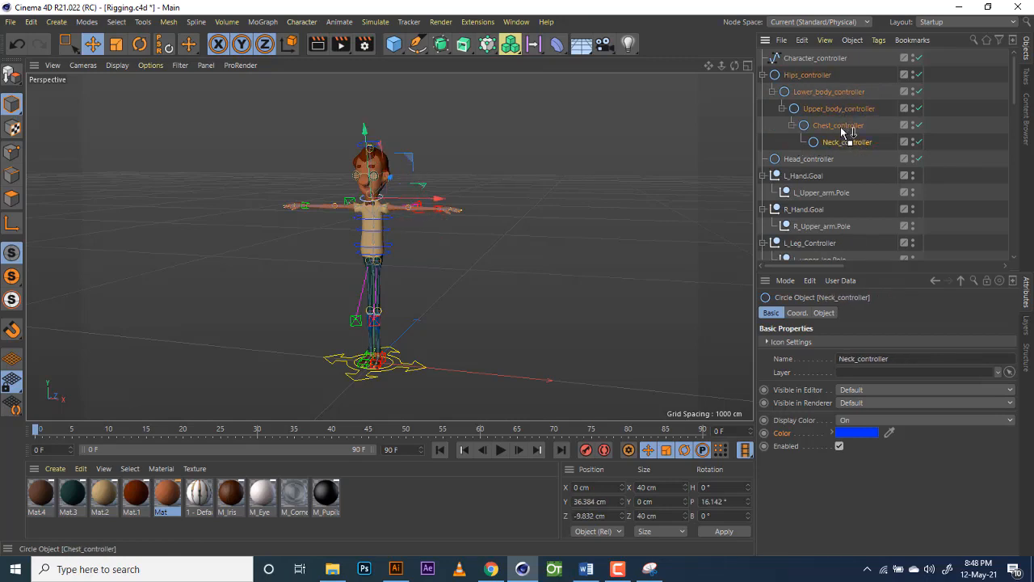
{"action": "left_click", "coordinate": [844, 126]}
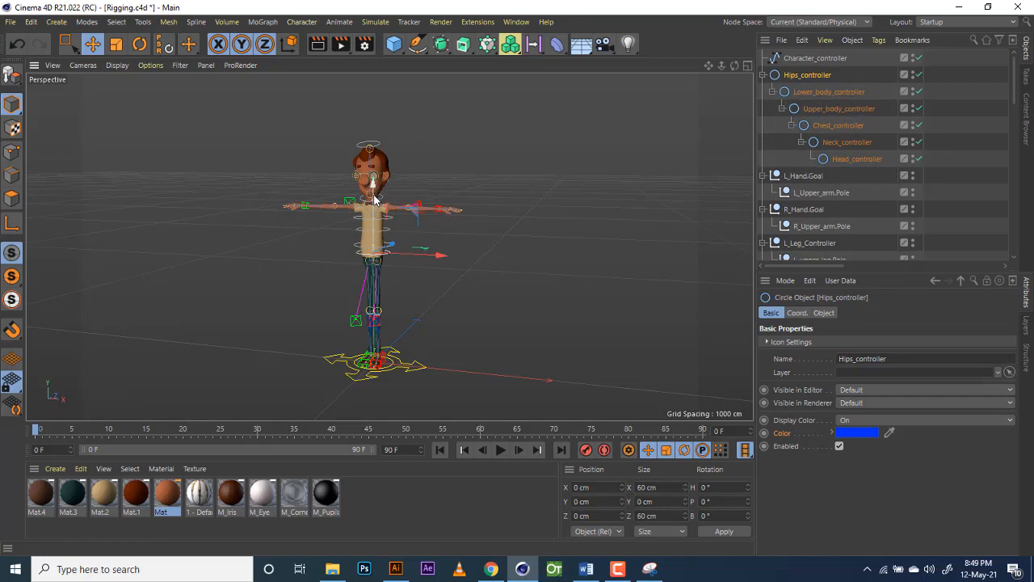
Step: Test the nested controllers by moving Hips_controller down about 30 cm, inspect the pose from the side, and undo the move
{"action": "mouse_move", "coordinate": [376, 190]}
{"action": "left_mouse_down"}
{"action": "mouse_move", "coordinate": [375, 252]}
{"action": "mouse_move", "coordinate": [371, 200]}
{"action": "left_mouse_up"}
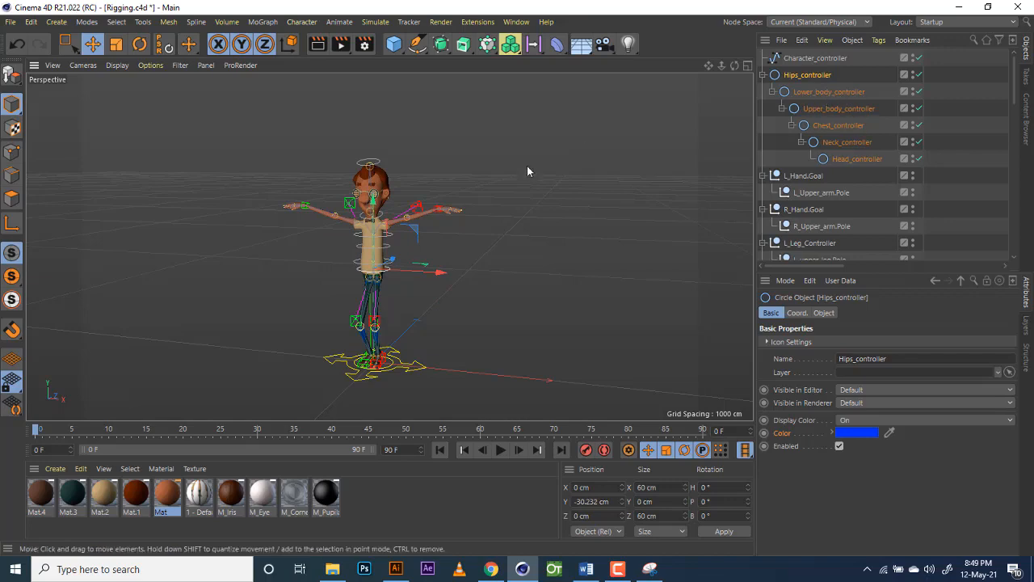
{"action": "left_click_drag", "start_coordinate": [735, 64], "coordinate": [654, 89]}
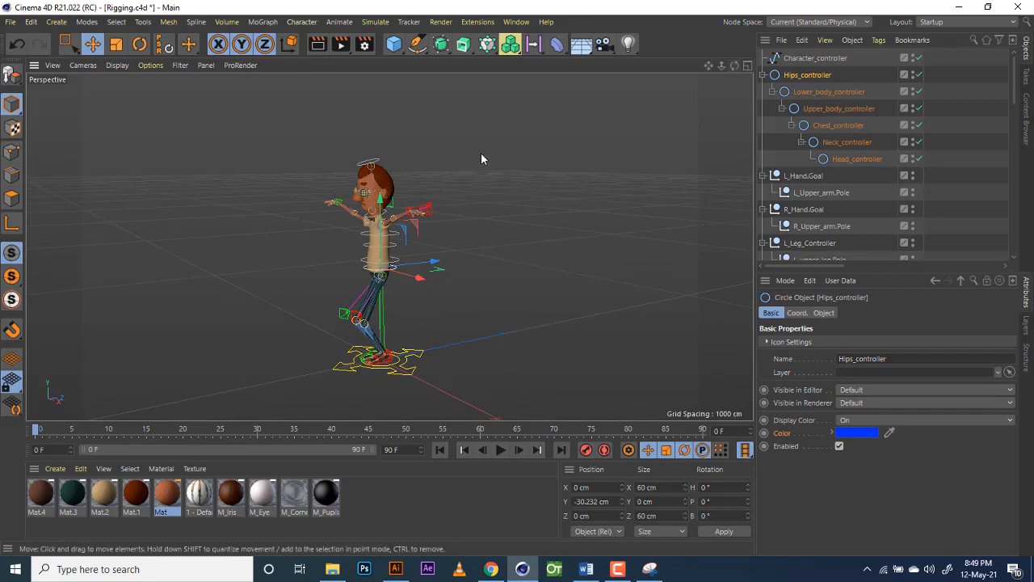
{"action": "key", "text": "ctrl+z"}
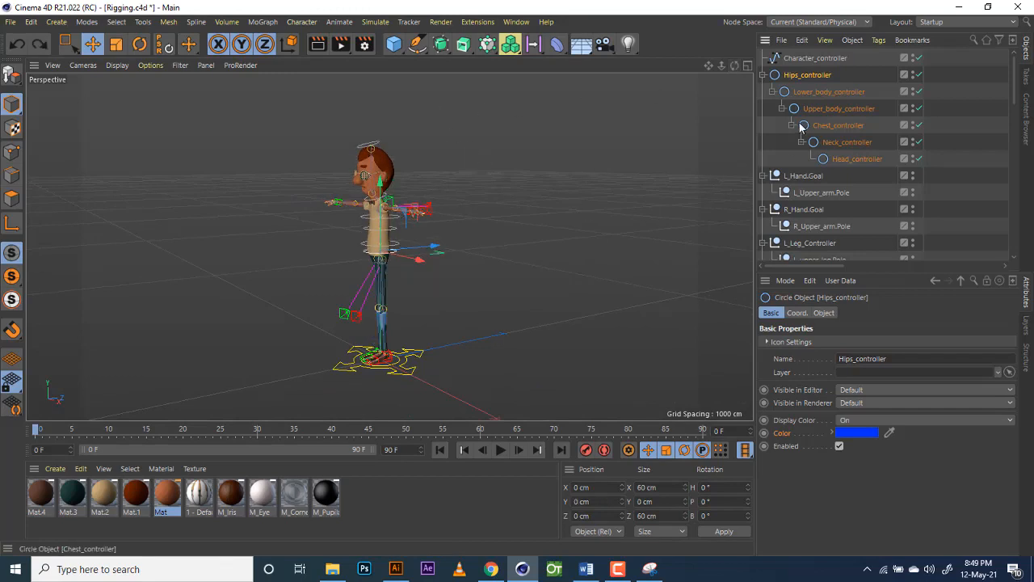
Step: Freeze all transformations of every controller, goal and joint from Character_controller down to R_end
{"action": "left_click", "coordinate": [808, 61]}
{"action": "scroll", "coordinate": [819, 158], "scroll_direction": "down", "scroll_amount": 10}
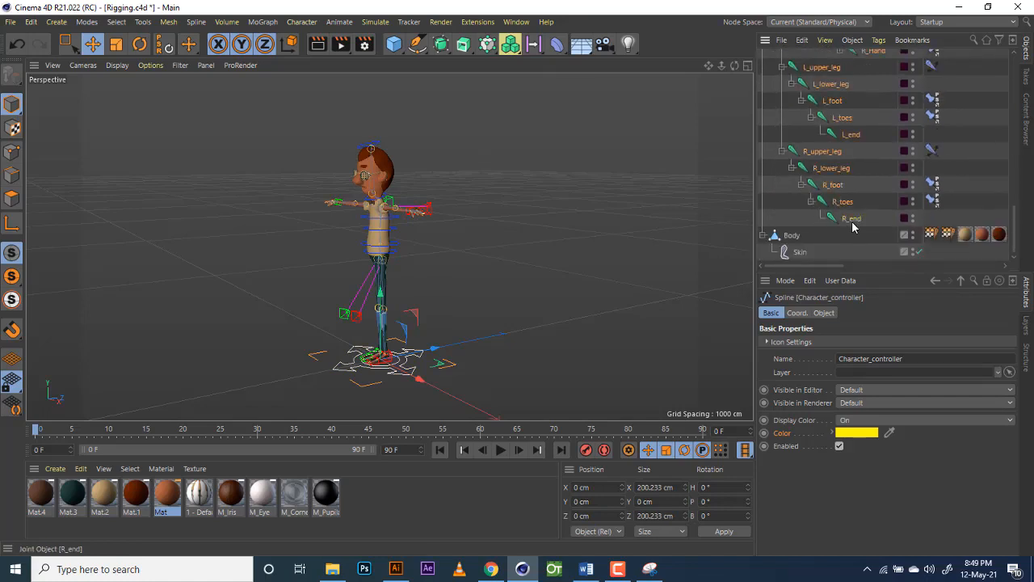
{"action": "left_click", "coordinate": [853, 225], "text": "shift"}
{"action": "left_click", "coordinate": [798, 313]}
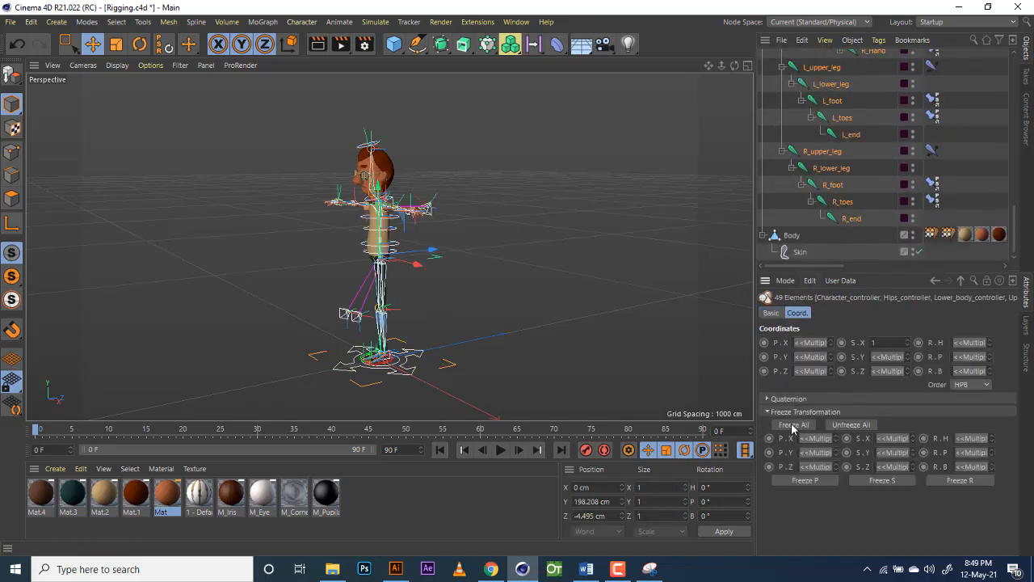
{"action": "left_click", "coordinate": [793, 426]}
{"action": "left_click", "coordinate": [477, 295]}
Step: Collapse the hand, leg and Root hierarchies, and nest Hips_controller under Character_controller with its children collapsed
{"action": "scroll", "coordinate": [824, 129], "scroll_direction": "up", "scroll_amount": 10}
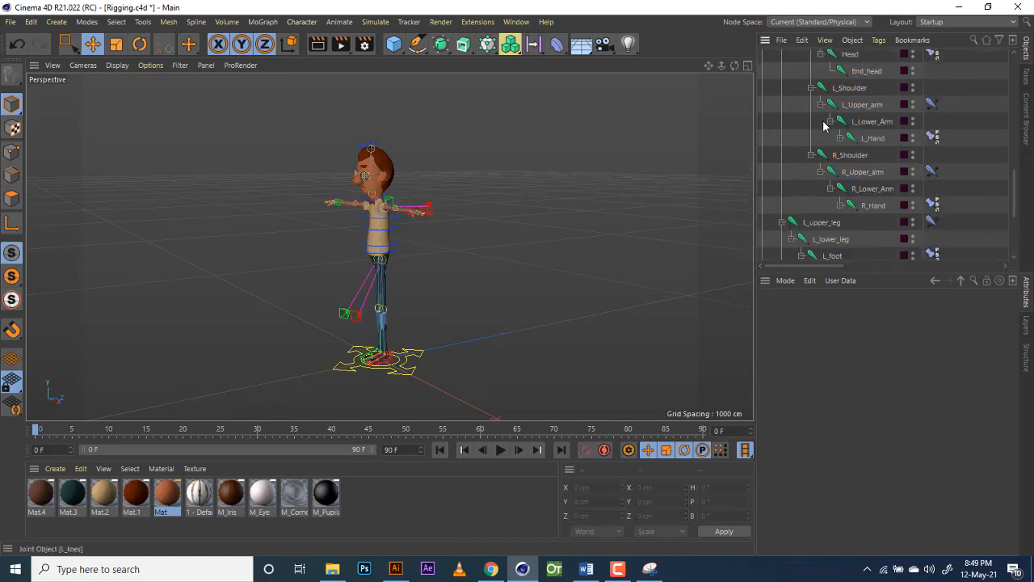
{"action": "left_click", "coordinate": [823, 60]}
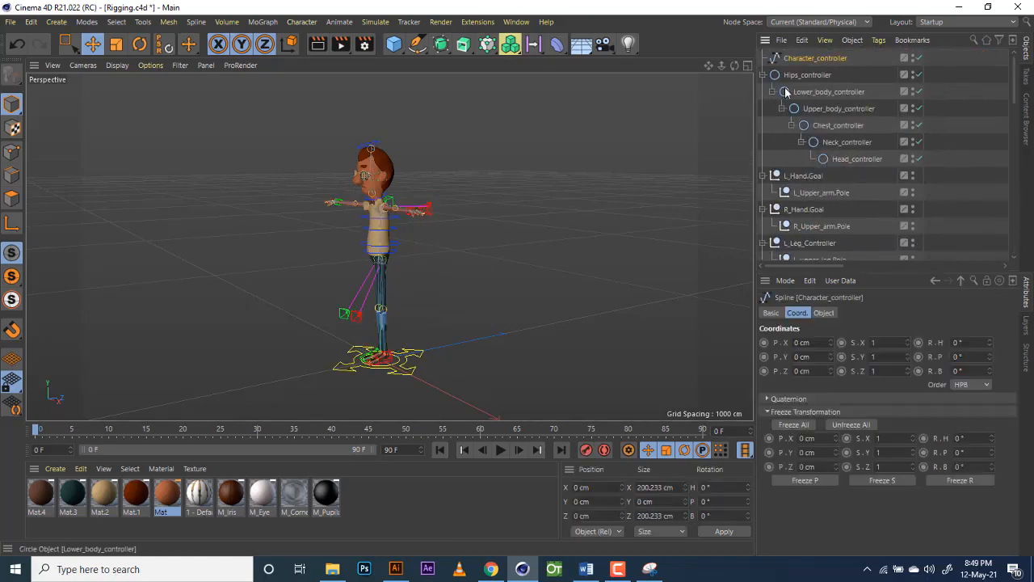
{"action": "left_click_drag", "start_coordinate": [734, 65], "coordinate": [812, 58]}
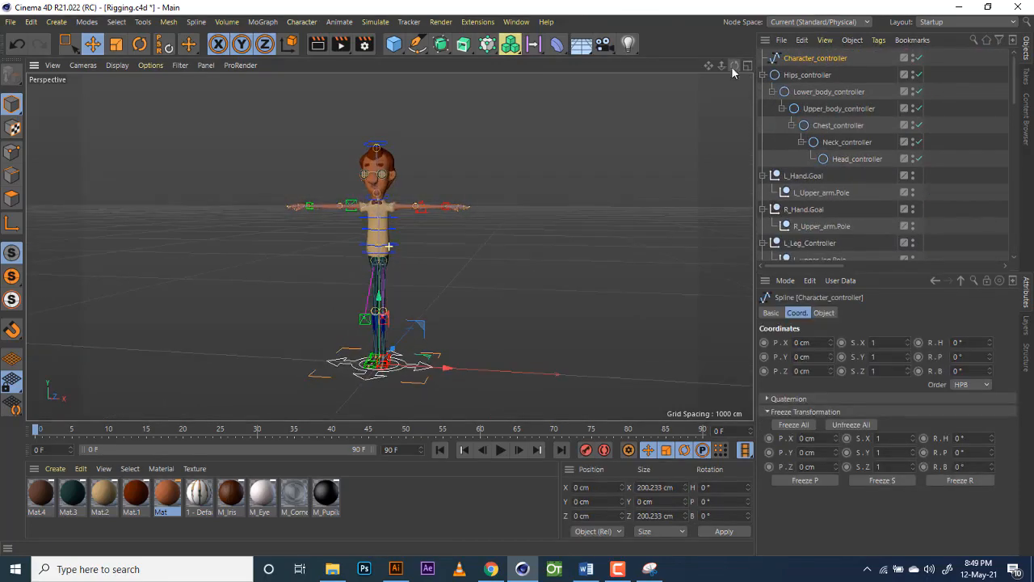
{"action": "scroll", "coordinate": [423, 277], "scroll_direction": "up", "scroll_amount": 4}
{"action": "mouse_move", "coordinate": [709, 66]}
{"action": "left_mouse_down"}
{"action": "mouse_move", "coordinate": [714, 54]}
{"action": "mouse_move", "coordinate": [720, 67]}
{"action": "mouse_move", "coordinate": [675, 77]}
{"action": "mouse_move", "coordinate": [722, 66]}
{"action": "left_mouse_up"}
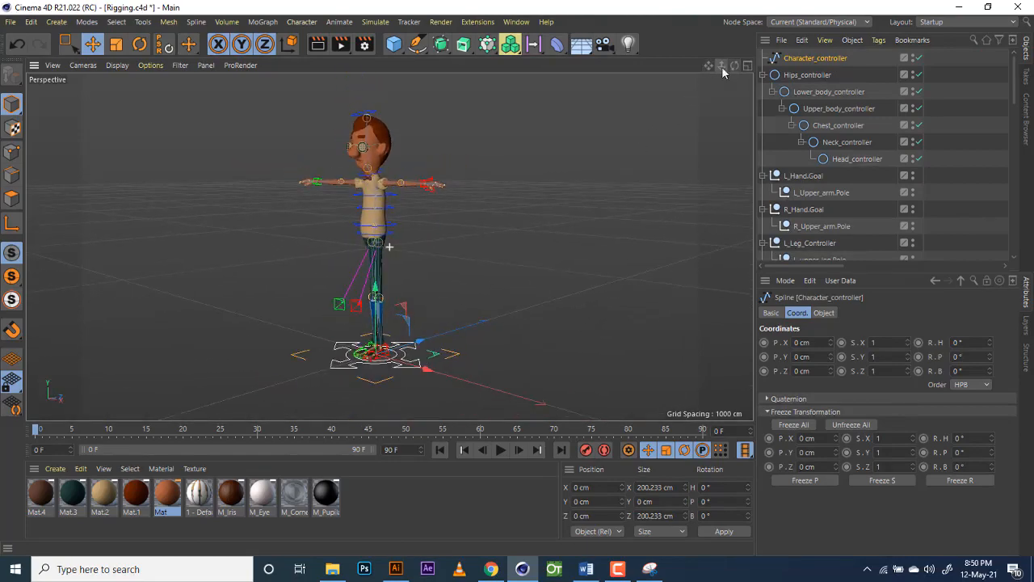
{"action": "left_click", "coordinate": [822, 76]}
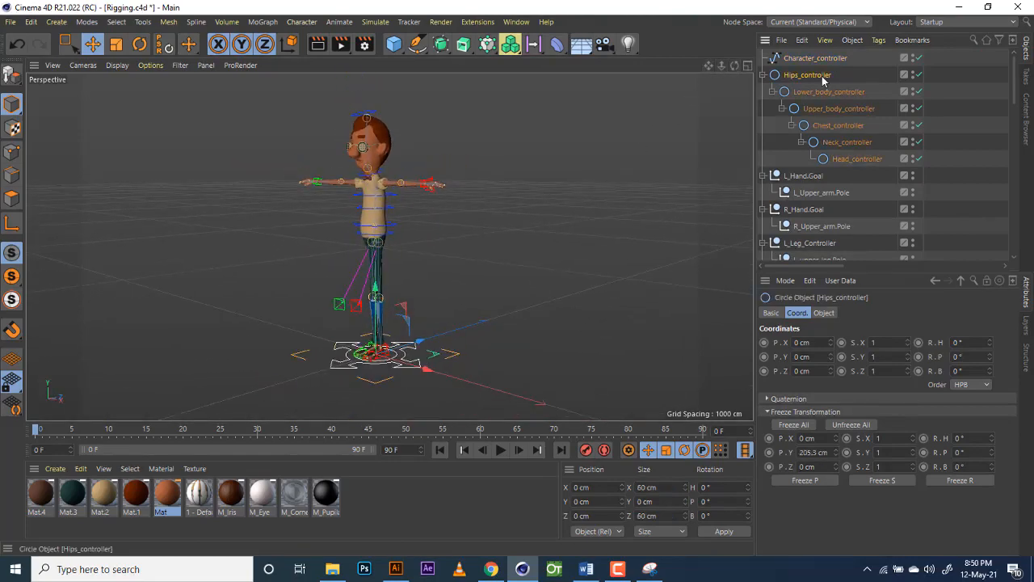
{"action": "left_click", "coordinate": [764, 175]}
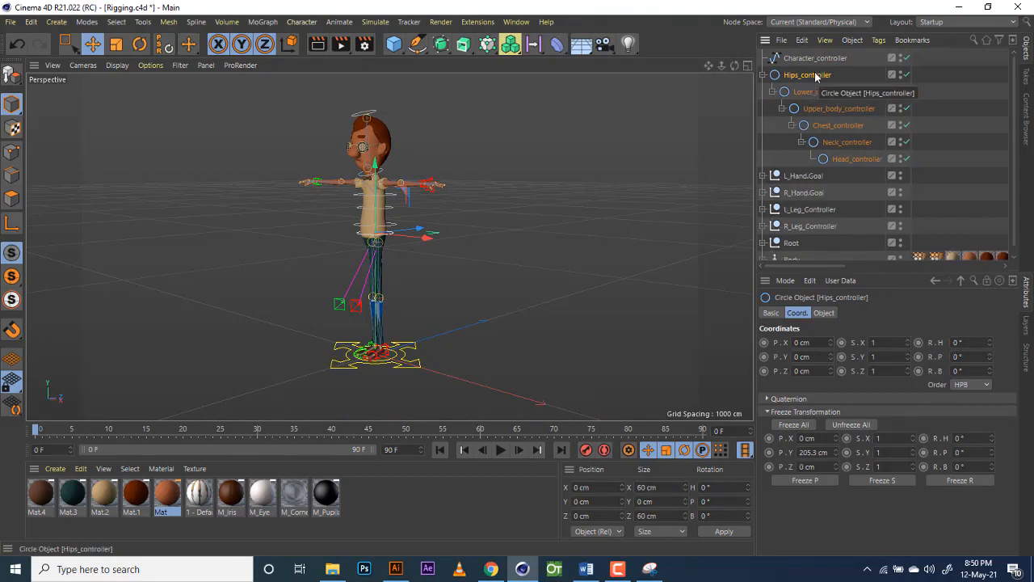
{"action": "left_click_drag", "start_coordinate": [814, 74], "coordinate": [817, 62]}
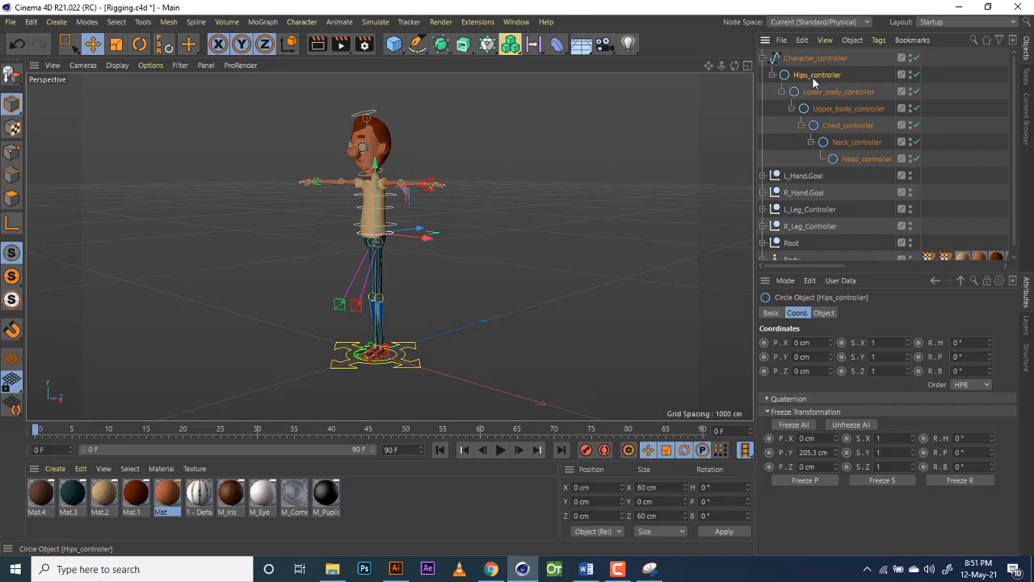
{"action": "key", "text": "ctrl+z"}
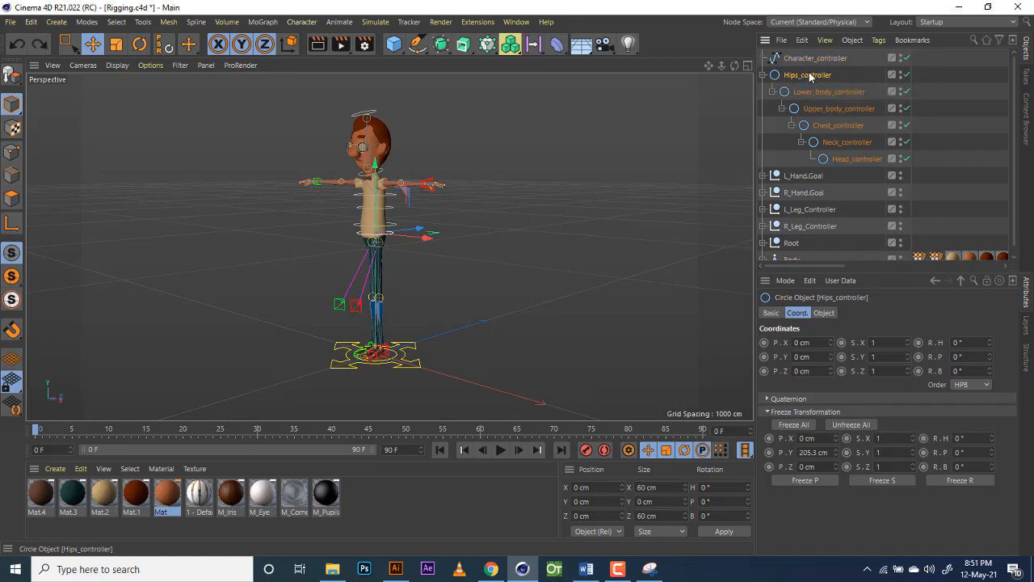
{"action": "left_click_drag", "start_coordinate": [813, 61], "coordinate": [814, 59]}
{"action": "left_click", "coordinate": [772, 75]}
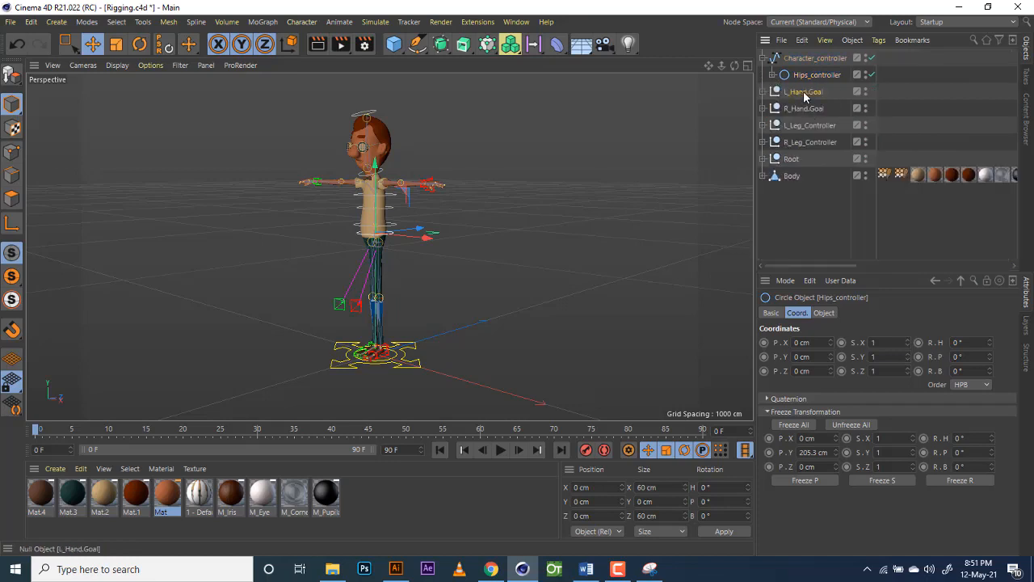
Step: Place L_Hand.Goal and R_Hand.Goal as children of Character_controller above Hips_controller
{"action": "left_click", "coordinate": [805, 93]}
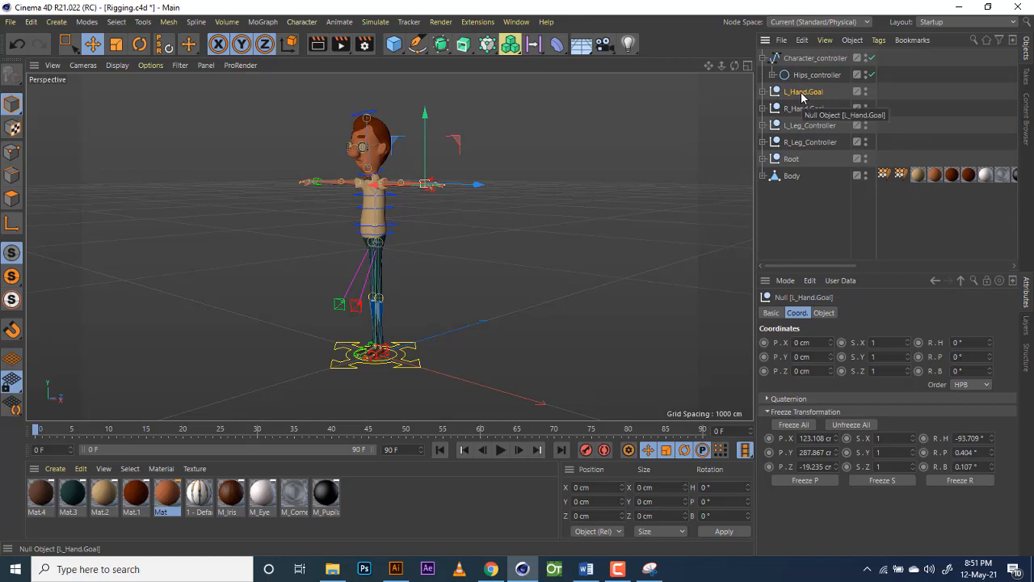
{"action": "left_click_drag", "start_coordinate": [802, 94], "coordinate": [802, 82]}
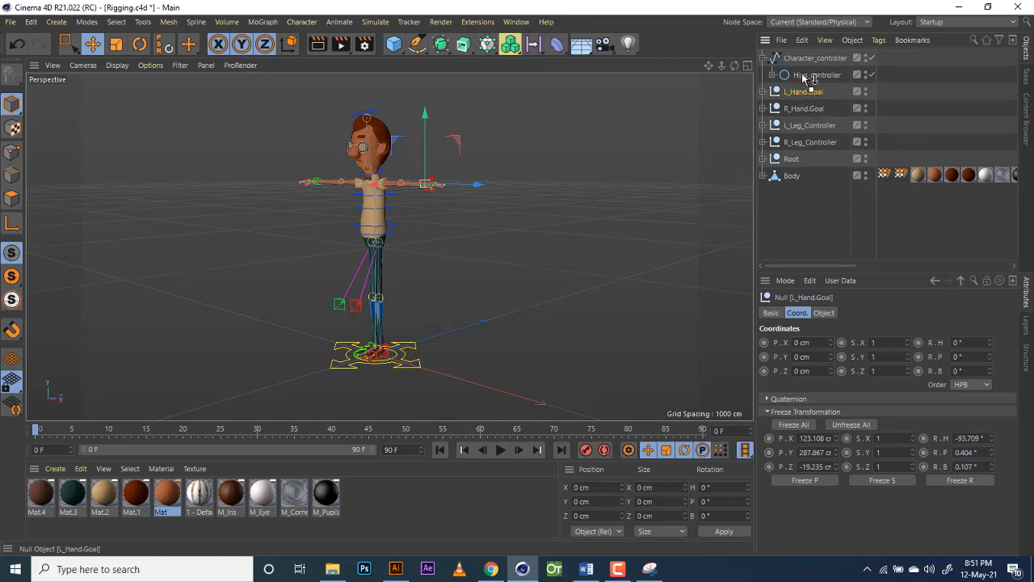
{"action": "left_click_drag", "start_coordinate": [805, 71], "coordinate": [805, 69]}
{"action": "left_click", "coordinate": [804, 110]}
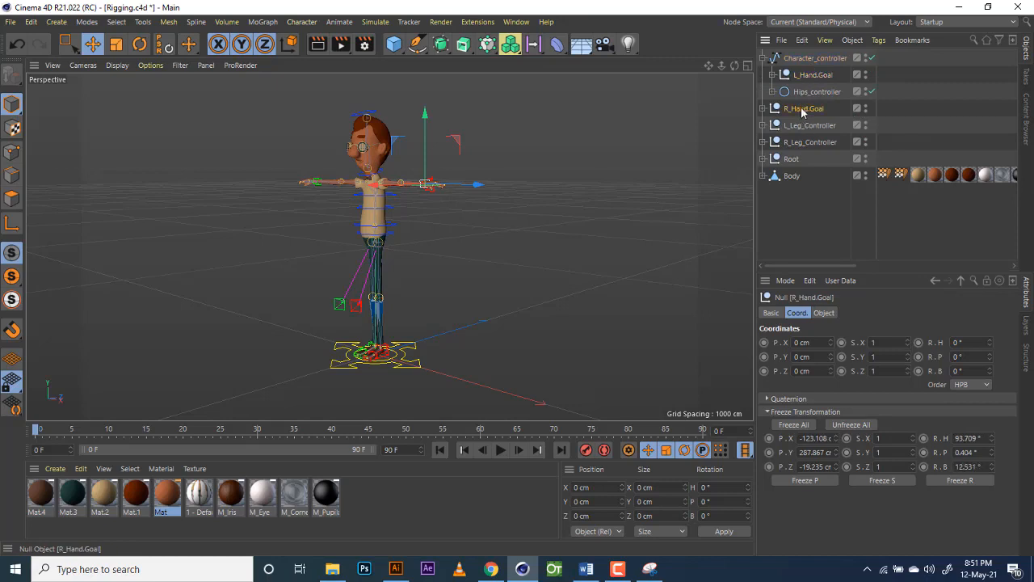
{"action": "left_click_drag", "start_coordinate": [804, 113], "coordinate": [803, 73]}
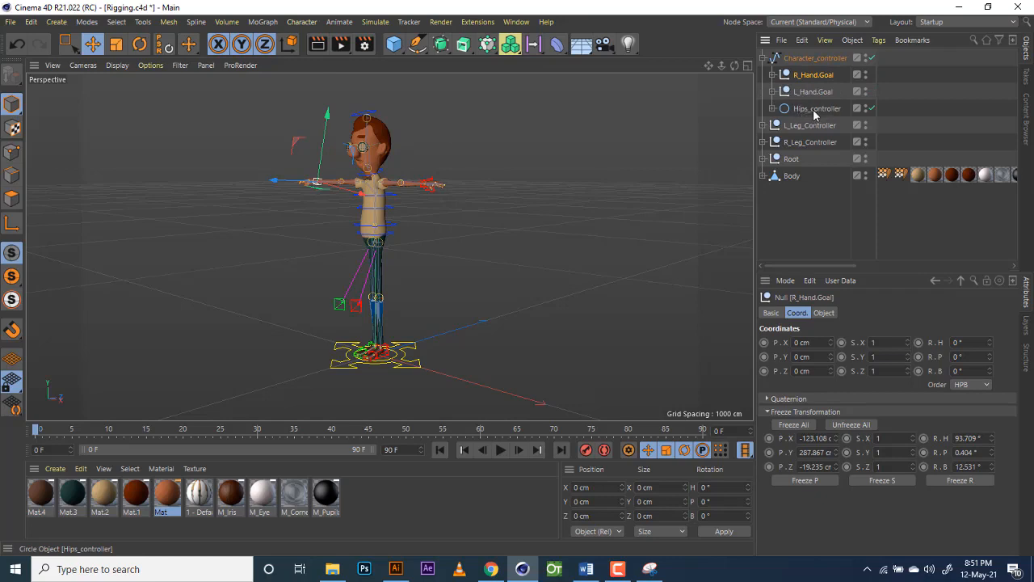
Step: Place L_Leg_Controller and R_Leg_Controller as the first children of Character_controller
{"action": "left_click", "coordinate": [808, 126]}
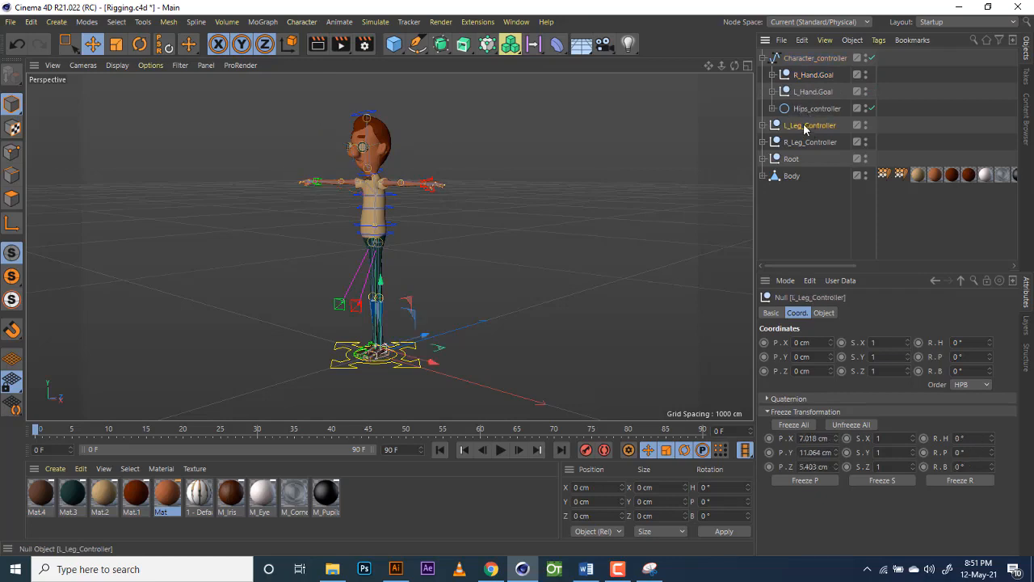
{"action": "left_click_drag", "start_coordinate": [809, 126], "coordinate": [812, 72]}
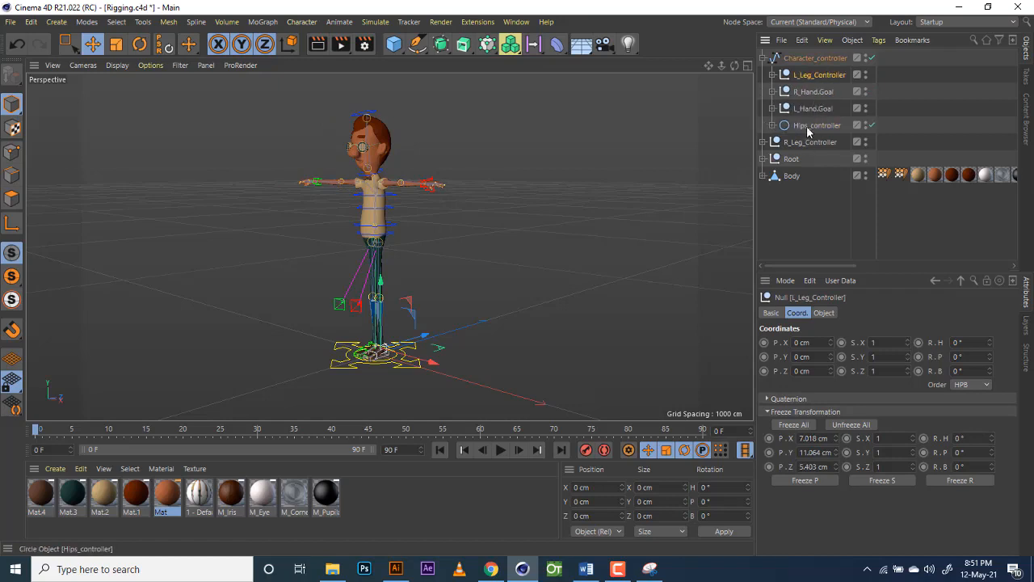
{"action": "left_click_drag", "start_coordinate": [806, 142], "coordinate": [811, 74]}
{"action": "left_click", "coordinate": [810, 161]}
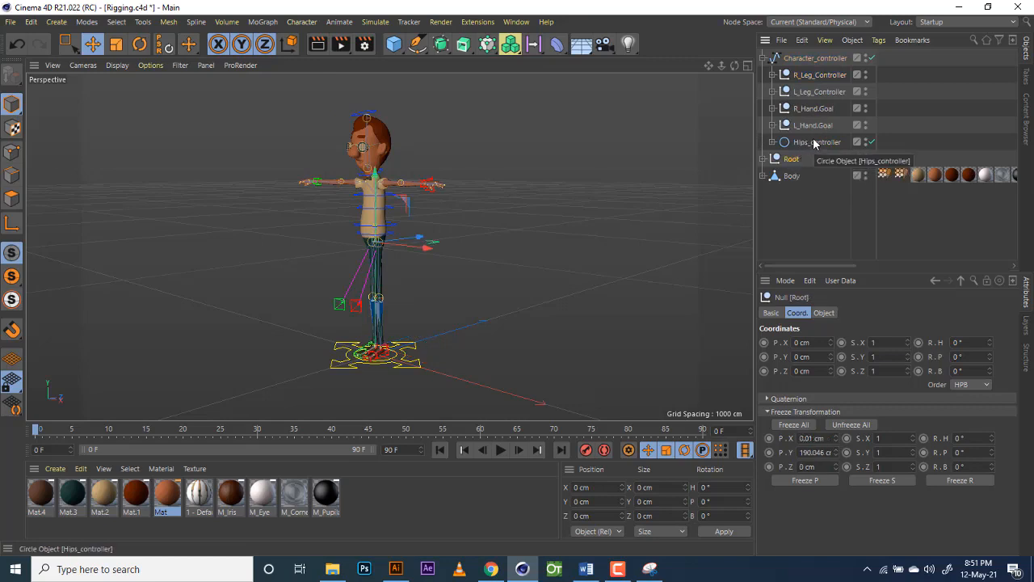
Step: Test Character_controller by moving it about 813 cm along Z, and reset its position, scale and rotation
{"action": "left_click", "coordinate": [816, 60]}
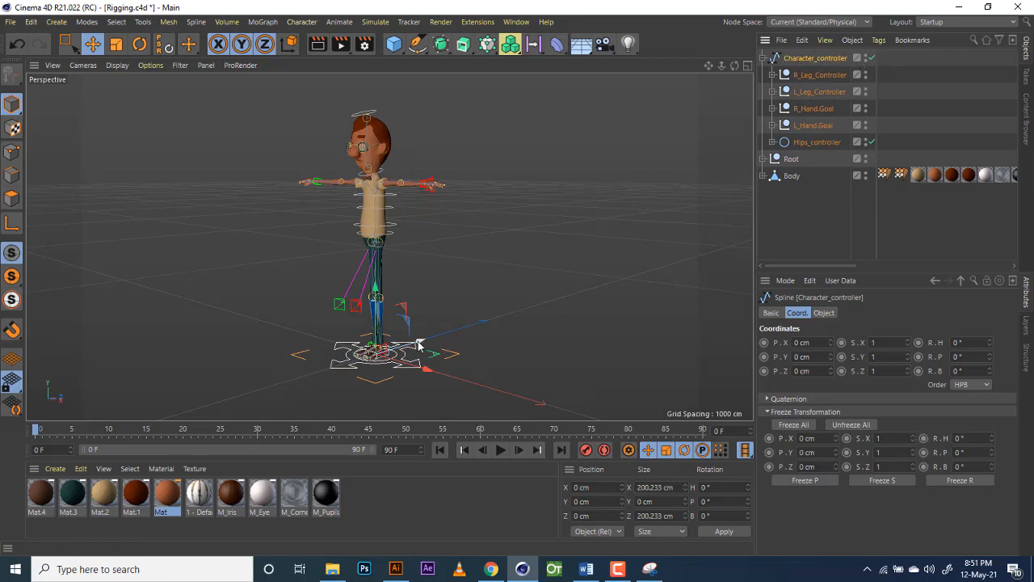
{"action": "left_click_drag", "start_coordinate": [447, 334], "coordinate": [577, 277]}
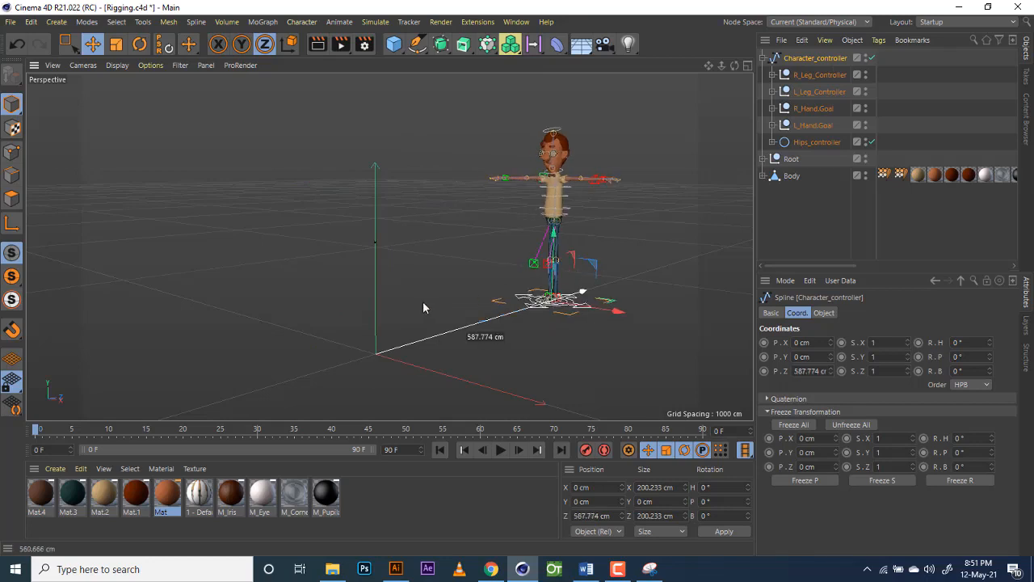
{"action": "left_click_drag", "start_coordinate": [422, 307], "coordinate": [576, 269]}
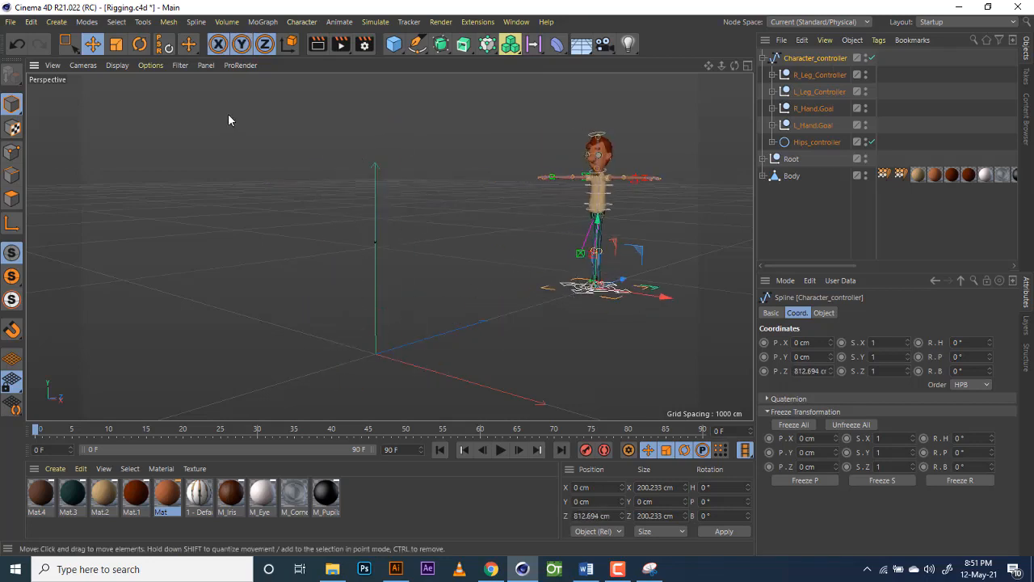
{"action": "left_click", "coordinate": [175, 45]}
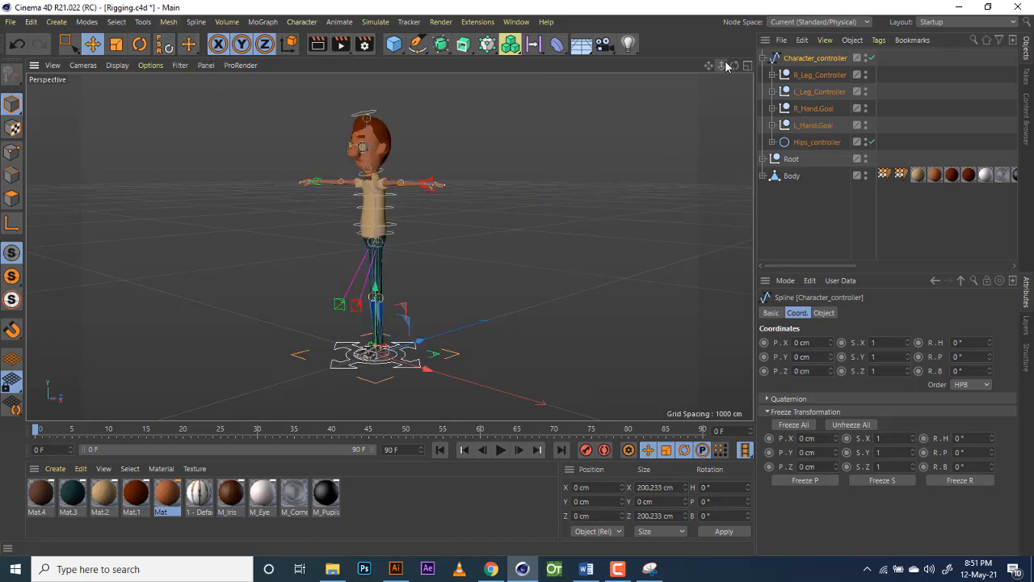
Step: Reorder Hips_controller to be the first child of Character_controller, above R_Leg_Controller
{"action": "left_click", "coordinate": [809, 74]}
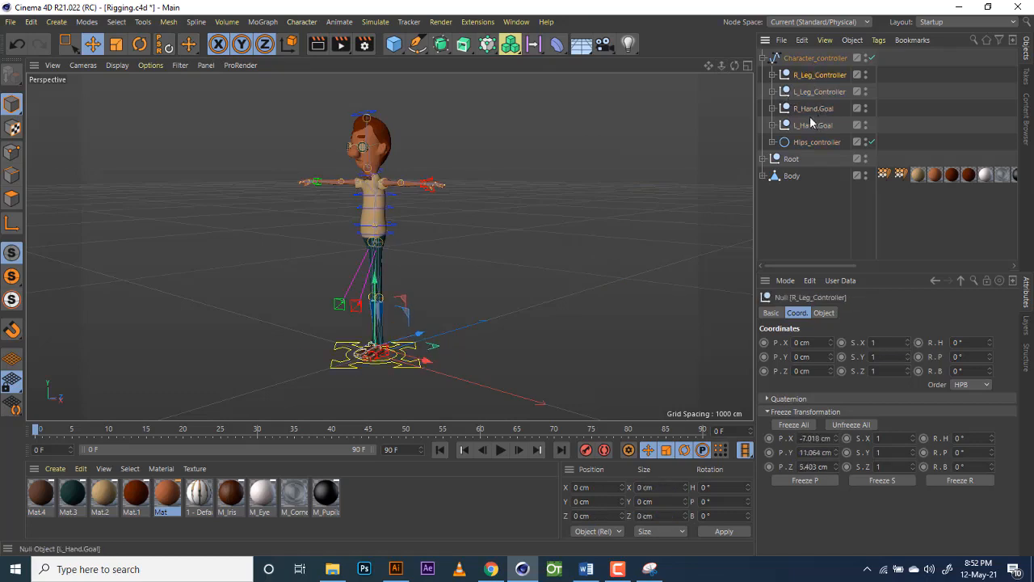
{"action": "left_click", "coordinate": [814, 141]}
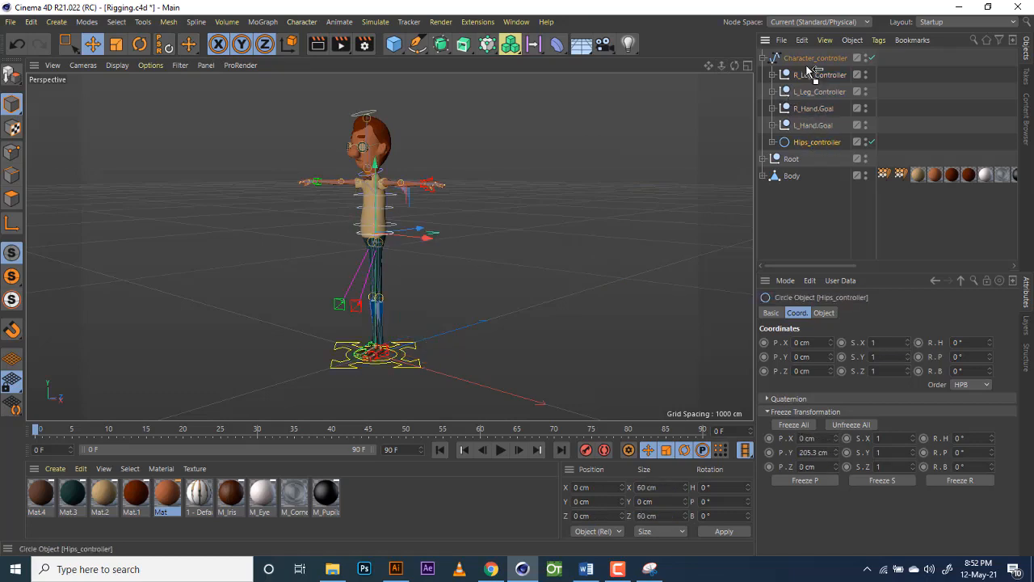
{"action": "left_click_drag", "start_coordinate": [811, 70], "coordinate": [822, 73]}
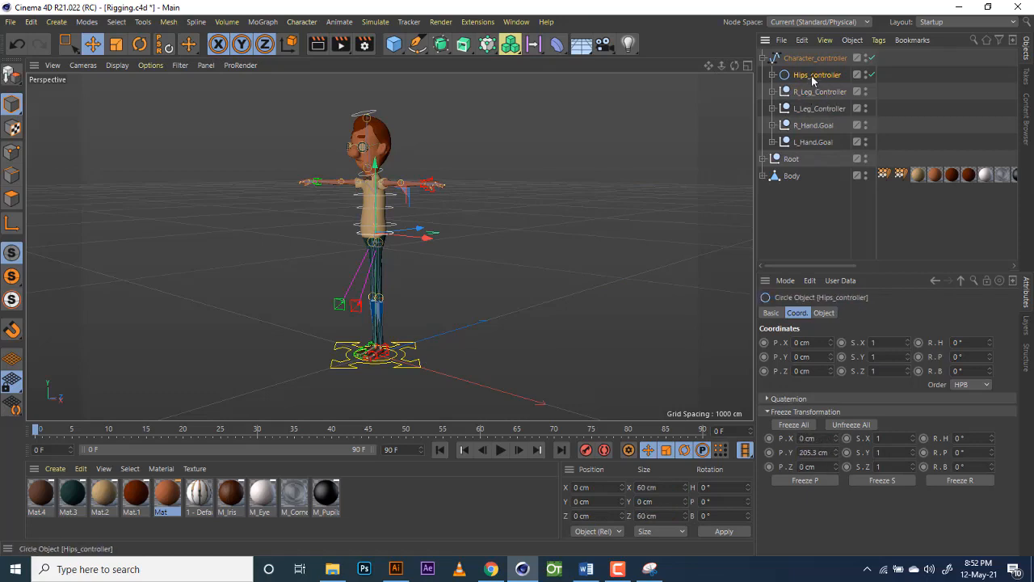
Step: Test Hips_controller by lowering it about 68 cm, inspect the bent pose from several angles, and reset its transformation
{"action": "left_click_drag", "start_coordinate": [377, 173], "coordinate": [378, 218]}
{"action": "left_click_drag", "start_coordinate": [384, 214], "coordinate": [482, 186], "text": "alt"}
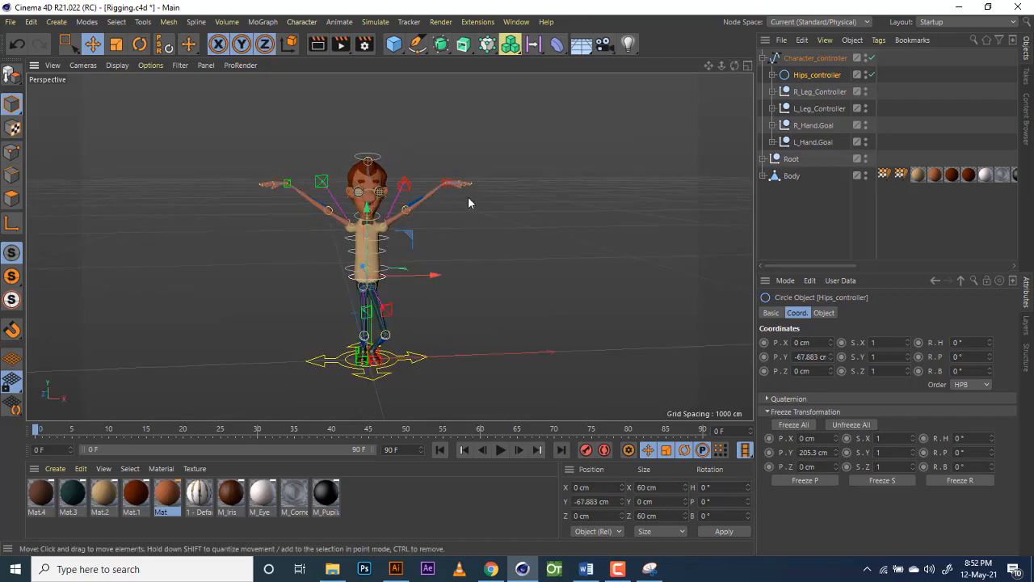
{"action": "left_click_drag", "start_coordinate": [732, 64], "coordinate": [462, 202]}
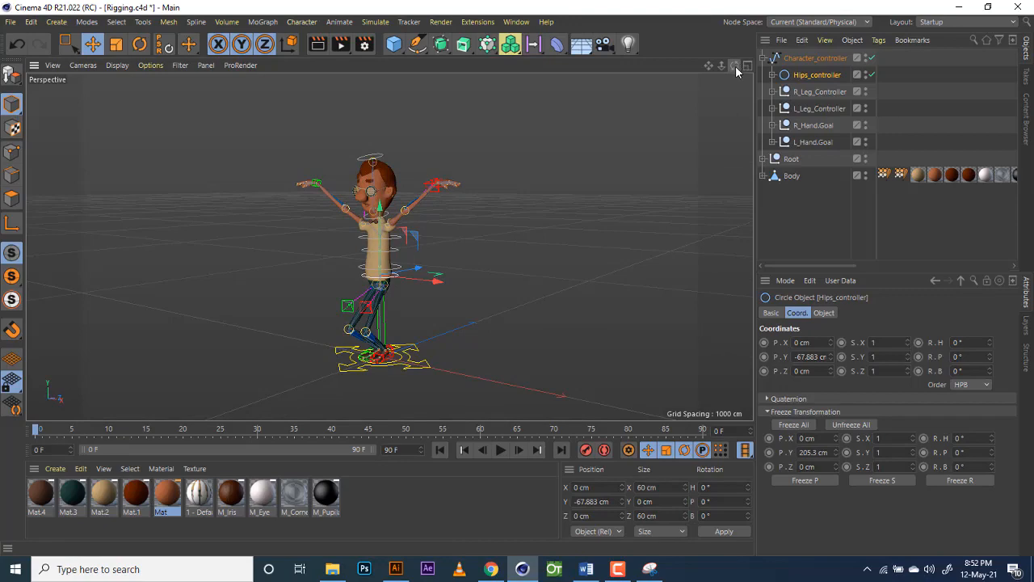
{"action": "left_click_drag", "start_coordinate": [735, 65], "coordinate": [556, 83]}
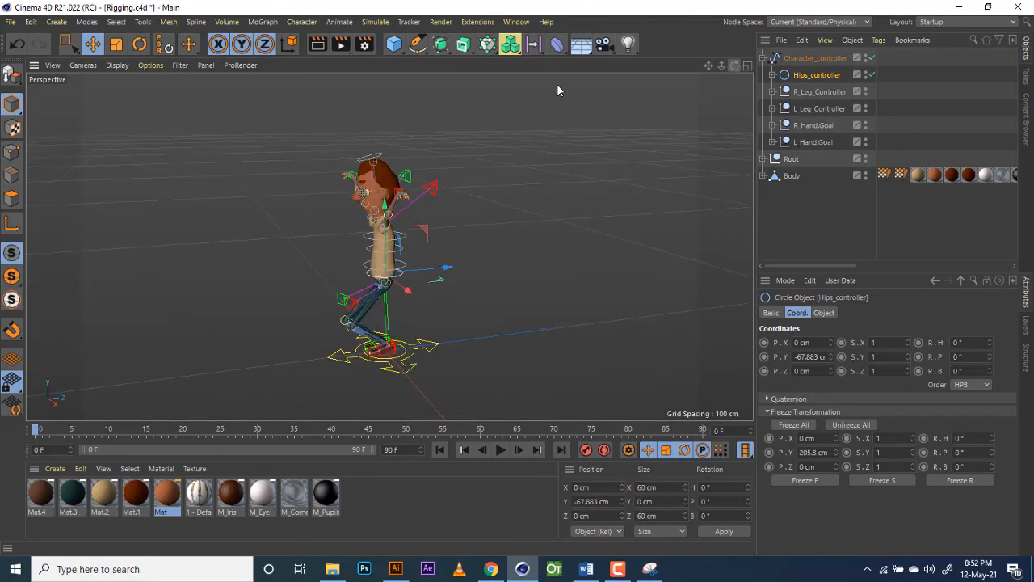
{"action": "left_click", "coordinate": [165, 45]}
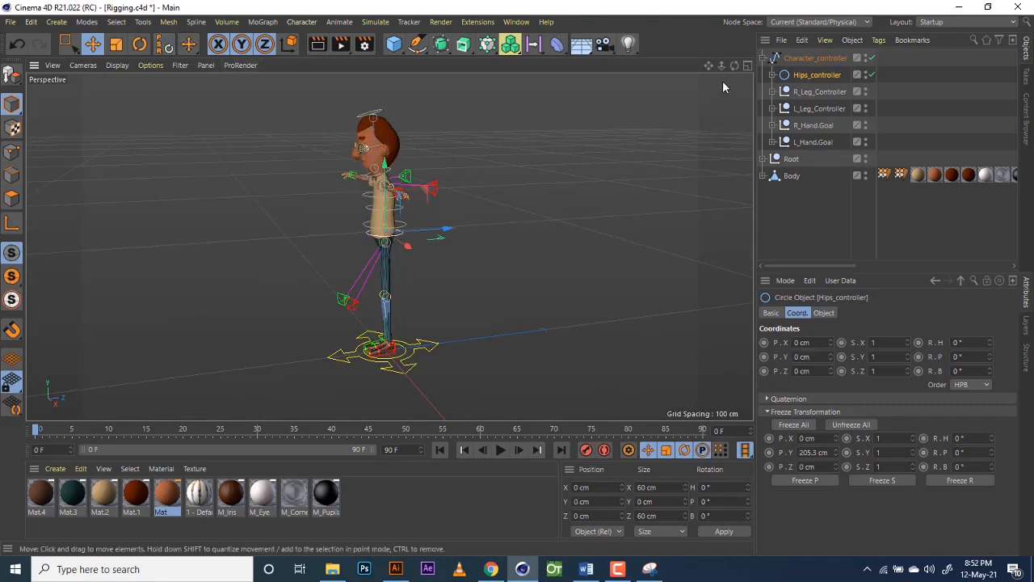
Step: Make R_Hand.Goal and L_Hand.Goal the first children of Hips_controller, above Lower_body_controller
{"action": "left_click_drag", "start_coordinate": [735, 66], "coordinate": [784, 78]}
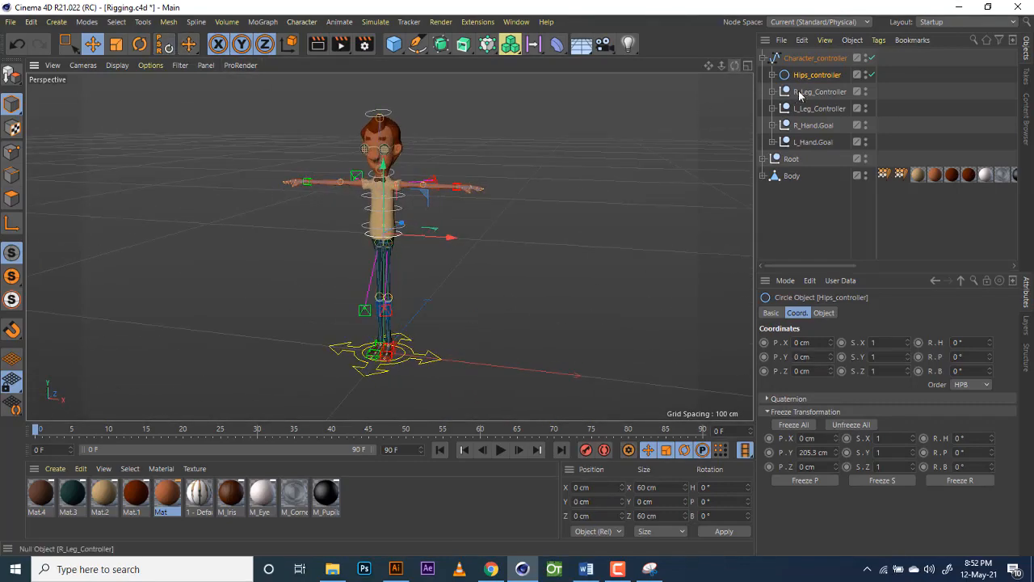
{"action": "left_click", "coordinate": [811, 126]}
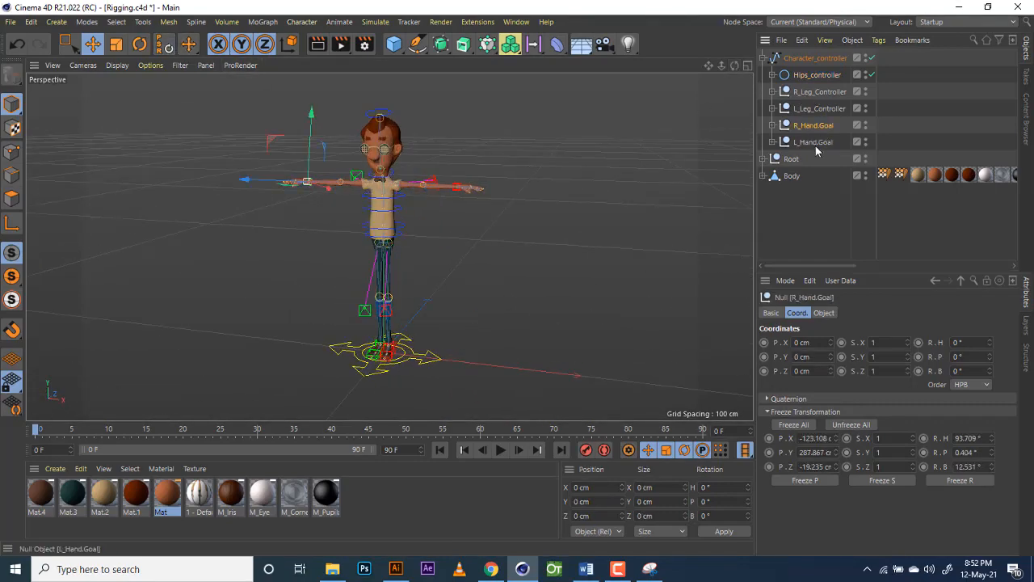
{"action": "left_click", "coordinate": [813, 143], "text": "ctrl"}
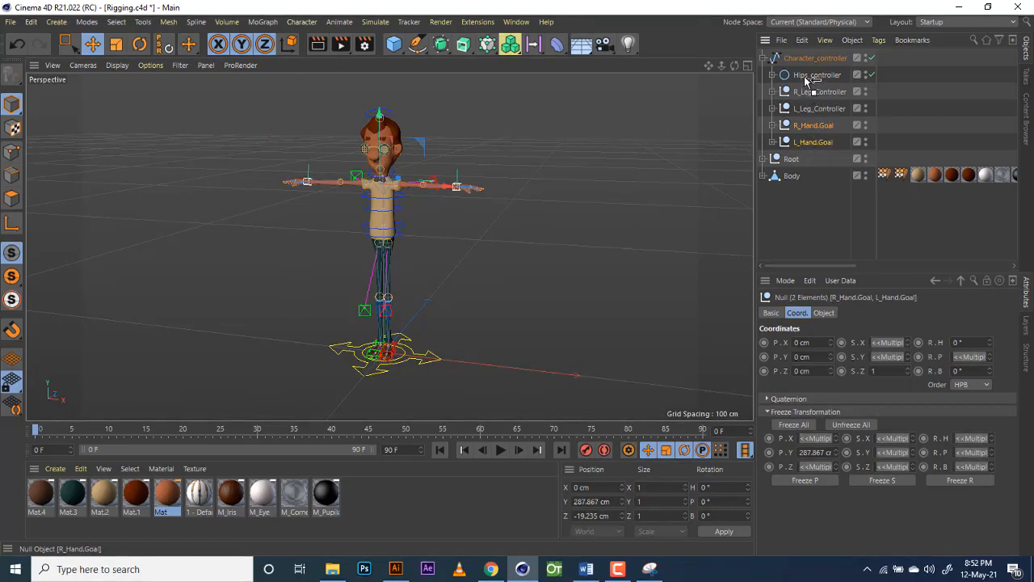
{"action": "left_click_drag", "start_coordinate": [805, 77], "coordinate": [805, 76]}
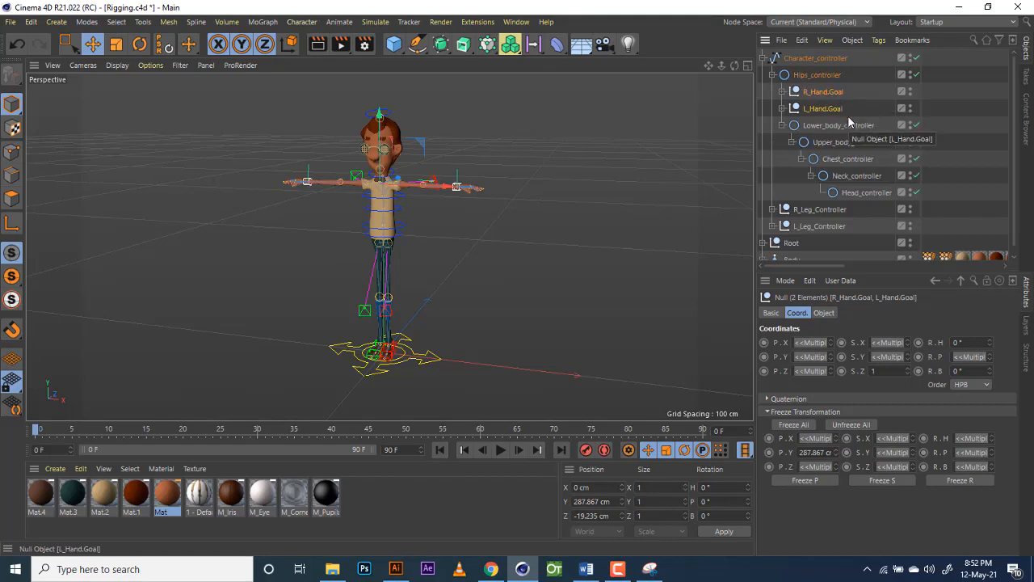
Step: Test Hips_controller by lowering it about 82 cm along Y with the hands attached, and reset its transformation
{"action": "left_click", "coordinate": [818, 74]}
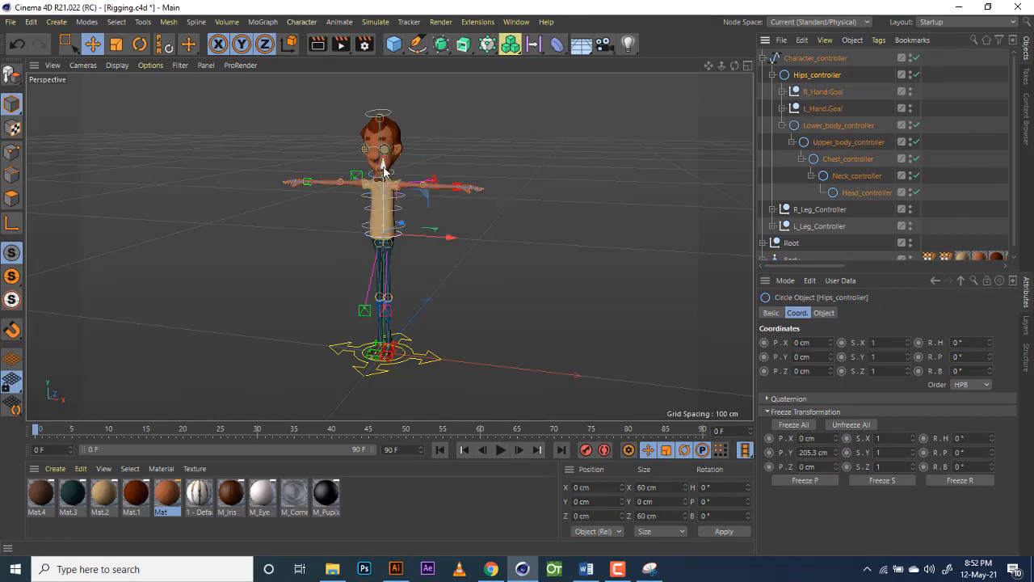
{"action": "left_click_drag", "start_coordinate": [383, 170], "coordinate": [384, 213]}
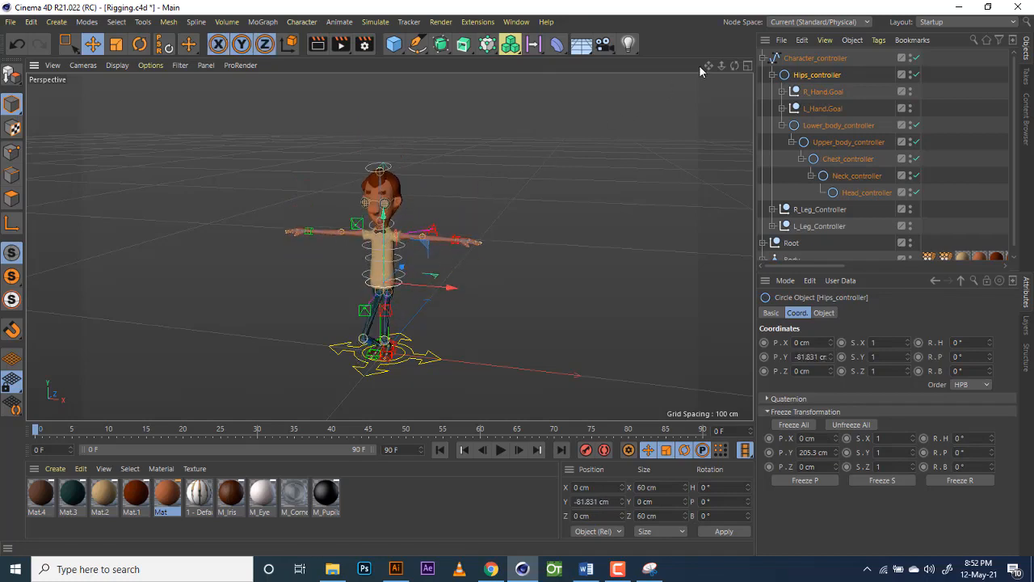
{"action": "left_click_drag", "start_coordinate": [709, 67], "coordinate": [675, 43]}
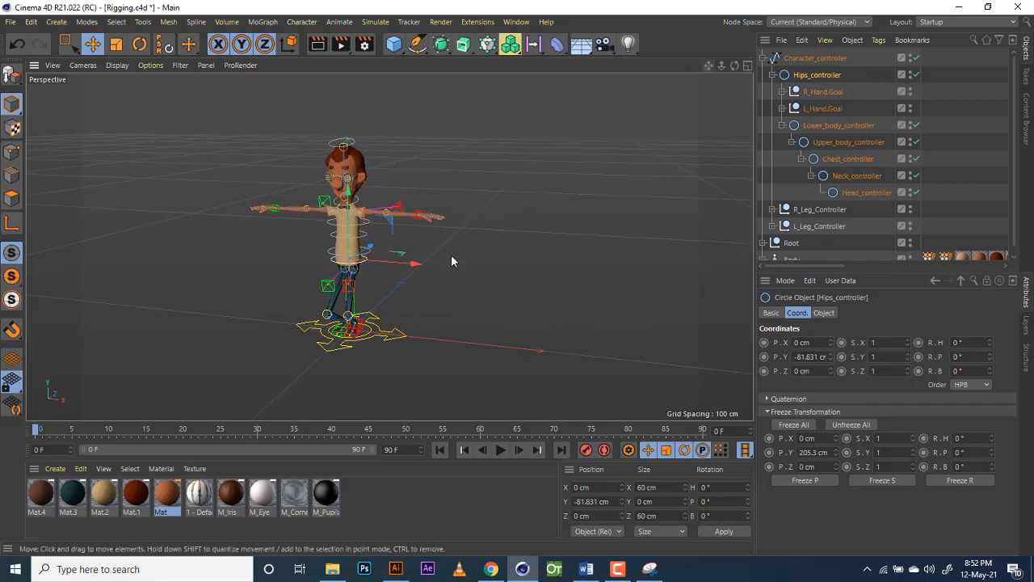
{"action": "scroll", "coordinate": [451, 254], "scroll_direction": "up", "scroll_amount": 2}
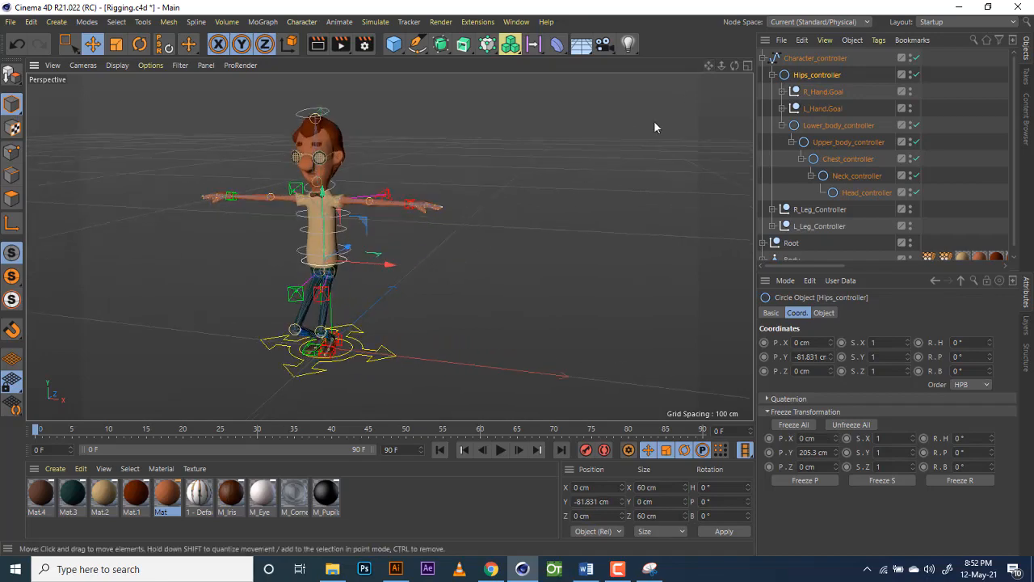
{"action": "left_click", "coordinate": [165, 45]}
Step: Lower Hips_controller about 51 cm along Y to bend the character's knees
{"action": "left_click_drag", "start_coordinate": [723, 65], "coordinate": [691, 76]}
{"action": "left_click_drag", "start_coordinate": [371, 185], "coordinate": [369, 207]}
{"action": "scroll", "coordinate": [368, 299], "scroll_direction": "up", "scroll_amount": 2}
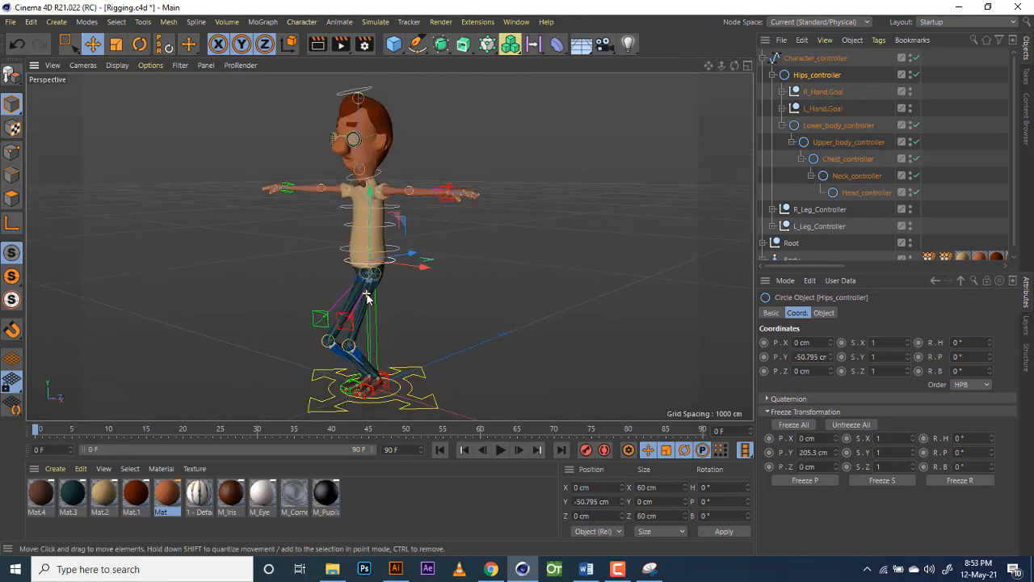
{"action": "left_click_drag", "start_coordinate": [709, 66], "coordinate": [720, 55]}
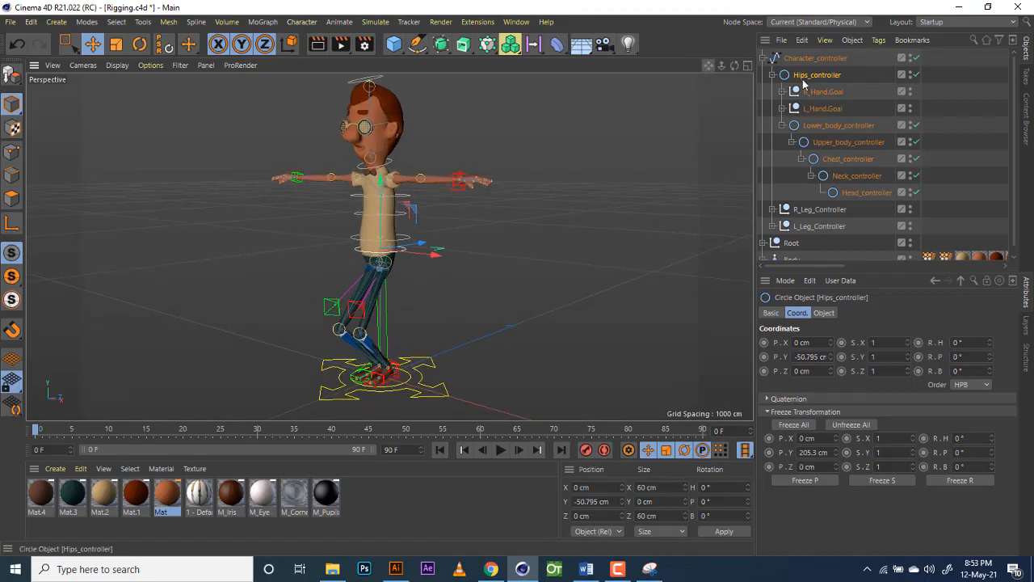
Step: Pose the right arm by moving R_Hand.Goal to about X -14 cm, Y -249 cm and Z -54 cm
{"action": "left_click", "coordinate": [818, 91]}
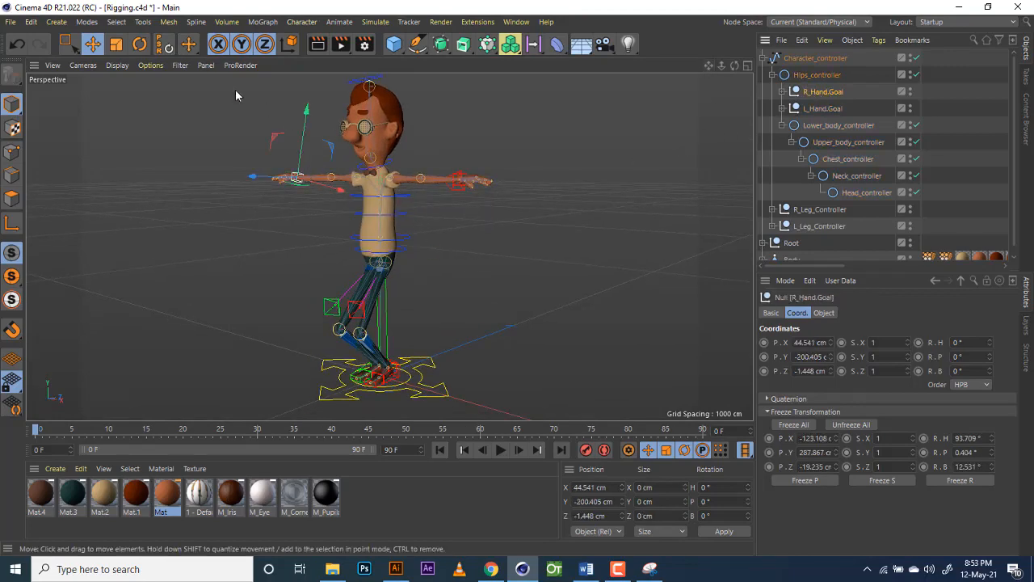
{"action": "left_click", "coordinate": [140, 46]}
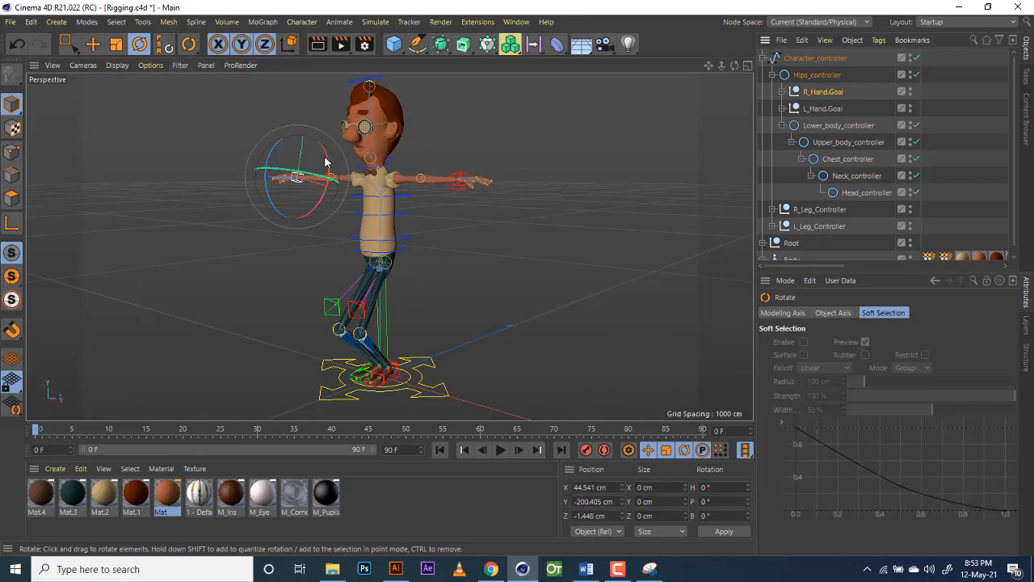
{"action": "left_click_drag", "start_coordinate": [736, 64], "coordinate": [703, 66]}
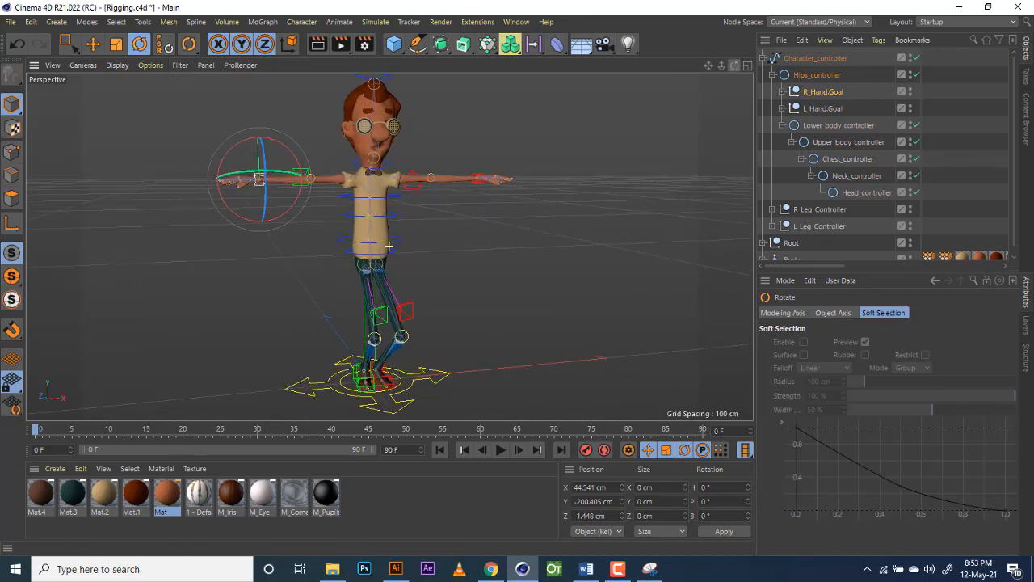
{"action": "left_click", "coordinate": [93, 43]}
{"action": "left_click_drag", "start_coordinate": [738, 71], "coordinate": [320, 185]}
{"action": "left_click_drag", "start_coordinate": [255, 184], "coordinate": [289, 209]}
{"action": "left_click_drag", "start_coordinate": [736, 66], "coordinate": [953, 76]}
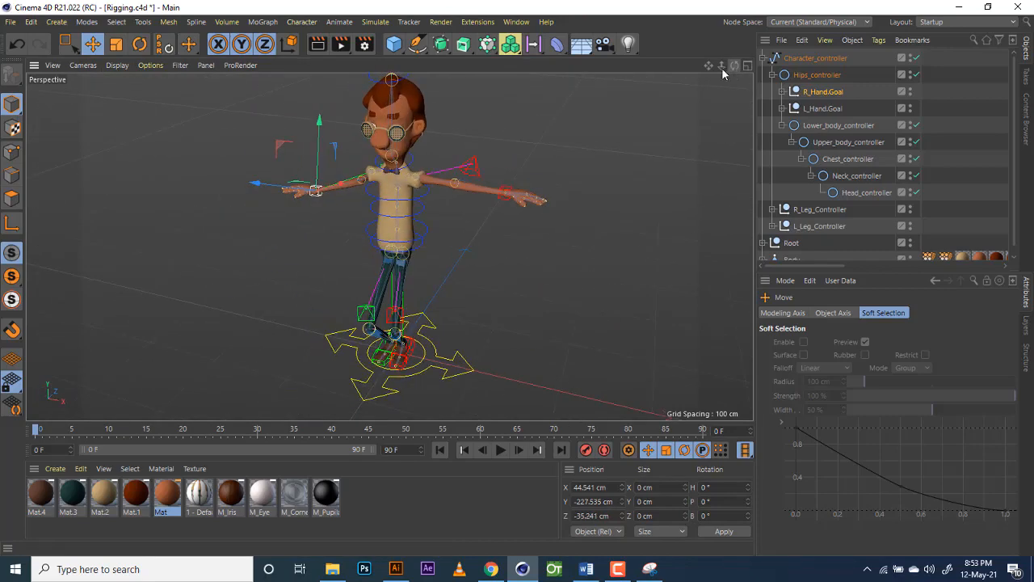
{"action": "left_click_drag", "start_coordinate": [290, 173], "coordinate": [296, 182]}
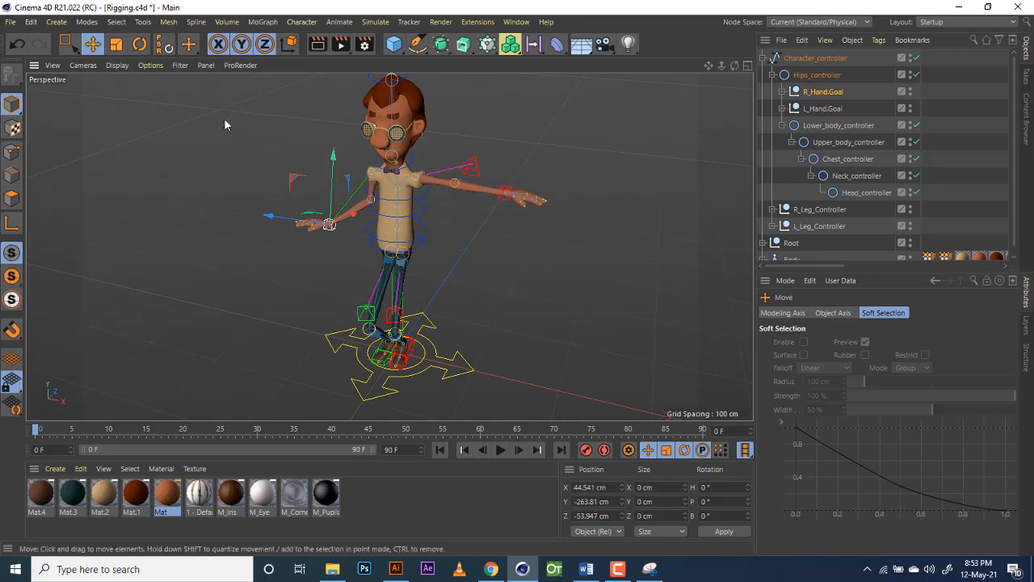
{"action": "left_click_drag", "start_coordinate": [346, 184], "coordinate": [327, 180]}
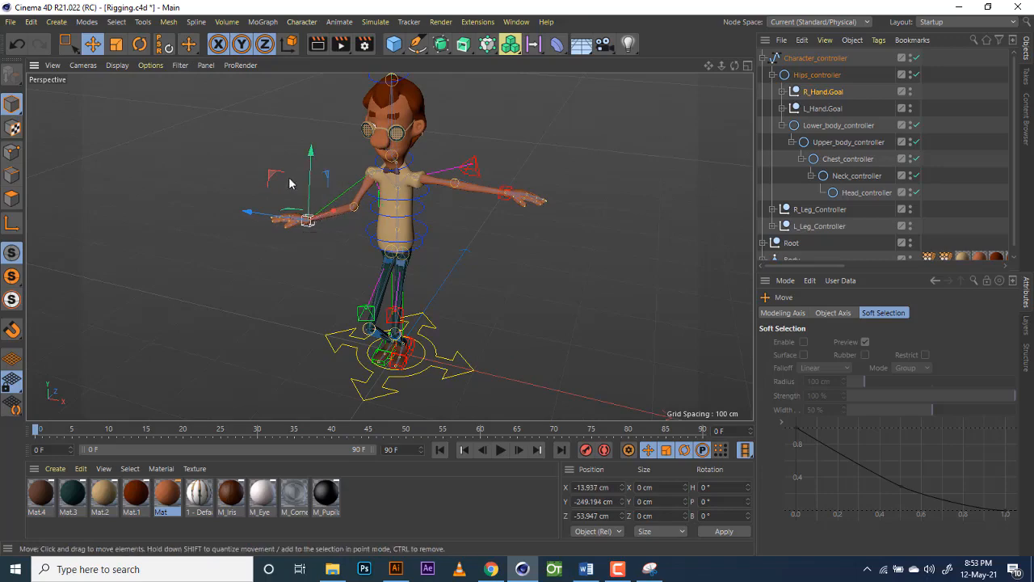
Step: Rotate R_Hand.Goal to a pitch of about -41° so the right hand tilts downward
{"action": "left_click", "coordinate": [139, 46]}
{"action": "scroll", "coordinate": [319, 233], "scroll_direction": "up", "scroll_amount": 5}
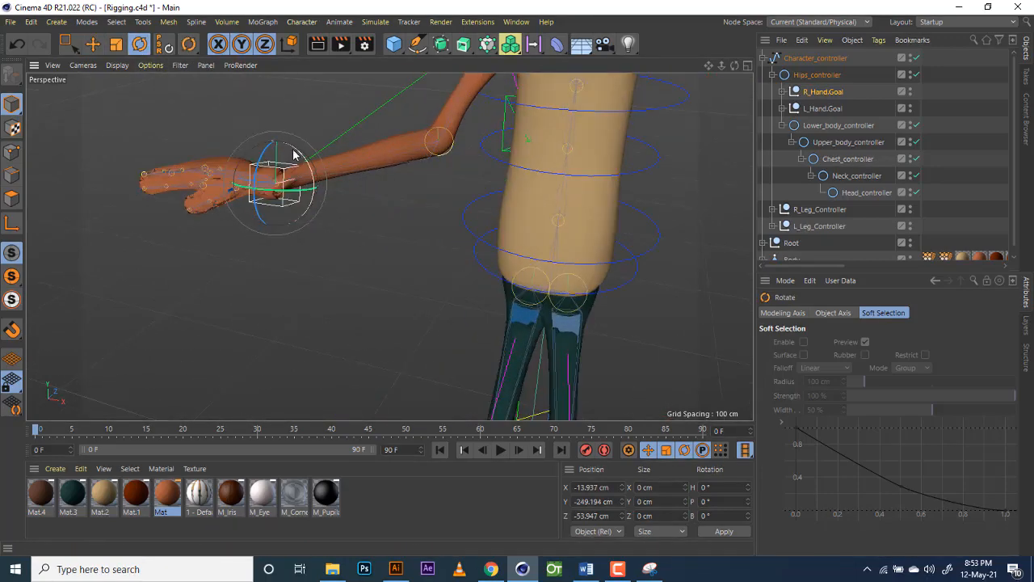
{"action": "left_click_drag", "start_coordinate": [285, 154], "coordinate": [279, 150]}
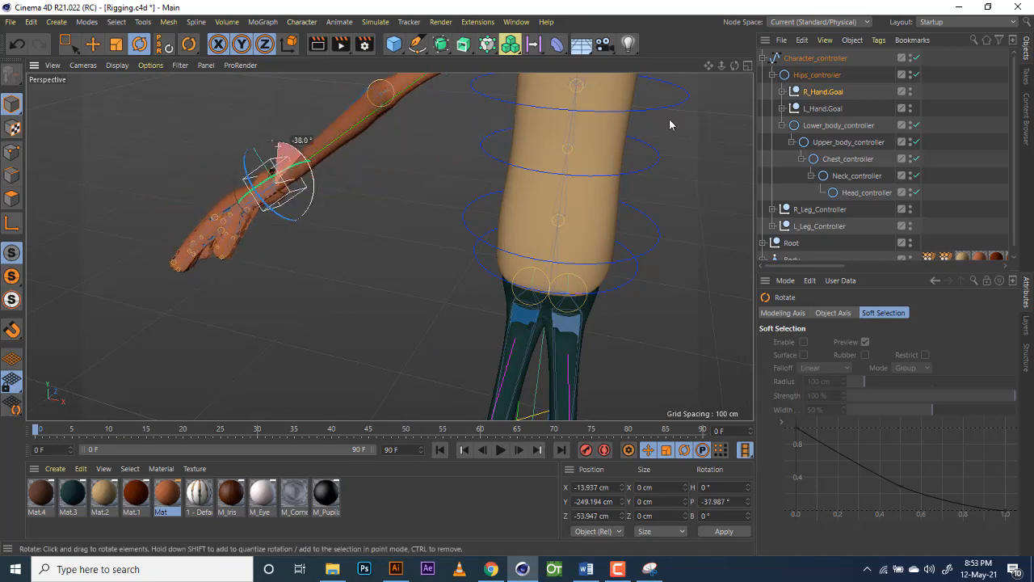
{"action": "left_click_drag", "start_coordinate": [708, 66], "coordinate": [349, 185]}
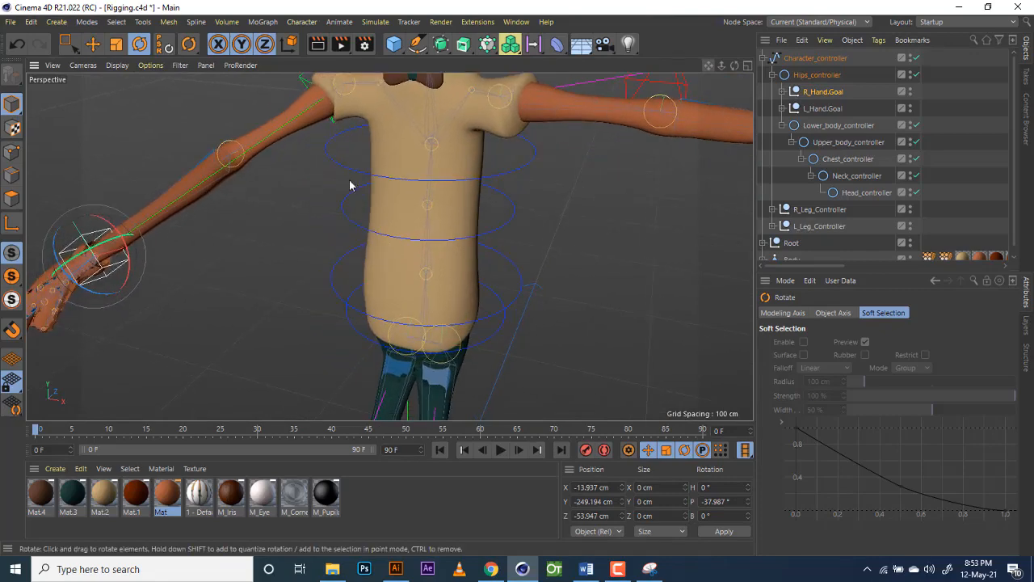
{"action": "mouse_move", "coordinate": [125, 252]}
{"action": "left_mouse_down"}
{"action": "mouse_move", "coordinate": [125, 265]}
{"action": "mouse_move", "coordinate": [123, 248]}
{"action": "left_mouse_up"}
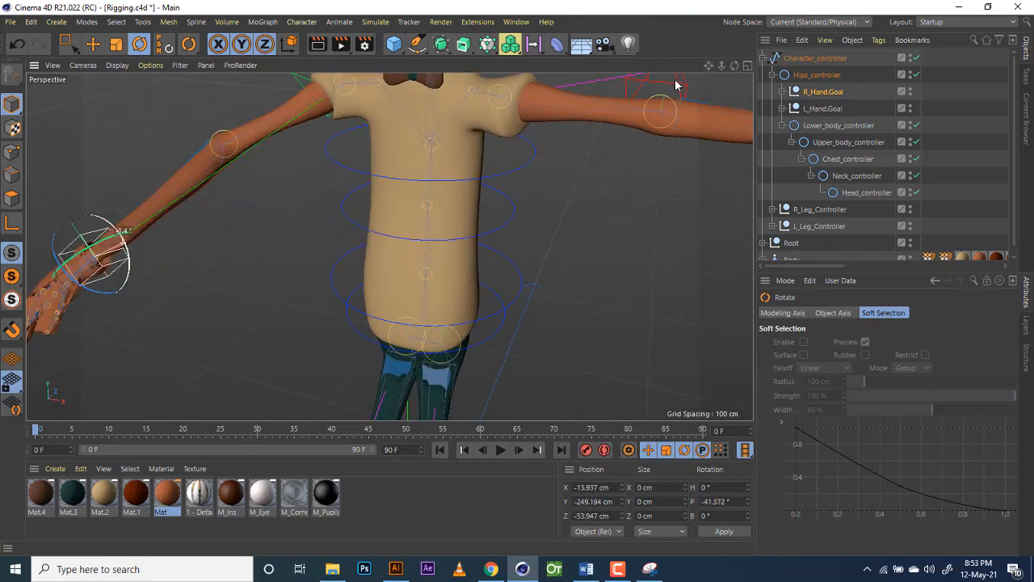
Step: Raise the right leg by moving R_Leg_Controller to about Y 67 cm and Z -152 cm
{"action": "left_click_drag", "start_coordinate": [709, 64], "coordinate": [642, 142]}
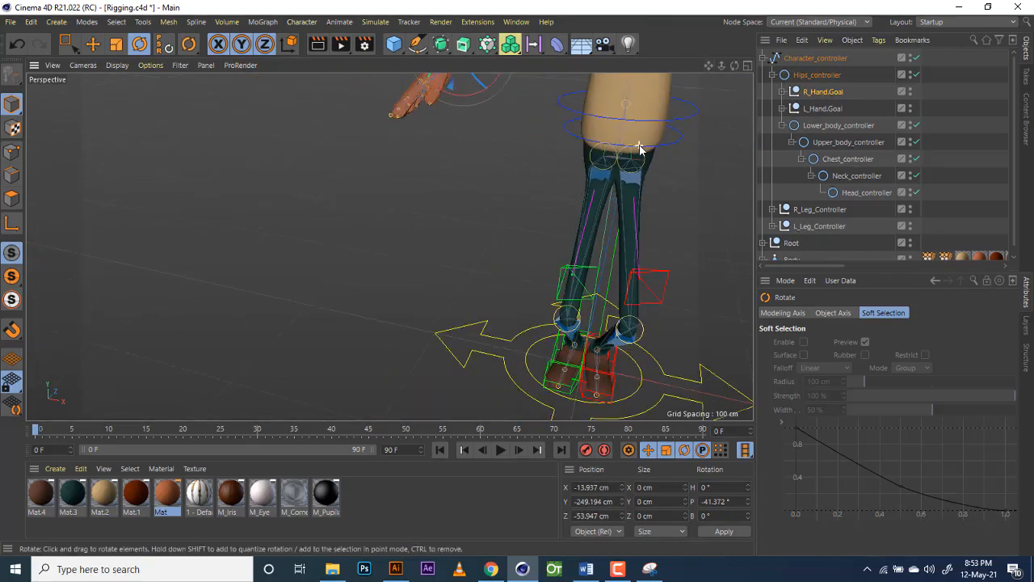
{"action": "mouse_move", "coordinate": [707, 65]}
{"action": "left_mouse_down"}
{"action": "mouse_move", "coordinate": [695, 81]}
{"action": "mouse_move", "coordinate": [712, 71]}
{"action": "mouse_move", "coordinate": [695, 71]}
{"action": "left_mouse_up"}
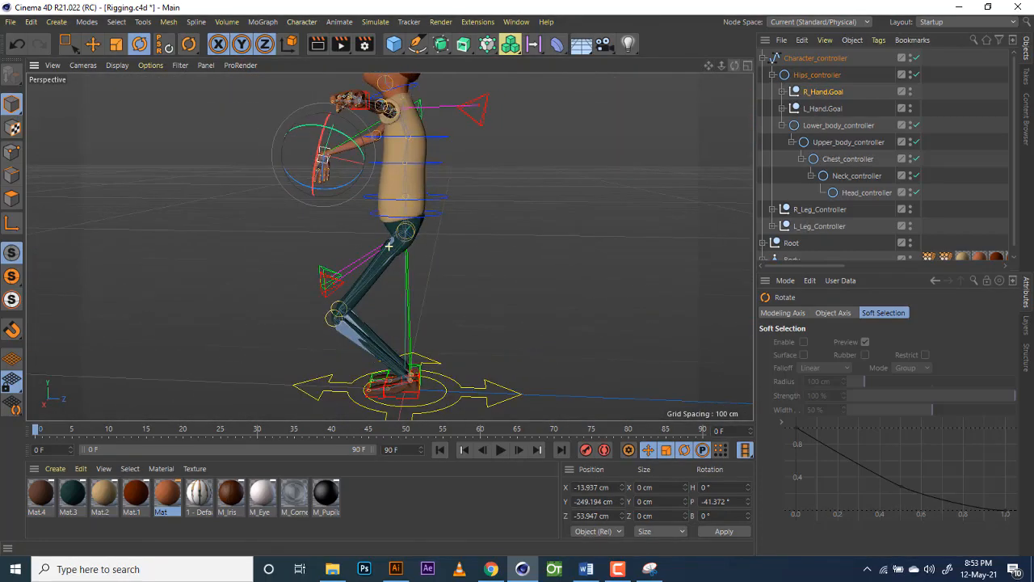
{"action": "scroll", "coordinate": [835, 119], "scroll_direction": "down", "scroll_amount": 1}
{"action": "left_click", "coordinate": [835, 117]}
{"action": "left_click", "coordinate": [820, 202]}
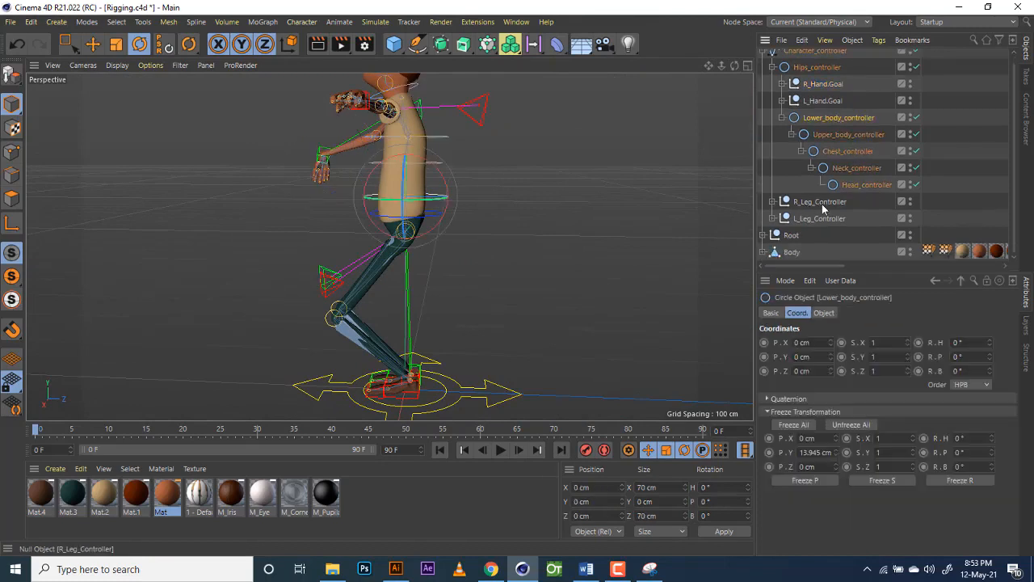
{"action": "left_click", "coordinate": [93, 44]}
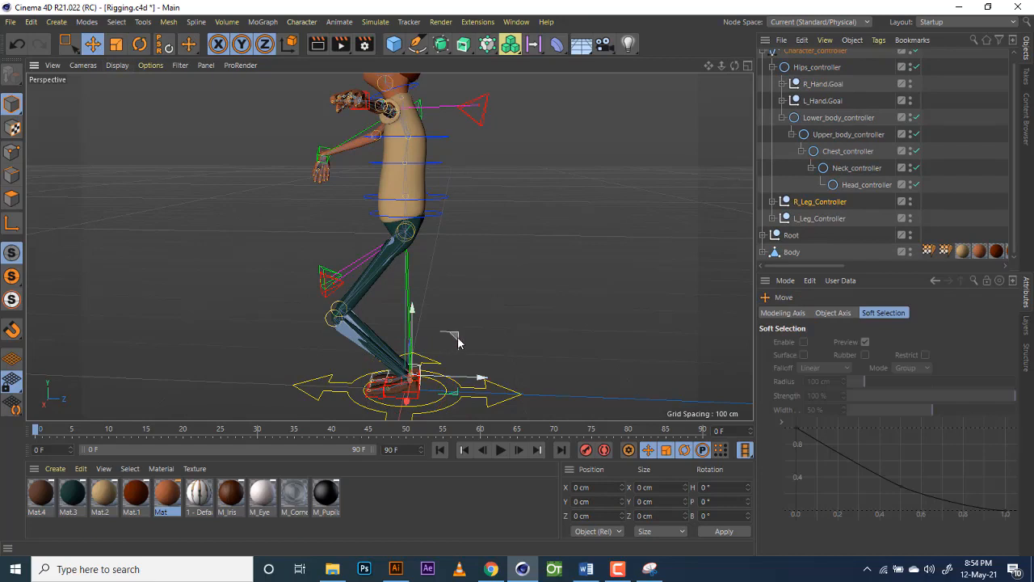
{"action": "left_click_drag", "start_coordinate": [455, 339], "coordinate": [284, 259]}
{"action": "scroll", "coordinate": [265, 317], "scroll_direction": "up", "scroll_amount": 2}
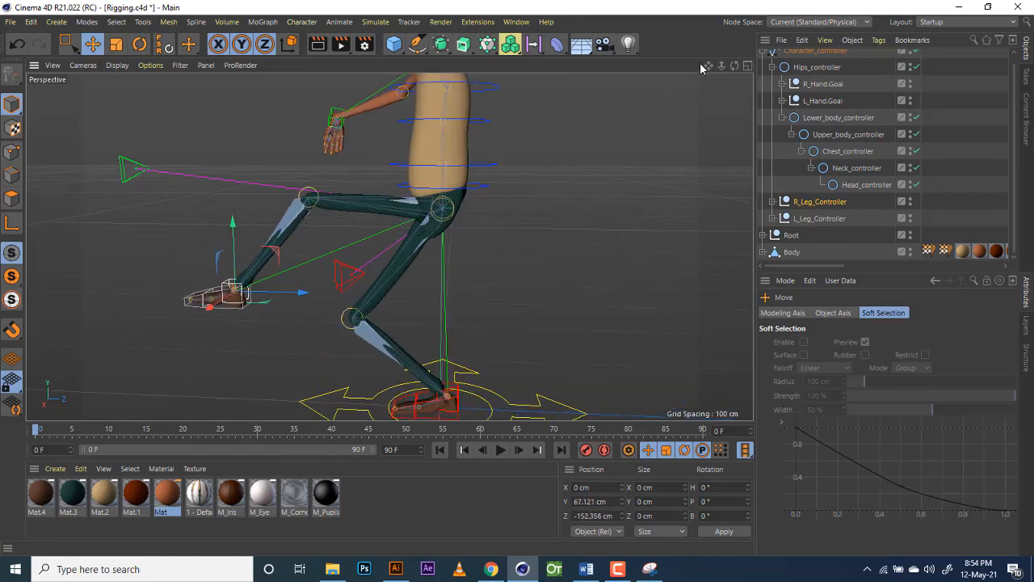
Step: Pitch R_Leg_Controller about -31° and raise it to about Y 101 cm and Z -163 cm
{"action": "left_click_drag", "start_coordinate": [707, 67], "coordinate": [680, 105]}
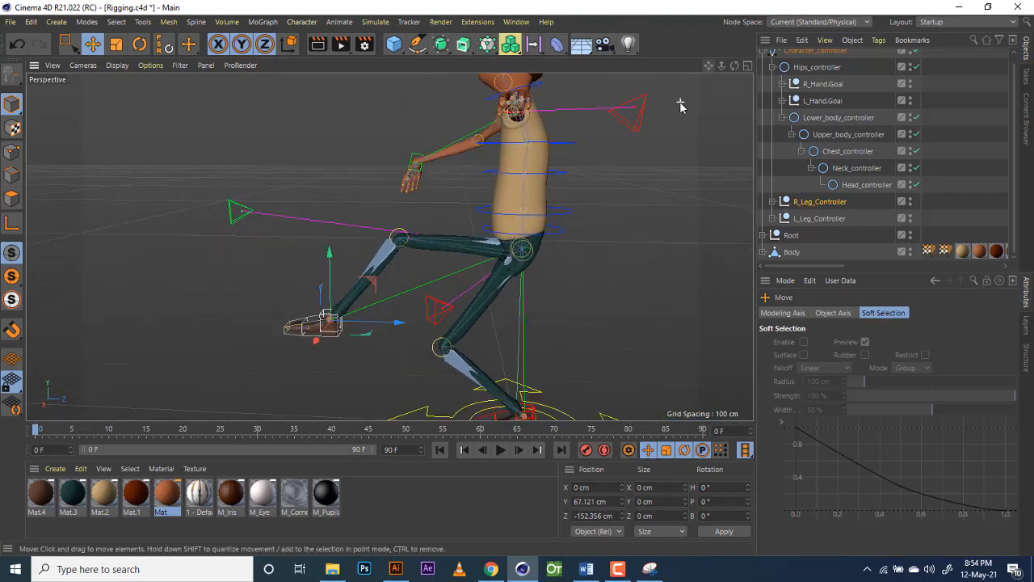
{"action": "left_click", "coordinate": [139, 44]}
{"action": "left_click_drag", "start_coordinate": [364, 294], "coordinate": [323, 234]}
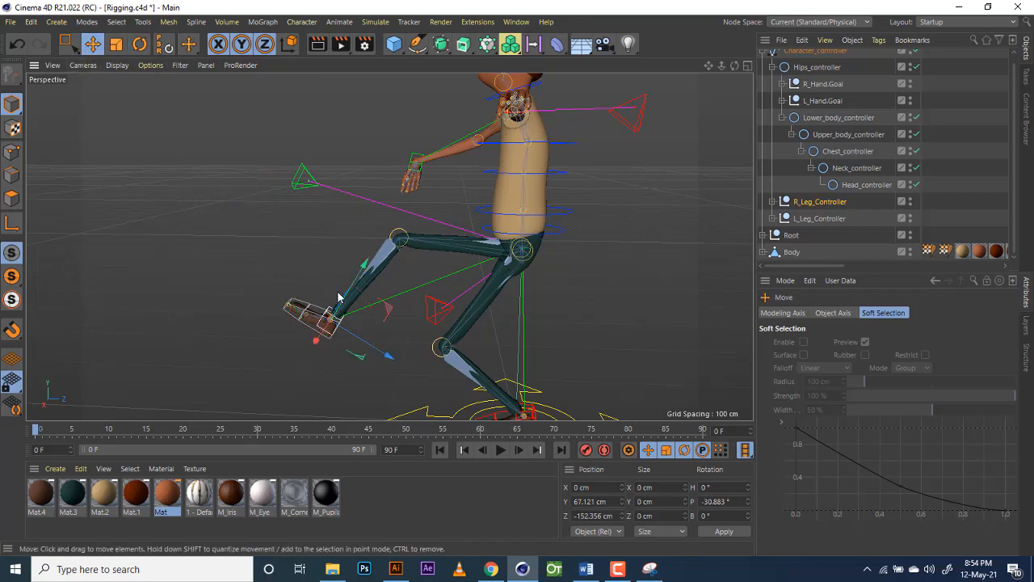
{"action": "scroll", "coordinate": [338, 298], "scroll_direction": "up", "scroll_amount": 2}
{"action": "left_click_drag", "start_coordinate": [383, 320], "coordinate": [368, 264]}
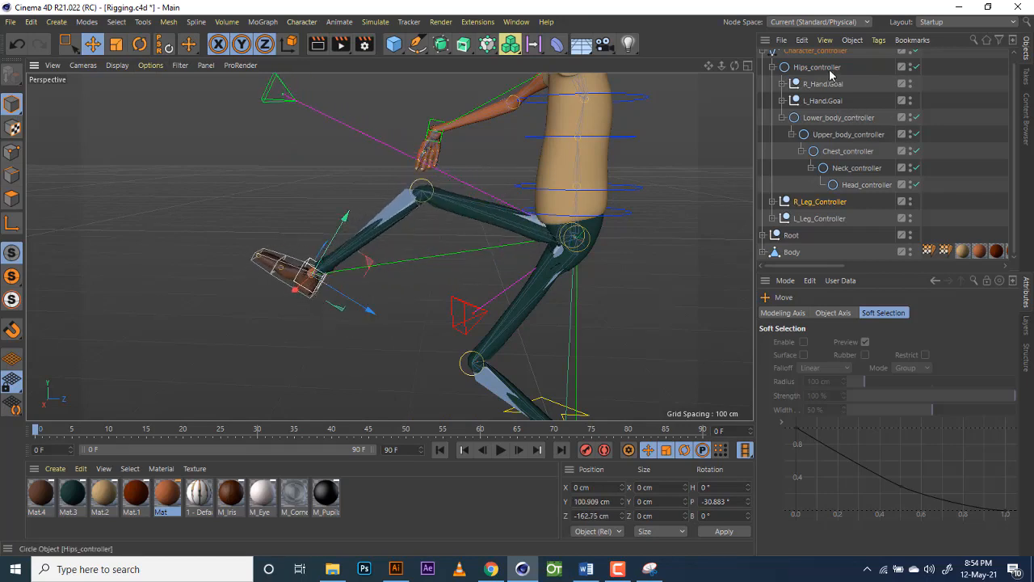
Step: Expand the L_Leg_Controller hierarchy and select L_toes_Controller with the Rotate tool active
{"action": "left_click", "coordinate": [835, 223]}
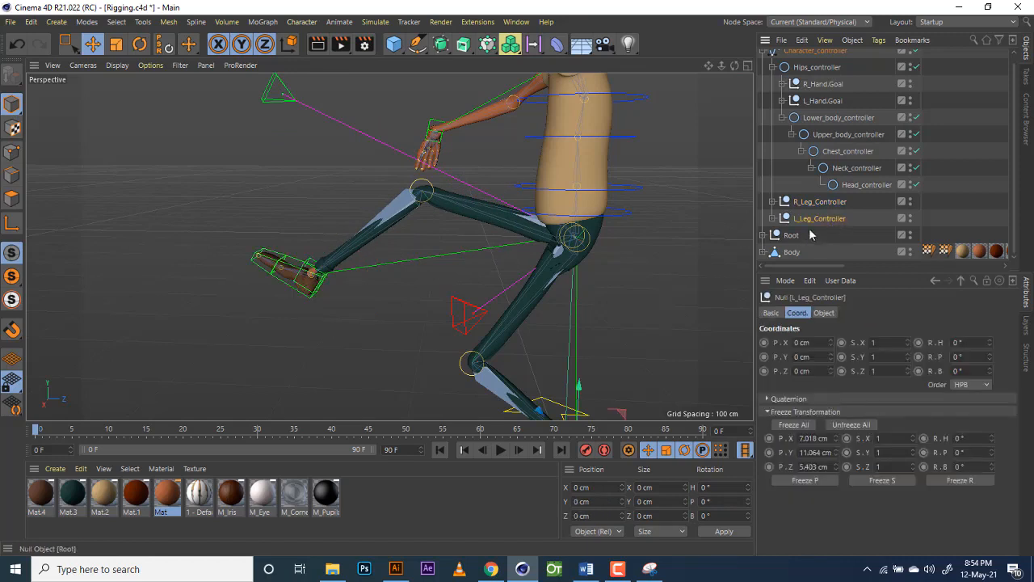
{"action": "left_click", "coordinate": [777, 219]}
{"action": "scroll", "coordinate": [835, 240], "scroll_direction": "down", "scroll_amount": 3}
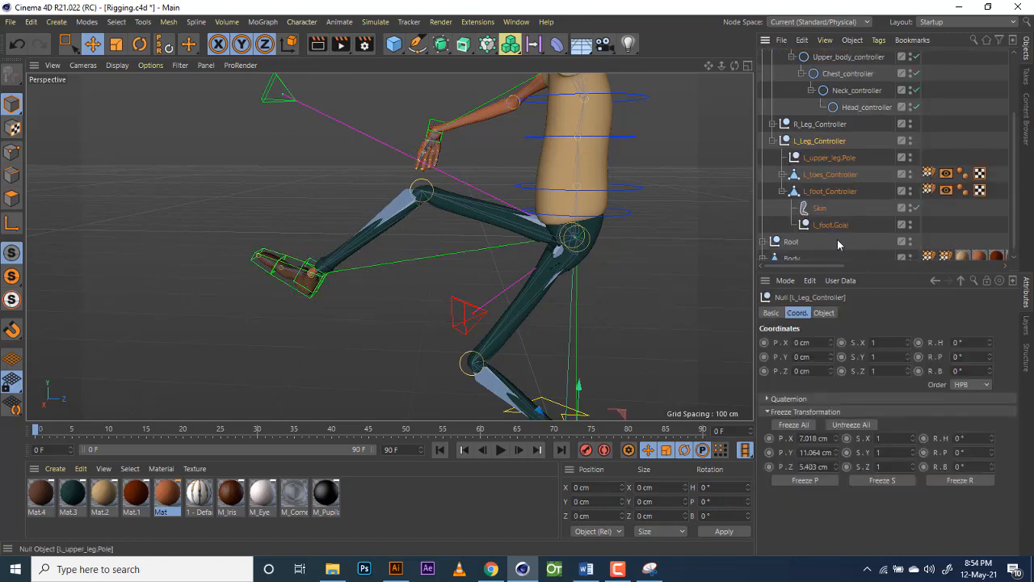
{"action": "left_click", "coordinate": [830, 174]}
{"action": "left_click", "coordinate": [139, 44]}
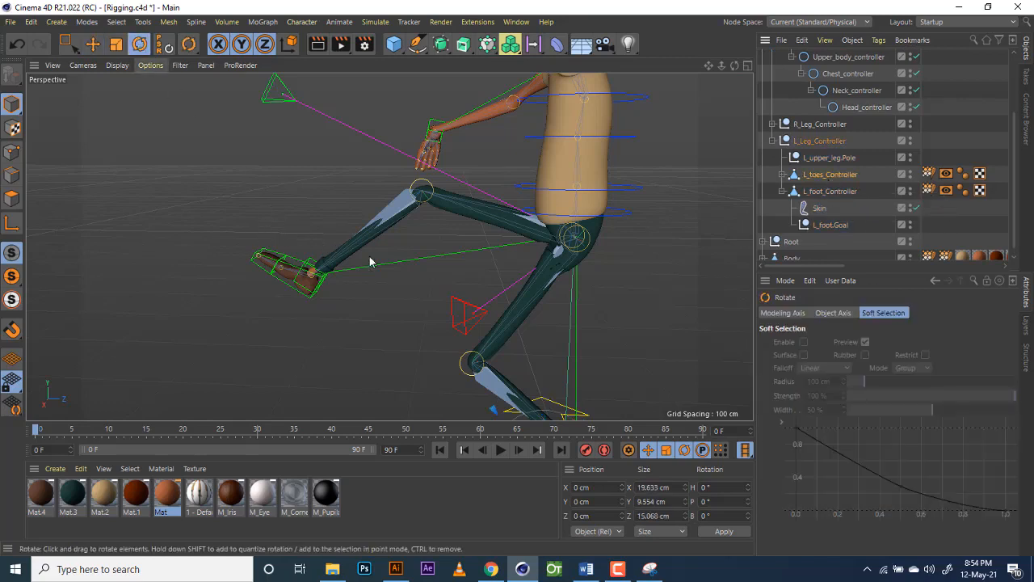
Step: Expand the R_Leg_Controller hierarchy to show its pole, toes and foot controllers
{"action": "scroll", "coordinate": [599, 277], "scroll_direction": "down", "scroll_amount": 1}
{"action": "scroll", "coordinate": [831, 203], "scroll_direction": "down", "scroll_amount": 1}
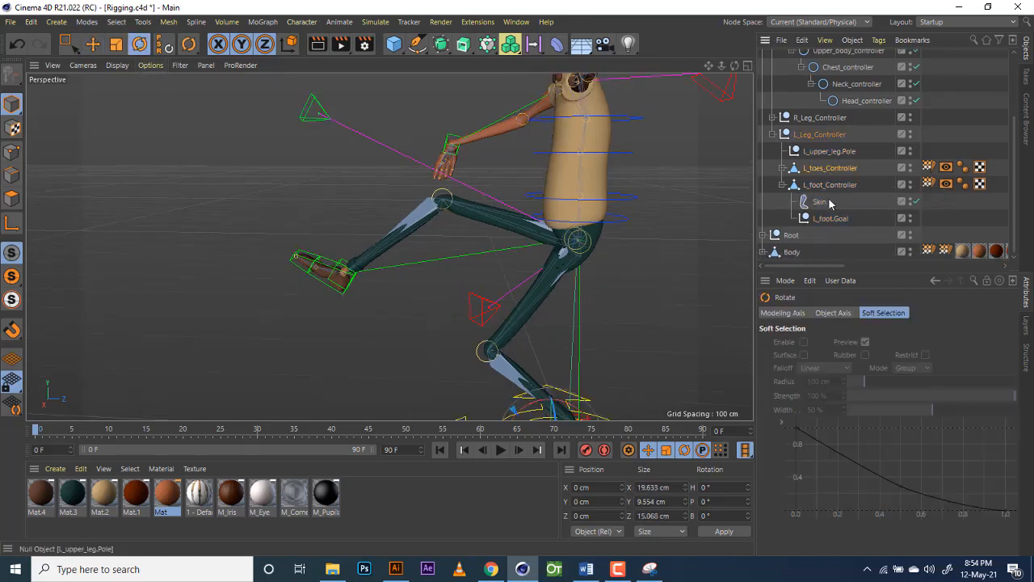
{"action": "scroll", "coordinate": [826, 163], "scroll_direction": "up", "scroll_amount": 3}
{"action": "left_click", "coordinate": [773, 195]}
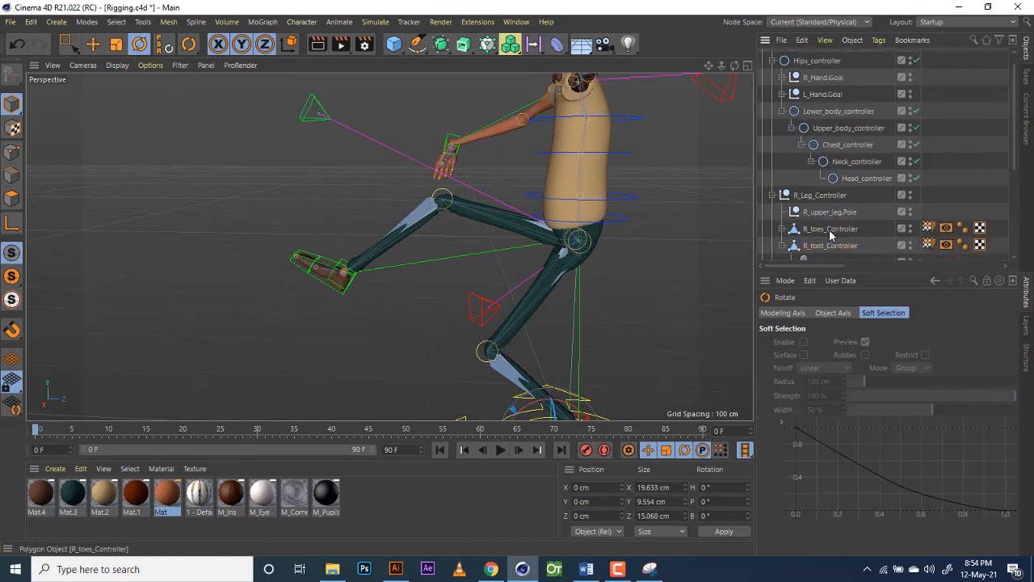
{"action": "scroll", "coordinate": [830, 227], "scroll_direction": "down", "scroll_amount": 6}
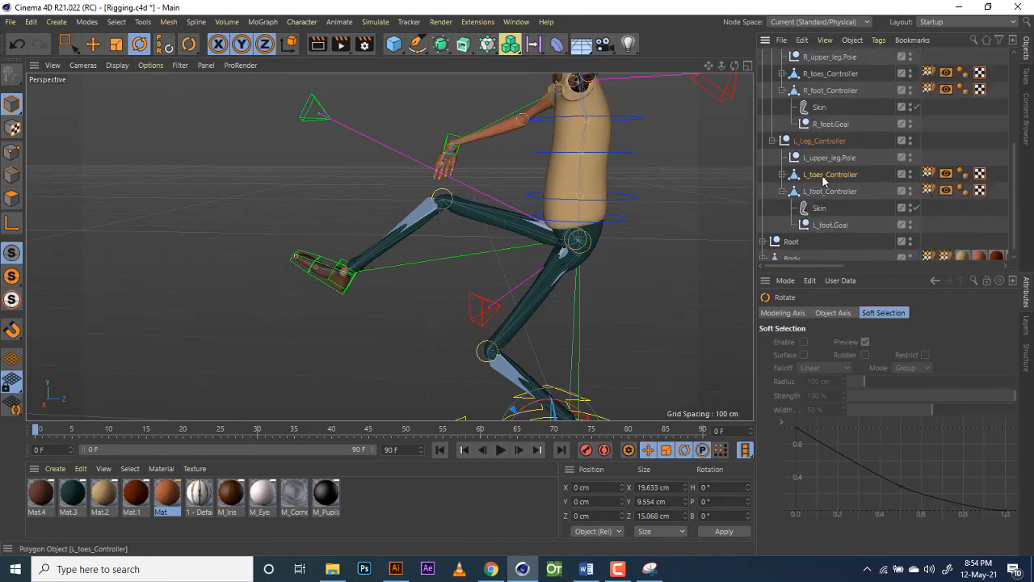
Step: Select L_toes_Controller, L_upper_leg.Pole and L_foot_Controller in turn to check the left leg's individual controls
{"action": "left_click", "coordinate": [824, 178]}
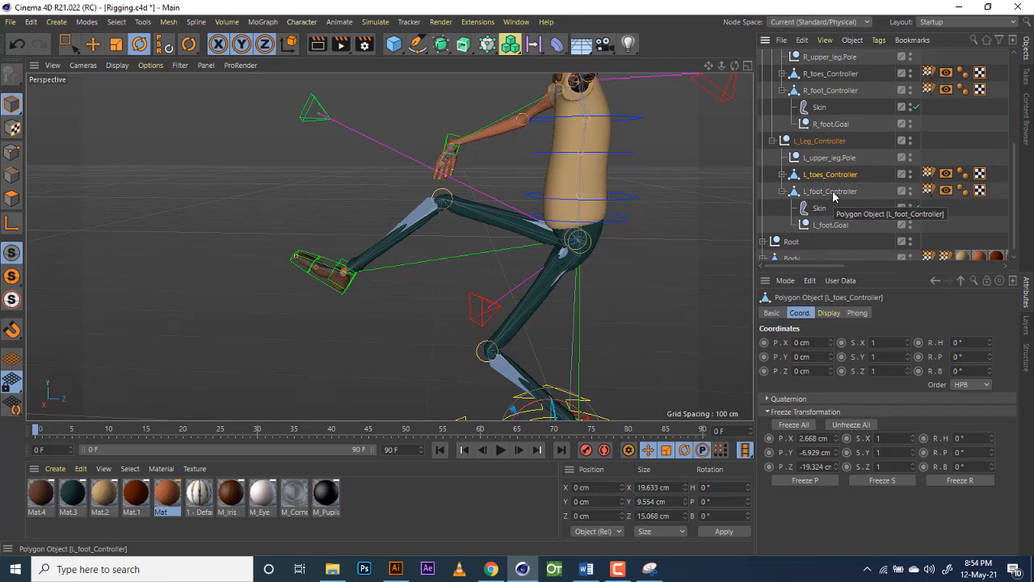
{"action": "left_click", "coordinate": [829, 158]}
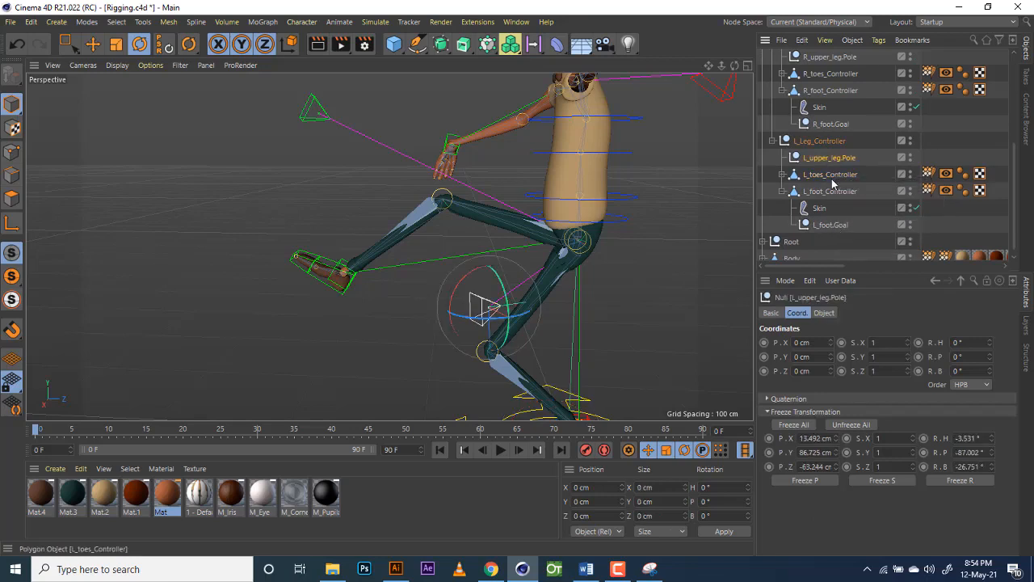
{"action": "left_click", "coordinate": [832, 177]}
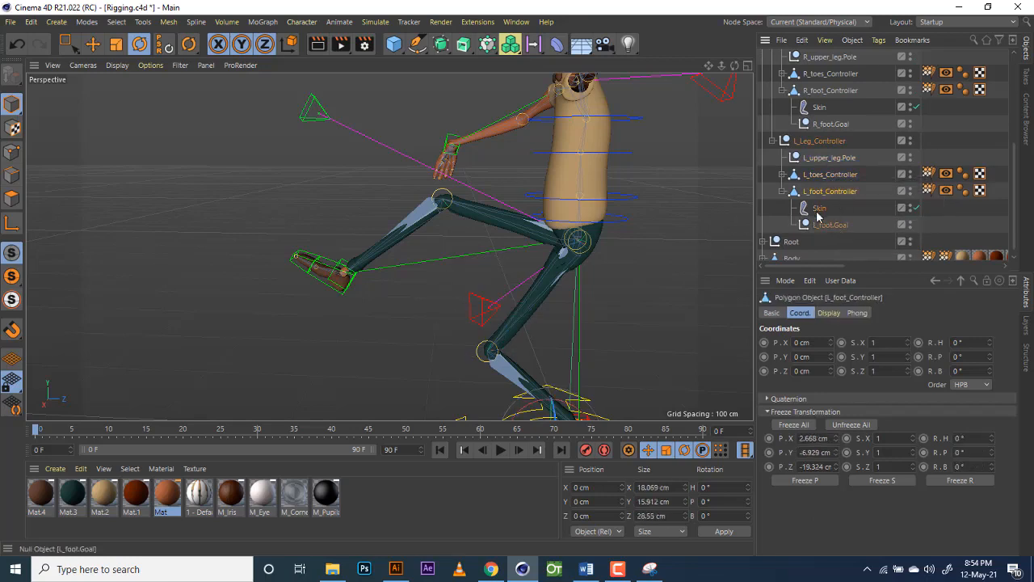
{"action": "scroll", "coordinate": [528, 207], "scroll_direction": "down", "scroll_amount": 2}
{"action": "scroll", "coordinate": [611, 189], "scroll_direction": "down", "scroll_amount": 2}
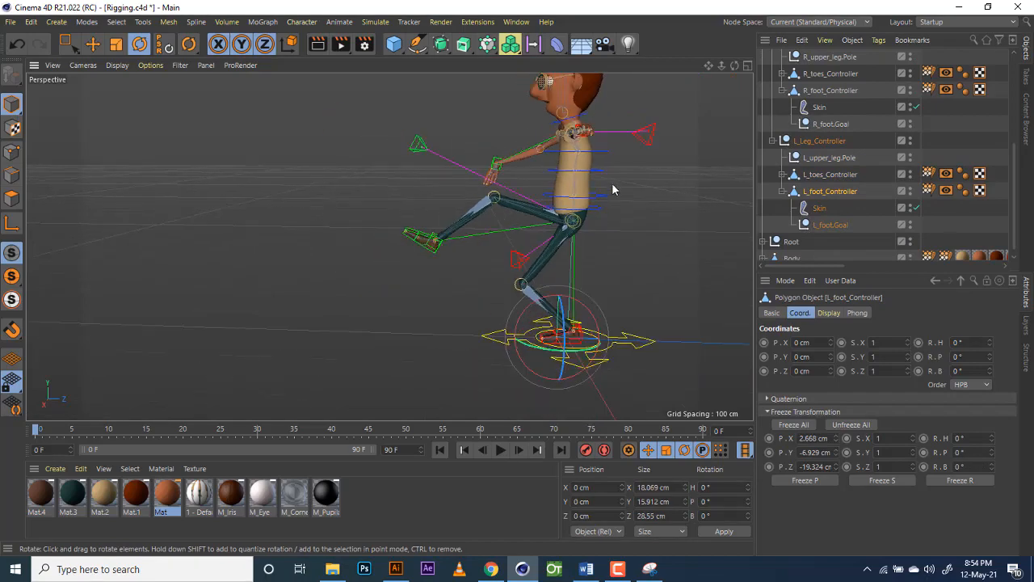
Step: Check R_toes_Controller on the raised leg, select Hips_controller, and examine the full-body pose from several angles
{"action": "left_click_drag", "start_coordinate": [708, 68], "coordinate": [781, 86]}
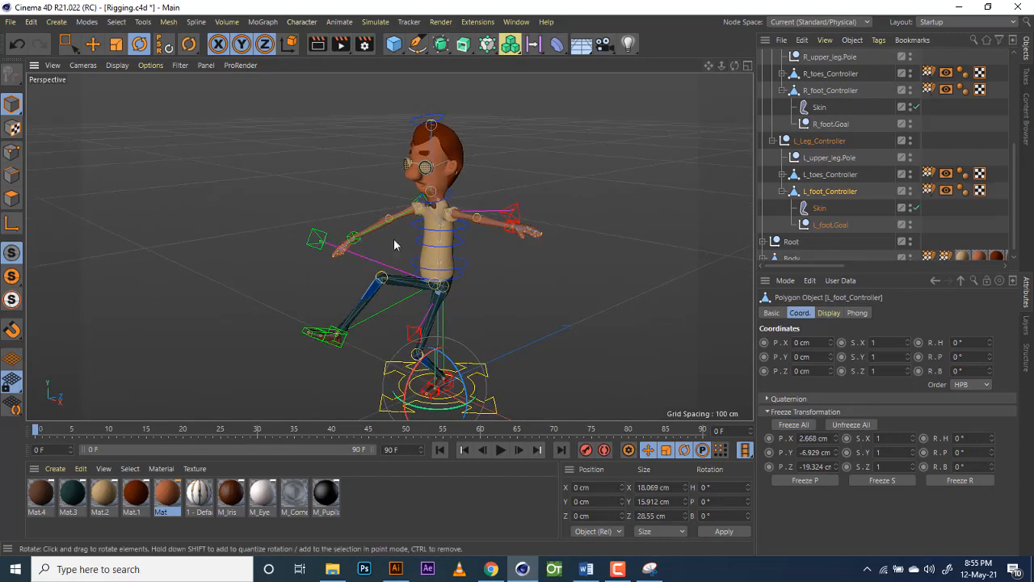
{"action": "left_click", "coordinate": [818, 77]}
{"action": "scroll", "coordinate": [815, 86], "scroll_direction": "up", "scroll_amount": 5}
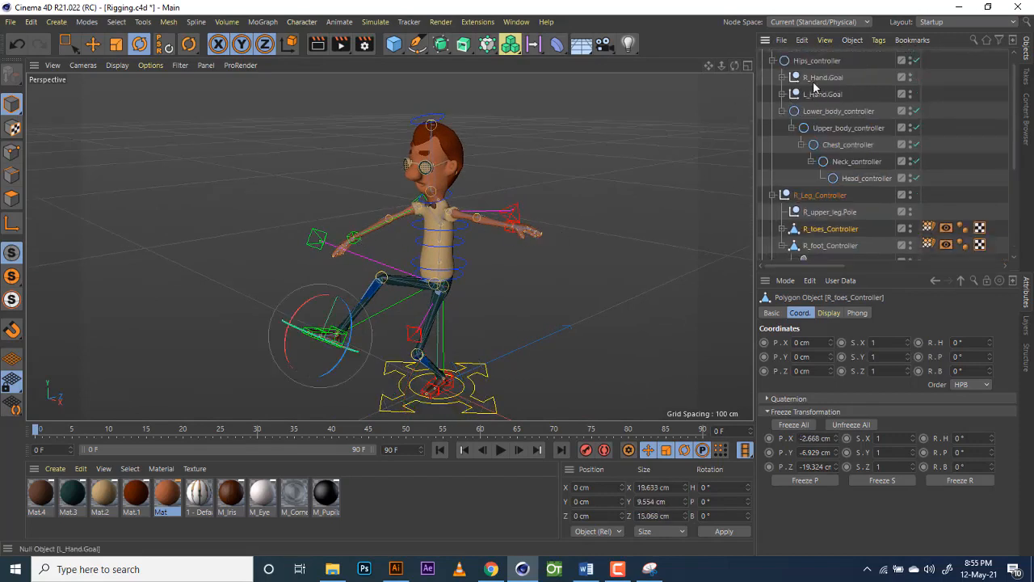
{"action": "left_click", "coordinate": [821, 62]}
{"action": "left_click_drag", "start_coordinate": [709, 66], "coordinate": [674, 42]}
{"action": "scroll", "coordinate": [420, 254], "scroll_direction": "up", "scroll_amount": 1}
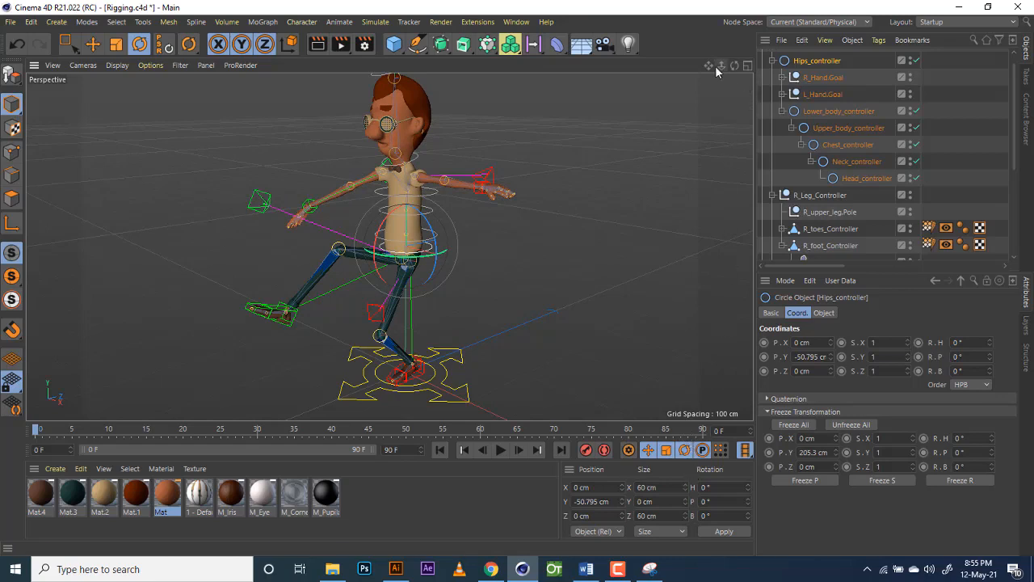
{"action": "left_click_drag", "start_coordinate": [710, 65], "coordinate": [734, 66]}
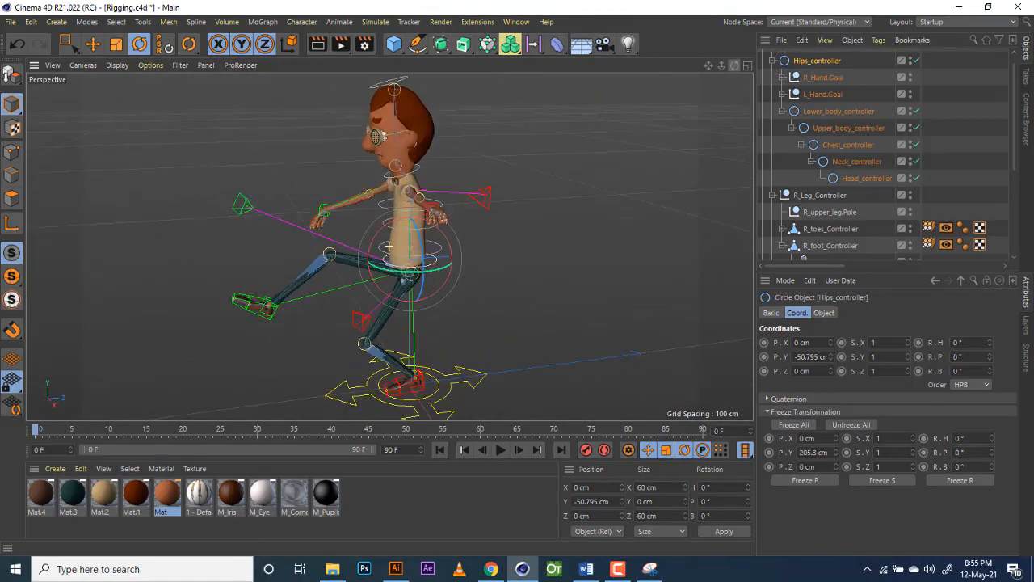